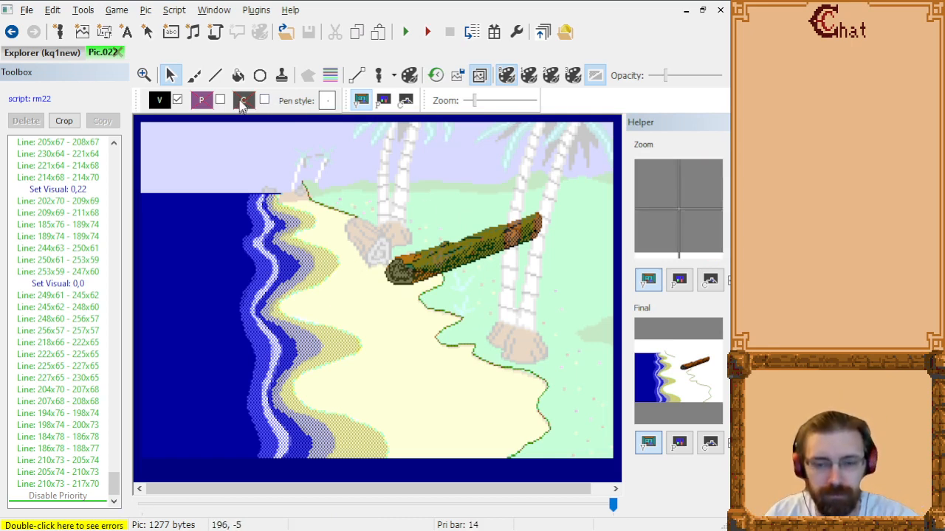
# Activate the Line tool and check the picture's priority and control screens, ending on the visual screen.
pyautogui.click(215, 75)
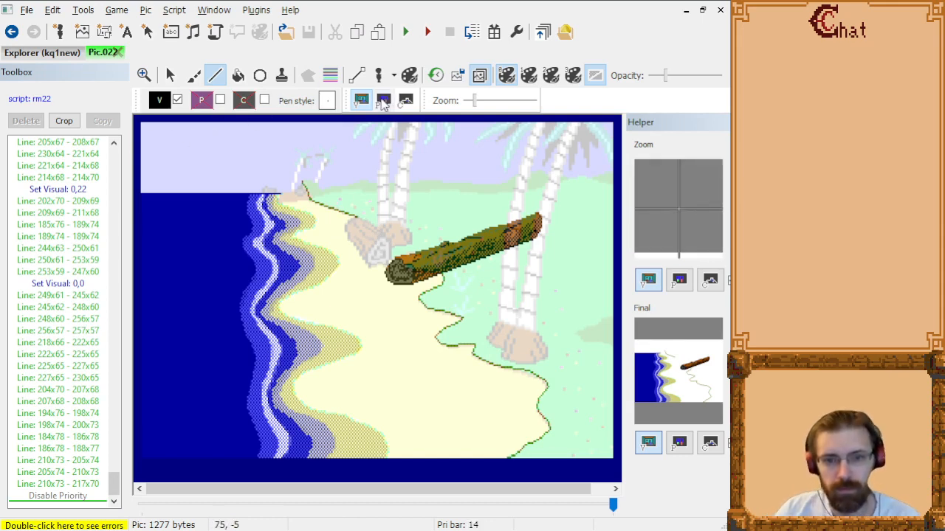
pyautogui.click(383, 101)
pyautogui.click(405, 102)
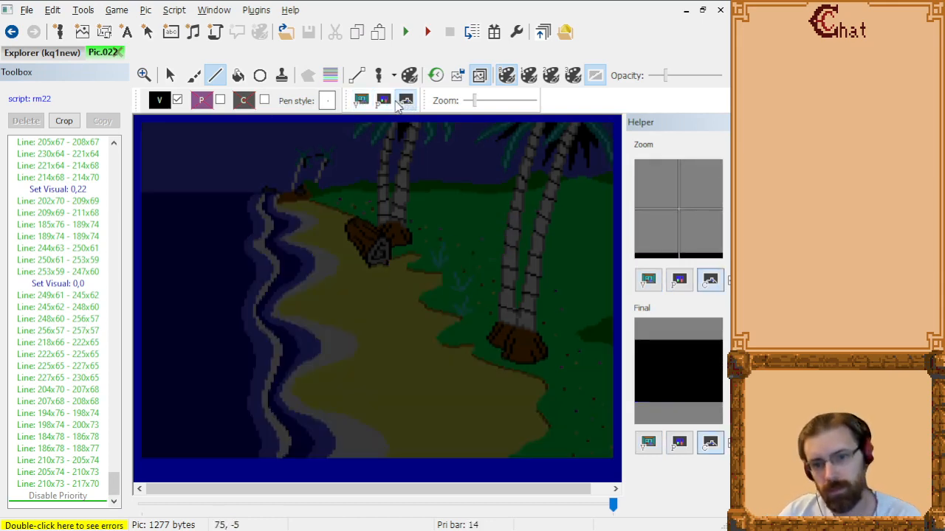
pyautogui.click(383, 100)
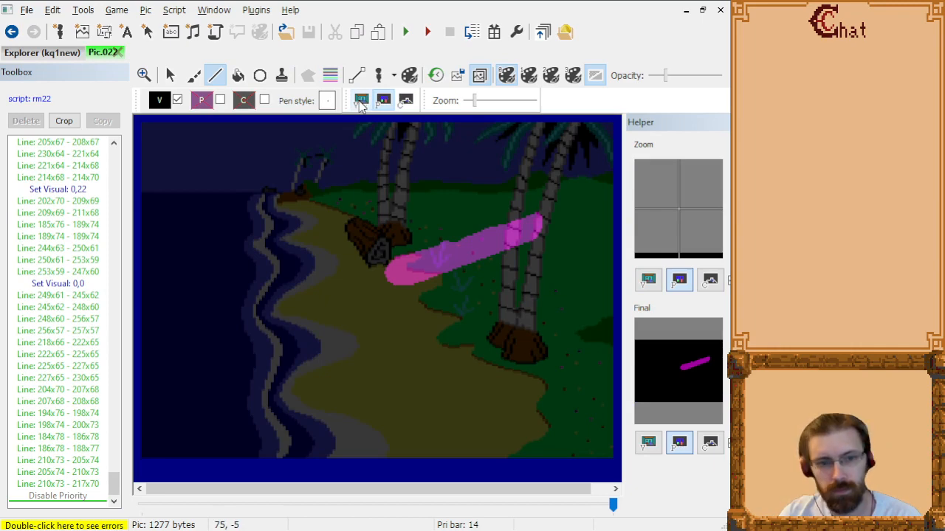
pyautogui.click(360, 102)
# Step back through the picture's drawing commands to review how it was built, and return to the final Disable Priority command.
pyautogui.click(62, 355)
pyautogui.press('pageup')
pyautogui.press('pageup')
pyautogui.press('pageup')
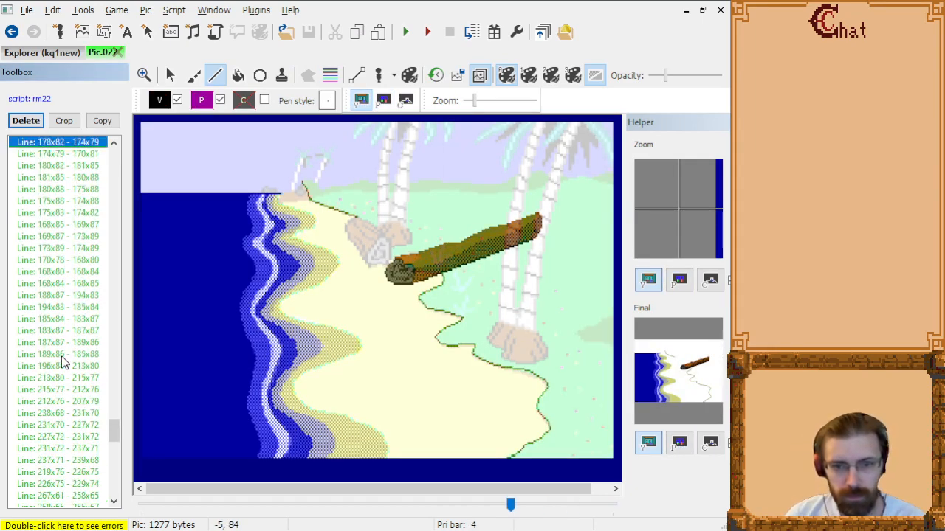
pyautogui.press('End')
pyautogui.press('pageup')
pyautogui.press('pageup')
pyautogui.press('pageup')
pyautogui.press('pageup')
pyautogui.press('pageup')
pyautogui.press('pageup')
pyautogui.press('pageup')
pyautogui.press('pageup')
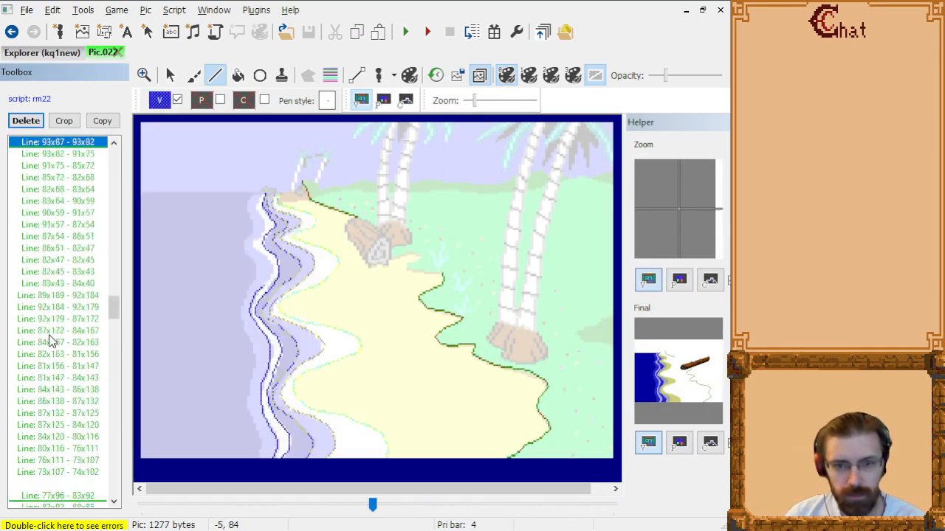
pyautogui.press('pagedown')
pyautogui.press('pagedown')
pyautogui.press('pagedown')
pyautogui.press('pagedown')
pyautogui.press('pagedown')
pyautogui.press('pagedown')
pyautogui.press('pagedown')
pyautogui.press('pagedown')
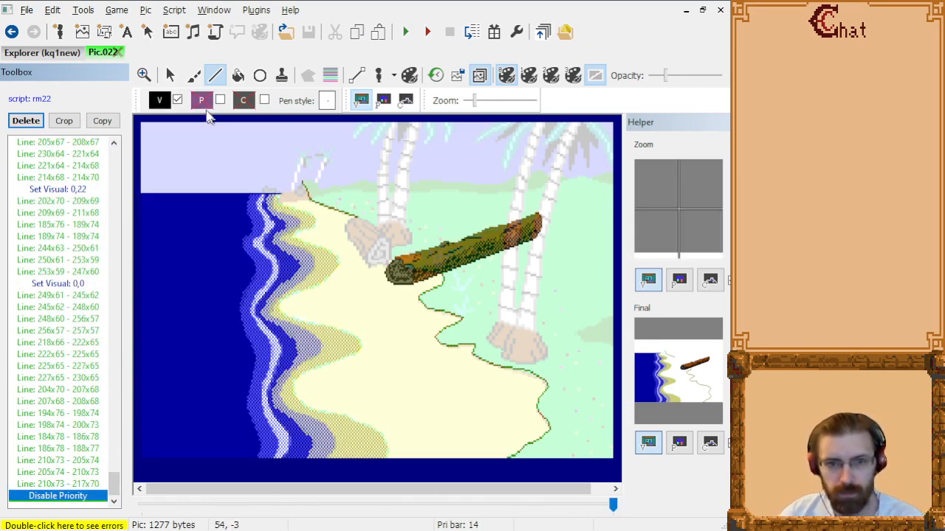
# Set the visual colour to olive (0,13) and trace the shoreline with connected lines from 146x53 to 169x78 at the log.
pyautogui.click(158, 100)
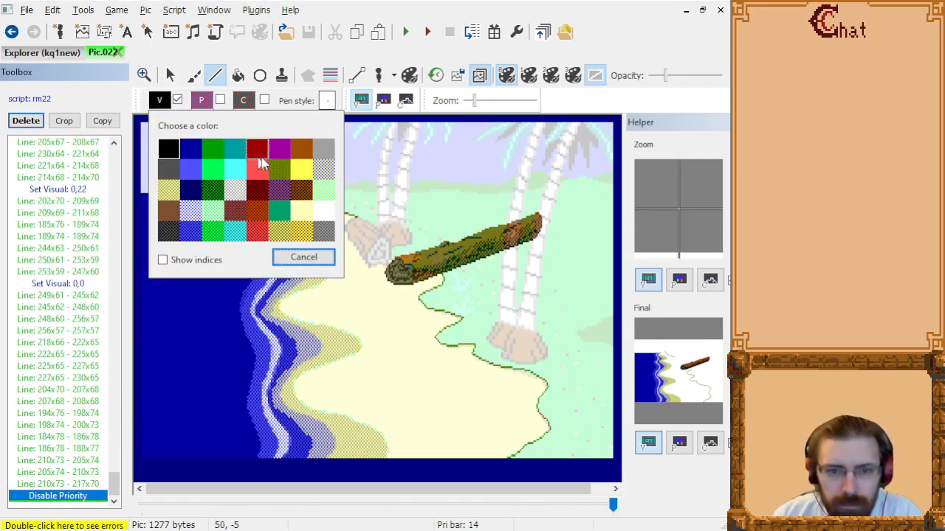
pyautogui.click(278, 169)
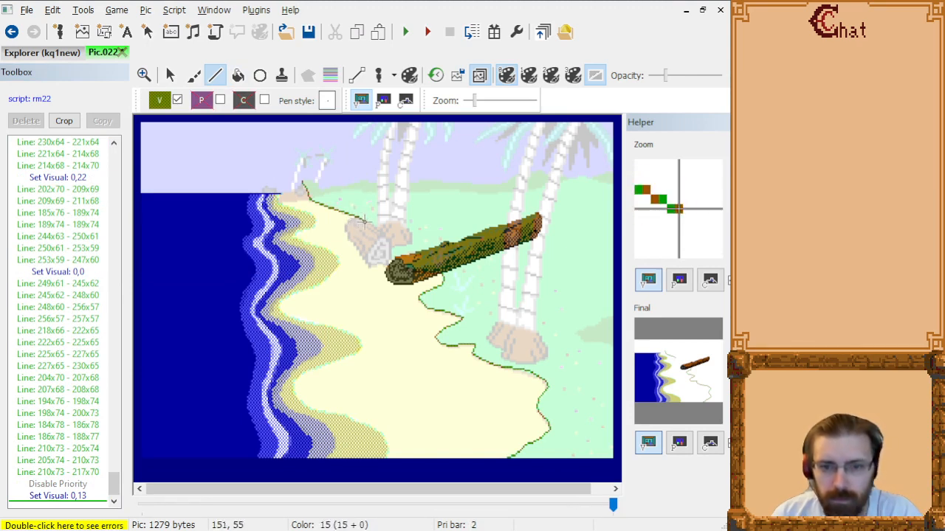
pyautogui.click(376, 226)
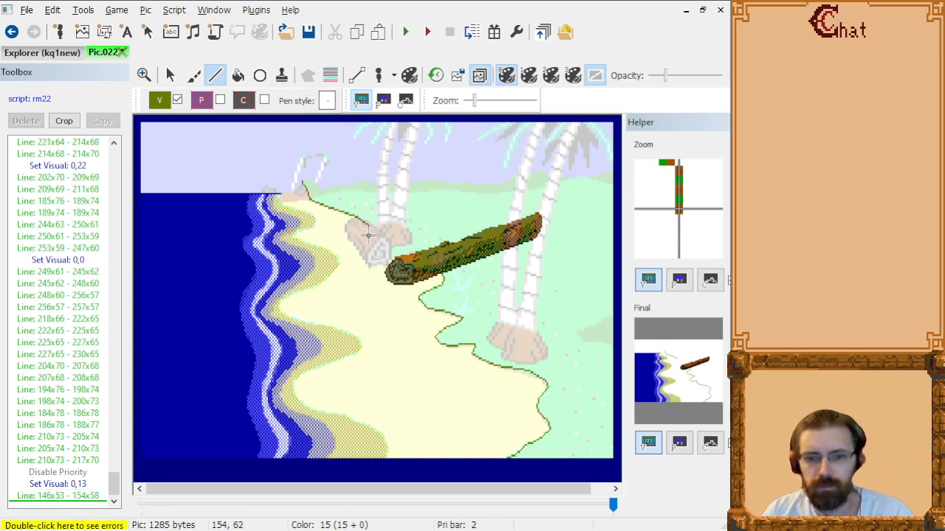
pyautogui.click(376, 234)
pyautogui.click(364, 243)
pyautogui.click(369, 251)
pyautogui.click(380, 259)
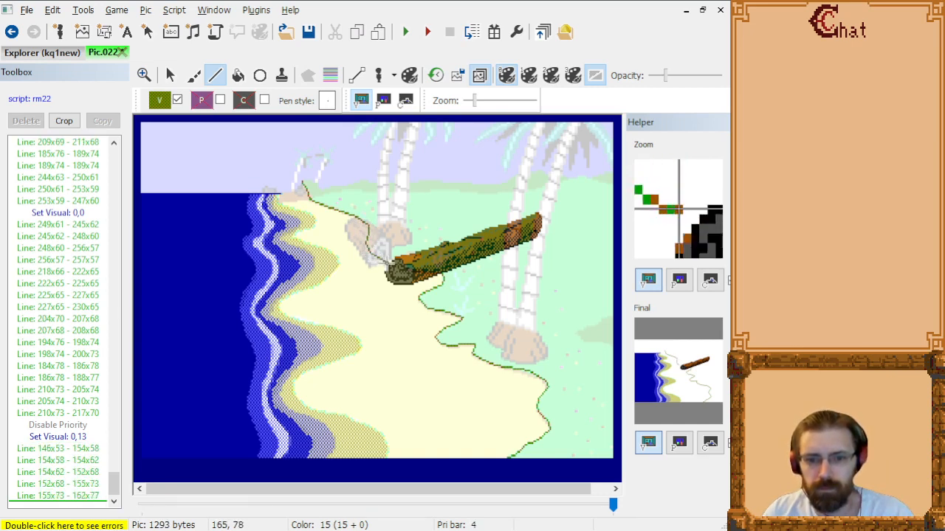
pyautogui.click(390, 262)
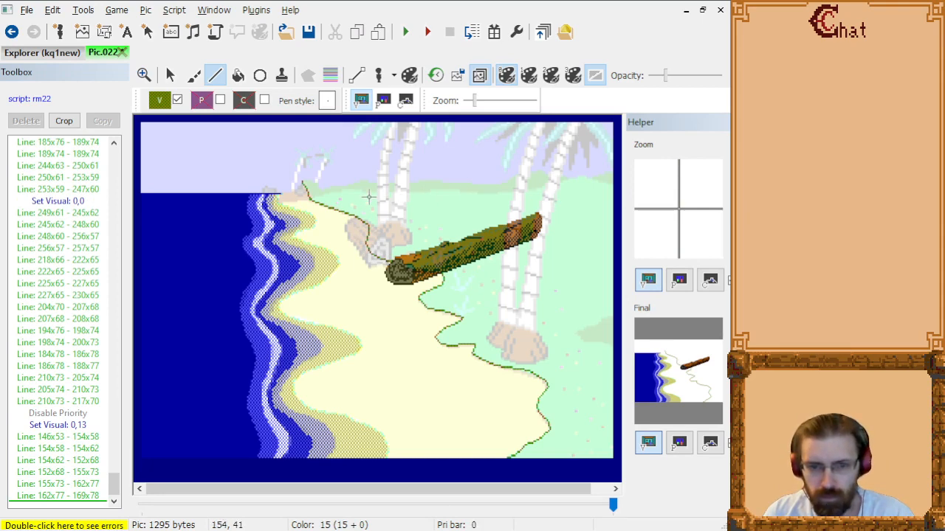
# Browse the picture resources of the kq1new project.
pyautogui.click(34, 54)
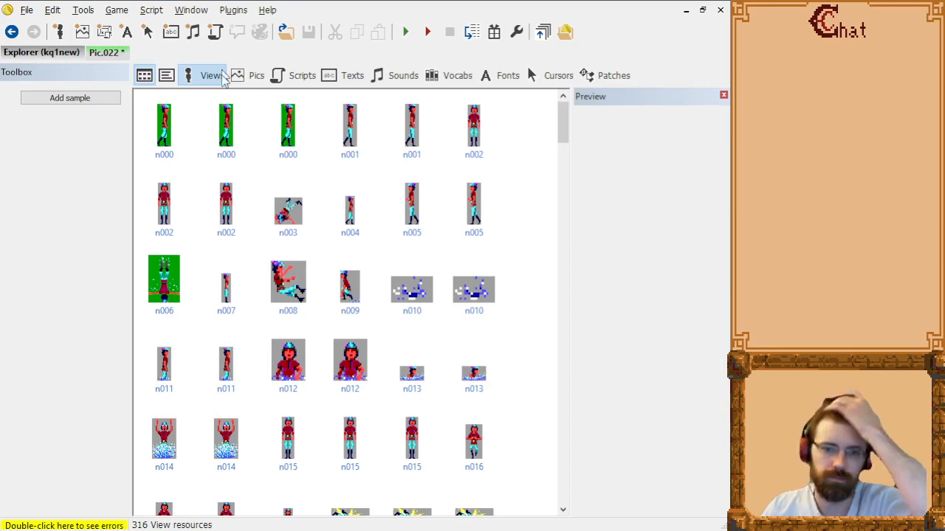
pyautogui.click(253, 77)
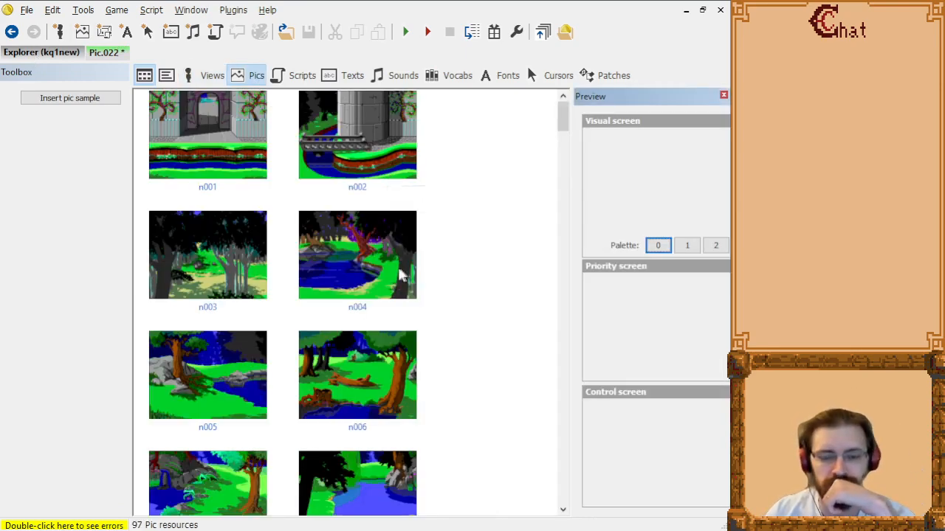
pyautogui.scroll(-3, 399, 273)
pyautogui.scroll(3, 399, 274)
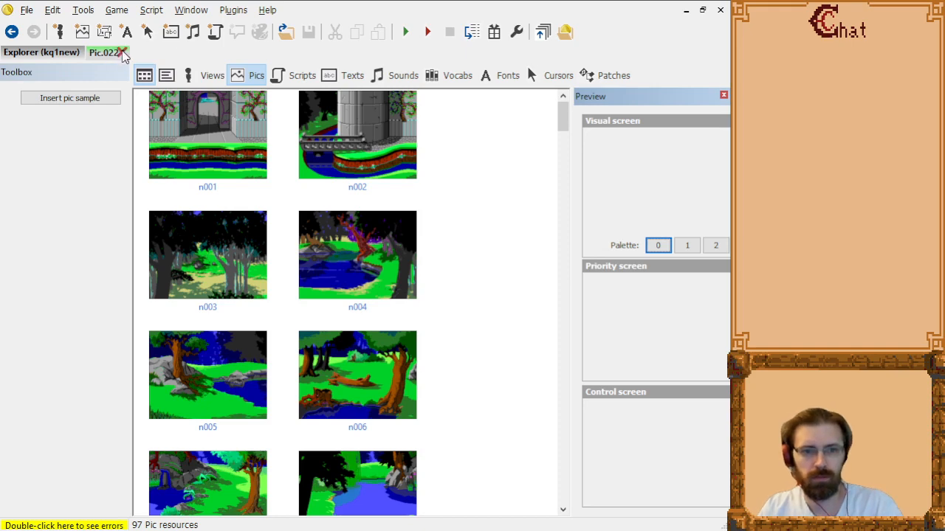
# Close Pic.022 in the kq1new project without saving its changes.
pyautogui.click(123, 52)
pyautogui.click(165, 75)
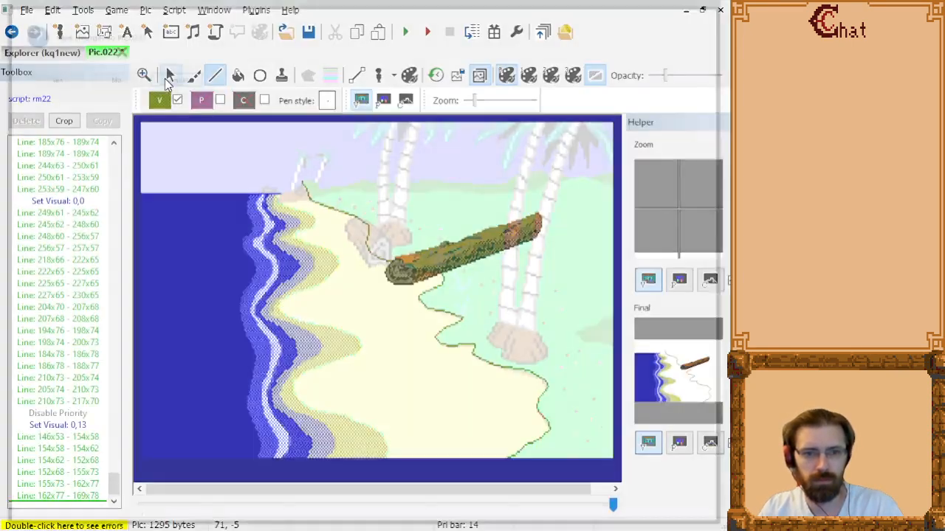
pyautogui.click(52, 59)
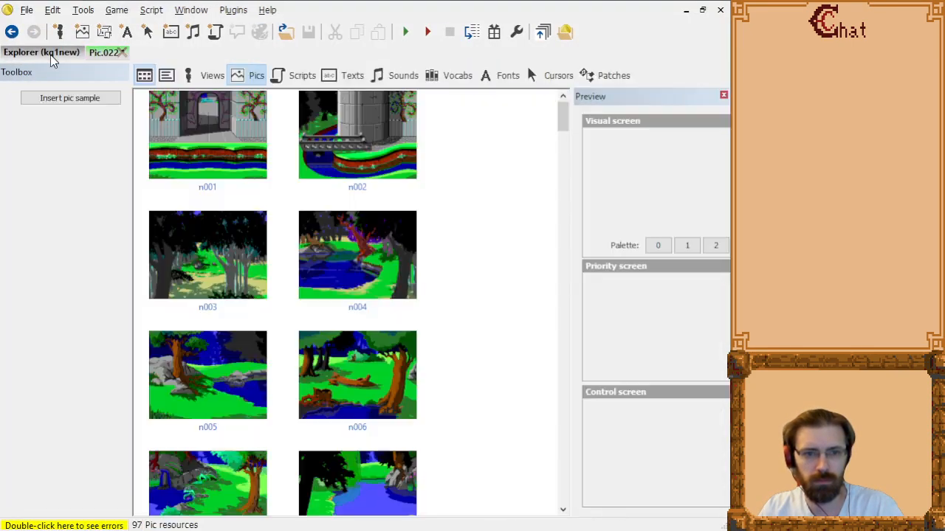
pyautogui.click(93, 55)
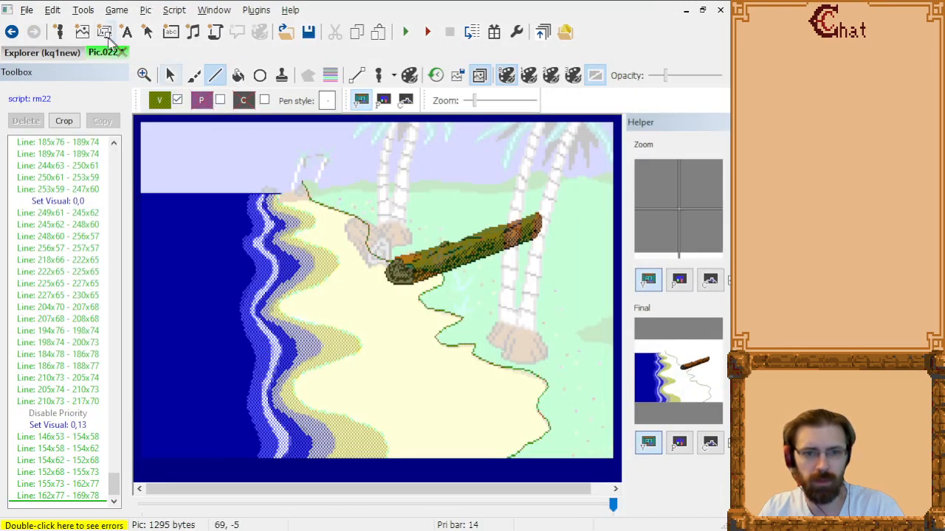
pyautogui.click(123, 53)
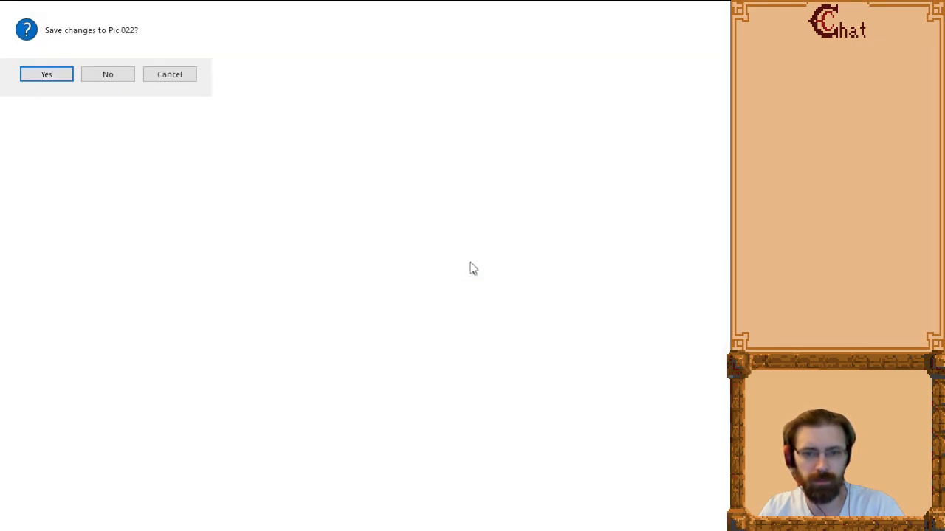
pyautogui.click(109, 79)
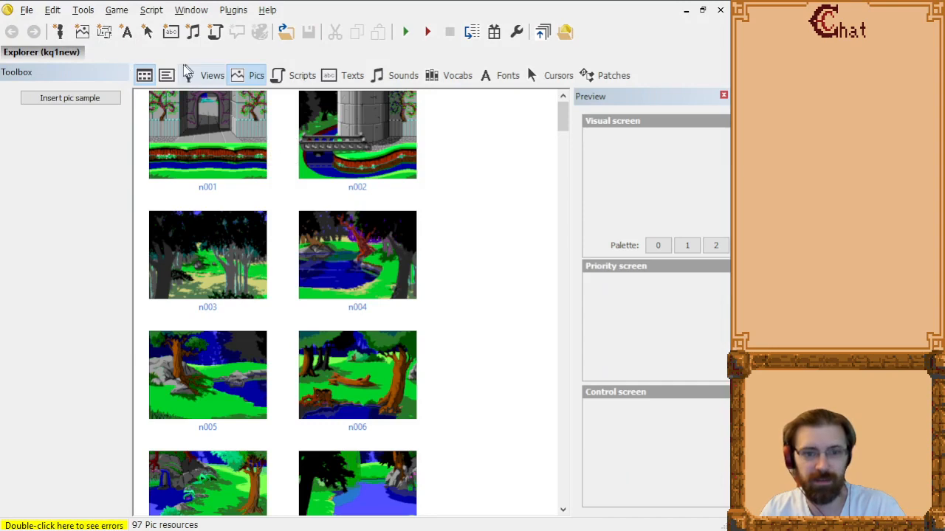
# Switch to the SCICompanion window with the King's Quest II - SCI project and open pic.022 from the Resources pictures folder.
pyautogui.hotkey('alt', 'Tab')
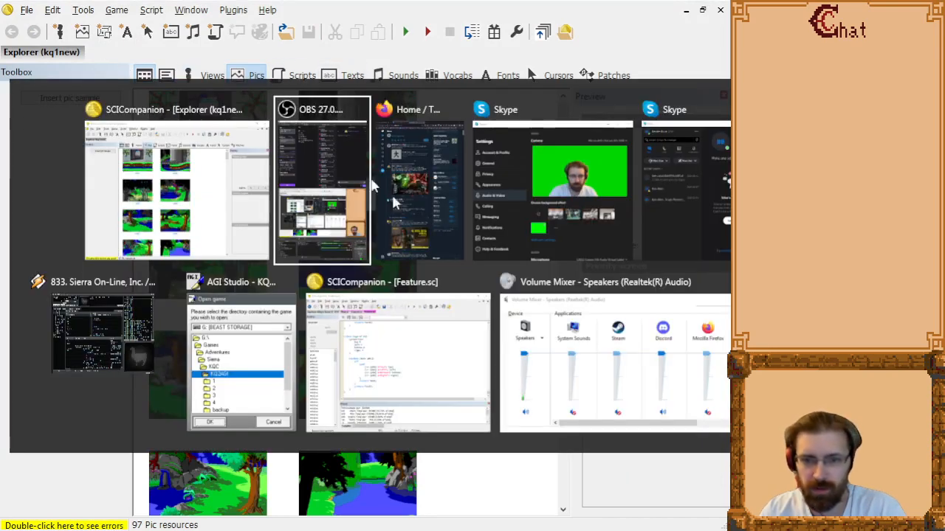
pyautogui.click(418, 380)
pyautogui.click(53, 52)
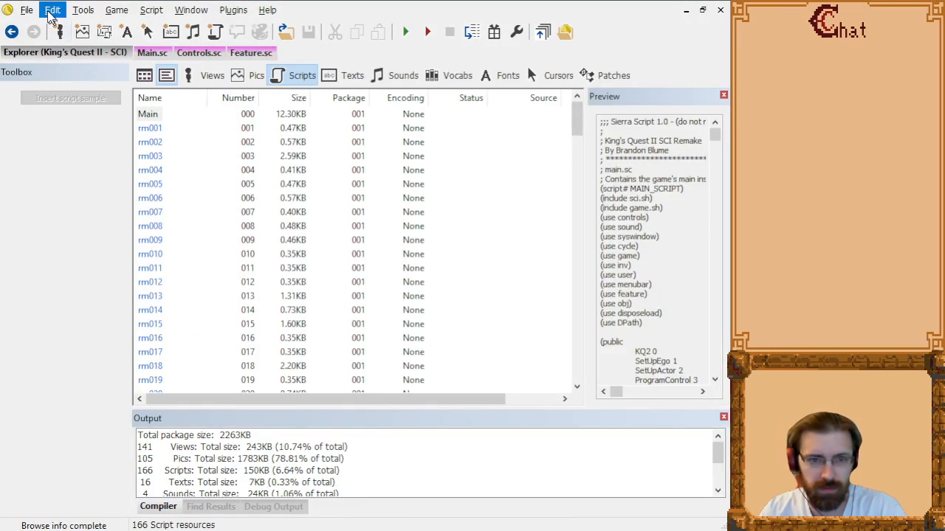
pyautogui.click(27, 10)
pyautogui.click(124, 100)
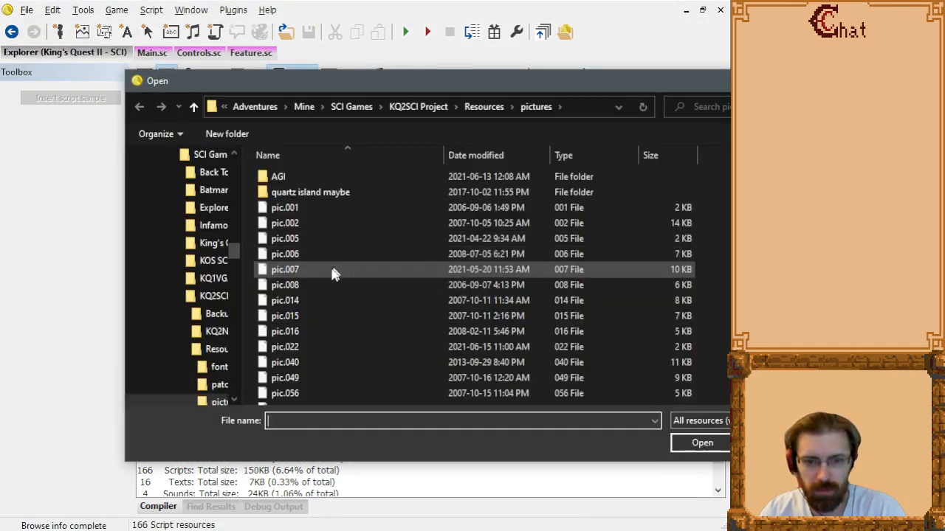
pyautogui.scroll(-1, 331, 271)
pyautogui.doubleClick(302, 305)
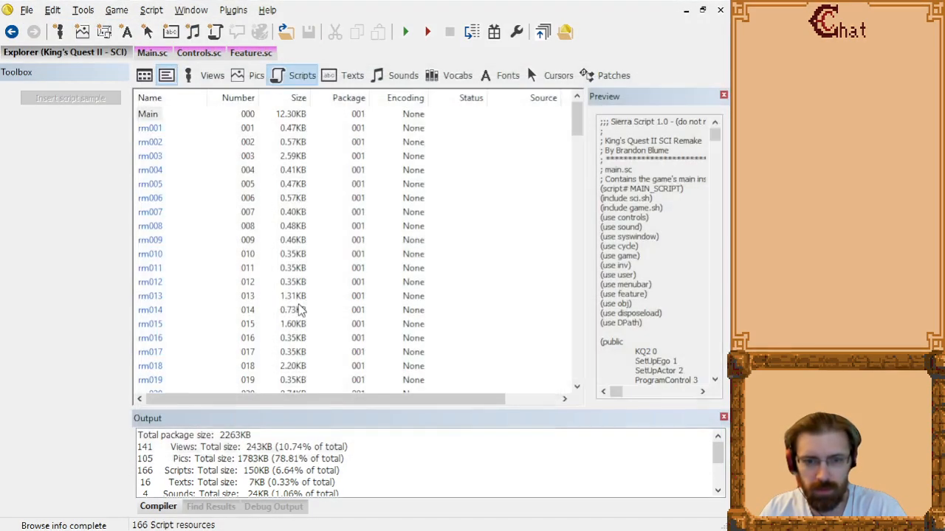
# Enlarge the canvas by closing the Output pane and narrowing the Helper pane, and show the trace image at reduced opacity.
pyautogui.click(723, 418)
pyautogui.moveTo(555, 308); pyautogui.dragTo(632, 308)
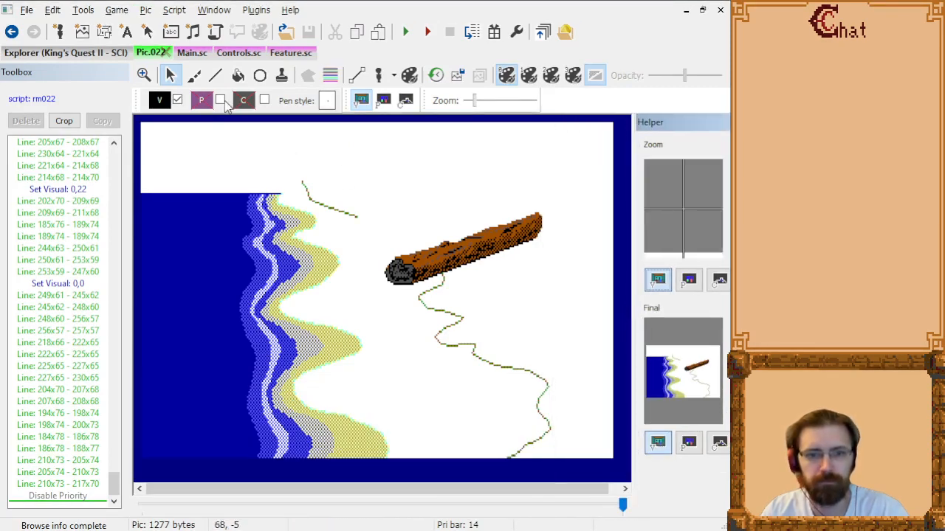
pyautogui.click(480, 77)
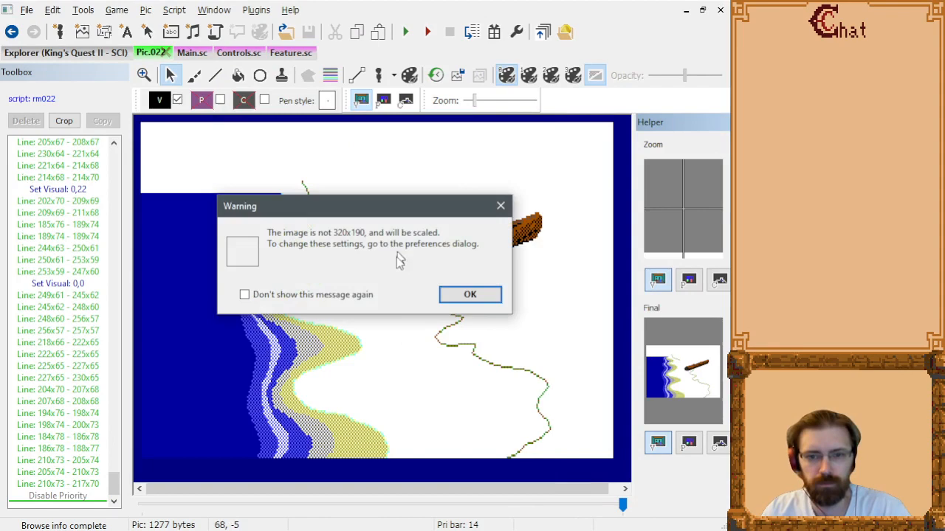
pyautogui.click(474, 295)
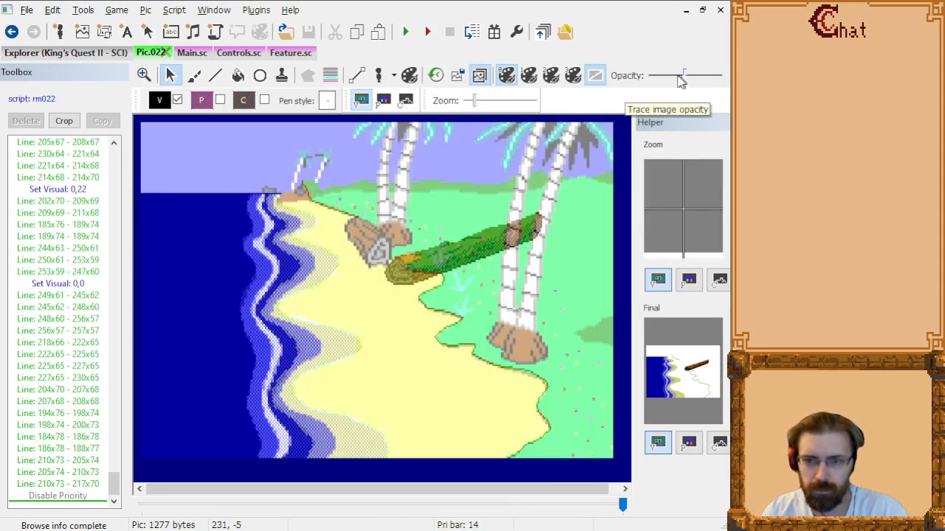
pyautogui.moveTo(684, 76); pyautogui.dragTo(657, 75)
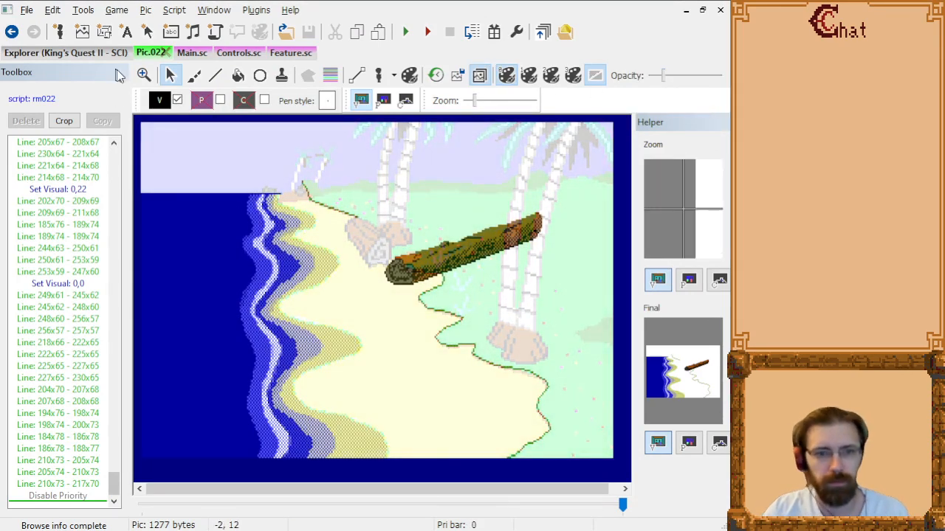
# Set the visual colour to olive (0,13) and trace the missing shoreline with connected lines from 146x53 to 174x75 at the log.
pyautogui.click(161, 101)
pyautogui.click(278, 169)
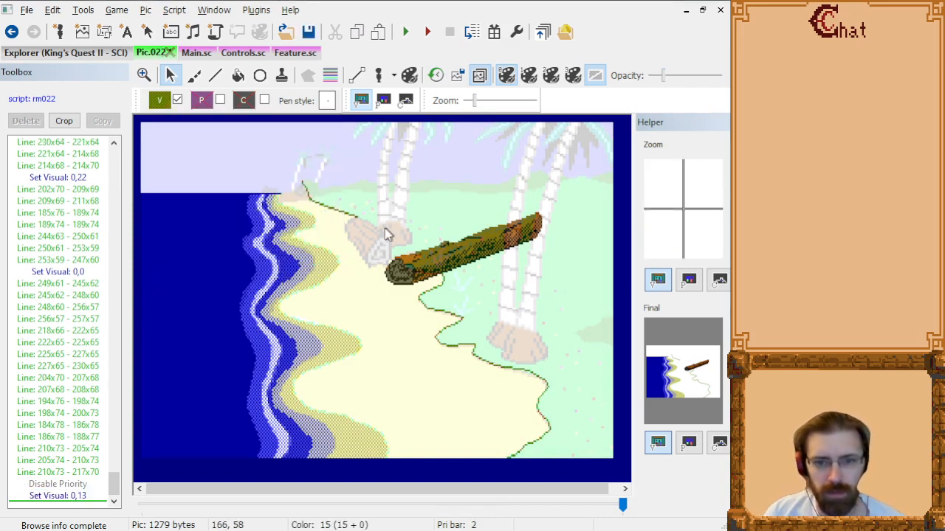
pyautogui.click(215, 75)
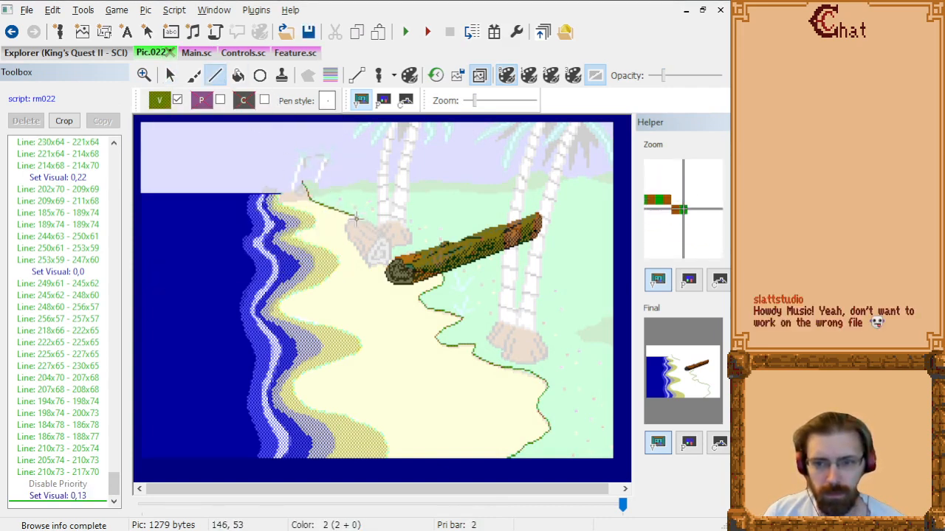
pyautogui.click(361, 222)
pyautogui.click(369, 228)
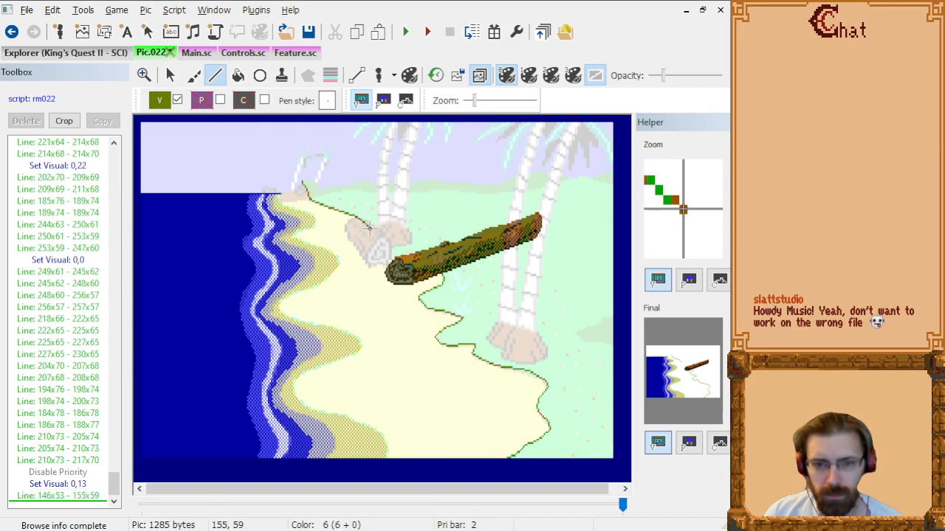
pyautogui.click(369, 234)
pyautogui.click(371, 246)
pyautogui.click(378, 247)
pyautogui.click(392, 250)
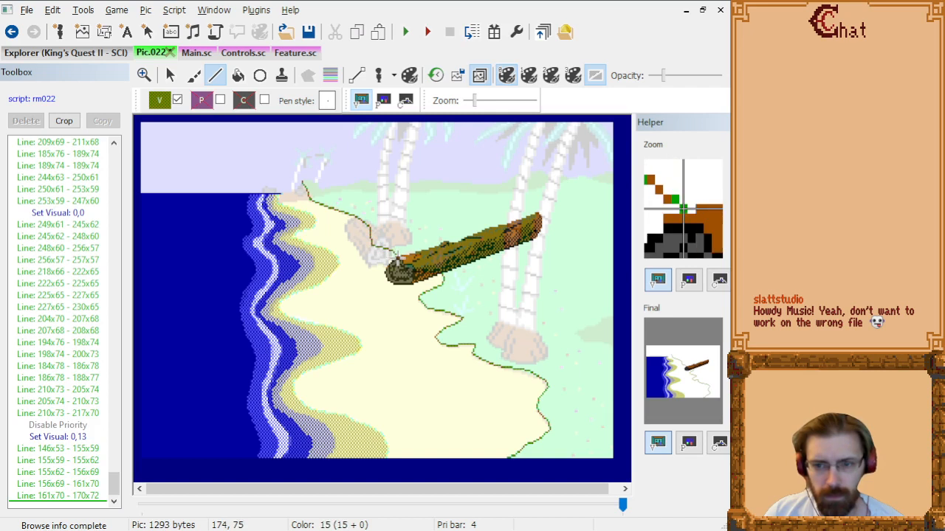
pyautogui.click(398, 255)
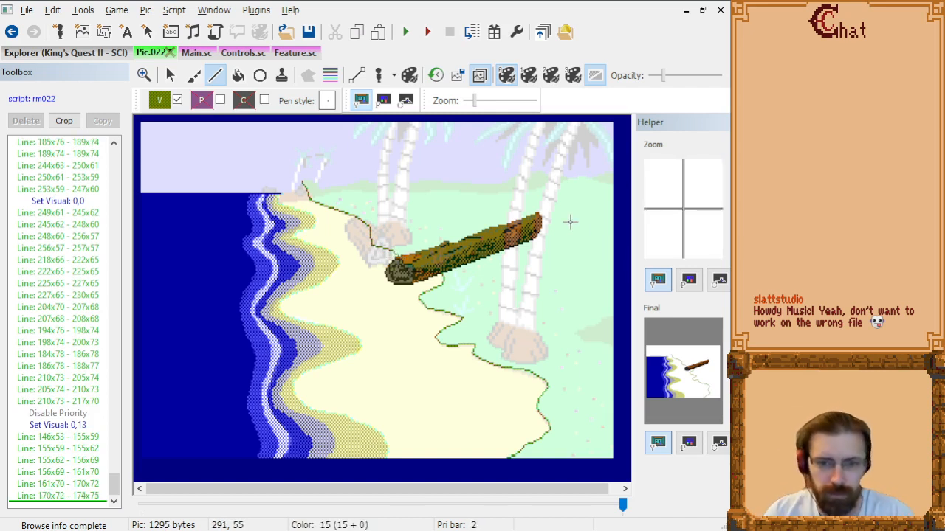
# Open the Beach 008 picture from the project's picture resources and narrow the Helper pane to view the whole scene.
pyautogui.click(78, 53)
pyautogui.click(251, 75)
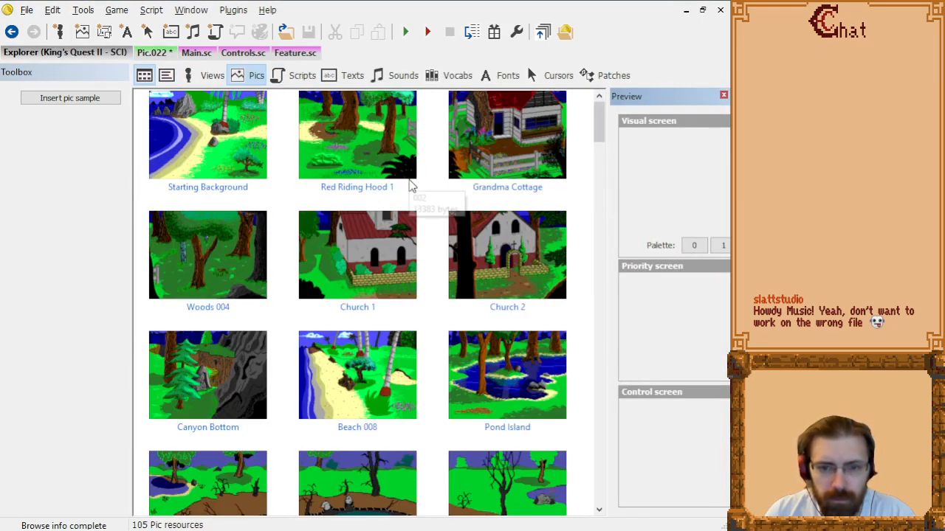
pyautogui.doubleClick(380, 364)
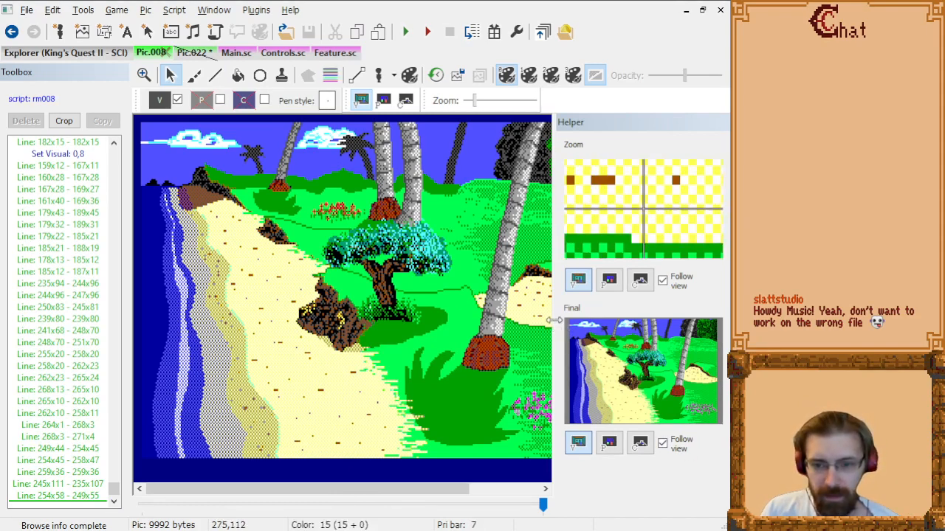
pyautogui.moveTo(555, 319); pyautogui.dragTo(639, 335)
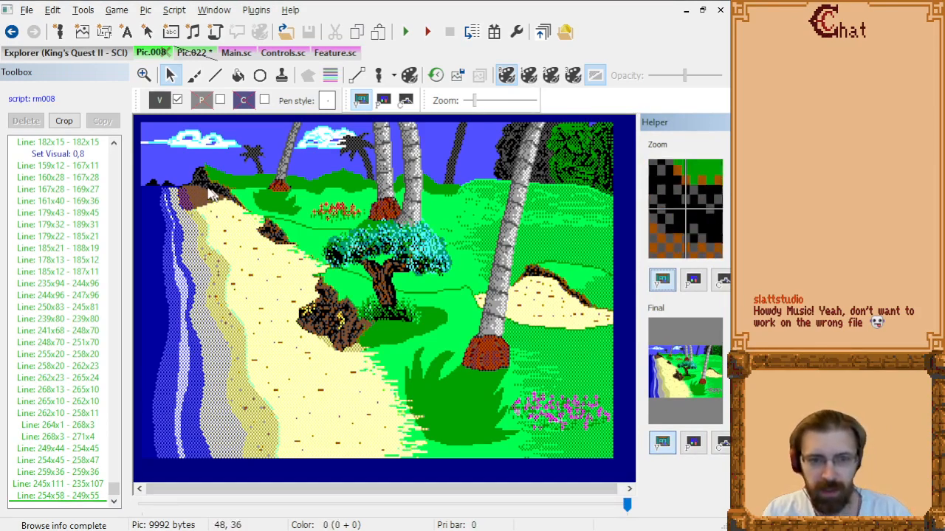
# Compare the unfinished Pic.022 beach with the finished Pic.008 scene, checking how the shoreline meets the headland.
pyautogui.click(190, 53)
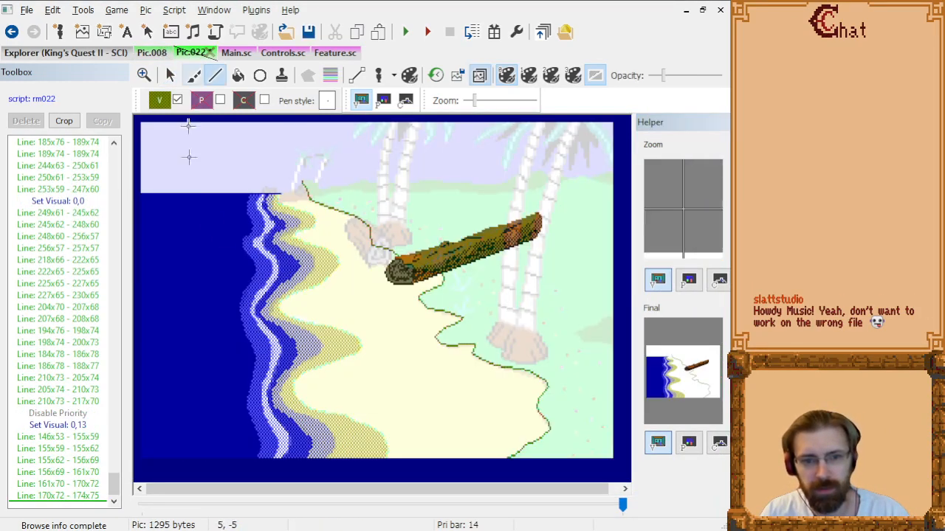
pyautogui.click(152, 55)
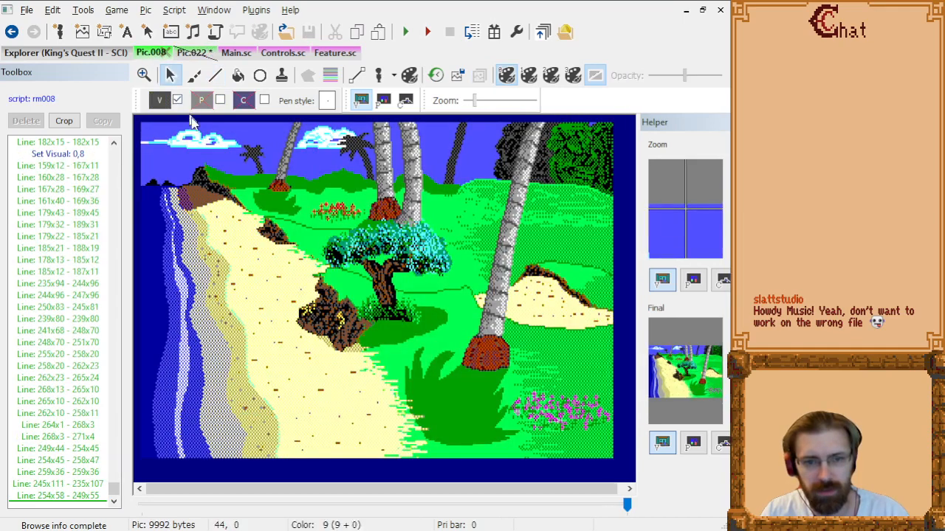
pyautogui.click(189, 54)
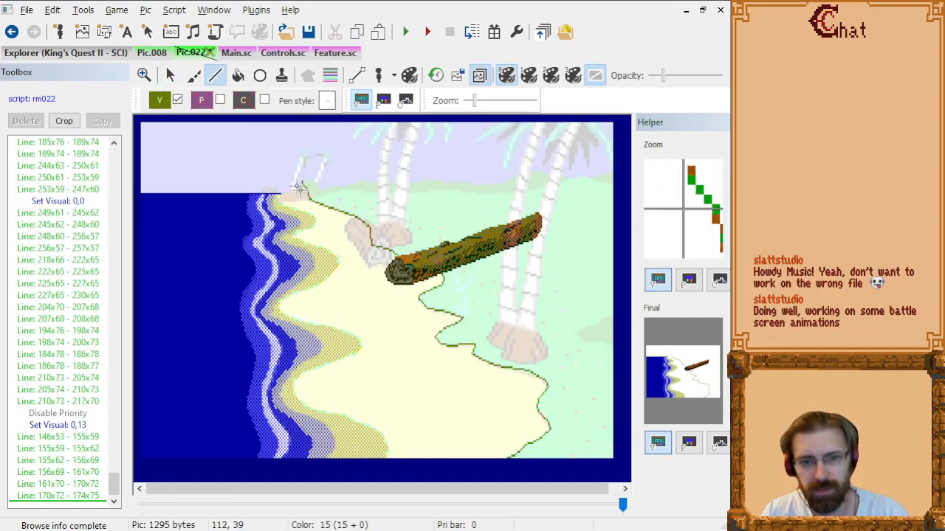
pyautogui.click(153, 53)
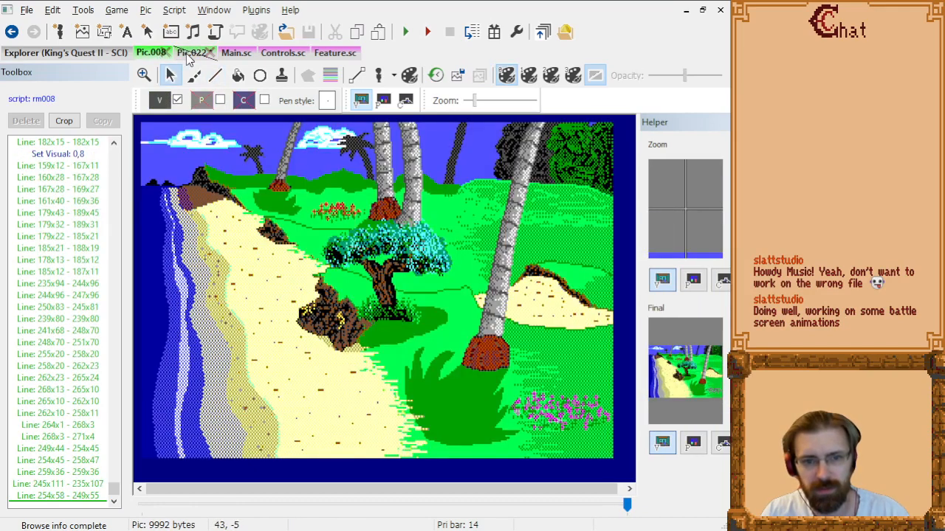
pyautogui.click(190, 53)
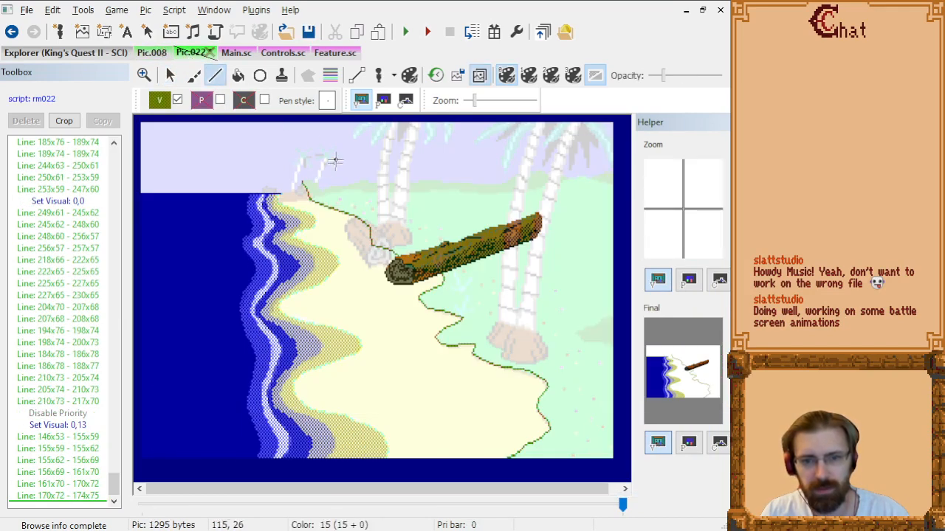
# Replay Pic.022's drawing commands from the start and set the insertion point at the shoreline line 116x44 - 114x43.
pyautogui.click(28, 200)
pyautogui.press('pageup')
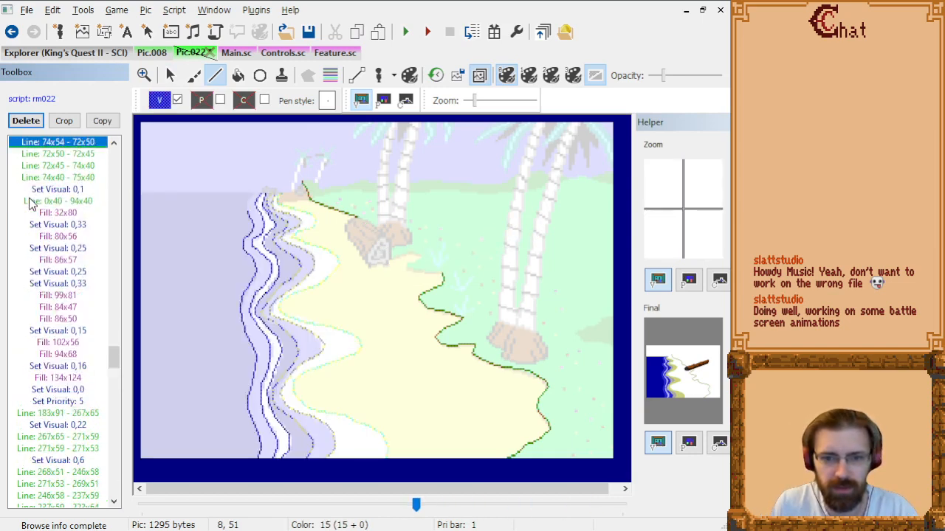
pyautogui.press('pageup')
pyautogui.press('pageup')
pyautogui.press('pageup')
pyautogui.press('pageup')
pyautogui.press('pageup')
pyautogui.press('pageup')
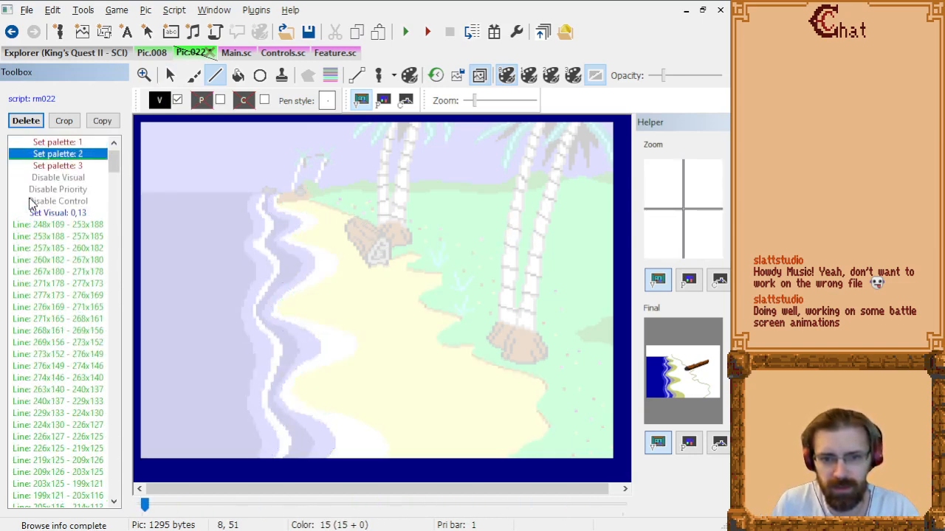
pyautogui.press('Down')
pyautogui.press('Down')
pyautogui.press('Down')
pyautogui.press('Down')
pyautogui.press('Down')
pyautogui.press('Down')
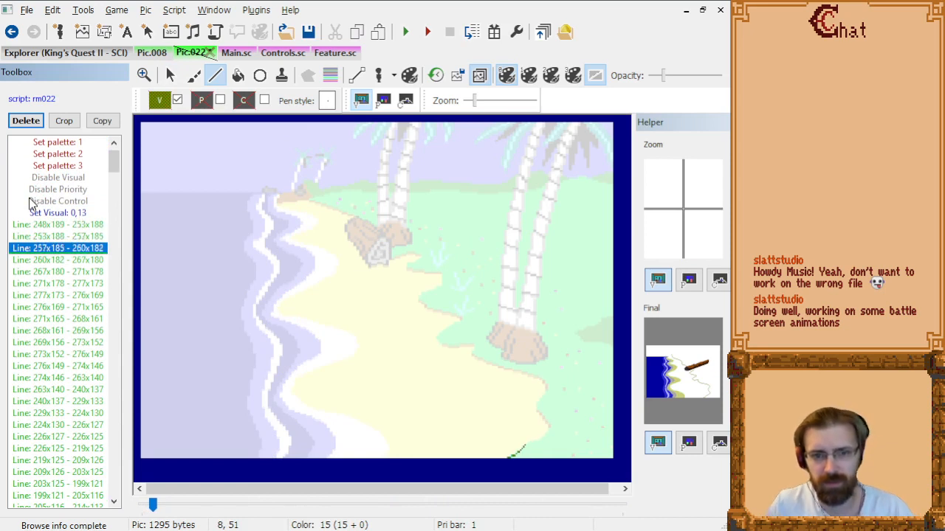
pyautogui.press('Down')
pyautogui.press('Down')
pyautogui.press('Down')
pyautogui.press('Down')
pyautogui.press('Down')
pyautogui.press('Down')
pyautogui.press('Down')
pyautogui.press('Down')
pyautogui.press('Down')
pyautogui.press('Down')
pyautogui.press('Down')
pyautogui.press('Down')
pyautogui.press('Down')
pyautogui.press('Down')
pyautogui.press('Down')
pyautogui.press('Down')
pyautogui.press('Down')
pyautogui.press('Down')
pyautogui.press('Down')
pyautogui.press('Down')
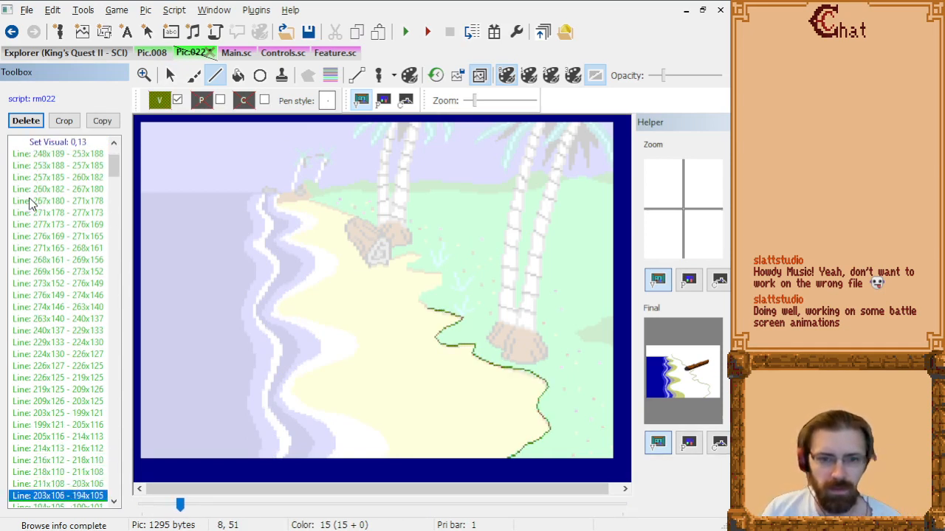
pyautogui.press('Down')
pyautogui.press('Down')
pyautogui.press('Down')
pyautogui.press('Down')
pyautogui.press('Down')
pyautogui.press('Down')
pyautogui.press('Down')
pyautogui.press('Down')
pyautogui.press('Down')
pyautogui.press('Down')
pyautogui.press('Down')
pyautogui.press('Down')
pyautogui.press('Down')
pyautogui.press('Down')
pyautogui.press('Down')
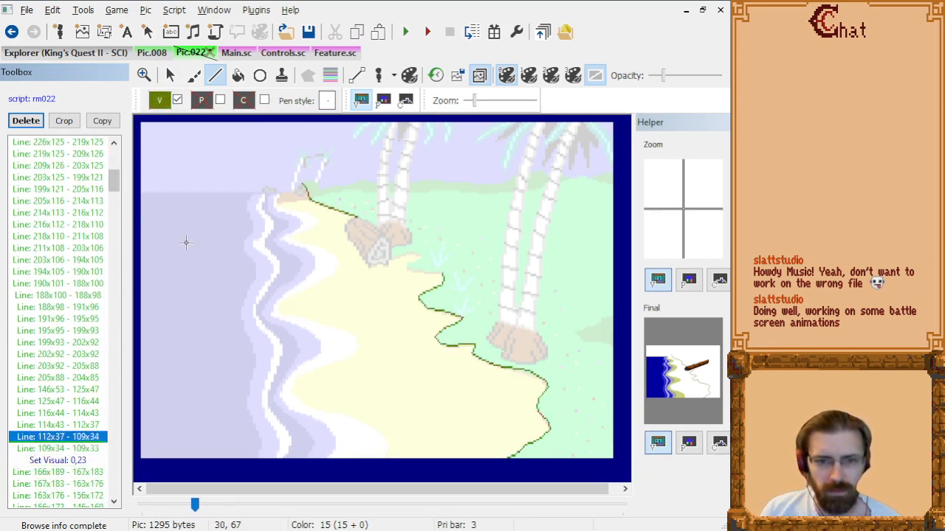
pyautogui.press('Up')
pyautogui.press('Up')
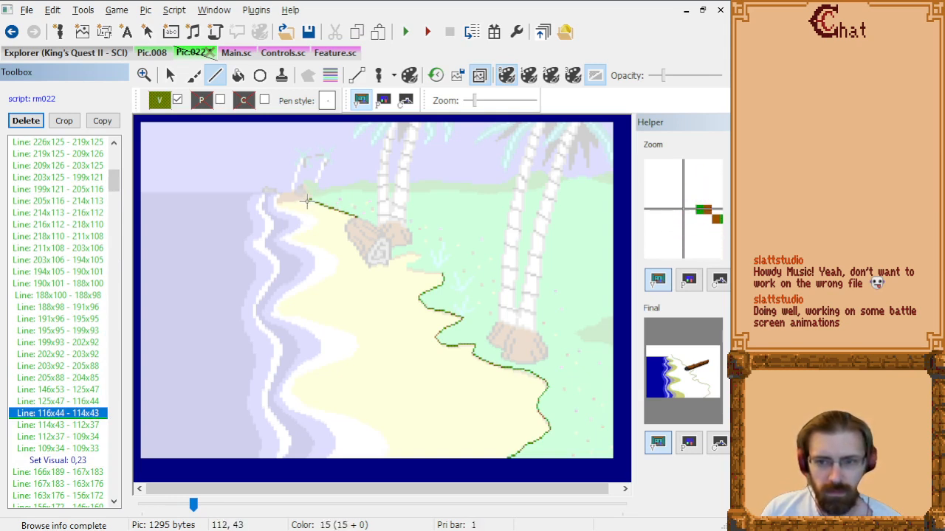
# Extend the olive shoreline with a line from 114x43 to 104x40 along the base of the headland.
pyautogui.click(310, 202)
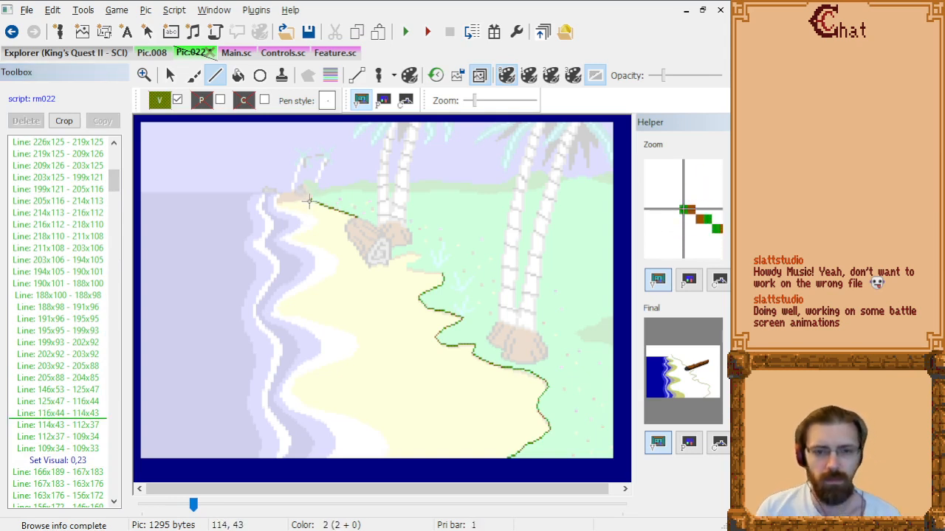
pyautogui.scroll(2, 310, 201)
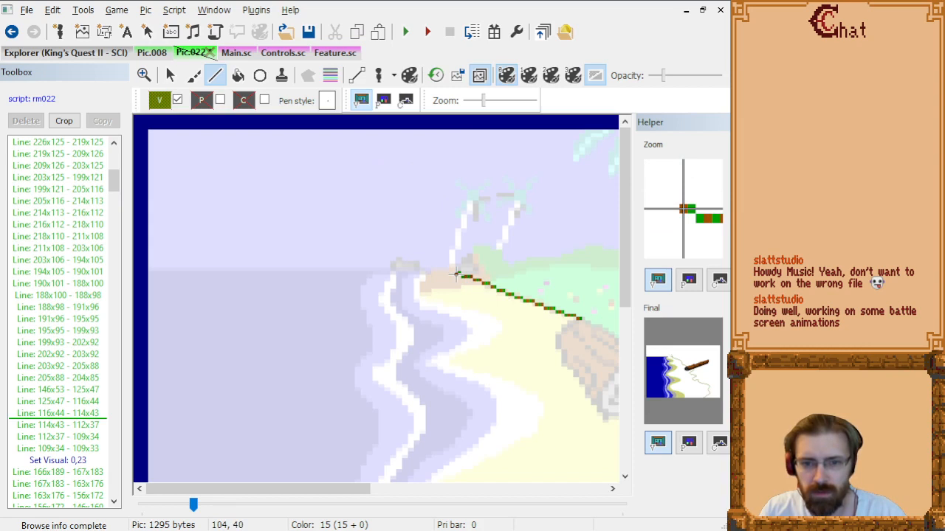
pyautogui.click(456, 275)
# Delete the old headland lines running from 114x43 through 112x37 and 109x34 to 109x33.
pyautogui.click(85, 426)
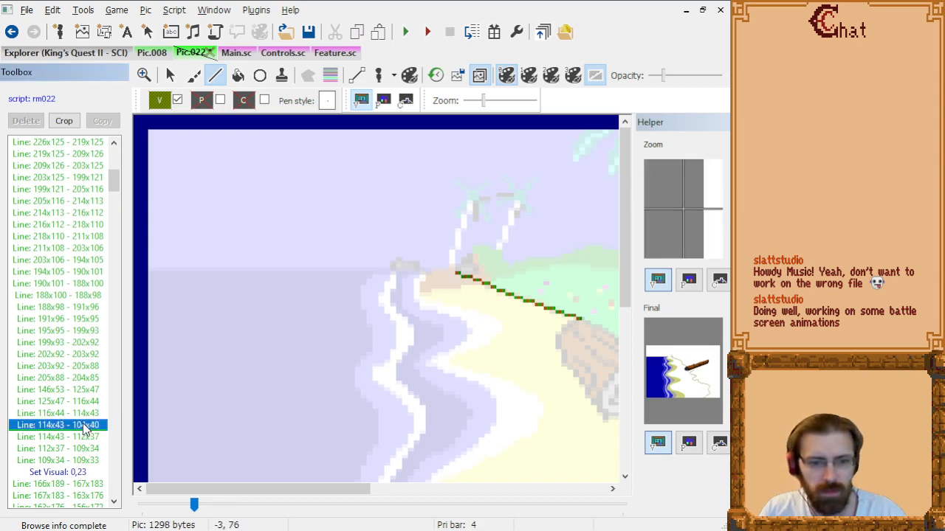
pyautogui.press('Down')
pyautogui.hotkey('shift', 'Down')
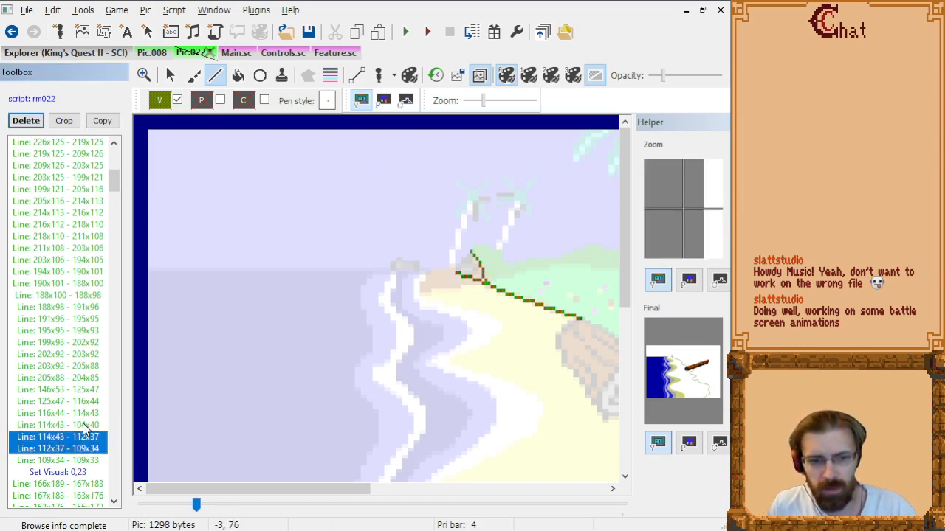
pyautogui.press('Delete')
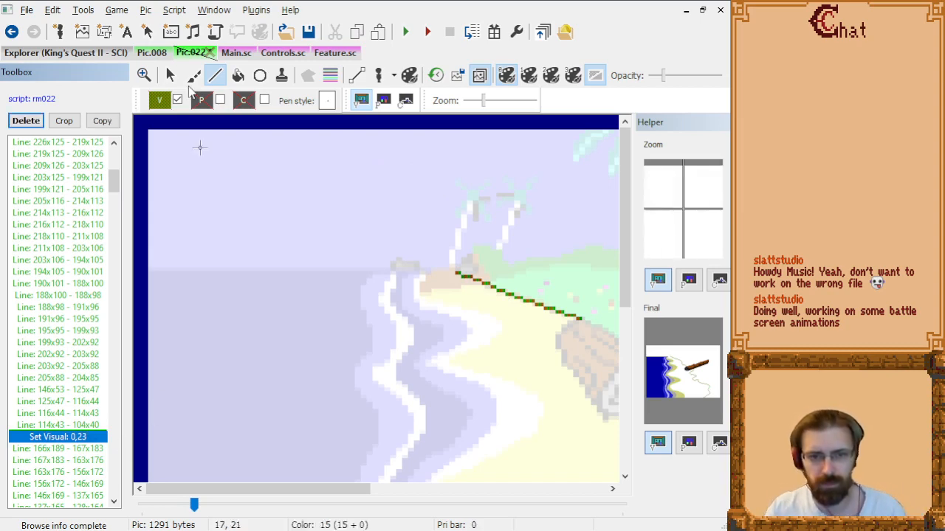
# Replay Pic.008's drawing commands from the start, examining how its headland, horizon and shoreline outlines are built up.
pyautogui.click(152, 52)
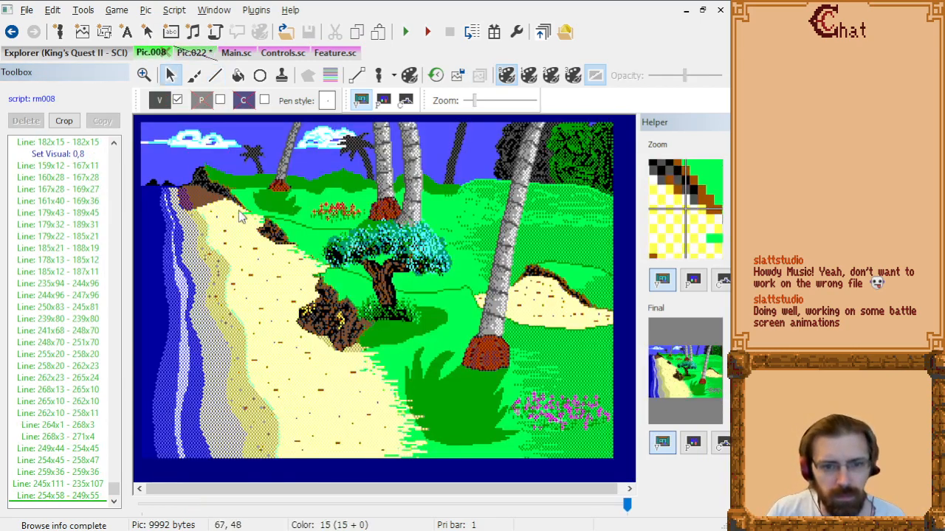
pyautogui.click(91, 192)
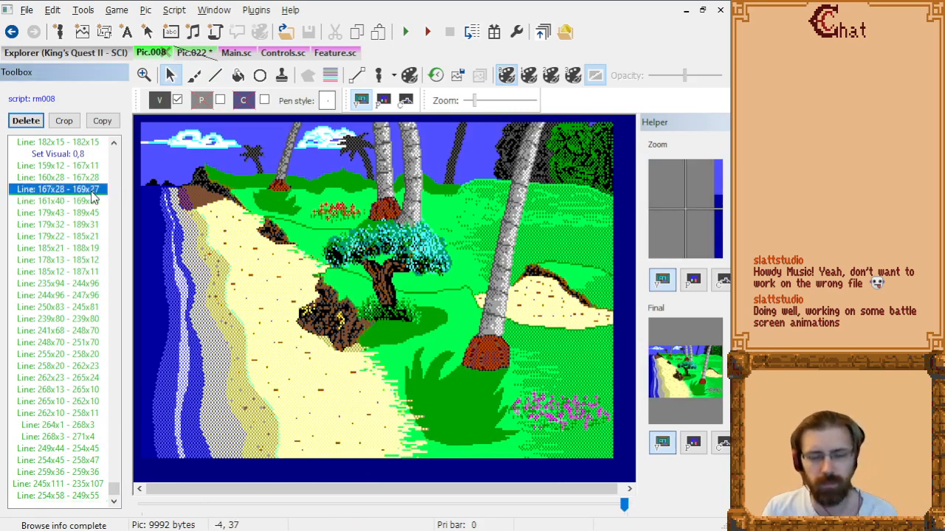
pyautogui.press('Home')
pyautogui.press('pagedown')
pyautogui.press('pagedown')
pyautogui.press('pagedown')
pyautogui.press('pagedown')
pyautogui.press('pageup')
pyautogui.press('pageup')
pyautogui.press('Down')
pyautogui.press('Down')
pyautogui.press('Down')
pyautogui.press('Down')
pyautogui.press('Down')
pyautogui.press('Down')
pyautogui.press('Down')
pyautogui.press('Down')
pyautogui.press('Down')
pyautogui.press('Down')
pyautogui.press('Down')
pyautogui.press('Down')
pyautogui.press('Down')
pyautogui.press('Down')
pyautogui.press('Down')
pyautogui.press('Down')
pyautogui.press('Down')
pyautogui.press('Down')
pyautogui.press('Down')
pyautogui.press('Down')
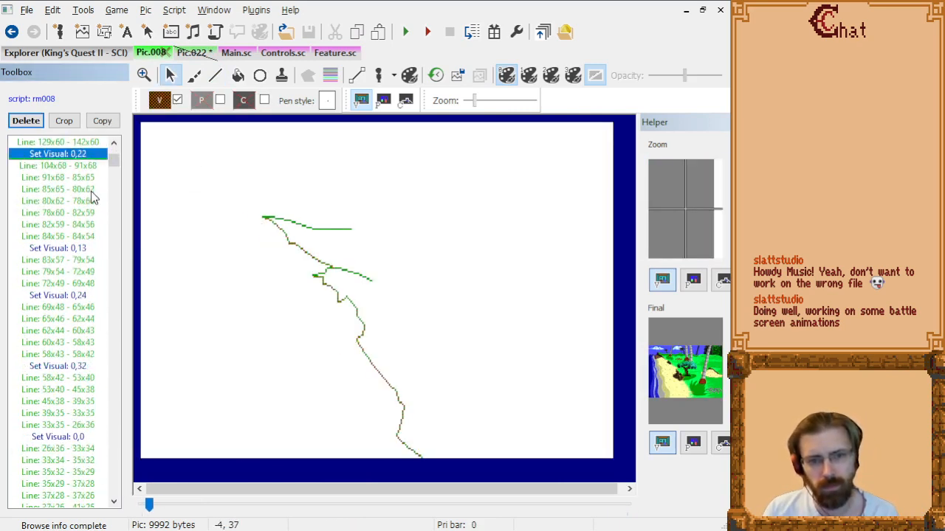
pyautogui.press('Down')
pyautogui.press('Down')
pyautogui.press('Down')
pyautogui.press('Down')
pyautogui.press('Down')
pyautogui.press('Down')
pyautogui.press('Down')
pyautogui.press('Down')
pyautogui.press('Down')
pyautogui.press('Down')
pyautogui.press('Down')
pyautogui.press('Down')
pyautogui.press('Down')
pyautogui.press('Down')
pyautogui.press('Down')
pyautogui.press('Down')
pyautogui.press('Down')
pyautogui.press('Down')
pyautogui.press('Down')
pyautogui.press('Down')
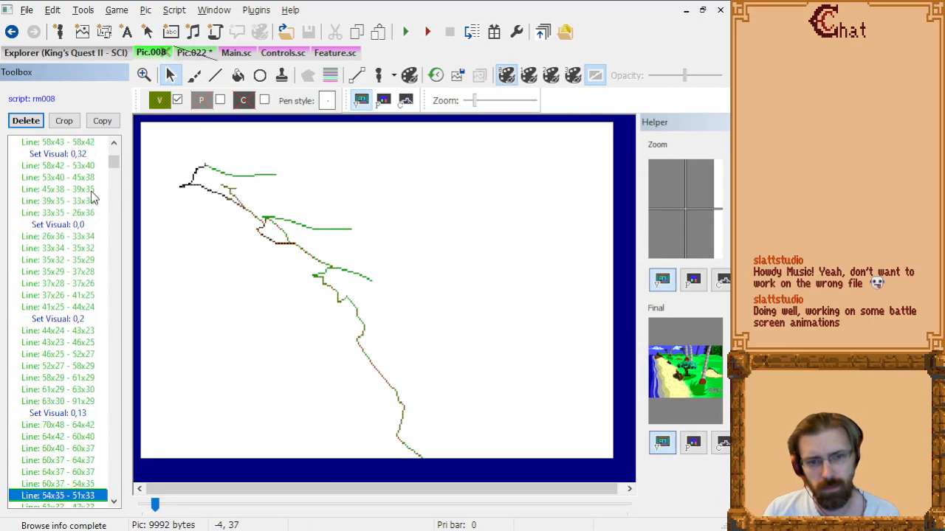
pyautogui.press('Down')
pyautogui.press('Down')
pyautogui.press('Down')
pyautogui.press('Down')
pyautogui.press('Down')
pyautogui.press('Down')
pyautogui.press('Down')
pyautogui.press('Down')
pyautogui.press('Down')
pyautogui.press('Down')
pyautogui.press('Down')
pyautogui.press('Down')
pyautogui.press('Down')
pyautogui.press('Down')
pyautogui.press('Down')
pyautogui.press('Down')
pyautogui.press('Down')
pyautogui.press('Down')
pyautogui.press('Down')
pyautogui.press('Down')
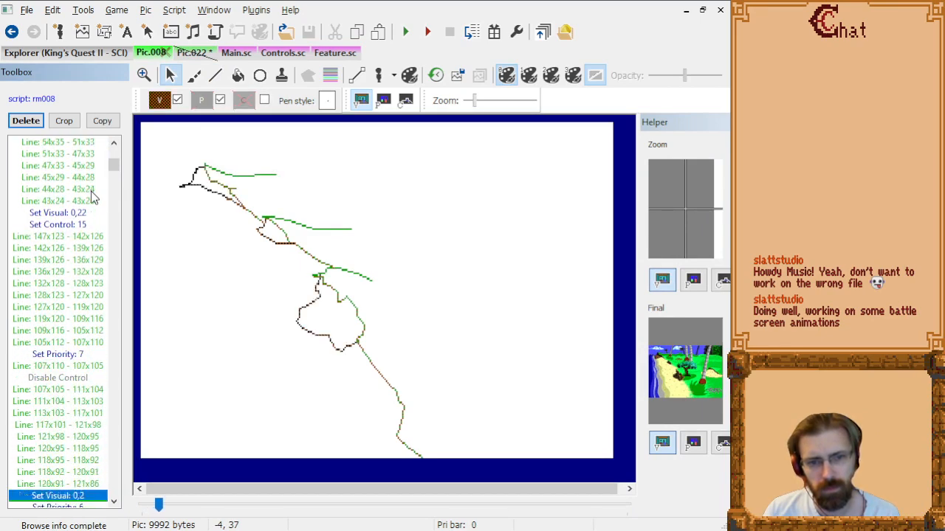
pyautogui.press('Down')
pyautogui.press('Down')
pyautogui.press('Down')
pyautogui.press('Down')
pyautogui.press('Down')
pyautogui.press('Down')
pyautogui.press('Down')
pyautogui.press('Down')
pyautogui.press('Down')
pyautogui.press('Down')
pyautogui.press('Down')
pyautogui.press('Down')
pyautogui.press('Down')
pyautogui.press('Down')
pyautogui.press('Down')
pyautogui.press('Down')
pyautogui.press('Down')
pyautogui.press('Down')
pyautogui.press('Down')
pyautogui.press('Down')
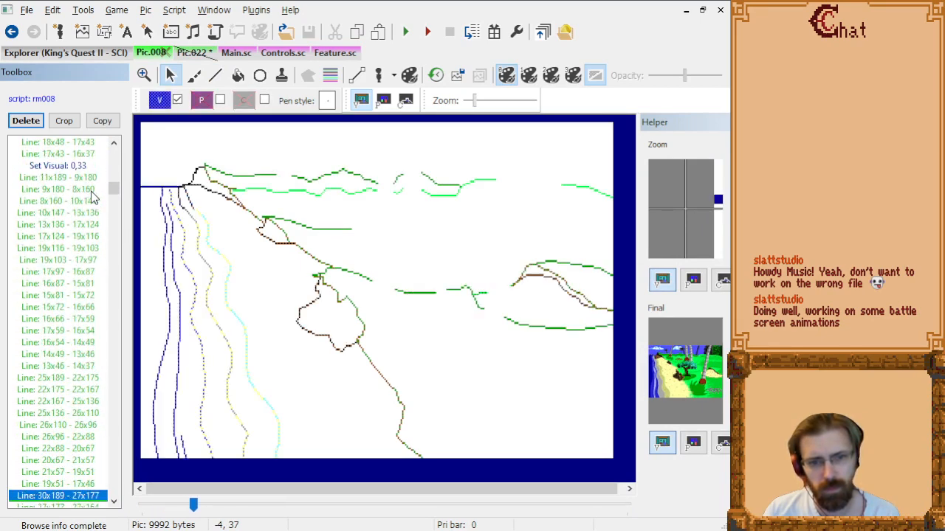
# Continue through Pic.008's fill, palm and detail commands, ending at its final drawing command.
pyautogui.press('Down')
pyautogui.press('Down')
pyautogui.press('Down')
pyautogui.press('Down')
pyautogui.press('Down')
pyautogui.press('Down')
pyautogui.press('Down')
pyautogui.press('Down')
pyautogui.press('Down')
pyautogui.press('Down')
pyautogui.press('Down')
pyautogui.press('Down')
pyautogui.press('Down')
pyautogui.press('Down')
pyautogui.press('Down')
pyautogui.press('Down')
pyautogui.press('Down')
pyautogui.press('Down')
pyautogui.press('Down')
pyautogui.press('Down')
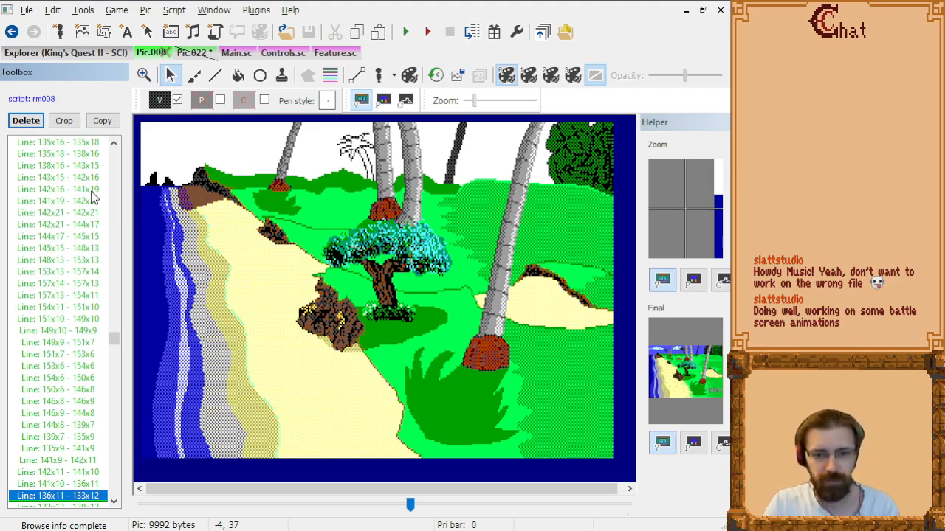
pyautogui.press('End')
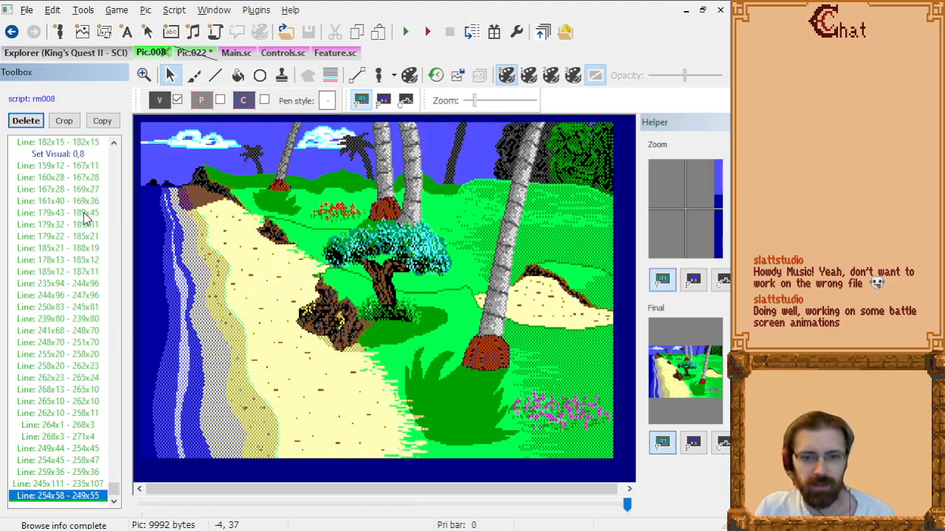
# Return to Pic.022 and replay its commands through the shoreline and wave outlines near the headland.
pyautogui.click(191, 54)
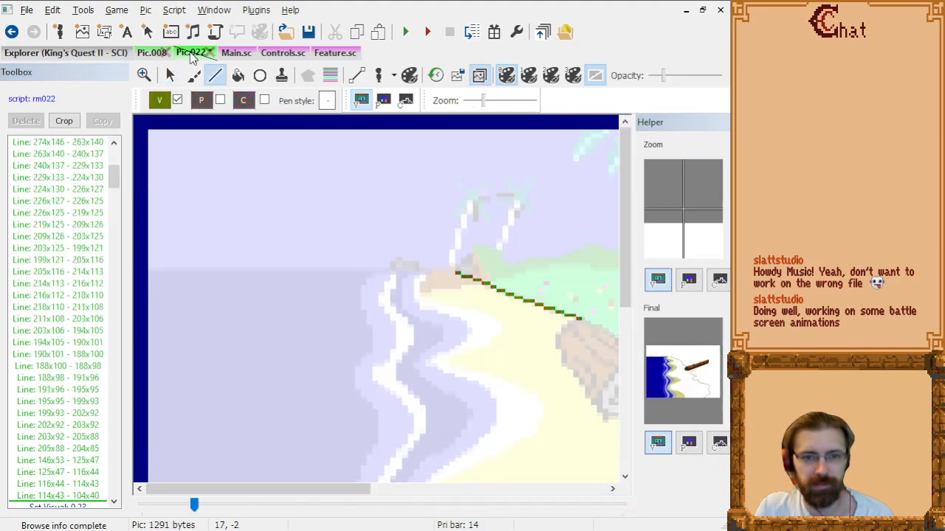
pyautogui.moveTo(274, 493); pyautogui.dragTo(328, 496)
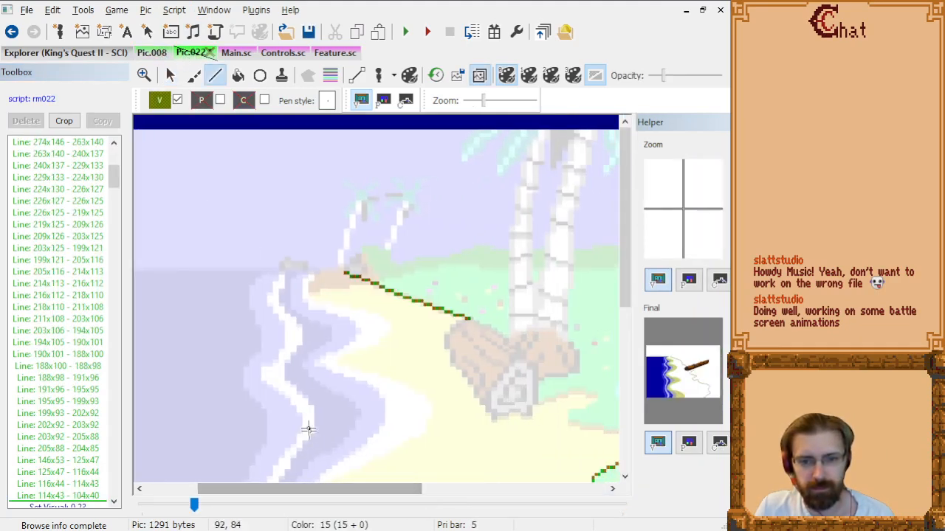
pyautogui.click(81, 498)
pyautogui.press('pagedown')
pyautogui.press('pagedown')
pyautogui.press('pagedown')
pyautogui.press('pagedown')
pyautogui.press('pagedown')
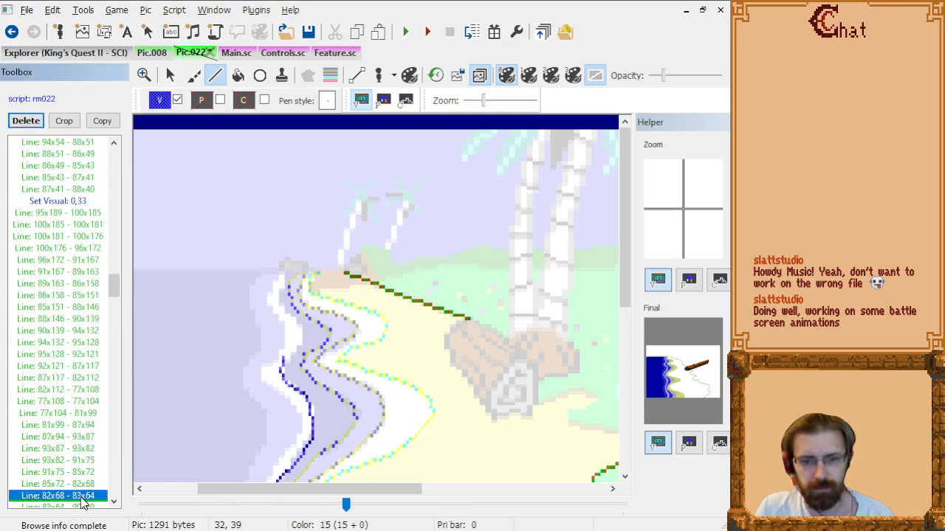
pyautogui.press('pagedown')
pyautogui.press('pagedown')
pyautogui.press('pagedown')
pyautogui.press('pagedown')
pyautogui.press('pageup')
pyautogui.press('pageup')
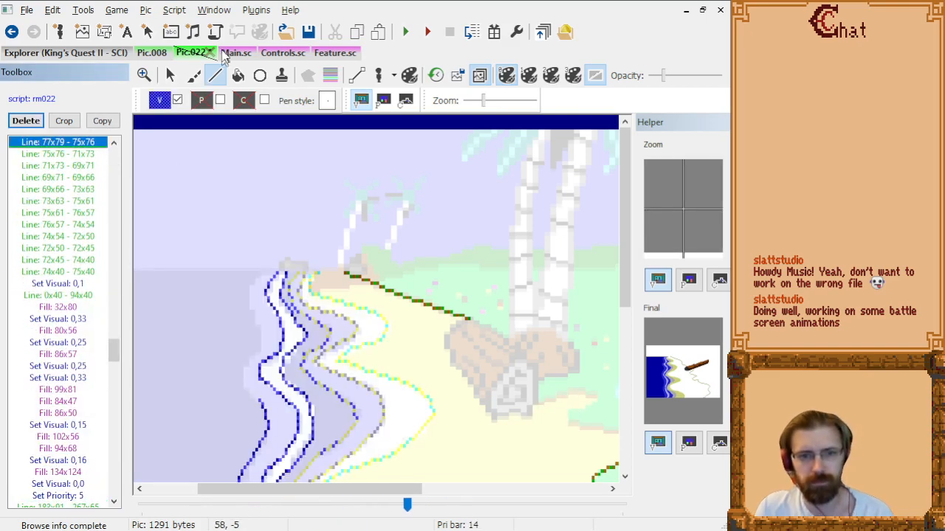
# Recheck Pic.008's drawing order, comparing when the horizon, shoreline outlines and the headland and sand fills are drawn.
pyautogui.click(146, 56)
pyautogui.click(74, 241)
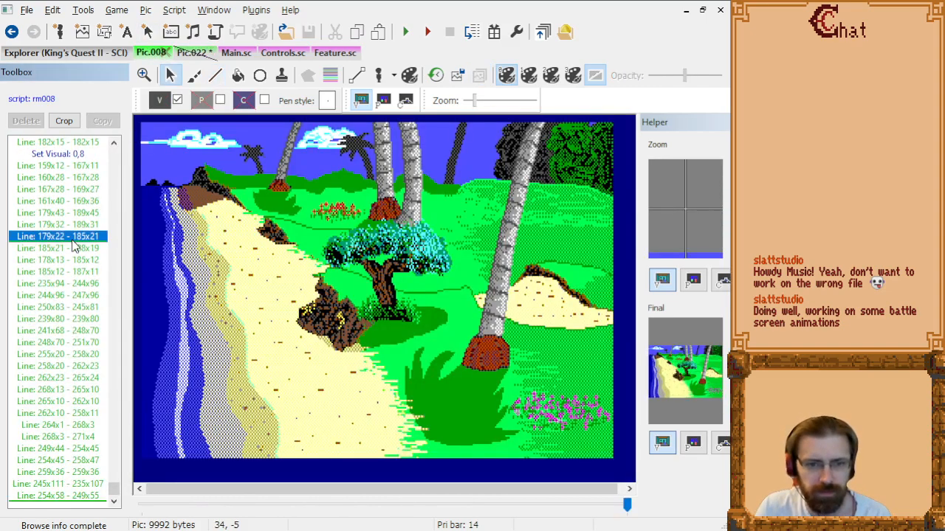
pyautogui.press('pagedown')
pyautogui.press('pagedown')
pyautogui.press('pagedown')
pyautogui.press('pagedown')
pyautogui.press('pagedown')
pyautogui.press('pagedown')
pyautogui.press('pagedown')
pyautogui.press('pagedown')
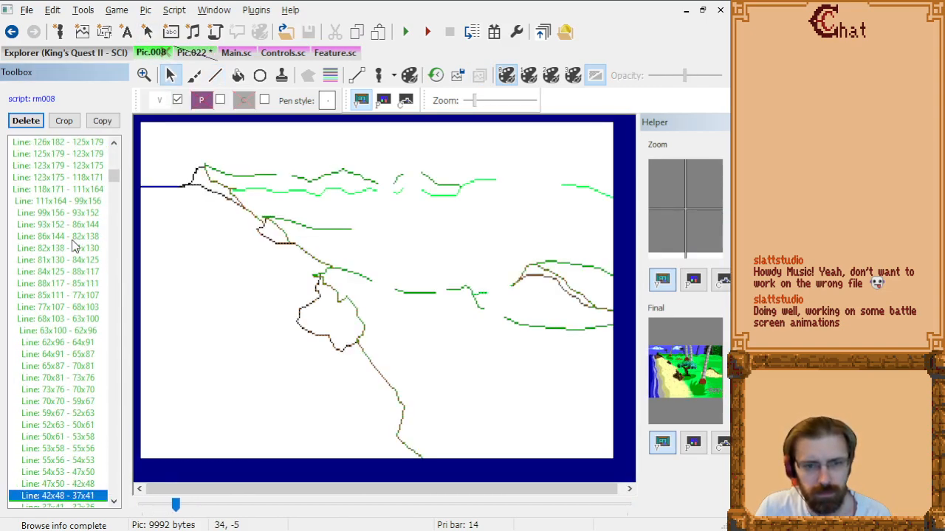
pyautogui.press('pageup')
pyautogui.press('pageup')
pyautogui.press('pageup')
pyautogui.press('pageup')
pyautogui.press('pagedown')
pyautogui.press('pagedown')
pyautogui.press('pagedown')
pyautogui.press('pagedown')
pyautogui.press('pagedown')
pyautogui.press('pagedown')
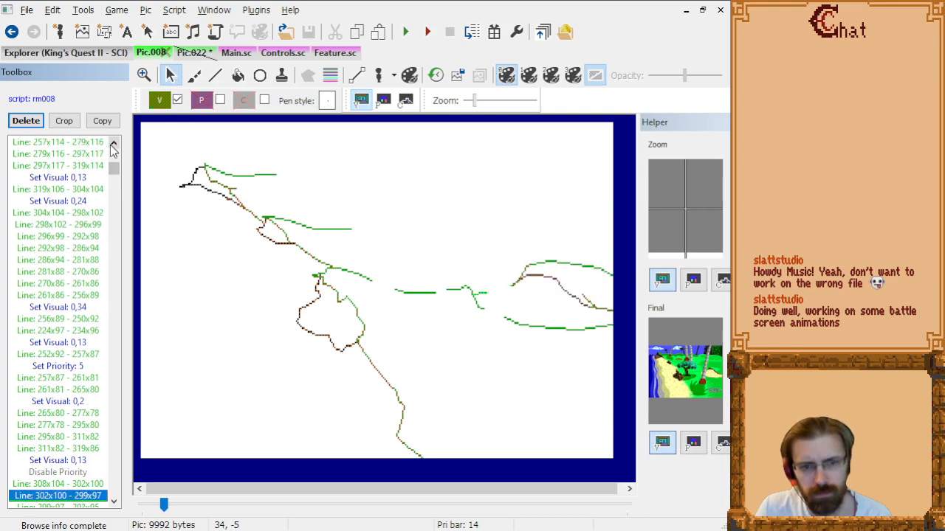
pyautogui.press('pagedown')
pyautogui.press('pagedown')
pyautogui.press('pagedown')
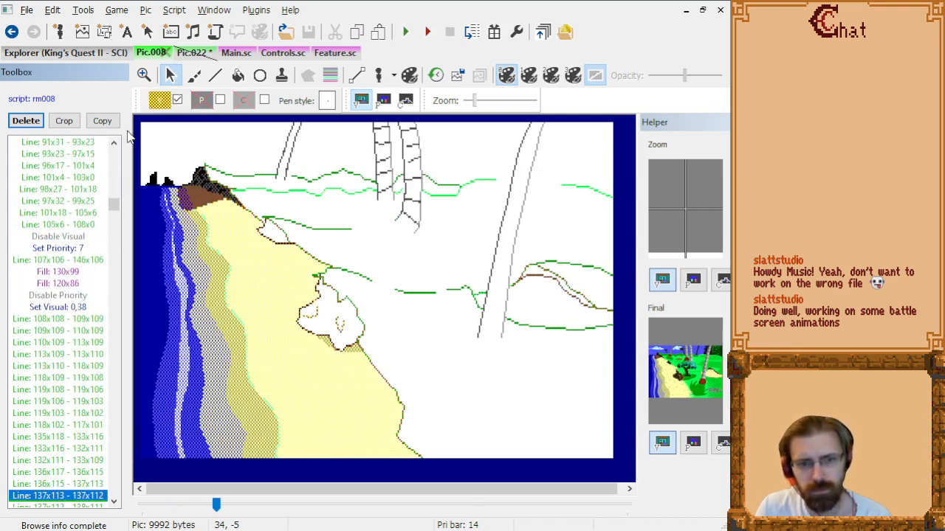
# Return to Pic.022 and advance its drawing commands through the horizon line and water fills to the fill at 99x81.
pyautogui.click(179, 53)
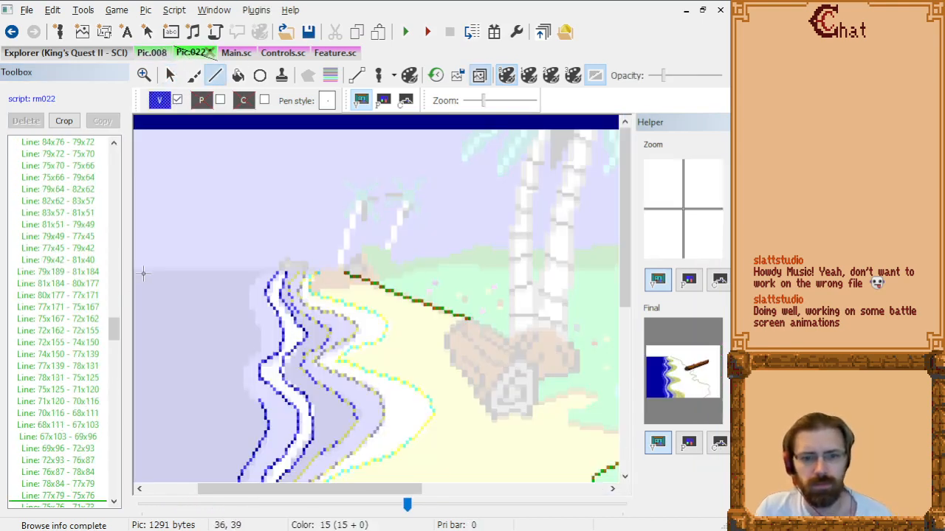
pyautogui.click(64, 389)
pyautogui.press('pagedown')
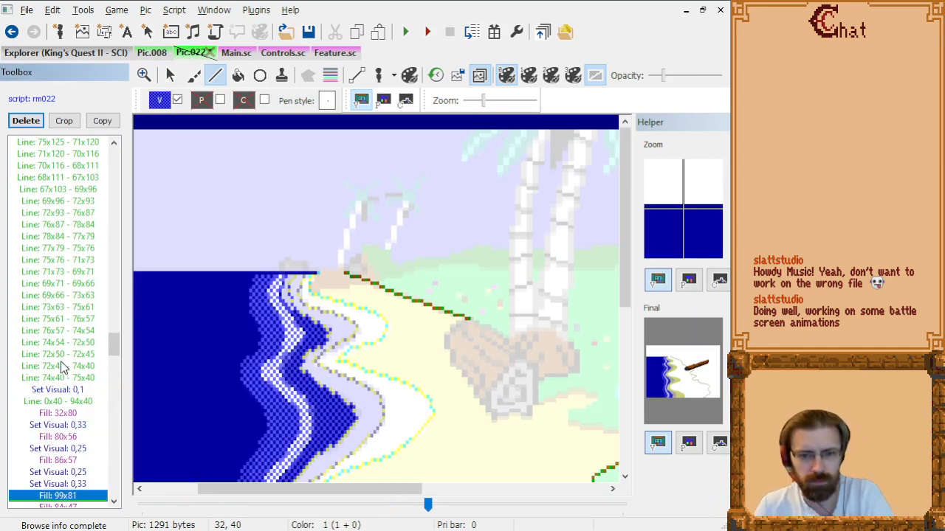
pyautogui.press('Down')
pyautogui.press('Down')
pyautogui.press('Down')
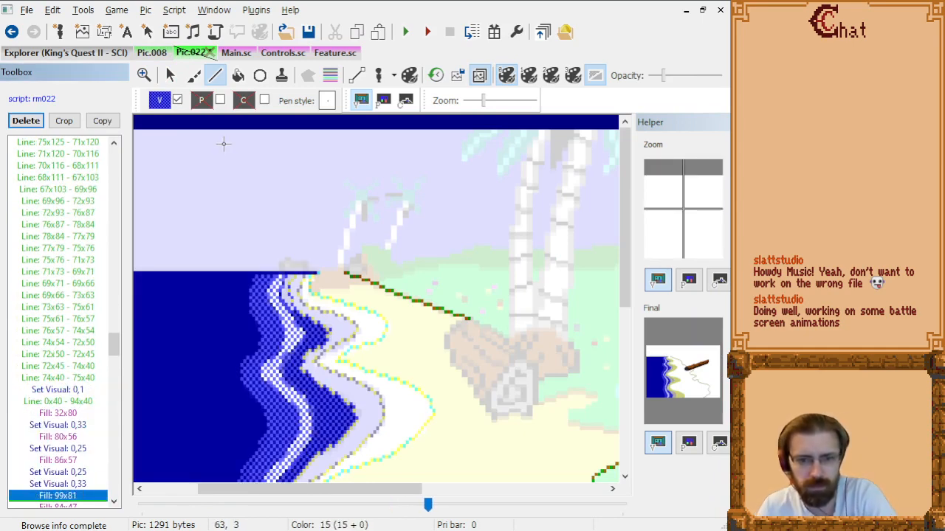
# Replay Pic.022's remaining drawing commands through the wet-sand fills and the log's outline and shading, ending at the final command.
pyautogui.press('Down')
pyautogui.press('Down')
pyautogui.press('Down')
pyautogui.press('Down')
pyautogui.press('Down')
pyautogui.press('Down')
pyautogui.press('Down')
pyautogui.press('Down')
pyautogui.press('Down')
pyautogui.press('Down')
pyautogui.press('Down')
pyautogui.press('Down')
pyautogui.press('Down')
pyautogui.press('Down')
pyautogui.press('Down')
pyautogui.press('Down')
pyautogui.press('Down')
pyautogui.press('Down')
pyautogui.press('Down')
pyautogui.press('Down')
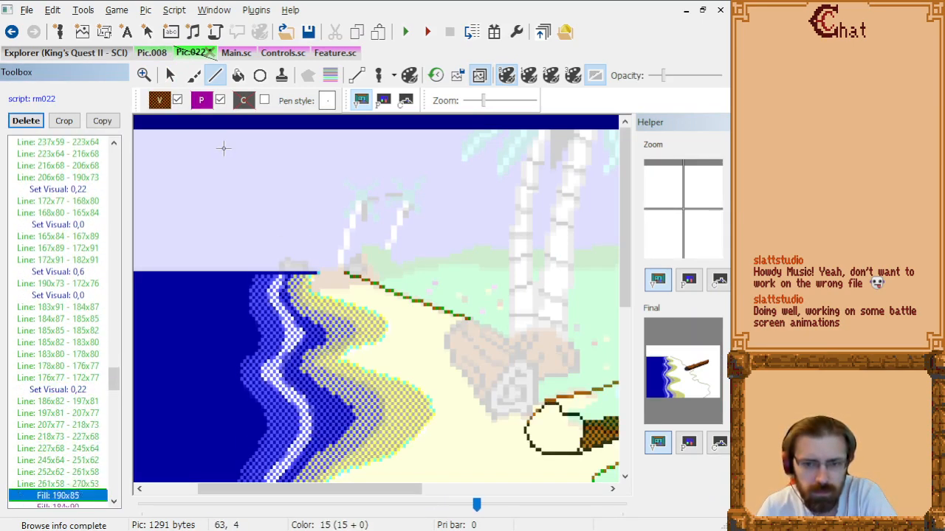
pyautogui.click(64, 167)
pyautogui.press('Down')
pyautogui.press('Down')
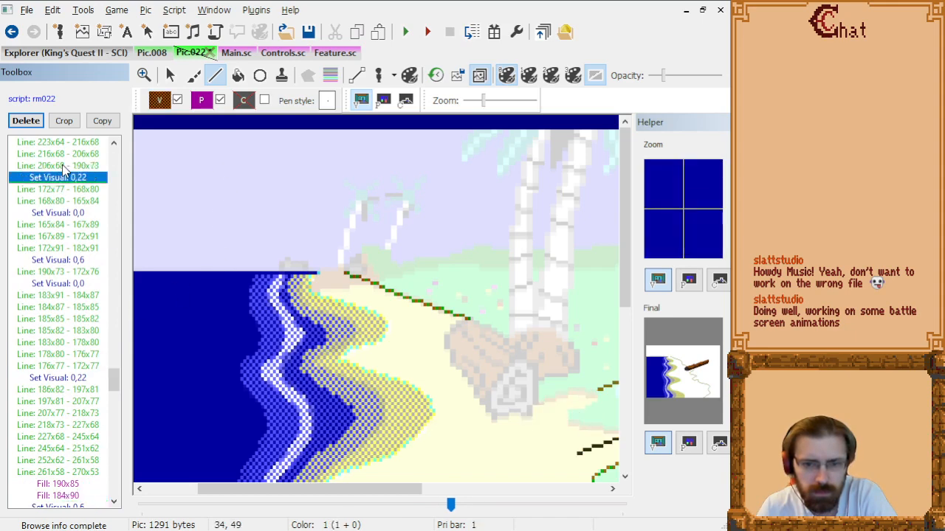
pyautogui.press('End')
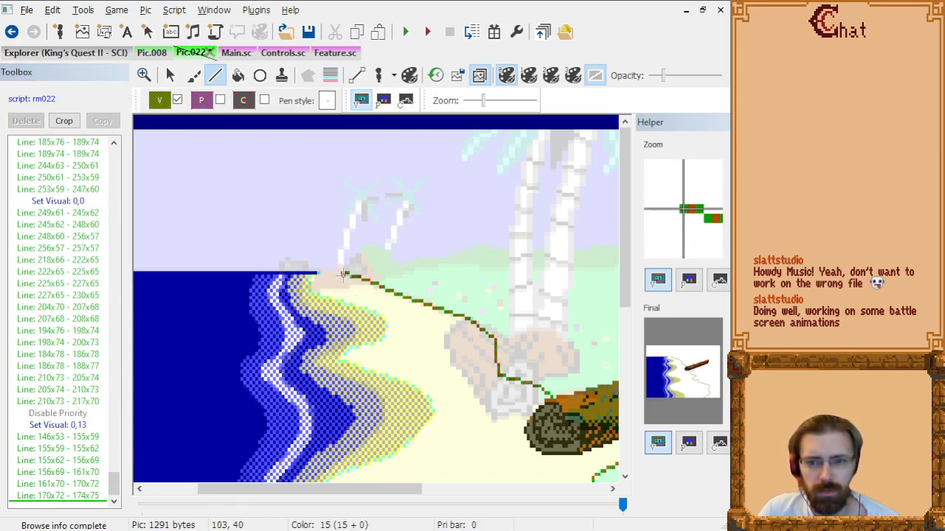
# Draw a line from 103x40 to 95x40 at the base of the distant palm and set its visual colour to 0,22.
pyautogui.click(343, 274)
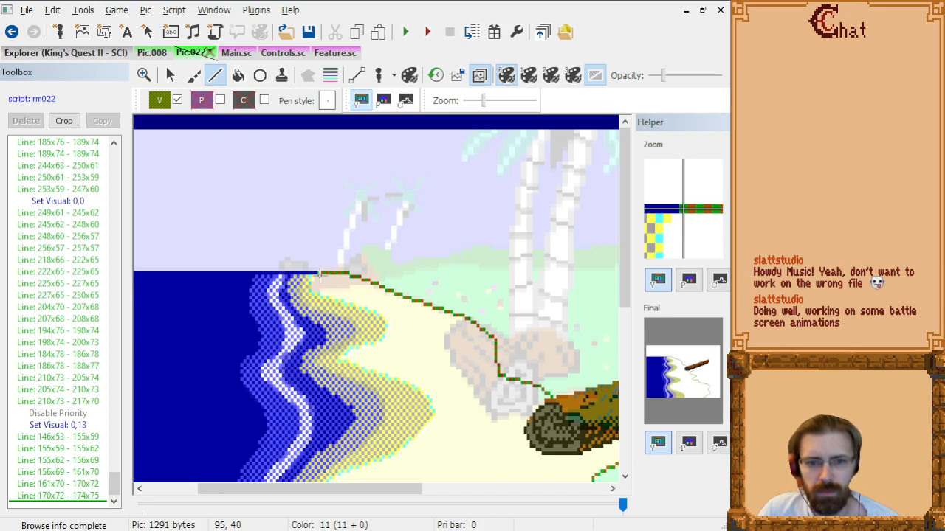
pyautogui.click(319, 274)
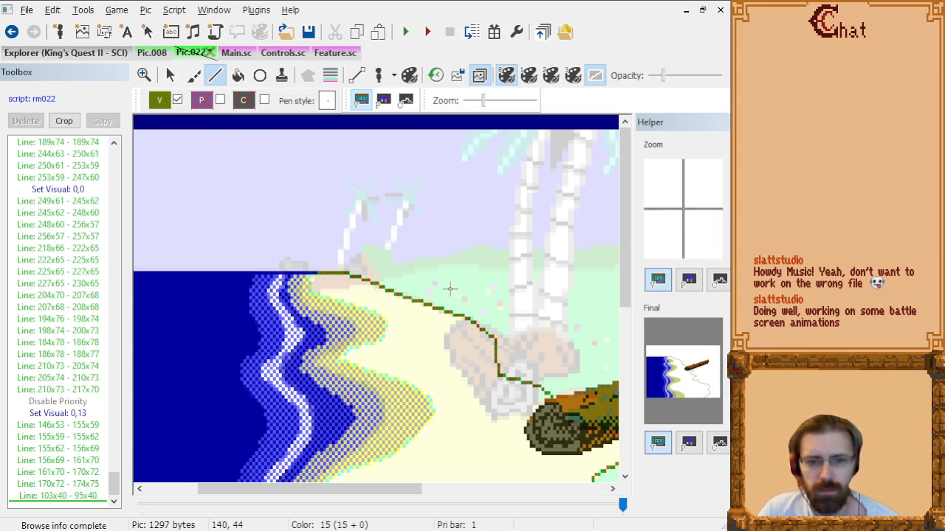
pyautogui.click(87, 496)
pyautogui.click(88, 483)
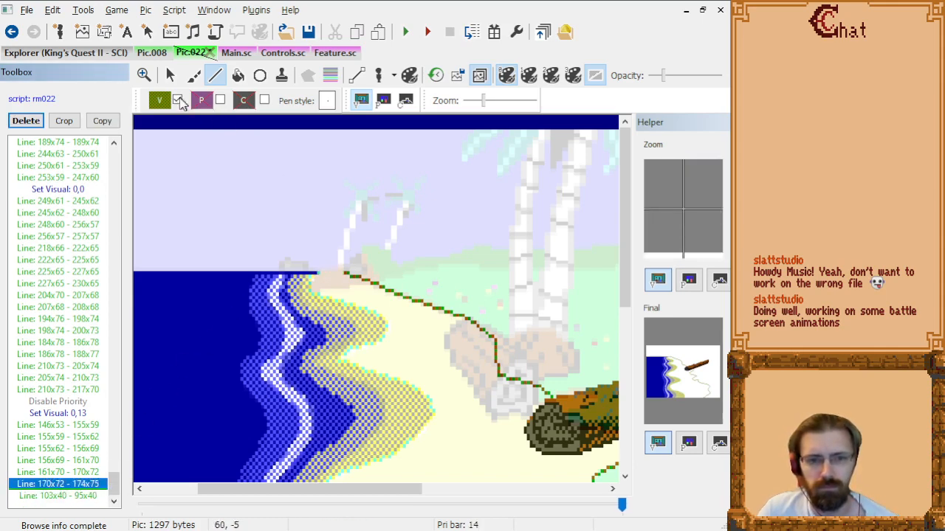
pyautogui.click(161, 101)
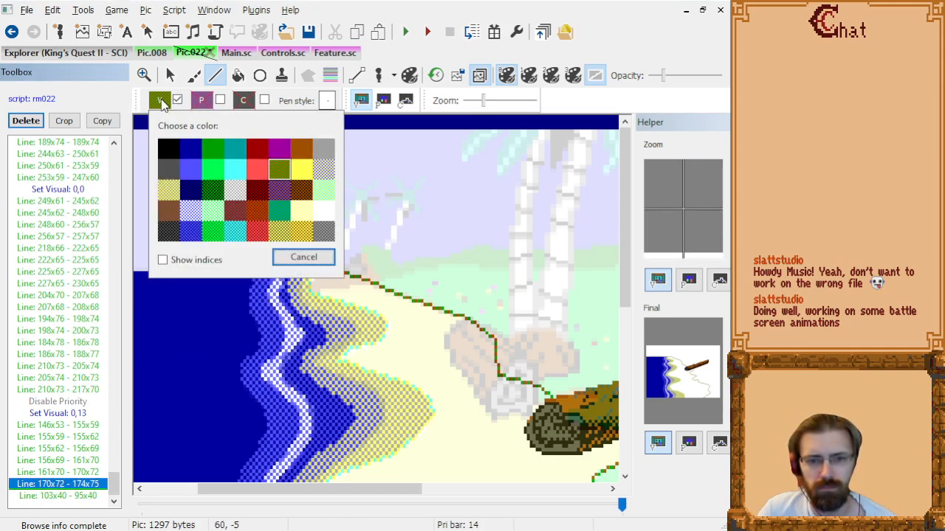
pyautogui.click(302, 194)
pyautogui.click(85, 498)
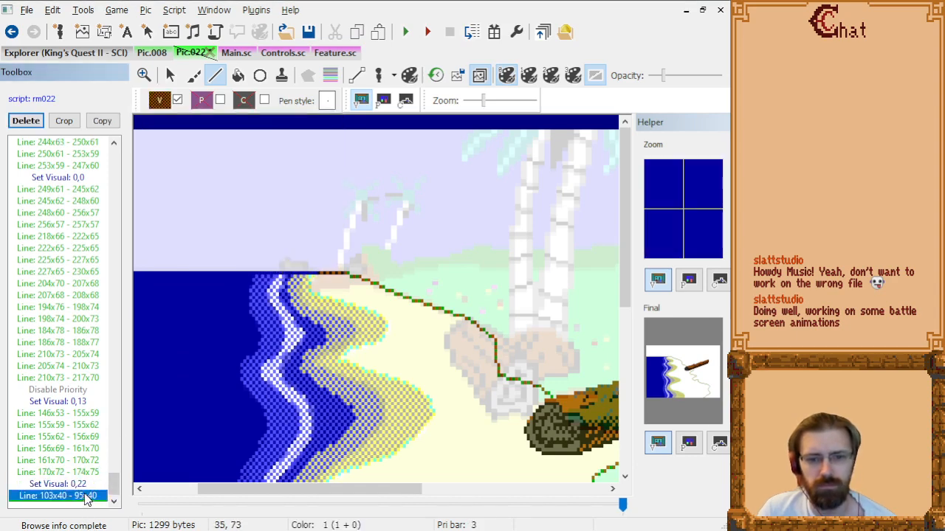
# Change the visual colour of the line from 103x40 to 95x40 to the dark grey dither 0,32.
pyautogui.click(87, 484)
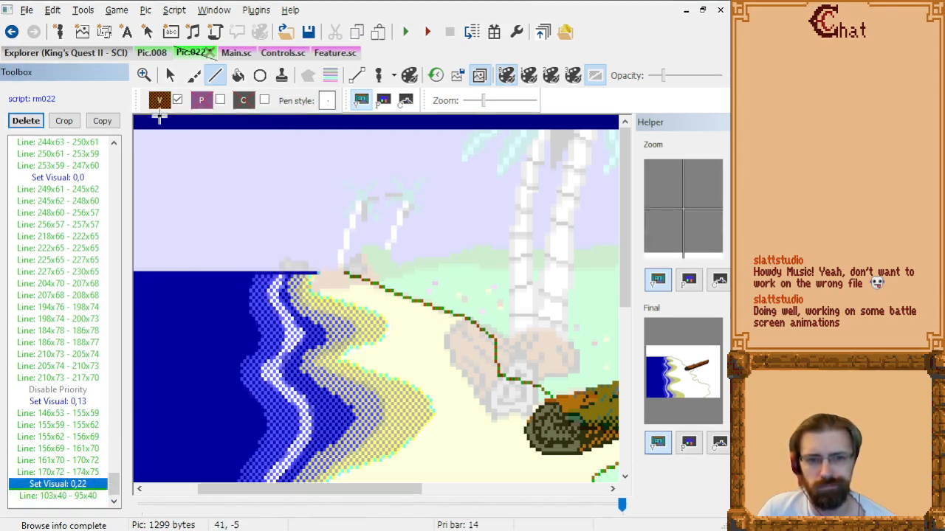
pyautogui.click(161, 103)
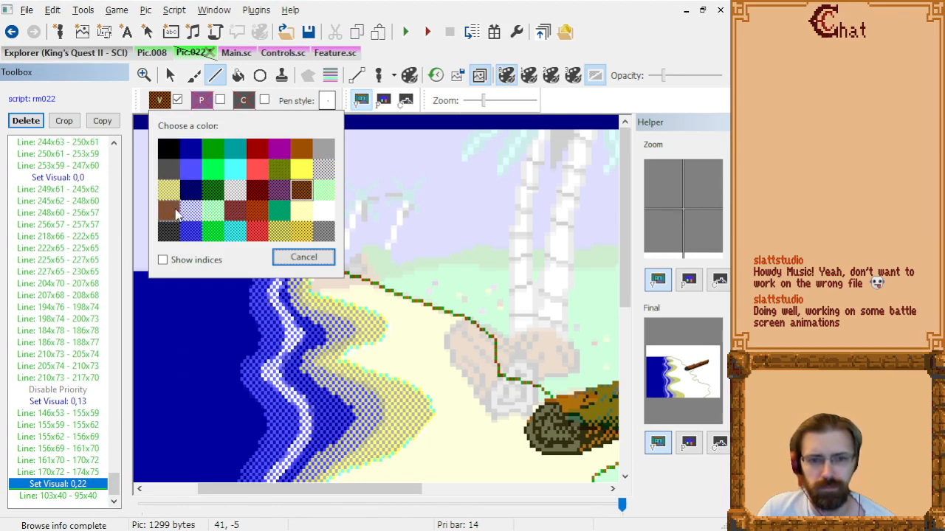
pyautogui.click(175, 233)
pyautogui.click(86, 493)
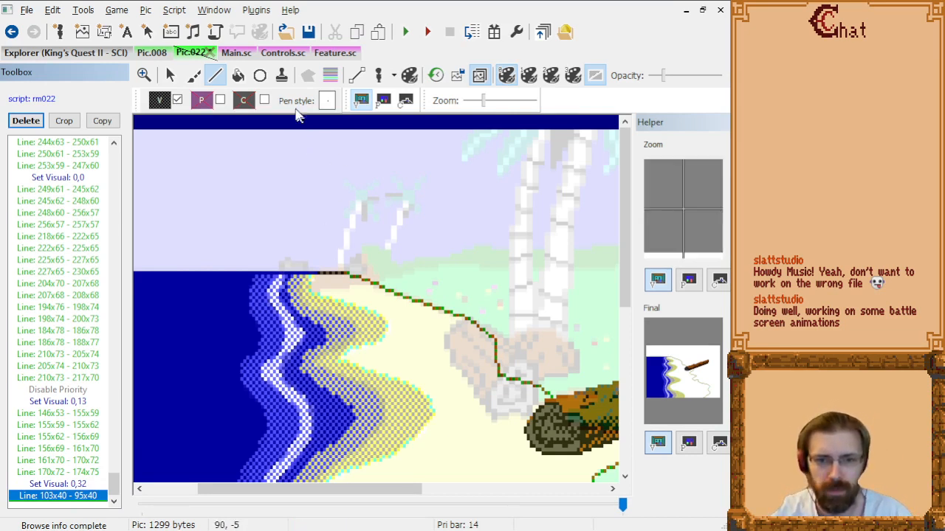
# Examine Pic.008 at its final drawing command as a reference for the distant palms and headland, and return to Pic.022.
pyautogui.click(147, 53)
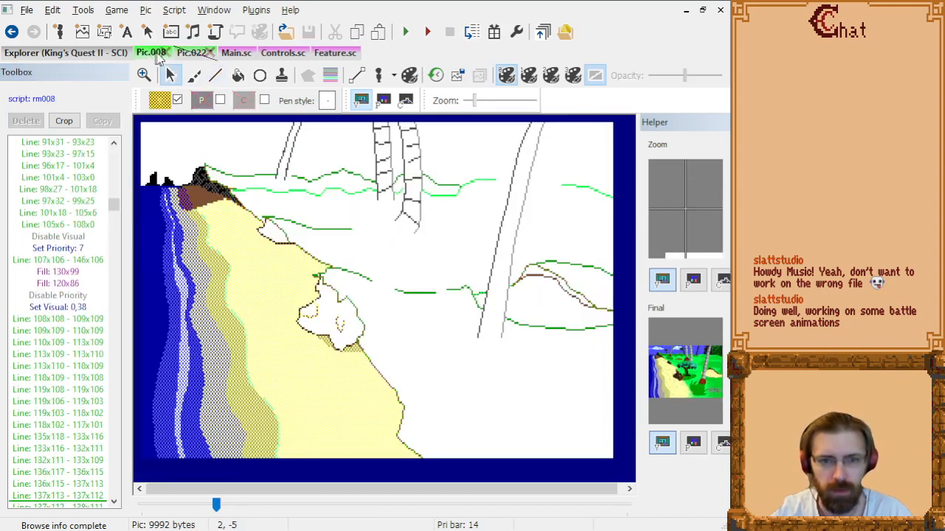
pyautogui.click(78, 200)
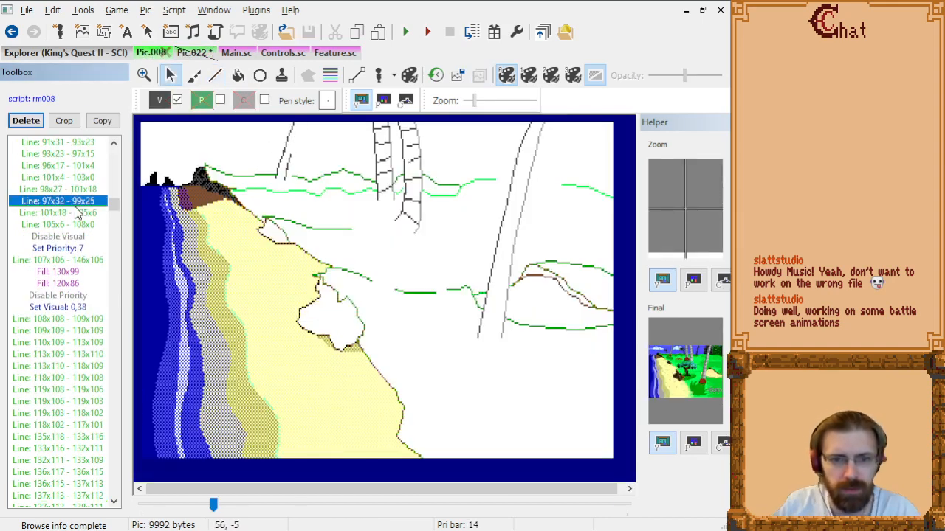
pyautogui.press('End')
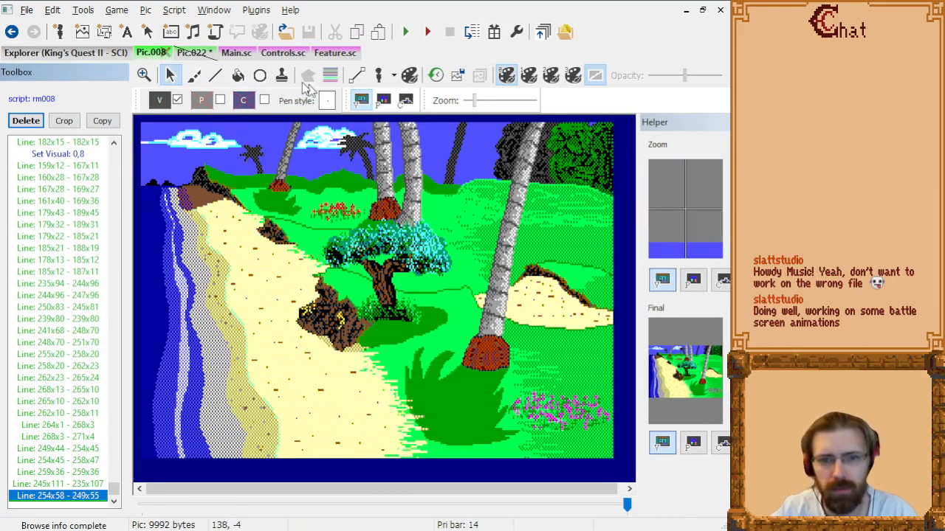
pyautogui.click(193, 53)
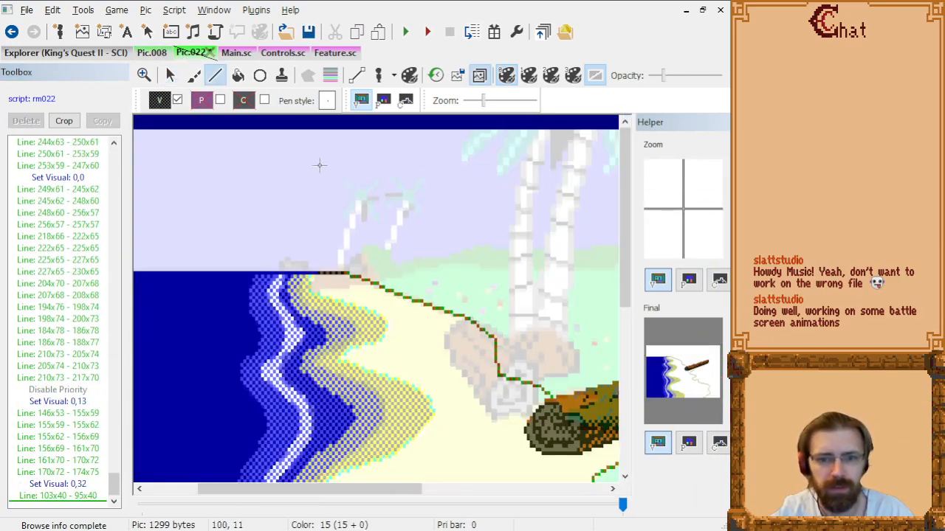
pyautogui.click(152, 55)
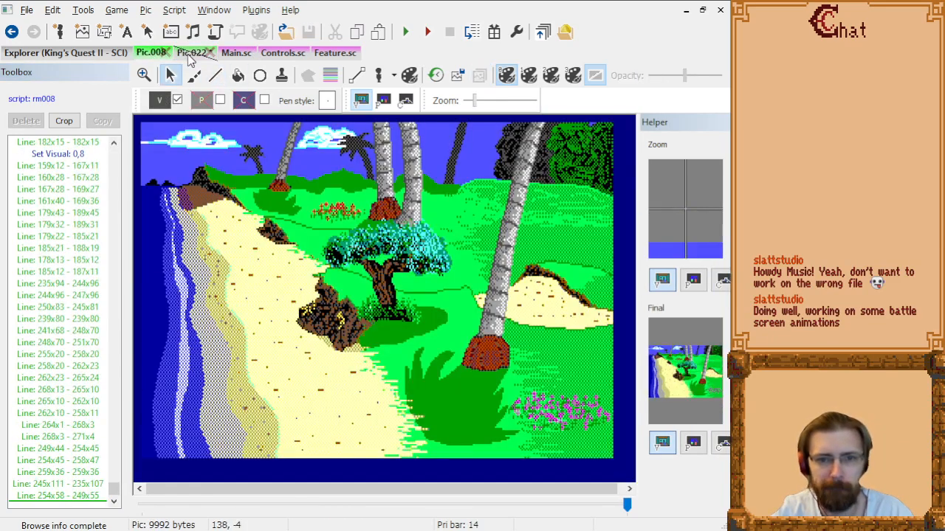
pyautogui.click(190, 53)
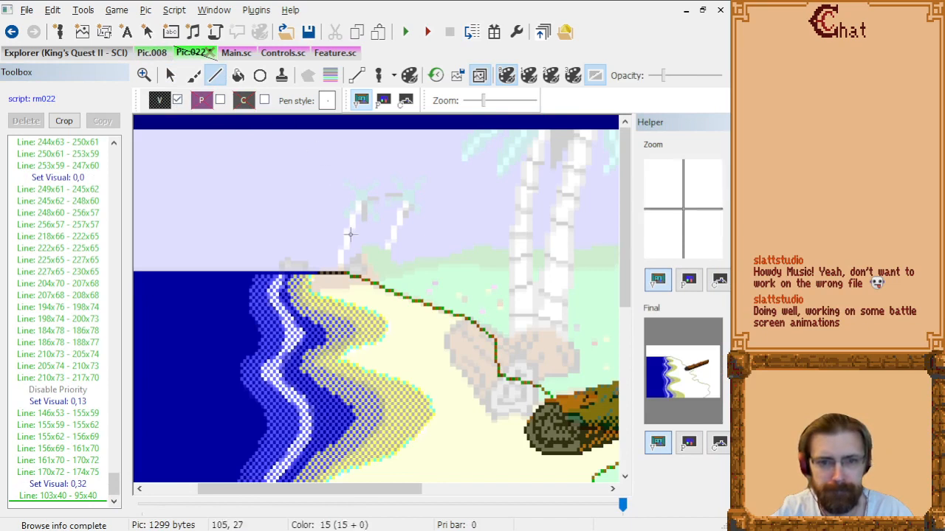
# Draw the distant palm trunk's left edge from 101x39 through 102x33 and 104x24 to 106x19.
pyautogui.click(337, 275)
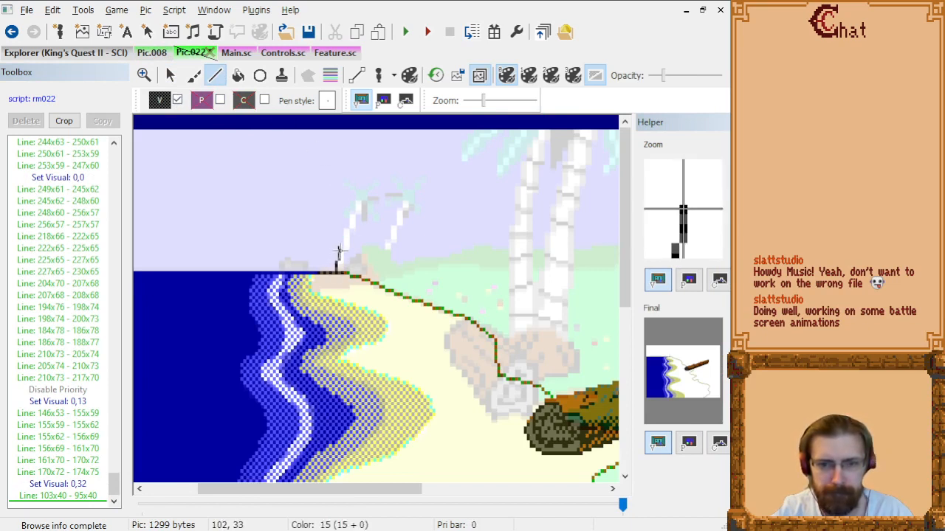
pyautogui.click(339, 253)
pyautogui.click(345, 220)
pyautogui.click(351, 201)
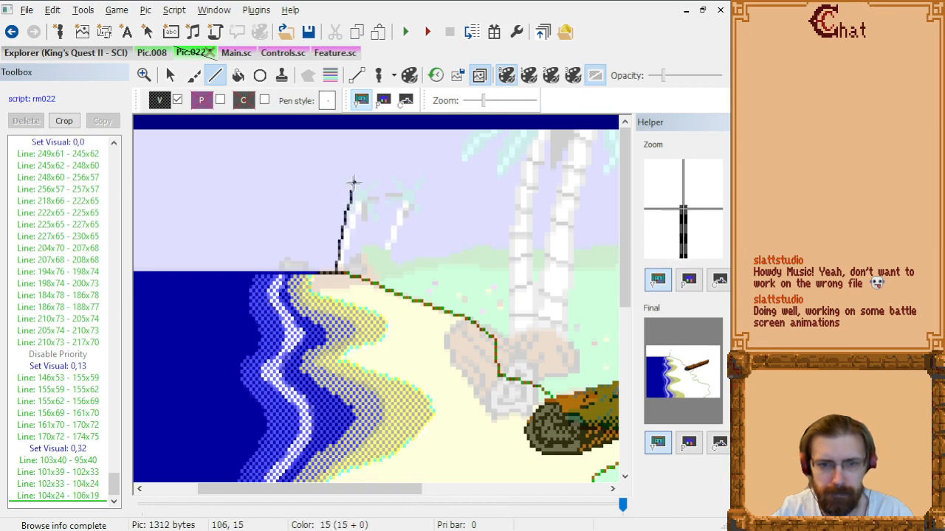
pyautogui.click(356, 176)
pyautogui.click(366, 169)
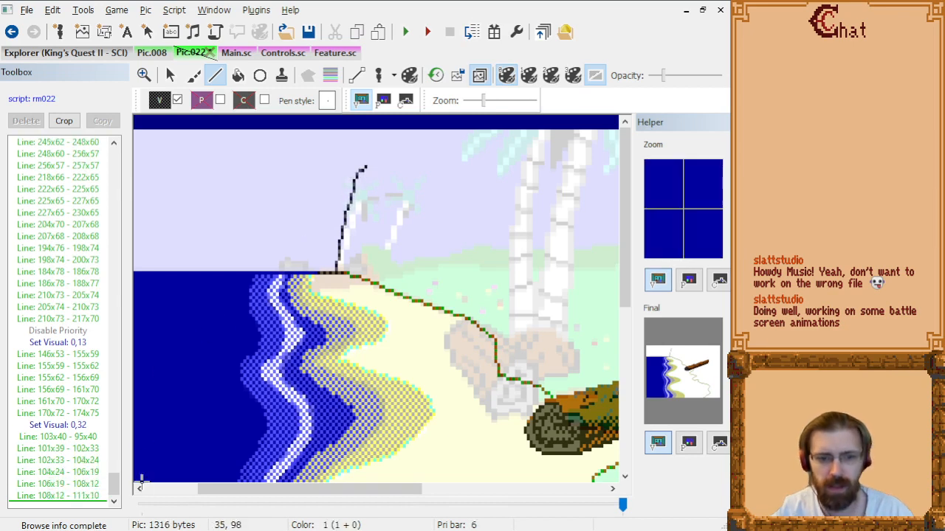
pyautogui.click(88, 496)
pyautogui.keyDown('shift'); pyautogui.click(88, 484); pyautogui.keyUp('shift')
pyautogui.hotkey('shift', 'Up')
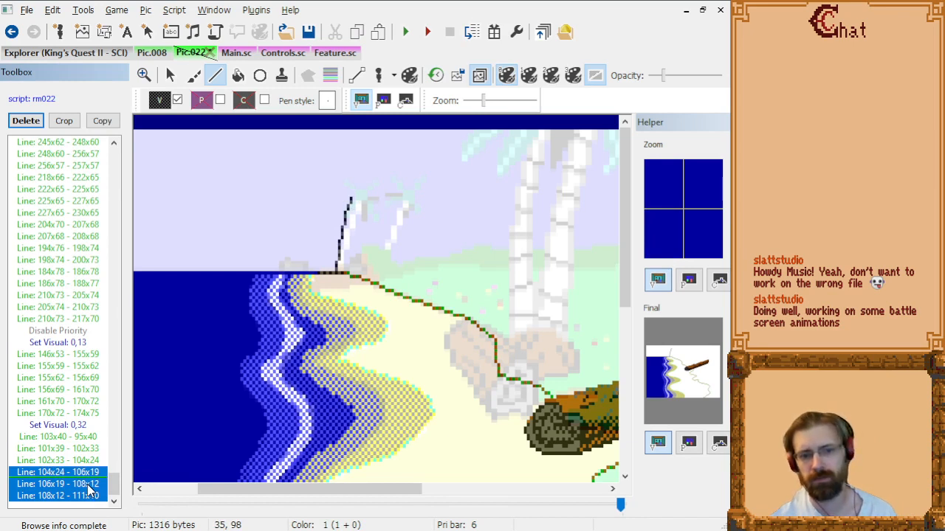
pyautogui.press('Delete')
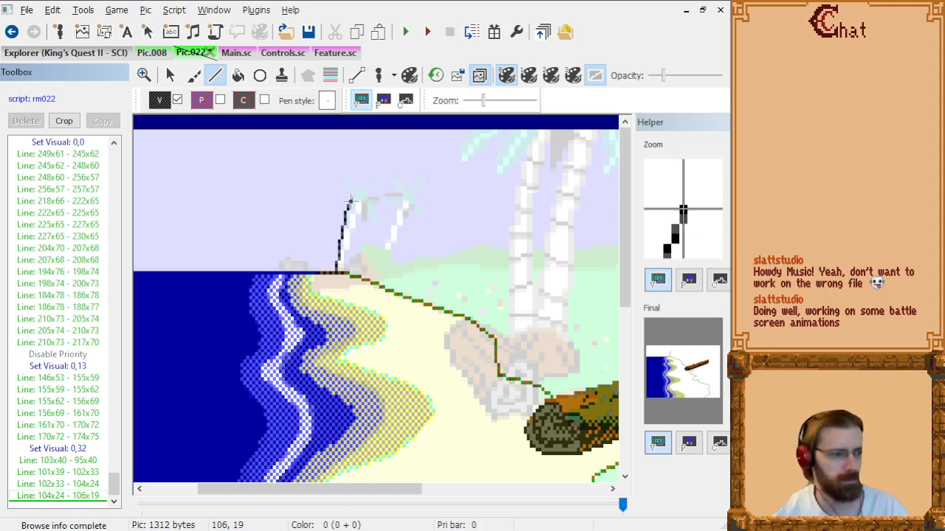
# Outline the palm's lower left frond from 106x19 out to its tip at 98x21 and back along 101x17 to 108x16.
pyautogui.scroll(2, 351, 200)
pyautogui.moveTo(310, 492); pyautogui.dragTo(352, 492)
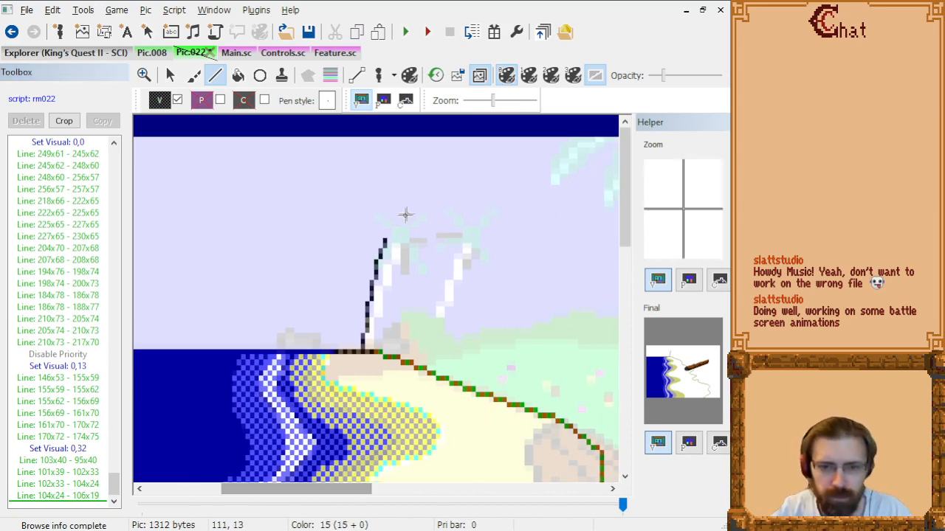
pyautogui.click(370, 243)
pyautogui.click(358, 248)
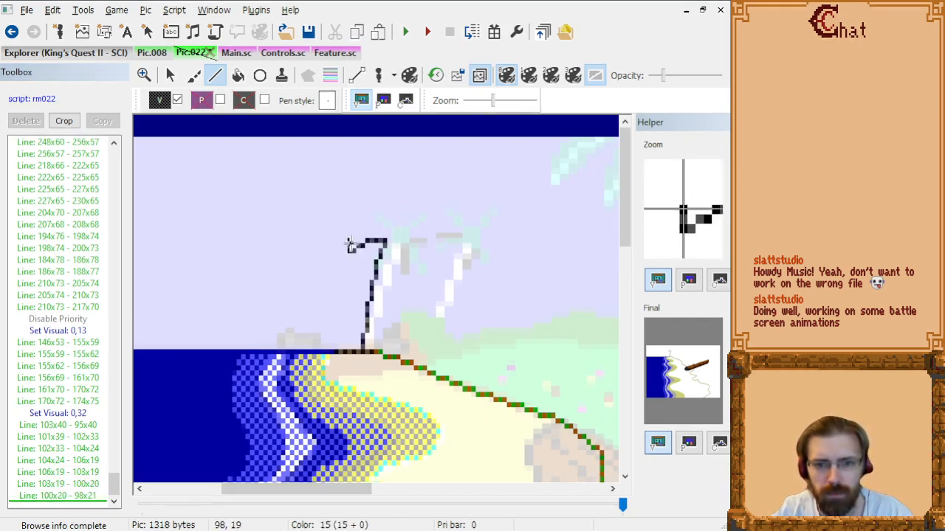
pyautogui.click(350, 252)
pyautogui.click(363, 234)
pyautogui.click(380, 230)
pyautogui.click(393, 230)
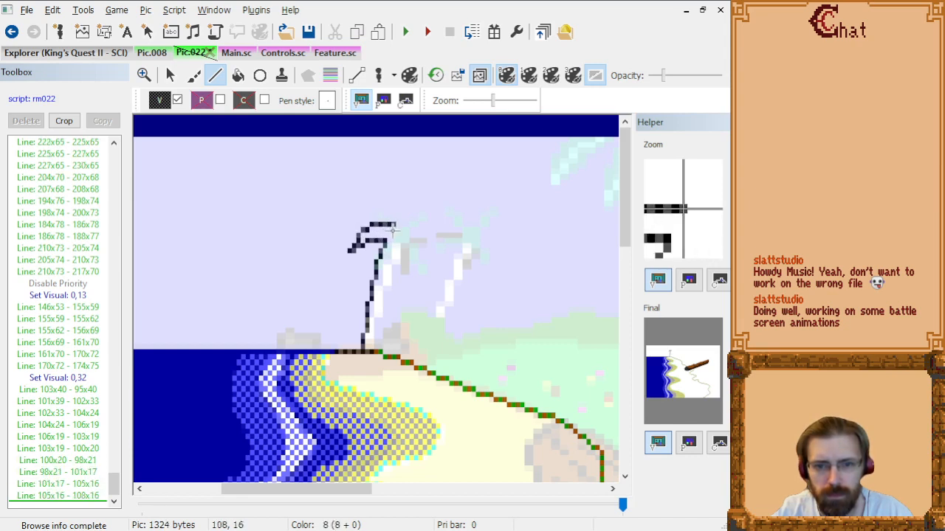
# Draw the upper left frond from 108x16 to its tip at 97x17, and continue over the crown through 108x14 to 121x22.
pyautogui.click(359, 230)
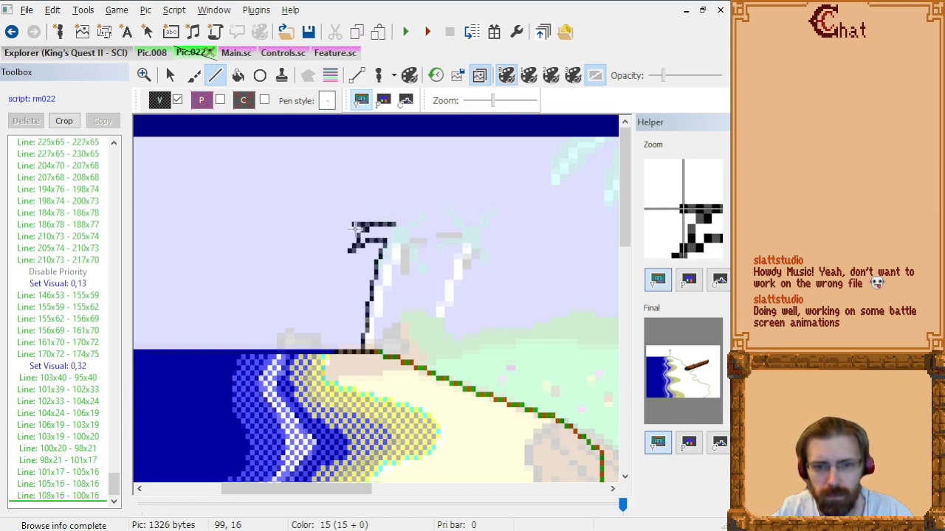
pyautogui.click(345, 234)
pyautogui.click(372, 225)
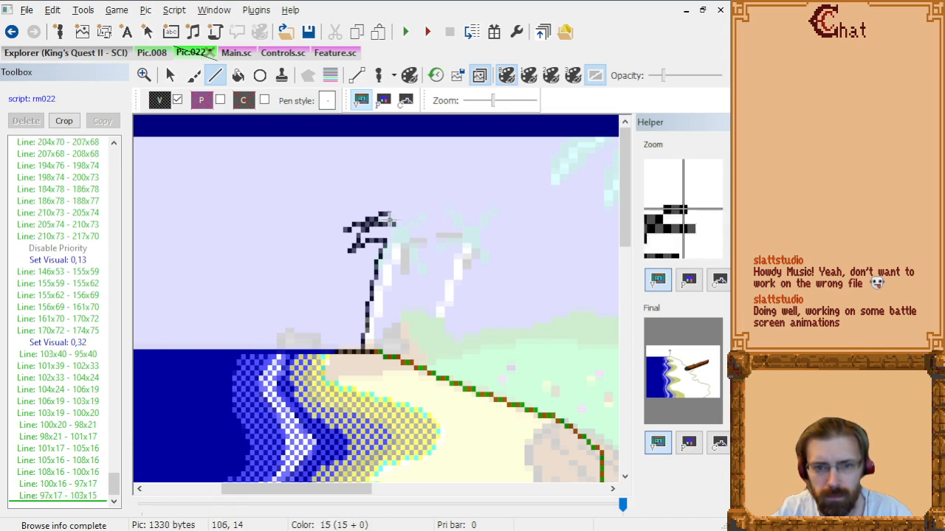
pyautogui.click(394, 221)
pyautogui.click(423, 225)
pyautogui.click(439, 229)
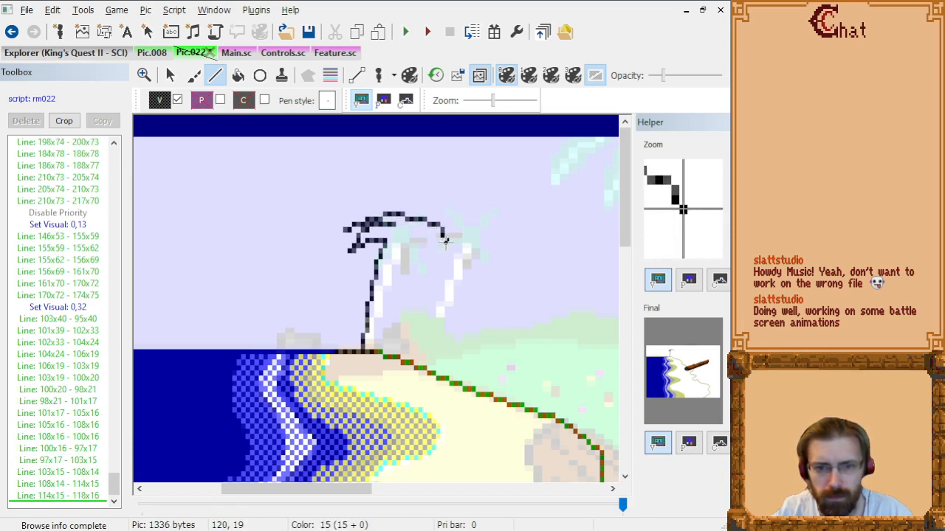
pyautogui.click(448, 245)
pyautogui.click(454, 260)
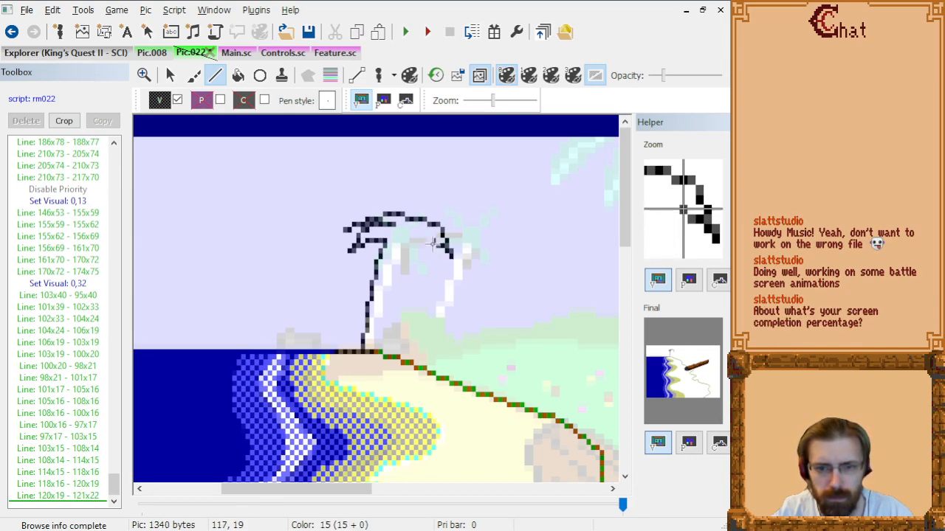
# Draw the right fronds' undersides from 121x22 back to 112x17, out to 117x21 and in to 112x19.
pyautogui.click(435, 239)
pyautogui.click(410, 234)
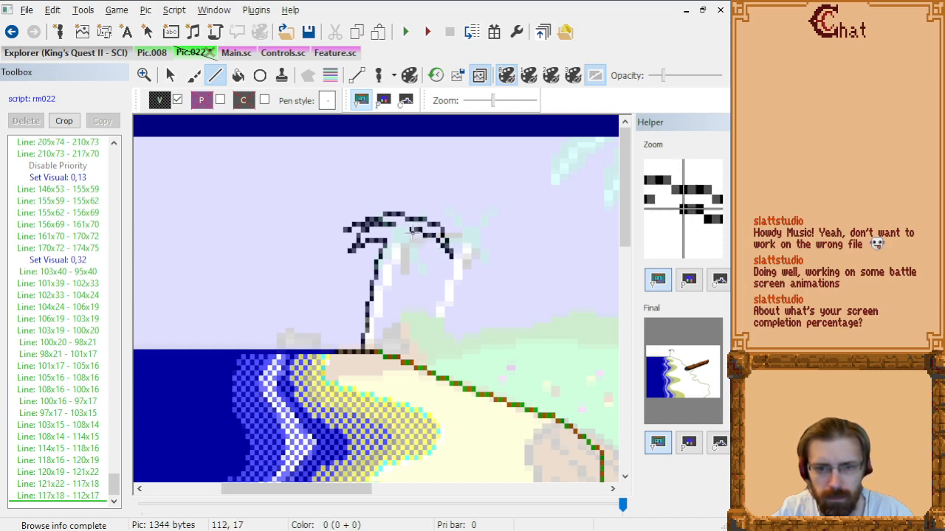
pyautogui.click(430, 245)
pyautogui.click(436, 255)
pyautogui.click(411, 243)
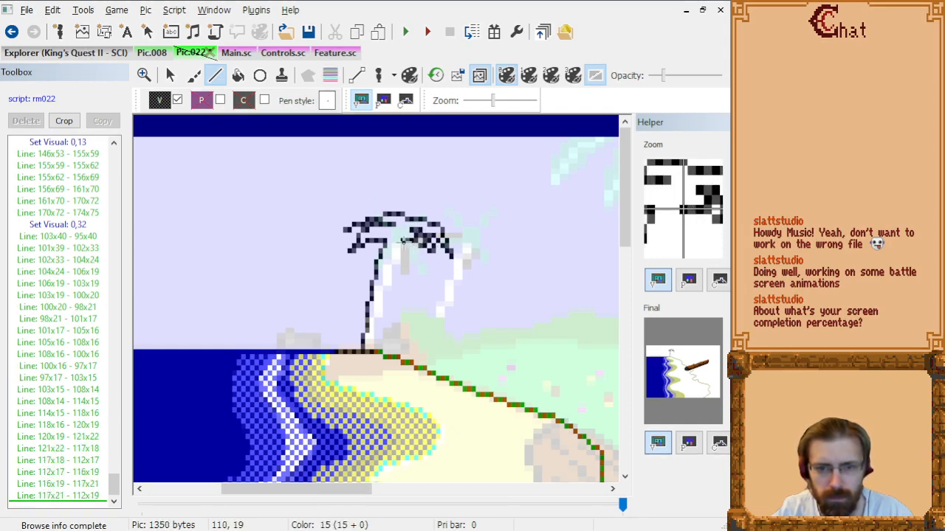
# Outline the drooping frond from 112x19 around its tip at 112x24 to 108x20, and draw the trunk's right edge down to 104x39.
pyautogui.click(402, 243)
pyautogui.click(410, 257)
pyautogui.click(410, 265)
pyautogui.click(399, 253)
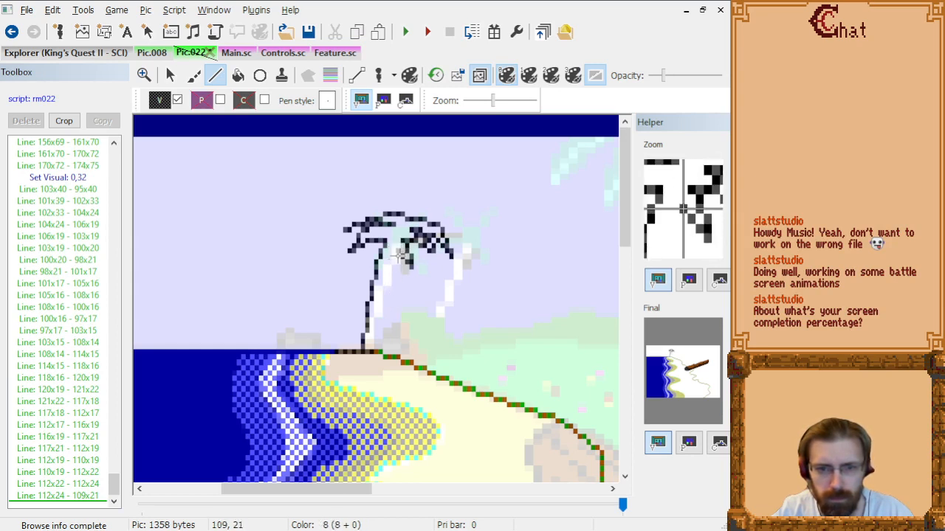
pyautogui.click(394, 252)
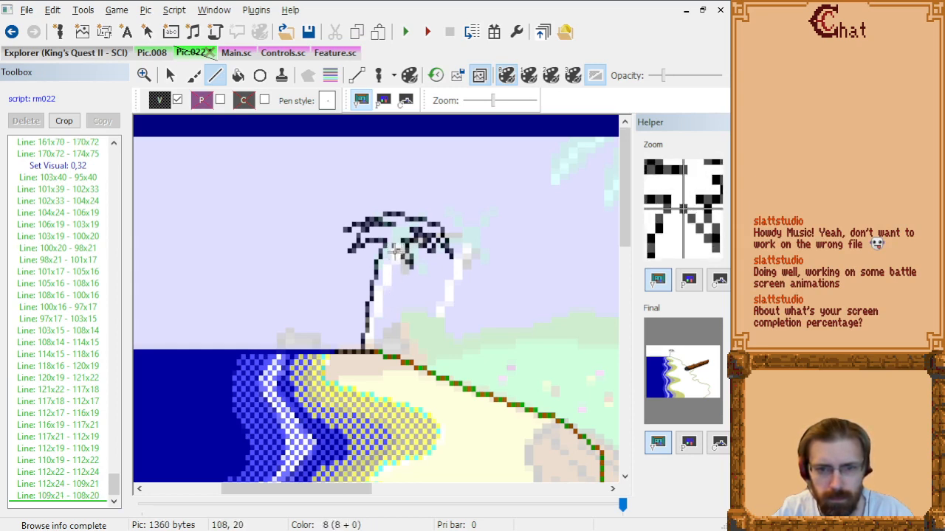
pyautogui.click(385, 307)
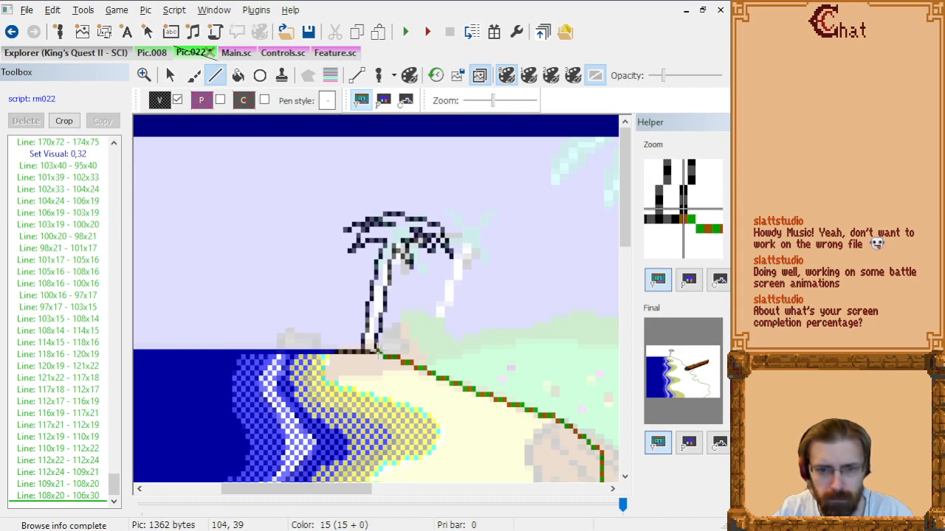
pyautogui.click(376, 353)
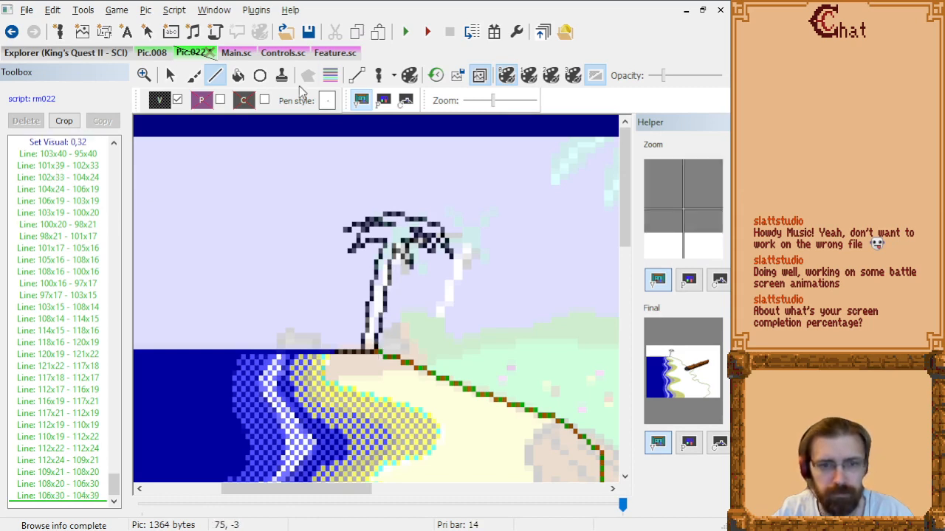
# Fill the palm's trunk, crown and frond gaps with the dark dither at 108x17, 114x19, 116x20, 119x19 and 111x22.
pyautogui.click(237, 77)
pyautogui.click(396, 236)
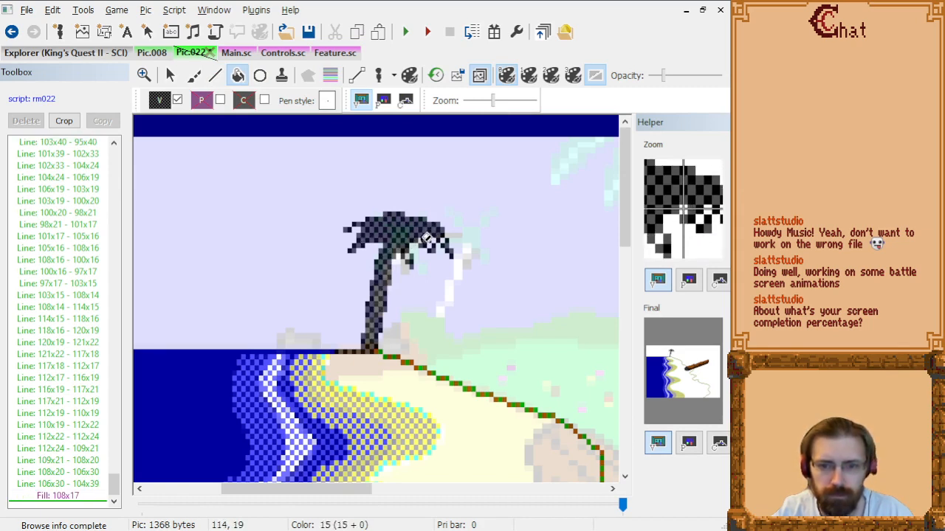
pyautogui.click(426, 238)
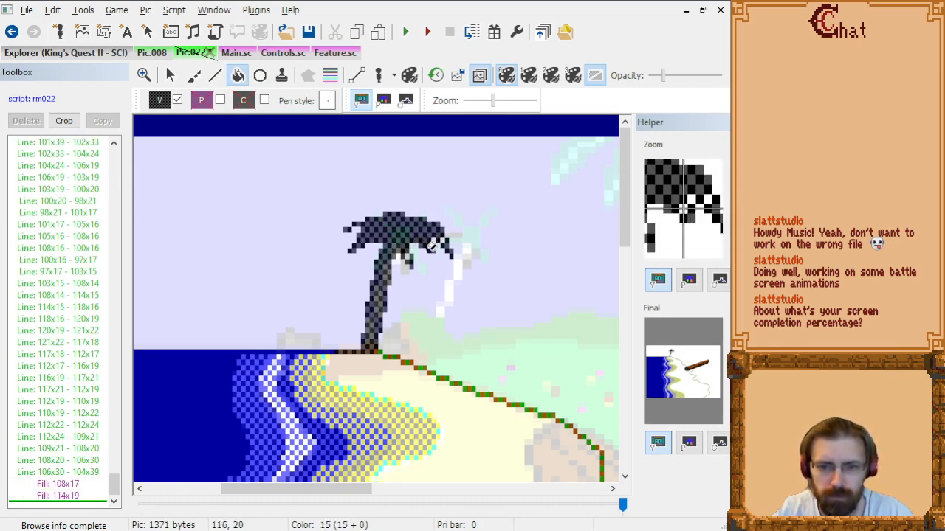
pyautogui.click(437, 242)
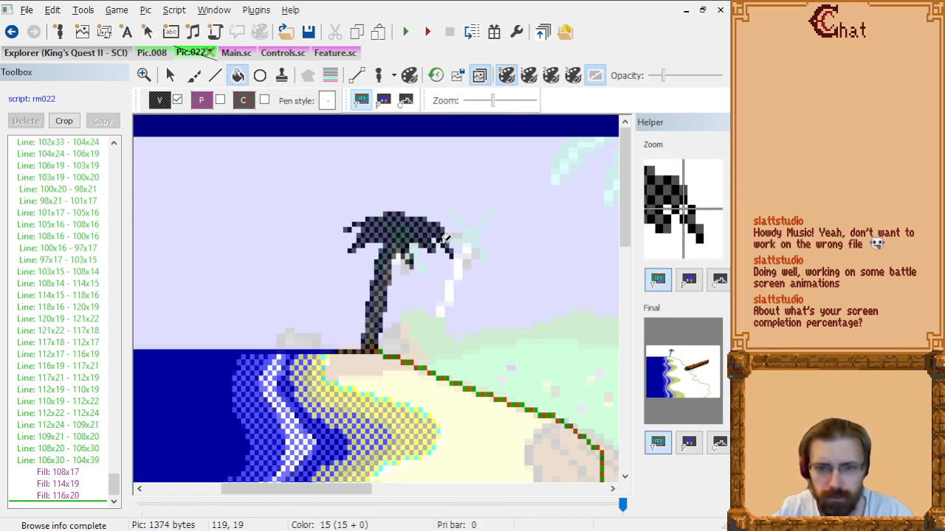
pyautogui.click(445, 237)
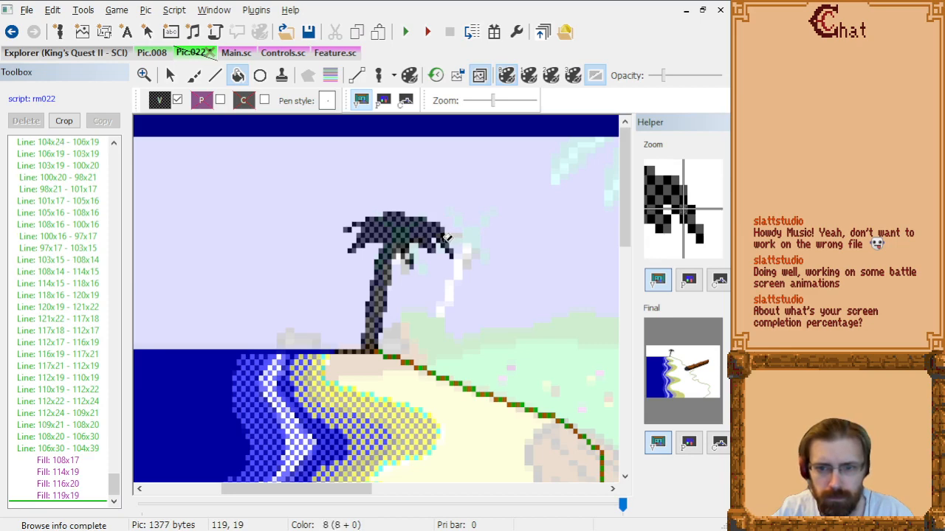
pyautogui.click(409, 259)
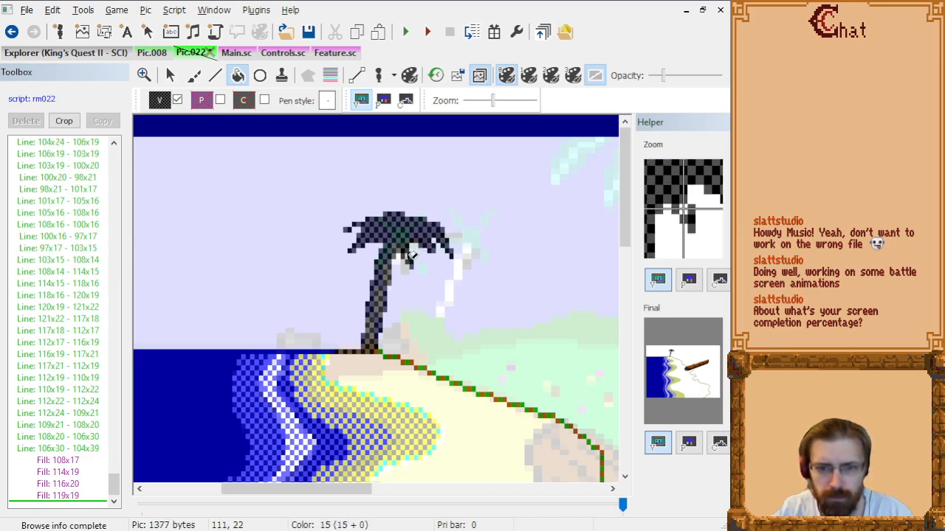
# Check Pic.008 for reference, and in Pic.022 set the visual color to green (0,2) and start a line beside the palm's base.
pyautogui.scroll(-4, 408, 267)
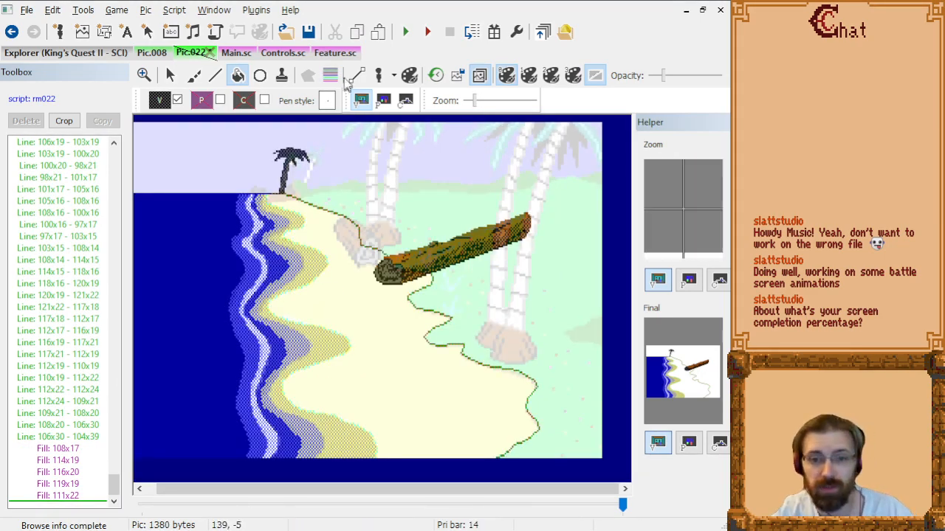
pyautogui.click(215, 74)
pyautogui.scroll(3, 315, 185)
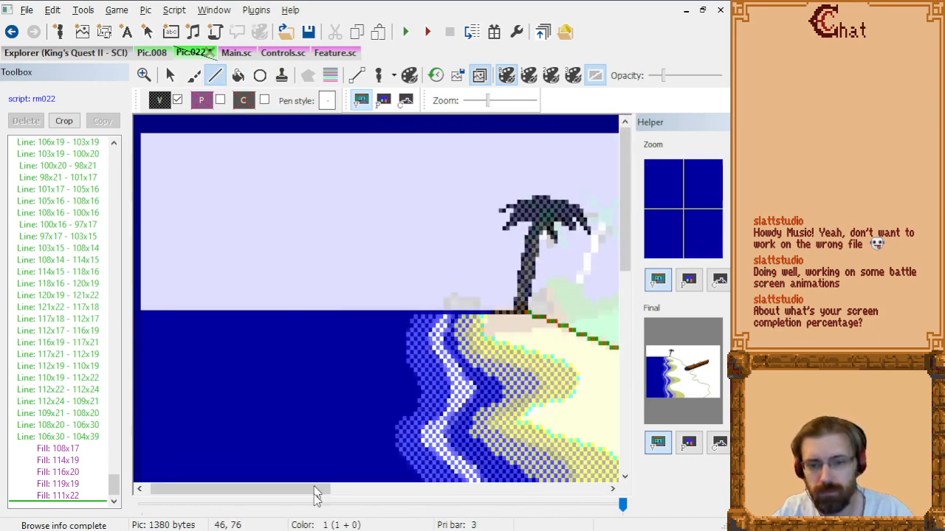
pyautogui.moveTo(316, 497); pyautogui.dragTo(393, 499)
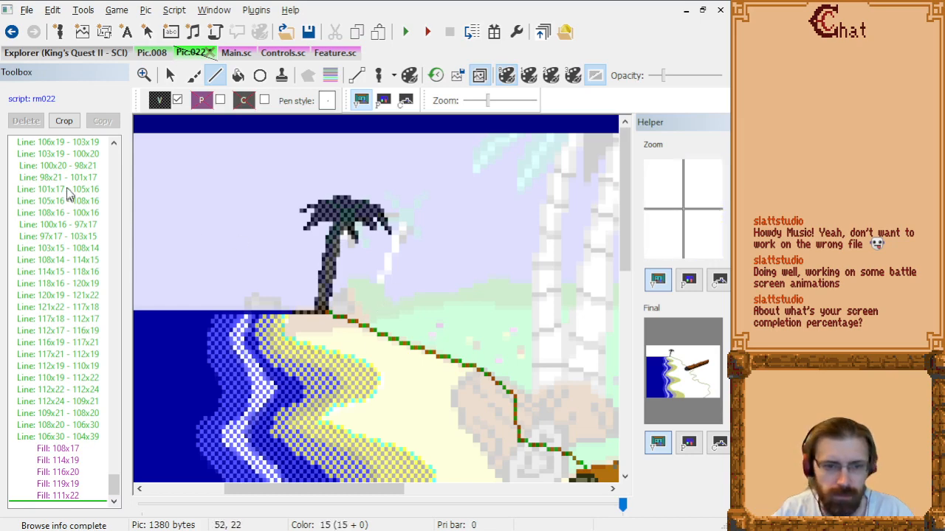
pyautogui.click(151, 53)
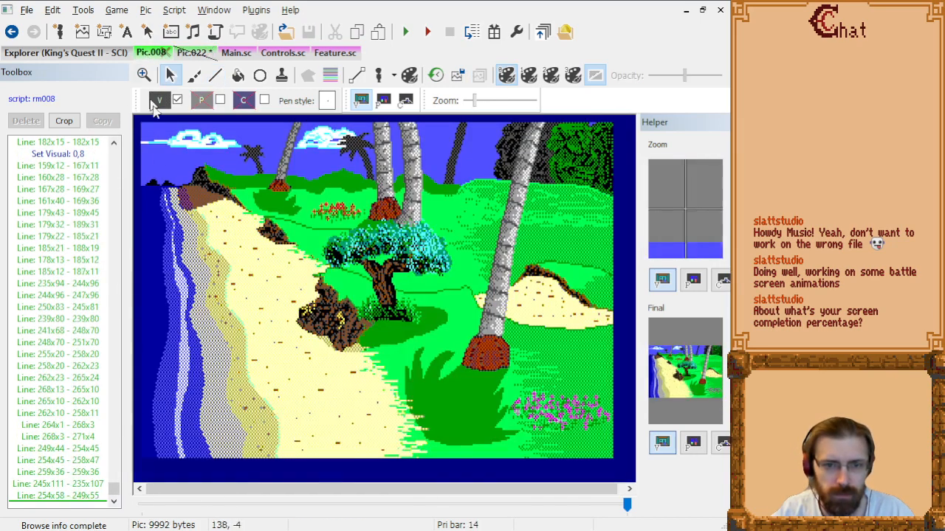
pyautogui.click(190, 53)
pyautogui.click(159, 100)
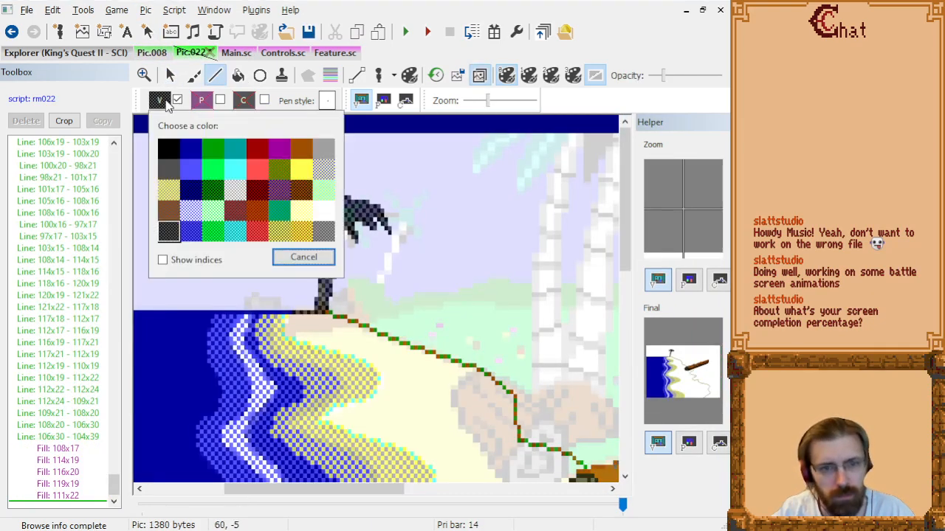
pyautogui.click(222, 148)
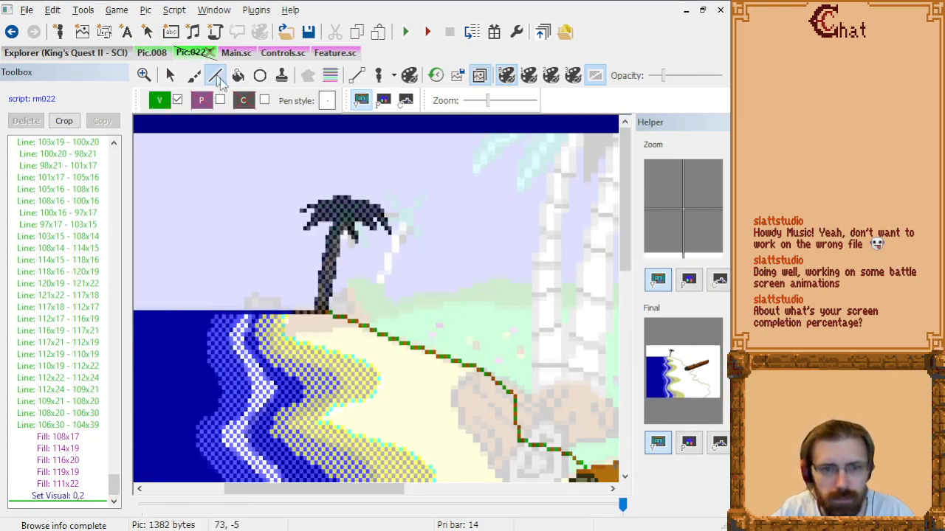
pyautogui.click(334, 316)
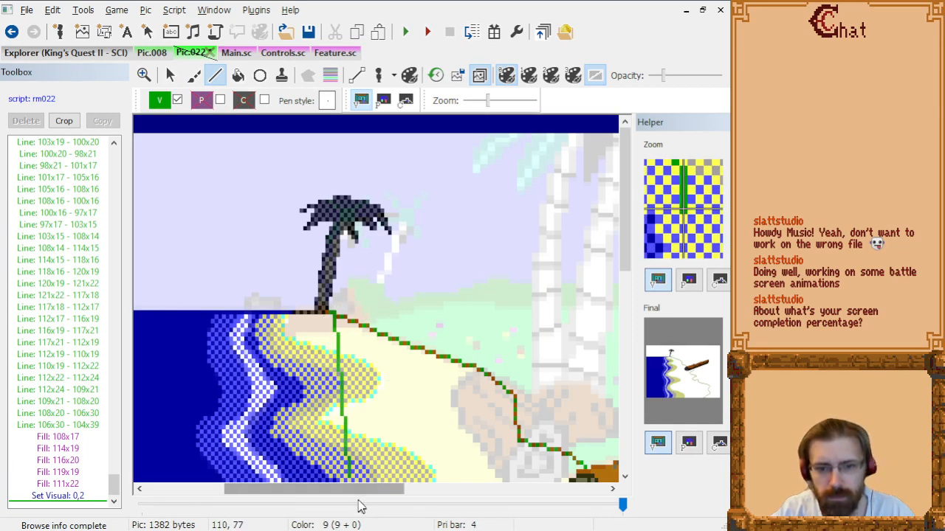
pyautogui.moveTo(358, 490); pyautogui.dragTo(415, 492)
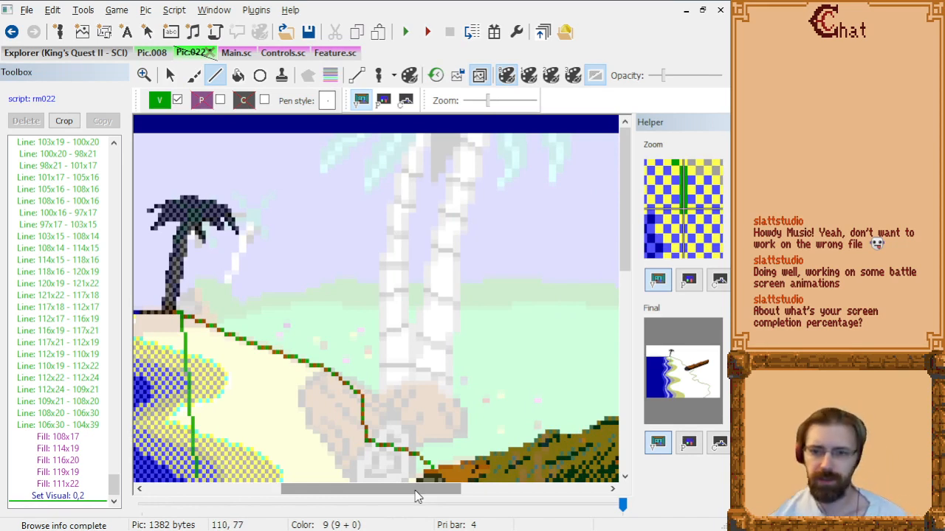
# Look through the game's early pic resources, previewing Pond Island, Mermaid and Red Riding Hood 2.
pyautogui.click(78, 54)
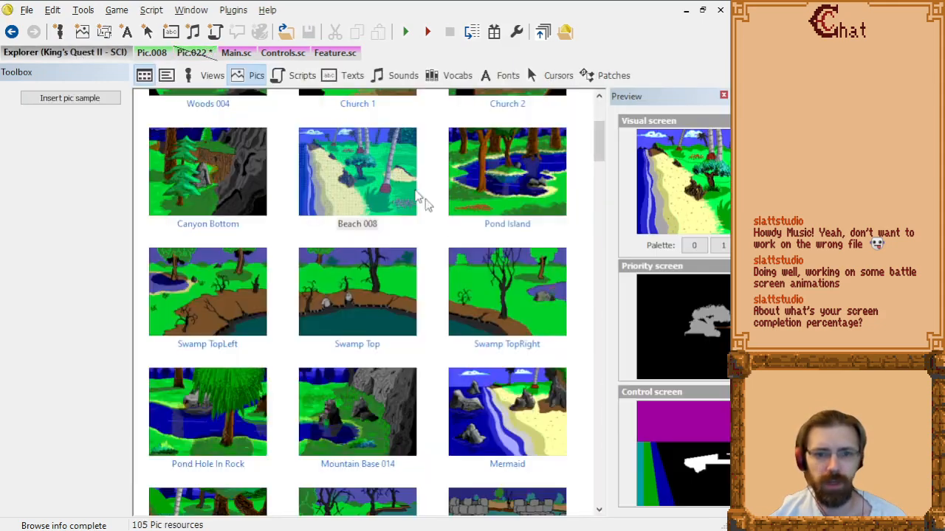
pyautogui.scroll(3, 238, 164)
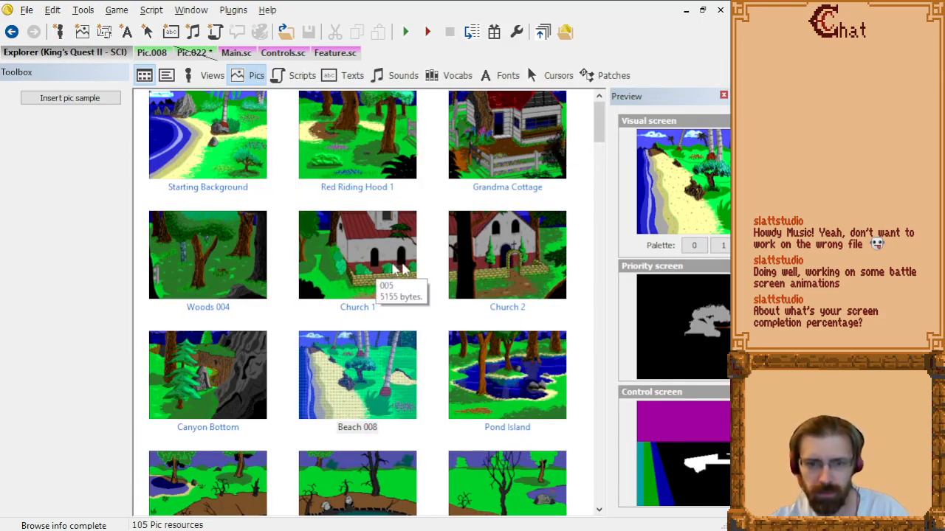
pyautogui.click(500, 371)
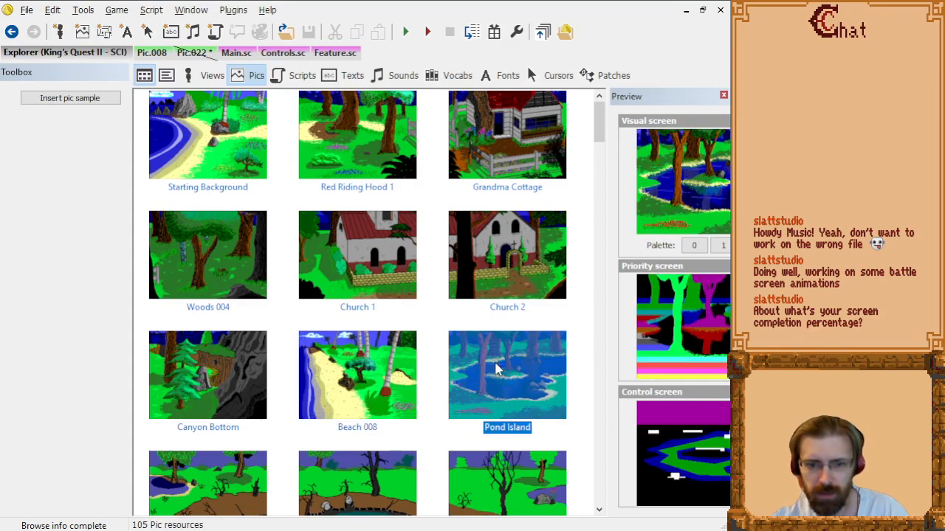
pyautogui.scroll(-5, 496, 369)
pyautogui.click(521, 263)
pyautogui.click(222, 371)
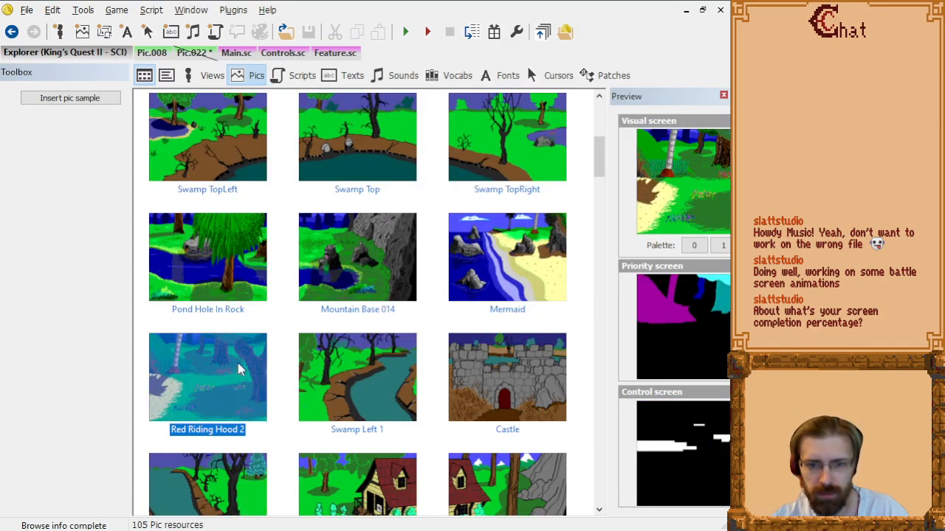
pyautogui.scroll(-2, 238, 369)
pyautogui.scroll(-2, 353, 371)
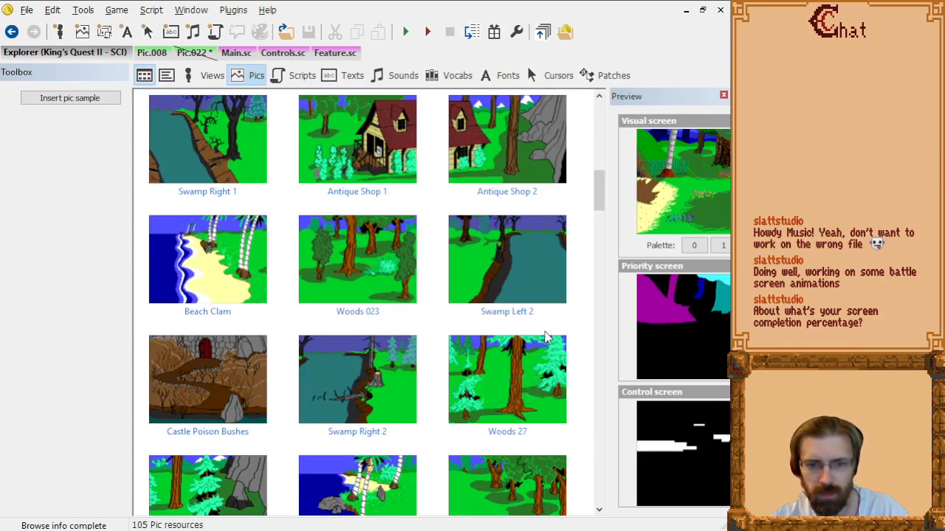
pyautogui.scroll(-4, 547, 337)
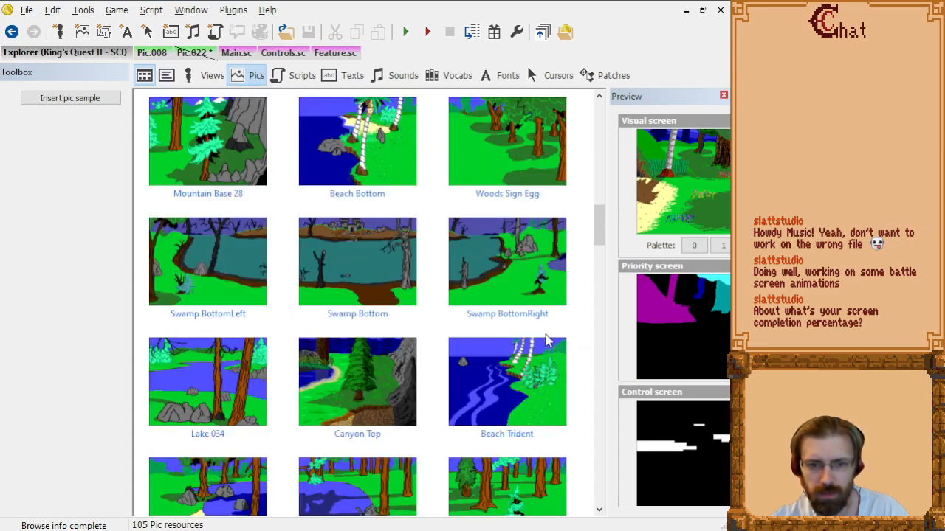
# Preview the Canyon Top, Tree Mallet and Hagatha Cave Entrance pics.
pyautogui.click(352, 358)
pyautogui.scroll(-2, 405, 359)
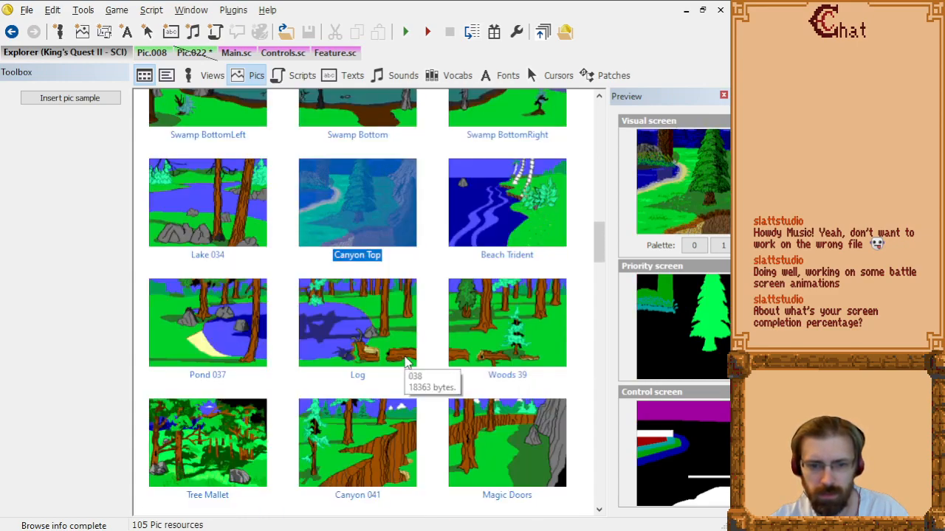
pyautogui.scroll(-2, 325, 340)
pyautogui.click(185, 252)
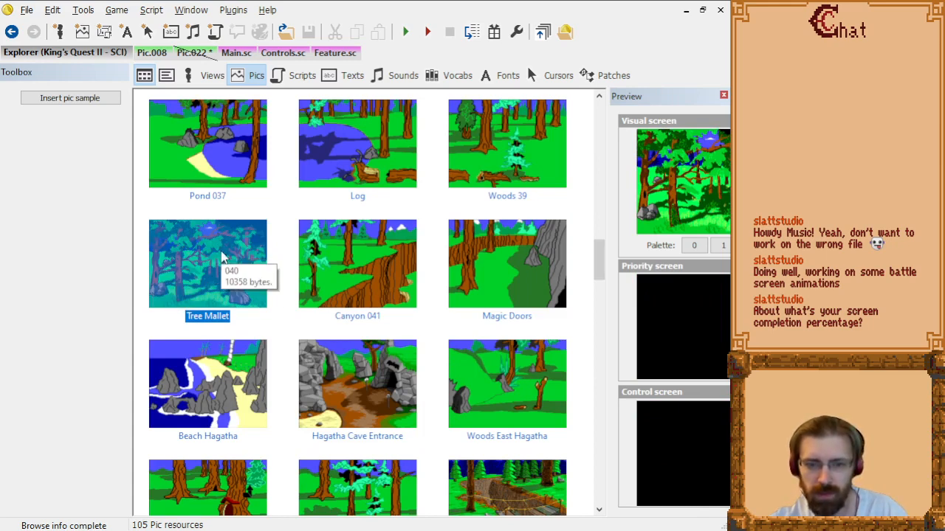
pyautogui.click(360, 361)
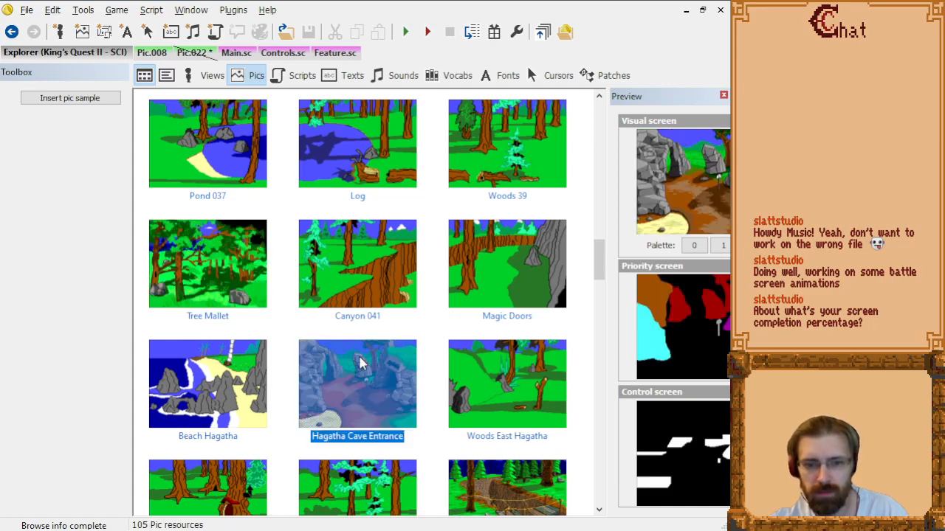
# Preview the Bridge, Canyon 049, Ocean and Cliff pics.
pyautogui.scroll(-2, 361, 361)
pyautogui.click(526, 320)
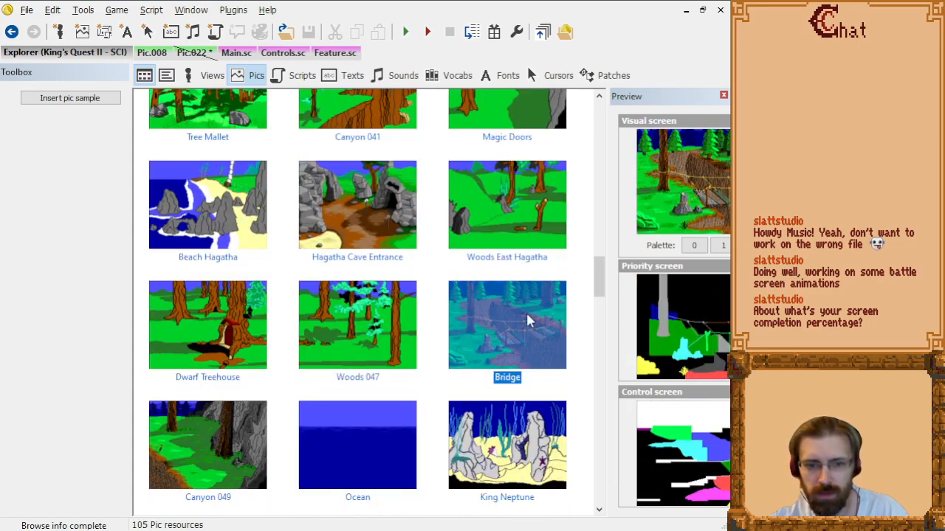
pyautogui.click(198, 433)
pyautogui.scroll(-1, 198, 433)
pyautogui.click(347, 242)
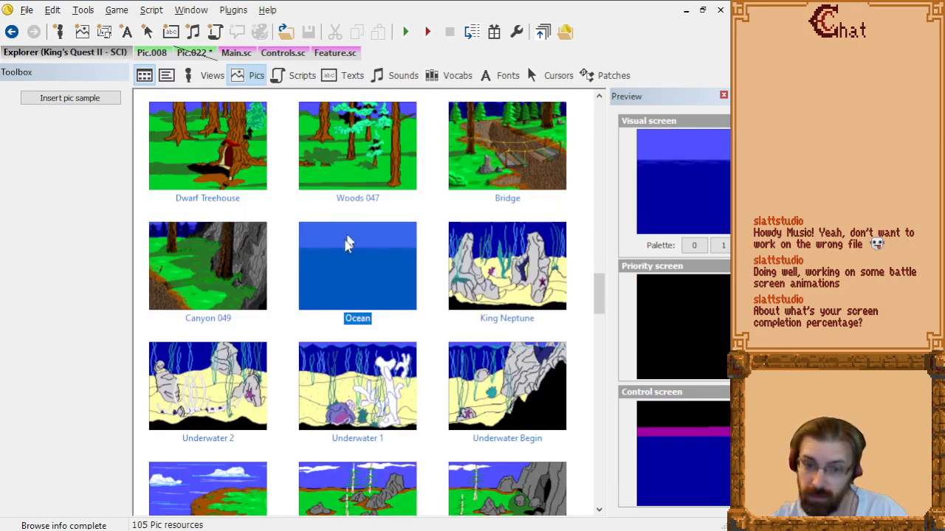
pyautogui.scroll(-2, 313, 369)
pyautogui.click(211, 322)
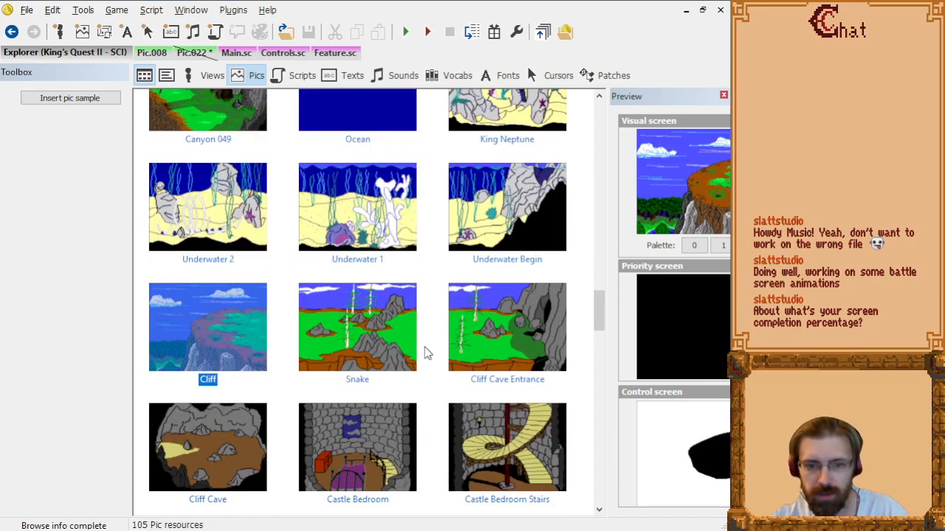
# Review the interior, tower and intro pics, including Church, Tower Stairs, Intro Throneroom and Intro Graham Mirror.
pyautogui.scroll(-3, 419, 358)
pyautogui.scroll(-3, 419, 358)
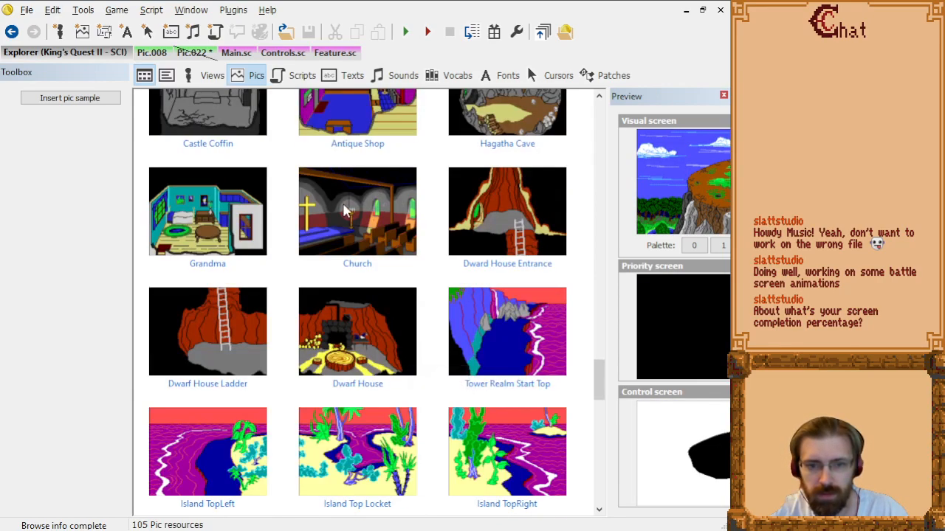
pyautogui.click(346, 212)
pyautogui.scroll(-6, 348, 237)
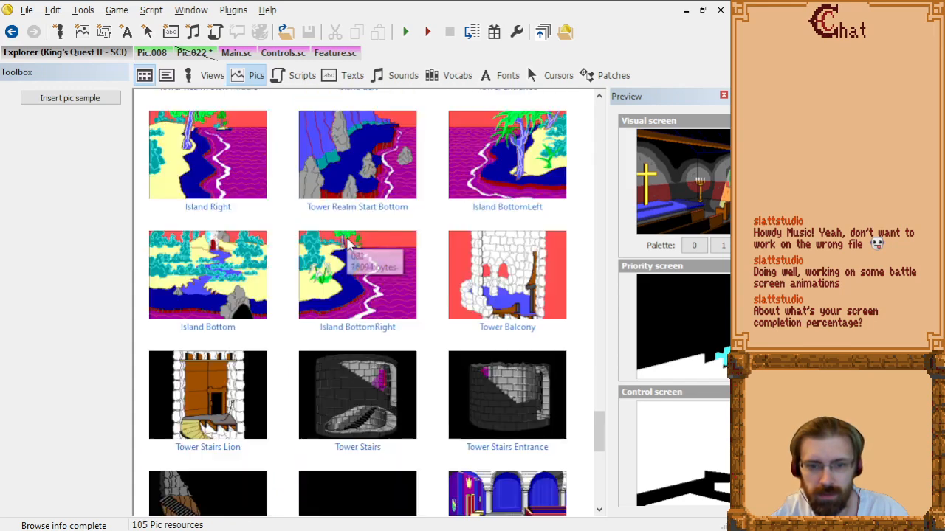
pyautogui.click(371, 210)
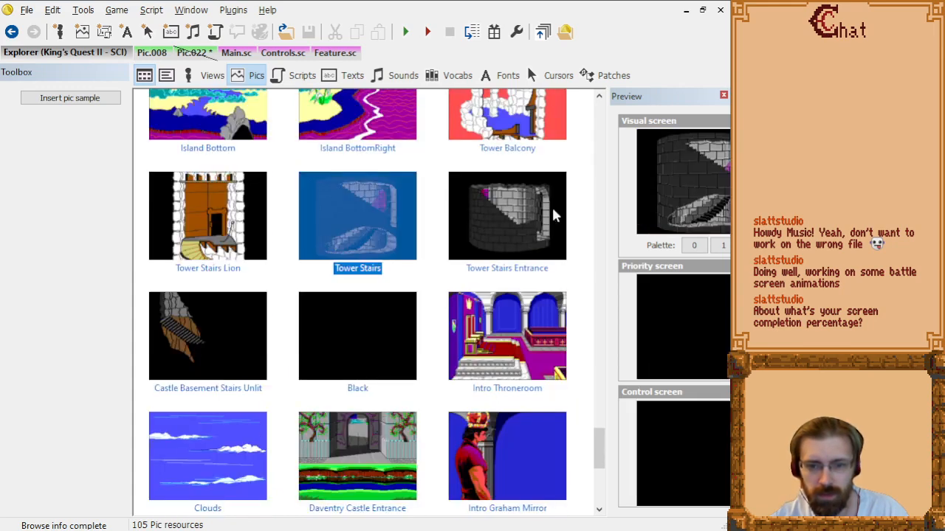
pyautogui.click(554, 213)
pyautogui.click(499, 374)
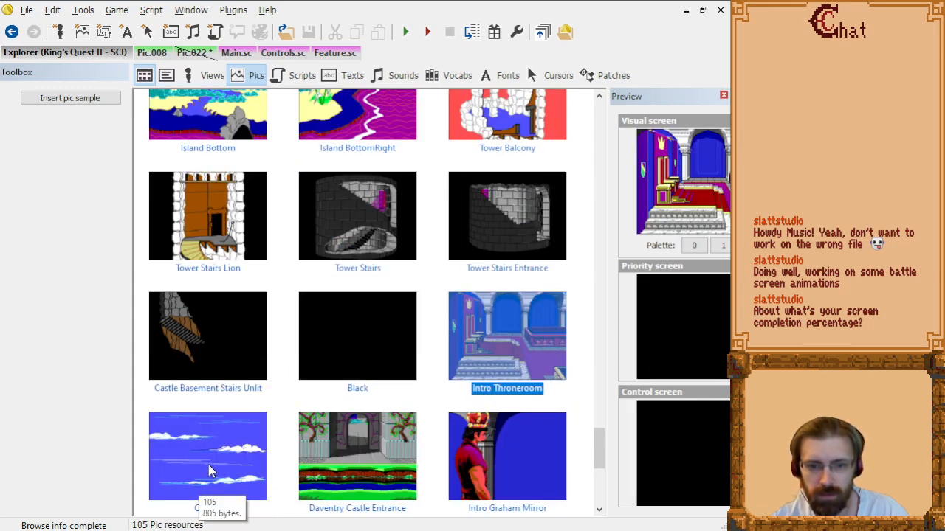
pyautogui.click(357, 454)
pyautogui.scroll(-3, 357, 443)
pyautogui.click(537, 130)
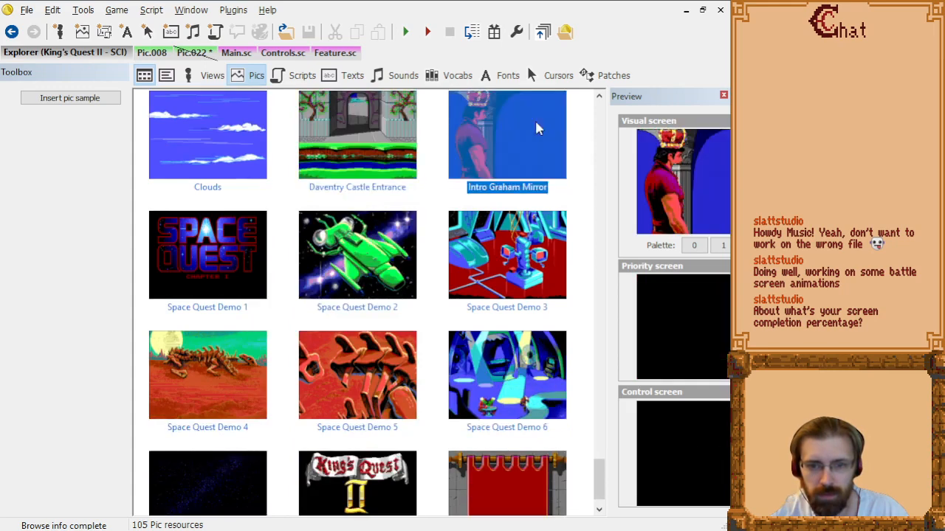
# Preview Space Quest Demo 1 to 4, Intro Graham Mirror, Title Screen and Criss Cross among the last pic resources.
pyautogui.click(205, 253)
pyautogui.click(359, 255)
pyautogui.click(502, 257)
pyautogui.click(240, 380)
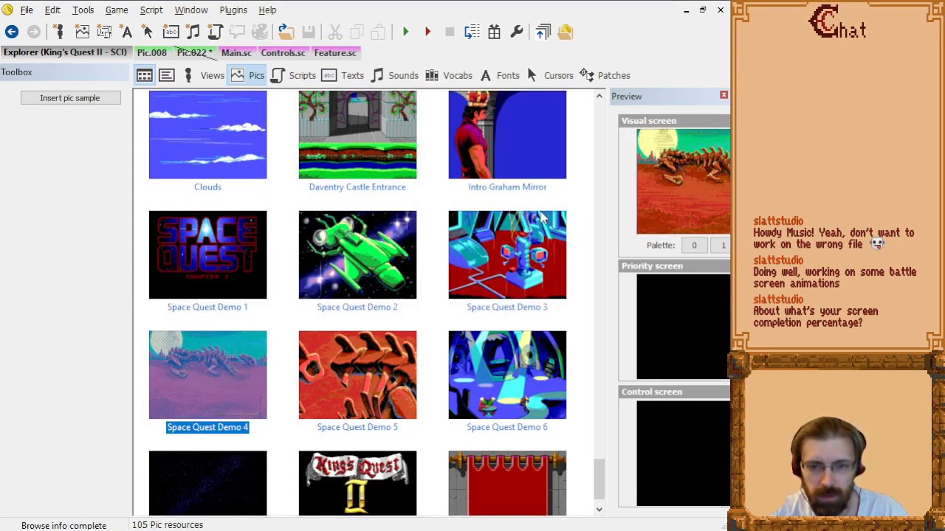
pyautogui.click(473, 243)
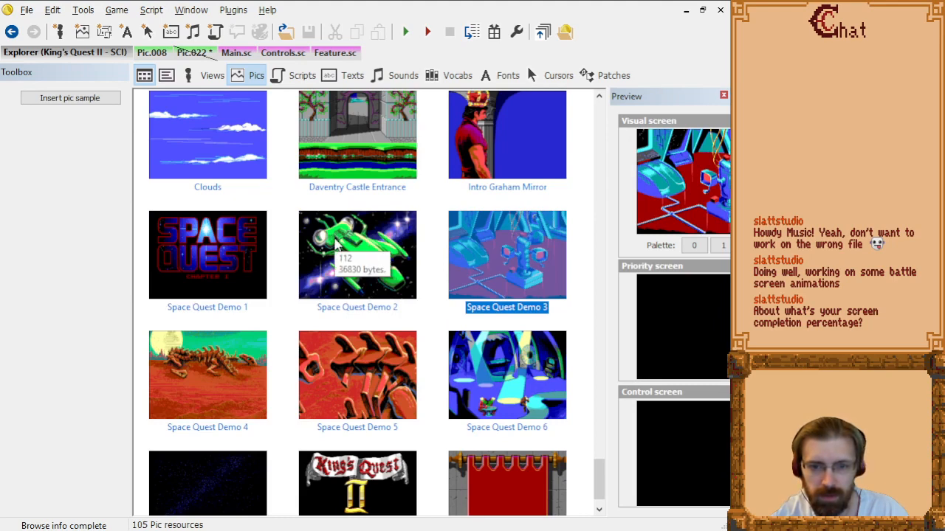
pyautogui.click(336, 244)
pyautogui.click(214, 248)
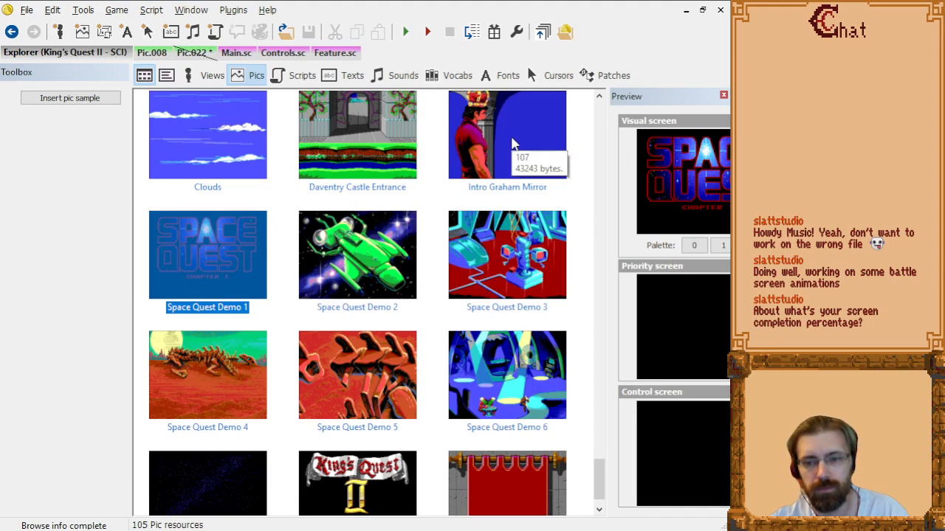
pyautogui.click(515, 151)
pyautogui.click(369, 447)
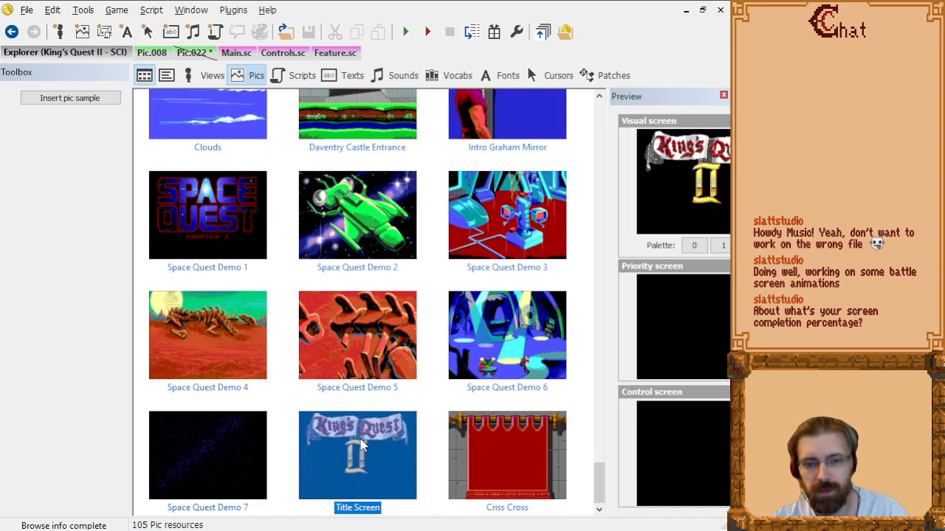
pyautogui.click(498, 447)
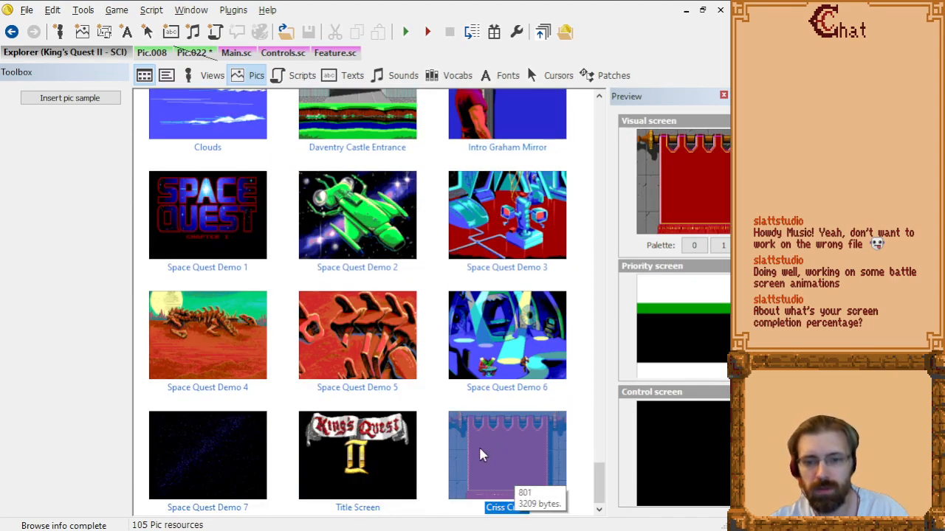
# Review the pic thumbnails from Starting Background through the tower and intro scenes, and preview Intro Graham Mirror.
pyautogui.scroll(5, 461, 424)
pyautogui.scroll(-5, 480, 443)
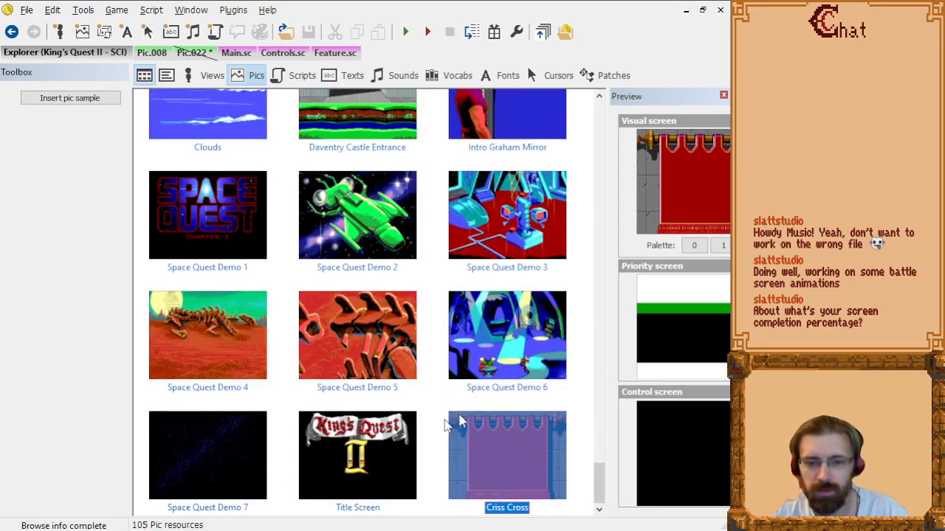
pyautogui.scroll(20, 459, 423)
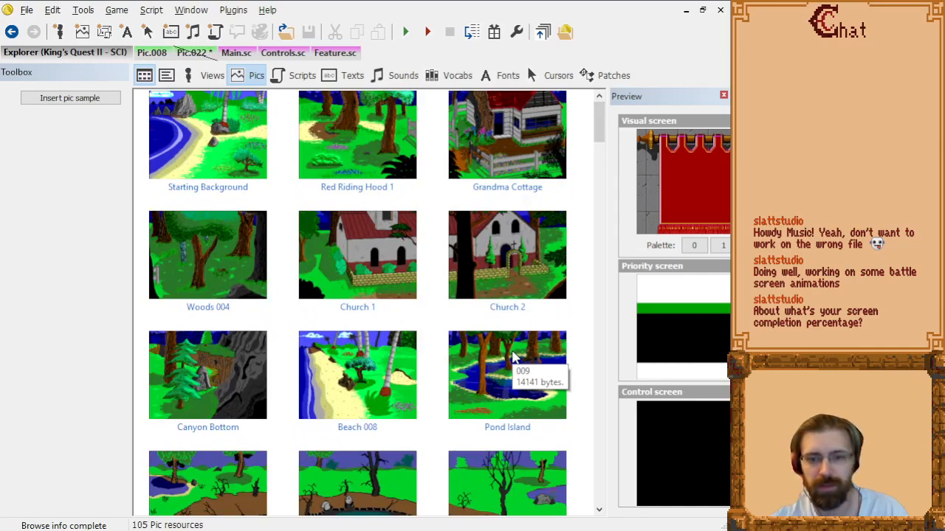
pyautogui.scroll(-10, 514, 358)
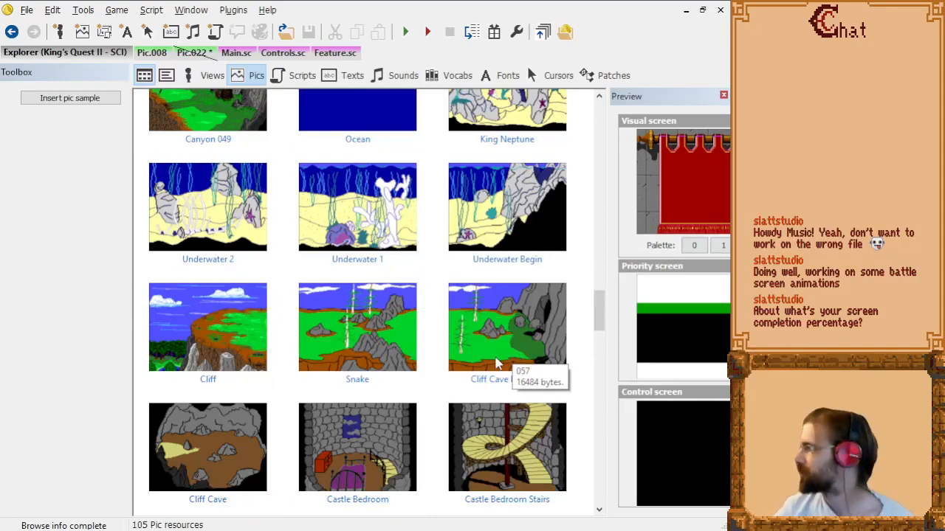
pyautogui.scroll(-12, 497, 363)
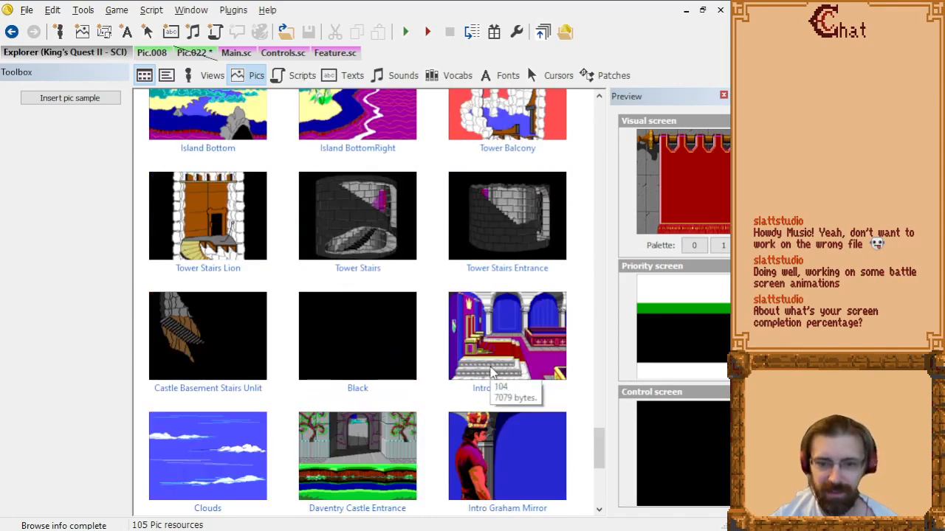
pyautogui.scroll(-3, 496, 381)
pyautogui.scroll(6, 491, 325)
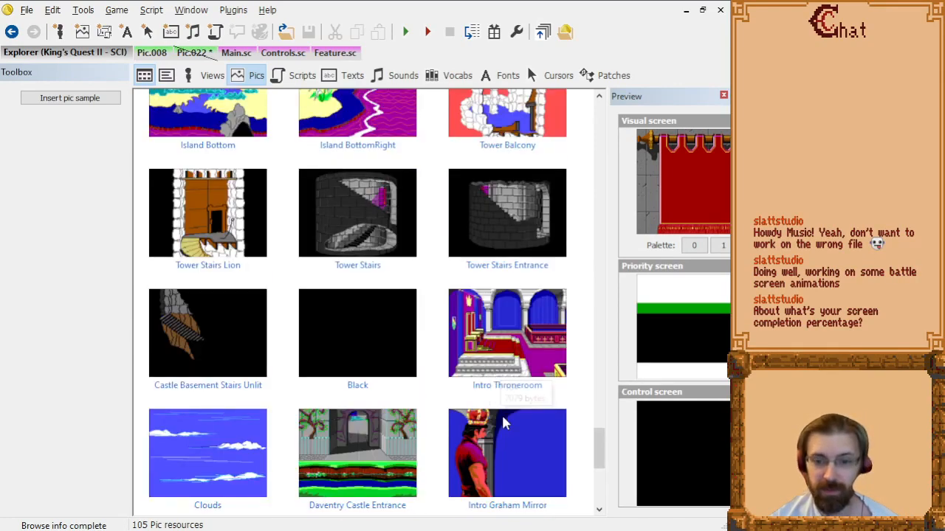
pyautogui.scroll(-2, 502, 295)
pyautogui.click(502, 295)
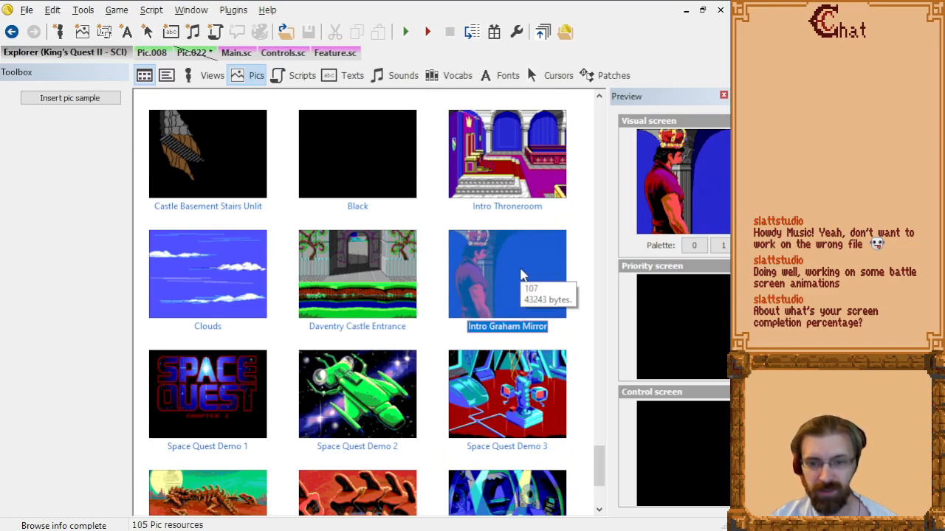
# Examine the castle, interior, island and Space Quest Demo thumbnails, returning to the first pics to gauge how many are complete.
pyautogui.scroll(12, 521, 276)
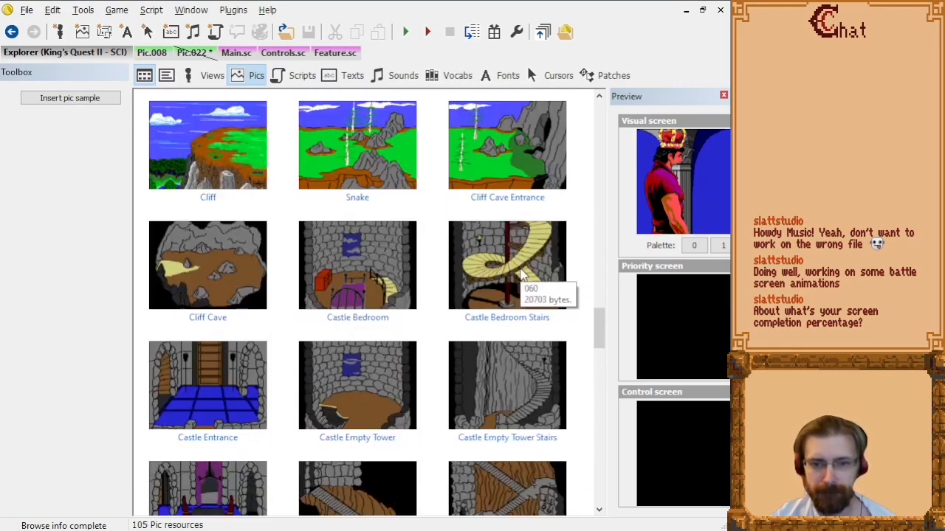
pyautogui.scroll(-10, 521, 275)
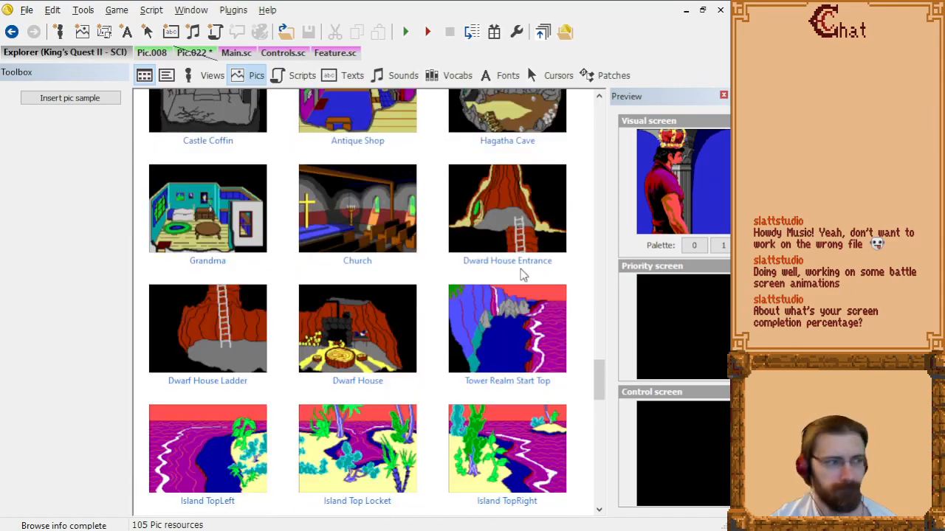
pyautogui.scroll(-3, 521, 276)
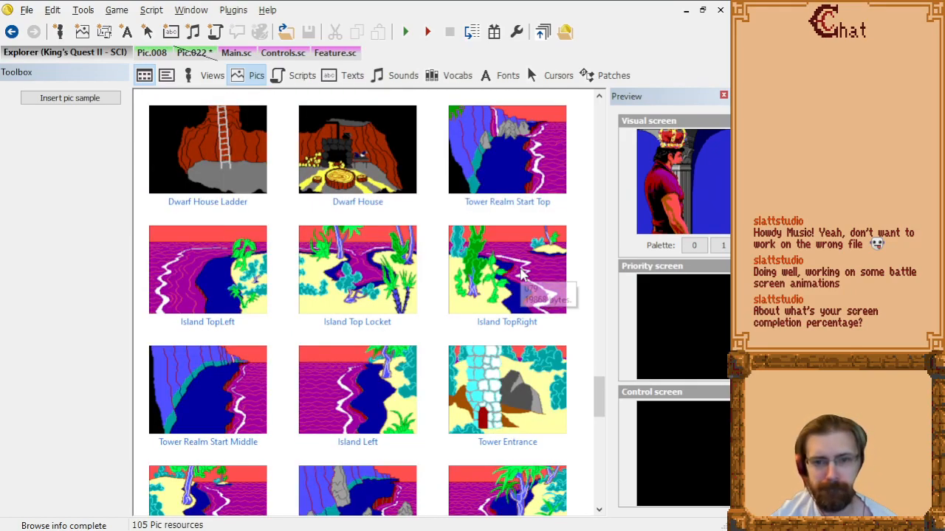
pyautogui.scroll(-5, 521, 275)
pyautogui.scroll(-3, 522, 275)
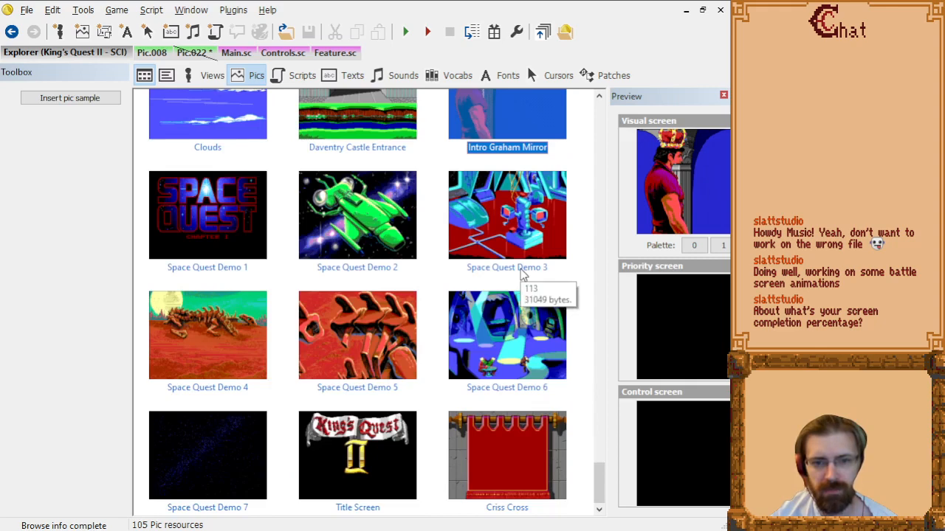
pyautogui.scroll(3, 521, 276)
pyautogui.scroll(-3, 521, 275)
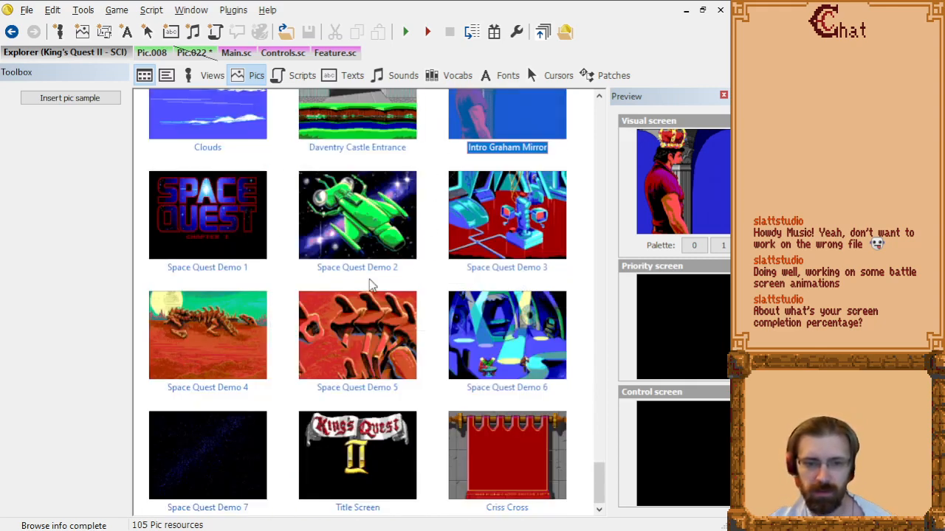
pyautogui.scroll(3, 371, 286)
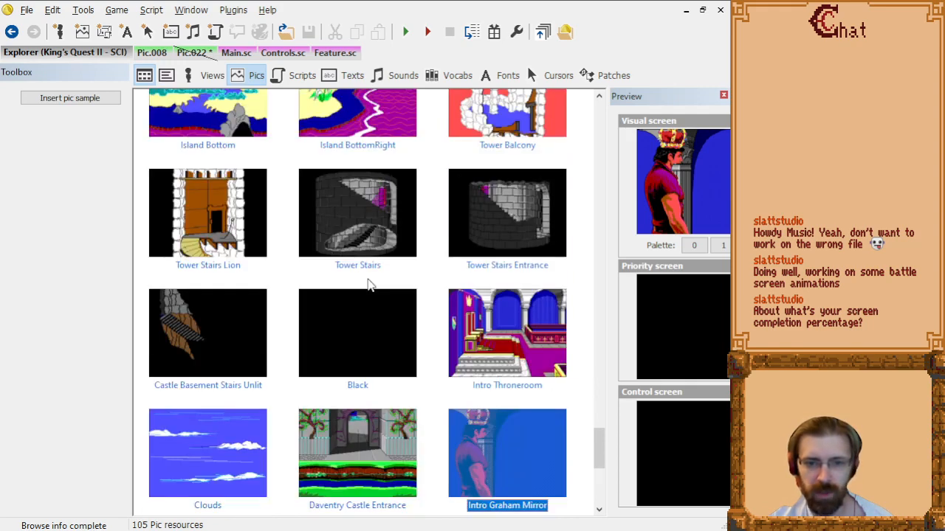
pyautogui.scroll(-3, 370, 287)
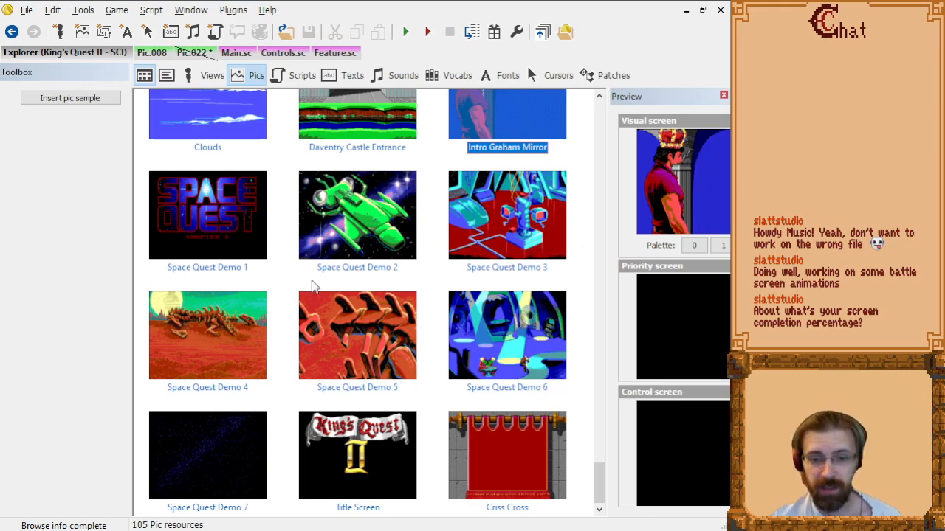
pyautogui.scroll(3, 371, 329)
pyautogui.scroll(3, 371, 330)
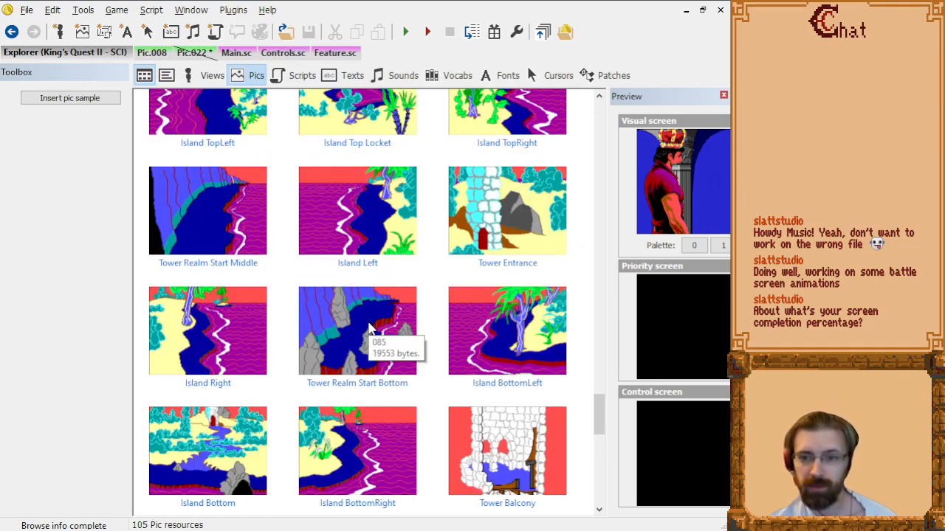
pyautogui.scroll(10, 371, 330)
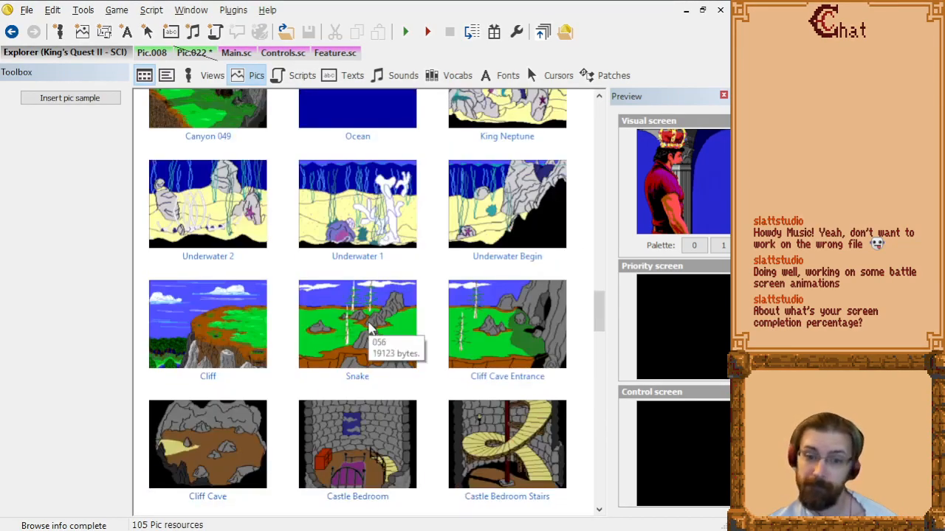
pyautogui.scroll(10, 371, 330)
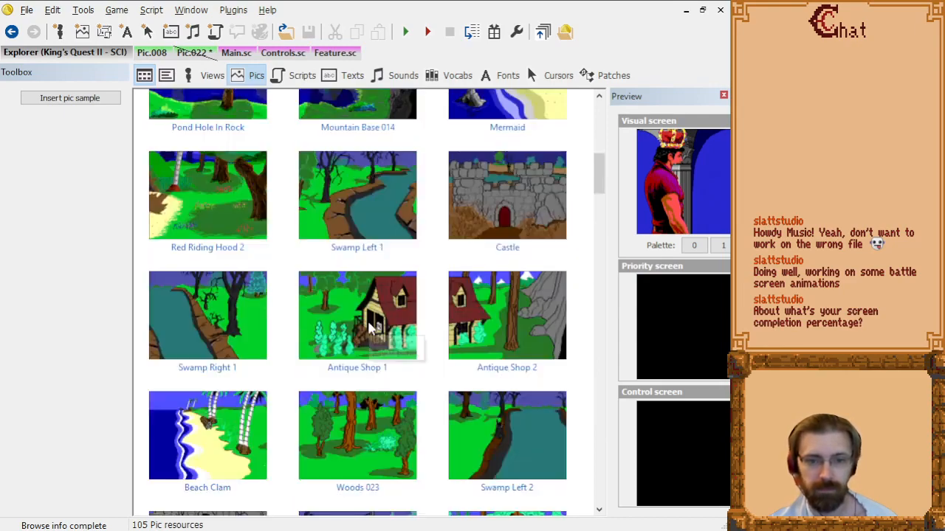
pyautogui.scroll(5, 370, 330)
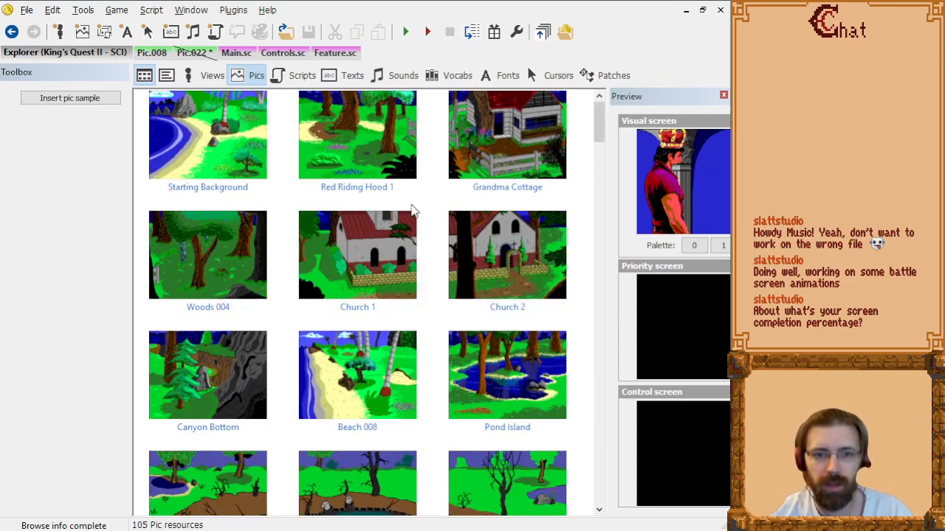
# Glance at the finished beach in Pic.008, return to Pic.022, and delete its last Set Visual 0,2 command.
pyautogui.click(159, 54)
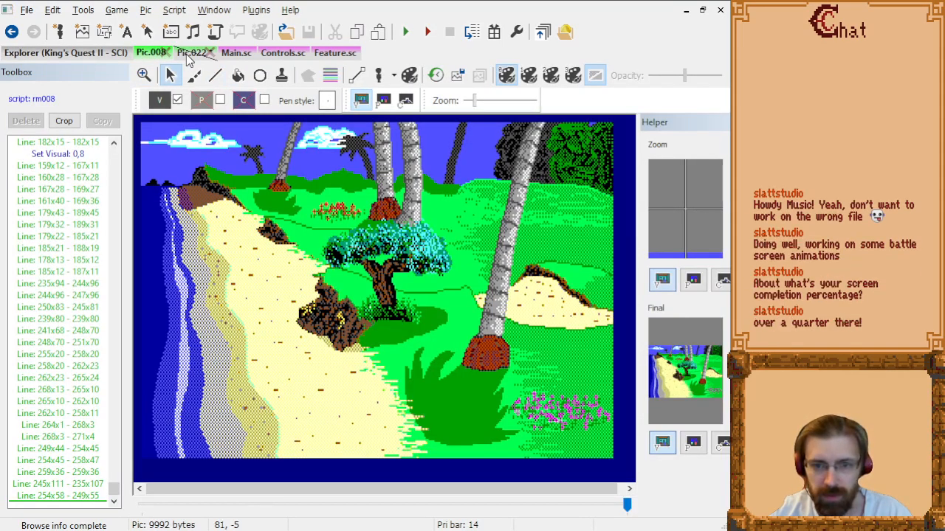
pyautogui.click(191, 53)
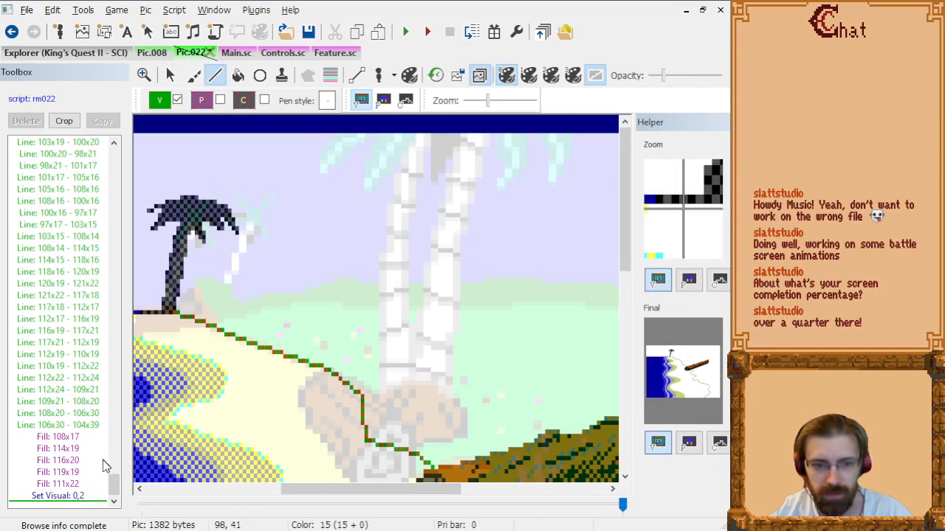
pyautogui.click(73, 496)
pyautogui.press('Delete')
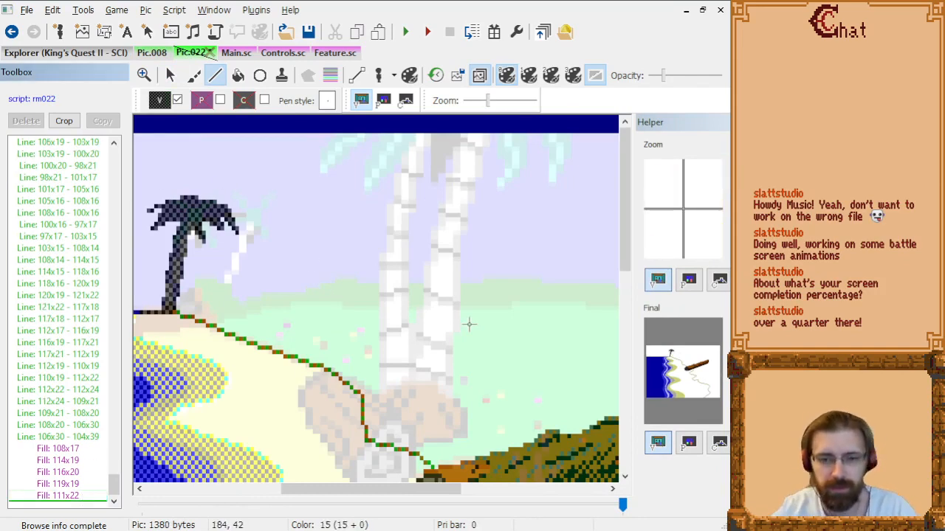
# Compare the whole Pic.022 scene with the finished beach in Pic.008.
pyautogui.scroll(-2, 468, 323)
pyautogui.scroll(-2, 401, 376)
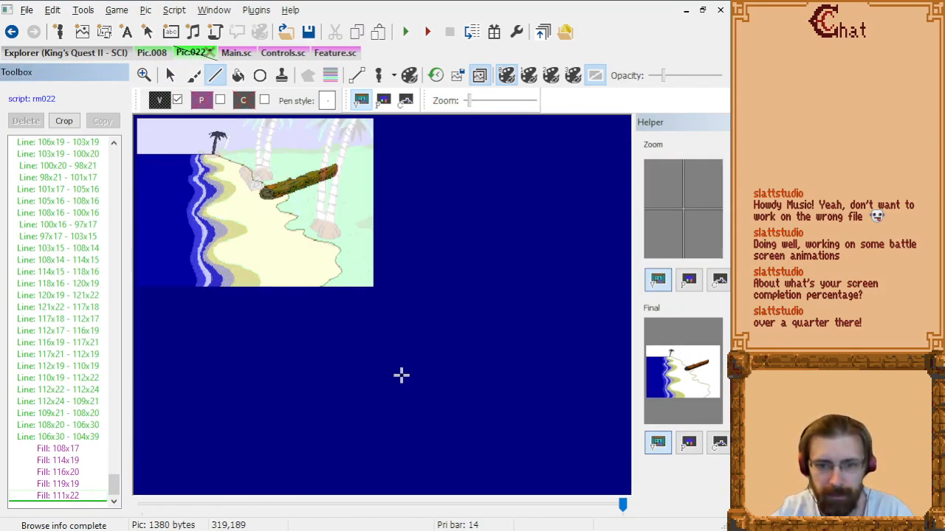
pyautogui.scroll(1, 354, 340)
pyautogui.click(153, 52)
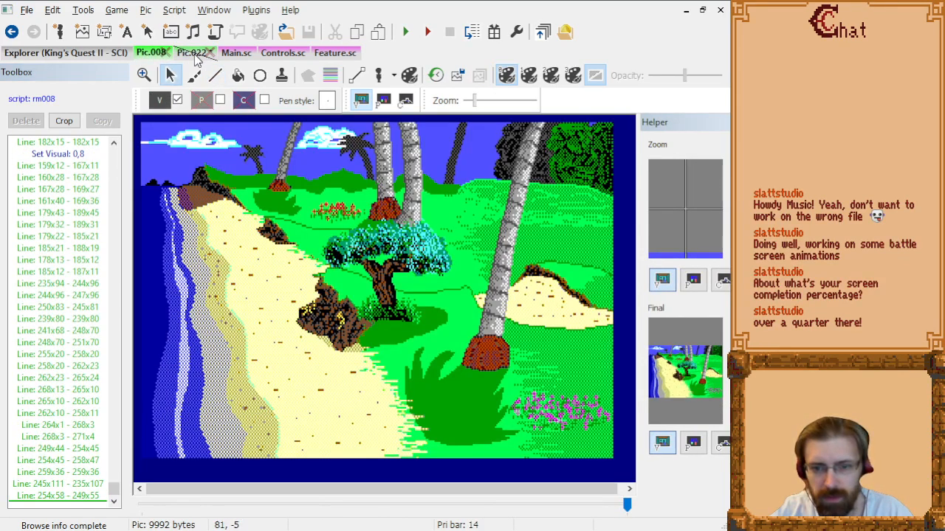
pyautogui.click(193, 55)
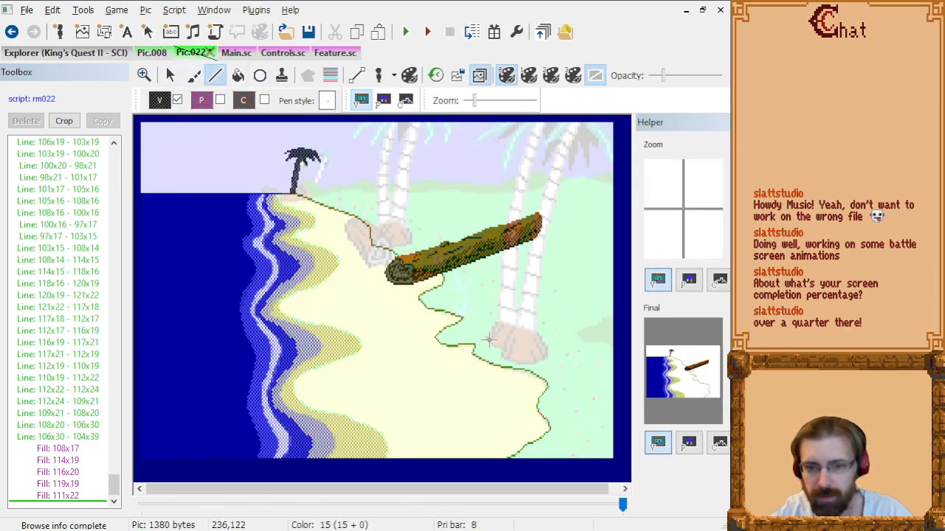
# Check the log and palm trunks in Pic.022 against the priority bars, and hide the bars again.
pyautogui.scroll(1, 523, 360)
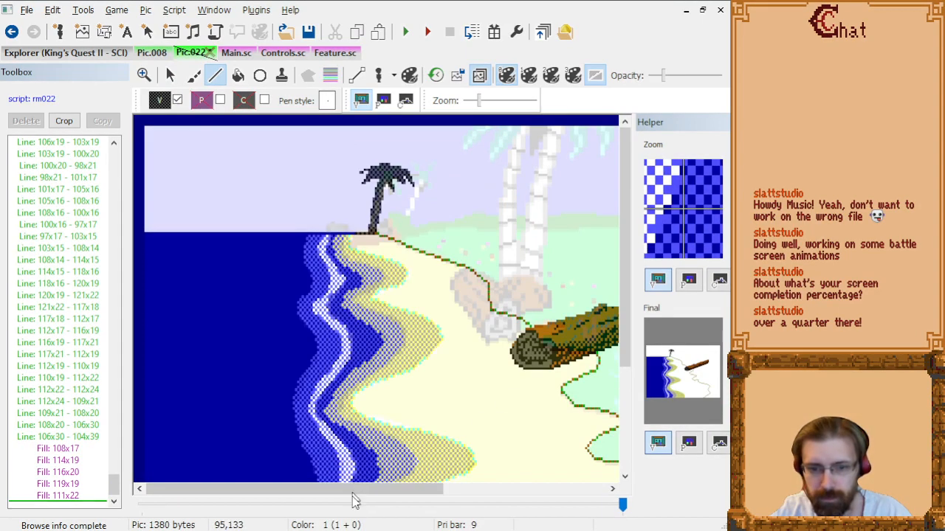
pyautogui.moveTo(364, 491); pyautogui.dragTo(527, 491)
pyautogui.scroll(-1, 503, 375)
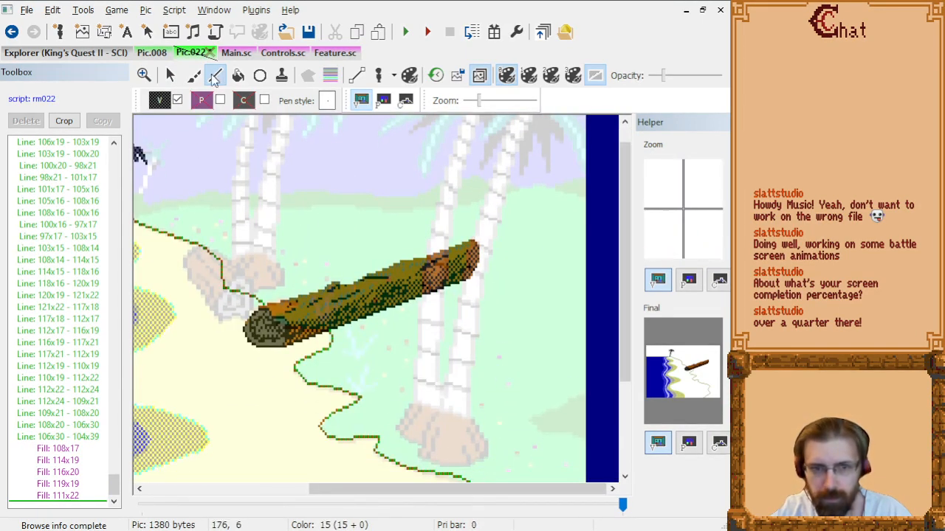
pyautogui.click(331, 75)
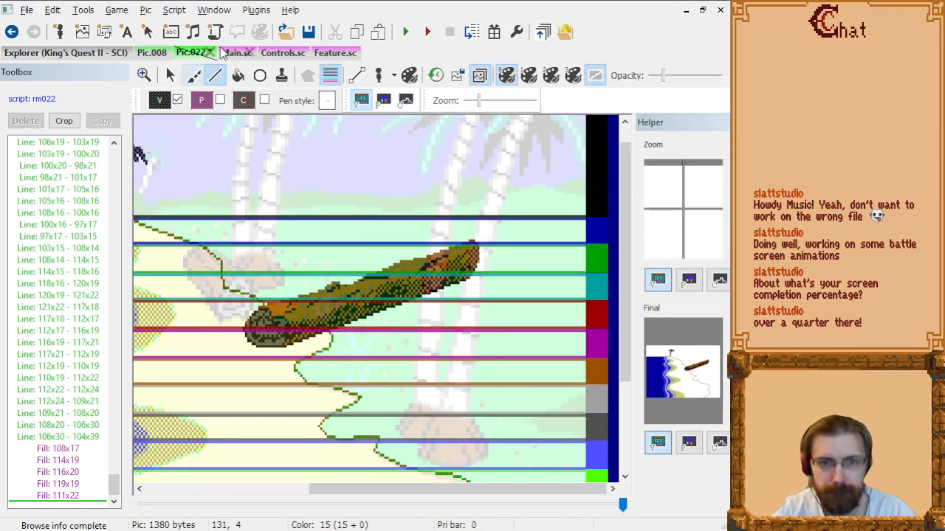
pyautogui.click(339, 72)
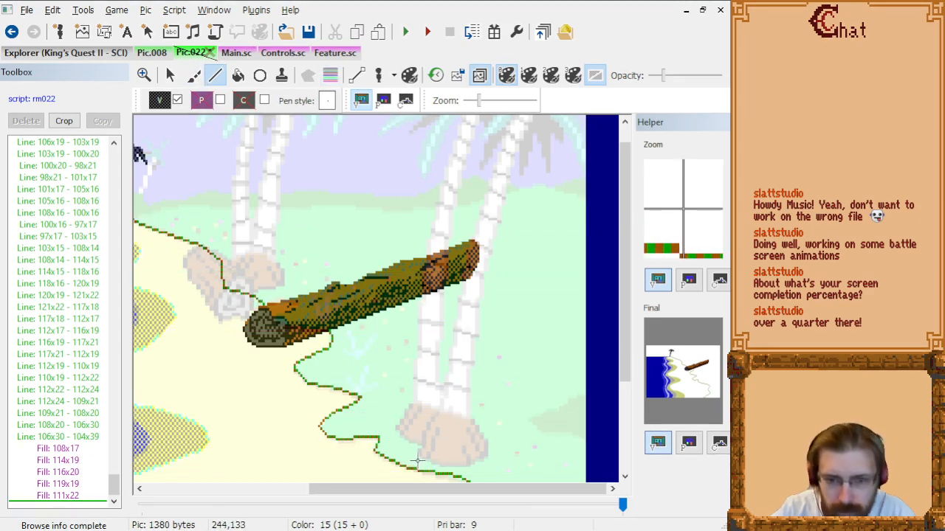
# Raise the opacity of the tracing image in Pic.022 and bring the foreground palm bases into view.
pyautogui.scroll(2, 418, 462)
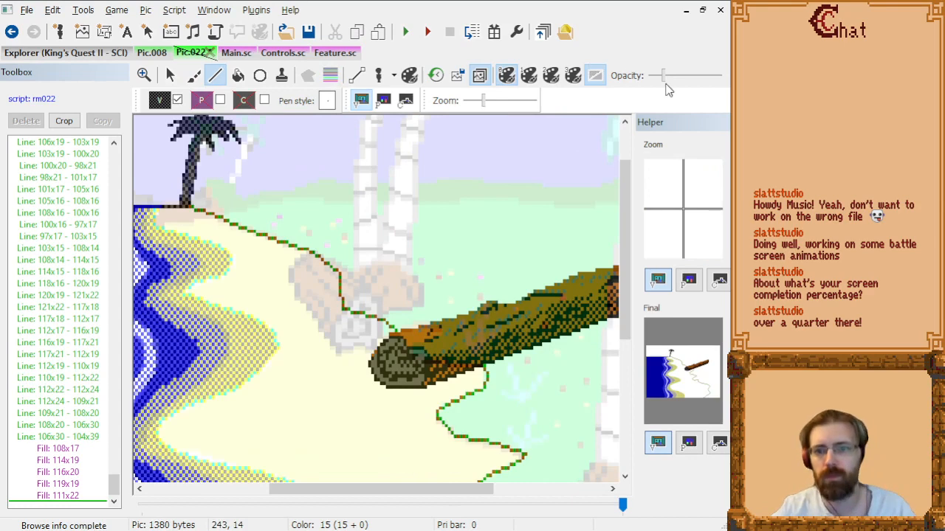
pyautogui.moveTo(665, 84); pyautogui.dragTo(678, 80)
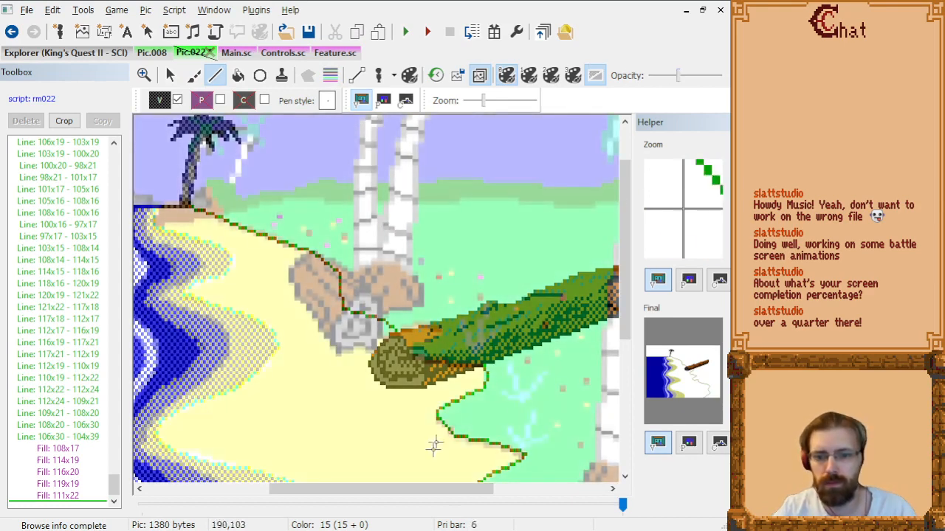
pyautogui.moveTo(461, 491); pyautogui.dragTo(552, 486)
pyautogui.scroll(-5, 502, 432)
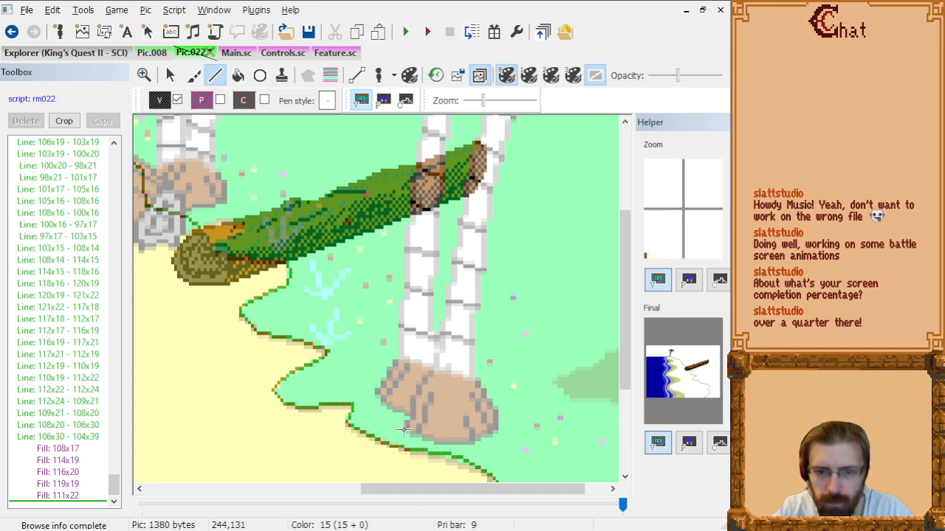
# Trace the closed outline of the front palm's rounded root base with lines, starting and ending at 243,131.
pyautogui.moveTo(405, 428); pyautogui.dragTo(411, 401)
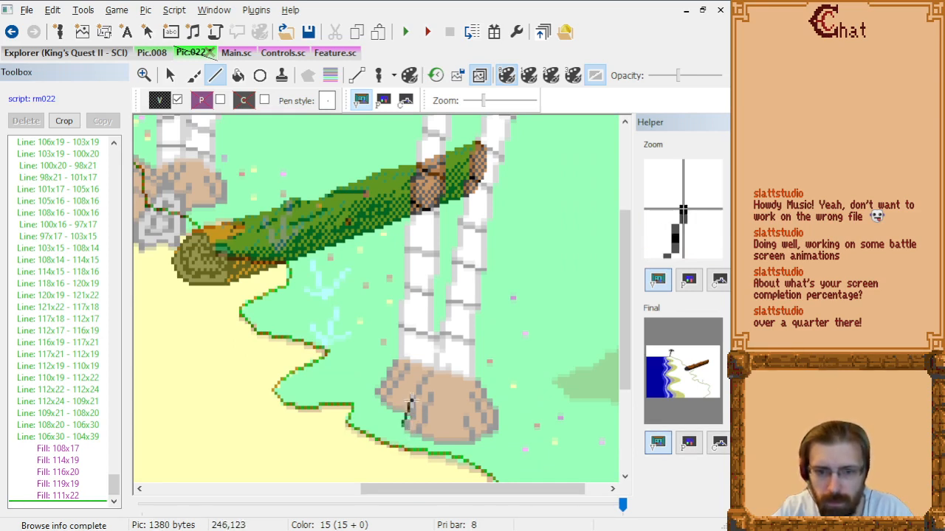
pyautogui.click(412, 401)
pyautogui.click(428, 375)
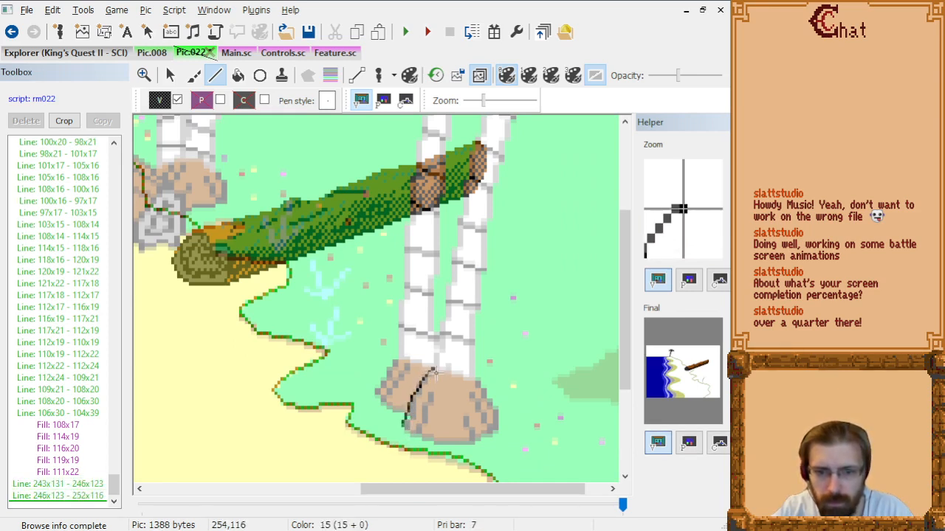
pyautogui.click(435, 373)
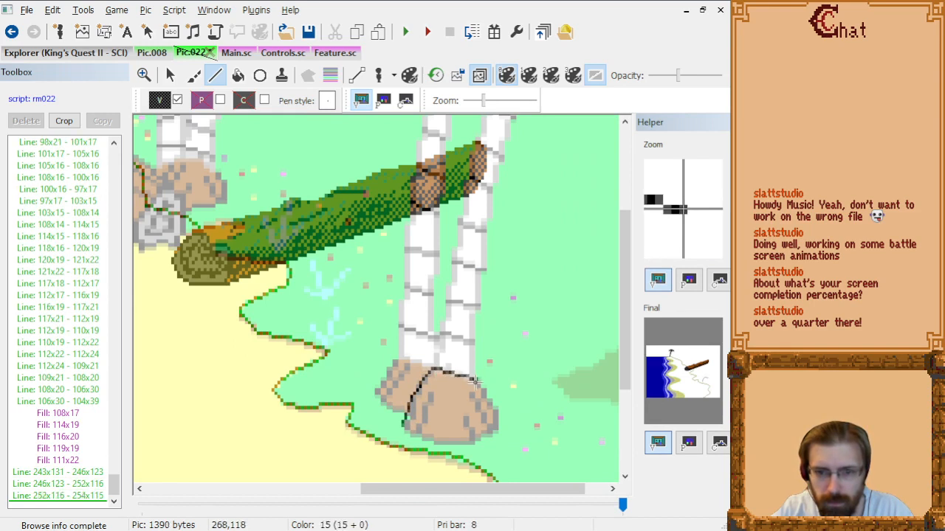
pyautogui.click(476, 380)
pyautogui.click(488, 394)
pyautogui.click(493, 409)
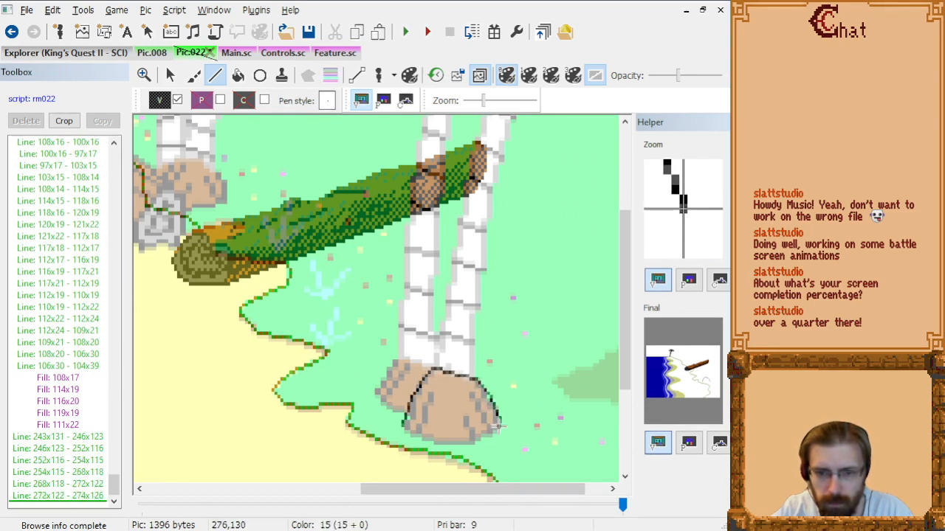
pyautogui.click(496, 429)
pyautogui.click(468, 443)
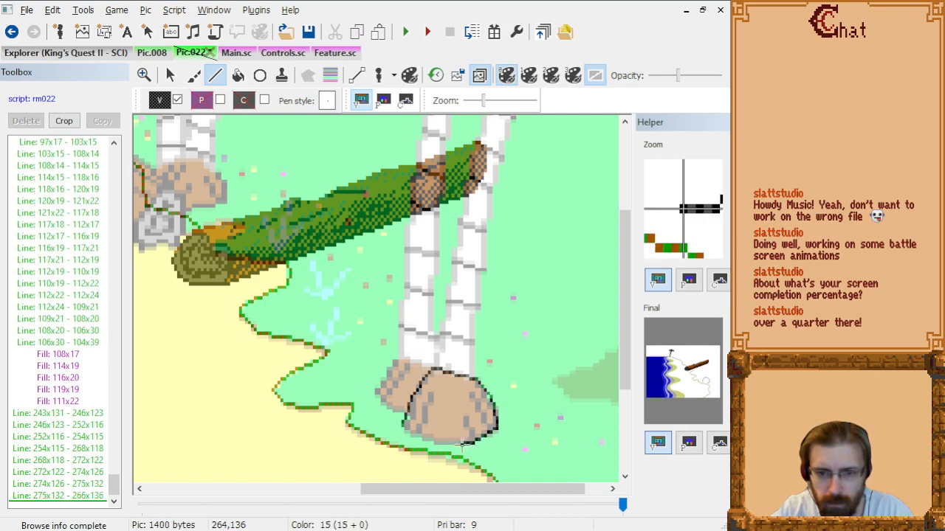
pyautogui.click(430, 443)
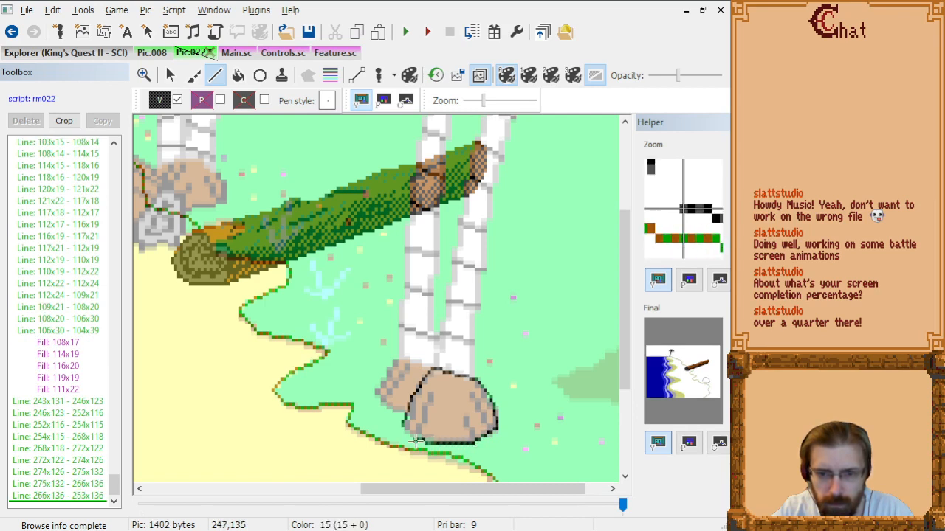
pyautogui.click(414, 437)
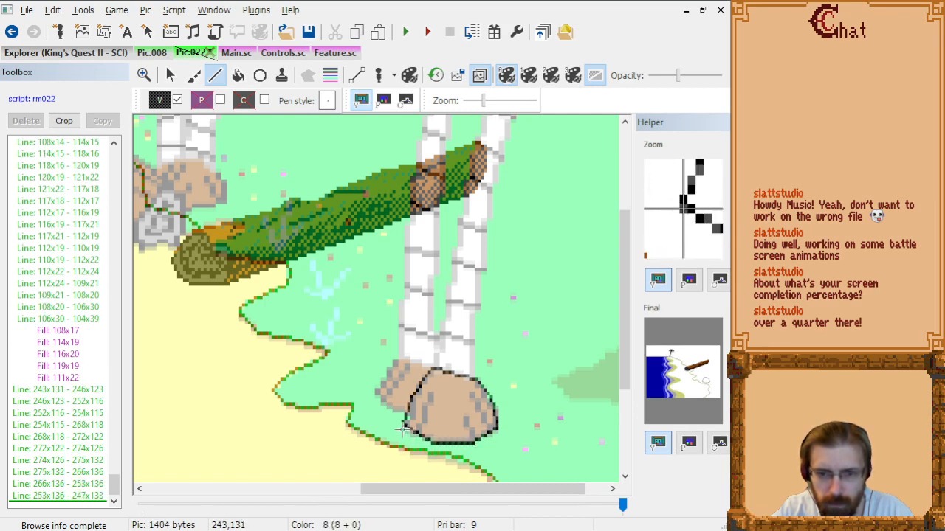
pyautogui.click(403, 428)
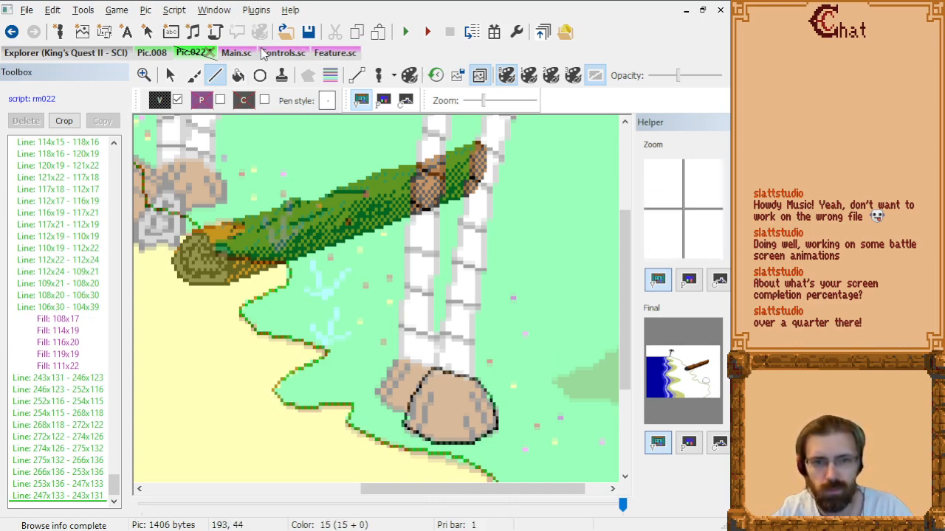
# Examine how the palm trunks and their bases are drawn in the finished Pic.008, and return to Pic.022.
pyautogui.click(151, 53)
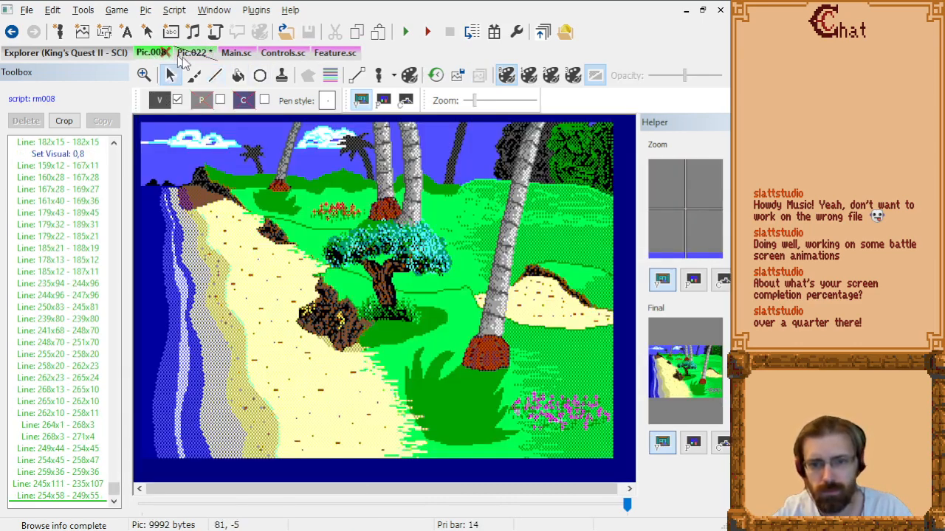
pyautogui.scroll(2, 541, 330)
pyautogui.scroll(-2, 541, 331)
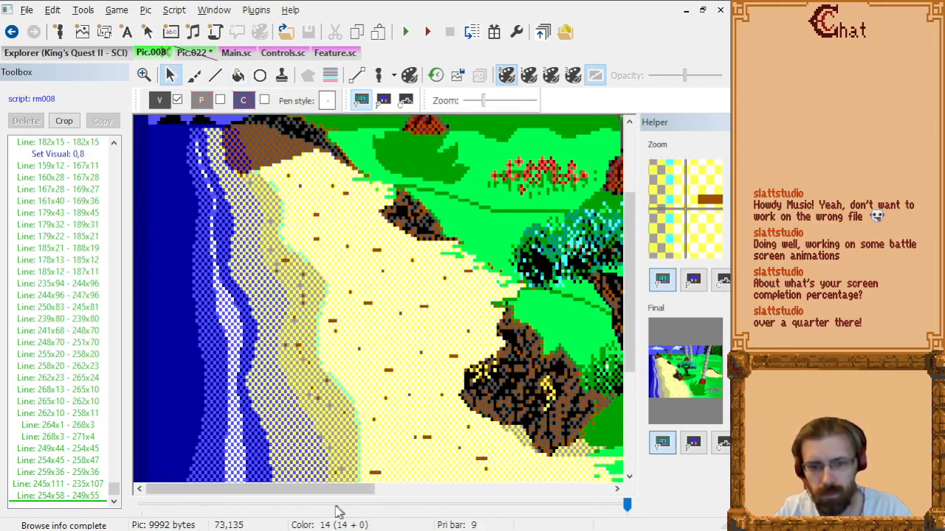
pyautogui.moveTo(336, 491); pyautogui.dragTo(542, 489)
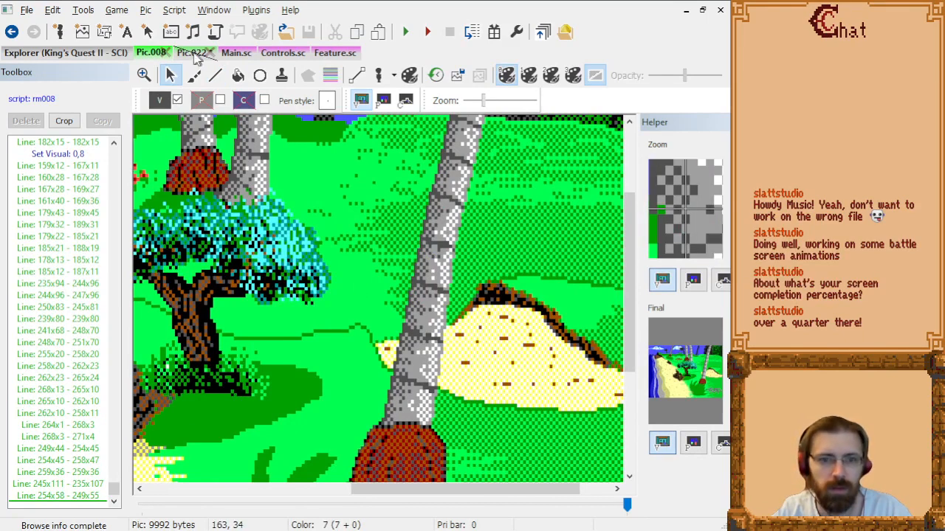
pyautogui.click(188, 54)
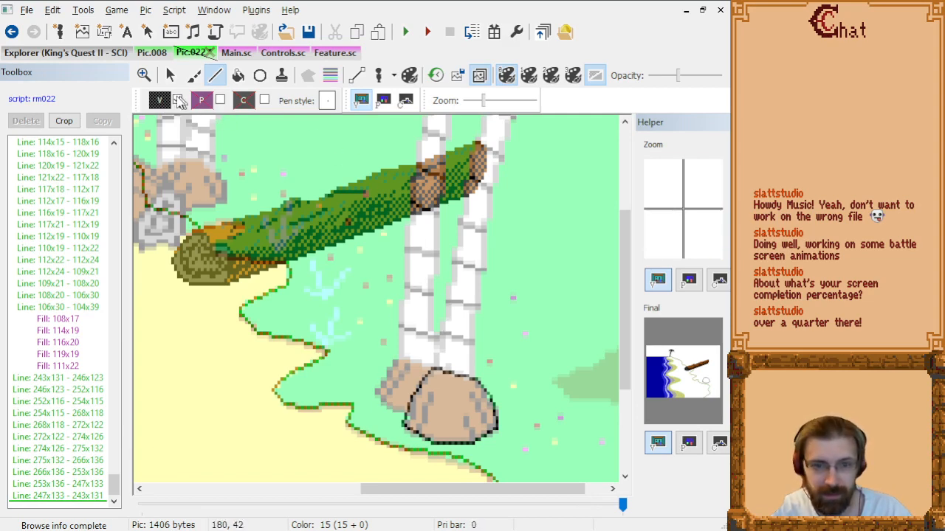
pyautogui.click(151, 53)
pyautogui.click(189, 56)
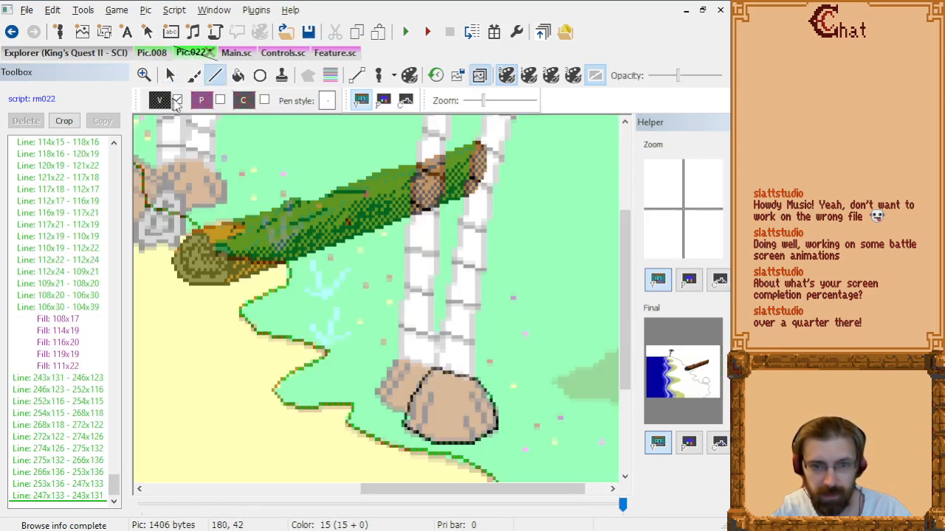
# Set the visual colour to dark grey 0,8 and trace the rightmost palm's left trunk edge from 254,114 up past the log to 272,58.
pyautogui.click(159, 101)
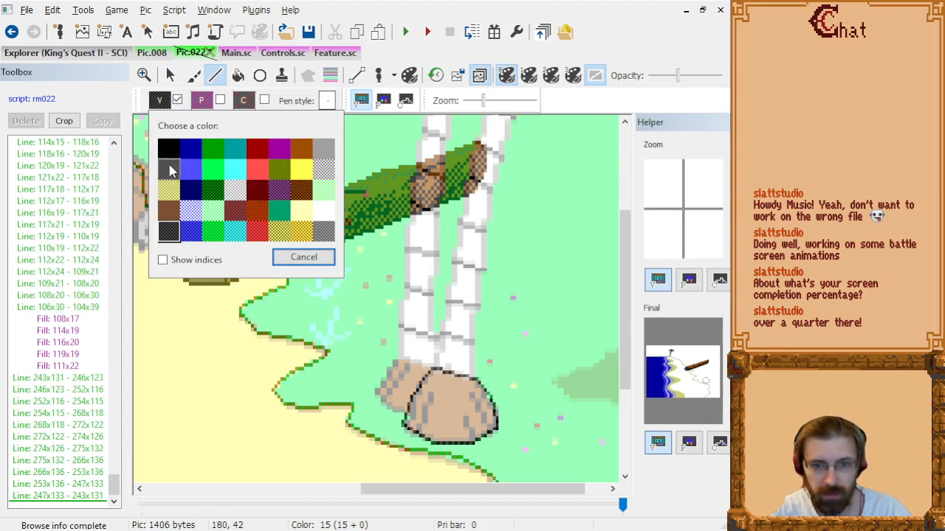
pyautogui.click(169, 171)
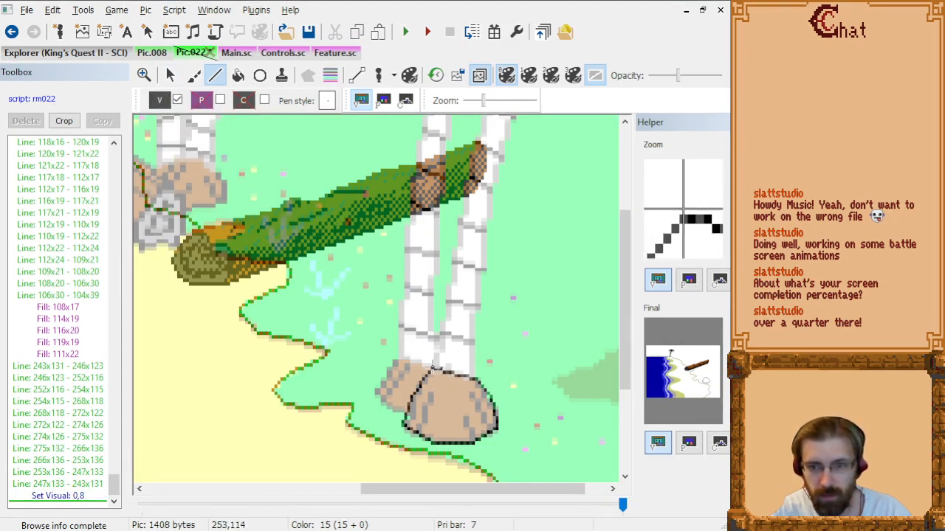
pyautogui.click(436, 367)
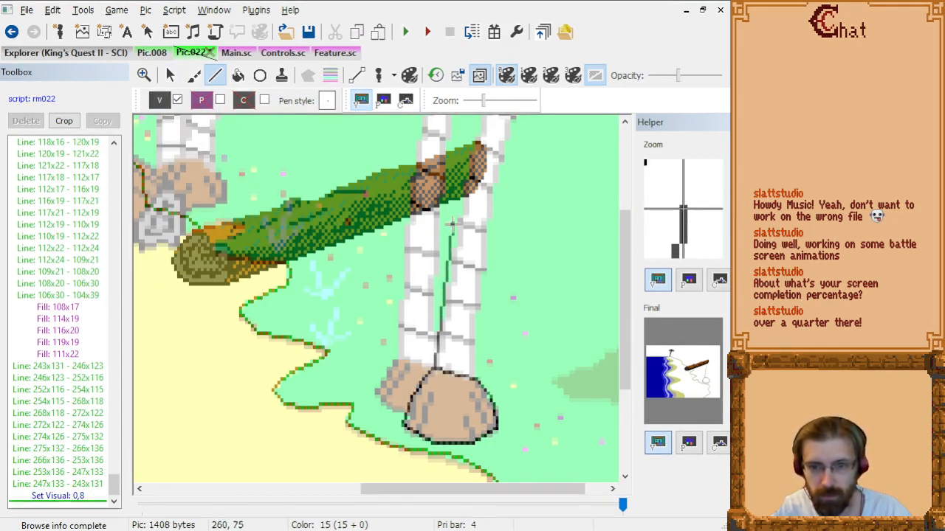
pyautogui.scroll(3, 624, 332)
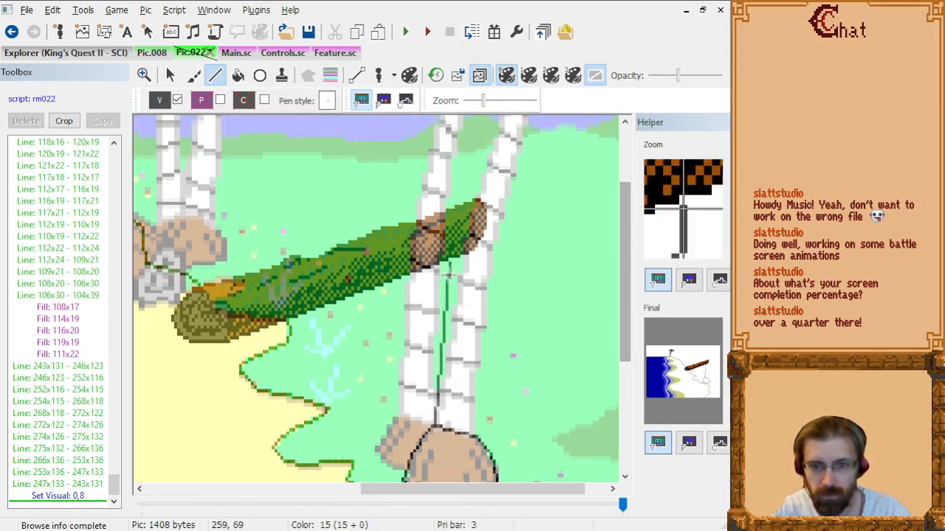
pyautogui.click(456, 304)
pyautogui.click(467, 268)
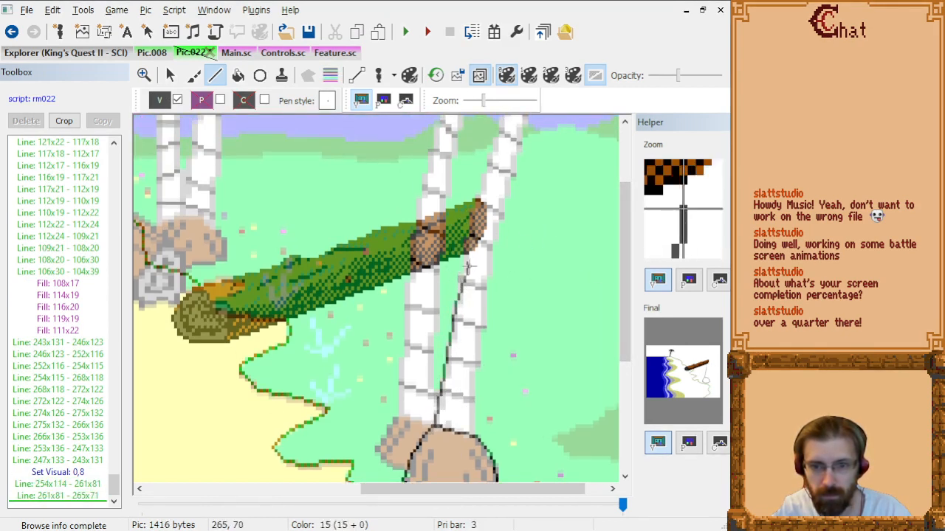
pyautogui.click(477, 247)
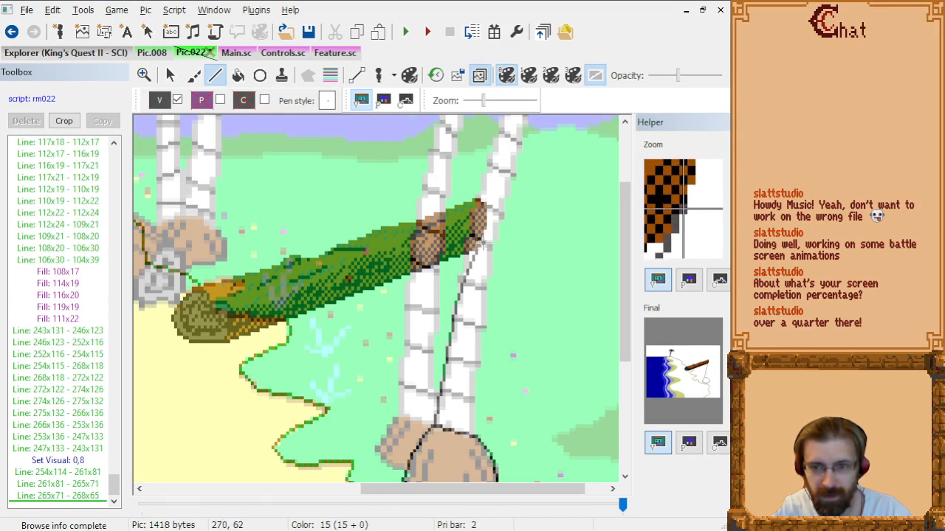
pyautogui.click(483, 236)
pyautogui.click(486, 231)
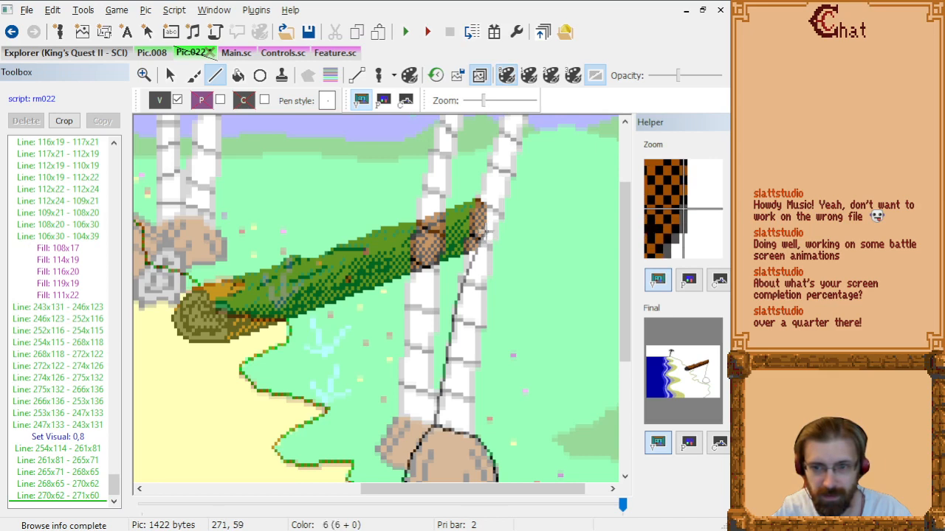
pyautogui.click(484, 228)
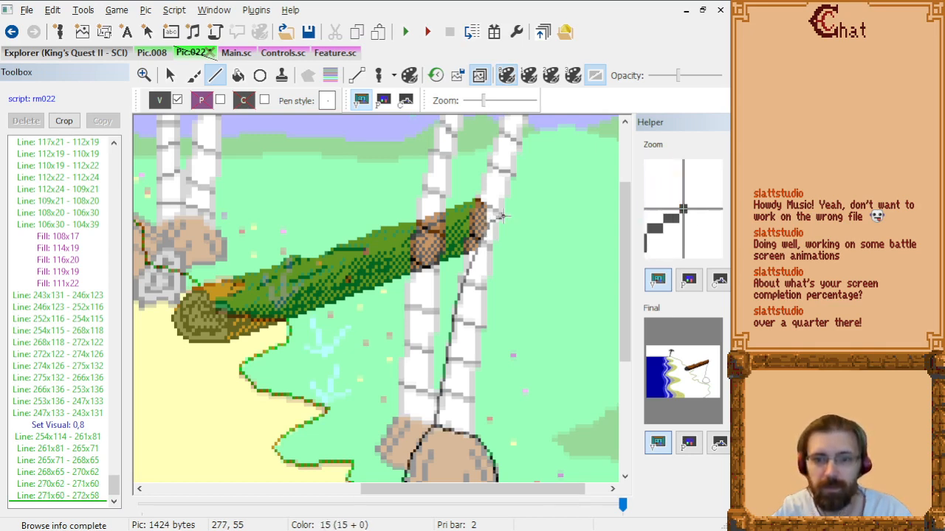
# Continue the rightmost palm's left trunk edge with line segments from 272,58 up to the picture's top edge at 296,0.
pyautogui.click(499, 188)
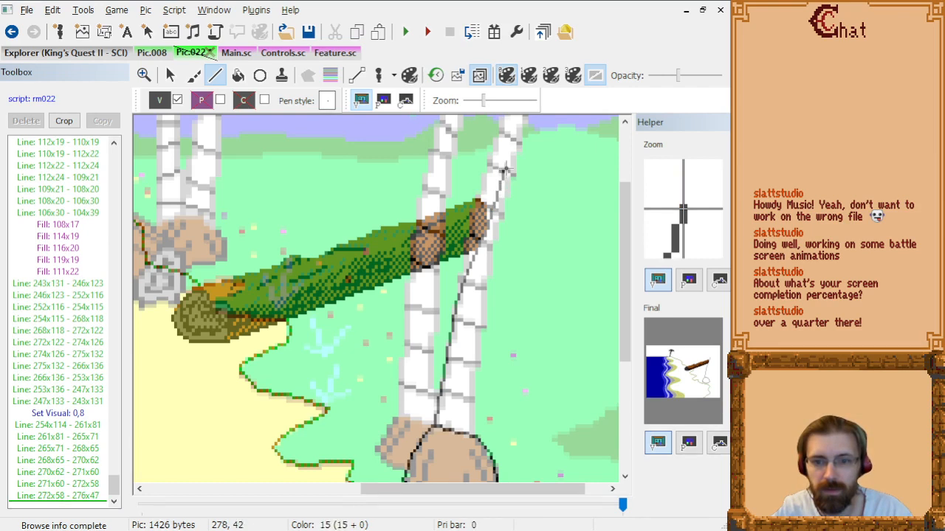
pyautogui.click(508, 164)
pyautogui.click(519, 136)
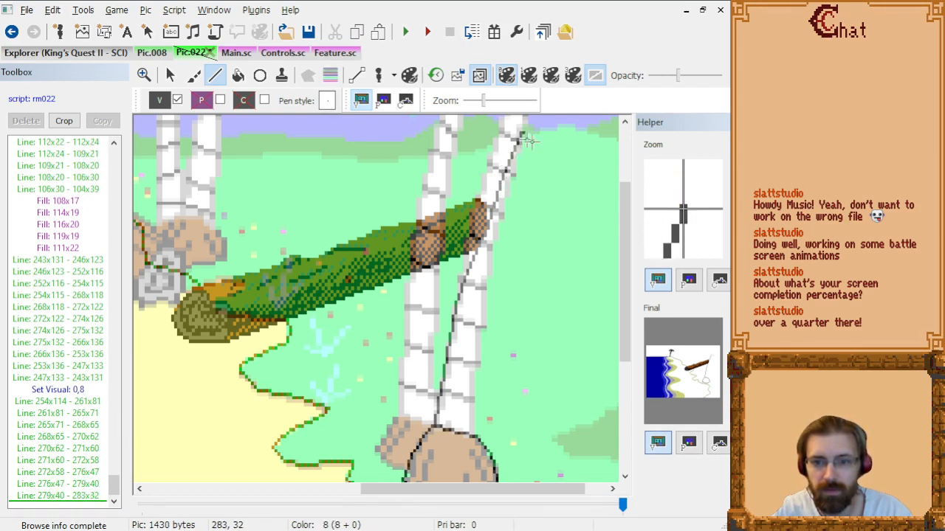
pyautogui.scroll(3, 514, 220)
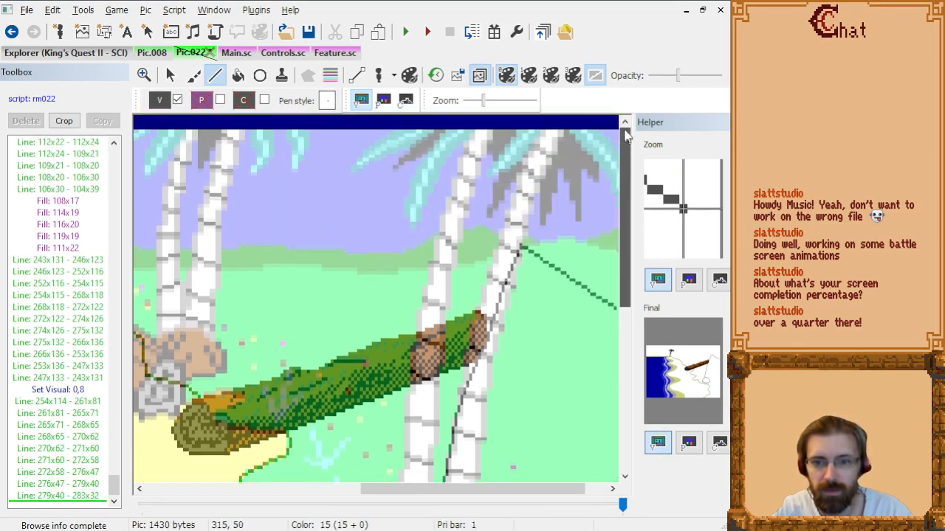
pyautogui.click(544, 179)
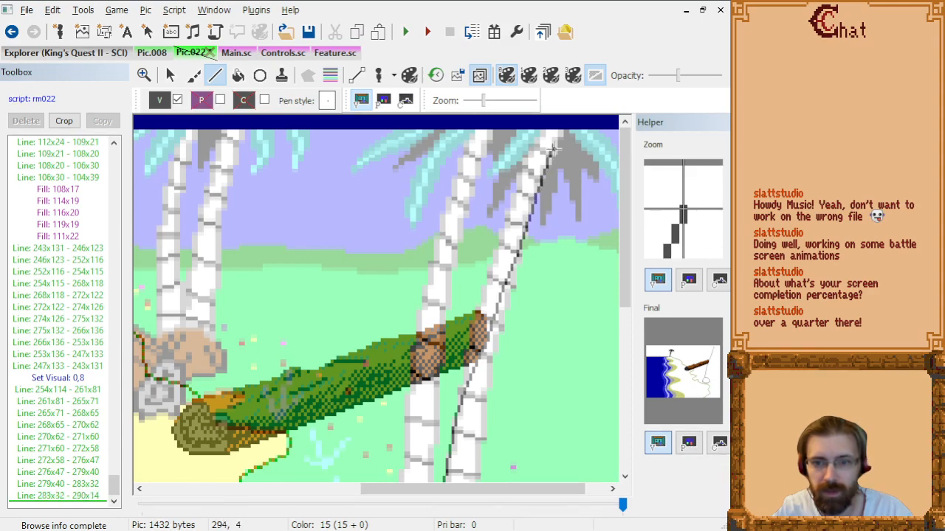
pyautogui.click(555, 147)
pyautogui.click(561, 133)
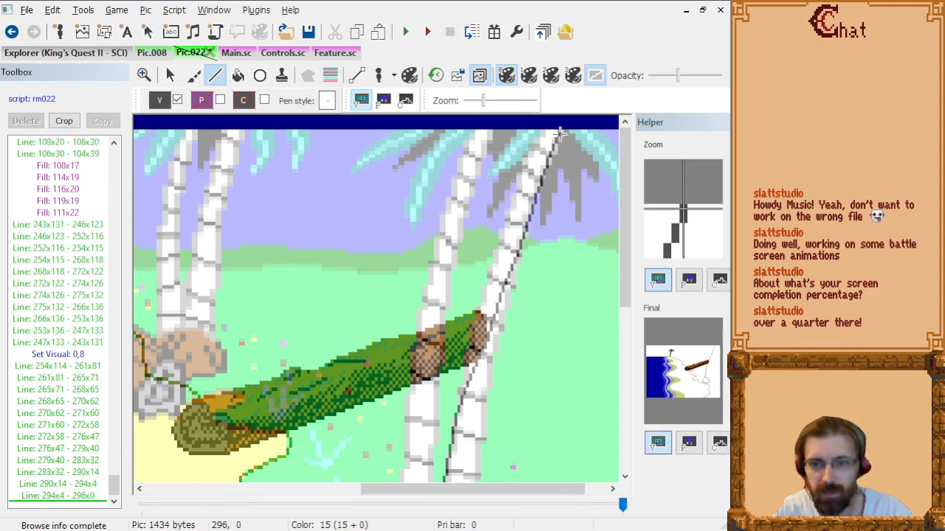
# Try tracing the rightmost palm's right trunk edge from 267,117 through 271,87 and 274,75 to 284,52.
pyautogui.scroll(-2, 382, 240)
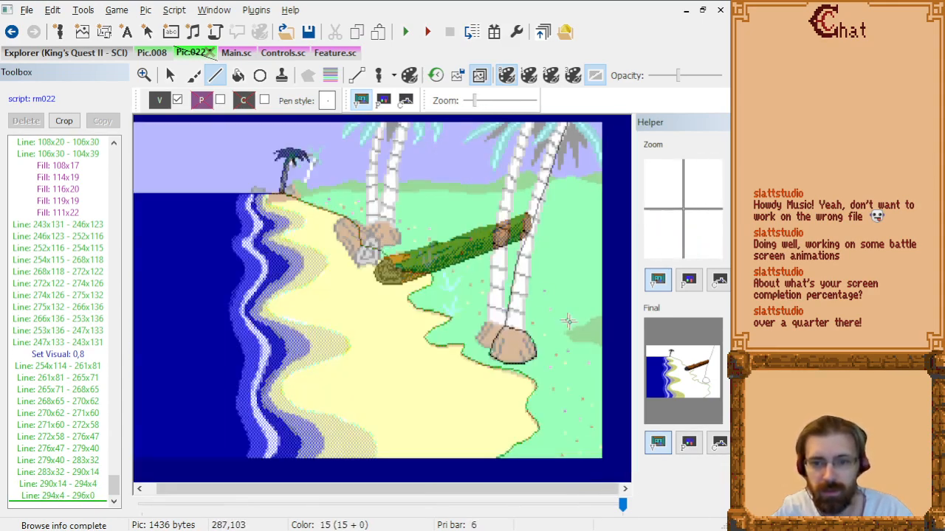
pyautogui.scroll(1, 545, 360)
pyautogui.moveTo(342, 495); pyautogui.dragTo(460, 494)
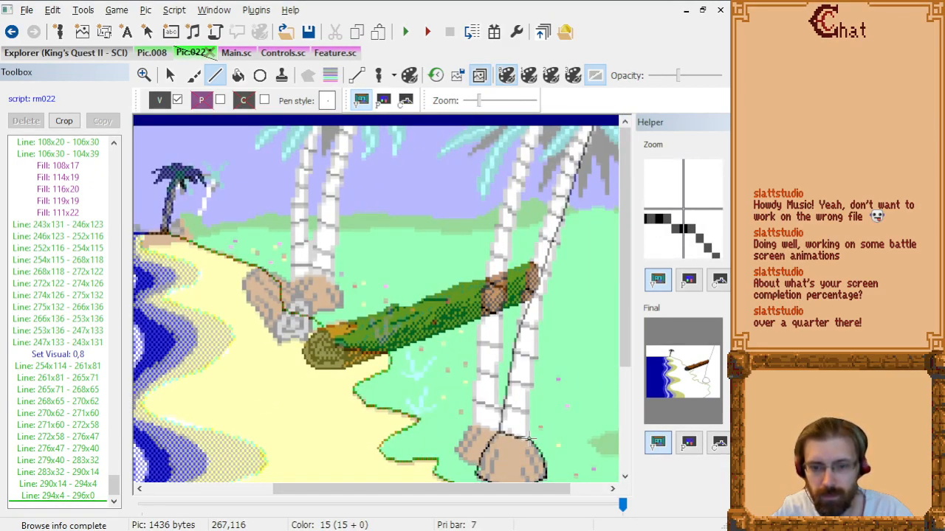
pyautogui.scroll(2, 530, 437)
pyautogui.scroll(-6, 539, 432)
pyautogui.moveTo(391, 489); pyautogui.dragTo(547, 488)
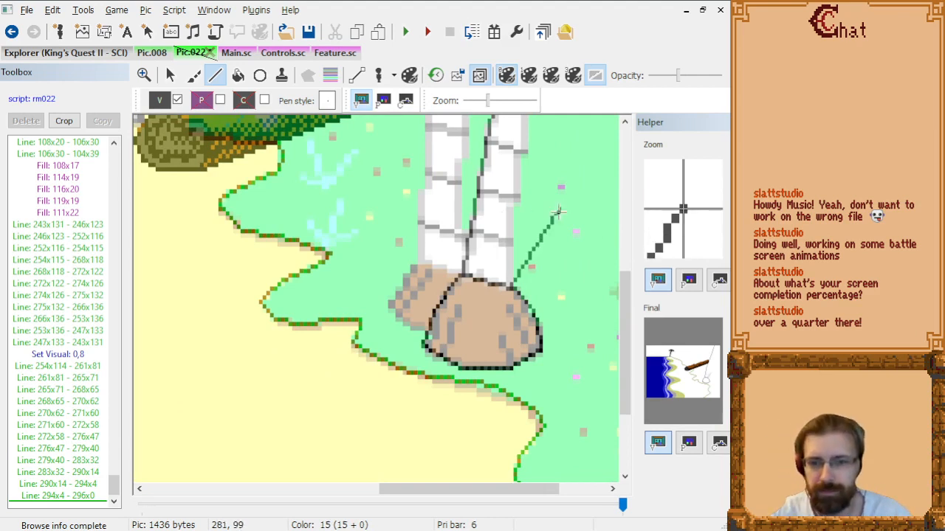
pyautogui.scroll(3, 524, 243)
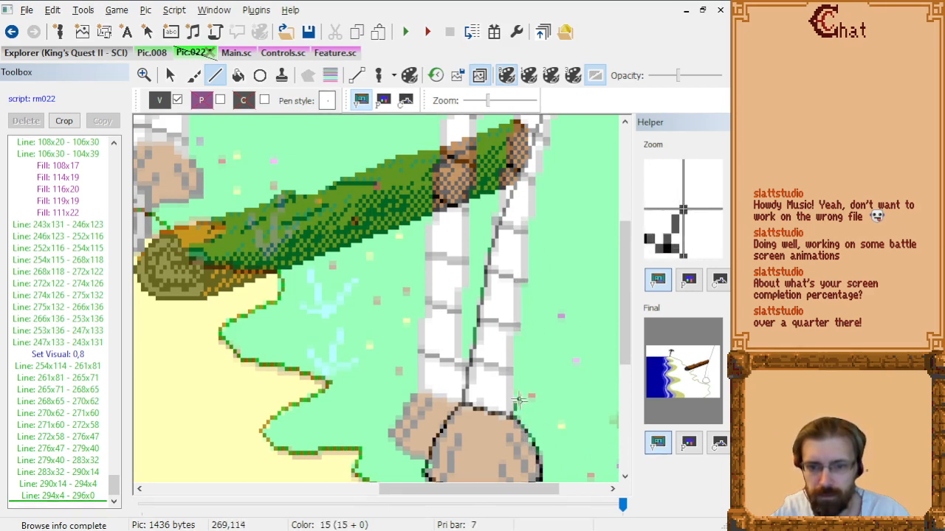
pyautogui.click(527, 279)
pyautogui.click(537, 231)
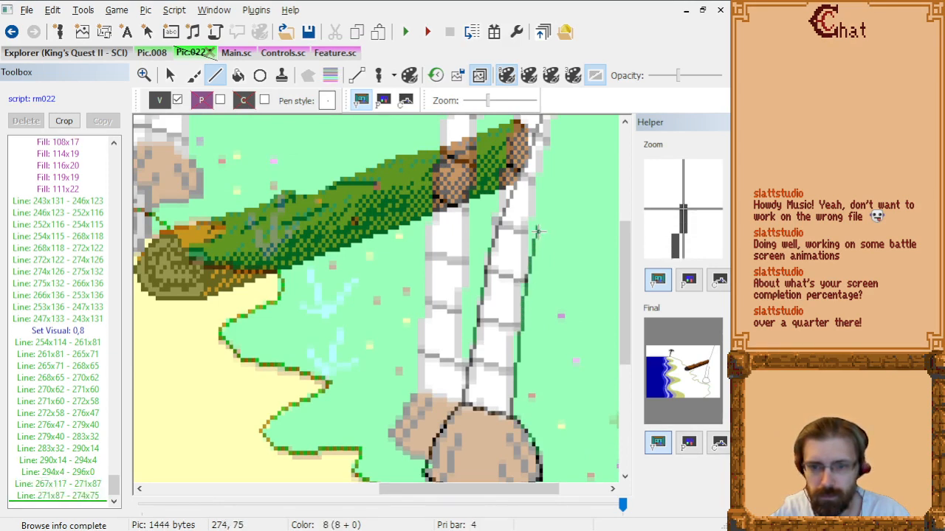
pyautogui.click(572, 132)
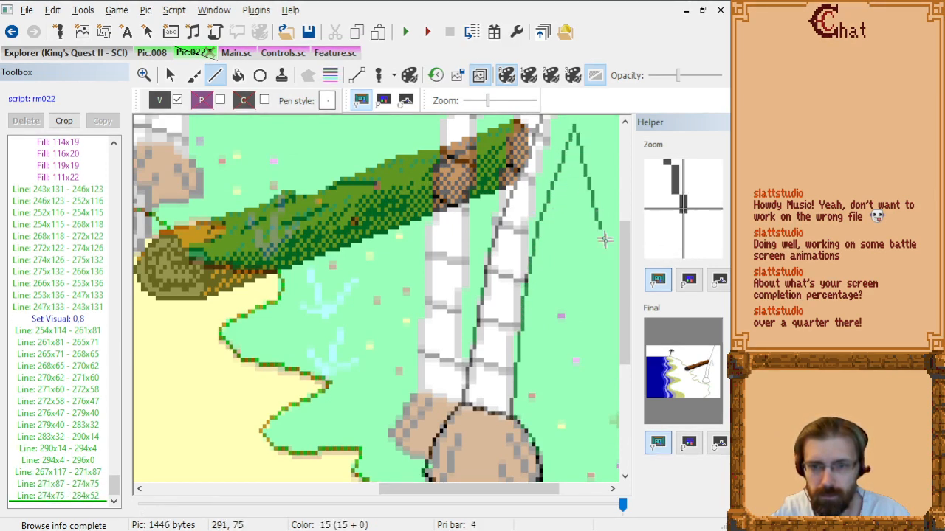
# Delete the line segments just drawn for the rightmost palm's right trunk edge.
pyautogui.click(84, 501)
pyautogui.hotkey('shift', 'Up')
pyautogui.hotkey('shift', 'Up')
pyautogui.hotkey('shift', 'Down')
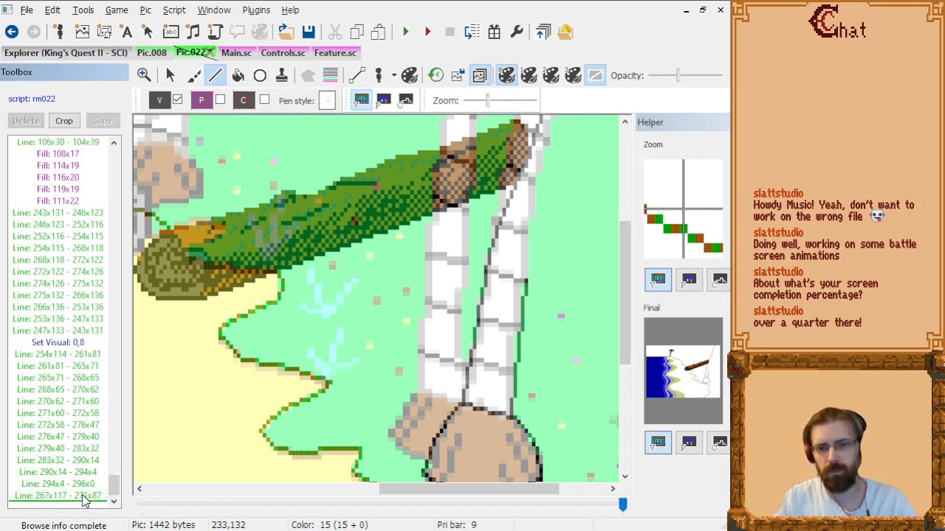
pyautogui.press('Delete')
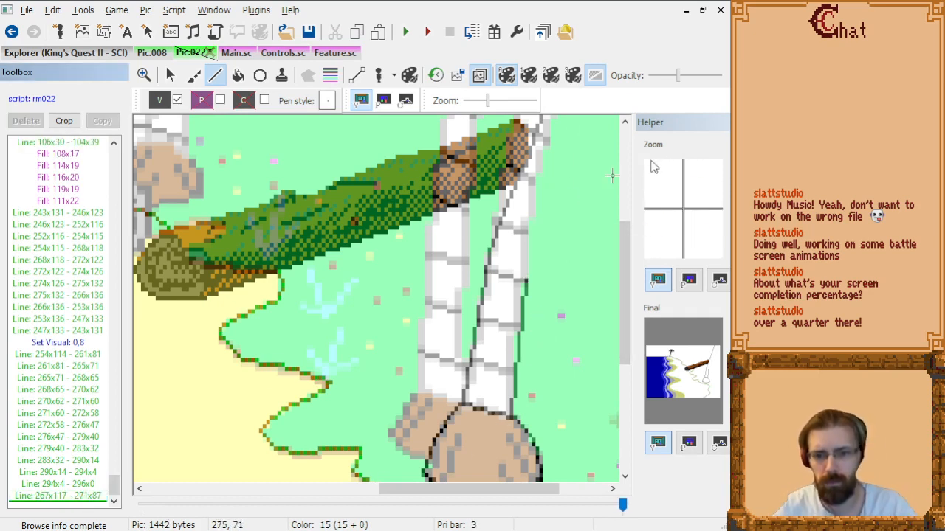
pyautogui.click(526, 282)
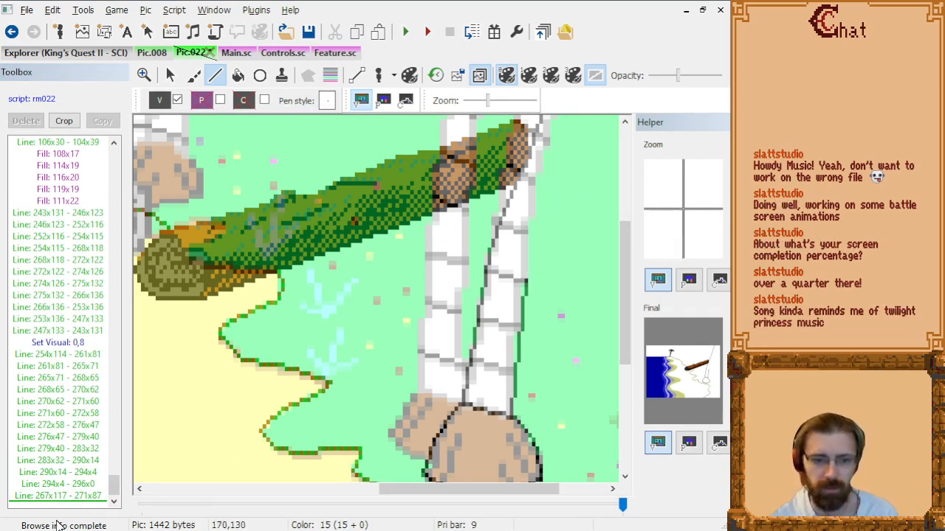
pyautogui.click(59, 496)
pyautogui.press('Delete')
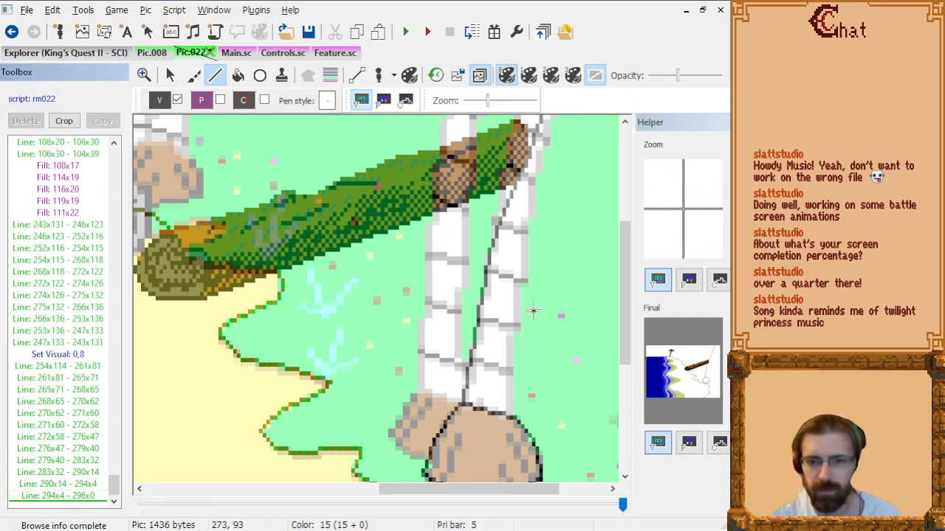
# Trace the rightmost palm's right trunk edge from 267,117 through 273,91, 278,73, 286,51 and 301,13 to 307,0.
pyautogui.click(509, 405)
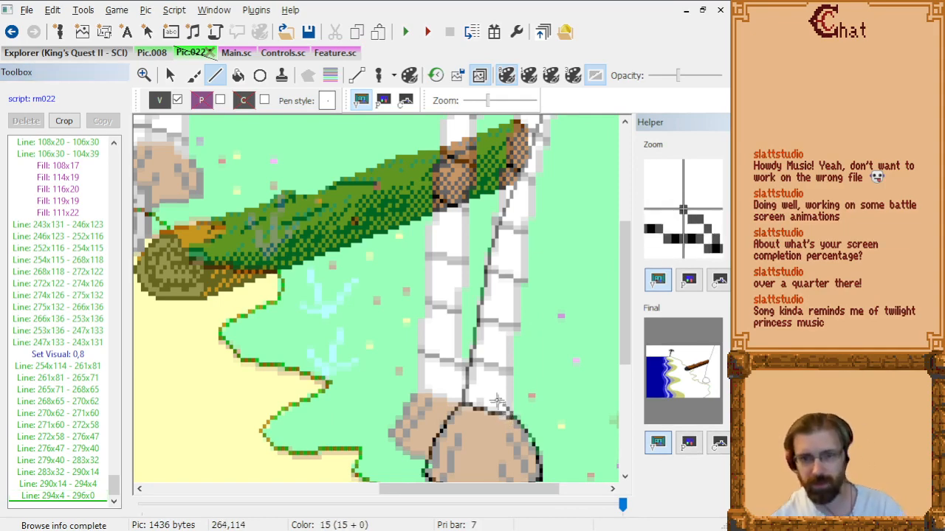
pyautogui.scroll(-1, 495, 382)
pyautogui.scroll(3, 552, 351)
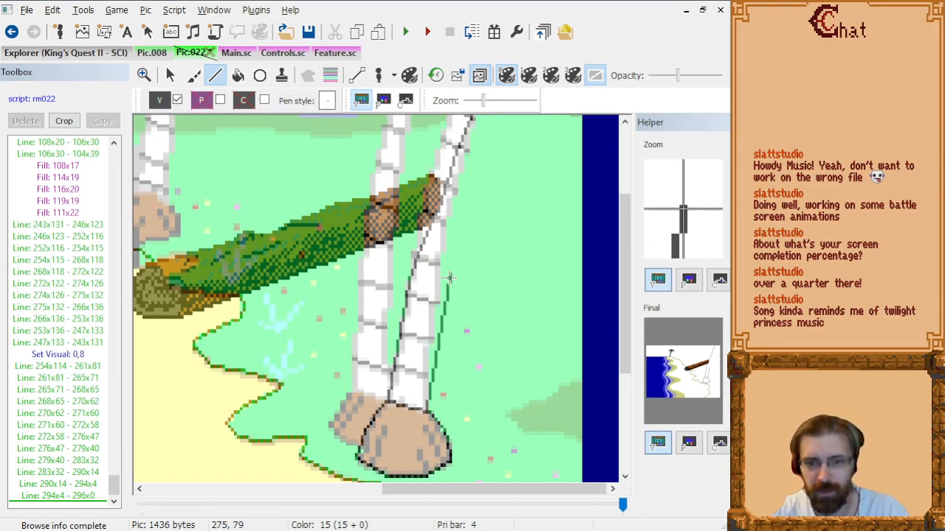
pyautogui.click(436, 329)
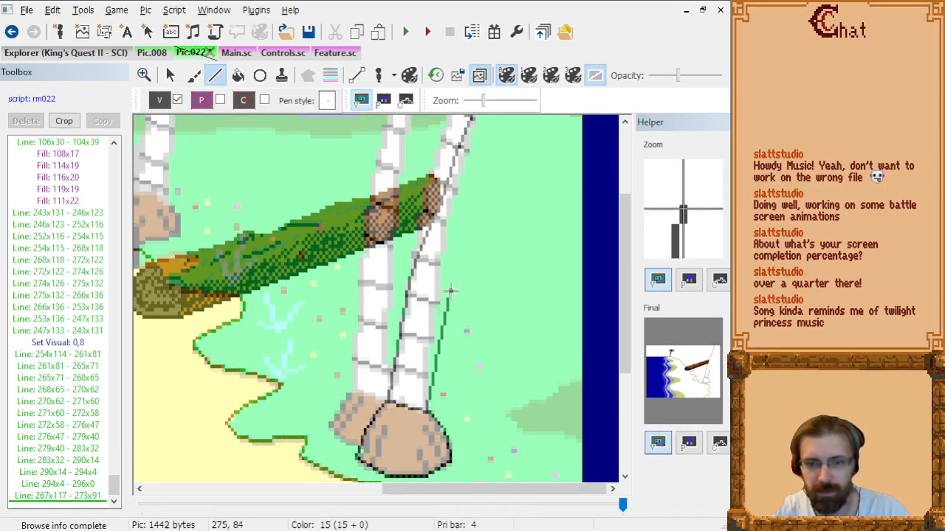
pyautogui.click(459, 254)
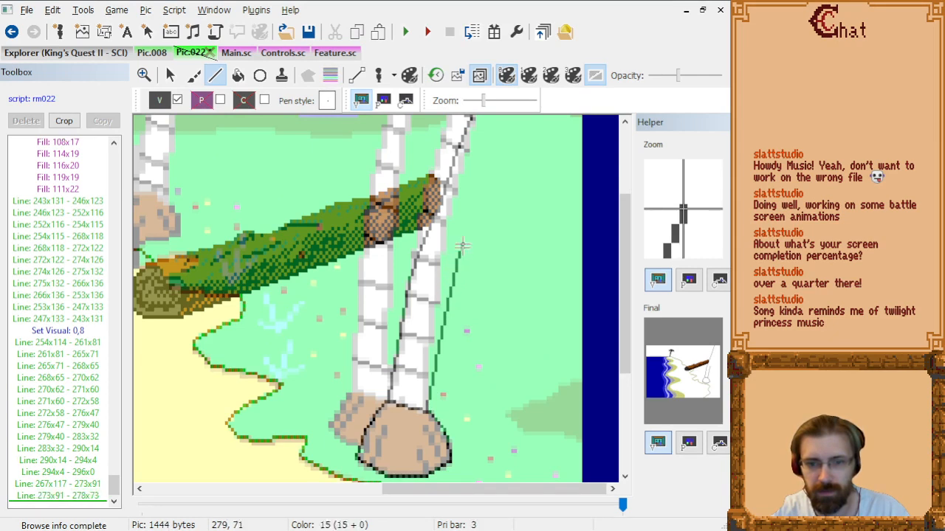
pyautogui.click(482, 184)
pyautogui.moveTo(625, 244); pyautogui.dragTo(607, 179)
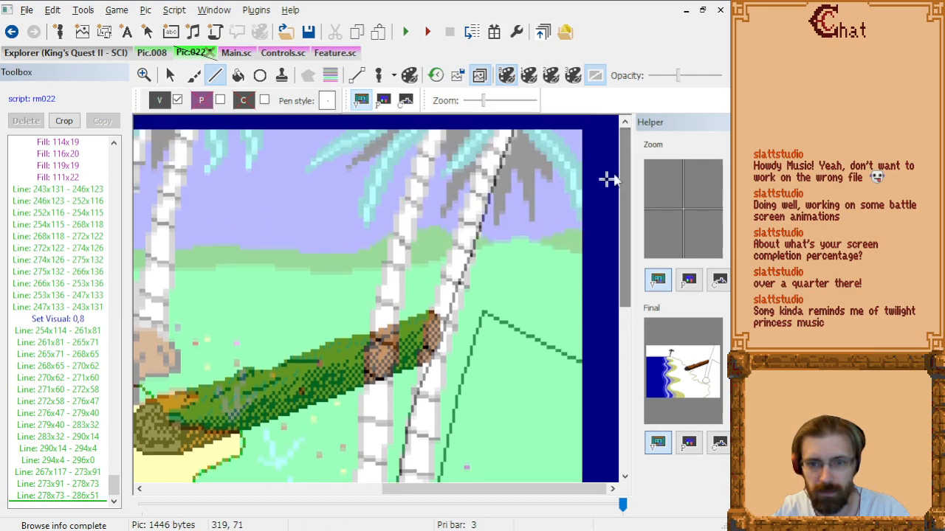
pyautogui.click(528, 170)
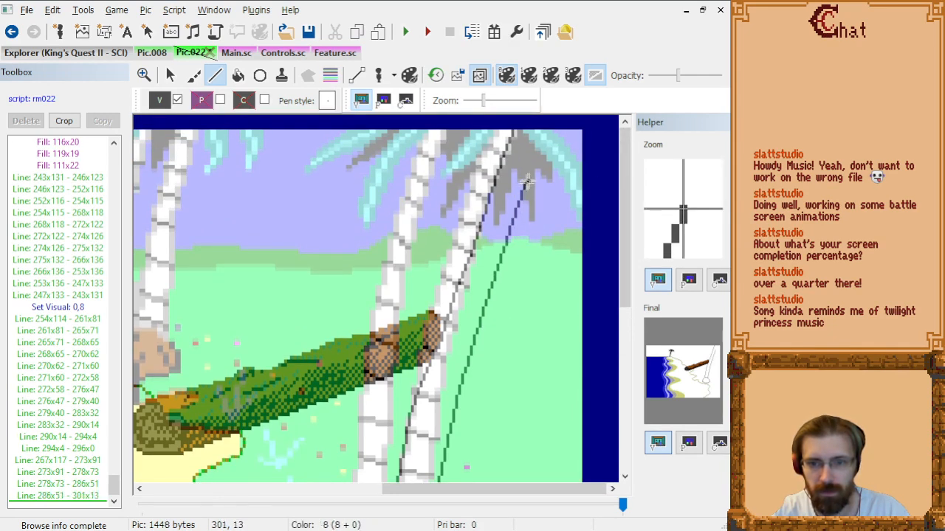
pyautogui.click(542, 132)
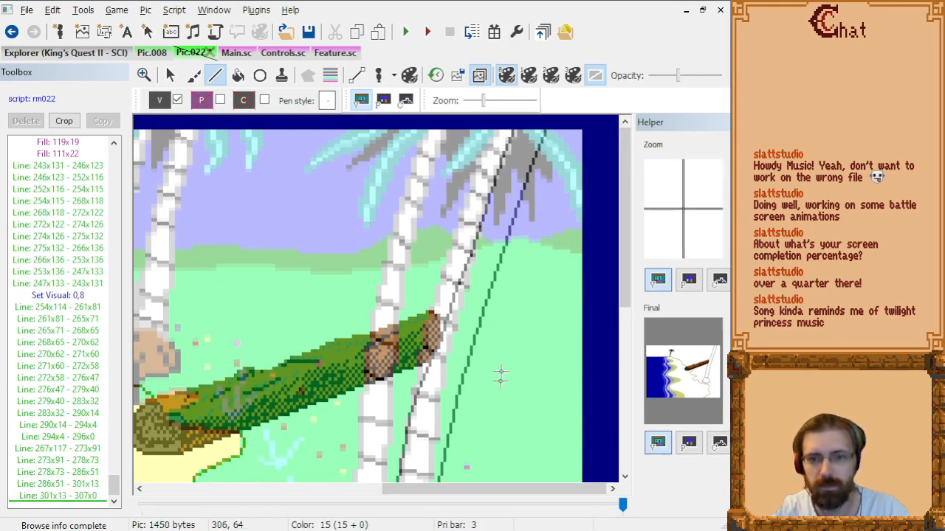
# Hide the trace image and inspect the outline of the rightmost palm's trunk.
pyautogui.scroll(-5, 502, 369)
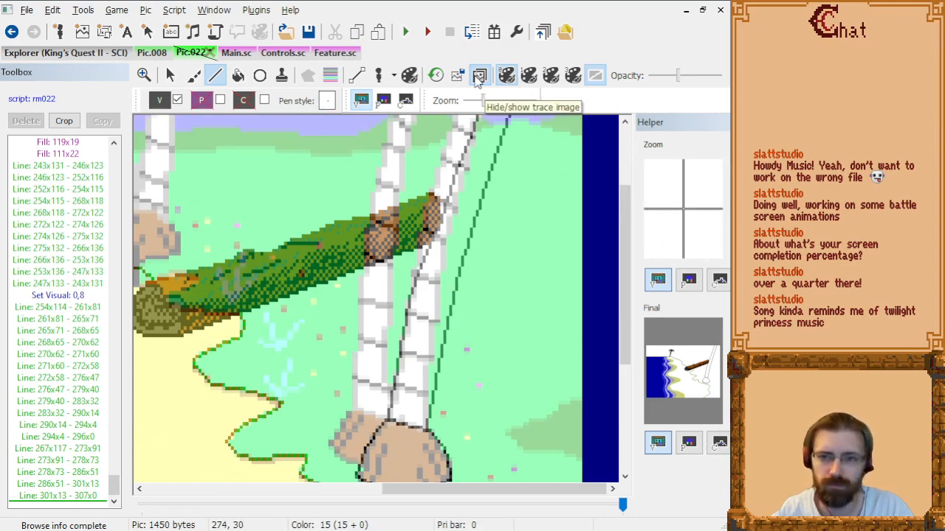
pyautogui.click(478, 76)
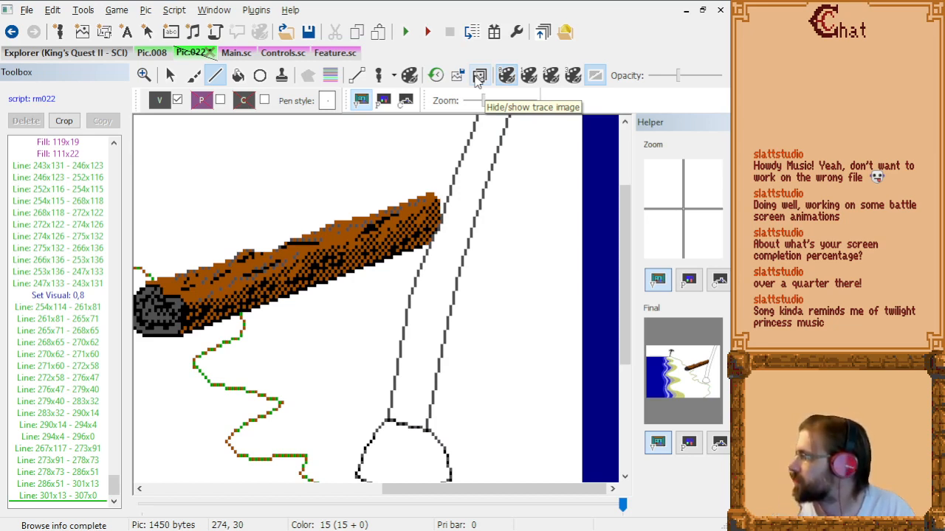
pyautogui.scroll(5, 505, 279)
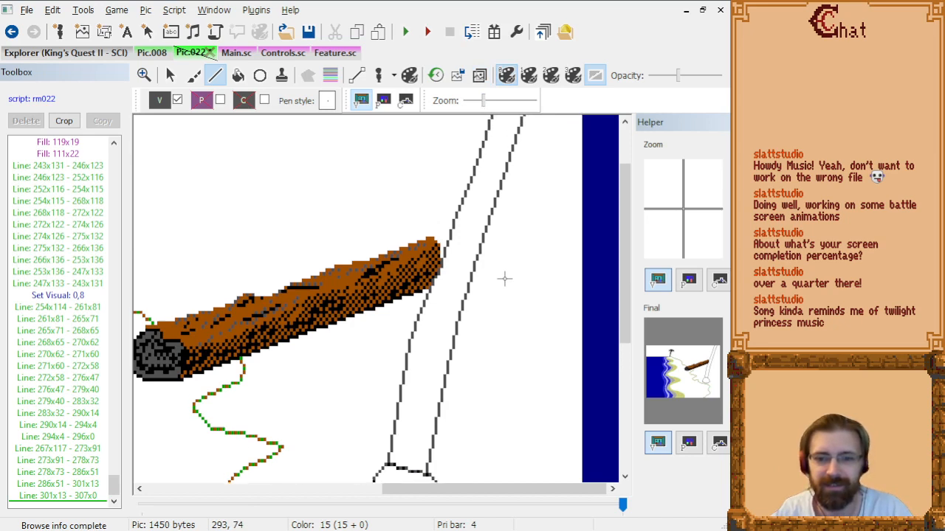
pyautogui.scroll(-3, 505, 278)
# Delete the two lowest segments of the left trunk edge, 254,114 to 261,81 and 261,81 to 265,71.
pyautogui.click(77, 497)
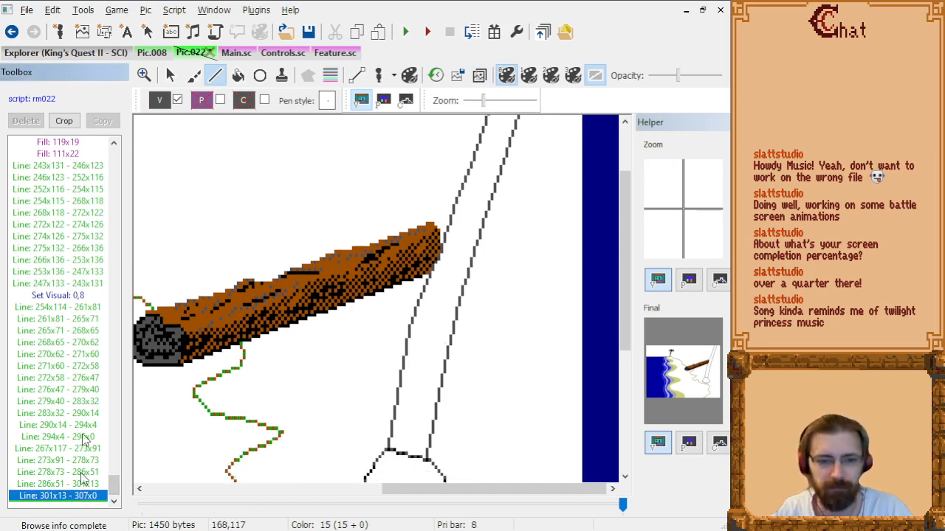
pyautogui.click(82, 308)
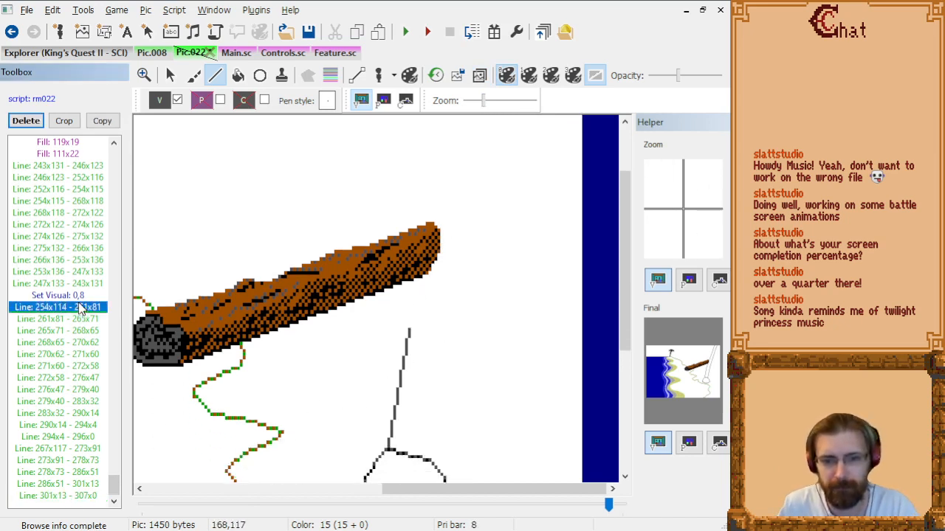
pyautogui.press('Down')
pyautogui.press('Up')
pyautogui.press('Up')
pyautogui.press('Down')
pyautogui.press('Down')
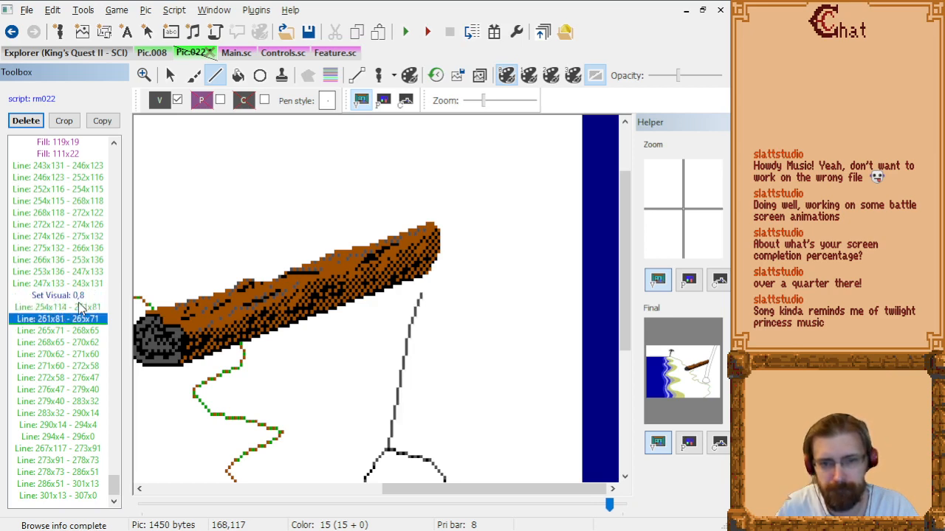
pyautogui.press('Up')
pyautogui.press('Down')
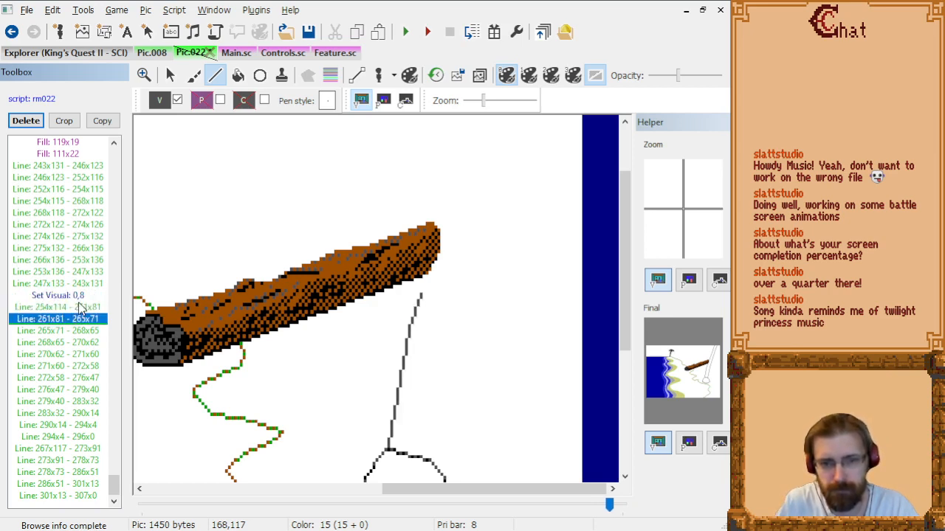
pyautogui.press('Up')
pyautogui.hotkey('shift', 'Down')
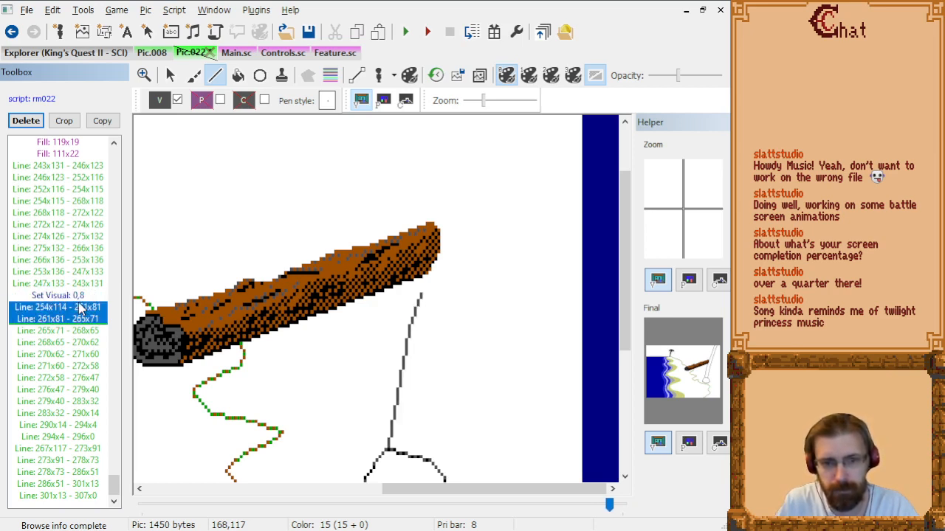
pyautogui.press('Delete')
# Redraw the lower left trunk edge from 254,114 through 261,86 to 265,72, and return to the end of the command list.
pyautogui.press('Up')
pyautogui.press('Down')
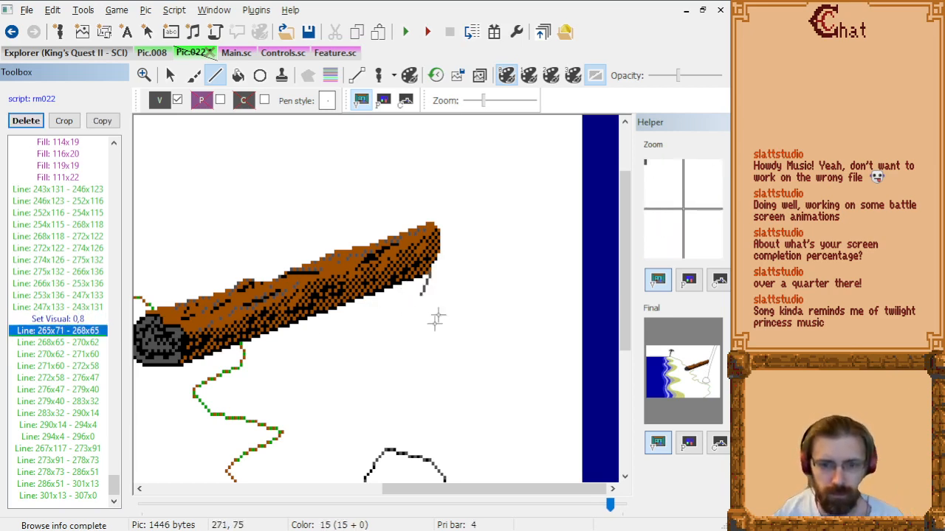
pyautogui.click(386, 448)
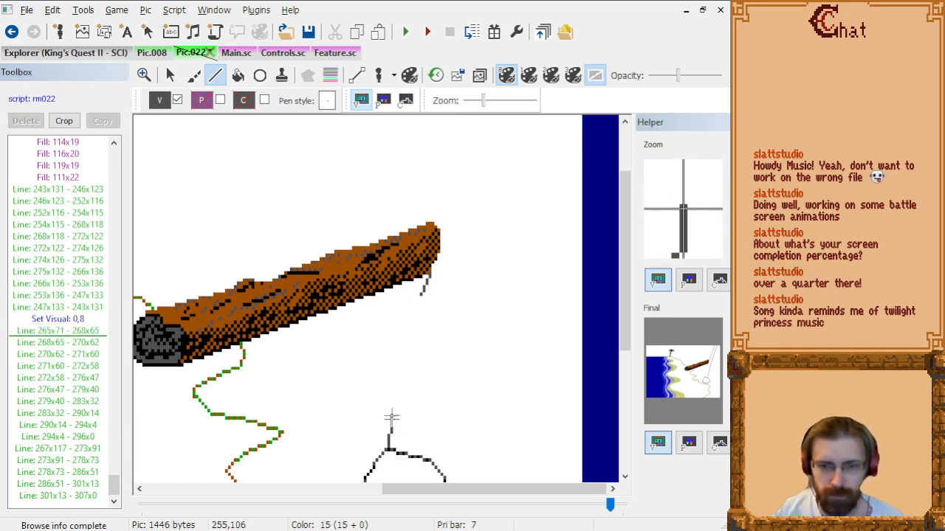
pyautogui.click(409, 352)
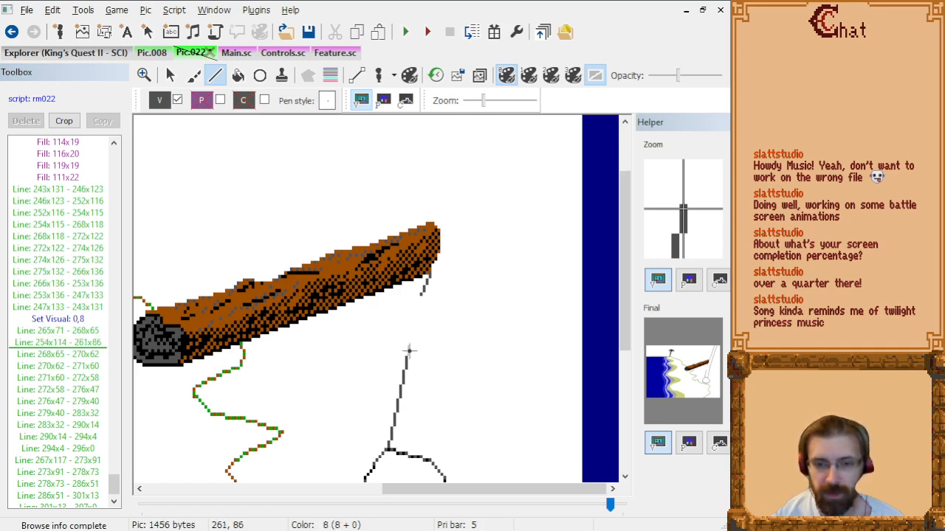
pyautogui.click(422, 298)
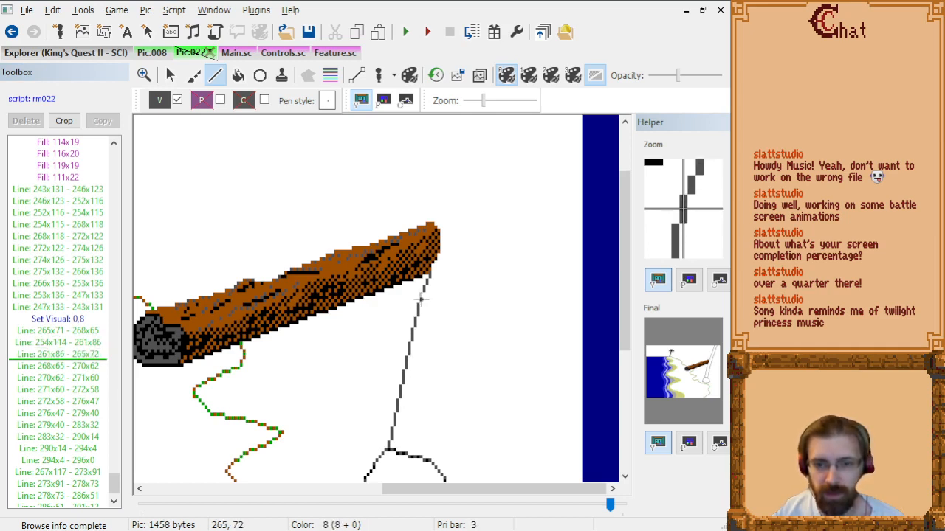
pyautogui.click(62, 388)
pyautogui.press('End')
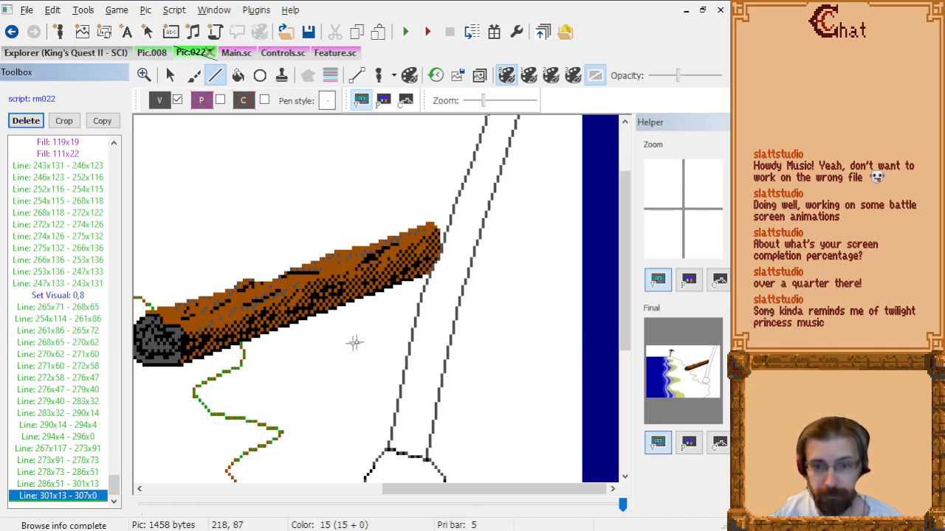
# Inspect the rightmost palm's trunk outline and step through the drawing commands of its lower left edge.
pyautogui.scroll(3, 459, 392)
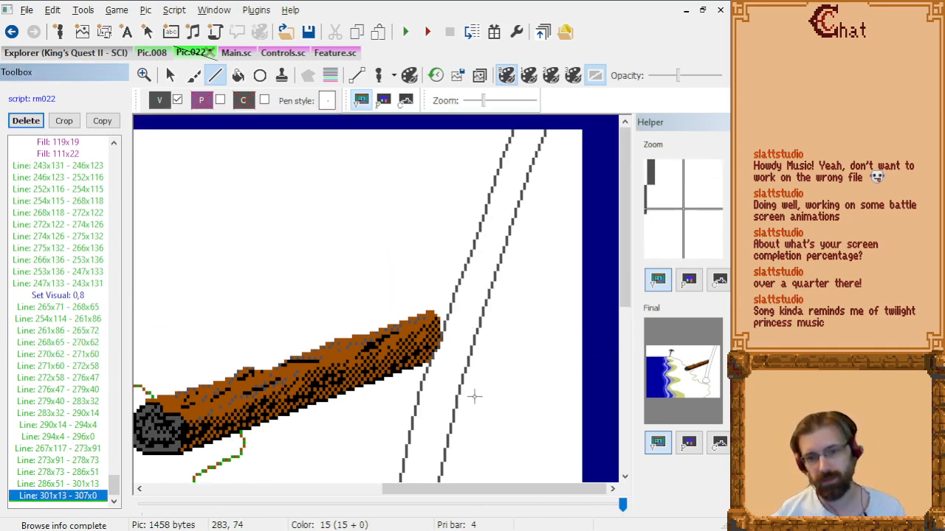
pyautogui.scroll(-4, 438, 376)
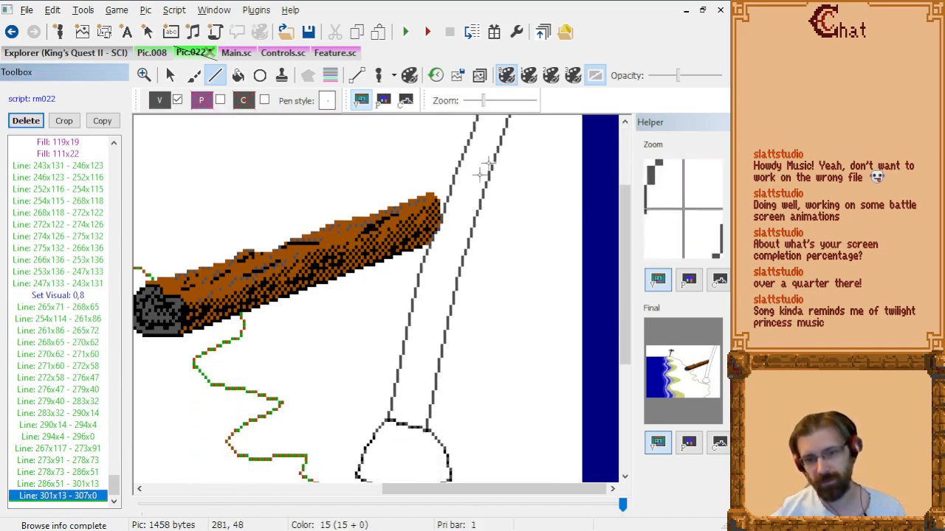
pyautogui.scroll(-3, 391, 425)
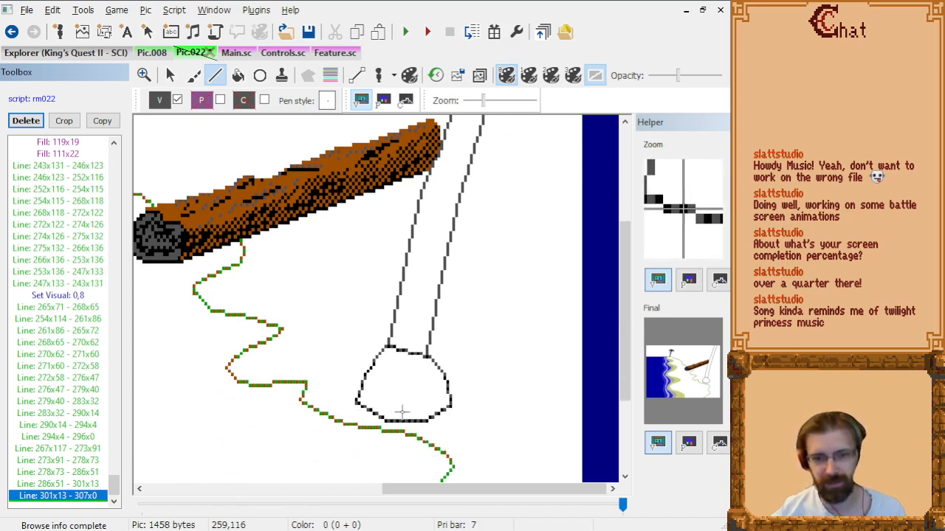
pyautogui.scroll(2, 401, 415)
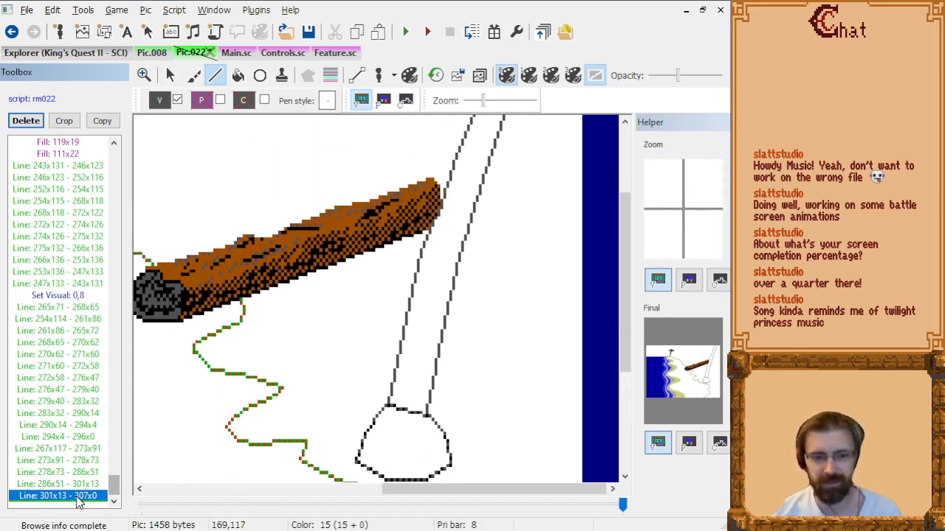
pyautogui.click(79, 313)
pyautogui.press('Down')
pyautogui.press('Down')
pyautogui.press('Down')
pyautogui.press('Down')
pyautogui.press('Down')
pyautogui.press('Down')
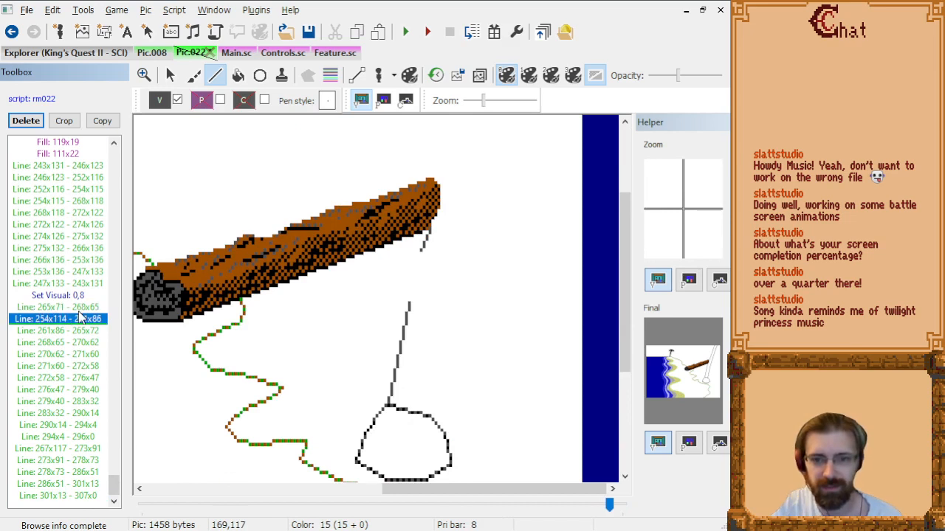
pyautogui.press('Up')
pyautogui.press('Up')
pyautogui.press('Up')
pyautogui.press('Up')
pyautogui.press('Up')
pyautogui.press('Up')
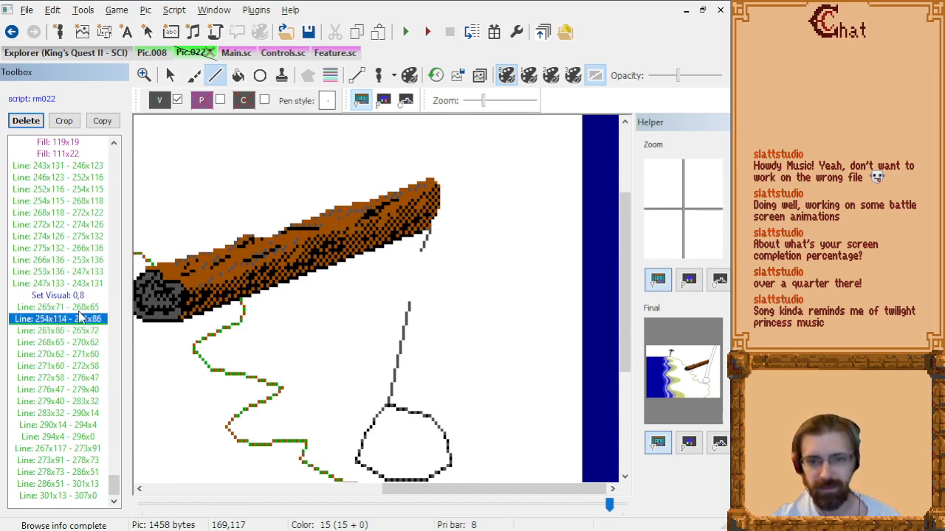
# Delete the left trunk edge segments 265,71 to 268,65, 254,114 to 261,86 and 261,86 to 265,72.
pyautogui.press('Down')
pyautogui.hotkey('shift', 'Down')
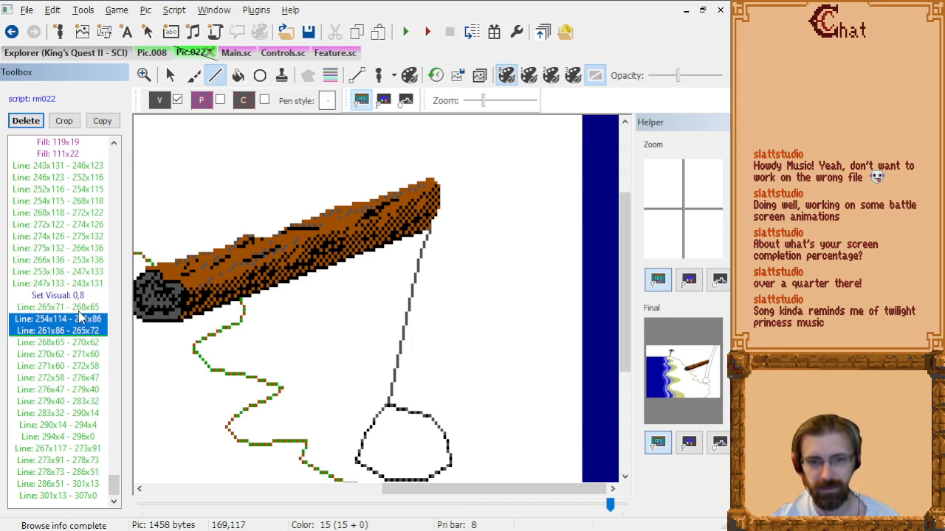
pyautogui.hotkey('shift', 'Up')
pyautogui.hotkey('shift', 'Down')
pyautogui.press('Up')
pyautogui.press('Up')
pyautogui.press('Up')
pyautogui.press('Down')
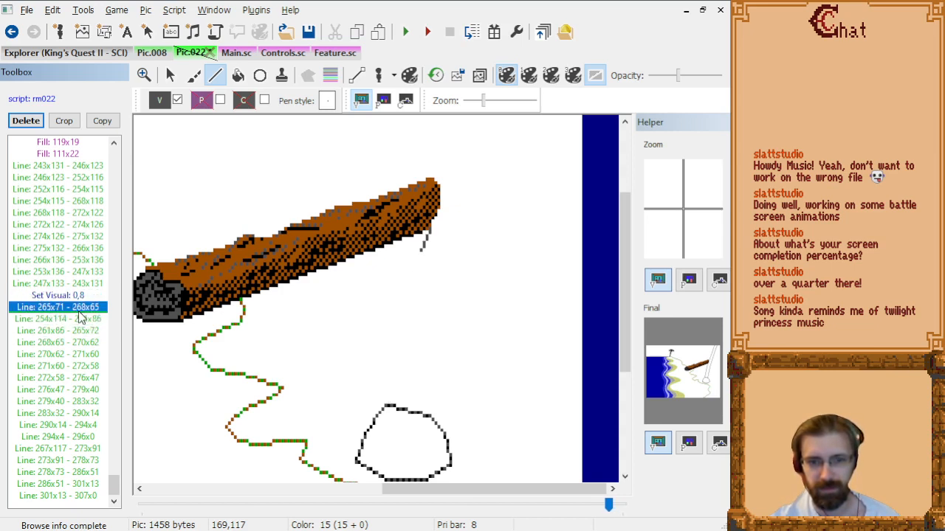
pyautogui.hotkey('shift', 'Down')
pyautogui.press('Delete')
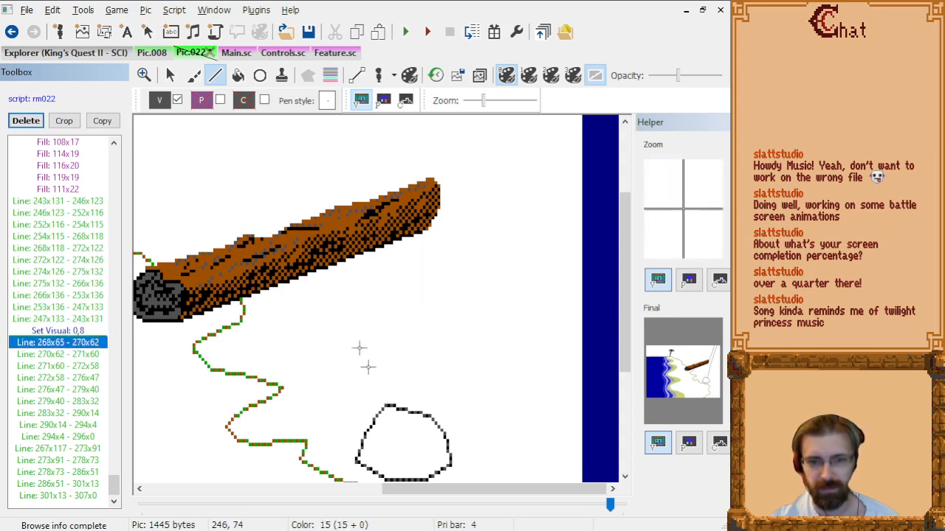
# Redraw the lower left trunk edge from 254,115 through 261,91 and 266,74 to 268,65, and return to the end of the command list.
pyautogui.press('Down')
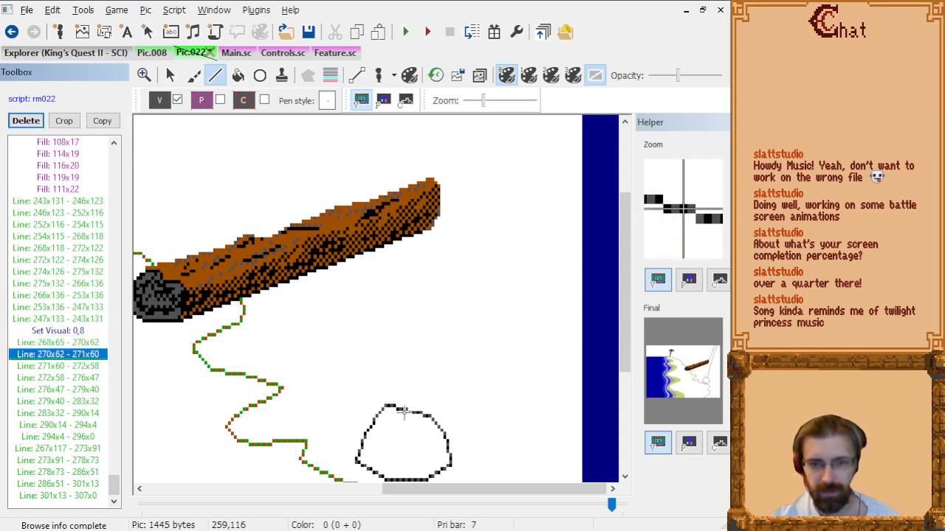
pyautogui.press('Up')
pyautogui.click(389, 405)
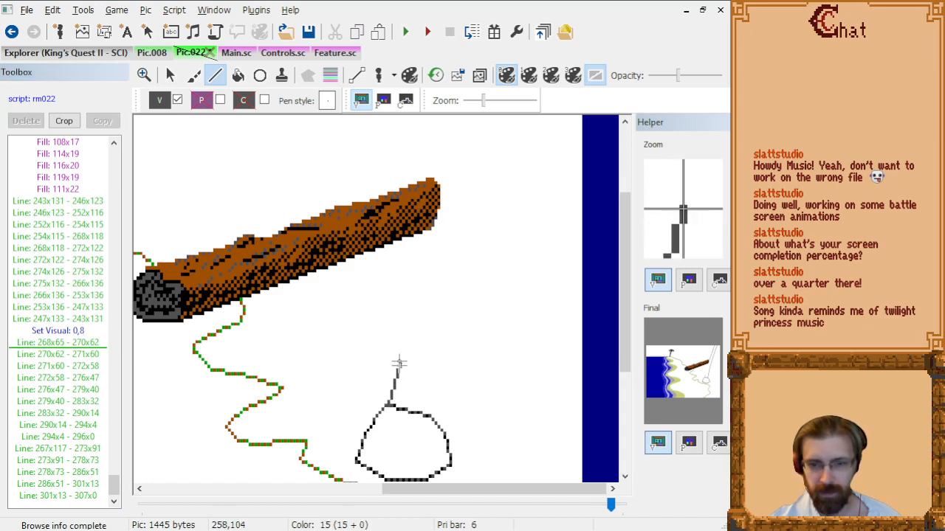
pyautogui.click(410, 322)
pyautogui.click(419, 265)
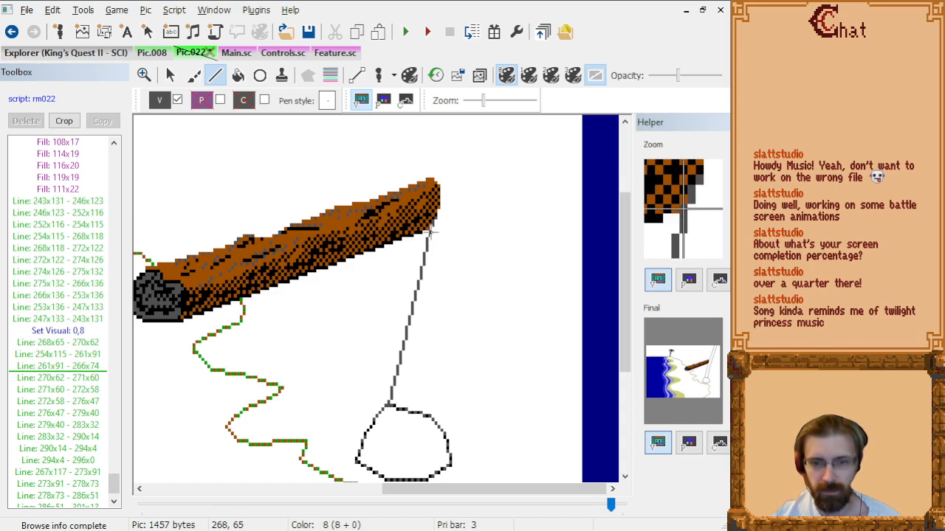
pyautogui.click(431, 232)
pyautogui.rightClick(431, 233)
pyautogui.click(61, 390)
pyautogui.press('End')
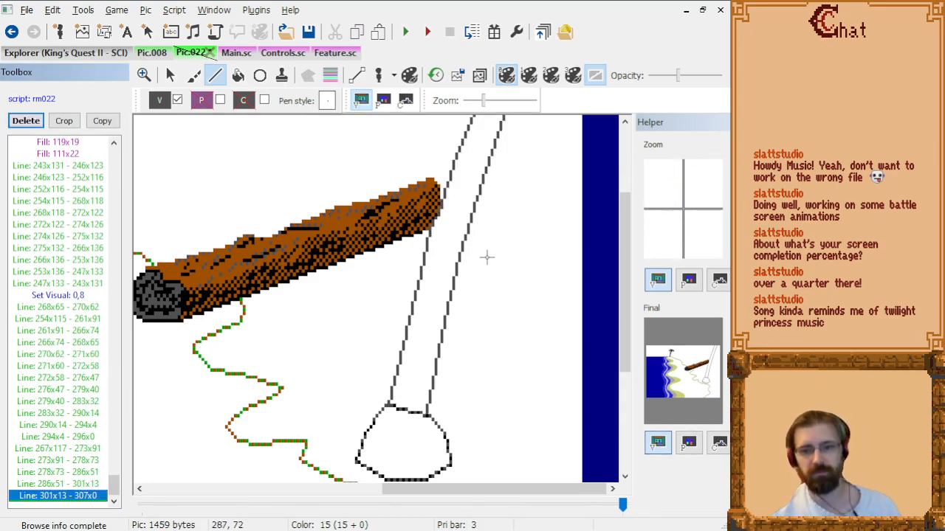
# Show the trace image again and check the finished palm trunk in Pic.008 before returning to Pic.022.
pyautogui.scroll(-2, 352, 289)
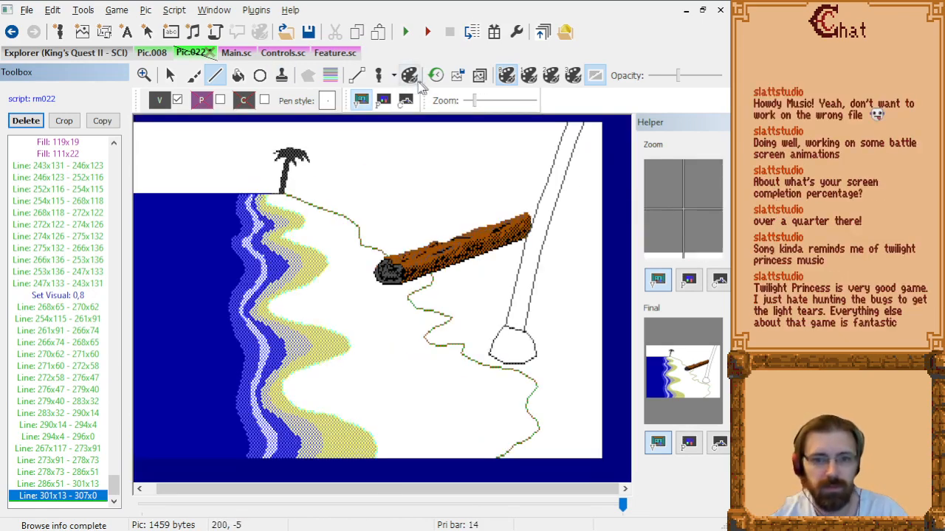
pyautogui.click(479, 75)
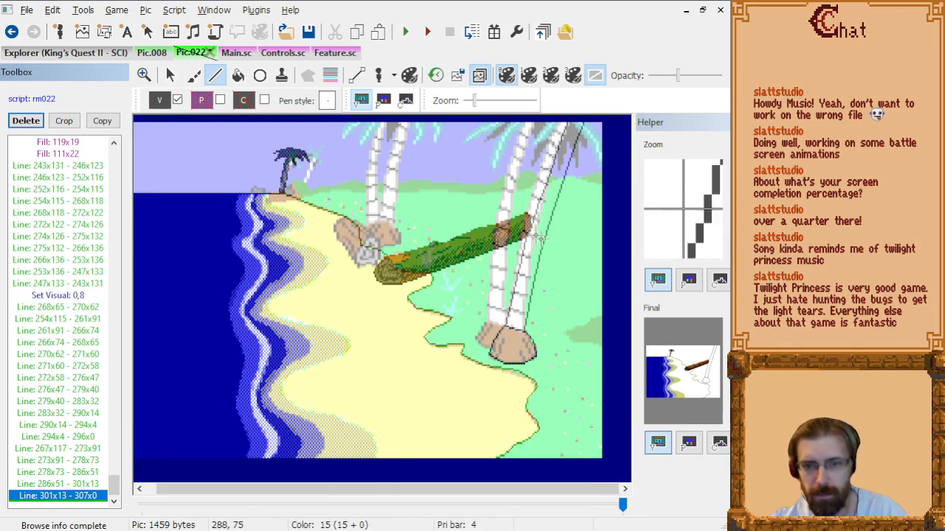
pyautogui.click(151, 52)
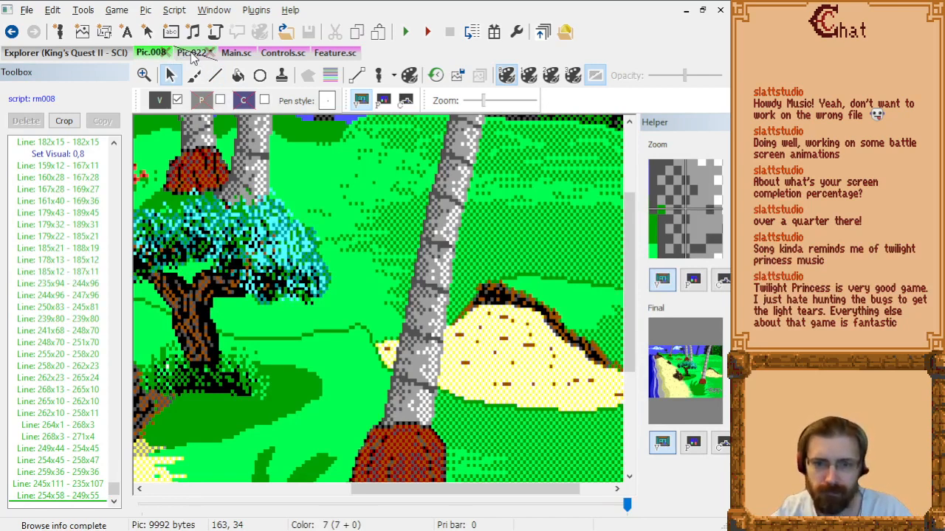
pyautogui.click(191, 53)
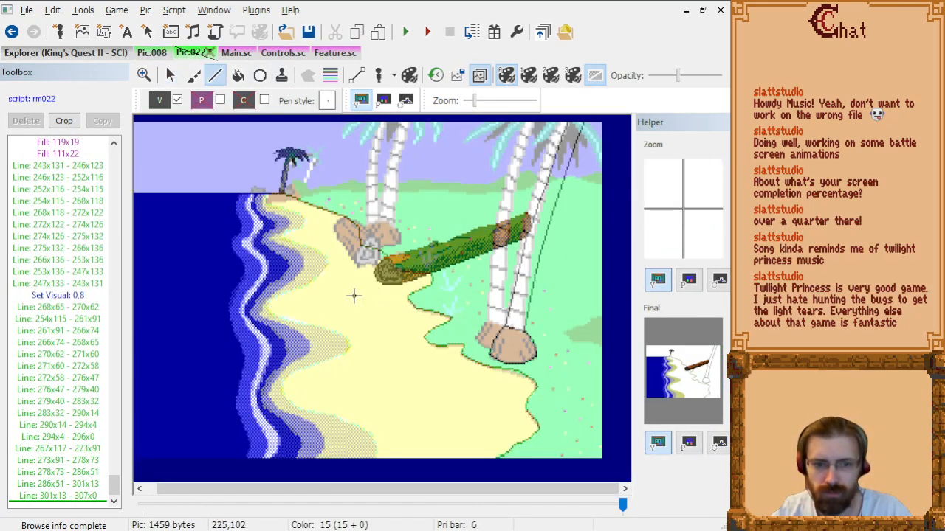
# Insert the light gray visual colour 0,7 before the right trunk edge's first line, and return to the end of the command list.
pyautogui.click(81, 331)
pyautogui.press('Down')
pyautogui.press('Down')
pyautogui.press('Down')
pyautogui.press('Down')
pyautogui.press('Down')
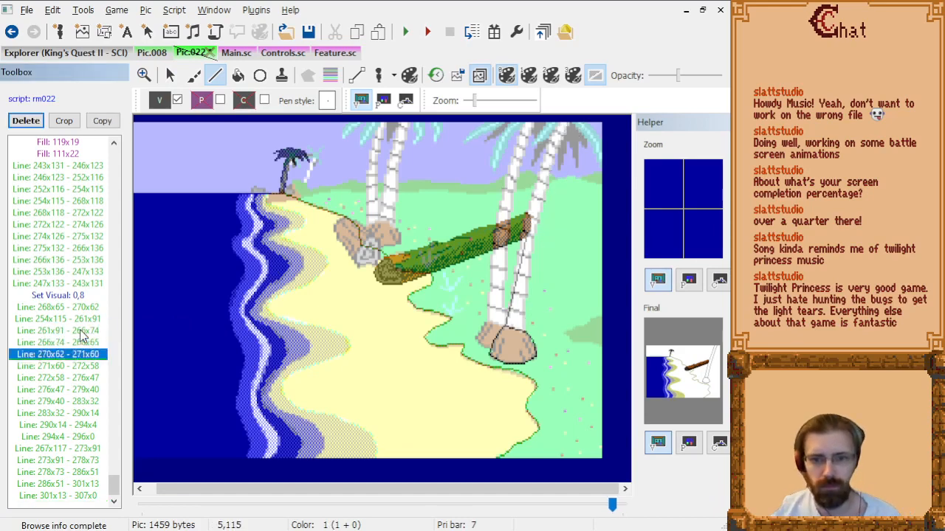
pyautogui.press('Down')
pyautogui.press('Down')
pyautogui.press('Down')
pyautogui.press('Down')
pyautogui.press('Down')
pyautogui.press('Up')
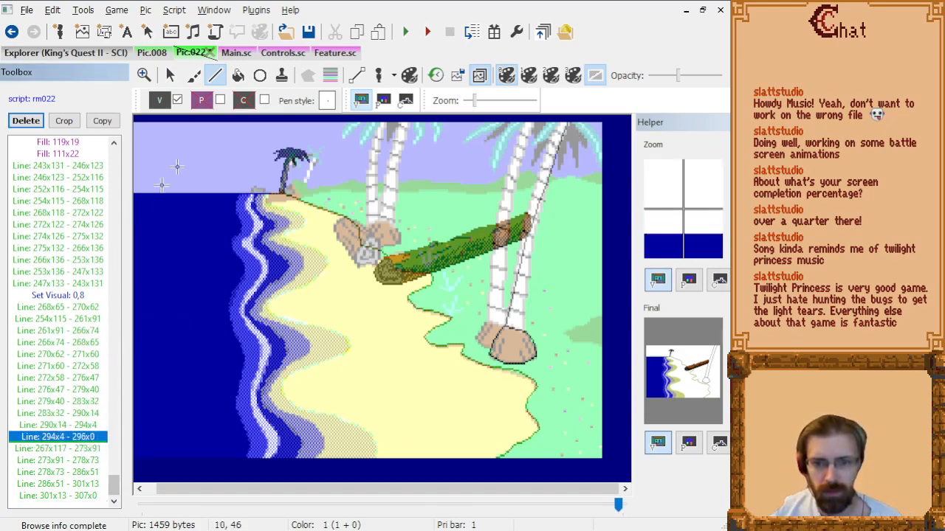
pyautogui.click(162, 98)
pyautogui.click(316, 144)
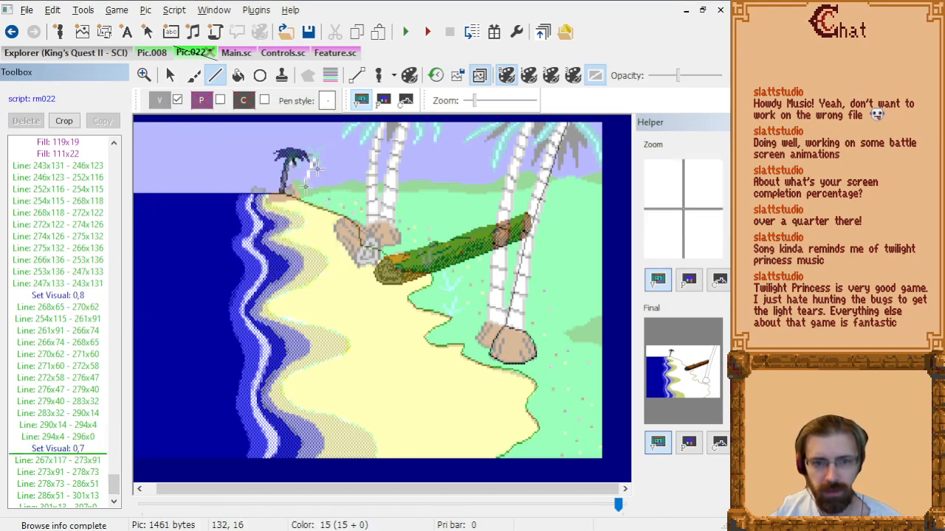
pyautogui.click(82, 473)
pyautogui.press('Down')
pyautogui.press('Down')
pyautogui.press('Down')
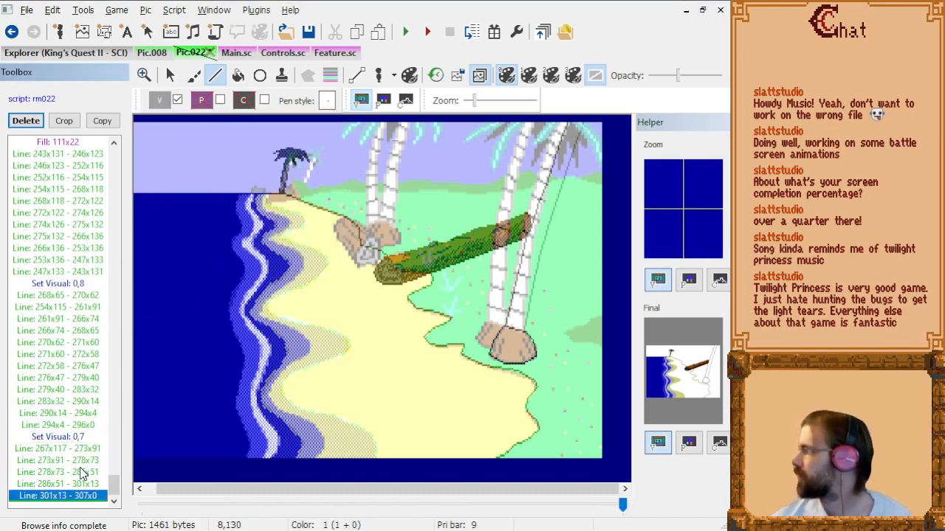
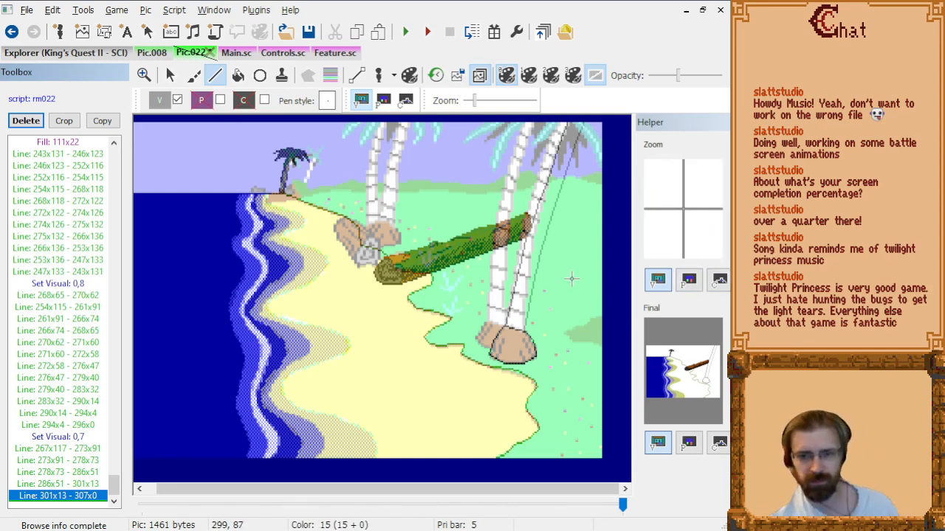
# Examine the traced palms up close and compare them with the root base of the finished palm in Pic.008.
pyautogui.scroll(1, 559, 264)
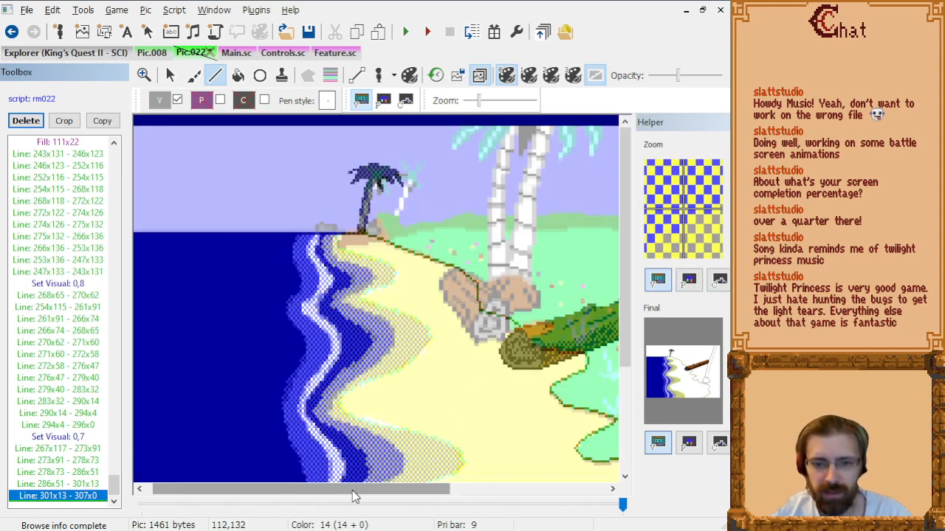
pyautogui.moveTo(353, 491); pyautogui.dragTo(584, 495)
pyautogui.scroll(-2, 516, 329)
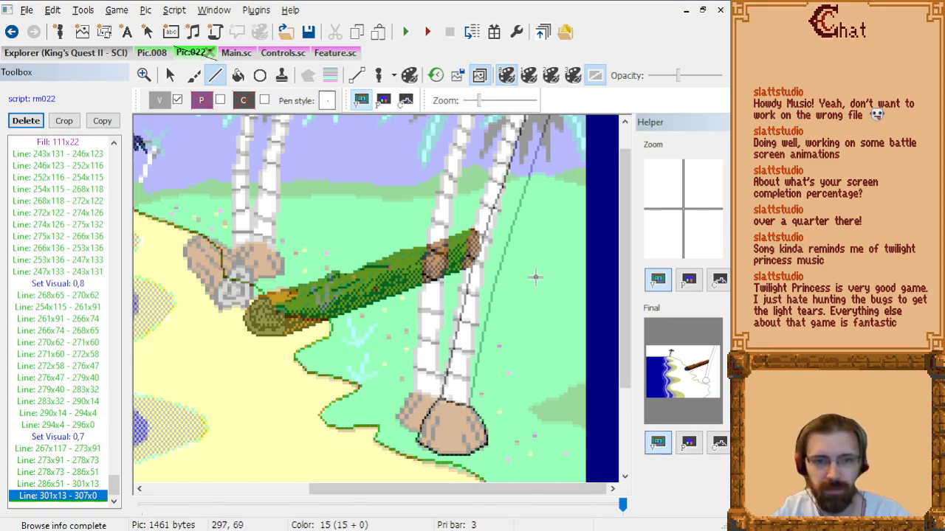
pyautogui.scroll(2, 553, 256)
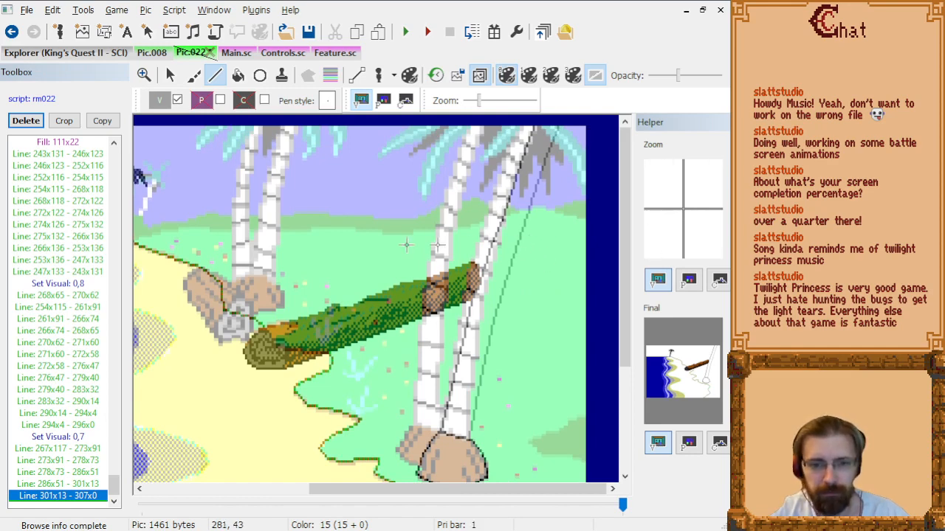
pyautogui.scroll(-2, 399, 243)
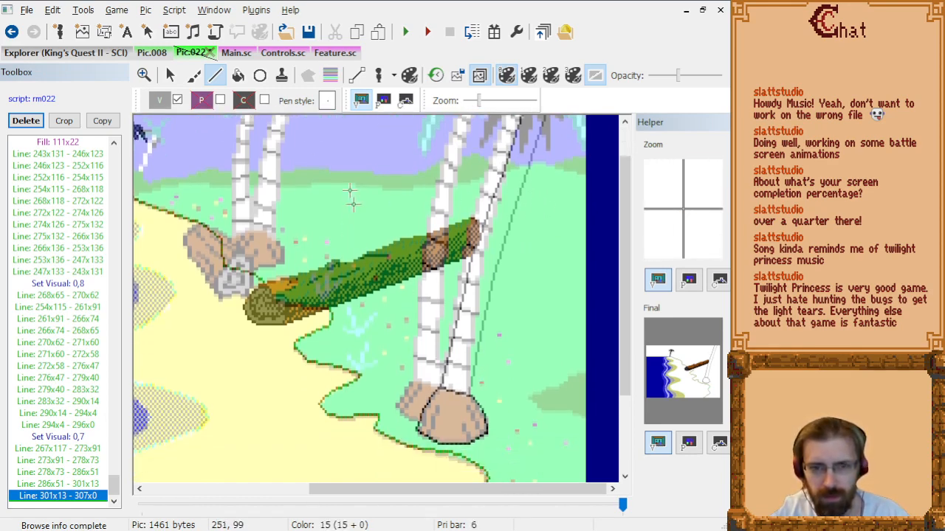
pyautogui.click(151, 53)
pyautogui.scroll(-2, 346, 207)
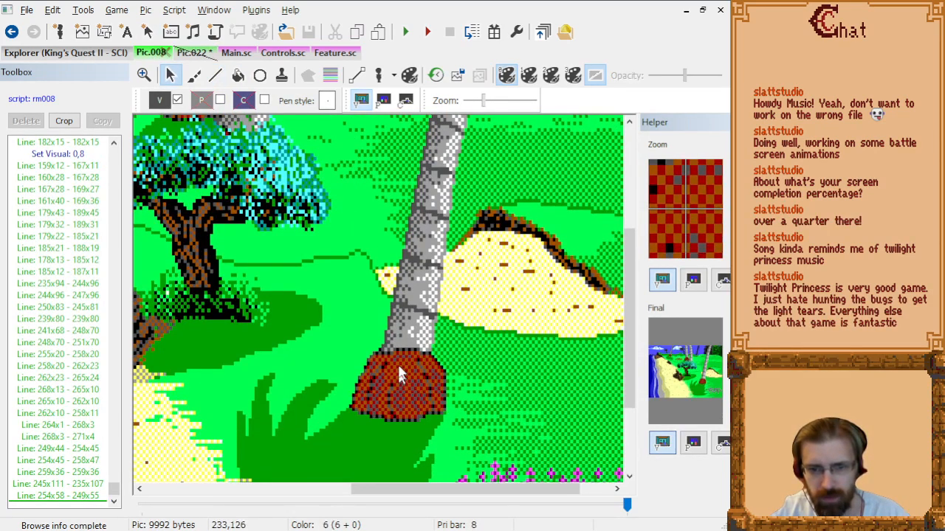
# Fill the rightmost palm's root base in Pic.022 at 256,125 with the red-brown dithered visual colour 0,28.
pyautogui.click(194, 53)
pyautogui.click(160, 102)
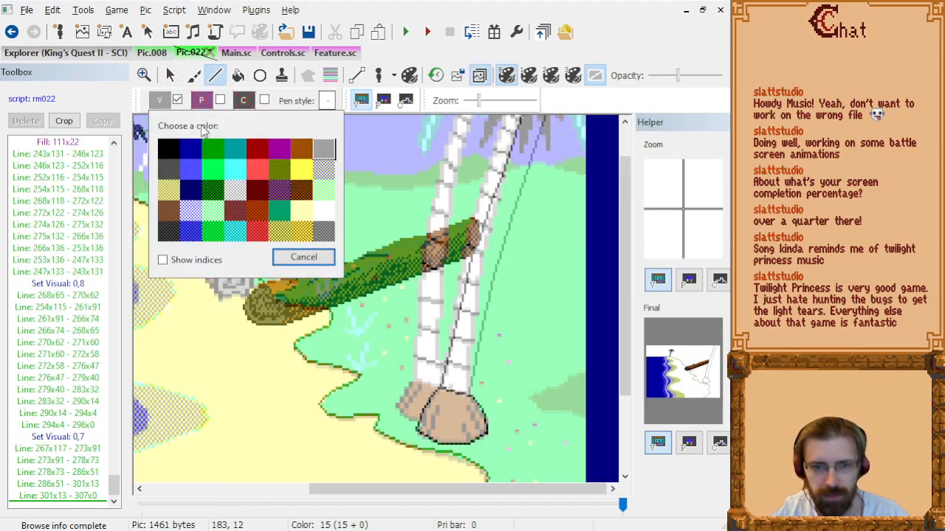
pyautogui.click(263, 214)
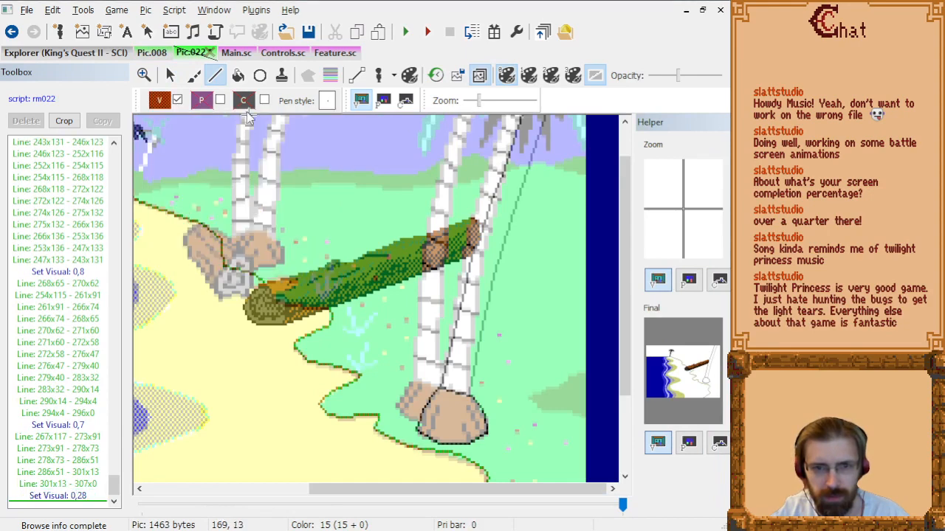
pyautogui.click(238, 74)
pyautogui.click(465, 420)
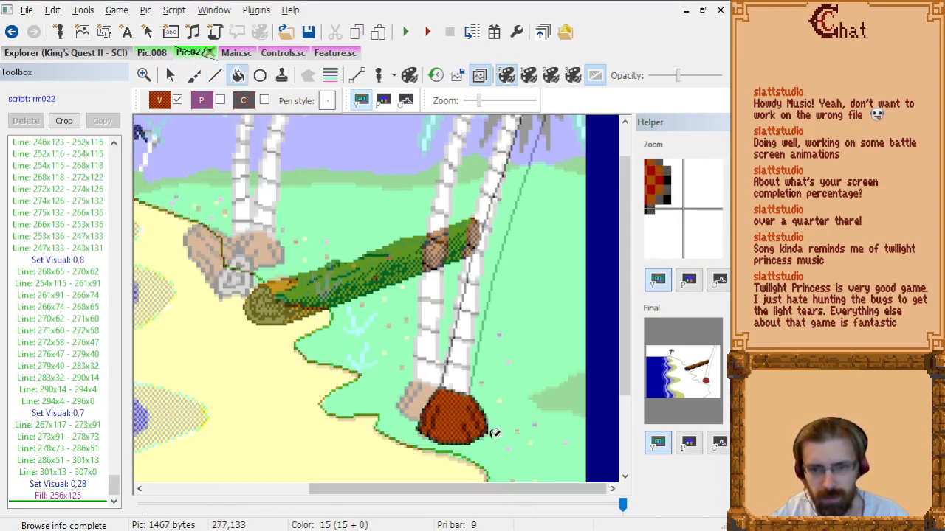
# Compare the rightmost palm's root base with the one in Pic.008, and set the line colour in Pic.022 to dark dithered visual colour 0,32.
pyautogui.scroll(2, 494, 434)
pyautogui.scroll(-2, 493, 434)
pyautogui.moveTo(362, 492); pyautogui.dragTo(542, 492)
pyautogui.scroll(-3, 492, 414)
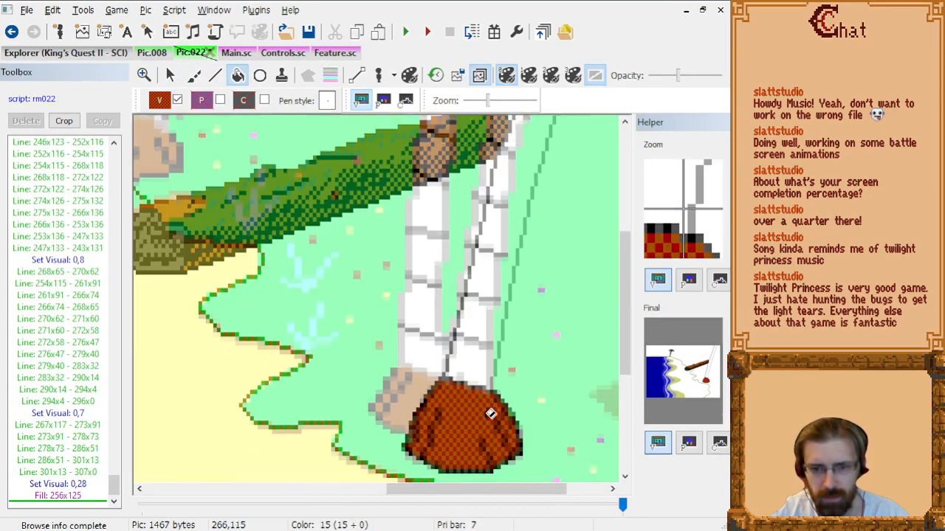
pyautogui.click(153, 57)
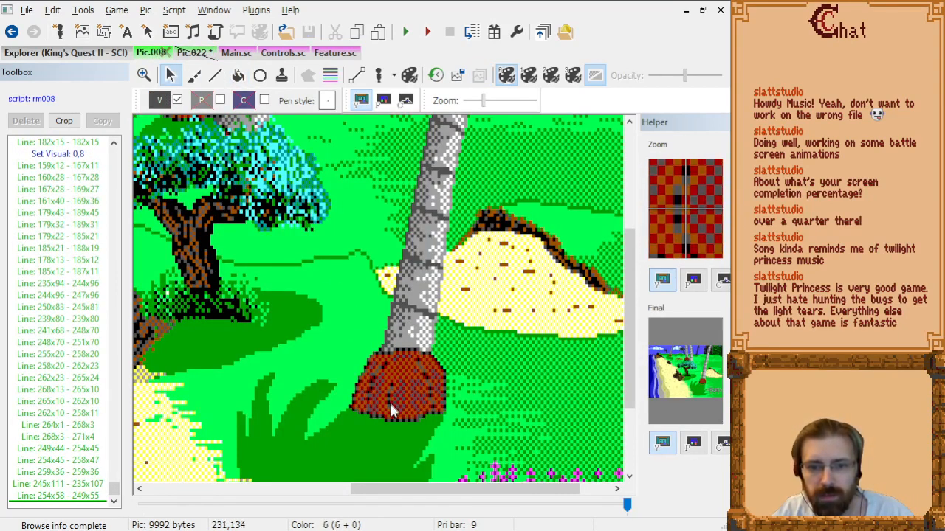
pyautogui.click(190, 52)
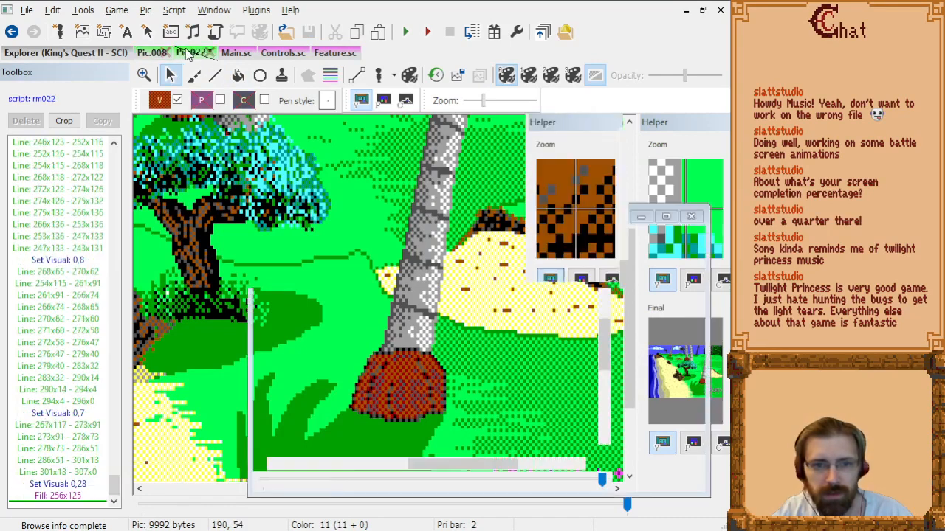
pyautogui.click(160, 100)
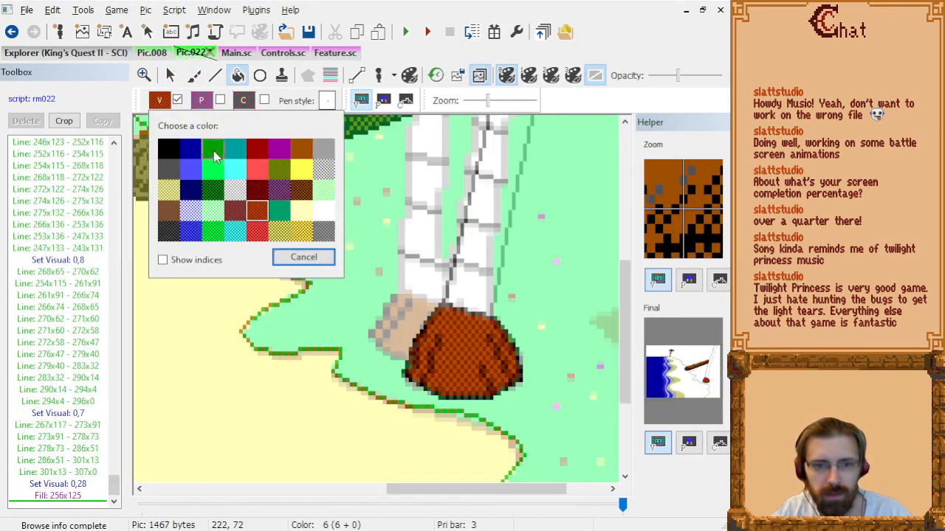
pyautogui.click(168, 232)
pyautogui.click(215, 75)
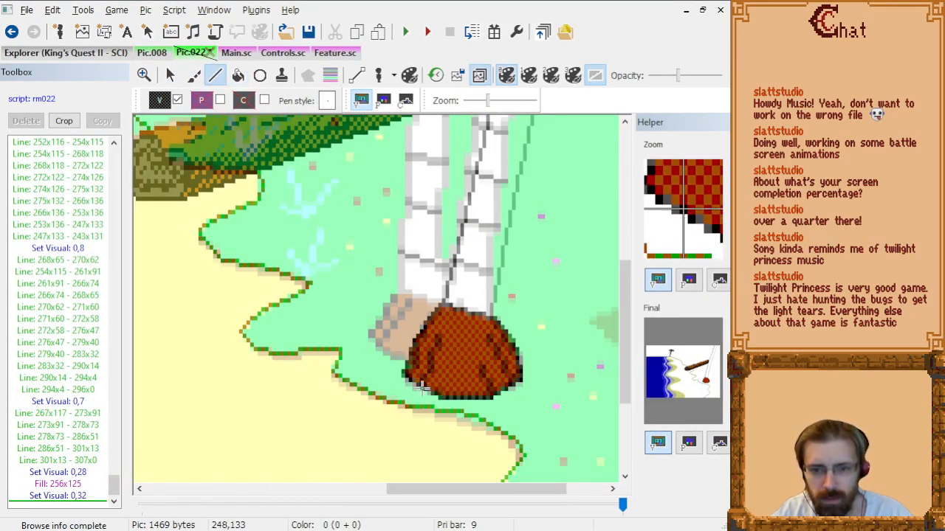
pyautogui.click(422, 387)
pyautogui.click(430, 373)
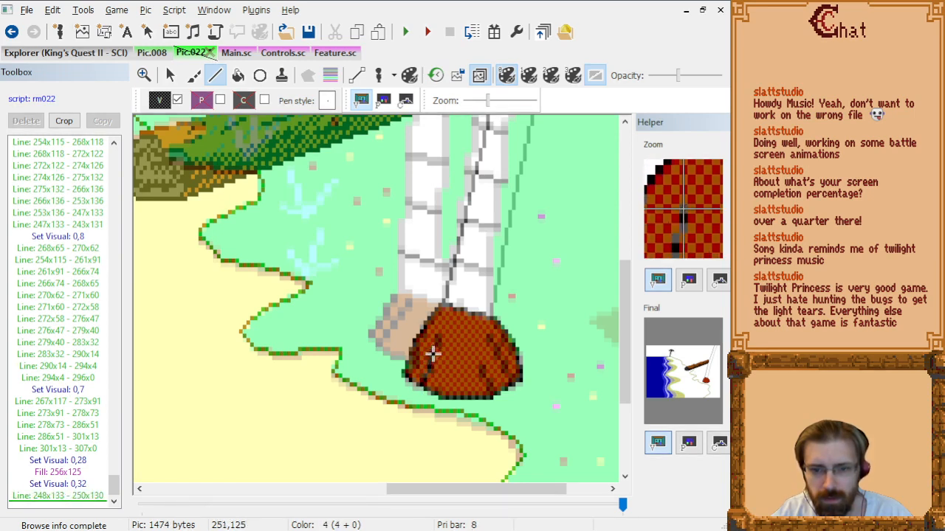
pyautogui.click(440, 344)
pyautogui.click(70, 493)
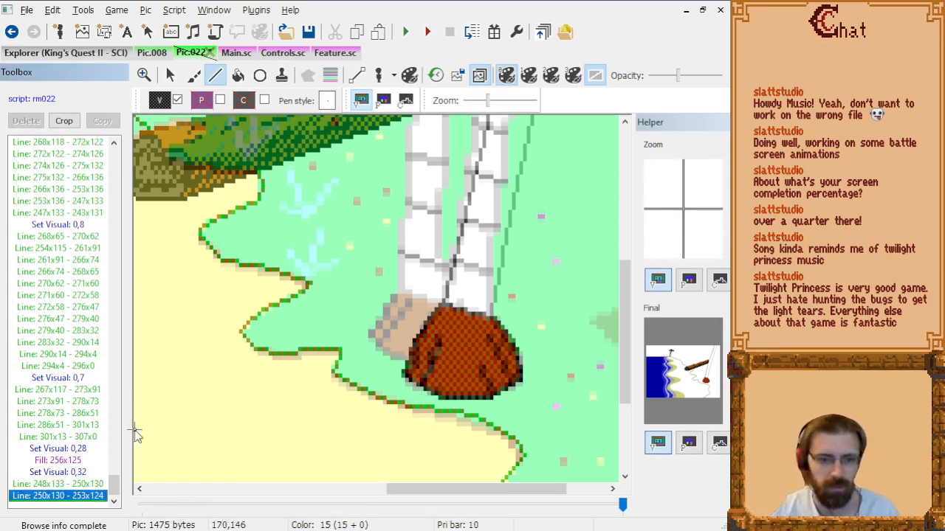
pyautogui.hotkey('shift', 'Up')
pyautogui.press('Delete')
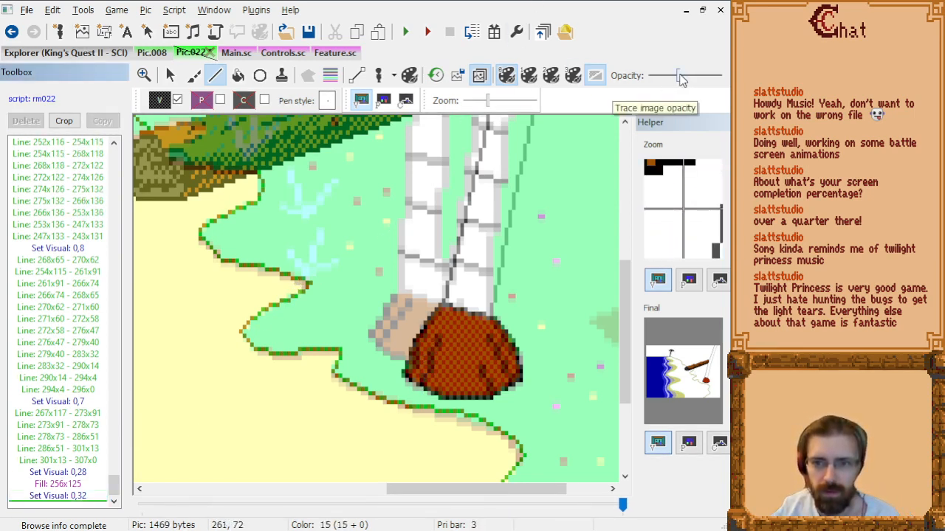
# Fade the trace image and draw the root base's left crease from 248,133 through 250,128 and 251,125 to 253,122.
pyautogui.moveTo(677, 76); pyautogui.dragTo(662, 79)
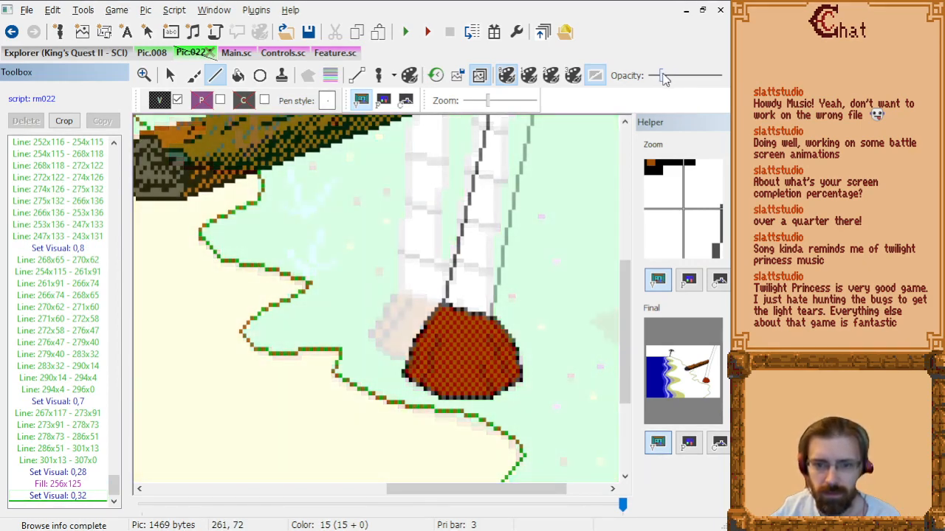
pyautogui.click(423, 386)
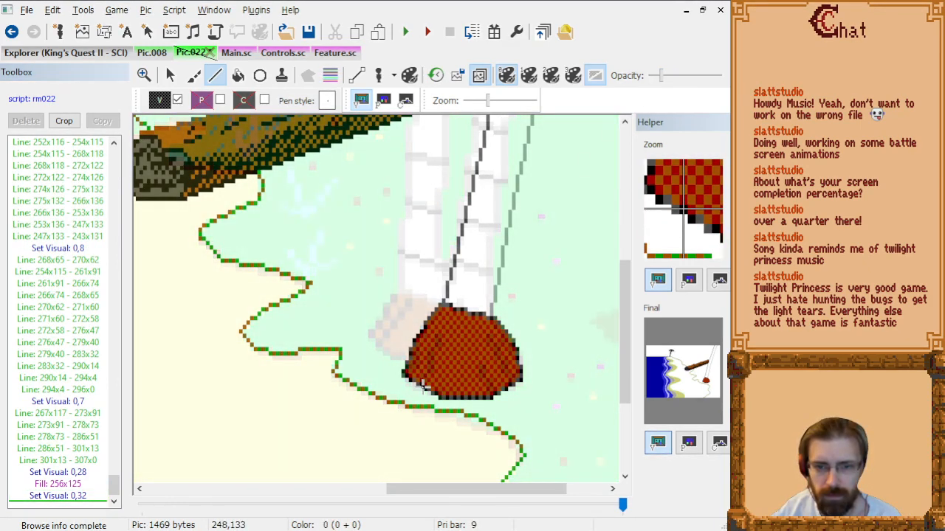
pyautogui.click(429, 367)
pyautogui.click(433, 353)
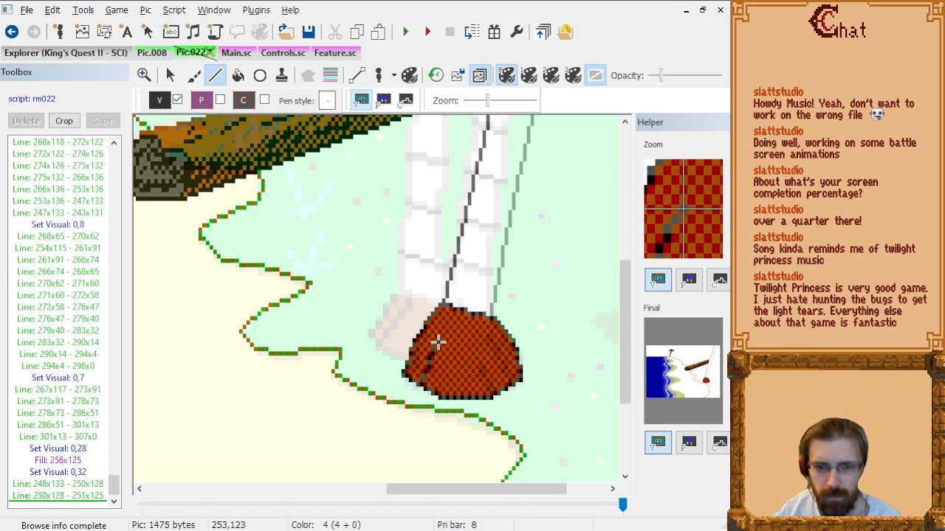
pyautogui.click(439, 339)
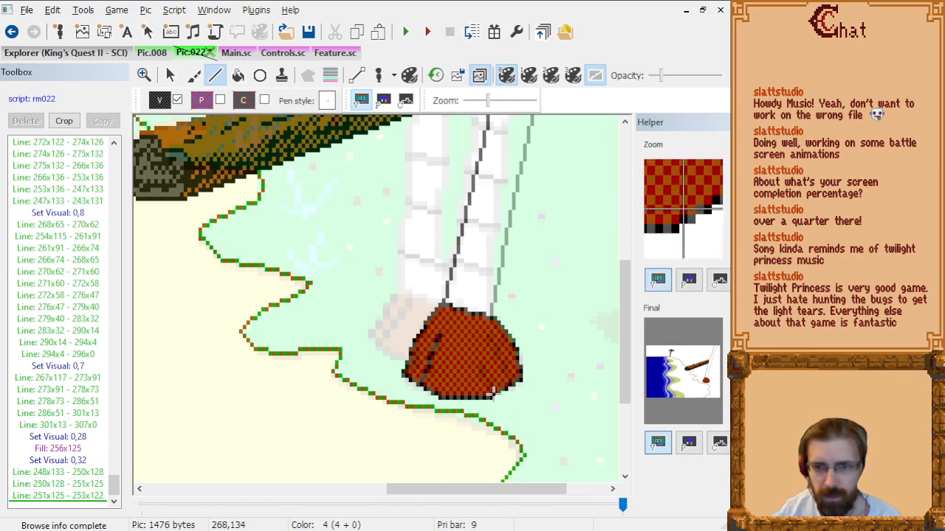
# Draw a short dark crease low on the root base's right side from 268,134 through 267,131 and 265,130 to 265,129.
pyautogui.click(493, 387)
pyautogui.click(491, 377)
pyautogui.click(485, 374)
pyautogui.click(485, 370)
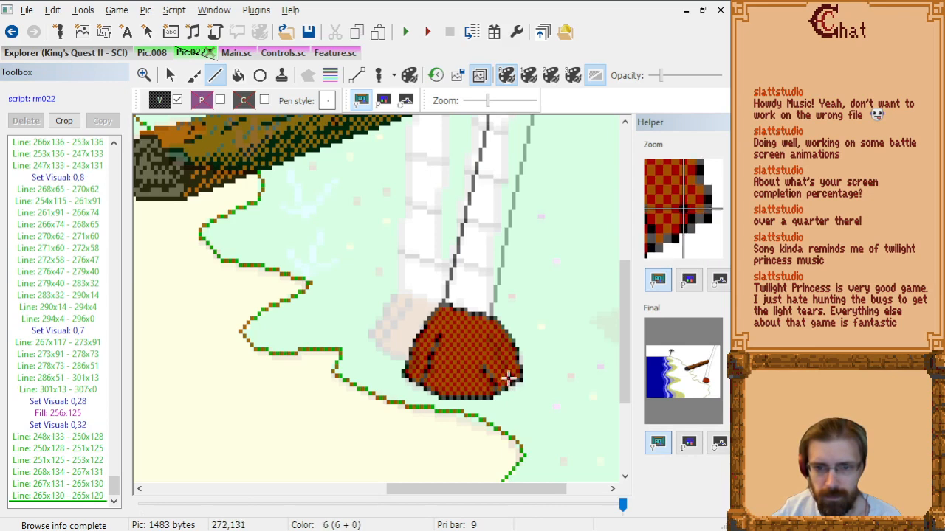
# Draw the long dark crease along the root base's right side from 273,132 through 271,128 and 269,124 up to 266,121.
pyautogui.click(510, 374)
pyautogui.click(506, 364)
pyautogui.click(499, 355)
pyautogui.click(500, 346)
pyautogui.click(493, 341)
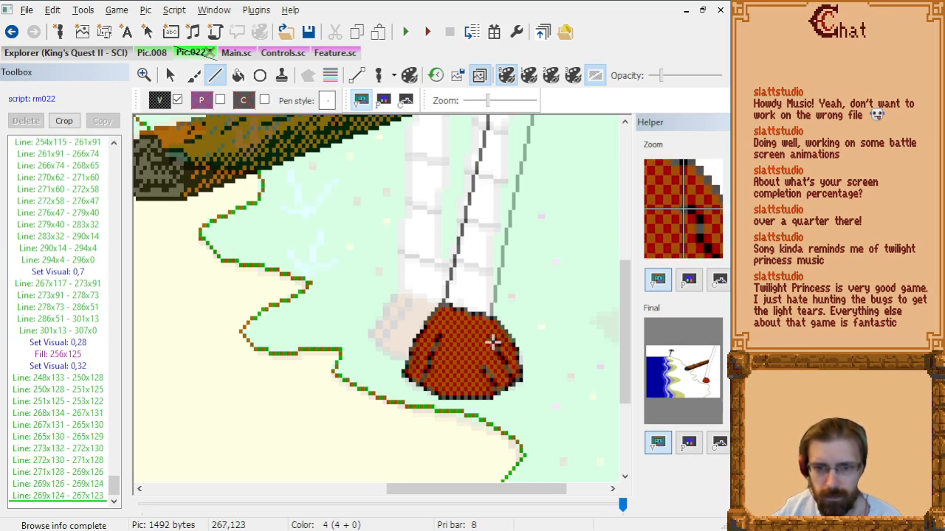
pyautogui.click(486, 333)
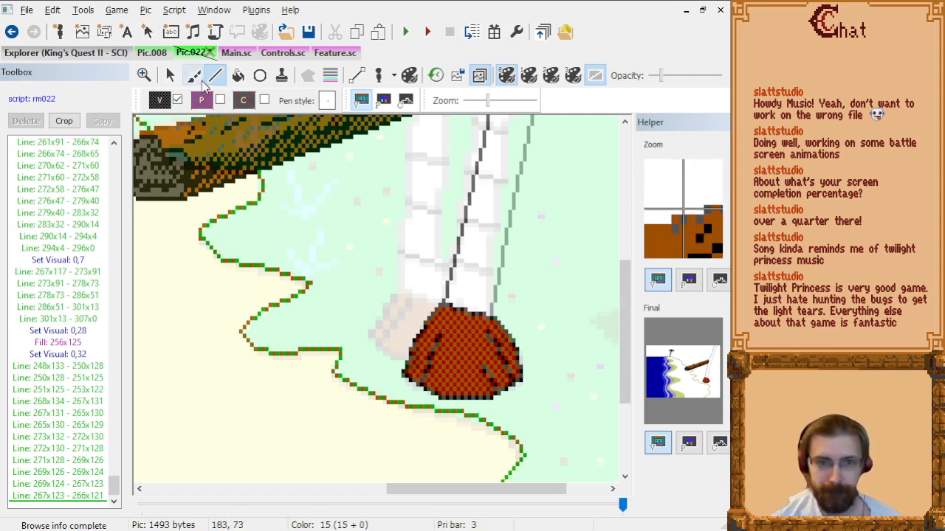
# Check the root texture in Pic.008 and set Pic.022's visual colour to the dithered red-gray 0,27.
pyautogui.click(159, 55)
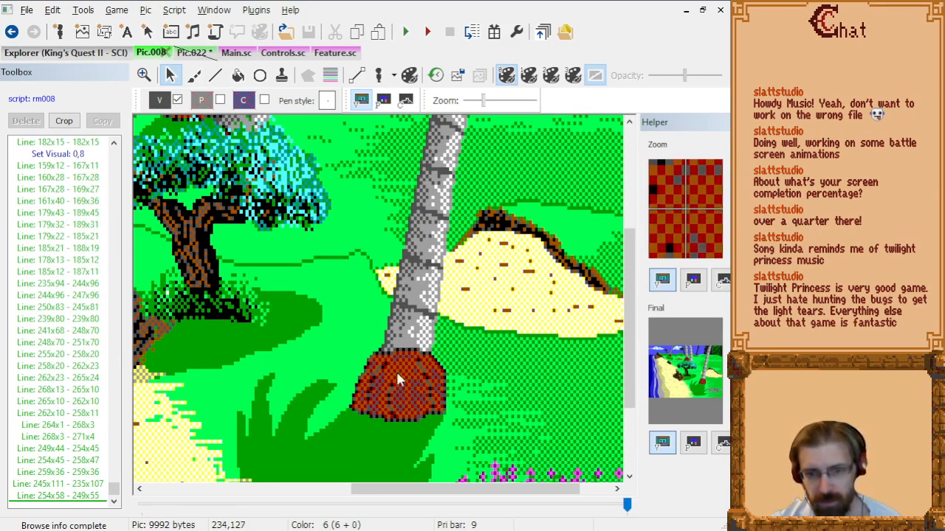
pyautogui.click(190, 53)
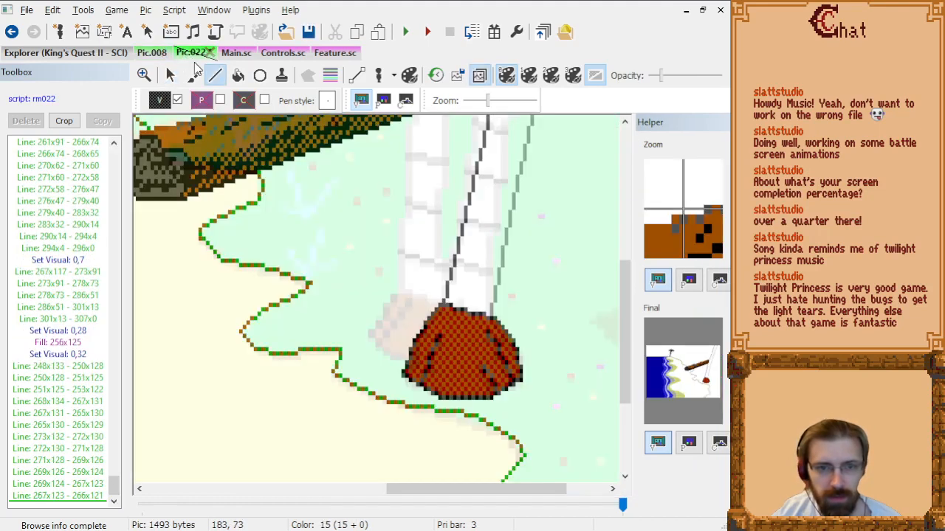
pyautogui.click(159, 102)
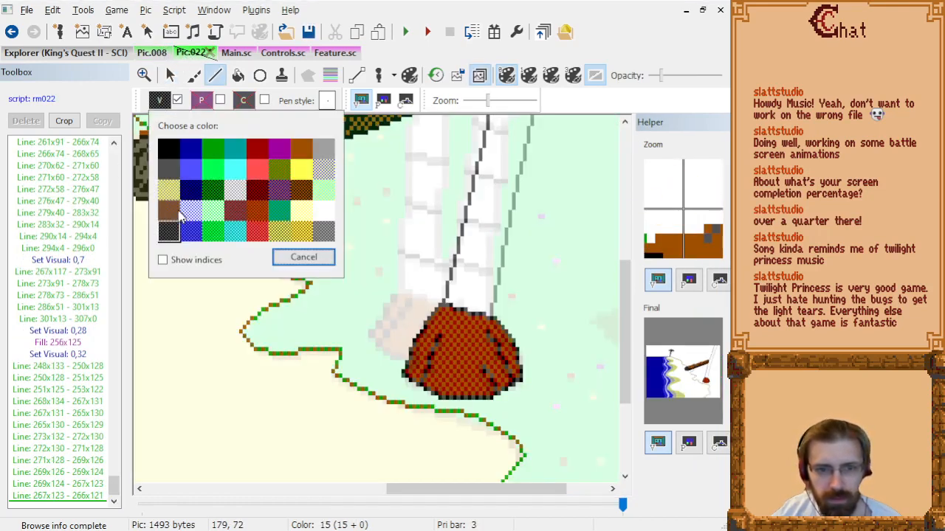
pyautogui.click(234, 212)
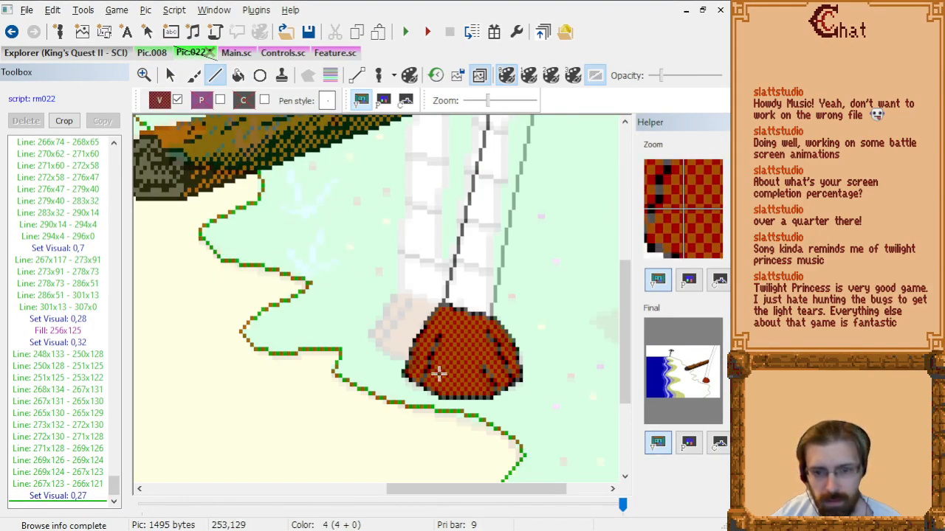
pyautogui.click(158, 51)
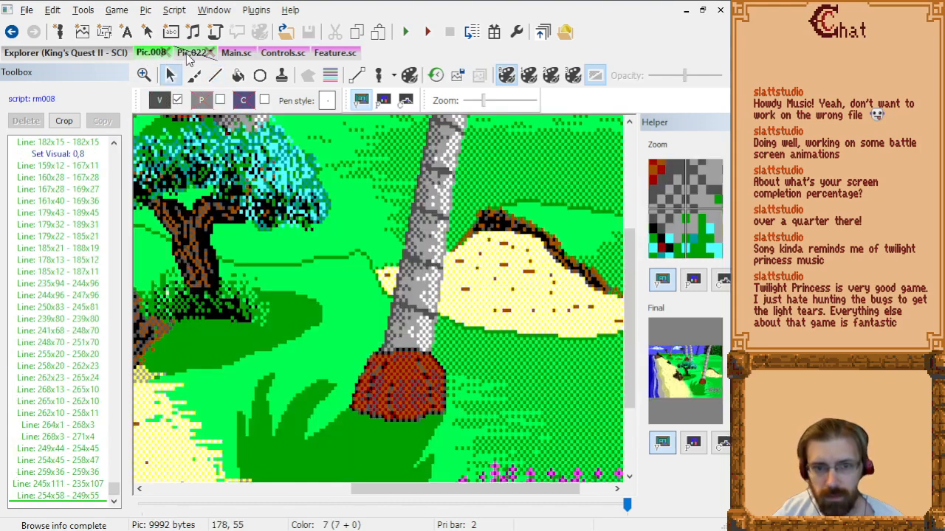
pyautogui.click(190, 53)
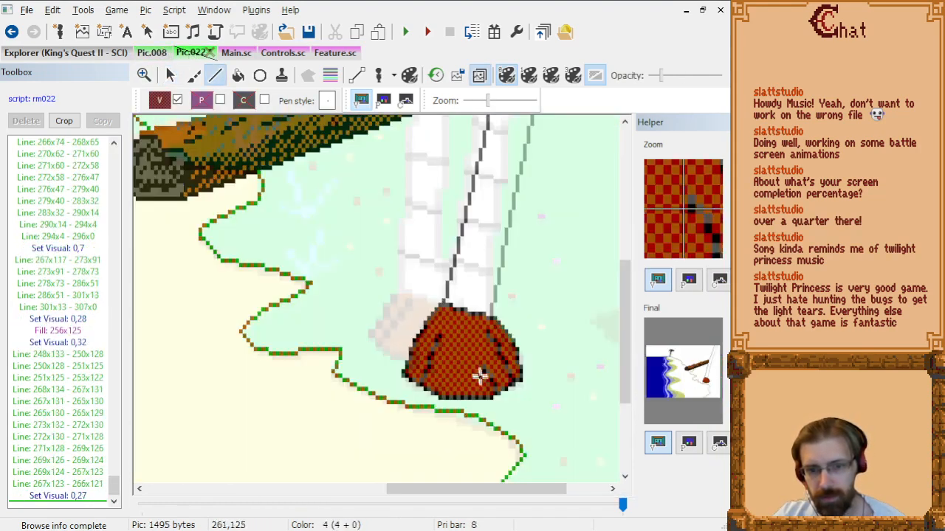
# Draw zigzag root texture lines beside the left crease from 253,123 down to 250,133, up to 256,123, down to 253,133 and back to 252,125.
pyautogui.click(443, 345)
pyautogui.click(437, 362)
pyautogui.click(431, 379)
pyautogui.click(431, 384)
pyautogui.click(438, 369)
pyautogui.click(446, 354)
pyautogui.click(444, 364)
pyautogui.click(441, 378)
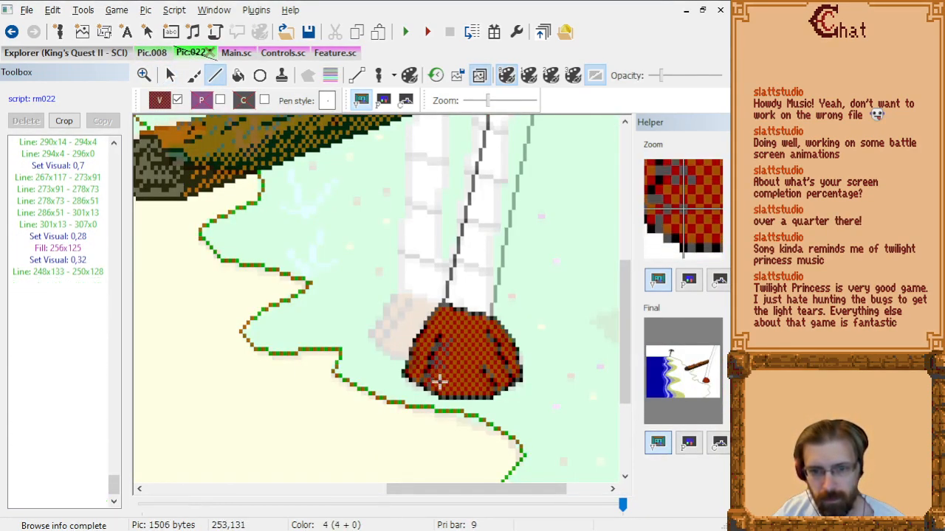
pyautogui.click(441, 385)
pyautogui.click(441, 390)
pyautogui.click(441, 373)
pyautogui.click(445, 359)
pyautogui.click(438, 355)
# Draw zigzag texture lines in the middle of the root base from 262,134 through 258,125, 259,134 and 261,125 to 261,130.
pyautogui.click(464, 363)
pyautogui.click(456, 350)
pyautogui.click(456, 377)
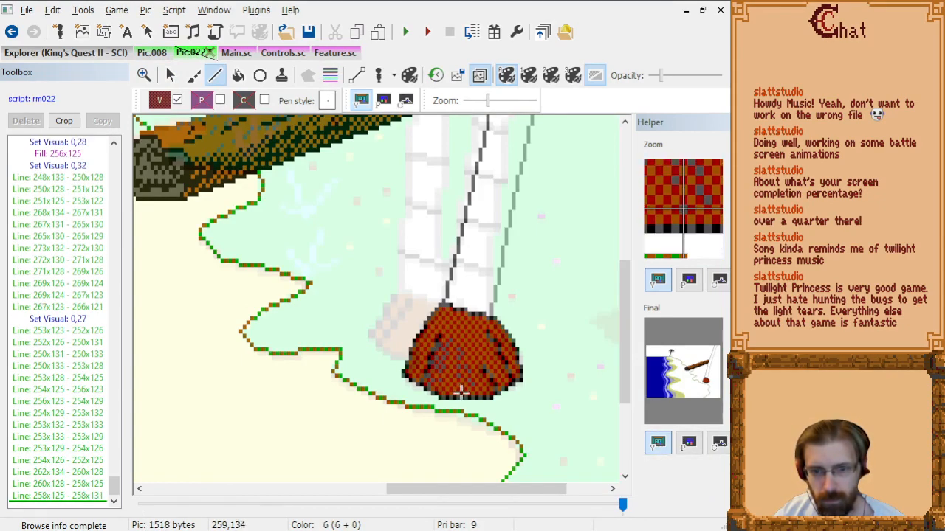
pyautogui.click(460, 390)
pyautogui.click(459, 359)
pyautogui.click(467, 350)
pyautogui.click(468, 373)
# Draw texture lines on the root base's right side from 270,130 up to 261,120, back down to 269,131 and to 267,129.
pyautogui.click(490, 355)
pyautogui.click(472, 336)
pyautogui.click(464, 327)
pyautogui.click(476, 341)
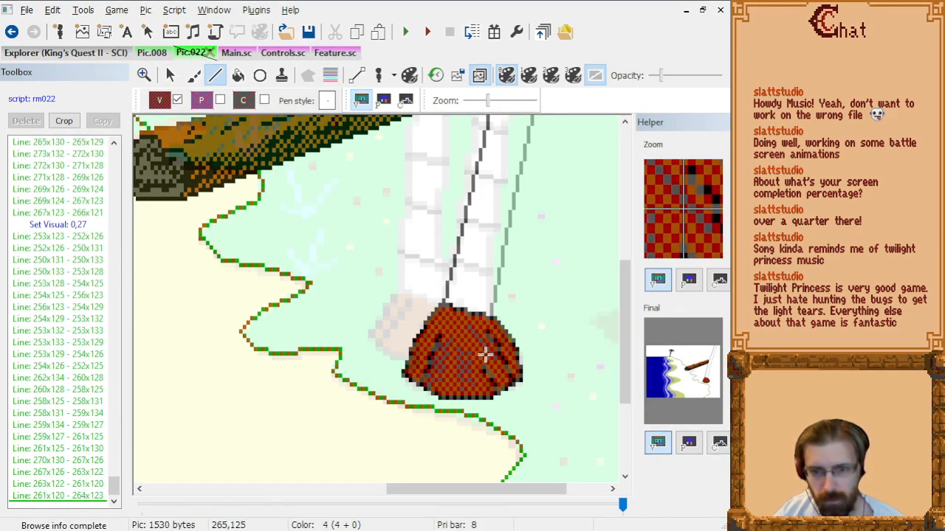
pyautogui.click(484, 359)
pyautogui.click(492, 373)
pyautogui.click(495, 378)
pyautogui.click(488, 369)
# Continue the texture across the root base's upper part from 267,129 through 262,124, 264,120 and 257,122 to 254,120.
pyautogui.click(469, 346)
pyautogui.click(464, 347)
pyautogui.click(449, 337)
pyautogui.click(449, 328)
pyautogui.click(461, 328)
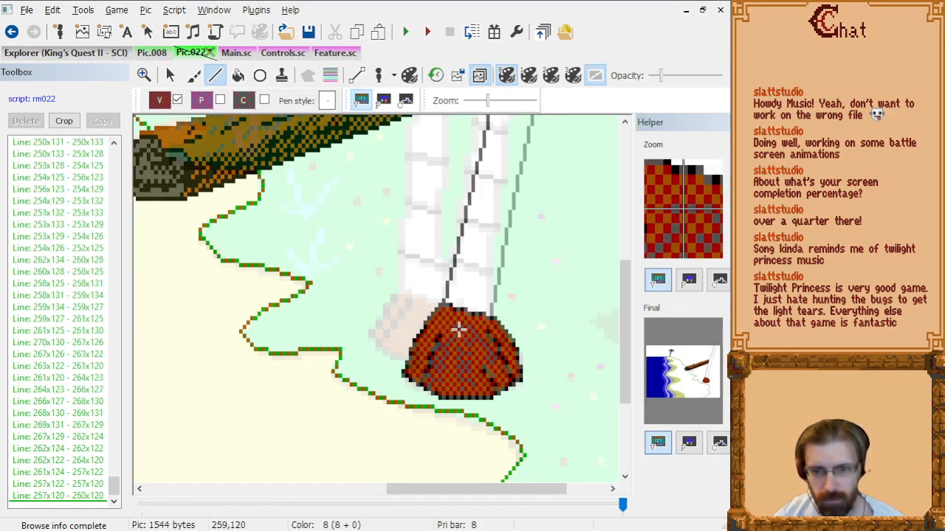
pyautogui.click(437, 327)
# Check the root base in Pic.008 and draw texture lines along its left edge in Pic.022 from 252,117 to 248,128.
pyautogui.click(152, 54)
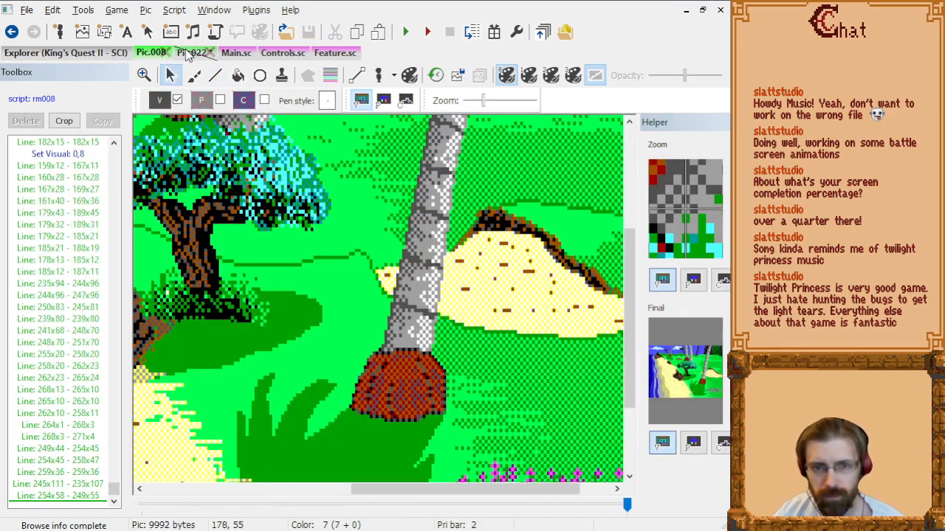
pyautogui.click(190, 52)
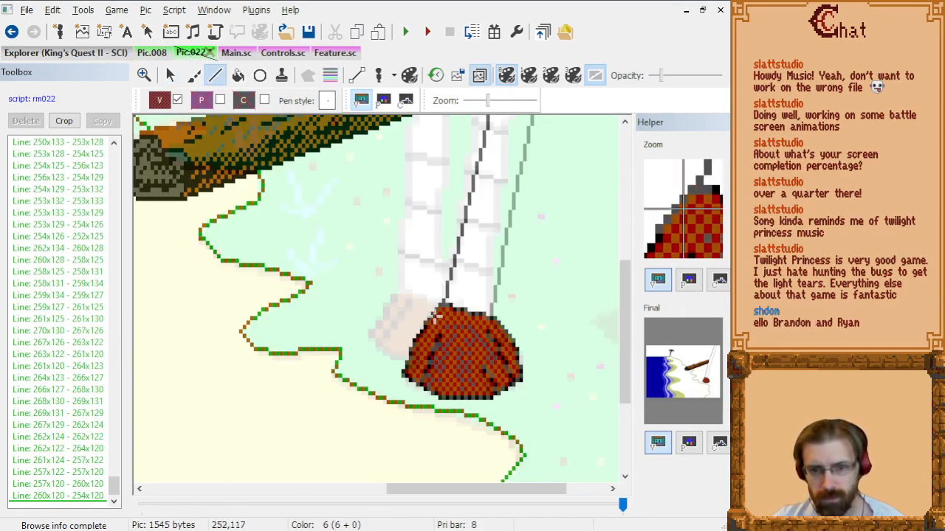
pyautogui.click(431, 332)
pyautogui.click(422, 363)
pyautogui.click(422, 363)
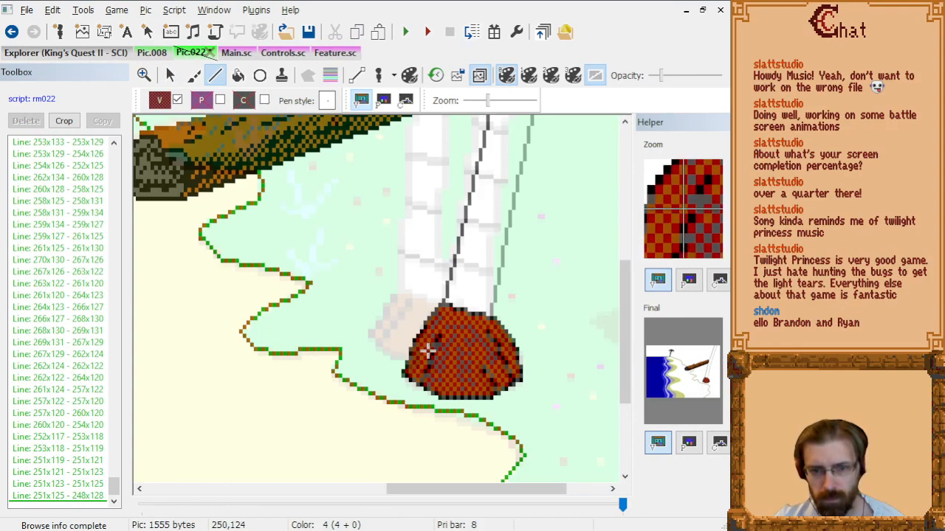
# Delete the four connected texture lines running from 252,117 to 251,123.
pyautogui.click(75, 498)
pyautogui.press('Up')
pyautogui.press('Up')
pyautogui.hotkey('shift', 'Up')
pyautogui.hotkey('shift', 'Up')
pyautogui.hotkey('shift', 'Up')
pyautogui.press('Delete')
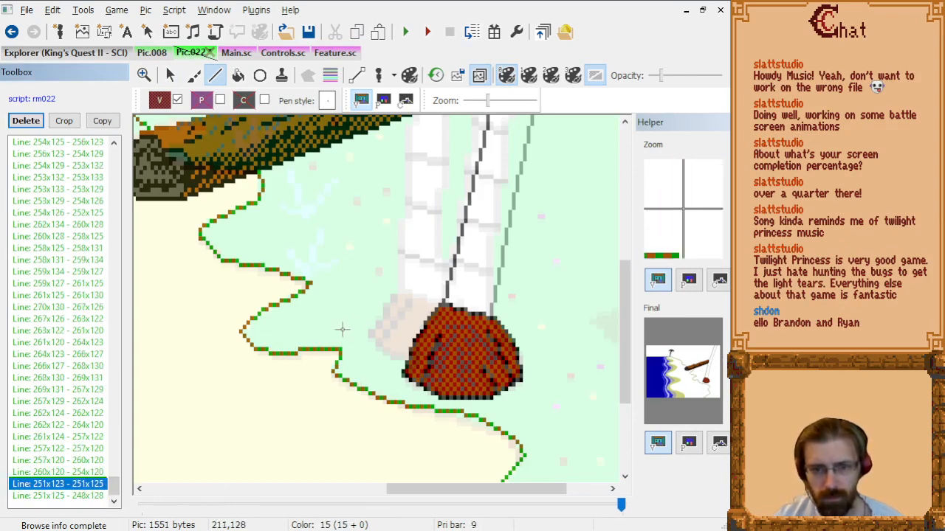
# Draw texture lines along the root base's left edge from 254,117 through 250,121 down to 248,128 and back up to 253,118.
pyautogui.click(443, 321)
pyautogui.click(436, 328)
pyautogui.click(428, 336)
pyautogui.click(421, 347)
pyautogui.click(421, 358)
pyautogui.click(421, 361)
pyautogui.click(428, 340)
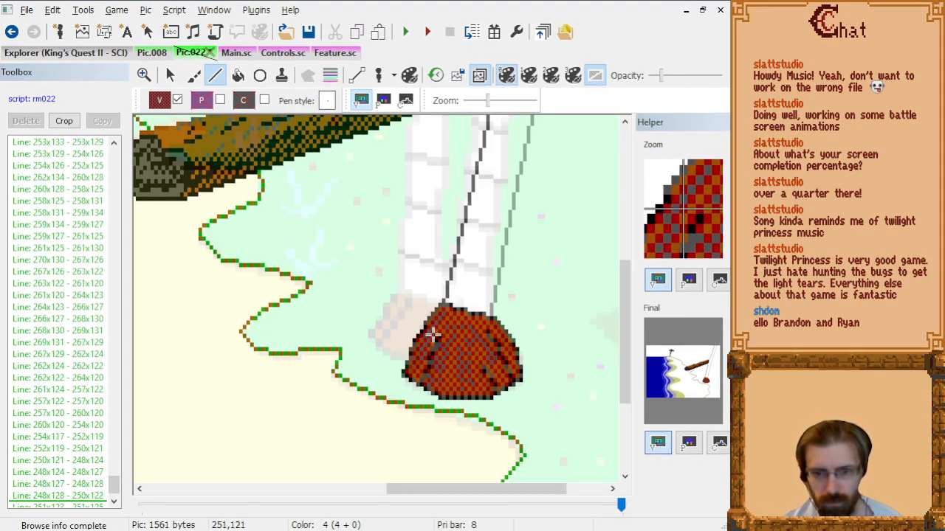
pyautogui.click(437, 335)
pyautogui.click(441, 323)
# Add texture lines at the root base's top from 256,116 to 260,118 and from 259,118 to 255,118, and compare the result with Pic.008.
pyautogui.click(452, 314)
pyautogui.click(459, 322)
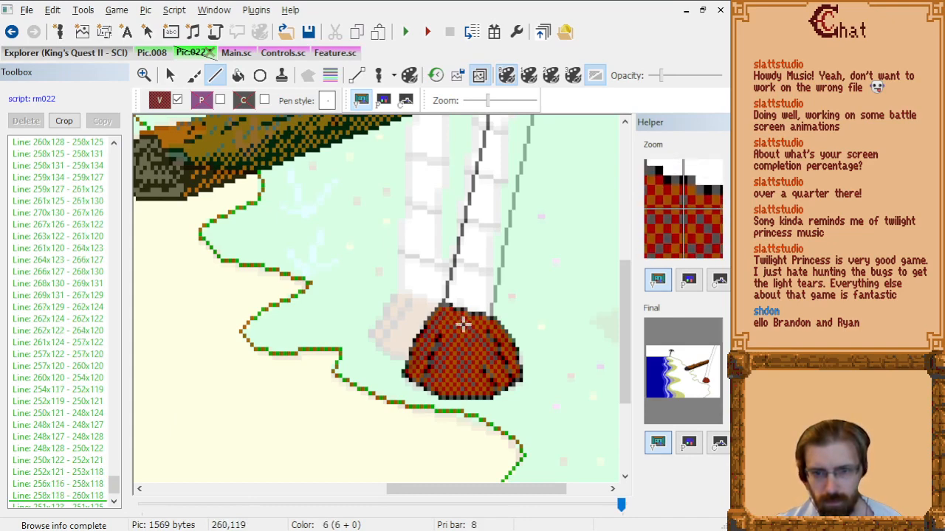
pyautogui.click(460, 321)
pyautogui.click(447, 322)
pyautogui.click(158, 58)
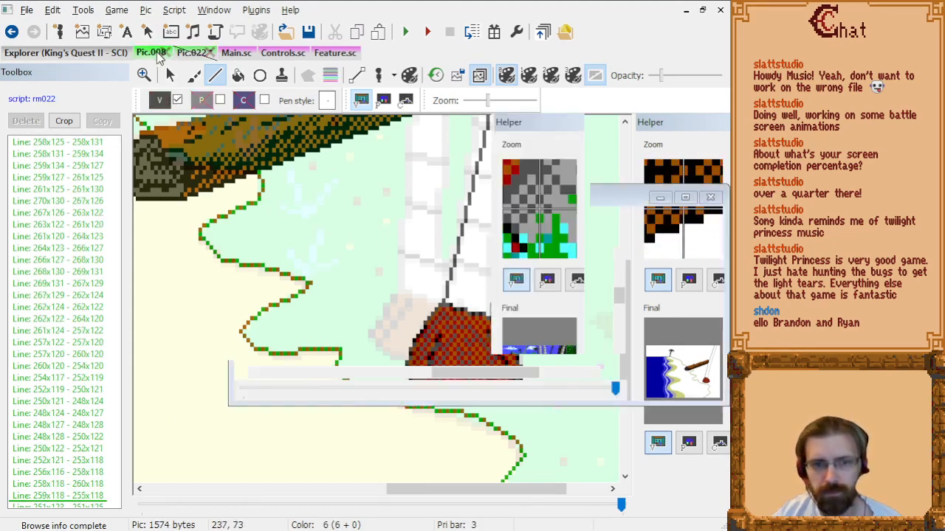
pyautogui.click(193, 53)
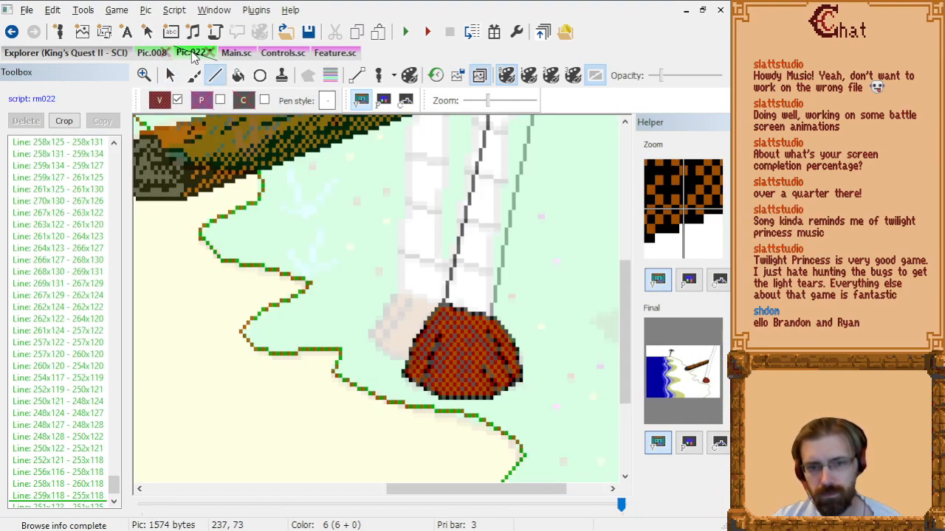
pyautogui.click(159, 54)
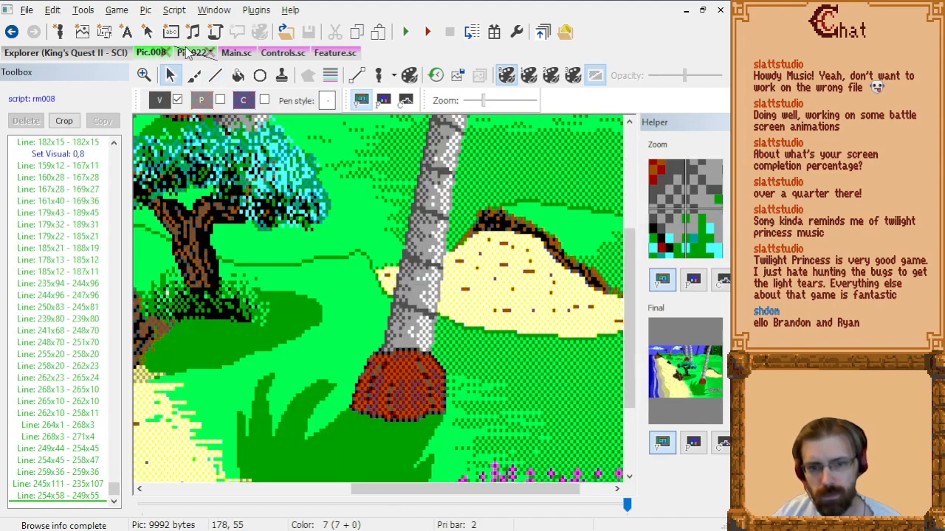
pyautogui.click(189, 52)
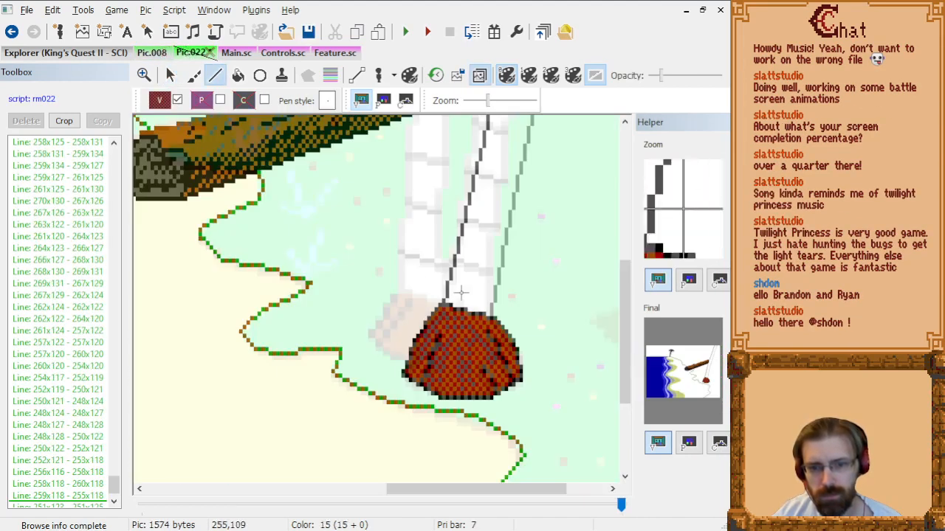
# Check the trunk in Pic.008, then in Pic.022 draw four dark grey (0,8) trunk rings from 258,104–269,107 up to 267,74–277,77.
pyautogui.scroll(2, 509, 253)
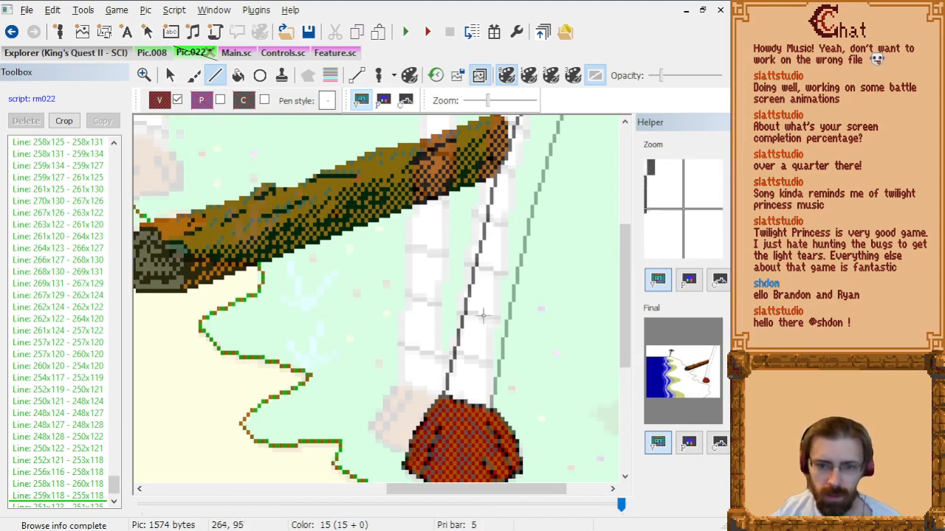
pyautogui.click(155, 53)
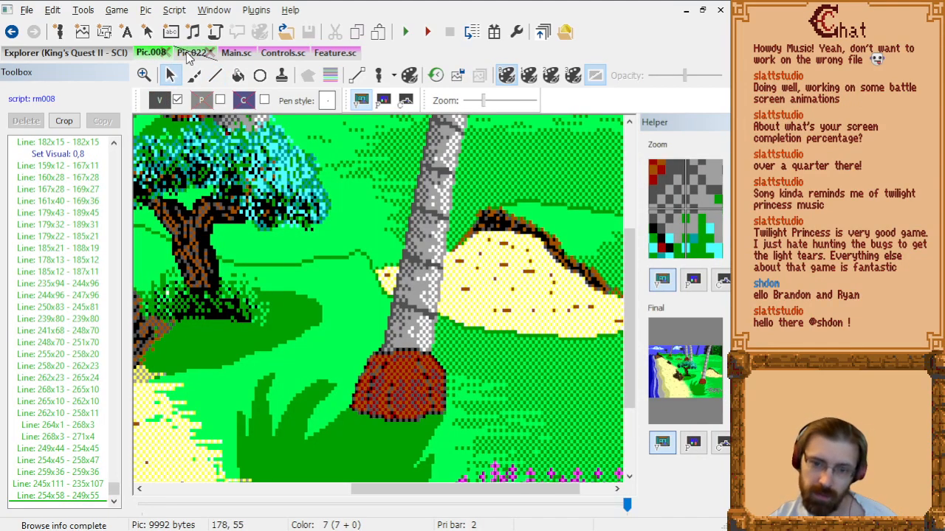
pyautogui.click(189, 55)
pyautogui.click(160, 101)
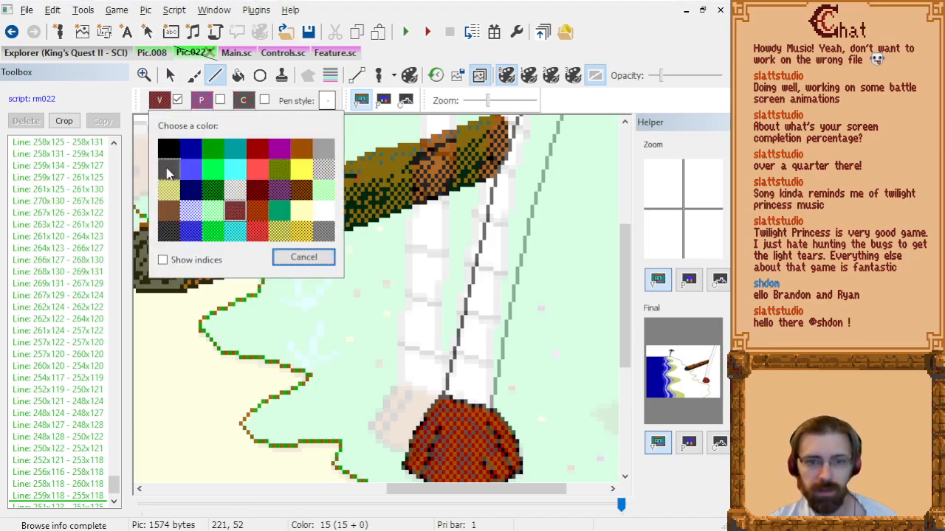
pyautogui.click(170, 173)
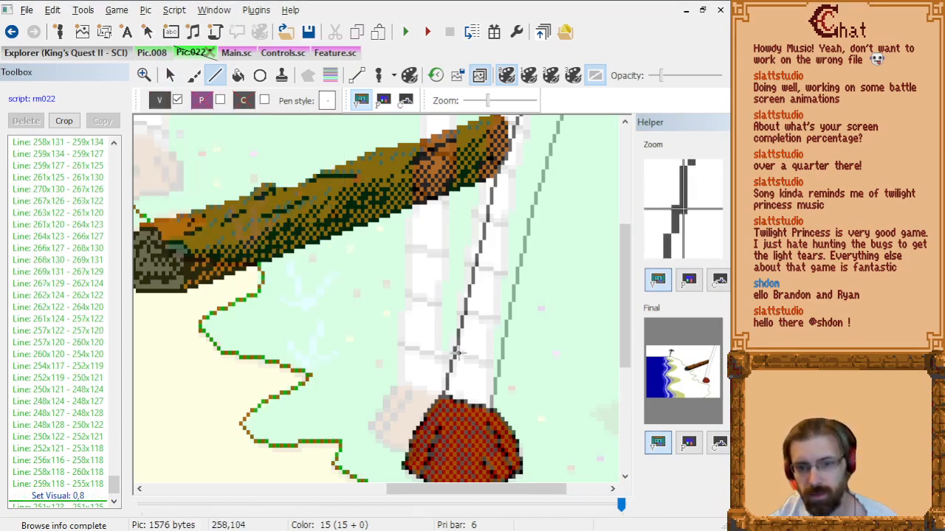
pyautogui.moveTo(456, 355); pyautogui.dragTo(497, 369)
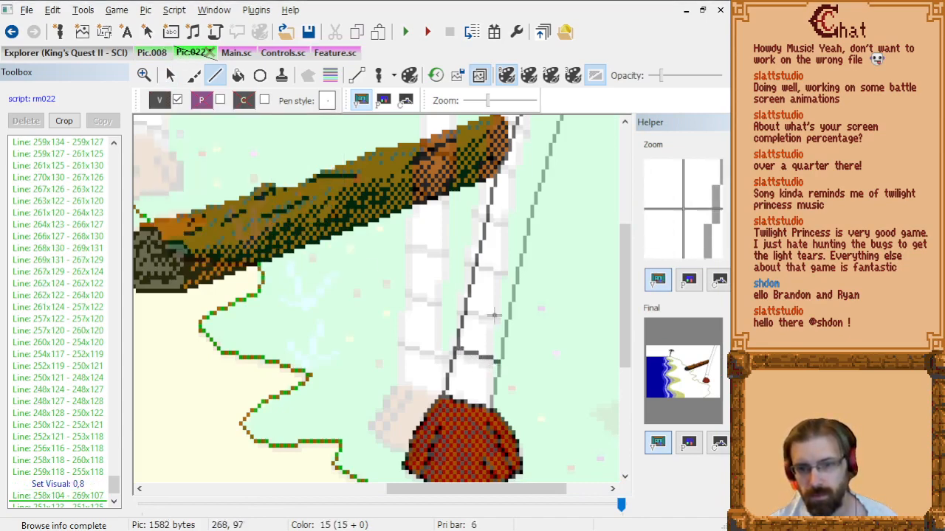
pyautogui.moveTo(463, 310); pyautogui.dragTo(505, 322)
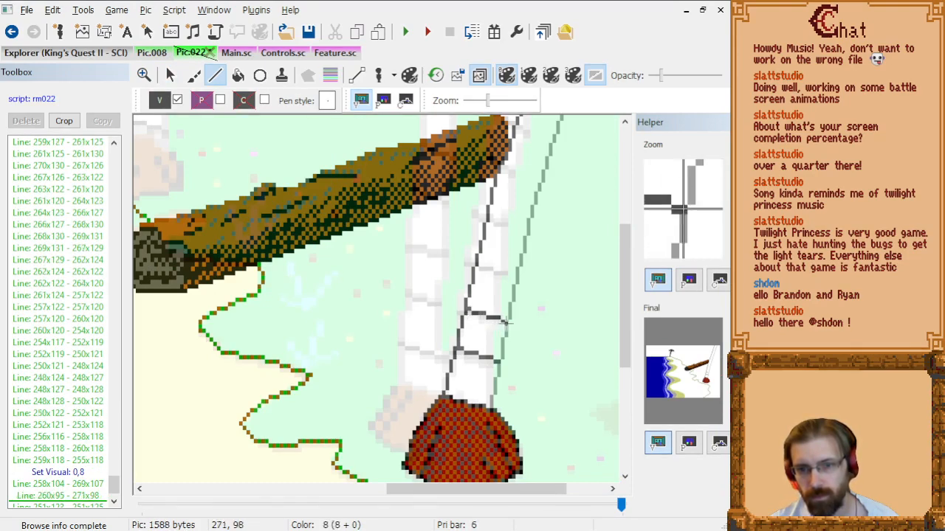
pyautogui.moveTo(478, 267); pyautogui.dragTo(517, 279)
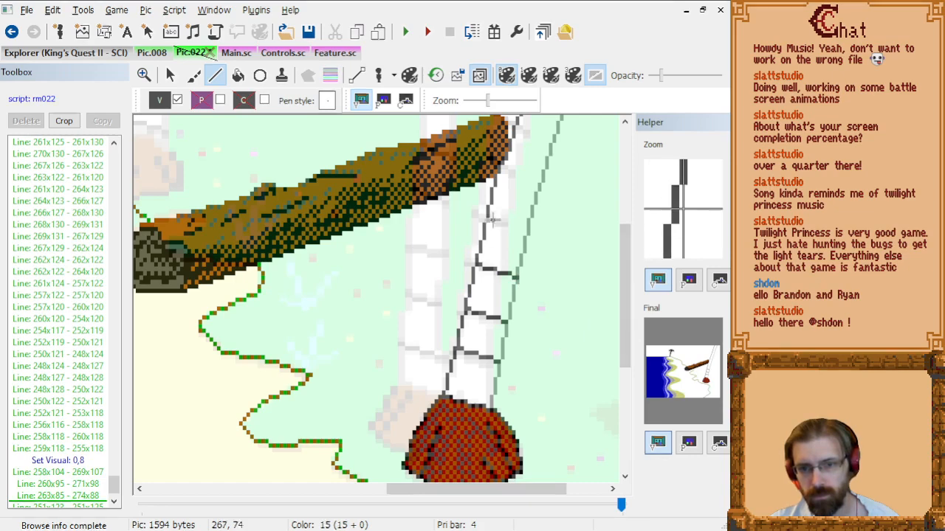
pyautogui.moveTo(492, 219); pyautogui.dragTo(528, 235)
# Draw three more rings across the middle of the trunk: 270,63 to 281,66, 273,54 to 283,57 and 278,43 to 288,47.
pyautogui.scroll(3, 525, 243)
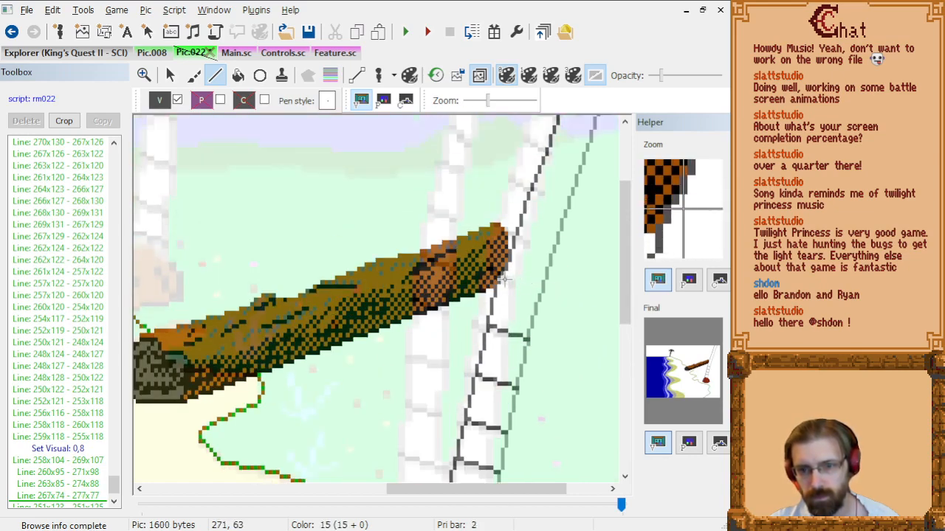
pyautogui.moveTo(502, 279); pyautogui.dragTo(540, 295)
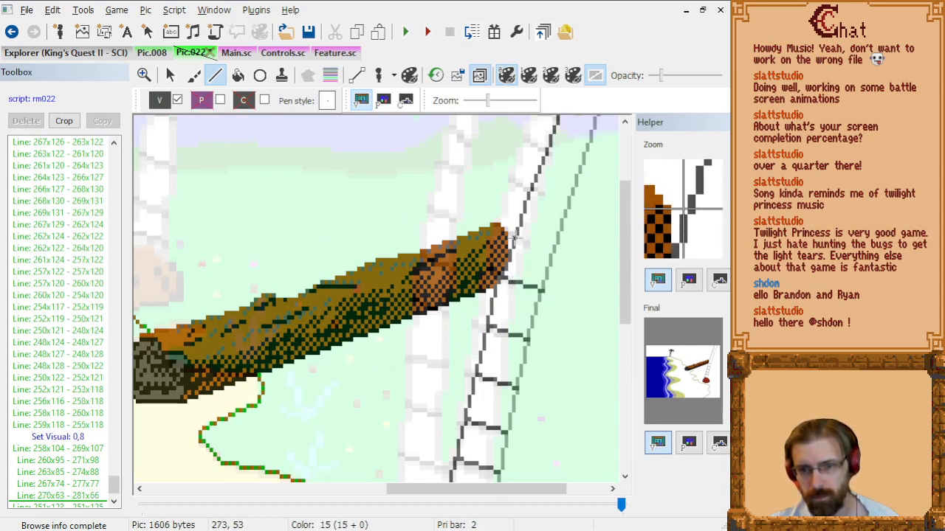
pyautogui.moveTo(514, 240); pyautogui.dragTo(550, 256)
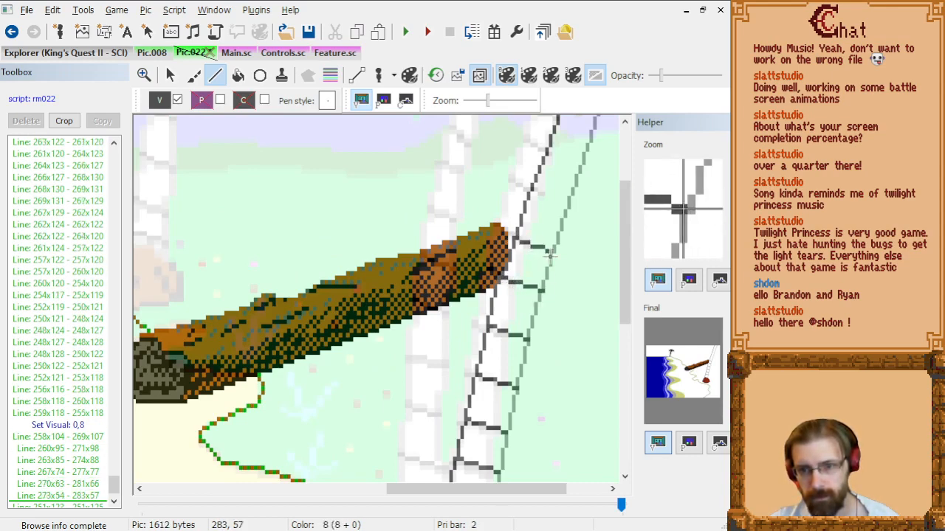
pyautogui.moveTo(526, 189); pyautogui.dragTo(566, 209)
# Draw six rings on the upper trunk, from 282,34–291,38 up through 288,18–297,22 to 296,1–305,4.
pyautogui.scroll(5, 546, 310)
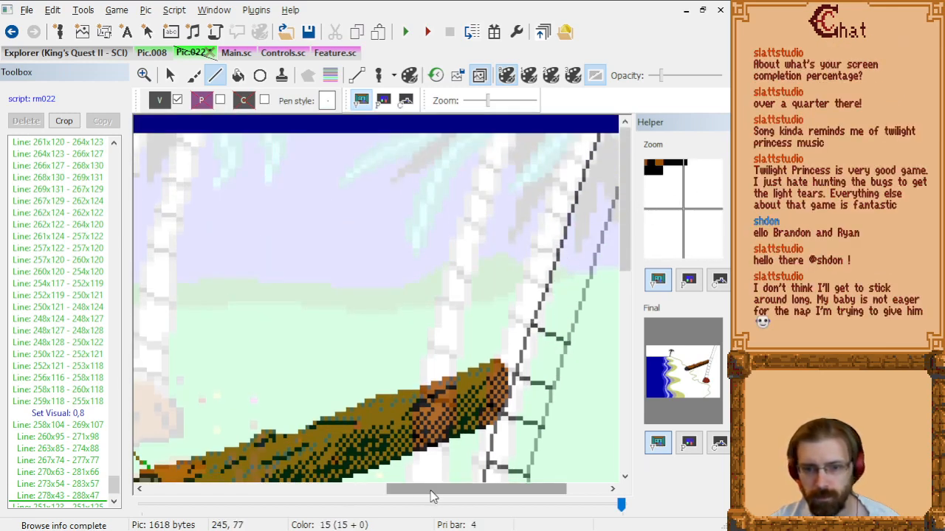
pyautogui.moveTo(432, 497); pyautogui.dragTo(472, 497)
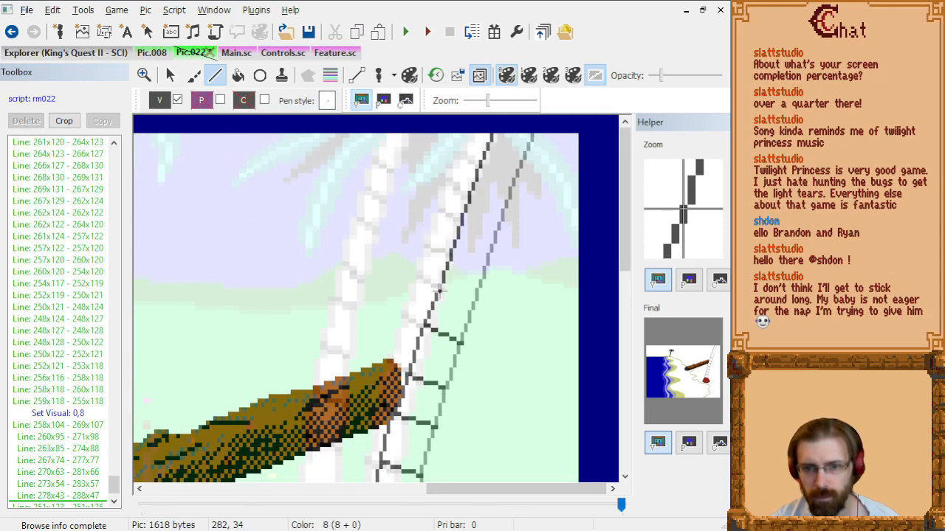
pyautogui.moveTo(438, 291); pyautogui.dragTo(474, 305)
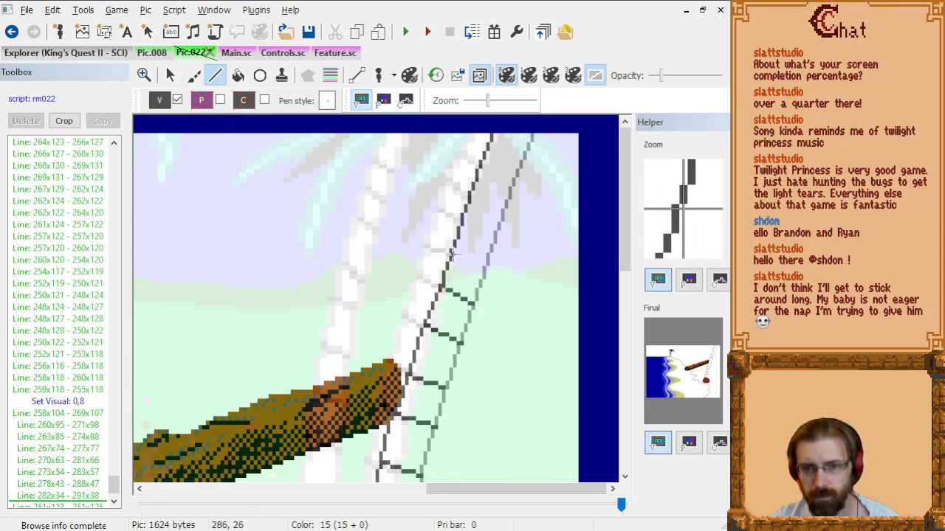
pyautogui.moveTo(451, 254); pyautogui.dragTo(483, 270)
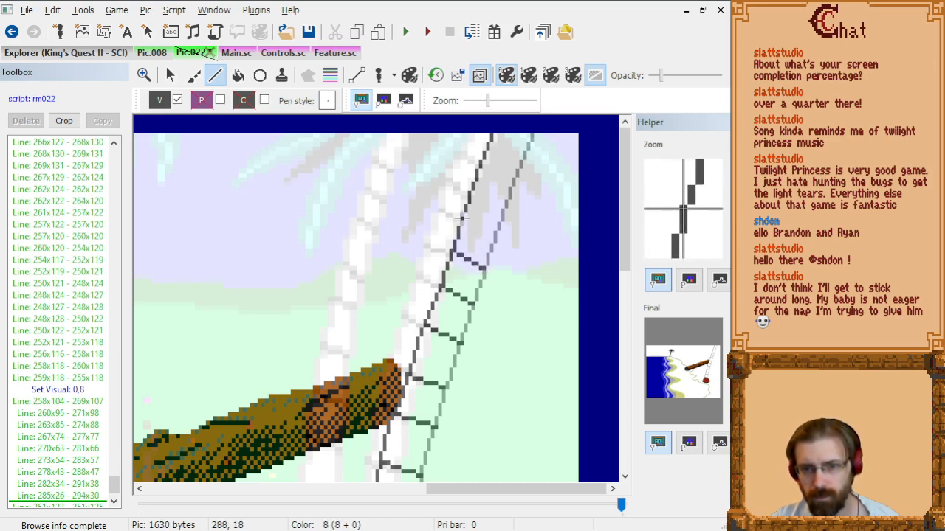
pyautogui.moveTo(462, 218)
pyautogui.mouseDown()
pyautogui.moveTo(453, 232)
pyautogui.moveTo(491, 235)
pyautogui.mouseUp()
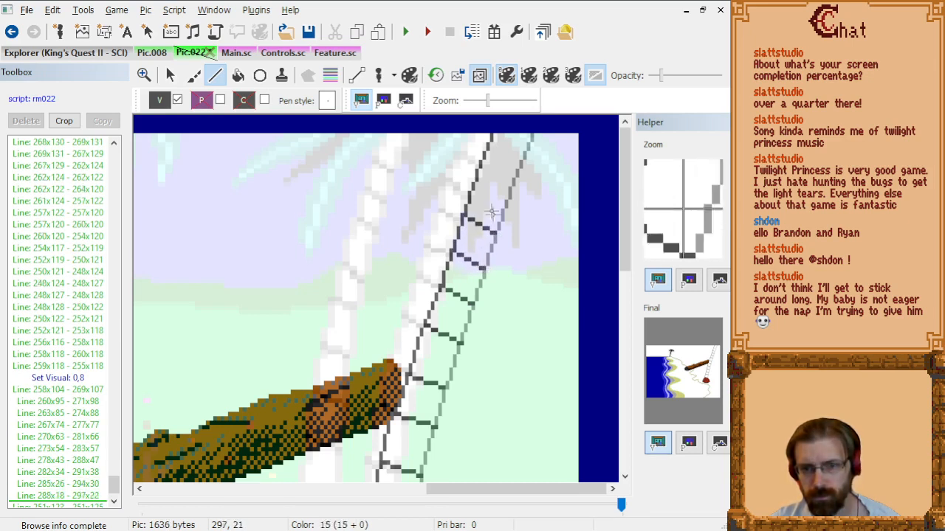
pyautogui.moveTo(470, 200); pyautogui.dragTo(504, 217)
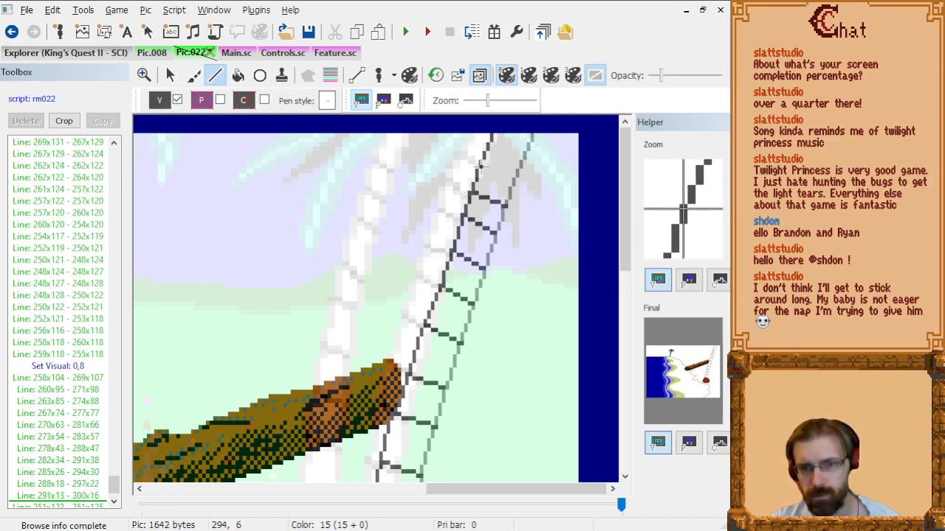
pyautogui.moveTo(478, 167); pyautogui.dragTo(516, 177)
pyautogui.moveTo(492, 141); pyautogui.dragTo(526, 152)
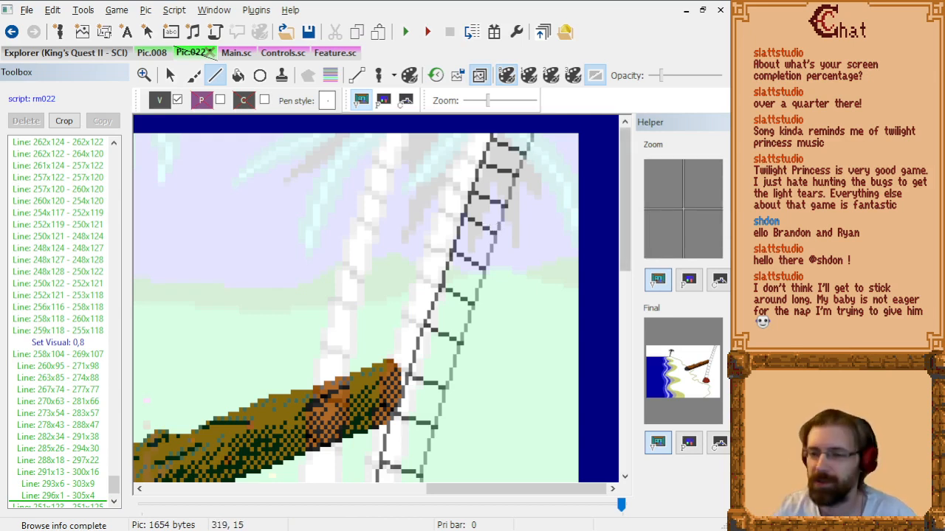
# Look over the ringed trunk, then play Pic.008's drawing commands from the start to examine how its palm trunk is built up.
pyautogui.scroll(-2, 533, 262)
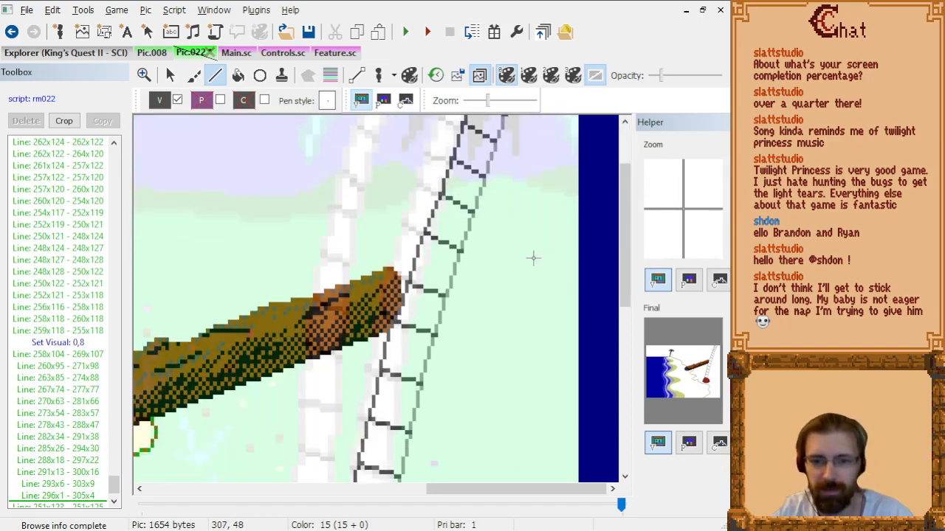
pyautogui.scroll(2, 533, 258)
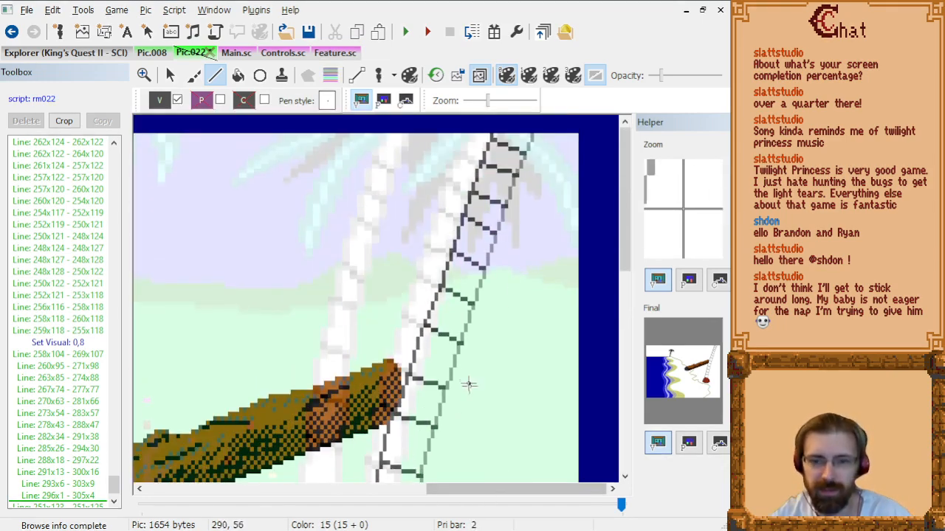
pyautogui.scroll(-5, 517, 414)
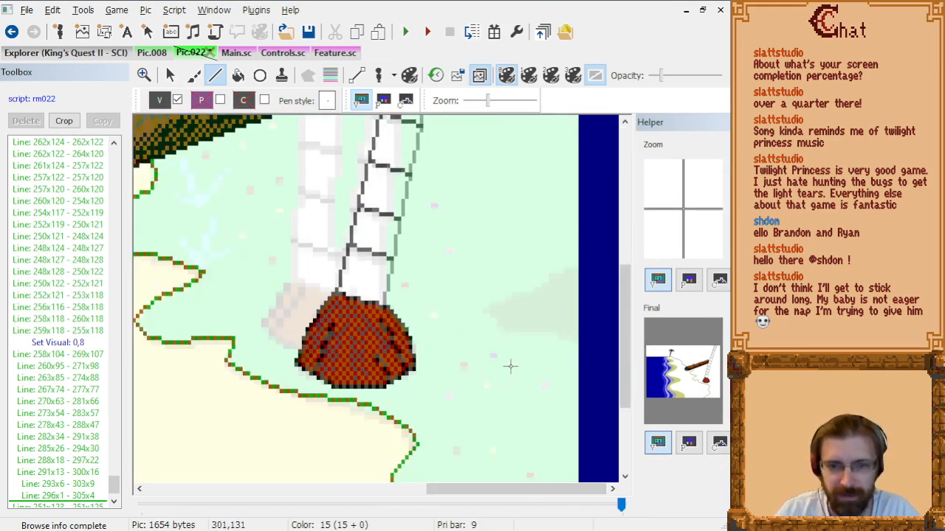
pyautogui.scroll(2, 510, 367)
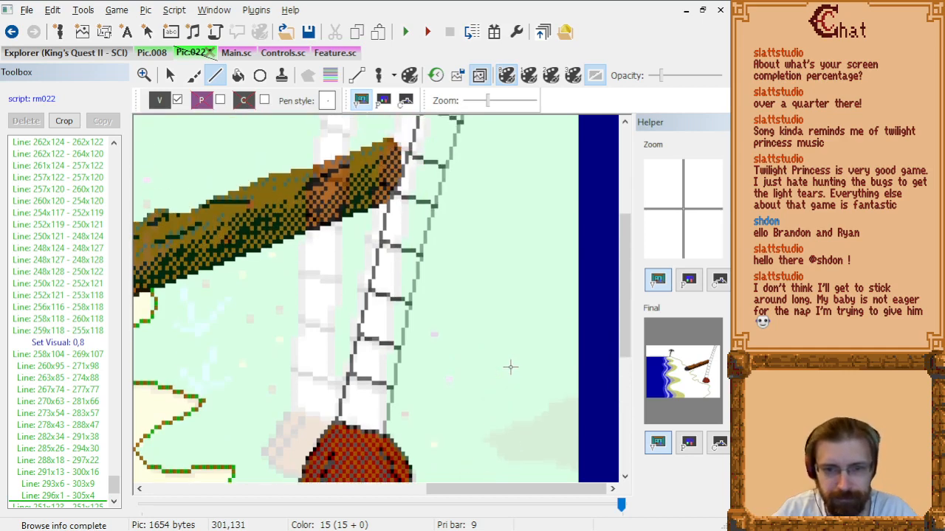
pyautogui.click(152, 54)
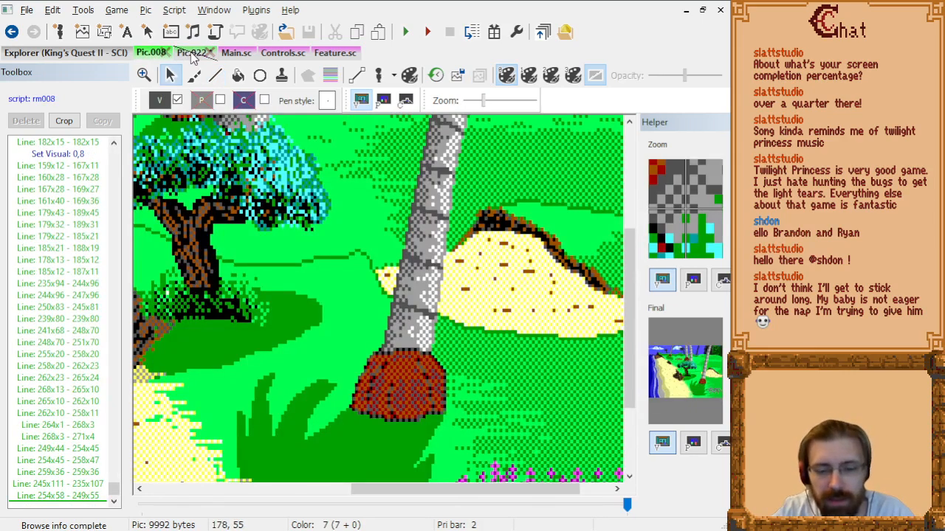
pyautogui.click(45, 205)
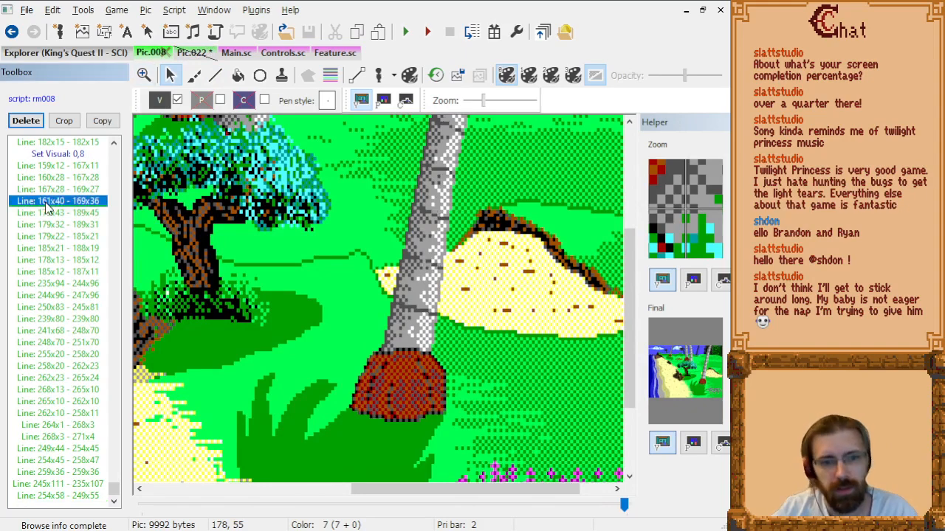
pyautogui.press('Home')
pyautogui.press('pagedown')
pyautogui.press('pagedown')
pyautogui.press('pagedown')
pyautogui.press('pagedown')
pyautogui.press('pagedown')
pyautogui.press('pagedown')
pyautogui.press('pagedown')
pyautogui.press('pagedown')
pyautogui.press('pagedown')
pyautogui.press('pagedown')
pyautogui.press('pagedown')
pyautogui.press('pagedown')
pyautogui.press('pagedown')
pyautogui.press('pagedown')
pyautogui.press('pagedown')
pyautogui.press('pagedown')
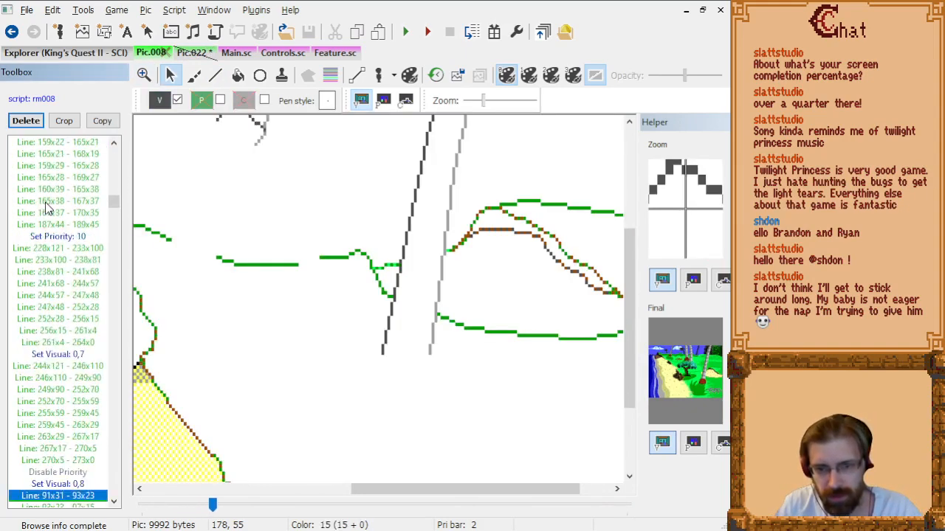
pyautogui.press('pagedown')
pyautogui.press('pagedown')
pyautogui.press('pagedown')
pyautogui.press('pagedown')
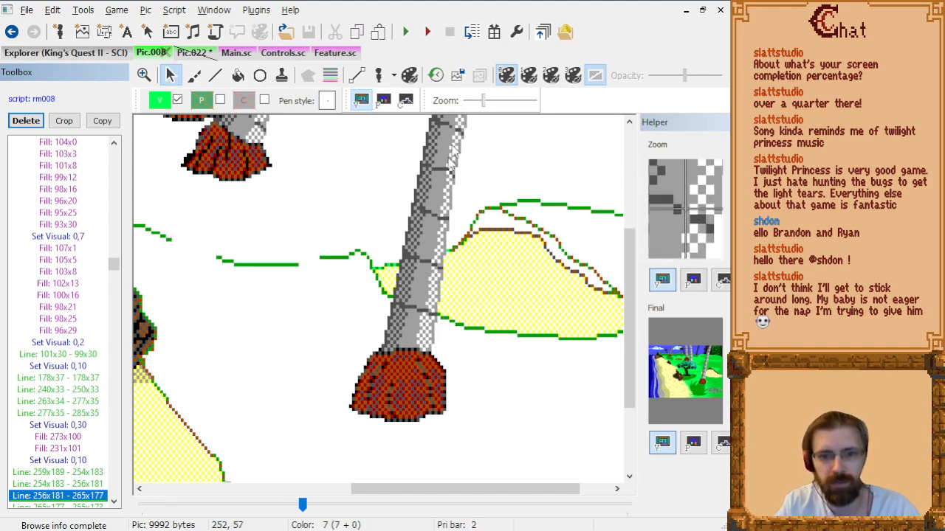
# Step back through Pic.008's commands to examine the order of the right palm trunk's rings, shading lines and fills.
pyautogui.press('Up')
pyautogui.press('Up')
pyautogui.press('Up')
pyautogui.press('Up')
pyautogui.press('Up')
pyautogui.press('Up')
pyautogui.press('Up')
pyautogui.press('Up')
pyautogui.press('Up')
pyautogui.press('Up')
pyautogui.press('Up')
pyautogui.press('Up')
pyautogui.press('Up')
pyautogui.press('Up')
pyautogui.press('Up')
pyautogui.press('Up')
pyautogui.press('Up')
pyautogui.press('Up')
pyautogui.press('Up')
pyautogui.press('Up')
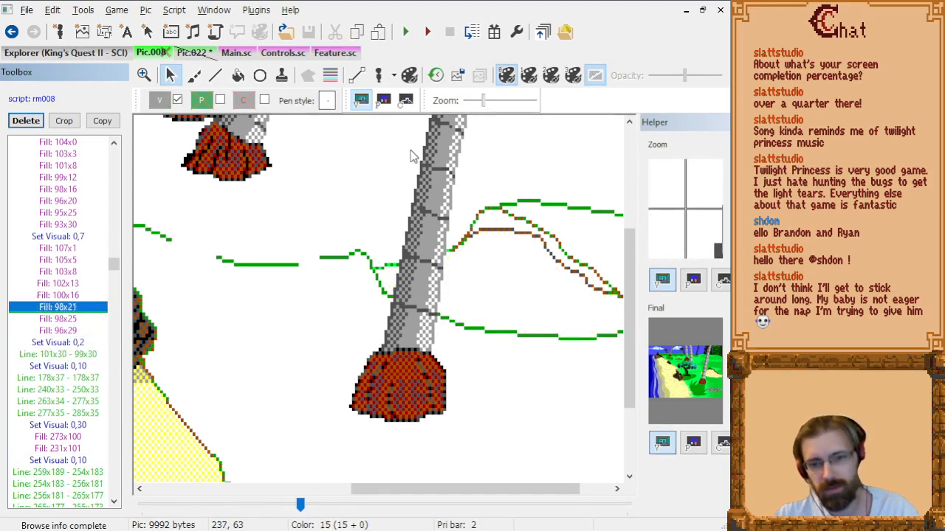
pyautogui.press('Up')
pyautogui.press('Up')
pyautogui.press('Up')
pyautogui.press('Up')
pyautogui.press('Up')
pyautogui.press('Up')
pyautogui.press('Up')
pyautogui.press('Up')
pyautogui.press('Up')
pyautogui.press('Up')
pyautogui.press('Up')
pyautogui.press('Up')
pyautogui.press('Up')
pyautogui.press('Up')
pyautogui.press('Up')
pyautogui.press('Up')
pyautogui.press('Up')
pyautogui.press('Up')
pyautogui.press('Up')
pyautogui.press('Up')
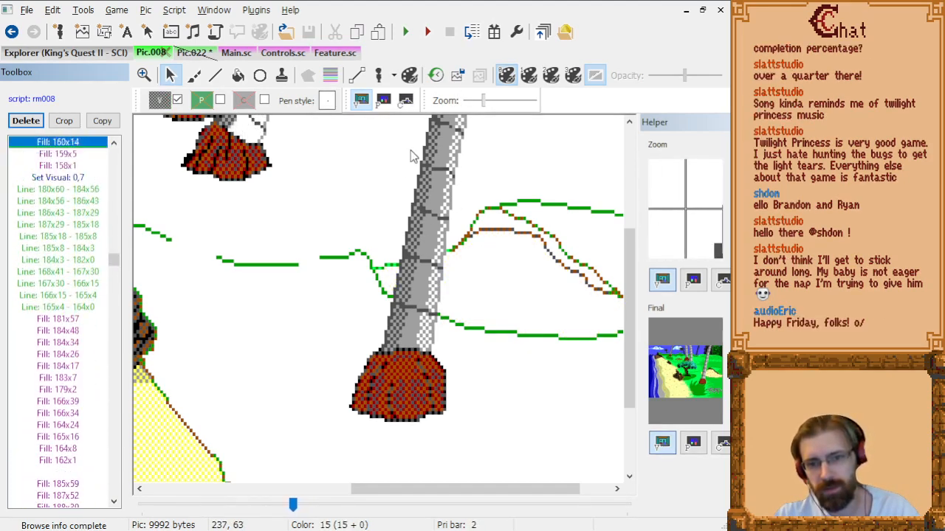
pyautogui.press('pageup')
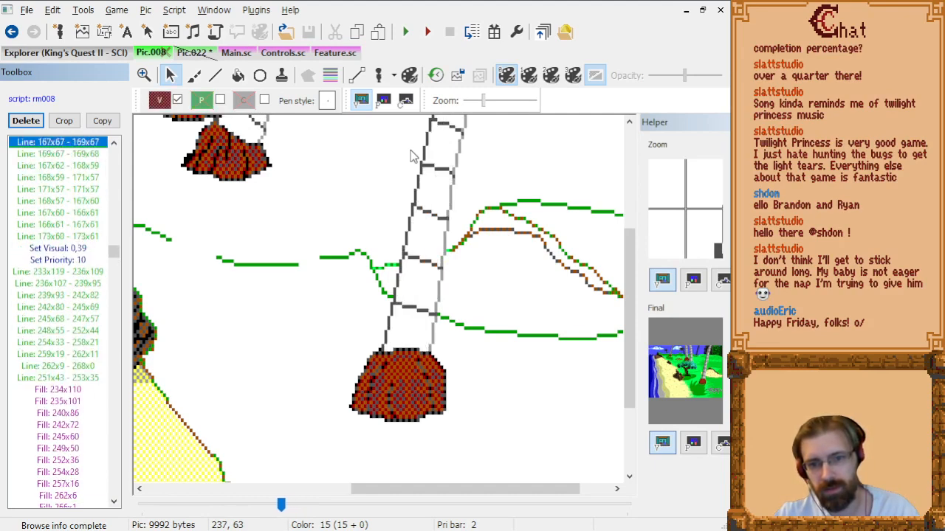
pyautogui.press('pagedown')
pyautogui.press('pagedown')
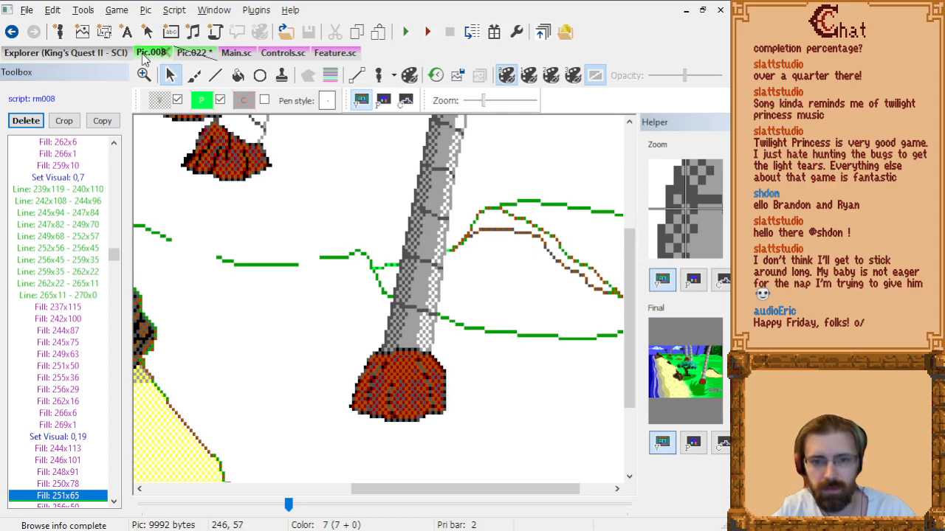
# In Pic.022, set the insertion point after line 259,118–255,118, before the trunk rings' colour command, and add visual colour 0,39.
pyautogui.click(198, 53)
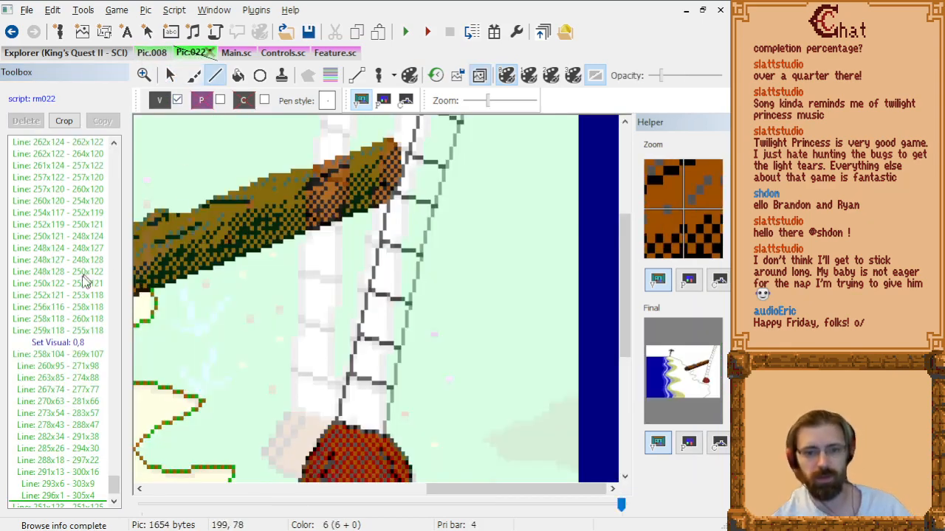
pyautogui.click(80, 343)
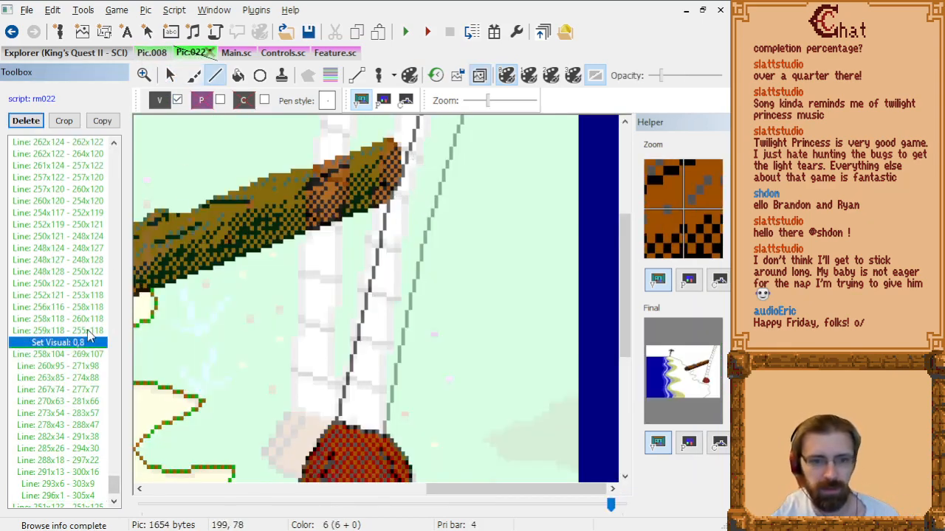
pyautogui.click(87, 330)
pyautogui.click(152, 53)
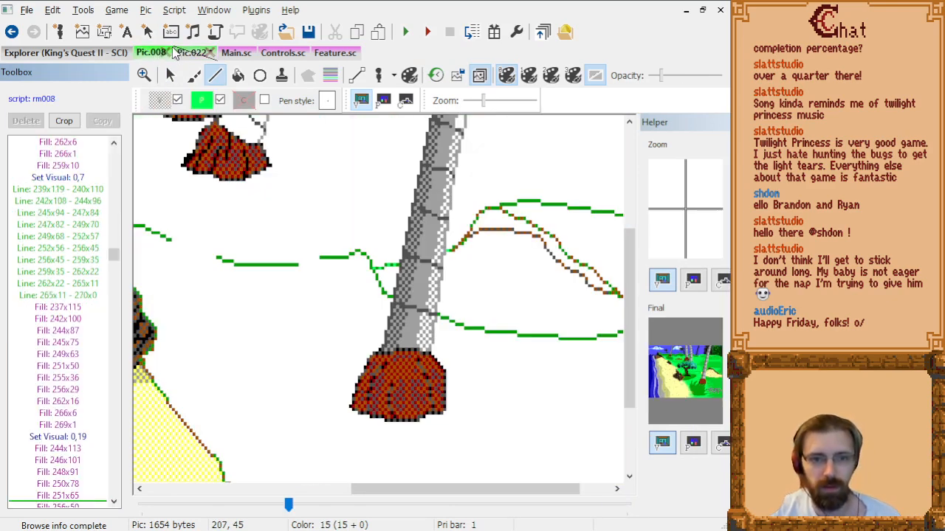
pyautogui.click(192, 53)
pyautogui.click(159, 101)
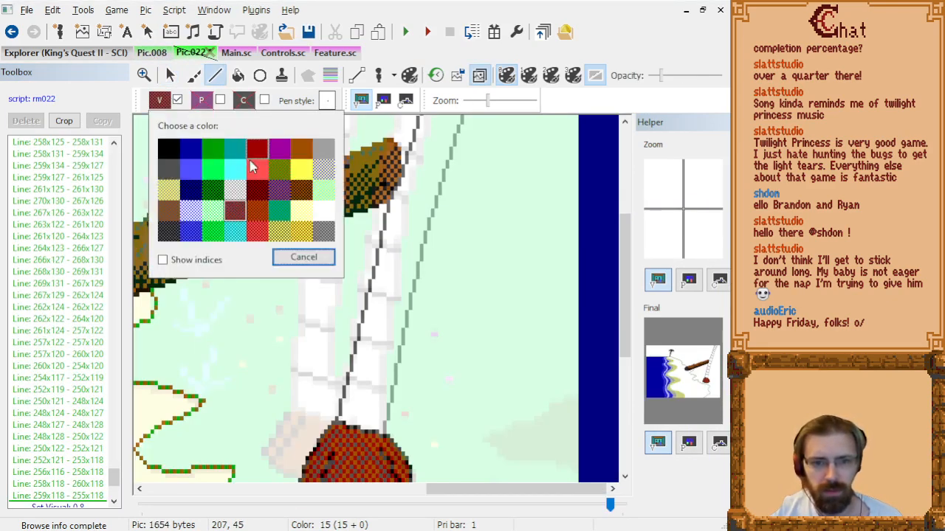
pyautogui.click(323, 231)
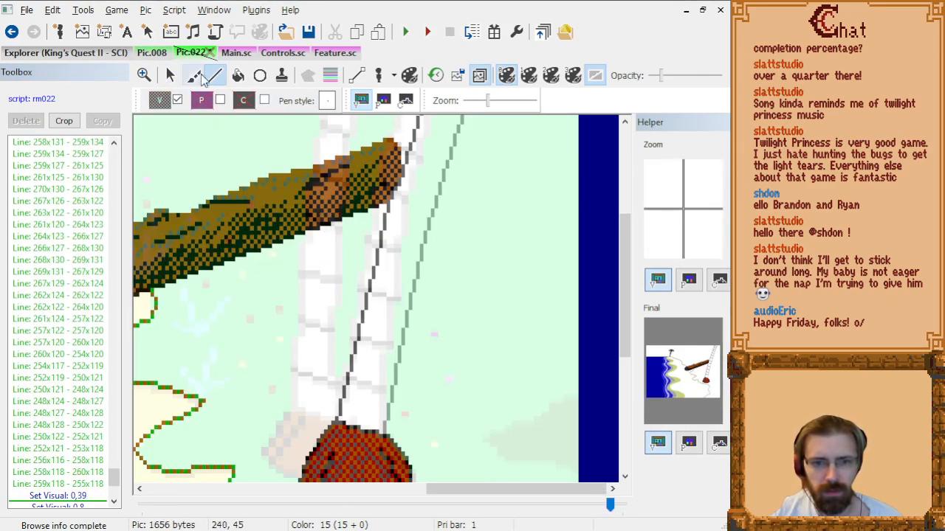
# Draw the dark shading boundary up the trunk from 259,115 through 267,82, 277,55, 285,34 and 293,14 to 299,0.
pyautogui.click(355, 429)
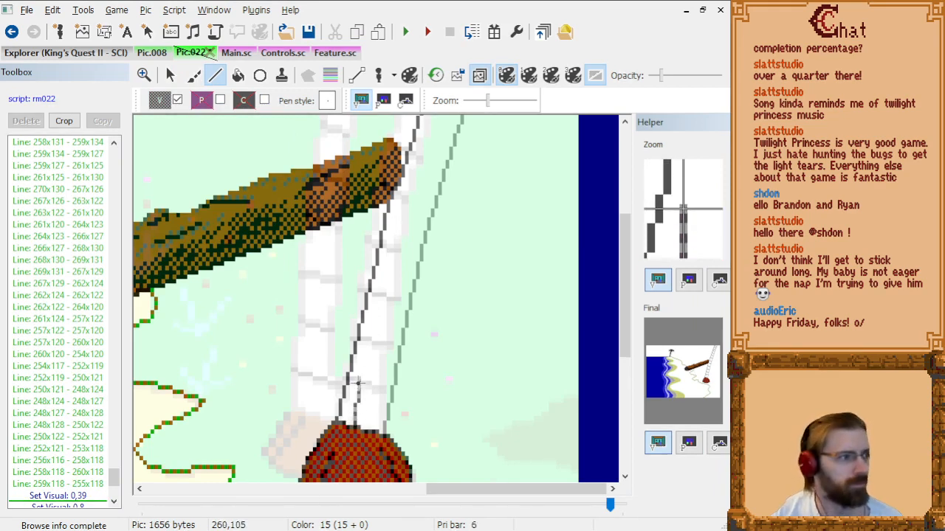
pyautogui.click(383, 279)
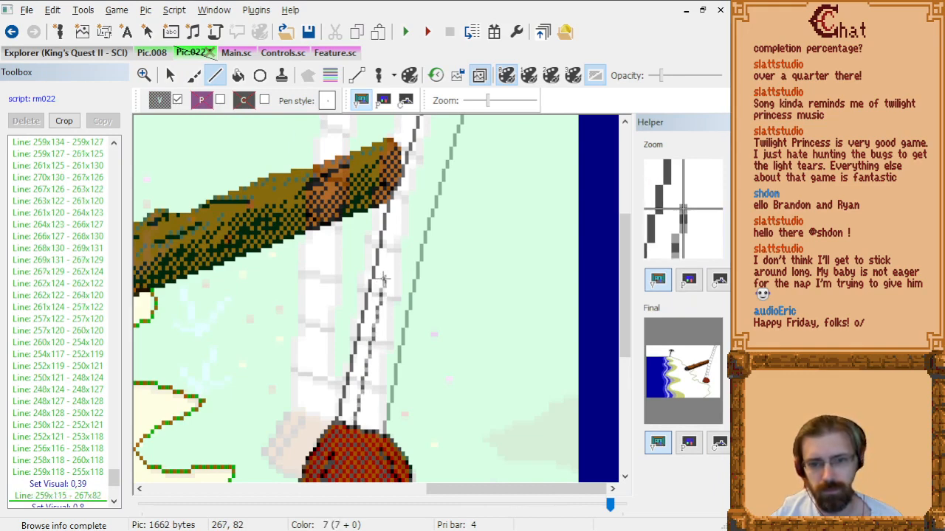
pyautogui.click(421, 159)
pyautogui.moveTo(625, 299); pyautogui.dragTo(624, 238)
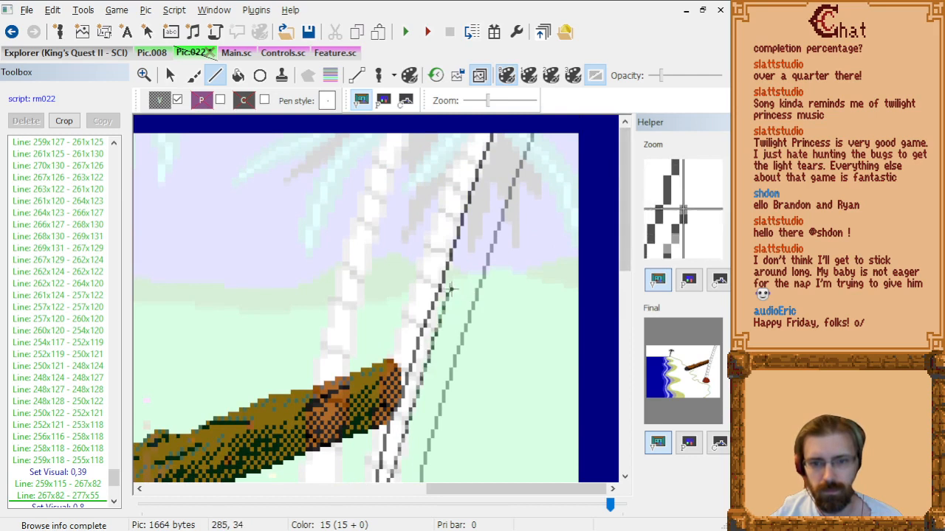
pyautogui.click(448, 290)
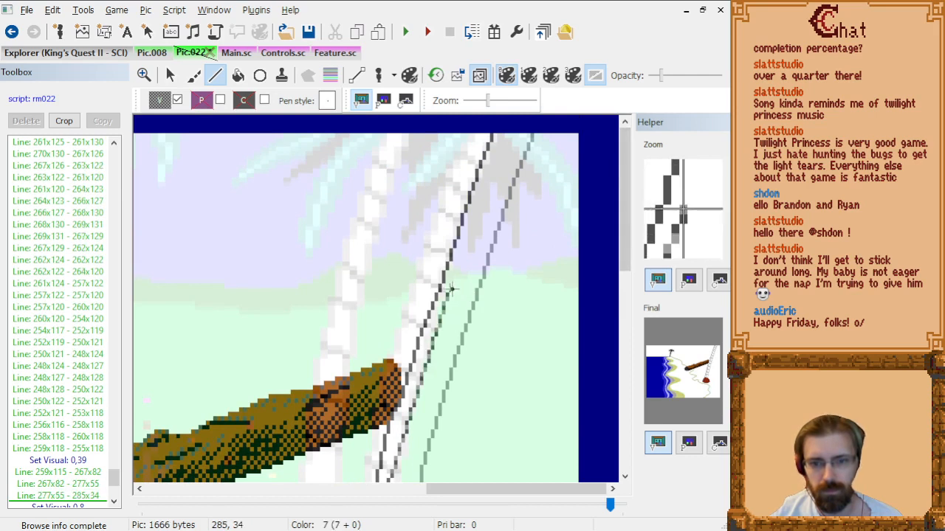
pyautogui.click(480, 200)
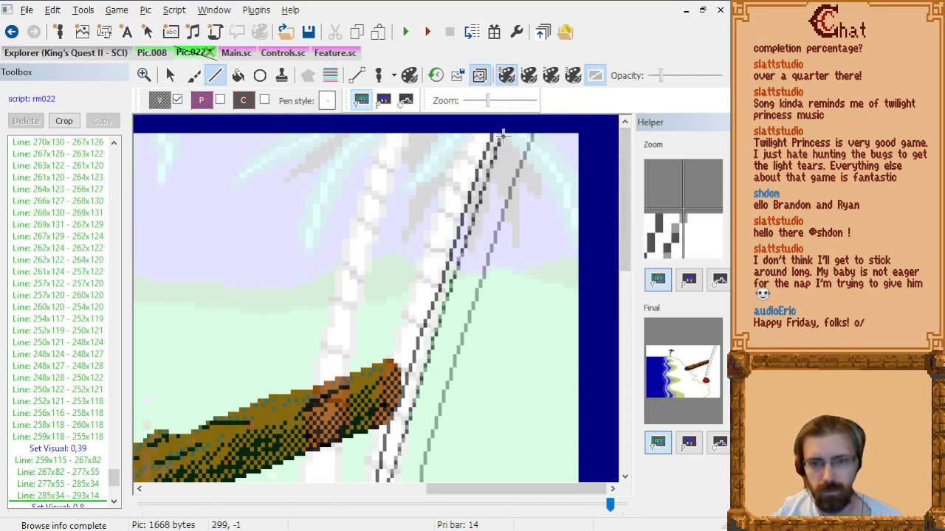
pyautogui.click(502, 135)
# Set visual colour 0,7 and draw the highlight boundary down the upper trunk from 304,0 through 297,14, 290,34 and 282,54 to 274,75.
pyautogui.click(151, 52)
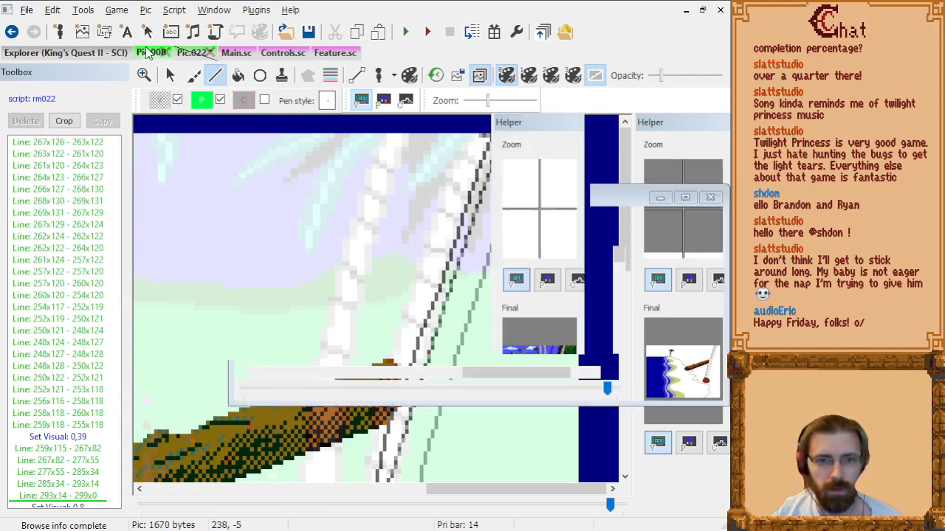
pyautogui.click(192, 54)
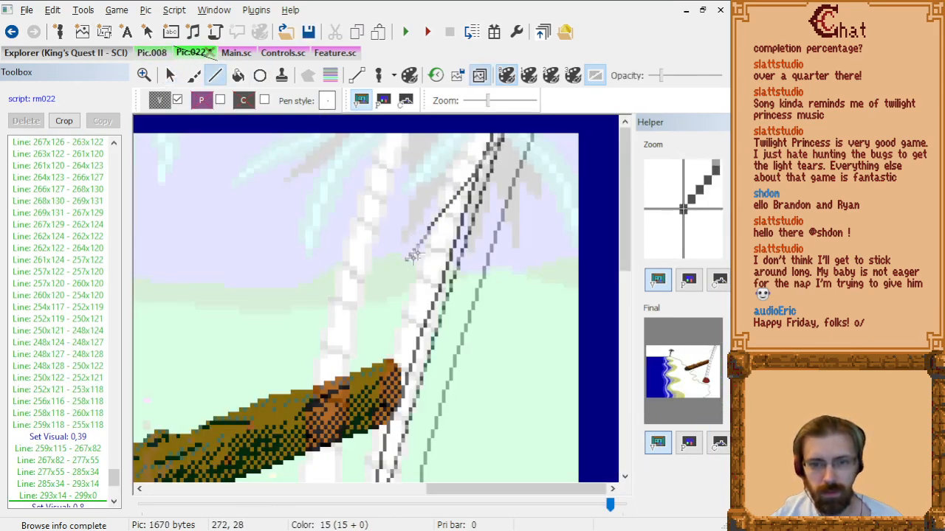
pyautogui.click(159, 100)
pyautogui.click(322, 149)
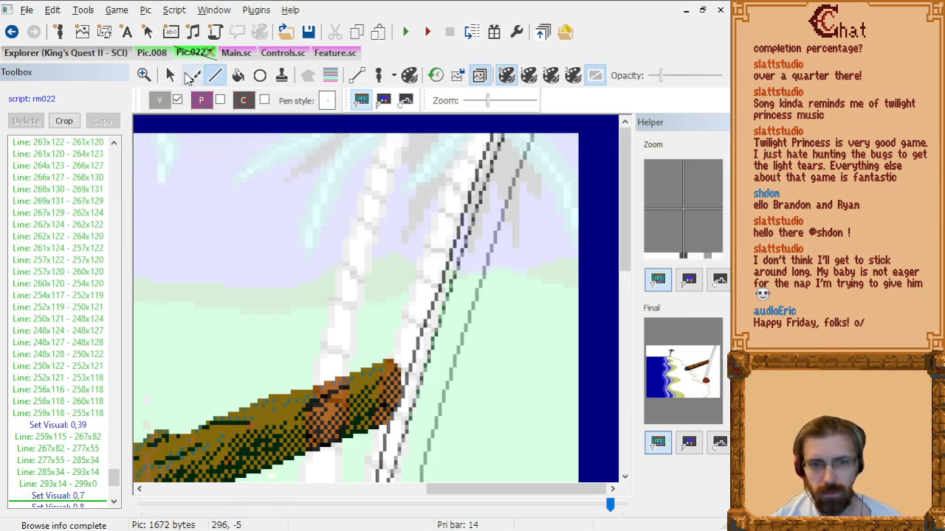
pyautogui.click(522, 135)
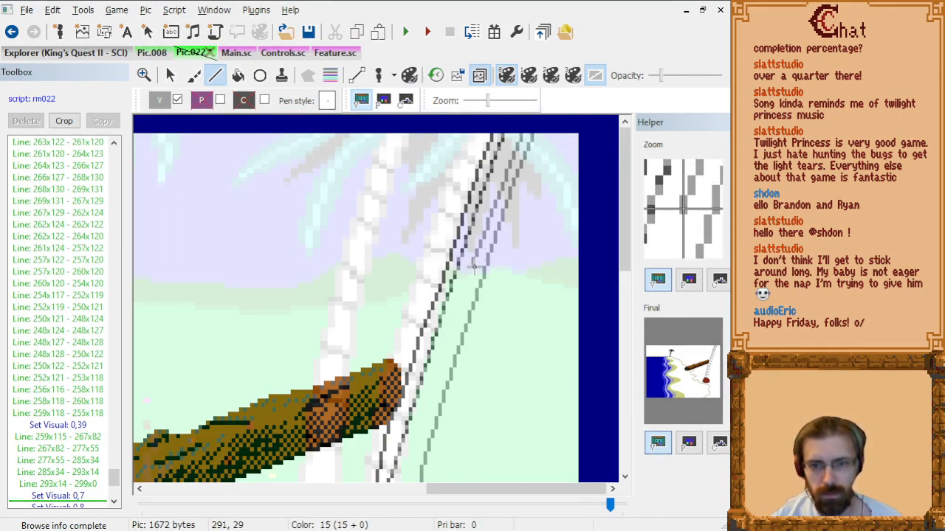
pyautogui.click(497, 199)
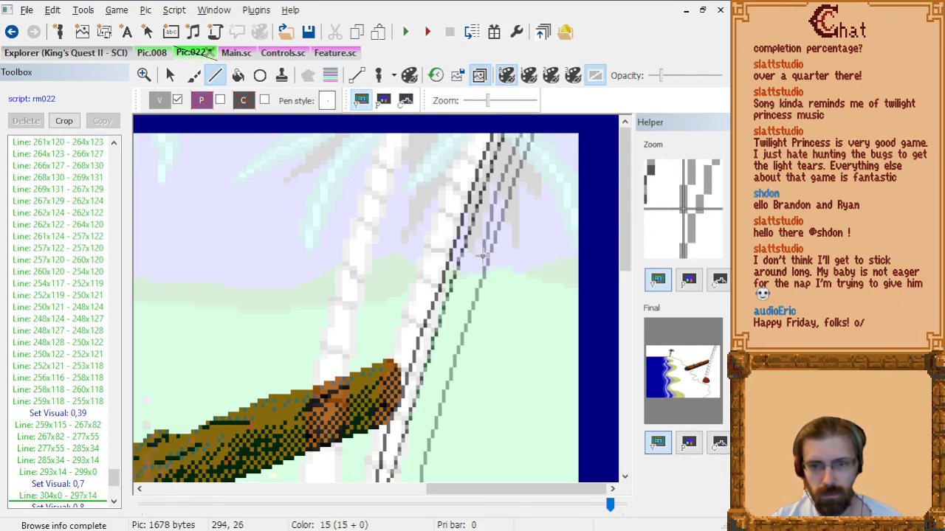
pyautogui.click(468, 292)
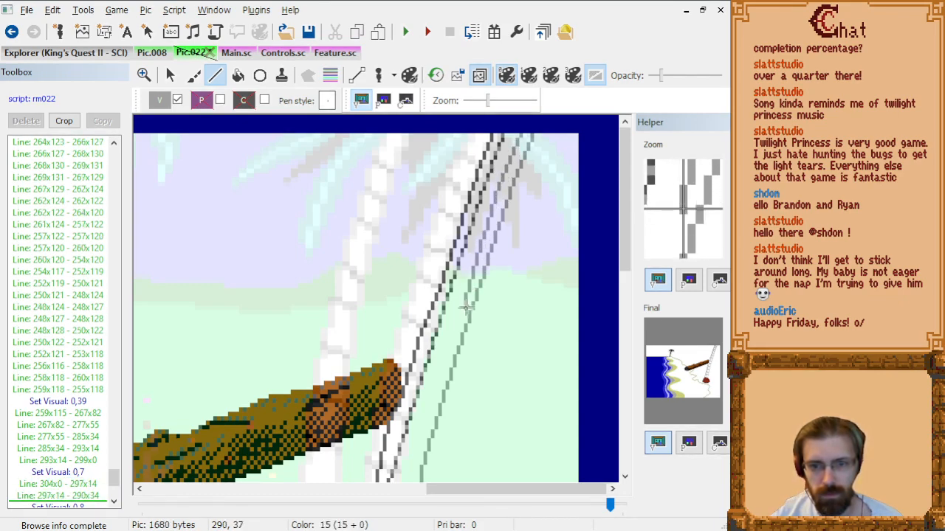
pyautogui.click(438, 386)
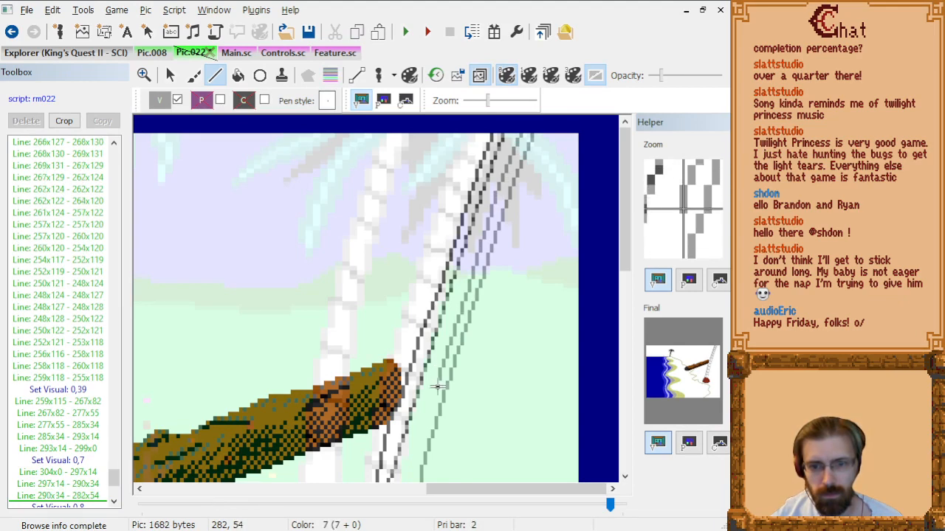
pyautogui.click(410, 470)
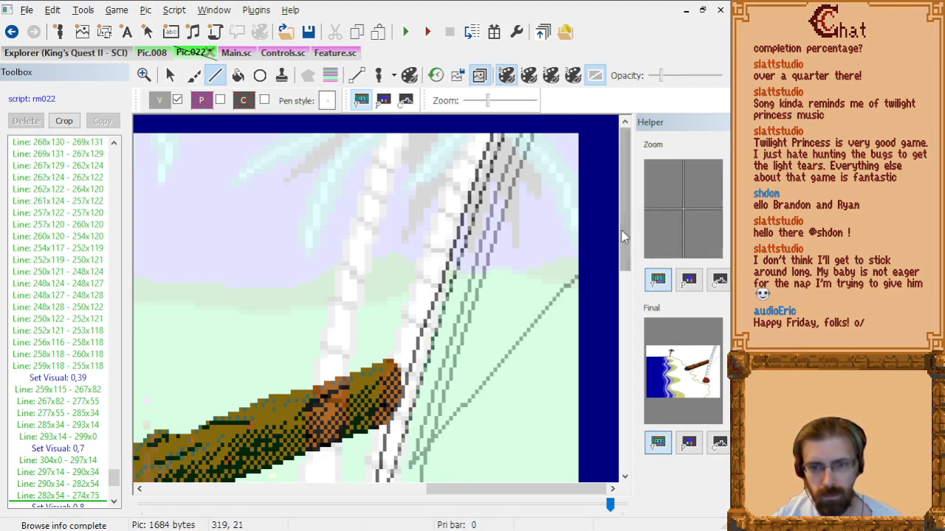
# Continue the highlight boundary down the lower trunk from 274,75 through 270,91 and 266,107 to 264,116.
pyautogui.moveTo(624, 239); pyautogui.dragTo(624, 361)
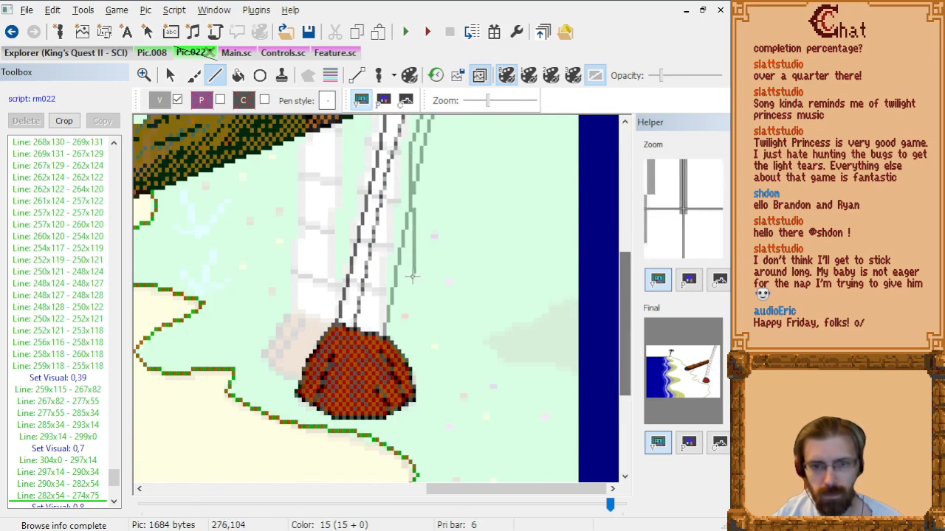
pyautogui.click(395, 220)
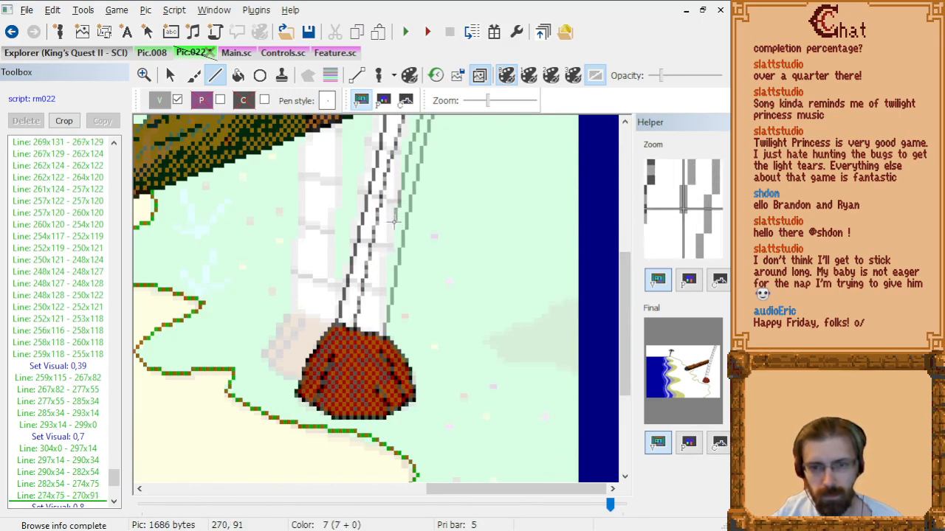
pyautogui.click(378, 297)
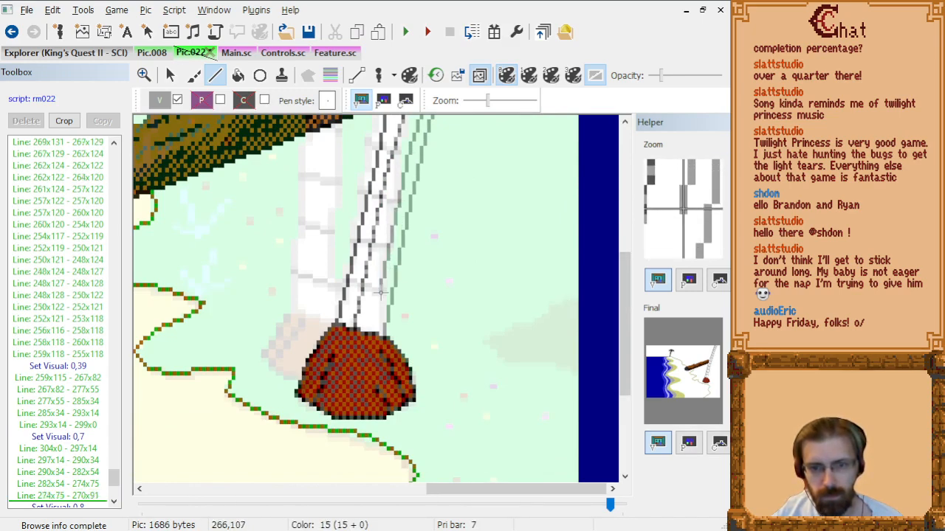
pyautogui.click(375, 333)
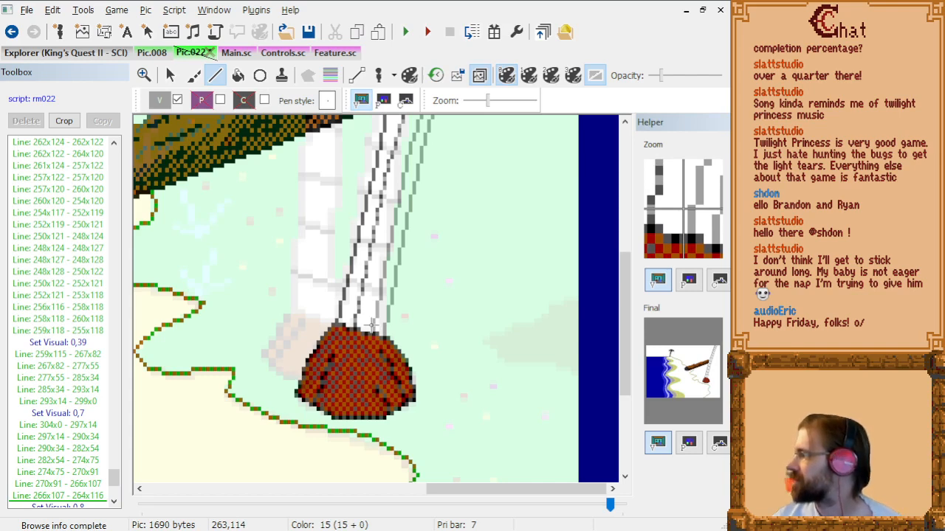
# Fill the trunk's dark strip at 261,96 directly after the 0,39 lines and its middle strip at 269,88 after the 0,7 lines.
pyautogui.click(237, 75)
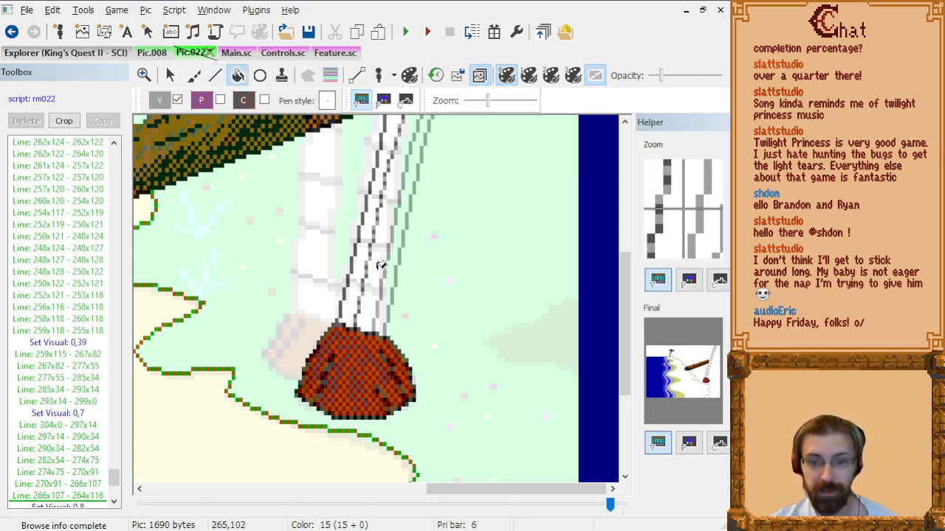
pyautogui.click(81, 403)
pyautogui.click(361, 236)
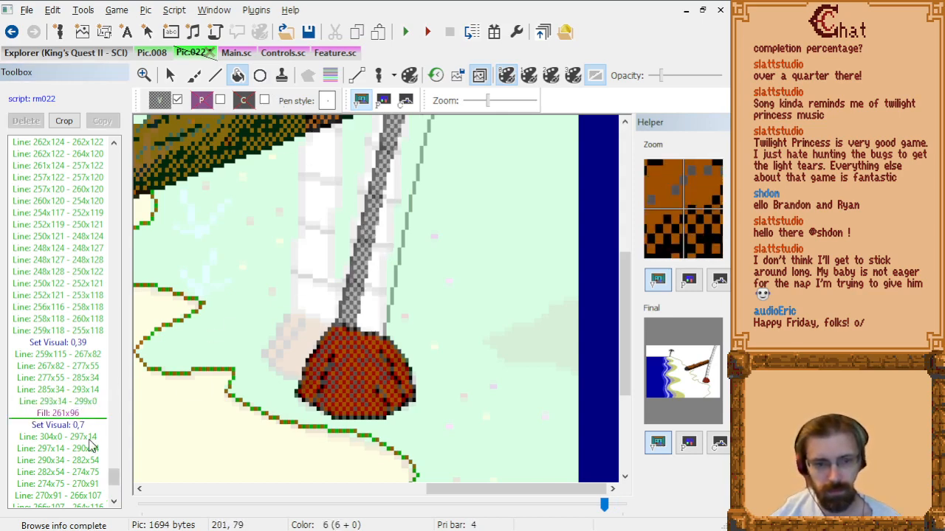
pyautogui.scroll(-3, 90, 490)
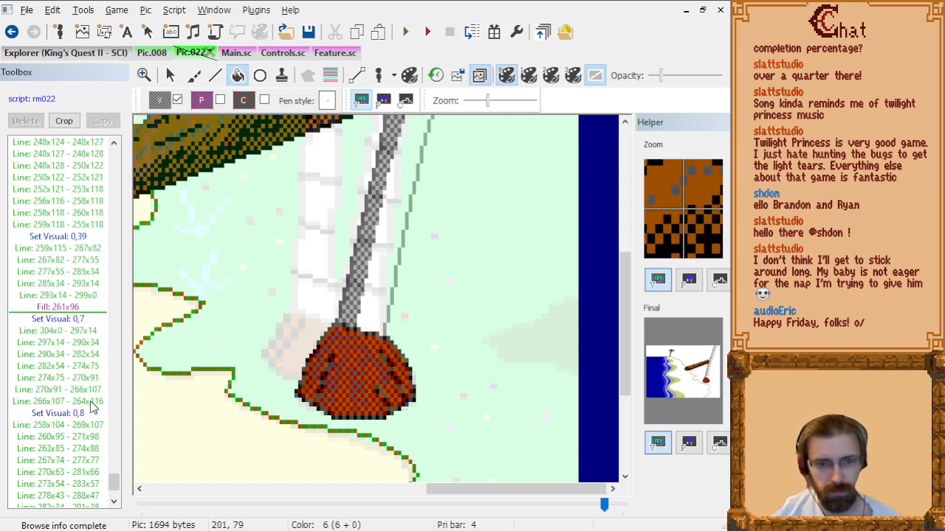
pyautogui.click(93, 404)
pyautogui.click(392, 201)
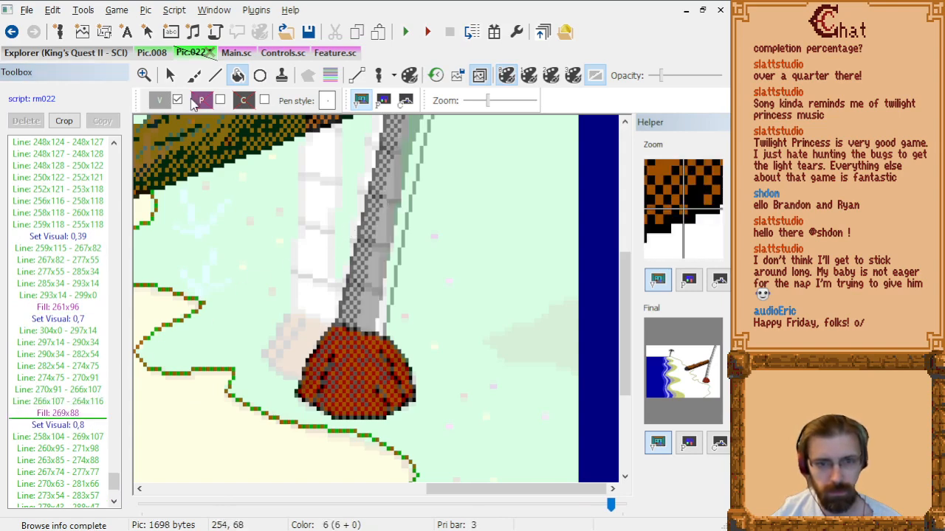
# Try filling the trunk's highlight strip at 274,83 with visual colour 0,15, and undo the fill.
pyautogui.click(159, 100)
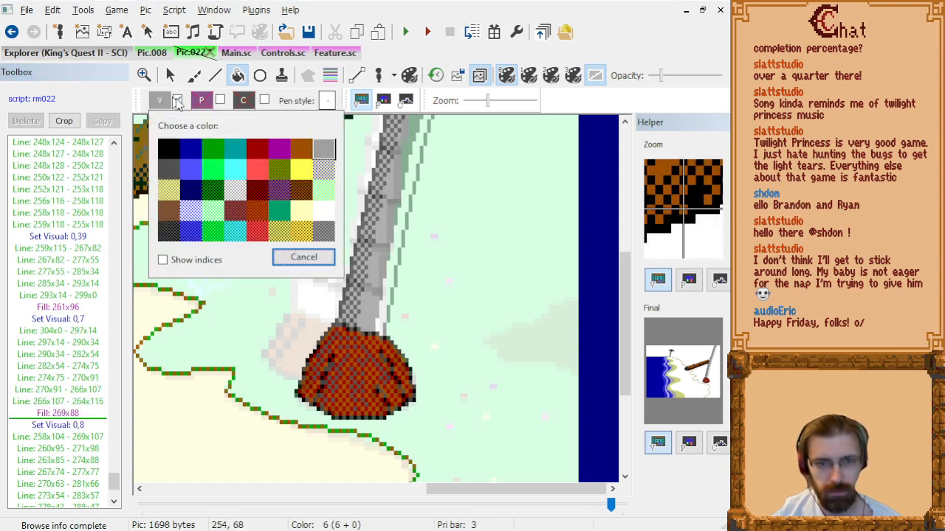
pyautogui.click(326, 174)
pyautogui.click(406, 180)
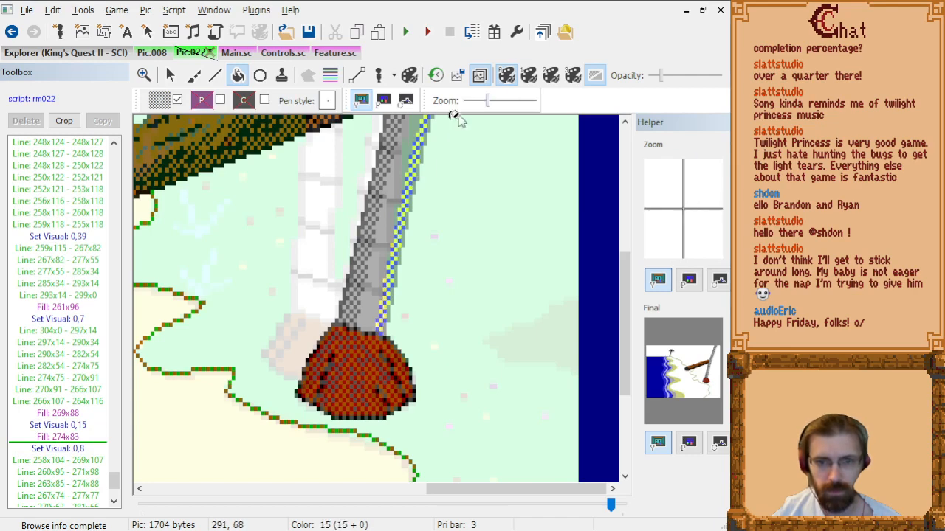
pyautogui.hotkey('ctrl', 'z')
# Set visual colour 0,19 and fill the trunk's highlight strip at 270,96.
pyautogui.click(160, 101)
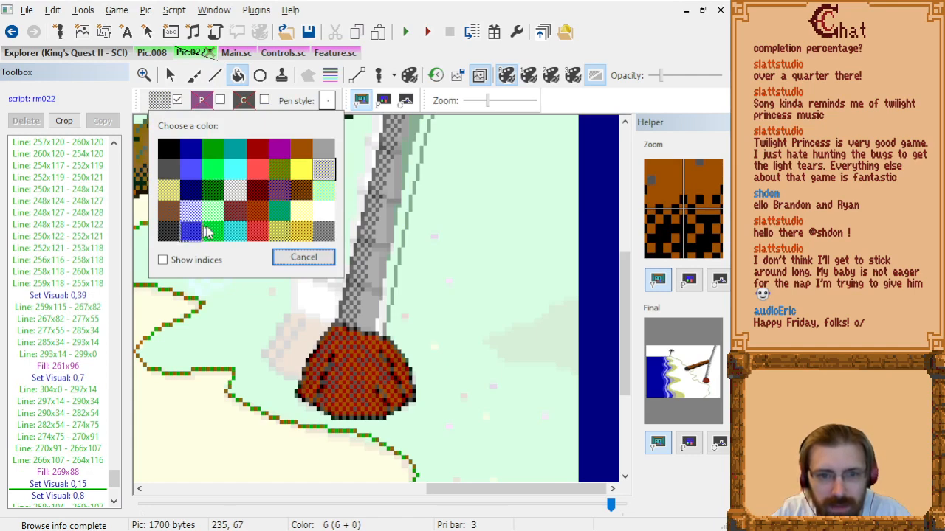
pyautogui.click(329, 230)
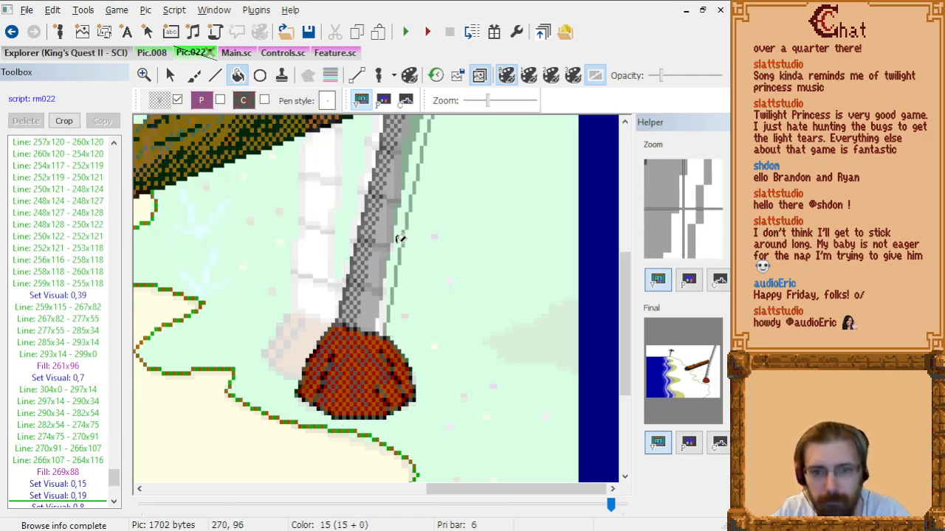
pyautogui.click(399, 239)
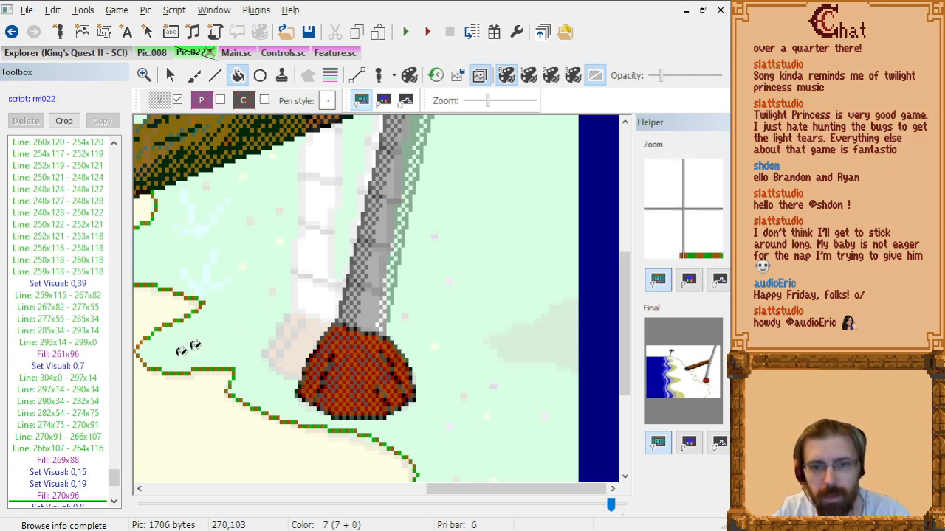
# Hide the tracing image and show Pic.022 through its last drawing command to look over the shaded palm trunk.
pyautogui.click(483, 78)
pyautogui.click(53, 460)
pyautogui.press('End')
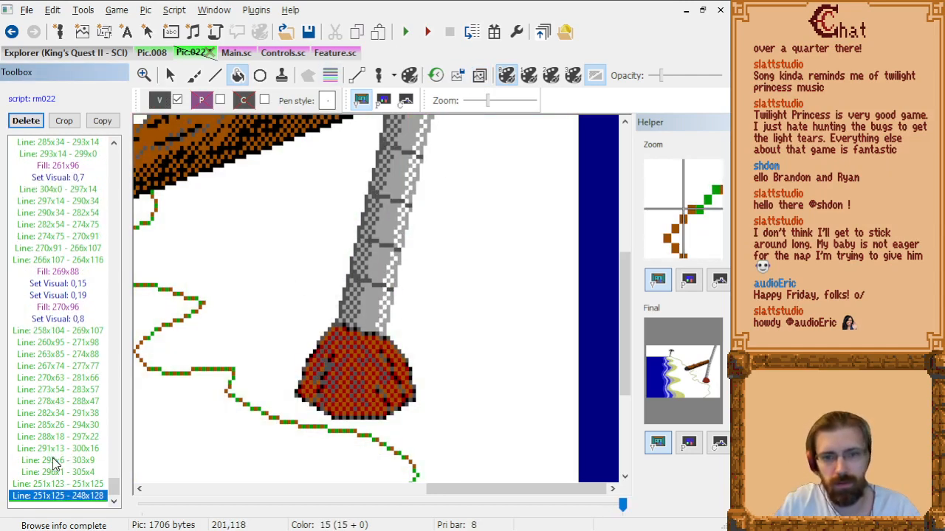
pyautogui.scroll(-2, 352, 394)
pyautogui.scroll(5, 490, 337)
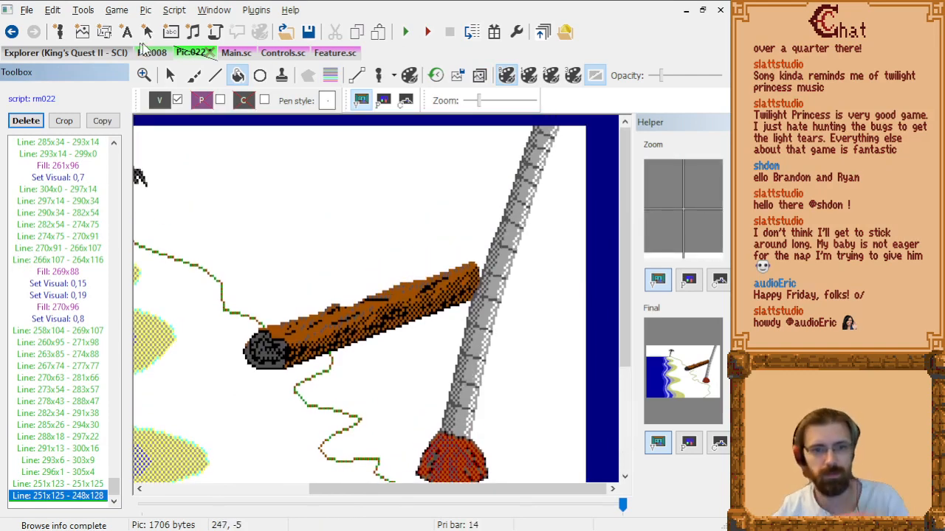
# Open Pic.008 and step through its drawing commands to the end to examine how the palm trunk's shading is built up.
pyautogui.click(149, 52)
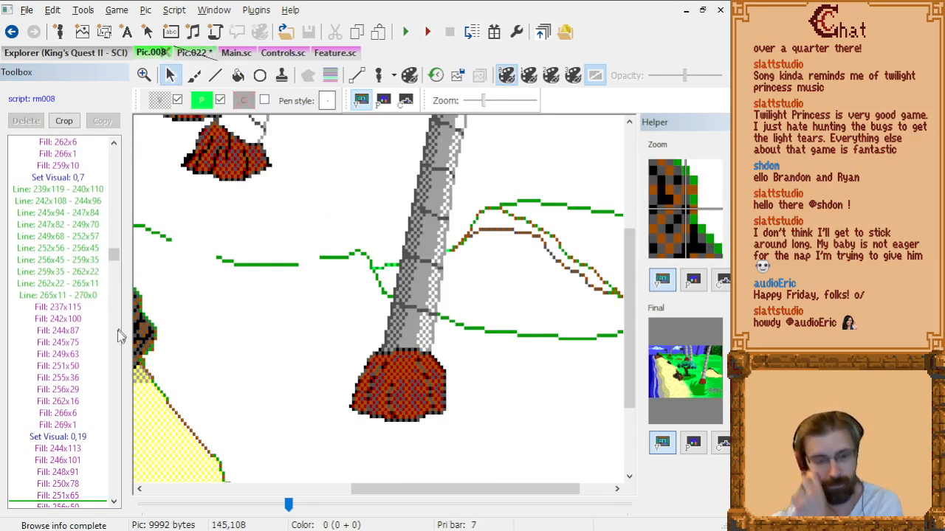
pyautogui.click(65, 468)
pyautogui.press('pagedown')
pyautogui.press('pagedown')
pyautogui.press('pagedown')
pyautogui.press('pagedown')
pyautogui.press('pagedown')
pyautogui.press('pagedown')
pyautogui.press('pagedown')
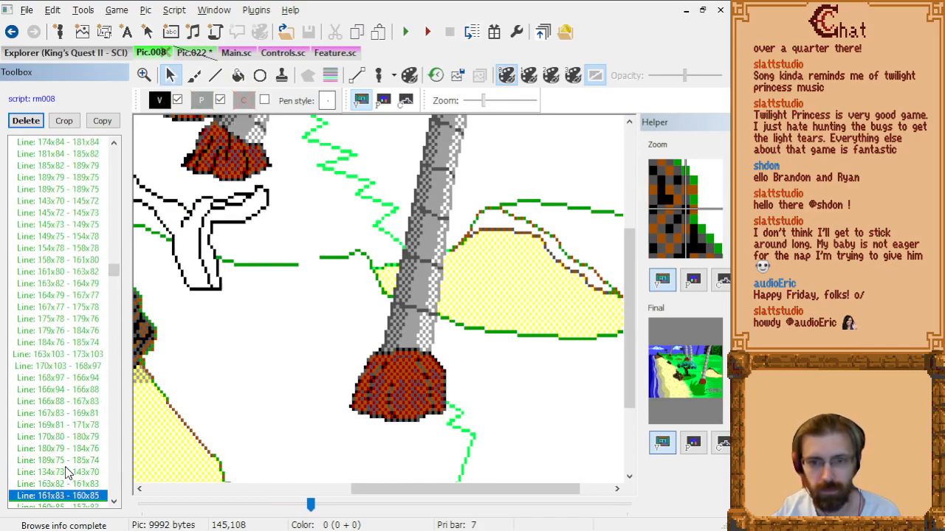
pyautogui.press('pagedown')
pyautogui.press('pagedown')
pyautogui.press('pagedown')
pyautogui.press('pagedown')
pyautogui.press('pagedown')
pyautogui.press('pagedown')
pyautogui.press('pagedown')
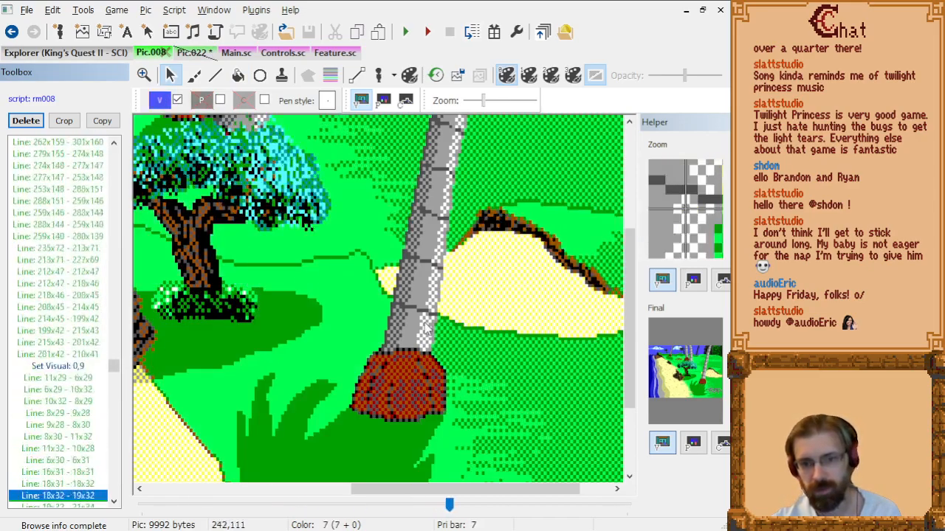
pyautogui.press('pagedown')
pyautogui.press('pagedown')
pyautogui.press('pagedown')
pyautogui.press('pagedown')
pyautogui.press('pagedown')
pyautogui.press('pagedown')
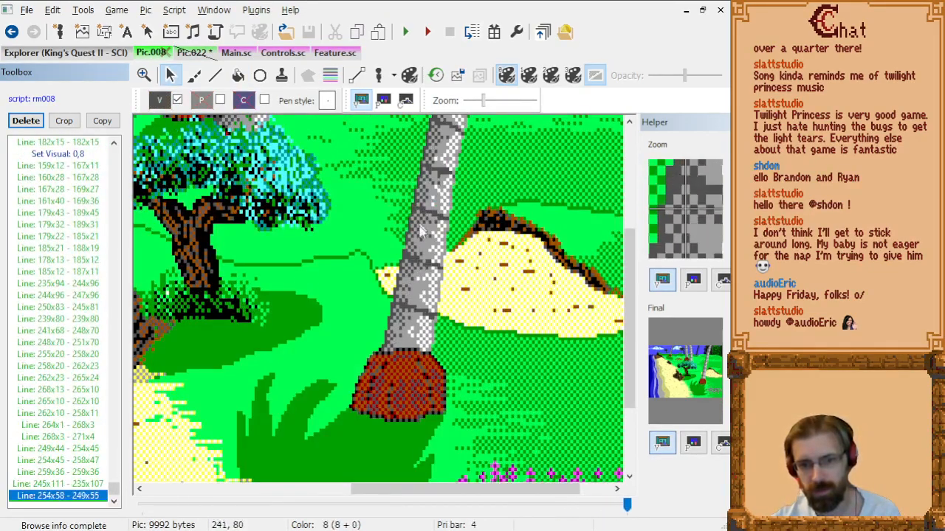
# Go back through Pic.008's late drawing commands and forward to the last one to examine the trunk's mottled shading lines.
pyautogui.press('pageup')
pyautogui.press('pageup')
pyautogui.press('pageup')
pyautogui.press('pageup')
pyautogui.press('pageup')
pyautogui.press('pageup')
pyautogui.press('pageup')
pyautogui.press('pageup')
pyautogui.press('pageup')
pyautogui.press('pageup')
pyautogui.press('pagedown')
pyautogui.press('pagedown')
pyautogui.press('pagedown')
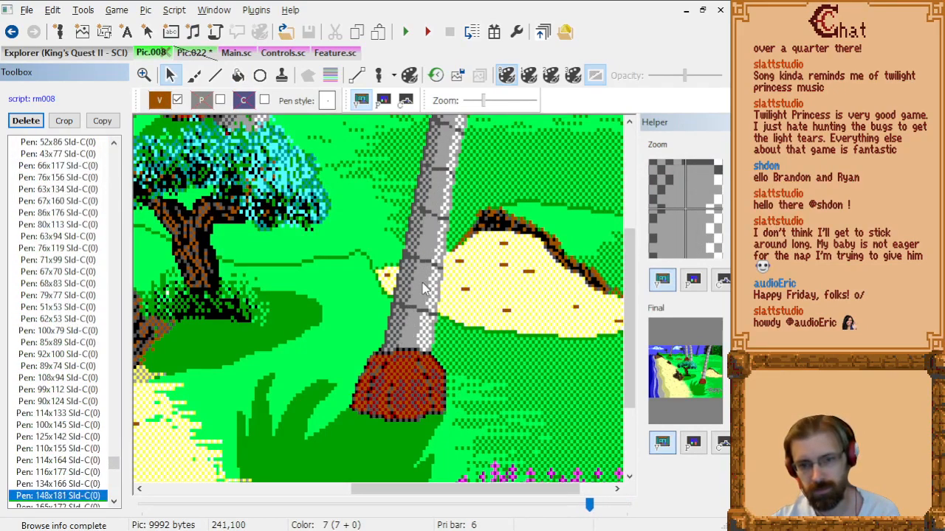
pyautogui.press('pagedown')
pyautogui.press('pagedown')
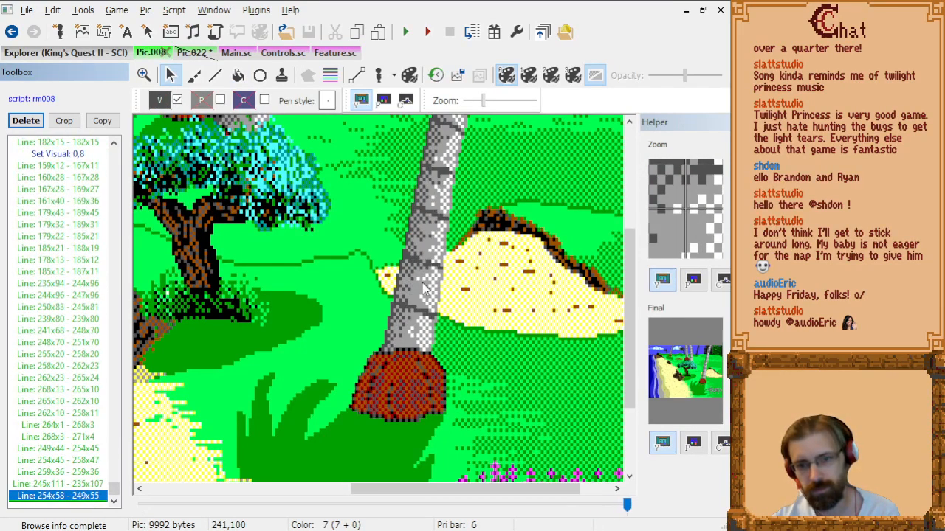
# Return to Pic.022, set visual colour 0,7 and draw connected lines 258,109–263,111–259,111 at the base of the palm trunk.
pyautogui.click(189, 55)
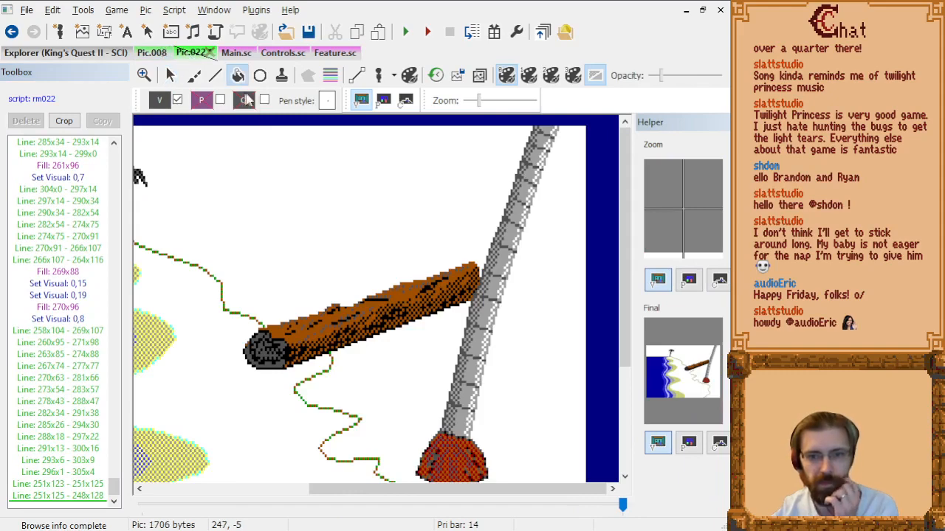
pyautogui.click(160, 102)
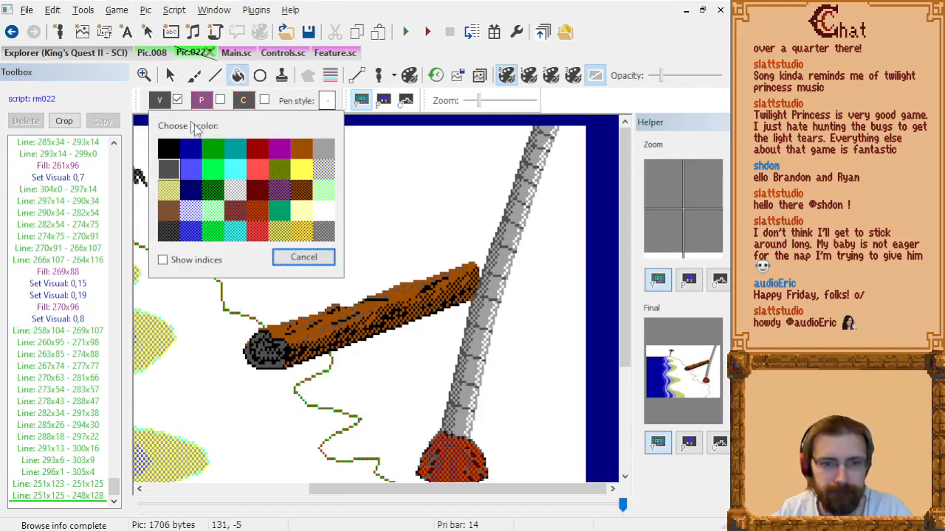
pyautogui.click(321, 155)
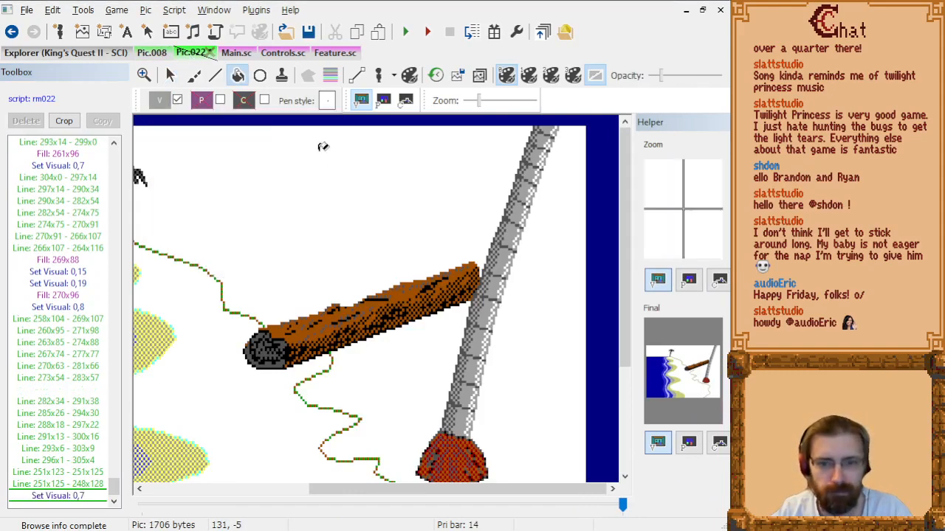
pyautogui.scroll(1, 563, 443)
pyautogui.scroll(-3, 553, 406)
pyautogui.scroll(-3, 548, 384)
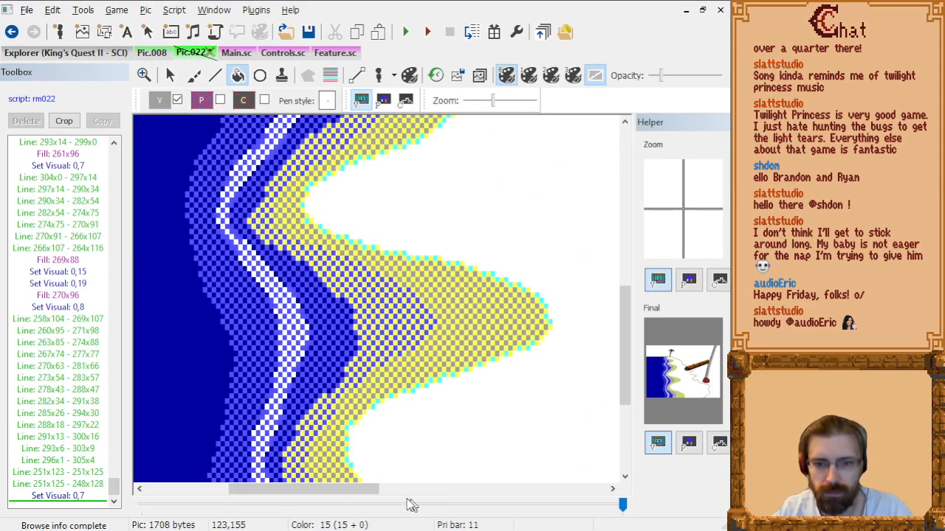
pyautogui.moveTo(347, 488); pyautogui.dragTo(553, 489)
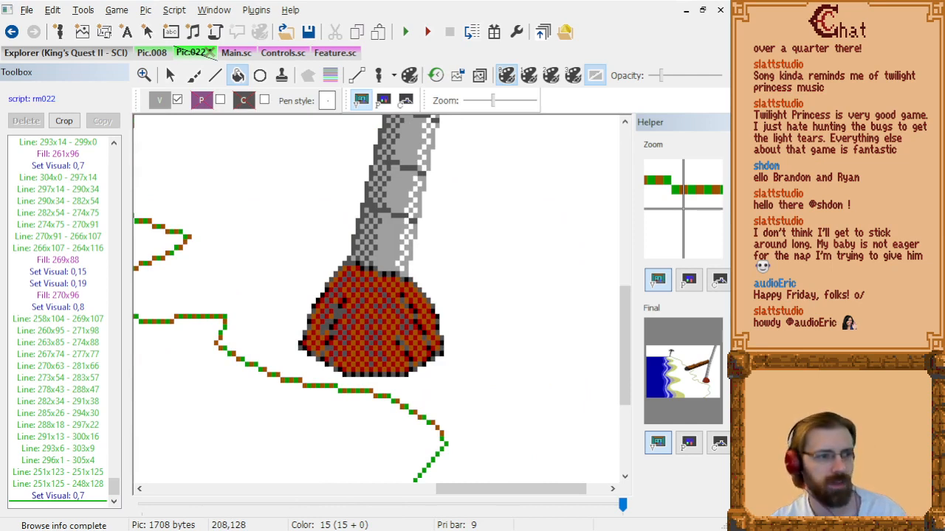
pyautogui.scroll(2, 555, 249)
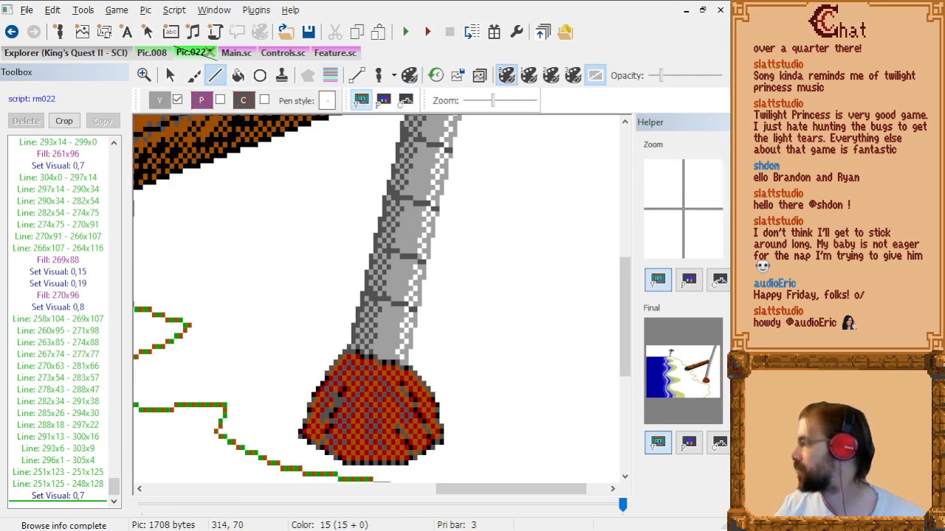
pyautogui.click(389, 335)
pyautogui.click(371, 335)
pyautogui.rightClick(371, 334)
# Draw 0,7 shading lines 264,108–259,107 and 261,99–266,100 on the lower palm trunk.
pyautogui.click(393, 319)
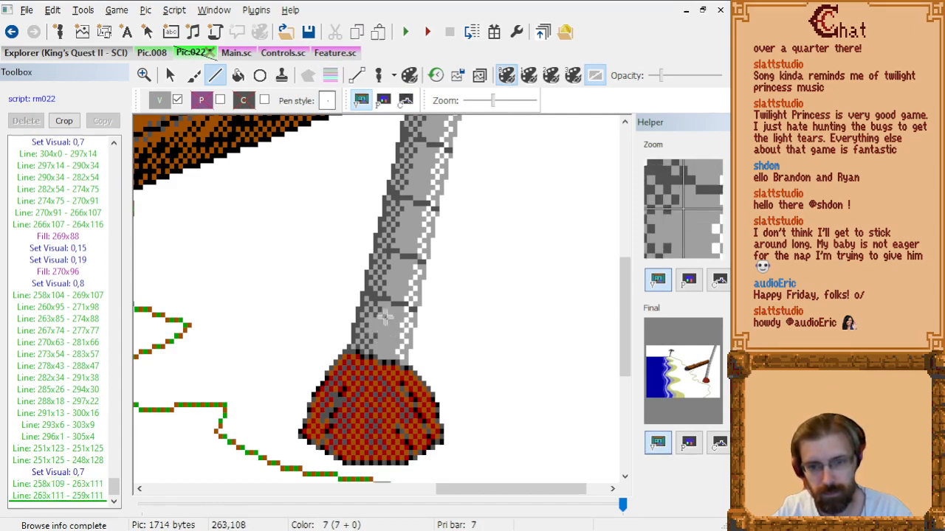
pyautogui.click(370, 314)
pyautogui.rightClick(371, 315)
pyautogui.click(404, 280)
pyautogui.rightClick(404, 280)
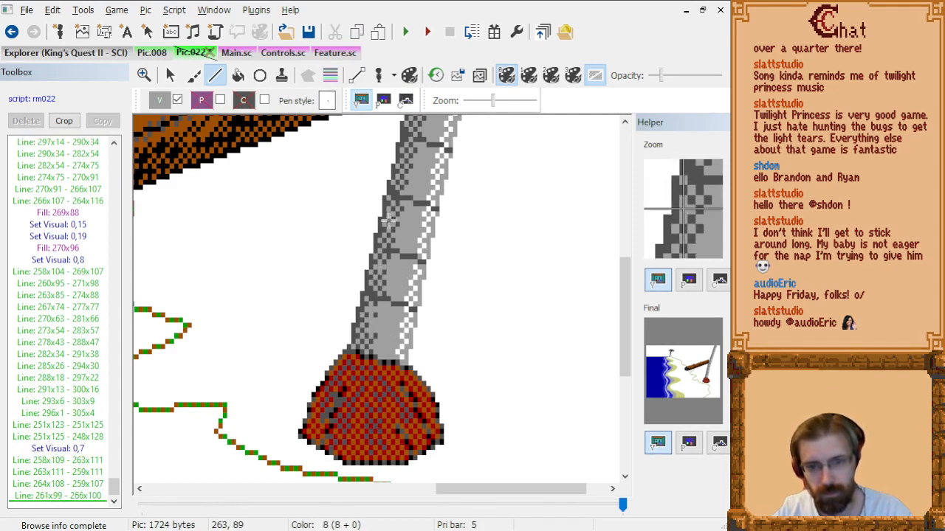
# Draw connected 0,7 lines 263,89–266,92–262,92 and 266,80–272,80–267,78–269,76 across the trunk's dark strip.
pyautogui.click(389, 220)
pyautogui.click(403, 237)
pyautogui.click(386, 237)
pyautogui.rightClick(386, 239)
pyautogui.click(400, 171)
pyautogui.click(428, 171)
pyautogui.click(405, 161)
pyautogui.click(415, 150)
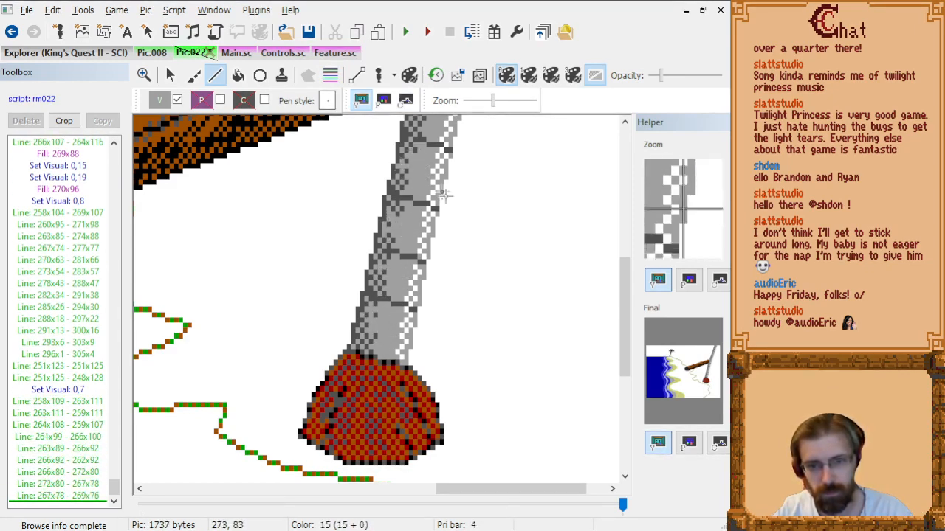
# Draw connected 0,7 lines 271,70–270,68–273,68–273,65 on the trunk just beside the log's end.
pyautogui.scroll(3, 450, 243)
pyautogui.click(426, 249)
pyautogui.click(421, 237)
pyautogui.click(434, 238)
pyautogui.click(435, 222)
pyautogui.rightClick(434, 222)
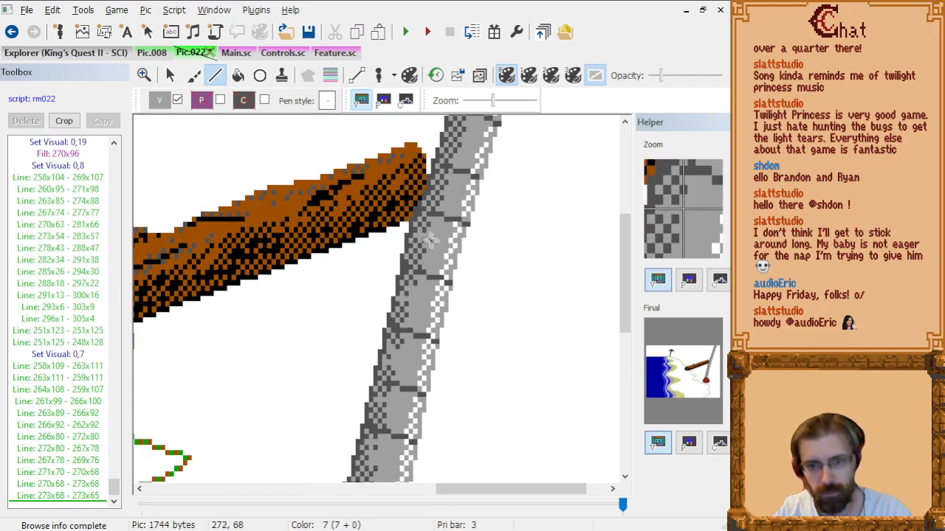
# Check the trunk in Pic.008, return to Pic.022 and insert visual colour 0,39 after the line 251,125–248,128.
pyautogui.click(150, 53)
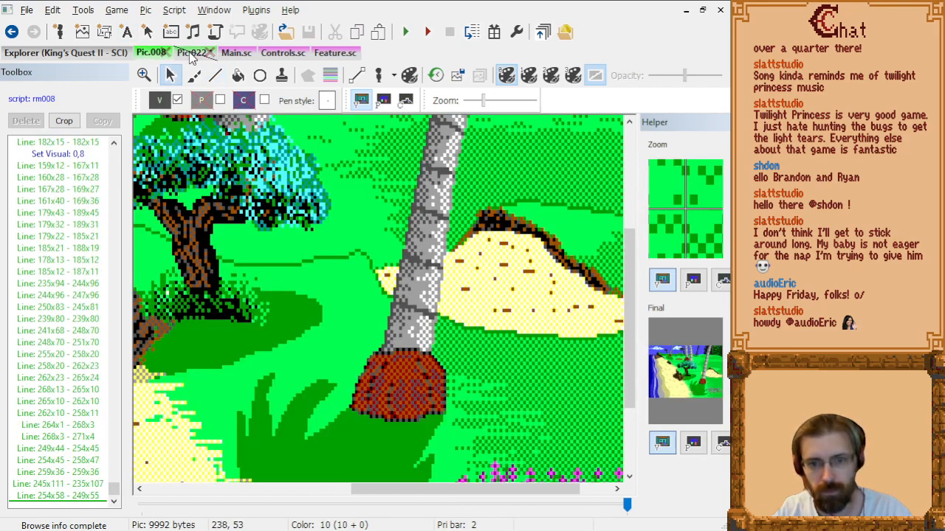
pyautogui.click(191, 53)
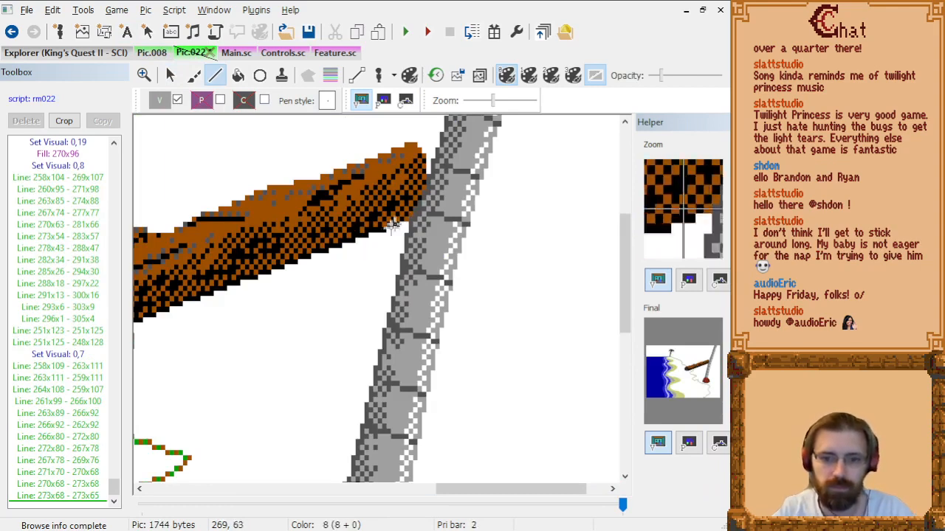
pyautogui.click(64, 344)
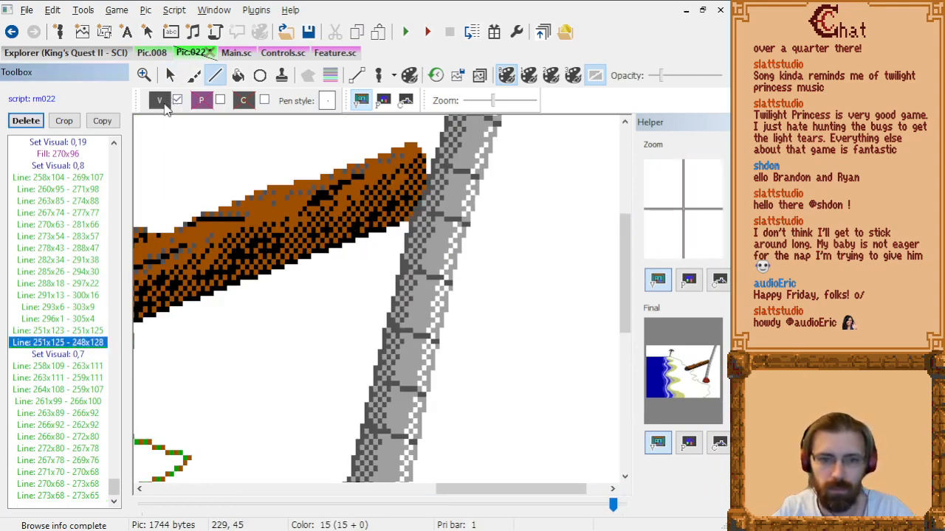
pyautogui.click(160, 101)
pyautogui.click(290, 240)
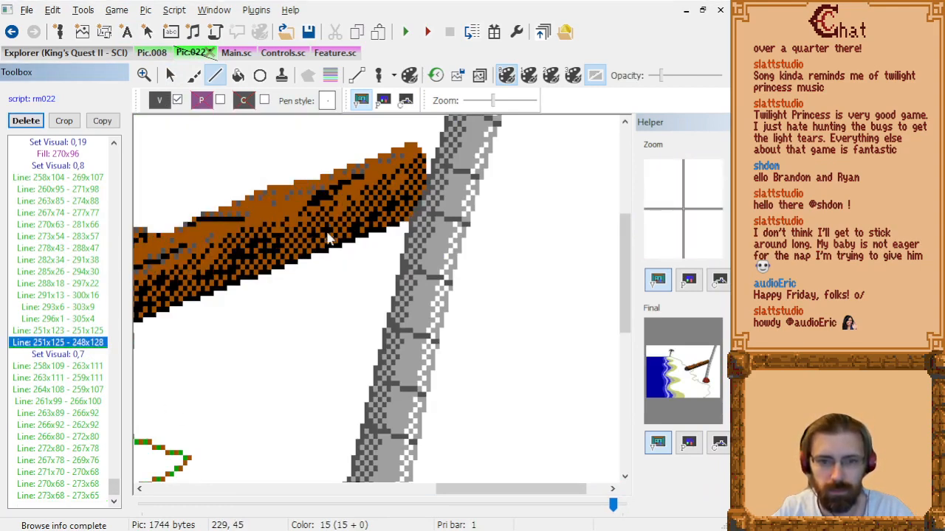
# Draw 0,39 shading lines 257,110–263,112–259,112 and 260,108–266,106–261,106–263,107–265,108 at the base of the palm trunk.
pyautogui.scroll(-3, 388, 318)
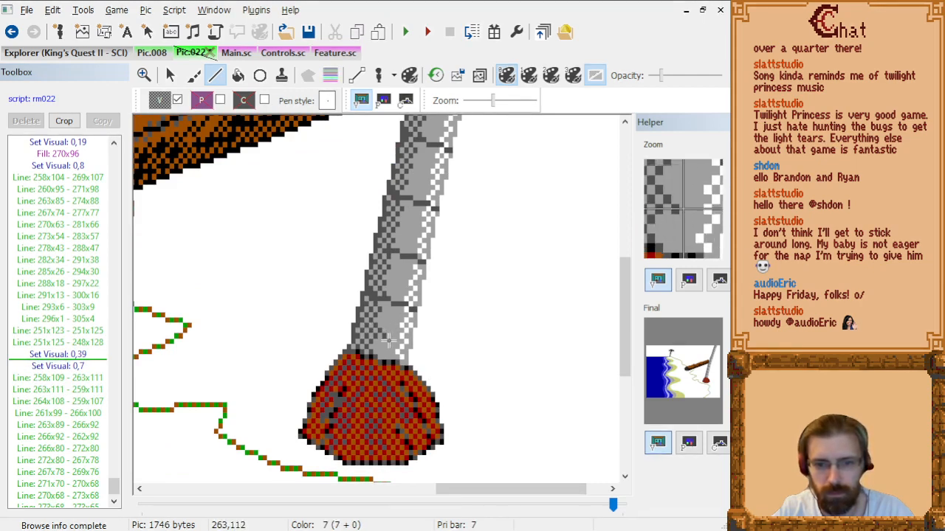
pyautogui.click(389, 340)
pyautogui.click(371, 341)
pyautogui.rightClick(367, 340)
pyautogui.click(375, 319)
pyautogui.click(402, 309)
pyautogui.click(380, 309)
pyautogui.click(389, 314)
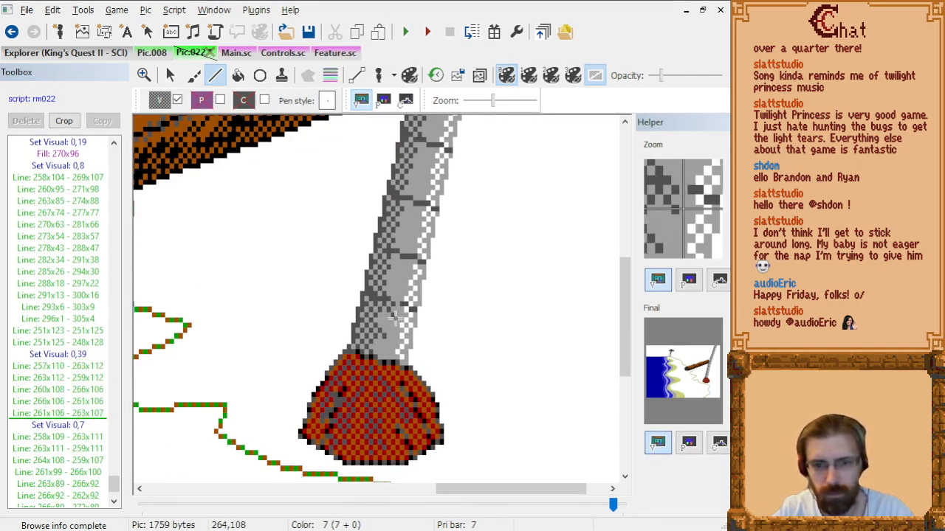
pyautogui.click(398, 318)
# Draw connected 0,39 shading lines 261,98–267,98–262,97–263,99–266,99 on the next trunk segment up.
pyautogui.click(406, 268)
pyautogui.click(383, 262)
pyautogui.click(389, 273)
pyautogui.click(402, 272)
pyautogui.click(415, 273)
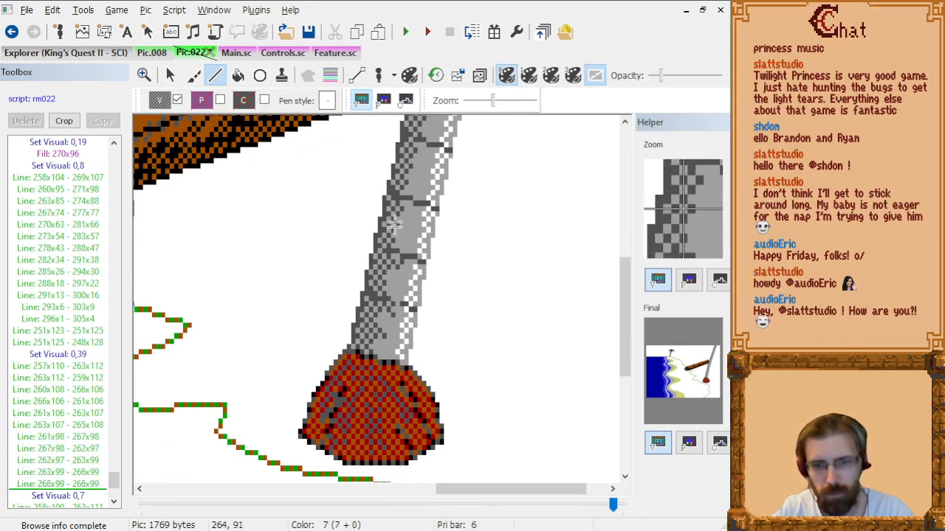
# Draw 0,39 shading lines 264,89–270,89–265,89 and 265,90–264,92–267,93 on the palm trunk.
pyautogui.click(393, 223)
pyautogui.click(419, 222)
pyautogui.click(397, 223)
pyautogui.click(398, 224)
pyautogui.click(394, 232)
pyautogui.click(407, 237)
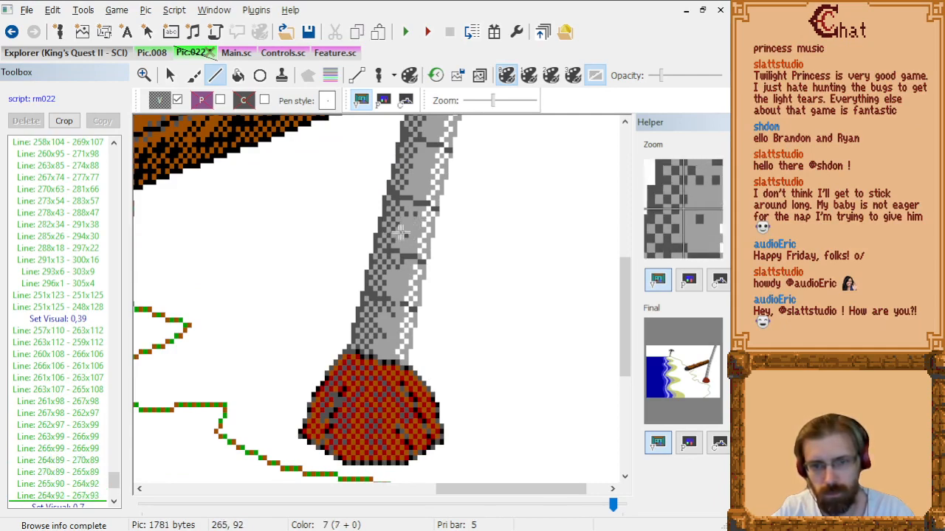
# Draw 0,39 shading lines 266,81–271,82–268,80 and 269,76–274,77 on the trunk segments below the log's end.
pyautogui.scroll(3, 436, 205)
pyautogui.click(402, 290)
pyautogui.click(422, 293)
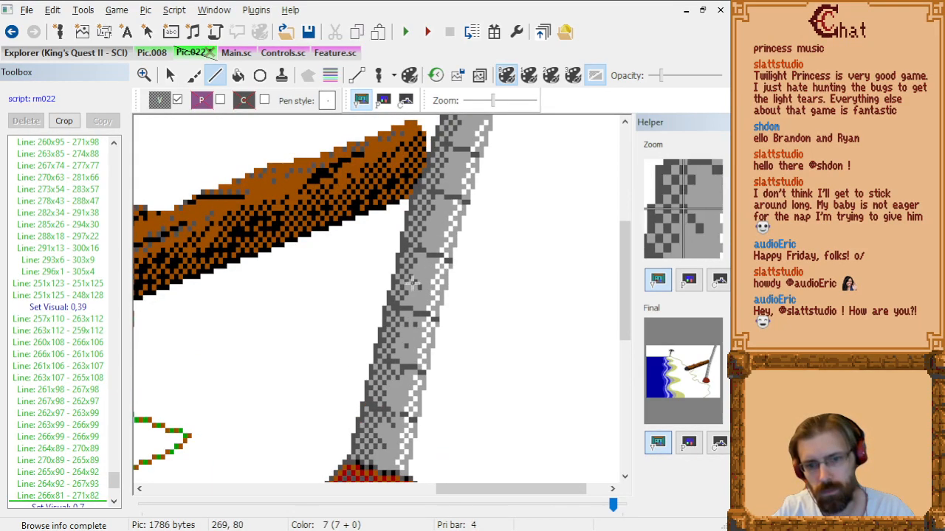
pyautogui.click(410, 284)
pyautogui.rightClick(411, 283)
pyautogui.click(414, 263)
pyautogui.click(436, 263)
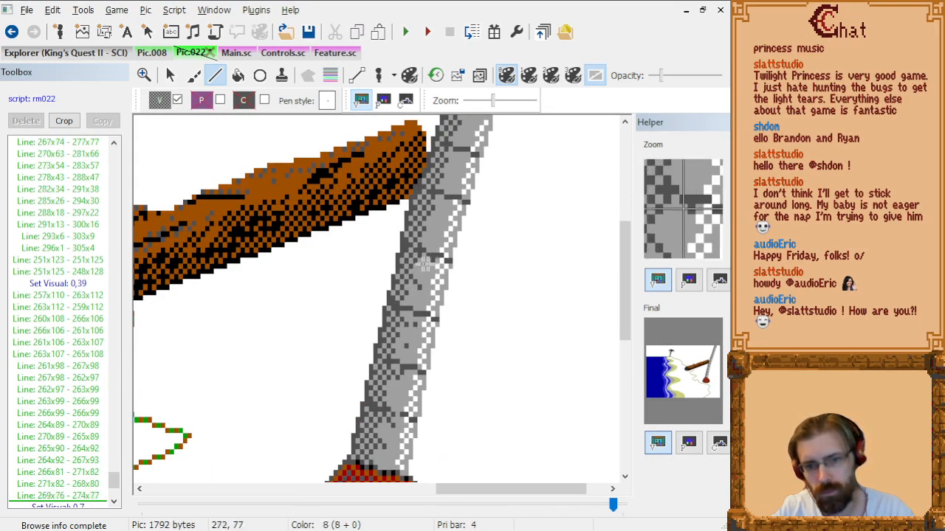
# Draw connected 0,39 shading lines 274,66–276,67–272,66–274,67–275,66–272,67 on the trunk beside the log's end.
pyautogui.click(443, 208)
pyautogui.click(451, 212)
pyautogui.click(436, 208)
pyautogui.click(443, 212)
pyautogui.click(448, 208)
pyautogui.click(436, 213)
pyautogui.rightClick(439, 216)
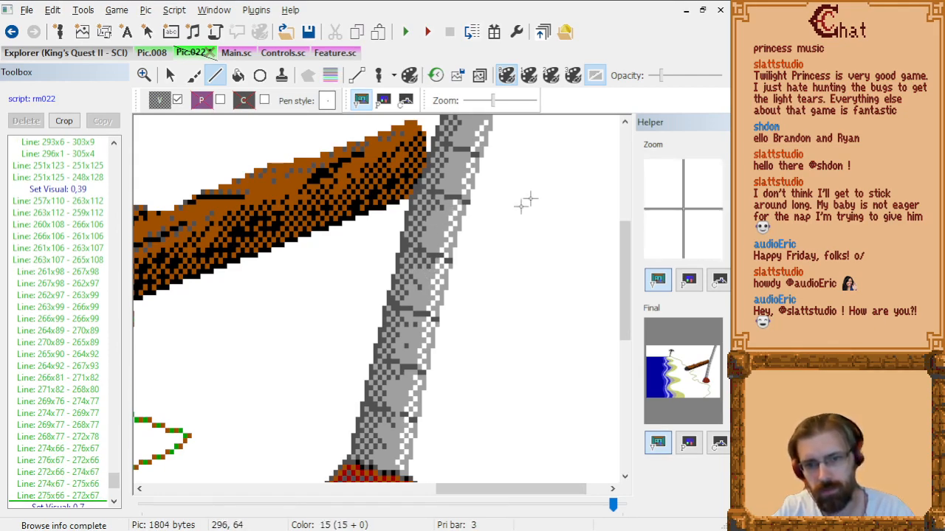
# Draw connected 0,39 shading lines 274,57–281,57–276,57–277,58–279,59–278,59–274,59–277,59 on the trunk.
pyautogui.scroll(3, 526, 200)
pyautogui.click(440, 289)
pyautogui.click(468, 289)
pyautogui.click(447, 289)
pyautogui.click(451, 294)
pyautogui.click(459, 299)
pyautogui.click(456, 299)
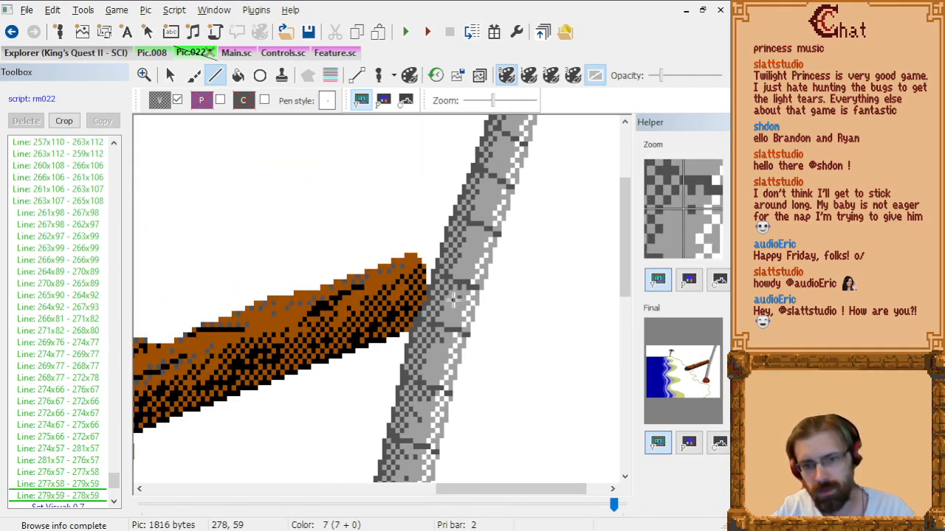
pyautogui.click(439, 299)
pyautogui.click(451, 299)
# Draw connected 0,39 shading lines 280,47–286,48–280,46–283,46 on the trunk segment above the log.
pyautogui.click(464, 237)
pyautogui.click(464, 242)
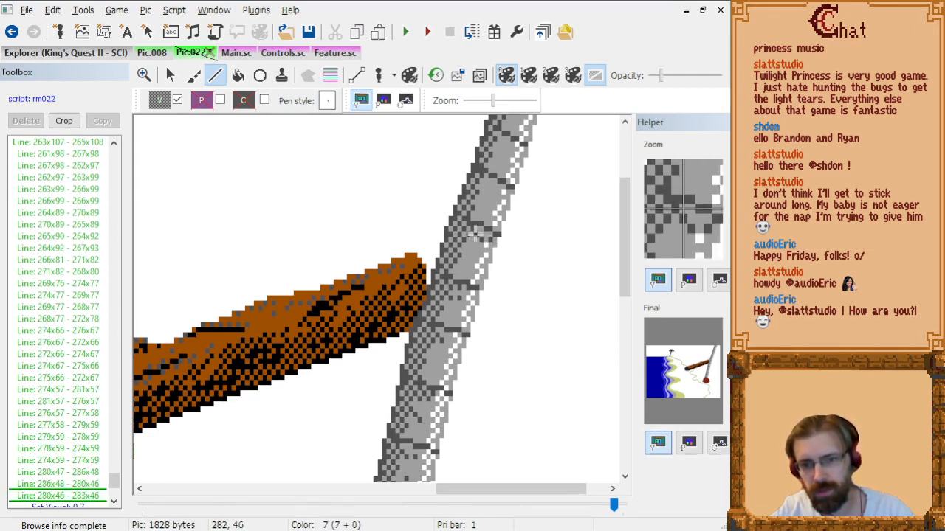
pyautogui.click(465, 232)
# Delete the misplaced lines 280,47–286,48 and 286,48–280,46 from the drawing command list, keeping 280,46–283,46.
pyautogui.click(87, 497)
pyautogui.press('Up')
pyautogui.press('Up')
pyautogui.press('Up')
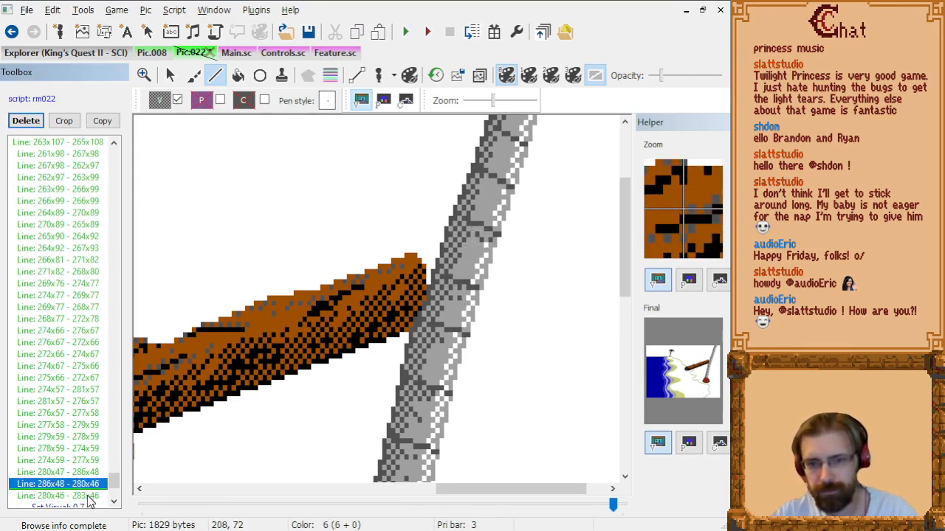
pyautogui.press('Down')
pyautogui.press('Delete')
pyautogui.press('Down')
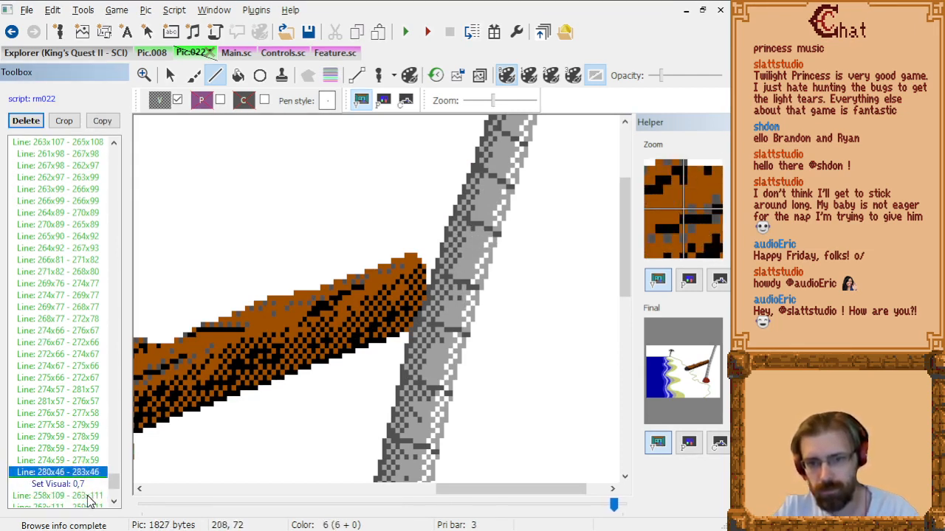
pyautogui.press('Delete')
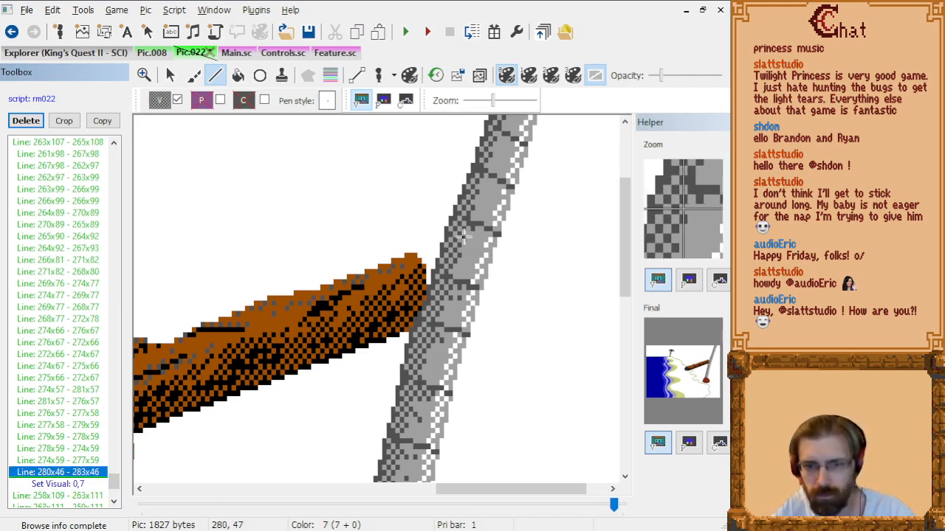
# Draw 0,39 shading lines 280,47–284,47–279,47 and 278,51–282,51 on the trunk segment above the log.
pyautogui.click(464, 237)
pyautogui.click(485, 237)
pyautogui.click(459, 236)
pyautogui.click(473, 257)
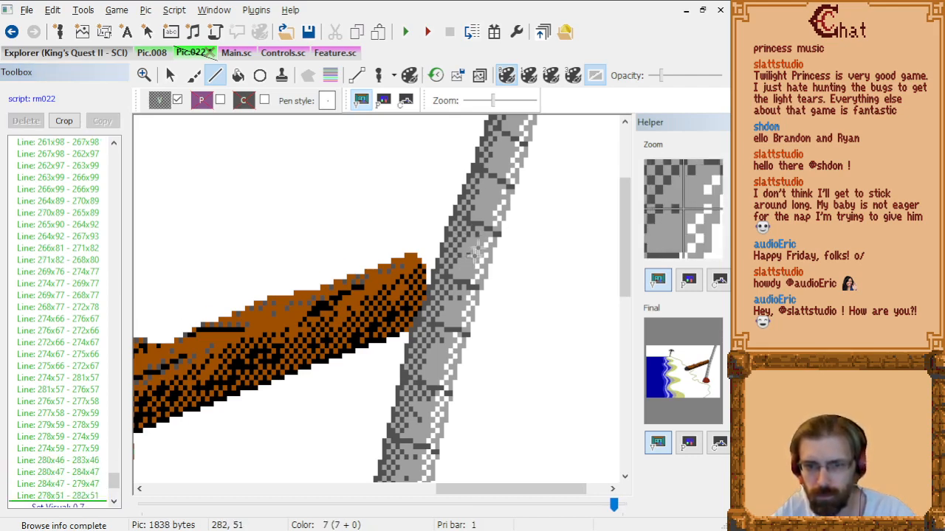
# Draw connected 0,39 shading lines 284,37–288,38–285,38–282,37–285,39–282,39 on the upper palm trunk.
pyautogui.click(484, 187)
pyautogui.click(503, 191)
pyautogui.click(489, 191)
pyautogui.click(475, 187)
pyautogui.click(488, 195)
pyautogui.click(475, 195)
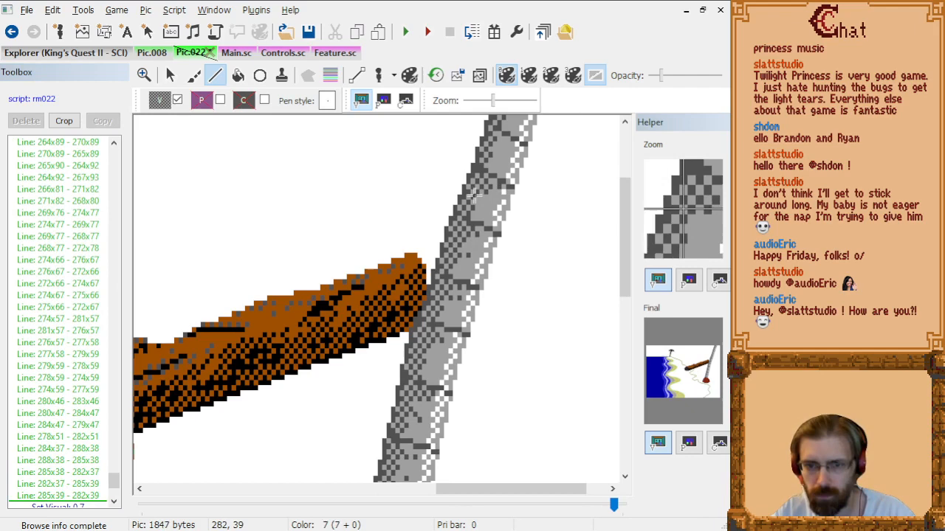
# Draw connected 0,39 shading lines 286,30–290,30–290,29–285,27 on the upper palm trunk.
pyautogui.click(495, 145)
pyautogui.click(515, 146)
pyautogui.click(515, 141)
pyautogui.click(489, 131)
# Draw connected 0,39 shading lines 290,23–293,22–294,22–290,21 on the next trunk segment up.
pyautogui.scroll(3, 556, 255)
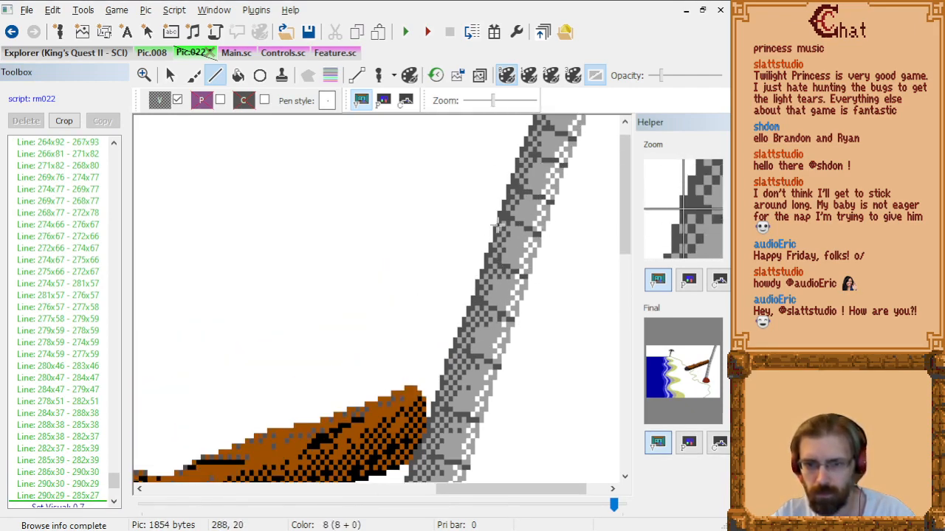
pyautogui.click(509, 243)
pyautogui.click(521, 241)
pyautogui.click(525, 240)
pyautogui.click(508, 232)
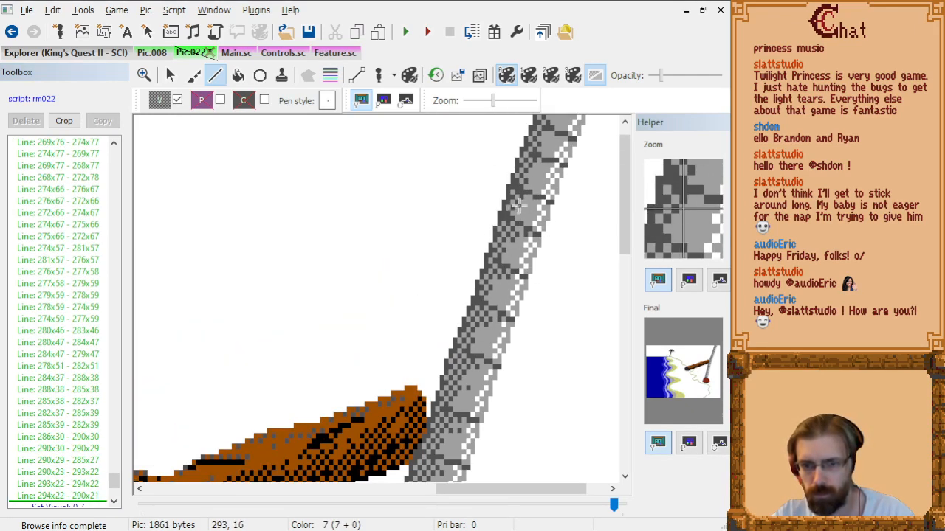
# Draw 0,39 shading lines 293,16–296,16–294,15 and 291,17–294,18 near the top of the palm trunk.
pyautogui.click(519, 206)
pyautogui.click(533, 206)
pyautogui.click(525, 204)
pyautogui.click(512, 212)
pyautogui.click(526, 217)
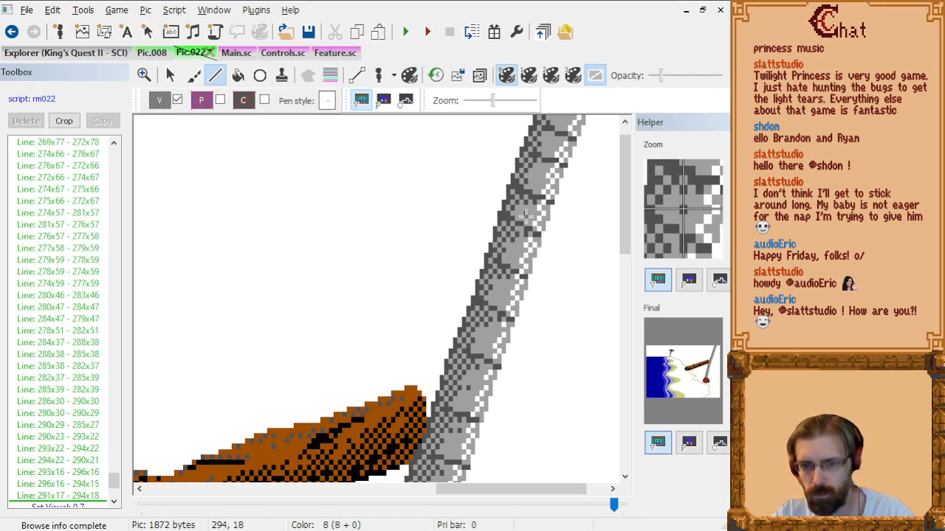
# Draw connected 0,39 shading lines 295,9–298,9–299,9 just below the trunk's topmost segment.
pyautogui.click(529, 170)
pyautogui.click(543, 169)
pyautogui.click(548, 169)
pyautogui.rightClick(548, 169)
pyautogui.scroll(1, 581, 172)
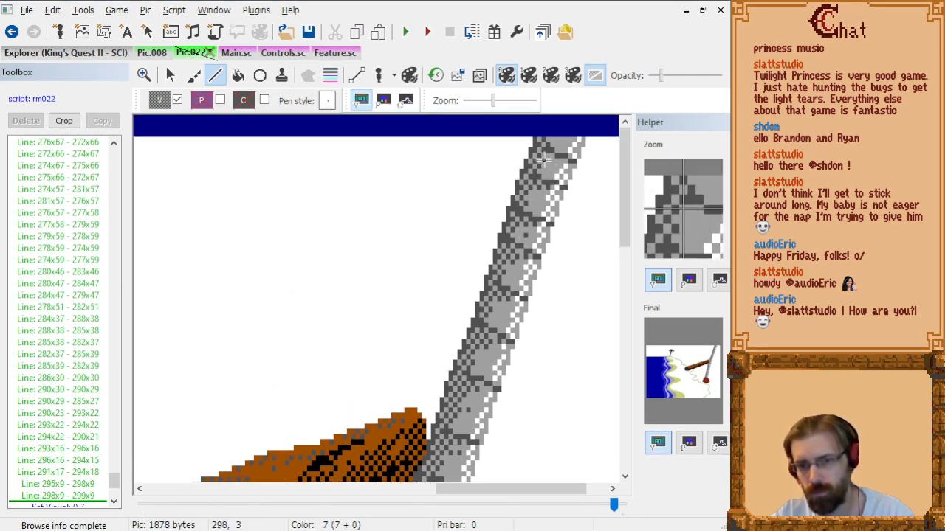
# Extend the dark grey dithered line shading up the palm trunk's top end, from about 298x9 to 303x0.
pyautogui.click(543, 158)
pyautogui.click(556, 170)
pyautogui.click(551, 170)
pyautogui.click(543, 159)
pyautogui.click(552, 139)
pyautogui.click(560, 139)
pyautogui.click(565, 139)
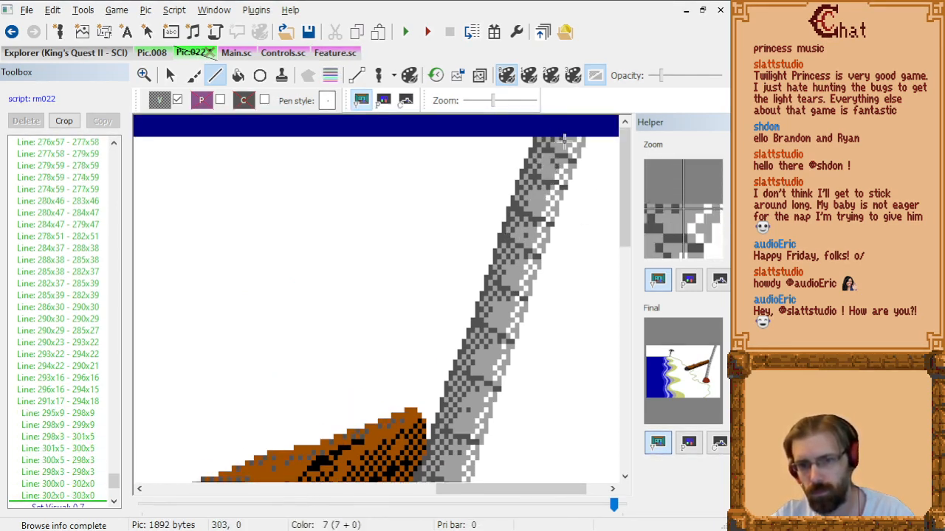
# Resume after the last line of the Set Visual 0,7 group and add short light grey lines near 277x61, 281x48 and 286x39.
pyautogui.scroll(-1, 177, 149)
pyautogui.scroll(-4, 99, 418)
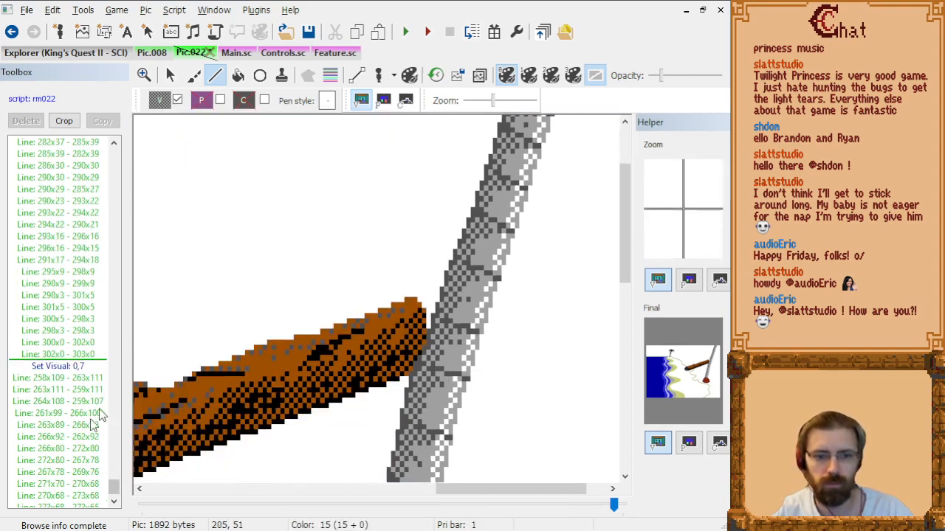
pyautogui.click(63, 437)
pyautogui.press('End')
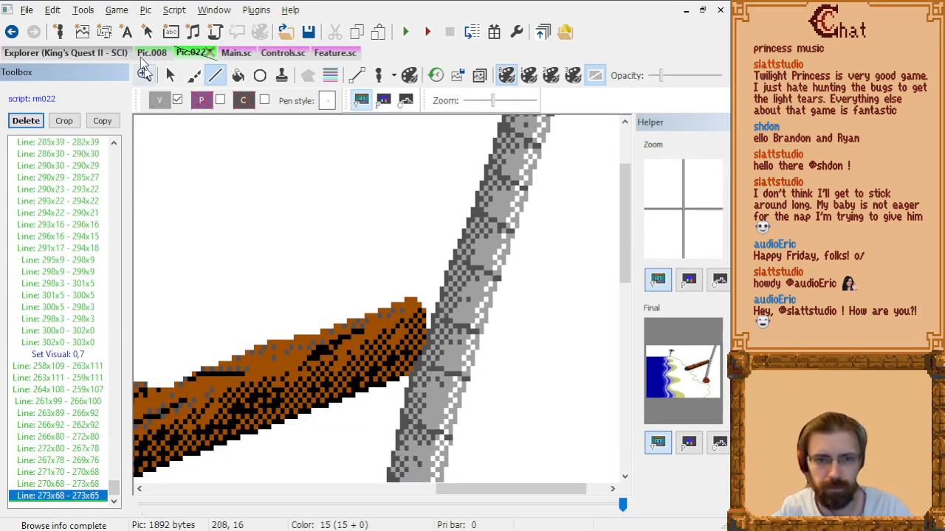
pyautogui.scroll(-1, 476, 385)
pyautogui.scroll(-2, 476, 385)
pyautogui.scroll(3, 470, 373)
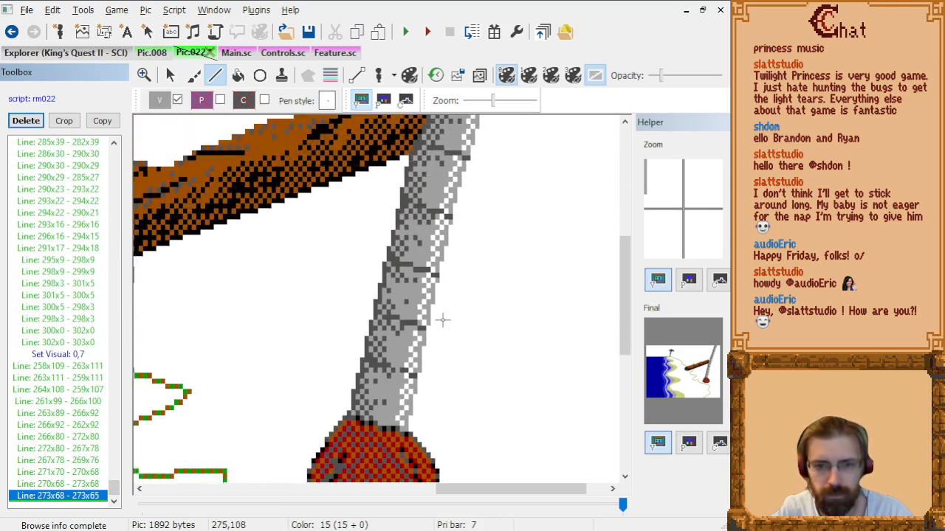
pyautogui.scroll(1, 443, 298)
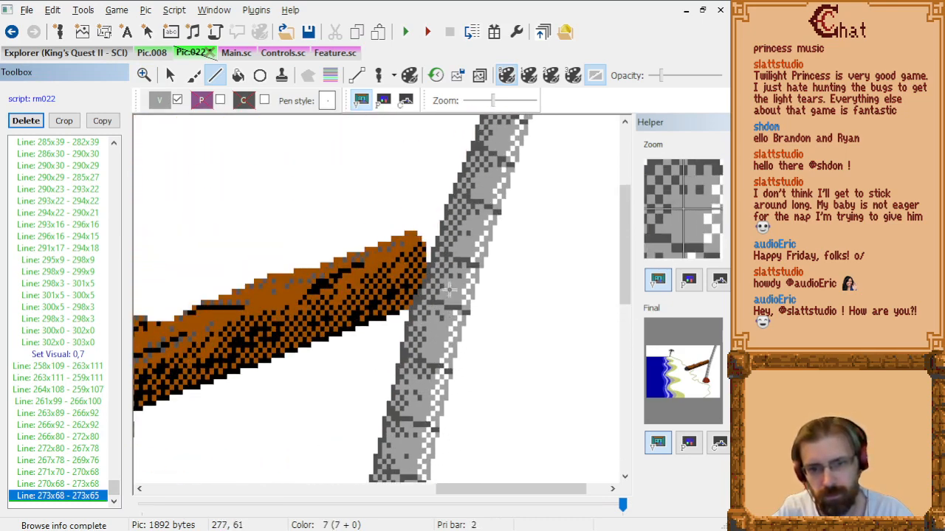
pyautogui.moveTo(448, 290); pyautogui.dragTo(437, 287)
pyautogui.moveTo(466, 224); pyautogui.dragTo(451, 223)
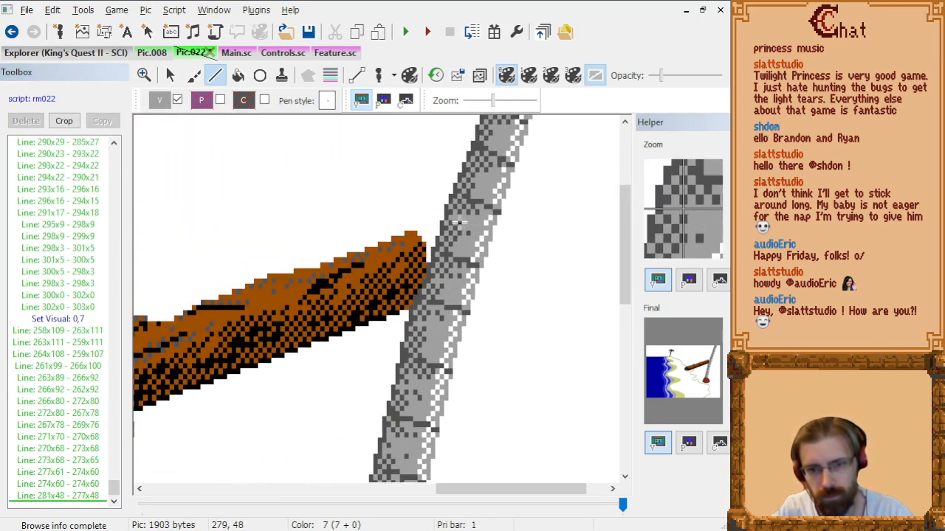
pyautogui.scroll(1, 493, 179)
pyautogui.moveTo(510, 183); pyautogui.dragTo(473, 192)
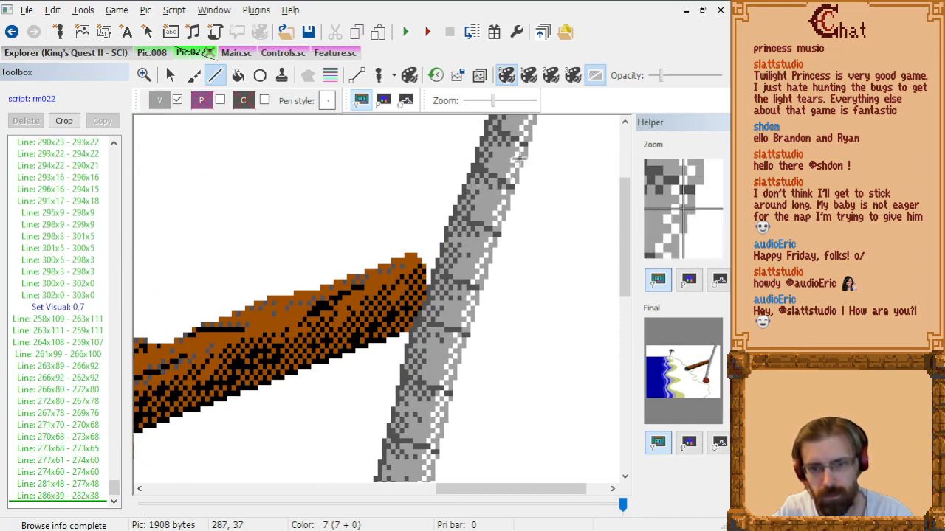
pyautogui.scroll(7, 509, 155)
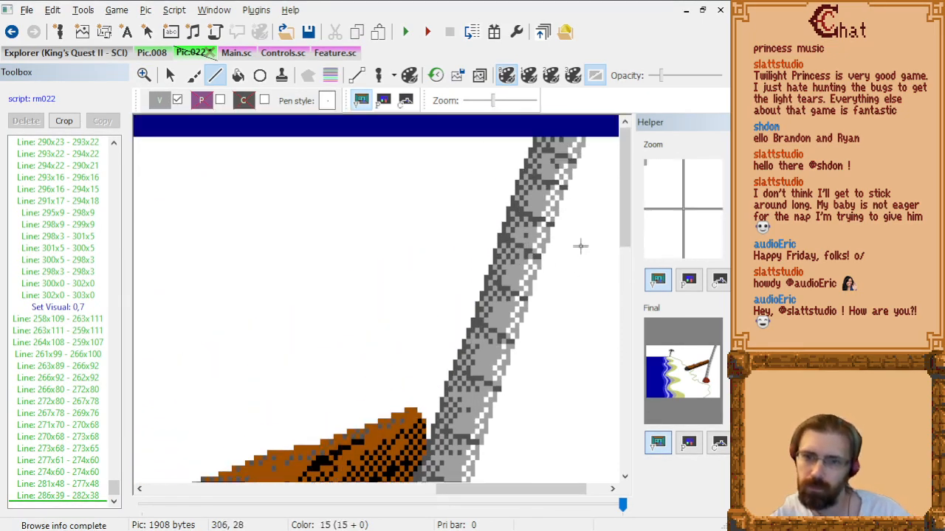
# After checking Pic.008's palm, set the visual color to 0,19 and draw highlight lines on the trunk's top bands near 304x0 and 300x6.
pyautogui.click(158, 54)
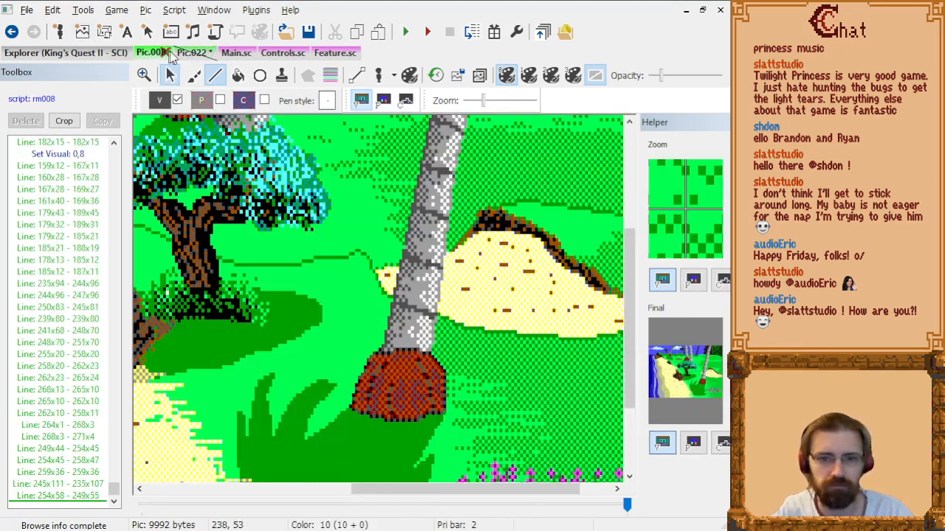
pyautogui.click(189, 53)
pyautogui.click(164, 101)
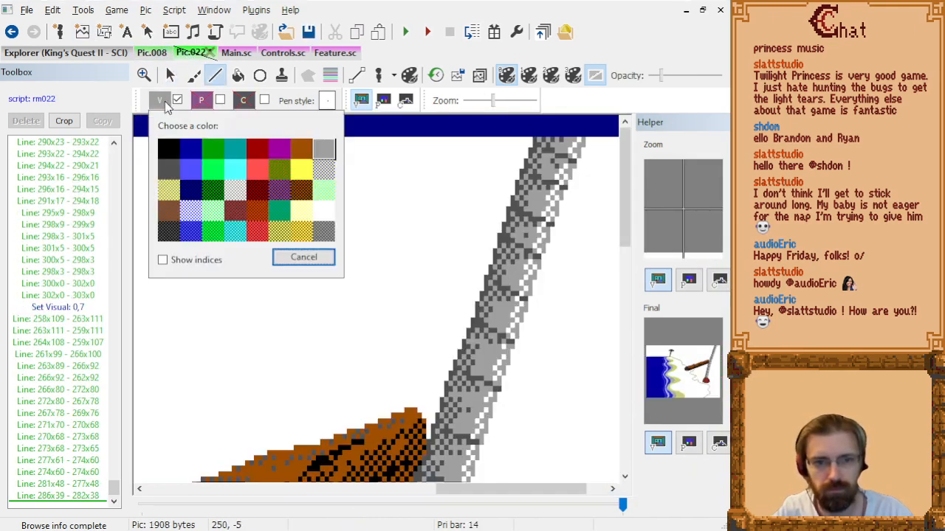
pyautogui.click(235, 194)
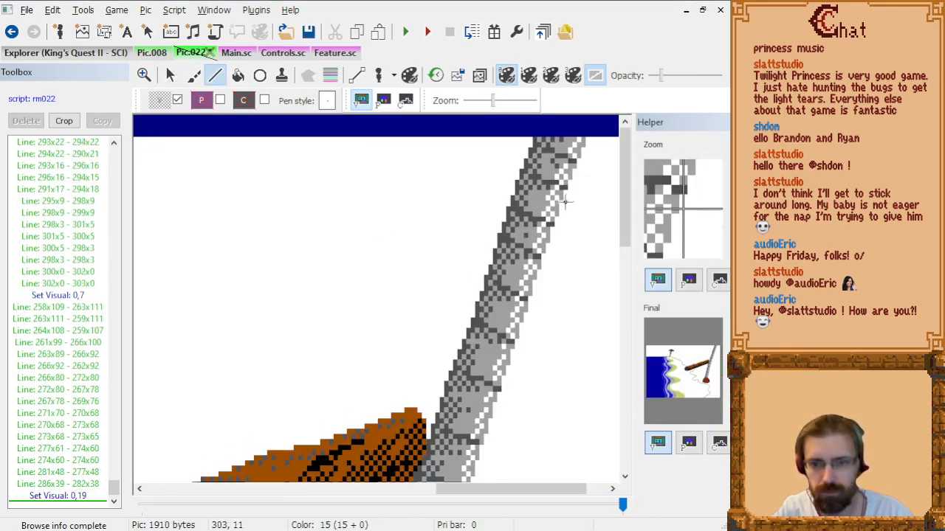
pyautogui.click(578, 139)
pyautogui.click(566, 139)
pyautogui.click(572, 140)
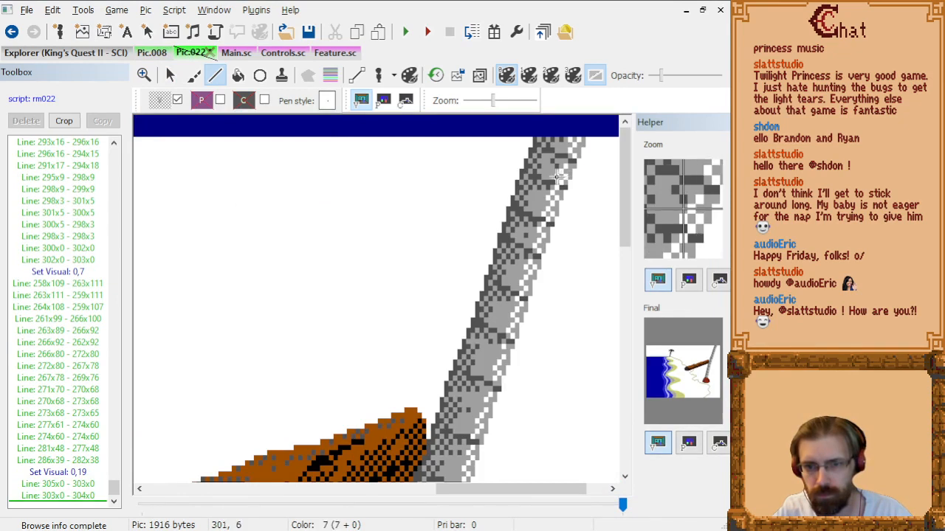
pyautogui.click(557, 177)
pyautogui.click(548, 177)
pyautogui.click(547, 177)
# Draw grey-and-white dithered highlight lines on the trunk band around 298x11 to 296x12.
pyautogui.click(543, 206)
pyautogui.click(538, 211)
pyautogui.click(538, 211)
pyautogui.click(548, 211)
pyautogui.click(533, 211)
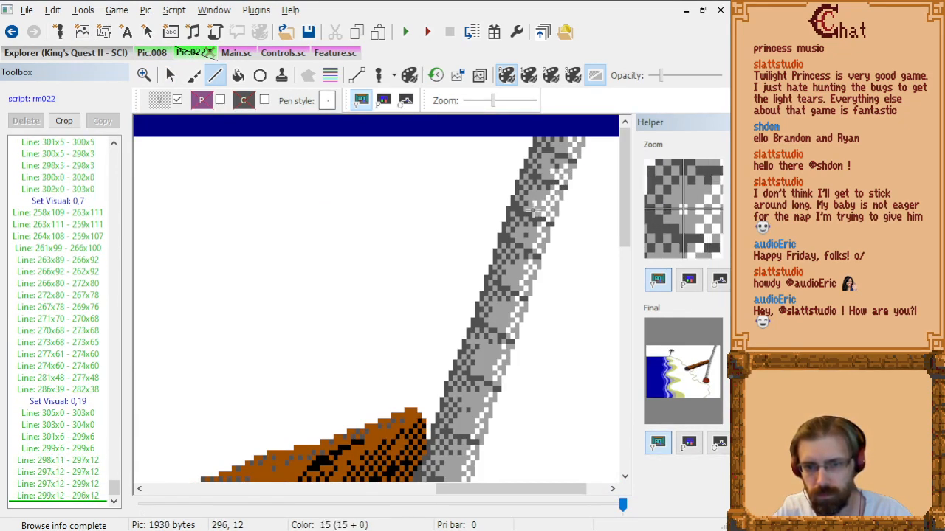
pyautogui.click(533, 212)
pyautogui.rightClick(536, 211)
# Add dithered highlight lines to the next two trunk bands down, around 295x18 and 292x27.
pyautogui.click(535, 240)
pyautogui.click(526, 240)
pyautogui.click(525, 245)
pyautogui.click(529, 244)
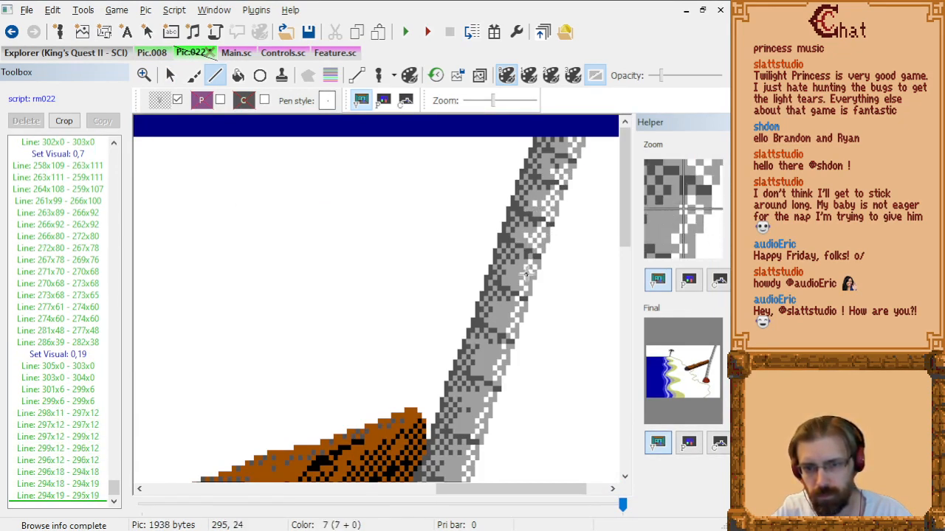
pyautogui.click(509, 289)
pyautogui.click(508, 284)
pyautogui.click(518, 284)
# Fill the trunk band around 290x34 with a cluster of short dithered highlight lines.
pyautogui.scroll(-3, 520, 315)
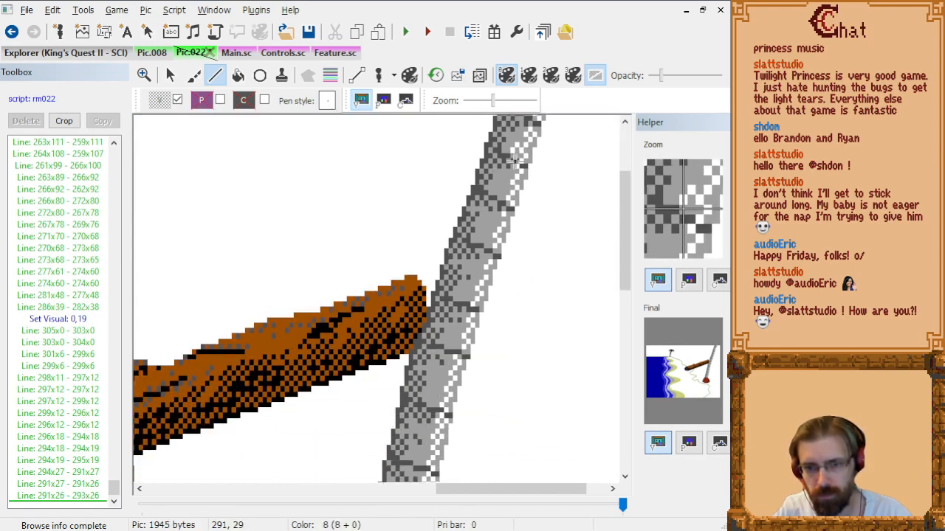
pyautogui.click(508, 195)
pyautogui.click(499, 189)
pyautogui.click(499, 184)
pyautogui.click(513, 183)
pyautogui.click(503, 184)
pyautogui.click(509, 184)
pyautogui.click(509, 190)
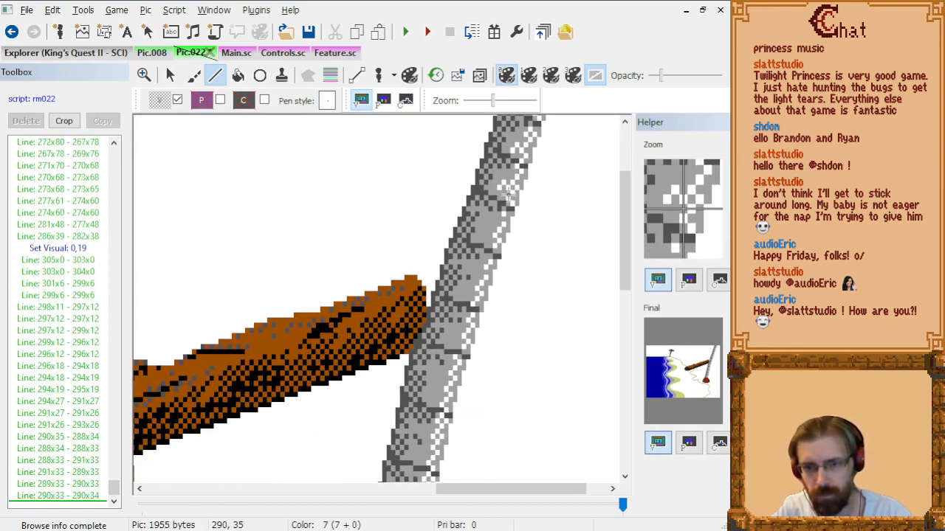
pyautogui.click(504, 196)
pyautogui.rightClick(511, 202)
# Draw dithered highlight lines on the trunk band around 287x43 to 284x44.
pyautogui.click(496, 240)
pyautogui.click(482, 241)
pyautogui.click(482, 245)
pyautogui.click(496, 246)
pyautogui.click(492, 237)
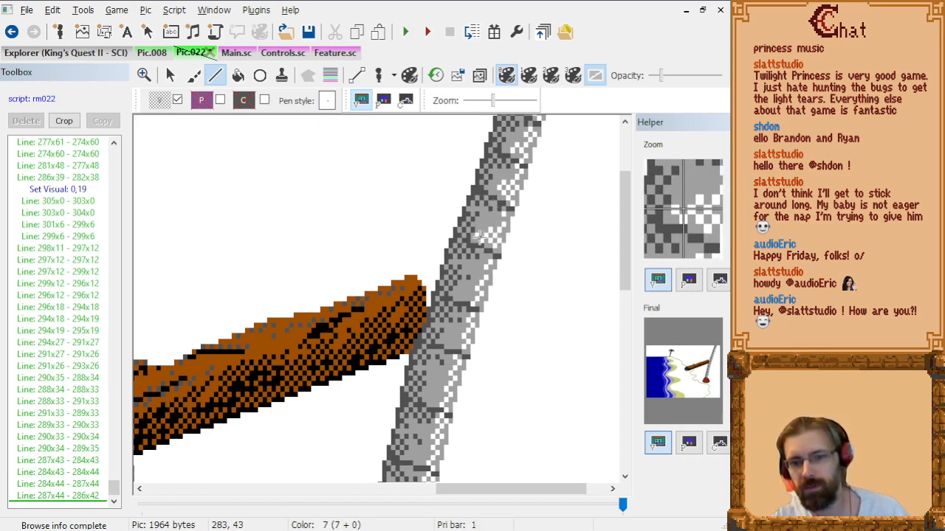
pyautogui.moveTo(480, 237); pyautogui.dragTo(493, 236)
# Add dithered highlight lines to the two trunk bands beside the log's upper end, around 280x54 and 278x62.
pyautogui.click(471, 303)
pyautogui.click(458, 303)
pyautogui.click(458, 298)
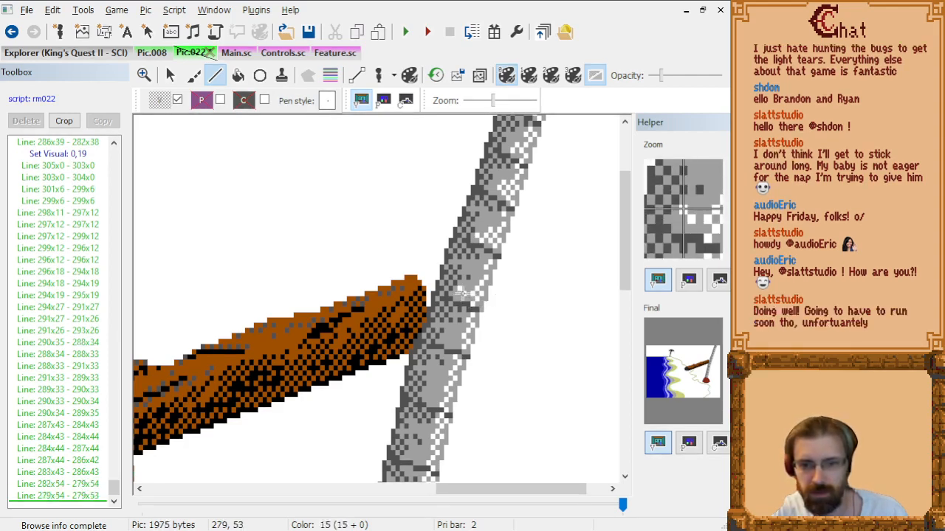
pyautogui.click(471, 298)
pyautogui.rightClick(471, 299)
pyautogui.click(458, 334)
pyautogui.click(447, 334)
pyautogui.doubleClick(459, 338)
pyautogui.doubleClick(450, 339)
pyautogui.rightClick(451, 340)
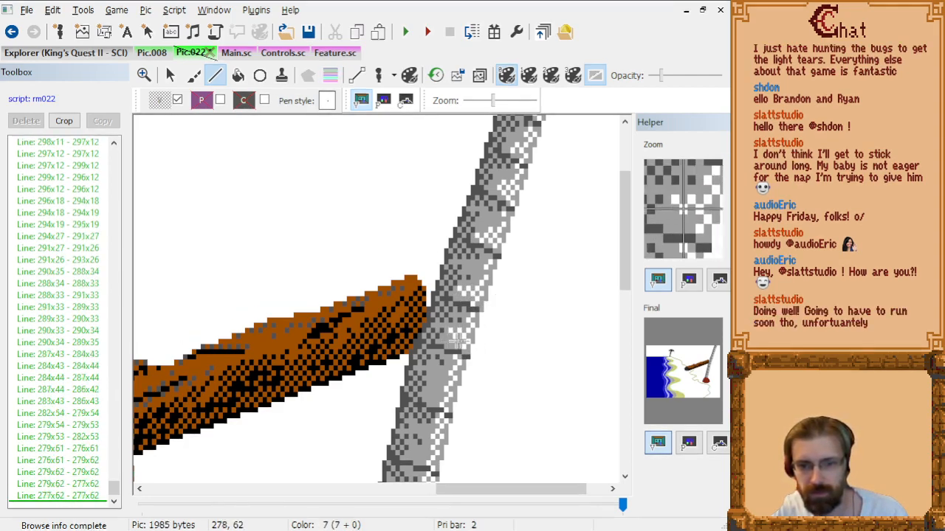
pyautogui.scroll(-1, 459, 344)
pyautogui.moveTo(459, 329); pyautogui.dragTo(445, 318)
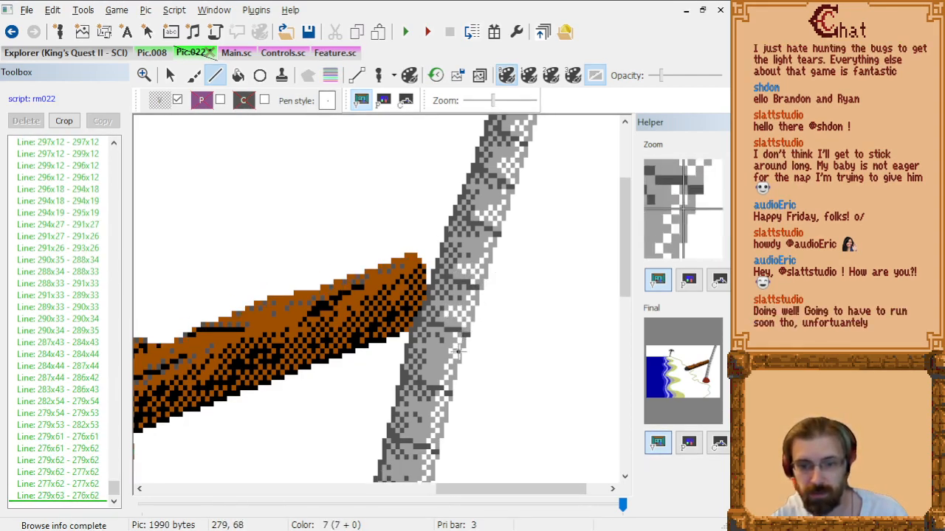
# Fill the trunk band just below the log with dithered highlight lines, from about 271x72 up to 277x70.
pyautogui.scroll(-1, 459, 353)
pyautogui.click(440, 348)
pyautogui.click(432, 348)
pyautogui.click(423, 348)
pyautogui.click(436, 352)
pyautogui.doubleClick(428, 353)
pyautogui.click(440, 353)
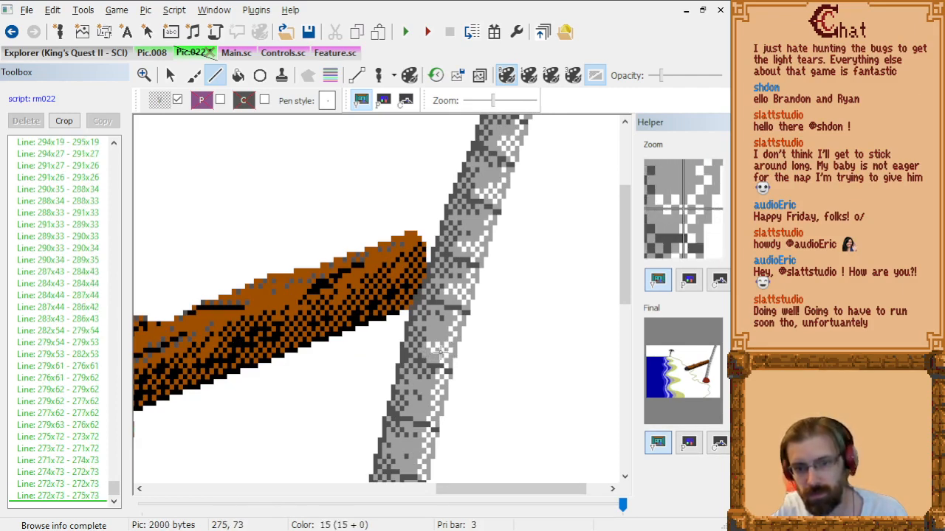
pyautogui.scroll(-3, 442, 350)
pyautogui.click(425, 288)
pyautogui.click(435, 280)
pyautogui.click(439, 271)
pyautogui.click(448, 271)
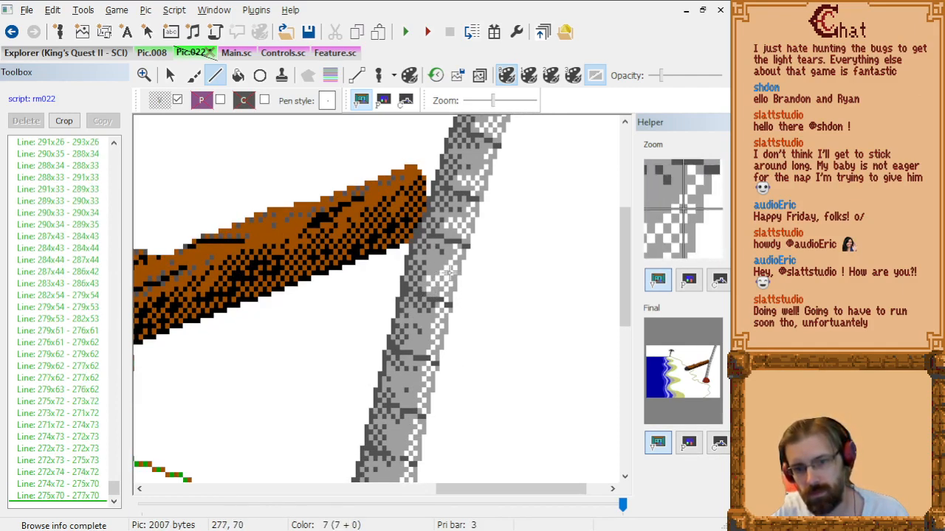
# Draw dithered highlight lines on the trunk band around 272x84 to 267x84.
pyautogui.click(422, 347)
pyautogui.click(409, 347)
pyautogui.click(400, 347)
pyautogui.click(413, 346)
pyautogui.click(418, 352)
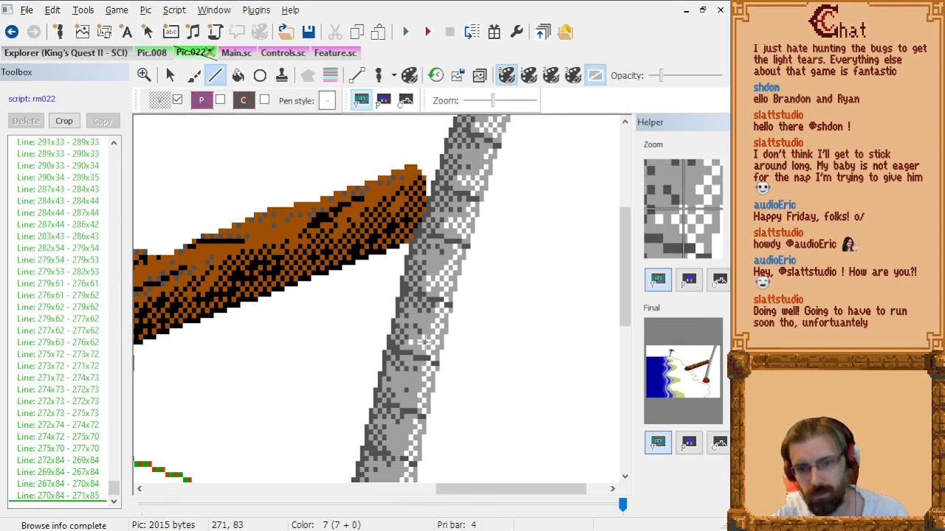
# Shade the trunk band between about 266x95 and 270x92 with dithered highlight lines.
pyautogui.scroll(-3, 451, 345)
pyautogui.click(404, 336)
pyautogui.click(417, 336)
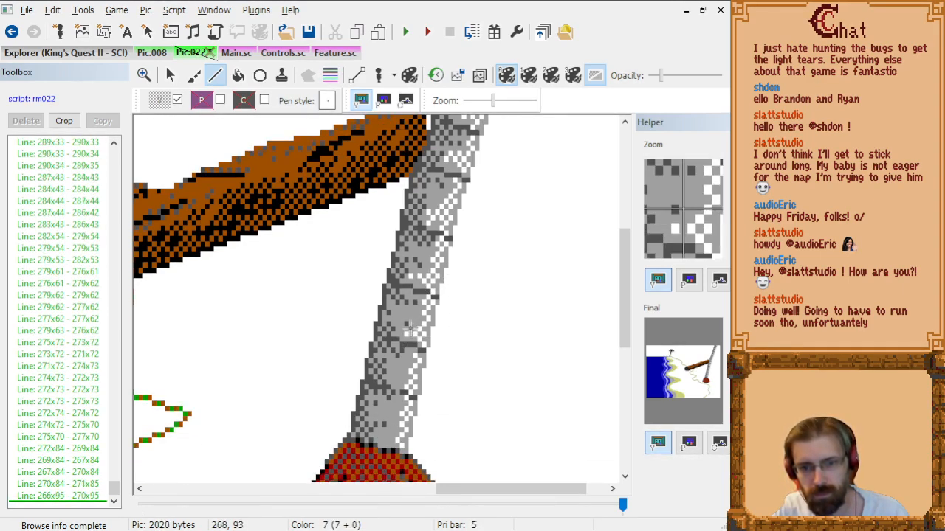
pyautogui.click(413, 327)
pyautogui.click(422, 322)
pyautogui.scroll(-3, 419, 324)
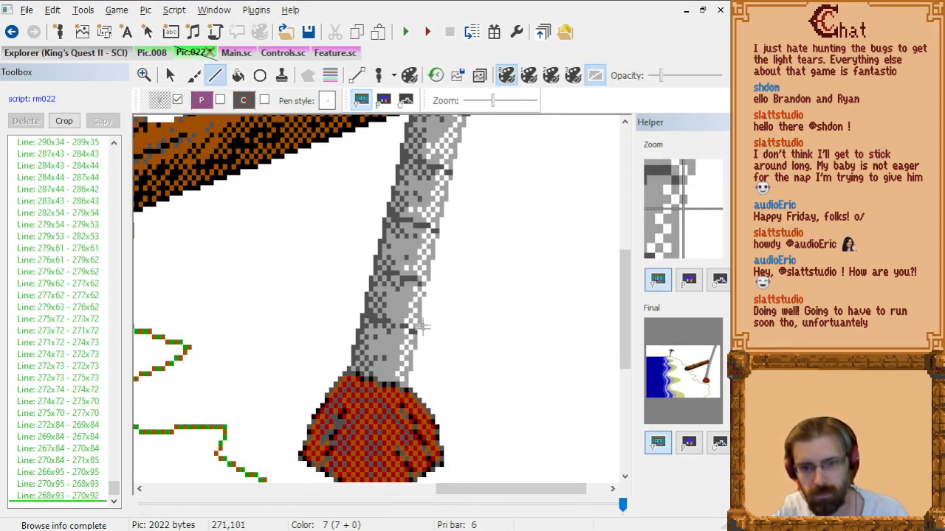
pyautogui.click(399, 271)
pyautogui.click(412, 262)
pyautogui.click(421, 262)
pyautogui.click(412, 270)
pyautogui.click(408, 271)
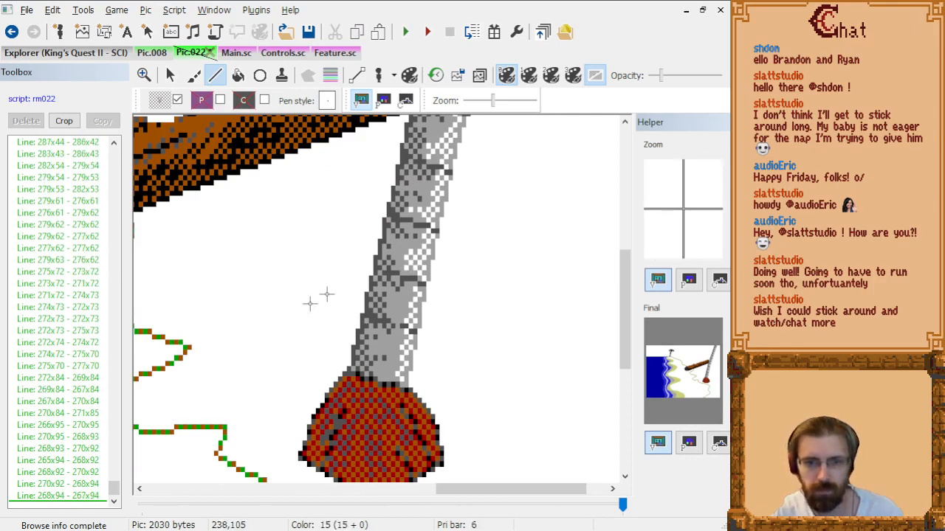
# Draw a zigzag dithered highlight on the second band above the trunk's red base, from 268x102 to 267x104.
pyautogui.click(411, 313)
pyautogui.click(393, 313)
pyautogui.click(398, 325)
pyautogui.click(407, 325)
# Fill the trunk's lowest band above the red base with dithered highlight lines around 260x113 to 265x109.
pyautogui.click(397, 376)
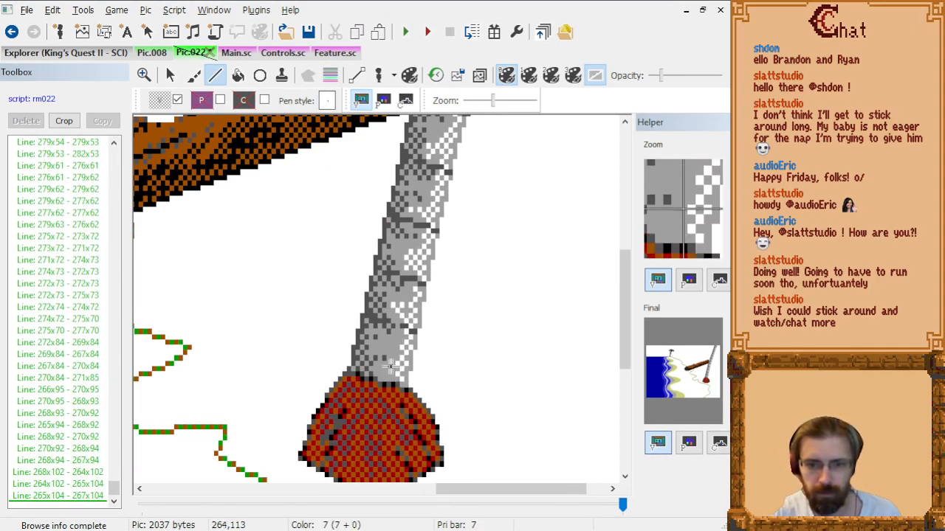
pyautogui.click(380, 375)
pyautogui.click(376, 375)
pyautogui.click(389, 381)
pyautogui.click(393, 382)
pyautogui.click(398, 369)
pyautogui.click(398, 353)
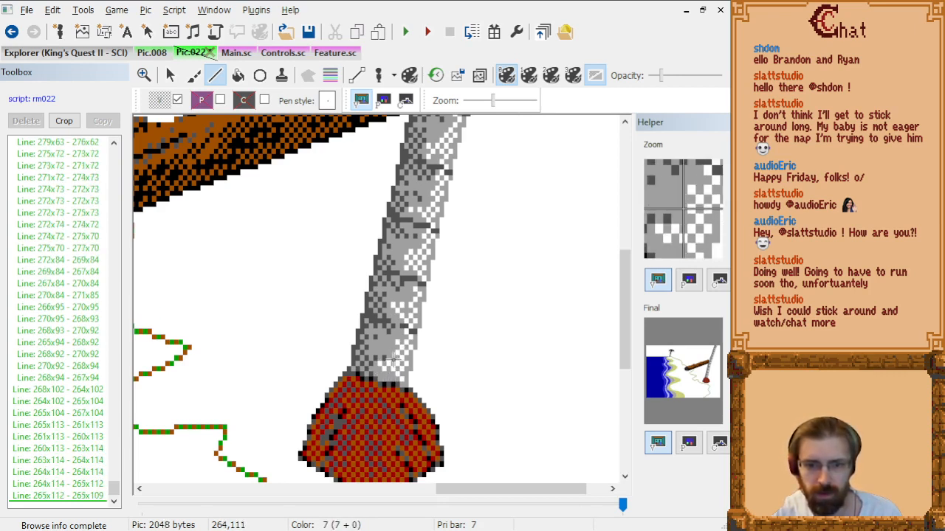
pyautogui.click(394, 364)
pyautogui.click(389, 363)
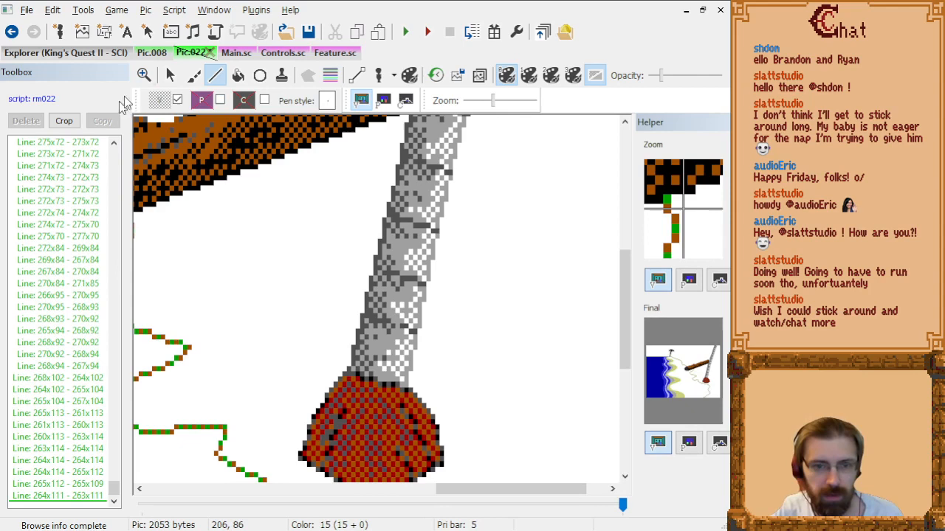
# Set the visual color to dark grey (0,8) and redraw five ring lines across the trunk, from 258x105–268x107 up to 270x64–279x66.
pyautogui.click(160, 100)
pyautogui.click(169, 168)
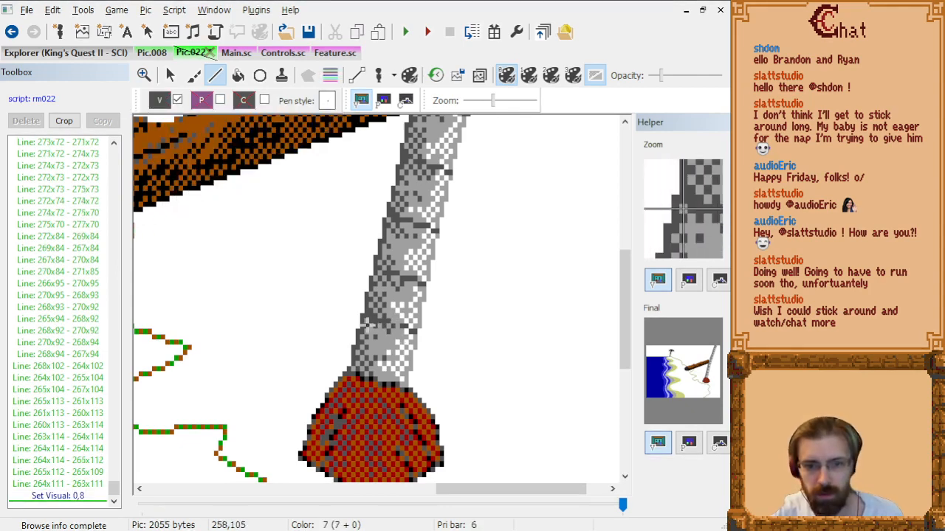
pyautogui.click(412, 338)
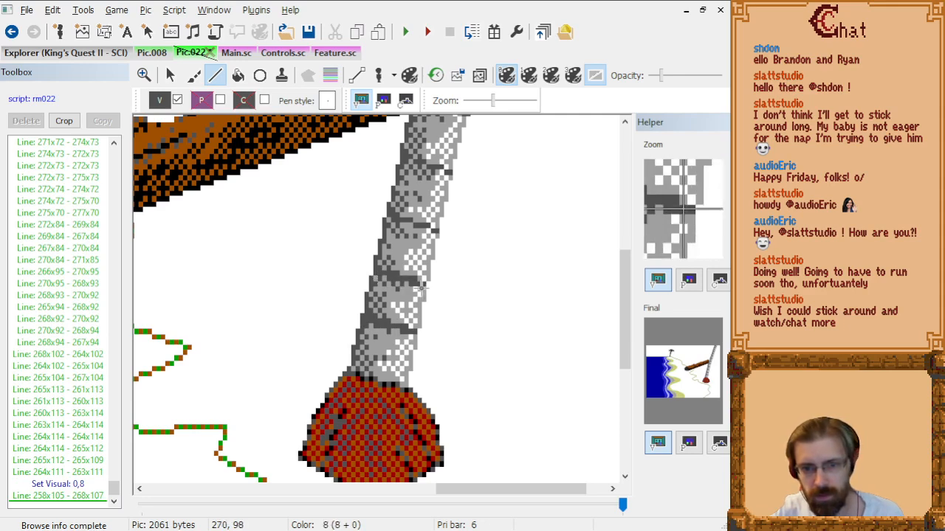
pyautogui.click(423, 288)
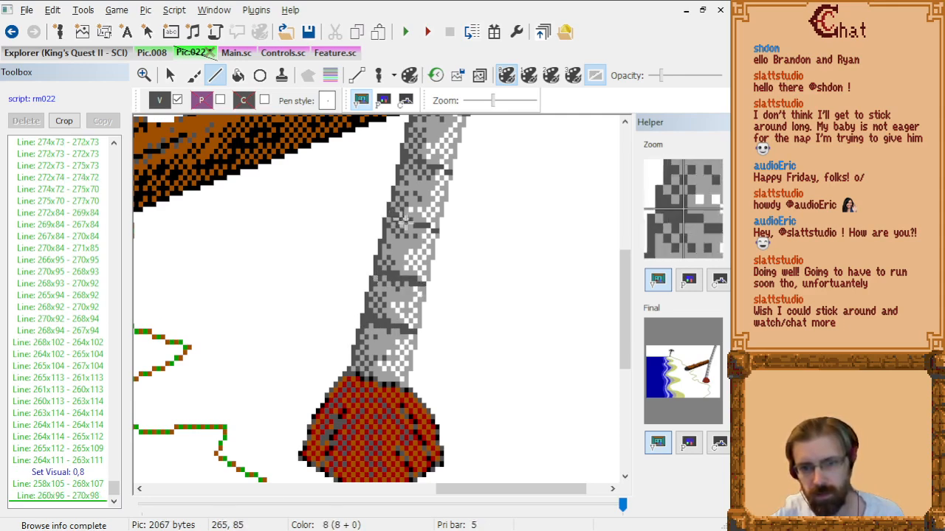
pyautogui.click(432, 235)
pyautogui.scroll(1, 457, 254)
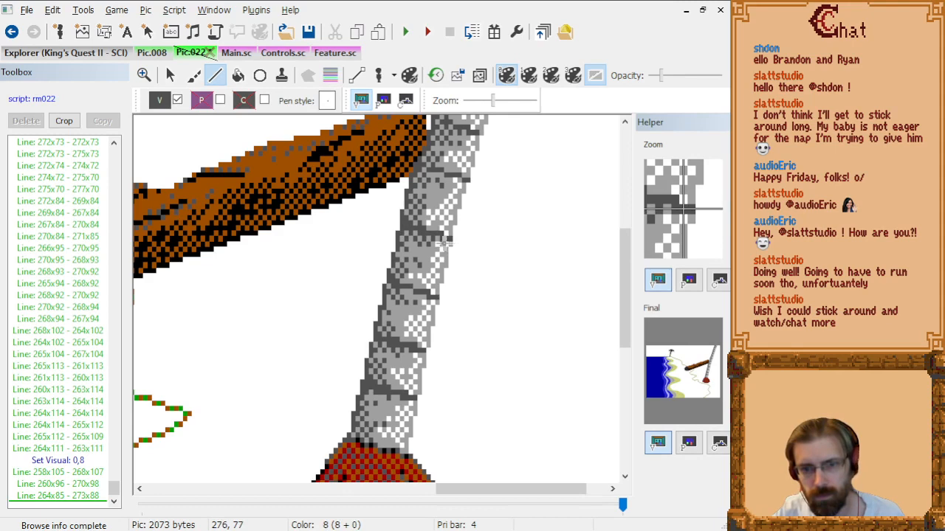
pyautogui.click(442, 243)
pyautogui.scroll(2, 502, 240)
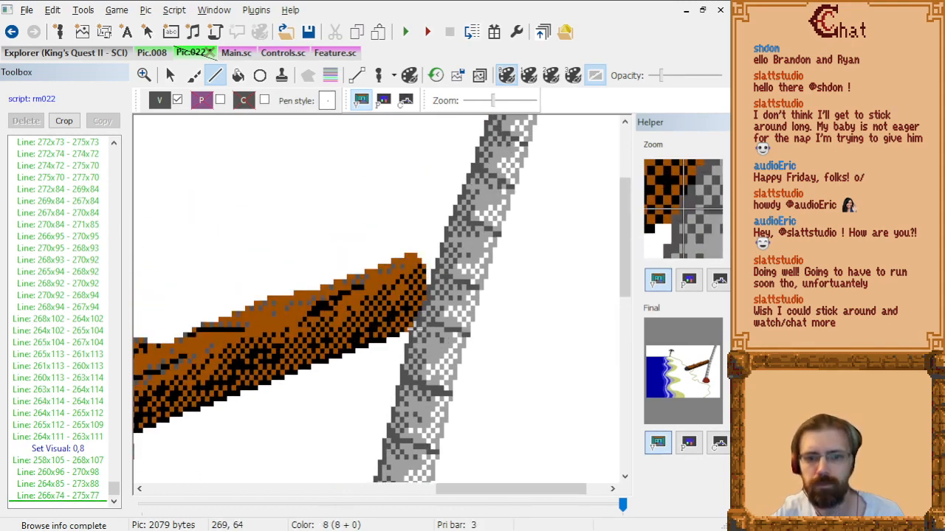
pyautogui.click(459, 337)
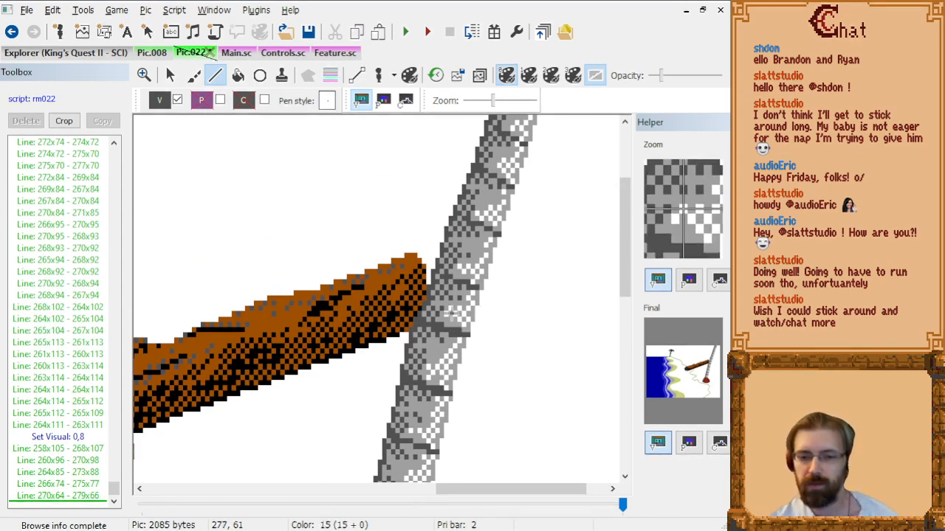
# Draw four more dark grey ring lines up the trunk: 273x55–282x58, 278x44–286x47, 283x35–289x38 and 286x27–293x30.
pyautogui.moveTo(432, 279); pyautogui.dragTo(473, 294)
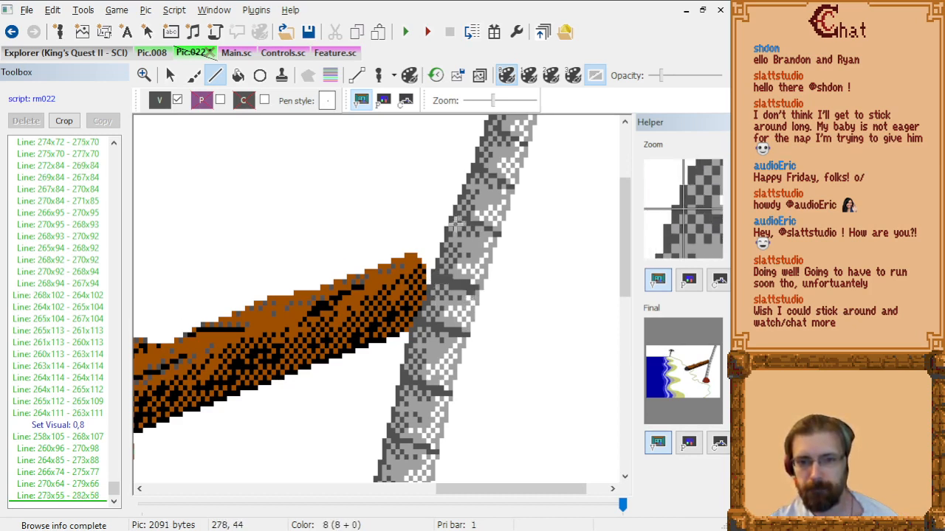
pyautogui.click(492, 238)
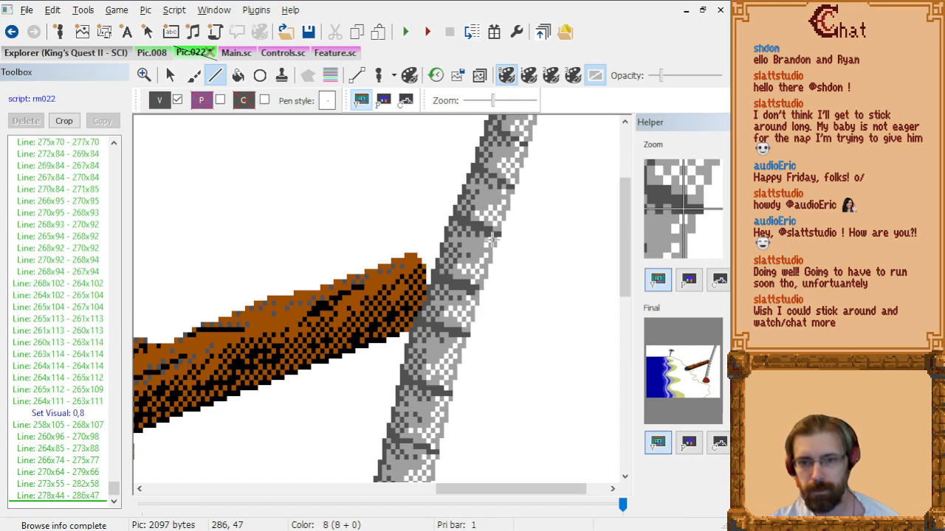
pyautogui.click(504, 192)
pyautogui.scroll(3, 504, 192)
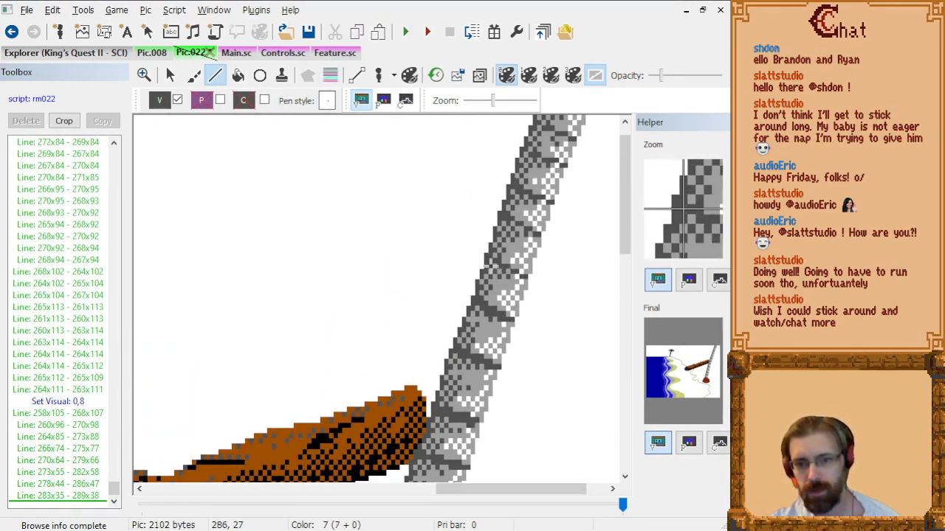
pyautogui.click(522, 280)
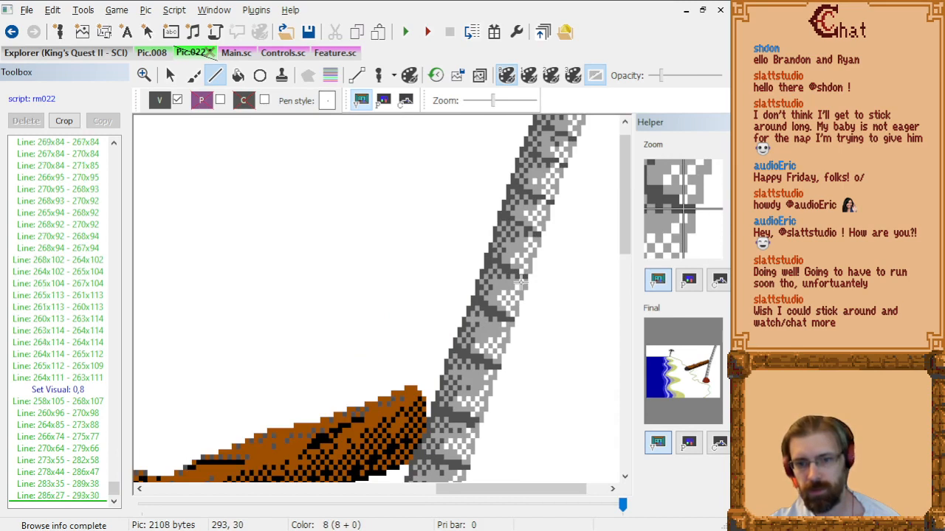
# Continue the rings near the trunk's top with lines 289x19–295x22, 292x13–298x16 and a stepped ring from 294x7 through 301x9 to 302x10.
pyautogui.scroll(1, 546, 288)
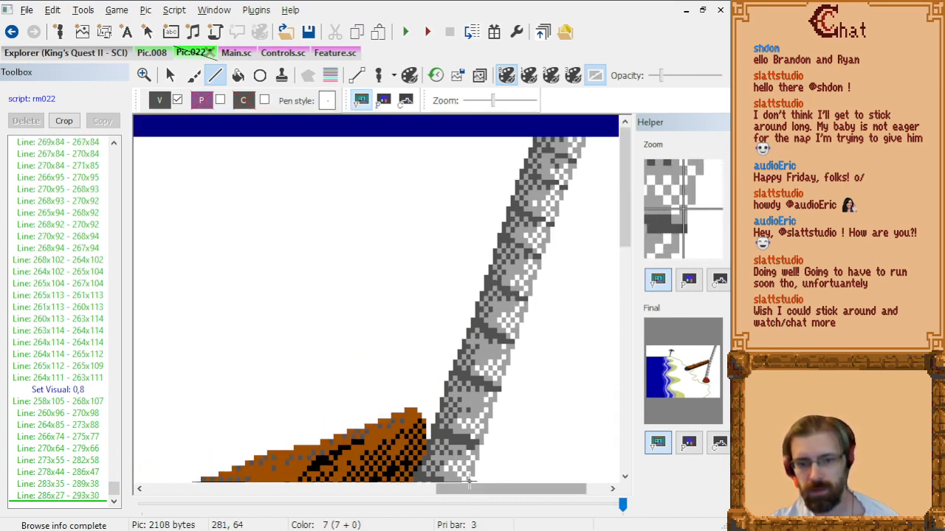
pyautogui.moveTo(477, 491); pyautogui.dragTo(496, 494)
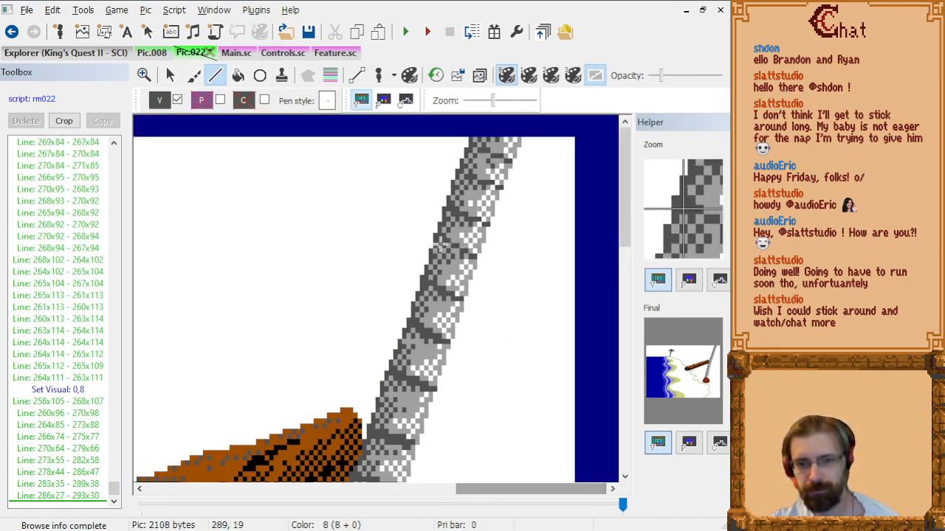
pyautogui.moveTo(441, 245); pyautogui.dragTo(470, 257)
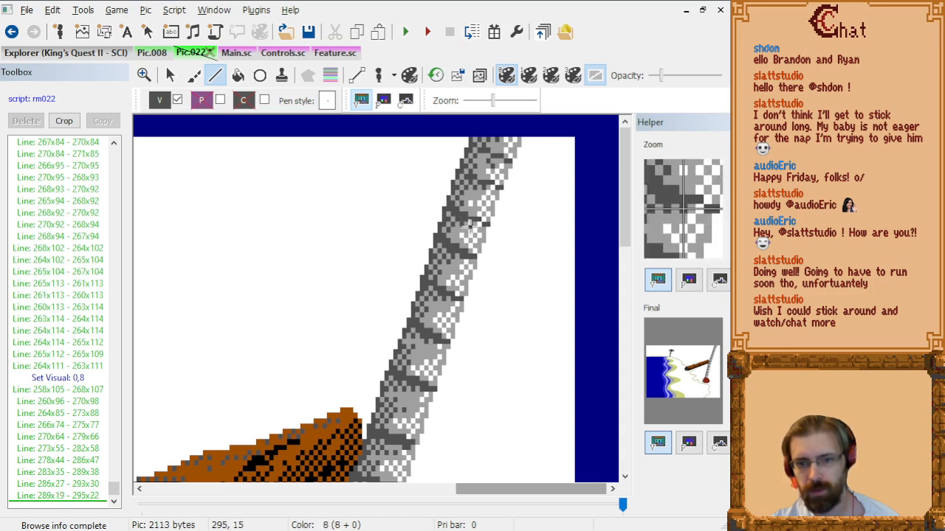
pyautogui.moveTo(457, 219); pyautogui.dragTo(481, 228)
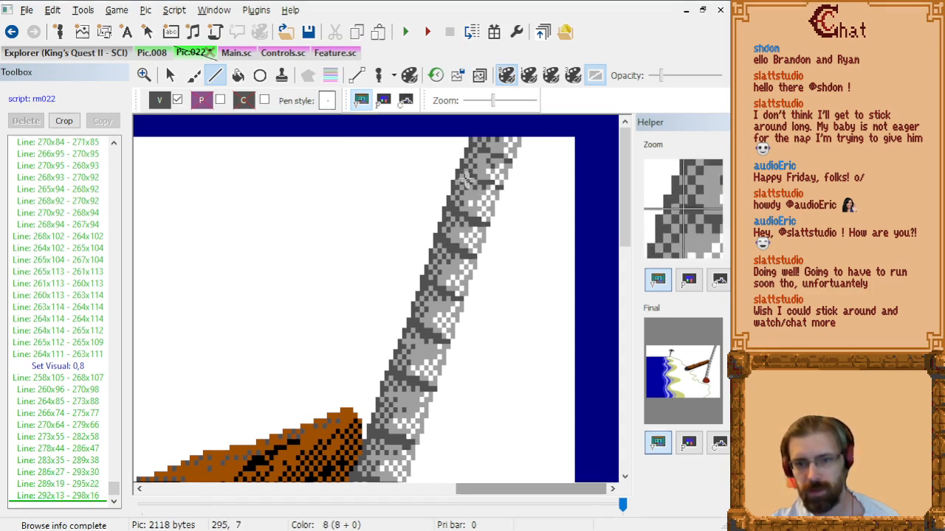
pyautogui.moveTo(462, 180); pyautogui.dragTo(483, 188)
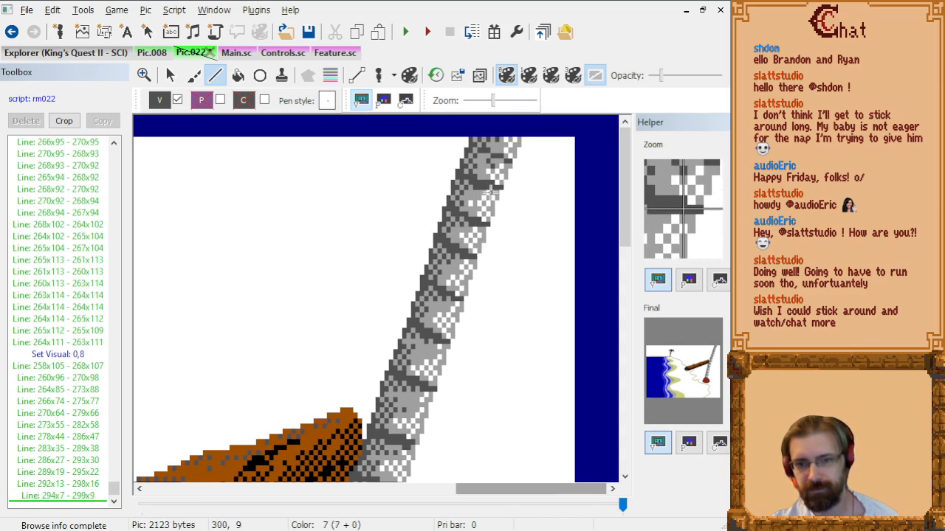
pyautogui.click(490, 188)
pyautogui.click(492, 193)
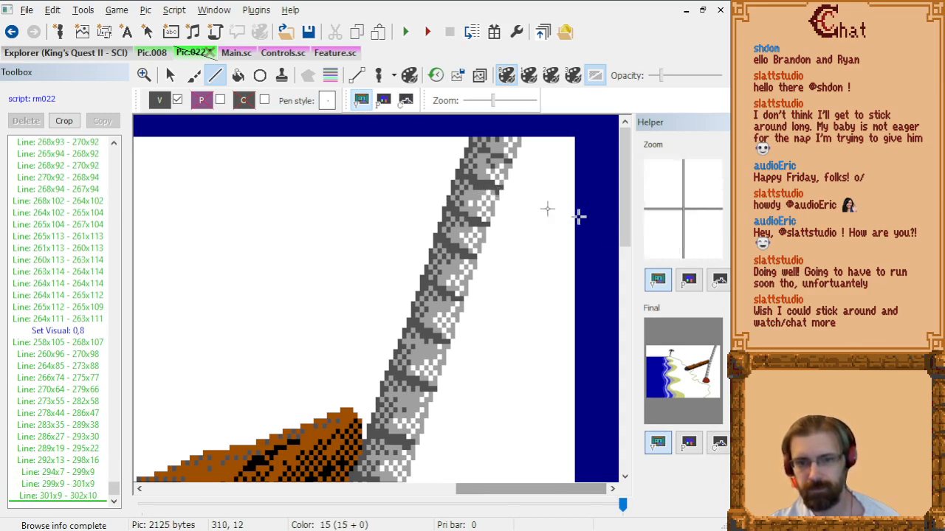
# Delete the ring segments 299x9–301x9 and 294x7–299x9 from the drawing commands.
pyautogui.click(95, 498)
pyautogui.press('Up')
pyautogui.press('Up')
pyautogui.press('Up')
pyautogui.press('Up')
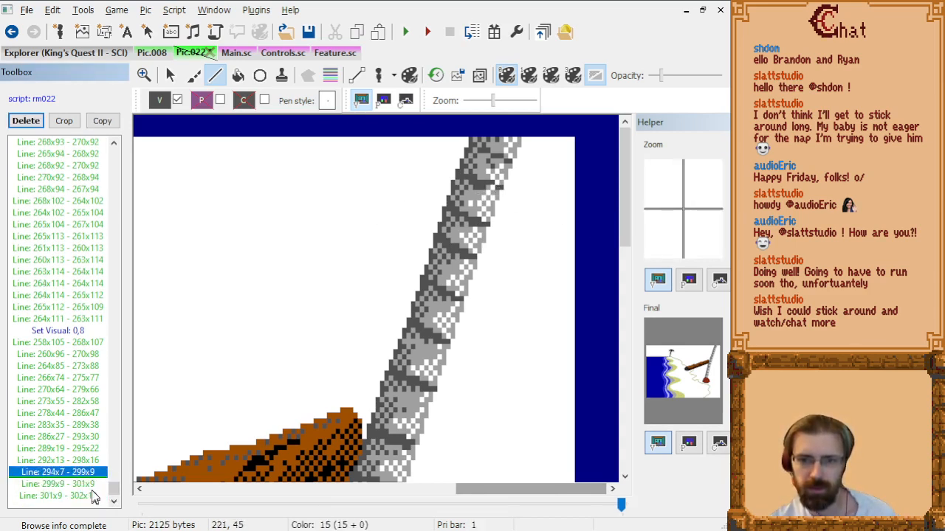
pyautogui.press('Down')
pyautogui.press('Down')
pyautogui.press('Delete')
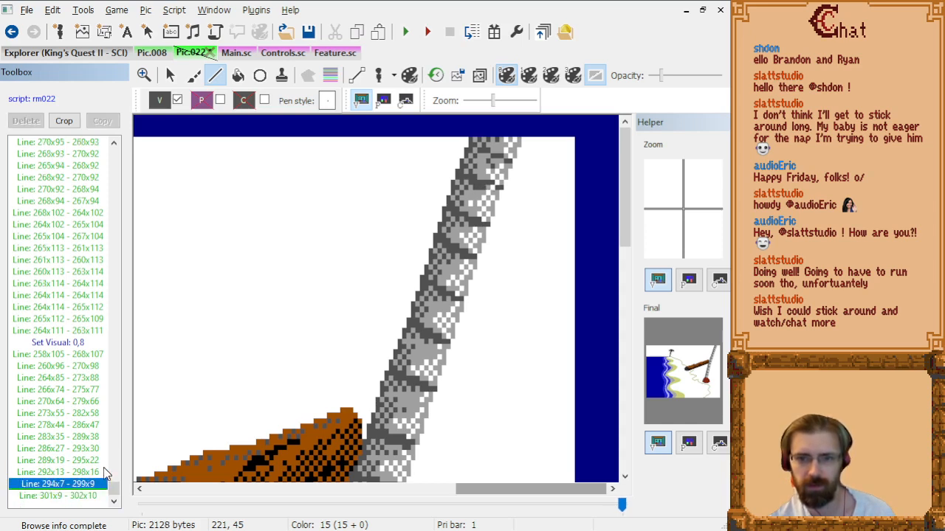
pyautogui.press('Down')
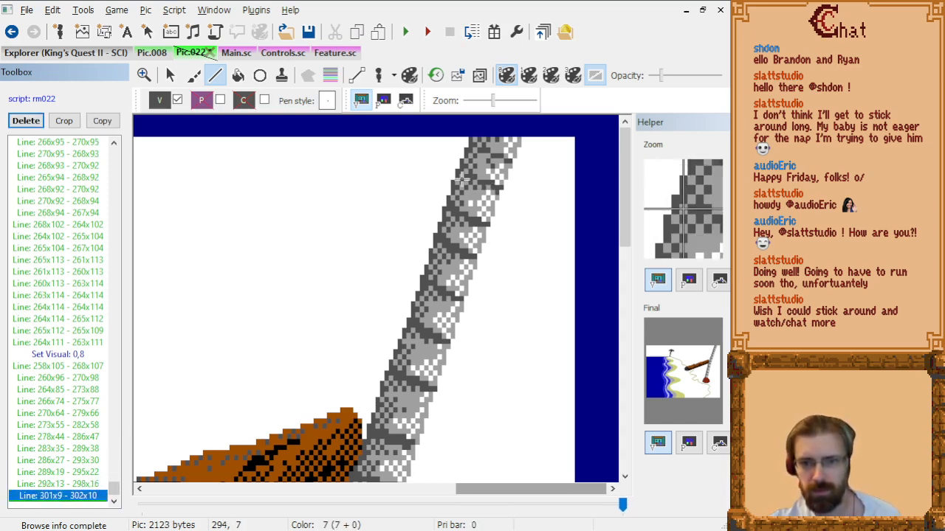
# Redraw the stepped ring as lines 294x7–300x8 and 300x8–300x9, and add the topmost ring line 298x1–304x3.
pyautogui.moveTo(463, 179); pyautogui.dragTo(485, 185)
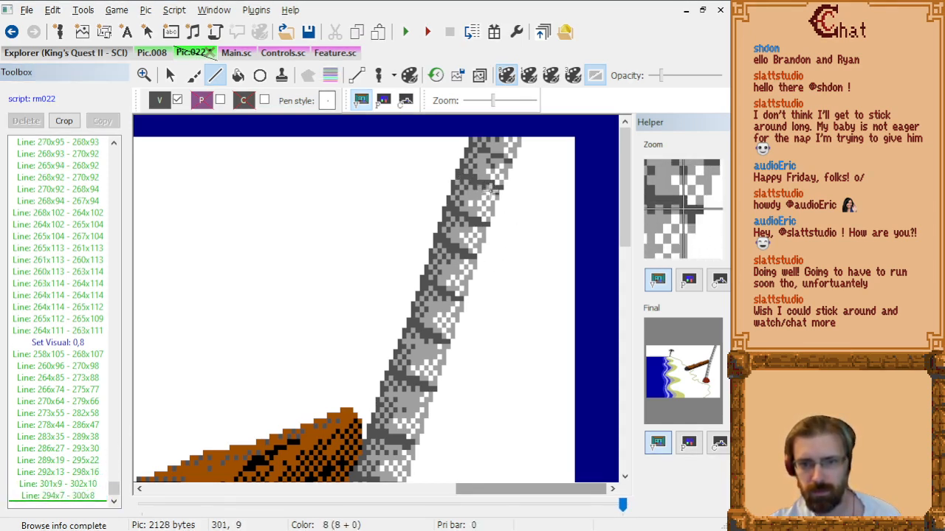
pyautogui.click(486, 189)
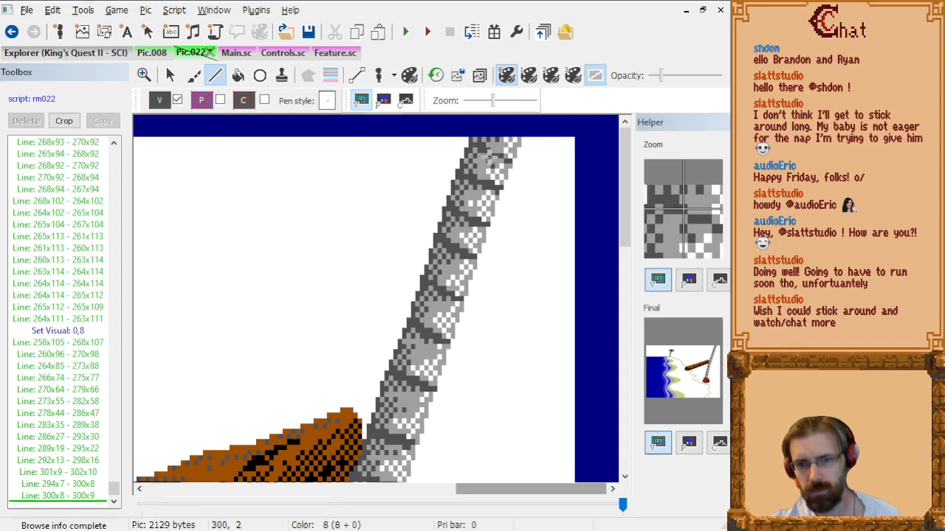
pyautogui.click(507, 160)
# Compare the finished leaning trunk in Pic.022 with the palms in Pic.008 at full-picture view.
pyautogui.scroll(-1, 477, 249)
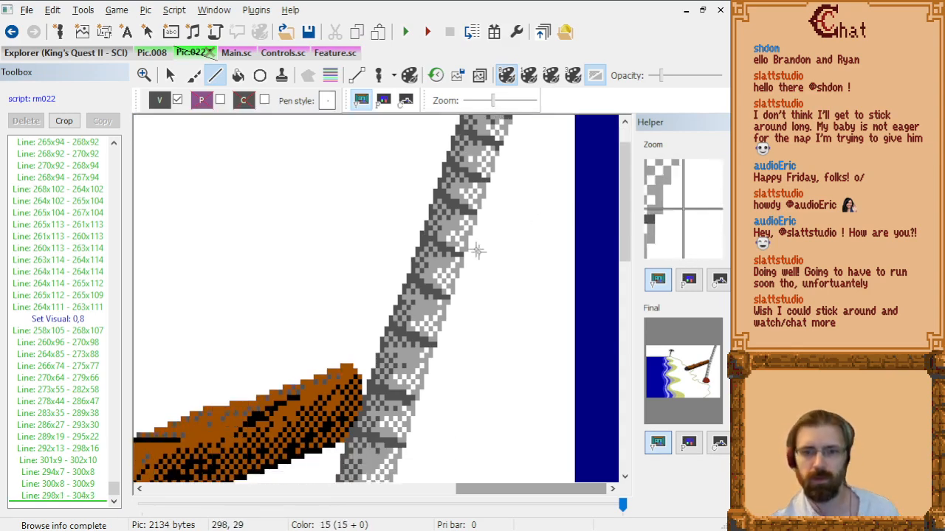
pyautogui.scroll(-2, 443, 213)
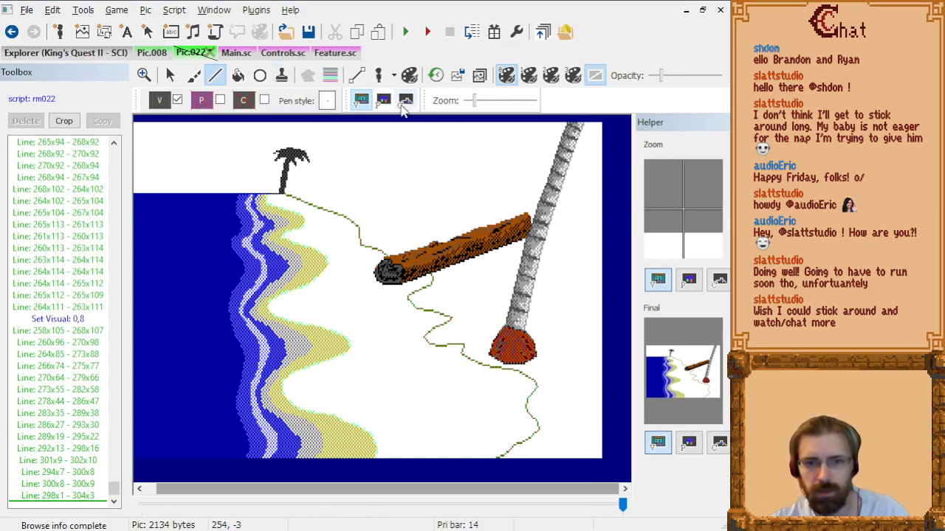
pyautogui.click(156, 54)
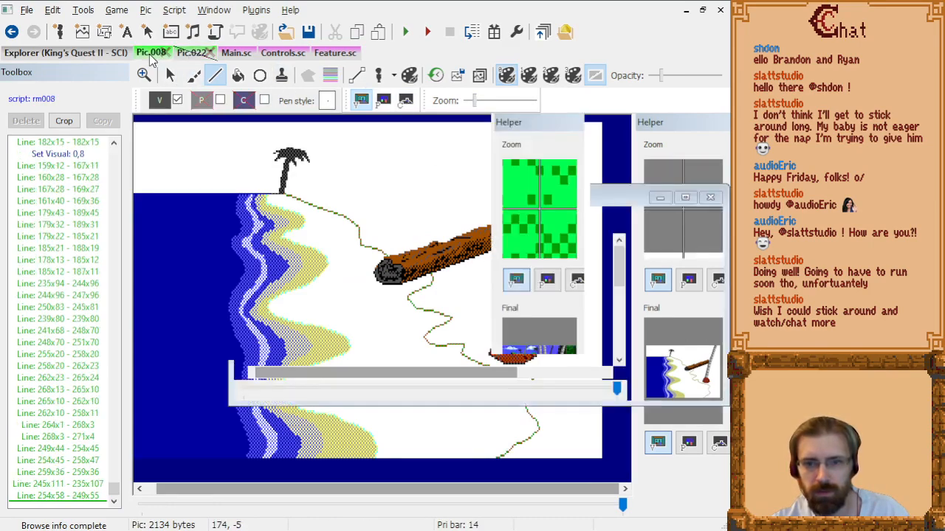
pyautogui.scroll(-3, 431, 194)
pyautogui.scroll(1, 275, 178)
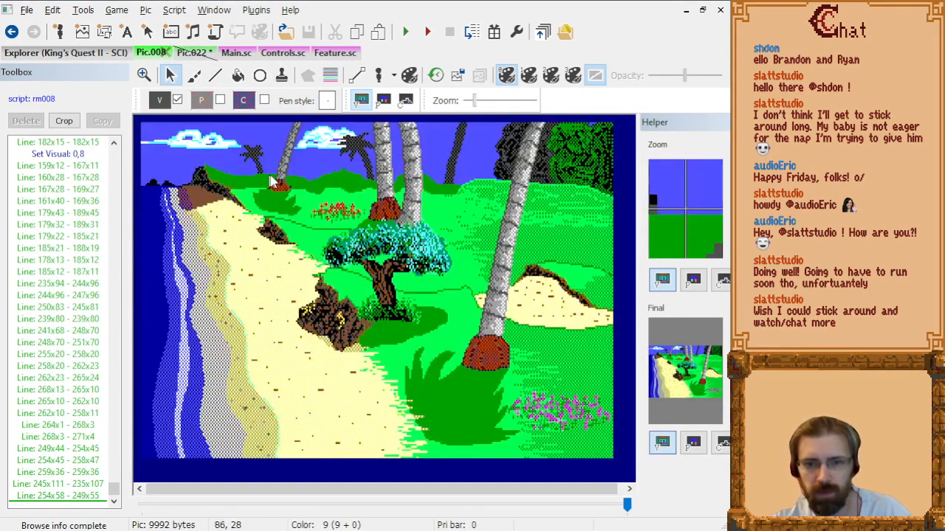
pyautogui.click(191, 53)
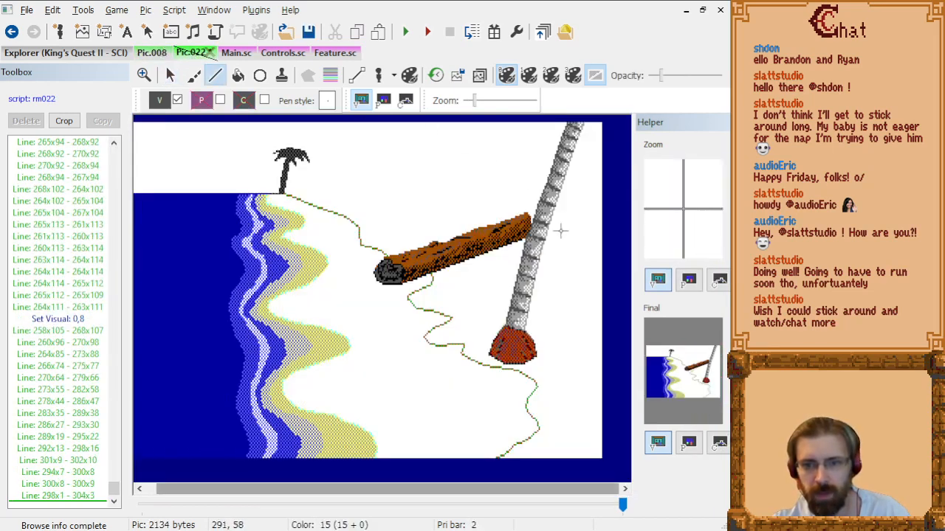
pyautogui.click(151, 54)
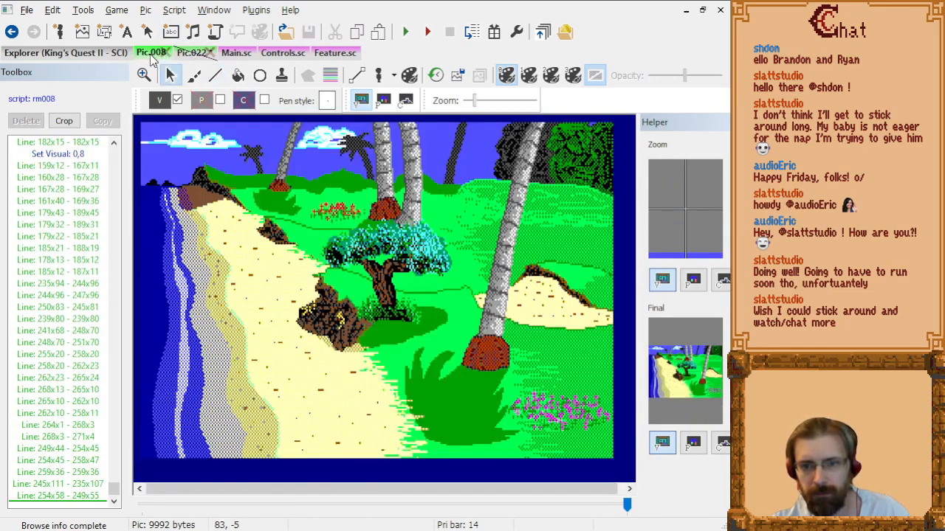
pyautogui.click(190, 54)
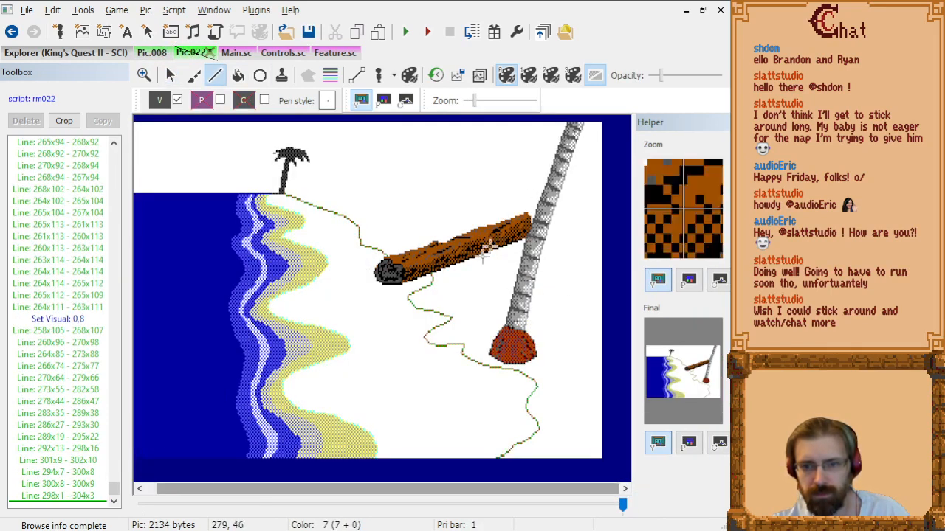
# Check the priority bands at the palm's base and insert a Set Priority 9 command before the palm's first line, 243x131–246x123.
pyautogui.click(330, 76)
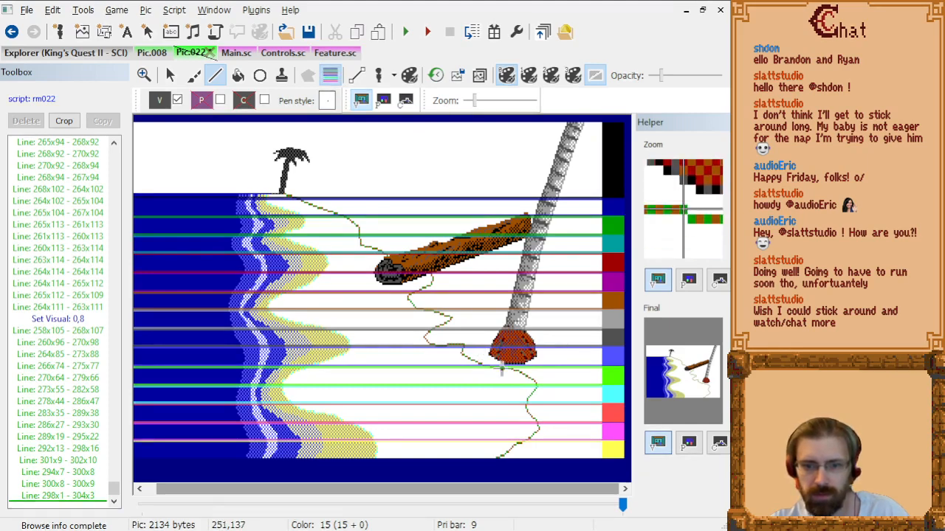
pyautogui.click(331, 77)
pyautogui.click(66, 236)
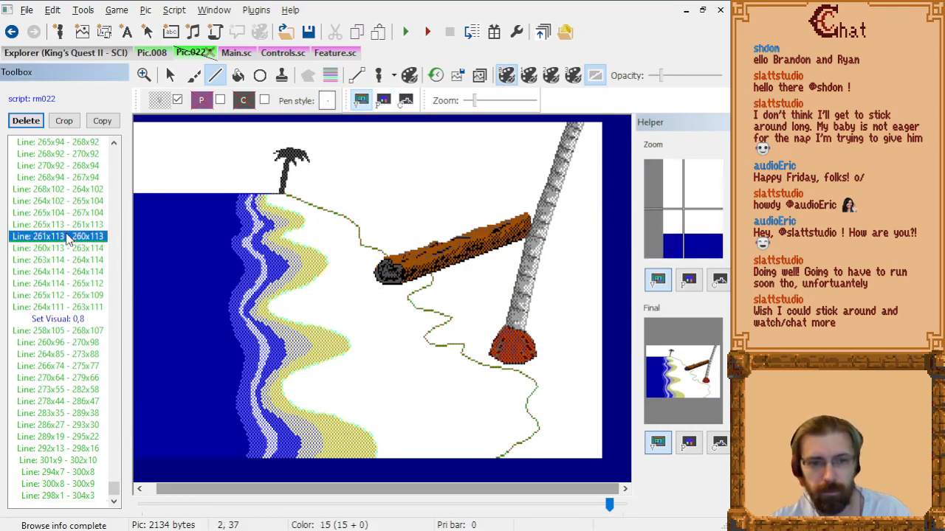
pyautogui.press('pageup')
pyautogui.press('pageup')
pyautogui.press('pageup')
pyautogui.press('pageup')
pyautogui.press('pageup')
pyautogui.press('pageup')
pyautogui.press('pageup')
pyautogui.press('pageup')
pyautogui.press('pageup')
pyautogui.press('pageup')
pyautogui.press('pagedown')
pyautogui.press('pagedown')
pyautogui.press('pagedown')
pyautogui.press('pagedown')
pyautogui.press('pagedown')
pyautogui.press('pagedown')
pyautogui.press('pagedown')
pyautogui.press('pagedown')
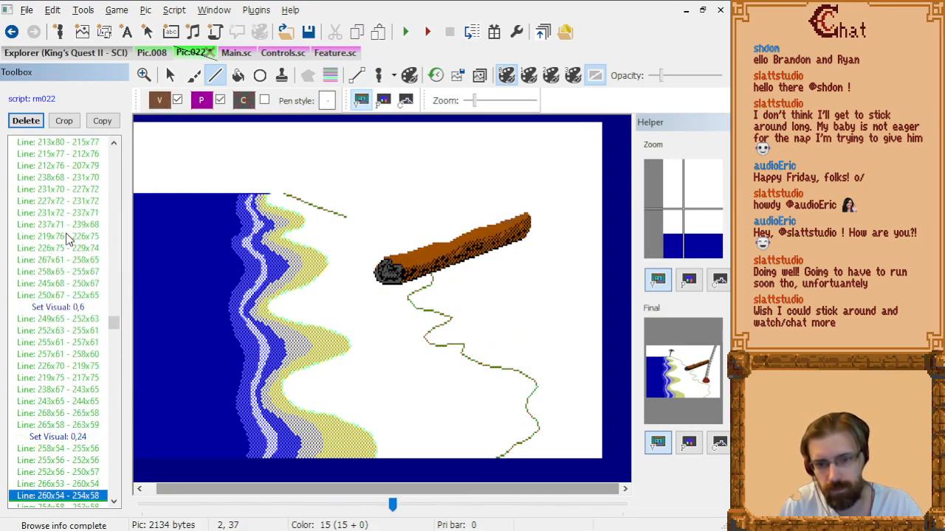
pyautogui.press('pageup')
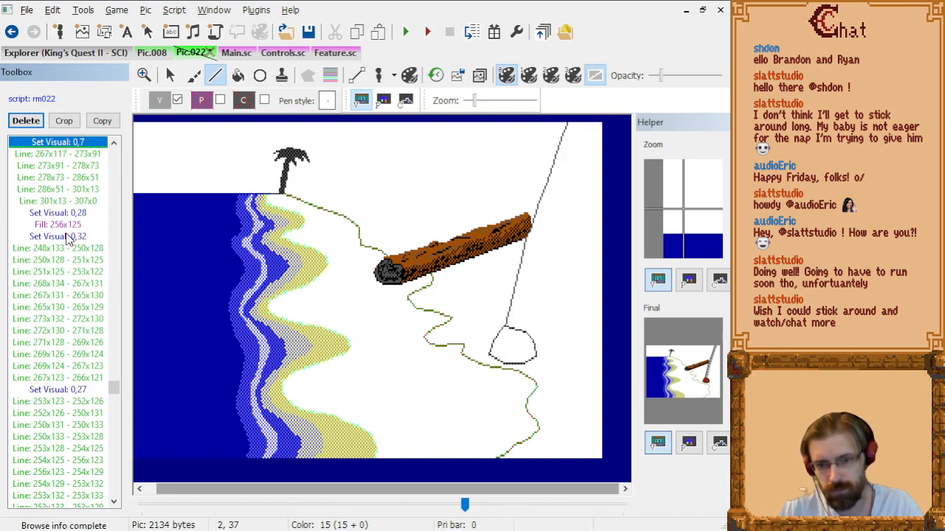
pyautogui.press('Up')
pyautogui.press('Up')
pyautogui.press('Up')
pyautogui.press('Up')
pyautogui.press('Up')
pyautogui.press('Up')
pyautogui.press('Up')
pyautogui.press('Up')
pyautogui.press('Up')
pyautogui.press('Up')
pyautogui.press('Up')
pyautogui.press('Up')
pyautogui.press('Up')
pyautogui.press('Up')
pyautogui.press('Up')
pyautogui.press('Up')
pyautogui.press('Up')
pyautogui.press('Up')
pyautogui.press('Up')
pyautogui.press('Up')
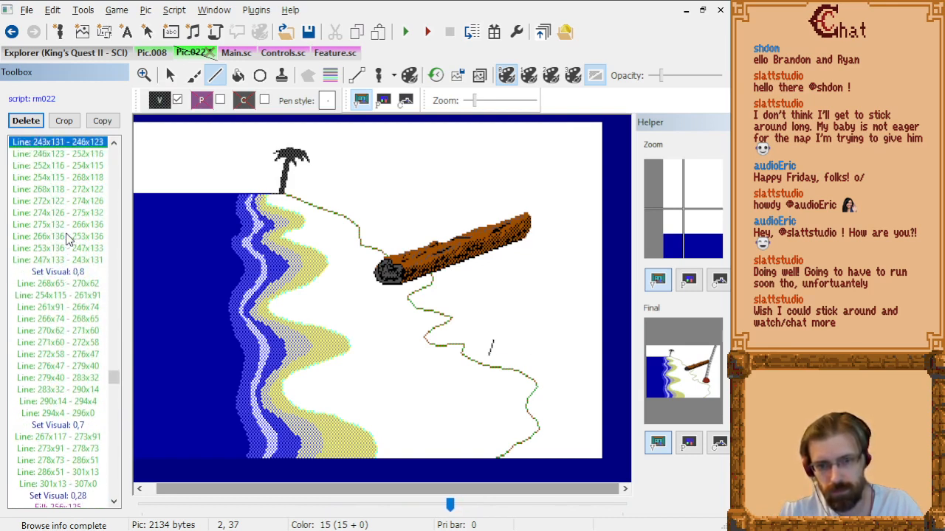
pyautogui.press('Up')
pyautogui.press('Up')
pyautogui.press('Down')
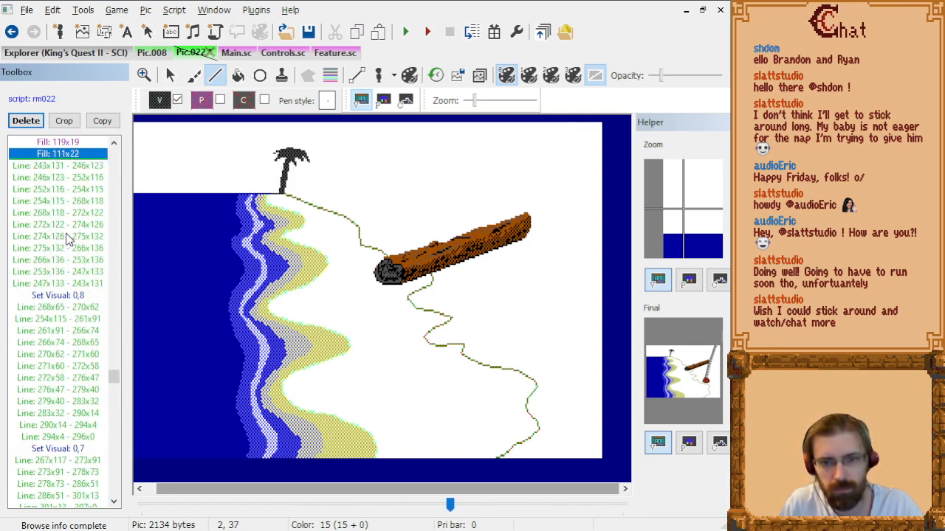
pyautogui.press('Down')
pyautogui.press('Up')
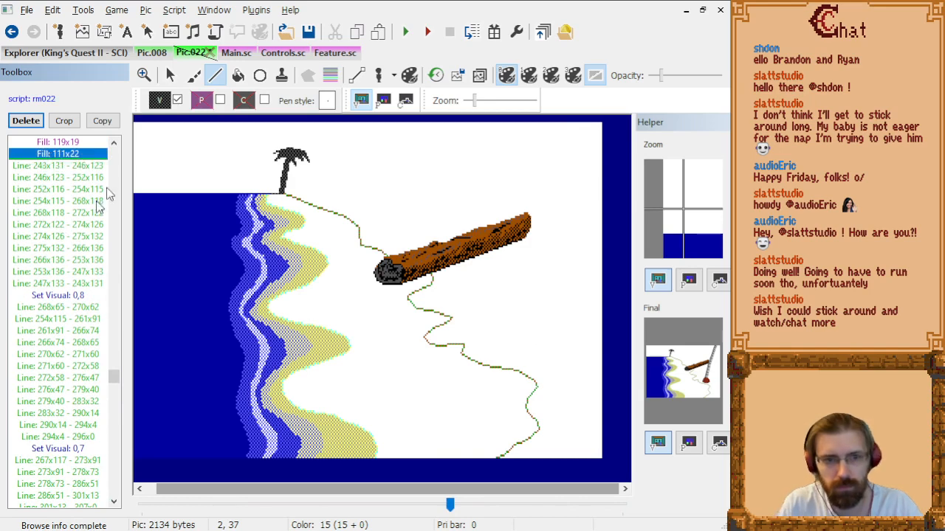
pyautogui.click(200, 101)
pyautogui.click(90, 214)
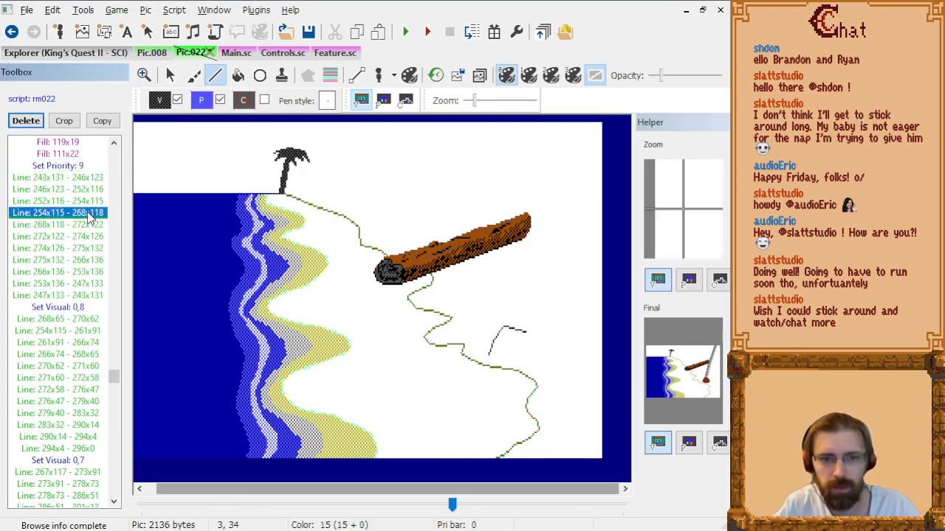
# Add a Disable Priority command at the end of the drawing, after the last ring line 298x1–304x3.
pyautogui.press('End')
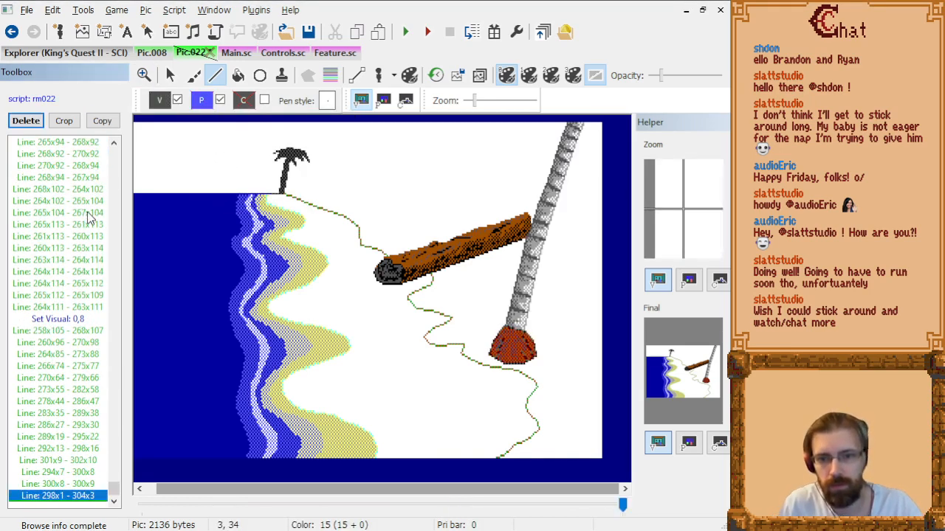
pyautogui.click(222, 103)
pyautogui.click(89, 331)
pyautogui.press('End')
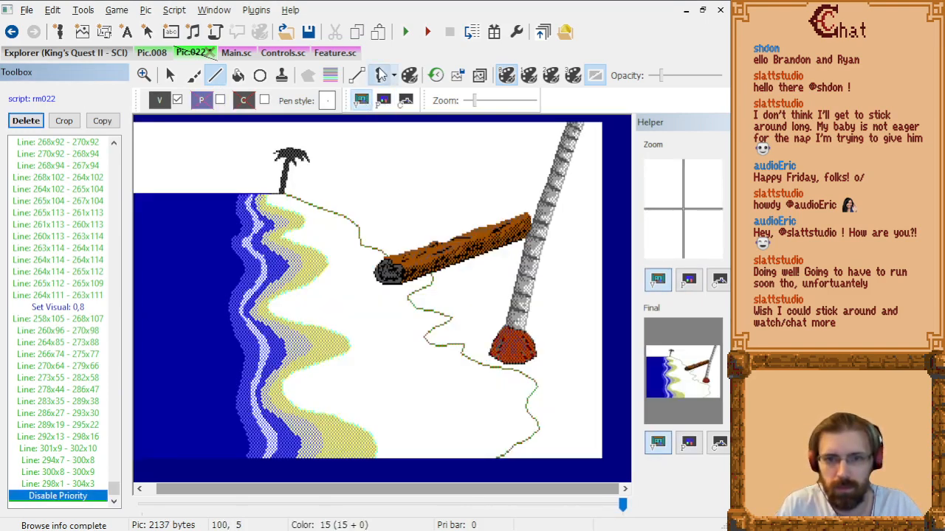
# Show the test character beside the palm's red base and examine how it overlaps the palm up close.
pyautogui.click(379, 75)
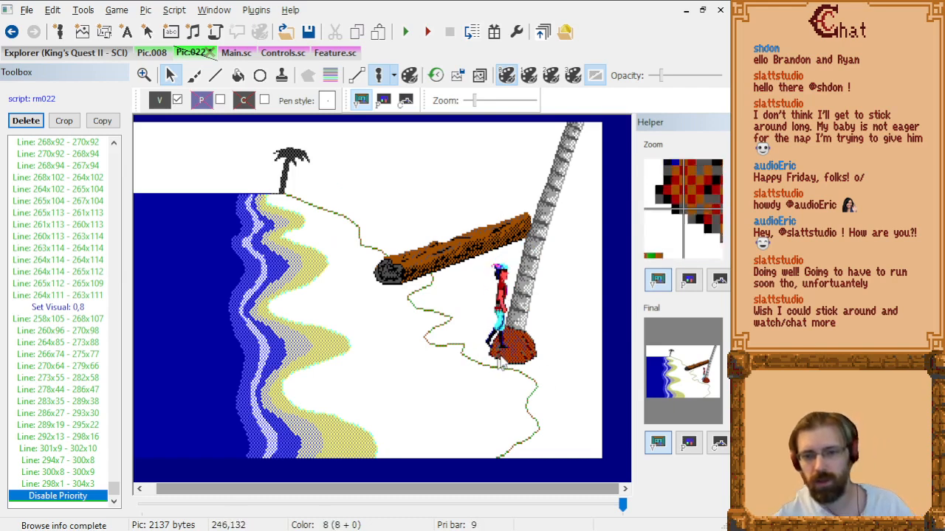
pyautogui.scroll(1, 502, 329)
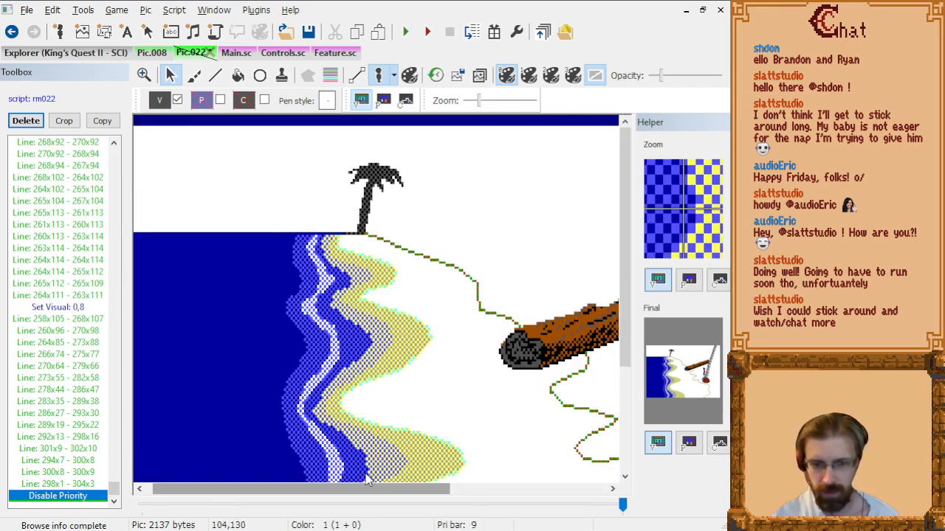
pyautogui.moveTo(376, 493); pyautogui.dragTo(525, 487)
pyautogui.scroll(-2, 523, 398)
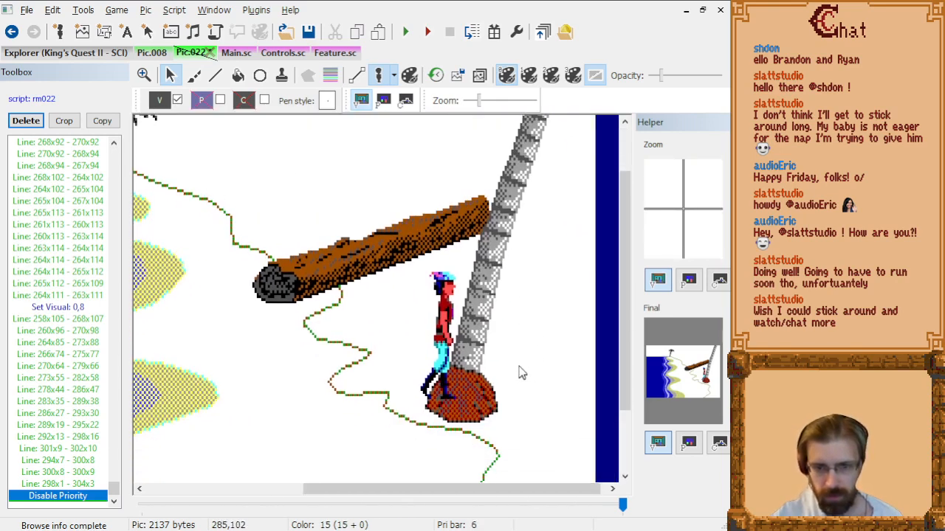
# Check the priority bands around the palm, move the test character over beside the log, and hide the character.
pyautogui.click(330, 75)
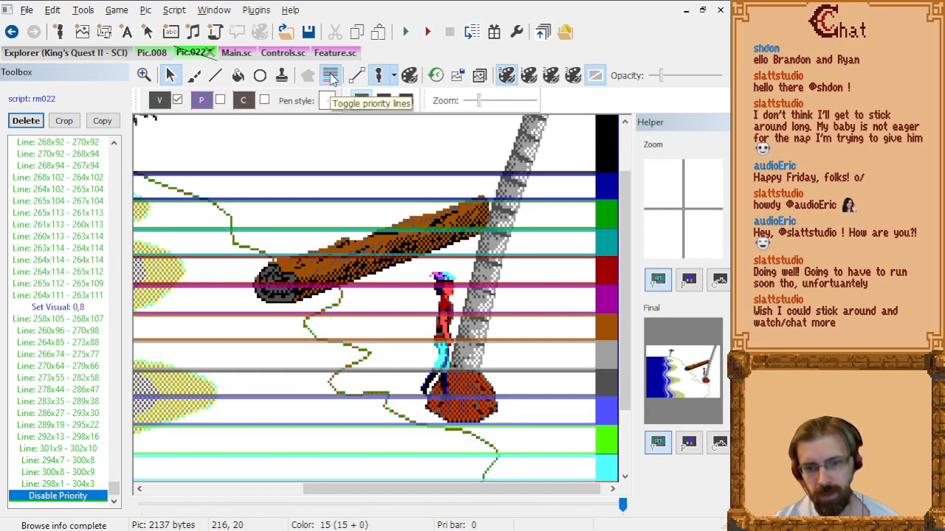
pyautogui.click(330, 76)
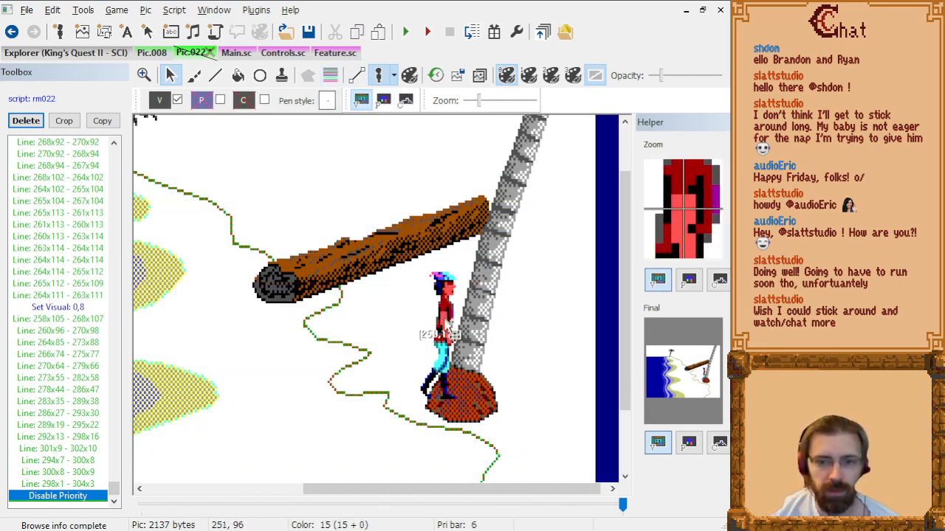
pyautogui.moveTo(446, 324); pyautogui.dragTo(382, 314)
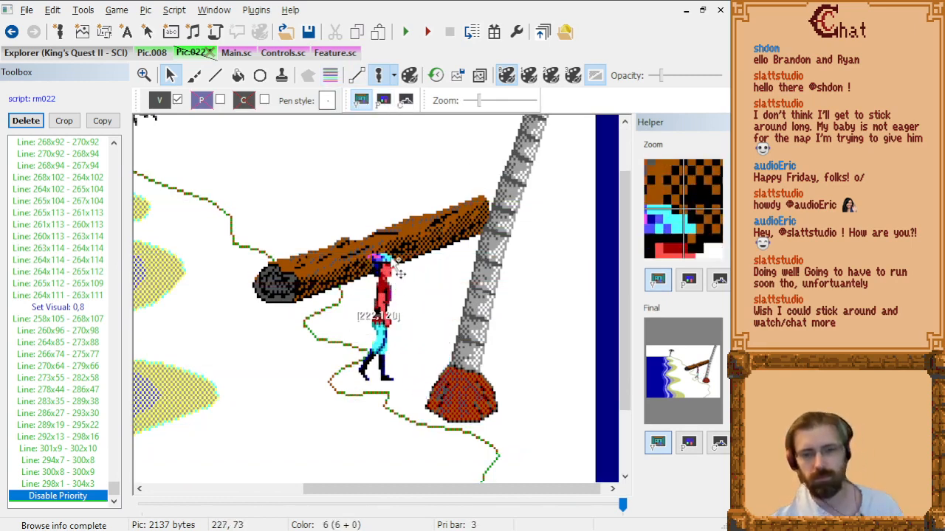
pyautogui.click(380, 76)
pyautogui.scroll(-2, 381, 302)
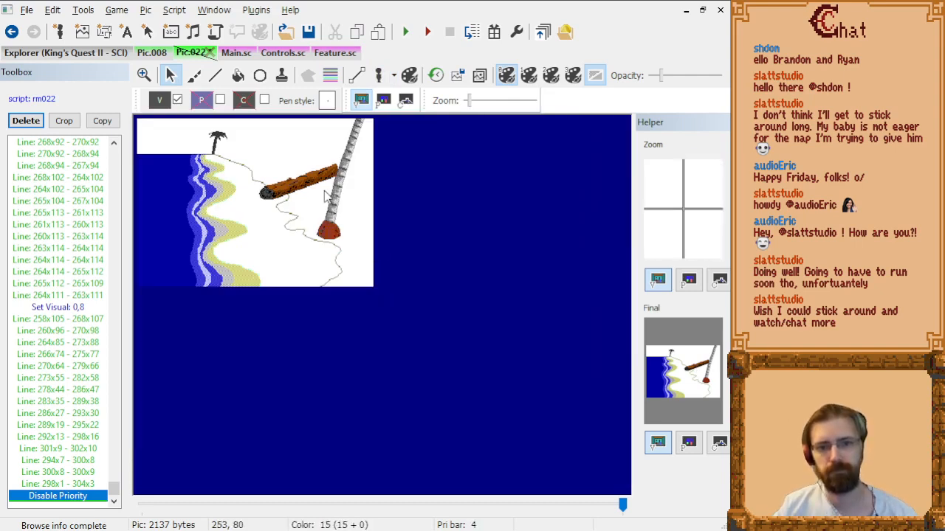
# Show the background tracing image over the whole picture and raise its opacity.
pyautogui.scroll(2, 324, 196)
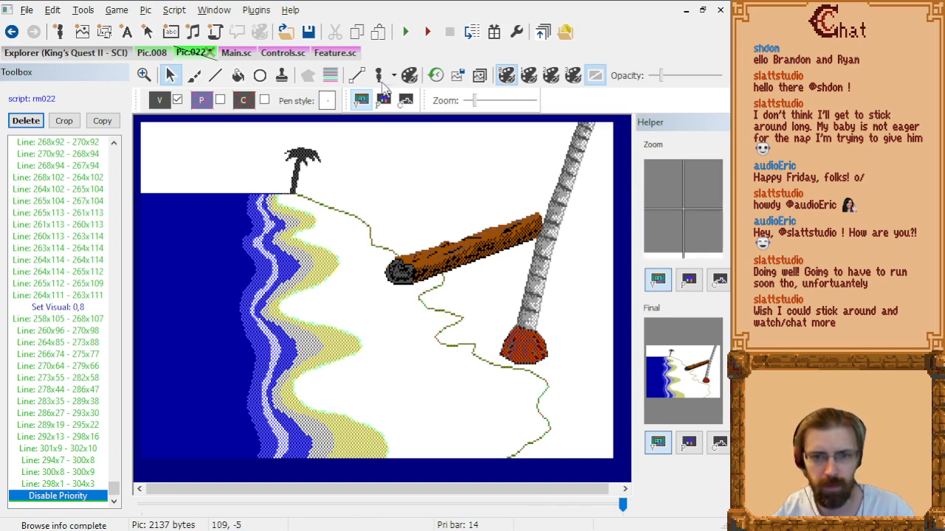
pyautogui.click(479, 75)
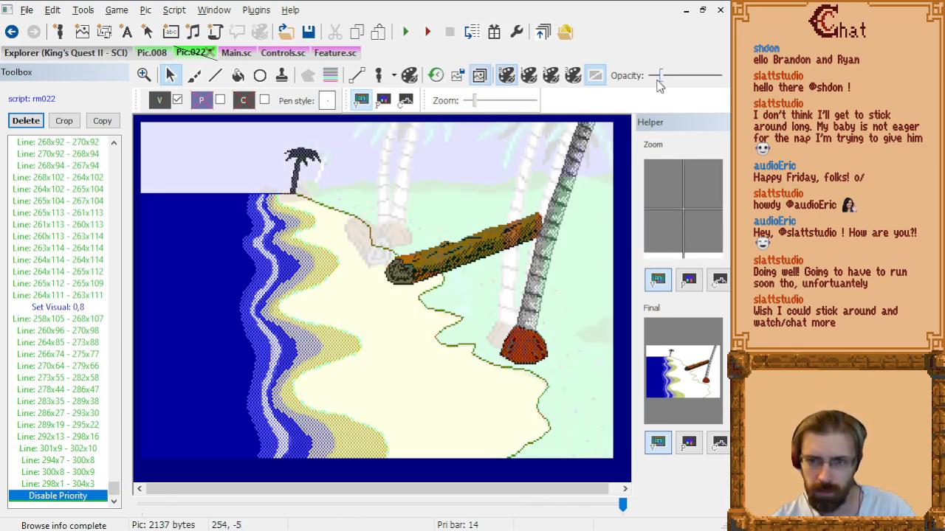
pyautogui.moveTo(663, 85); pyautogui.dragTo(672, 84)
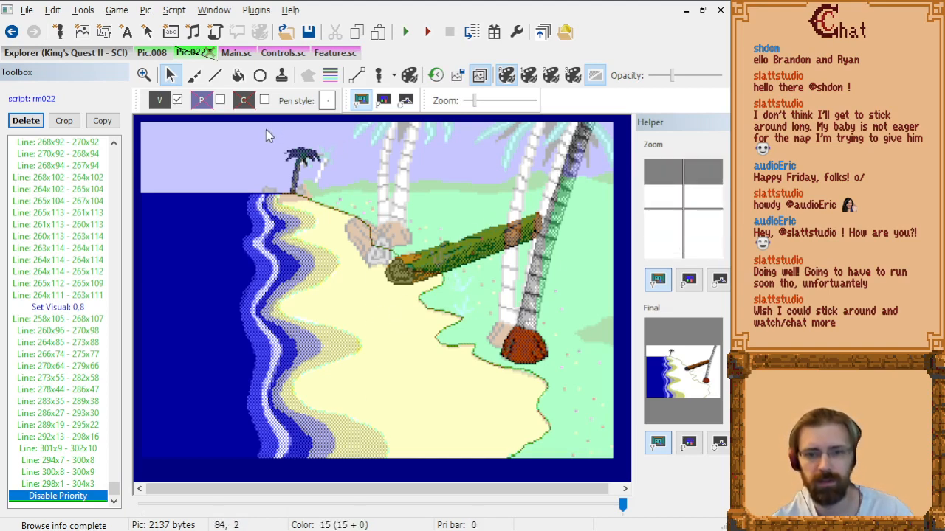
# Set the visual colour to 0,32 and, with the priority bands displayed over the rear palms' base, set the priority to 3.
pyautogui.click(161, 103)
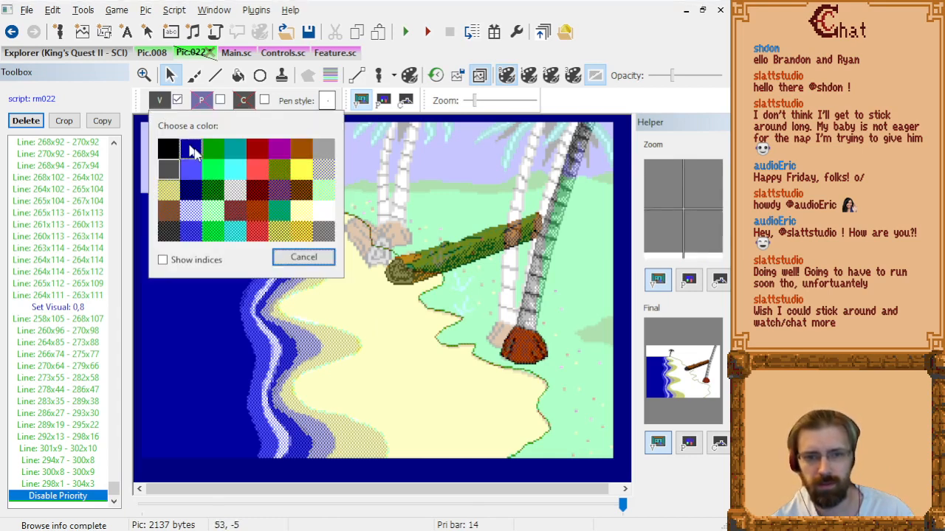
pyautogui.click(176, 235)
pyautogui.scroll(1, 461, 288)
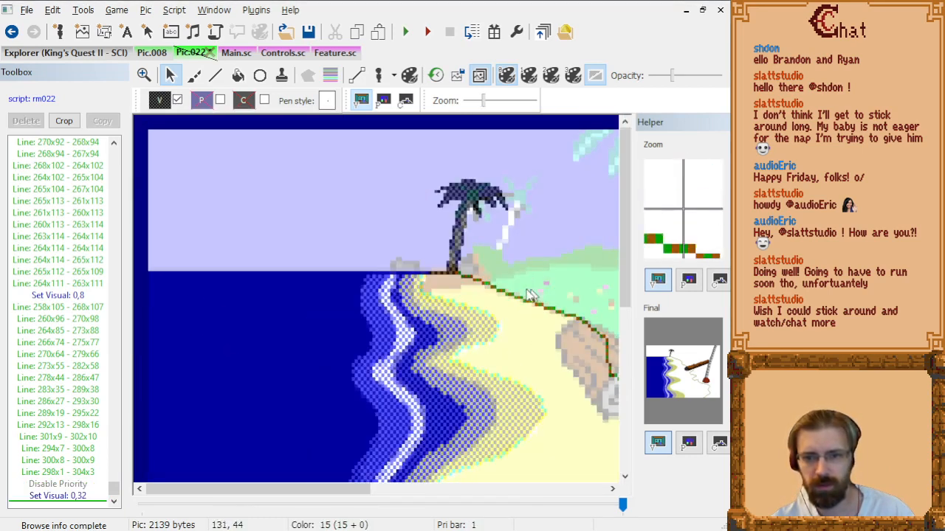
pyautogui.scroll(2, 443, 265)
pyautogui.scroll(1, 415, 240)
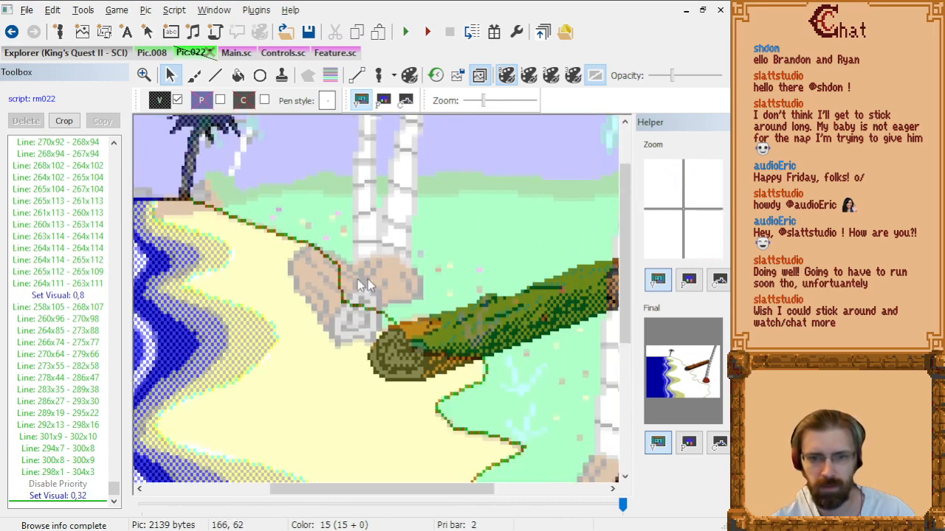
pyautogui.click(332, 75)
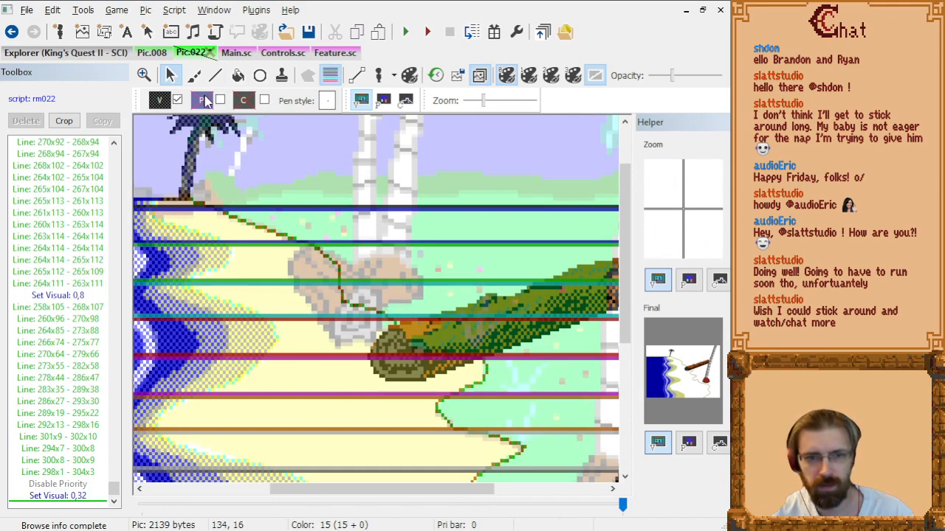
pyautogui.click(202, 100)
pyautogui.click(263, 145)
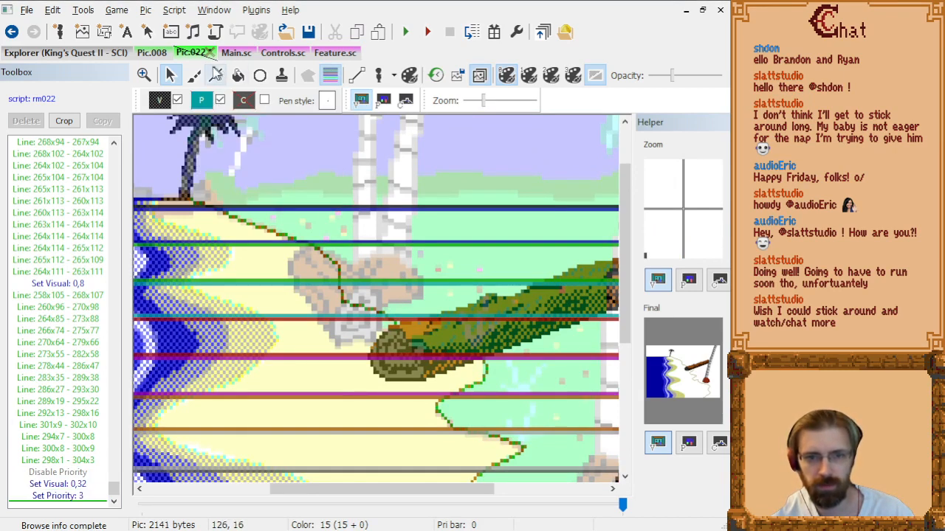
# Trace the left side and curved top of the rear palms' base with lines from 156x69 through 157x62 and 168x56 to 182x62.
pyautogui.click(215, 75)
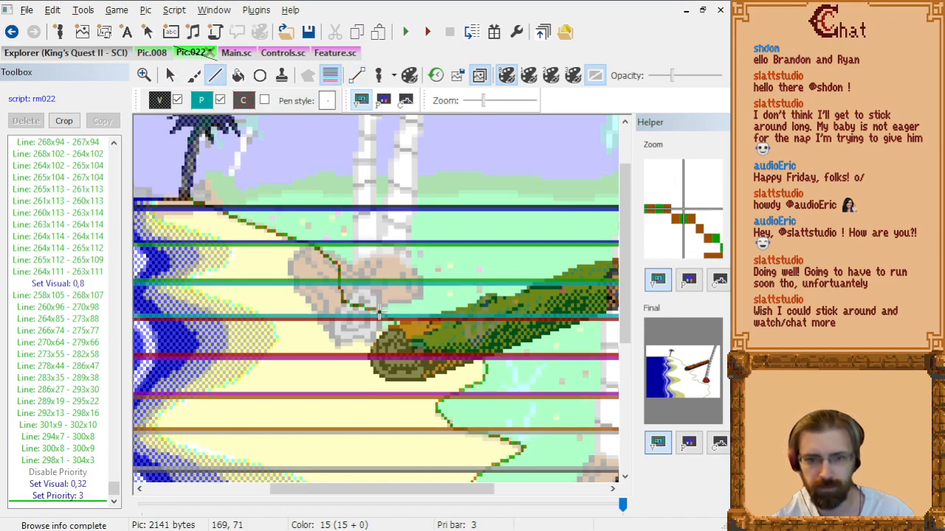
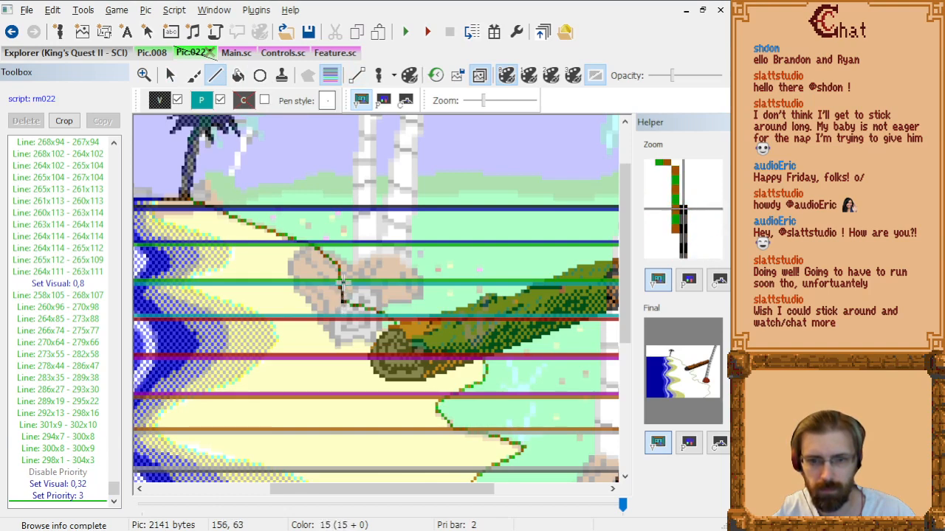
pyautogui.click(344, 281)
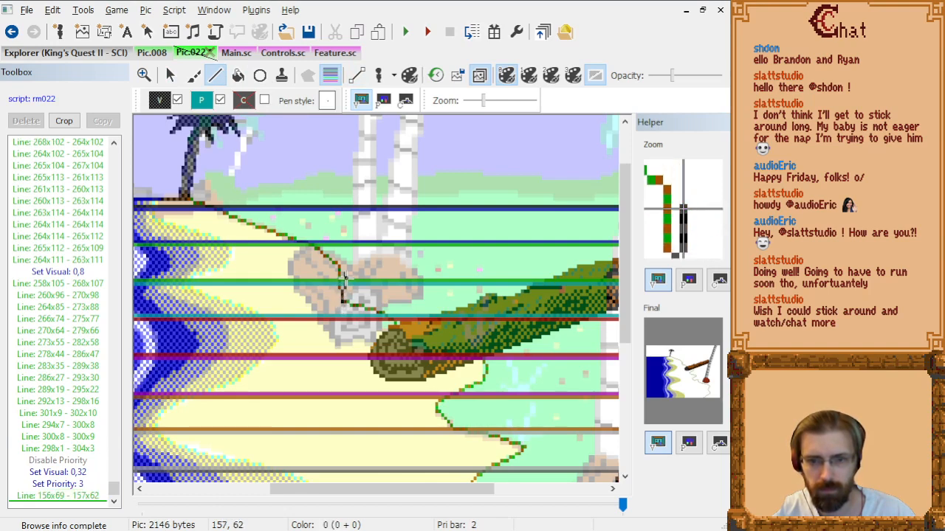
pyautogui.click(347, 278)
pyautogui.click(362, 266)
pyautogui.click(371, 259)
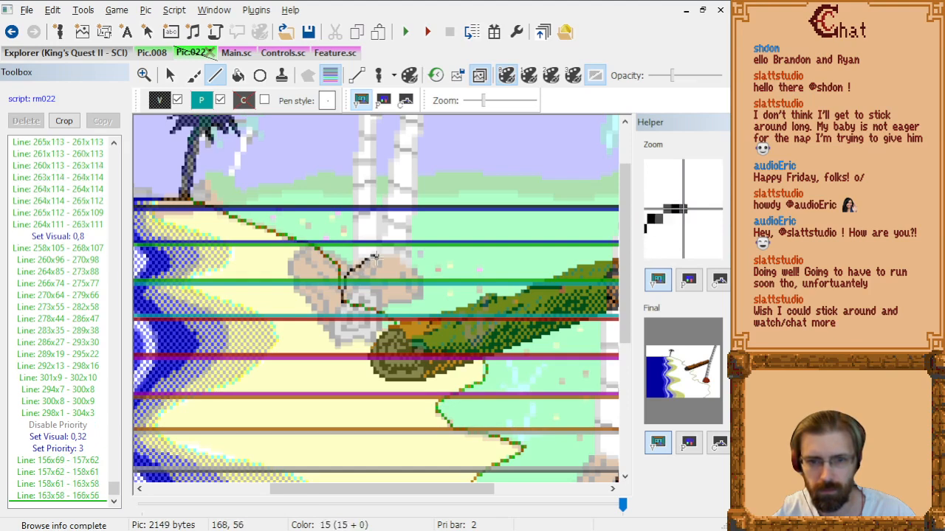
pyautogui.click(376, 257)
pyautogui.click(391, 257)
pyautogui.click(409, 268)
pyautogui.click(418, 277)
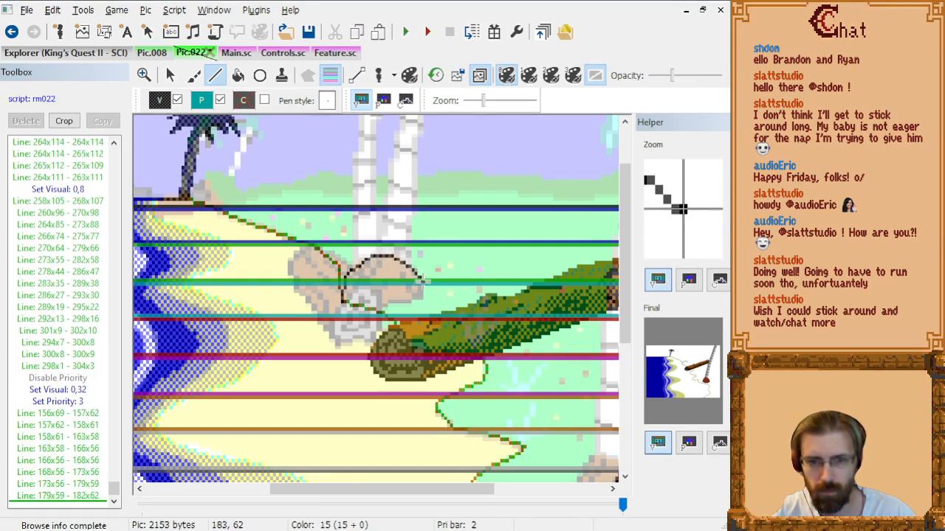
# Close the base outline with lines from 182x62 through 183x68, 173x70 and 166x71 back to 156x69.
pyautogui.click(421, 288)
pyautogui.click(421, 297)
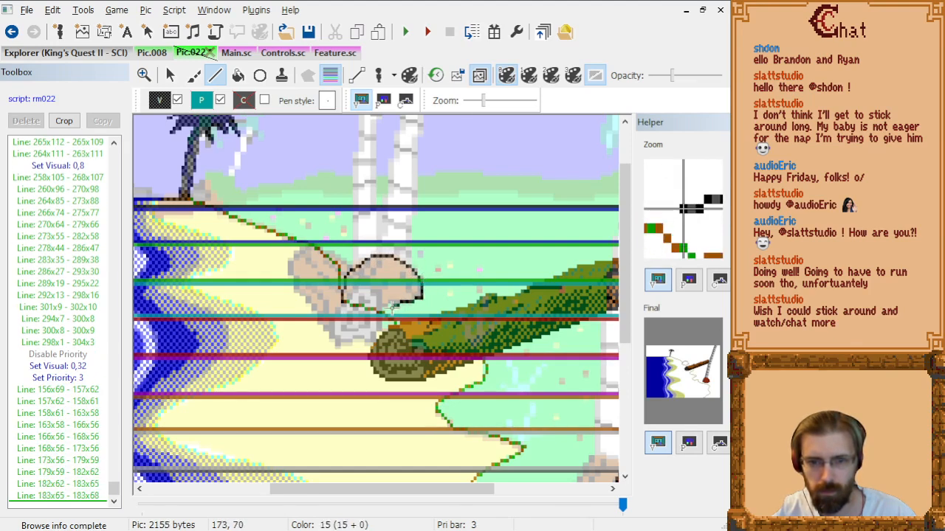
pyautogui.click(392, 305)
pyautogui.click(378, 306)
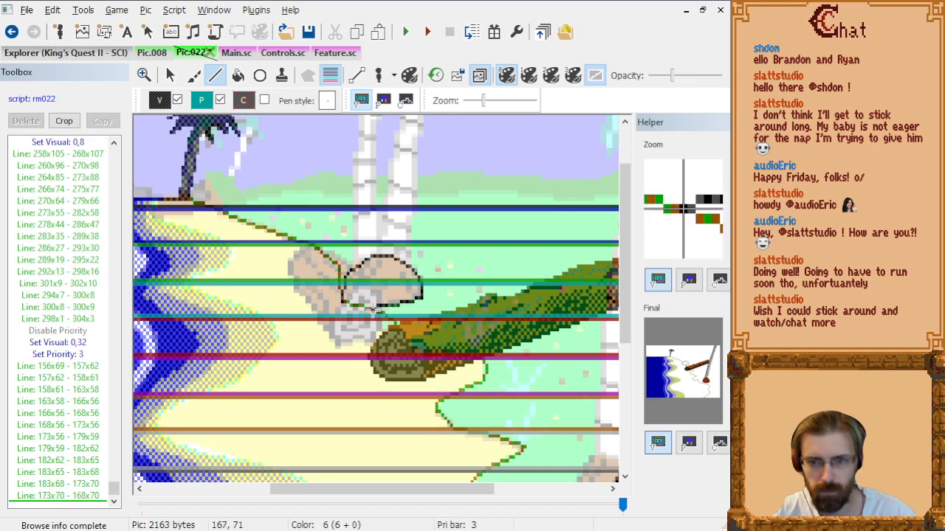
pyautogui.click(371, 309)
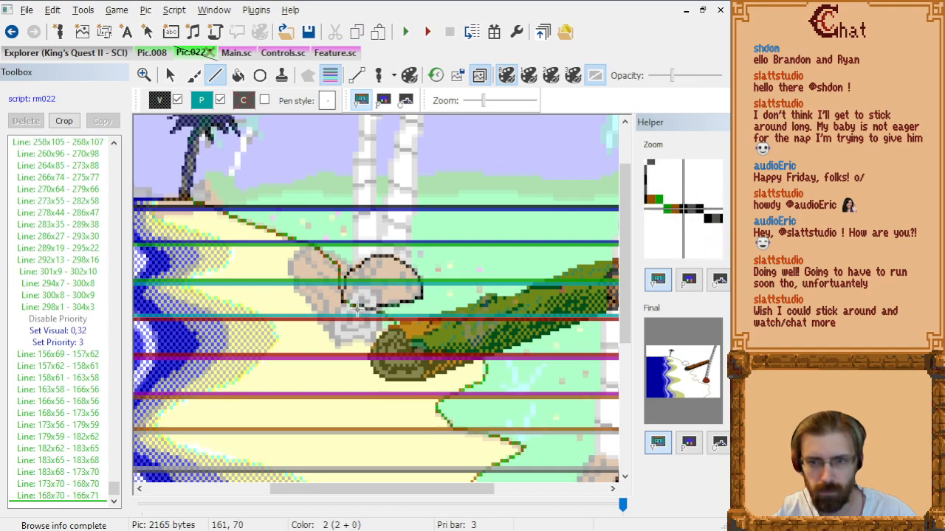
pyautogui.click(356, 306)
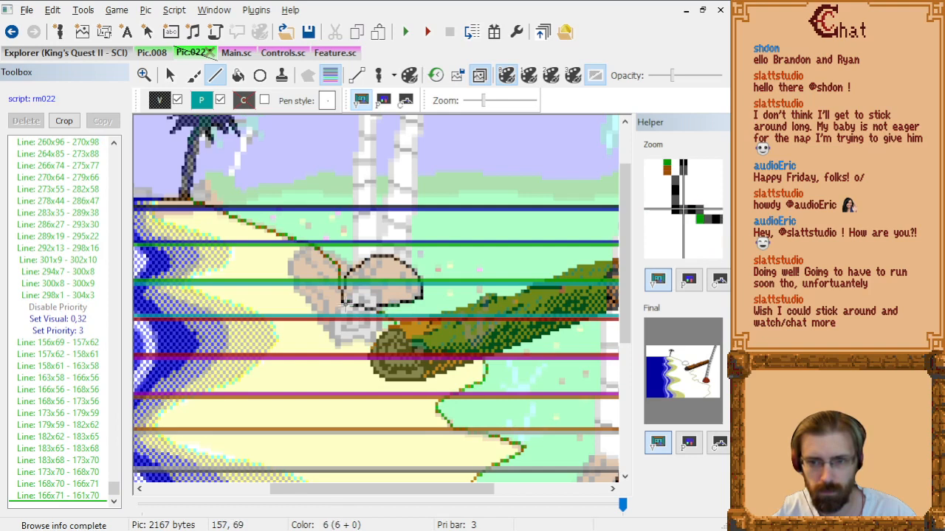
pyautogui.click(342, 304)
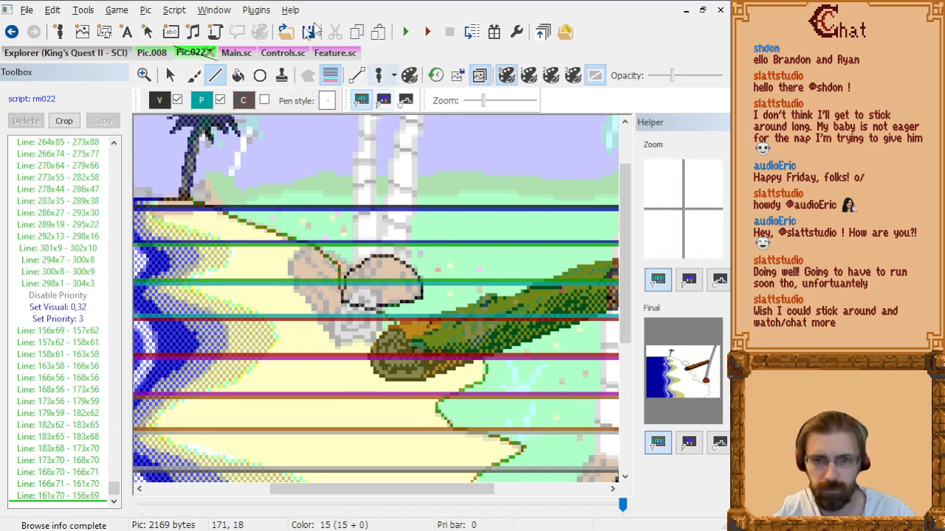
# Hide the priority bands and fill the rear palms' base outline at 171x62 with visual colour 0,28.
pyautogui.click(331, 76)
pyautogui.scroll(1, 531, 314)
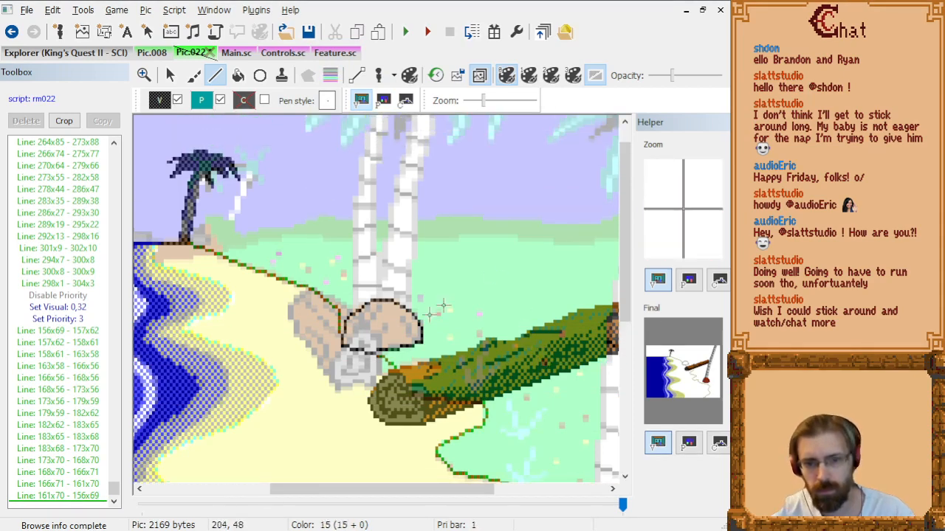
pyautogui.scroll(2, 507, 360)
pyautogui.scroll(-1, 506, 362)
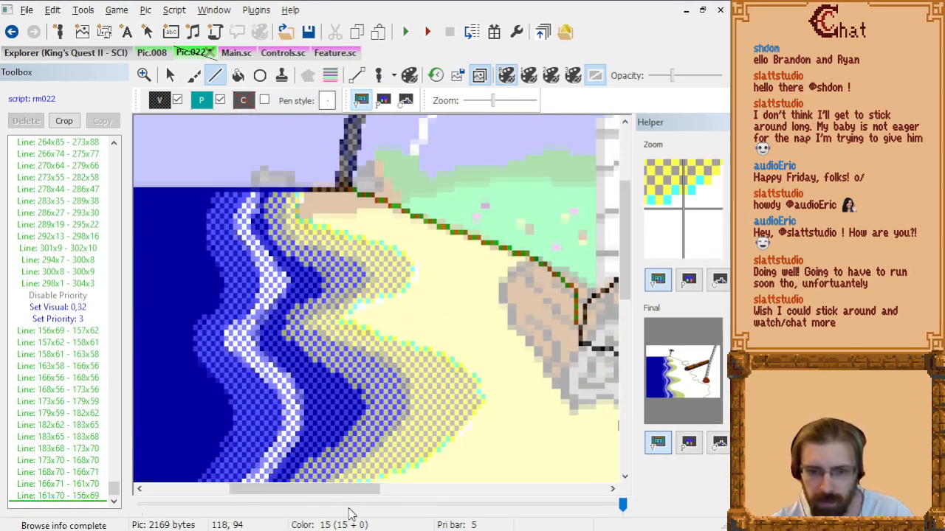
pyautogui.moveTo(347, 492); pyautogui.dragTo(419, 488)
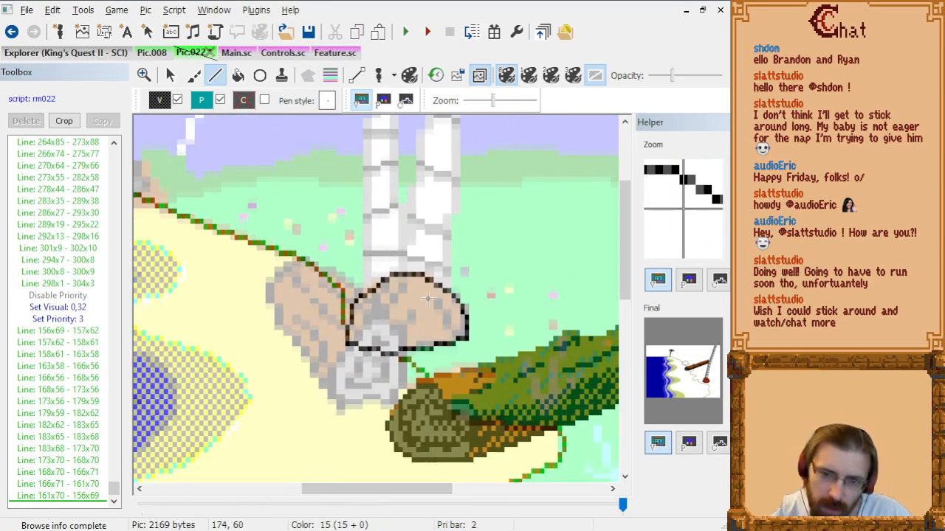
pyautogui.scroll(1, 427, 298)
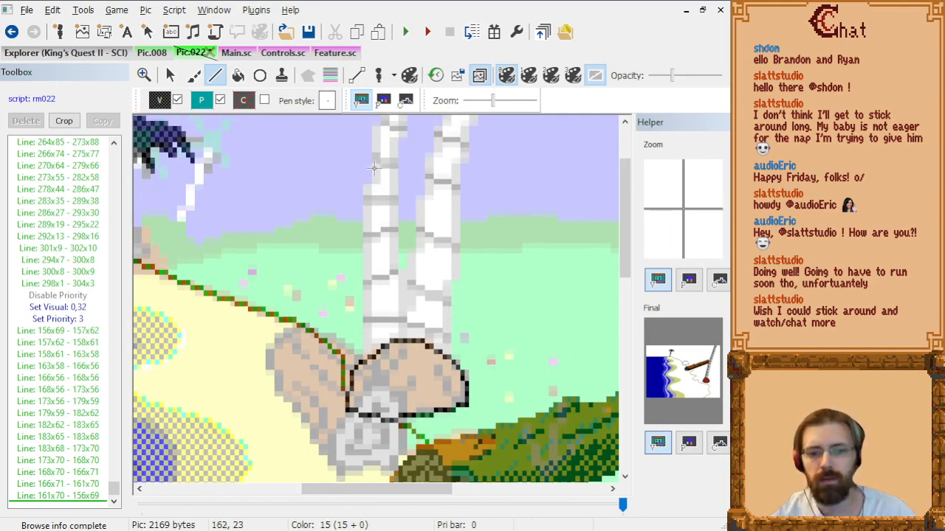
pyautogui.click(161, 101)
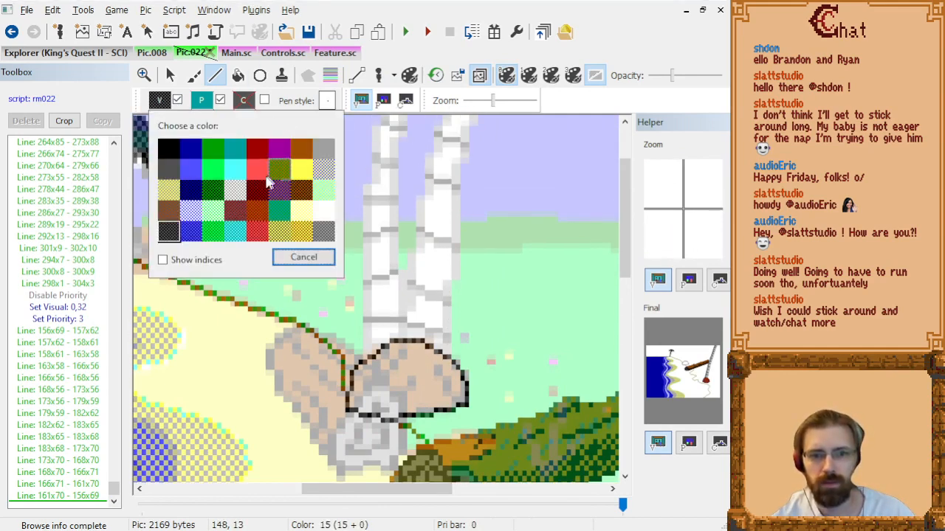
pyautogui.click(259, 214)
pyautogui.click(238, 75)
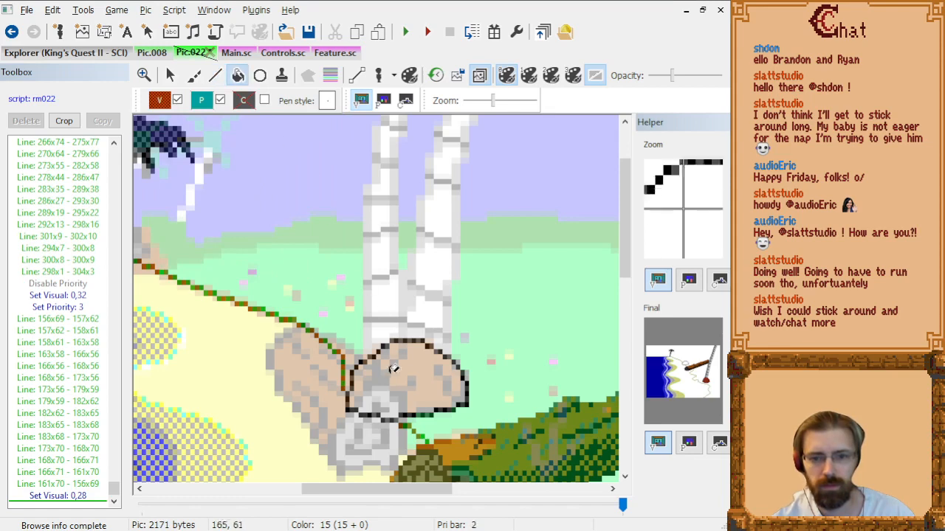
pyautogui.click(414, 377)
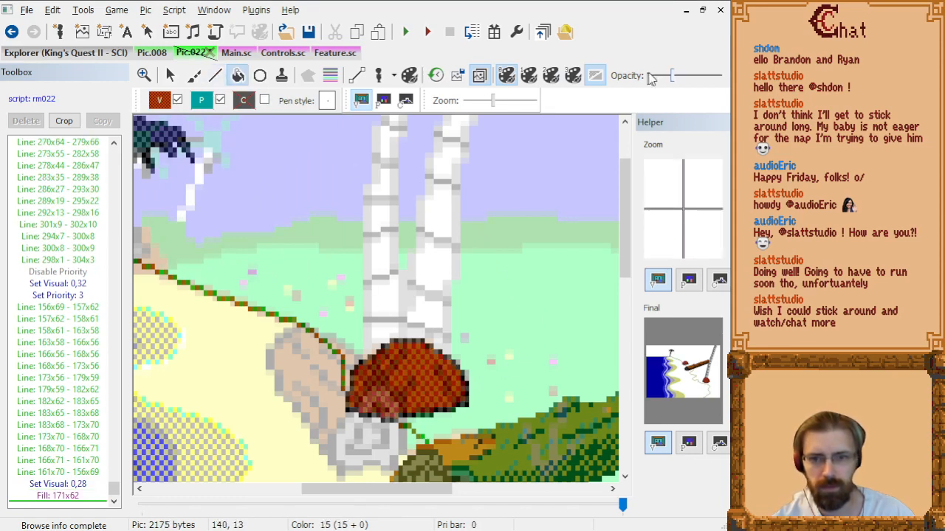
# Lower the tracing image's opacity and examine the shading on the leaning palm's red base as a reference.
pyautogui.moveTo(672, 78); pyautogui.dragTo(663, 80)
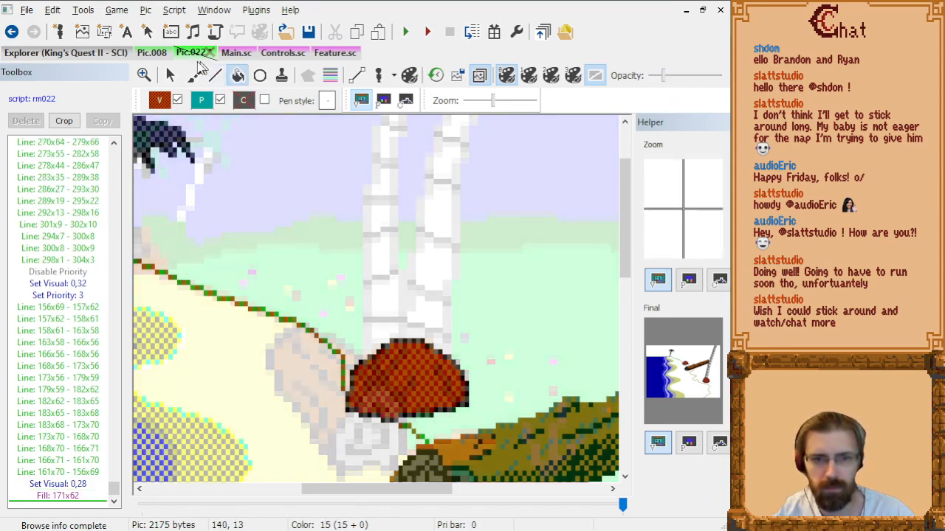
pyautogui.scroll(-3, 338, 191)
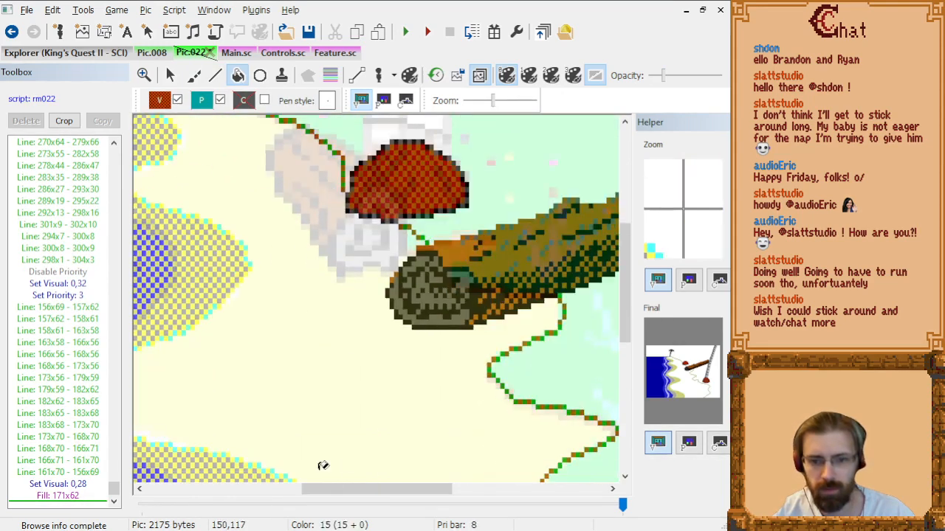
pyautogui.moveTo(356, 491); pyautogui.dragTo(451, 493)
pyautogui.scroll(-3, 454, 496)
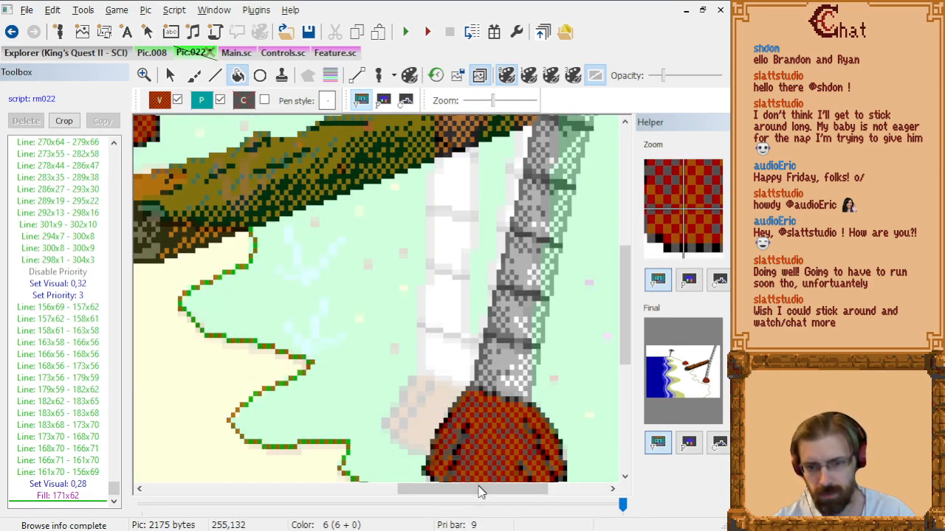
pyautogui.moveTo(488, 496); pyautogui.dragTo(405, 493)
pyautogui.scroll(3, 354, 370)
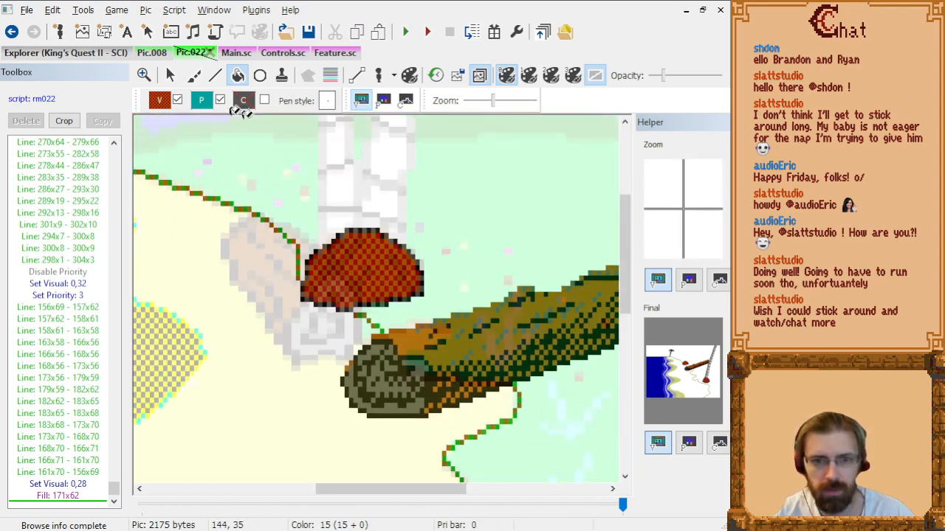
# Set the visual colour to 0,20 and draw a shading line up the base's left side from 159x68 through 163x62 to 168x58.
pyautogui.click(159, 100)
pyautogui.click(264, 191)
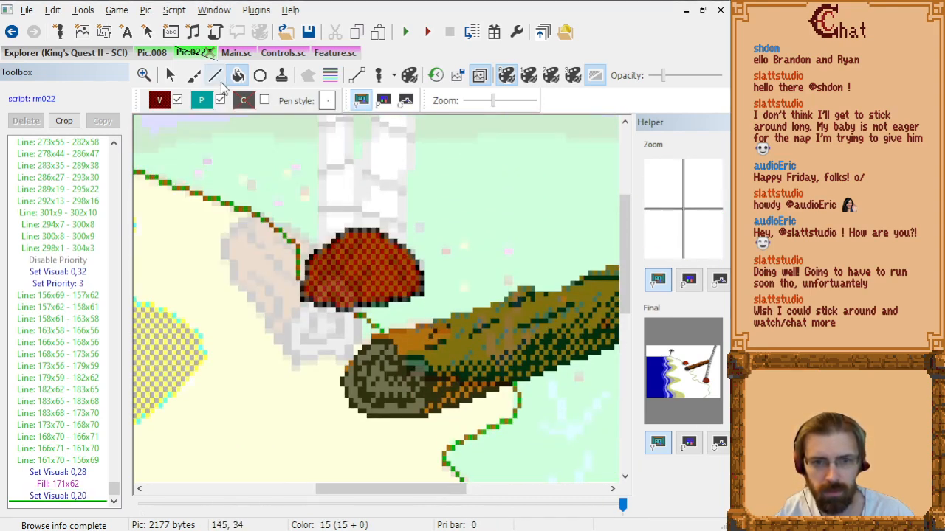
pyautogui.click(215, 75)
pyautogui.click(313, 297)
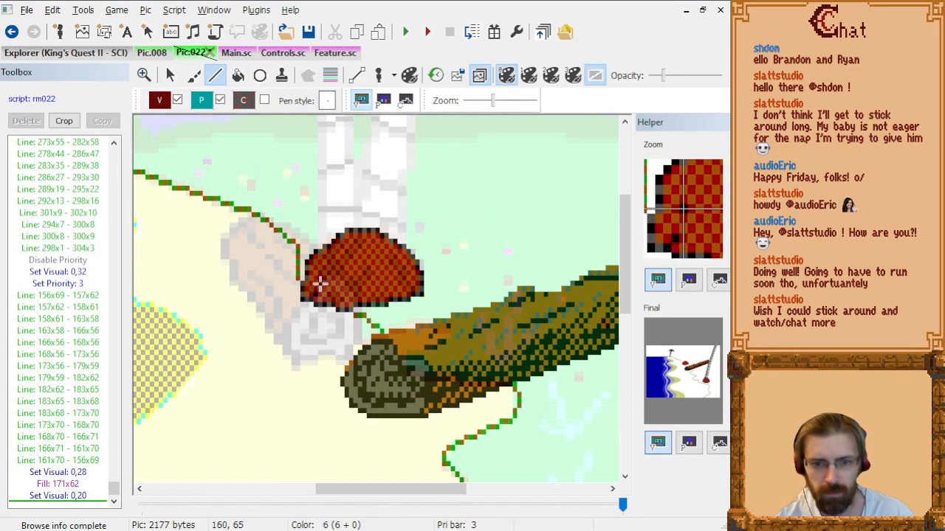
pyautogui.click(318, 275)
pyautogui.click(328, 269)
pyautogui.click(332, 263)
pyautogui.click(337, 258)
pyautogui.click(343, 253)
pyautogui.click(350, 247)
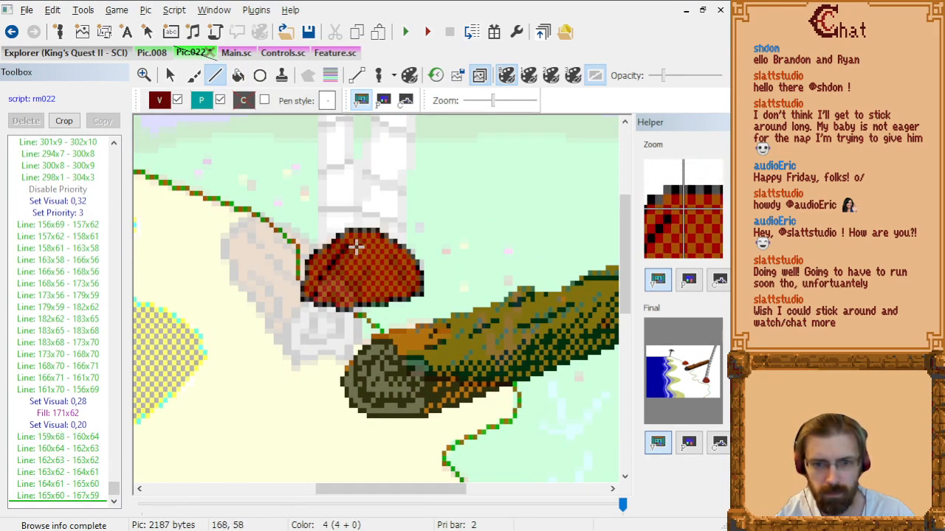
pyautogui.click(356, 241)
# Add shading lines inside the base from 169x69 through 166x65 to 164x65 and from 168x66 through 170x64 to 170x63.
pyautogui.click(360, 303)
pyautogui.click(356, 292)
pyautogui.click(345, 280)
pyautogui.click(345, 281)
pyautogui.click(339, 279)
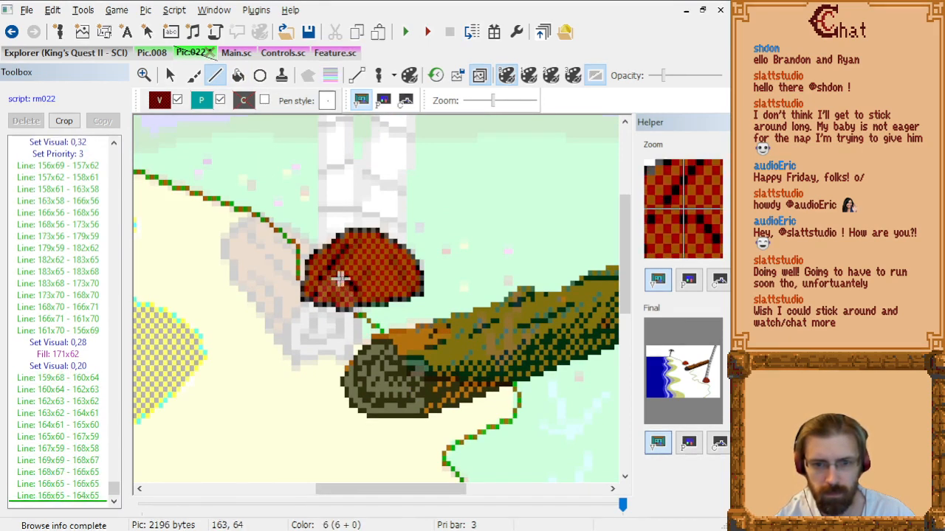
pyautogui.rightClick(340, 278)
pyautogui.click(357, 286)
pyautogui.click(364, 276)
pyautogui.click(366, 272)
pyautogui.click(366, 271)
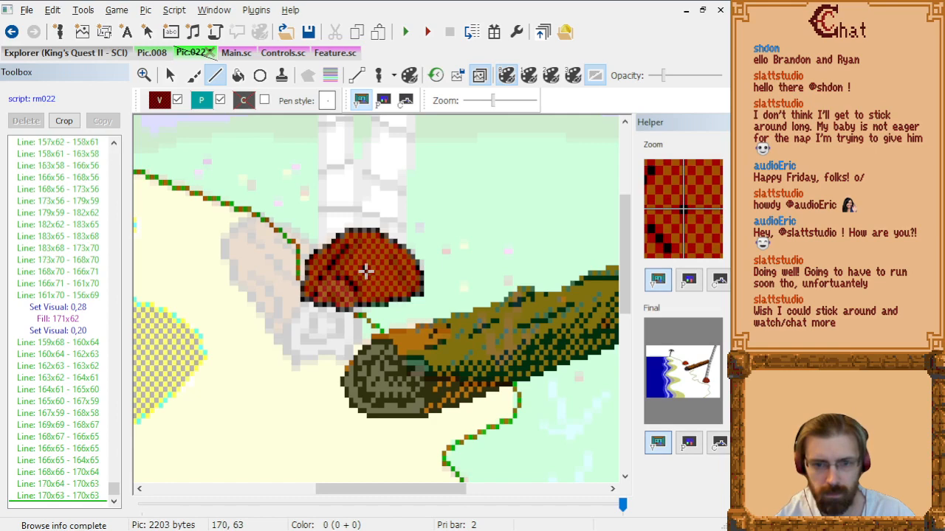
# Shade the base's right side with lines from 181x67 through 178x64 to 175x61, and its lower left from 161x69 to 164x68.
pyautogui.click(412, 292)
pyautogui.click(401, 286)
pyautogui.click(396, 280)
pyautogui.click(396, 275)
pyautogui.click(391, 263)
pyautogui.click(386, 258)
pyautogui.click(381, 258)
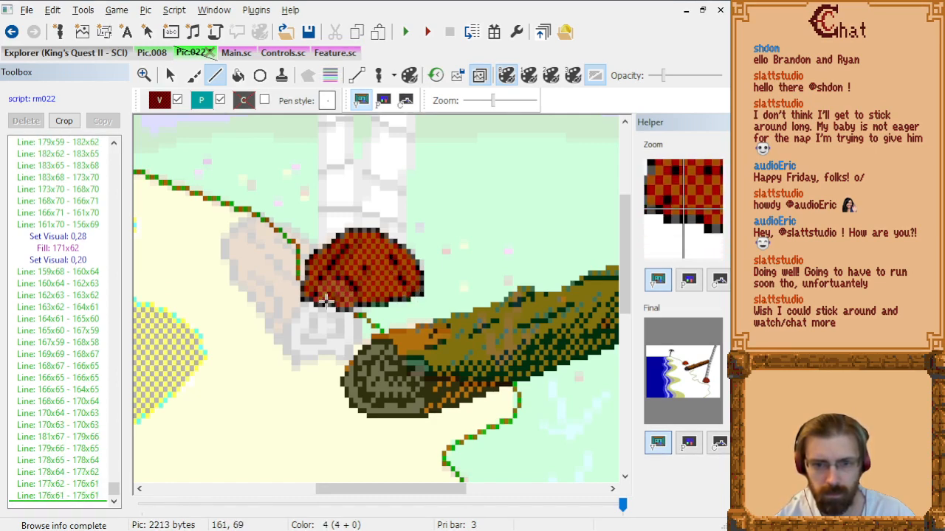
pyautogui.click(325, 299)
pyautogui.click(334, 299)
pyautogui.click(340, 293)
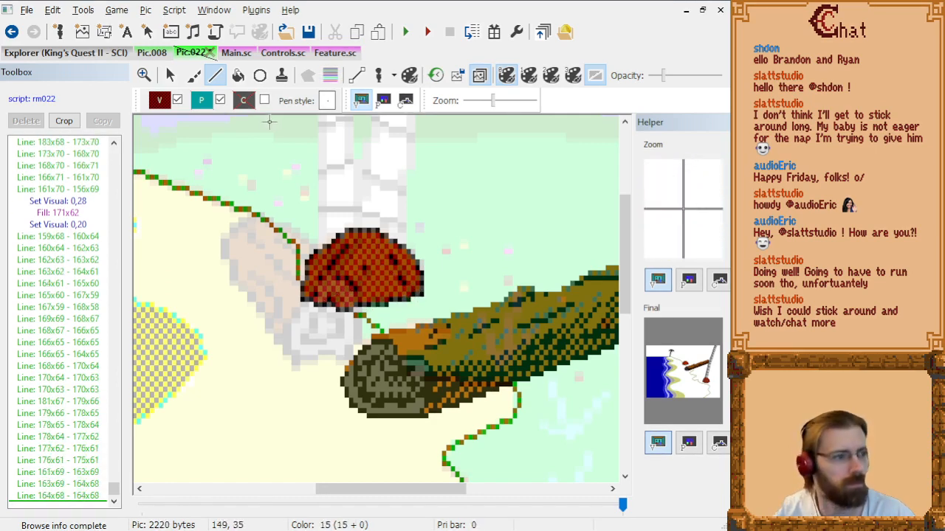
# Set the visual colour to 0,27 and shade the base's centre with lines from 171x67 through 174x62, 175x67 and 172x67 to 175x65.
pyautogui.click(160, 102)
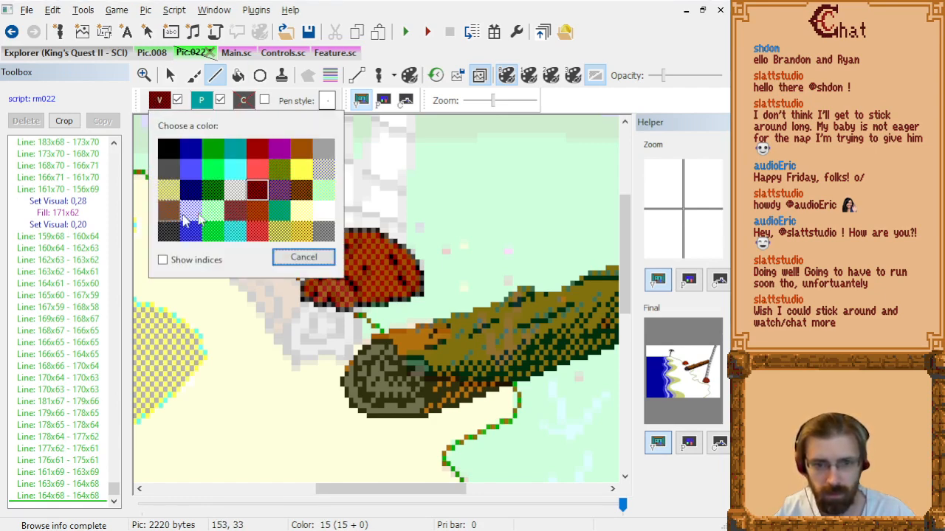
pyautogui.click(241, 213)
pyautogui.click(369, 290)
pyautogui.click(378, 282)
pyautogui.click(378, 274)
pyautogui.click(382, 269)
pyautogui.click(382, 282)
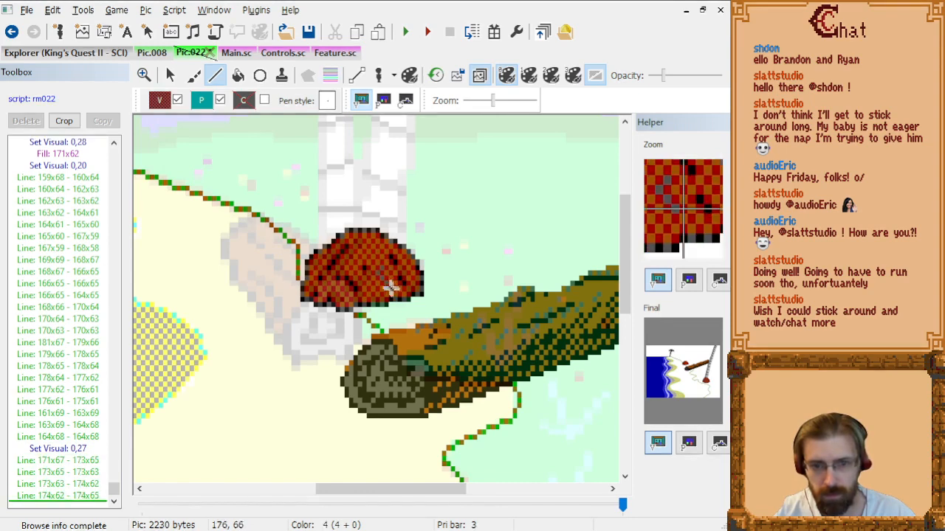
pyautogui.click(387, 290)
pyautogui.click(373, 289)
pyautogui.click(373, 286)
# Draw upper-centre shading lines from 172x58 through 168x60, 164x63, 168x62, 169x60, 167x64 and 171x60 to 173x61.
pyautogui.click(374, 249)
pyautogui.click(369, 249)
pyautogui.click(356, 259)
pyautogui.click(347, 268)
pyautogui.click(338, 272)
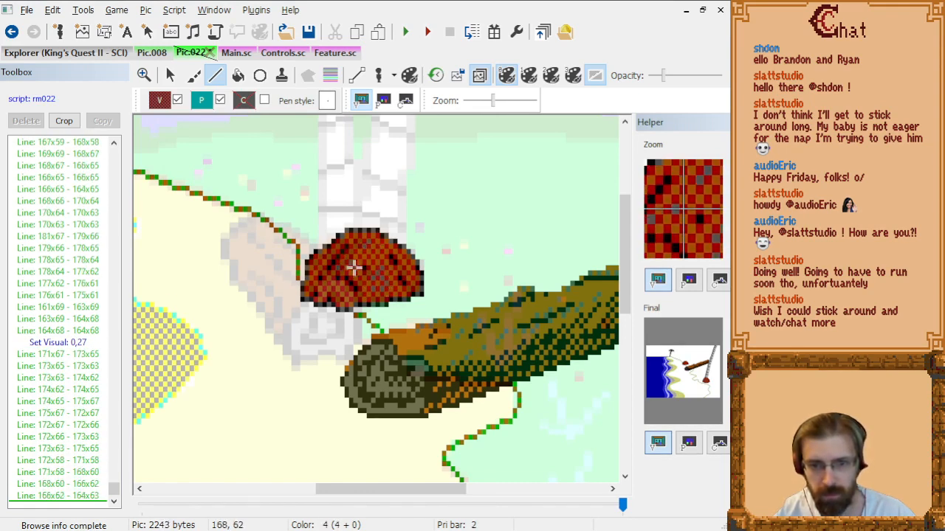
pyautogui.click(356, 267)
pyautogui.click(356, 262)
pyautogui.click(361, 258)
pyautogui.click(374, 265)
pyautogui.rightClick(374, 265)
# Add left-side shading lines from 165x68 through 161x66 to 165x66, and from 161x60 through 158x65 and 163x59 to 164x58.
pyautogui.click(338, 297)
pyautogui.click(321, 288)
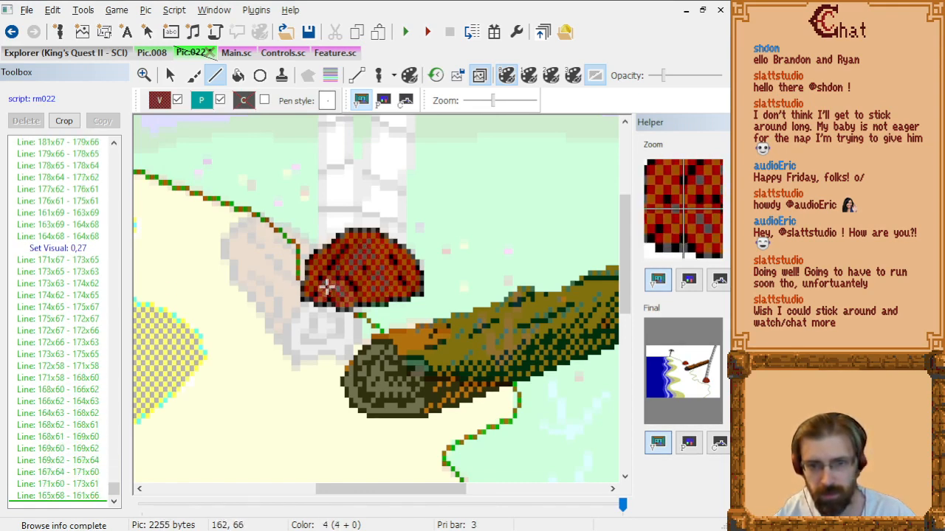
pyautogui.click(338, 283)
pyautogui.click(338, 288)
pyautogui.click(321, 258)
pyautogui.click(317, 262)
pyautogui.click(309, 270)
pyautogui.click(309, 280)
pyautogui.click(318, 267)
pyautogui.click(331, 253)
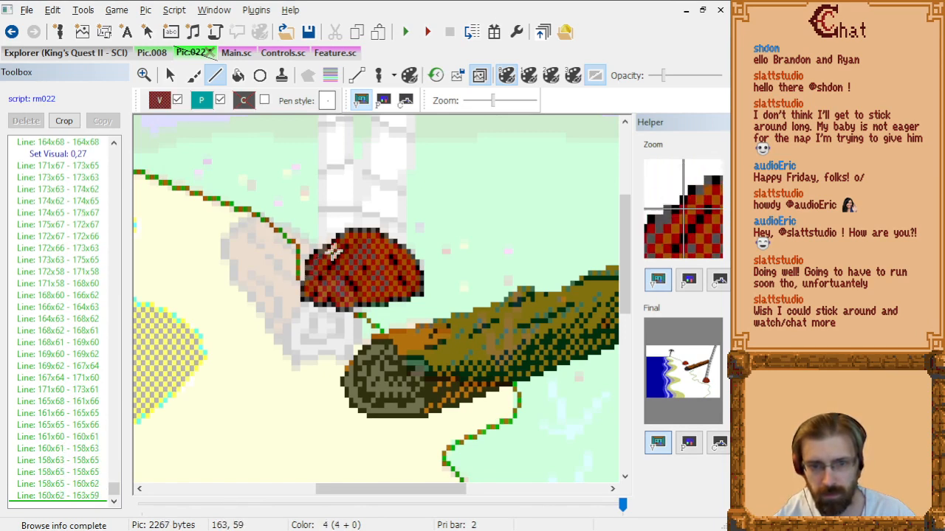
pyautogui.click(335, 249)
pyautogui.rightClick(335, 249)
# Add right-side shading lines from 174x59 to 173x61, from 182x65 through 180x64 to 178x60, and from 174x60 to 173x61.
pyautogui.click(377, 263)
pyautogui.rightClick(377, 263)
pyautogui.click(417, 280)
pyautogui.click(408, 276)
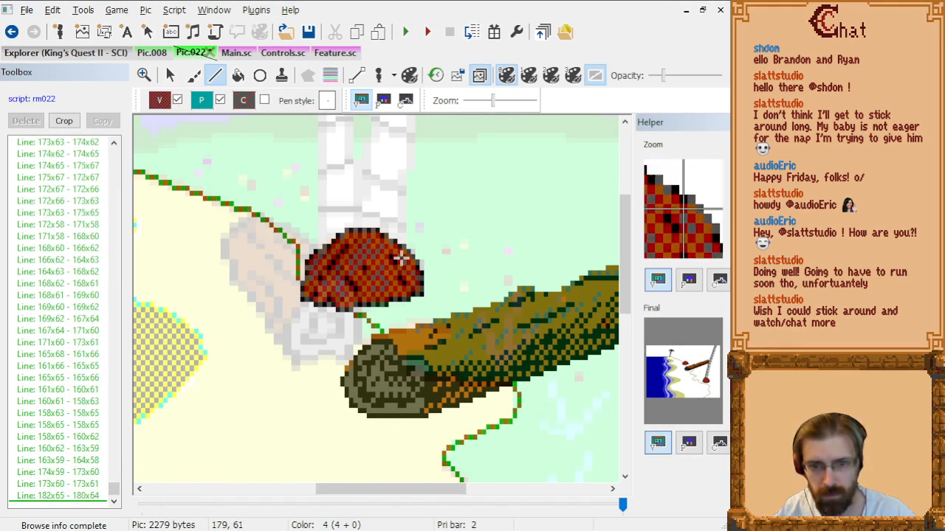
pyautogui.doubleClick(399, 259)
pyautogui.click(383, 258)
pyautogui.click(377, 262)
pyautogui.rightClick(376, 262)
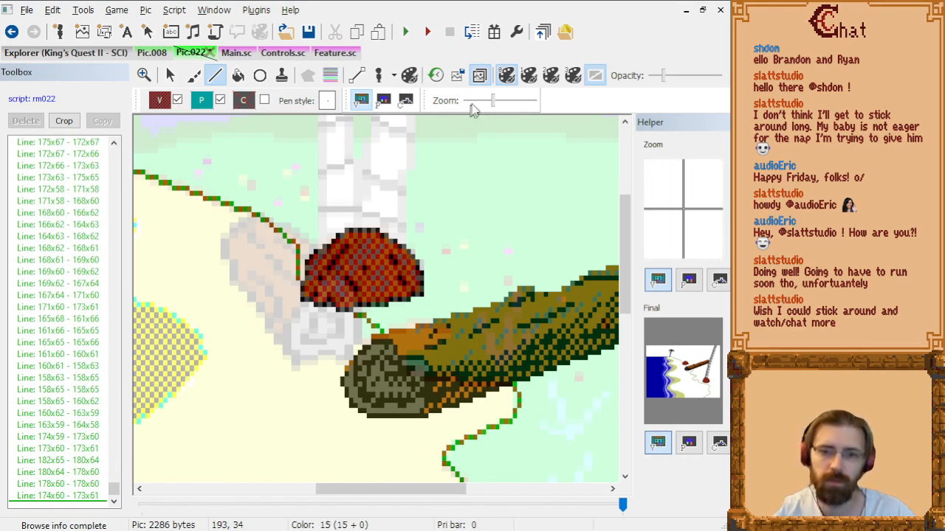
# Hide the trace image and add diagonal shading from 167x59 through 163x64 to 168x59 and from 161x65 through 159x63 and 165x58 to 160x63.
pyautogui.click(479, 75)
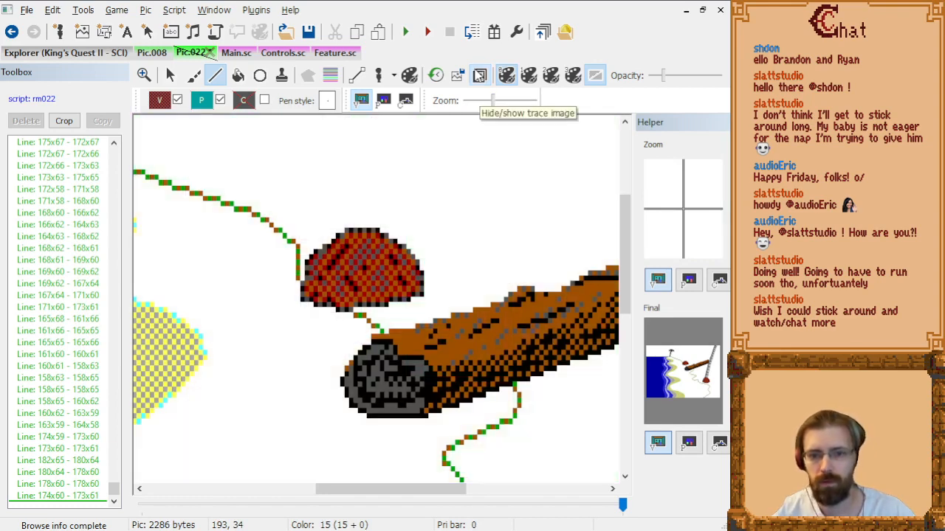
pyautogui.click(479, 77)
pyautogui.click(479, 76)
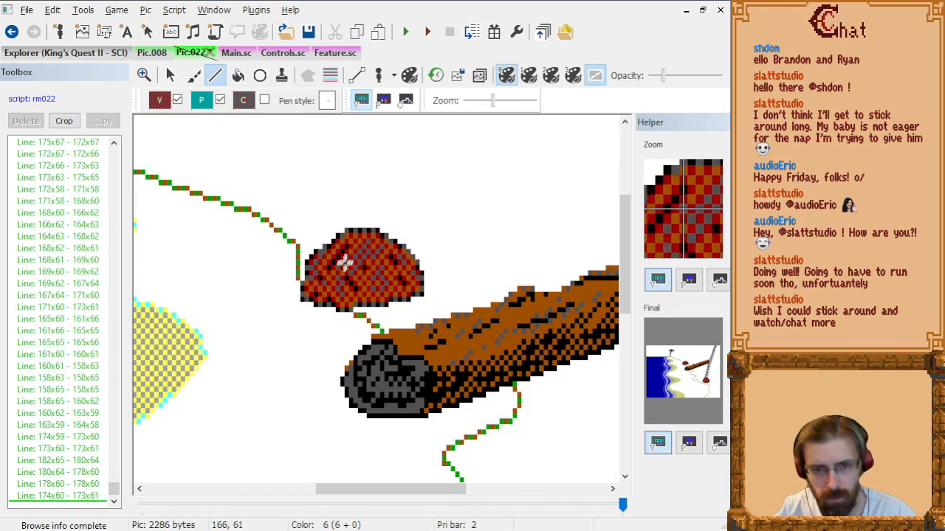
pyautogui.click(348, 252)
pyautogui.click(332, 278)
pyautogui.click(353, 252)
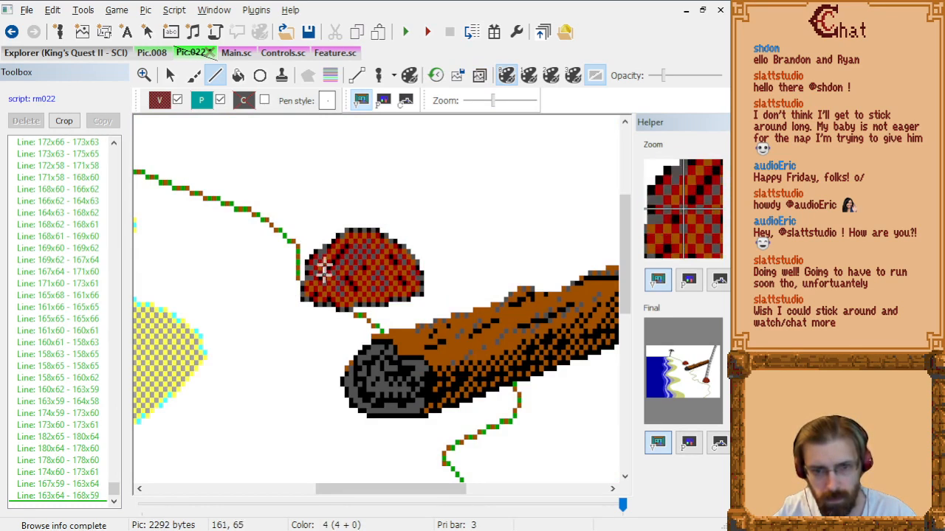
pyautogui.click(325, 276)
pyautogui.click(317, 270)
pyautogui.click(340, 248)
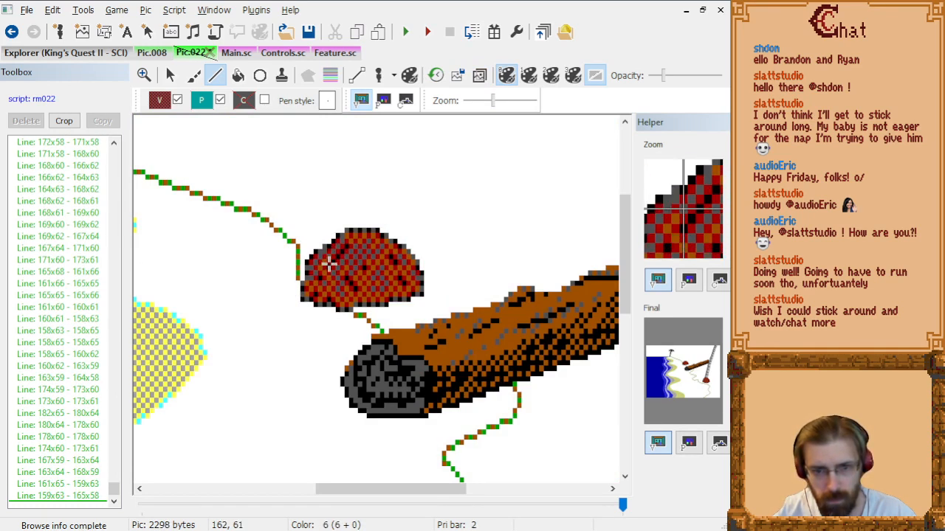
pyautogui.click(319, 274)
# Add shading lines from 163x67 through 163x65 to 162x65, from 171x68 through 170x65 to 168x64, and from 178x67 through 176x65 to 173x61.
pyautogui.click(332, 292)
pyautogui.click(332, 279)
pyautogui.click(327, 280)
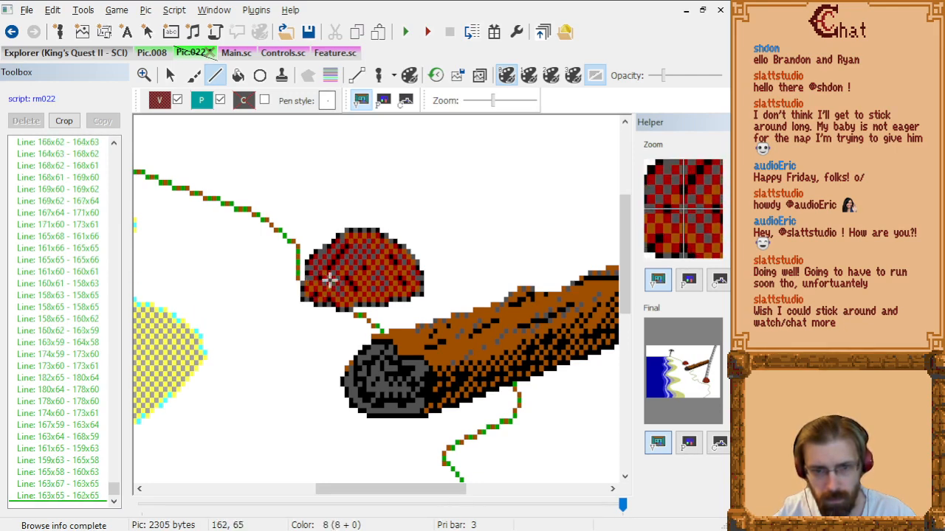
pyautogui.click(327, 280)
pyautogui.click(372, 298)
pyautogui.click(367, 280)
pyautogui.doubleClick(357, 274)
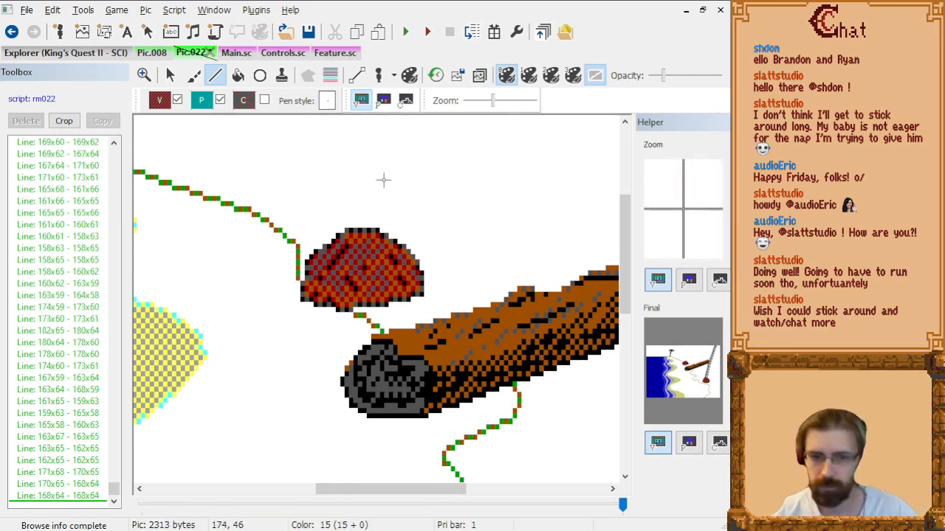
pyautogui.click(403, 297)
pyautogui.click(392, 286)
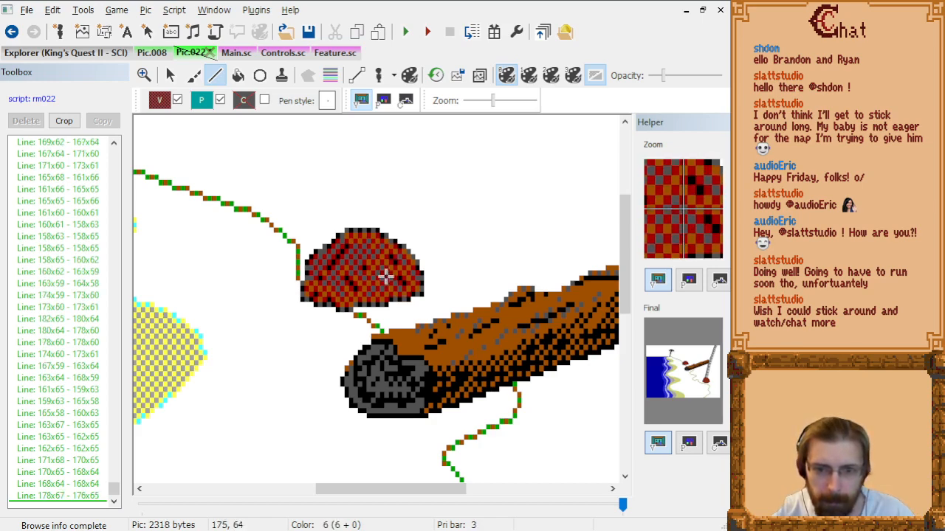
pyautogui.click(377, 263)
pyautogui.click(353, 235)
pyautogui.click(359, 239)
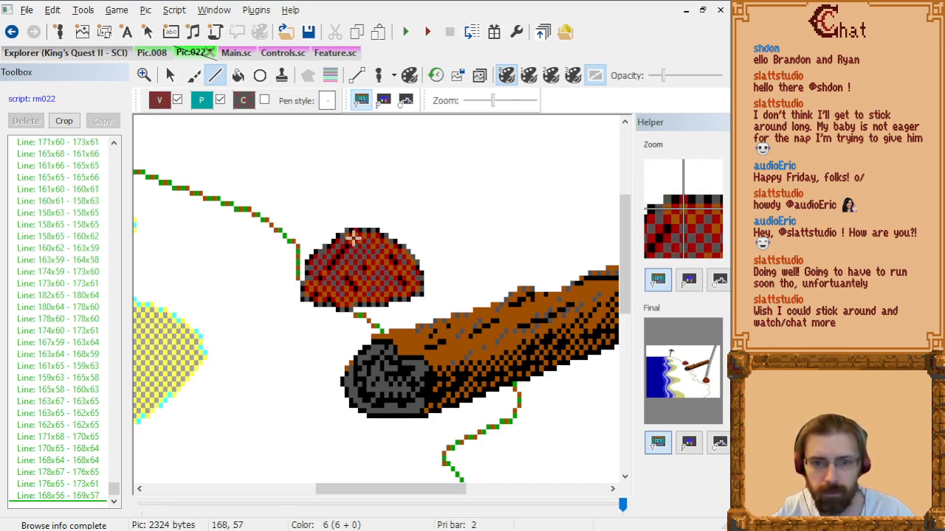
pyautogui.hotkey('ctrl', 'z')
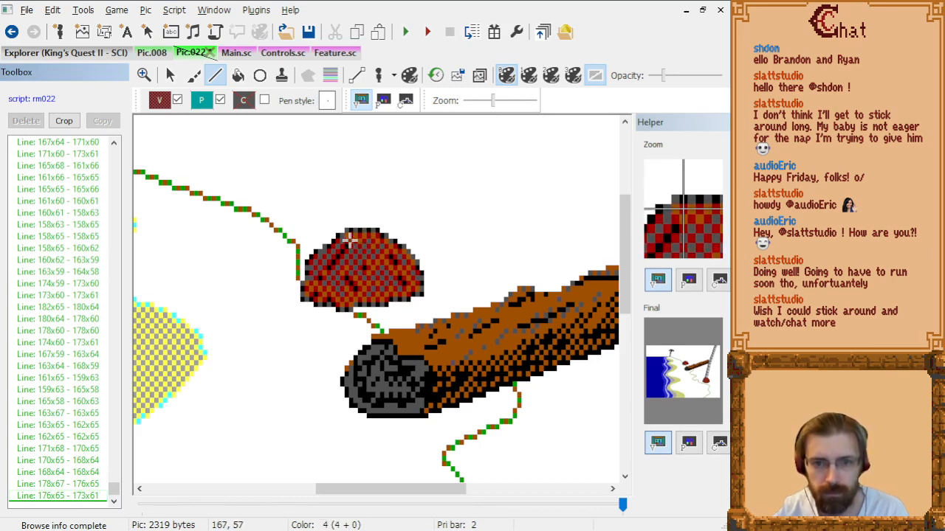
# Shade near the base's top from 167x57 to 171x57 and along its lower edge from 165x70 to 162x67 and 167x68 to 173x68.
pyautogui.click(349, 238)
pyautogui.click(367, 242)
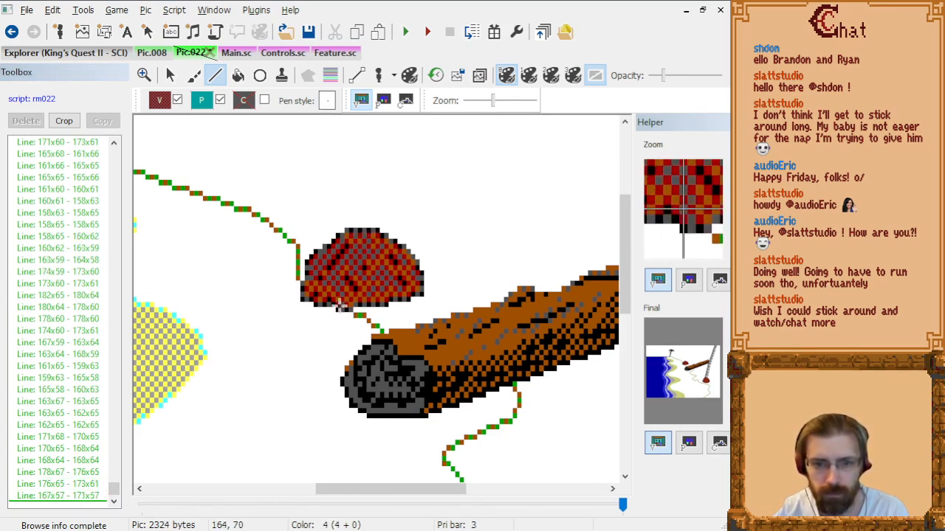
pyautogui.click(334, 294)
pyautogui.click(351, 294)
pyautogui.click(355, 299)
pyautogui.click(373, 298)
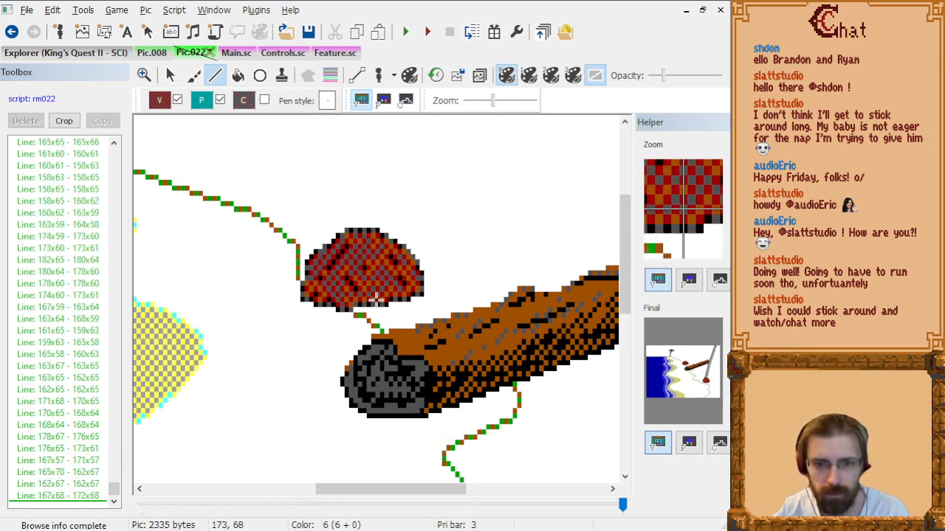
pyautogui.click(360, 301)
pyautogui.click(377, 299)
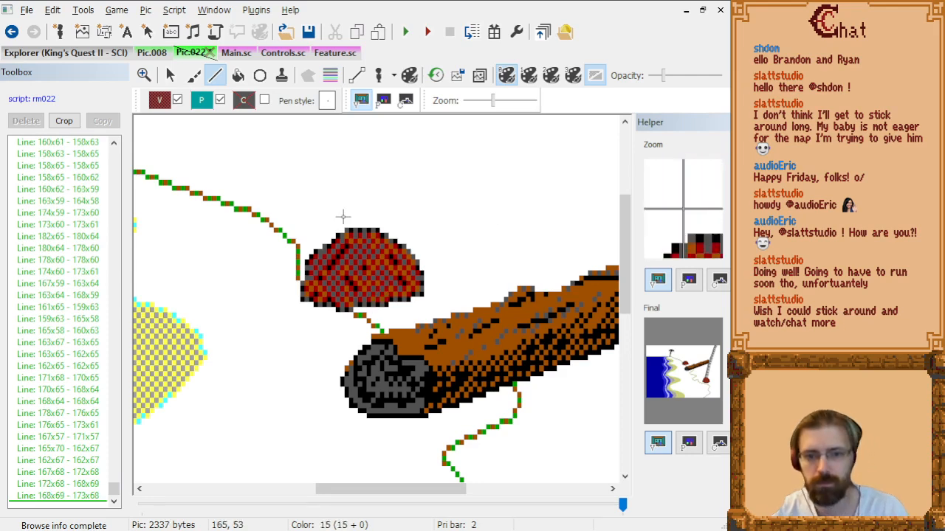
# Return the visual colour to 0,20 and draw dark lines from 170x69 through 167x66 to 169x69 and from 169x62 through 171x64 to 171x65.
pyautogui.click(161, 101)
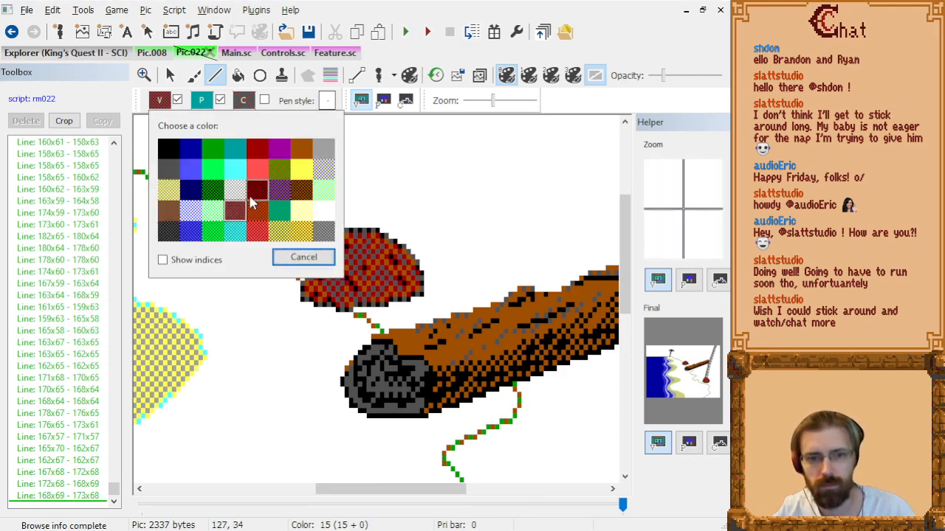
pyautogui.click(255, 205)
pyautogui.click(362, 300)
pyautogui.click(352, 290)
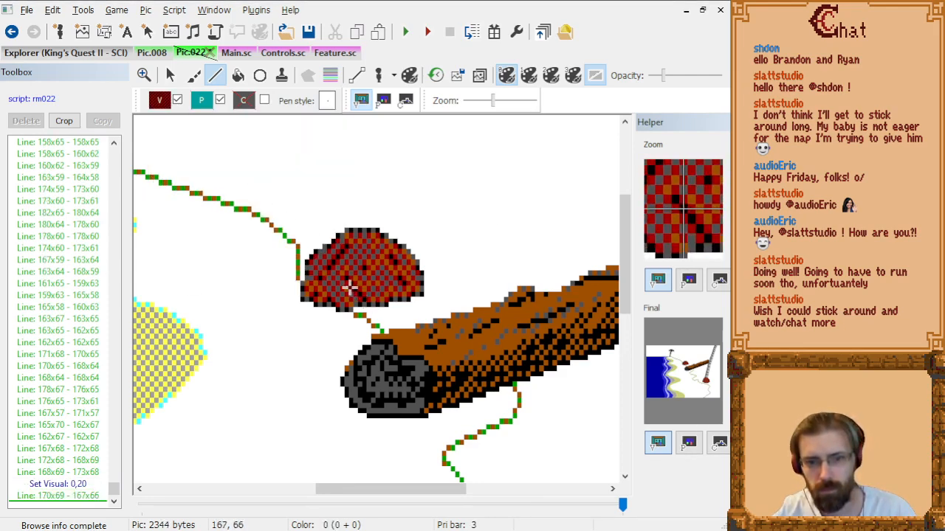
pyautogui.click(351, 290)
pyautogui.click(358, 301)
pyautogui.click(365, 278)
pyautogui.click(366, 283)
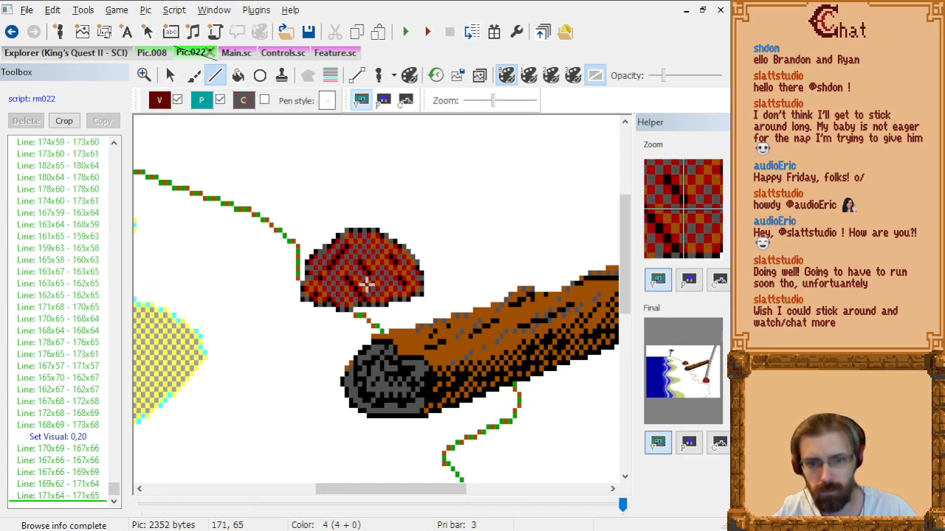
# Draw dark lines on the base's right side from 179x68 through 177x64, 176x62, 175x62 and 176x65 to 177x67.
pyautogui.click(402, 295)
pyautogui.click(393, 274)
pyautogui.click(387, 263)
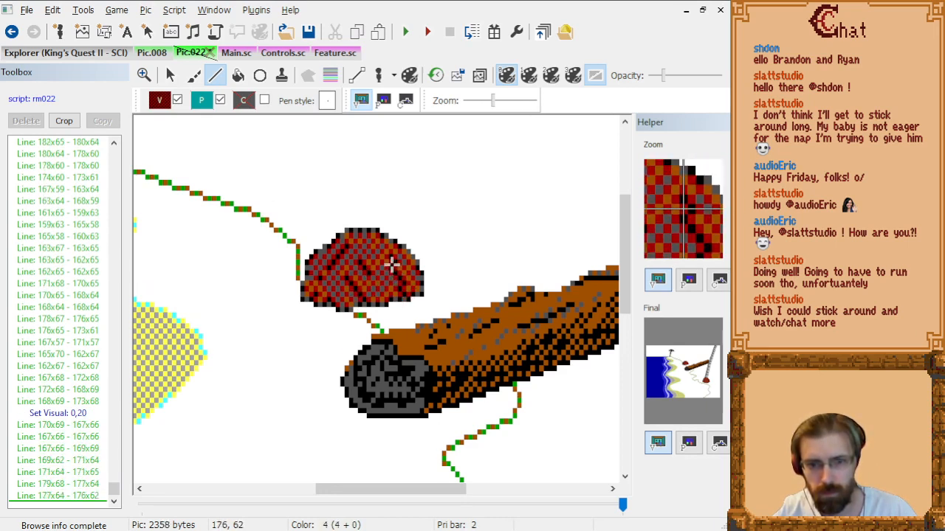
pyautogui.click(382, 263)
pyautogui.click(386, 279)
pyautogui.click(392, 289)
# Thicken the dark left crease with lines from 167x59 through 162x64, 161x65, 163x64, 165x61 and 166x60 to 167x60.
pyautogui.click(343, 261)
pyautogui.click(330, 277)
pyautogui.click(327, 282)
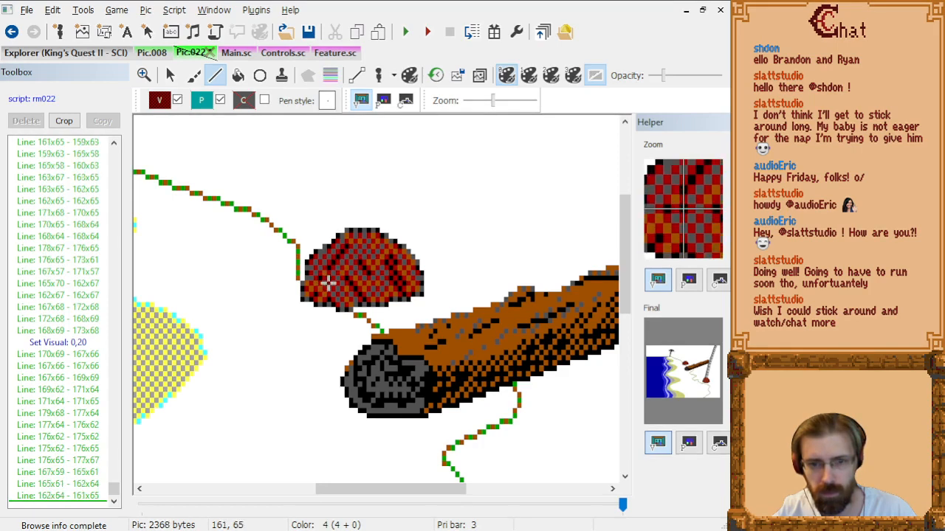
pyautogui.click(335, 277)
pyautogui.click(344, 261)
pyautogui.click(347, 257)
pyautogui.click(351, 257)
# Draw dark lines from 163x69 through 160x65, 162x63 and 161x65 to 162x69, and near the top from 170x56 through 167x57 to 166x58.
pyautogui.click(335, 302)
pyautogui.click(327, 292)
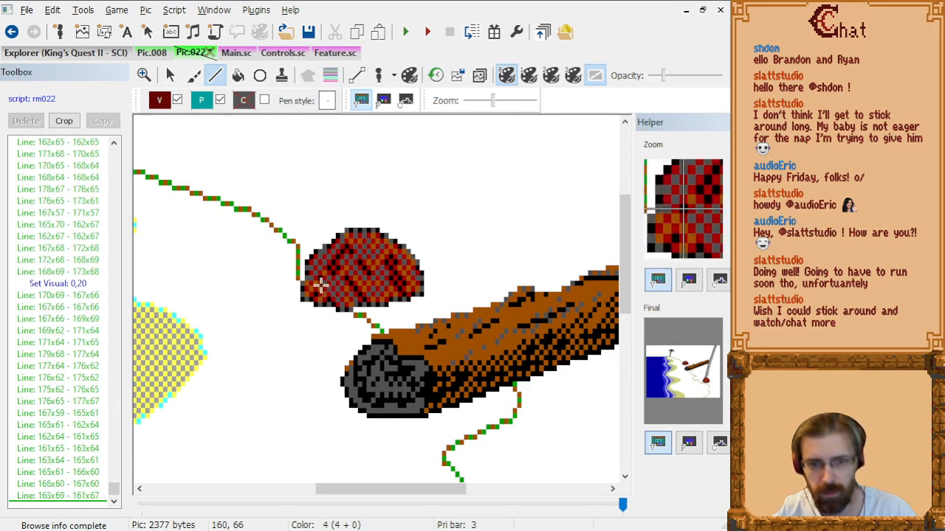
pyautogui.click(322, 281)
pyautogui.click(330, 270)
pyautogui.click(327, 282)
pyautogui.click(330, 298)
pyautogui.click(331, 302)
pyautogui.click(364, 235)
pyautogui.click(352, 240)
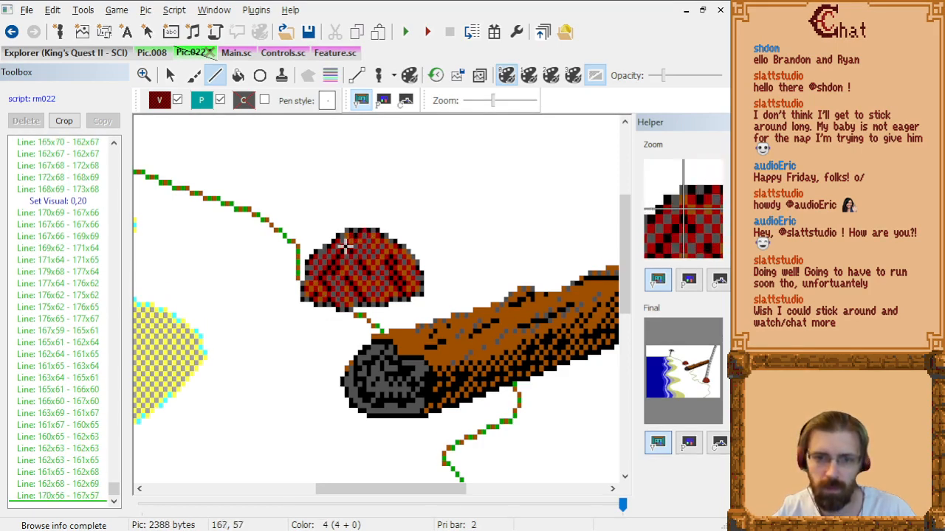
pyautogui.click(347, 245)
# Delete the line from 170x56 to 167x57 at the top of the base.
pyautogui.click(85, 500)
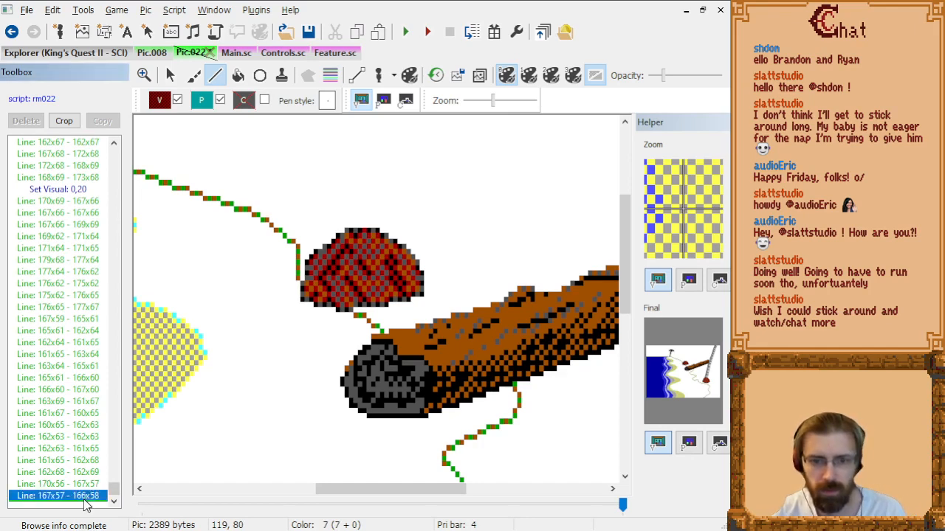
pyautogui.press('Up')
pyautogui.press('Up')
pyautogui.press('Up')
pyautogui.press('Down')
pyautogui.press('Down')
pyautogui.press('Delete')
pyautogui.press('Down')
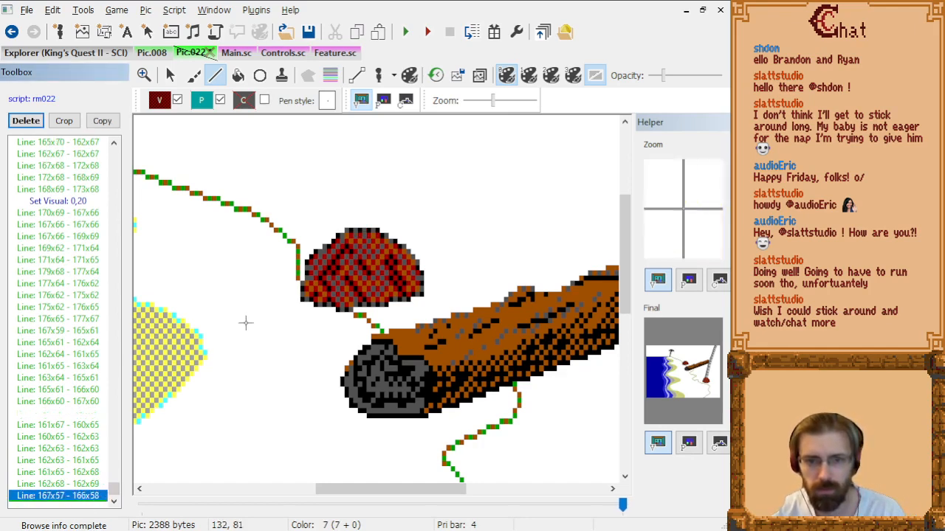
# Show the background image and trace the rear trunk's left edge in colour 0,8 from 165x56 through 169x39 and 174x14 to 178x0.
pyautogui.scroll(-2, 364, 206)
pyautogui.scroll(1, 341, 211)
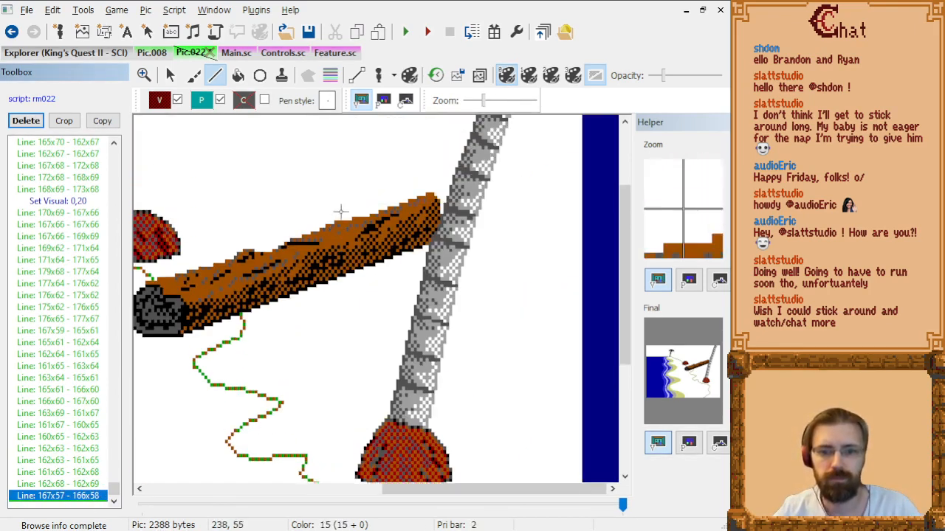
pyautogui.moveTo(426, 491); pyautogui.dragTo(355, 500)
pyautogui.scroll(3, 327, 375)
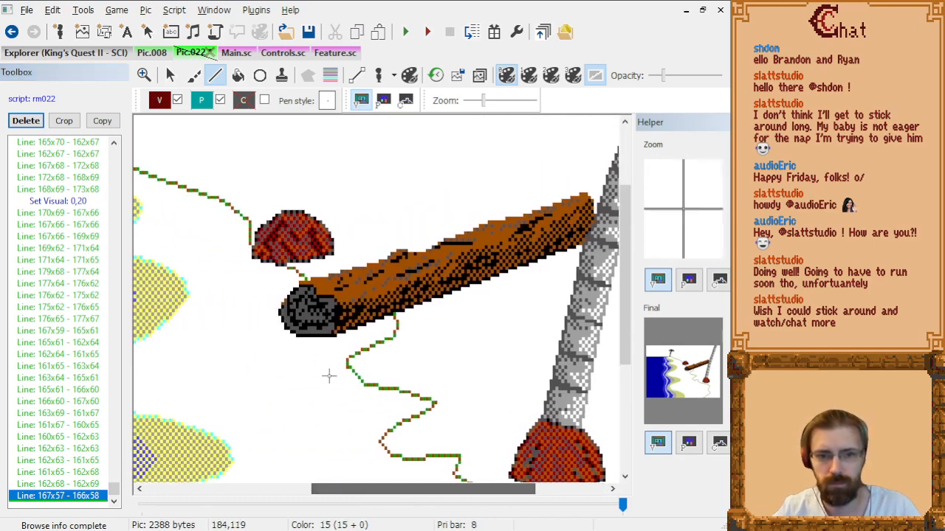
pyautogui.scroll(1, 315, 327)
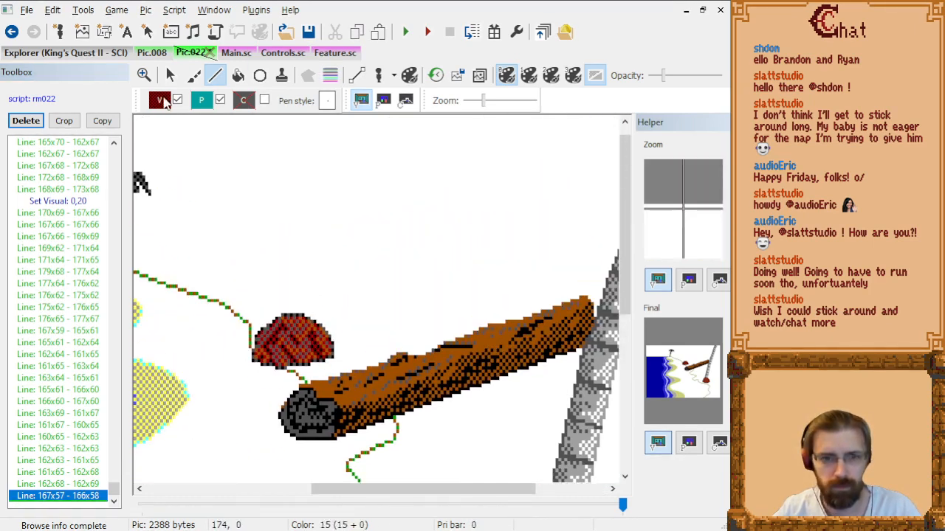
pyautogui.click(161, 100)
pyautogui.click(175, 170)
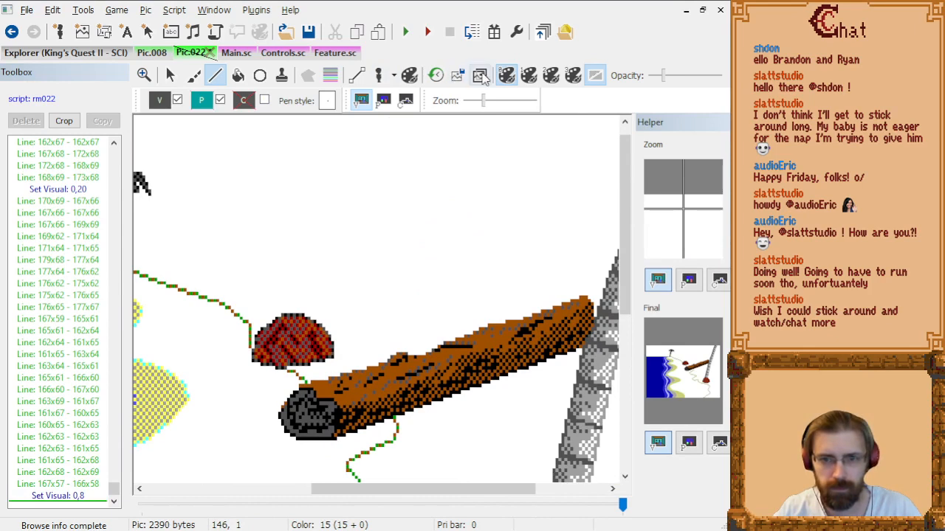
pyautogui.click(479, 75)
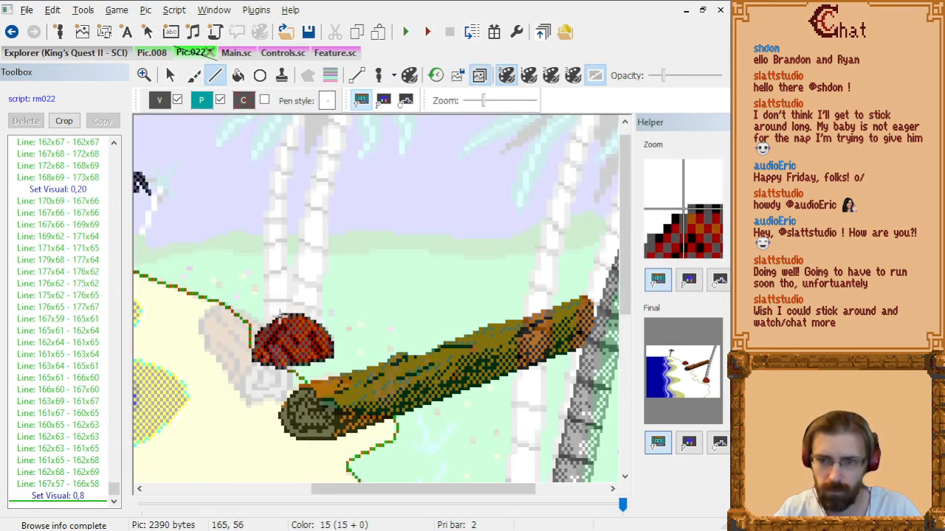
pyautogui.click(281, 316)
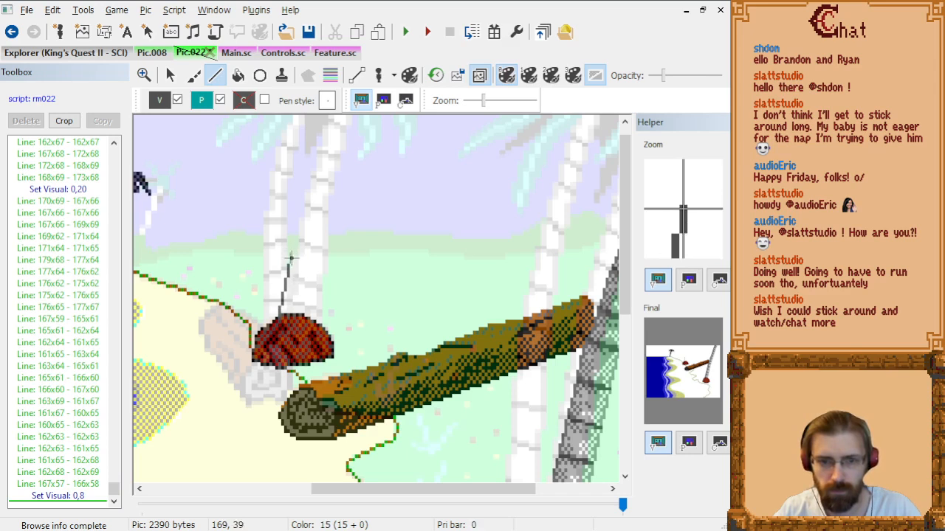
pyautogui.click(290, 258)
pyautogui.click(302, 172)
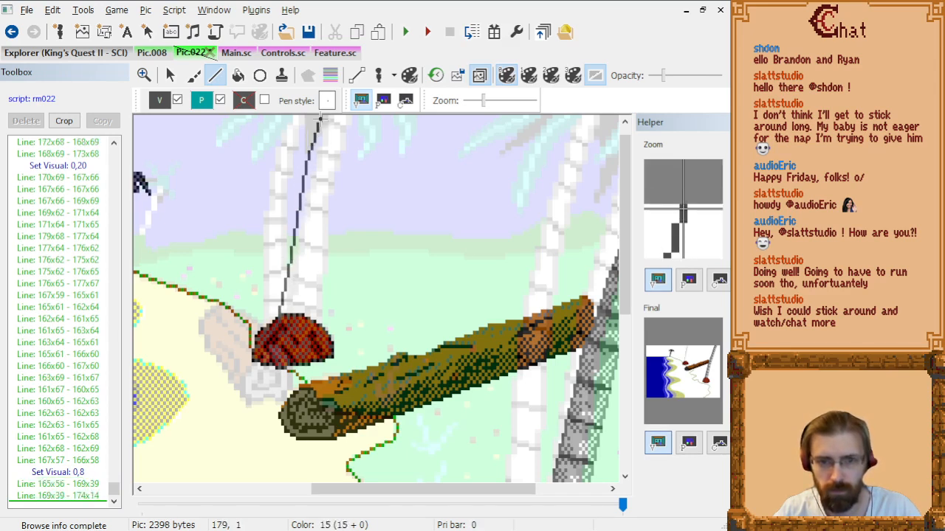
pyautogui.scroll(1, 319, 119)
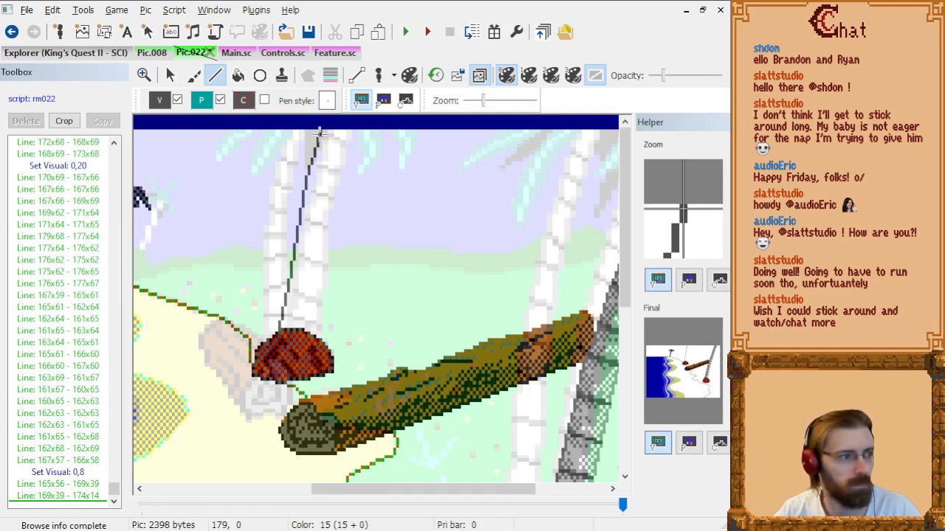
pyautogui.click(318, 133)
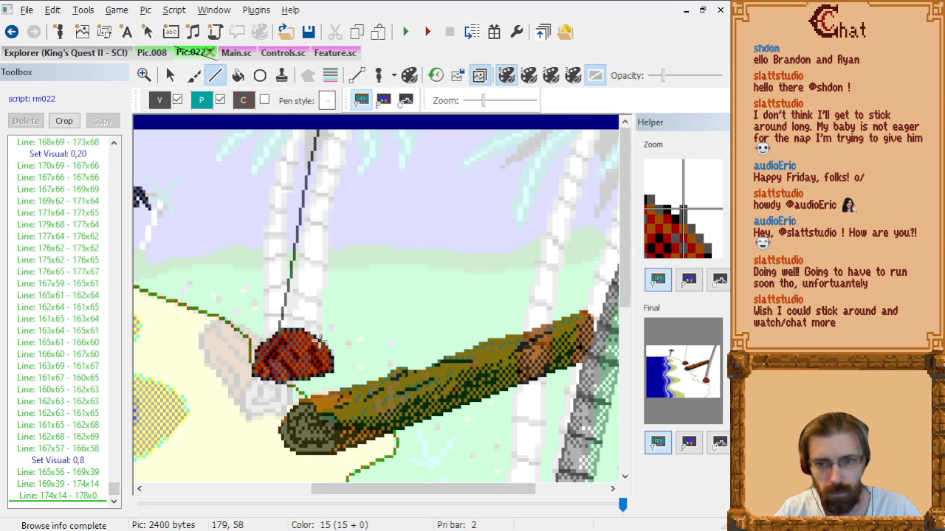
# Trace the rear trunk's right edge in colour 0,7 from 178x58 through 180x42 and 184x17 to 189x0.
pyautogui.click(159, 100)
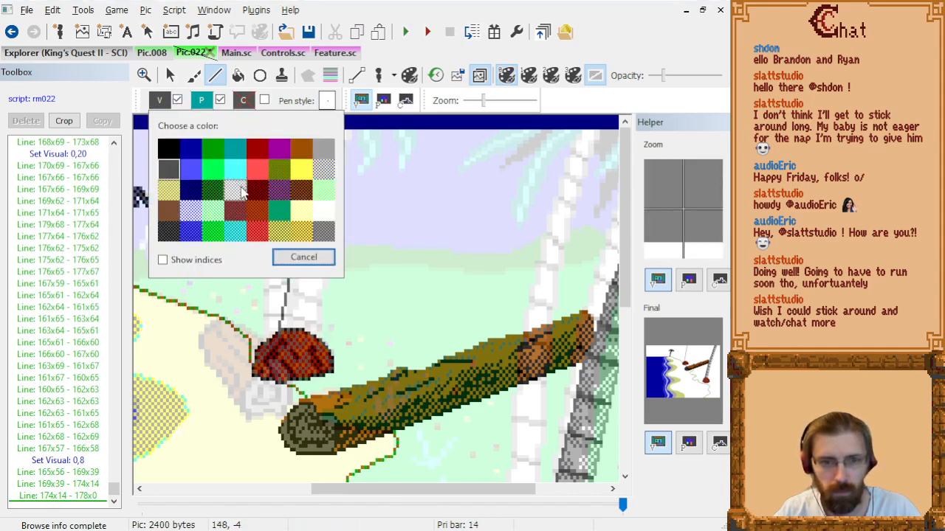
pyautogui.click(241, 190)
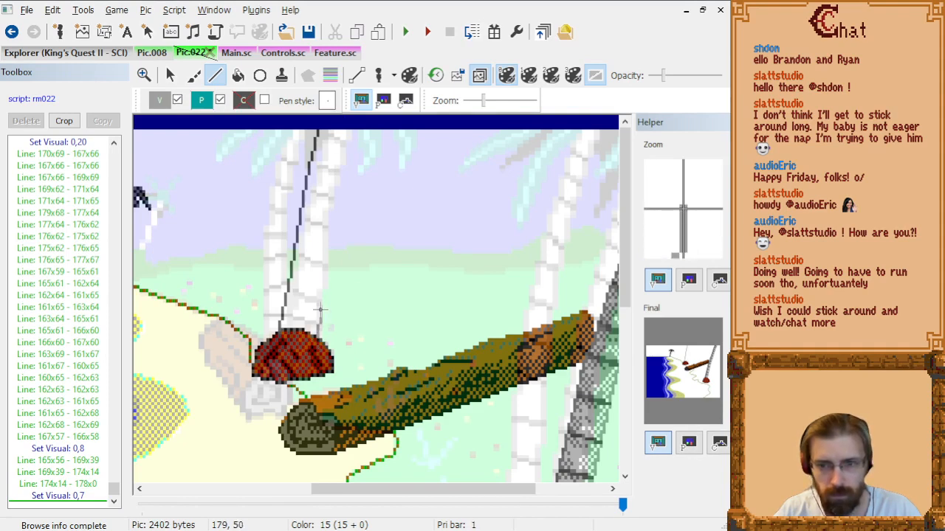
pyautogui.click(320, 283)
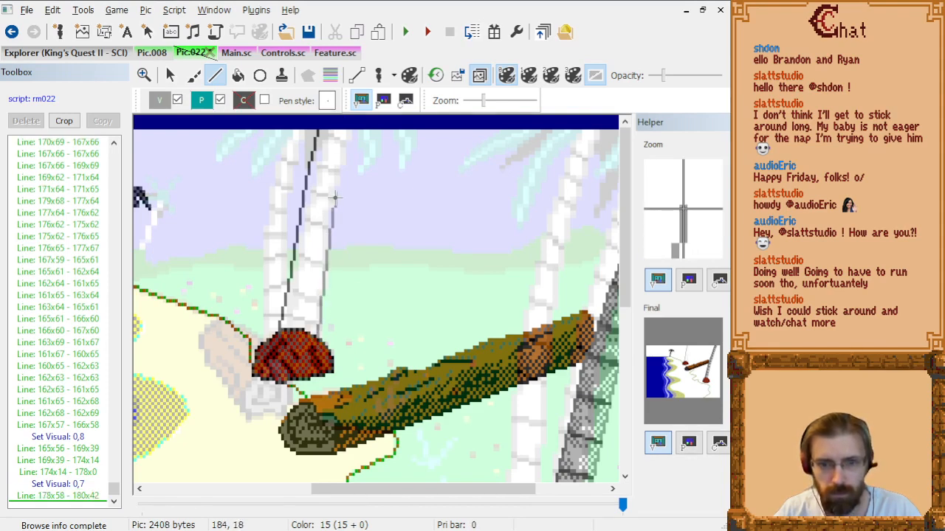
pyautogui.click(335, 194)
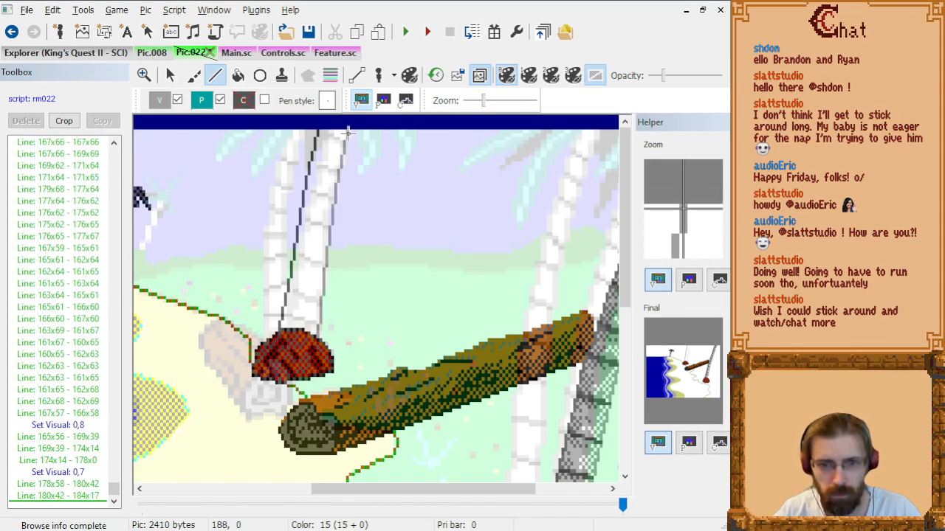
pyautogui.click(351, 131)
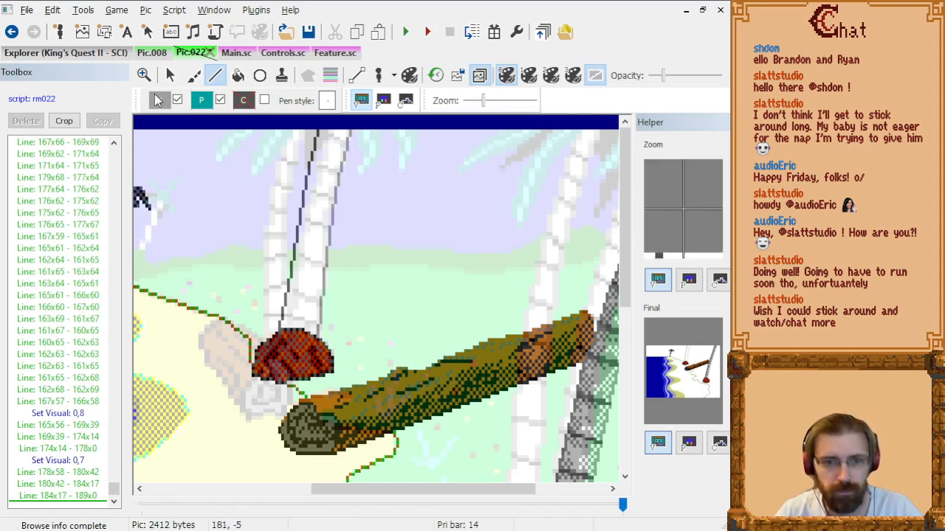
# Draw a shading boundary in colour 0,39 inside the rear trunk from 181x0 to 168x55.
pyautogui.click(161, 99)
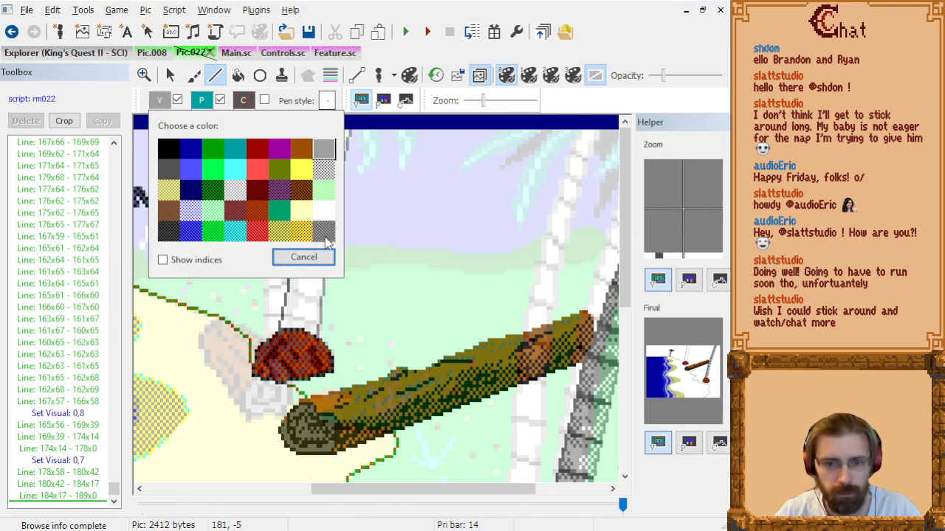
pyautogui.click(322, 233)
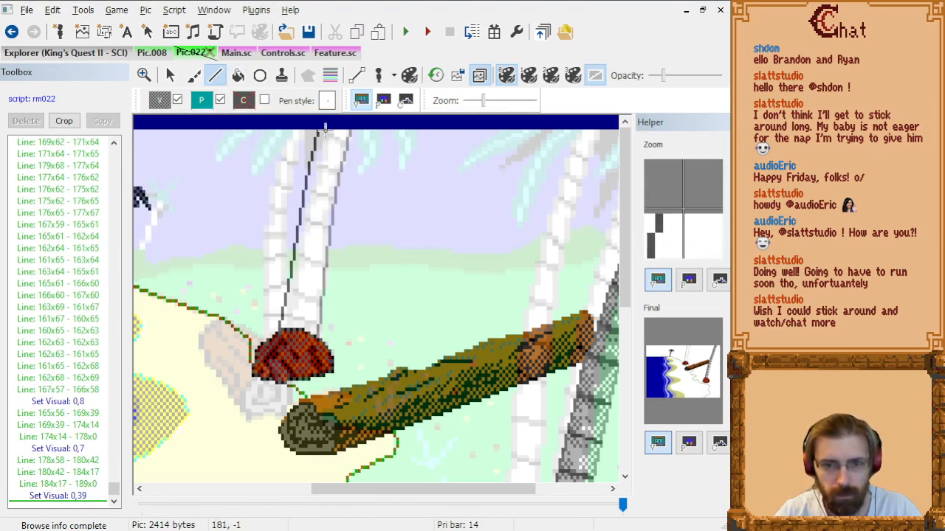
pyautogui.click(325, 132)
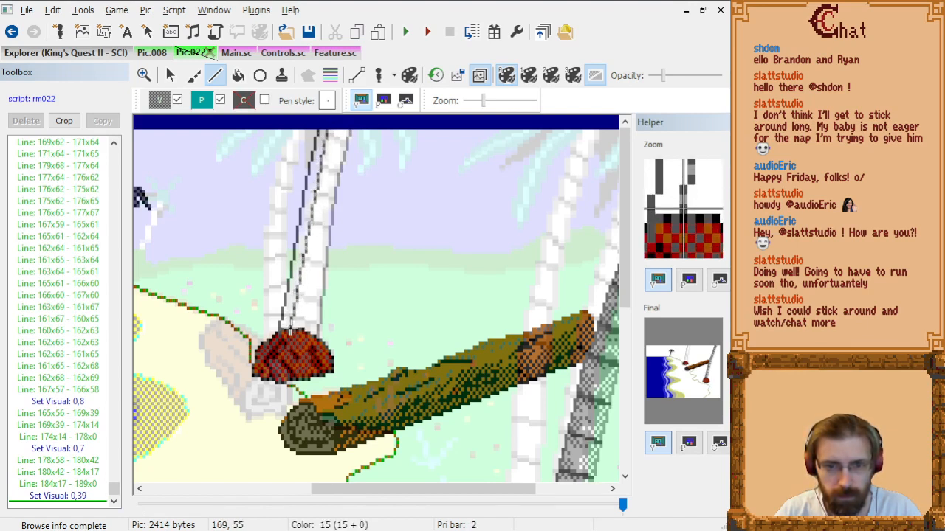
pyautogui.click(288, 328)
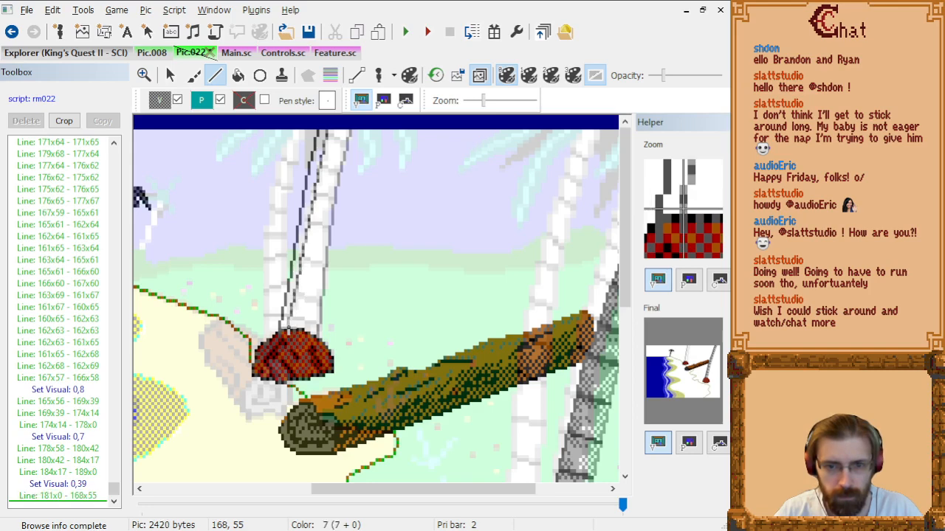
# Draw the highlight boundary in colour 0,7 inside the rear trunk from 186x0 through 182x14, 178x37 and 176x52 to 175x56.
pyautogui.click(159, 101)
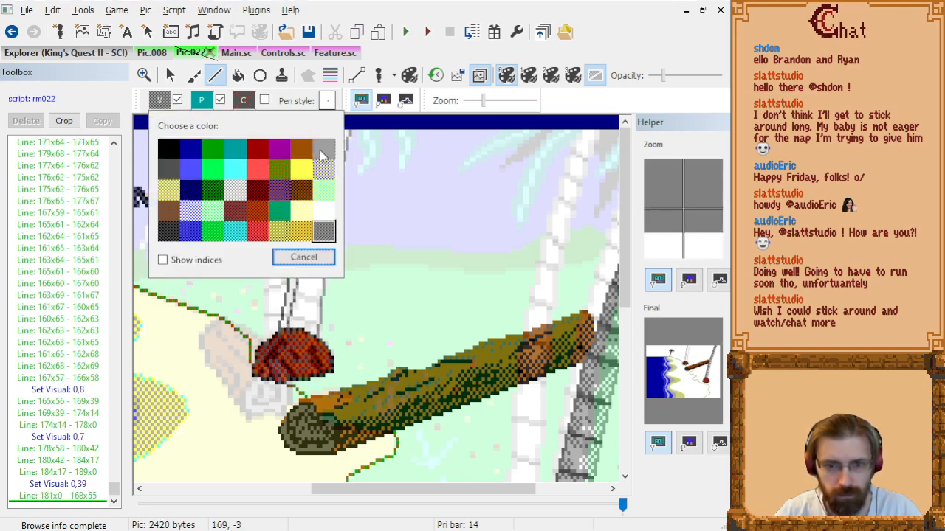
pyautogui.click(325, 212)
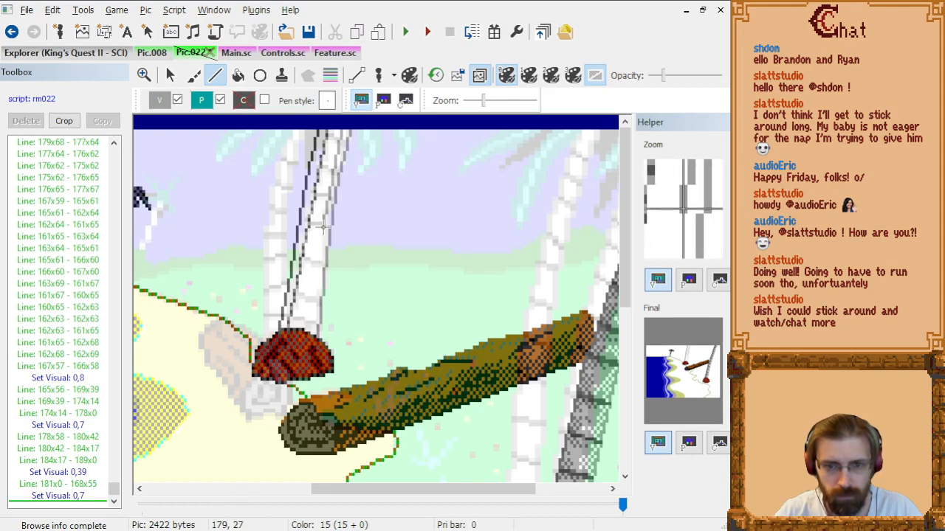
pyautogui.click(324, 183)
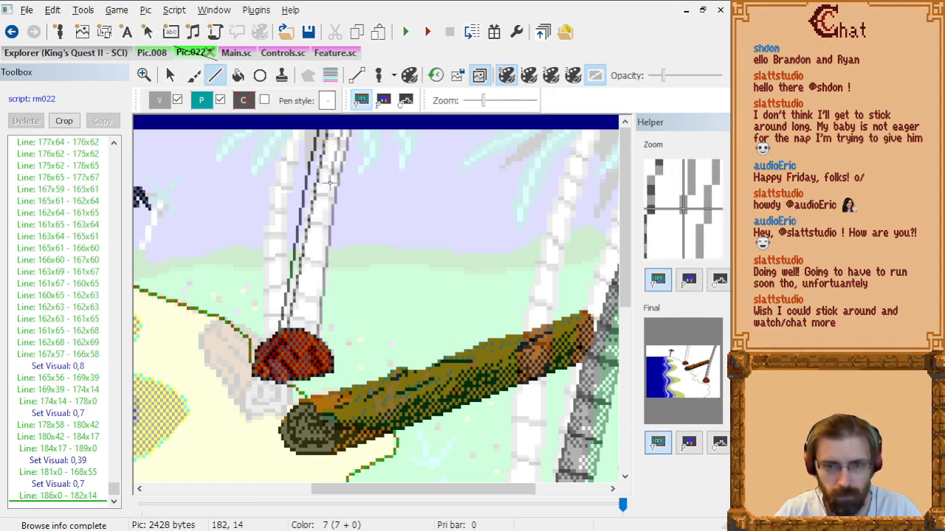
pyautogui.click(318, 267)
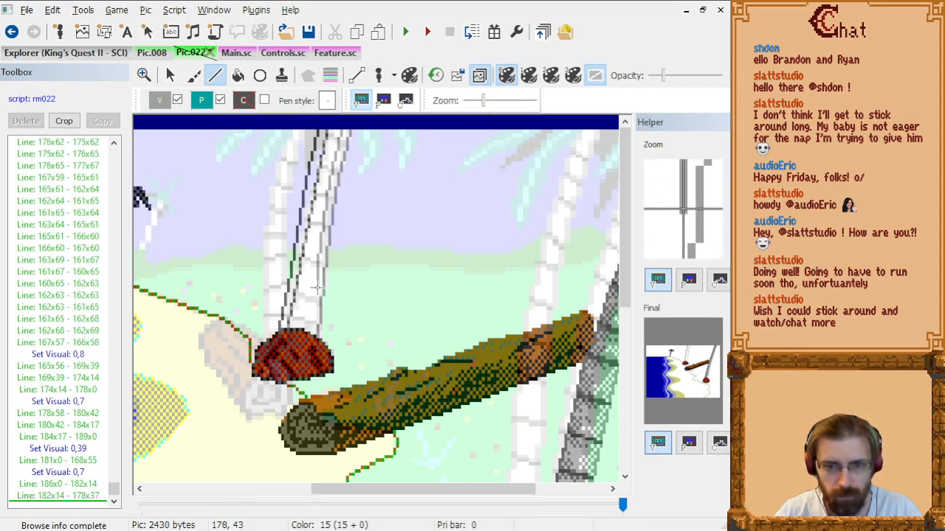
pyautogui.click(312, 319)
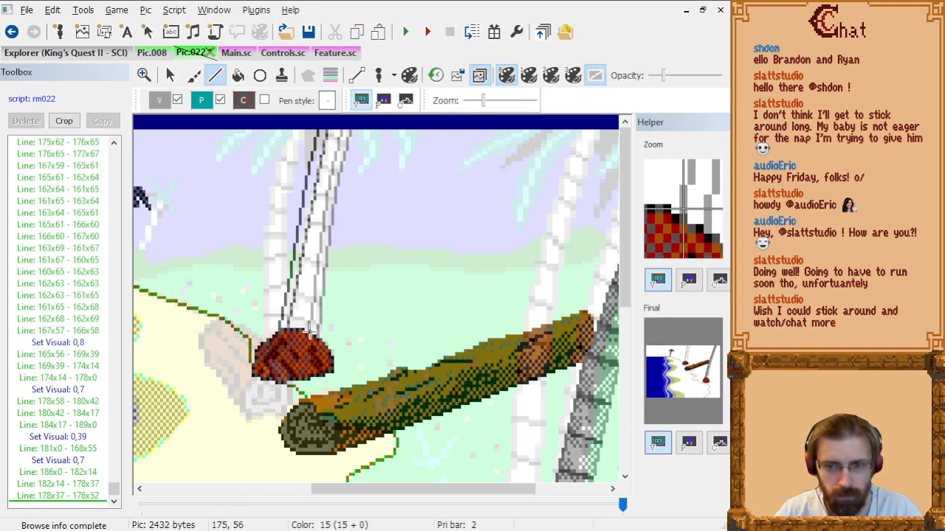
pyautogui.click(309, 333)
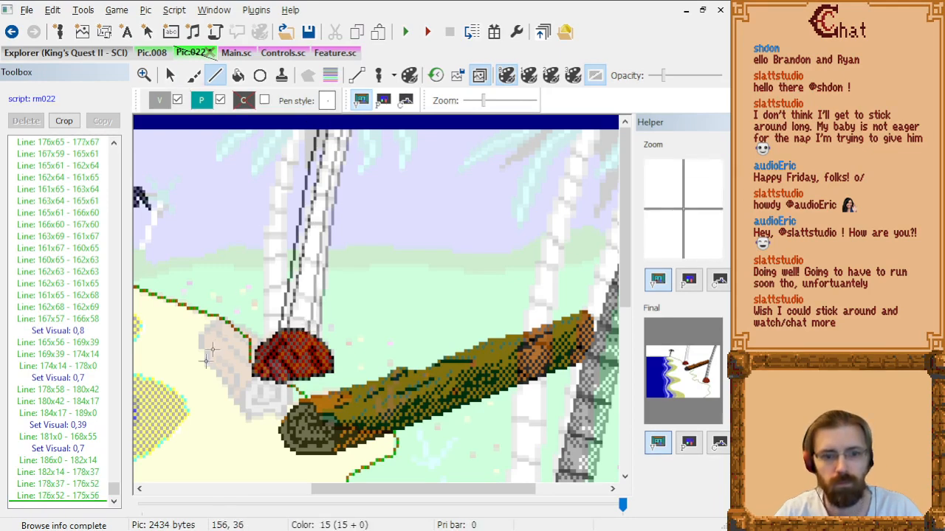
# Insert a 0,39 fill for the trunk's left shadow strip at 177x10, directly after the line from 181x0 to 168x55.
pyautogui.click(57, 437)
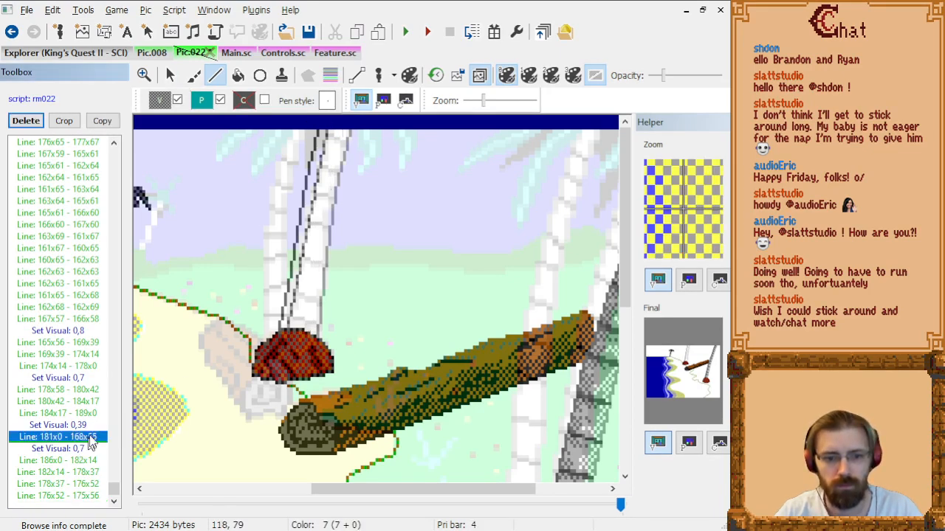
pyautogui.click(241, 75)
pyautogui.click(308, 167)
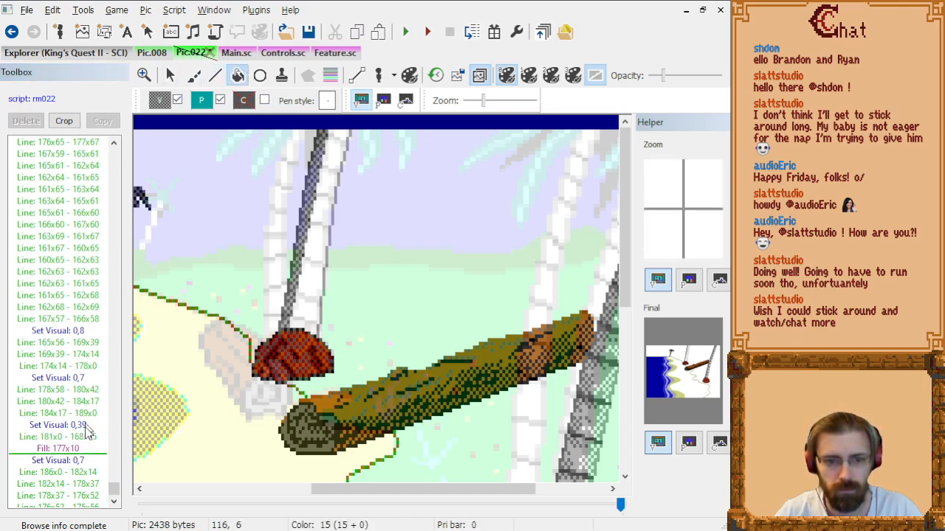
# After the last drawing command, fill the trunk's middle strip with 0,7 at 178x26 and its right highlight strip with 0,19 at 181x24.
pyautogui.scroll(-1, 87, 499)
pyautogui.click(88, 499)
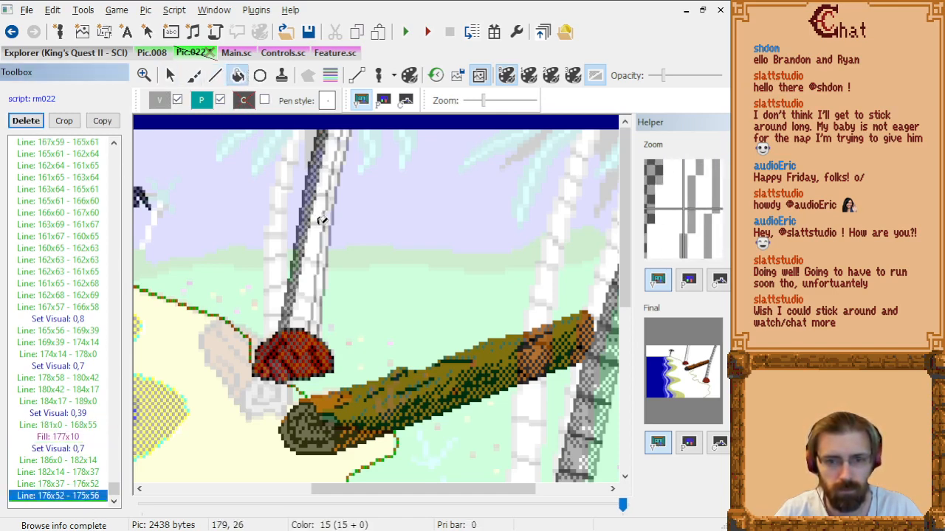
pyautogui.click(310, 170)
pyautogui.click(160, 100)
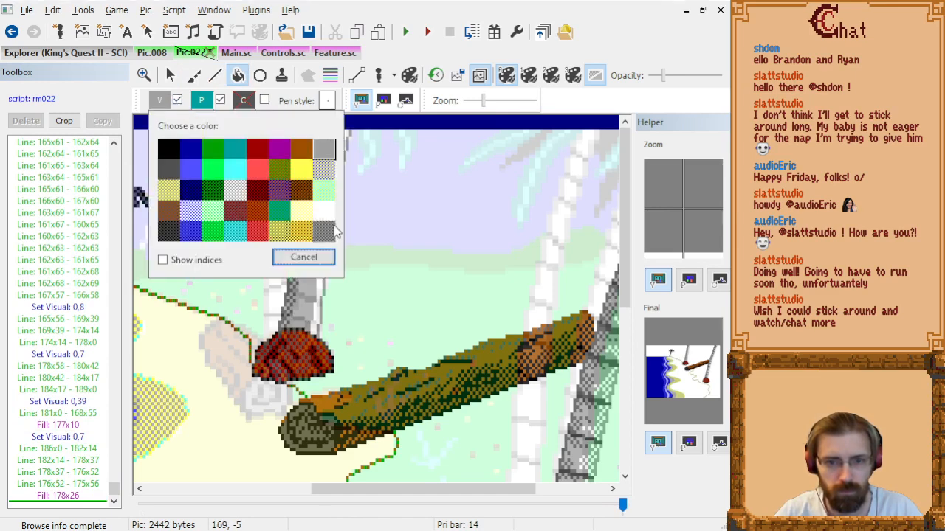
pyautogui.click(235, 190)
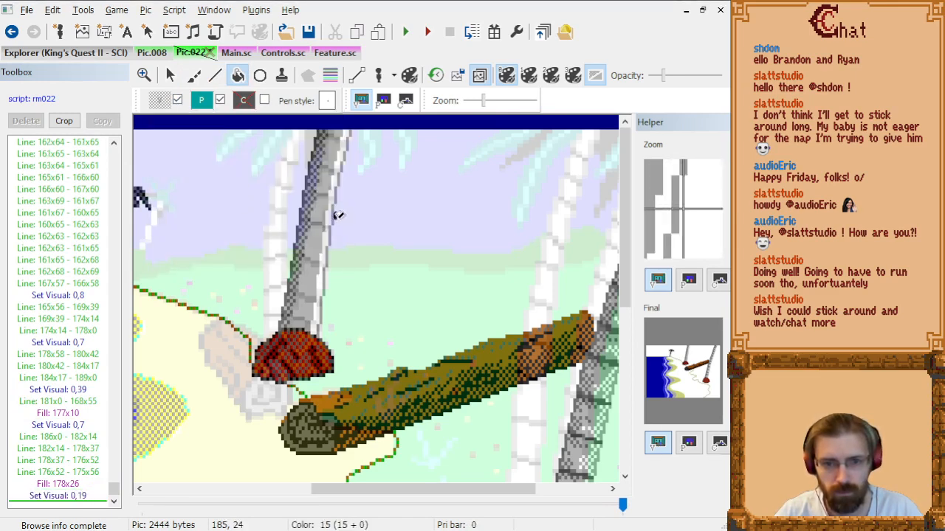
pyautogui.click(329, 211)
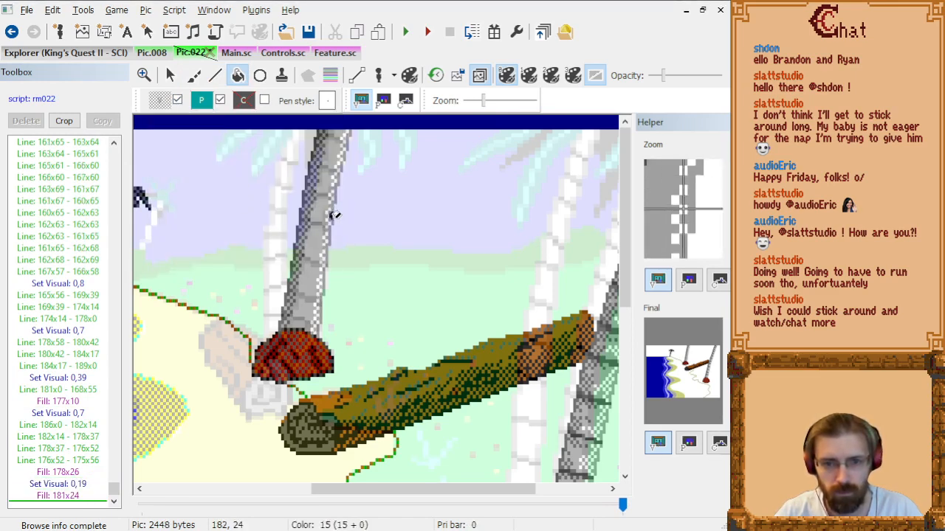
# Draw the topmost bark ring across the rear trunk in colour 0,8 from 179x1 through 181x1, 184x2 and 187x3 to 188x4.
pyautogui.click(480, 76)
pyautogui.click(480, 77)
pyautogui.click(160, 100)
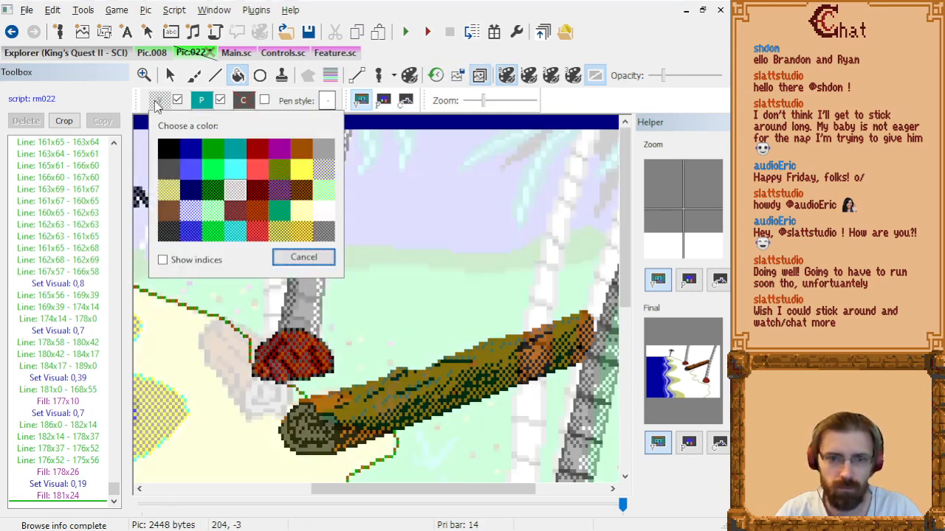
pyautogui.click(179, 163)
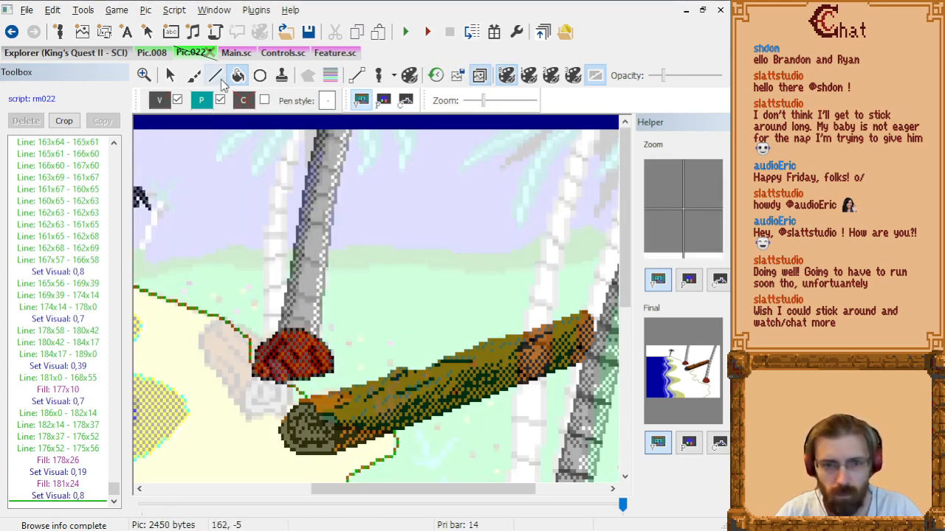
pyautogui.click(215, 76)
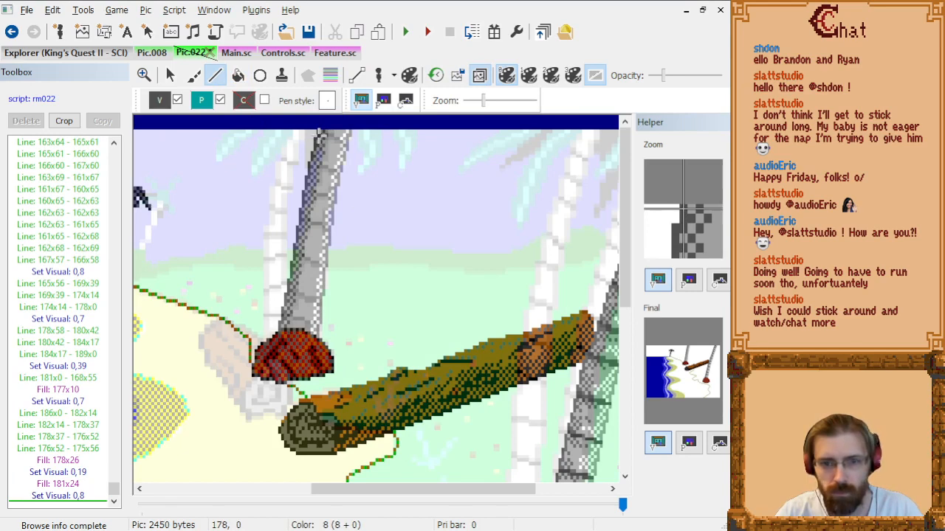
pyautogui.scroll(2, 332, 150)
pyautogui.scroll(-1, 445, 167)
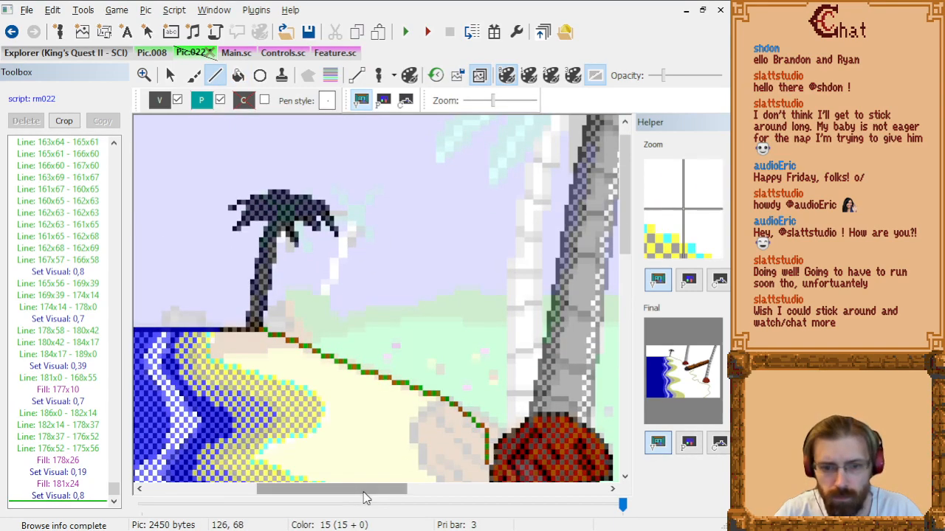
pyautogui.moveTo(363, 492); pyautogui.dragTo(418, 490)
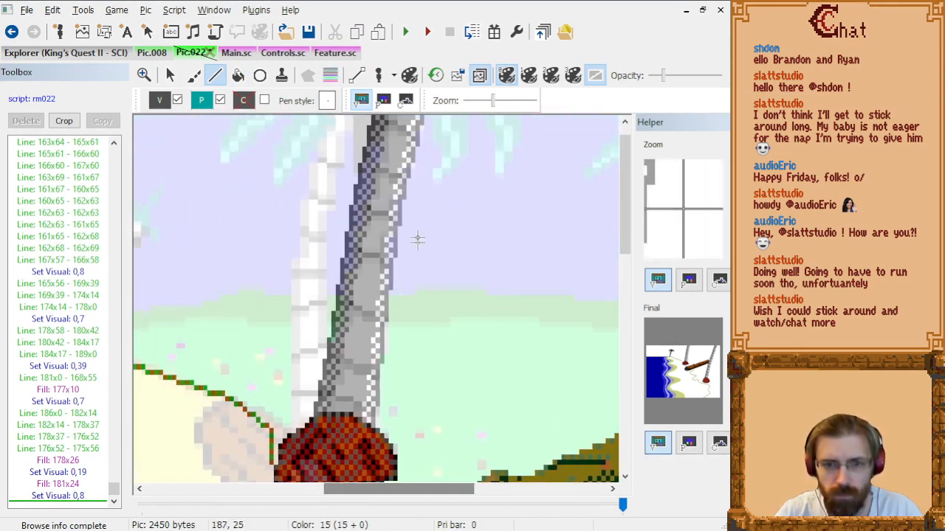
pyautogui.scroll(1, 418, 240)
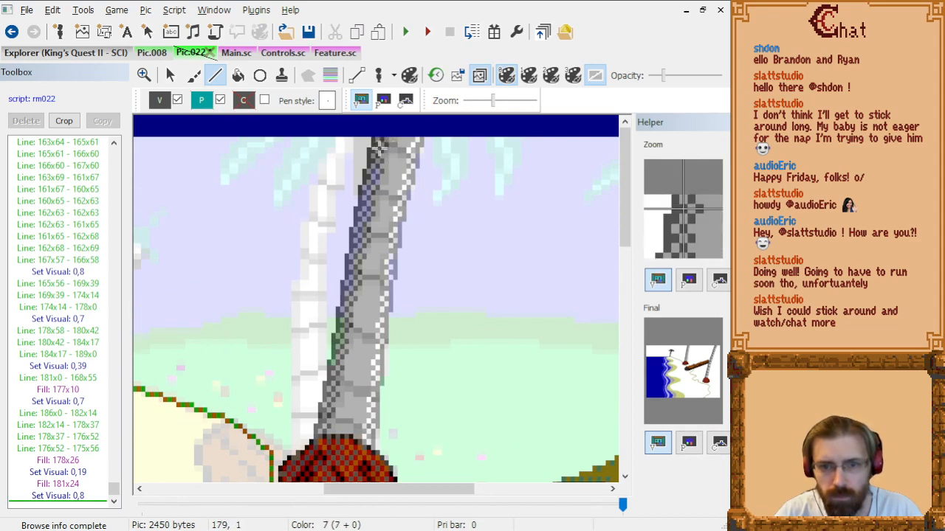
pyautogui.click(383, 150)
pyautogui.click(398, 155)
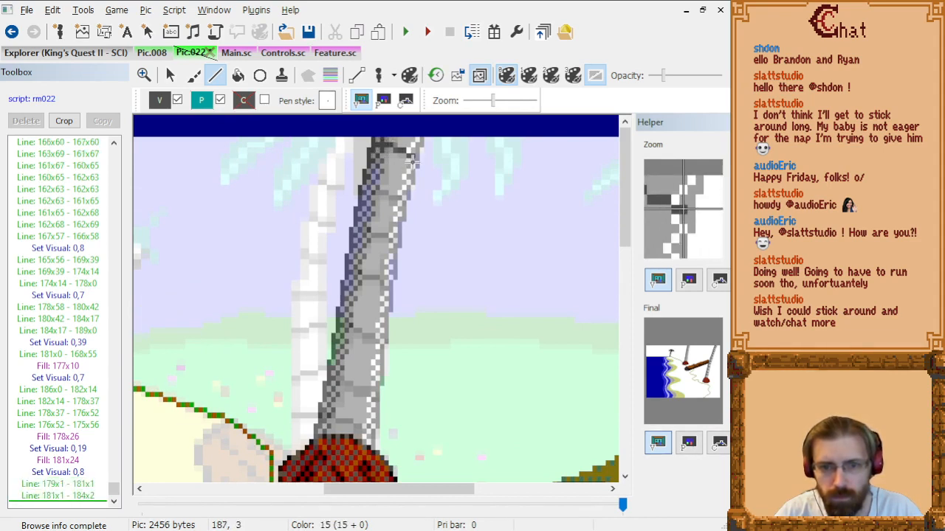
pyautogui.click(411, 161)
pyautogui.click(416, 164)
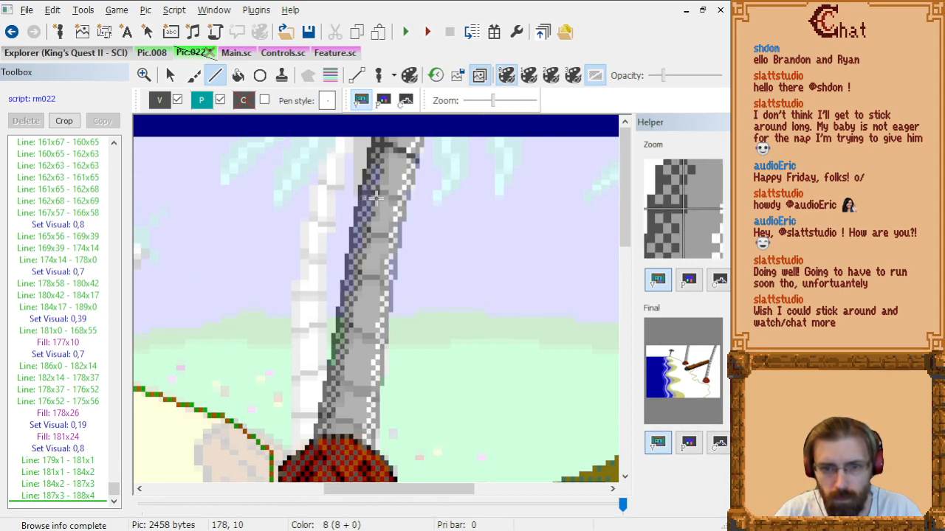
# Draw the second bark ring through 175x10, 179x10, 182x11 and 185x12, and the third through 174x17, 178x18, 182x19 and 183x20.
pyautogui.click(377, 196)
pyautogui.click(391, 201)
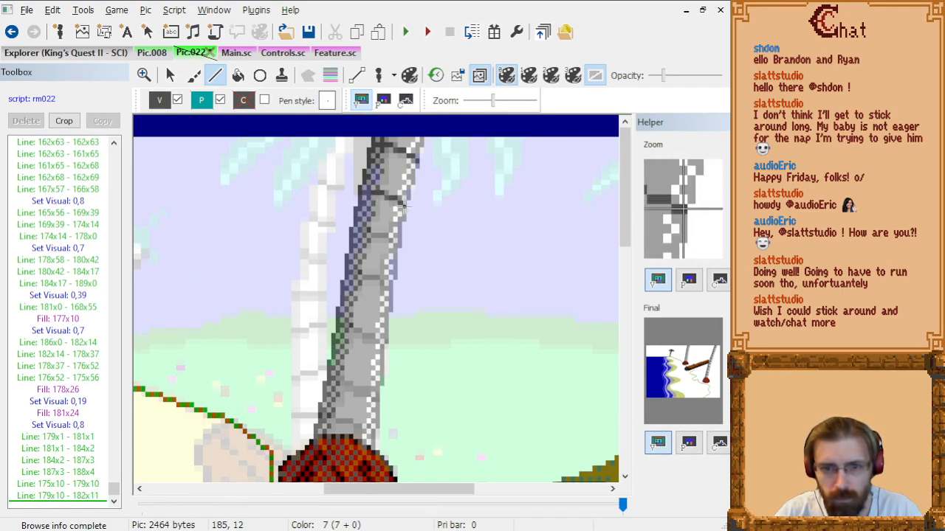
pyautogui.click(406, 205)
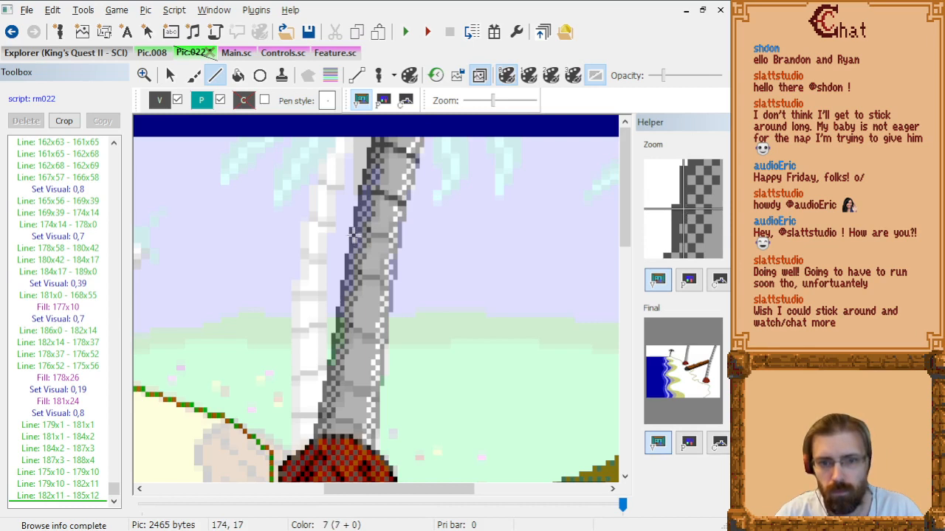
pyautogui.click(372, 240)
pyautogui.click(391, 245)
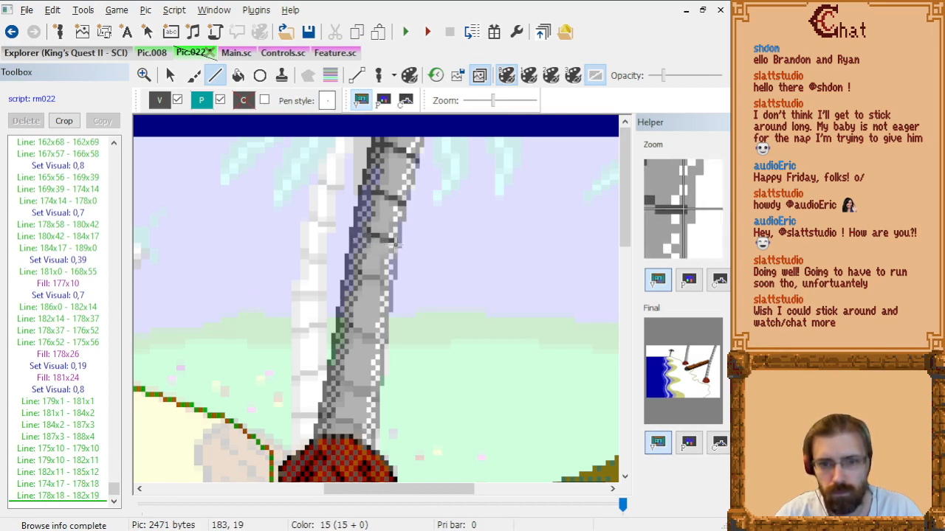
pyautogui.click(394, 250)
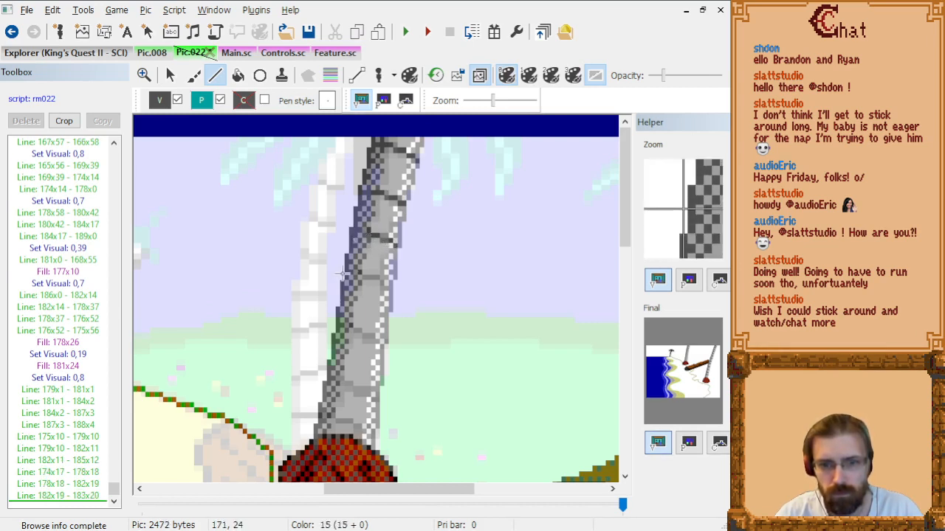
# Draw the fourth bark ring through 172x25, 175x25, 179x26, 181x27 and 182x28, and the fifth through 171x34, 174x35, 177x37, 179x37 and 180x38.
pyautogui.click(359, 276)
pyautogui.click(376, 282)
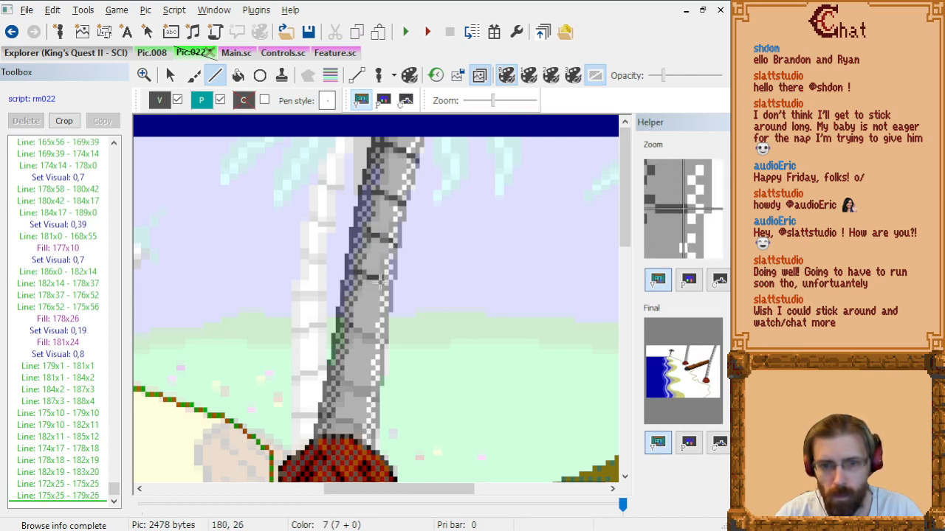
pyautogui.click(384, 288)
pyautogui.click(388, 293)
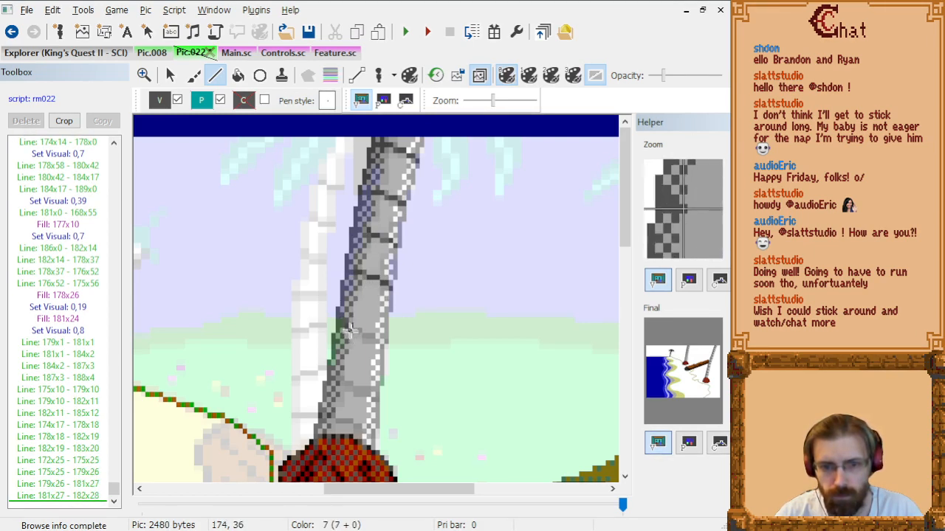
pyautogui.click(354, 330)
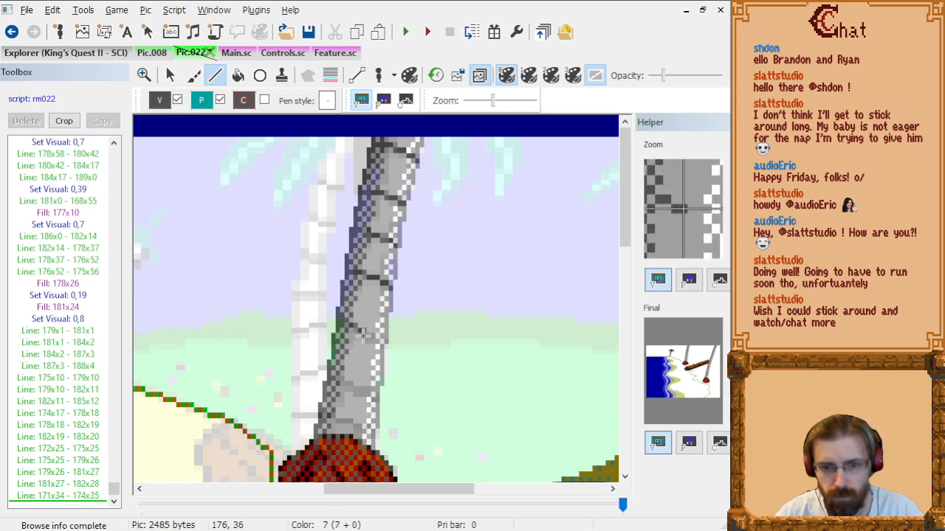
pyautogui.click(369, 340)
pyautogui.click(376, 339)
pyautogui.click(382, 344)
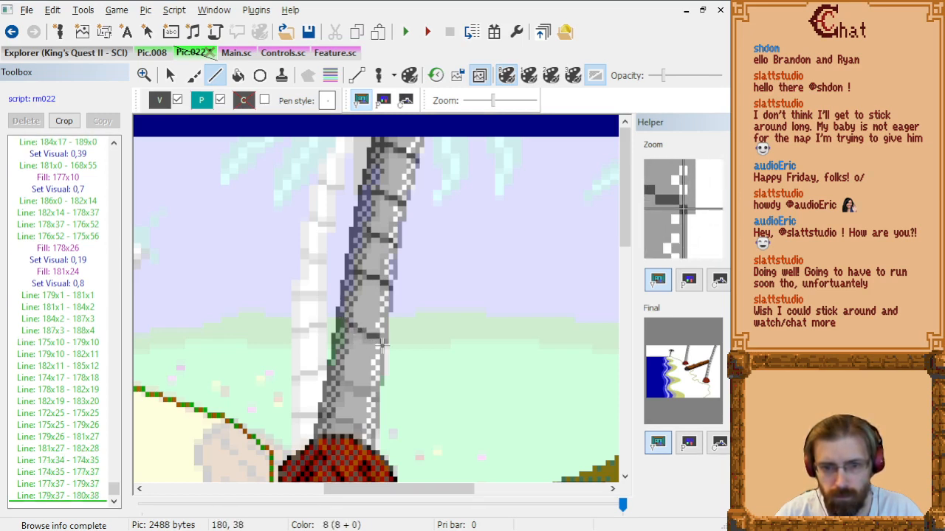
# Draw the sixth bark ring on the lower rear trunk from 168x43 through 171x45, 173x47, 175x48 and 177x48 to 179x48.
pyautogui.scroll(-2, 395, 286)
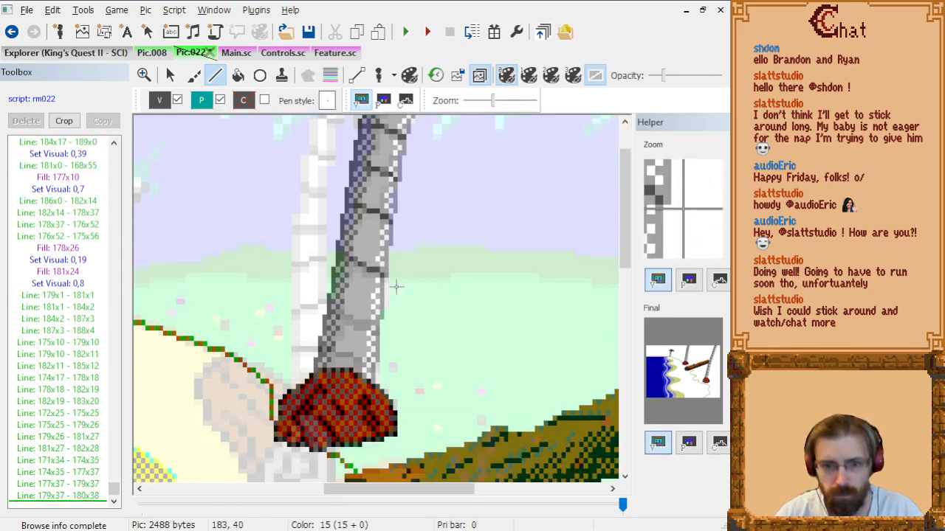
pyautogui.click(332, 309)
pyautogui.click(344, 318)
pyautogui.click(352, 327)
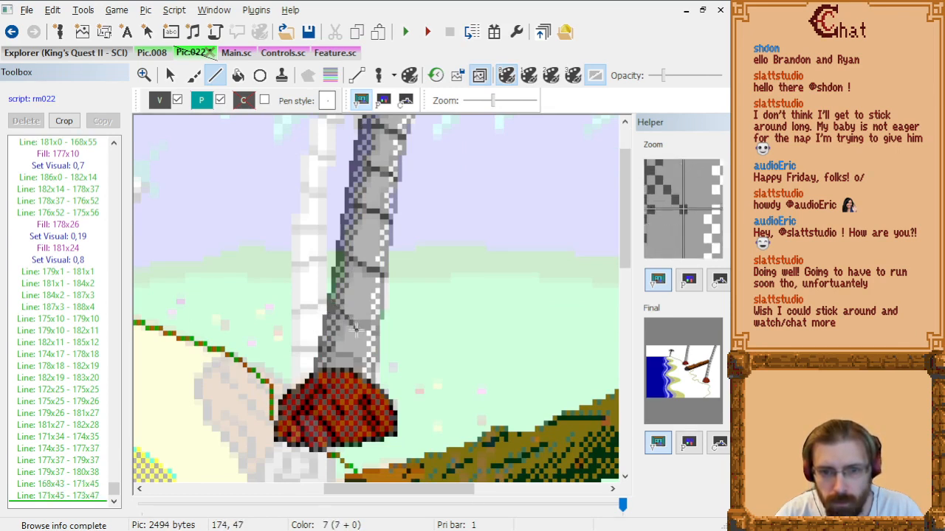
pyautogui.click(361, 332)
pyautogui.click(373, 333)
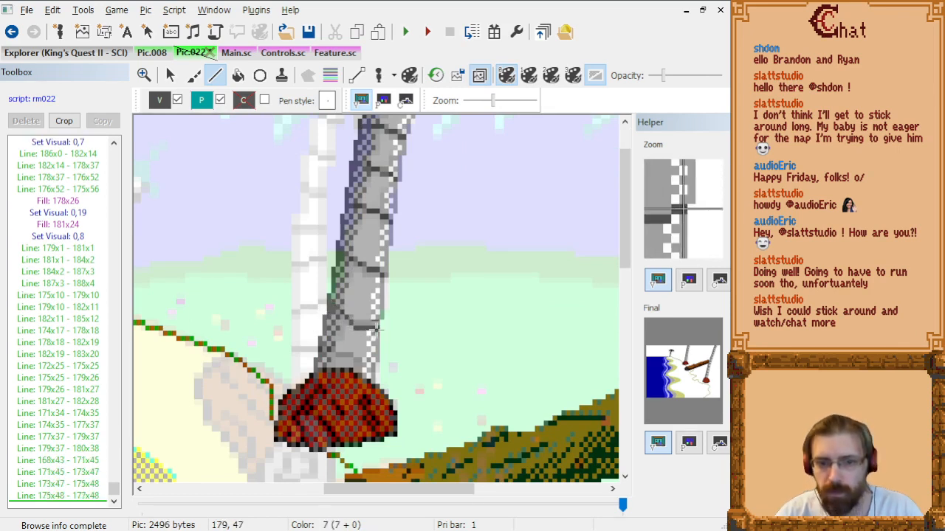
pyautogui.click(375, 332)
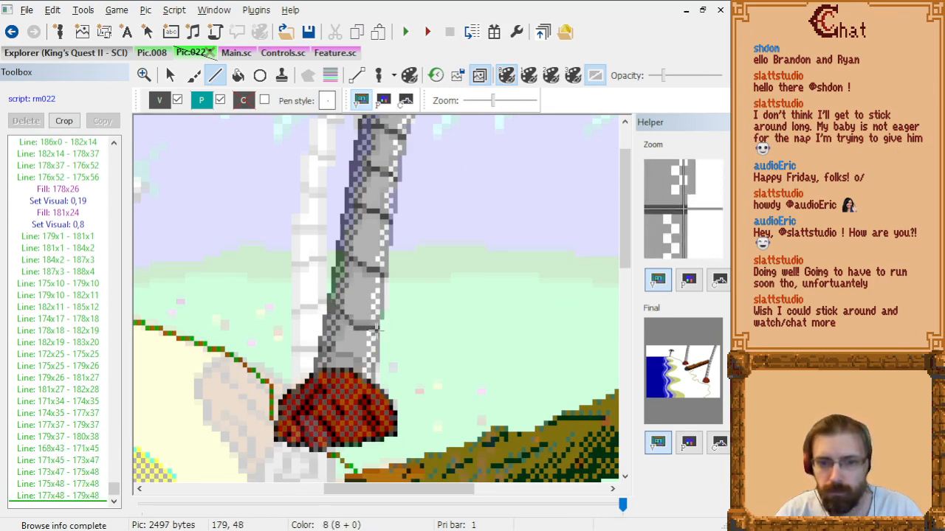
# Delete the sixth ring's line from 173x47 to 175x48 and place a single-pixel line at 174x47.
pyautogui.click(73, 500)
pyautogui.press('Up')
pyautogui.press('Up')
pyautogui.press('Up')
pyautogui.press('Down')
pyautogui.press('Delete')
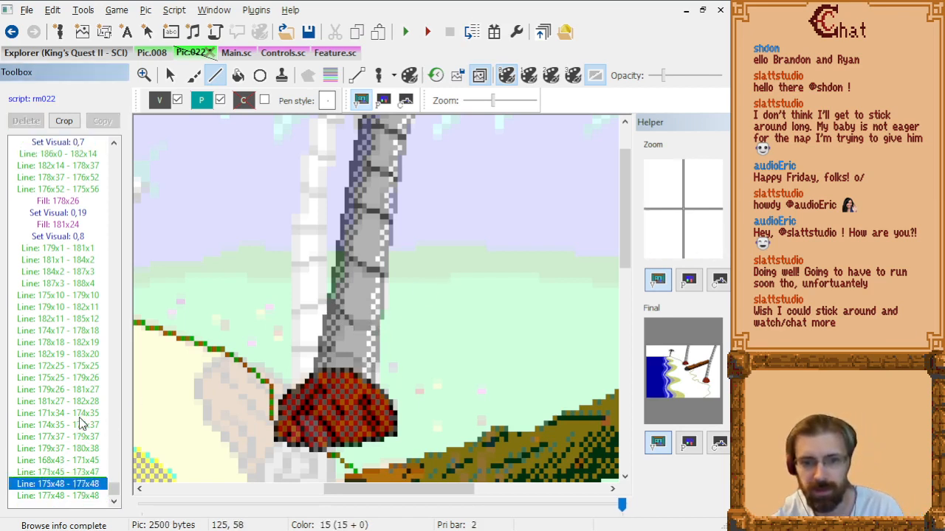
pyautogui.click(355, 325)
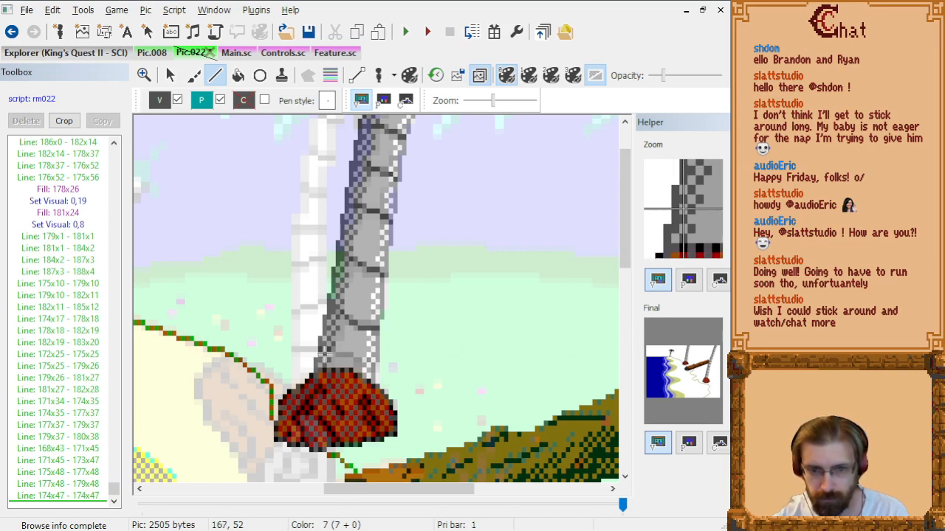
# Draw the lowest bark ring just above the palm base through 167x52, 170x52, 172x53 and 176x54, plus a line from 176x55 to 178x55.
pyautogui.click(324, 354)
pyautogui.click(337, 354)
pyautogui.click(346, 359)
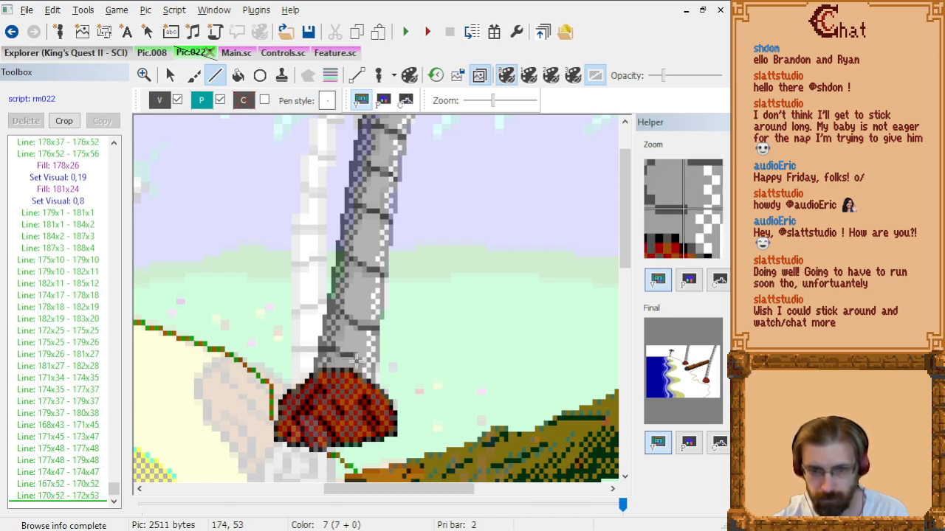
pyautogui.click(363, 362)
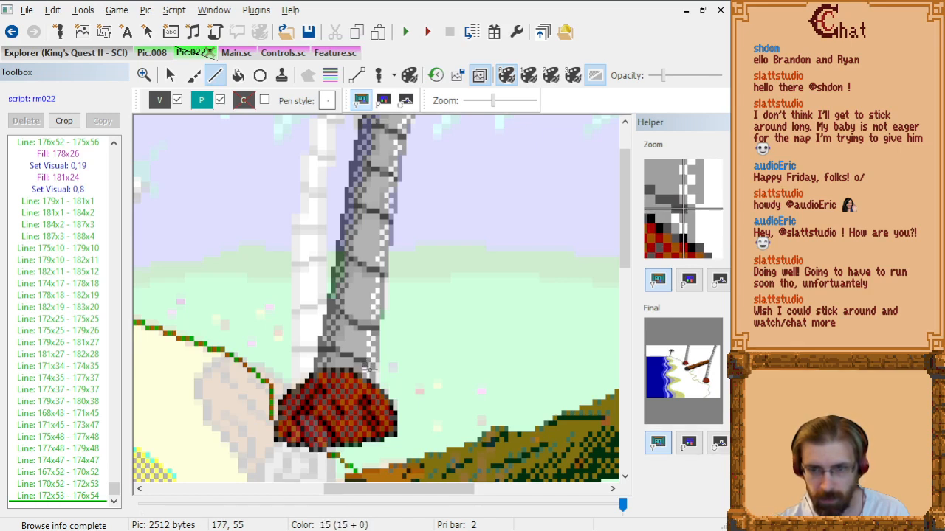
pyautogui.click(372, 370)
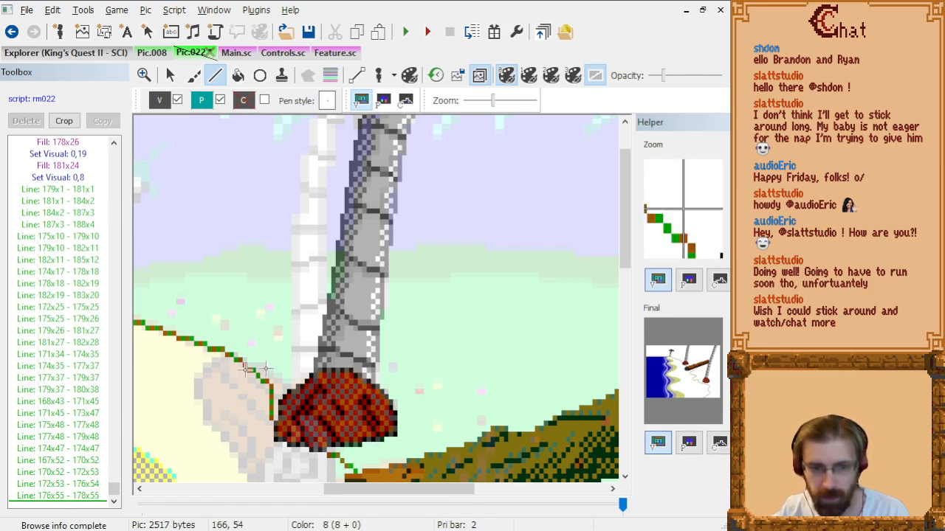
# Delete the sixth bark ring's four lines that follow the one from 168x43 to 171x45.
pyautogui.click(70, 428)
pyautogui.press('Up')
pyautogui.press('Up')
pyautogui.press('Down')
pyautogui.press('Down')
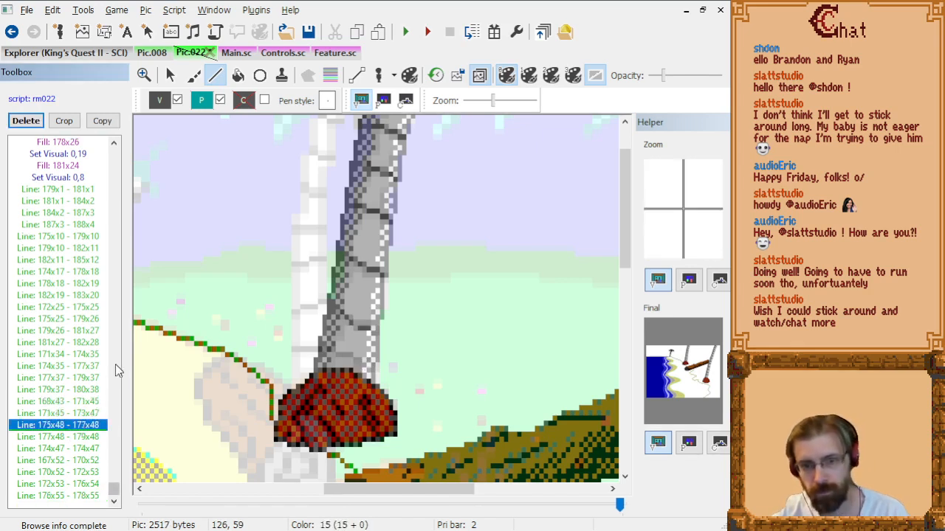
pyautogui.press('Up')
pyautogui.press('Up')
pyautogui.press('Down')
pyautogui.press('Delete')
pyautogui.press('Delete')
pyautogui.press('Delete')
pyautogui.press('Delete')
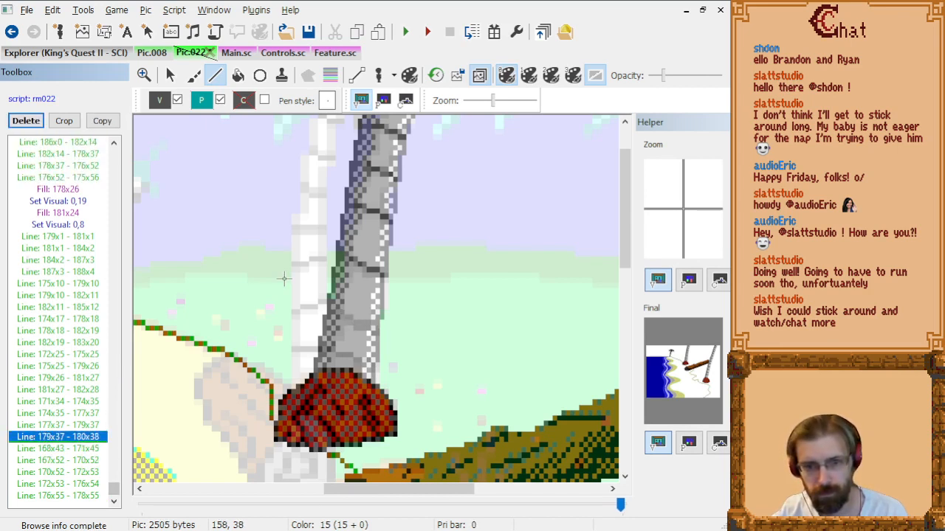
# Redraw the rest of the sixth bark ring from 171x45 through 174x46 and 177x47 to 179x47.
pyautogui.click(344, 316)
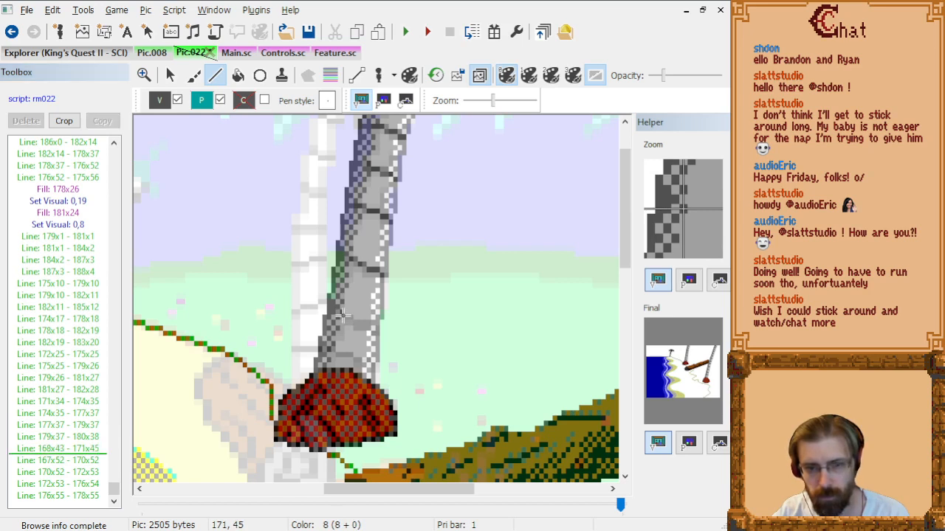
pyautogui.click(357, 322)
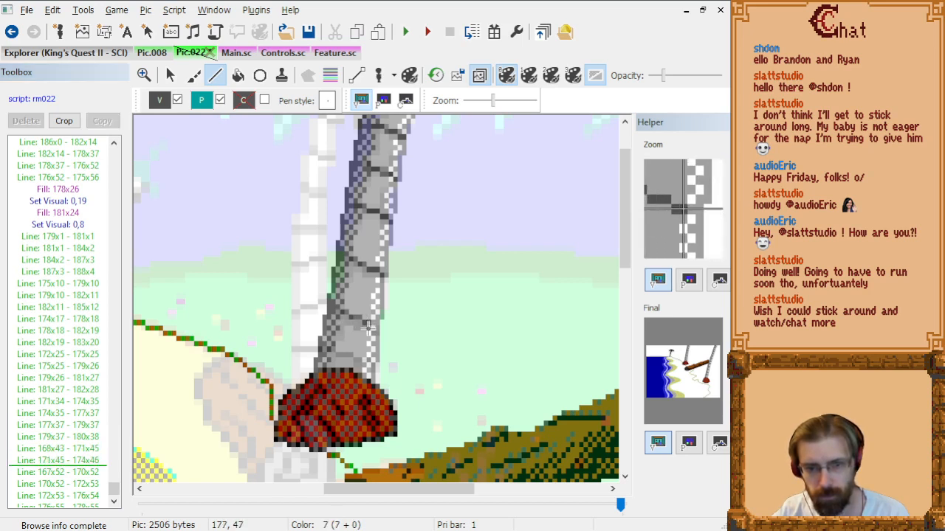
pyautogui.click(370, 329)
pyautogui.click(377, 329)
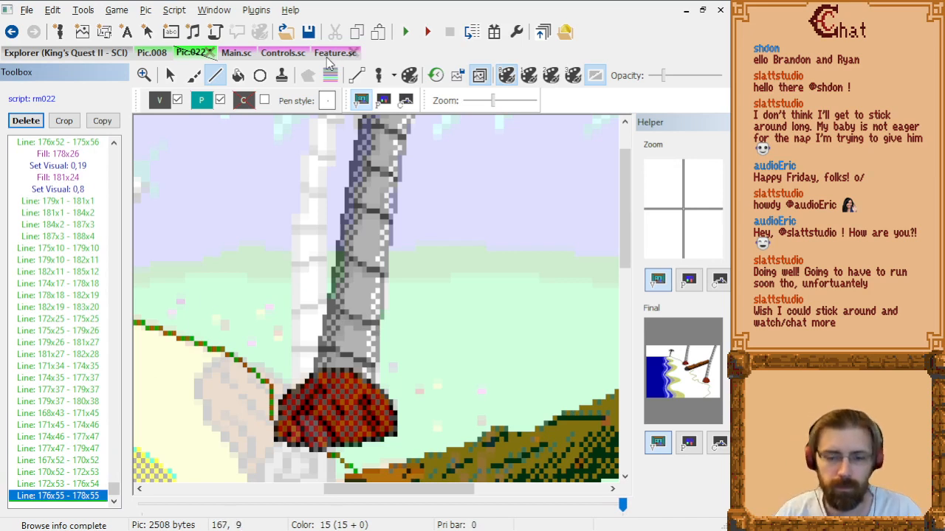
# After the last drawing command, shade beneath the lowest bark ring in colour 0,39 with lines through 172x54, 168x53, 167x53 and 170x54.
pyautogui.click(162, 103)
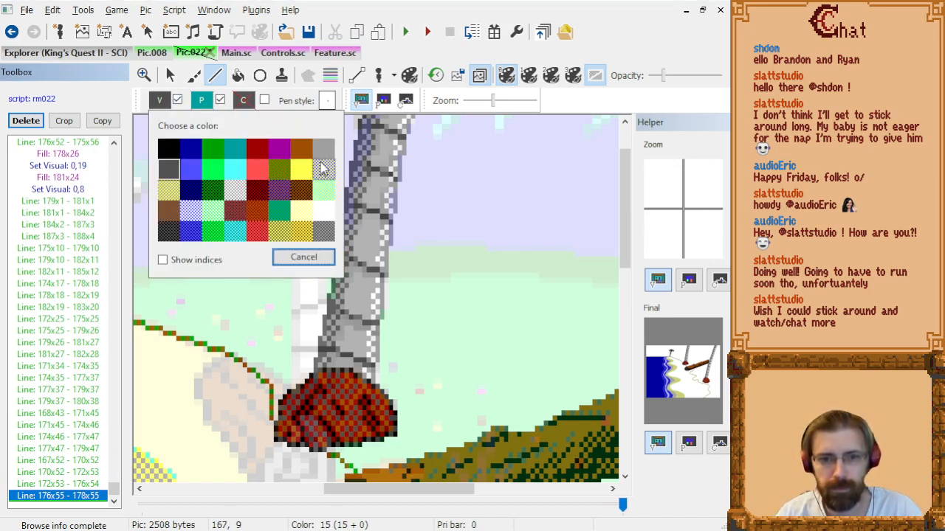
pyautogui.click(324, 235)
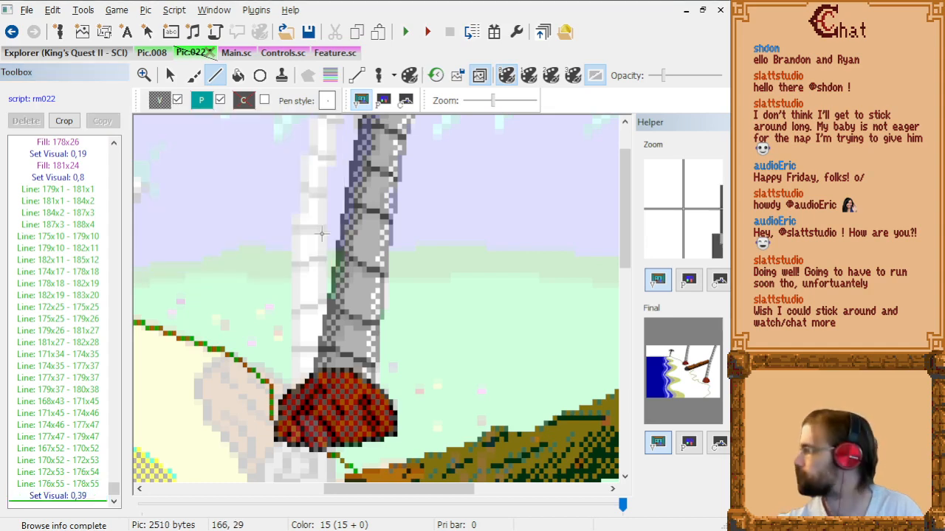
pyautogui.click(325, 356)
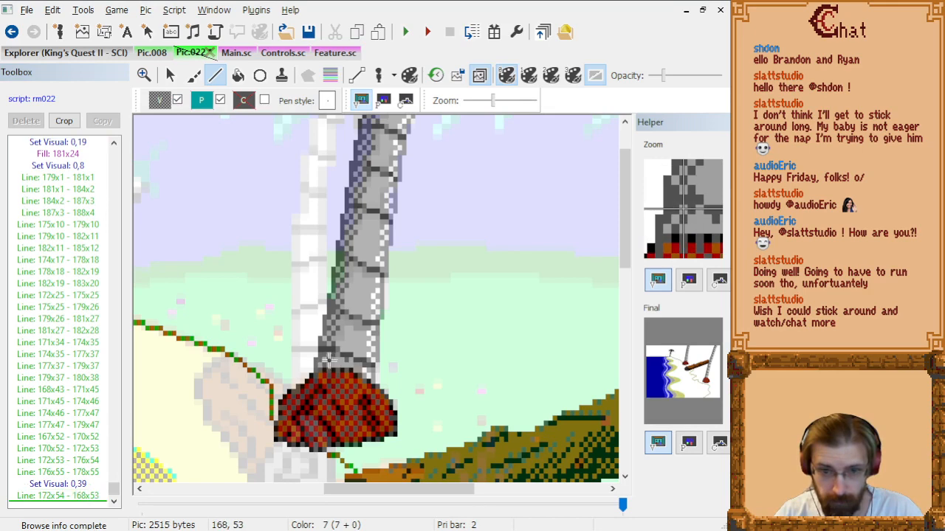
pyautogui.click(321, 356)
pyautogui.click(334, 362)
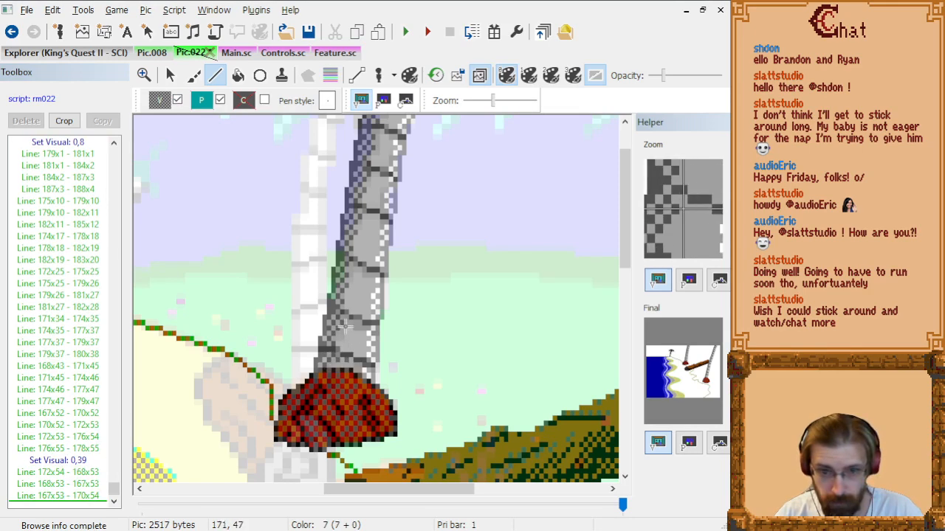
# Shade beneath the sixth bark ring with 0,39 lines running from 169x47 through 172x47, 173x47, 172x47, 171x48, 173x48 and 175x48 to 174x47.
pyautogui.click(335, 326)
pyautogui.click(346, 326)
pyautogui.click(350, 326)
pyautogui.click(346, 326)
pyautogui.click(343, 331)
pyautogui.click(350, 331)
pyautogui.click(357, 331)
pyautogui.click(365, 332)
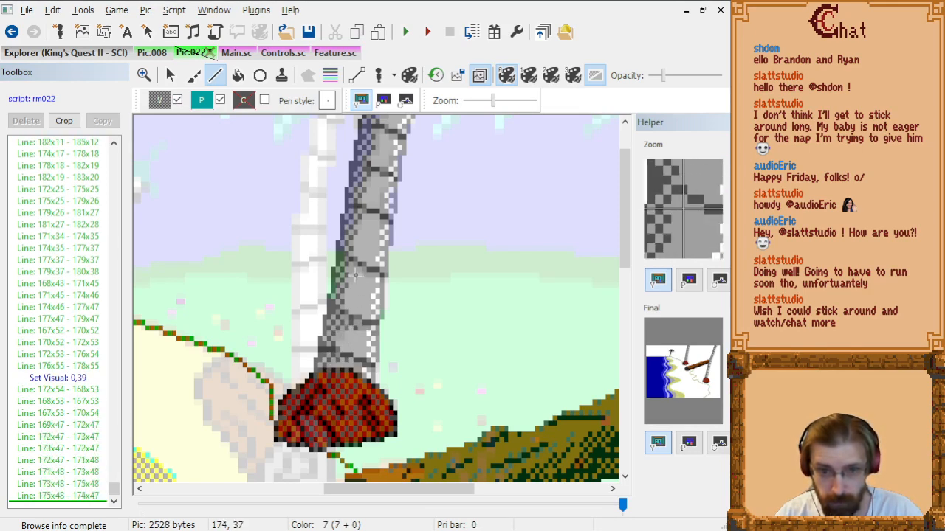
# Shade beneath the fifth bark ring with 0,39 lines from 172x39 through 174x39, 176x38, 177x38, 174x37 and 172x37 to 173x37.
pyautogui.click(344, 285)
pyautogui.click(352, 285)
pyautogui.click(360, 280)
pyautogui.click(365, 280)
pyautogui.click(352, 275)
pyautogui.click(344, 274)
pyautogui.click(348, 275)
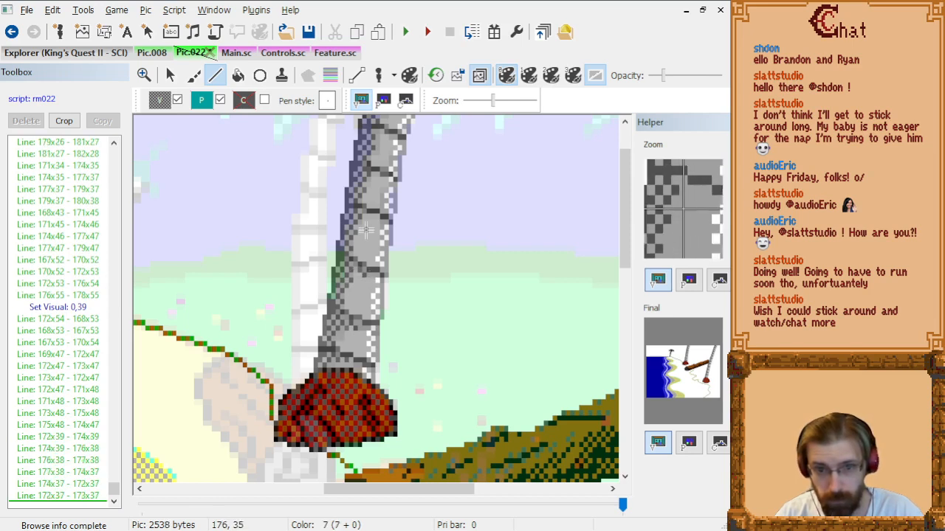
# Shade beneath the fourth bark ring with 0,39 lines from 174x29 through 177x27, 178x28, 180x28, 175x28, 175x30 and 174x30 to 179x27.
pyautogui.click(356, 231)
pyautogui.click(368, 220)
pyautogui.click(372, 226)
pyautogui.click(379, 226)
pyautogui.click(360, 225)
pyautogui.click(359, 237)
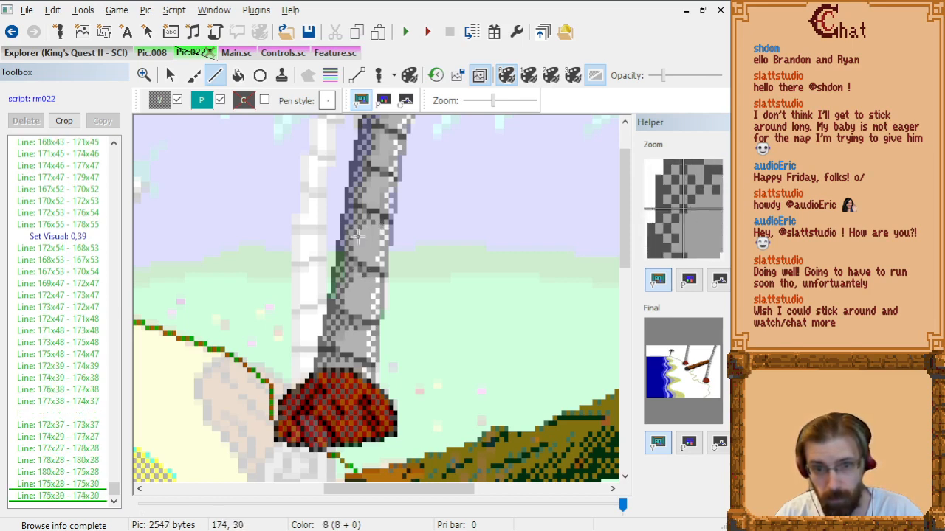
pyautogui.click(356, 236)
pyautogui.click(378, 221)
# Hide the trace image and shade beneath the third bark ring from 176x21 through 179x20, 181x20, 178x20 and 179x21 to 180x20.
pyautogui.scroll(2, 393, 179)
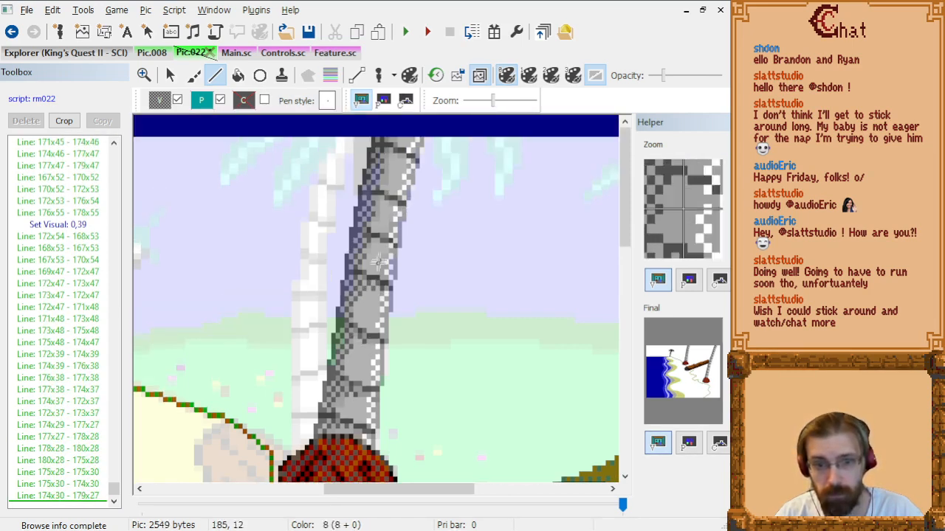
pyautogui.click(506, 76)
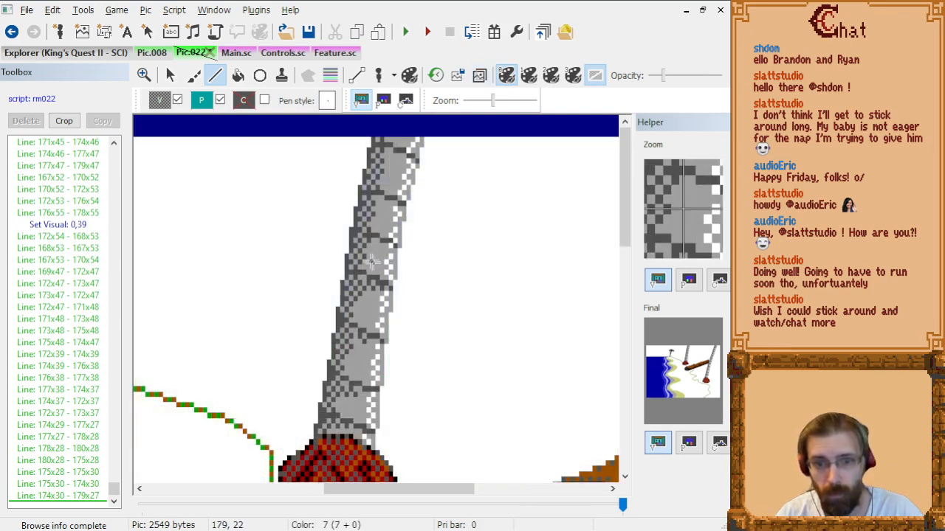
pyautogui.click(364, 256)
pyautogui.click(378, 248)
pyautogui.click(387, 249)
pyautogui.click(374, 248)
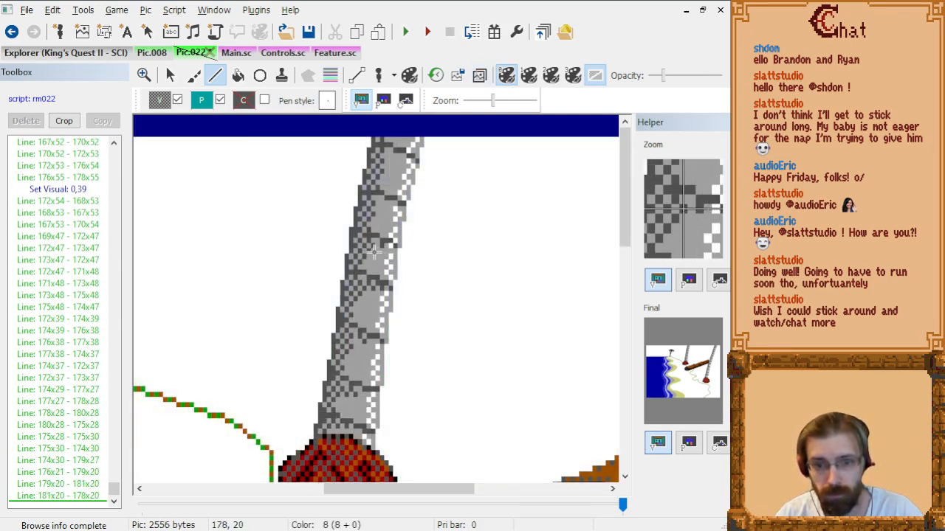
pyautogui.click(378, 251)
pyautogui.click(383, 249)
pyautogui.rightClick(383, 249)
# Shade beneath the second bark ring with 0,39 lines from 179x12 through 182x12, 181x12, 178x11 and 178x13 to 180x12.
pyautogui.click(378, 207)
pyautogui.click(391, 206)
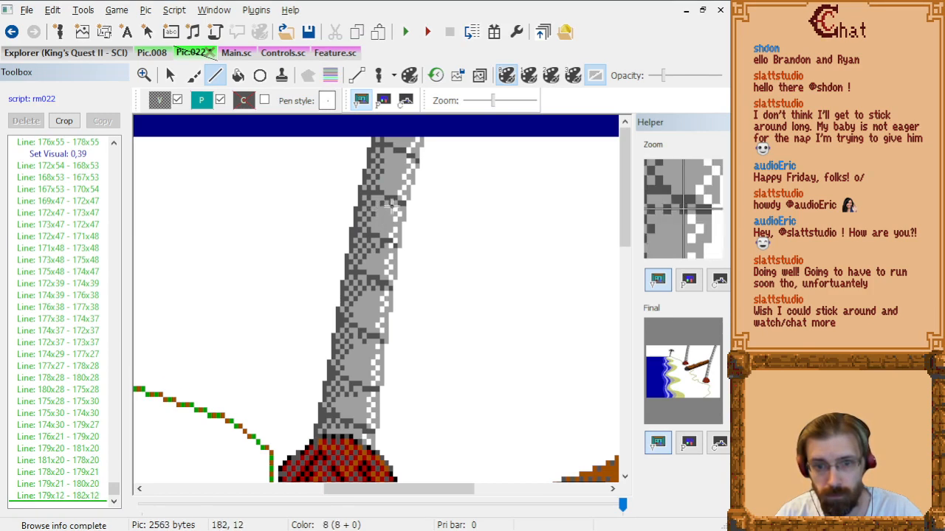
pyautogui.click(386, 207)
pyautogui.click(373, 201)
pyautogui.click(373, 213)
pyautogui.click(383, 207)
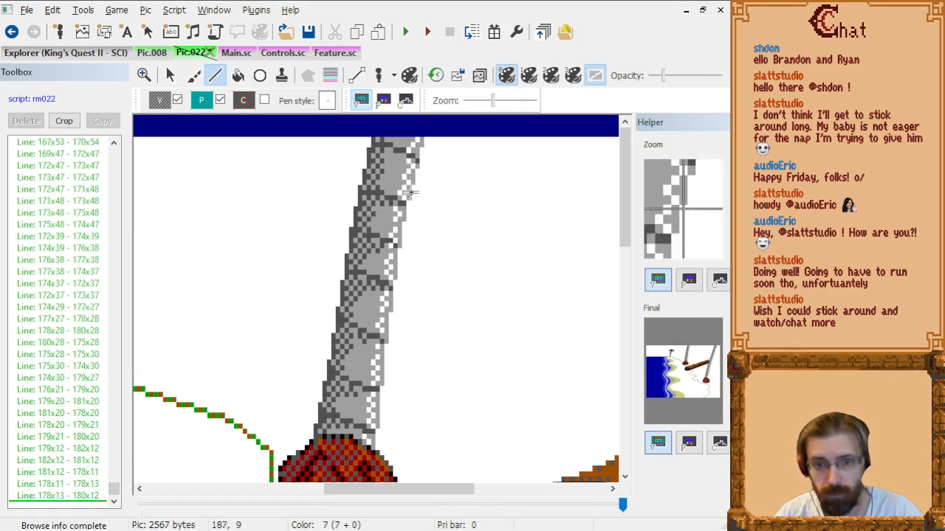
# Shade beneath the top bark ring from 185x4 through 182x4, 180x4, 179x3 and 183x3 to 184x3, and shade the trunk's upper end from 183x0 through 186x0 to 185x0.
pyautogui.click(406, 162)
pyautogui.click(392, 161)
pyautogui.click(382, 162)
pyautogui.click(378, 158)
pyautogui.click(396, 157)
pyautogui.click(399, 158)
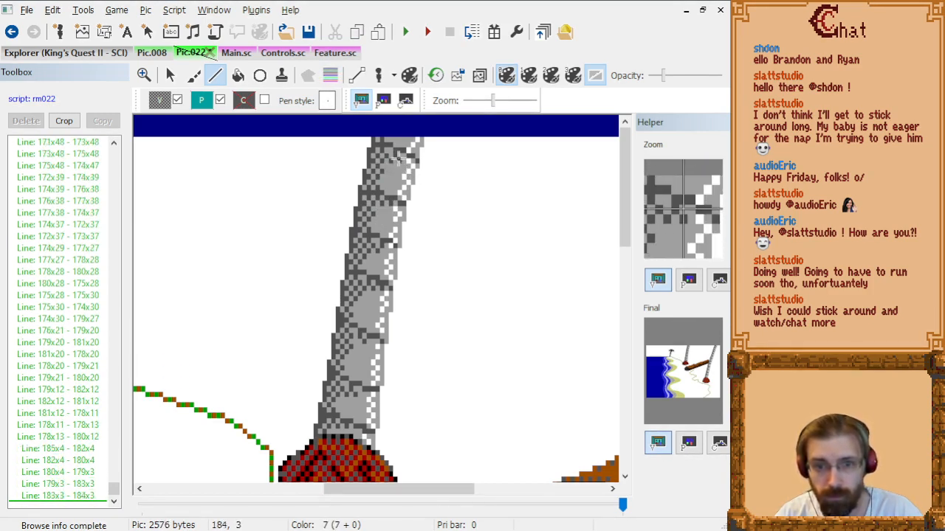
pyautogui.click(395, 142)
pyautogui.click(408, 142)
pyautogui.click(405, 141)
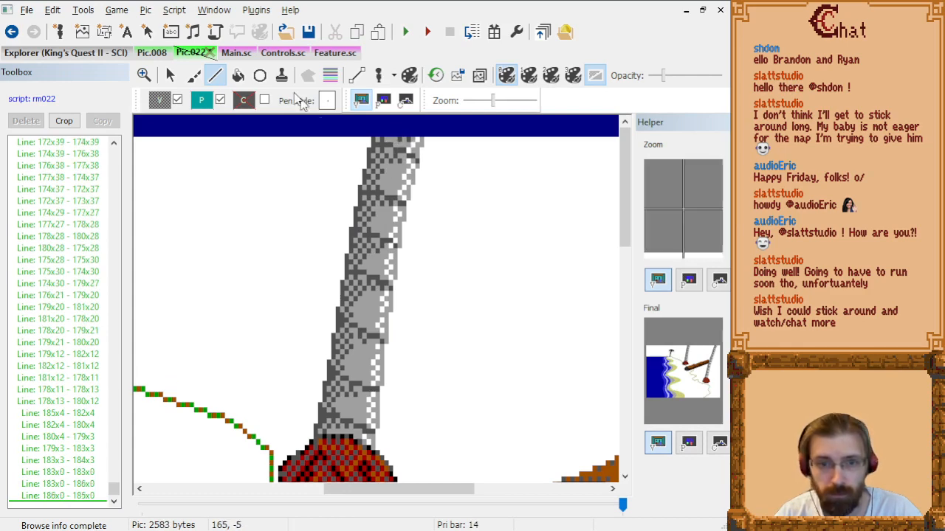
# Highlight the segment below the top bark ring in colour 0,19 from 185x6 through 182x6, 181x7, 184x7, 182x8, 181x8 and 182x9 to 184x9.
pyautogui.click(167, 98)
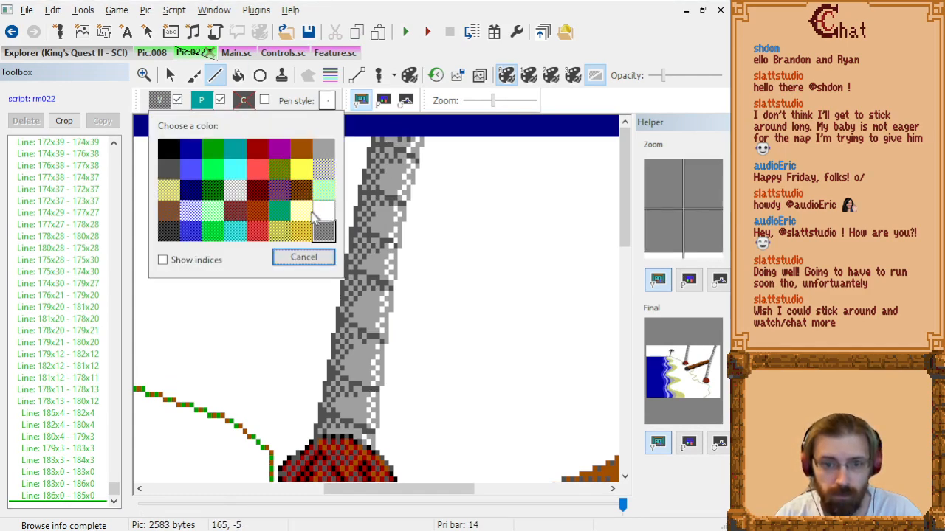
pyautogui.click(236, 189)
pyautogui.click(403, 177)
pyautogui.click(390, 174)
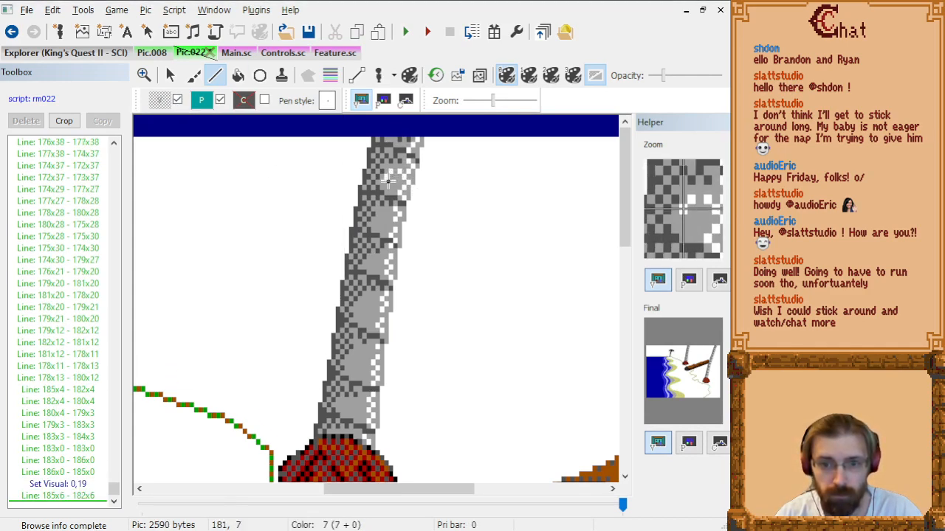
pyautogui.click(385, 180)
pyautogui.click(390, 180)
pyautogui.click(398, 181)
pyautogui.click(390, 185)
pyautogui.click(385, 185)
pyautogui.click(390, 191)
# Highlight the segment below the second bark ring with 0,19 lines from 182x15 through 179x15, 178x16, 182x15, 180x17 and 181x17 to 182x17.
pyautogui.click(390, 221)
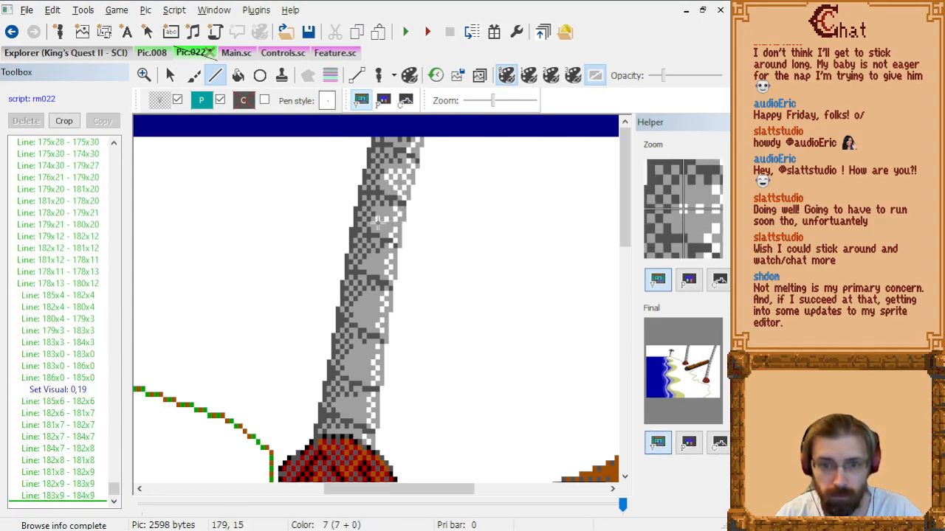
pyautogui.click(376, 222)
pyautogui.click(372, 226)
pyautogui.click(390, 222)
pyautogui.click(381, 232)
pyautogui.click(385, 232)
pyautogui.click(390, 232)
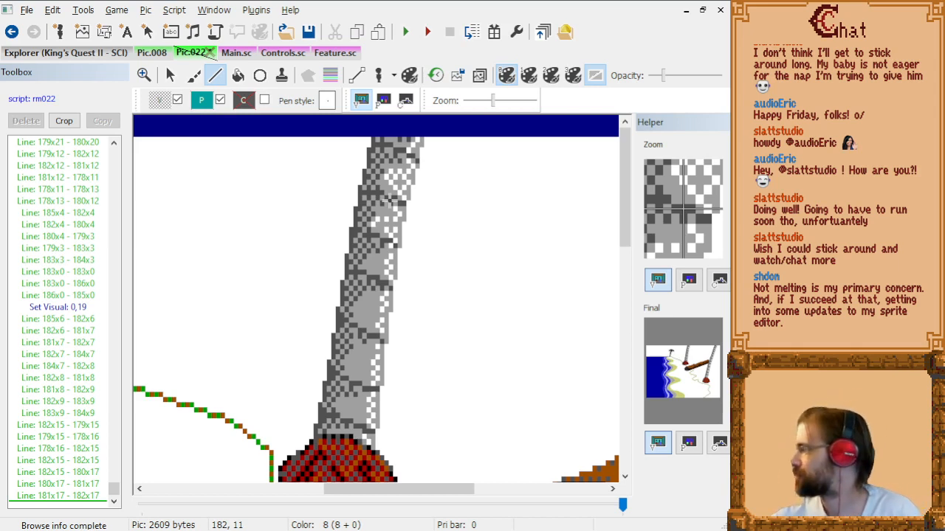
# Highlight the segment below the third bark ring with 0,19 lines from 181x23 through 178x23, 179x23 and 180x24 to 176x24.
pyautogui.click(388, 267)
pyautogui.click(375, 267)
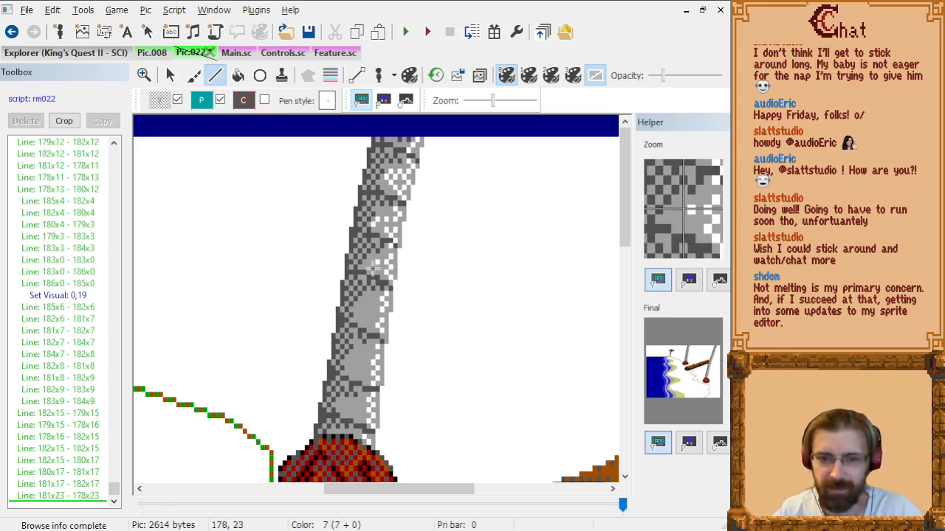
pyautogui.click(374, 267)
pyautogui.click(378, 267)
pyautogui.click(383, 272)
pyautogui.click(365, 271)
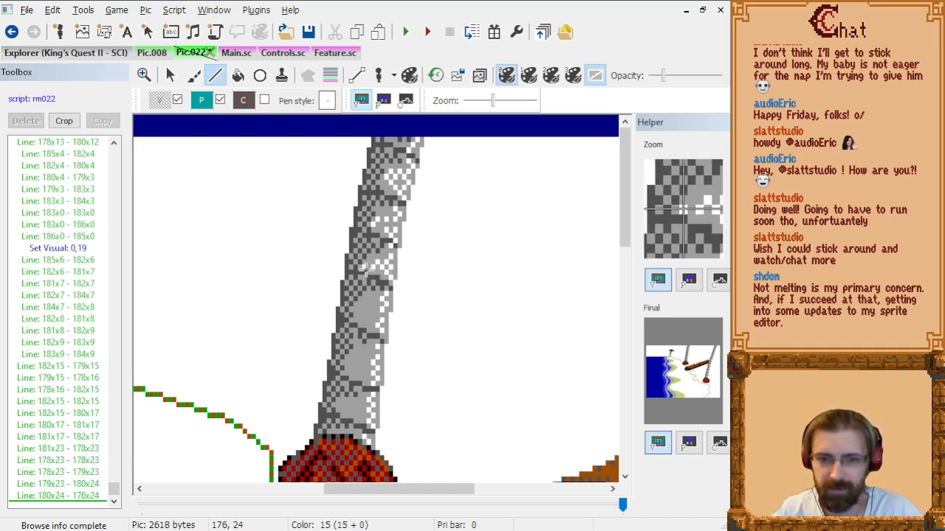
# Highlight the segment below the fourth bark ring from 179x32 through 177x32, 175x32, 175x33, 179x33 and 174x34 to 178x34, plus a line from 180x30 to 177x31.
pyautogui.click(376, 314)
pyautogui.click(368, 314)
pyautogui.click(358, 314)
pyautogui.click(359, 319)
pyautogui.click(372, 318)
pyautogui.click(376, 318)
pyautogui.click(355, 322)
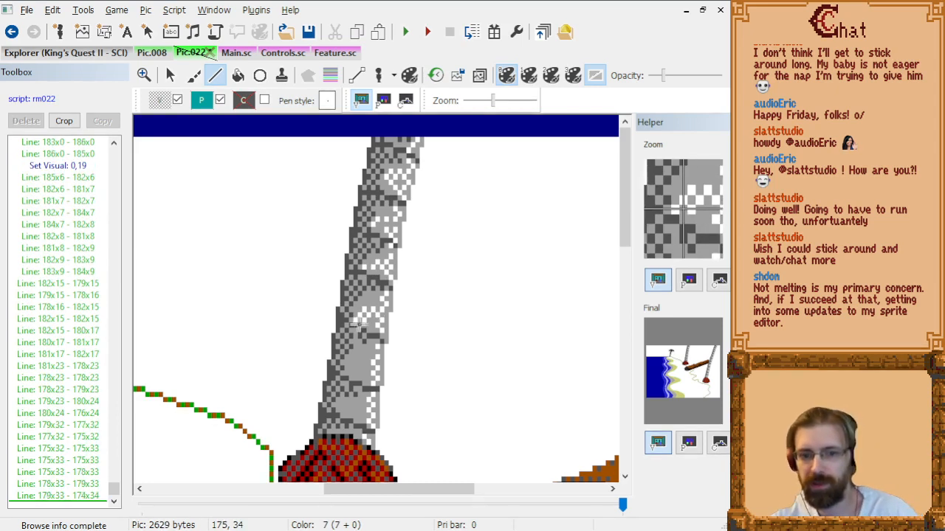
pyautogui.click(372, 323)
pyautogui.click(381, 305)
pyautogui.click(367, 310)
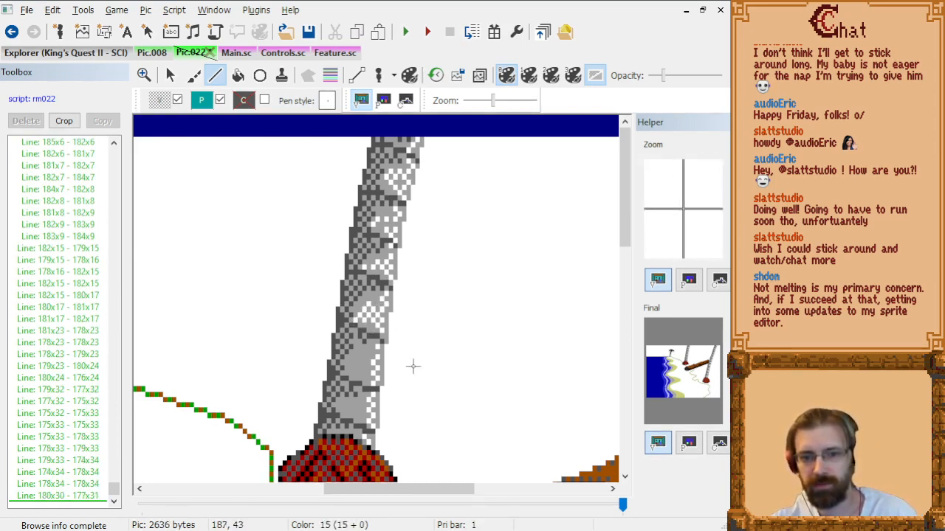
# Highlight the segment below the fifth bark ring from 178x41 through 175x42, 174x42, 177x42, 172x43, 171x43, 177x43 and 178x43 to 175x44.
pyautogui.click(372, 358)
pyautogui.click(358, 363)
pyautogui.click(354, 363)
pyautogui.click(368, 364)
pyautogui.click(345, 369)
pyautogui.click(341, 368)
pyautogui.click(368, 368)
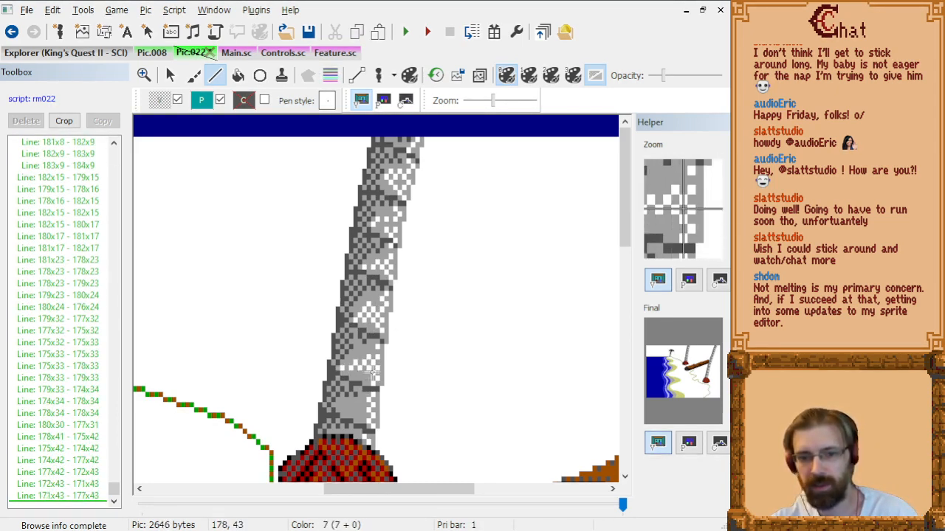
pyautogui.click(372, 369)
# Delete the highlight line from 172x43 to 171x43, and add one from 175x45 to 175x44 after the last drawing command.
pyautogui.click(82, 485)
pyautogui.press('Up')
pyautogui.press('Up')
pyautogui.press('Up')
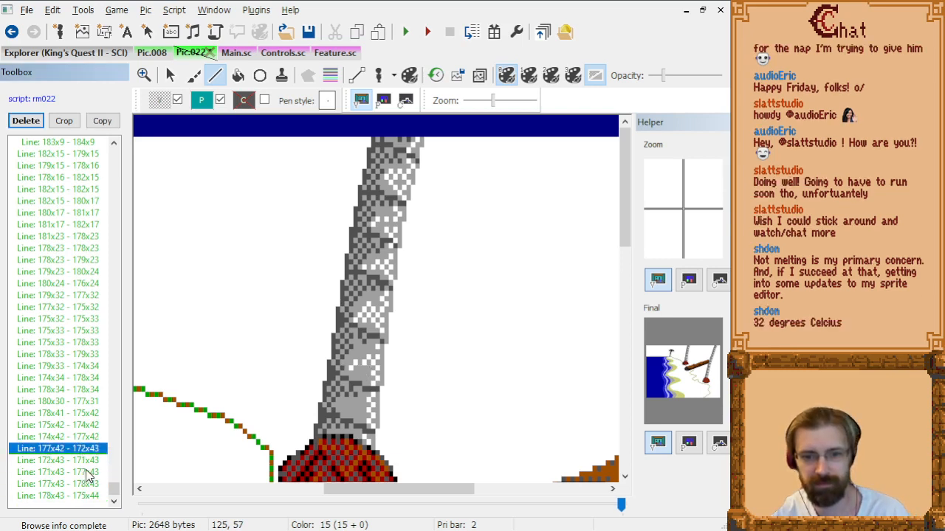
pyautogui.press('Down')
pyautogui.press('Delete')
pyautogui.press('Down')
pyautogui.press('Down')
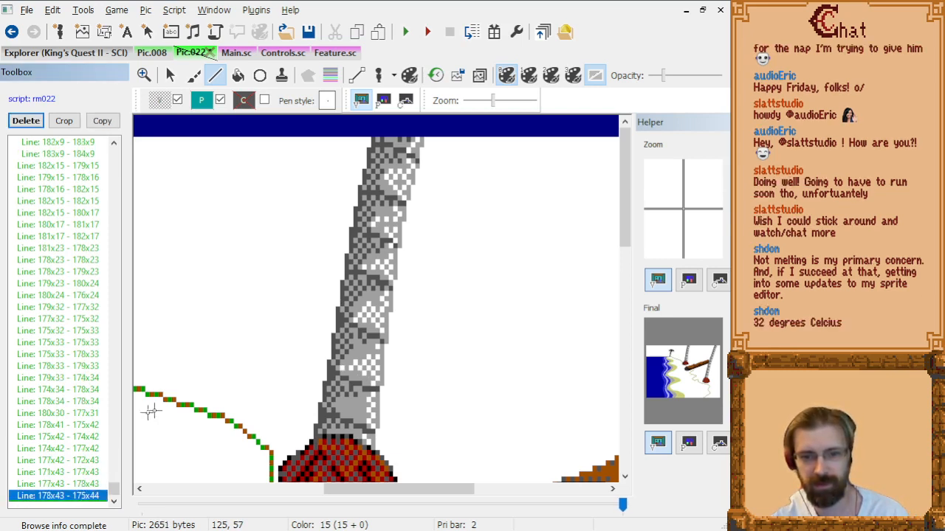
pyautogui.click(355, 380)
pyautogui.click(355, 374)
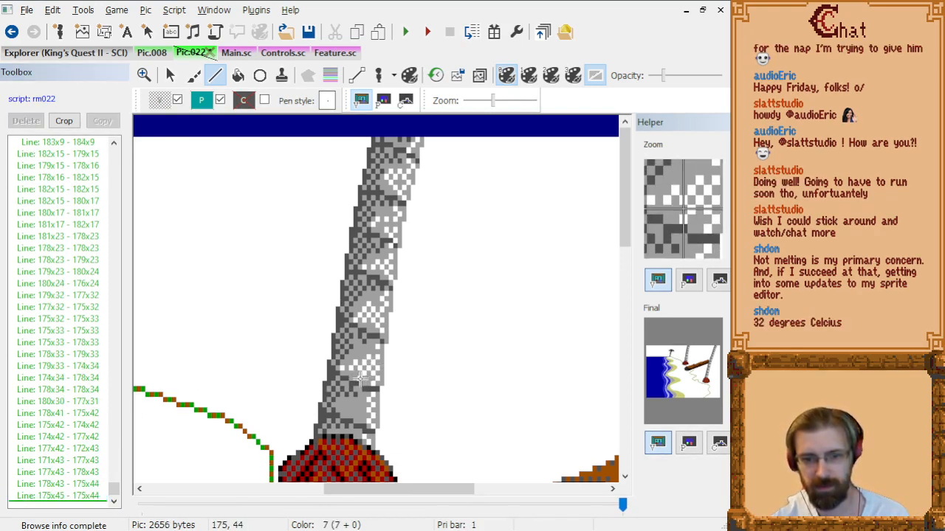
# Highlight the segment below the sixth bark ring with 0,19 lines from 177x50 through 174x51, 172x51, 174x51, 176x52 and 174x52 to 174x51.
pyautogui.click(368, 411)
pyautogui.click(355, 415)
pyautogui.click(347, 415)
pyautogui.click(355, 415)
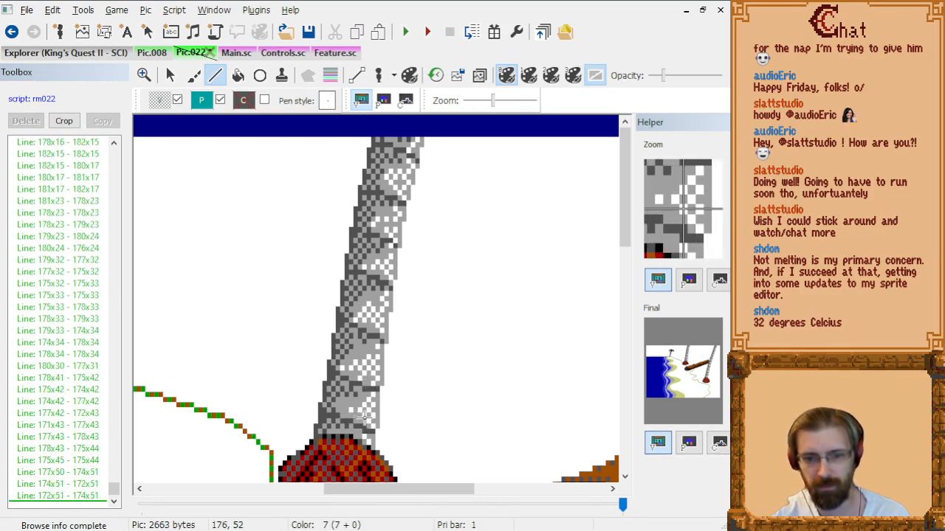
pyautogui.click(364, 419)
pyautogui.click(356, 420)
pyautogui.click(355, 417)
pyautogui.click(355, 437)
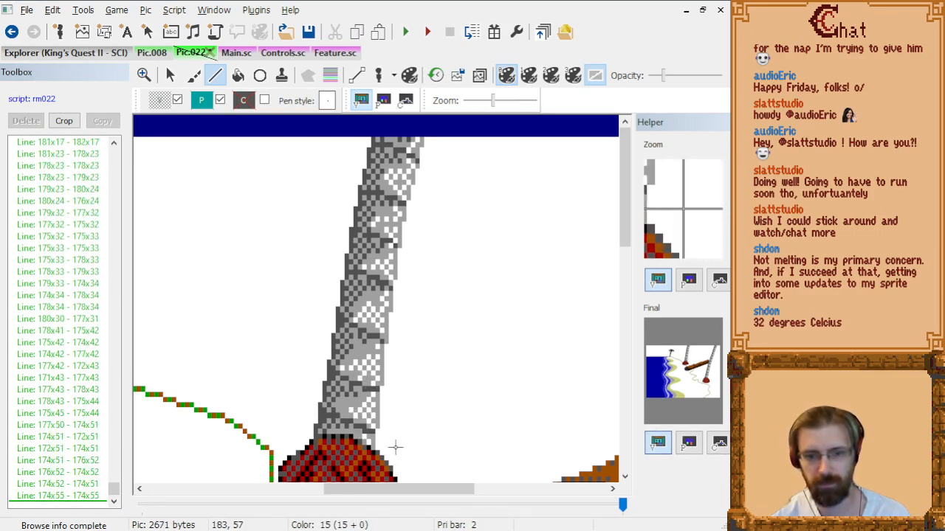
pyautogui.click(93, 500)
pyautogui.press('Delete')
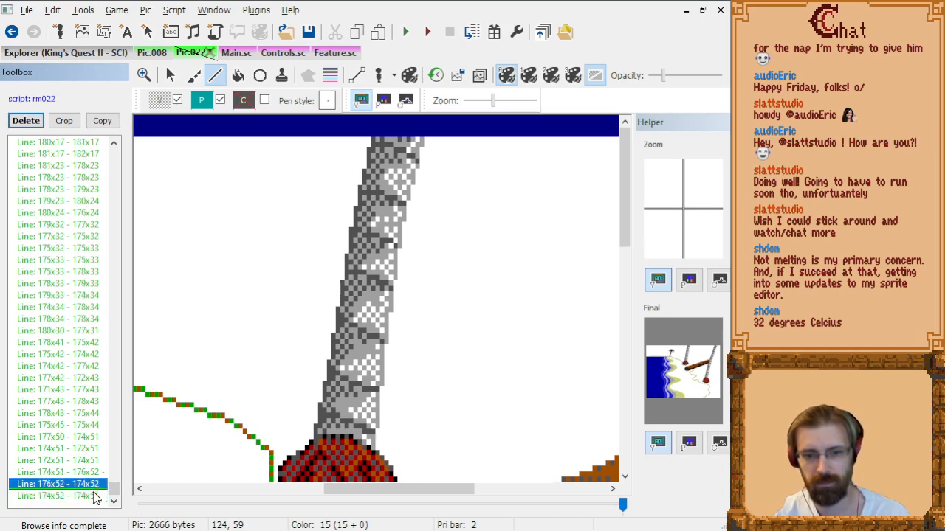
# Disable priority drawing after the trunk highlights, and check the priority screen before returning to the visual screen.
pyautogui.scroll(-4, 376, 316)
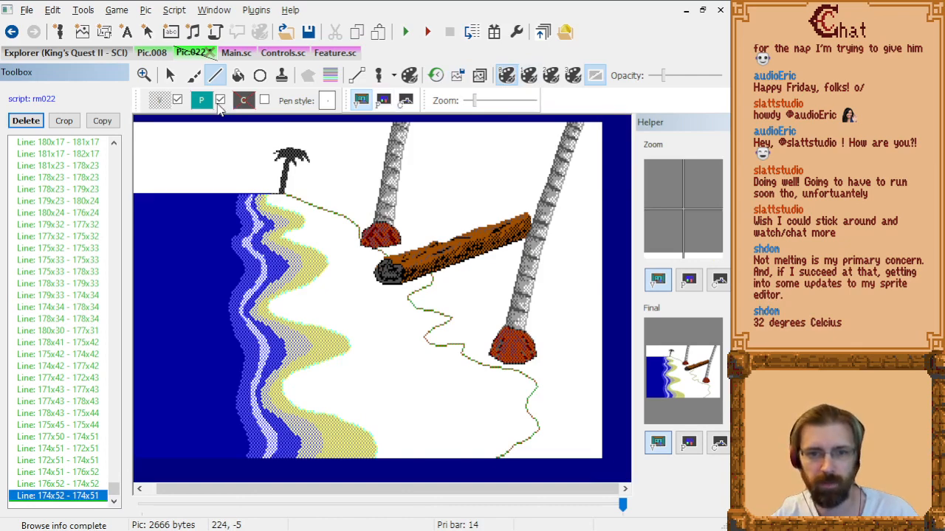
pyautogui.click(220, 100)
pyautogui.click(382, 101)
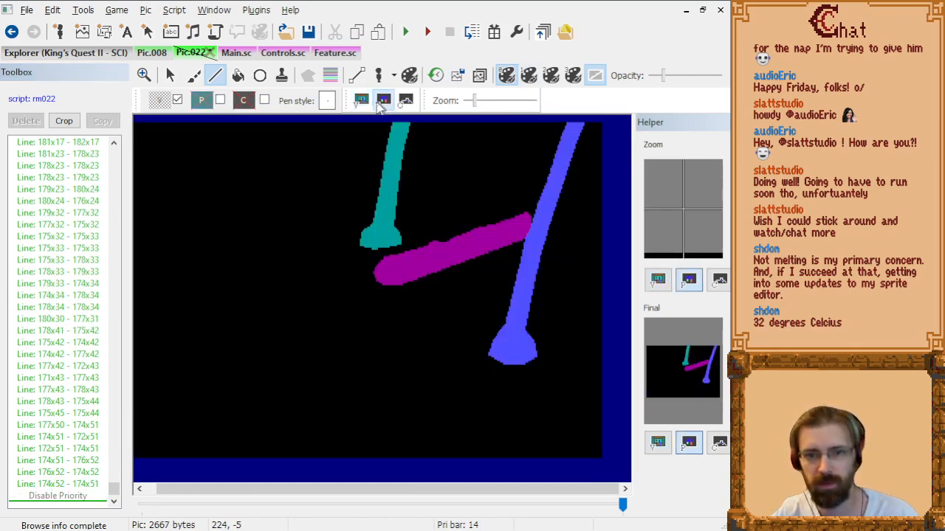
pyautogui.click(360, 101)
# Preview the ego character standing between the fallen log and the front palm's base, and hide it again.
pyautogui.click(379, 77)
pyautogui.moveTo(462, 287); pyautogui.dragTo(454, 309)
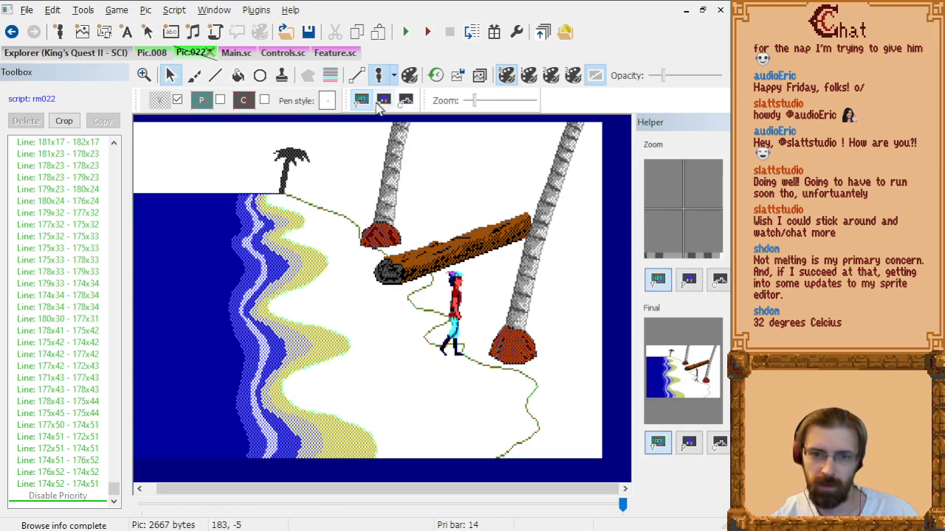
pyautogui.click(378, 75)
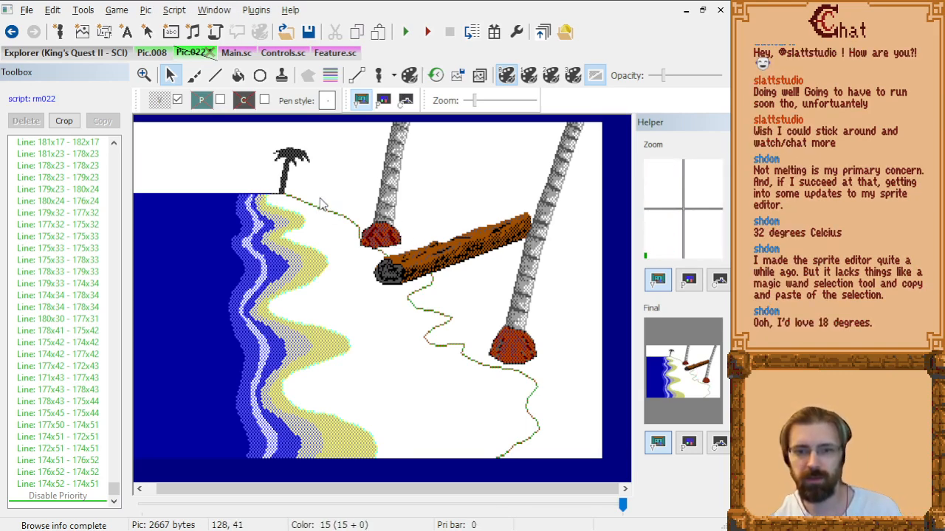
# Set the visual colour to 0,8 directly after the rear palm's last highlight line, from 174x52 to 174x51.
pyautogui.scroll(1, 321, 205)
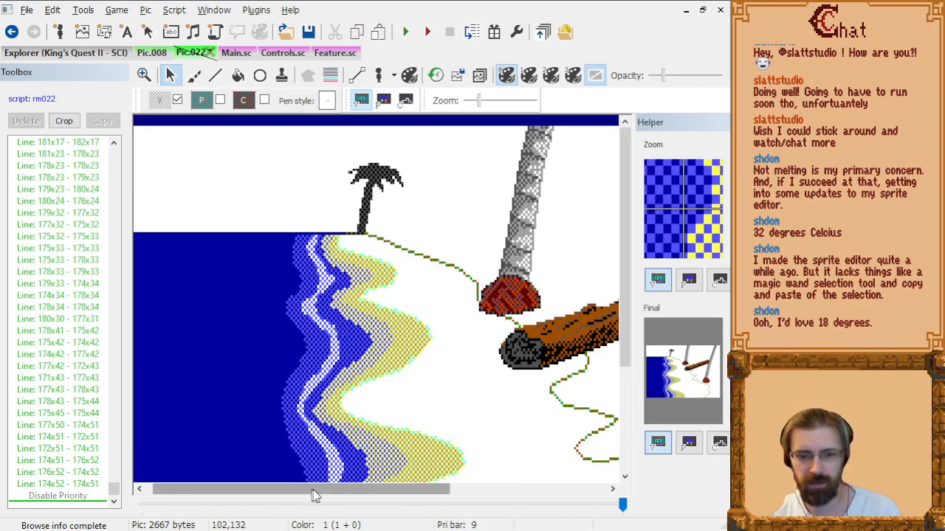
pyautogui.moveTo(312, 497); pyautogui.dragTo(476, 491)
pyautogui.scroll(1, 453, 339)
pyautogui.scroll(-1, 454, 415)
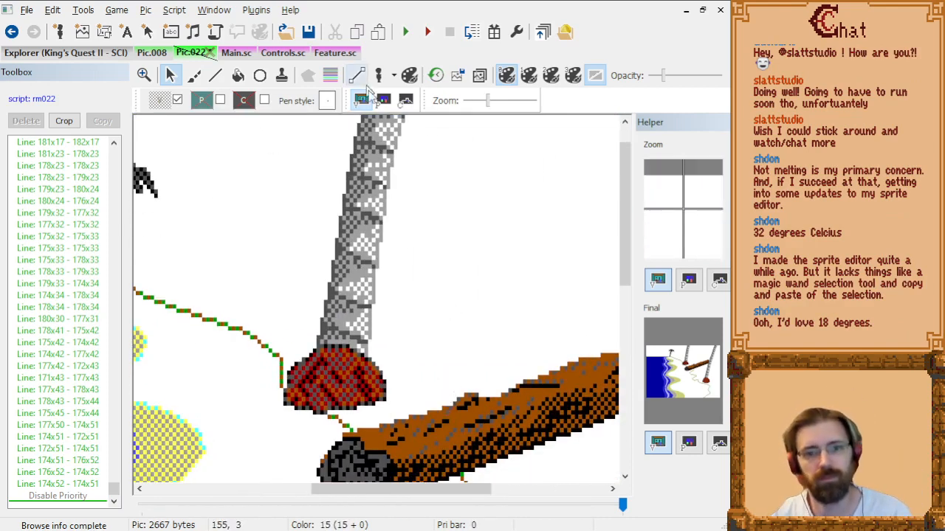
pyautogui.click(73, 484)
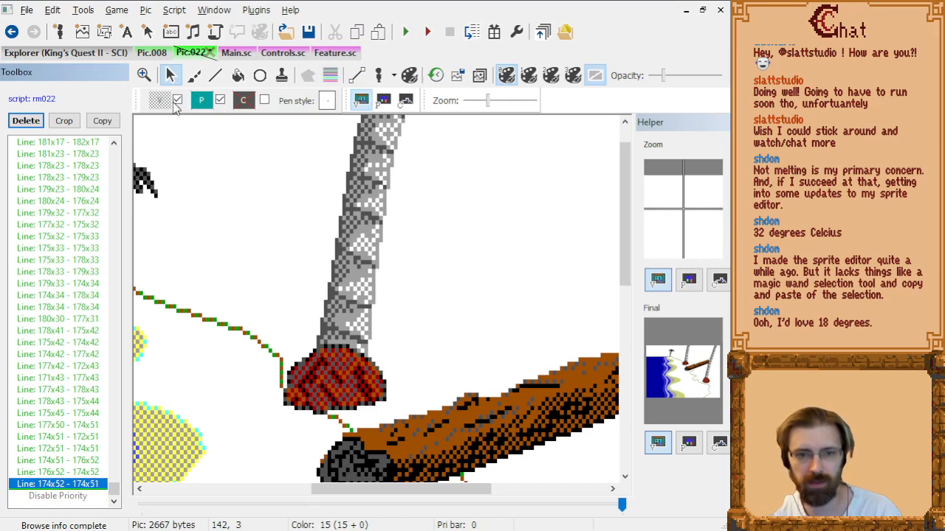
pyautogui.click(159, 101)
pyautogui.click(169, 157)
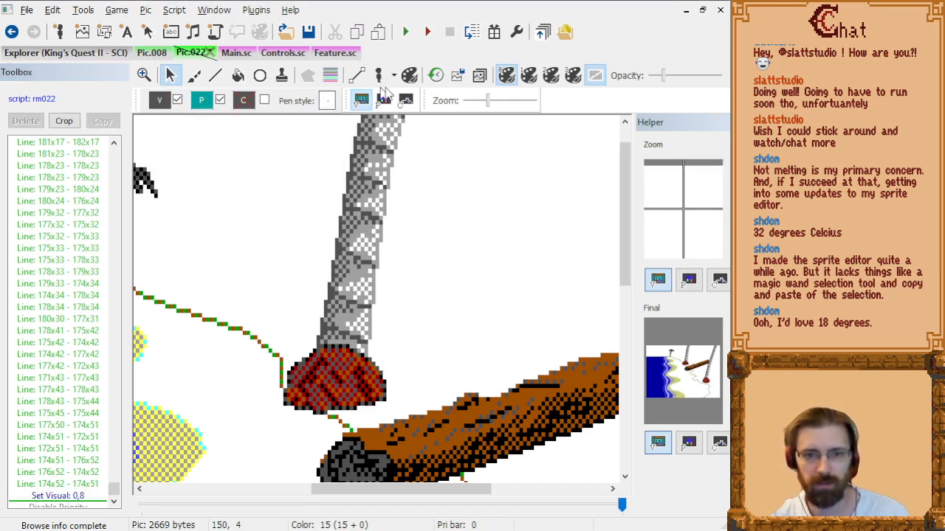
# Compare the finished rear palm trunk with the trace image, and hide the trace image again.
pyautogui.click(408, 76)
pyautogui.press('Escape')
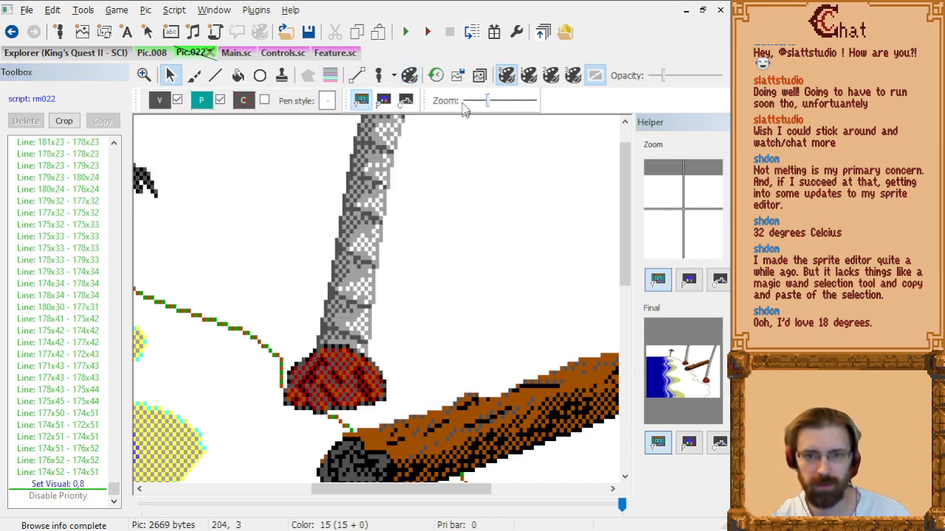
pyautogui.click(479, 78)
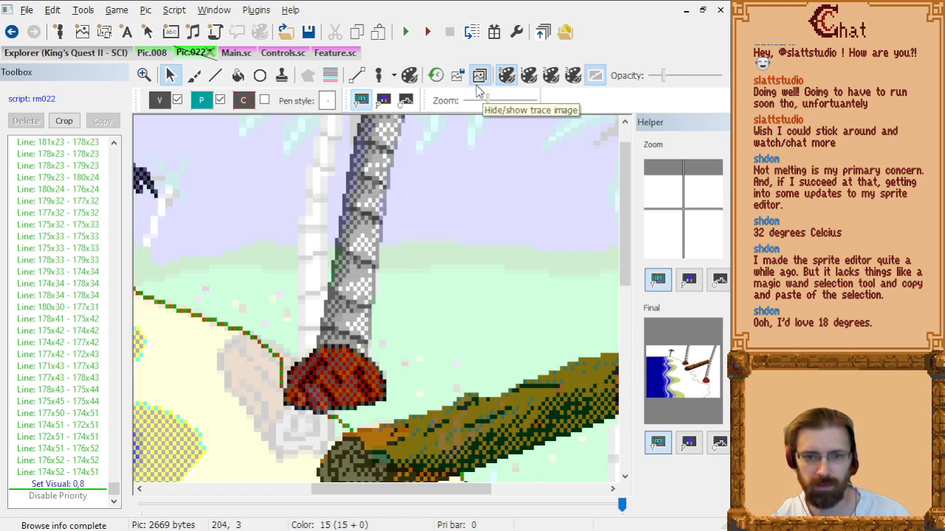
pyautogui.click(479, 82)
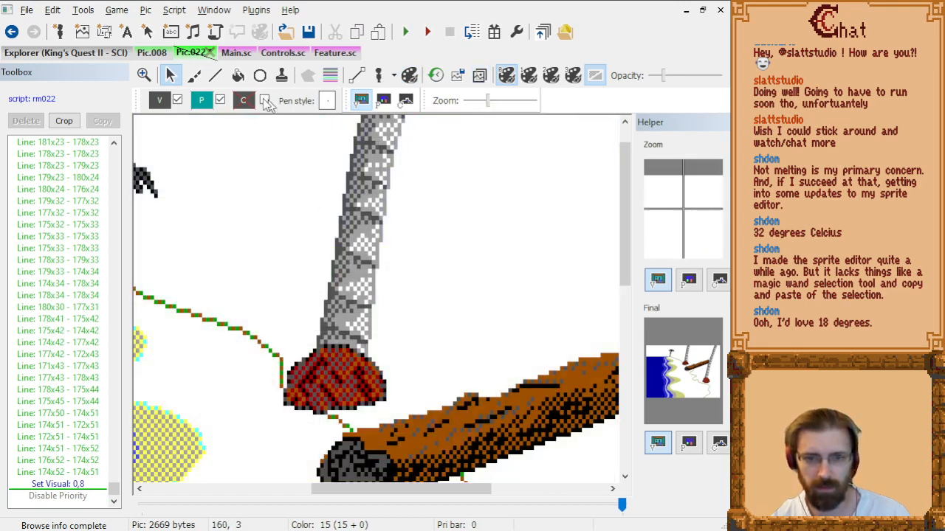
# Trace the left edge of the second rear palm trunk with 0,8 lines through 159x59, 160x43, 163x22, 167x6 and 168x0, using the trace image.
pyautogui.click(217, 77)
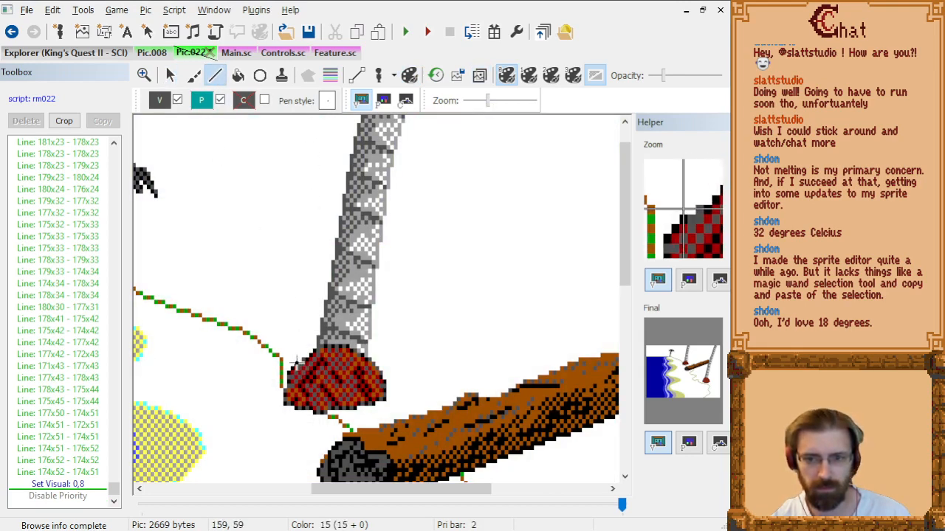
pyautogui.click(480, 77)
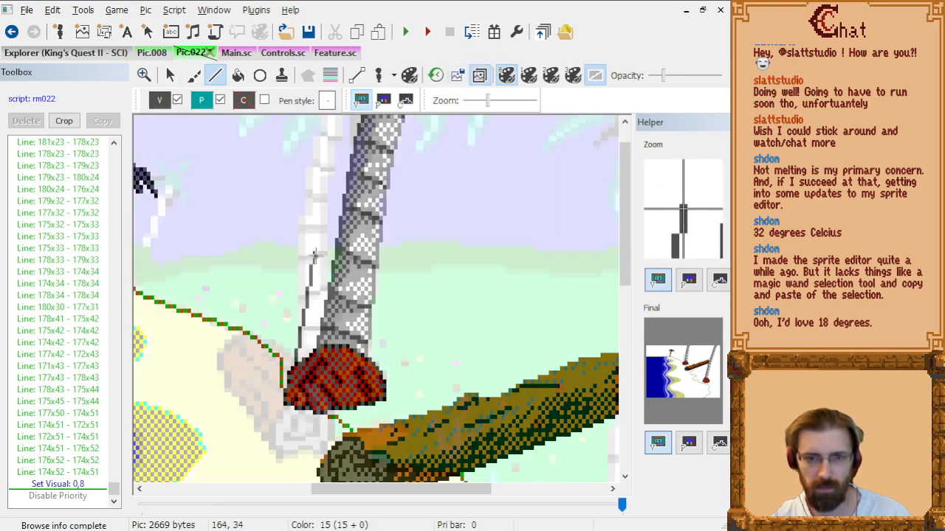
pyautogui.click(299, 294)
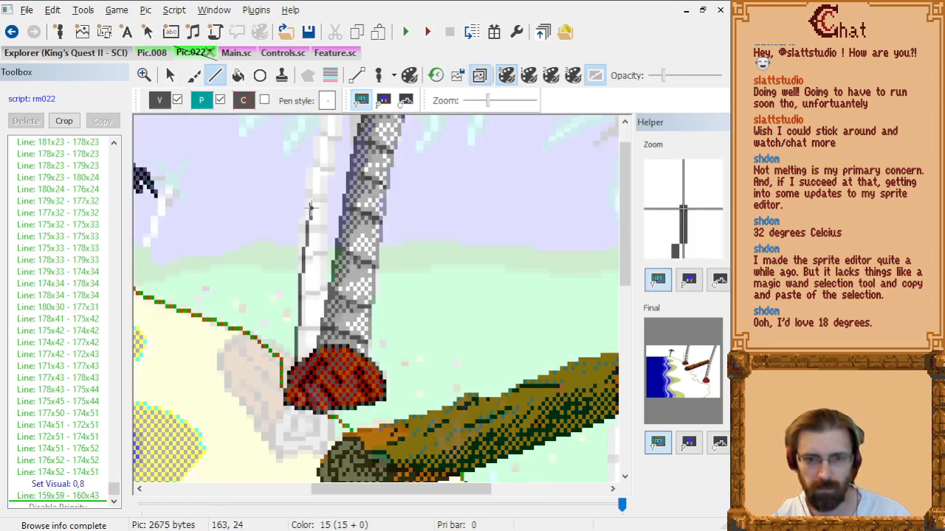
pyautogui.click(310, 201)
pyautogui.click(325, 128)
pyautogui.scroll(1, 325, 129)
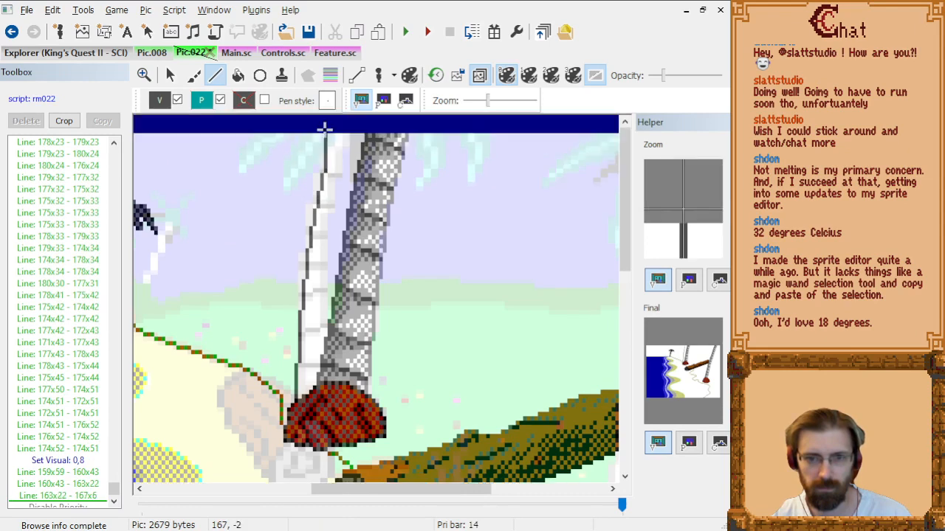
pyautogui.click(330, 142)
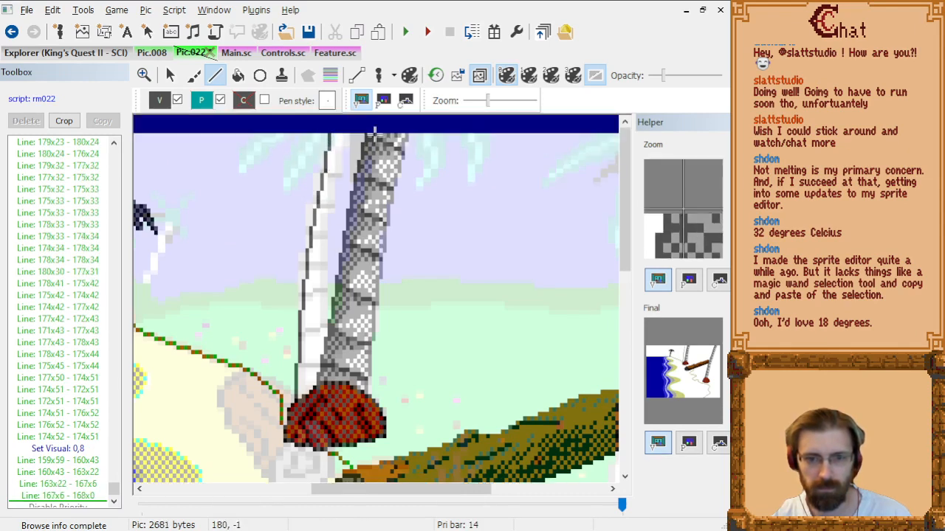
# Trace the second trunk's right edge in visual colour 0,7 with lines through 169x36, 169x26, 172x9 and 175x0.
pyautogui.click(159, 101)
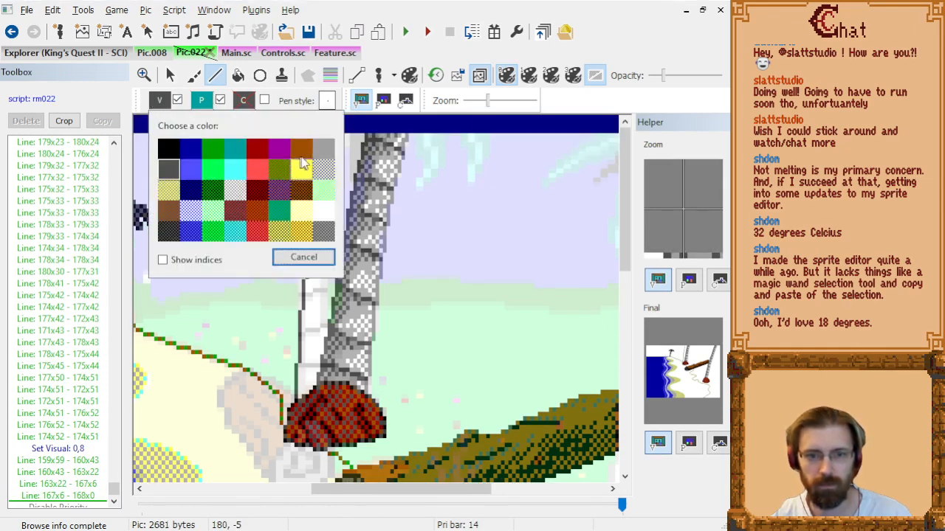
pyautogui.click(324, 148)
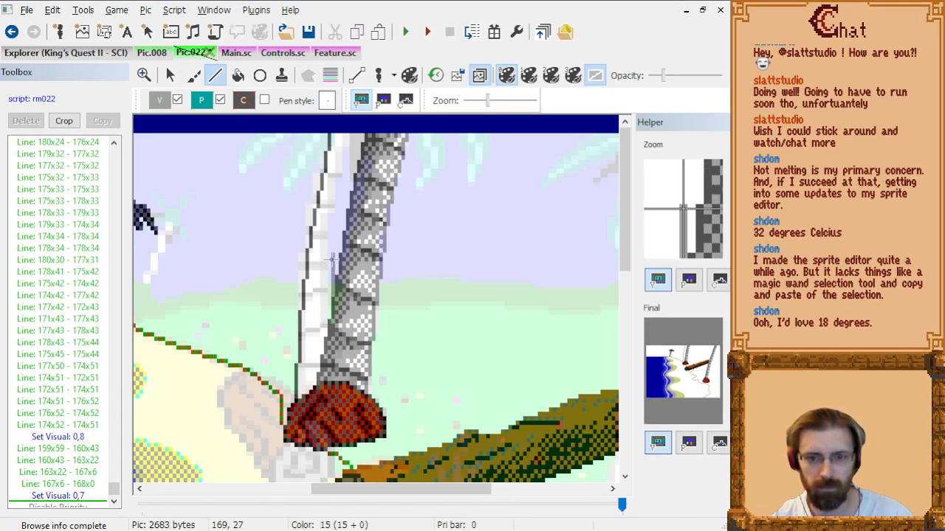
pyautogui.moveTo(336, 251); pyautogui.dragTo(333, 251)
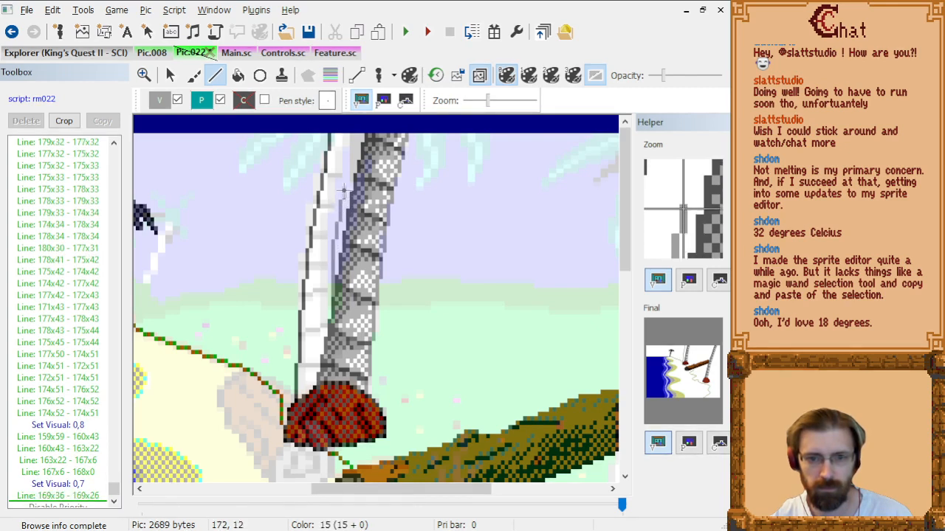
pyautogui.click(343, 179)
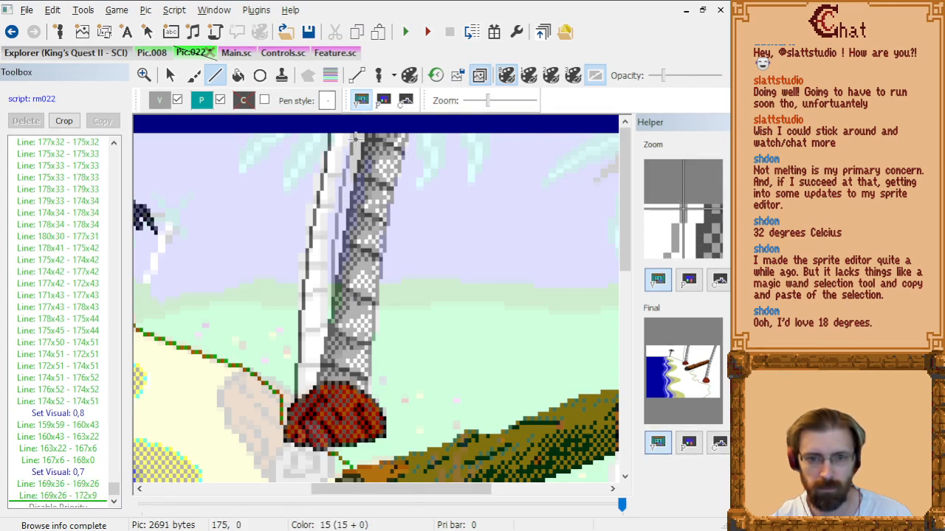
pyautogui.click(355, 137)
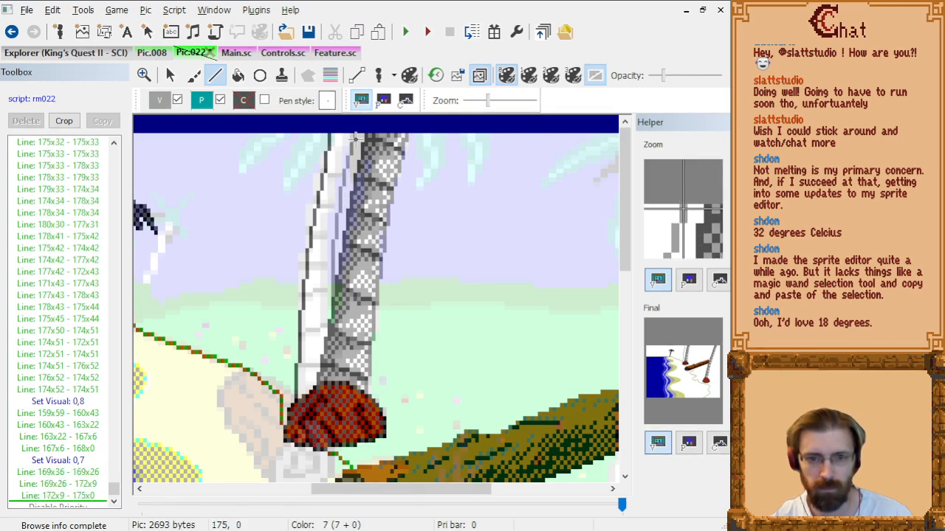
# Draw the second trunk's dark shading boundary in visual colour 0,39 through 170x0, 165x27, 164x35, 163x46 and 162x58.
pyautogui.click(158, 101)
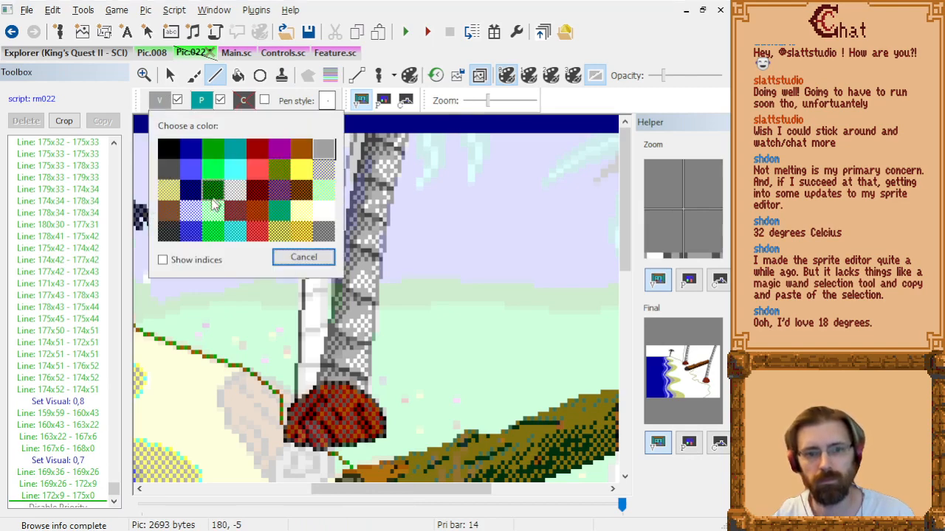
pyautogui.click(322, 178)
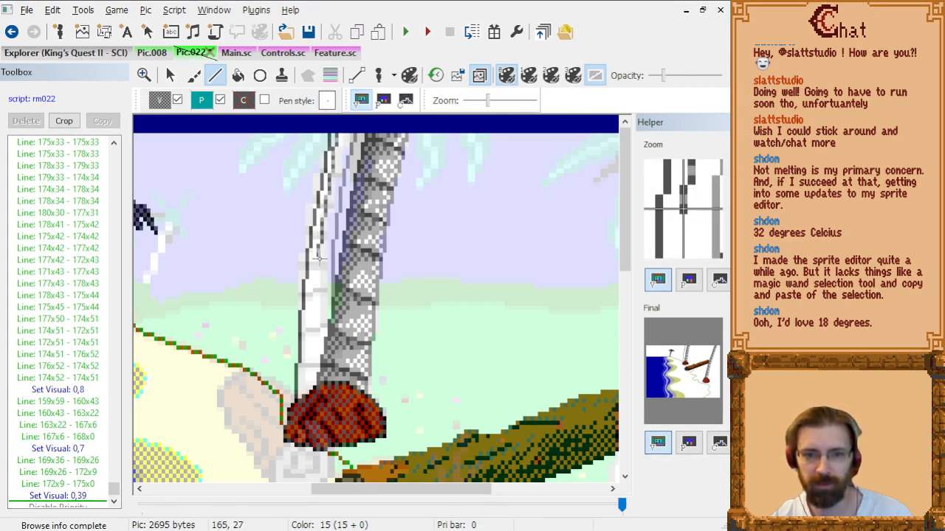
pyautogui.click(316, 255)
pyautogui.click(313, 292)
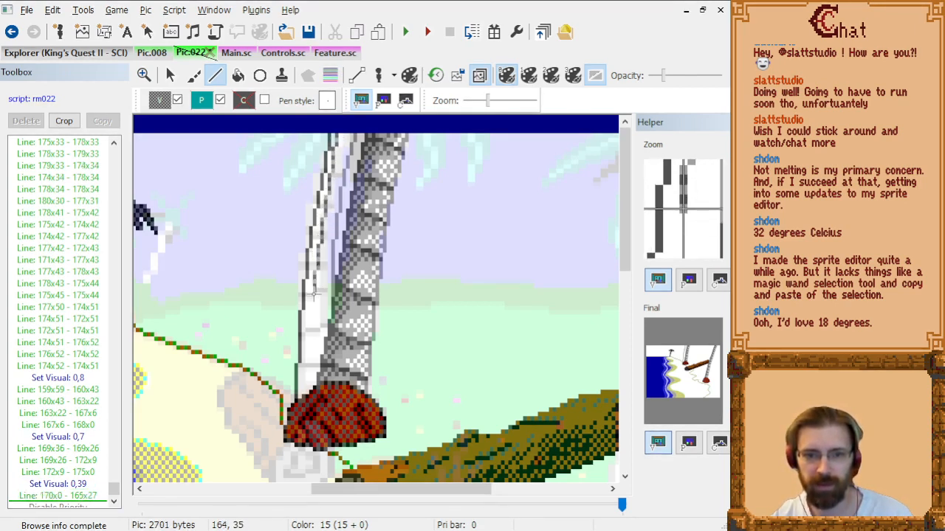
pyautogui.click(309, 343)
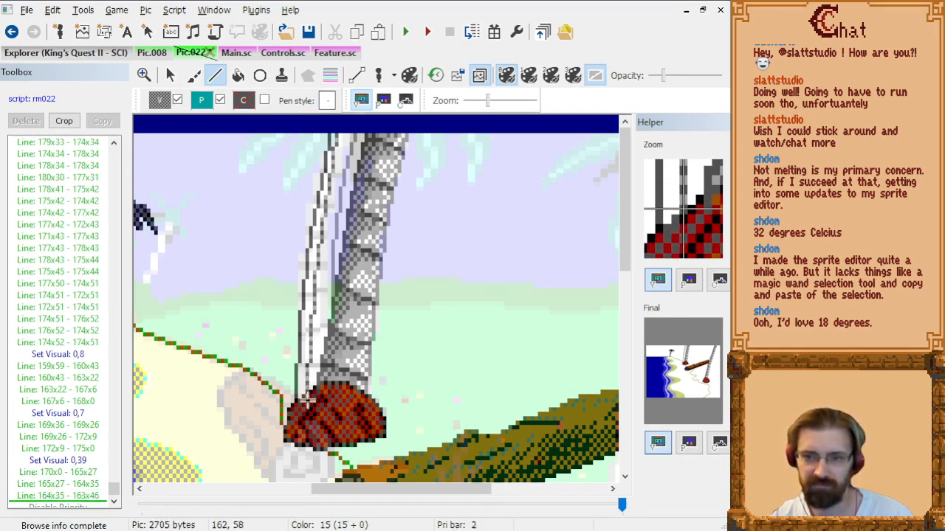
pyautogui.click(307, 397)
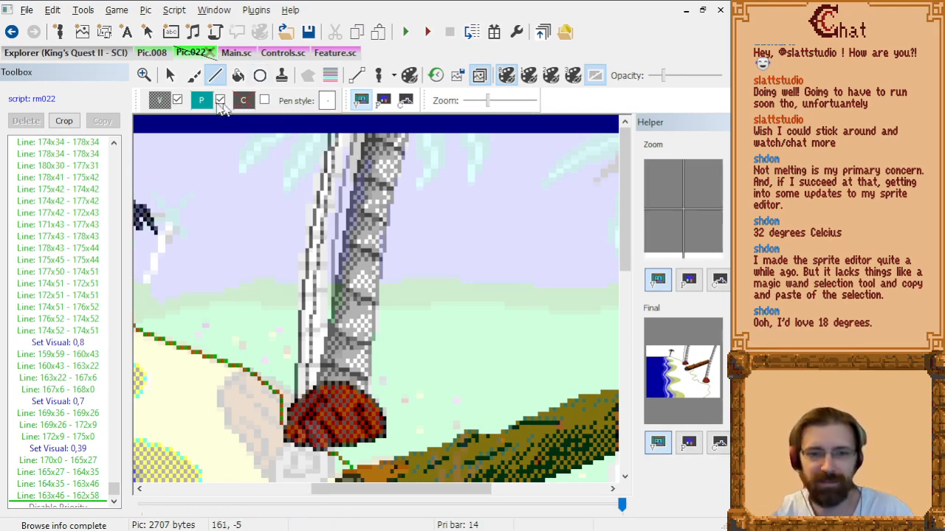
# Draw the second trunk's highlight boundary in visual colour 0,7 through 173x0, 171x8, 168x23, 167x26, 166x43 and 166x46.
pyautogui.click(163, 102)
pyautogui.click(325, 151)
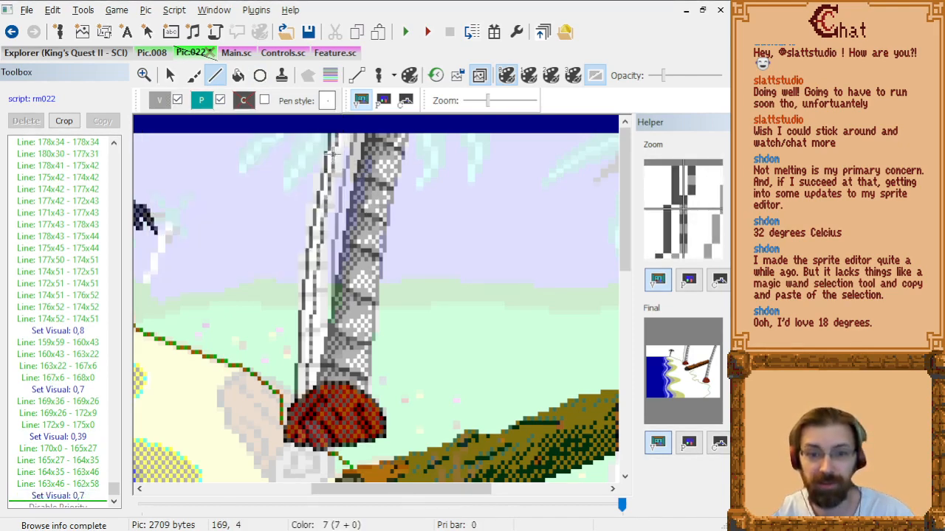
pyautogui.scroll(1, 391, 179)
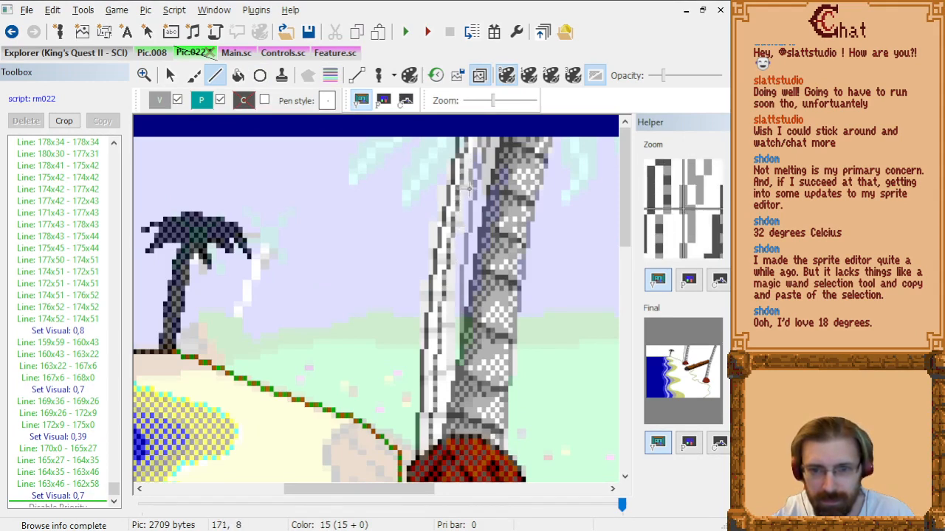
pyautogui.click(472, 182)
pyautogui.click(456, 268)
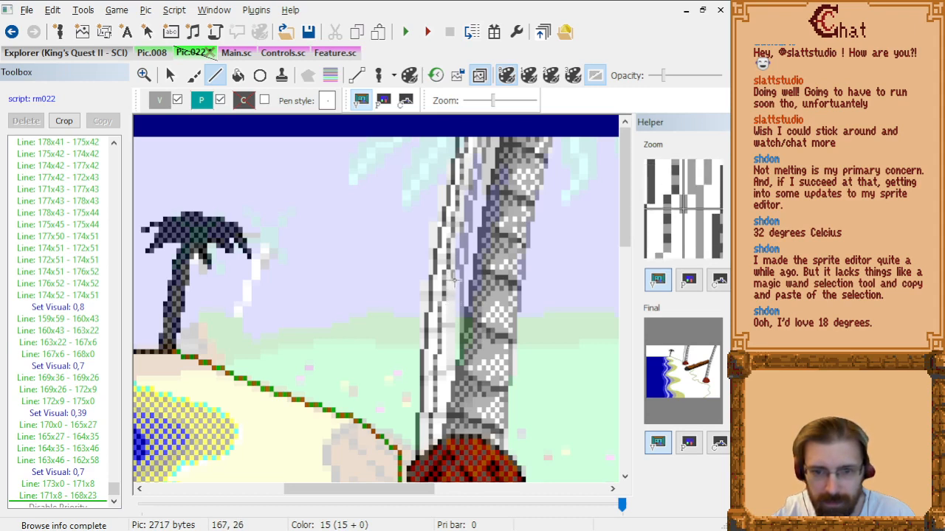
pyautogui.click(452, 284)
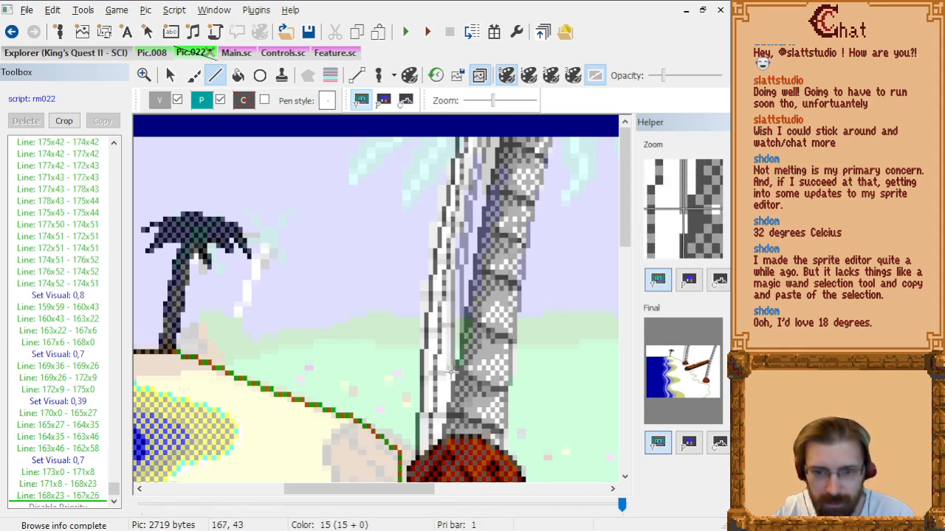
pyautogui.click(450, 371)
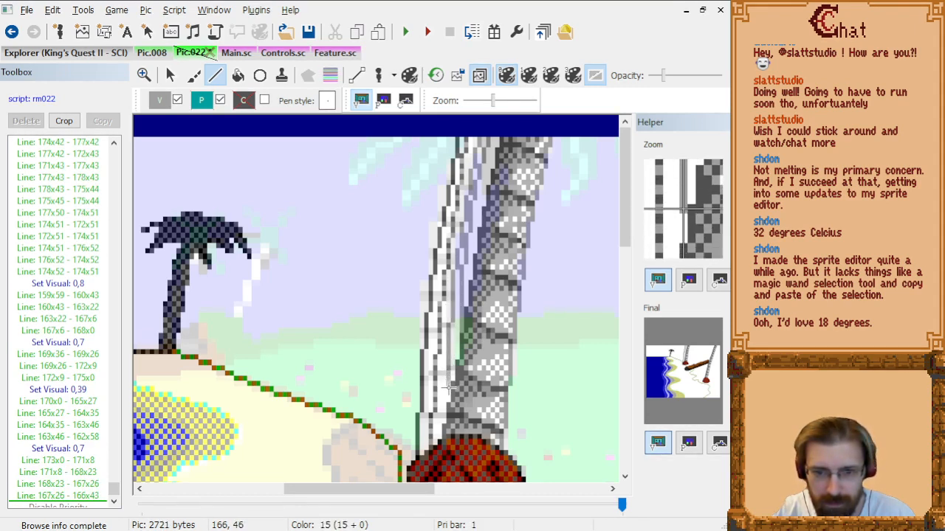
pyautogui.click(447, 387)
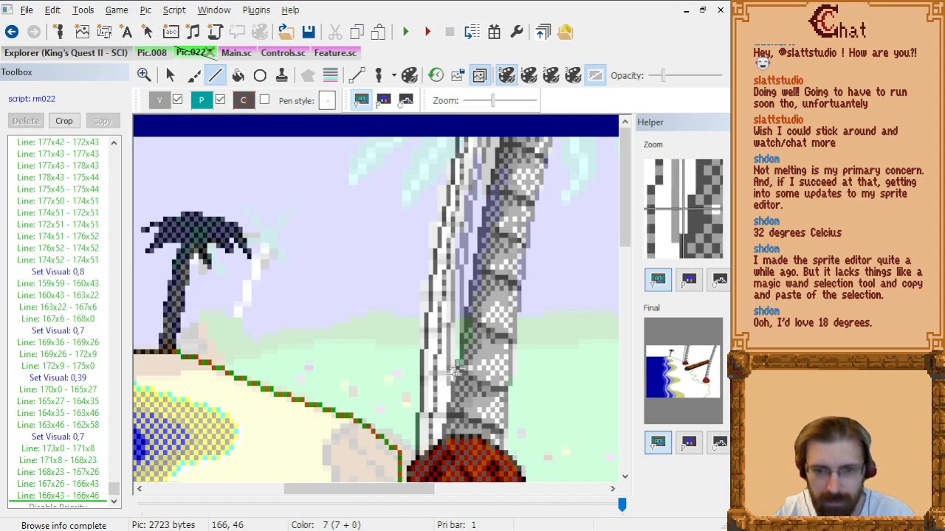
# Fill the trunk's dark side in 0,39 at 167x10, 168x6 and 169x1, placing the fills directly after line 163x46 - 162x58.
pyautogui.click(68, 425)
pyautogui.click(237, 76)
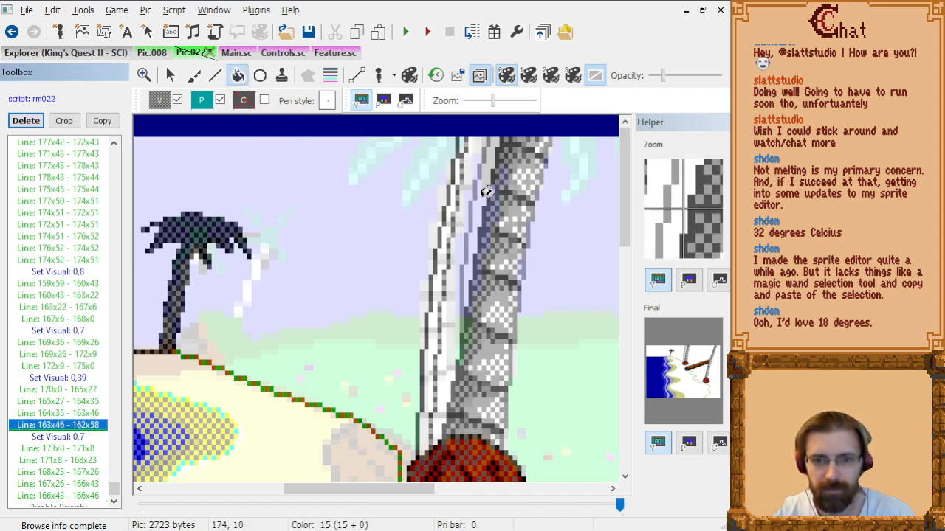
pyautogui.click(455, 214)
pyautogui.click(459, 171)
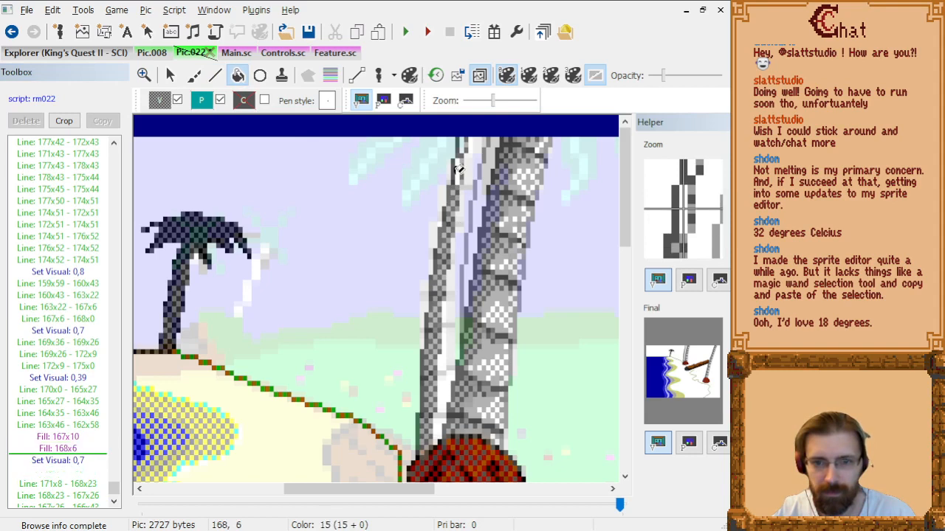
pyautogui.click(465, 147)
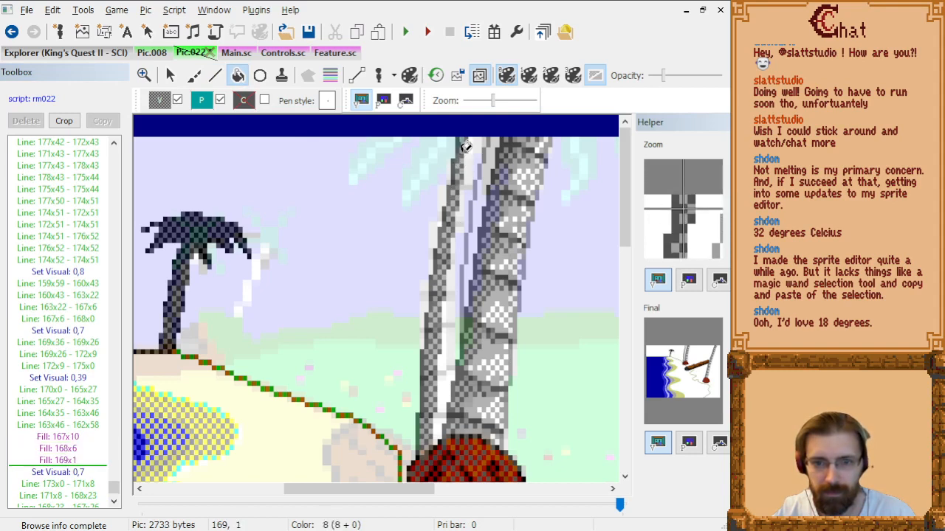
# Fill the trunk's middle band in 0,7 at 166x32 and 167x20, placing the fills directly after line 166x43 - 166x46.
pyautogui.scroll(-2, 71, 493)
pyautogui.click(89, 485)
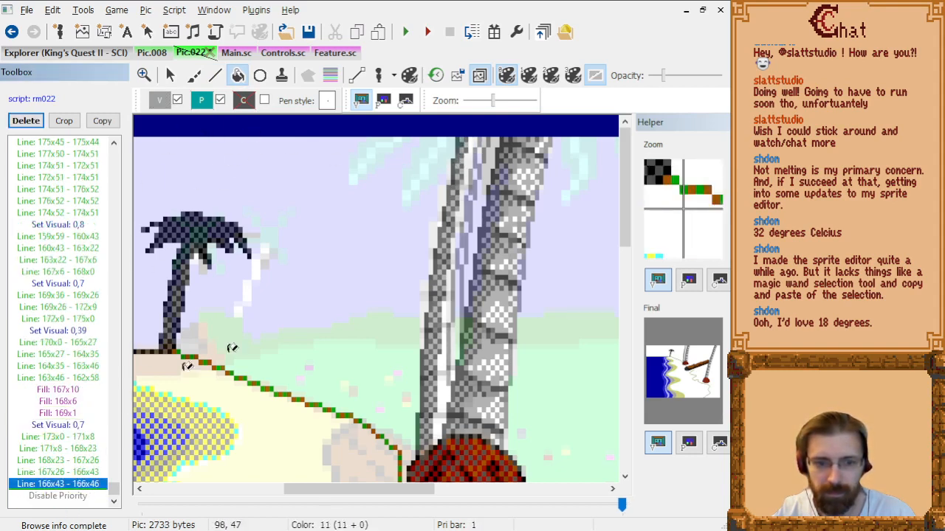
pyautogui.click(448, 311)
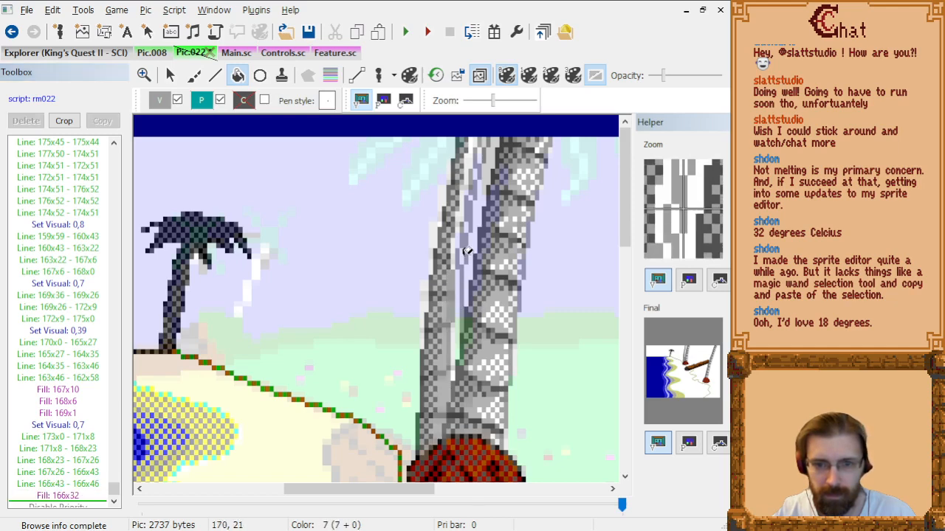
pyautogui.click(453, 244)
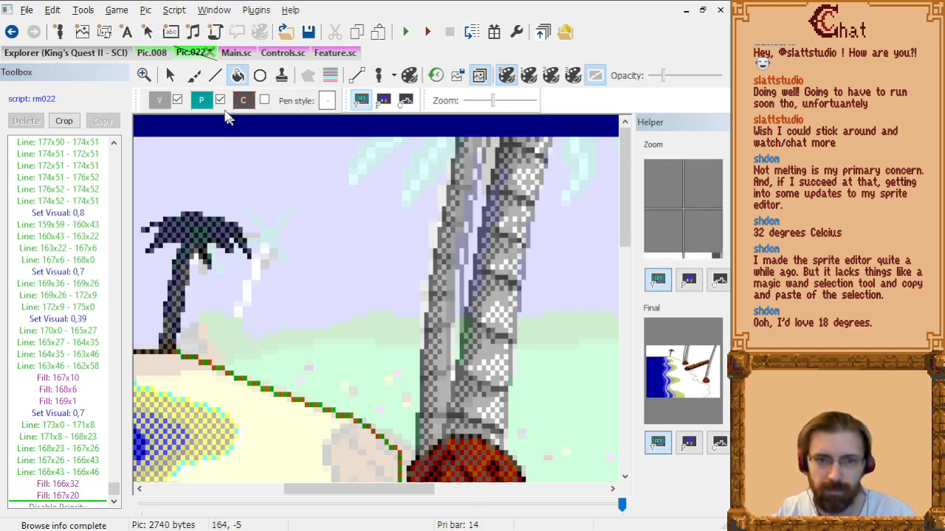
# Fill the trunk's light side in visual colour 0,19 at 173x3, 174x0, 172x6, 171x11, 170x16, 169x21 and 168x26.
pyautogui.click(162, 101)
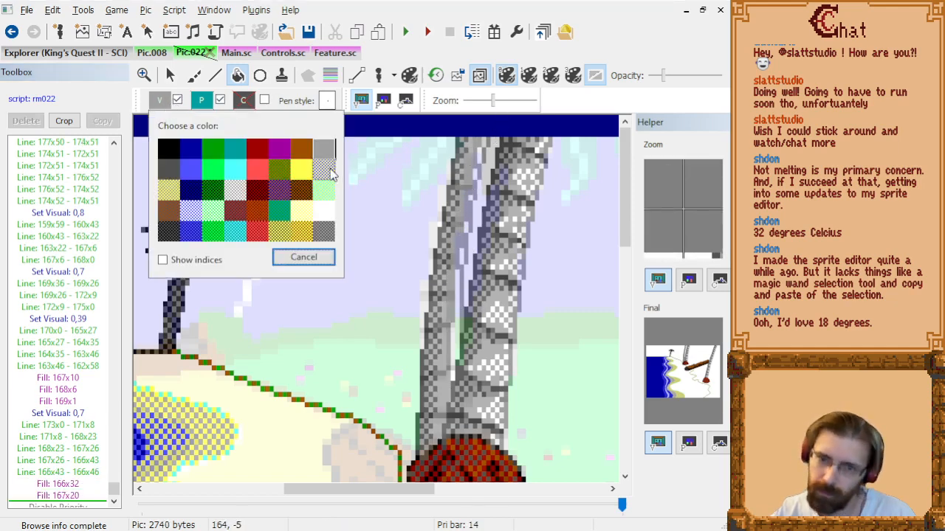
pyautogui.click(235, 189)
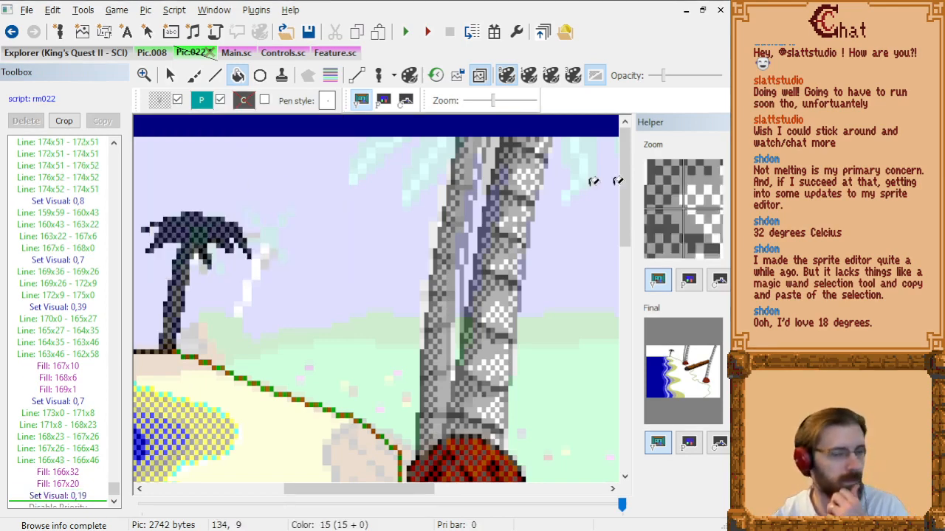
pyautogui.click(482, 154)
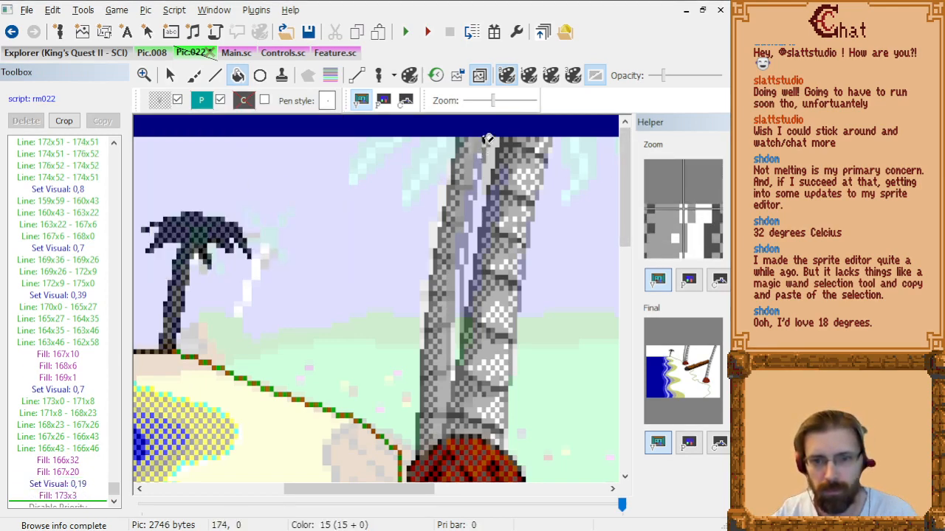
pyautogui.click(488, 140)
pyautogui.click(477, 170)
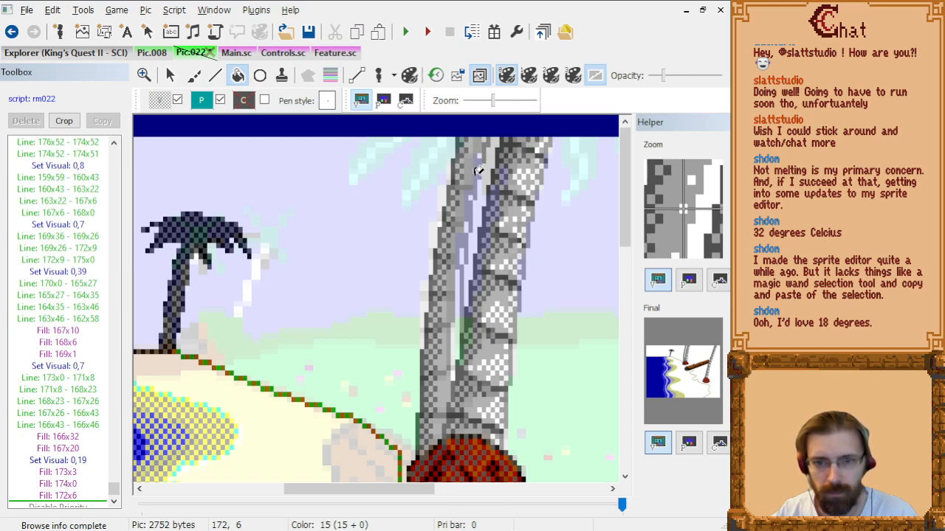
pyautogui.click(471, 195)
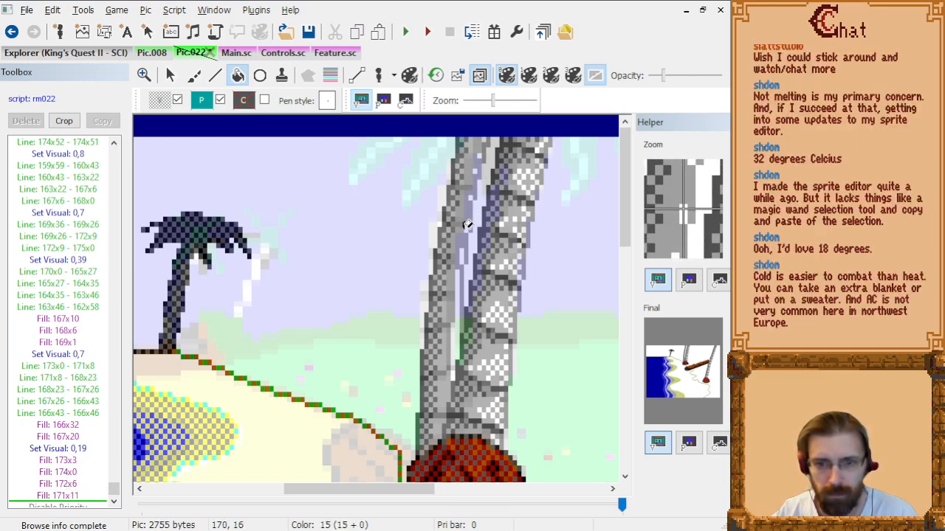
pyautogui.click(468, 225)
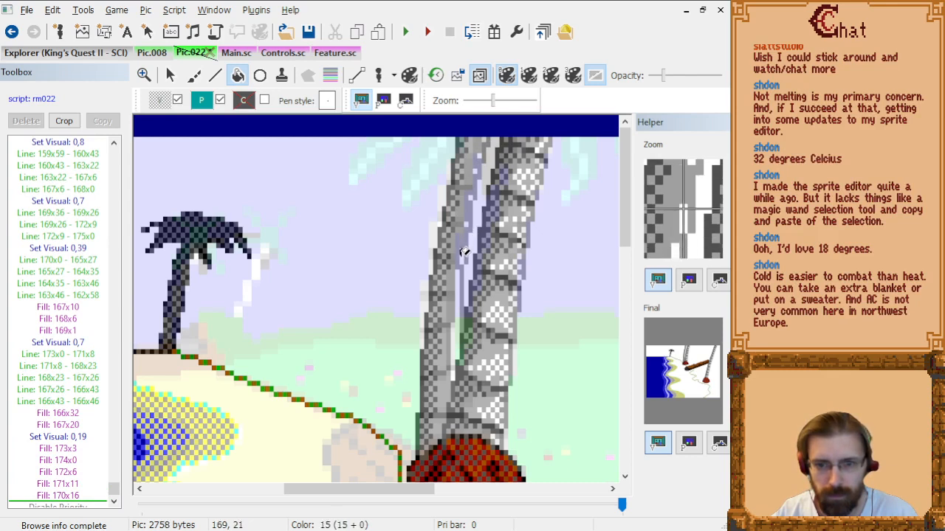
pyautogui.click(464, 253)
pyautogui.click(461, 276)
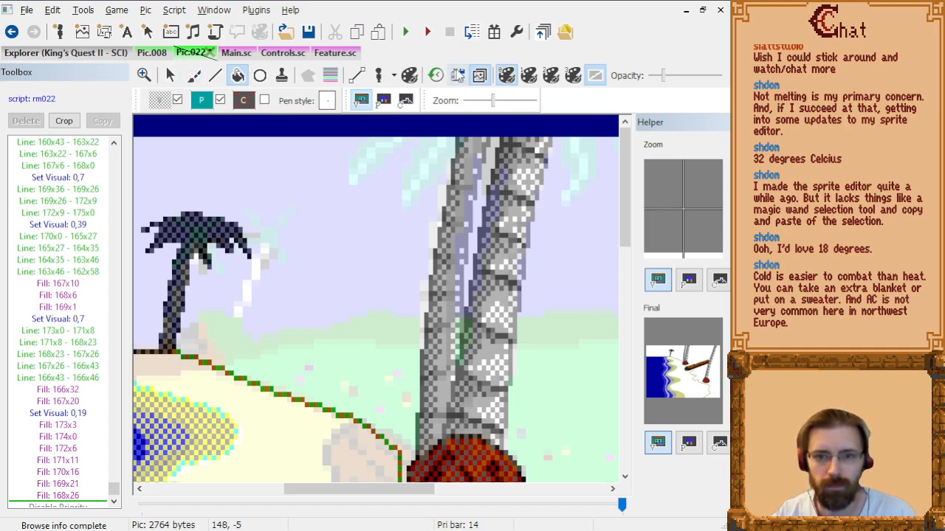
# Set the visual colour to 0,8 and switch to the Line tool for the second trunk's bark rings.
pyautogui.click(160, 100)
pyautogui.click(174, 168)
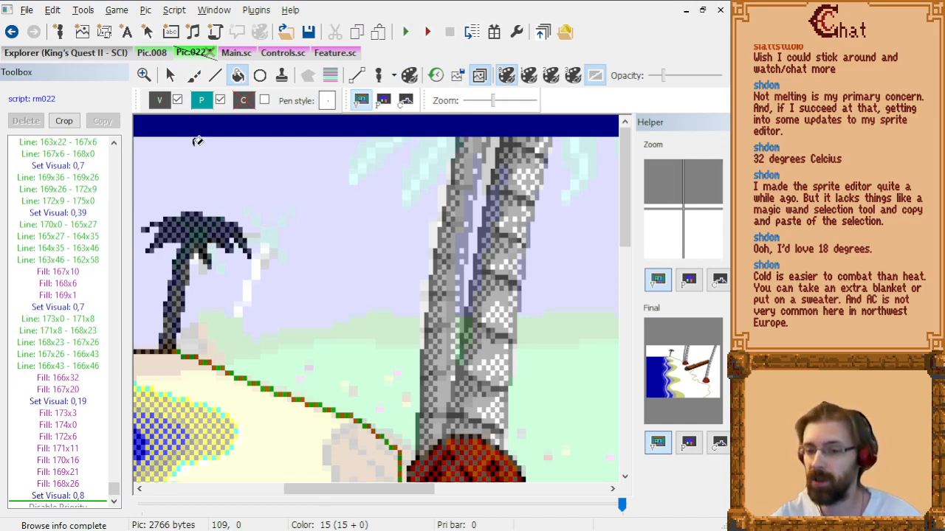
pyautogui.click(216, 77)
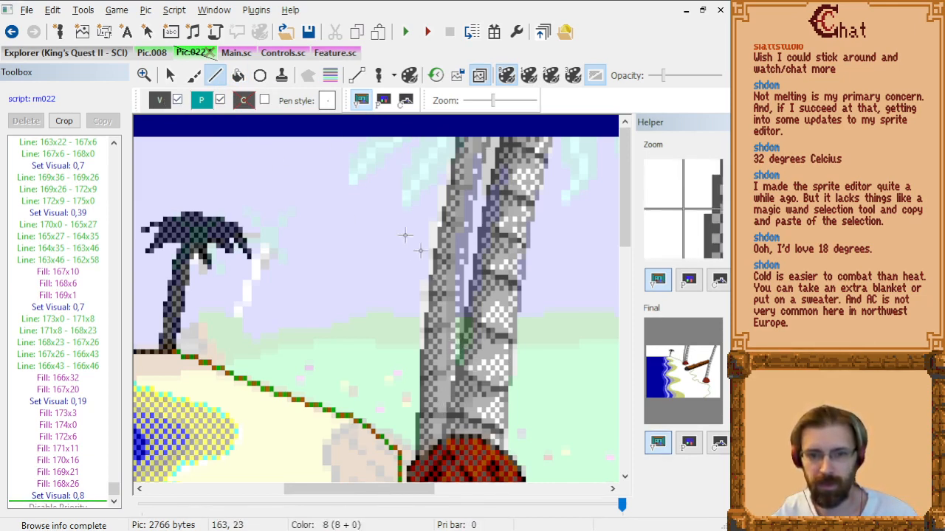
pyautogui.click(85, 506)
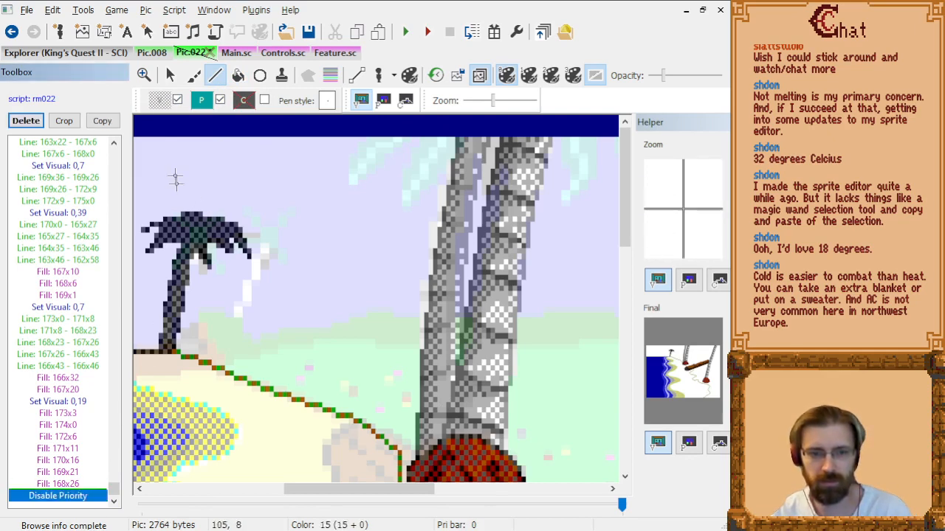
pyautogui.click(165, 104)
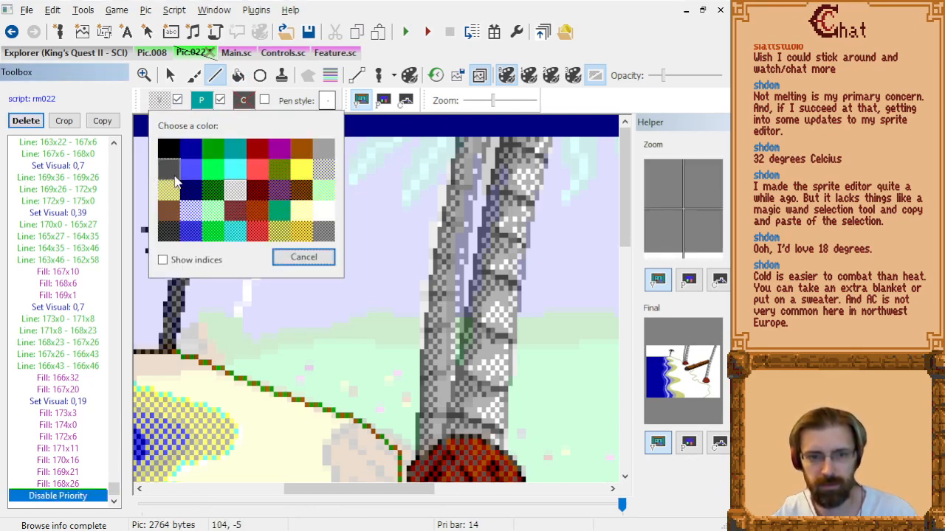
pyautogui.click(323, 232)
pyautogui.scroll(-3, 519, 401)
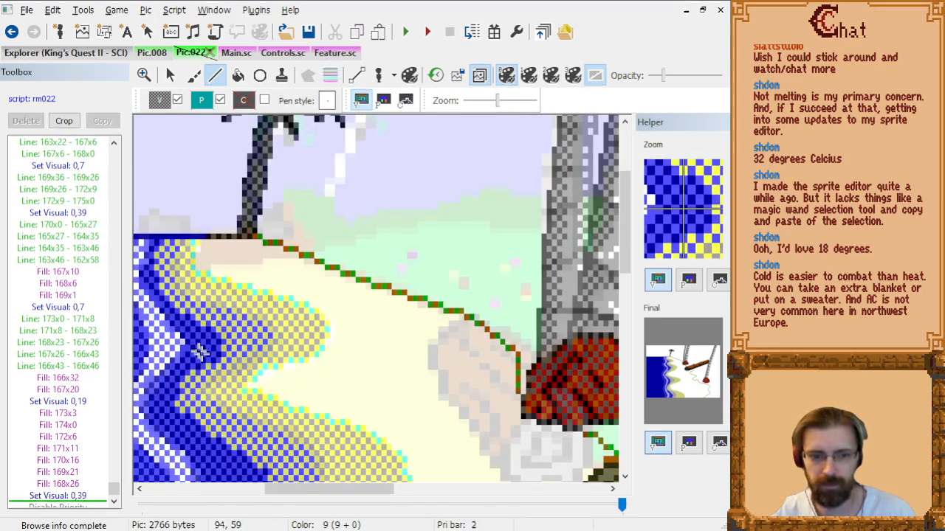
pyautogui.hotkey('ctrl', 'z')
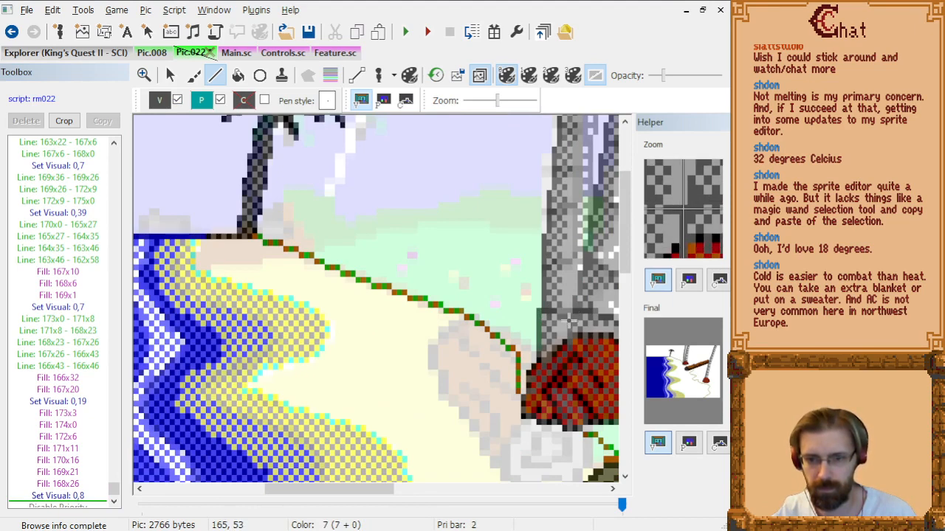
# Draw the second trunk's lower bark rings in 0,8 at 160x52 - 165x53, 161x44 - 166x45 and 161x36 - 165x37 - 168x38.
pyautogui.click(569, 320)
pyautogui.moveTo(339, 491); pyautogui.dragTo(374, 490)
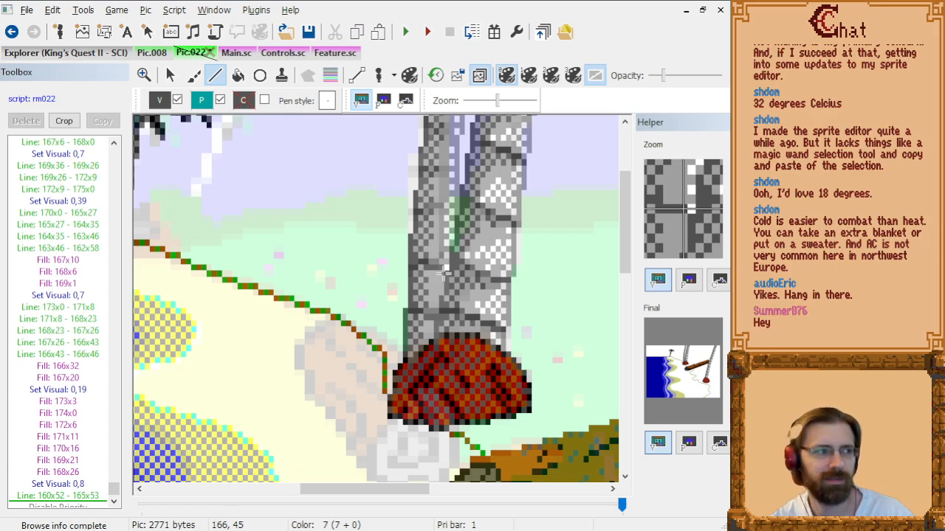
pyautogui.click(443, 273)
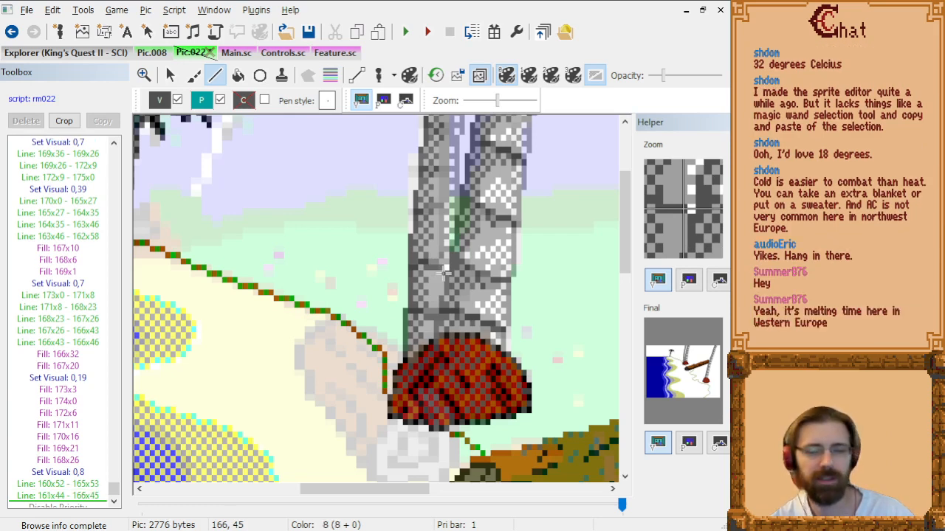
pyautogui.moveTo(419, 218); pyautogui.dragTo(439, 226)
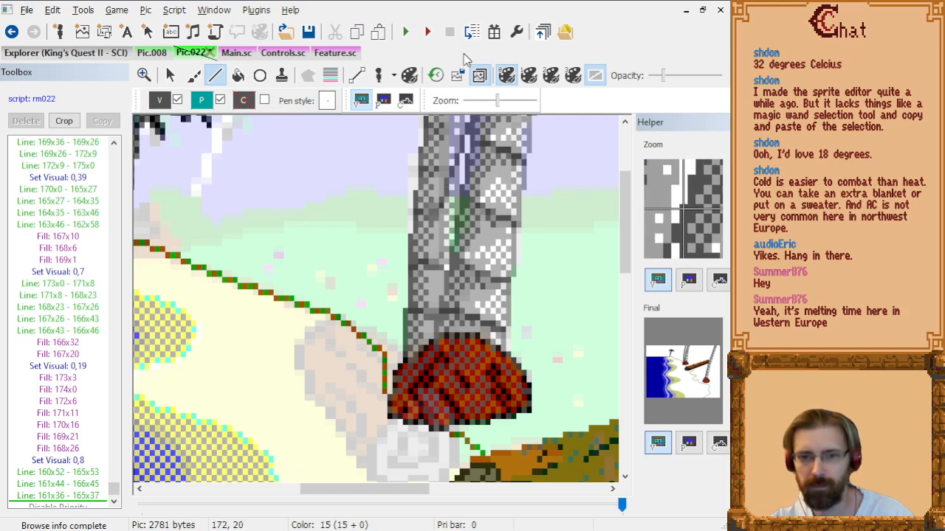
pyautogui.click(479, 77)
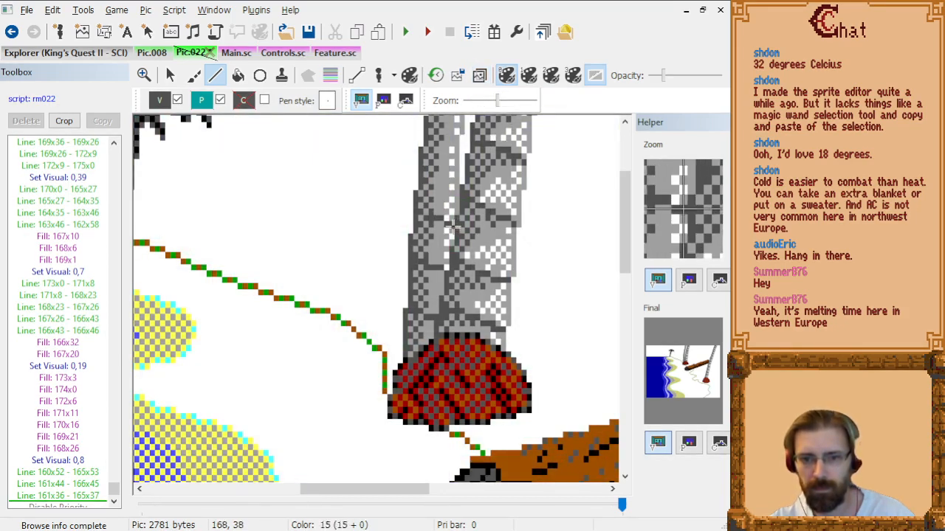
pyautogui.click(452, 229)
pyautogui.click(480, 77)
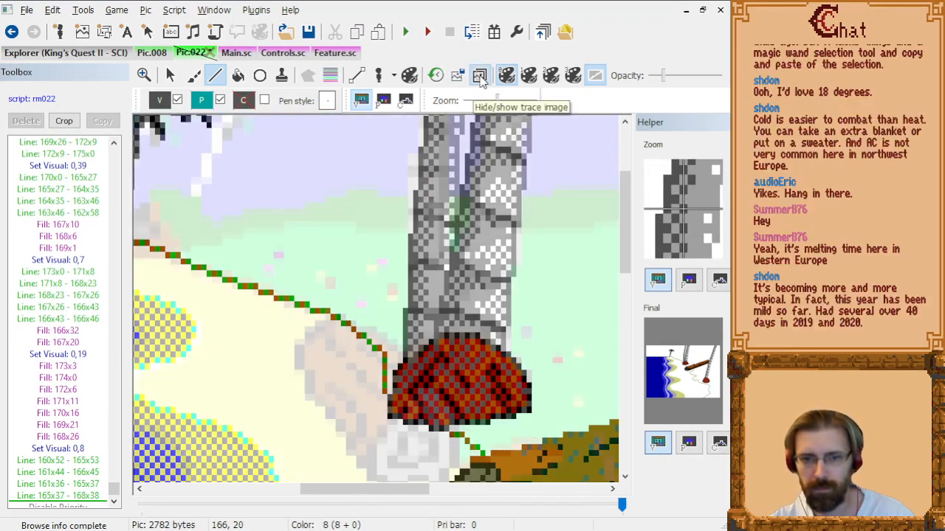
# Draw the second trunk's middle bark rings through 162x29, 167x31 and 169x31, and through 163x22, 167x23 and 169x24.
pyautogui.moveTo(422, 171); pyautogui.dragTo(445, 183)
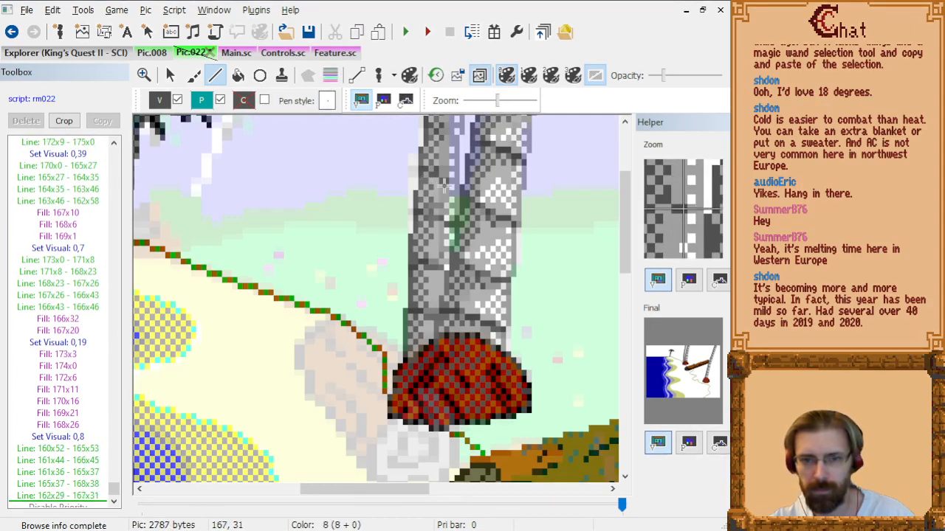
pyautogui.click(455, 186)
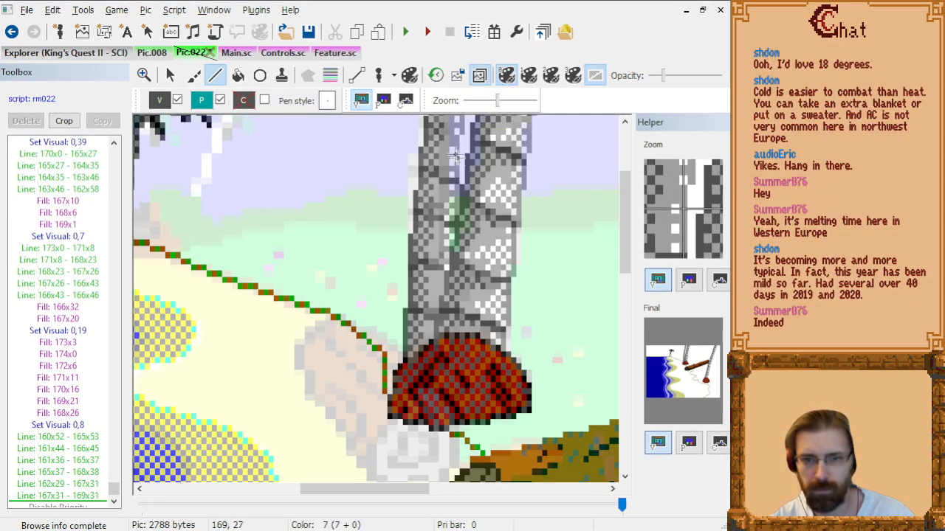
pyautogui.moveTo(429, 124)
pyautogui.mouseDown()
pyautogui.moveTo(449, 124)
pyautogui.moveTo(448, 133)
pyautogui.mouseUp()
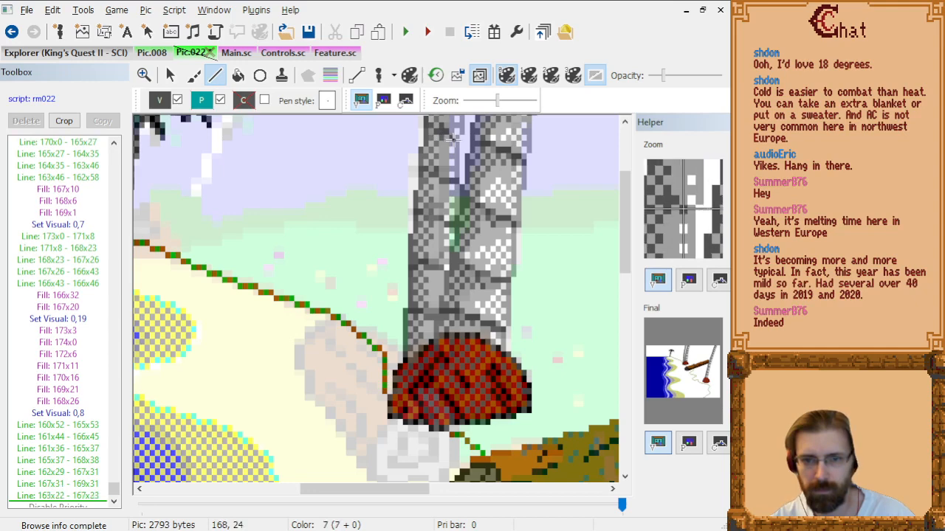
pyautogui.click(458, 143)
# Draw the second trunk's upper bark rings at 165x16 - 169x16 - 170x17, 168x9 - 172x10 and 168x2 - 172x3 - 173x4.
pyautogui.scroll(3, 463, 151)
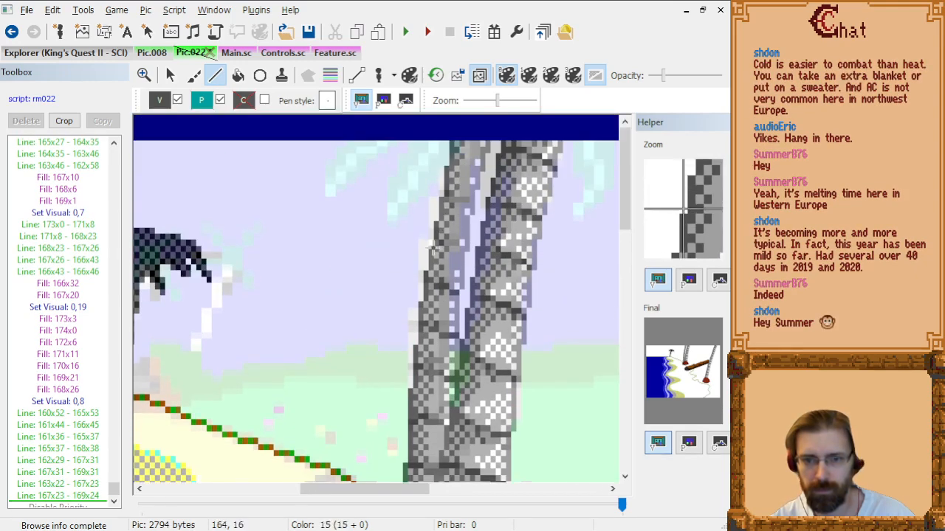
pyautogui.click(457, 249)
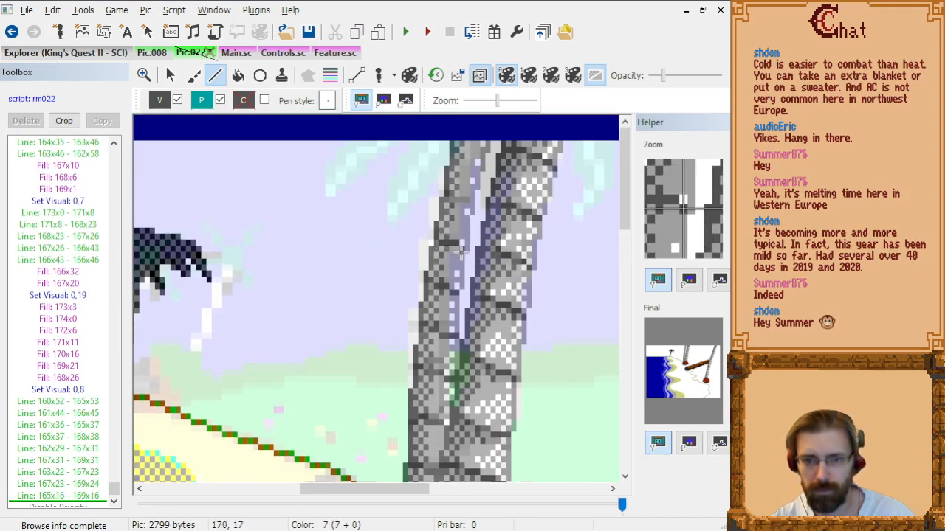
pyautogui.click(463, 256)
pyautogui.moveTo(452, 201); pyautogui.dragTo(472, 205)
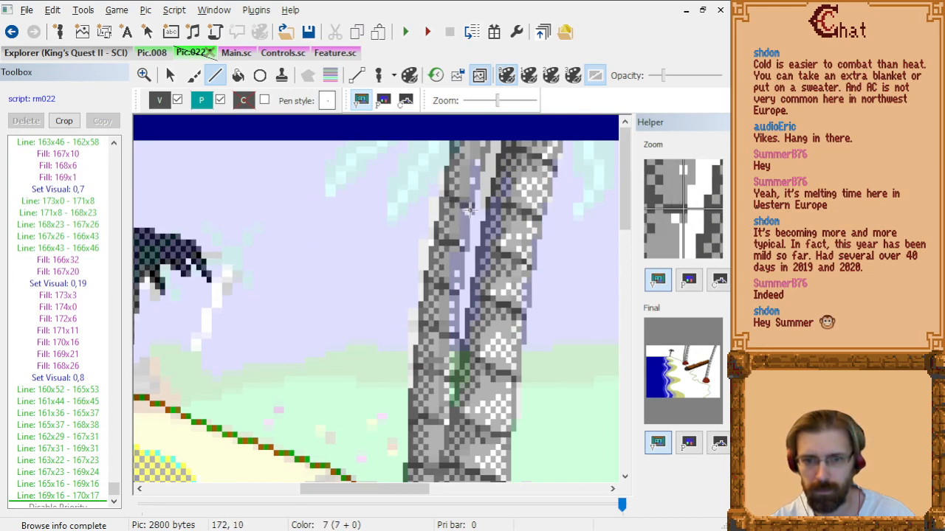
pyautogui.moveTo(457, 164); pyautogui.dragTo(473, 169)
pyautogui.click(473, 169)
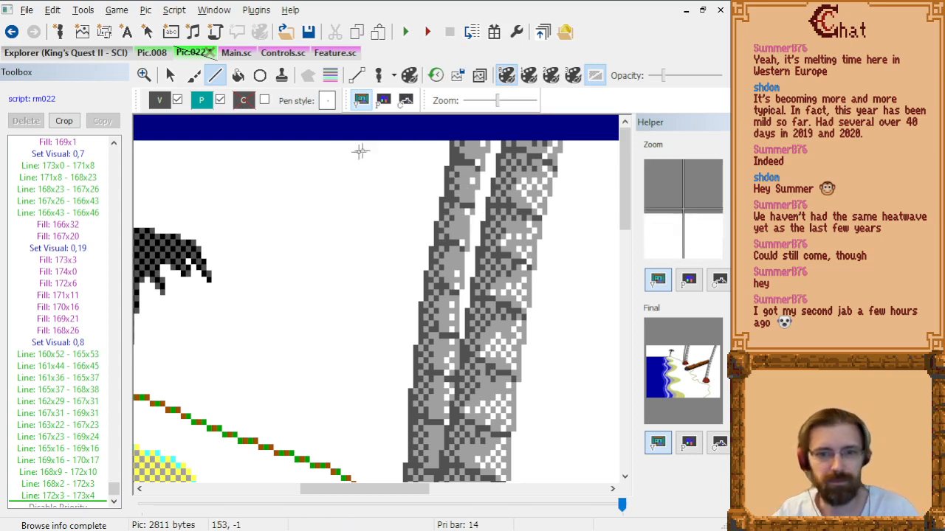
# Add a highlight in visual colour 0,19 at the second trunk's top through 174x0, 171x1 and 173x1.
pyautogui.click(159, 100)
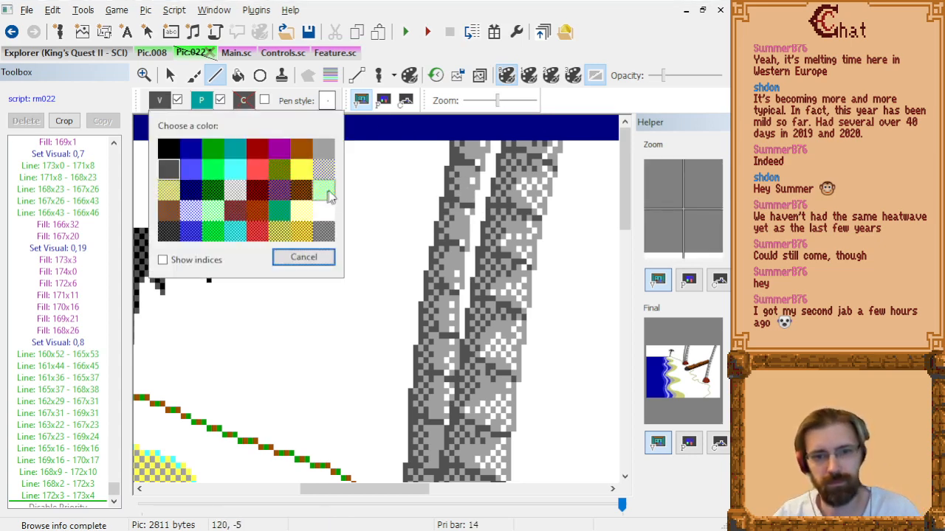
pyautogui.click(235, 190)
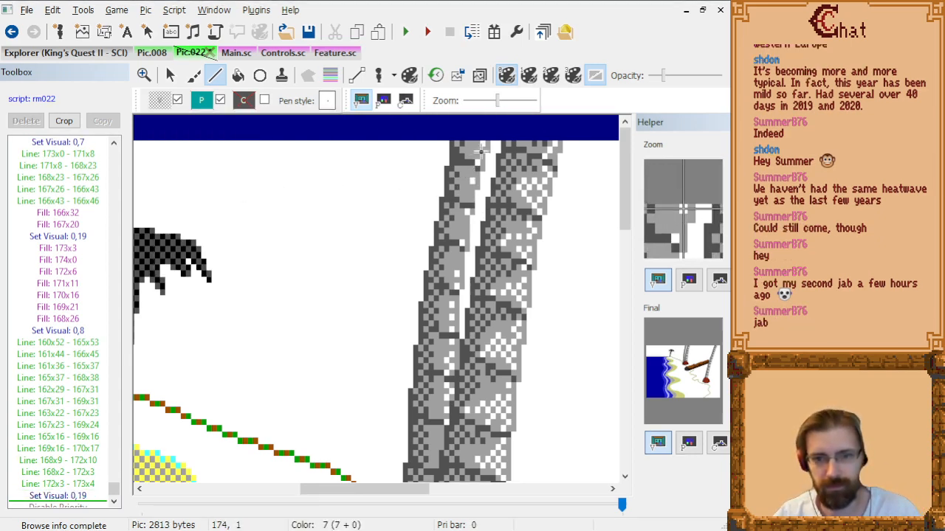
pyautogui.click(482, 150)
pyautogui.click(467, 153)
pyautogui.click(477, 153)
pyautogui.rightClick(477, 154)
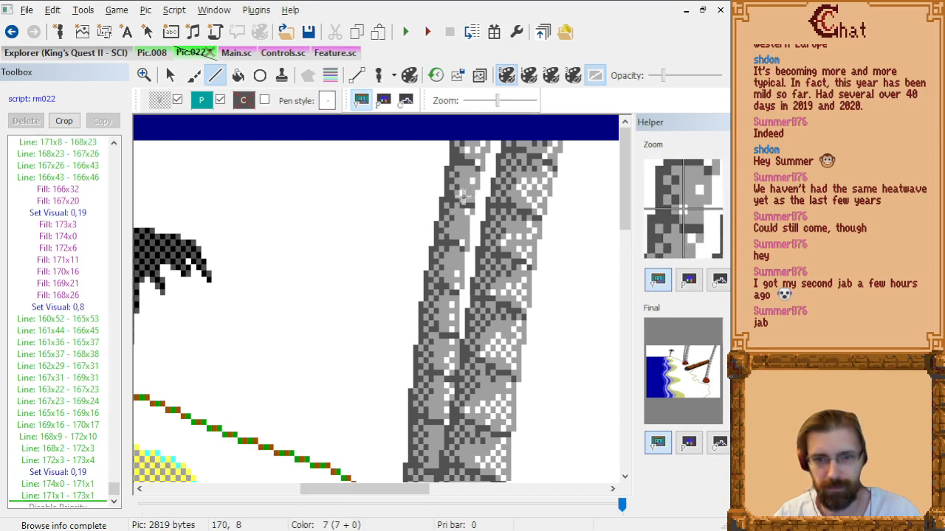
# Add a highlight to the trunk's next segment through 170x7, 170x8, 171x6 and 172x8.
pyautogui.click(462, 189)
pyautogui.click(462, 196)
pyautogui.click(465, 181)
pyautogui.click(469, 196)
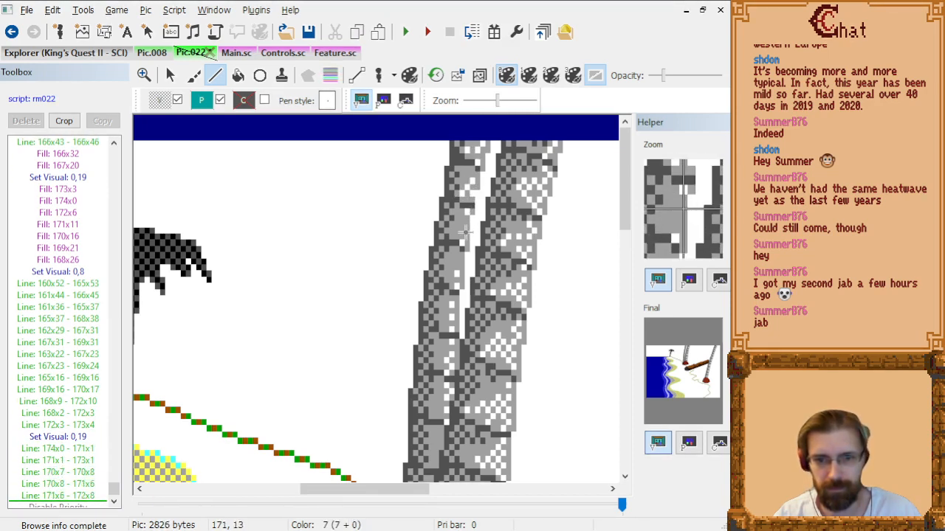
# Add highlight strokes above the 165x16 ring at 171x13 - 169x14 - 168x13, 169x12 - 168x14 and 170x12 - 169x13.
pyautogui.click(454, 237)
pyautogui.click(448, 232)
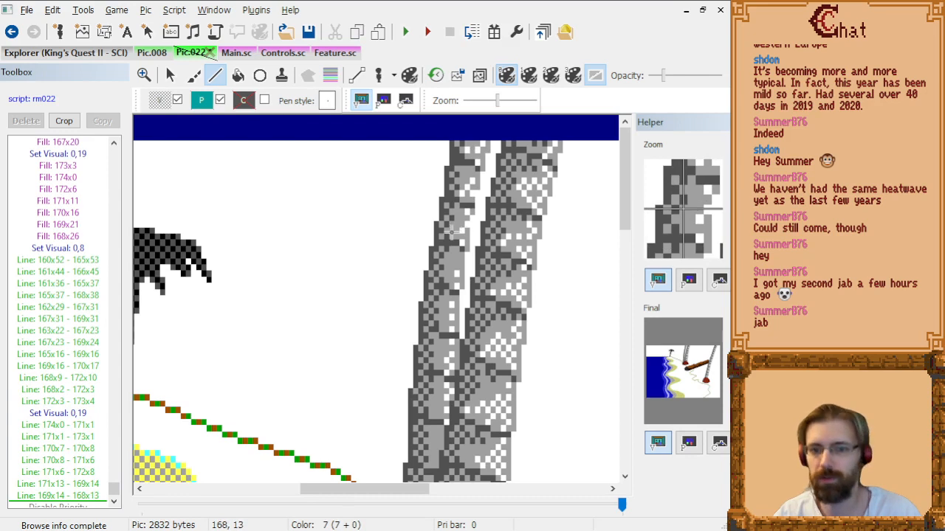
pyautogui.click(457, 231)
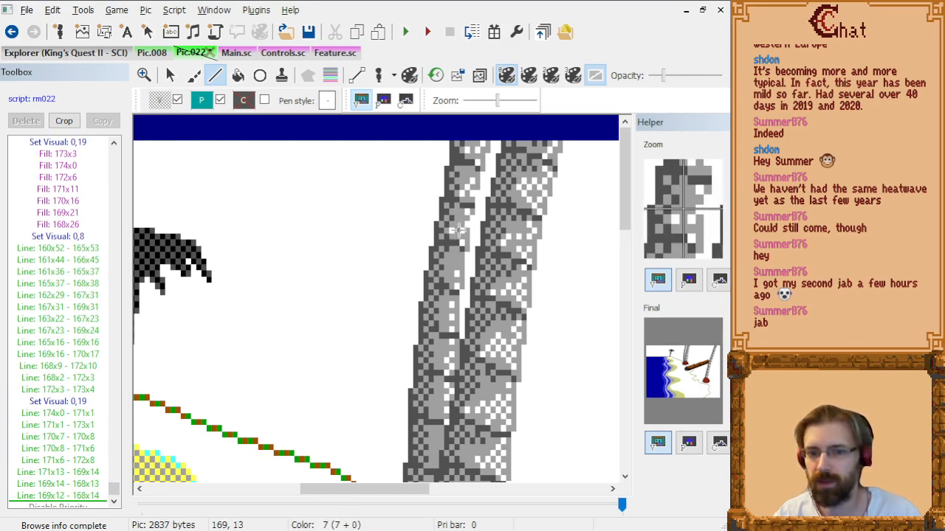
pyautogui.click(454, 232)
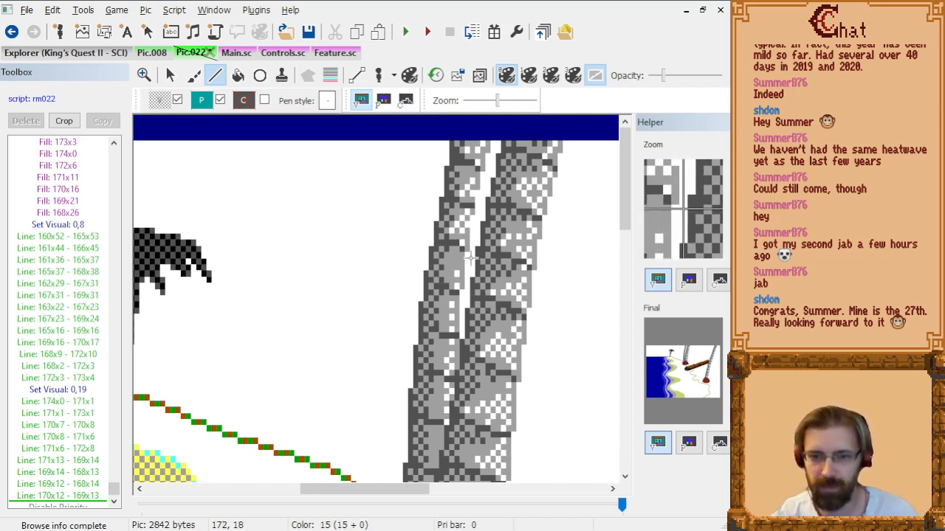
# Highlight the trunk's two middle segments through 168x20, 168x22 and 169x19, and through 167x27, 167x28, 166x28 and 167x30.
pyautogui.click(453, 286)
pyautogui.click(457, 266)
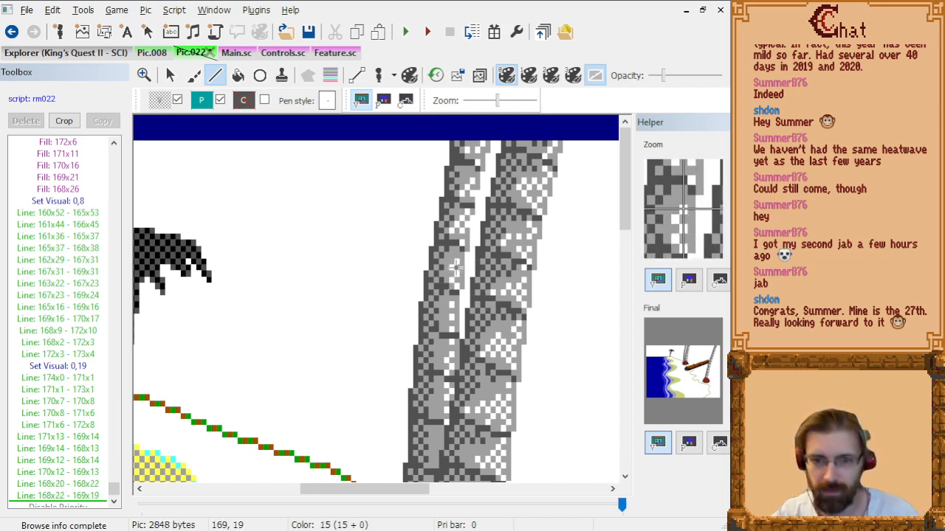
pyautogui.click(448, 325)
pyautogui.click(443, 325)
pyautogui.click(446, 337)
pyautogui.rightClick(445, 338)
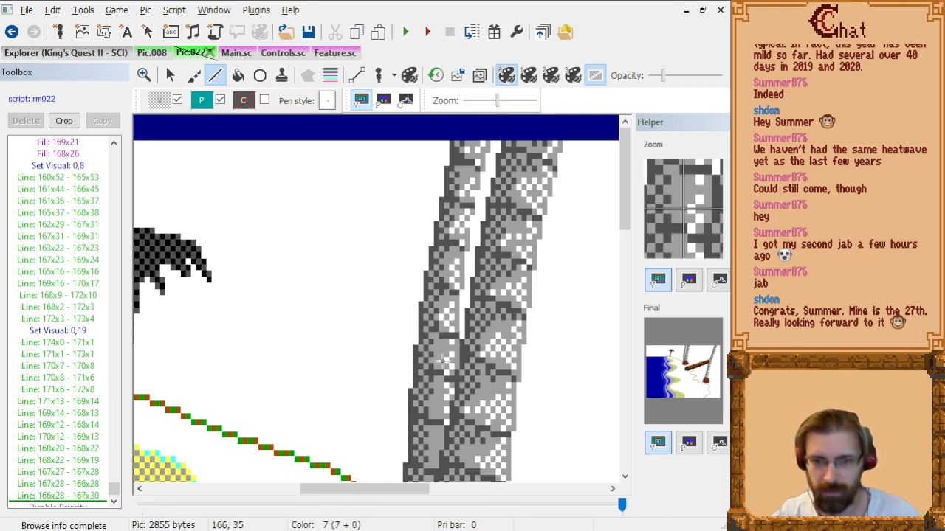
# Add a highlight above the 161x36 ring through 166x33, 165x34, 165x35 and 167x33.
pyautogui.click(441, 355)
pyautogui.click(437, 362)
pyautogui.click(437, 368)
pyautogui.click(444, 355)
pyautogui.rightClick(444, 355)
# Add a highlight above the 161x44 ring through 164x43, 166x42, 164x43, 164x41, 165x41 and 165x43.
pyautogui.scroll(-4, 445, 369)
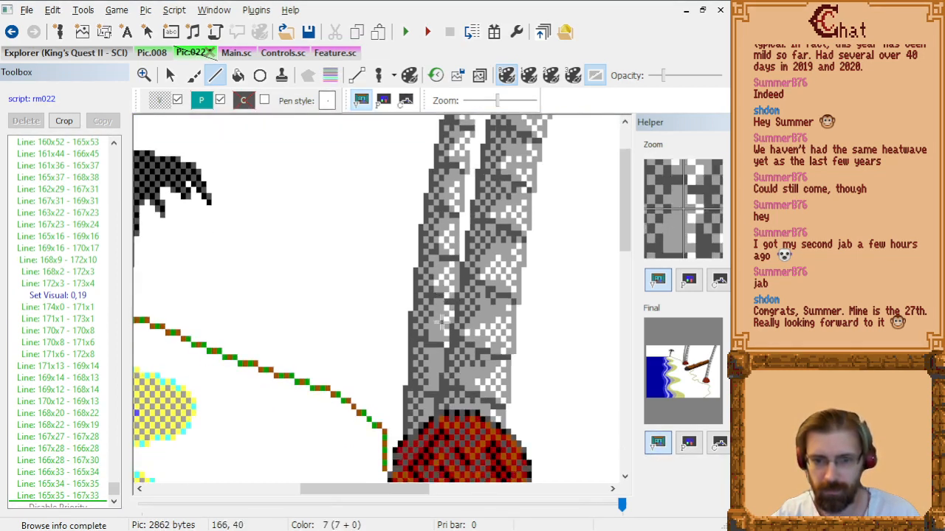
pyautogui.click(431, 313)
pyautogui.click(440, 308)
pyautogui.click(431, 313)
pyautogui.click(431, 303)
pyautogui.click(435, 303)
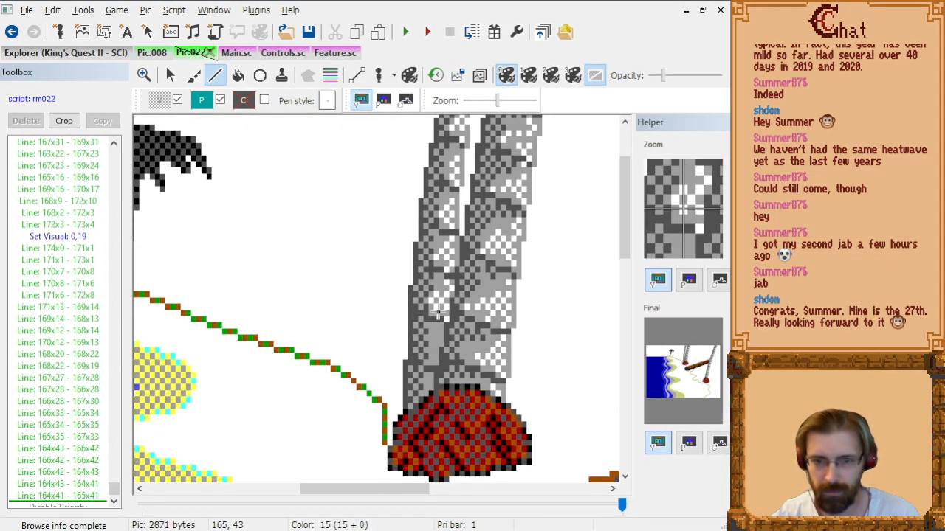
pyautogui.click(435, 314)
# Add the lowest highlight above the trunk's base through 166x48, 165x49 and 164x49.
pyautogui.click(441, 345)
pyautogui.click(435, 350)
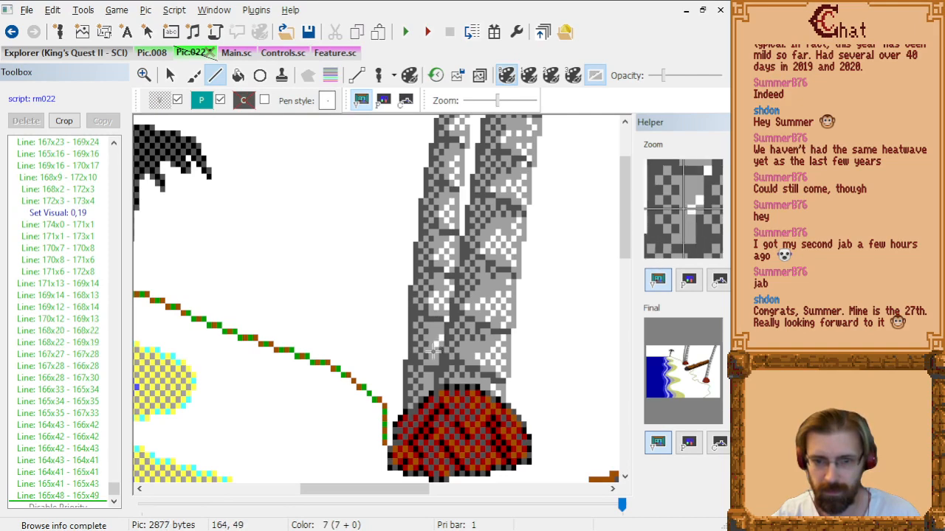
pyautogui.doubleClick(431, 350)
pyautogui.rightClick(431, 350)
# Show the test character on the fallen log beside the rear palms and check the finished trunks against it.
pyautogui.scroll(3, 490, 260)
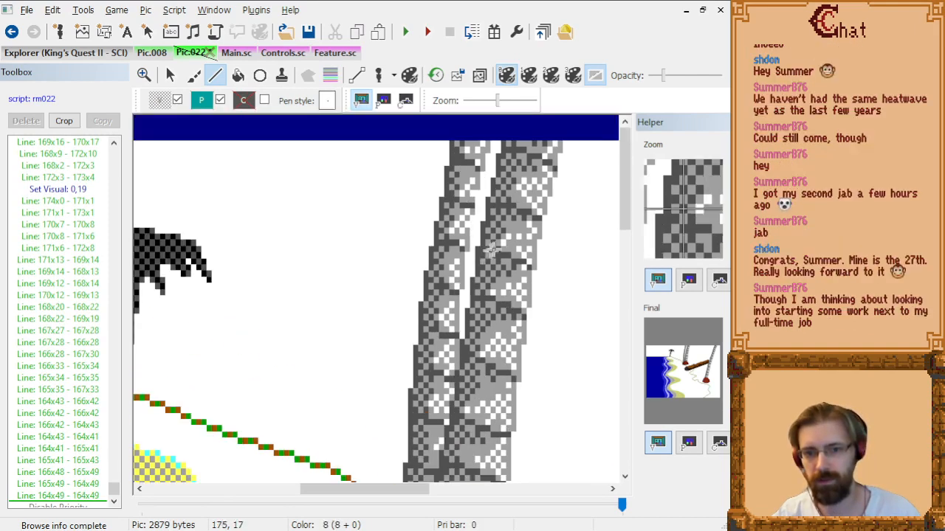
pyautogui.scroll(-2, 465, 267)
pyautogui.scroll(-1, 408, 222)
pyautogui.scroll(-2, 402, 153)
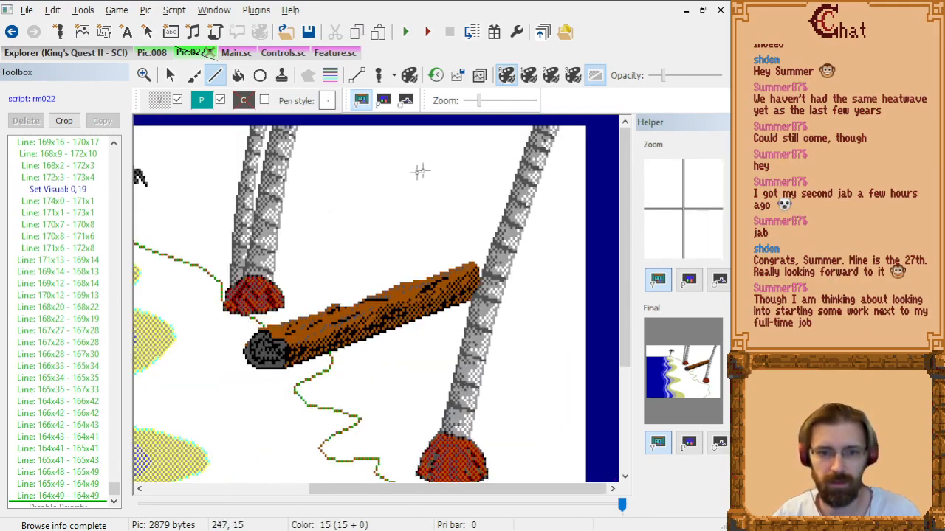
pyautogui.click(378, 75)
pyautogui.moveTo(469, 314); pyautogui.dragTo(441, 210)
pyautogui.scroll(2, 407, 245)
pyautogui.scroll(1, 408, 245)
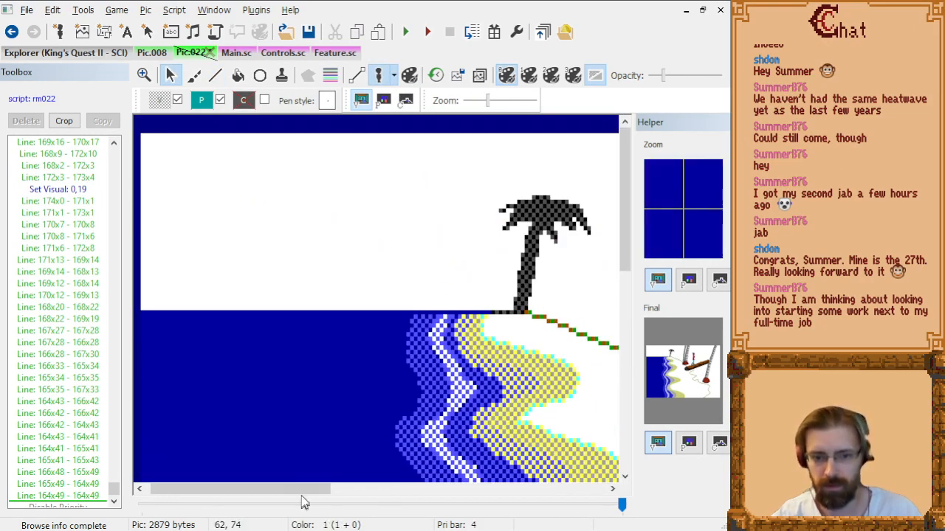
pyautogui.moveTo(301, 490); pyautogui.dragTo(433, 495)
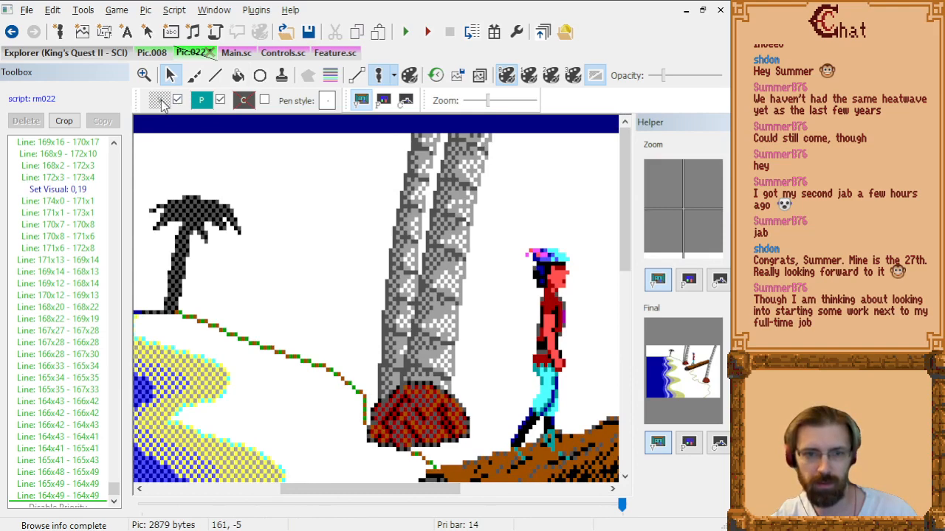
pyautogui.scroll(-1, 96, 304)
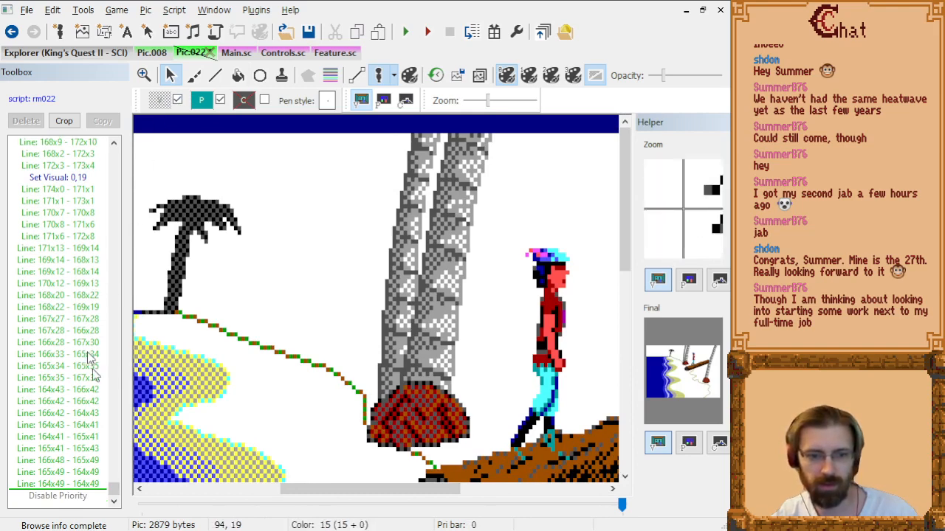
# Shade the left side of the rear palms' base in colour 0,32 with a line through 158x69, 159x66, 160x63 and 162x59.
pyautogui.click(159, 101)
pyautogui.click(169, 229)
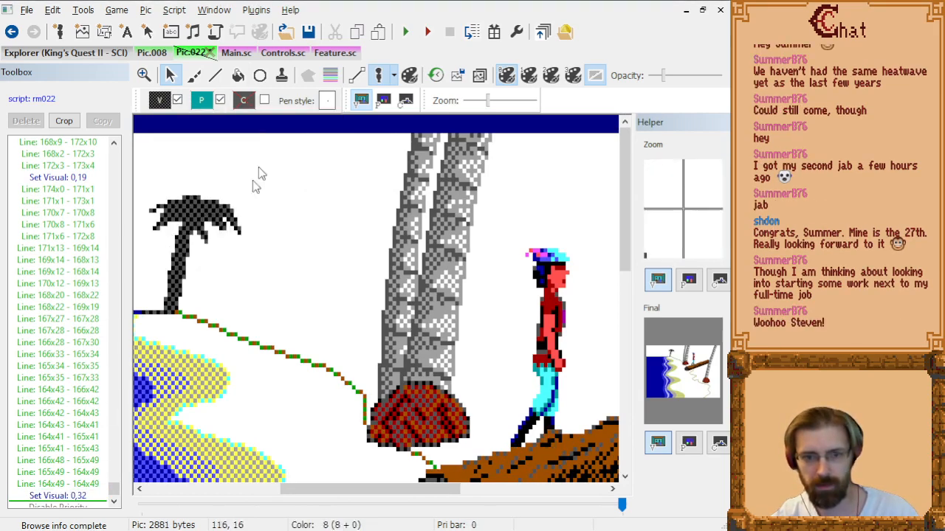
pyautogui.click(215, 76)
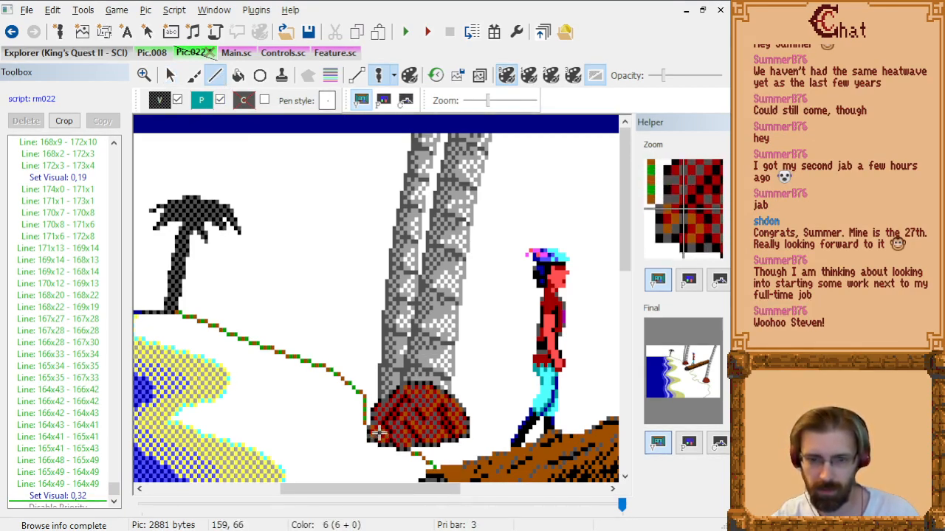
pyautogui.click(378, 435)
pyautogui.click(383, 415)
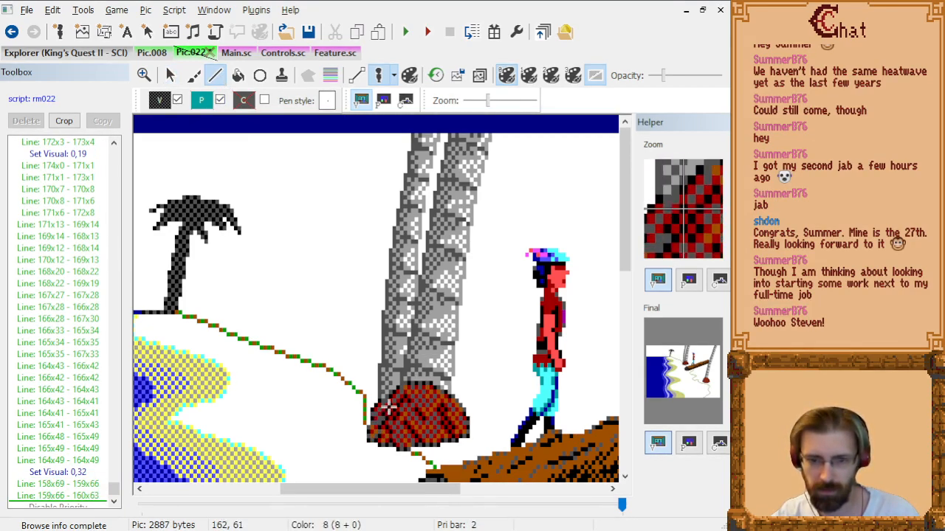
pyautogui.click(392, 399)
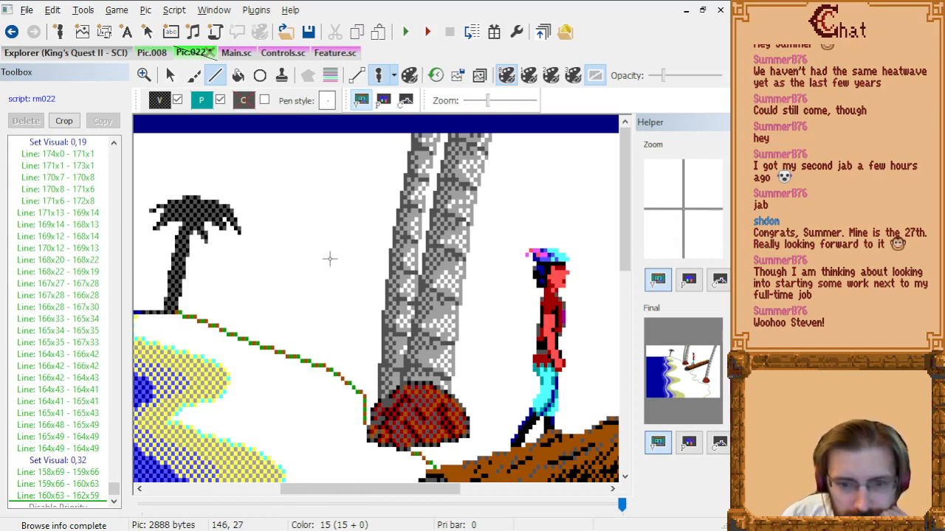
# Swap the dither pair of palette 0's black and dark-grey colour 32, making A dark grey and B black.
pyautogui.click(40, 214)
pyautogui.press('Home')
pyautogui.click(74, 155)
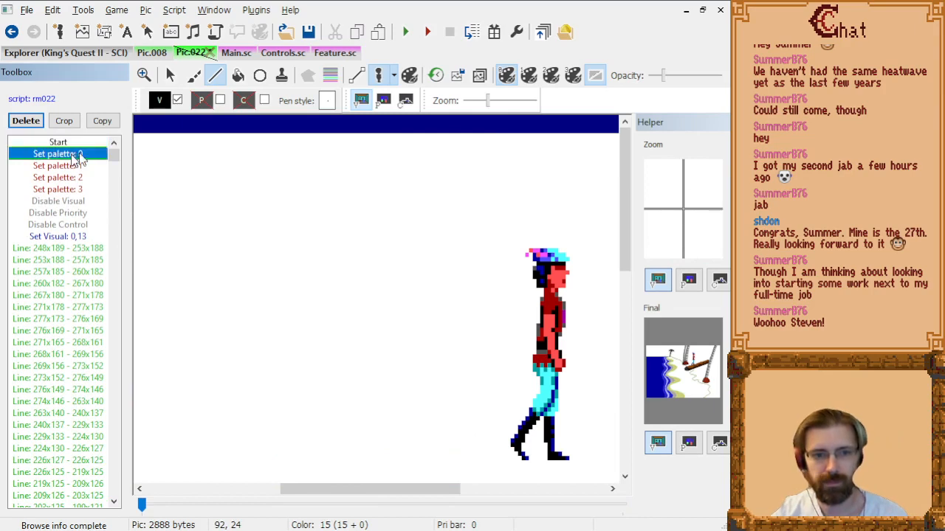
pyautogui.click(381, 77)
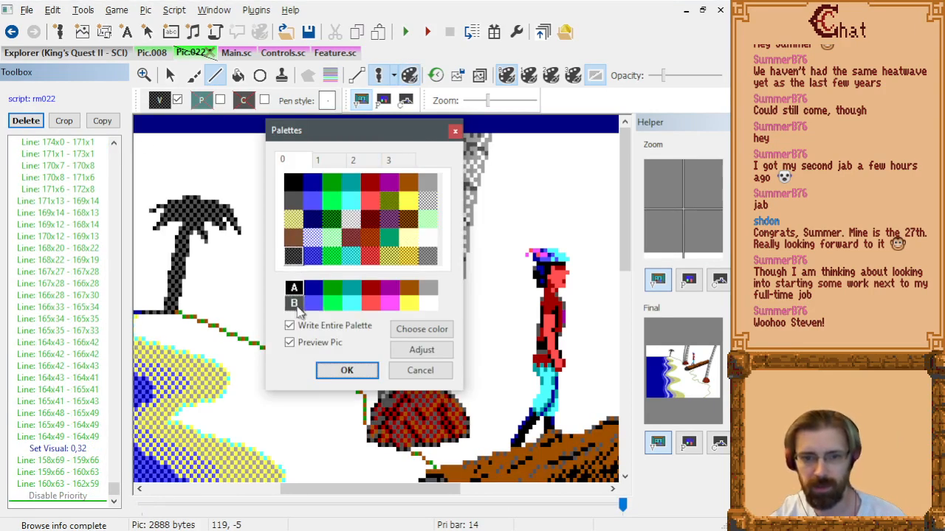
pyautogui.click(297, 306)
pyautogui.rightClick(296, 290)
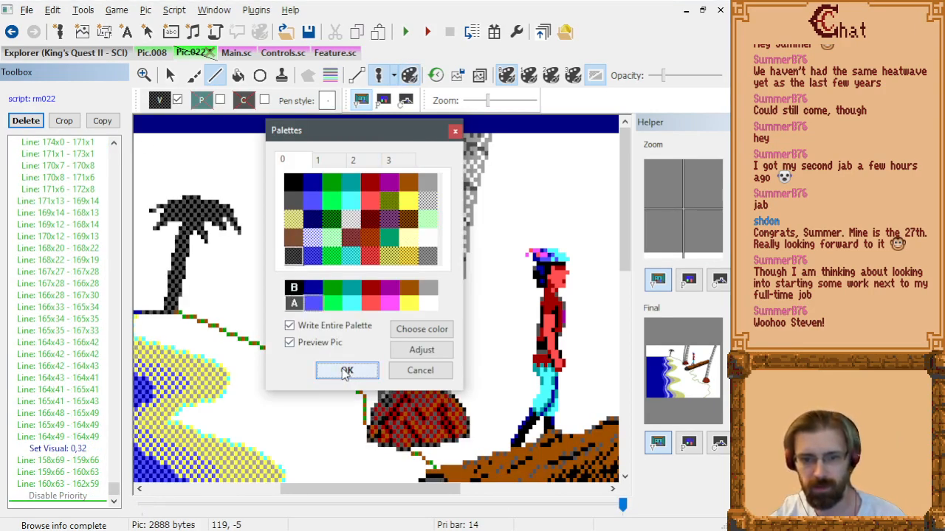
pyautogui.click(348, 371)
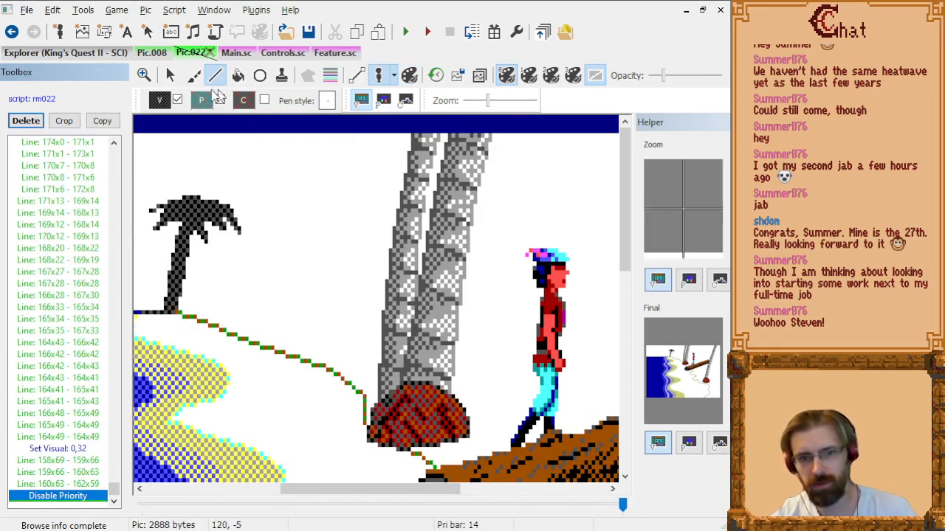
# Step through the rear base's new shading lines, from the Set Visual 0,32 command to the end of the command list.
pyautogui.click(82, 449)
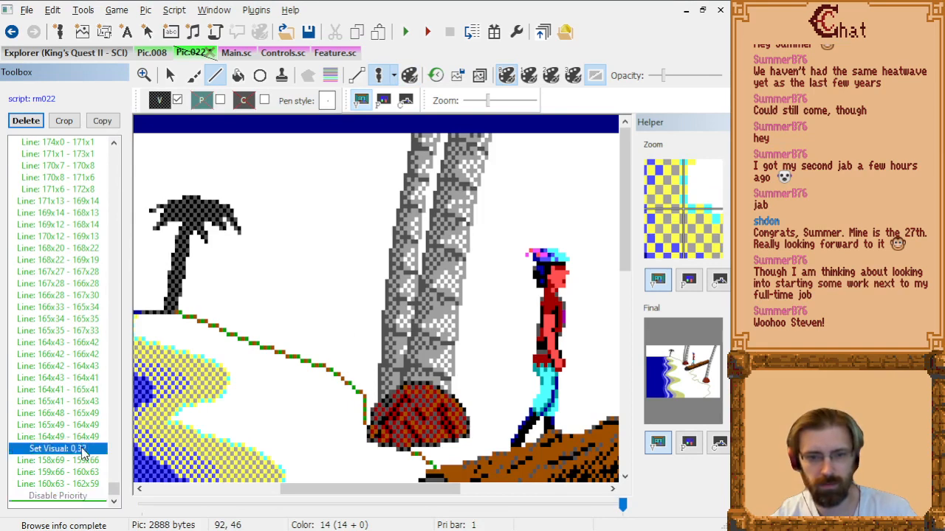
pyautogui.press('Down')
pyautogui.press('Down')
pyautogui.press('Down')
pyautogui.press('Down')
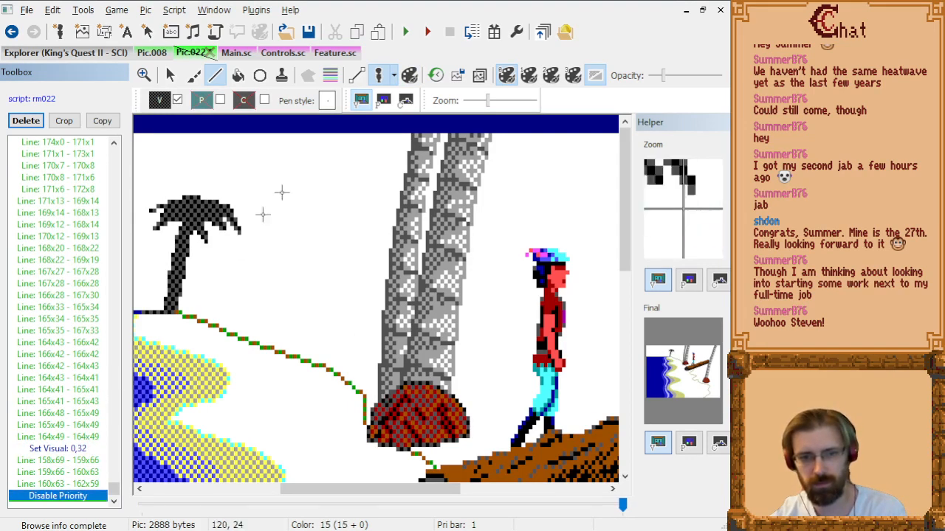
# Locate the front palm base's drawing commands and set the insertion point after its last shading line, 259x118 - 255x118.
pyautogui.scroll(-2, 375, 263)
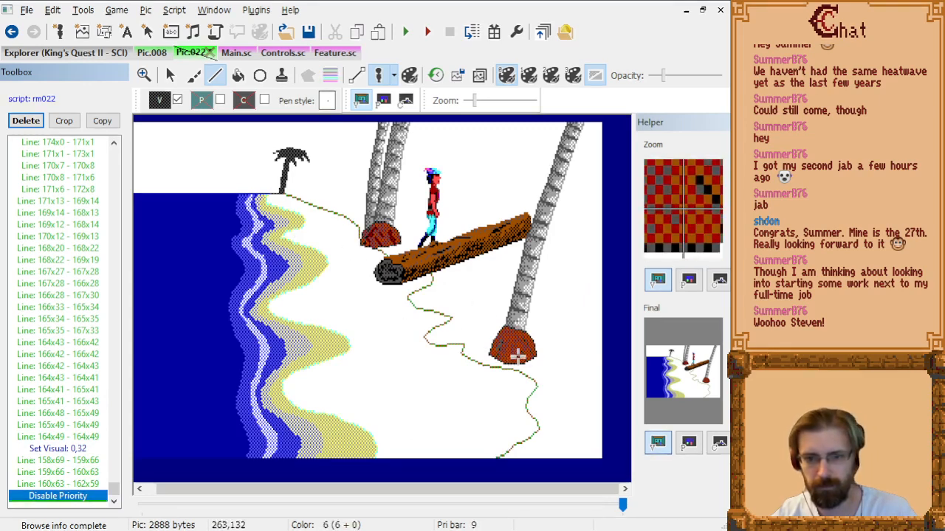
pyautogui.scroll(1, 528, 370)
pyautogui.moveTo(362, 498); pyautogui.dragTo(470, 497)
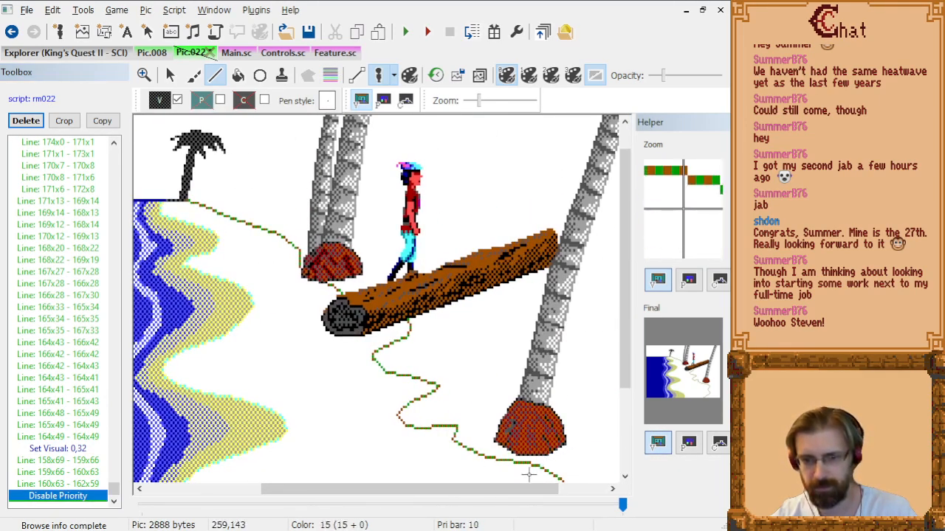
pyautogui.scroll(2, 550, 458)
pyautogui.moveTo(437, 493); pyautogui.dragTo(555, 493)
pyautogui.scroll(2, 510, 431)
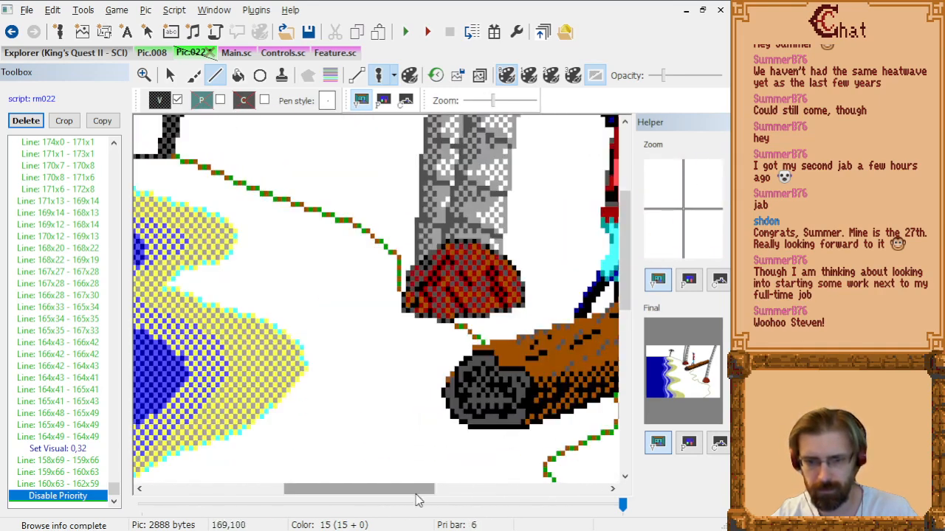
pyautogui.moveTo(425, 493); pyautogui.dragTo(608, 499)
pyautogui.scroll(-5, 487, 413)
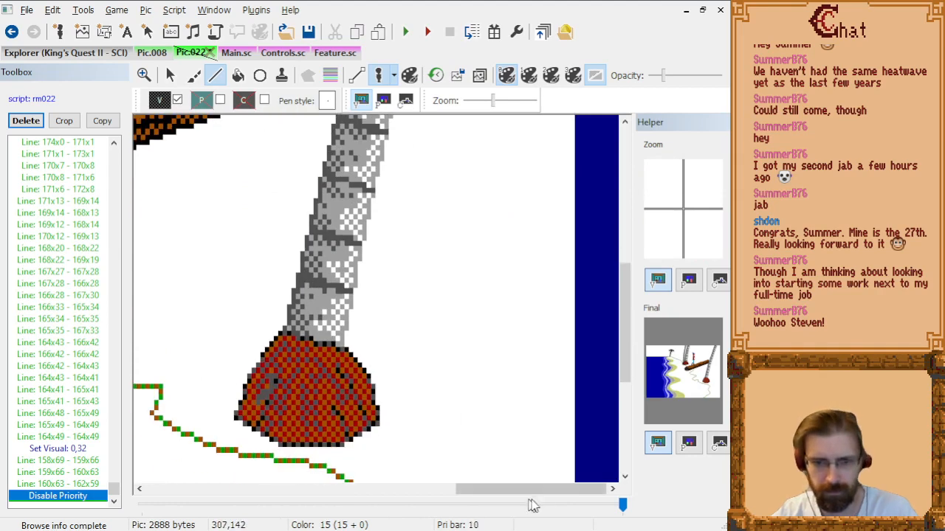
pyautogui.moveTo(547, 496); pyautogui.dragTo(510, 496)
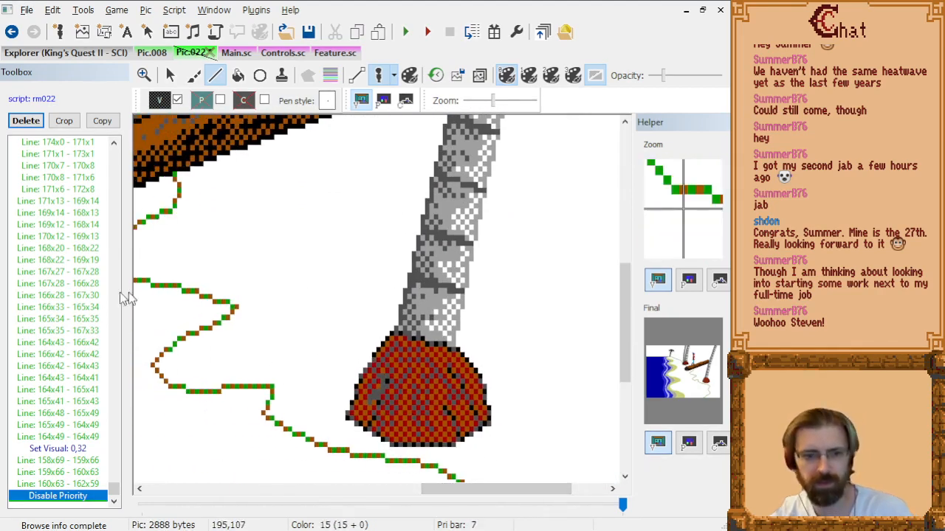
pyautogui.click(436, 75)
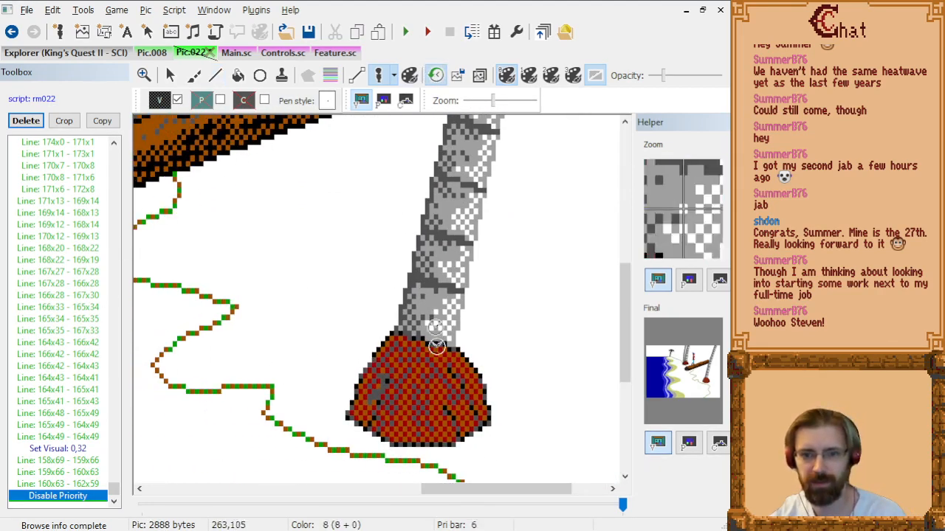
pyautogui.click(422, 393)
pyautogui.press('Down')
pyautogui.press('Down')
pyautogui.press('Down')
pyautogui.press('Down')
pyautogui.press('Down')
pyautogui.press('Down')
pyautogui.press('Down')
pyautogui.press('Down')
pyautogui.press('Down')
pyautogui.press('Down')
pyautogui.press('Down')
pyautogui.press('Down')
pyautogui.press('Down')
pyautogui.press('Down')
pyautogui.press('Down')
pyautogui.press('Down')
pyautogui.press('Down')
pyautogui.press('Down')
pyautogui.press('Down')
pyautogui.press('Down')
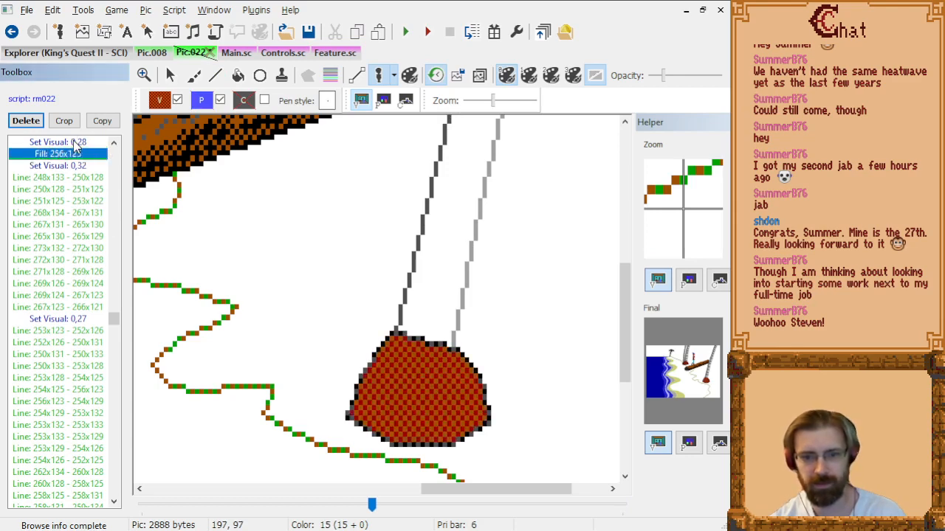
pyautogui.press('Down')
pyautogui.press('Down')
pyautogui.press('Down')
pyautogui.press('Down')
pyautogui.press('Down')
pyautogui.press('Down')
pyautogui.press('Down')
pyautogui.press('Down')
pyautogui.press('Down')
pyautogui.press('Down')
pyautogui.press('Down')
pyautogui.press('Down')
pyautogui.press('Down')
pyautogui.press('Down')
pyautogui.press('Down')
pyautogui.press('Down')
pyautogui.press('Down')
pyautogui.press('Down')
pyautogui.press('Down')
pyautogui.press('Down')
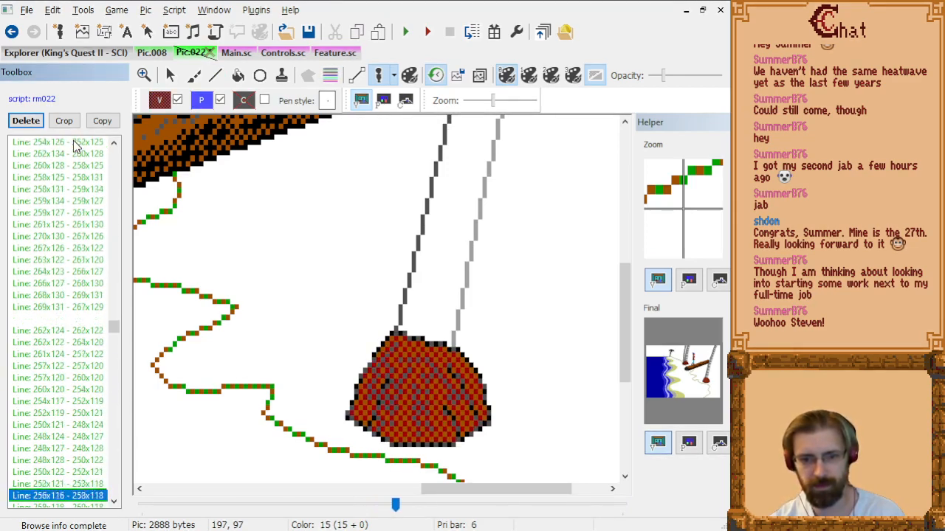
pyautogui.press('Up')
pyautogui.press('Up')
pyautogui.press('Up')
pyautogui.press('Up')
pyautogui.press('Up')
pyautogui.press('Up')
pyautogui.press('Up')
pyautogui.press('Up')
pyautogui.press('Up')
pyautogui.press('Up')
pyautogui.press('Up')
pyautogui.press('Up')
pyautogui.press('Up')
pyautogui.press('Up')
pyautogui.press('Up')
pyautogui.press('Up')
pyautogui.press('Up')
pyautogui.press('Up')
pyautogui.press('Up')
pyautogui.press('Up')
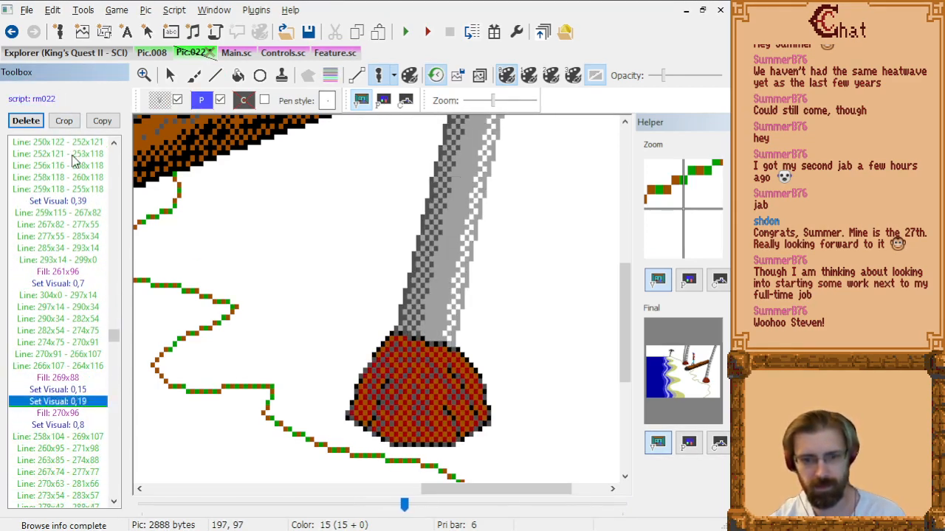
pyautogui.press('Down')
pyautogui.press('Down')
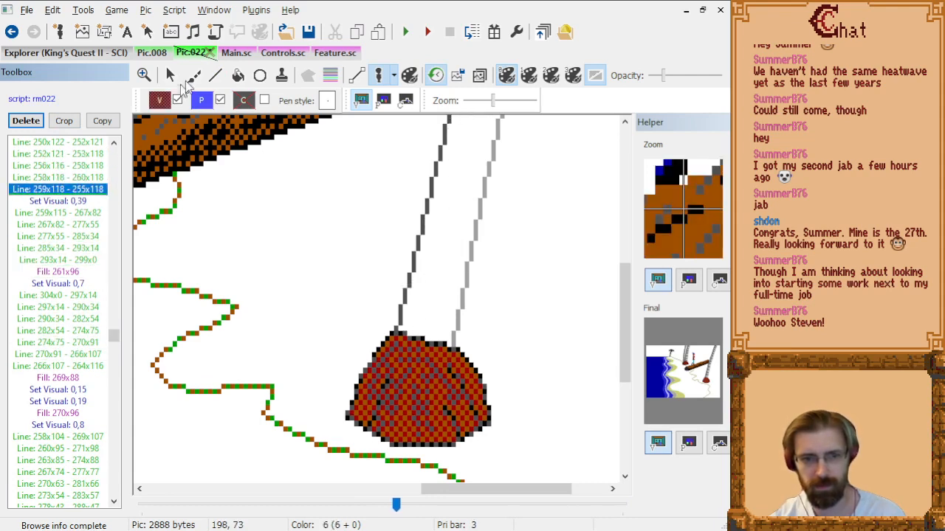
# Shade the front base's lower edge through 265x134, 259x134, 256x134, 253x134, 253x133, 255x133, 258x135 and 264x135.
pyautogui.click(217, 76)
pyautogui.click(445, 435)
pyautogui.click(419, 434)
pyautogui.click(407, 435)
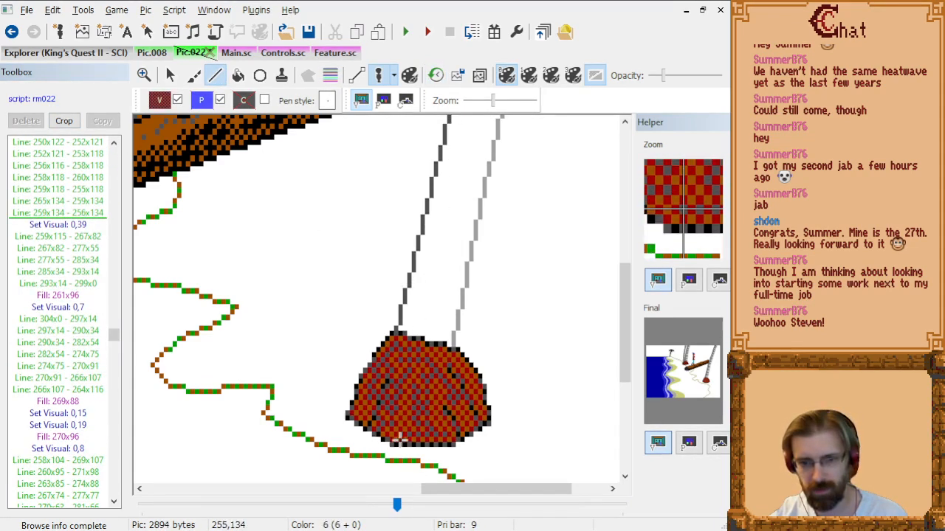
pyautogui.click(395, 434)
pyautogui.click(395, 431)
pyautogui.click(401, 431)
pyautogui.click(412, 438)
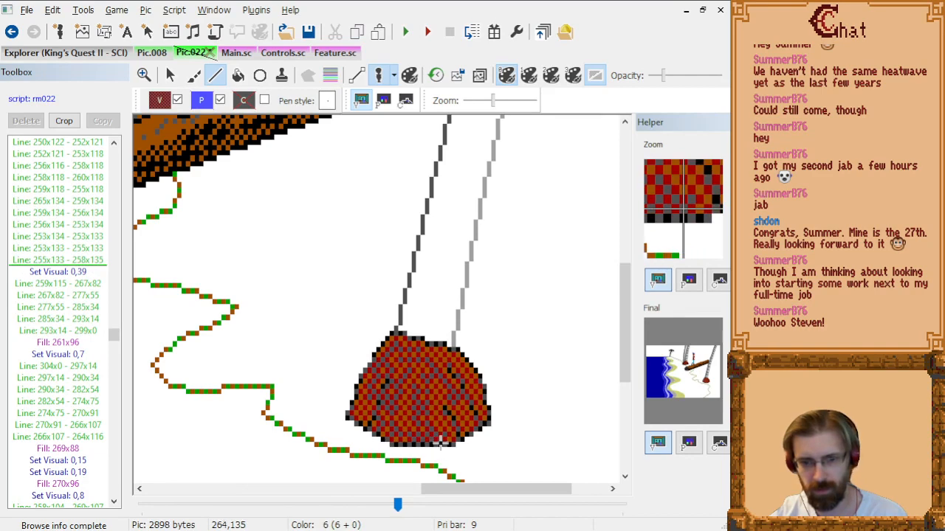
pyautogui.click(434, 439)
# Add two short bark lines inside the front base, through 255x132, 255x129, 257x131 and through 269x132, 268x129, 267x128.
pyautogui.click(401, 427)
pyautogui.click(400, 411)
pyautogui.click(410, 423)
pyautogui.rightClick(410, 423)
pyautogui.click(463, 427)
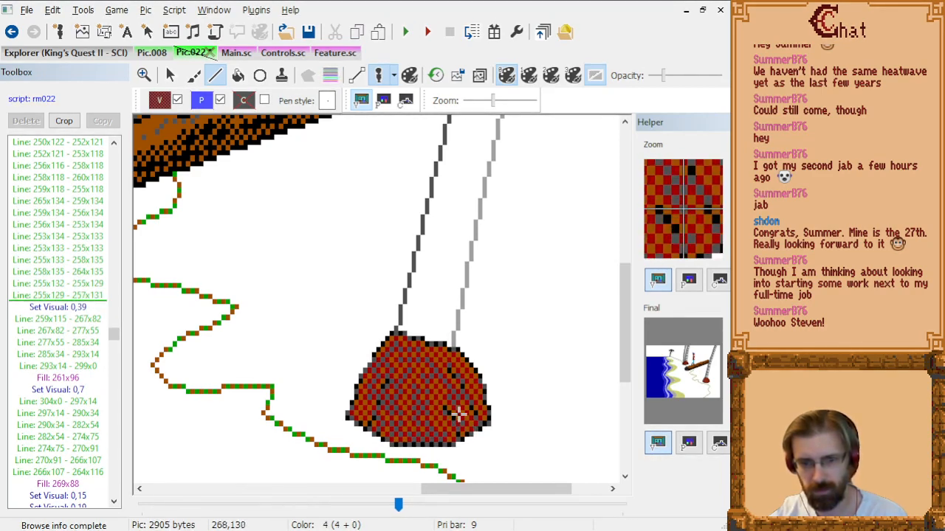
pyautogui.click(457, 412)
pyautogui.click(454, 407)
# Shade the front base's left edge through 245x131, 245x130, 247x127, 247x130, 246x130, 246x125 and 247x123.
pyautogui.click(354, 423)
pyautogui.click(354, 419)
pyautogui.click(362, 401)
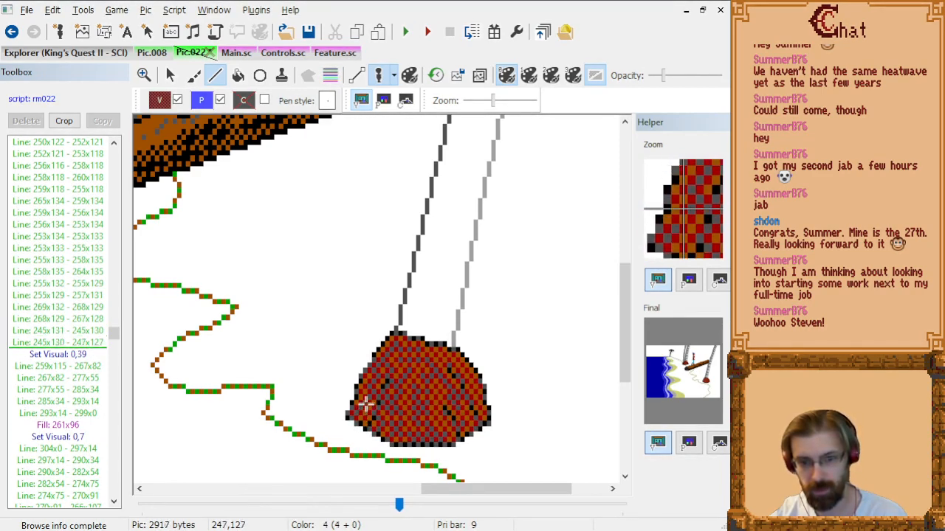
pyautogui.click(362, 419)
pyautogui.click(357, 419)
pyautogui.click(357, 391)
pyautogui.click(362, 379)
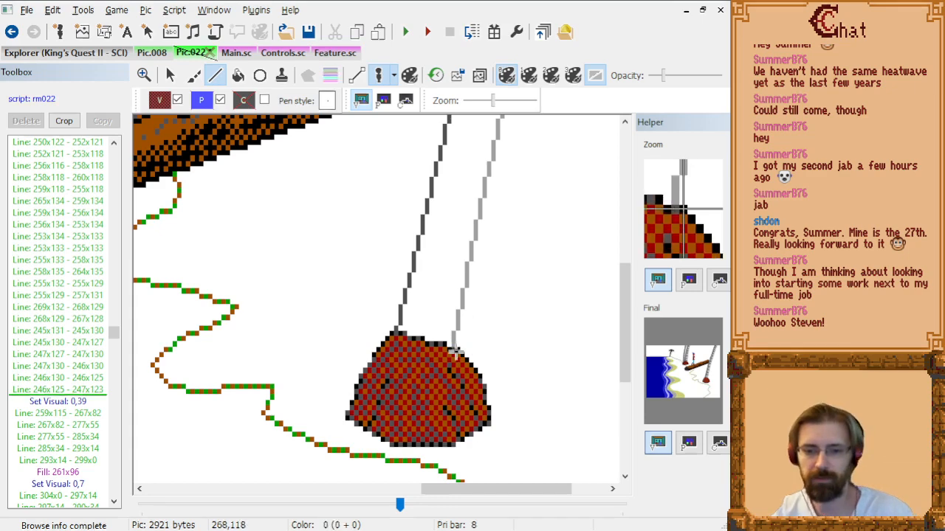
# Return to the end of the command list and show the background image behind the whole picture.
pyautogui.press('End')
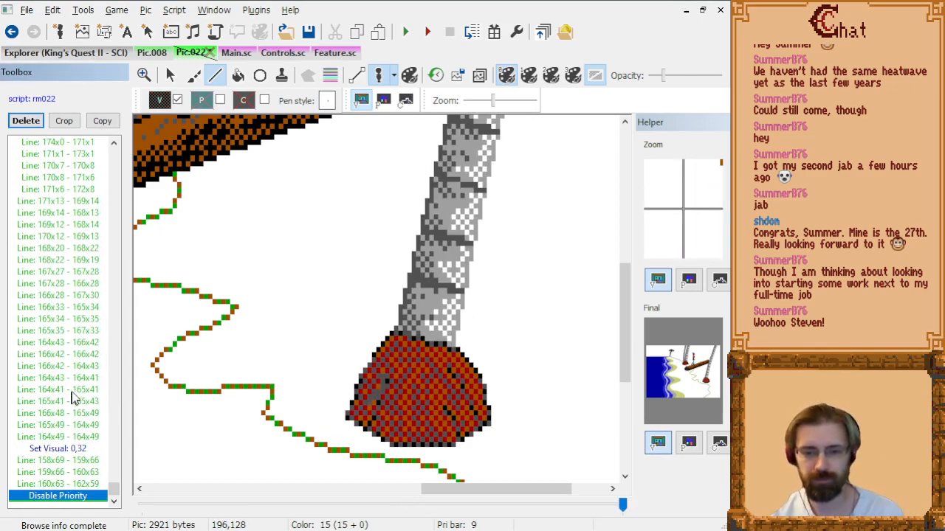
pyautogui.scroll(-4, 395, 363)
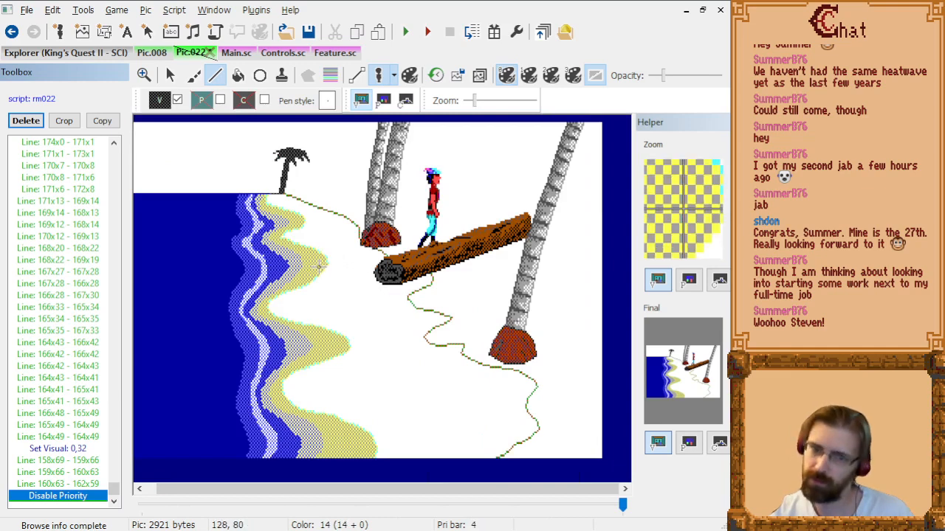
pyautogui.click(480, 76)
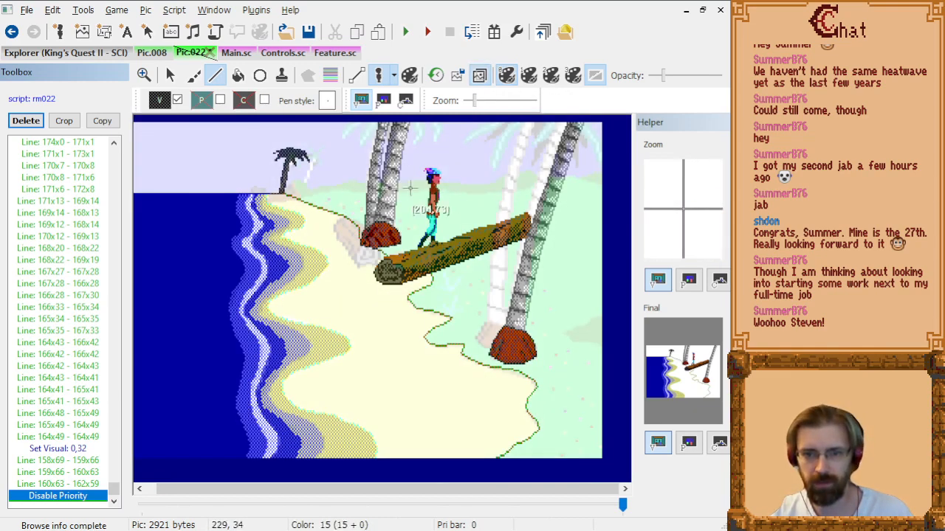
# Set the visual colour to green 0,2 and begin the distant grass line through 106x40, 118x38, 127x38 and 130x36.
pyautogui.click(162, 102)
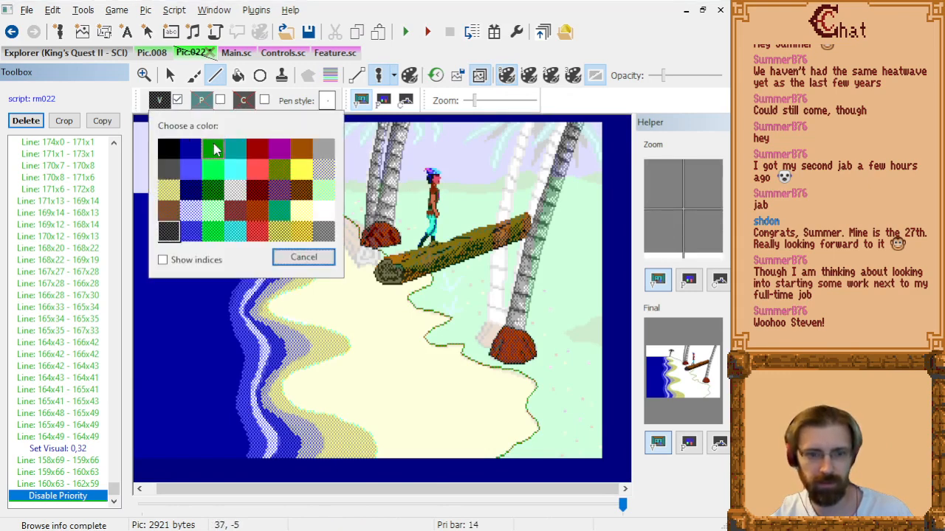
pyautogui.click(212, 149)
pyautogui.scroll(2, 410, 193)
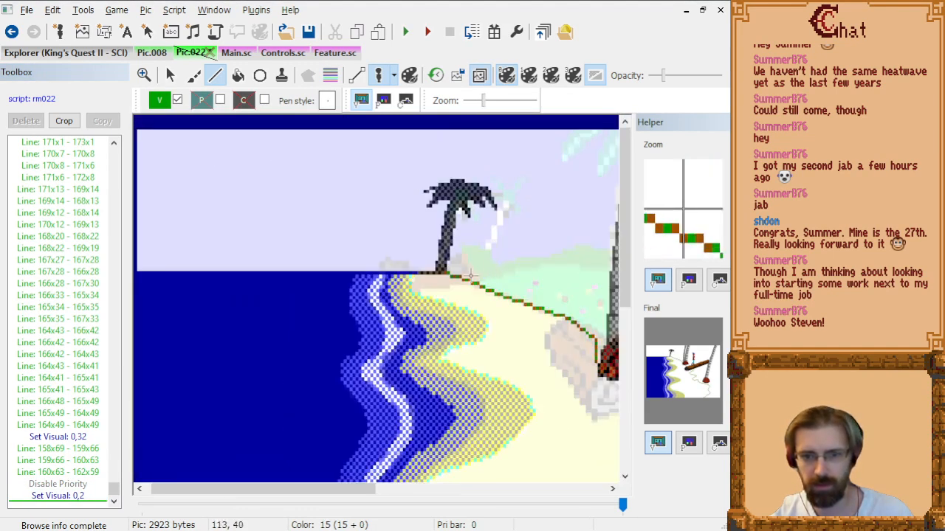
pyautogui.moveTo(459, 274); pyautogui.dragTo(485, 268)
pyautogui.click(511, 267)
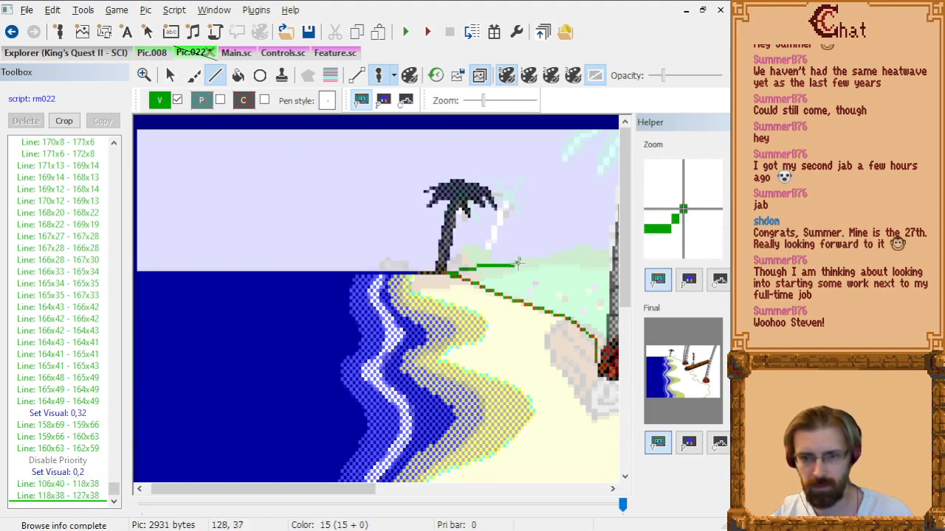
pyautogui.click(521, 264)
# Strengthen the background image's opacity and extend the grass line to the rear trunks through 139x35, 144x34, 150x33, 156x34 and 159x34.
pyautogui.moveTo(662, 77); pyautogui.dragTo(685, 76)
pyautogui.moveTo(343, 493); pyautogui.dragTo(430, 493)
pyautogui.click(346, 256)
pyautogui.click(375, 254)
pyautogui.click(394, 252)
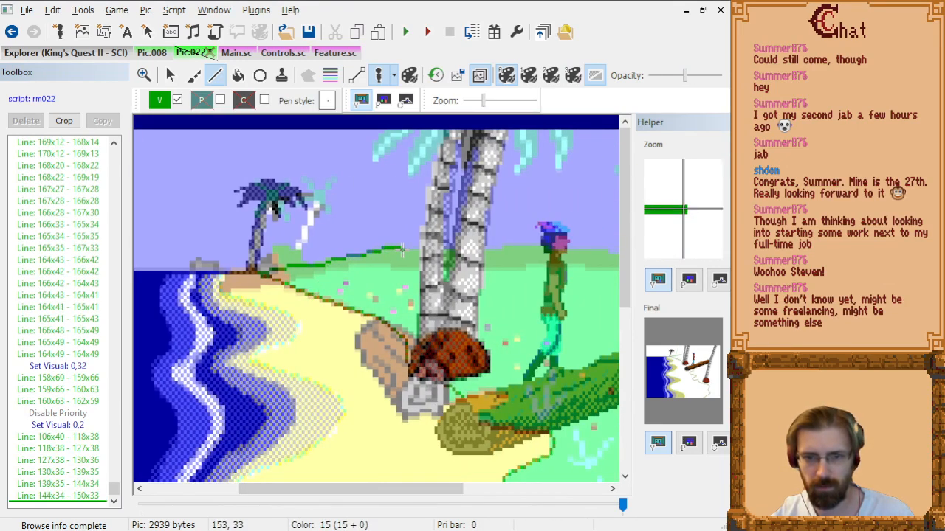
pyautogui.click(409, 255)
pyautogui.click(419, 254)
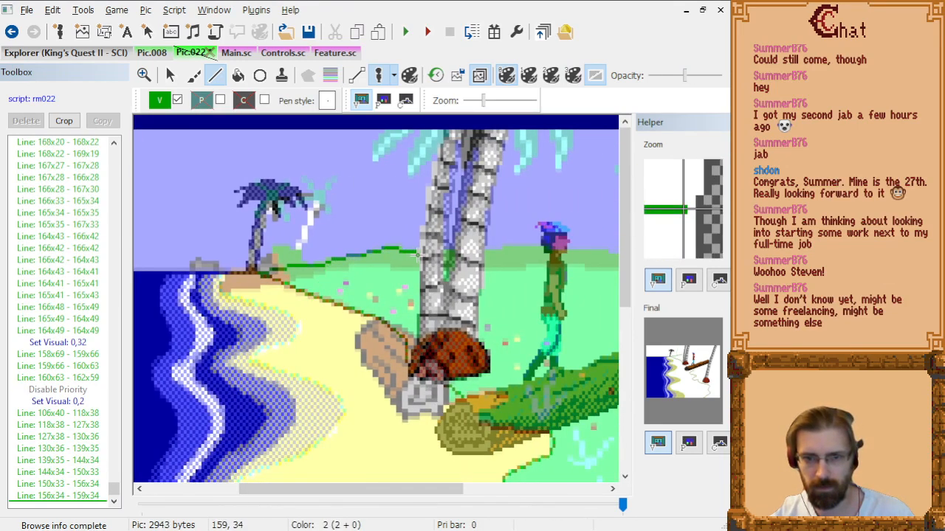
# Continue the distant grass line to the right of the rear trunks through 182x35, 188x34, 199x33, 222x34 and 239x35.
pyautogui.click(486, 258)
pyautogui.click(504, 255)
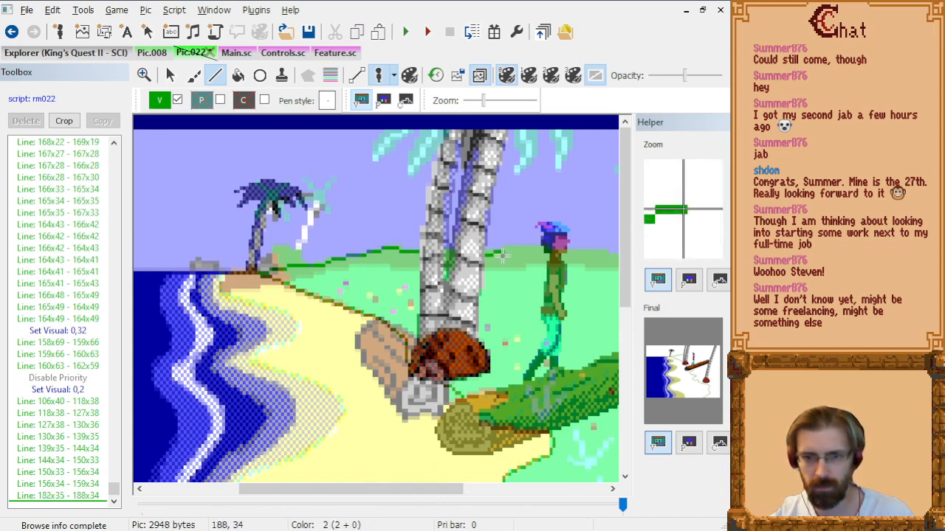
pyautogui.click(537, 251)
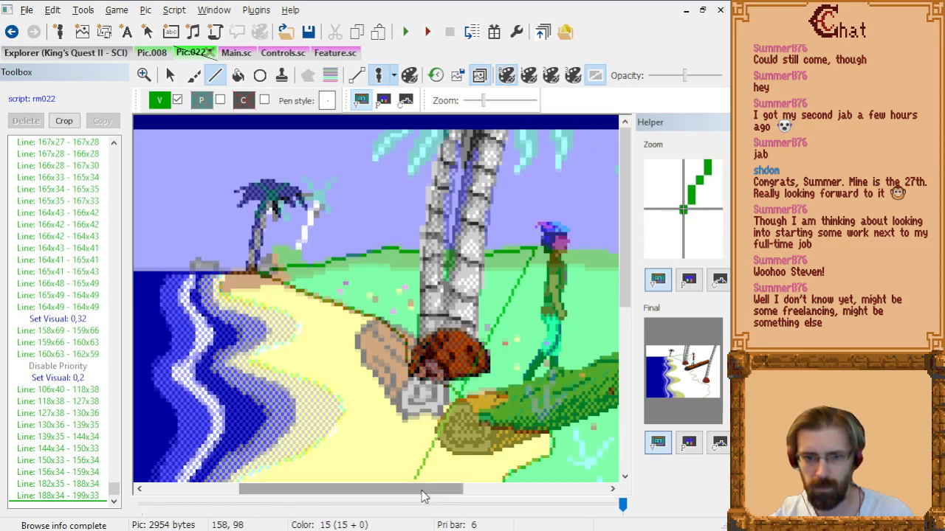
pyautogui.moveTo(424, 487); pyautogui.dragTo(525, 476)
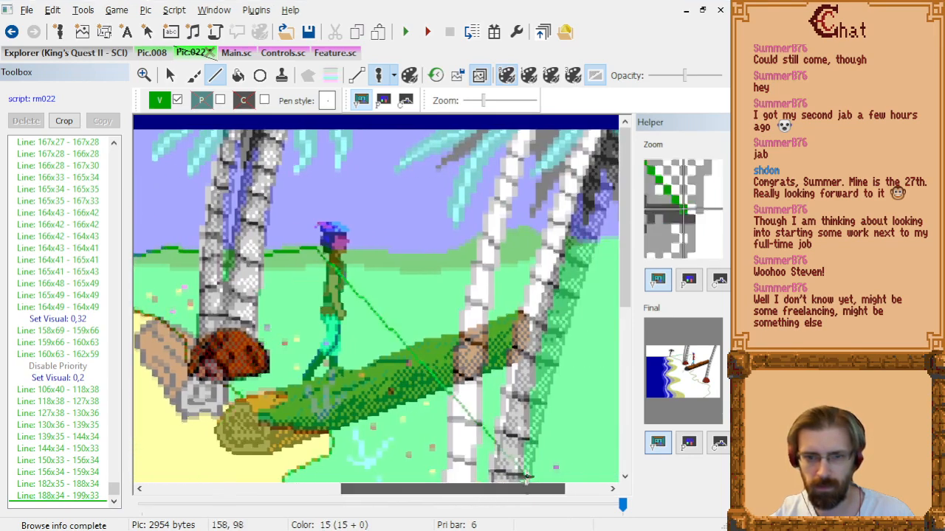
pyautogui.click(383, 255)
pyautogui.click(434, 257)
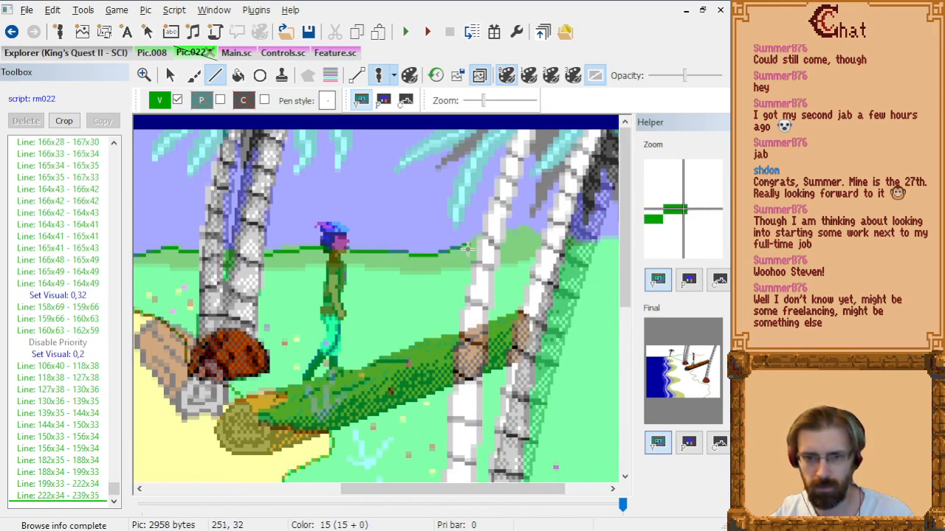
# Trace the grass line over the hill to the front palm's trunk through 251x32, 256x28, 264x28, 267x26, 272x26, 281x28 and 283x29.
pyautogui.click(468, 246)
pyautogui.click(484, 234)
pyautogui.click(507, 235)
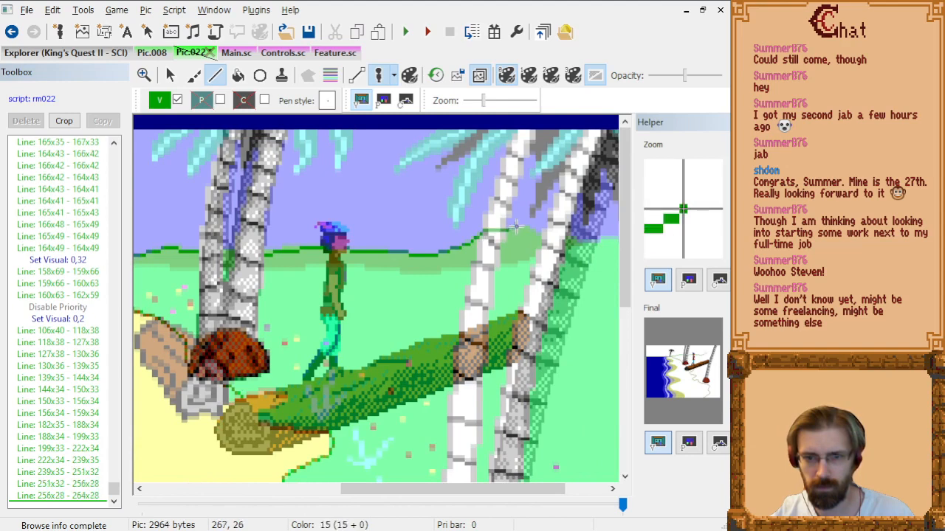
pyautogui.click(516, 229)
pyautogui.click(531, 229)
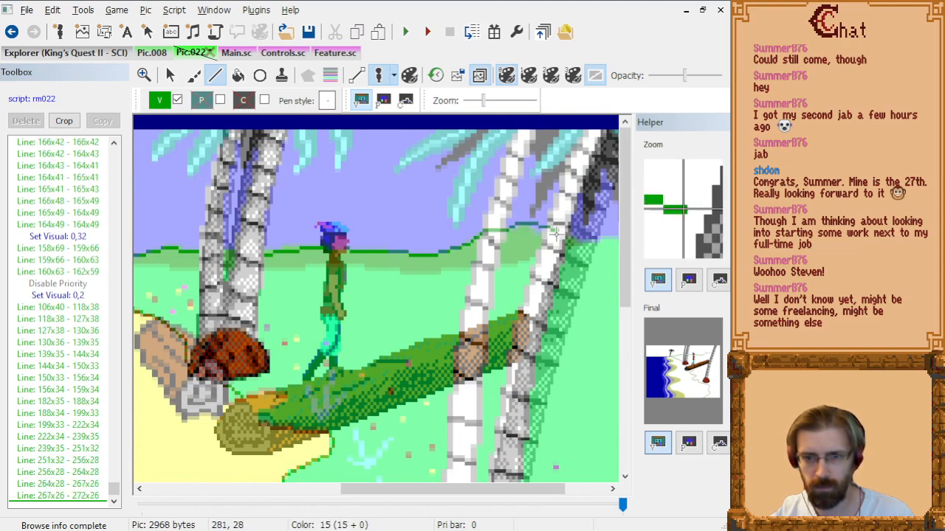
pyautogui.click(557, 235)
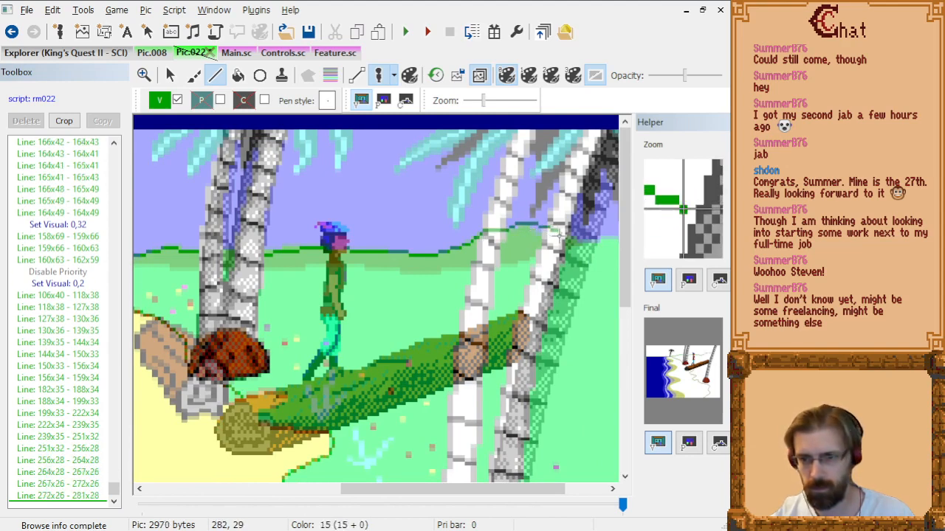
pyautogui.click(563, 238)
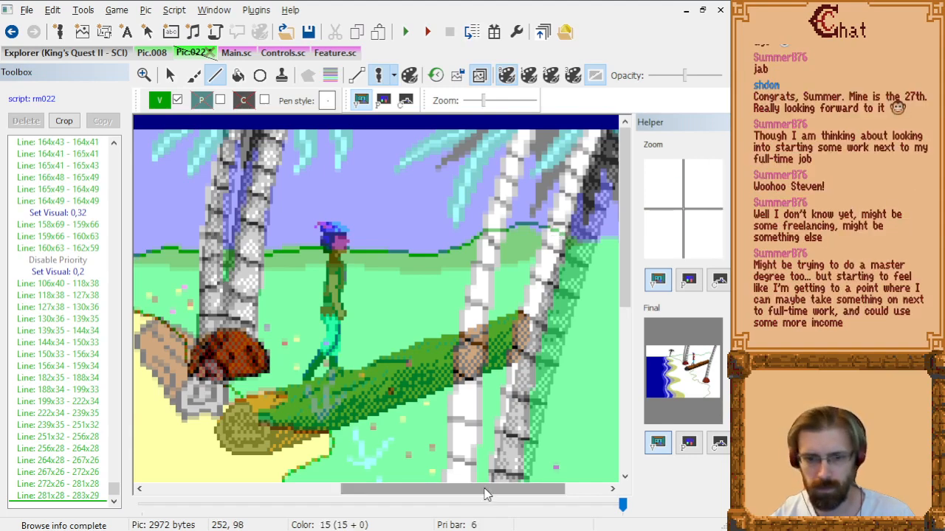
# Resume the upper grass line beyond the front trunk through 295x31, 302x30, 306x30 and 312x28 to the picture's edge at 319x28.
pyautogui.moveTo(487, 490); pyautogui.dragTo(527, 490)
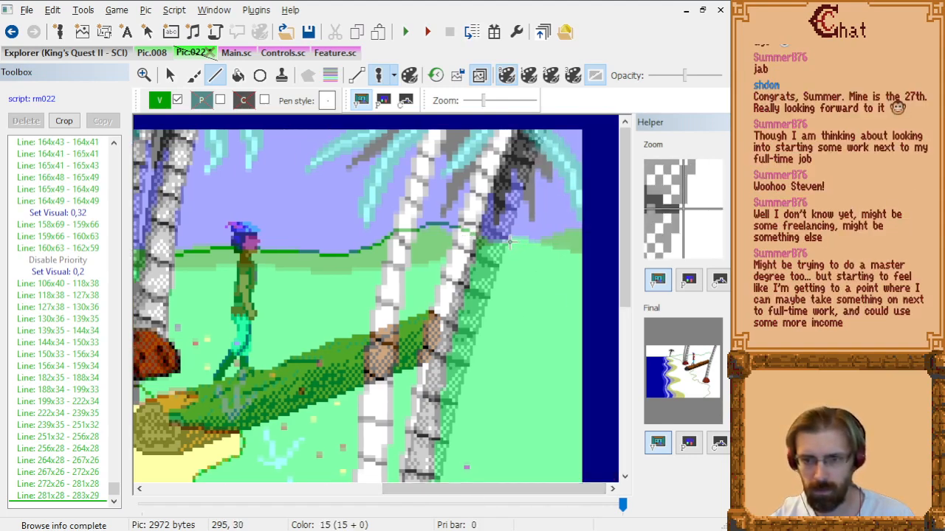
pyautogui.moveTo(510, 244); pyautogui.dragTo(529, 240)
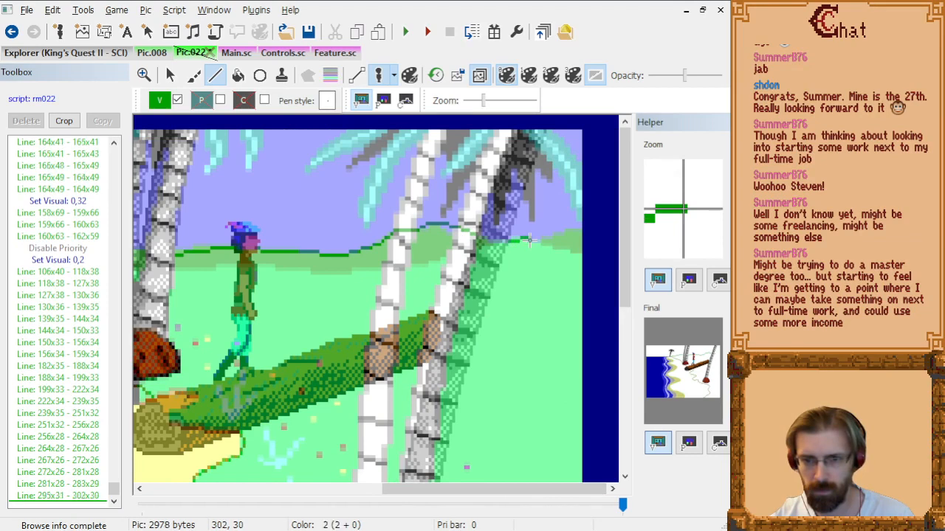
pyautogui.click(543, 240)
pyautogui.click(561, 234)
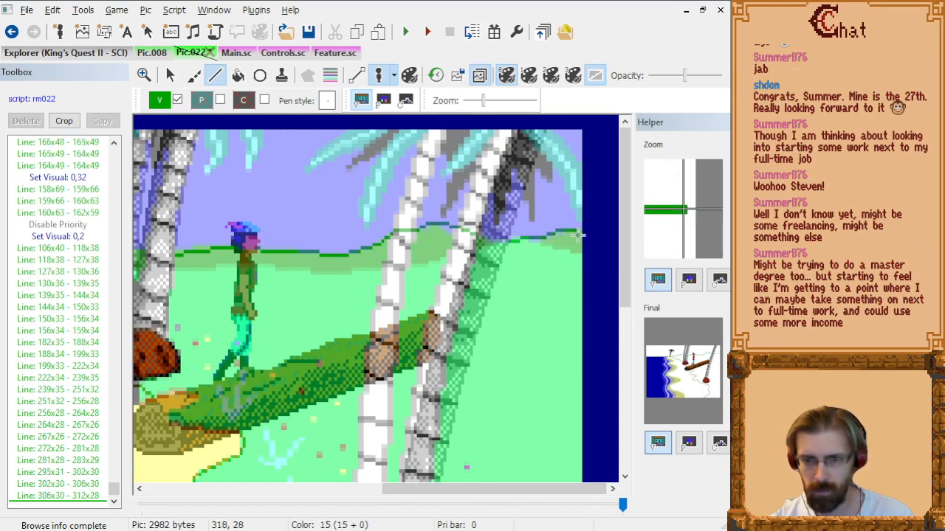
pyautogui.click(581, 234)
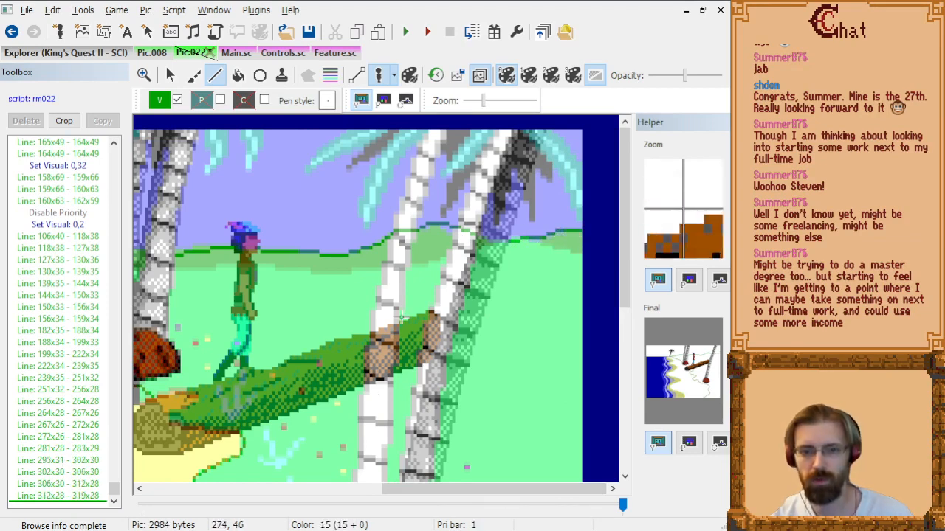
# Begin the lower edge of the distant grass through 116x42, 121x42, 129x40, 133x38, 142x38 and 160x37 at the rear trunks.
pyautogui.moveTo(386, 499); pyautogui.dragTo(302, 498)
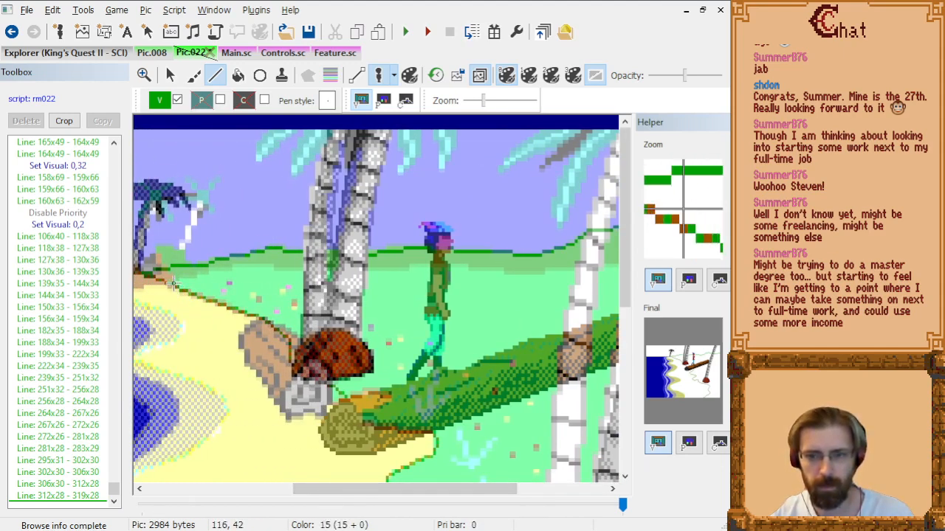
pyautogui.click(173, 284)
pyautogui.click(188, 284)
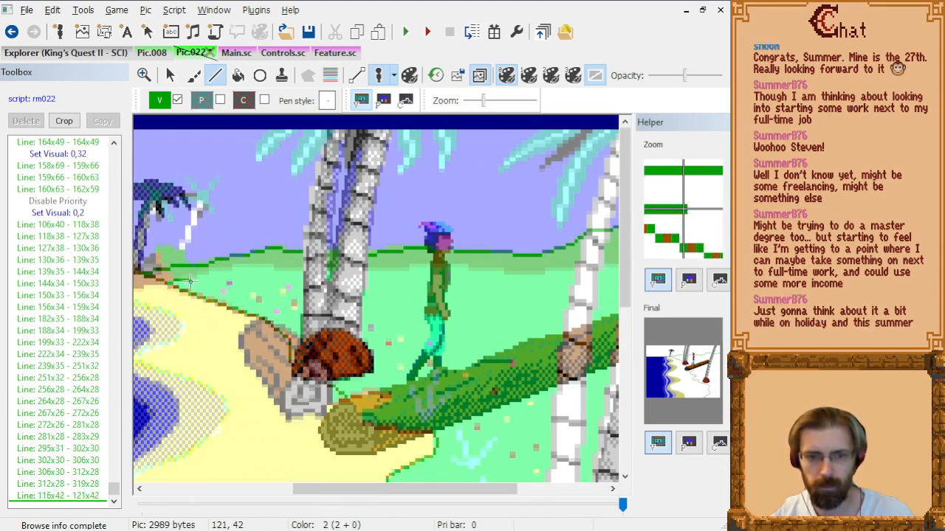
pyautogui.click(213, 274)
pyautogui.click(225, 267)
pyautogui.click(251, 267)
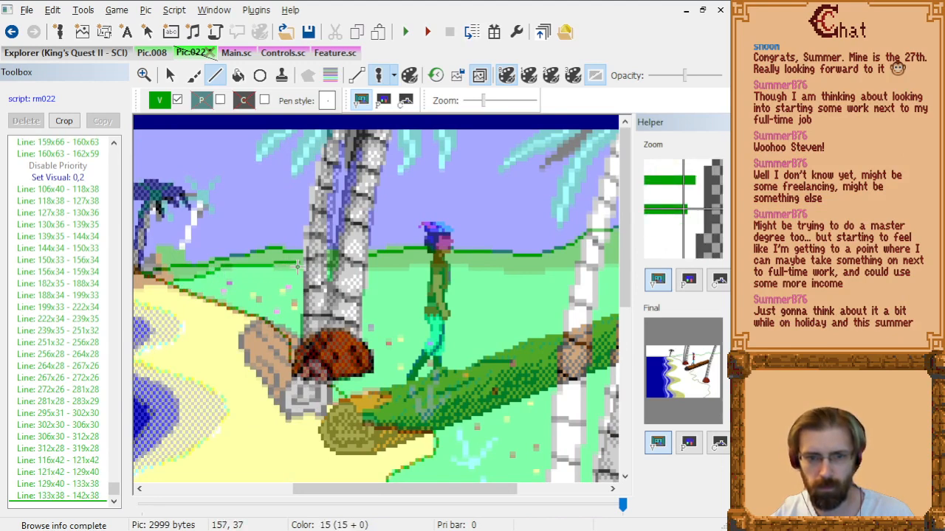
pyautogui.click(304, 266)
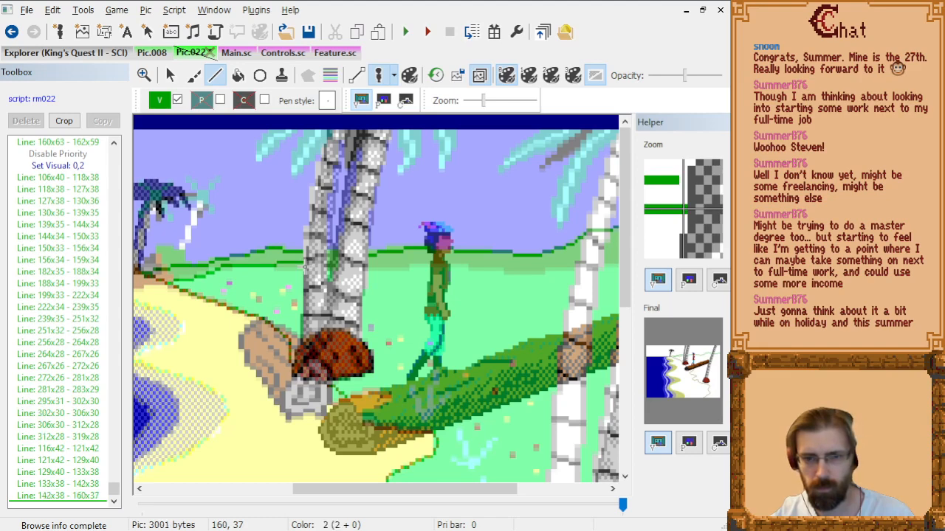
# Continue the lower grass edge past the rear trunks through 182x38, 193x38, 198x37, 215x37, 225x38, 235x39 and 250x38.
pyautogui.click(370, 270)
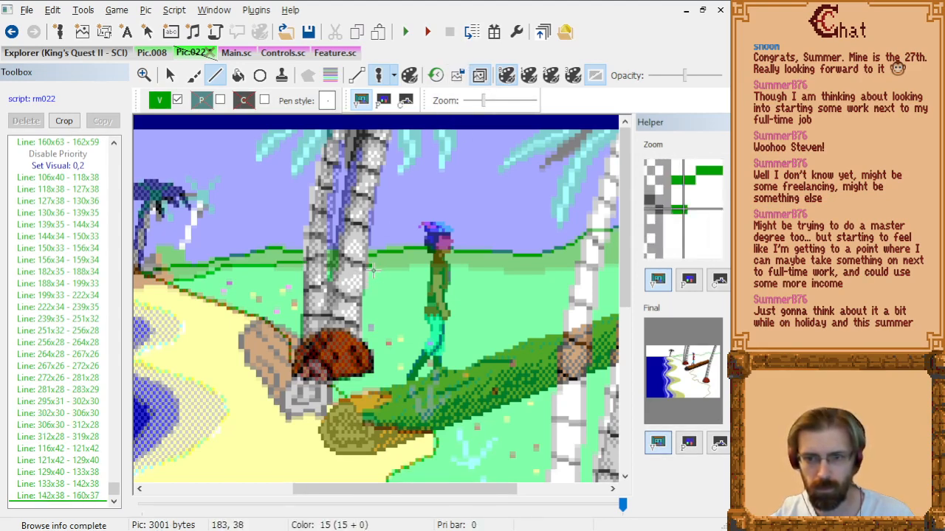
pyautogui.click(402, 270)
pyautogui.click(416, 267)
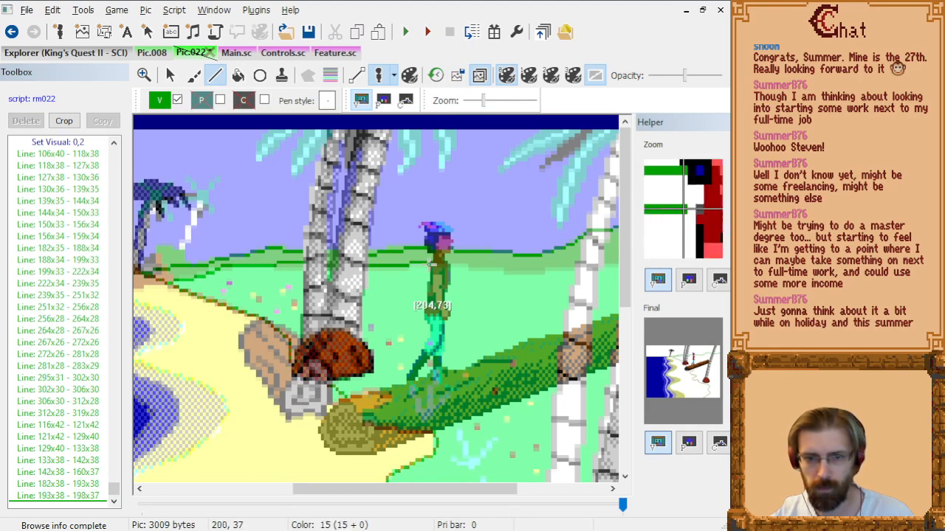
pyautogui.click(467, 267)
pyautogui.click(497, 270)
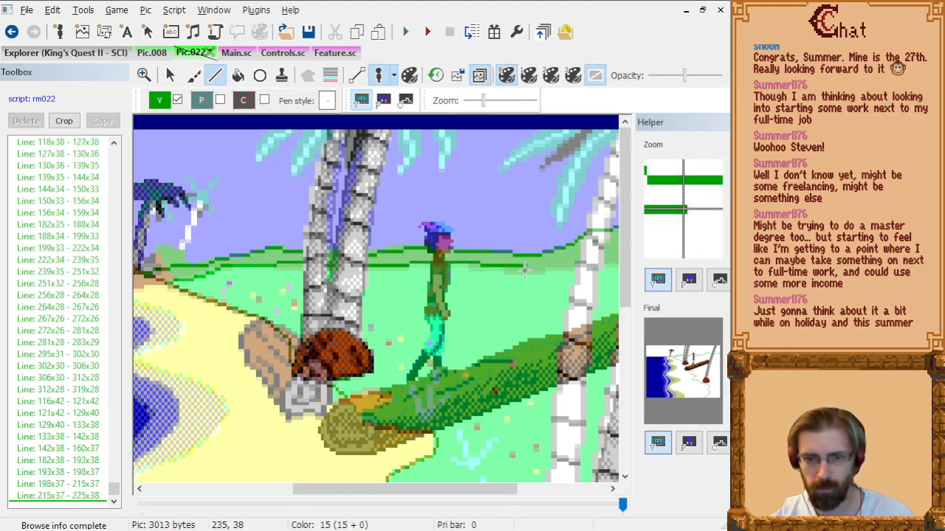
pyautogui.click(525, 273)
pyautogui.click(570, 271)
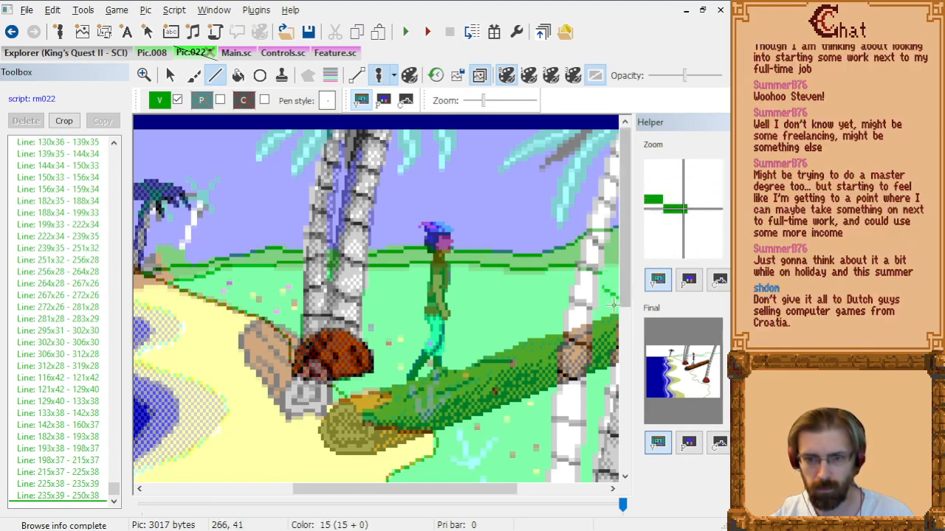
# Finish the lower grass edge through 266x37, 274x35 and 281x34, and beyond the front trunk through 299x31, 304x32, 312x34 and 319x35.
pyautogui.moveTo(479, 488); pyautogui.dragTo(569, 488)
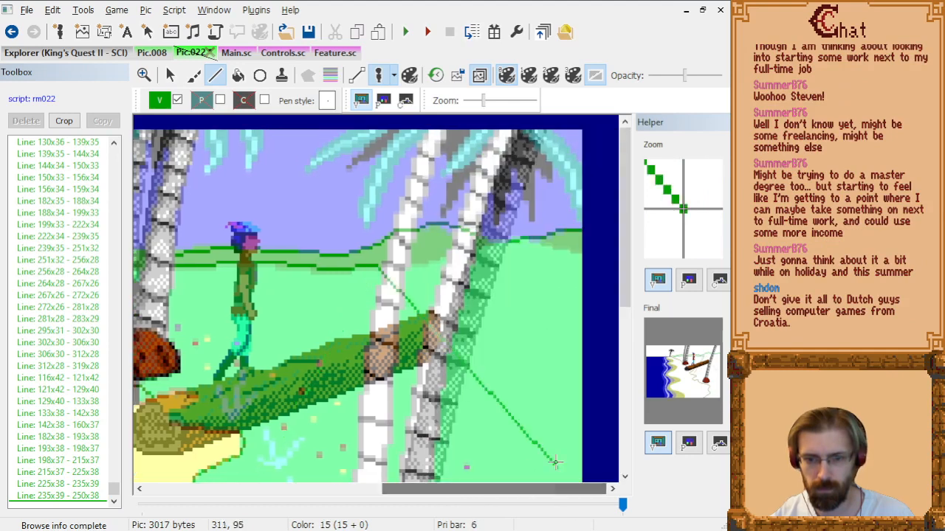
pyautogui.click(426, 267)
pyautogui.click(451, 261)
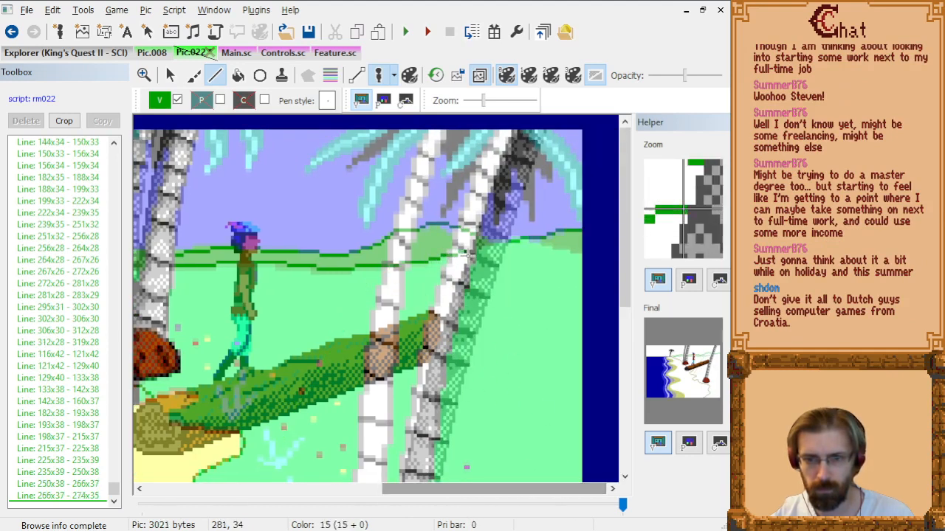
pyautogui.click(467, 252)
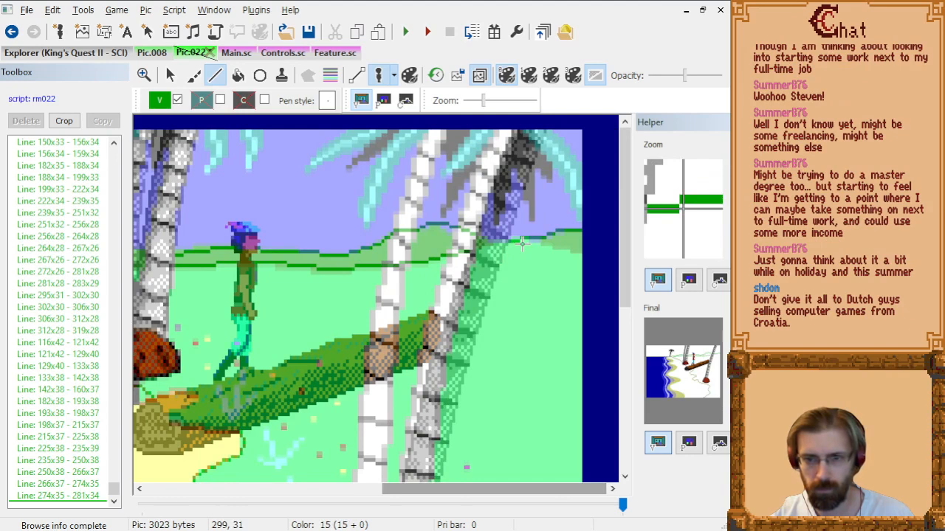
pyautogui.click(536, 250)
pyautogui.click(560, 255)
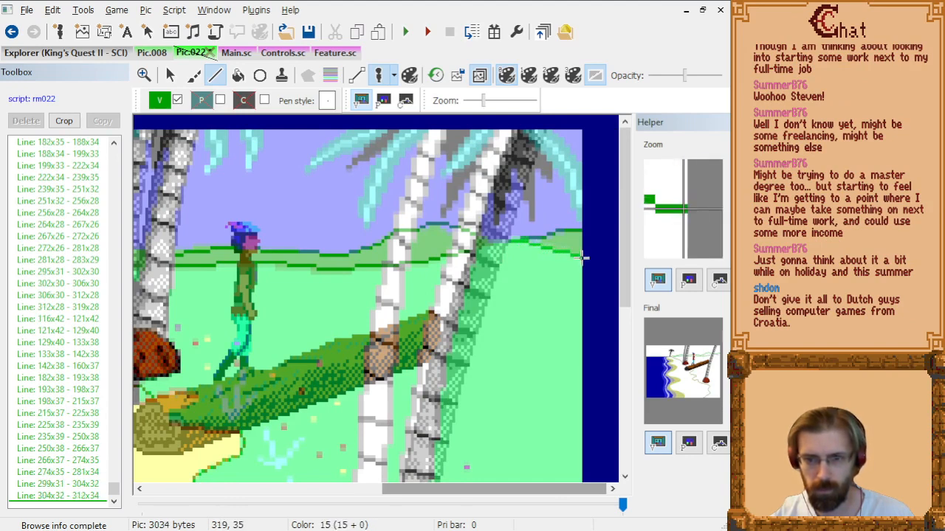
pyautogui.click(582, 256)
# Hide the background image and fill the distant grass band with green at 316x32 and 265x33.
pyautogui.click(238, 77)
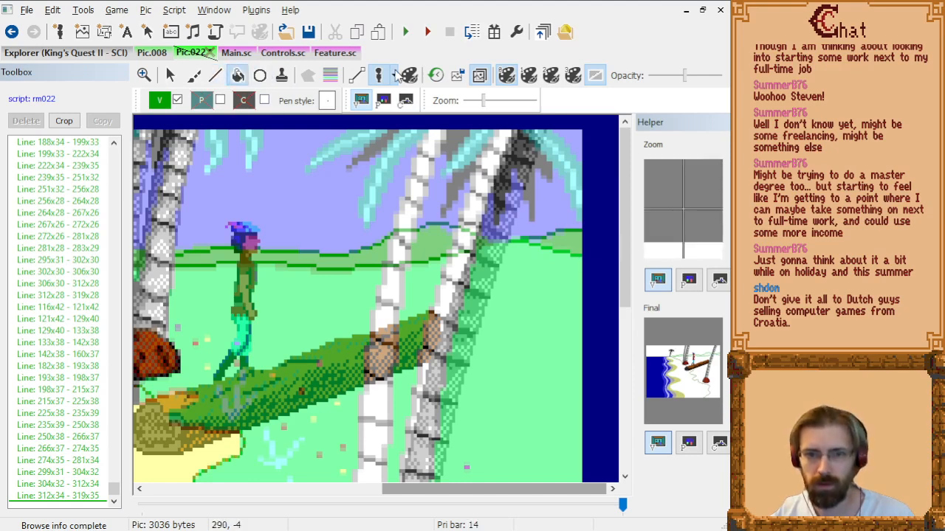
pyautogui.click(457, 78)
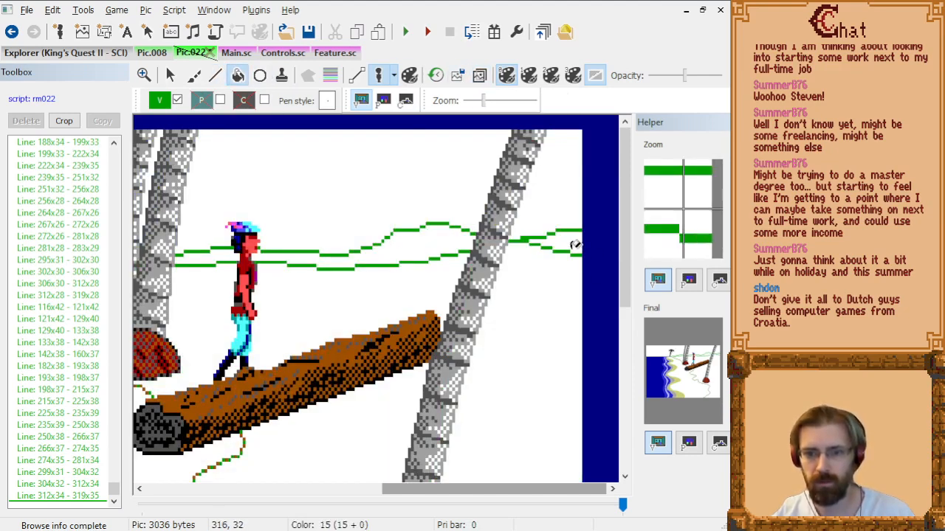
pyautogui.click(575, 244)
pyautogui.click(425, 247)
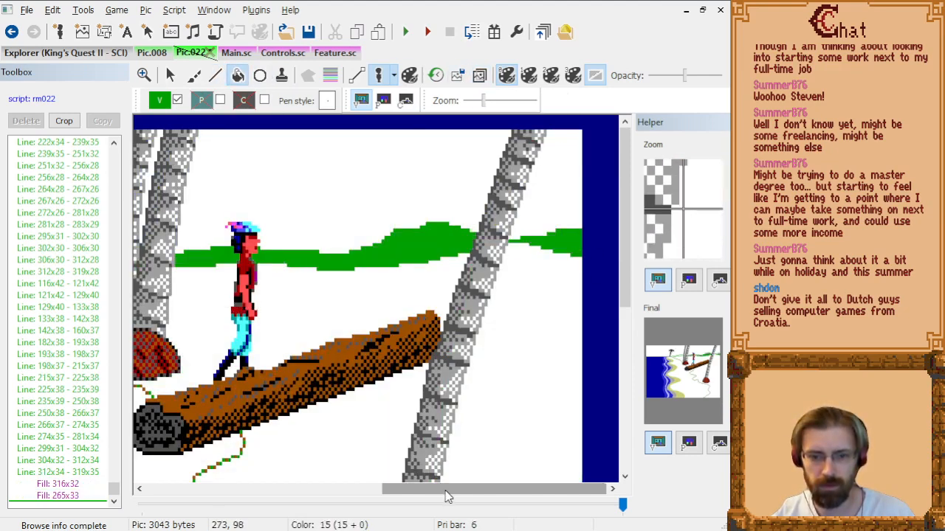
# Try to fill the grass band between the small palm and the rear trunks at 149x37, and undo that fill.
pyautogui.moveTo(451, 493); pyautogui.dragTo(295, 497)
pyautogui.click(402, 247)
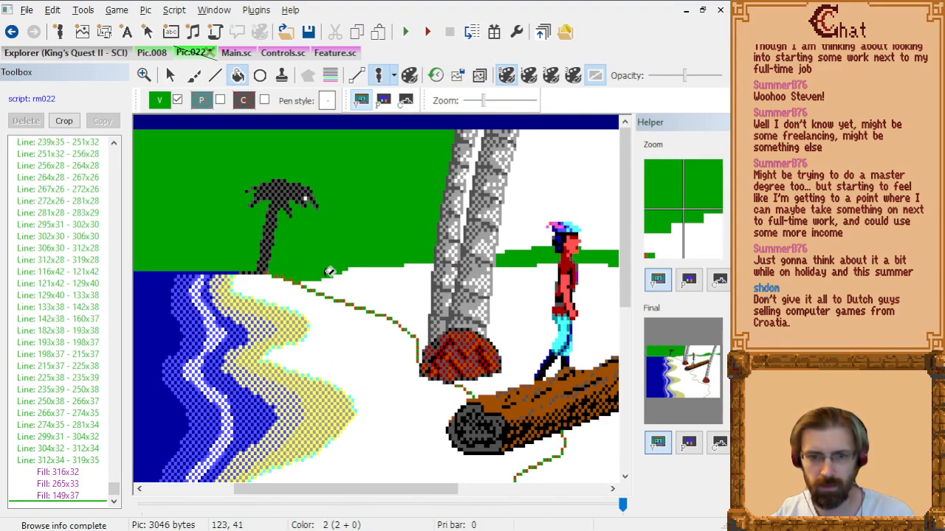
pyautogui.hotkey('ctrl', 'z')
# Insert a short line at 160x34 after the 156x34 - 159x34 command to meet the rear trunk, and return to the end of the command list.
pyautogui.click(221, 78)
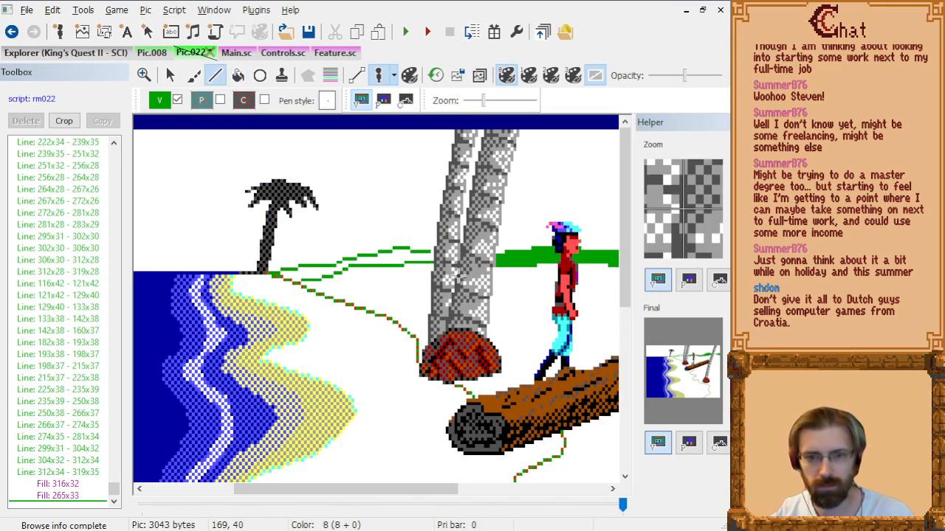
pyautogui.click(89, 260)
pyautogui.scroll(2, 265, 229)
pyautogui.scroll(13, 265, 230)
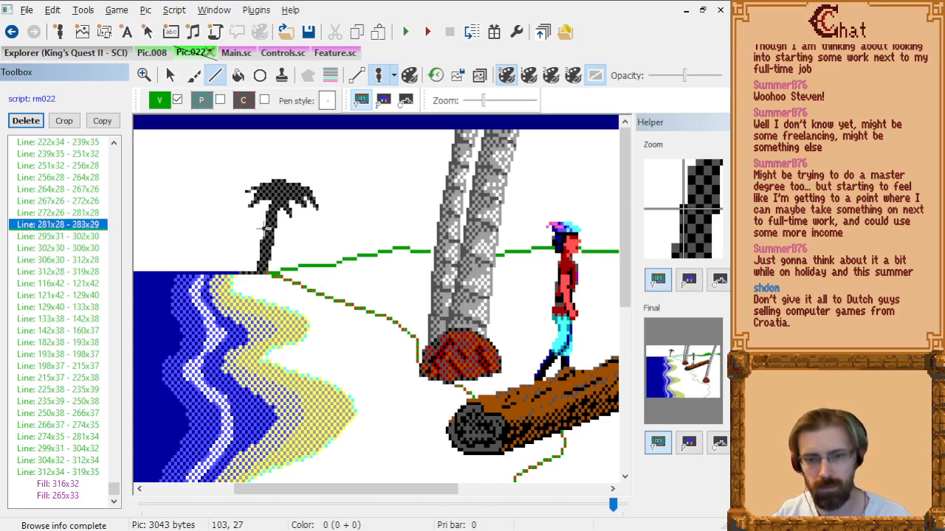
pyautogui.scroll(-1, 431, 255)
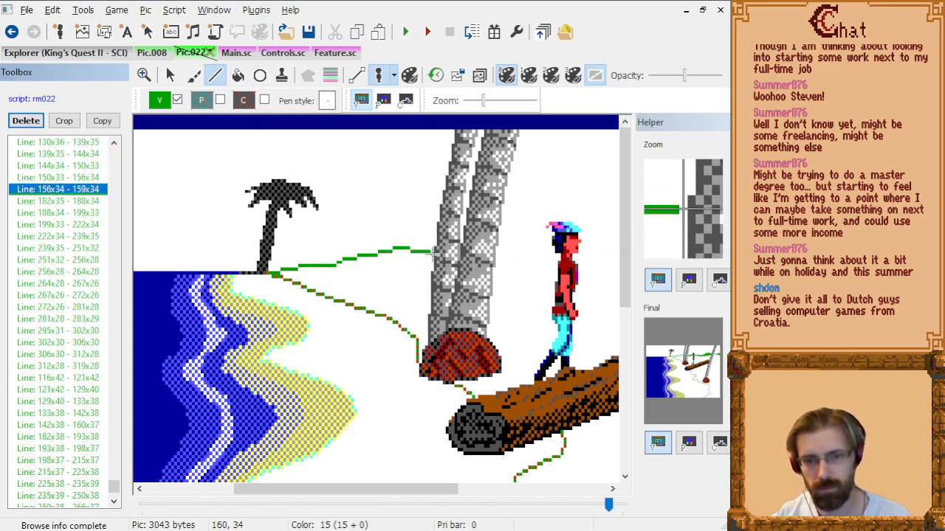
pyautogui.click(434, 255)
pyautogui.click(434, 255)
pyautogui.click(79, 288)
pyautogui.press('End')
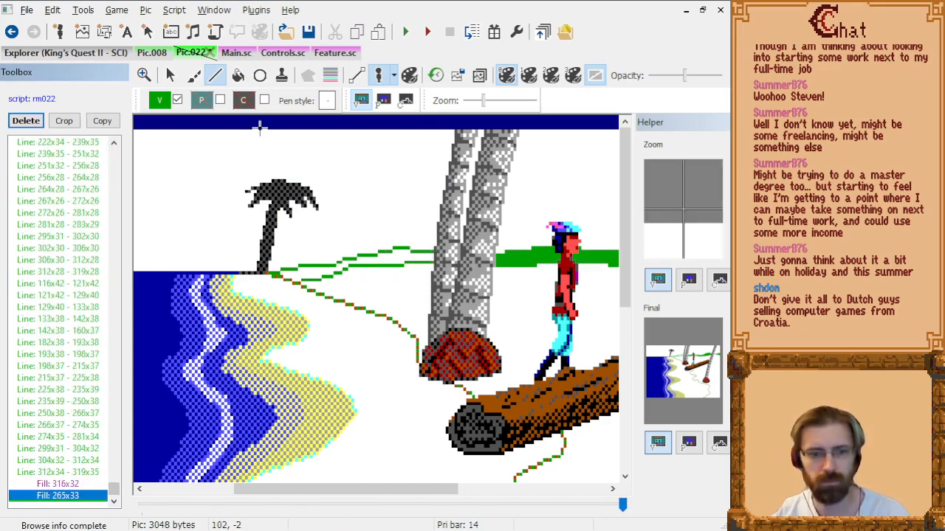
pyautogui.click(283, 78)
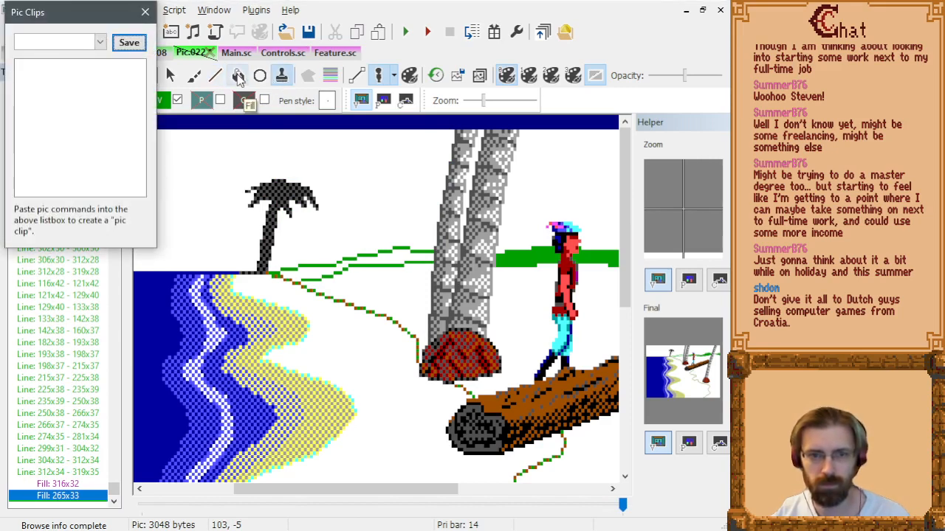
pyautogui.click(240, 79)
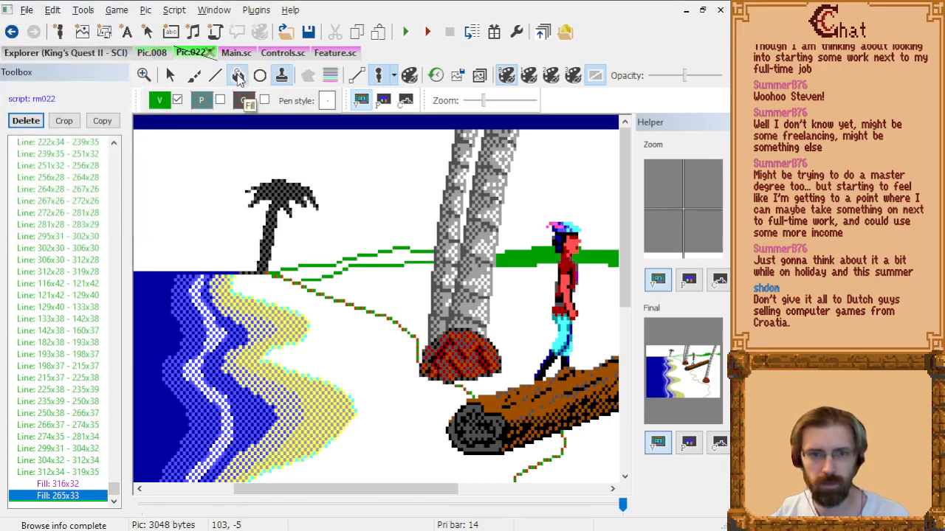
pyautogui.click(283, 80)
pyautogui.click(104, 42)
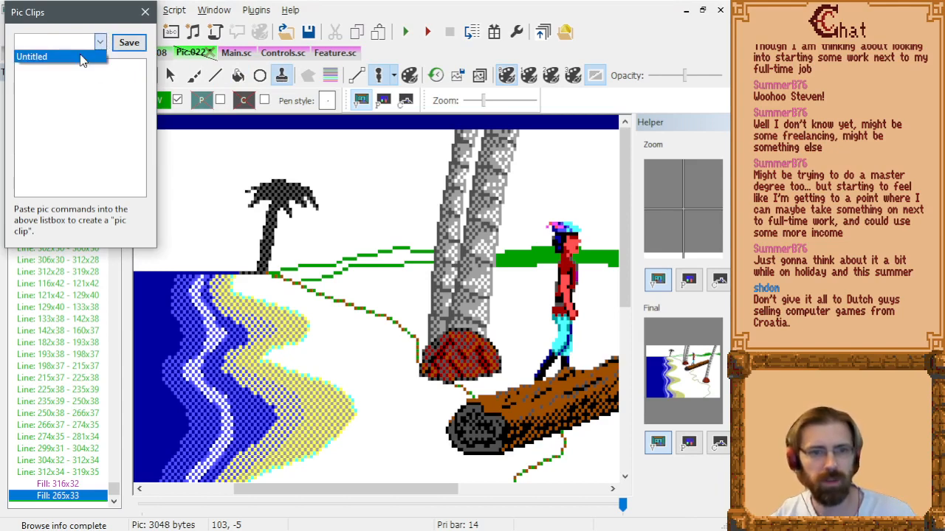
pyautogui.click(103, 39)
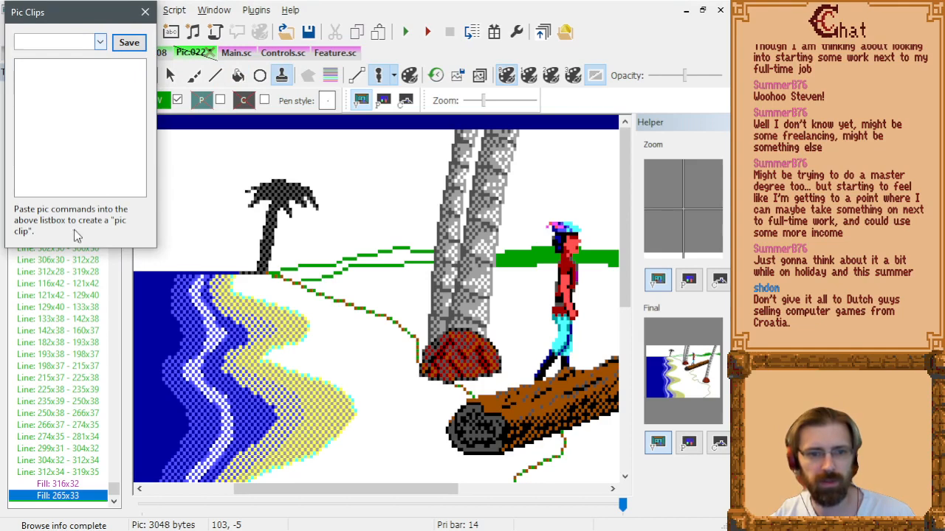
pyautogui.click(145, 14)
# Fill the distant grass band between the small palm and the rear trunks with green at 147x35.
pyautogui.click(238, 75)
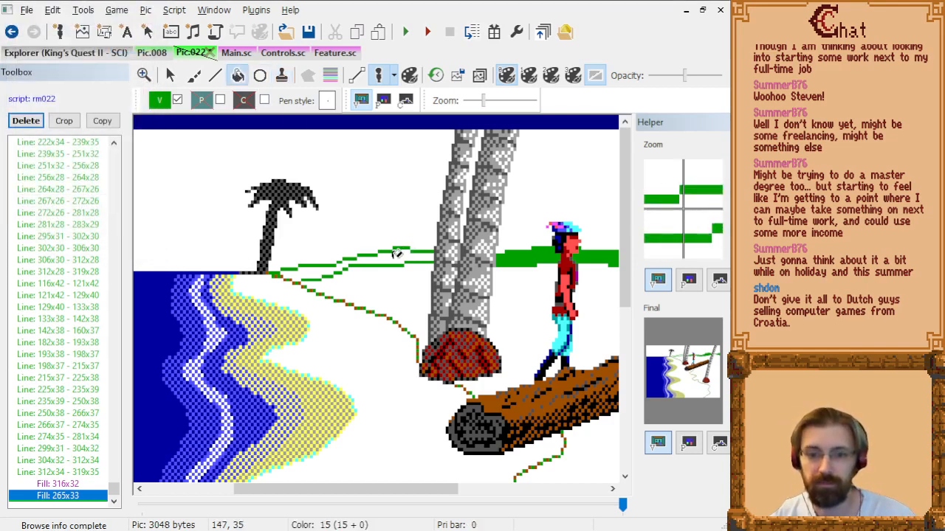
pyautogui.click(397, 255)
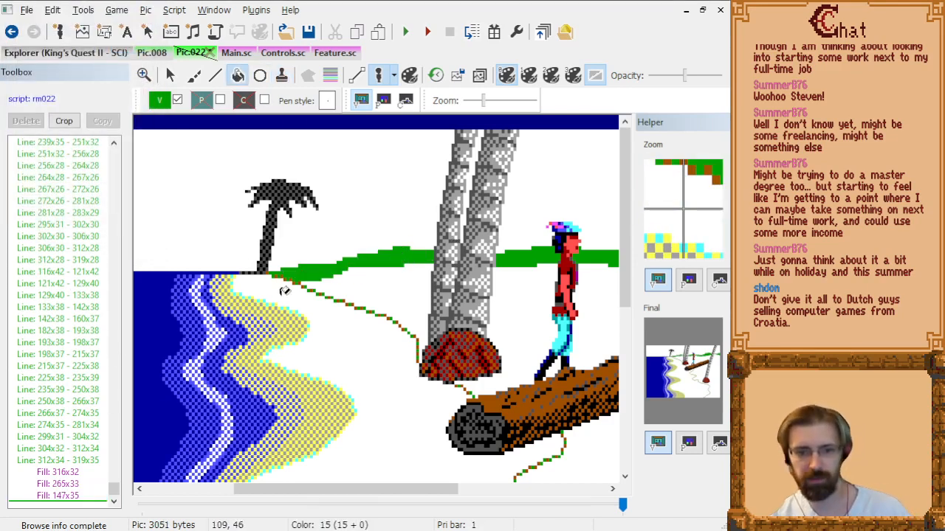
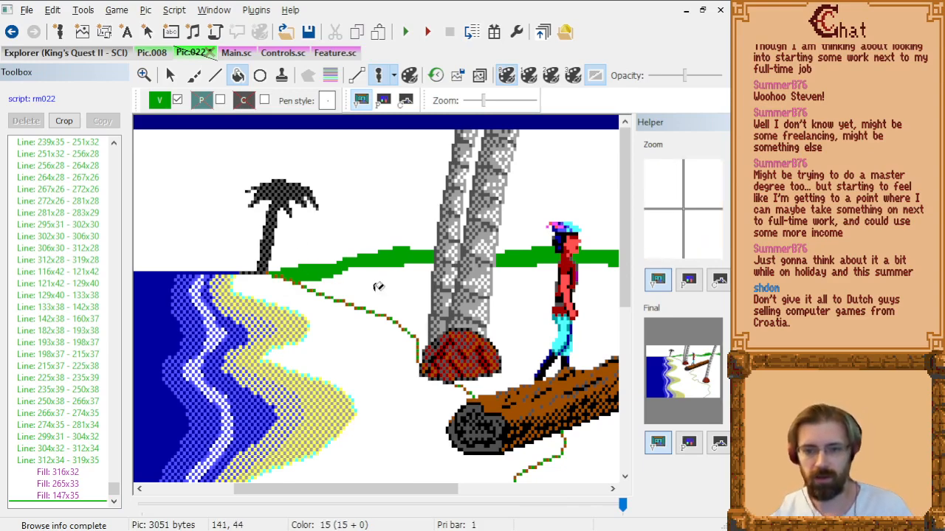
# Examine the drawn scene against the background trace image and the finished beach in Pic.008.
pyautogui.scroll(-1, 376, 287)
pyautogui.scroll(1, 371, 275)
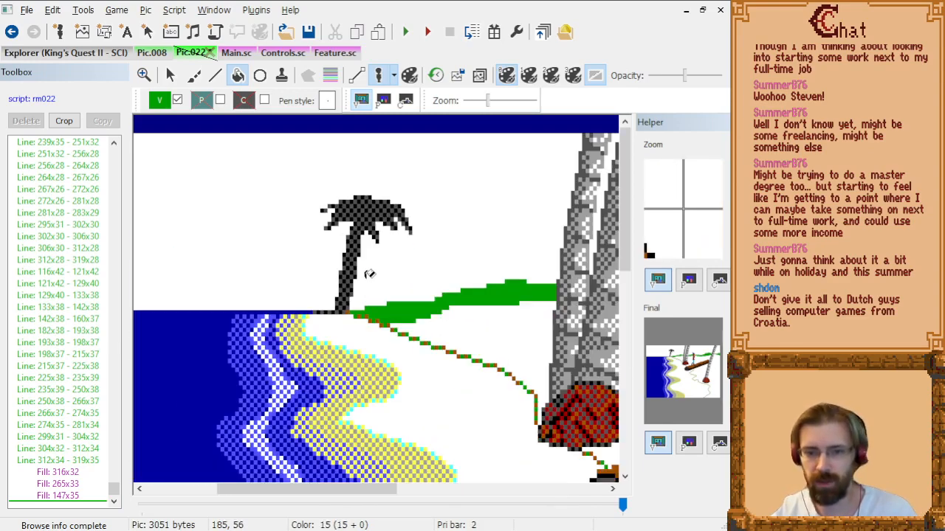
pyautogui.scroll(-2, 369, 274)
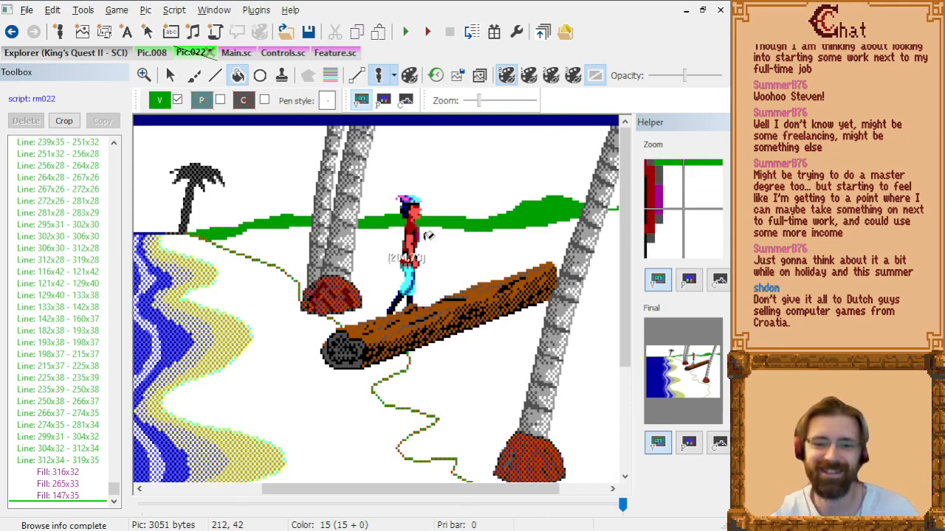
pyautogui.moveTo(437, 502); pyautogui.dragTo(487, 502)
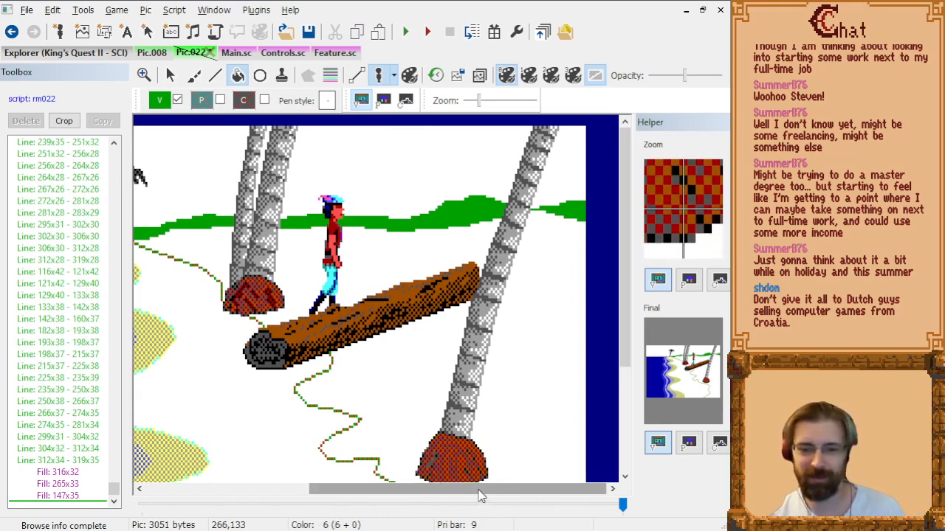
pyautogui.moveTo(481, 502); pyautogui.dragTo(424, 502)
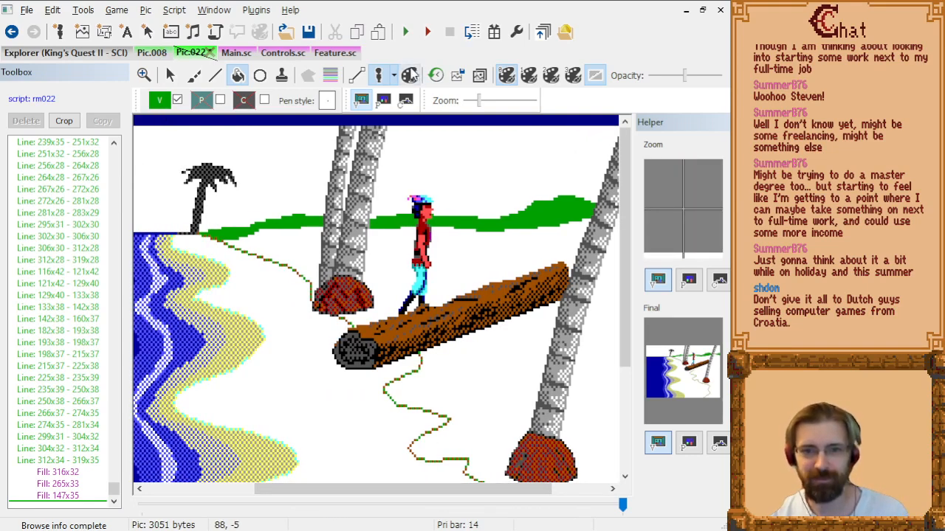
pyautogui.click(478, 81)
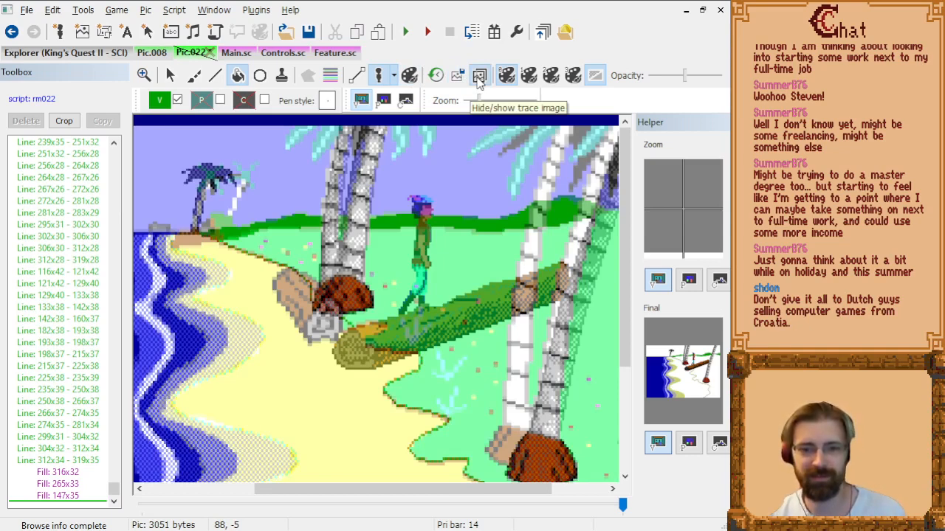
pyautogui.click(478, 81)
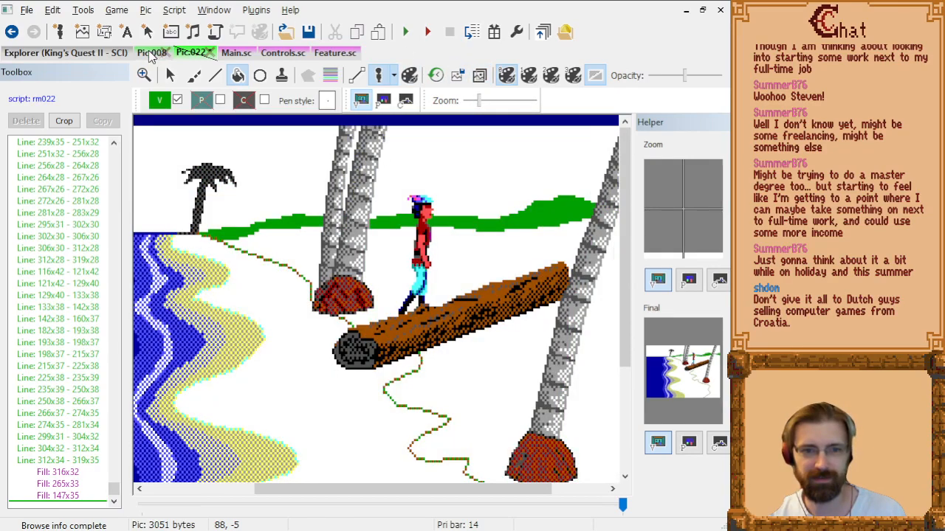
pyautogui.click(151, 52)
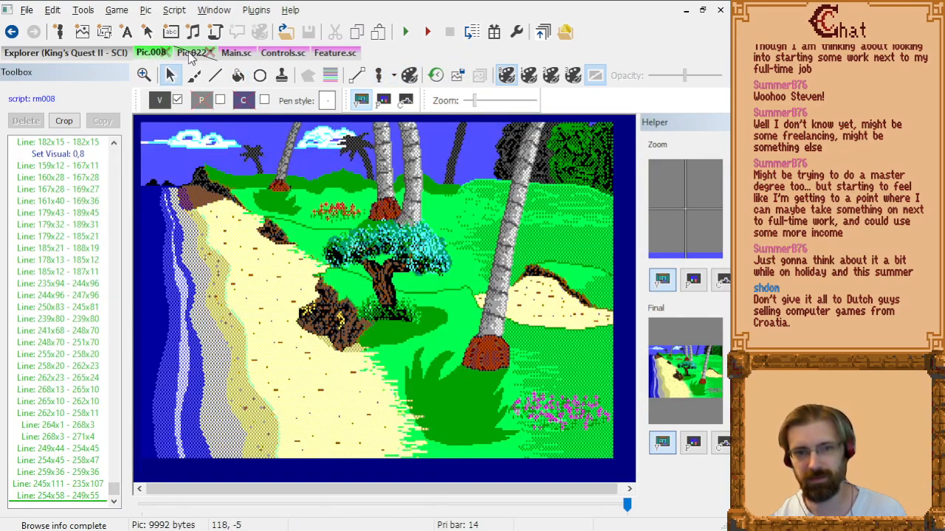
pyautogui.click(191, 53)
# Set the visual colour to 0,34 and draw a grass line from 268x37 through 272x42 and 269x47 to 265x48, between the green band and the log.
pyautogui.click(159, 100)
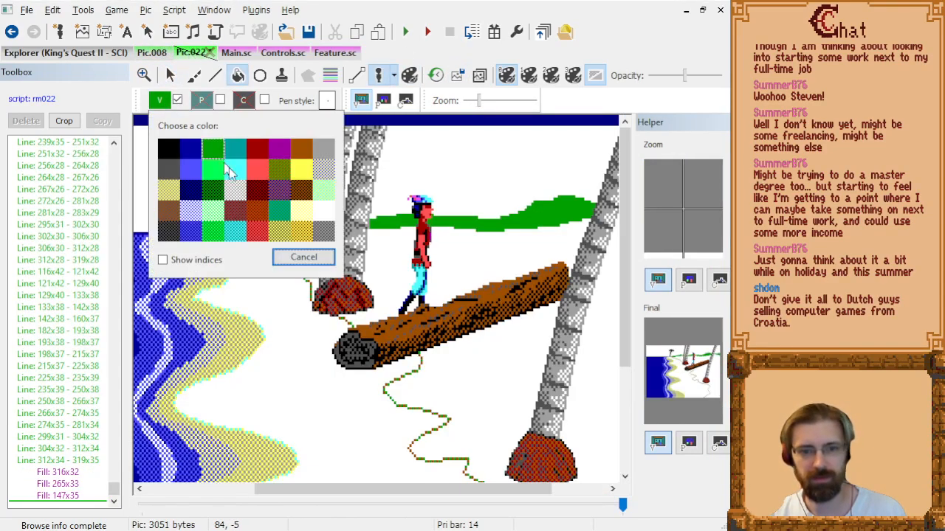
pyautogui.click(220, 233)
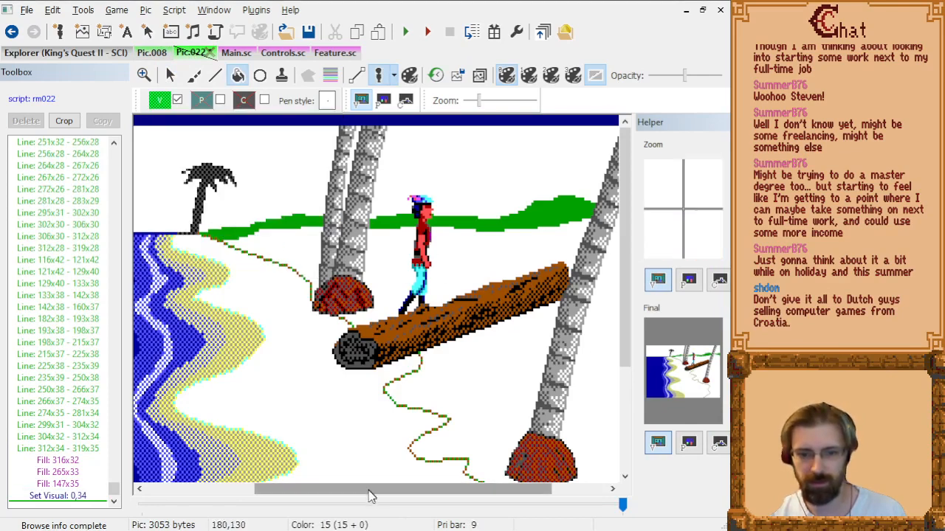
pyautogui.moveTo(371, 488); pyautogui.dragTo(427, 489)
pyautogui.click(215, 75)
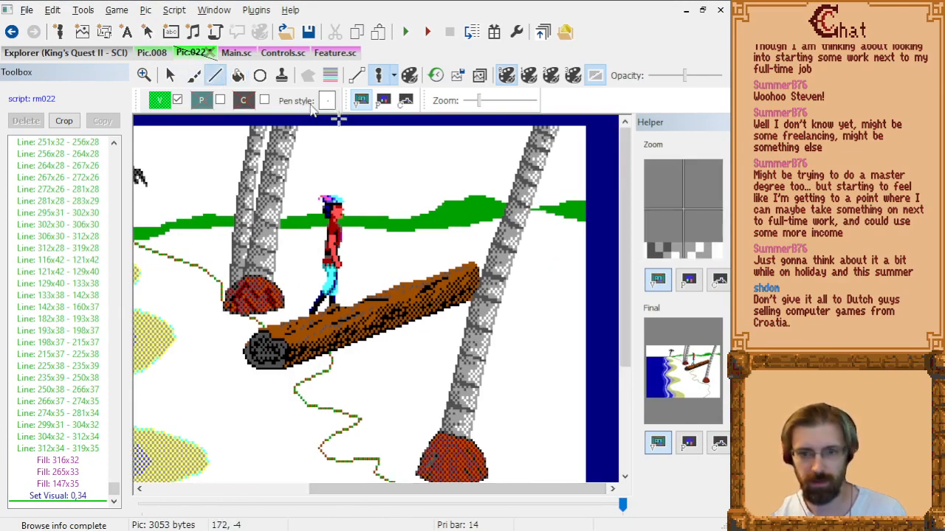
pyautogui.click(471, 229)
pyautogui.click(480, 242)
pyautogui.click(473, 256)
pyautogui.click(465, 259)
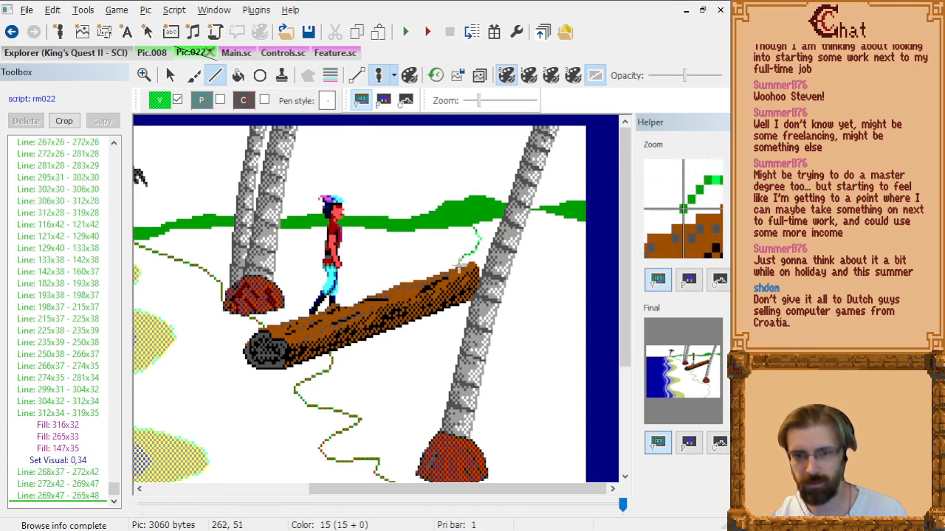
# Finish the dithered green line at the log and draw a jagged one from the palm trunk at 279x72 to the picture edge at 319x149.
pyautogui.click(464, 267)
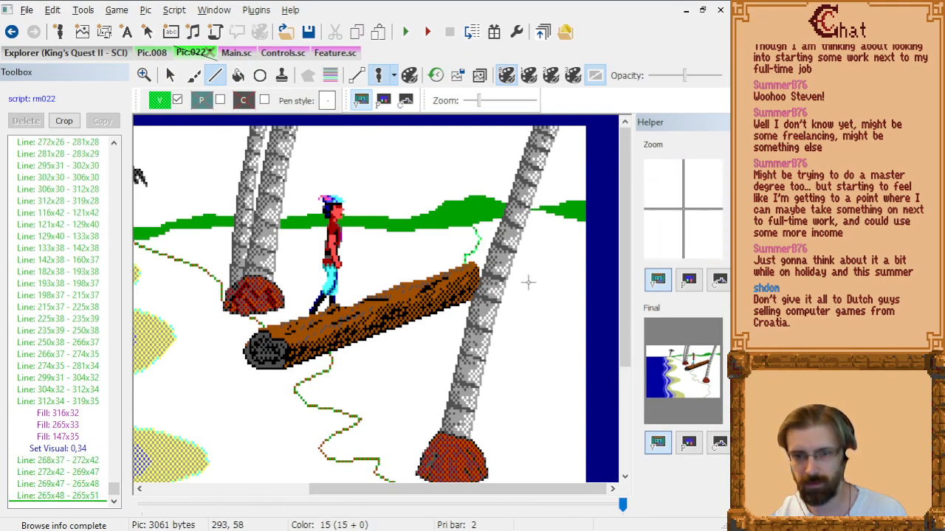
pyautogui.click(497, 320)
pyautogui.click(506, 336)
pyautogui.click(515, 355)
pyautogui.click(517, 375)
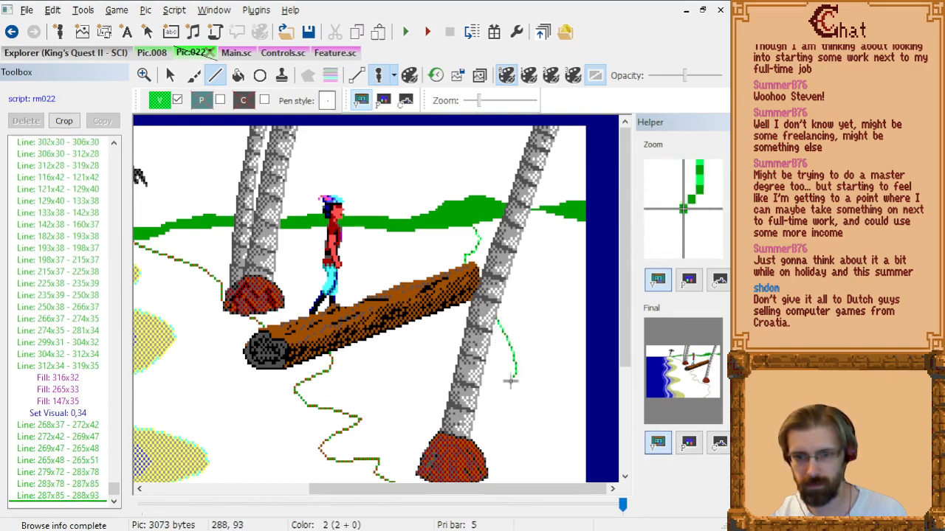
pyautogui.click(503, 384)
pyautogui.click(494, 402)
pyautogui.click(515, 413)
pyautogui.click(525, 424)
pyautogui.click(515, 437)
pyautogui.click(512, 448)
pyautogui.click(523, 456)
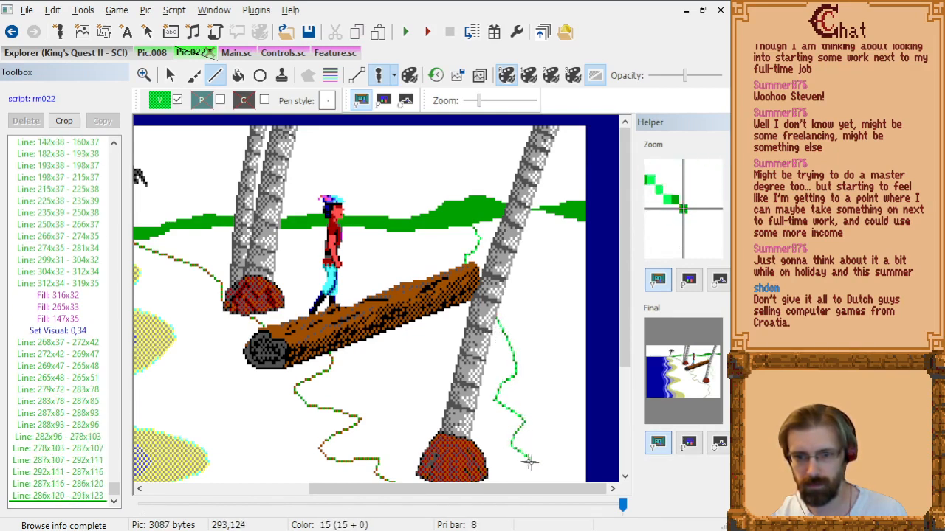
pyautogui.scroll(-1, 544, 463)
pyautogui.scroll(-1, 545, 464)
pyautogui.click(547, 453)
pyautogui.click(565, 471)
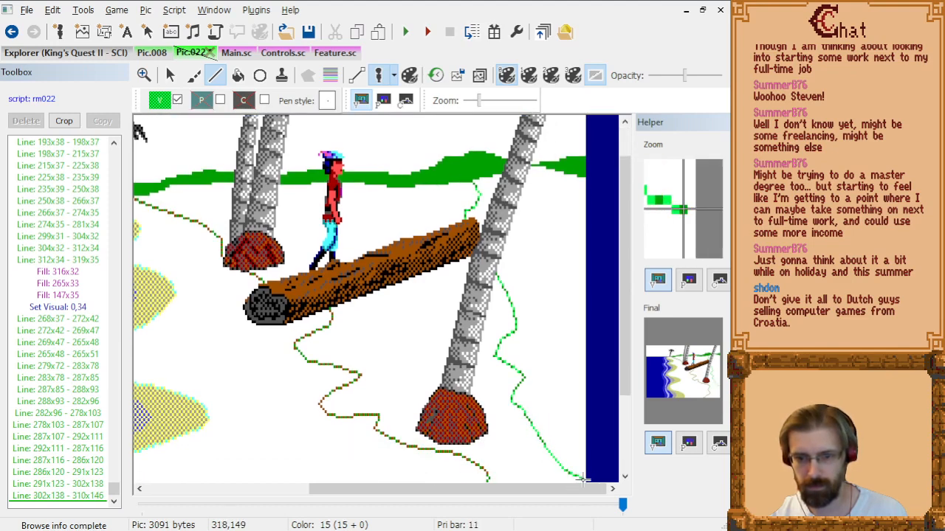
pyautogui.click(585, 479)
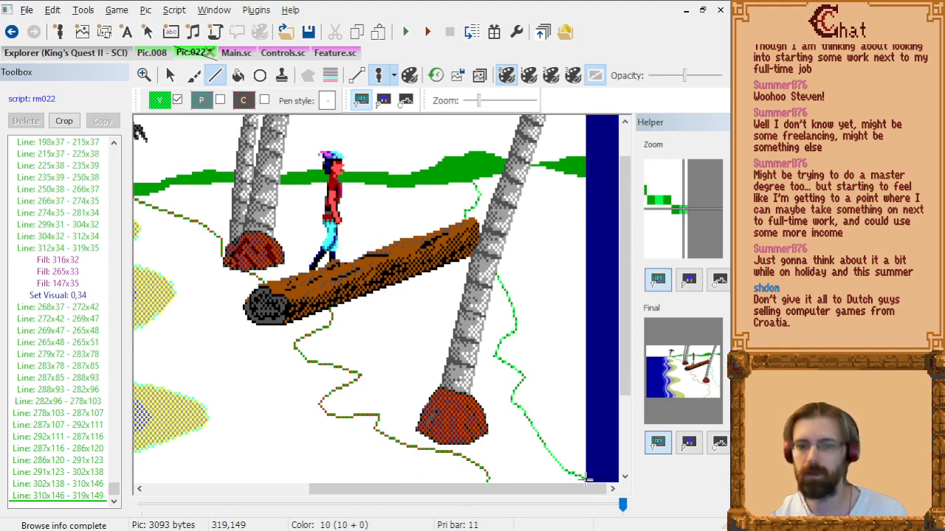
# Fill the ground on the far side of the leaning palm and the gap between its trunk and the log with dithered green.
pyautogui.click(151, 53)
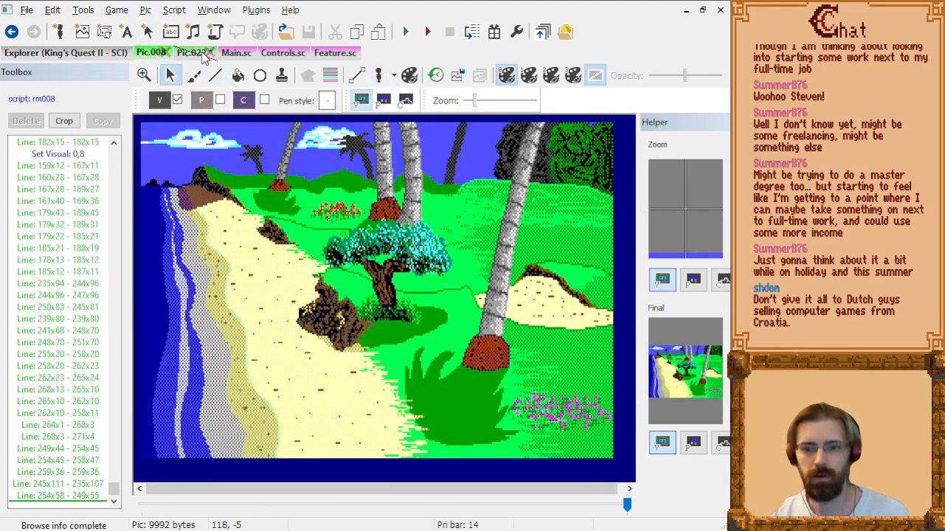
pyautogui.click(204, 54)
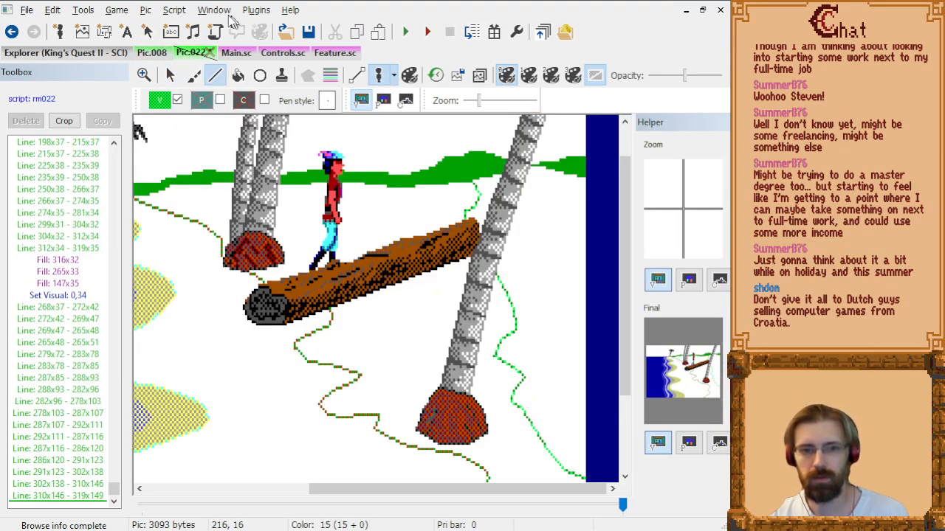
pyautogui.click(240, 77)
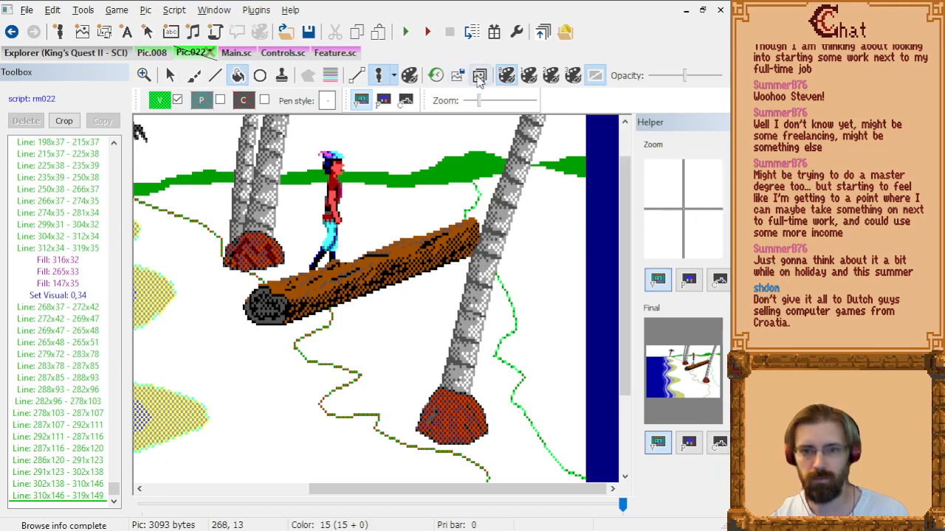
pyautogui.click(558, 218)
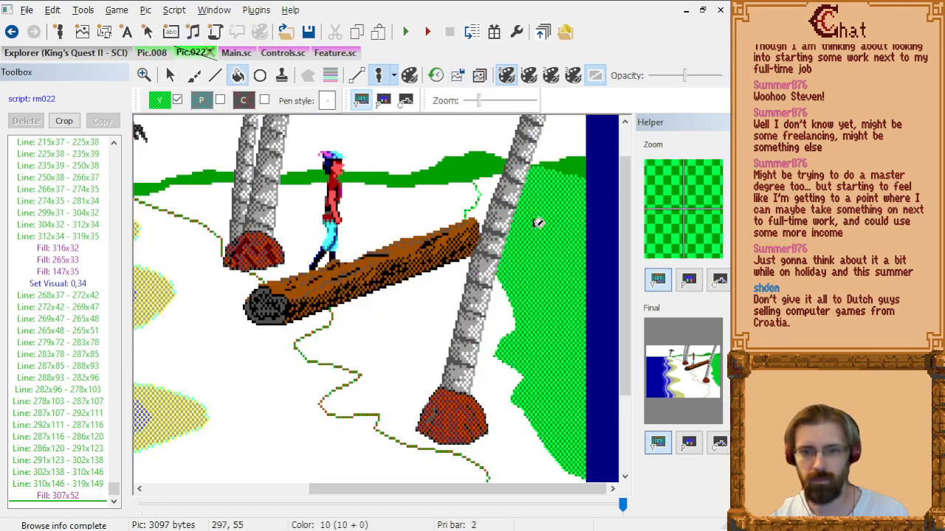
pyautogui.click(490, 196)
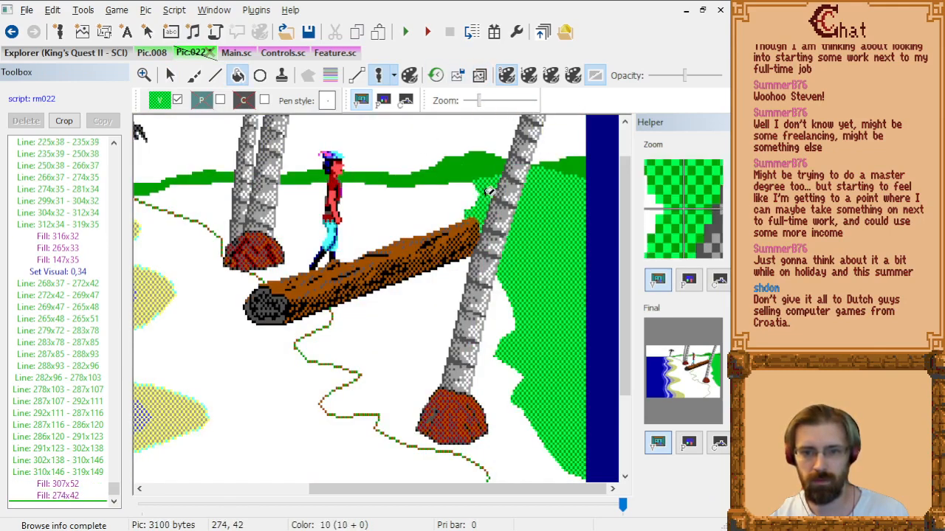
# Set the visual colour to solid bright green and fill the three remaining grass areas behind and below the log.
pyautogui.click(163, 103)
pyautogui.click(214, 172)
pyautogui.click(388, 210)
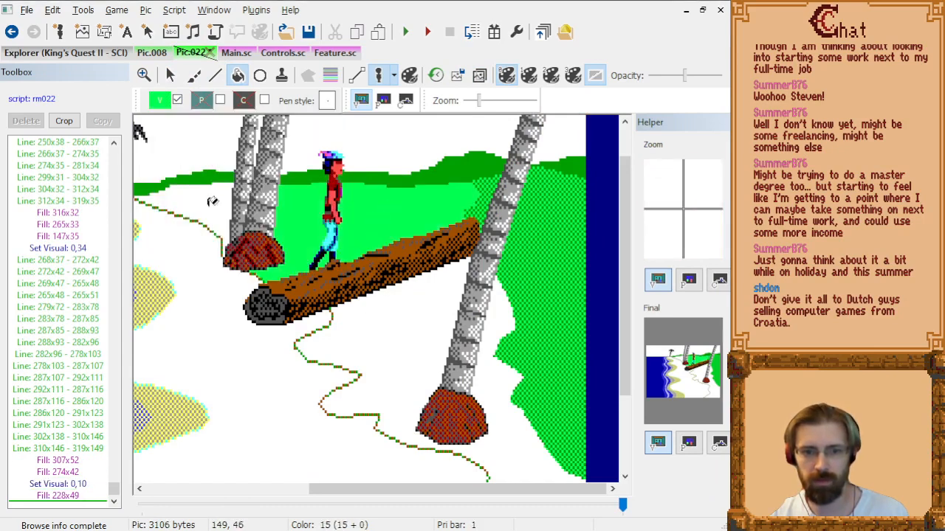
pyautogui.click(196, 188)
pyautogui.click(425, 329)
pyautogui.scroll(-1, 502, 400)
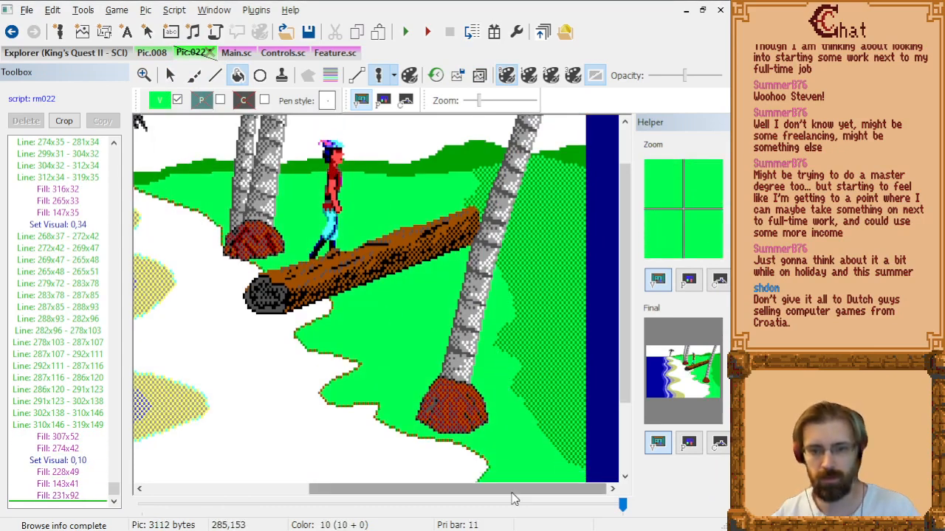
# Set the visual colour to the pale yellow dither and fill the white beach with it.
pyautogui.moveTo(515, 490); pyautogui.dragTo(426, 488)
pyautogui.scroll(-1, 430, 327)
pyautogui.scroll(-1, 431, 323)
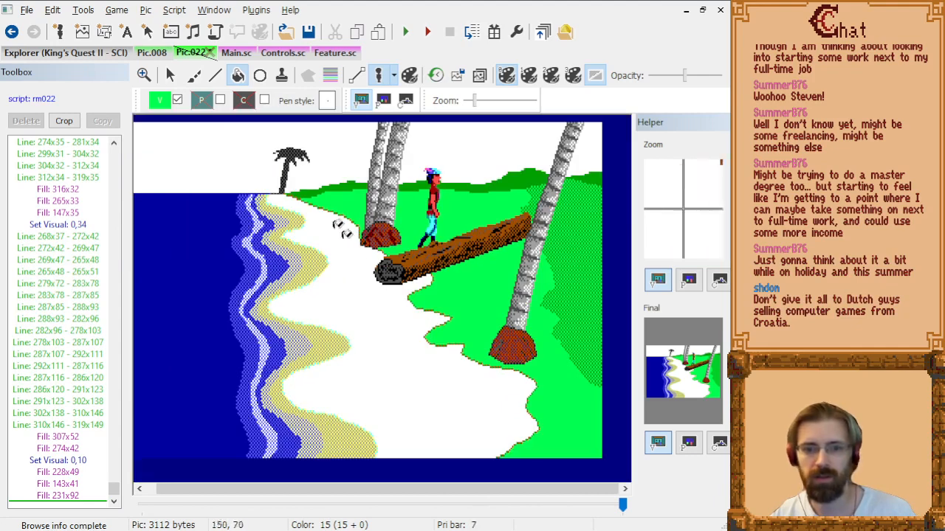
pyautogui.click(168, 53)
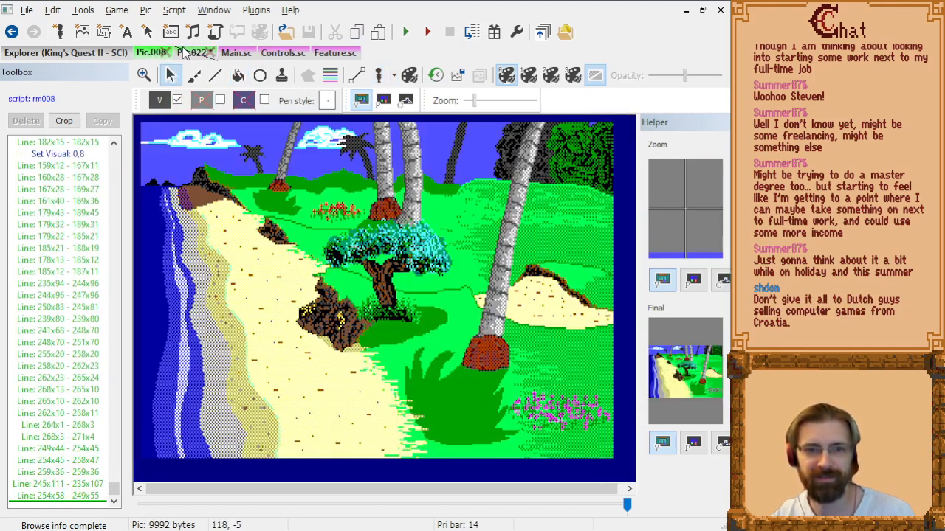
pyautogui.click(189, 53)
pyautogui.click(159, 100)
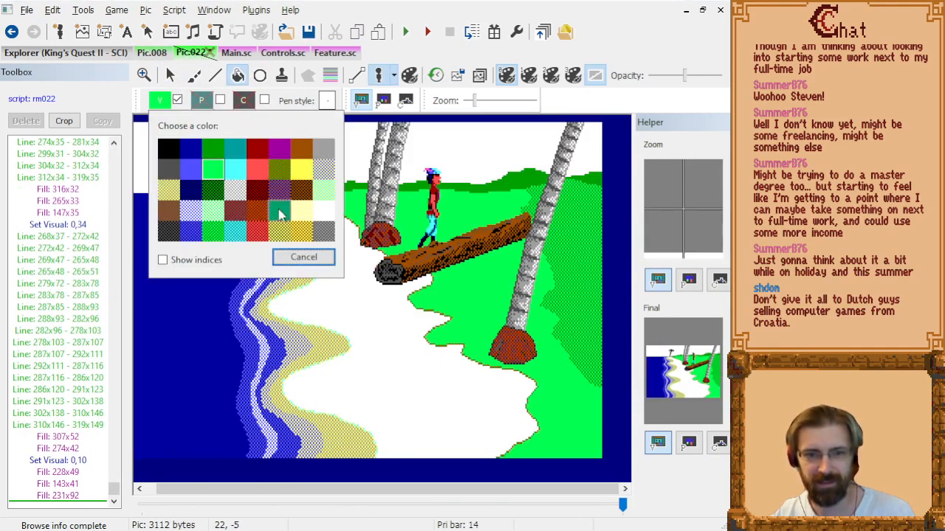
pyautogui.click(278, 210)
pyautogui.click(394, 354)
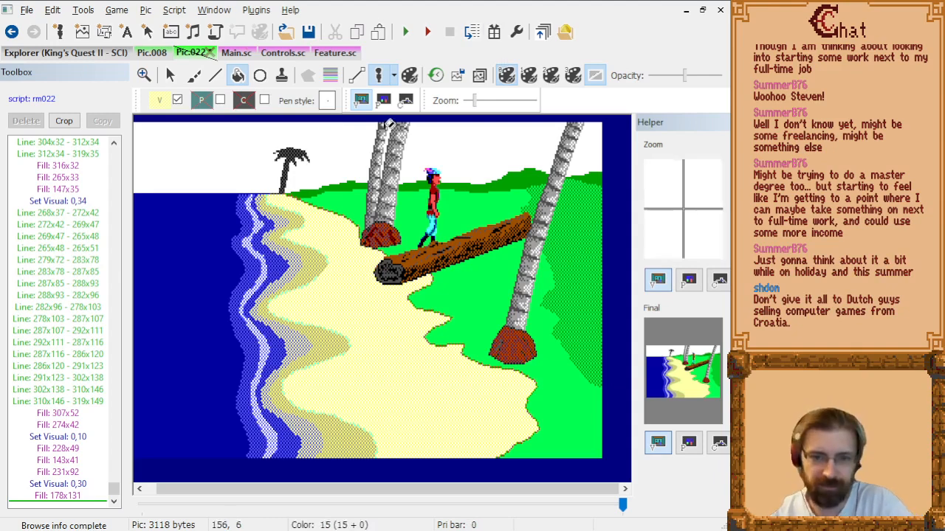
# Step through the picture's drawing commands to examine the dithered green lines and where their colour setting begins.
pyautogui.click(63, 319)
pyautogui.press('Up')
pyautogui.press('Up')
pyautogui.press('Down')
pyautogui.press('Down')
pyautogui.press('Down')
pyautogui.press('Down')
pyautogui.press('Down')
pyautogui.press('Down')
pyautogui.press('Down')
pyautogui.press('Down')
pyautogui.press('Down')
pyautogui.press('Down')
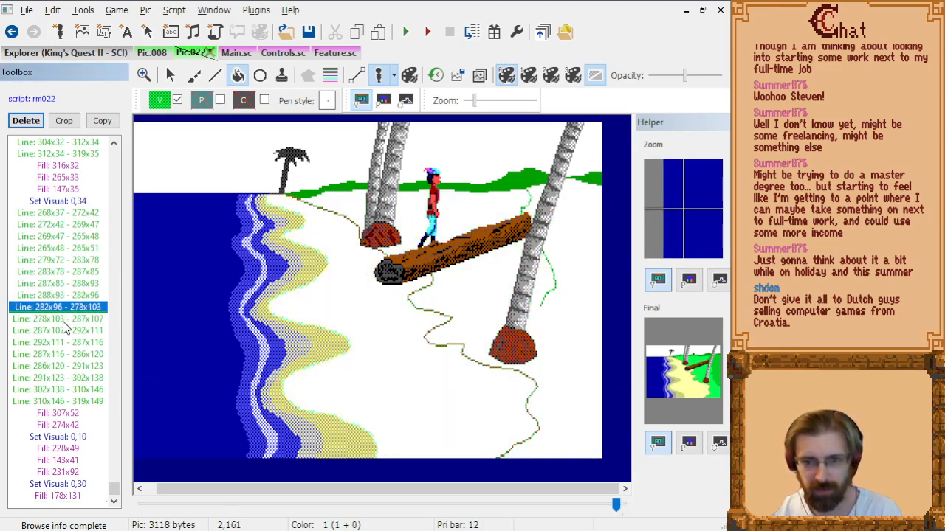
pyautogui.press('Up')
pyautogui.press('Up')
pyautogui.press('Up')
pyautogui.press('Up')
pyautogui.press('Up')
pyautogui.press('Up')
pyautogui.press('Up')
pyautogui.press('Up')
pyautogui.press('Up')
pyautogui.press('Up')
pyautogui.press('Up')
pyautogui.press('Up')
pyautogui.press('Up')
pyautogui.press('Up')
pyautogui.press('Up')
pyautogui.press('Up')
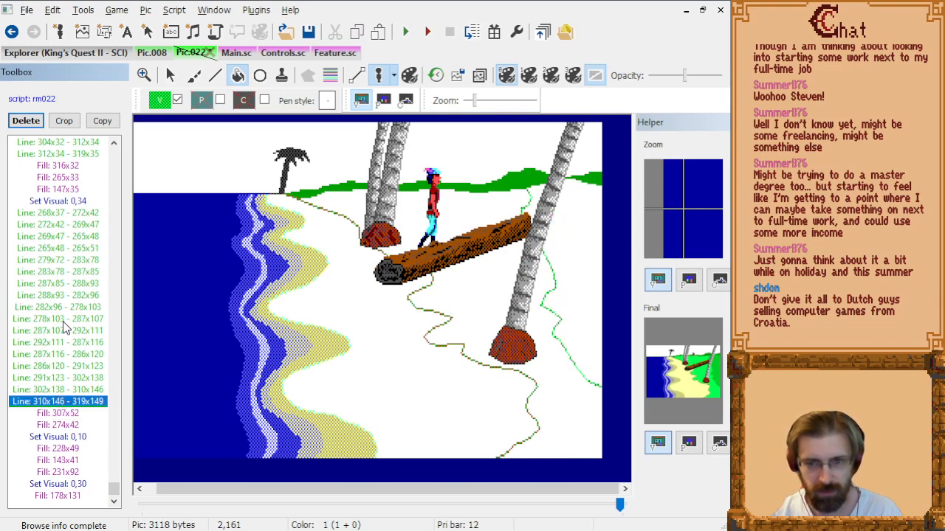
pyautogui.press('Up')
pyautogui.press('Up')
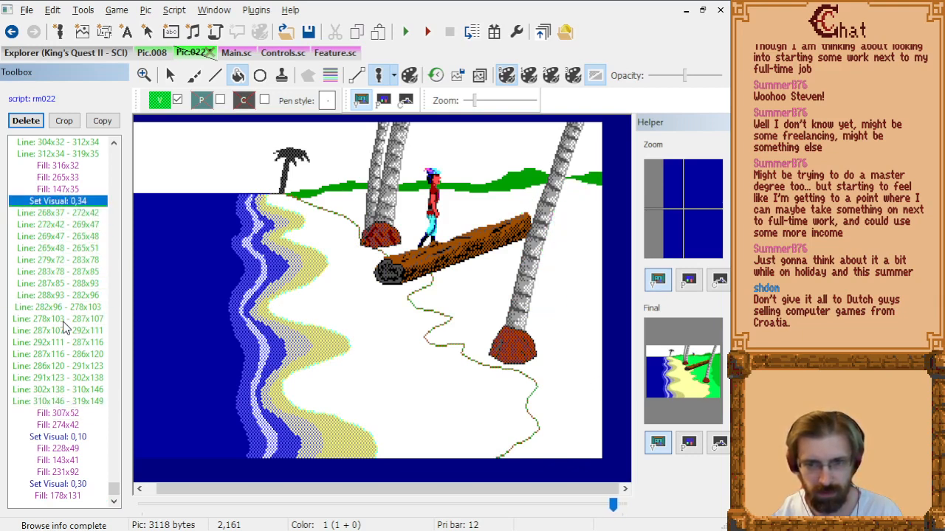
# Try drawing a grey-yellow dithered line from the grass edge at 152x58 down onto the beach to 146x68.
pyautogui.scroll(2, 338, 323)
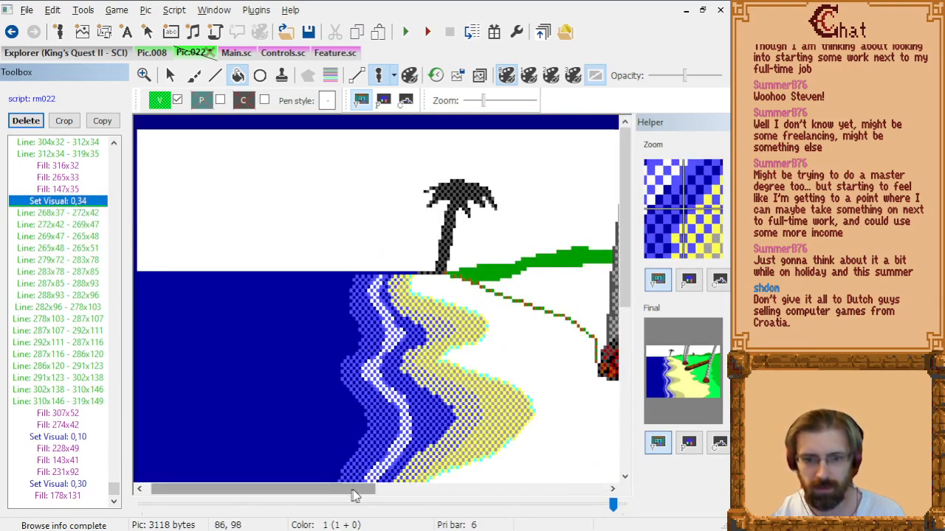
pyautogui.moveTo(354, 492); pyautogui.dragTo(432, 491)
pyautogui.scroll(-2, 484, 402)
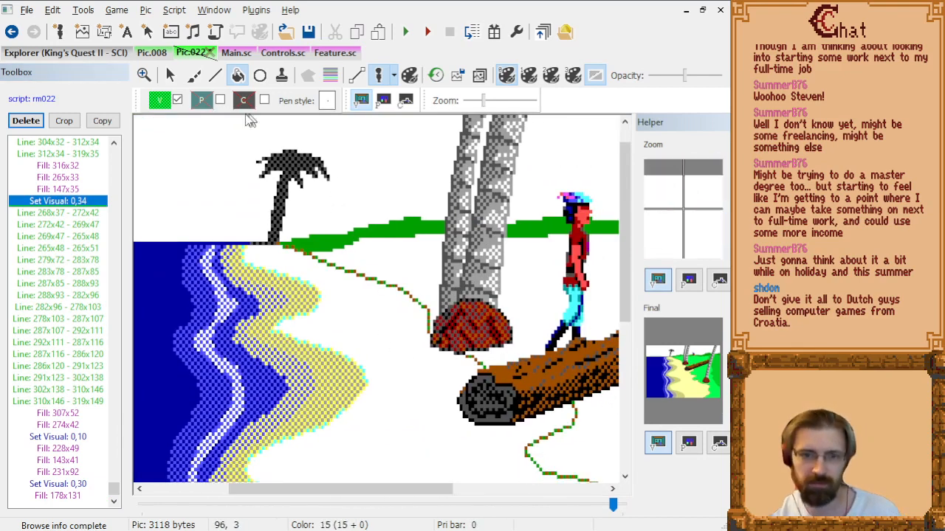
pyautogui.click(141, 55)
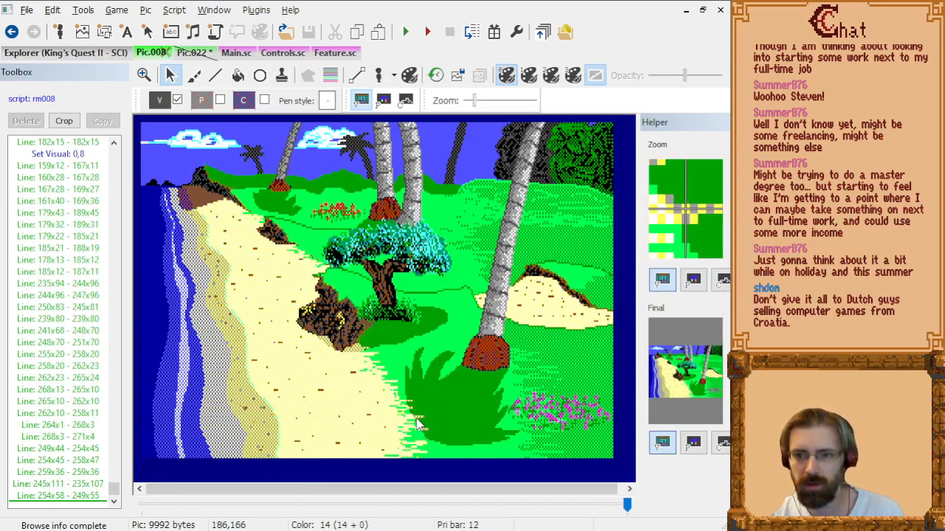
pyautogui.click(192, 53)
pyautogui.click(160, 101)
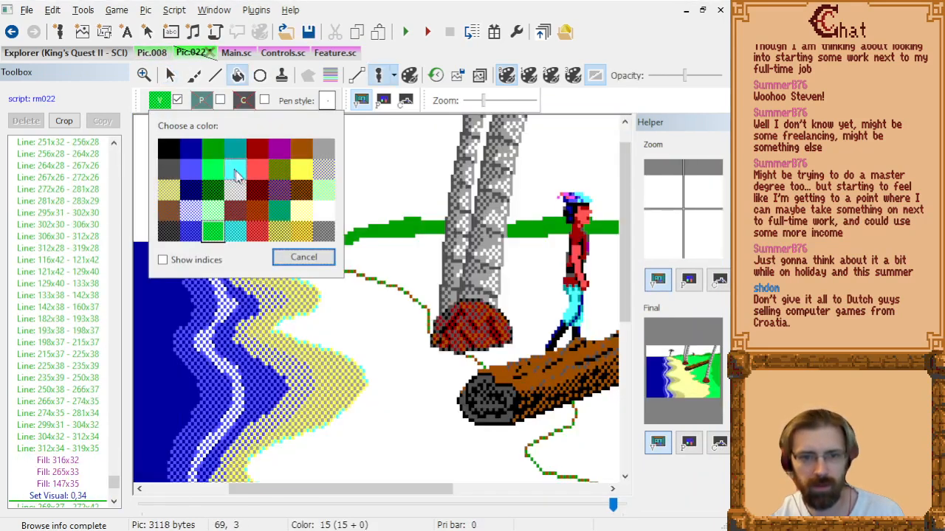
pyautogui.click(168, 191)
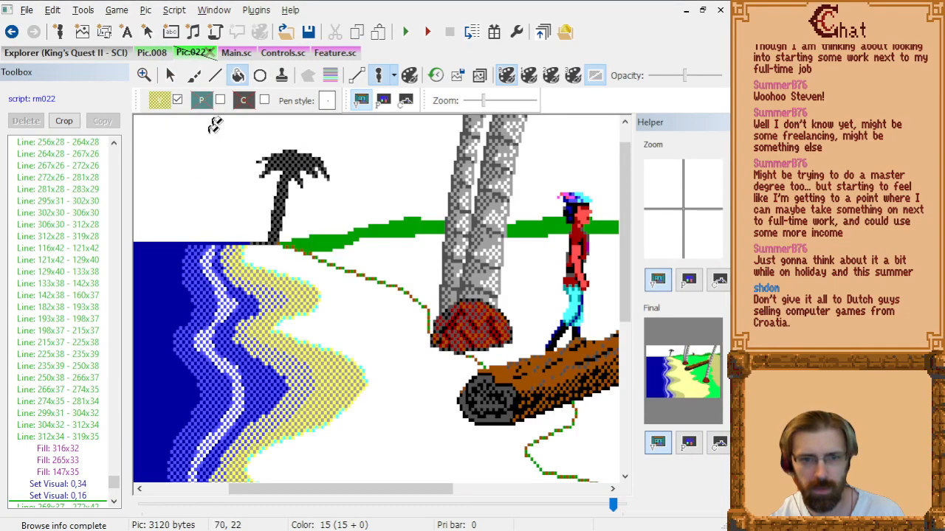
pyautogui.click(215, 75)
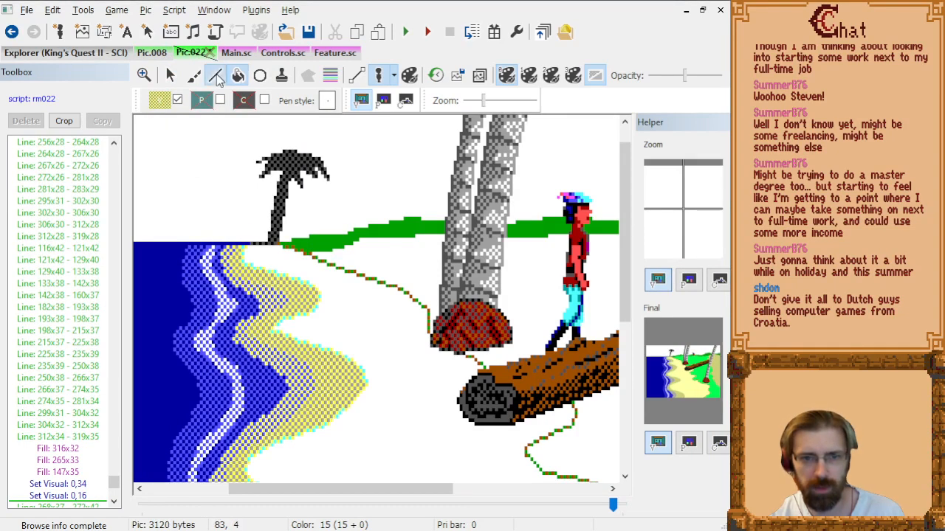
pyautogui.click(421, 310)
pyautogui.click(412, 317)
pyautogui.click(409, 331)
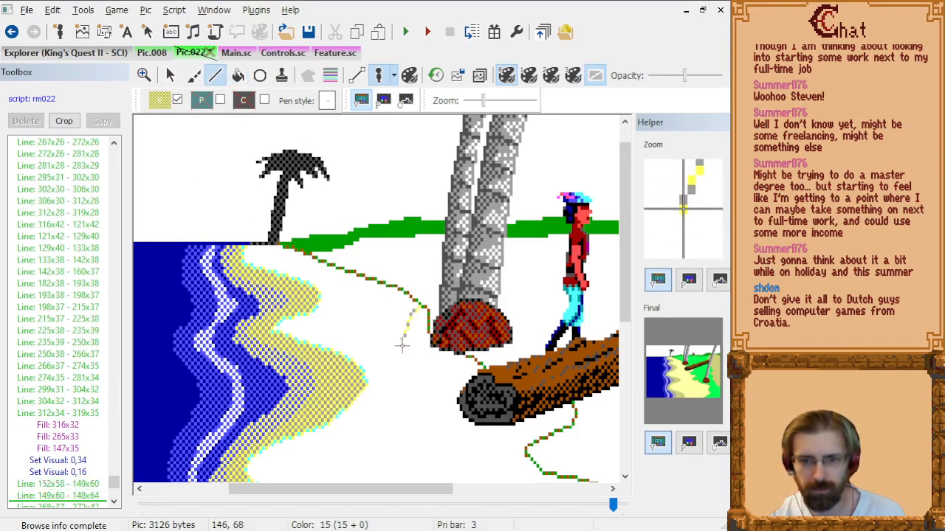
pyautogui.click(402, 345)
pyautogui.rightClick(396, 367)
# Delete the three new grey-yellow line segments on the beach together with their colour setting.
pyautogui.click(57, 496)
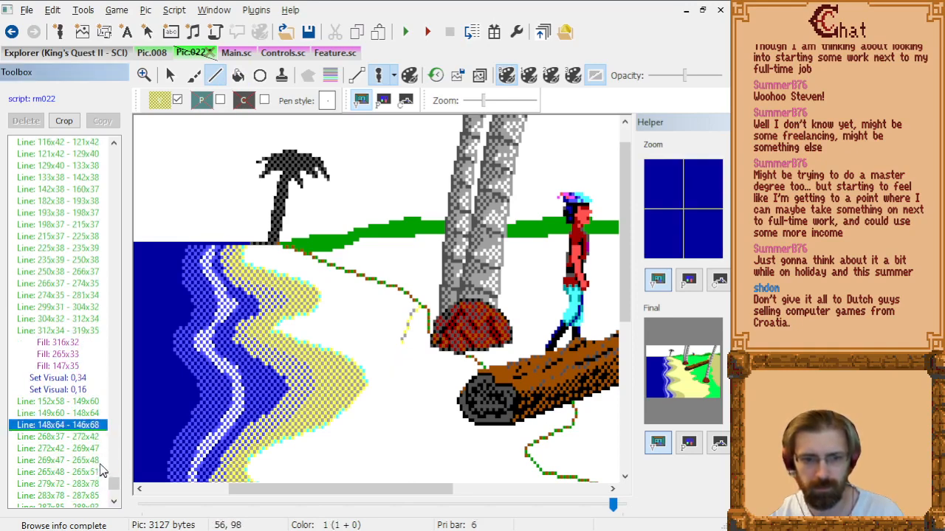
pyautogui.press('Up')
pyautogui.press('Up')
pyautogui.press('Up')
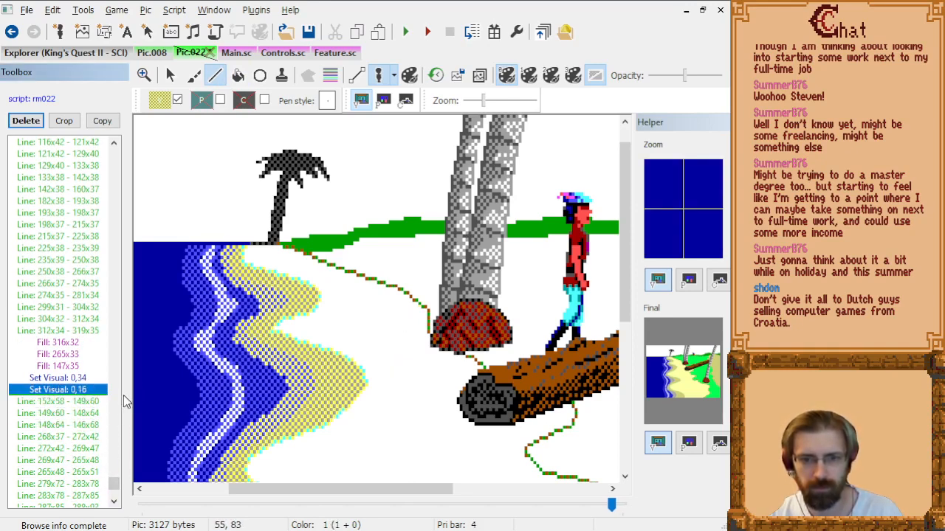
pyautogui.press('Down')
pyautogui.press('Down')
pyautogui.press('Down')
pyautogui.press('Down')
pyautogui.press('Down')
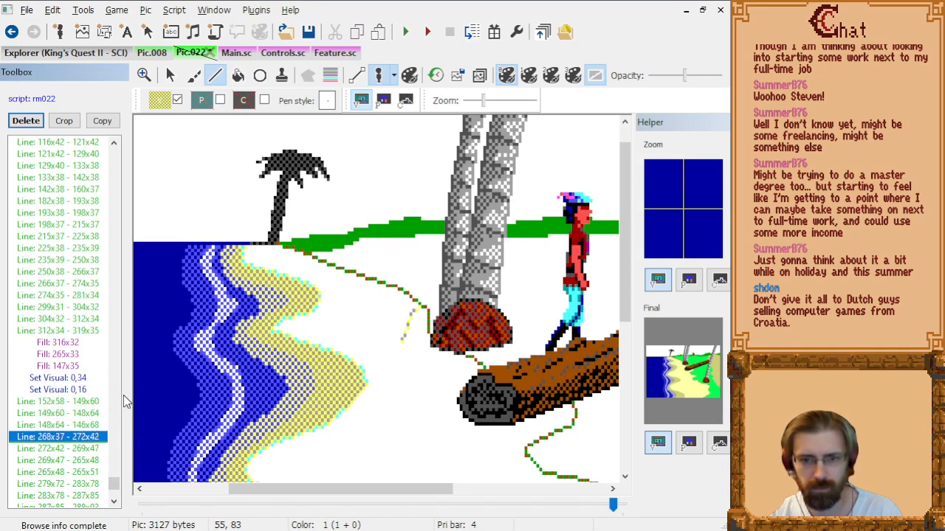
pyautogui.press('Up')
pyautogui.press('Up')
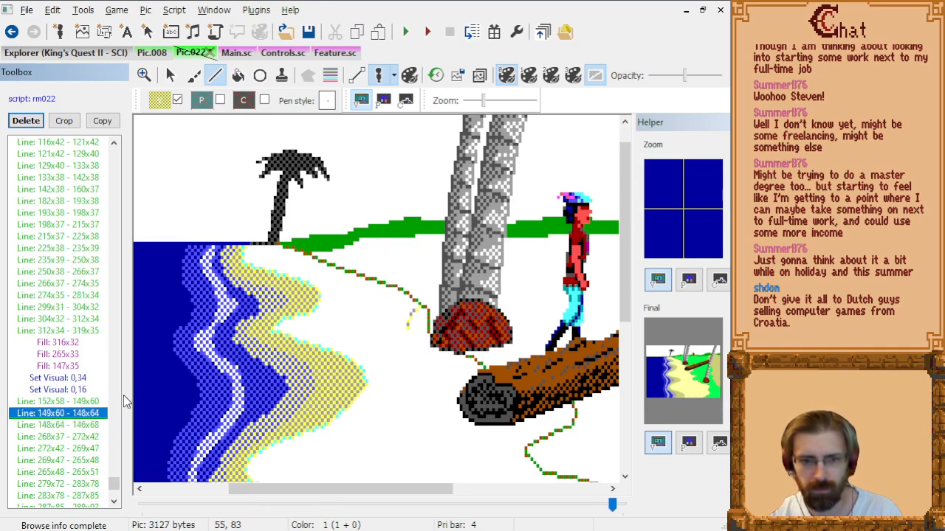
pyautogui.hotkey('shift', 'Up')
pyautogui.hotkey('shift', 'Up')
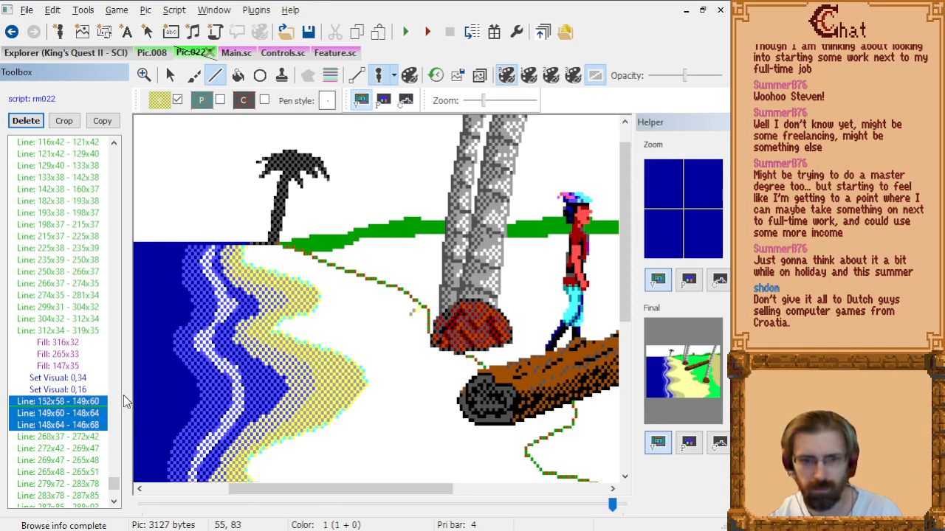
pyautogui.press('Delete')
pyautogui.press('Delete')
# Set the visual colour to the grey-yellow dither right after the 147x35 fill in the drawing command list.
pyautogui.press('Up')
pyautogui.press('Up')
pyautogui.press('Down')
pyautogui.press('Down')
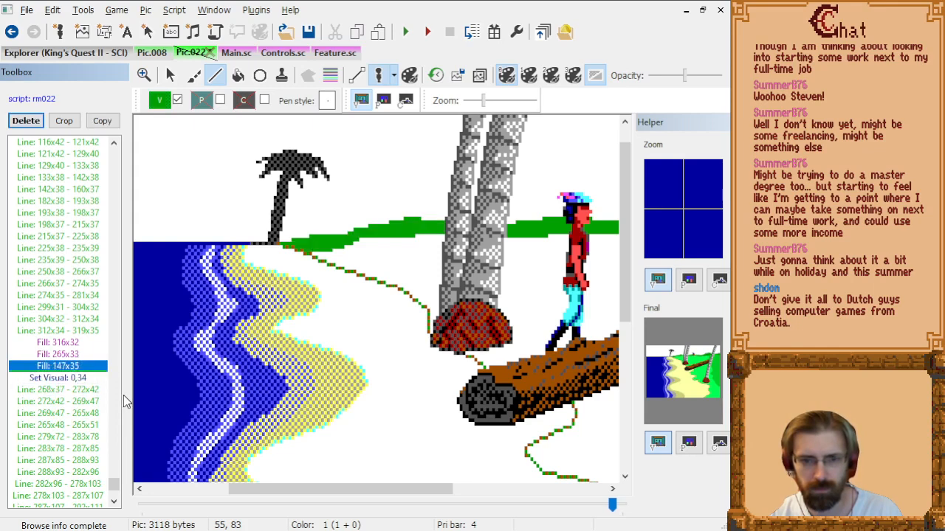
pyautogui.press('Up')
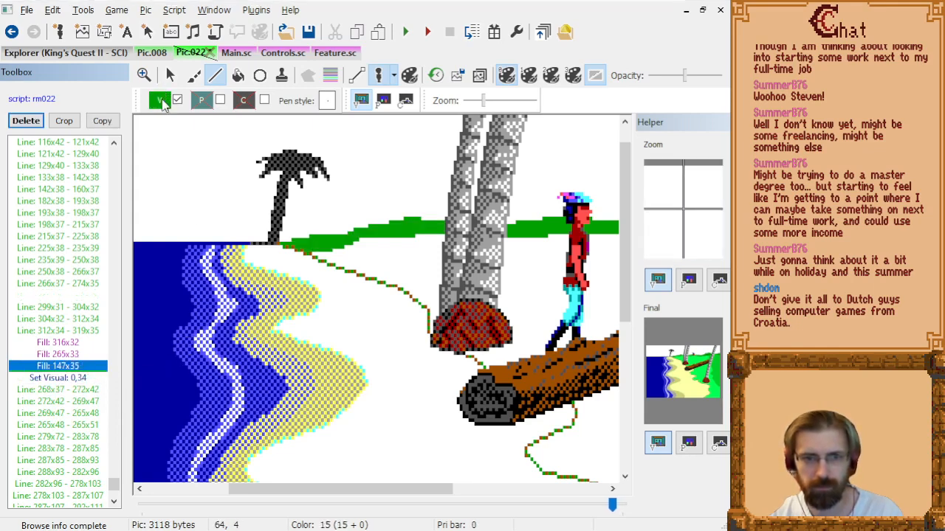
pyautogui.click(160, 100)
pyautogui.click(179, 191)
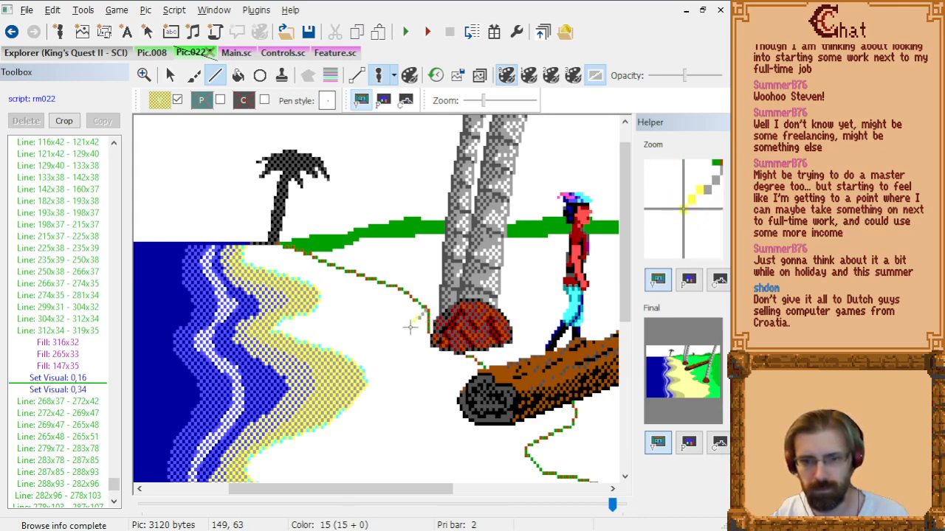
# Draw a grey-yellow dithered shadow outline on the sand beside the palm's root mound, from 154x59 through 149x61 and 143x78 to 150x84.
pyautogui.click(411, 318)
pyautogui.click(402, 334)
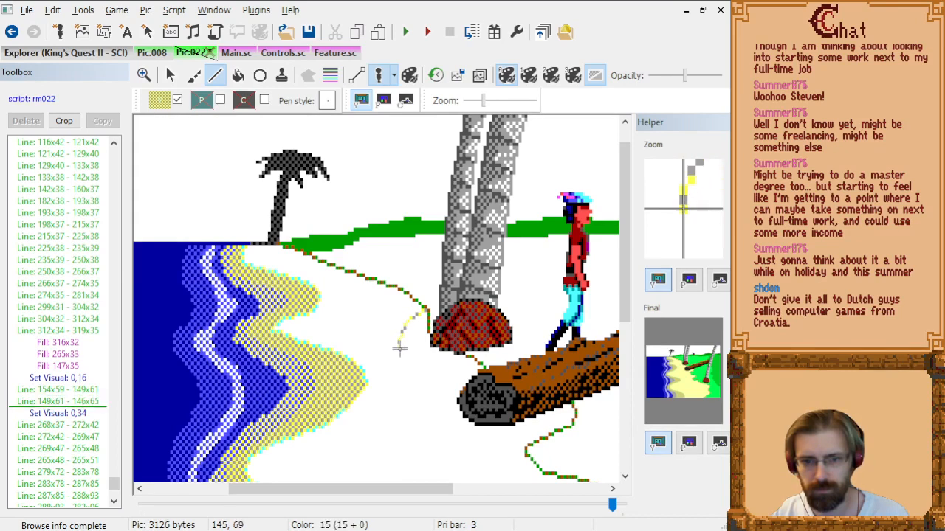
pyautogui.click(398, 353)
pyautogui.click(394, 369)
pyautogui.click(393, 382)
pyautogui.click(402, 393)
pyautogui.click(414, 400)
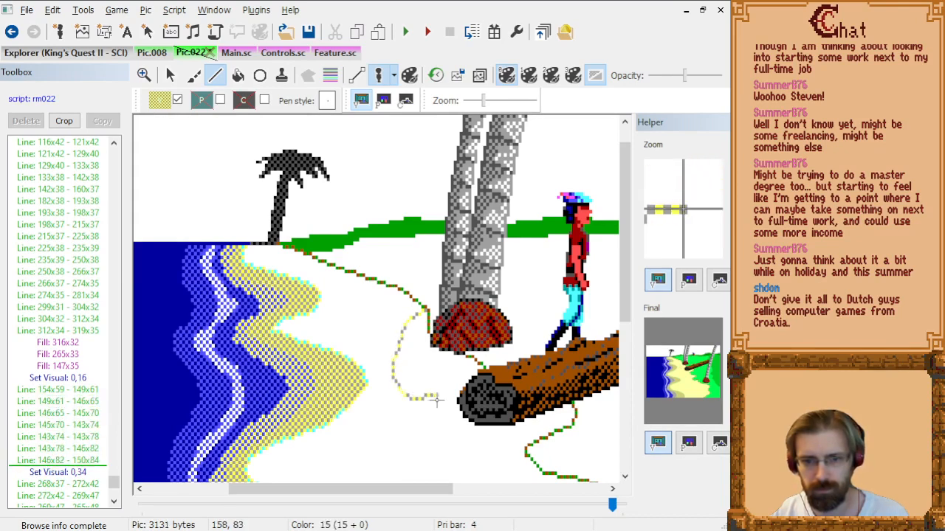
# Delete the last three segments of the sand shadow outline, those running from 143x74 to 150x84.
pyautogui.click(92, 460)
pyautogui.hotkey('shift', 'Up')
pyautogui.hotkey('shift', 'Up')
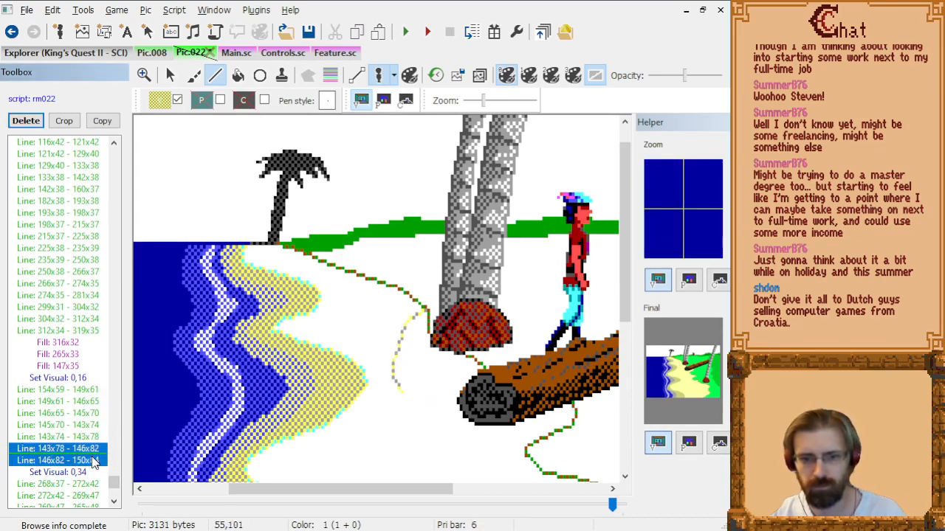
pyautogui.press('Delete')
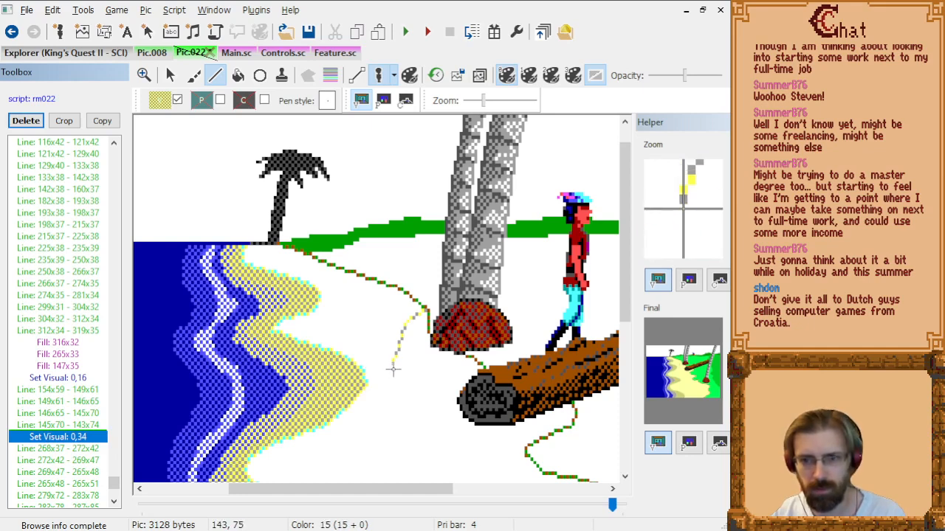
# Continue the sand shadow outline from 143x74 through 146x76, 151x78, 159x78 and 166x77 to the grass edge at 171x74, replacing a misplaced last segment.
pyautogui.click(394, 365)
pyautogui.click(402, 372)
pyautogui.click(418, 380)
pyautogui.click(442, 380)
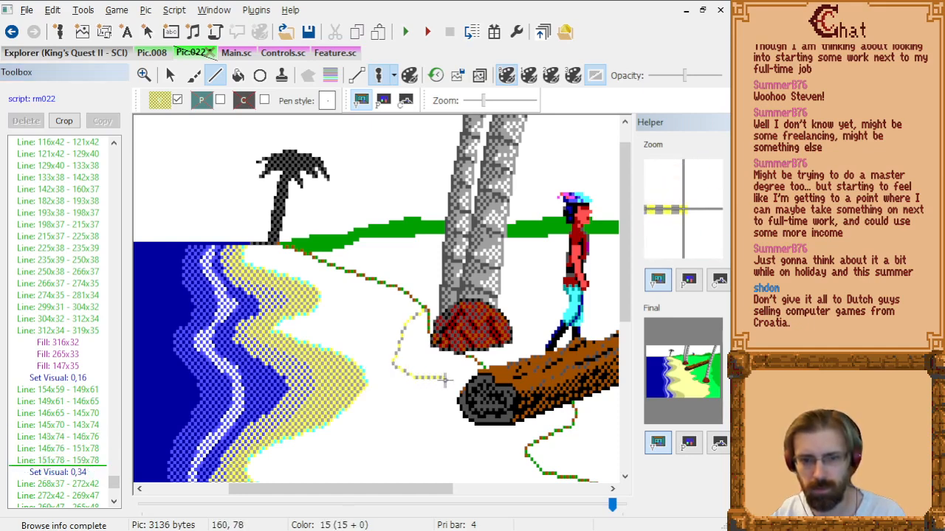
pyautogui.click(457, 375)
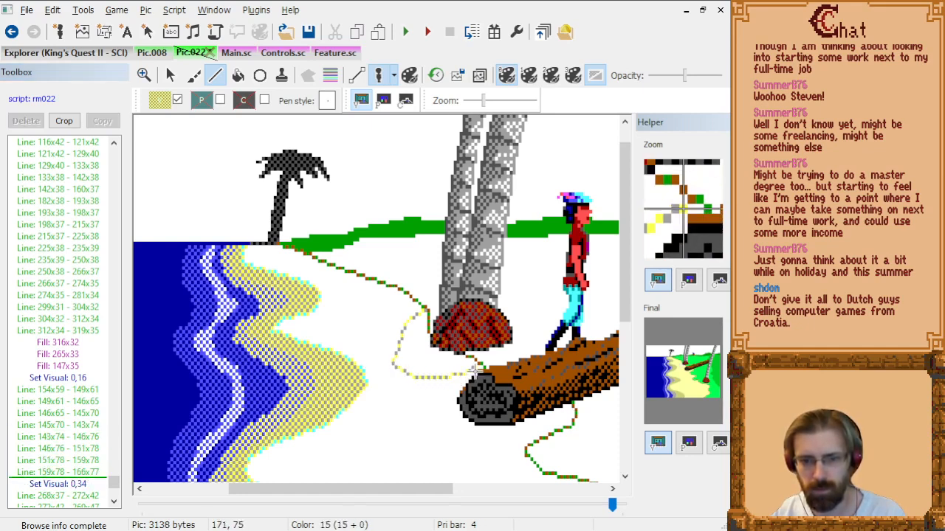
pyautogui.click(474, 369)
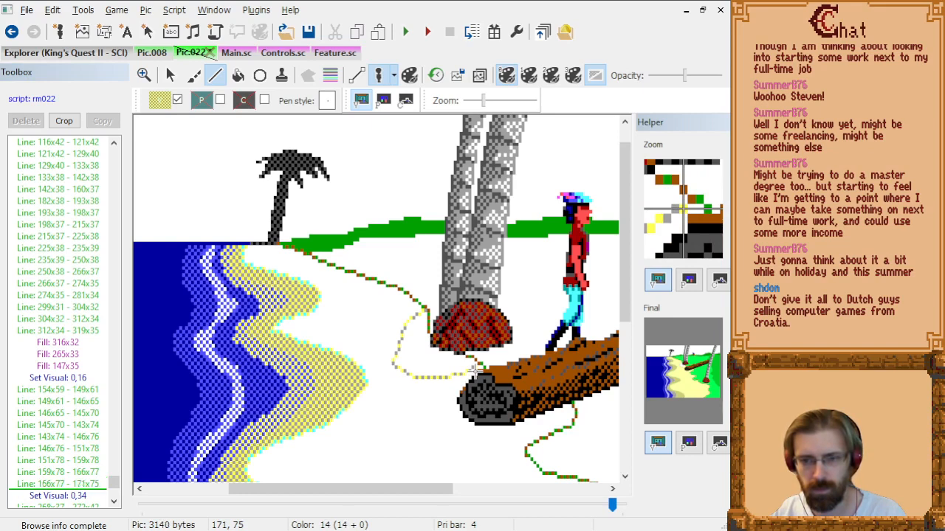
pyautogui.click(83, 496)
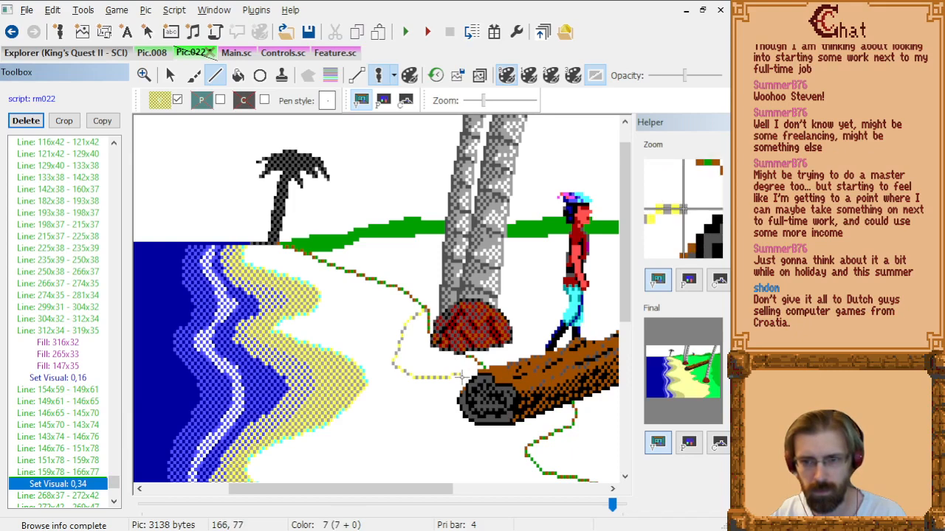
pyautogui.click(459, 377)
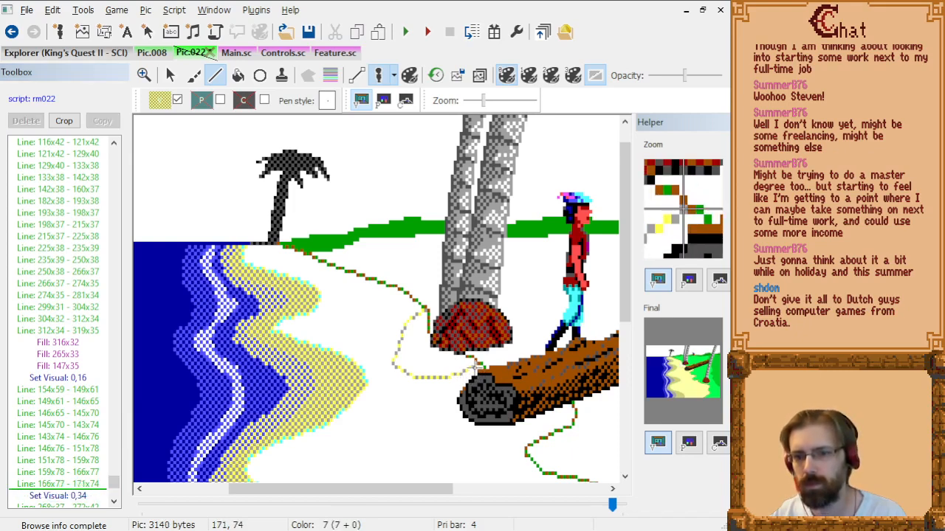
pyautogui.click(476, 366)
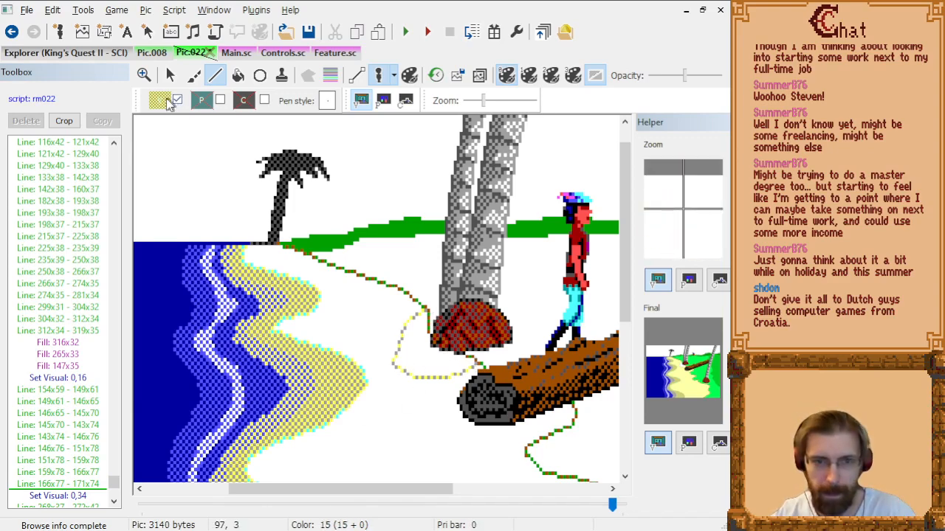
# Glance at Pic.008, set Pic.022's visual colour to dark green and draw a short line from 155x58 to the trunk at 158x57.
pyautogui.click(161, 52)
pyautogui.click(191, 53)
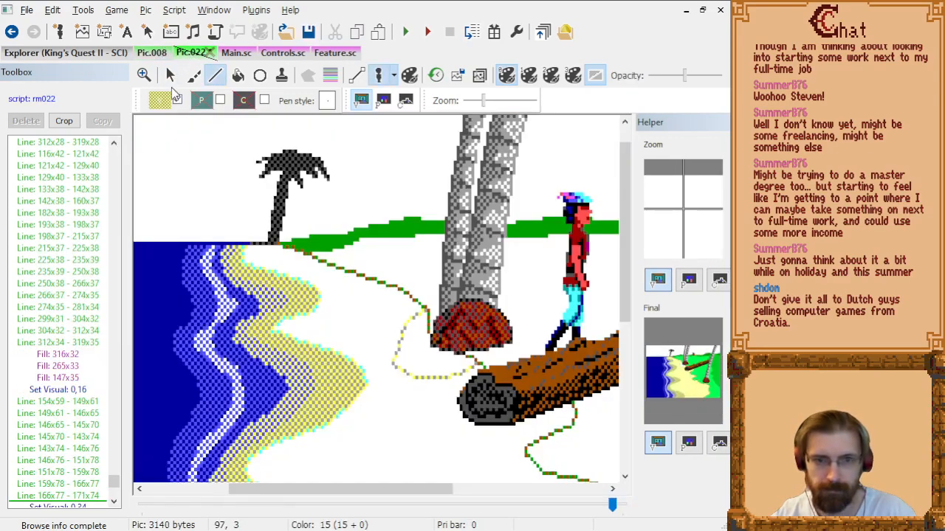
pyautogui.click(159, 100)
pyautogui.click(214, 148)
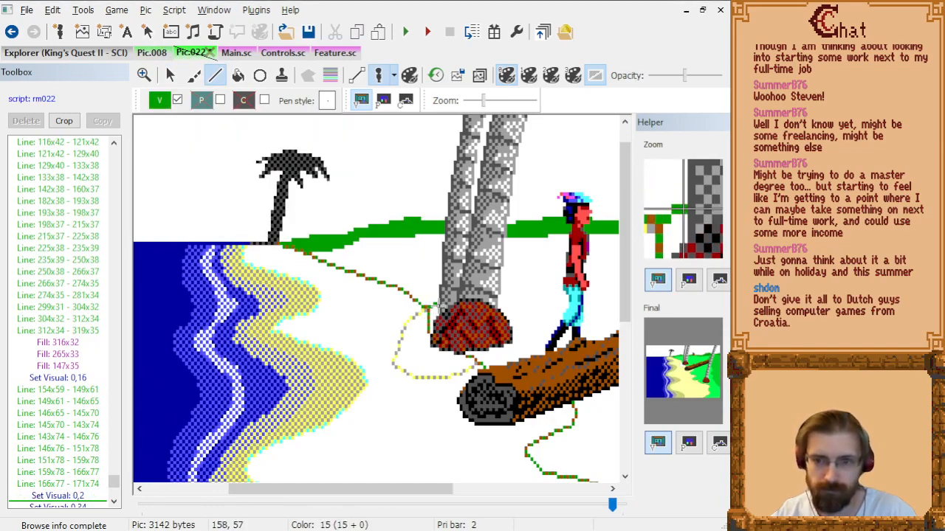
pyautogui.click(438, 307)
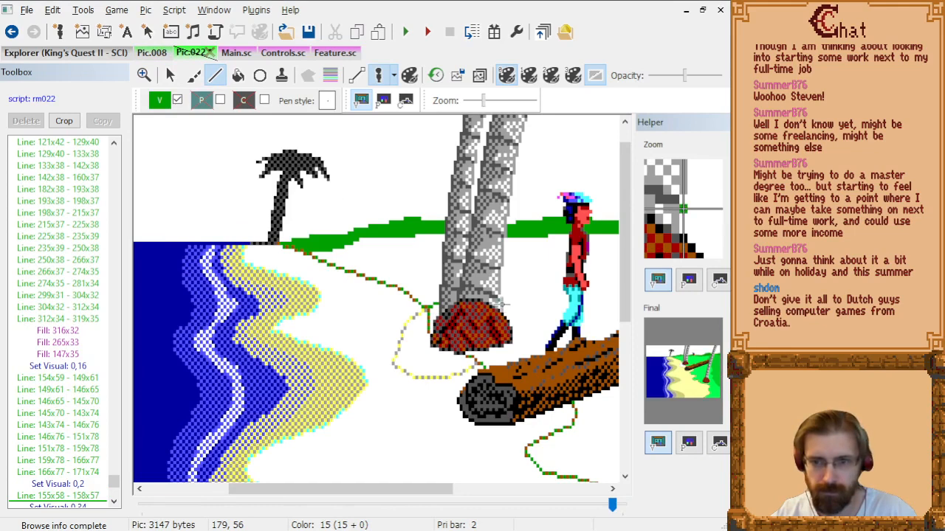
# Draw the dark green grass shadow outline around the root mound from 179x56 through 185x58, 189x61, 190x65, 189x70 and 179x73 to 174x73.
pyautogui.click(503, 302)
pyautogui.click(519, 310)
pyautogui.click(523, 332)
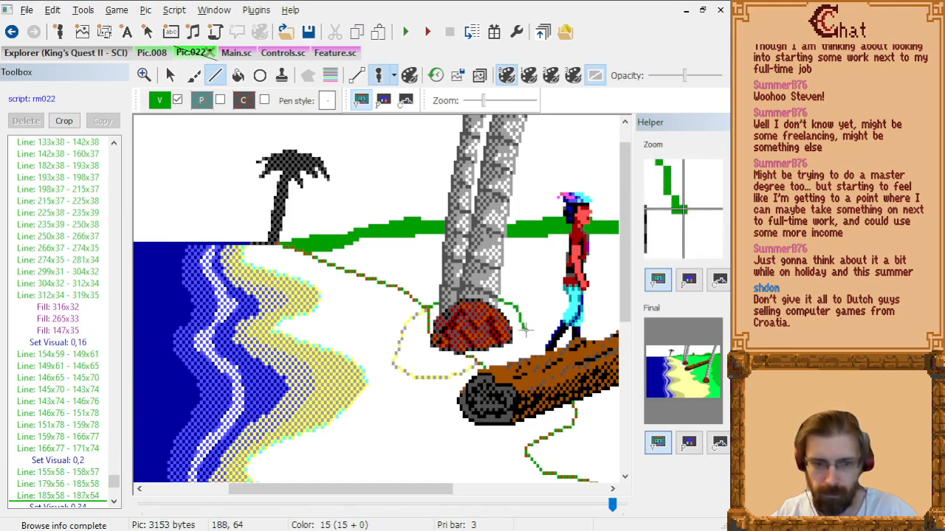
pyautogui.hotkey('ctrl', 'z')
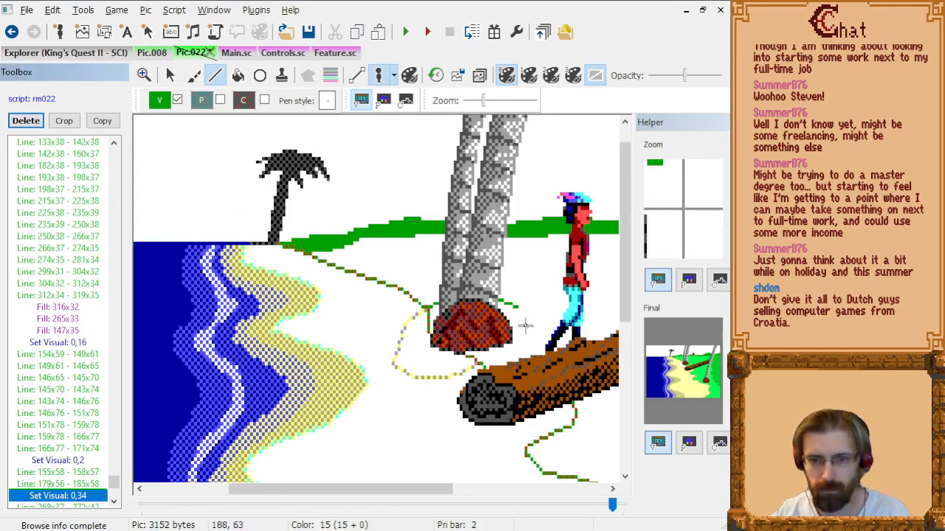
pyautogui.click(528, 321)
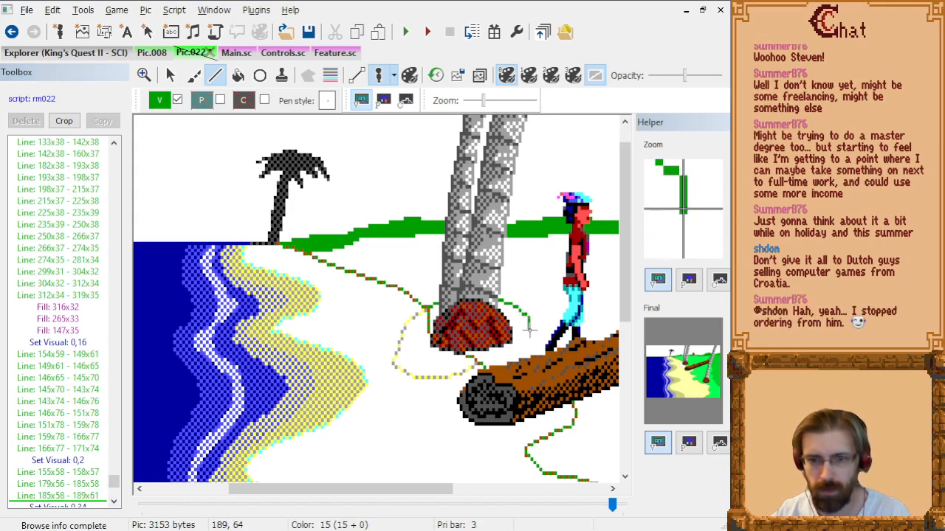
pyautogui.click(531, 335)
pyautogui.click(529, 355)
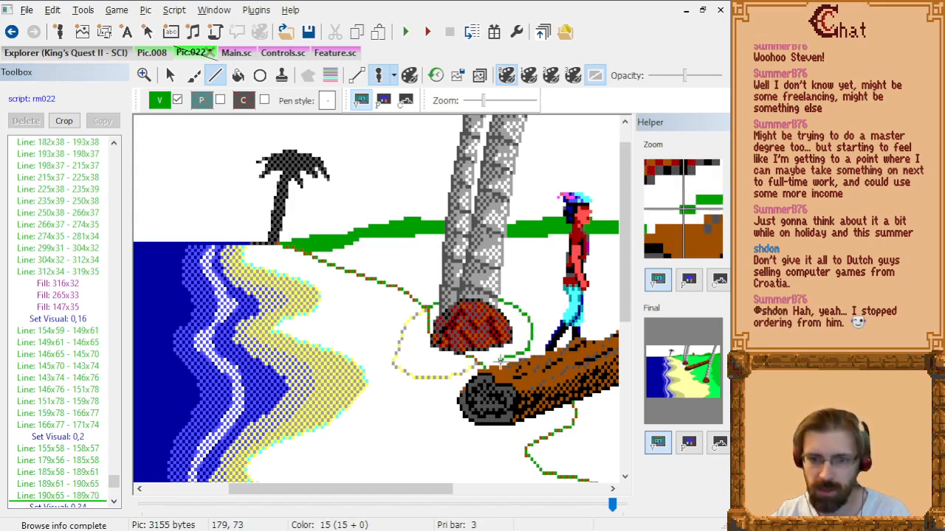
pyautogui.click(500, 363)
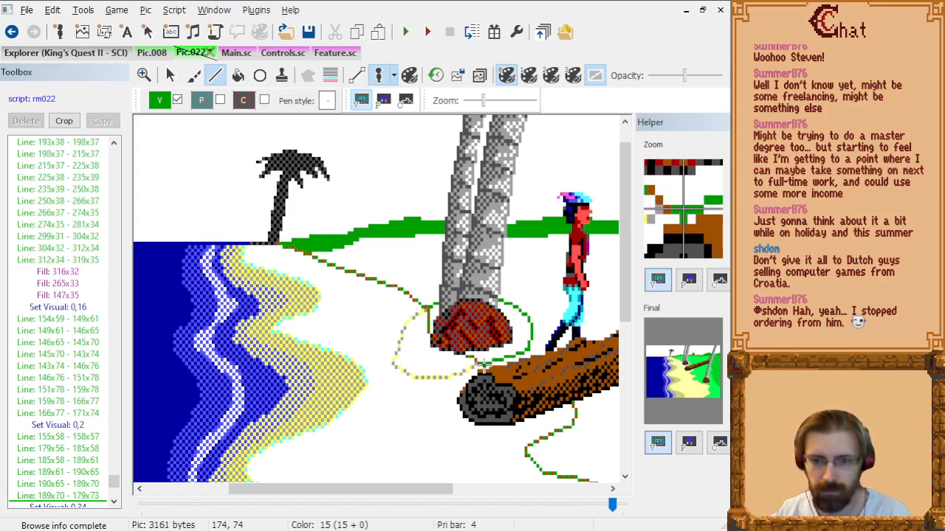
pyautogui.click(483, 363)
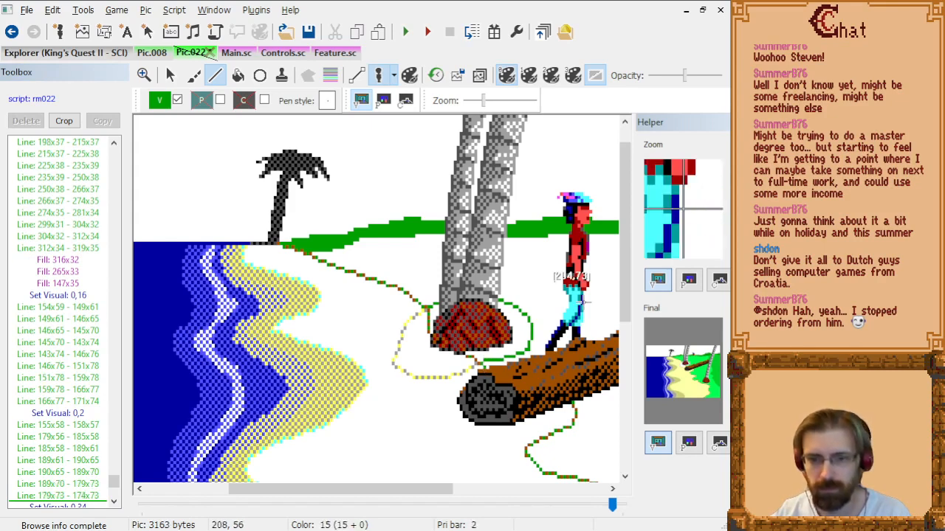
# Fill the grass shadow with dark green at 185x62 and 157x61, and the sand shadow with the grey-yellow dither at 154x77.
pyautogui.click(238, 76)
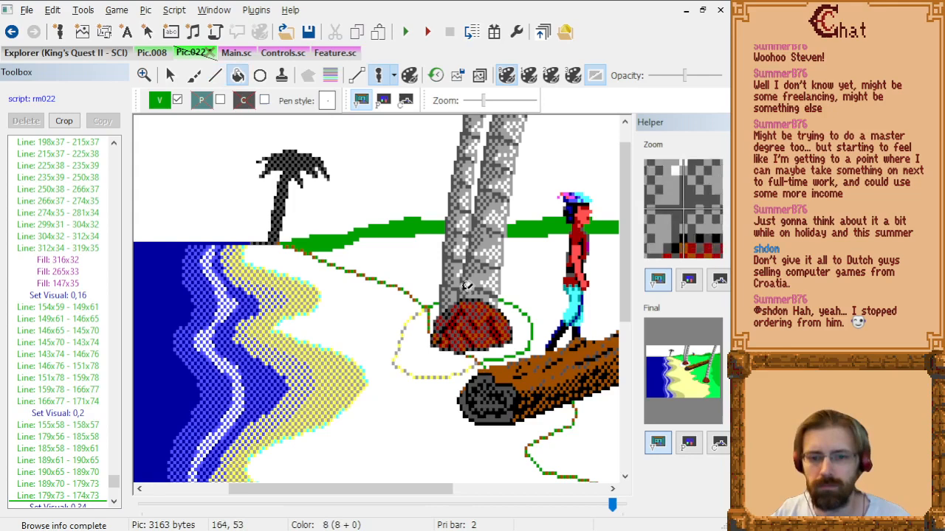
pyautogui.click(517, 328)
pyautogui.click(435, 316)
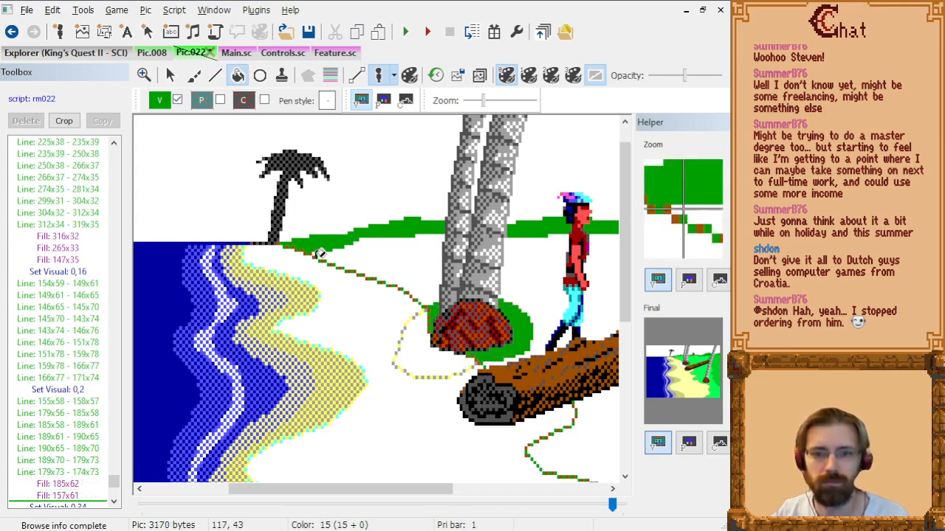
pyautogui.click(88, 378)
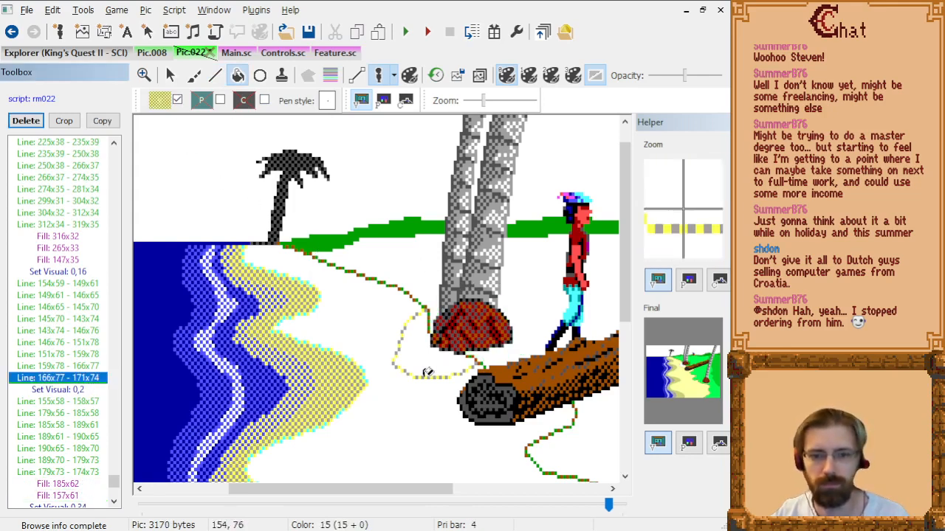
pyautogui.click(427, 373)
# Show the picture through its last drawing command and inspect the new shadow and the base of the second palm.
pyautogui.click(82, 427)
pyautogui.press('End')
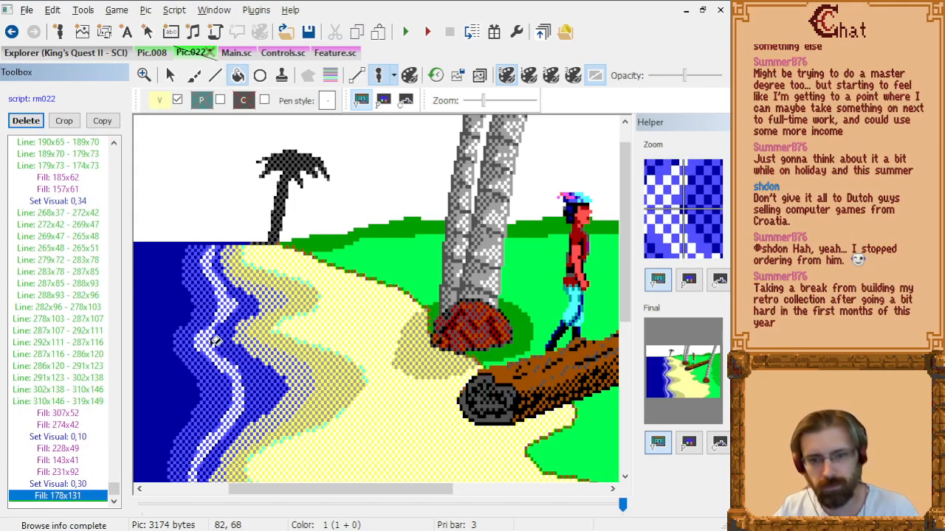
pyautogui.scroll(-3, 215, 341)
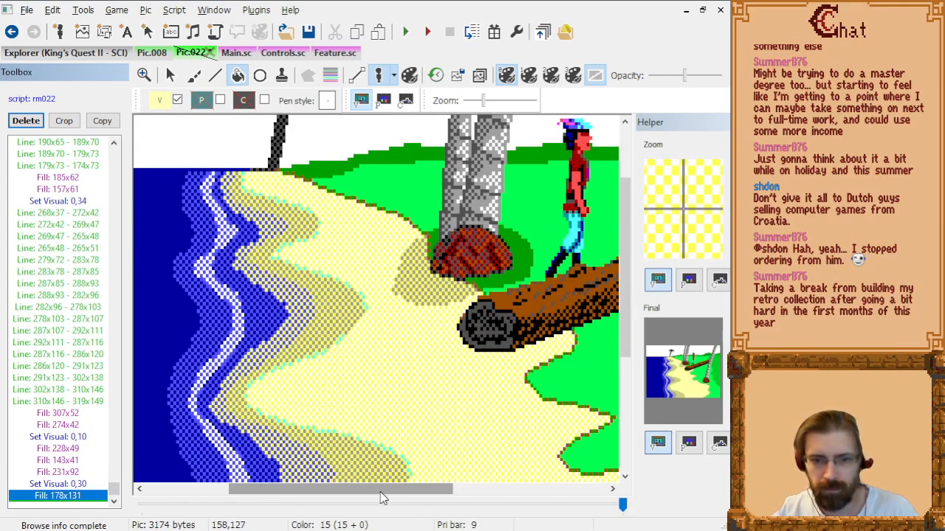
pyautogui.moveTo(381, 493); pyautogui.dragTo(488, 495)
pyautogui.scroll(-4, 477, 424)
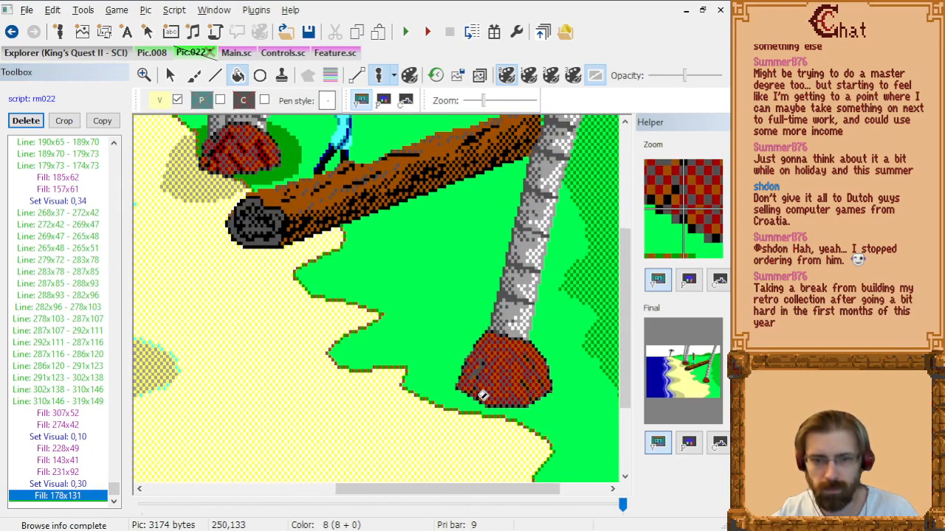
# Step back and forth through the shadow's drawing commands to examine how it builds up, ending on the 157x61 fill.
pyautogui.click(70, 190)
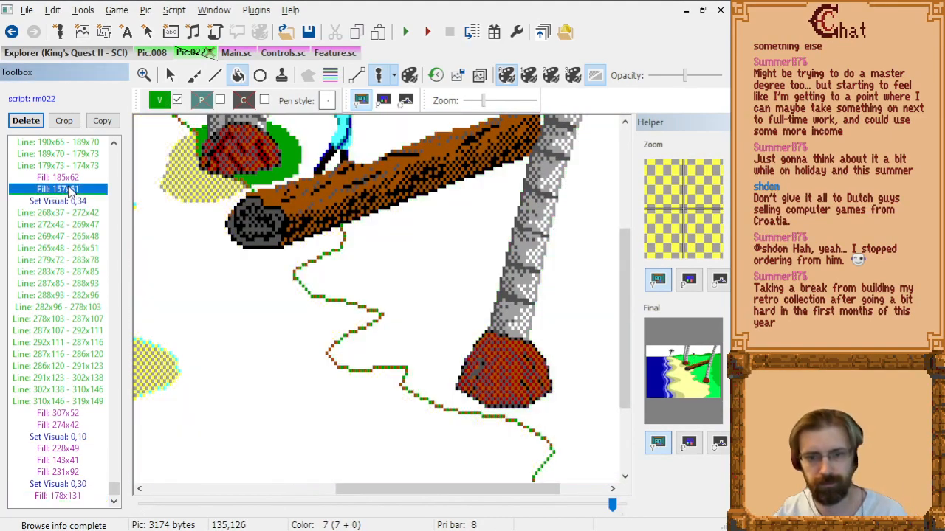
pyautogui.scroll(8, 69, 190)
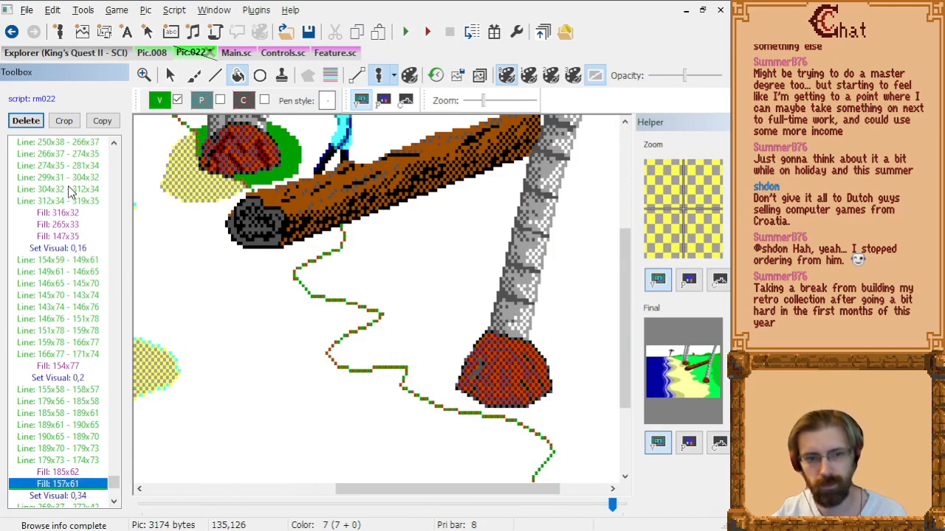
pyautogui.press('Up')
pyautogui.press('Up')
pyautogui.press('Up')
pyautogui.press('Up')
pyautogui.press('Up')
pyautogui.press('Up')
pyautogui.press('Up')
pyautogui.press('Up')
pyautogui.press('Up')
pyautogui.press('Up')
pyautogui.press('Up')
pyautogui.press('Up')
pyautogui.press('Up')
pyautogui.press('Up')
pyautogui.press('Up')
pyautogui.press('Up')
pyautogui.press('Down')
pyautogui.press('Down')
pyautogui.press('Down')
pyautogui.press('Down')
pyautogui.press('Down')
pyautogui.press('Down')
pyautogui.press('Down')
pyautogui.press('Down')
pyautogui.press('Down')
pyautogui.press('Down')
pyautogui.press('Down')
pyautogui.press('Down')
pyautogui.press('Down')
pyautogui.press('Down')
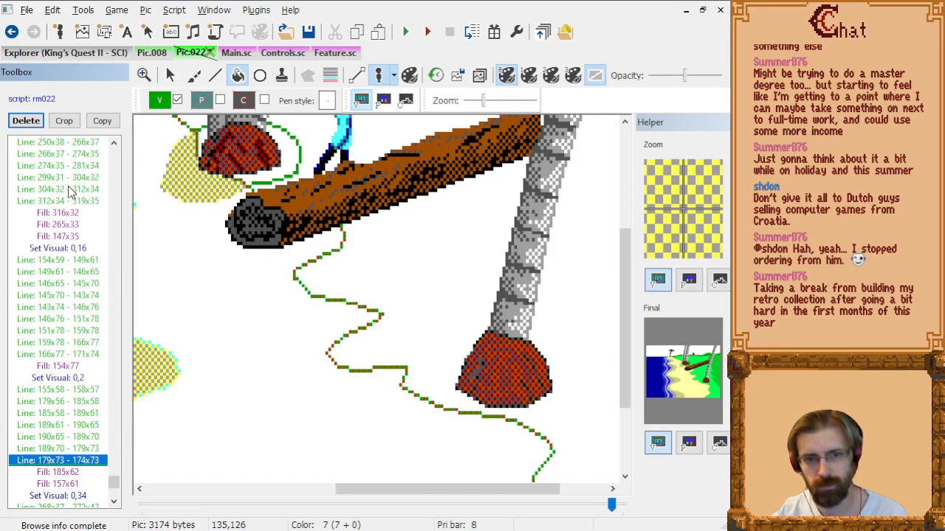
pyautogui.press('Down')
pyautogui.press('Down')
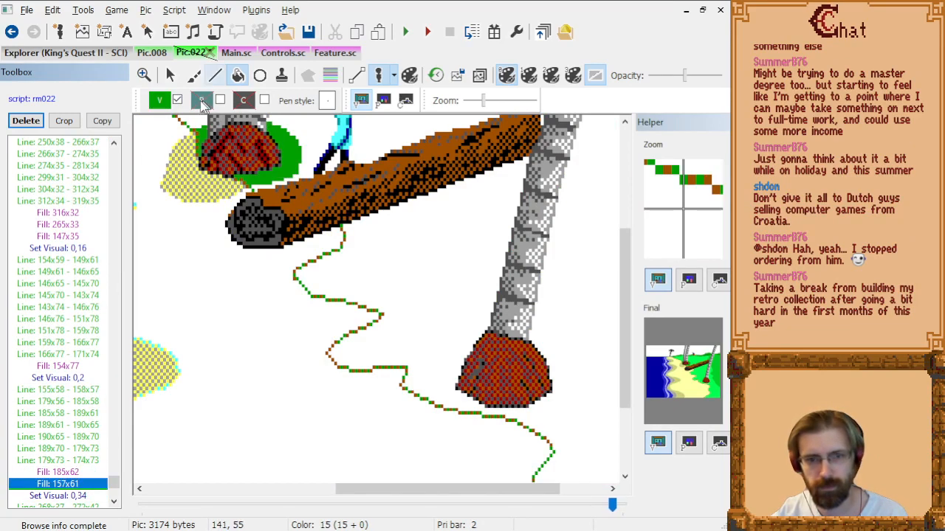
# Draw the left edge of the second palm's sand shadow in grey-yellow dither from 222x126 through 214x130, 209x134 and 209x138 to 207x147.
pyautogui.click(162, 104)
pyautogui.click(168, 190)
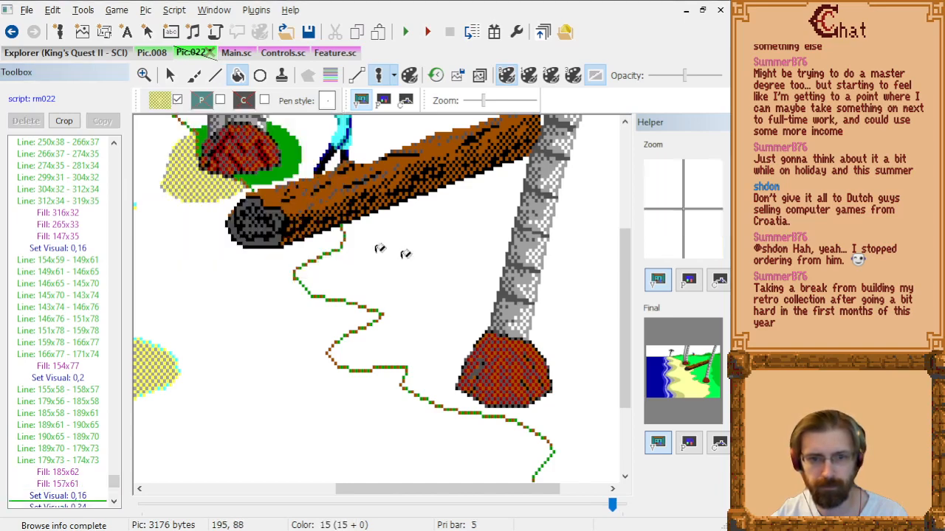
pyautogui.scroll(-2, 407, 283)
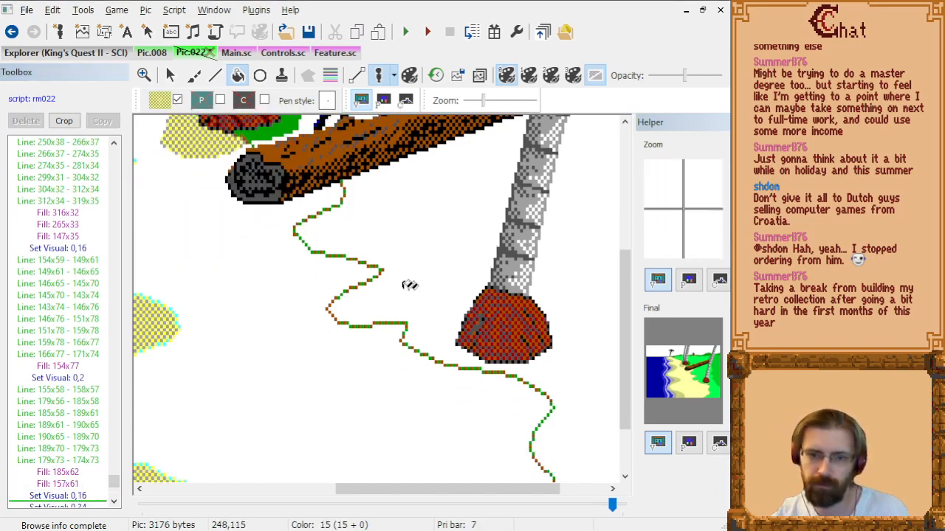
pyautogui.click(395, 329)
pyautogui.click(373, 344)
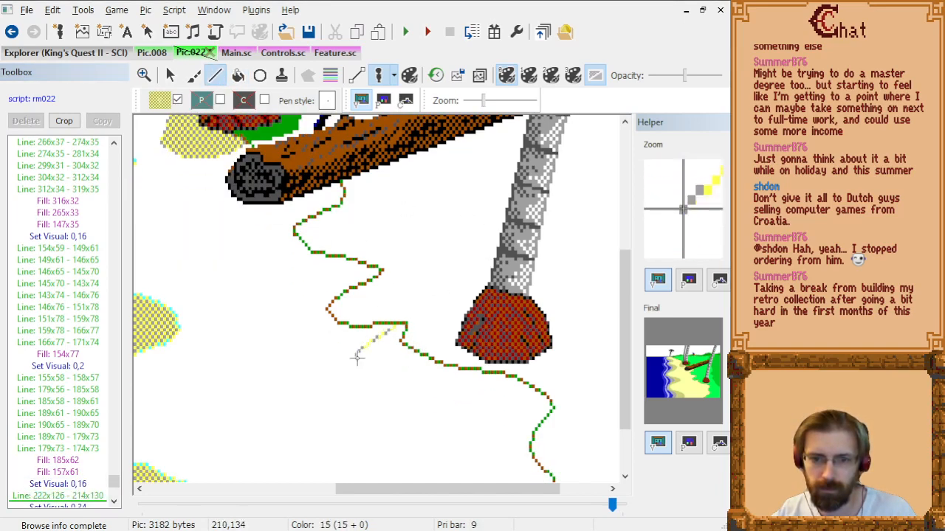
pyautogui.click(359, 358)
pyautogui.click(358, 374)
pyautogui.click(352, 408)
# Continue the sand shadow outline through 209x152, 214x155, 224x159, 235x160, 247x160 and 258x160 to 268x158, and fill it at 236x147.
pyautogui.click(359, 424)
pyautogui.click(373, 432)
pyautogui.click(403, 444)
pyautogui.click(435, 447)
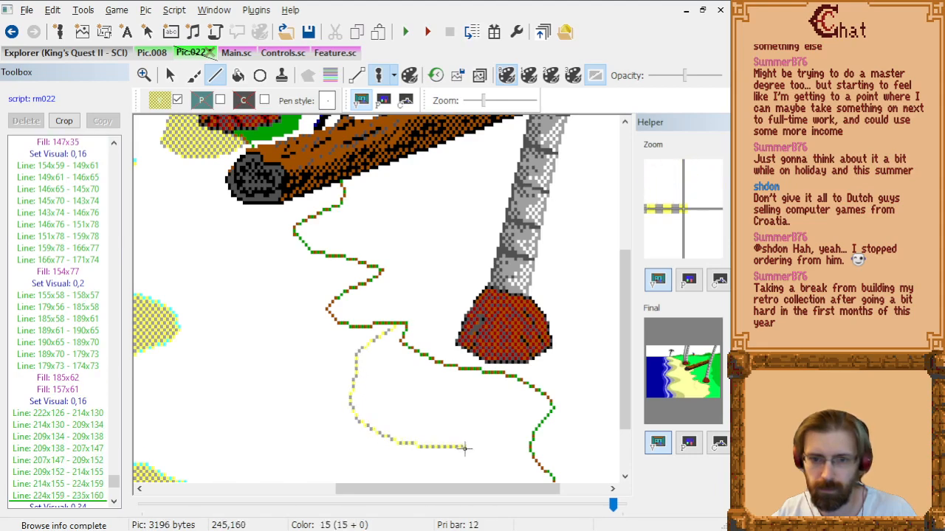
pyautogui.click(471, 447)
pyautogui.click(504, 447)
pyautogui.click(530, 442)
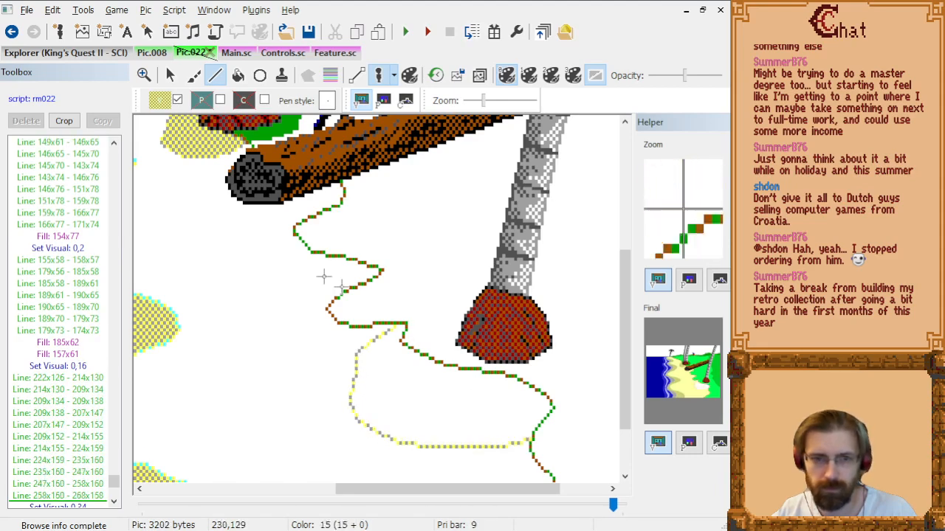
pyautogui.click(238, 75)
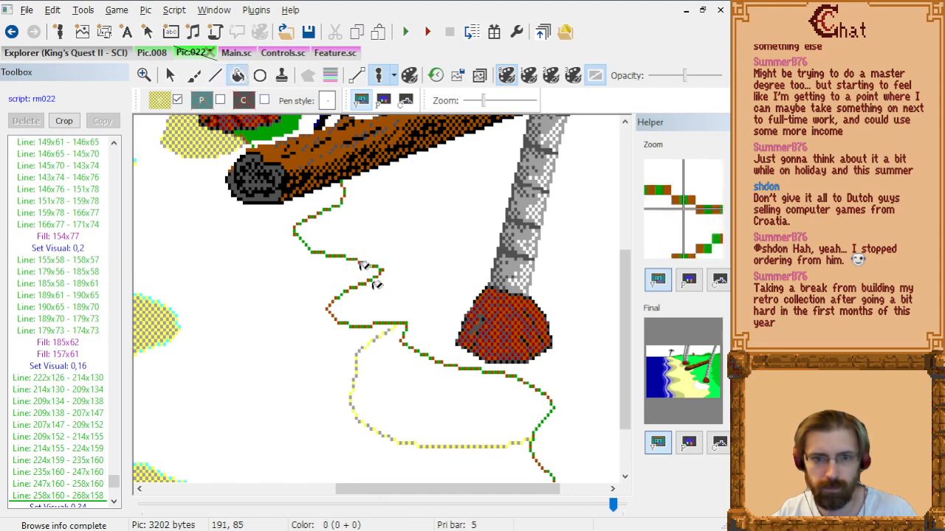
pyautogui.click(435, 407)
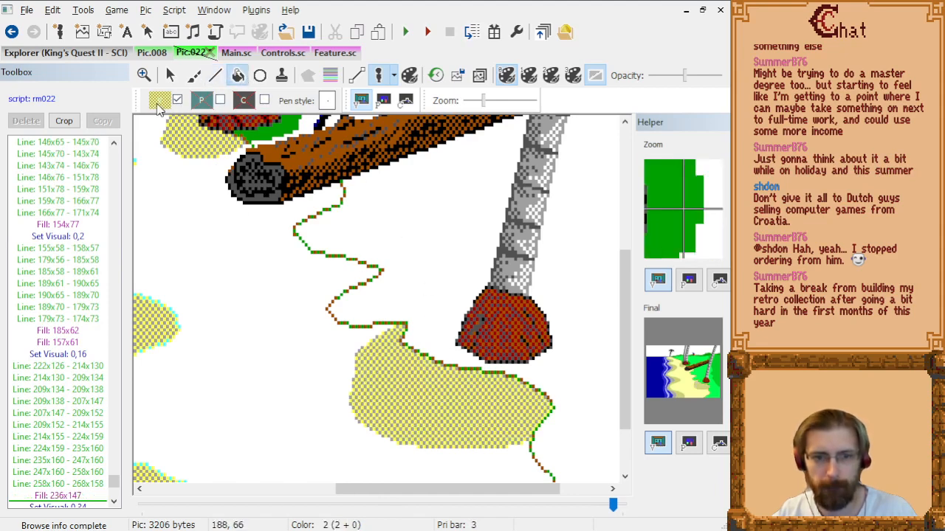
# Draw the dark green grass shadow edge from 227x125 through 232x121, 240x117 and 249x114 to the second palm's trunk at 254x113.
pyautogui.click(159, 101)
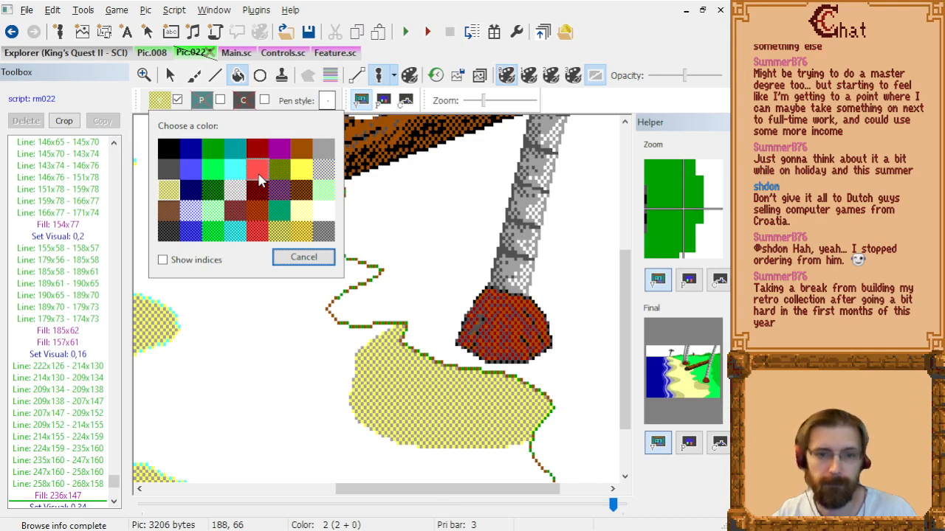
pyautogui.click(213, 150)
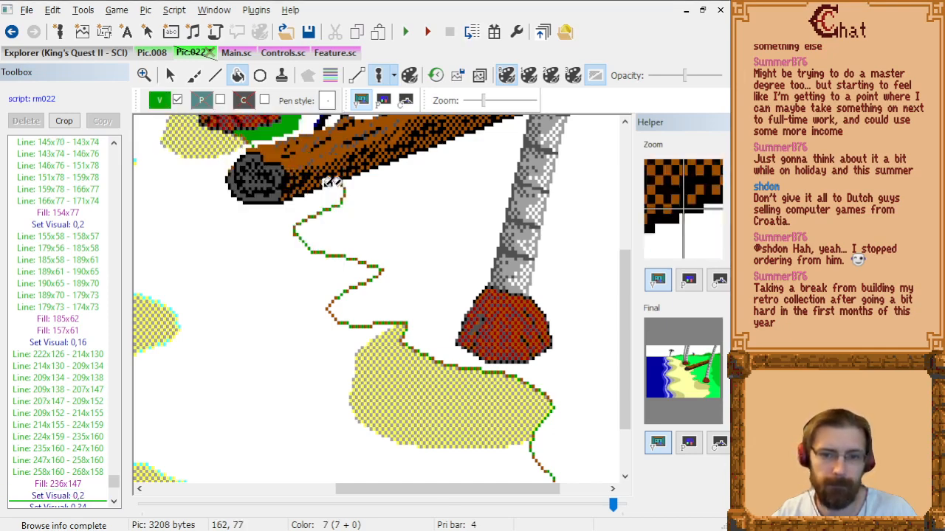
pyautogui.click(215, 75)
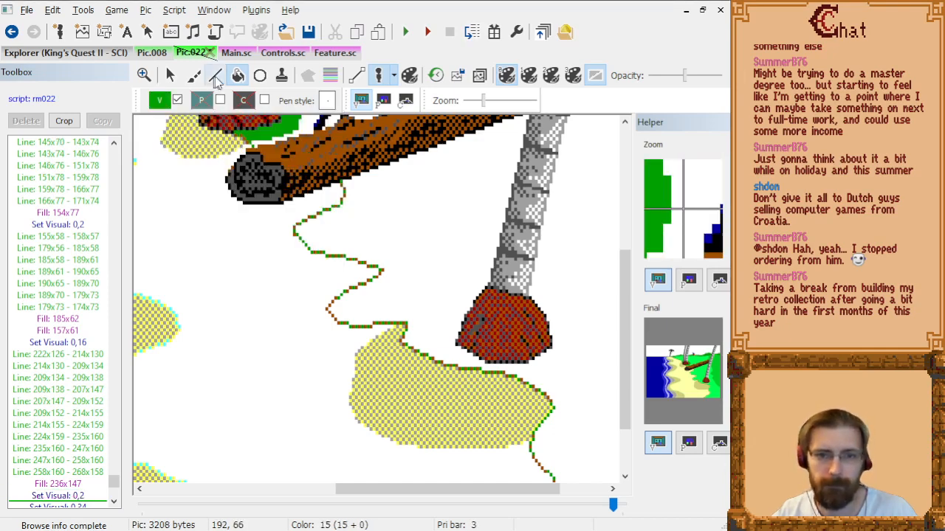
pyautogui.click(407, 323)
pyautogui.click(423, 312)
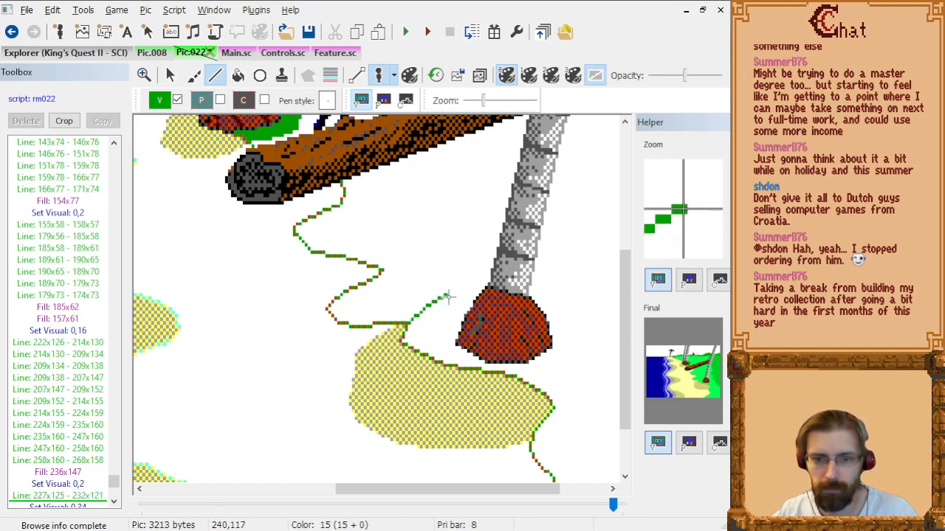
pyautogui.click(452, 299)
pyautogui.click(484, 286)
pyautogui.click(502, 283)
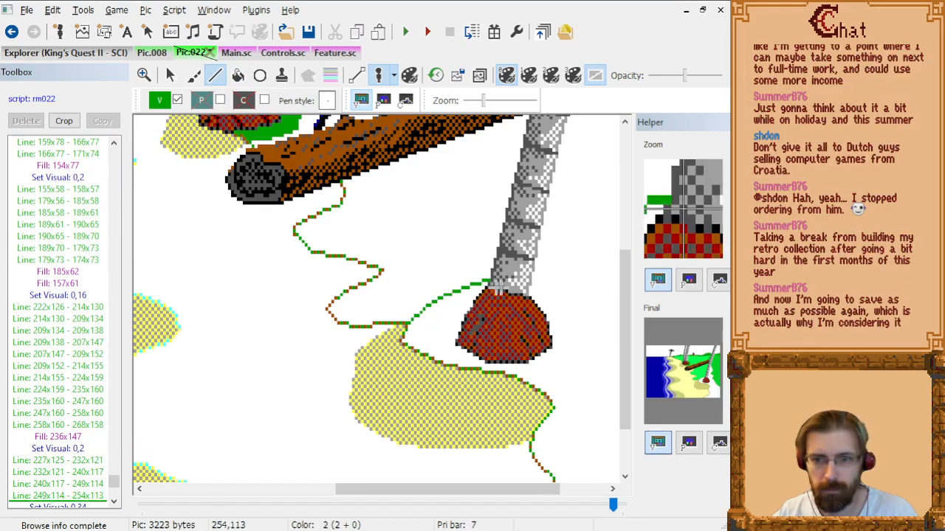
# Draw the grass shadow's other side from 269x114 through 276x116, 284x125, 288x132, 289x144 and 284x151 to 270x157, and fill it at 284x139.
pyautogui.click(552, 291)
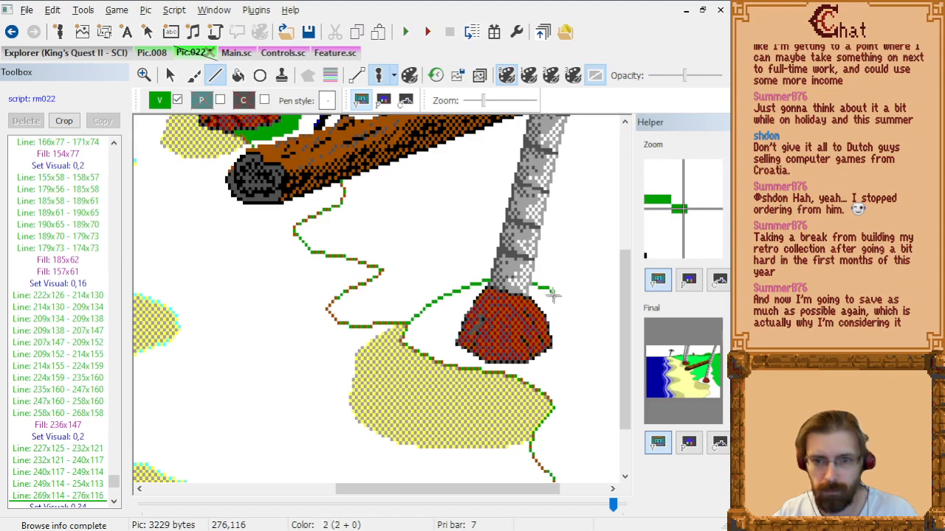
pyautogui.click(568, 311)
pyautogui.click(577, 326)
pyautogui.click(588, 352)
pyautogui.click(591, 370)
pyautogui.click(592, 394)
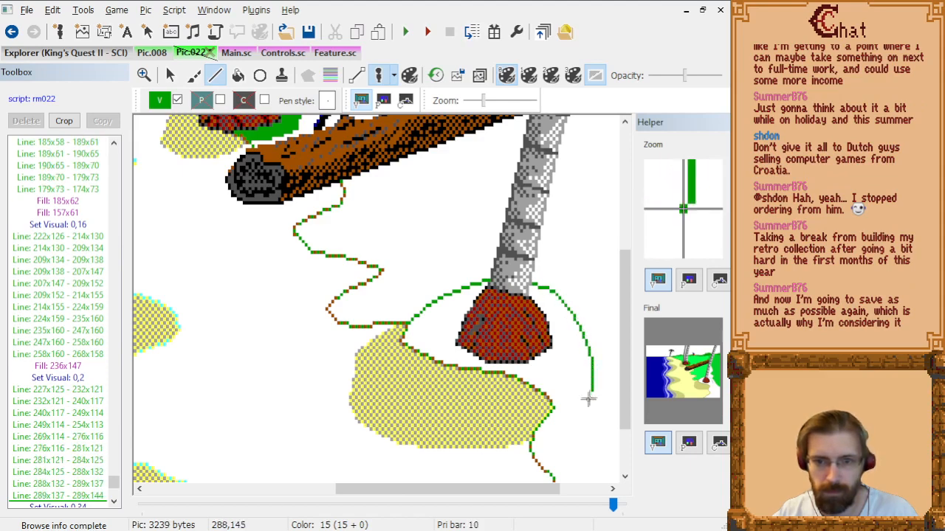
pyautogui.click(577, 420)
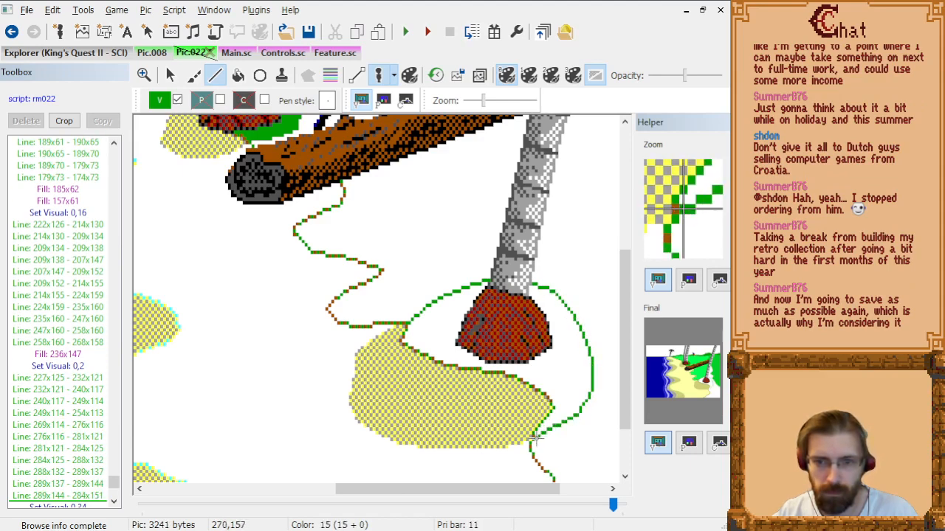
pyautogui.click(536, 441)
pyautogui.click(238, 75)
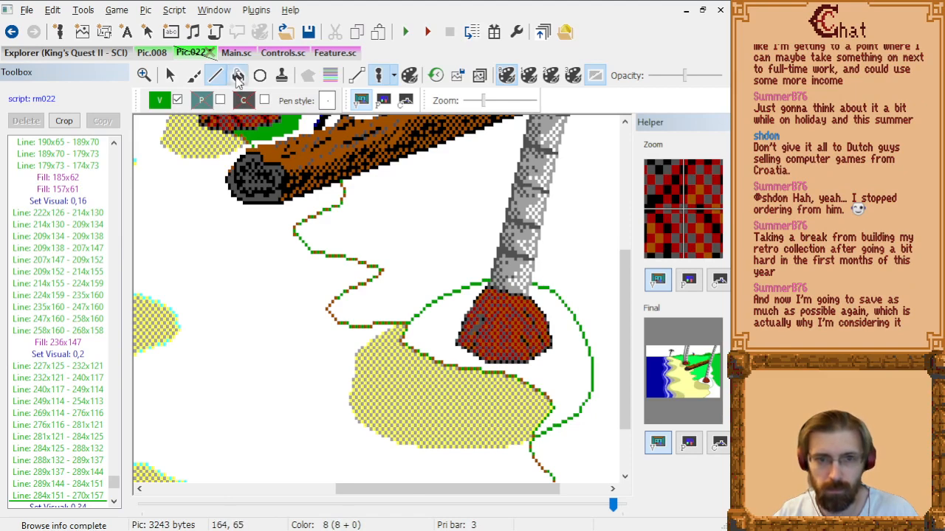
pyautogui.click(577, 377)
# Show the picture through its last drawing command and step through the final grass and sand fills to examine the second palm's shadow.
pyautogui.click(90, 414)
pyautogui.press('End')
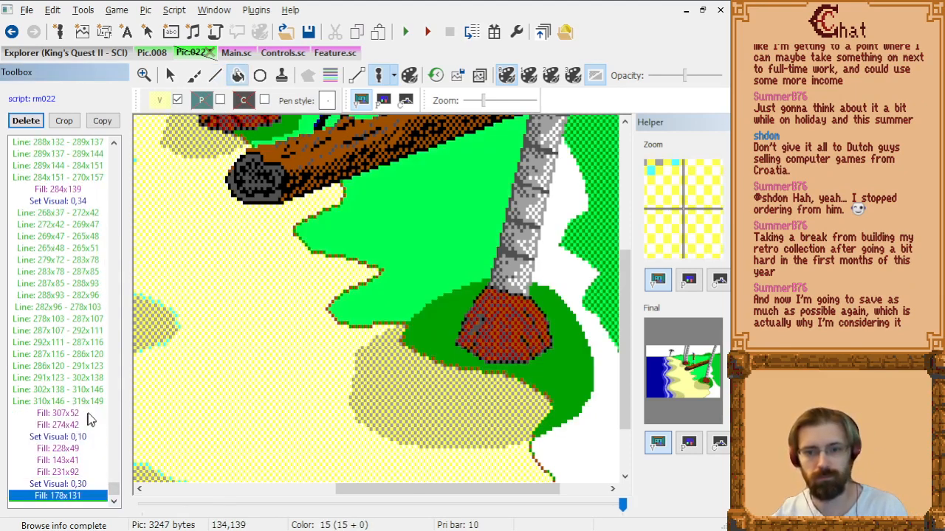
pyautogui.press('Up')
pyautogui.press('Up')
pyautogui.press('Up')
pyautogui.press('Up')
pyautogui.press('Up')
pyautogui.press('Up')
pyautogui.press('Up')
pyautogui.press('Up')
pyautogui.press('Up')
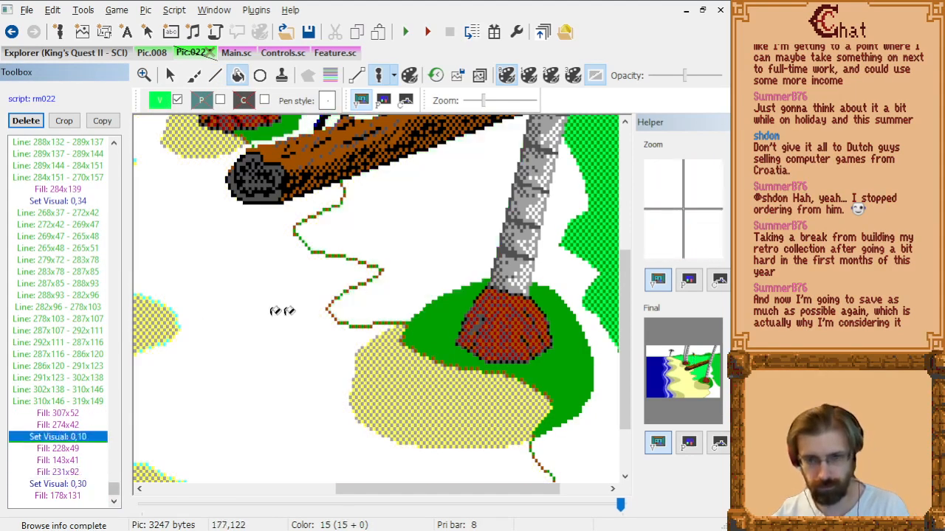
pyautogui.press('Down')
pyautogui.press('Down')
pyautogui.press('Down')
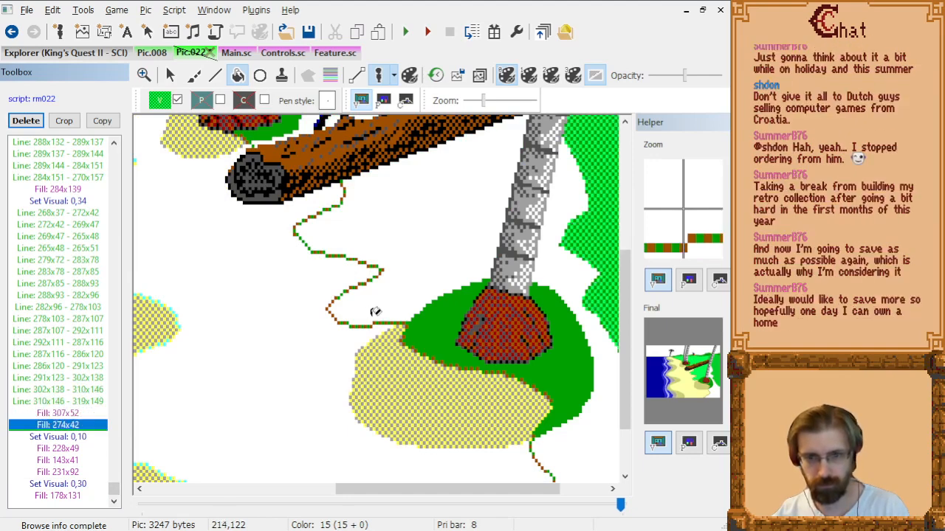
pyautogui.press('Down')
pyautogui.press('Down')
pyautogui.press('Down')
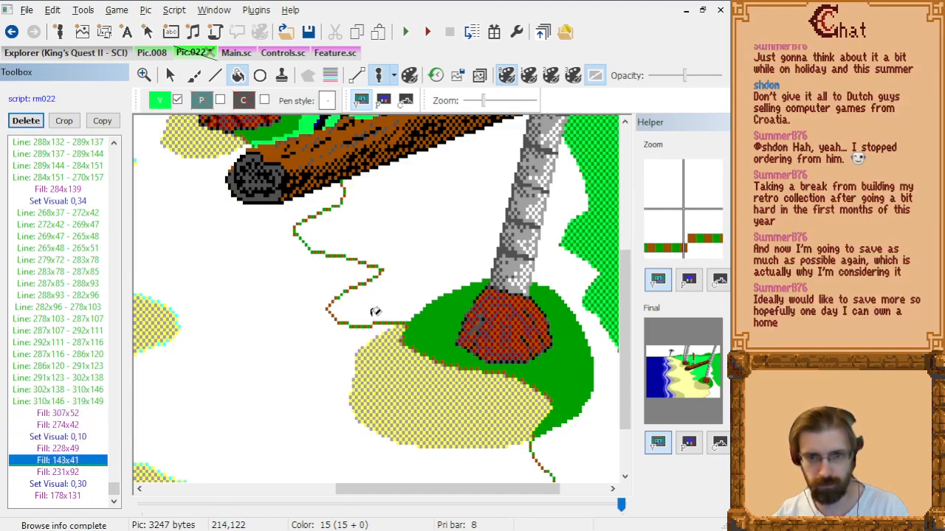
# Insert a bright green fill at 310x167 after the 231x92 grass fill and show the picture through its last drawing command.
pyautogui.scroll(-3, 375, 312)
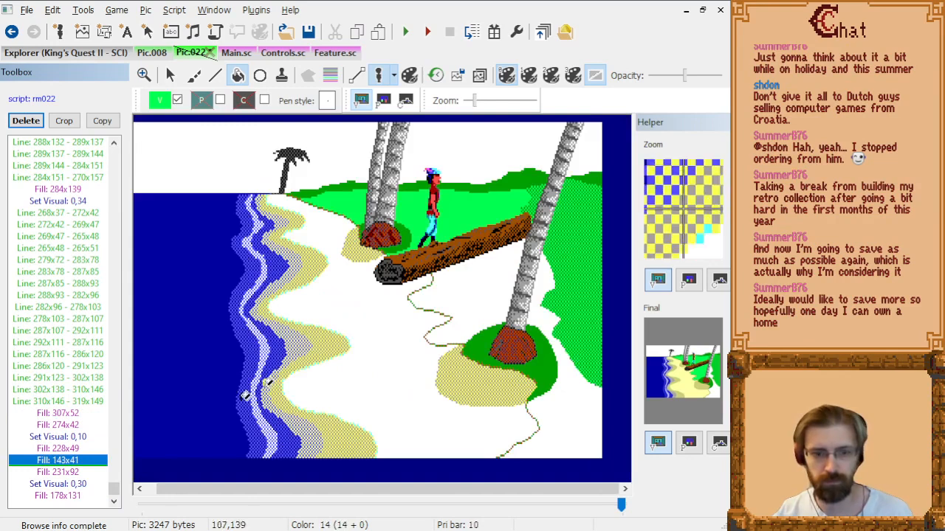
pyautogui.press('Up')
pyautogui.press('Up')
pyautogui.press('Down')
pyautogui.press('Down')
pyautogui.press('Down')
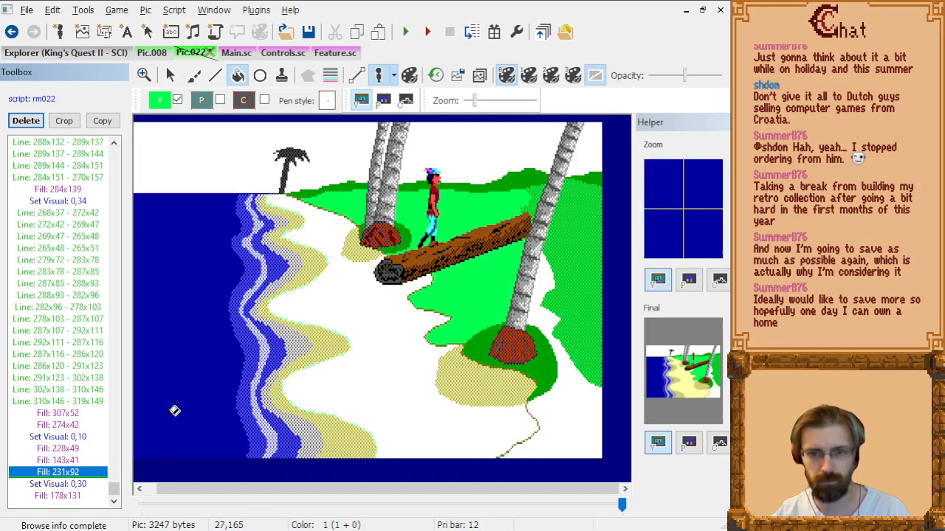
pyautogui.press('Down')
pyautogui.press('Up')
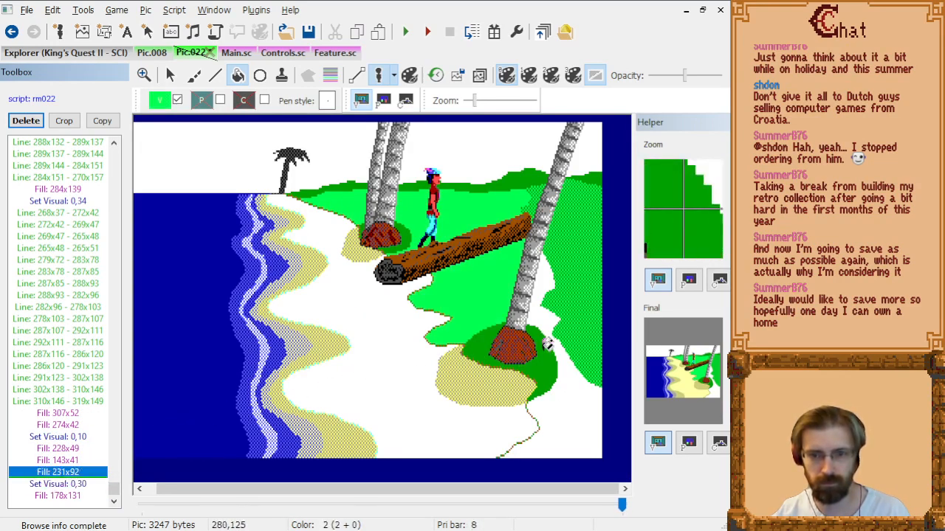
pyautogui.click(587, 417)
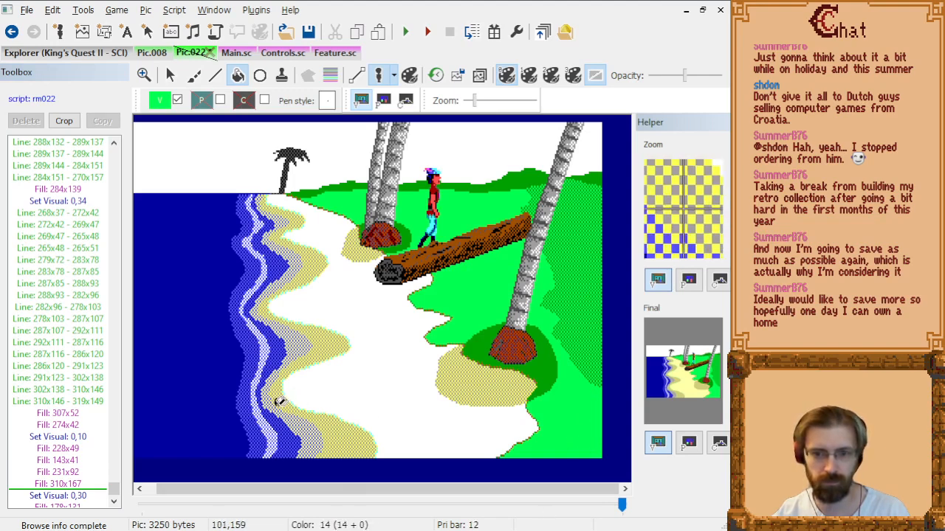
pyautogui.click(66, 472)
pyautogui.press('Down')
pyautogui.press('Down')
pyautogui.press('Down')
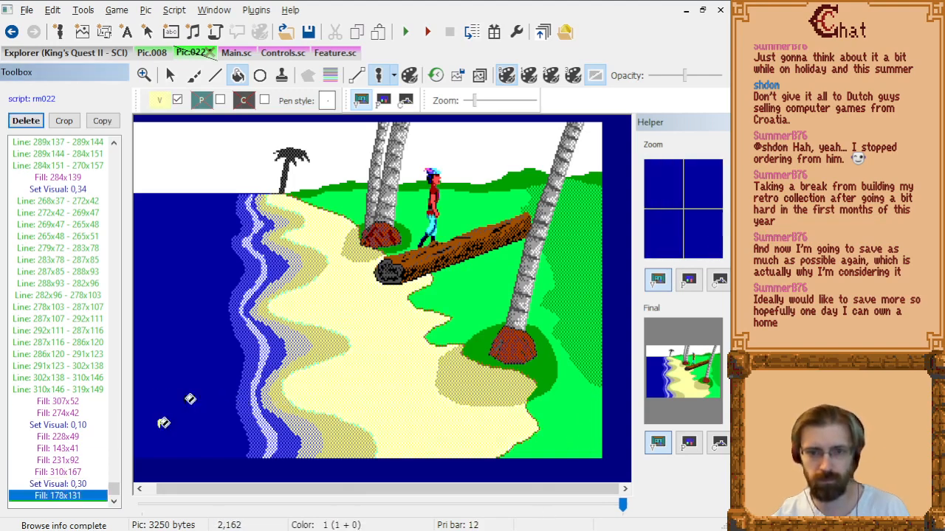
# Compare the beach picture with Pic.008, examining its sky and clouds, and return to Pic.022.
pyautogui.click(153, 55)
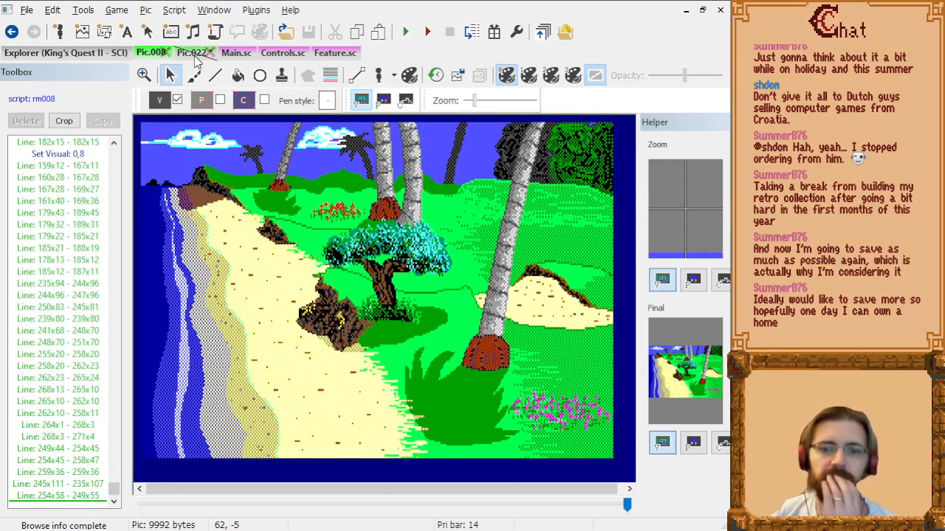
pyautogui.click(193, 55)
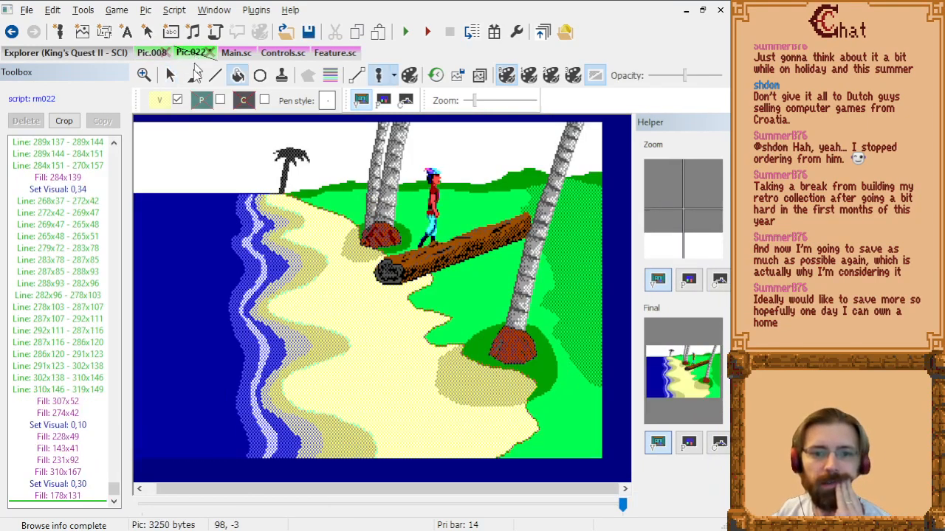
pyautogui.click(145, 56)
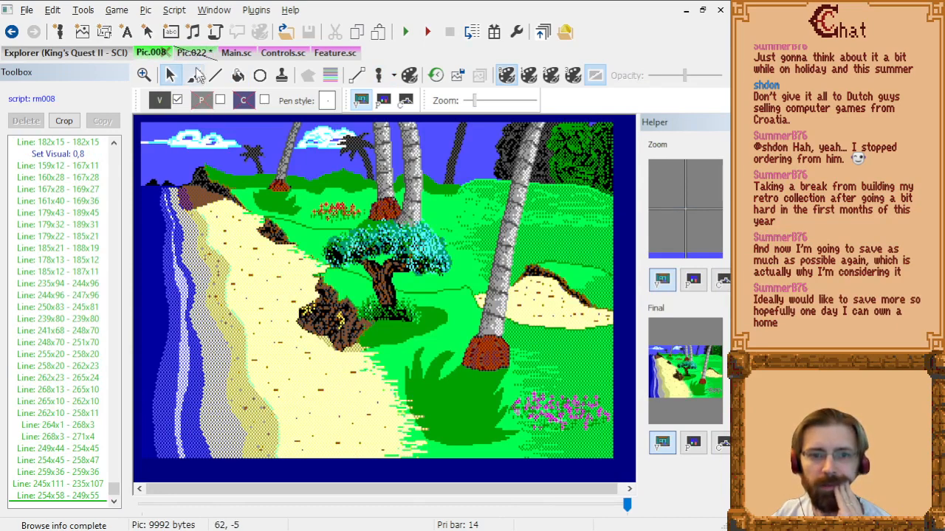
pyautogui.click(194, 53)
# Draw a cloud's upper left outline in light cyan from 238x3 through 227x0, 220x1, 213x2, 210x5, 205x7 and 201x8 to 191x9.
pyautogui.click(160, 101)
pyautogui.click(231, 168)
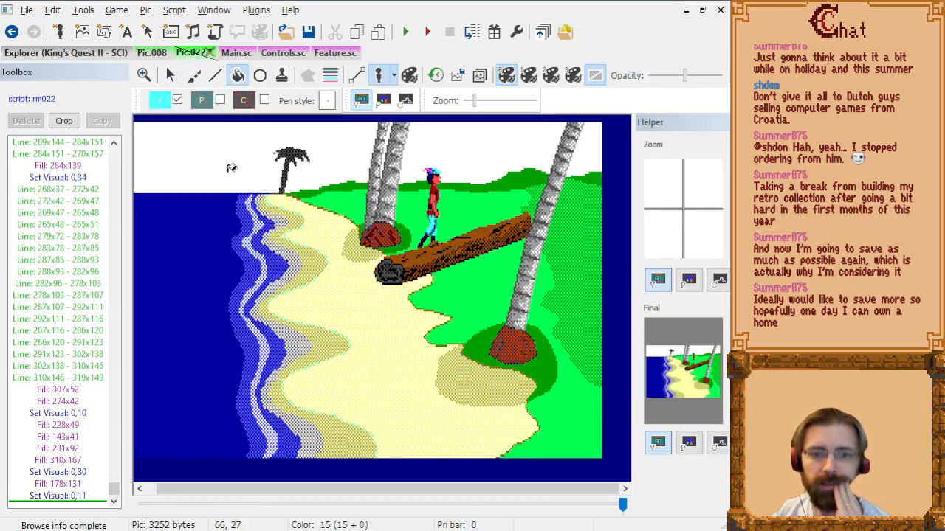
pyautogui.click(215, 75)
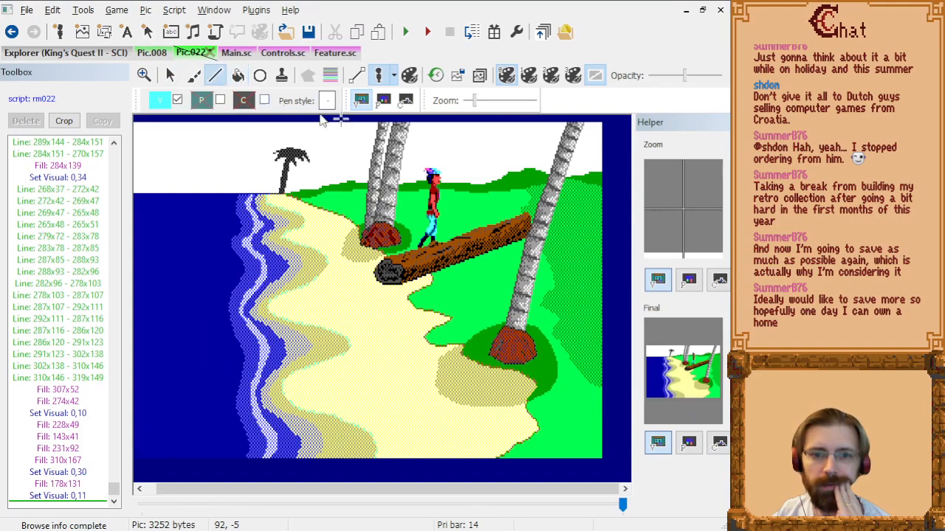
pyautogui.click(480, 131)
pyautogui.click(464, 126)
pyautogui.click(453, 128)
pyautogui.click(443, 129)
pyautogui.click(439, 133)
pyautogui.click(432, 136)
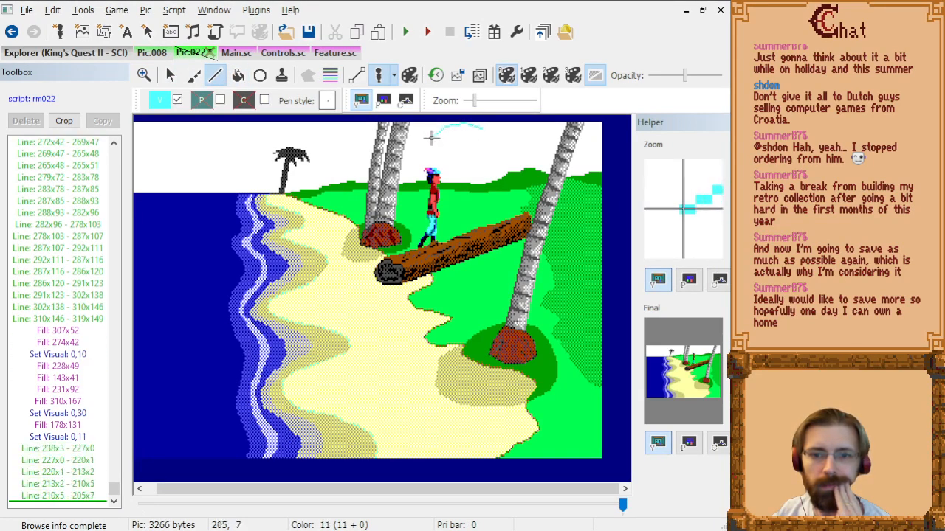
pyautogui.click(426, 138)
pyautogui.click(416, 139)
pyautogui.click(412, 140)
pyautogui.click(411, 139)
# Draw the cloud's base from 191x9 through 221x9, 242x9, 253x10 and 263x9 to 272x9, and its right slope through 266x7 to 257x2.
pyautogui.click(456, 139)
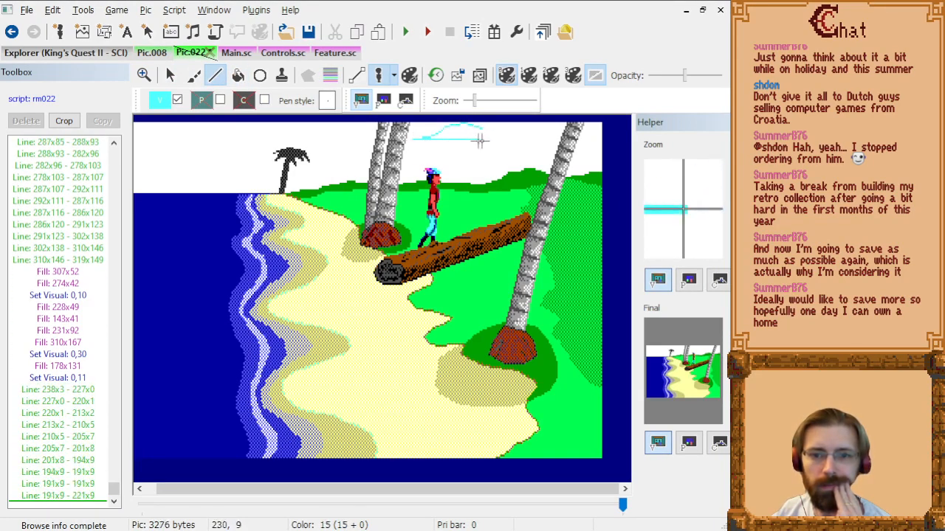
pyautogui.click(497, 140)
pyautogui.click(513, 142)
pyautogui.click(518, 138)
pyautogui.click(531, 139)
pyautogui.click(523, 135)
pyautogui.click(509, 127)
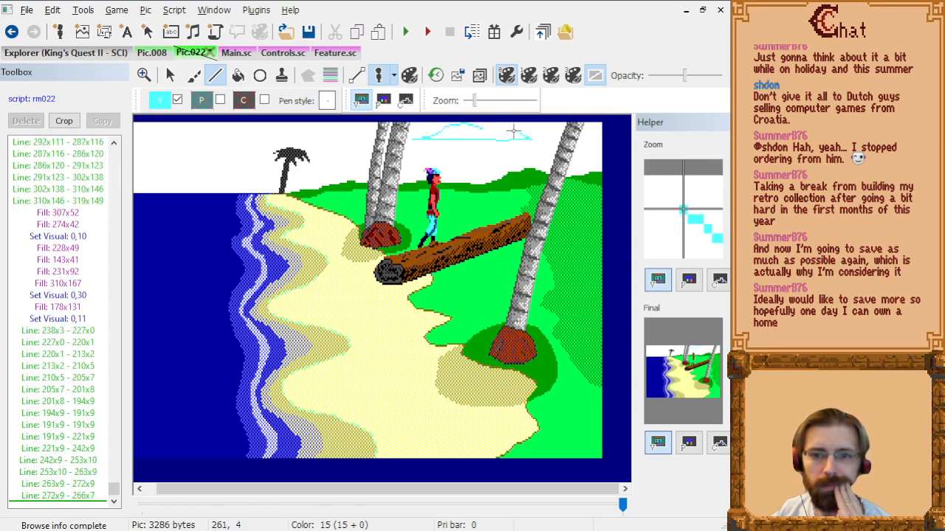
# Draw the cloud's inner contour from 257x2 through 249x4, 244x5, 238x5 and 231x7 to 226x5, plus a tiny line from 240x4 to 239x3.
pyautogui.click(497, 130)
pyautogui.click(490, 131)
pyautogui.click(482, 131)
pyautogui.click(469, 137)
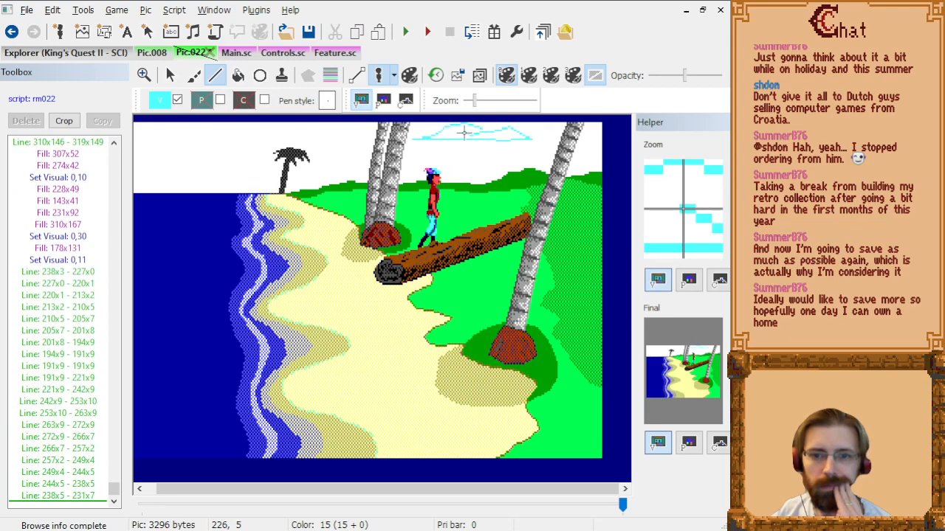
pyautogui.click(463, 133)
pyautogui.click(484, 131)
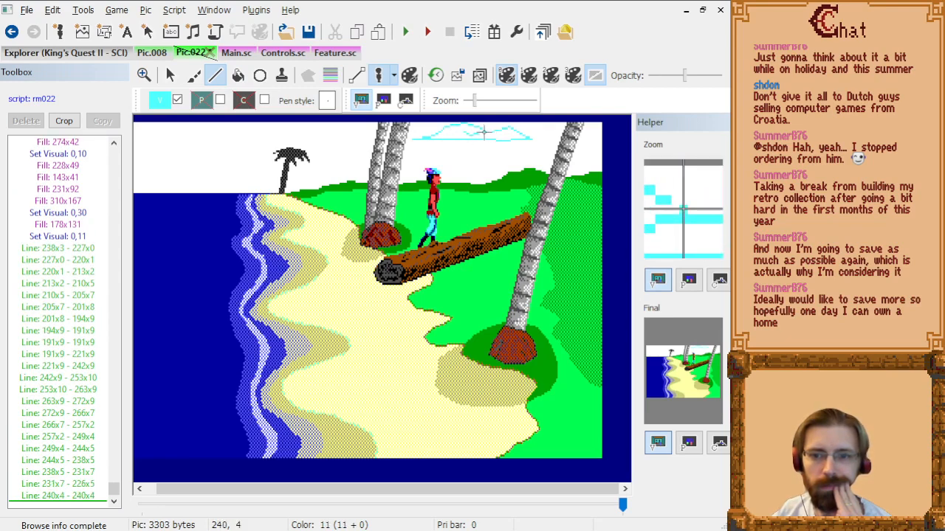
pyautogui.click(483, 131)
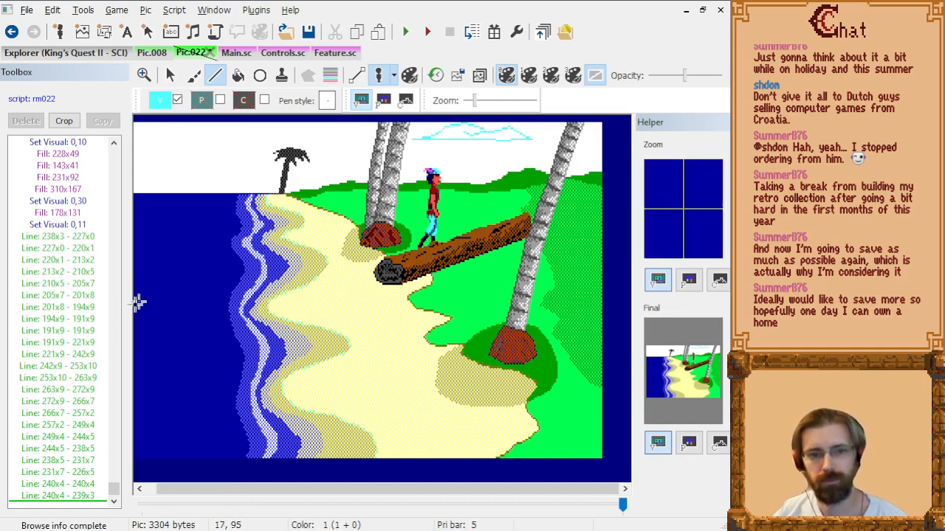
# Delete the cloud's right slope line running from 266x7 to 257x2.
pyautogui.click(85, 449)
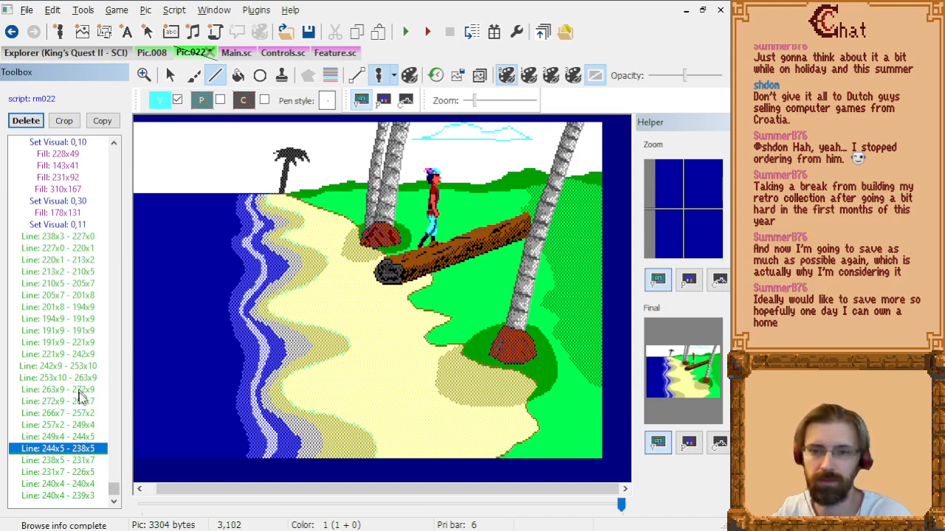
pyautogui.press('Down')
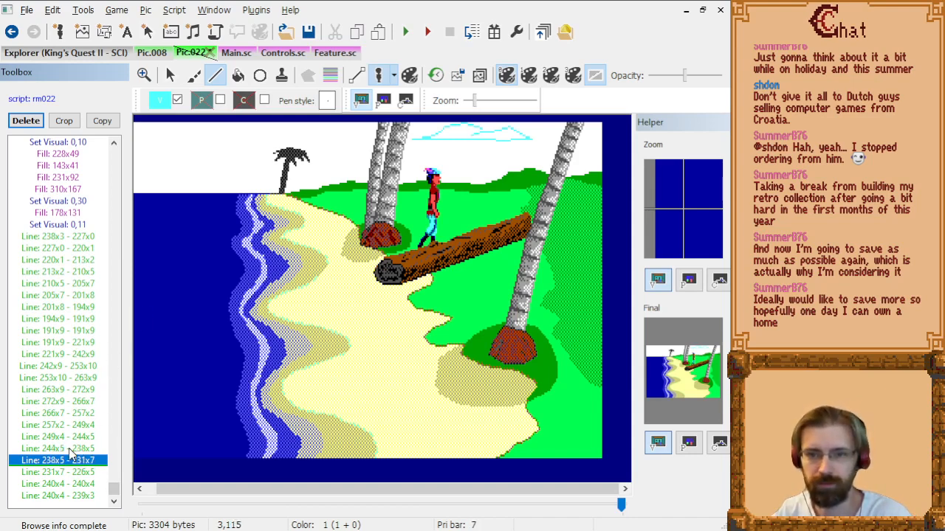
pyautogui.press('Down')
pyautogui.press('Down')
pyautogui.press('Down')
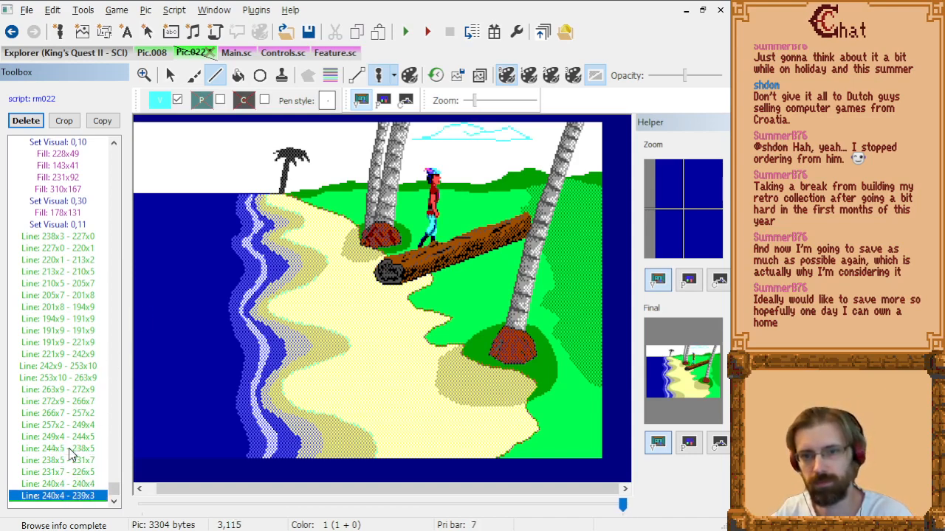
pyautogui.press('Up')
pyautogui.press('Up')
pyautogui.press('Up')
pyautogui.press('Up')
pyautogui.press('Up')
pyautogui.press('Up')
pyautogui.press('Up')
pyautogui.press('Up')
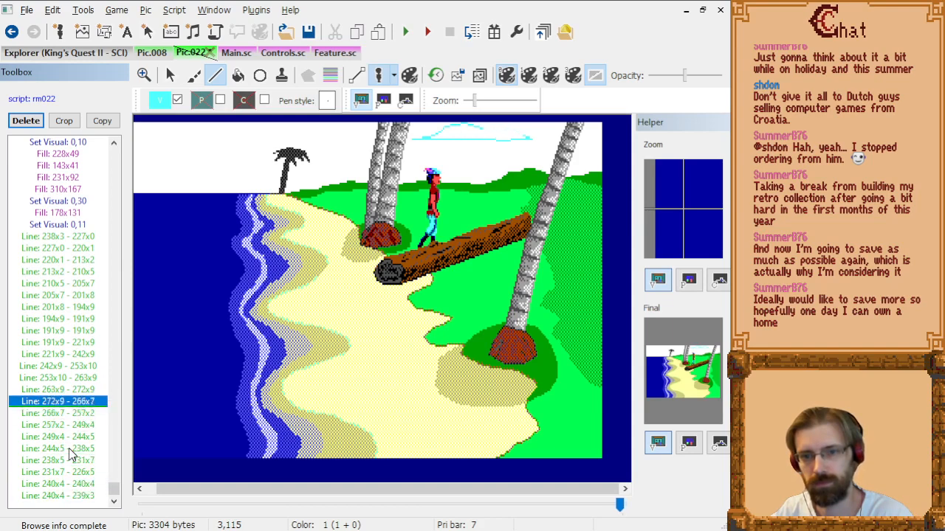
pyautogui.press('Down')
pyautogui.press('Down')
pyautogui.press('Up')
pyautogui.press('Delete')
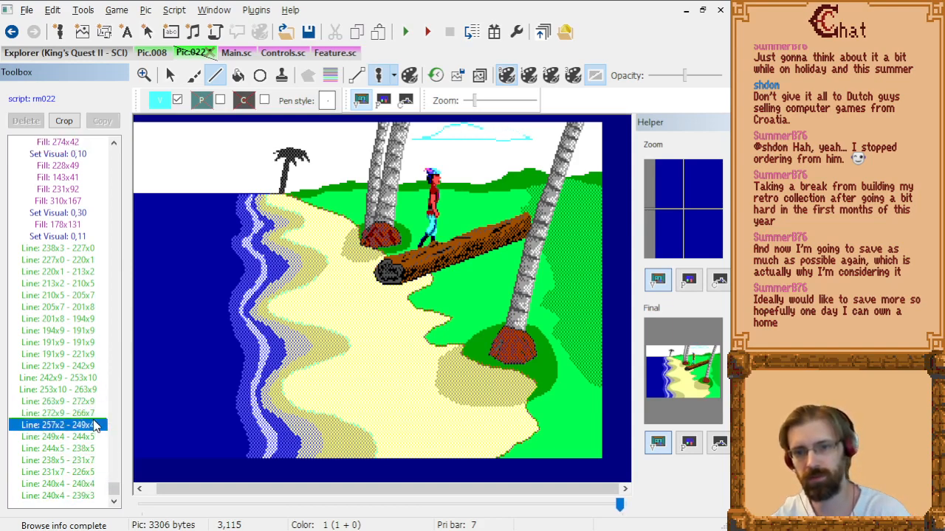
# Append a stepped right slope to the cloud after the last drawing command, from 265x7 through 263x6 and 261x4 to 258x3.
pyautogui.press('Down')
pyautogui.press('Down')
pyautogui.press('Down')
pyautogui.press('Down')
pyautogui.press('Down')
pyautogui.press('Down')
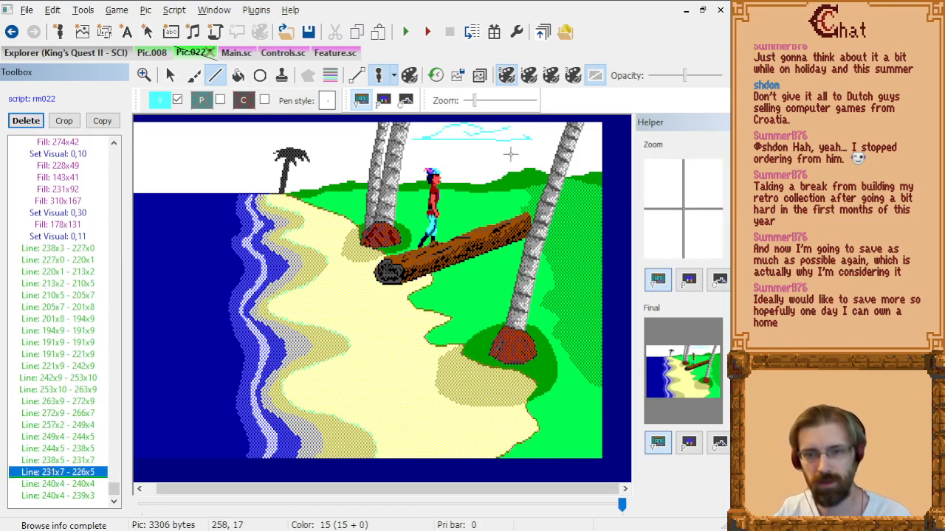
pyautogui.scroll(1, 531, 144)
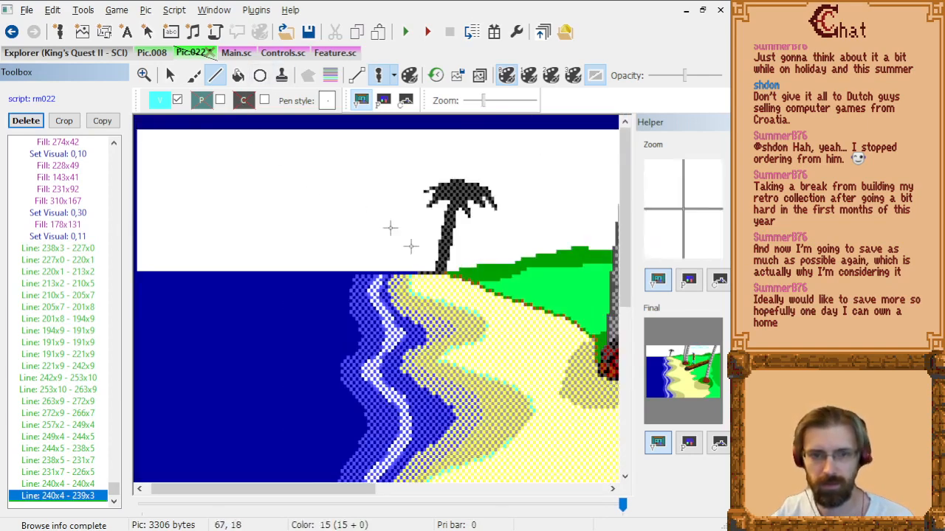
pyautogui.moveTo(290, 487); pyautogui.dragTo(525, 488)
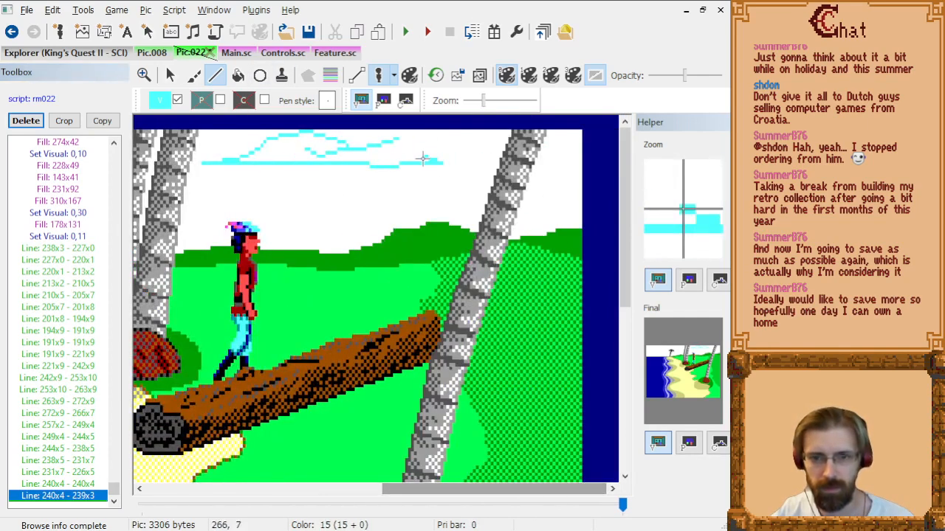
pyautogui.click(418, 158)
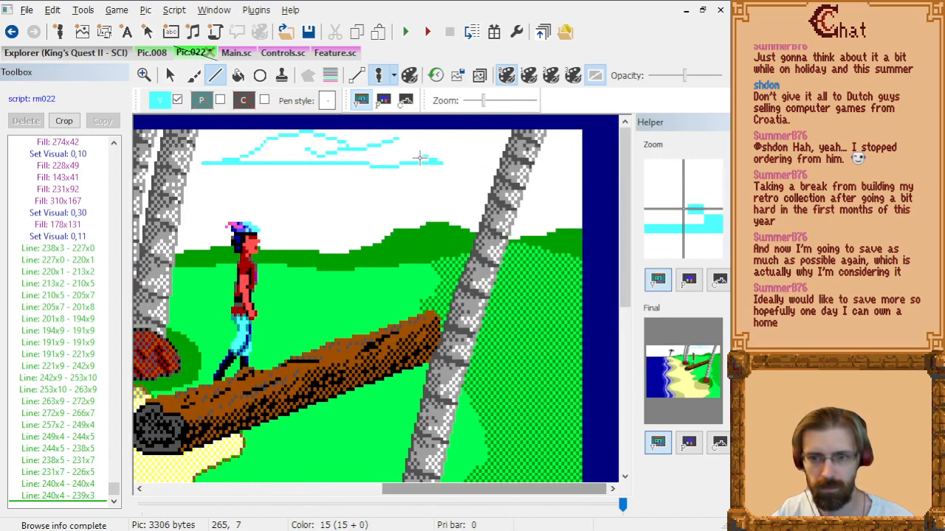
pyautogui.click(415, 155)
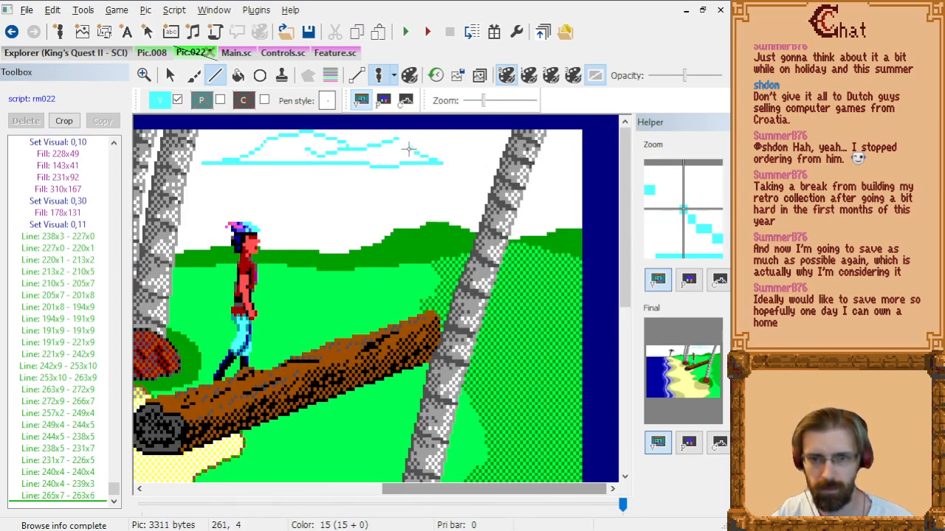
pyautogui.click(410, 147)
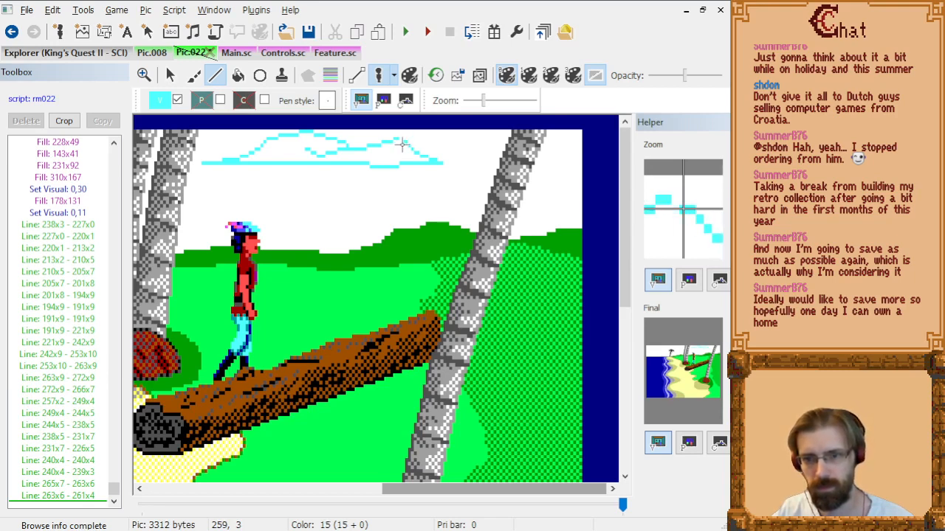
pyautogui.click(399, 144)
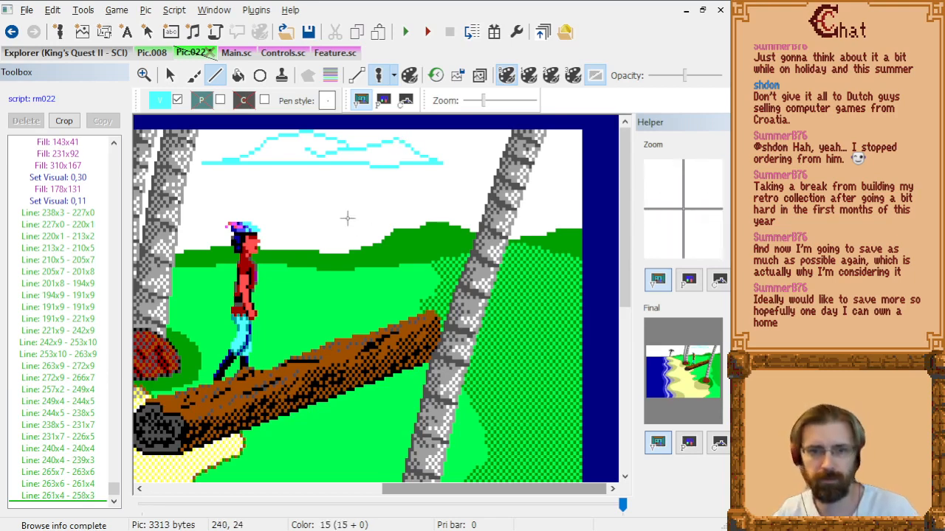
# Check the cloud shapes in Pic.008 and return to the whole Pic.022 picture.
pyautogui.click(151, 52)
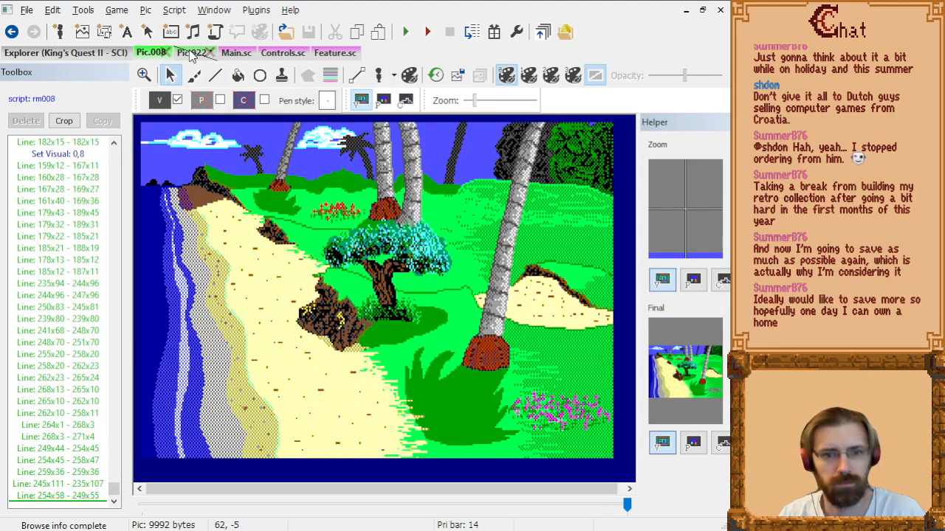
pyautogui.click(192, 54)
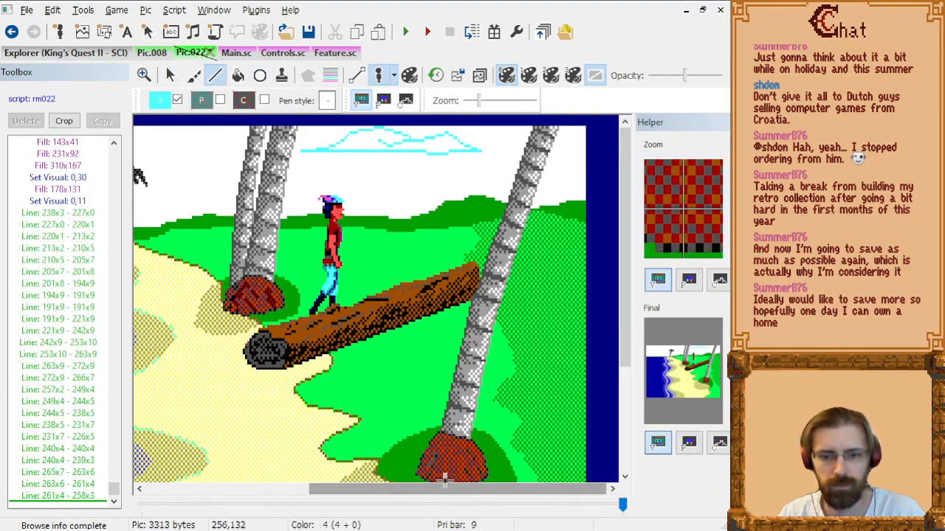
pyautogui.moveTo(452, 494); pyautogui.dragTo(324, 494)
pyautogui.scroll(-1, 329, 228)
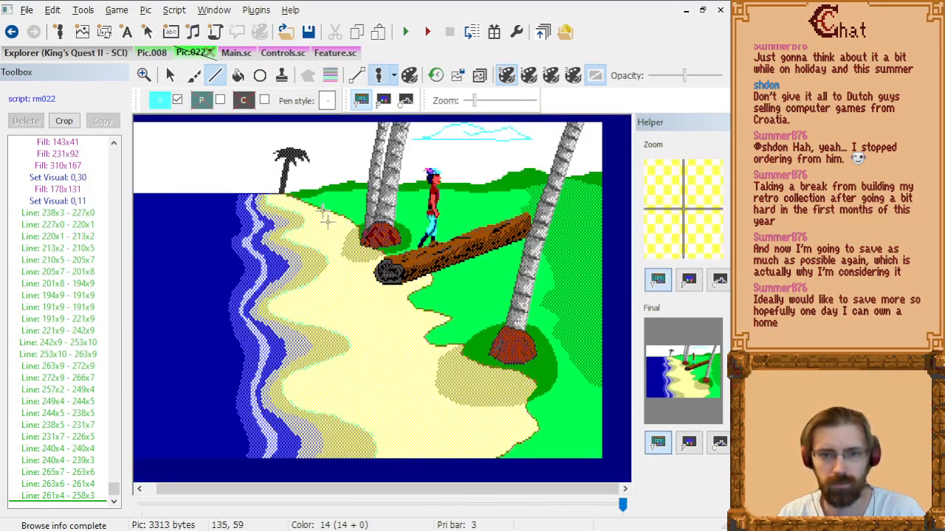
# Try a second cloud's base above the sea from 27x15 through 40x19, 49x19, 65x19, 83x16 and 85x14 to 88x11.
pyautogui.click(175, 153)
pyautogui.click(192, 157)
pyautogui.click(205, 157)
pyautogui.click(229, 158)
pyautogui.click(255, 152)
pyautogui.click(258, 148)
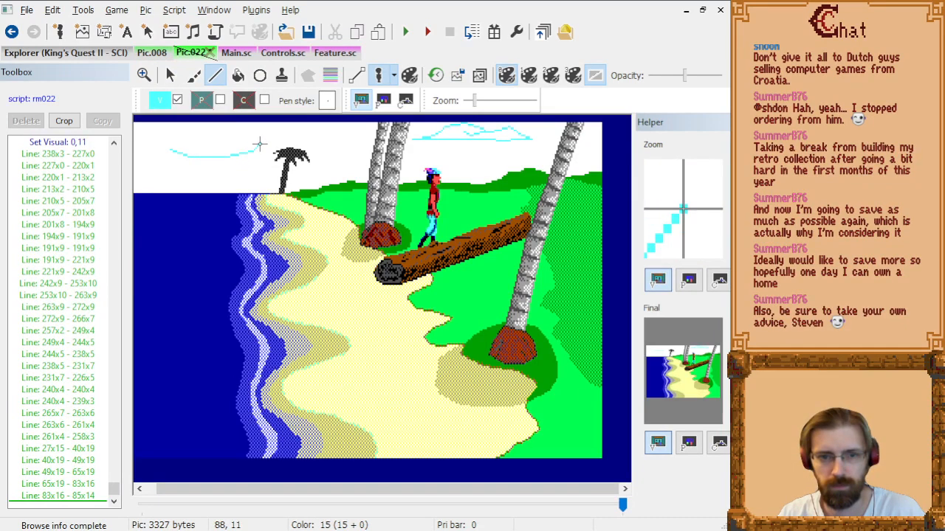
pyautogui.click(262, 143)
# Try the second cloud's upper outline from 88x11 through 92x8, 90x5, 75x5, 70x2, 42x2, 32x4, 22x6 and 17x8 to 16x13.
pyautogui.click(266, 137)
pyautogui.click(262, 132)
pyautogui.click(250, 132)
pyautogui.click(240, 132)
pyautogui.click(233, 127)
pyautogui.click(210, 127)
pyautogui.click(191, 127)
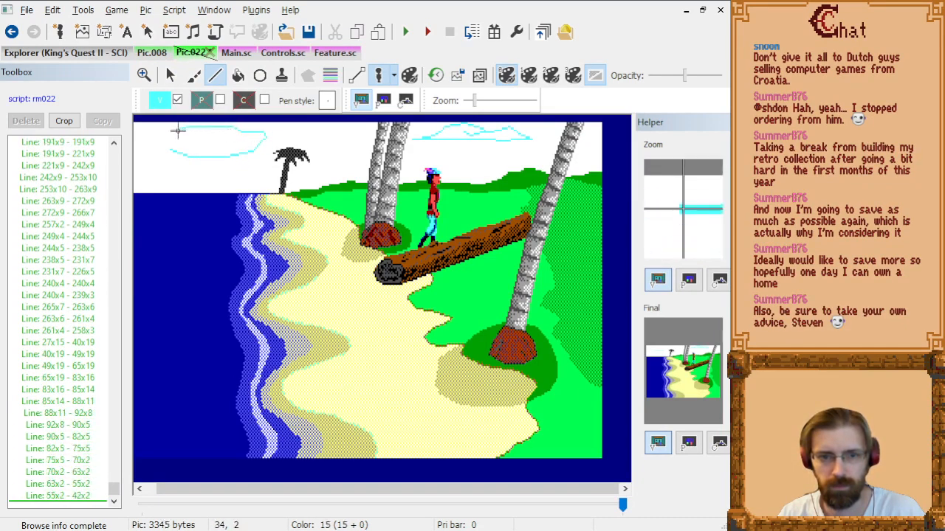
pyautogui.click(176, 131)
pyautogui.click(161, 135)
pyautogui.click(155, 139)
pyautogui.click(153, 146)
# Try the second cloud's inner contour from 16x13 through 21x14, 33x15, 38x15, 48x14, 52x9, 59x7 and 62x7 to 64x8.
pyautogui.click(160, 146)
pyautogui.click(167, 147)
pyautogui.click(179, 148)
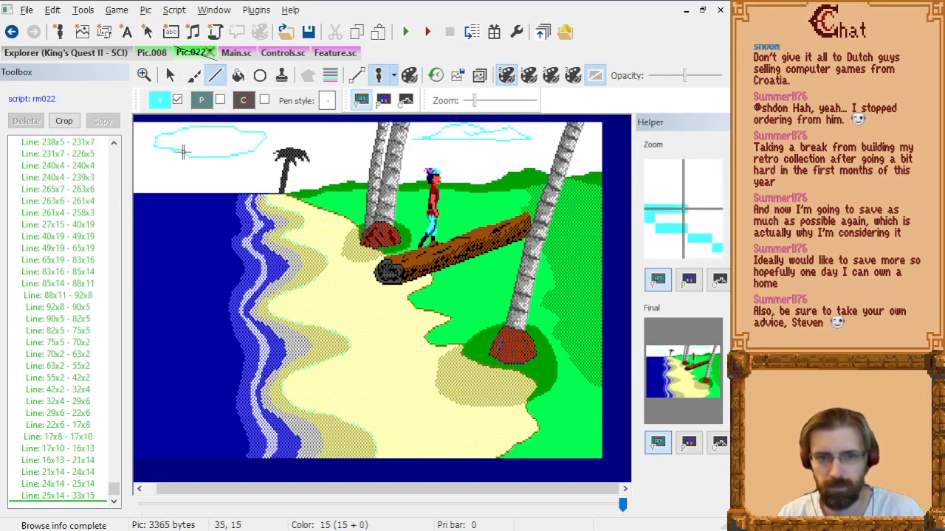
pyautogui.click(187, 148)
pyautogui.click(195, 147)
pyautogui.click(203, 147)
pyautogui.click(210, 139)
pyautogui.click(220, 135)
pyautogui.click(225, 135)
pyautogui.click(227, 136)
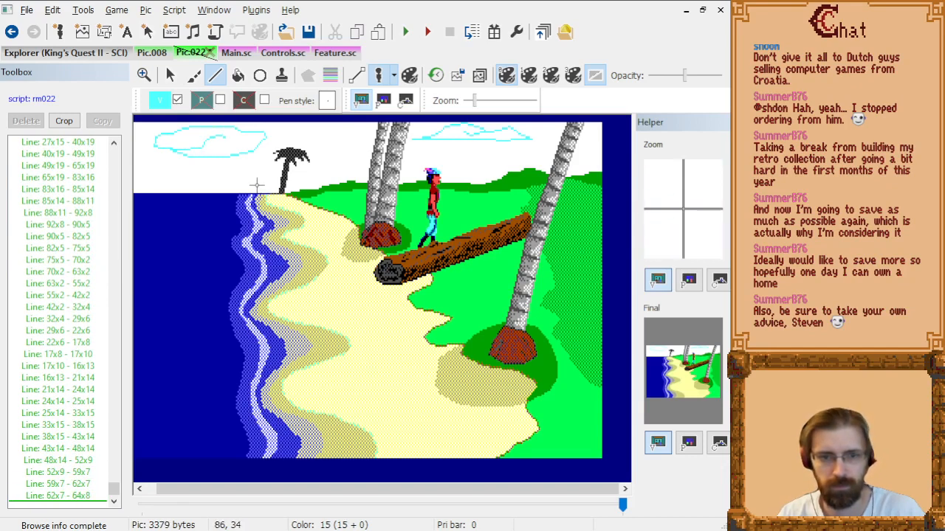
# Delete all lines of the second cloud, from the 27x15 - 40x19 line through the 62x7 - 64x8 line.
pyautogui.click(78, 496)
pyautogui.keyDown('shift'); pyautogui.click(74, 250); pyautogui.keyUp('shift')
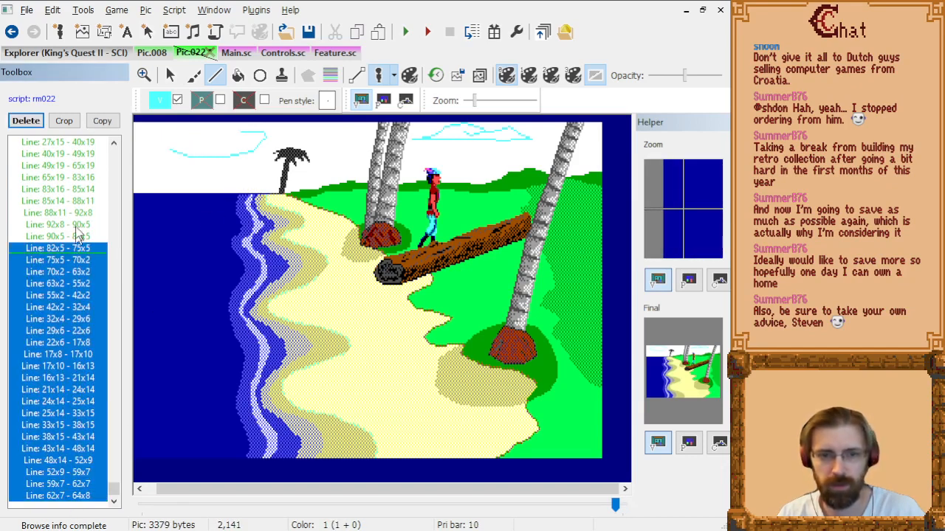
pyautogui.keyDown('shift'); pyautogui.click(77, 200); pyautogui.keyUp('shift')
pyautogui.scroll(4, 78, 181)
pyautogui.keyDown('shift'); pyautogui.click(78, 236); pyautogui.keyUp('shift')
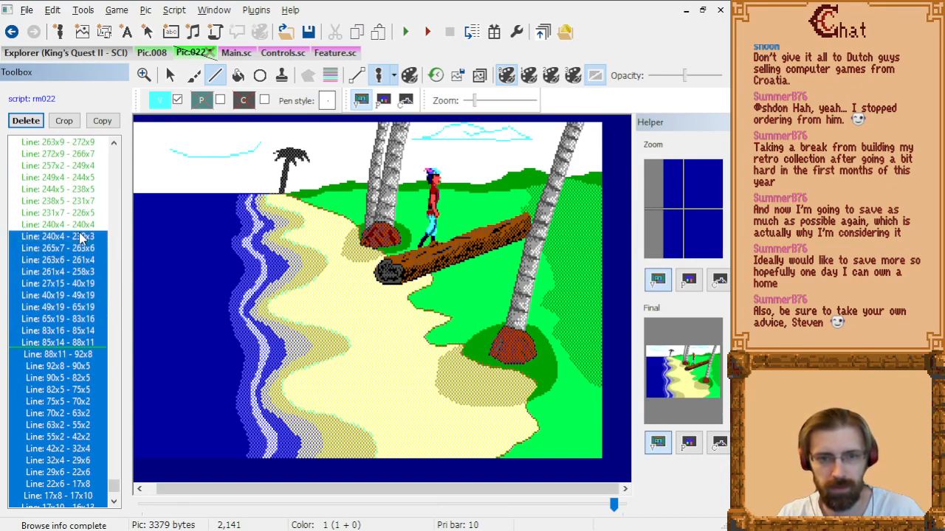
pyautogui.keyDown('shift'); pyautogui.click(87, 272); pyautogui.keyUp('shift')
pyautogui.keyDown('shift'); pyautogui.click(82, 319); pyautogui.keyUp('shift')
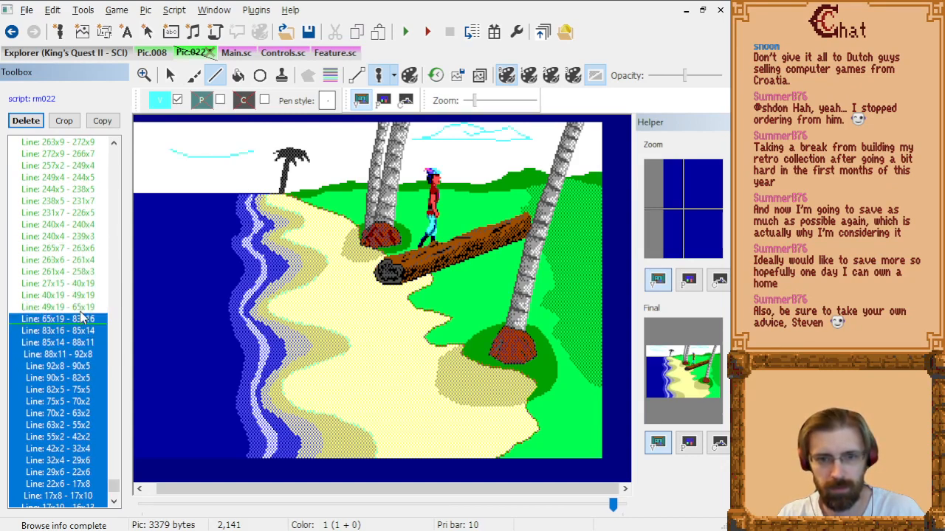
pyautogui.keyDown('shift'); pyautogui.click(82, 307); pyautogui.keyUp('shift')
pyautogui.hotkey('shift', 'Up')
pyautogui.hotkey('shift', 'Up')
pyautogui.hotkey('shift', 'Up')
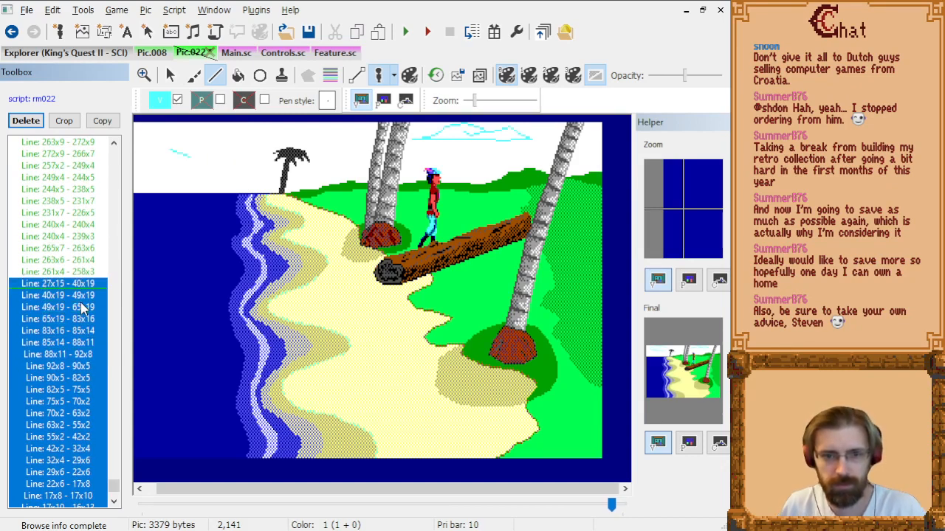
pyautogui.hotkey('shift', 'Down')
pyautogui.press('Delete')
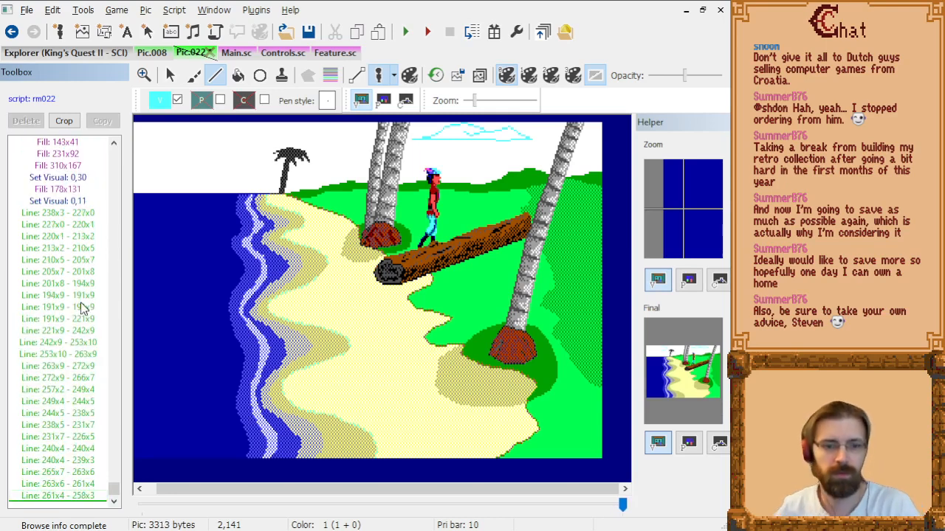
# Draw a new cloud's upper outline above the sea from 90x5 through 85x3, 72x3, 68x4, 66x6 and 63x7 to 57x10.
pyautogui.click(266, 131)
pyautogui.click(258, 127)
pyautogui.click(237, 128)
pyautogui.click(231, 132)
pyautogui.click(227, 135)
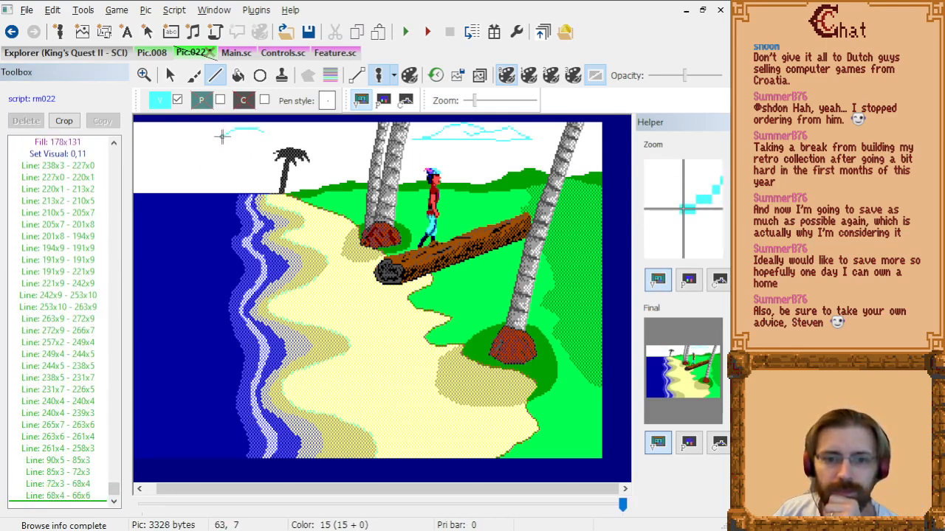
pyautogui.click(223, 137)
pyautogui.click(214, 141)
# Continue the cloud's outline from 57x10 through 54x10, 50x12, 45x12, 43x10, 37x8, 34x8, 31x9, 29x10, 27x11 and 26x14 to 18x17.
pyautogui.click(210, 141)
pyautogui.click(203, 144)
pyautogui.click(197, 144)
pyautogui.click(193, 141)
pyautogui.click(185, 138)
pyautogui.click(180, 138)
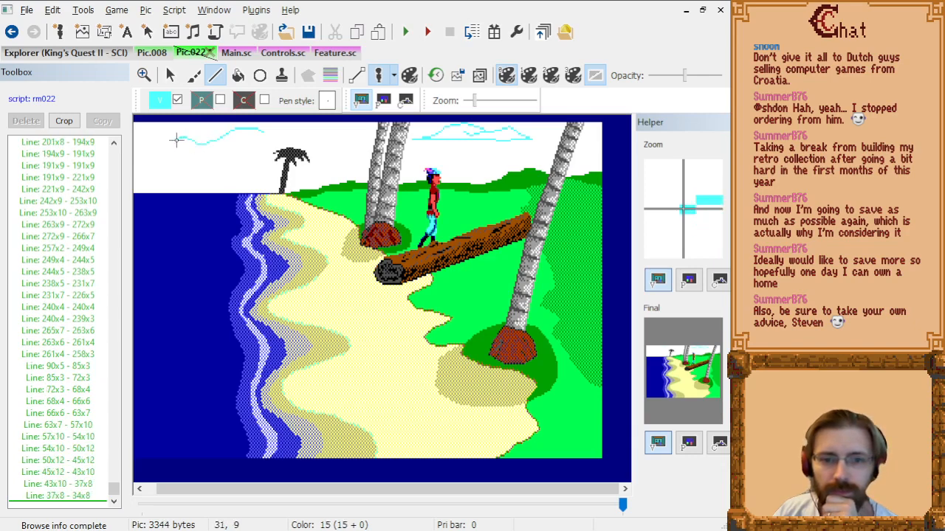
pyautogui.click(175, 140)
pyautogui.click(172, 142)
pyautogui.click(169, 144)
pyautogui.click(166, 151)
pyautogui.click(155, 154)
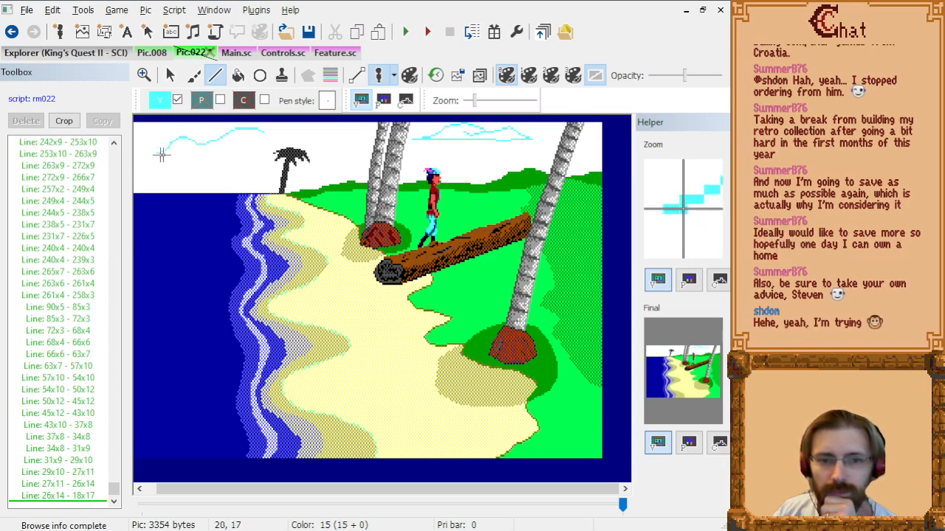
# Draw the new cloud's base from 18x17 through 34x17, 46x17, 68x17, 74x19, 87x19 and 94x17 to 96x17 beside the small palm.
pyautogui.click(180, 154)
pyautogui.click(197, 154)
pyautogui.click(230, 154)
pyautogui.click(239, 157)
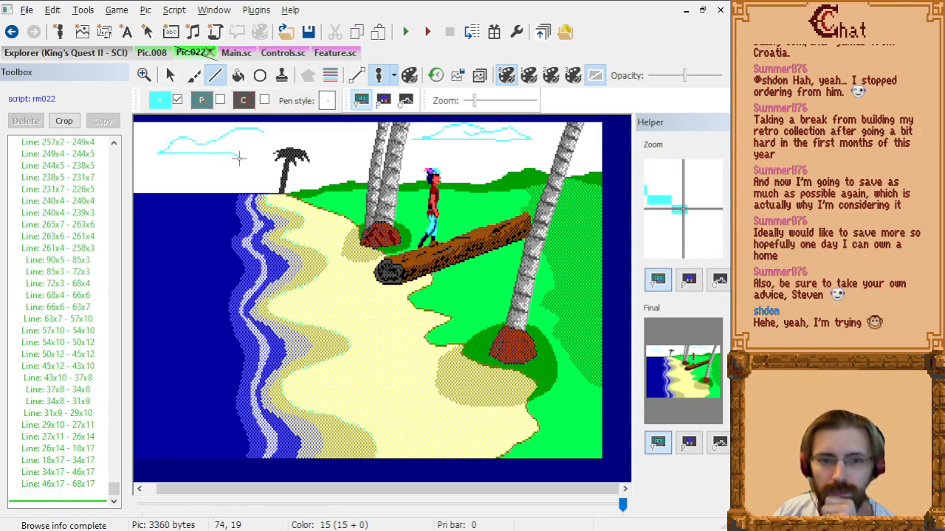
pyautogui.click(257, 157)
pyautogui.click(268, 154)
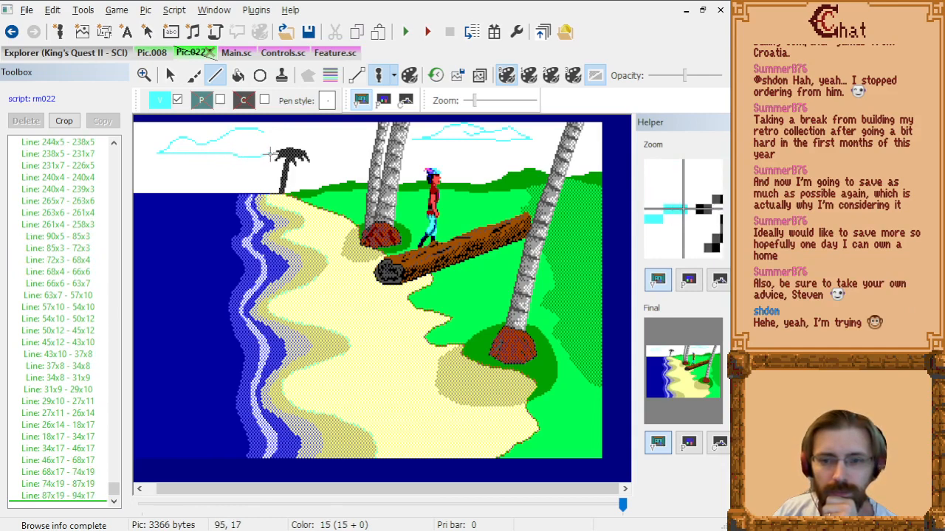
pyautogui.click(272, 154)
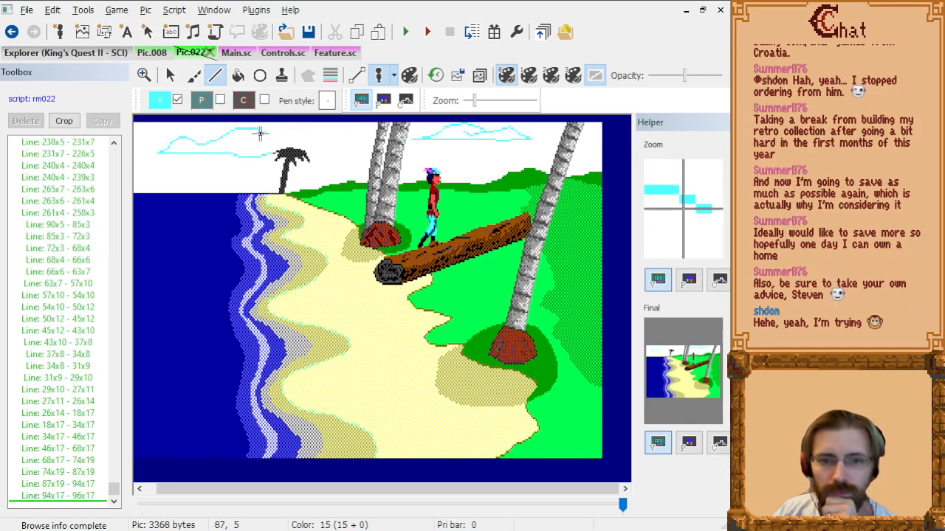
# Draw the cloud's descending slope from 90x5 through 96x6, 98x8, 104x10, 107x12, 113x12, 128x13 and 136x13 to 116x14 above the small palm.
pyautogui.click(274, 132)
pyautogui.click(276, 136)
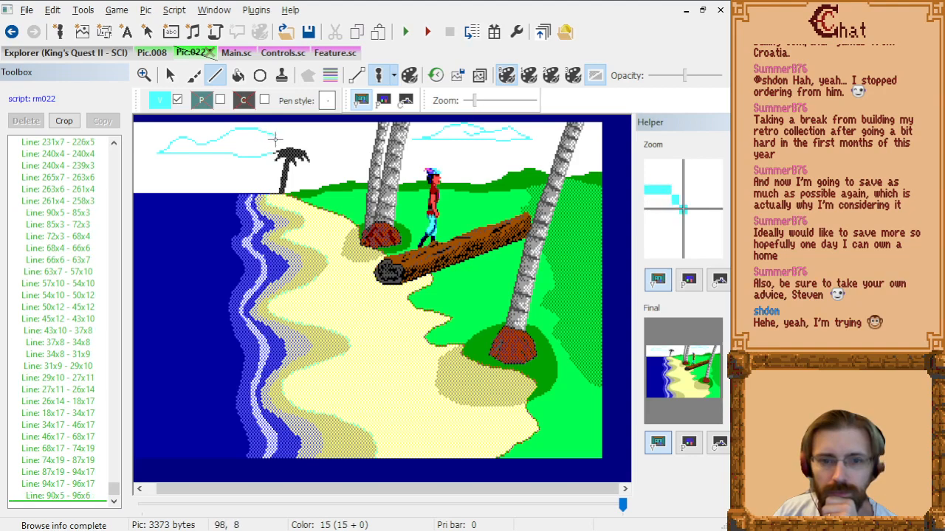
pyautogui.click(285, 140)
pyautogui.click(289, 143)
pyautogui.click(293, 145)
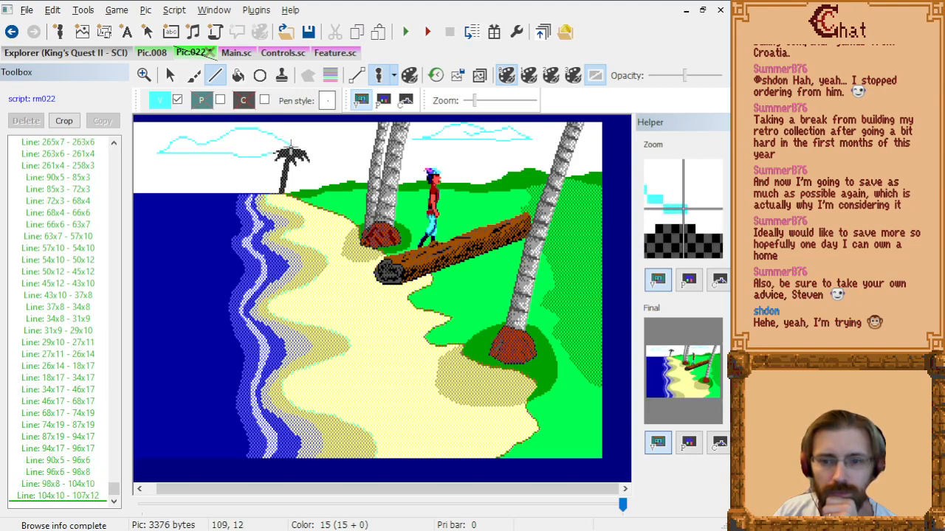
pyautogui.click(311, 146)
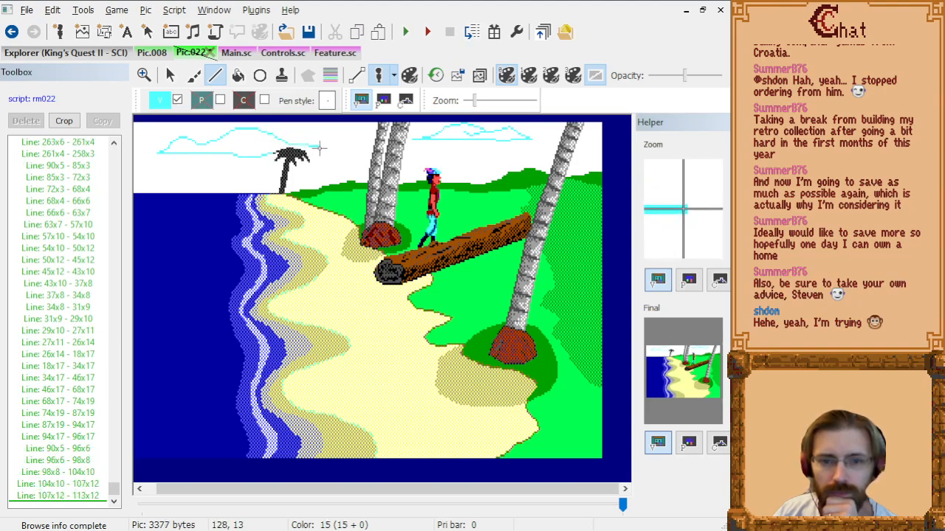
pyautogui.click(319, 148)
pyautogui.click(331, 148)
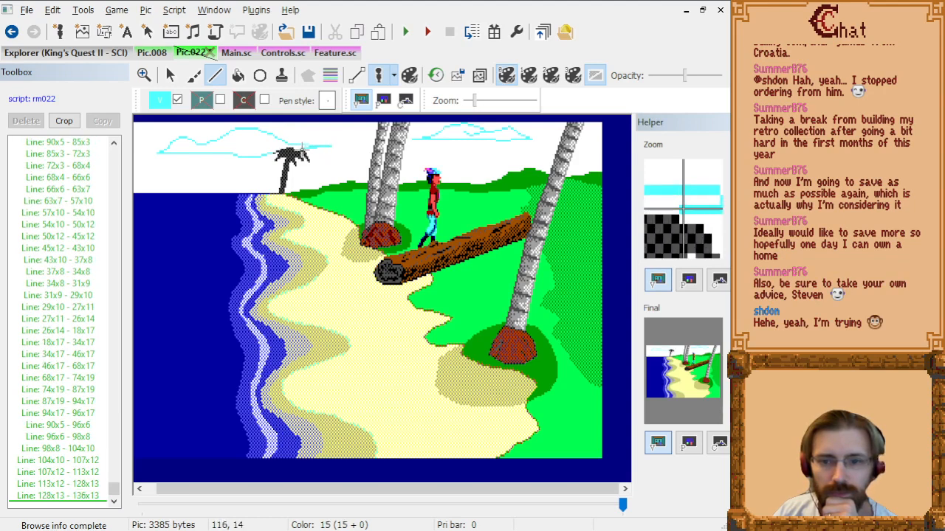
pyautogui.click(302, 149)
pyautogui.rightClick(302, 149)
# Draw an inner contour line in the cloud from 69x11 through 76x11, 82x12, 89x12, 91x12 and 93x11 to 97x10.
pyautogui.click(234, 145)
pyautogui.click(244, 145)
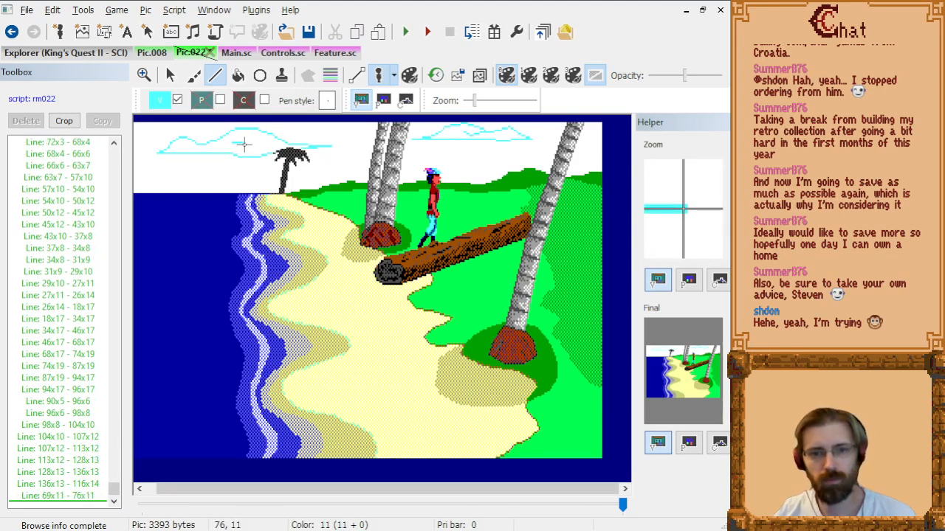
pyautogui.click(253, 146)
pyautogui.click(263, 146)
pyautogui.click(265, 146)
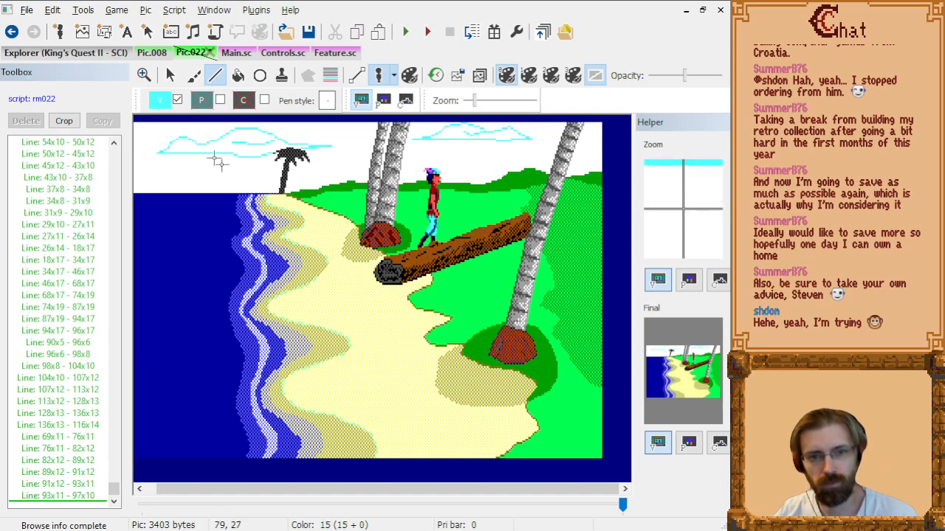
# Add two more inner cloud contours, 34x13 through 37x13 and 41x12 to 44x12, and 65x14 through 62x12 and 59x12 to 57x12.
pyautogui.click(182, 147)
pyautogui.click(186, 147)
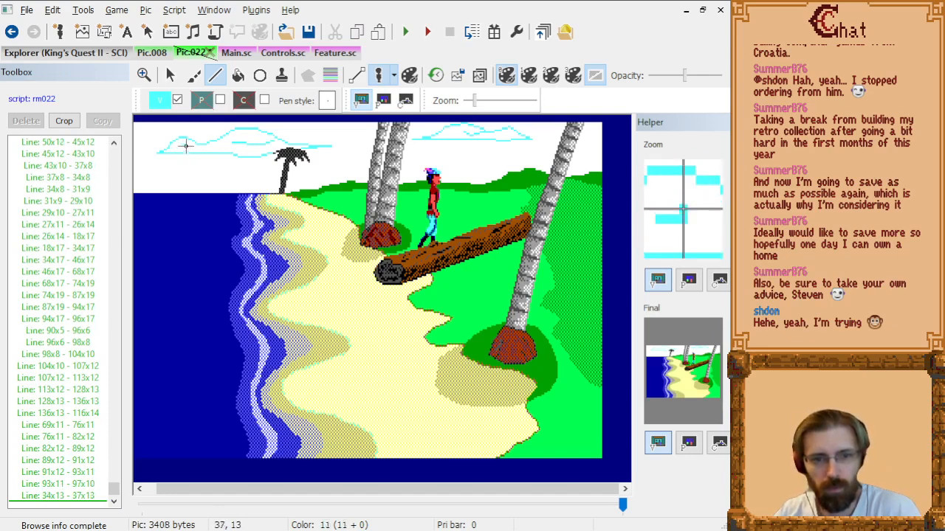
pyautogui.click(192, 145)
pyautogui.click(197, 146)
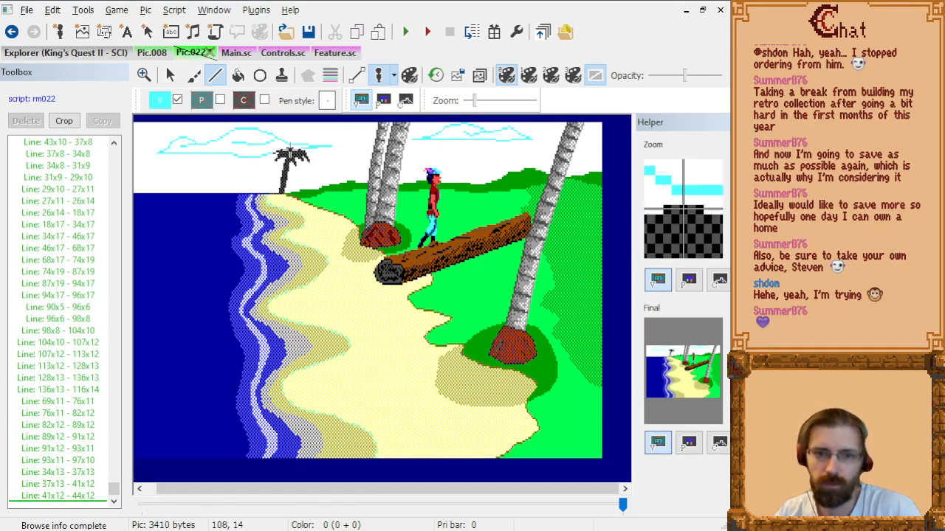
pyautogui.click(226, 147)
pyautogui.click(221, 145)
pyautogui.click(217, 145)
pyautogui.click(214, 144)
pyautogui.rightClick(214, 145)
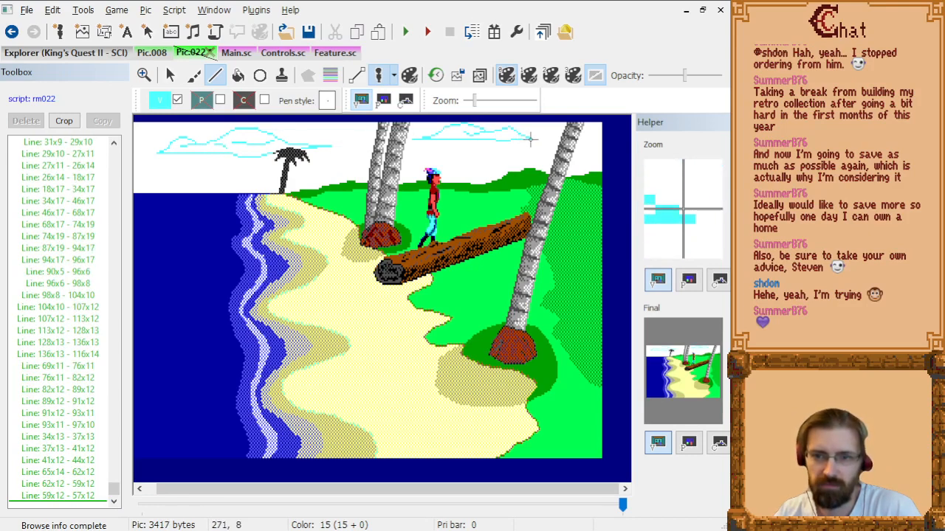
# Compare with Pic.008 and fill the three sky areas of Pic.022 around the clouds and palm trunks with light blue, colour 9.
pyautogui.click(157, 53)
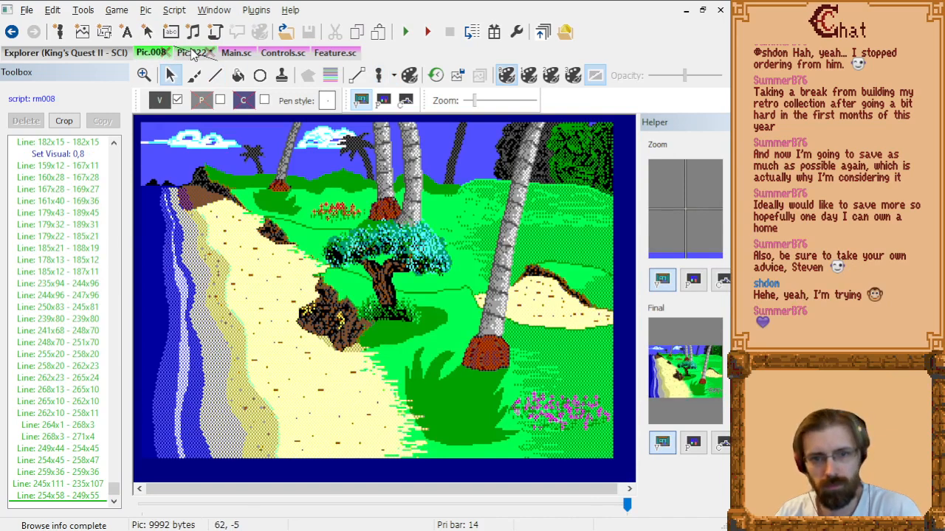
pyautogui.click(191, 55)
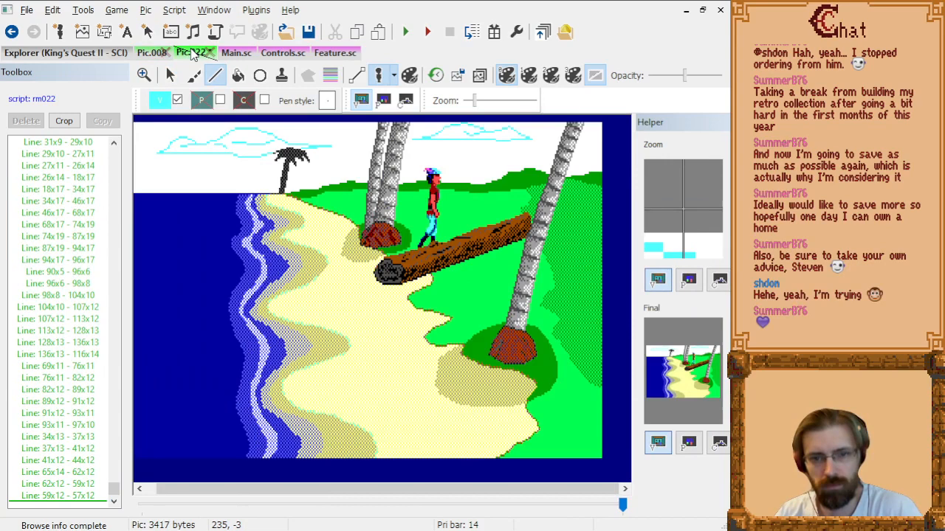
pyautogui.click(151, 53)
pyautogui.click(191, 55)
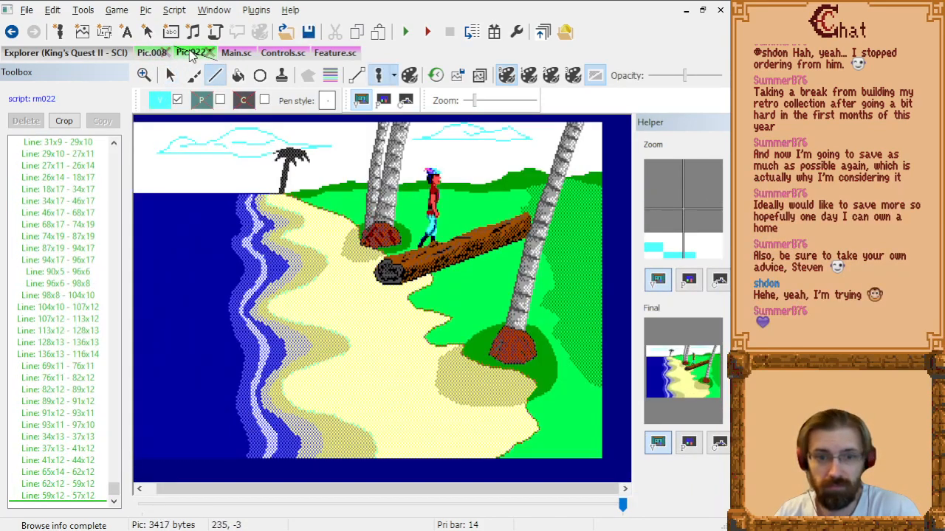
pyautogui.click(160, 101)
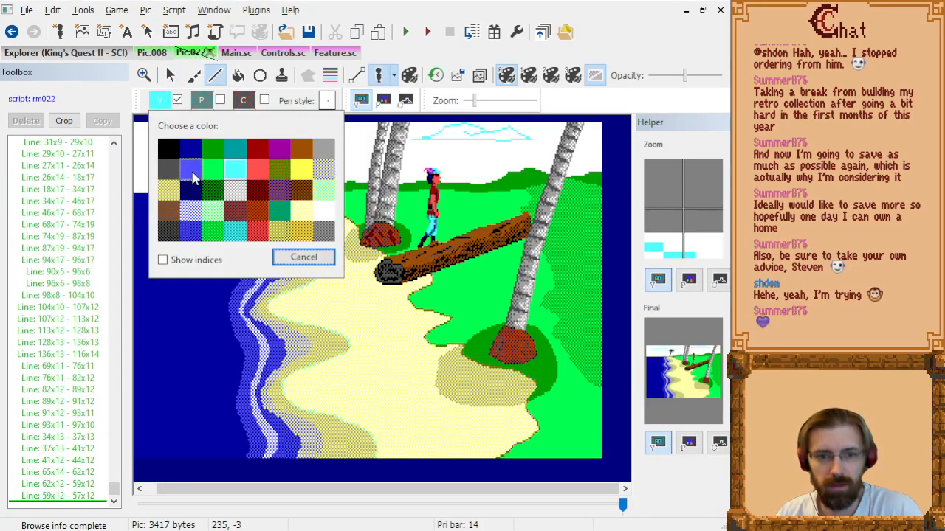
pyautogui.click(191, 180)
pyautogui.click(237, 75)
pyautogui.click(223, 170)
pyautogui.click(434, 148)
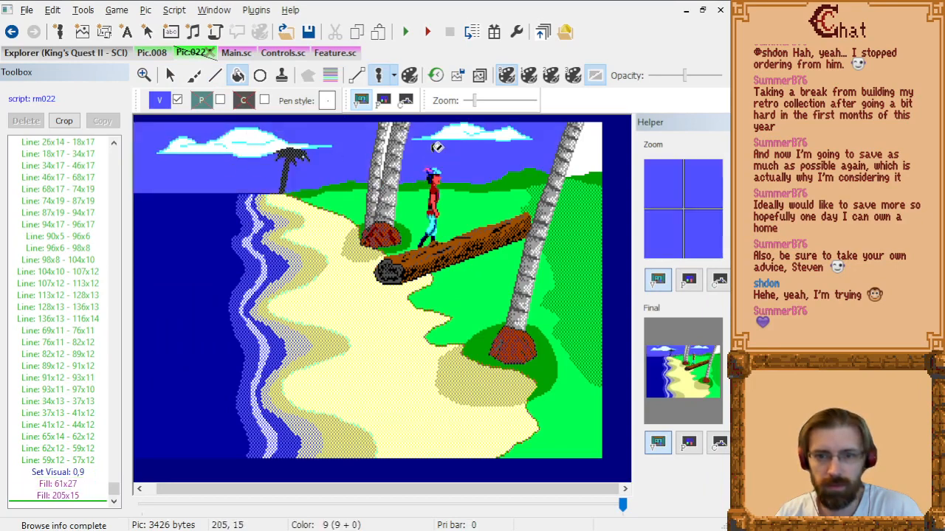
pyautogui.click(588, 147)
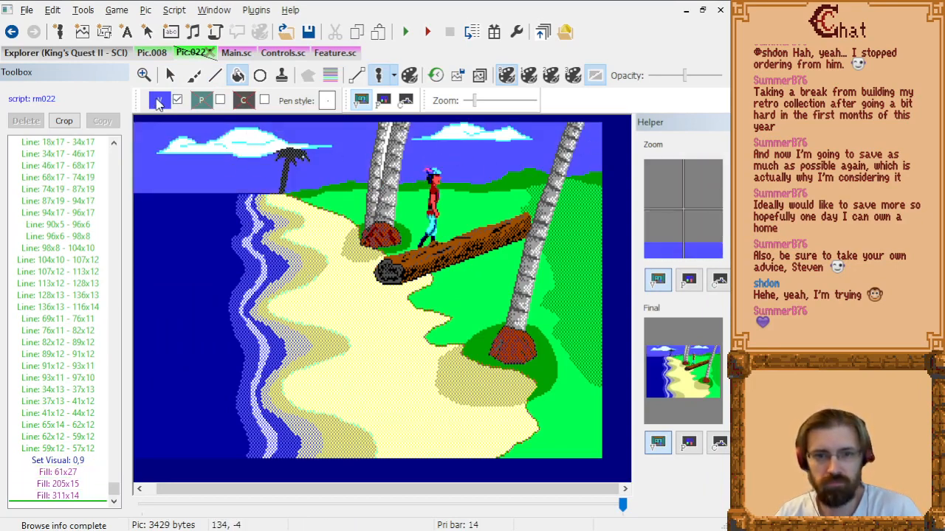
# Set the visual colour to white, 31, and draw a wisp off the large cloud's tip from 6x17 through 18x17 to 19x16.
pyautogui.click(159, 102)
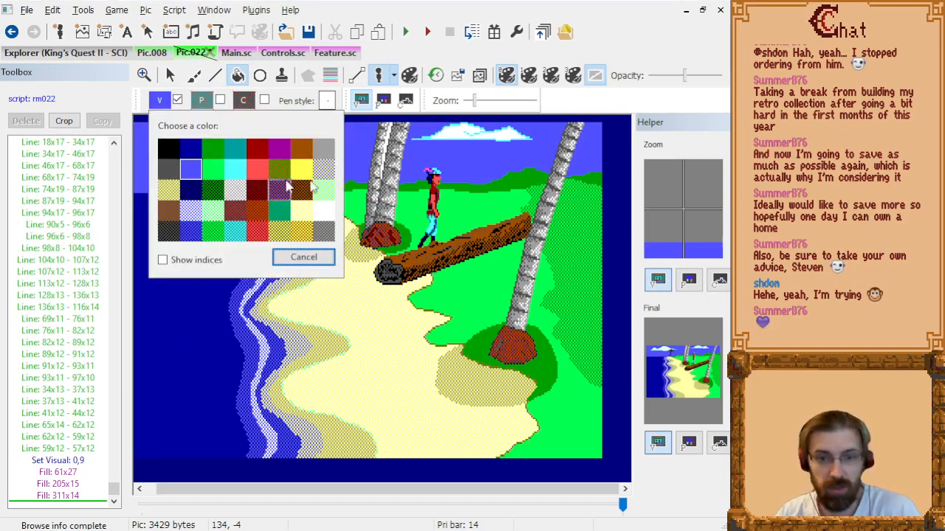
pyautogui.click(325, 214)
pyautogui.click(215, 76)
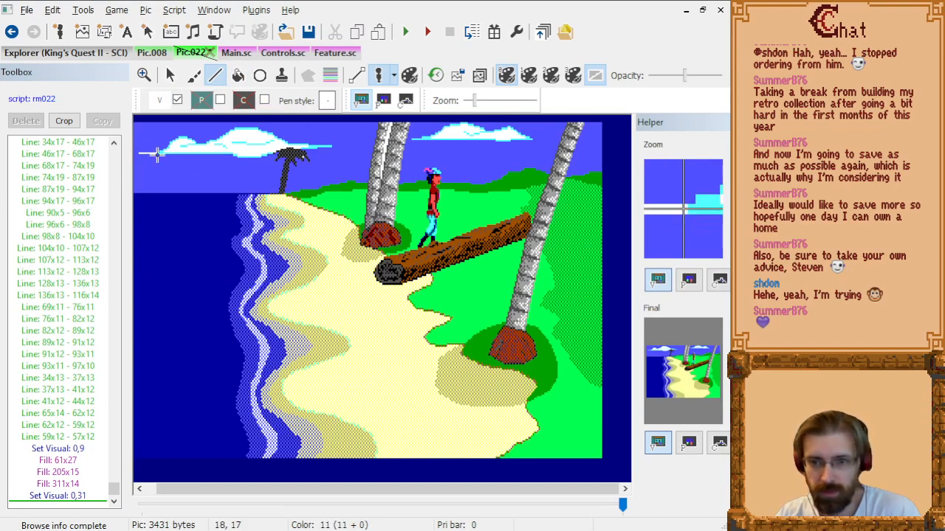
pyautogui.click(156, 153)
pyautogui.click(158, 151)
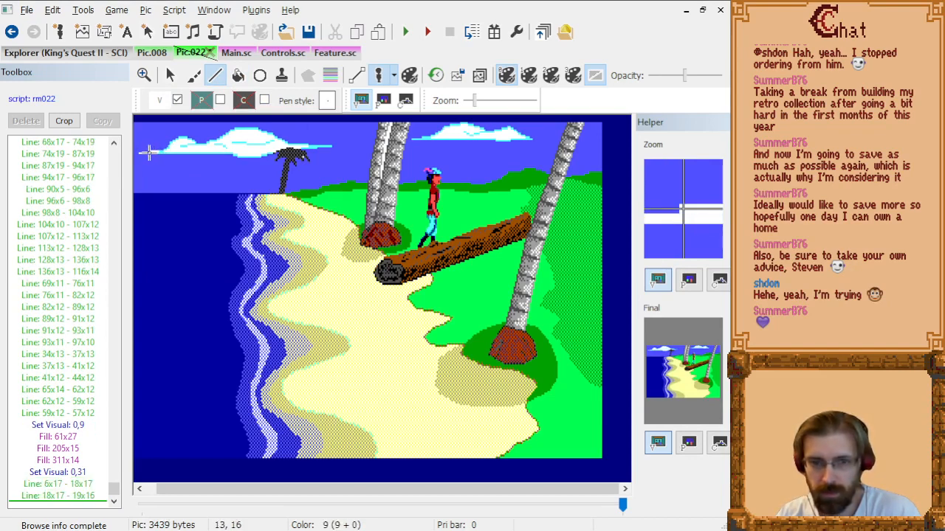
pyautogui.click(149, 151)
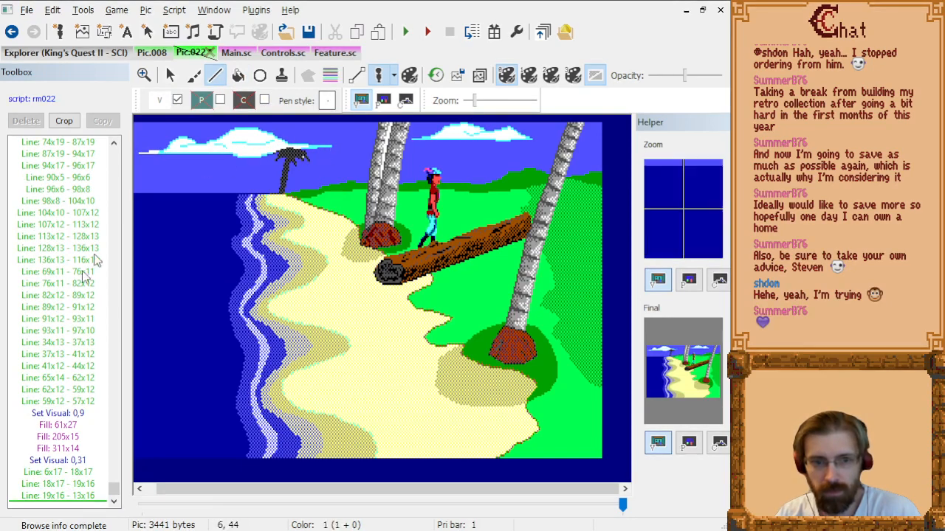
pyautogui.click(73, 496)
pyautogui.press('Delete')
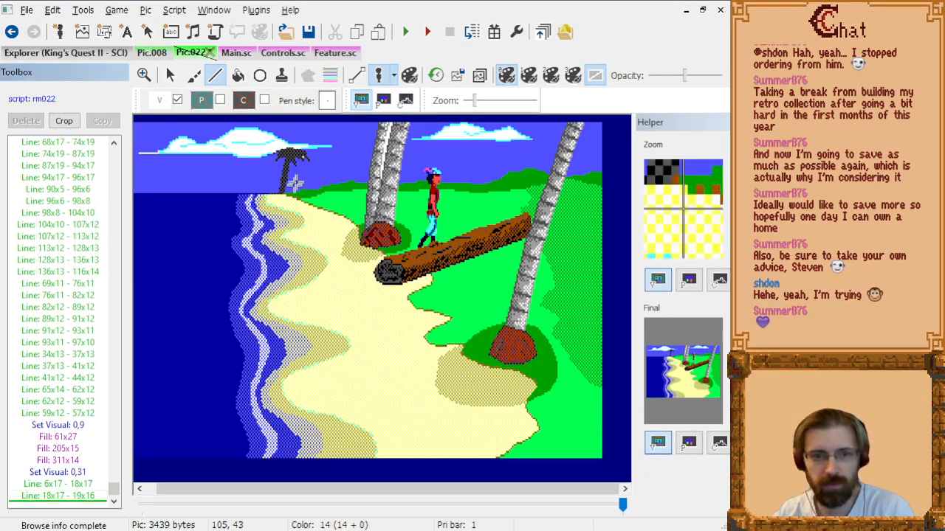
# Draw white wisps 16x16 to 20x16 and 127x14 to 151x14 at the large cloud, plus 145x5 to 155x5 and 152x6 to 163x6 beside the palms.
pyautogui.click(159, 151)
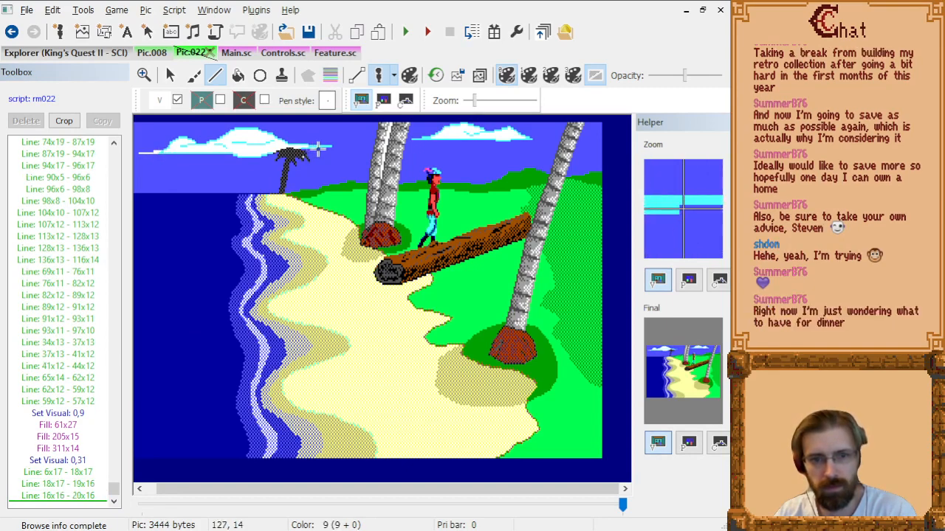
pyautogui.click(354, 148)
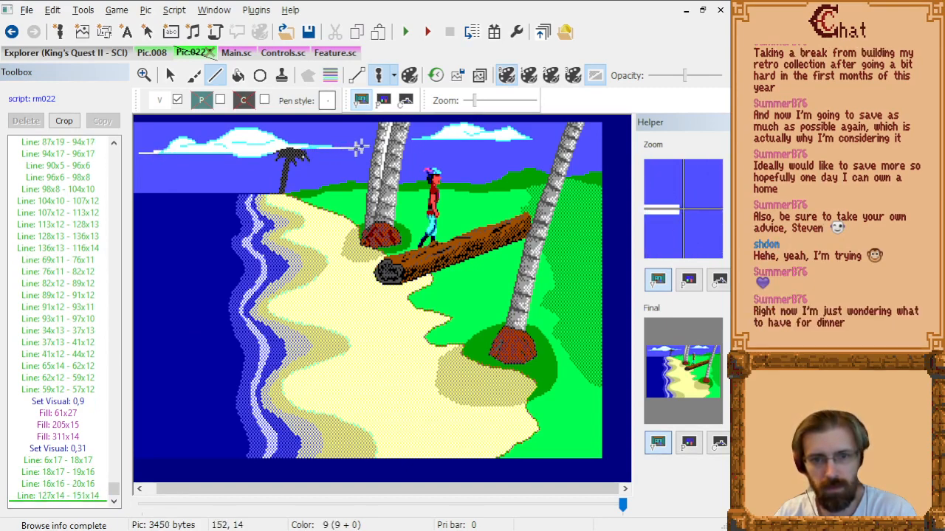
pyautogui.click(346, 133)
pyautogui.click(359, 133)
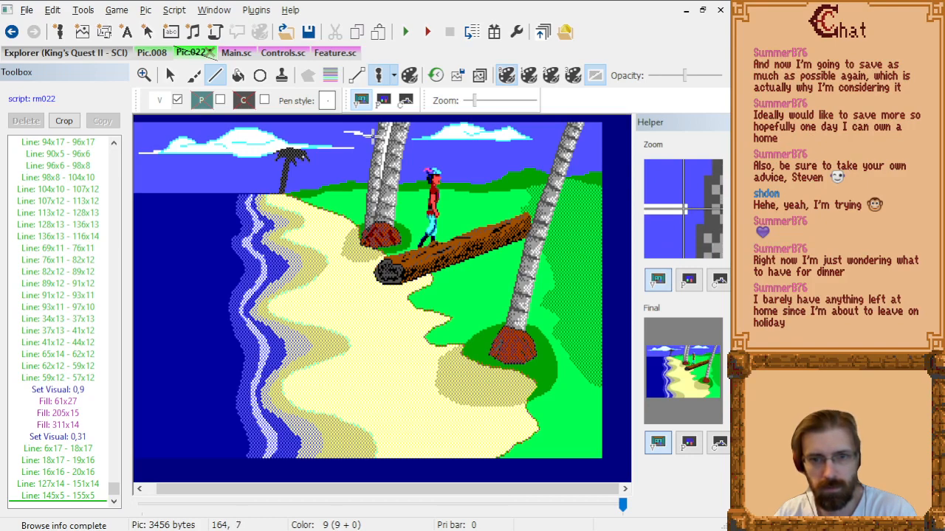
pyautogui.click(372, 133)
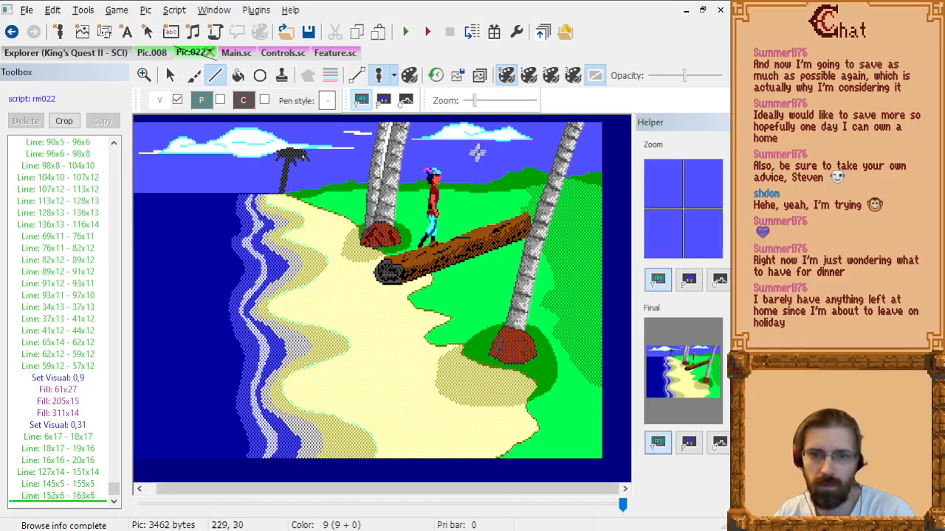
# Draw white wisps trailing off the second cloud from 273x9 through 278x9 to 281x9 and from 283x9 to 288x9.
pyautogui.click(532, 138)
pyautogui.click(540, 139)
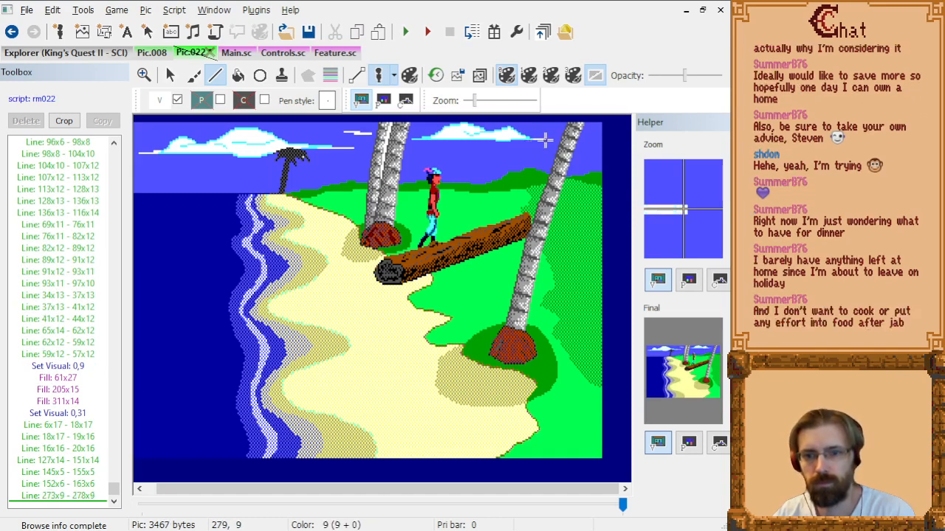
pyautogui.click(545, 139)
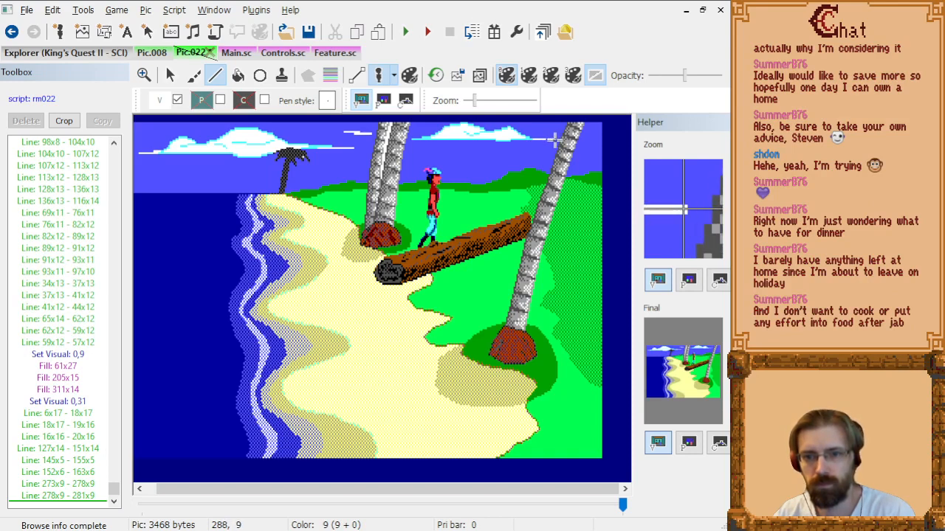
pyautogui.click(554, 138)
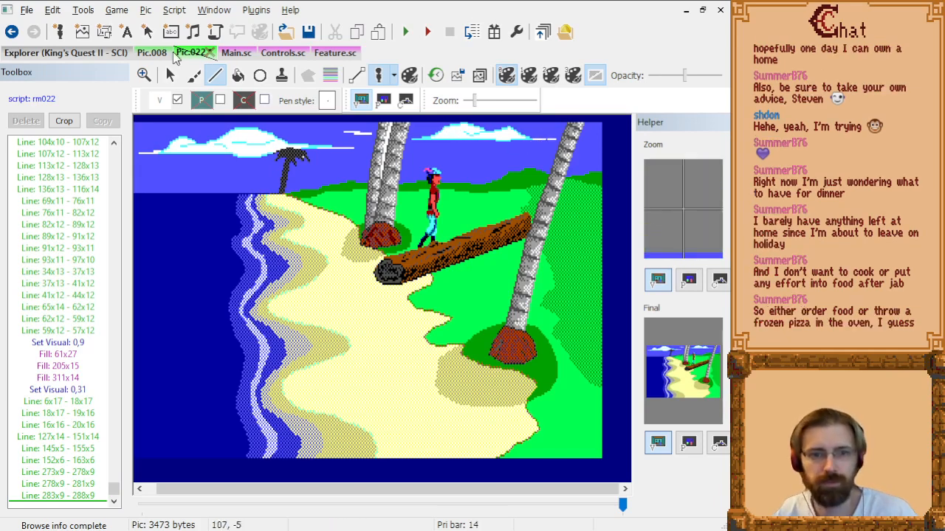
# Check Pic.008's grass, set Pic.022's visual colour to bright green, 10, and remove the unneeded Set Visual 0,34 command.
pyautogui.click(164, 56)
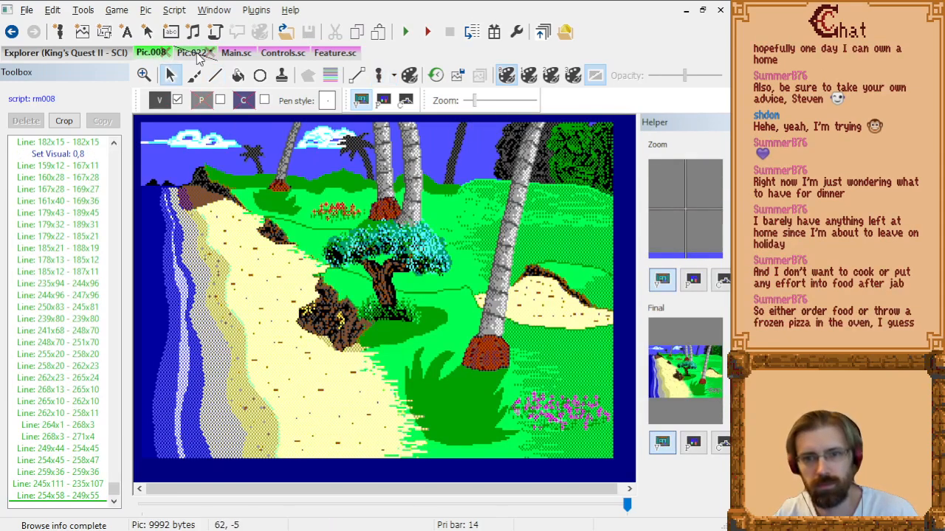
pyautogui.click(194, 53)
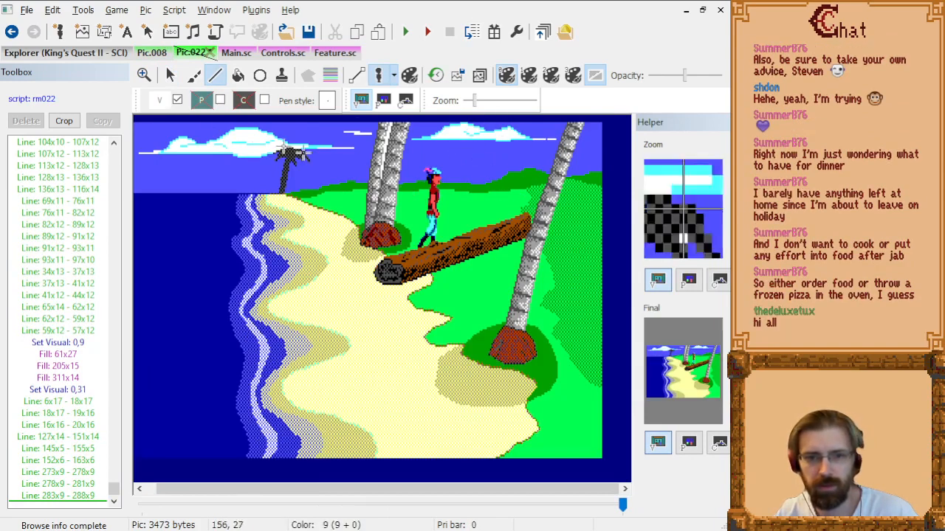
pyautogui.click(160, 102)
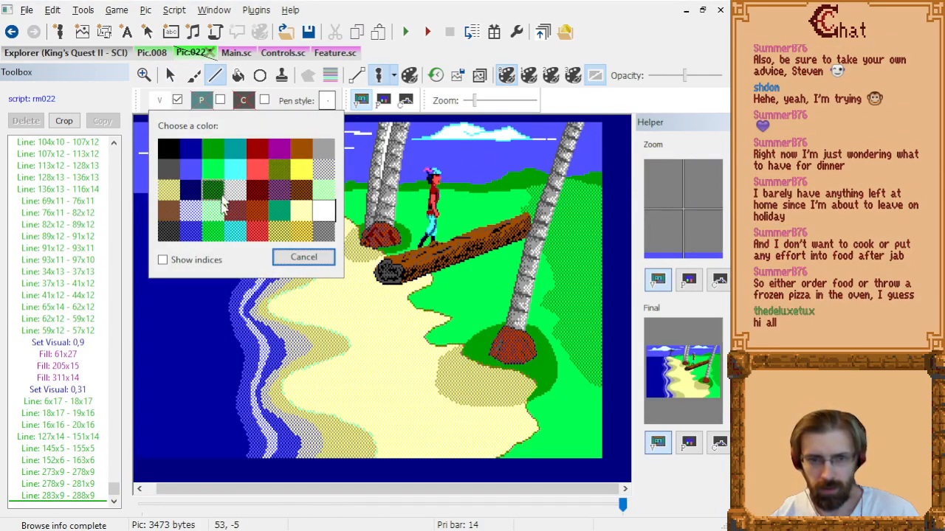
pyautogui.click(215, 237)
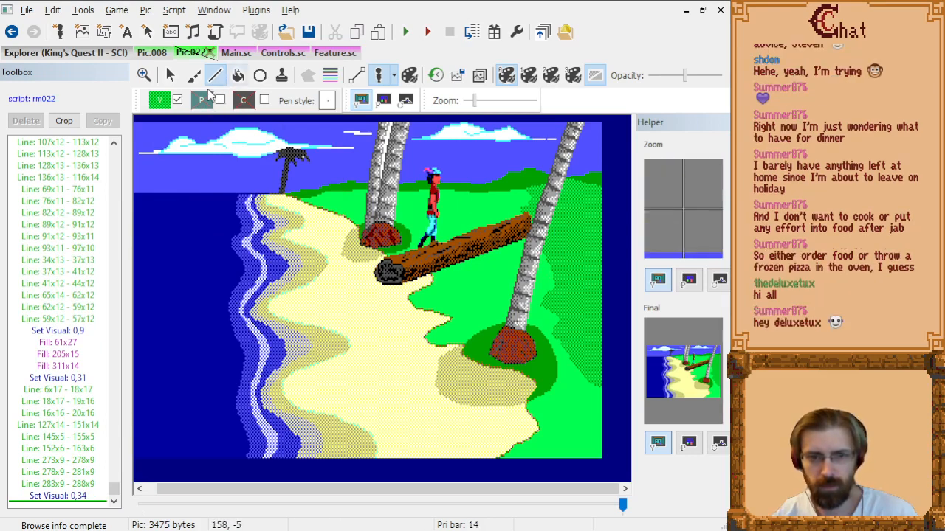
pyautogui.click(159, 102)
pyautogui.click(220, 170)
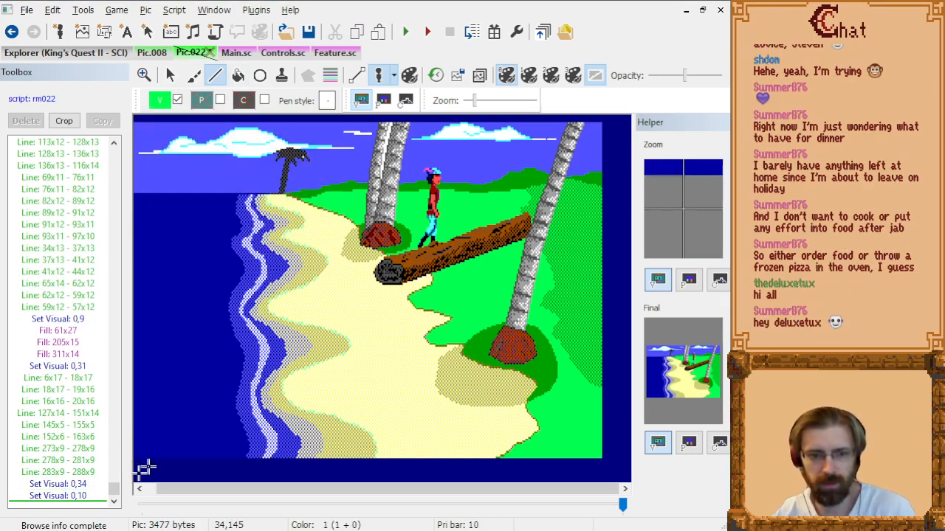
pyautogui.click(77, 494)
pyautogui.click(581, 381)
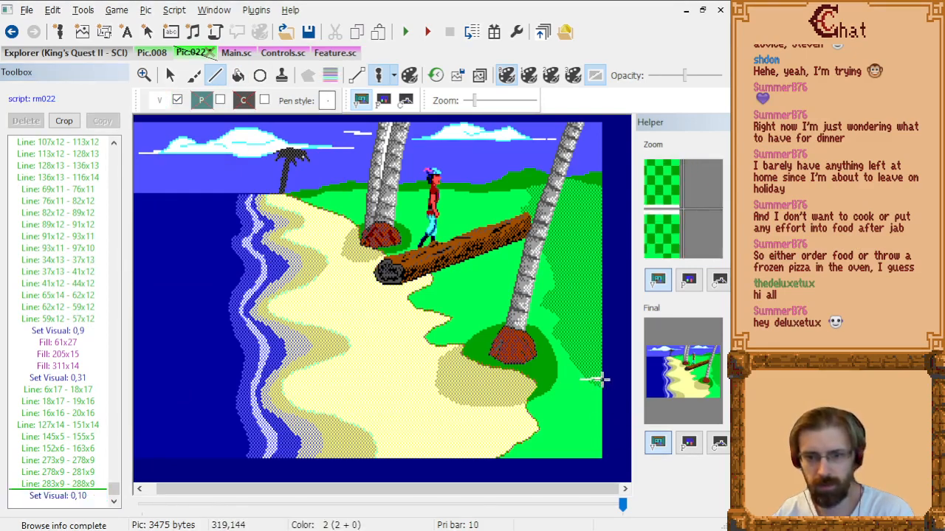
pyautogui.click(602, 380)
pyautogui.click(577, 372)
pyautogui.click(78, 499)
pyautogui.press('Delete')
pyautogui.press('Delete')
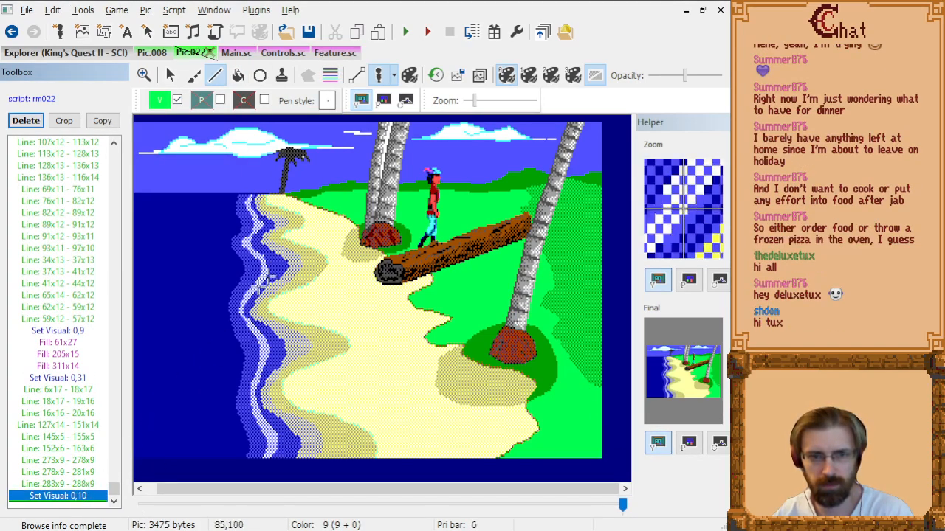
# Draw zigzag bright green grass strokes into the dithered shading near the image's edge, from 302x145 through 317x139 to 299x134.
pyautogui.click(575, 379)
pyautogui.click(597, 378)
pyautogui.click(601, 375)
pyautogui.doubleClick(578, 372)
pyautogui.click(597, 369)
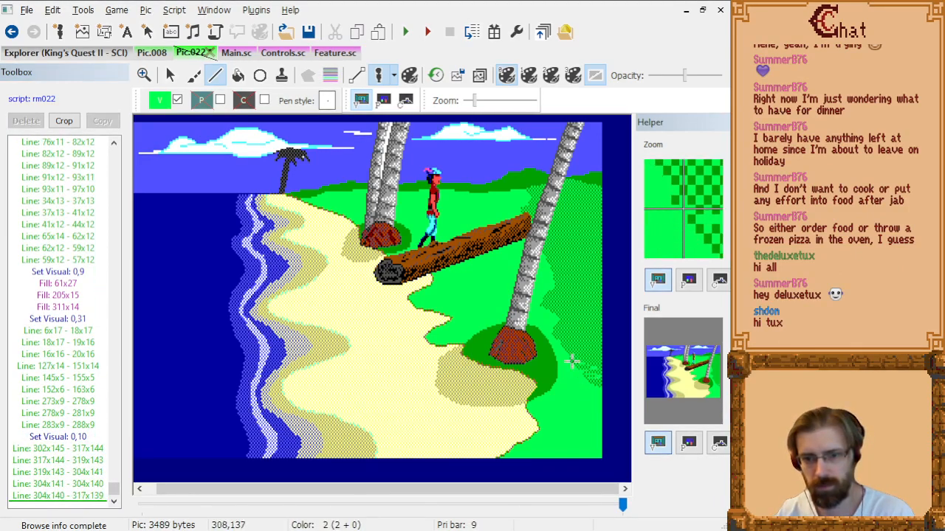
pyautogui.click(571, 361)
# Draw bright green grass strokes along the shading's edge above the palm's shadow, from 289x117 through 299x114 to 286x110.
pyautogui.click(556, 330)
pyautogui.click(581, 330)
pyautogui.click(558, 328)
pyautogui.click(563, 326)
pyautogui.click(570, 325)
pyautogui.click(551, 317)
pyautogui.rightClick(550, 313)
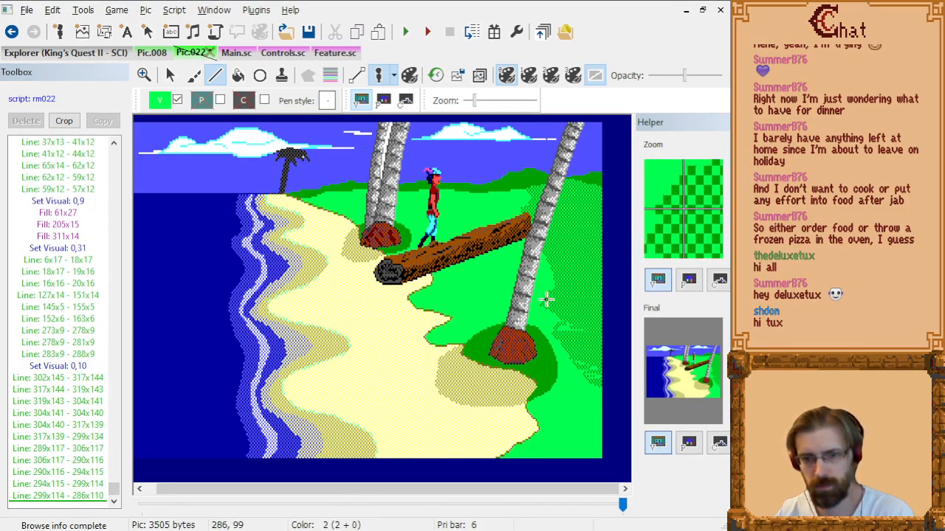
# Draw bright green strokes beside the leaning palm trunk from 280x99 through 284x94 and 292x90 to 293x84.
pyautogui.click(543, 298)
pyautogui.click(555, 294)
pyautogui.click(557, 292)
pyautogui.click(549, 288)
pyautogui.click(561, 282)
pyautogui.click(562, 271)
pyautogui.rightClick(551, 266)
# Add bright green strokes from 283x82 through 291x77 to 284x72, and from 270x40 through 275x41 to 270x42 behind the trunk.
pyautogui.click(550, 268)
pyautogui.click(562, 260)
pyautogui.click(557, 254)
pyautogui.click(551, 253)
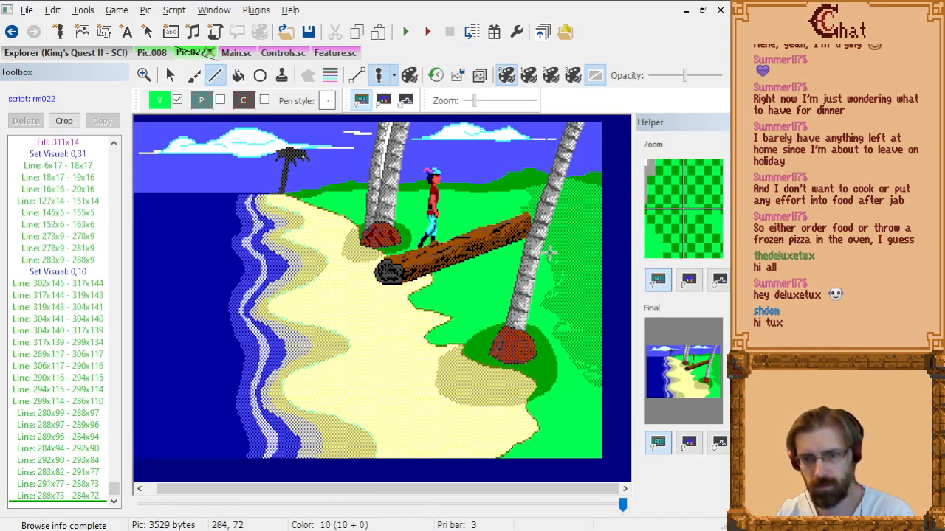
pyautogui.click(536, 193)
pyautogui.click(529, 197)
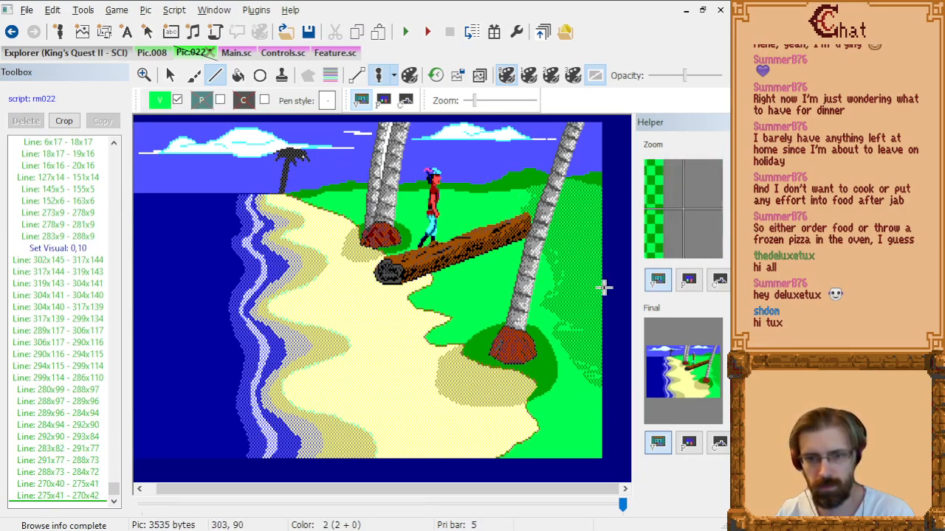
# Draw a bright green zigzag over the shading edge beside the trunk, from 286x91 through 295x87 and 300x81 to 285x77.
pyautogui.click(570, 285)
pyautogui.click(551, 285)
pyautogui.click(550, 281)
pyautogui.click(567, 278)
pyautogui.click(547, 267)
pyautogui.click(574, 268)
pyautogui.click(557, 262)
pyautogui.click(551, 260)
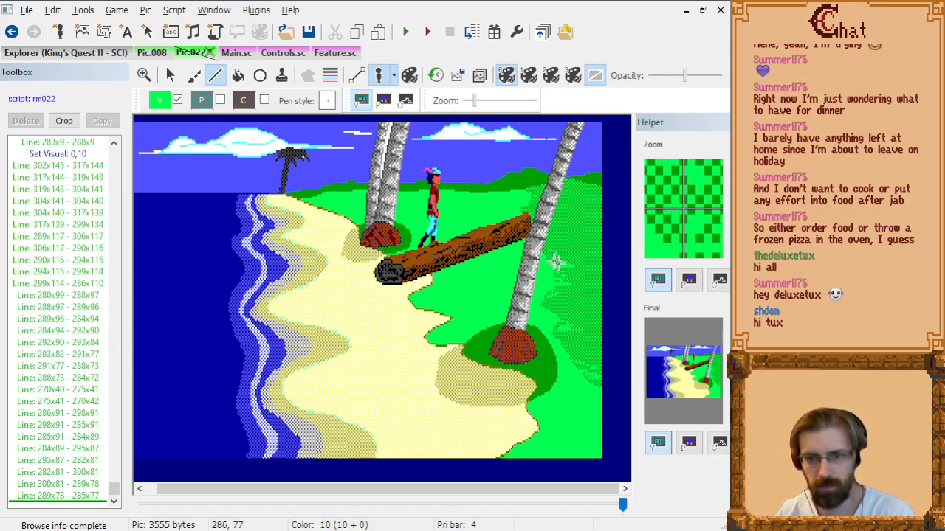
# Draw bright green grass strokes from 278x101 through 297x100 and 286x104 to 280x103 at the shading's edge.
pyautogui.rightClick(540, 303)
pyautogui.click(540, 301)
pyautogui.click(568, 301)
pyautogui.click(543, 302)
pyautogui.click(552, 307)
pyautogui.click(562, 309)
pyautogui.click(550, 306)
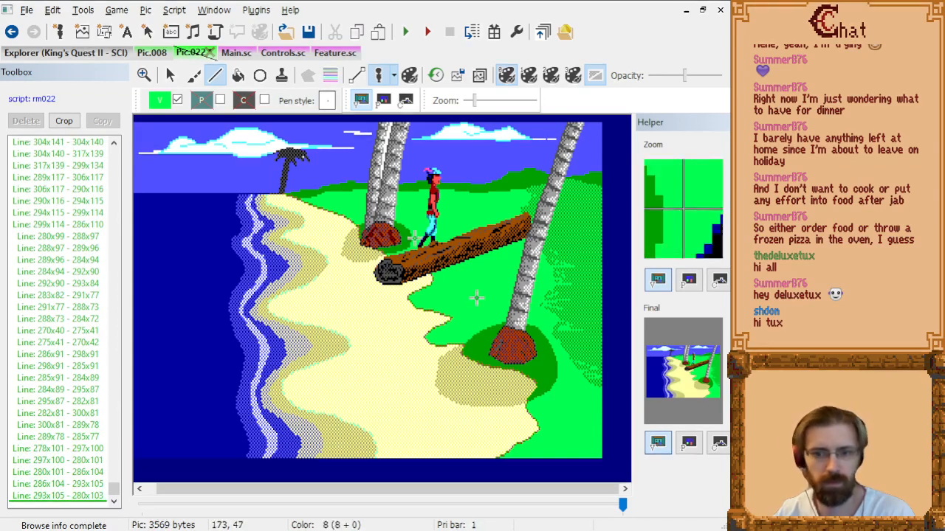
# Draw bright green strokes beside the lower palm's shadow from 298x131 through 308x130 and 296x127 to 289x122.
pyautogui.click(585, 356)
pyautogui.click(567, 351)
pyautogui.click(568, 349)
pyautogui.click(557, 342)
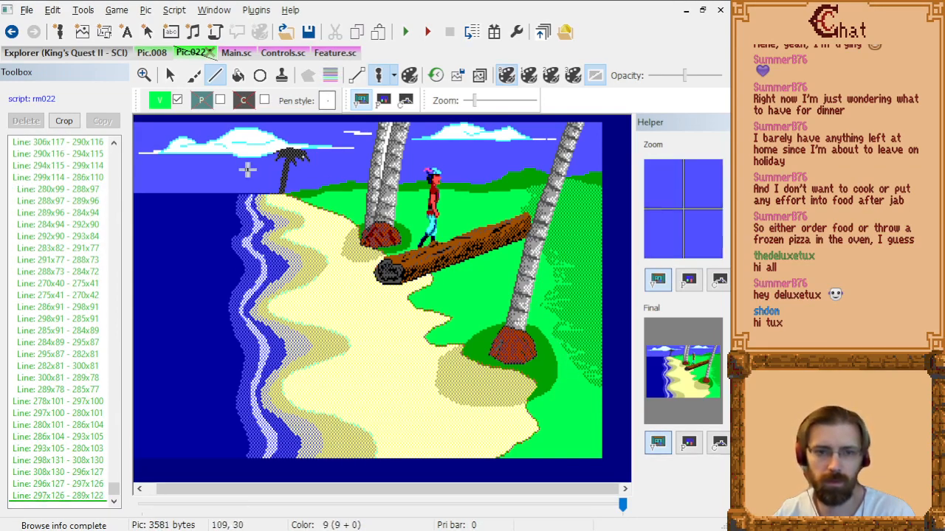
# Set the visual colour to dithered green, 34, and draw a grass zigzag from 317x146 through 297x143 to 314x137.
pyautogui.click(168, 107)
pyautogui.click(215, 228)
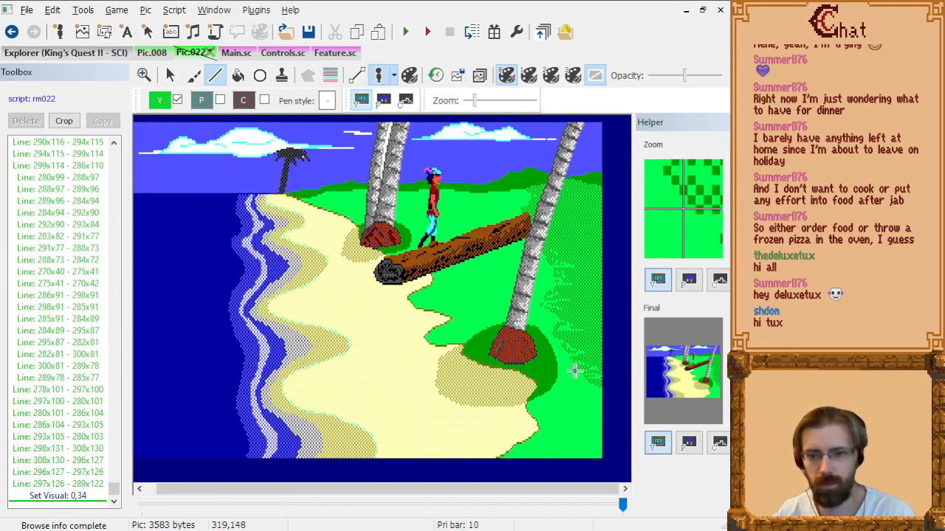
pyautogui.click(598, 383)
pyautogui.click(577, 384)
pyautogui.click(587, 383)
pyautogui.click(568, 378)
pyautogui.click(587, 379)
pyautogui.click(577, 370)
pyautogui.click(593, 367)
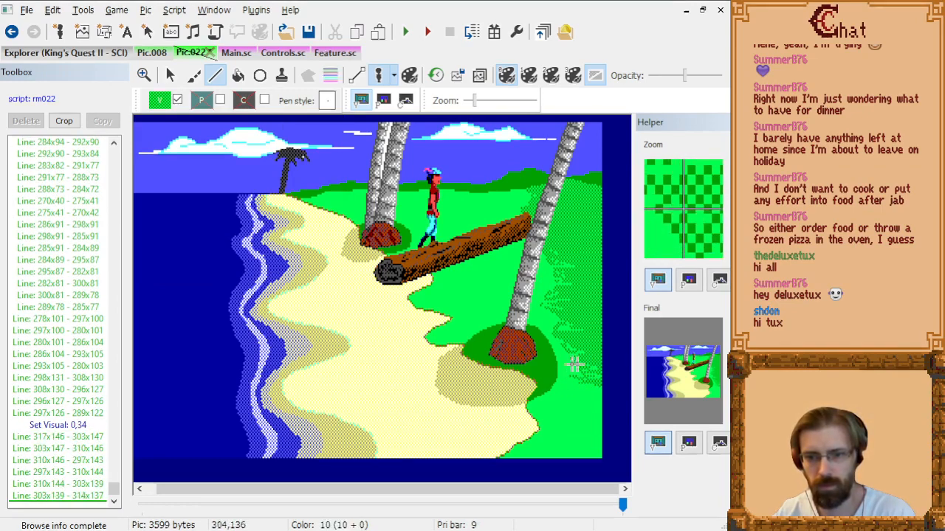
# Extend the dithered green zigzag from 314x137 through 298x135, 309x135, 296x135 and 308x143 to 297x144.
pyautogui.click(569, 363)
pyautogui.click(585, 360)
pyautogui.click(566, 361)
pyautogui.click(583, 375)
pyautogui.click(568, 377)
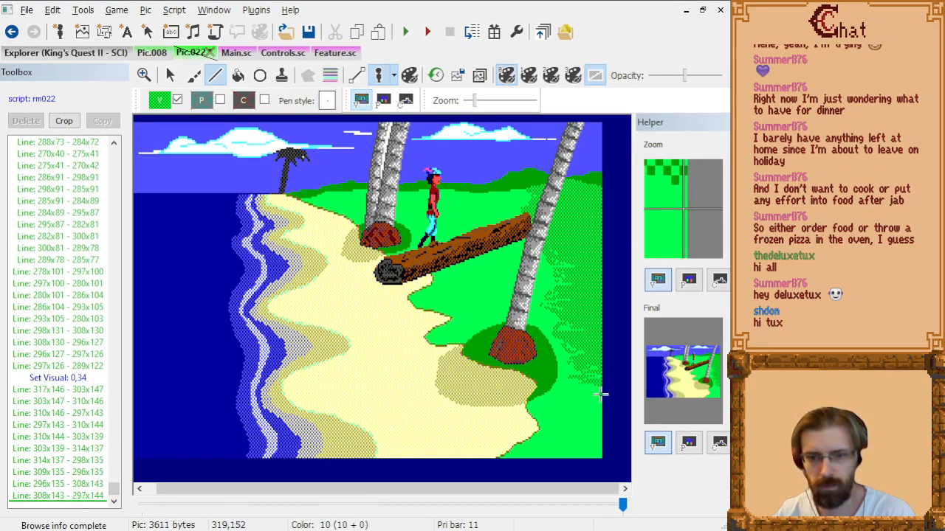
# Draw dithered green strokes under the shaded grass from 319x152 through 303x152, 319x151 and 308x148 to 311x148.
pyautogui.click(602, 392)
pyautogui.click(578, 392)
pyautogui.click(601, 390)
pyautogui.click(586, 384)
pyautogui.click(587, 384)
pyautogui.click(590, 384)
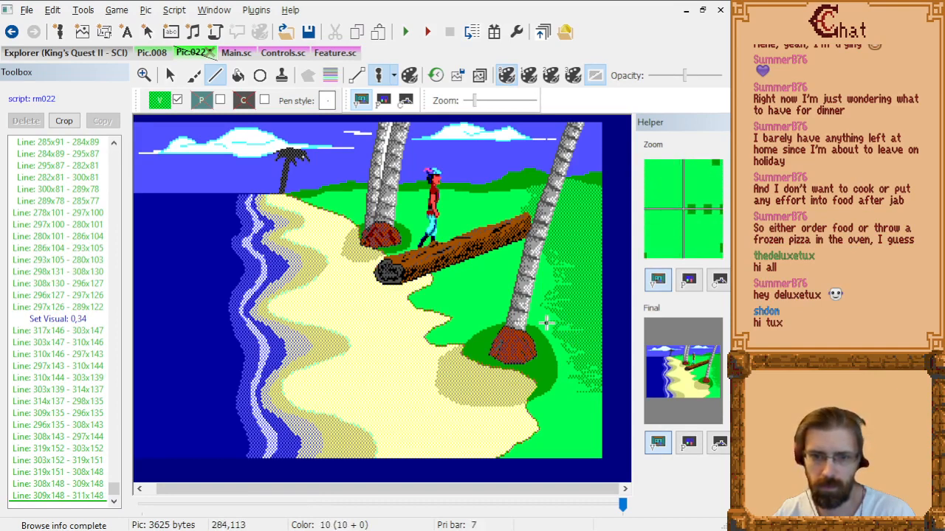
# Draw dithered green strokes along the shading's edge from 296x113 through 282x112 to 304x117, and from 297x101 through 277x95 to 297x89.
pyautogui.click(567, 322)
pyautogui.click(546, 320)
pyautogui.click(569, 327)
pyautogui.click(578, 329)
pyautogui.click(568, 300)
pyautogui.click(538, 290)
pyautogui.click(560, 285)
pyautogui.click(562, 285)
pyautogui.click(568, 280)
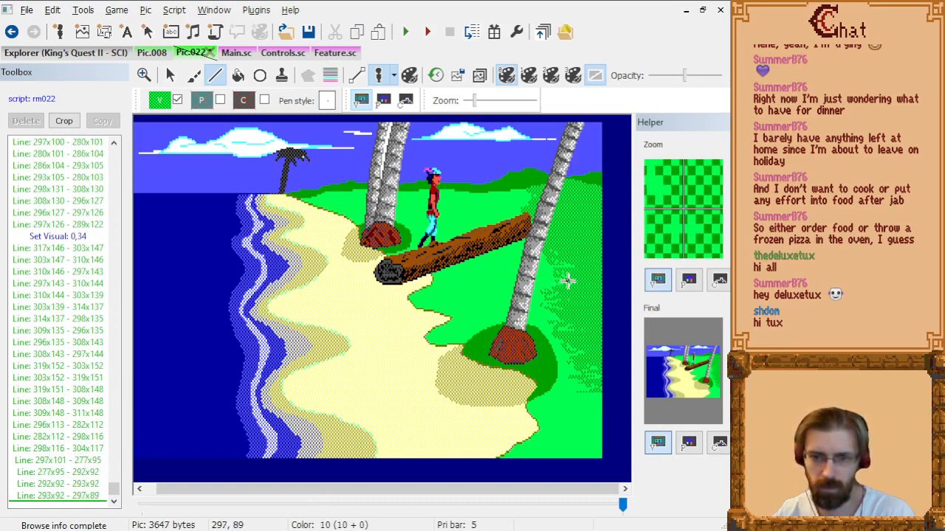
# Draw dithered green strokes from 297x89 through 281x84 and 283x88 to 294x79, plus 293x109 through 275x108 to 294x107.
pyautogui.click(550, 271)
pyautogui.click(544, 271)
pyautogui.click(561, 265)
pyautogui.click(552, 277)
pyautogui.click(570, 278)
pyautogui.click(568, 262)
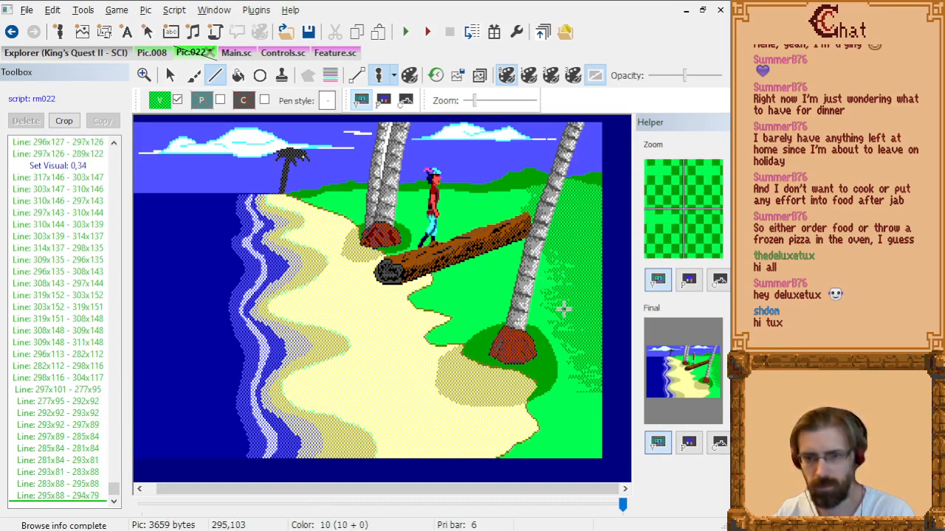
pyautogui.click(562, 318)
pyautogui.click(535, 316)
pyautogui.click(563, 314)
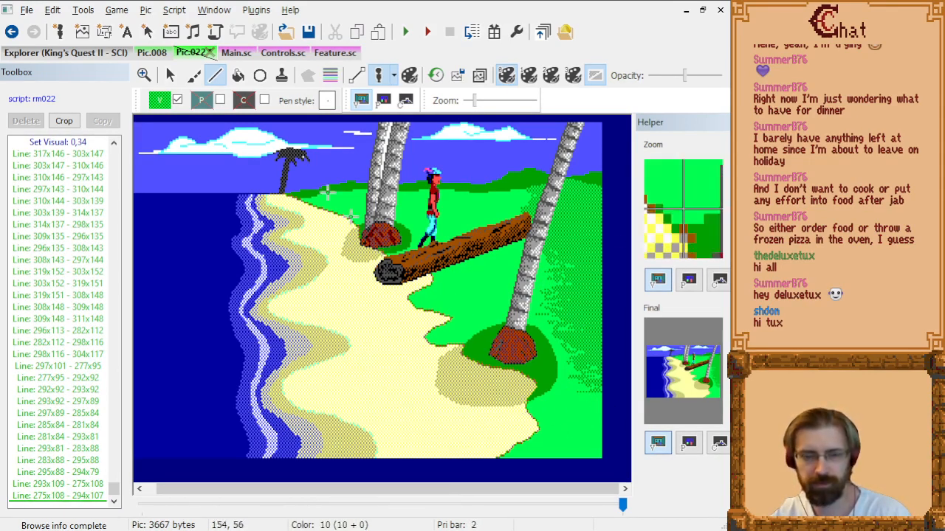
# Set the visual colour to bright green, 10, and draw grass tufts over the sand's lower edge from 258x188 through 239x188 to 267x186.
pyautogui.click(160, 101)
pyautogui.click(216, 168)
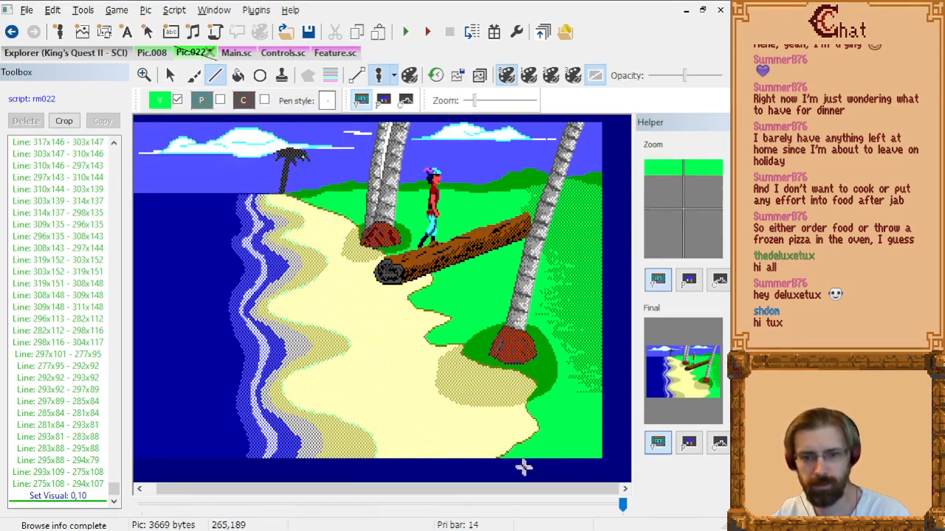
pyautogui.click(482, 457)
pyautogui.click(518, 454)
pyautogui.click(496, 457)
pyautogui.click(524, 454)
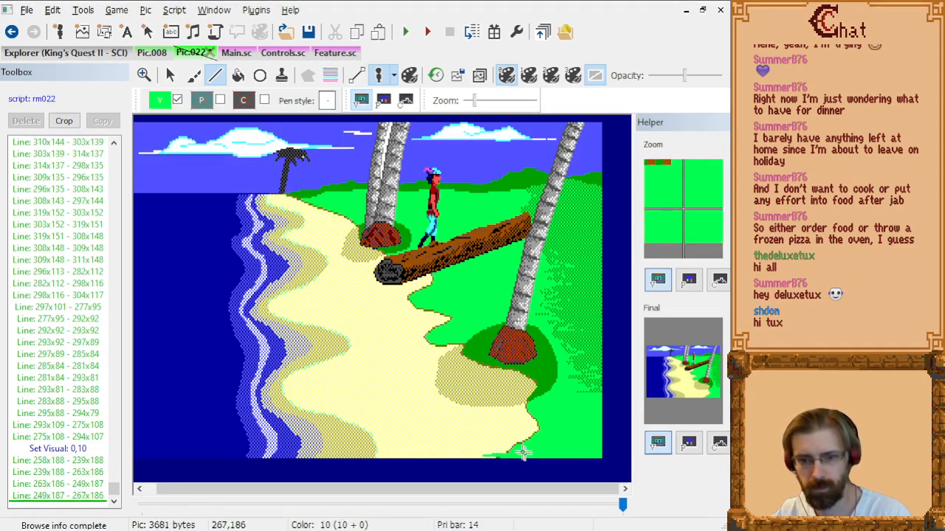
# Continue the bright green tufts up the sand border from 267x186 through 255x180 and 273x180 to 272x177.
pyautogui.click(506, 444)
pyautogui.click(532, 444)
pyautogui.click(495, 445)
pyautogui.click(520, 445)
pyautogui.click(530, 435)
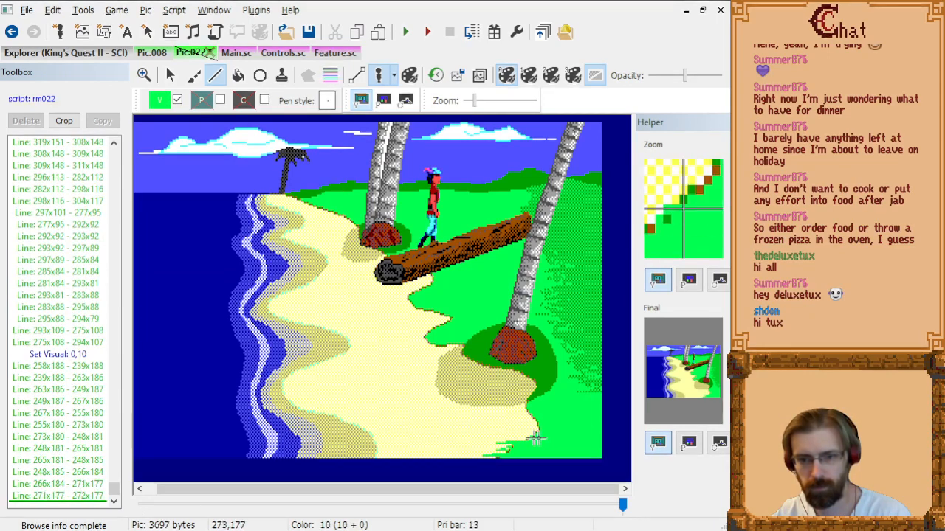
# Draw bright green tufts over the sand border up to the lower palm's shadow, starting 272x177 to 279x176 and passing 254x180 and 286x171.
pyautogui.click(541, 433)
pyautogui.click(520, 433)
pyautogui.click(528, 440)
pyautogui.click(504, 440)
pyautogui.click(538, 437)
pyautogui.click(518, 432)
pyautogui.click(552, 424)
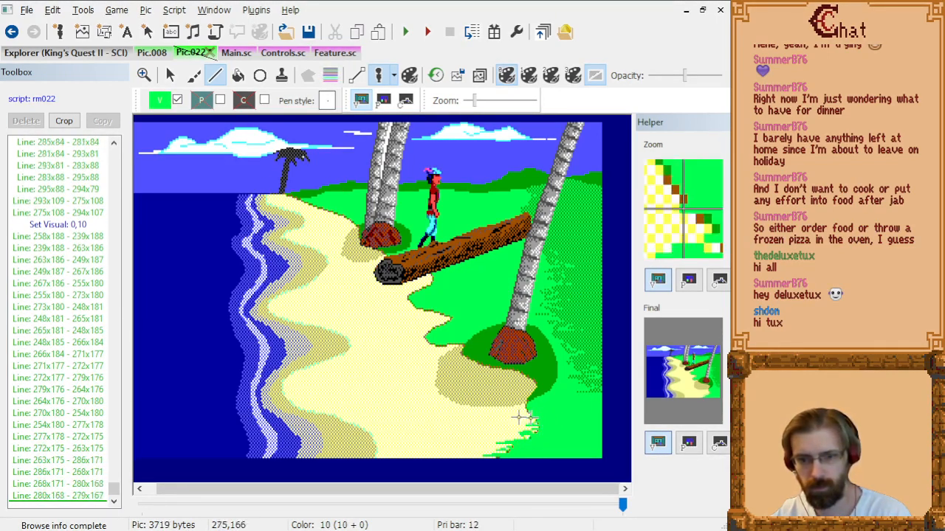
pyautogui.click(512, 414)
pyautogui.click(545, 413)
pyautogui.click(526, 410)
pyautogui.click(536, 409)
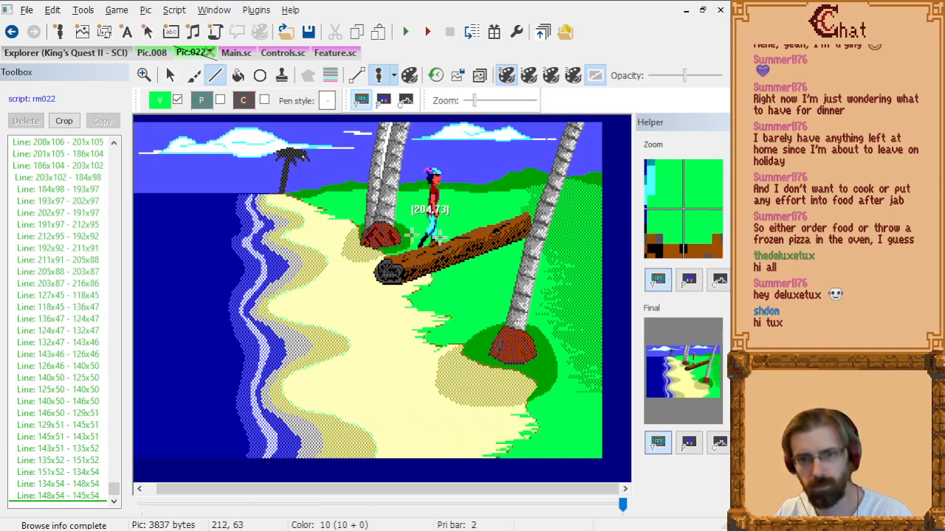
# Set the visual colour to pale yellow sand, 30, and draw strokes into the lower grass edge from 252x186 through 254x179 to 280x176.
pyautogui.click(160, 101)
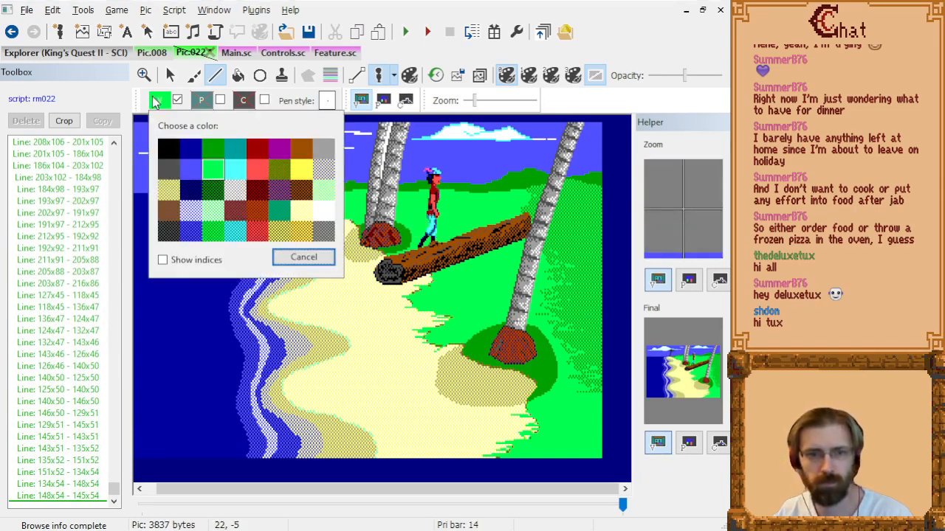
pyautogui.click(306, 213)
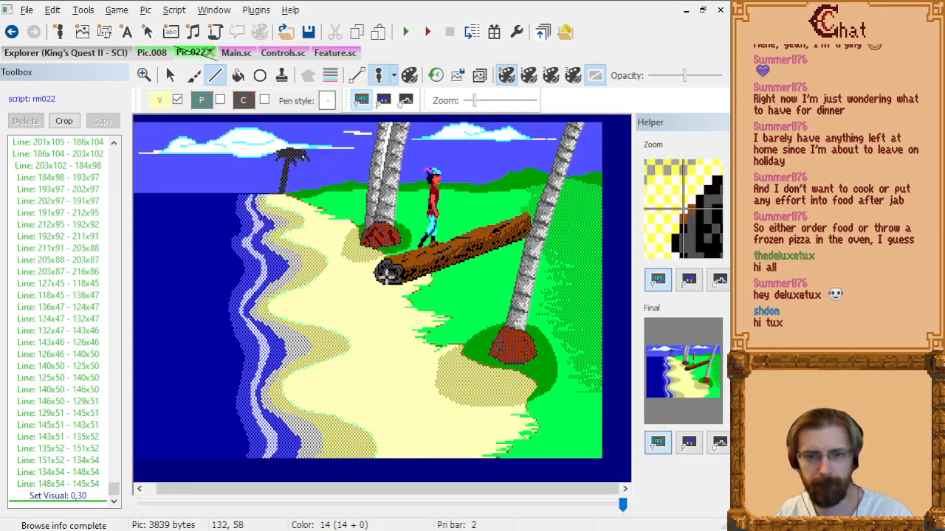
pyautogui.click(504, 444)
pyautogui.click(504, 441)
pyautogui.click(527, 441)
pyautogui.click(507, 437)
pyautogui.click(543, 435)
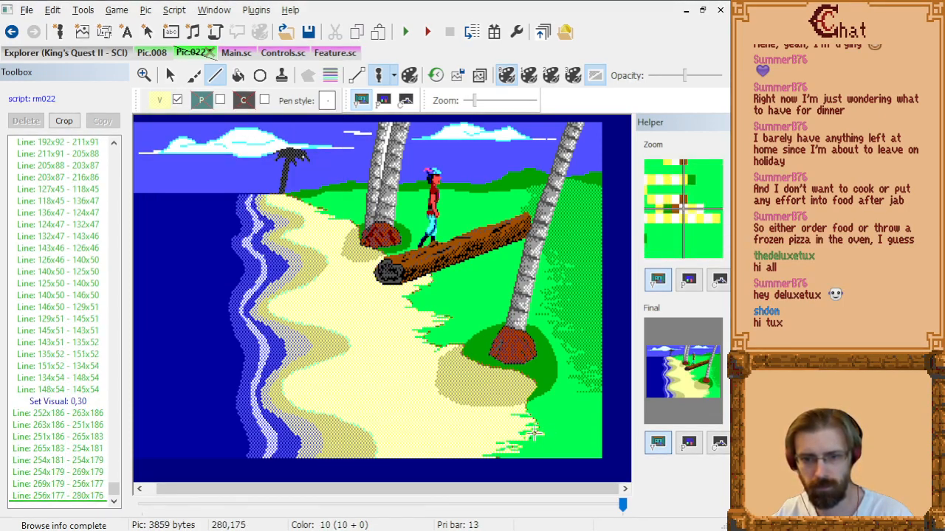
# Continue the sand strokes up the grass border from 280x176 through 267x175, 285x170 and 281x167 to 267x163.
pyautogui.click(524, 434)
pyautogui.click(526, 428)
pyautogui.click(538, 428)
pyautogui.click(516, 422)
pyautogui.click(544, 418)
pyautogui.click(523, 411)
pyautogui.click(534, 411)
pyautogui.click(525, 411)
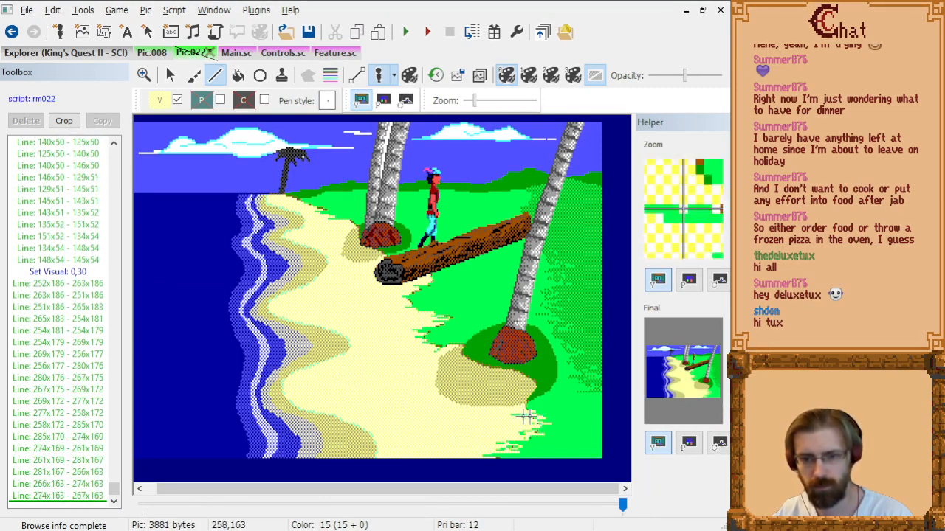
# Draw sand strokes below the lower palm's shadow from 267x163 through 272x165 and 279x160 to 277x161.
pyautogui.click(527, 415)
pyautogui.click(532, 415)
pyautogui.click(521, 407)
pyautogui.click(542, 406)
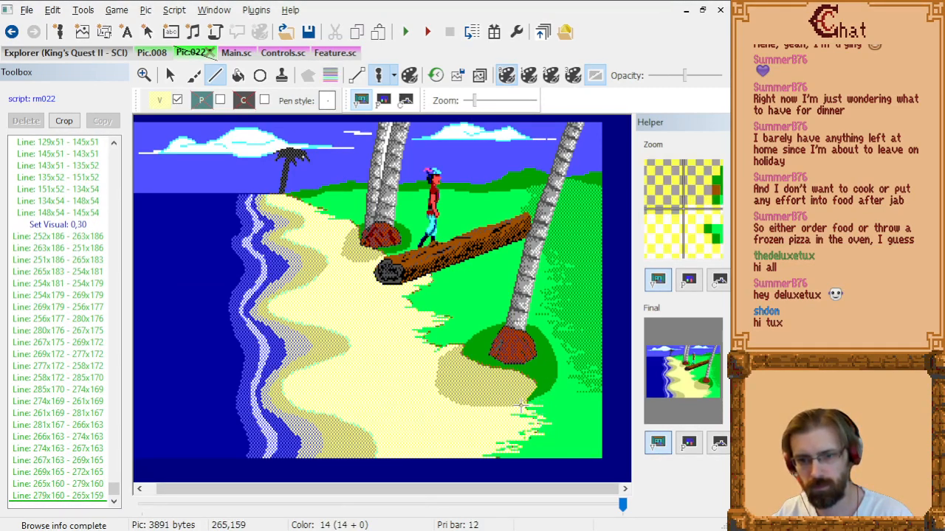
pyautogui.click(521, 405)
pyautogui.click(533, 412)
pyautogui.click(539, 408)
# Draw sand strokes into the grass beside the lower palm's shadow from 213x122 through 197x125, 218x118 and 187x117 to 215x116.
pyautogui.click(446, 338)
pyautogui.click(422, 343)
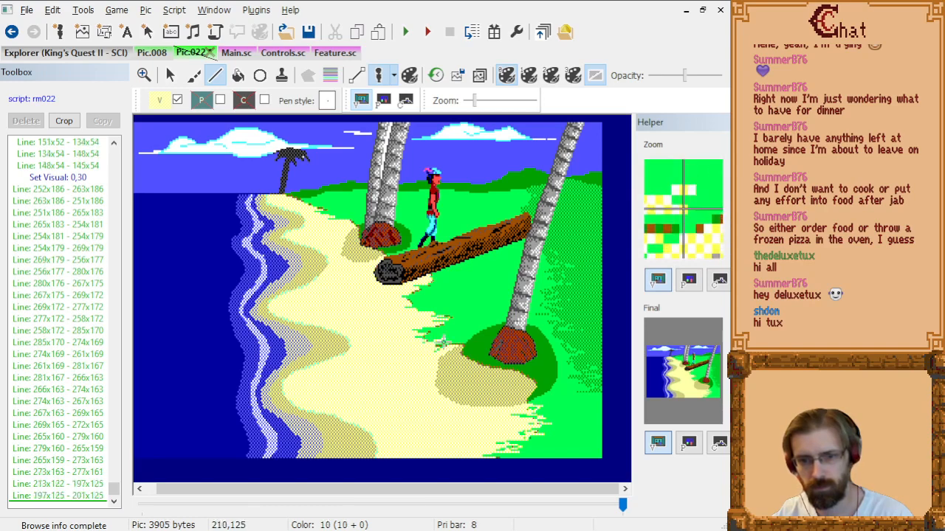
pyautogui.click(428, 343)
pyautogui.click(444, 339)
pyautogui.click(416, 338)
pyautogui.click(441, 338)
pyautogui.click(422, 331)
pyautogui.click(453, 331)
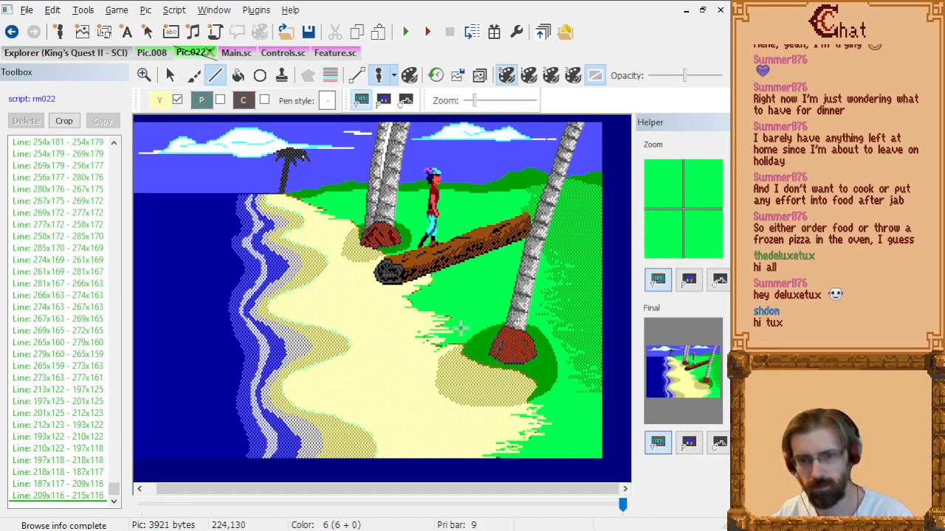
# Draw sand strokes along the grass border below the log from 219x110 through 192x108 and 186x105 to 184x99.
pyautogui.click(417, 313)
pyautogui.click(442, 310)
pyautogui.click(406, 309)
pyautogui.click(429, 306)
pyautogui.click(402, 299)
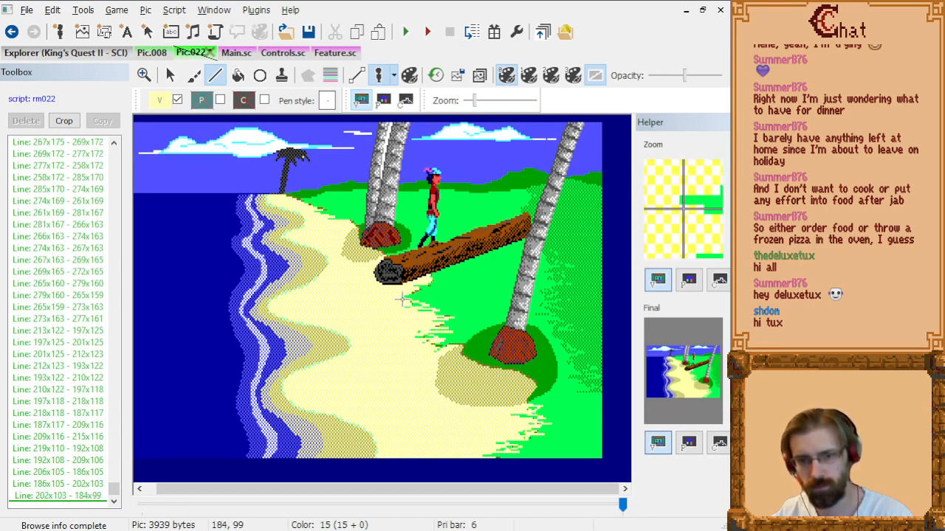
# Extend the sand strokes from 184x99 to 195x99, and from 201x97 through 178x97 and 207x97 to 196x94.
pyautogui.click(418, 299)
pyautogui.click(428, 296)
pyautogui.click(393, 296)
pyautogui.click(436, 296)
pyautogui.click(414, 296)
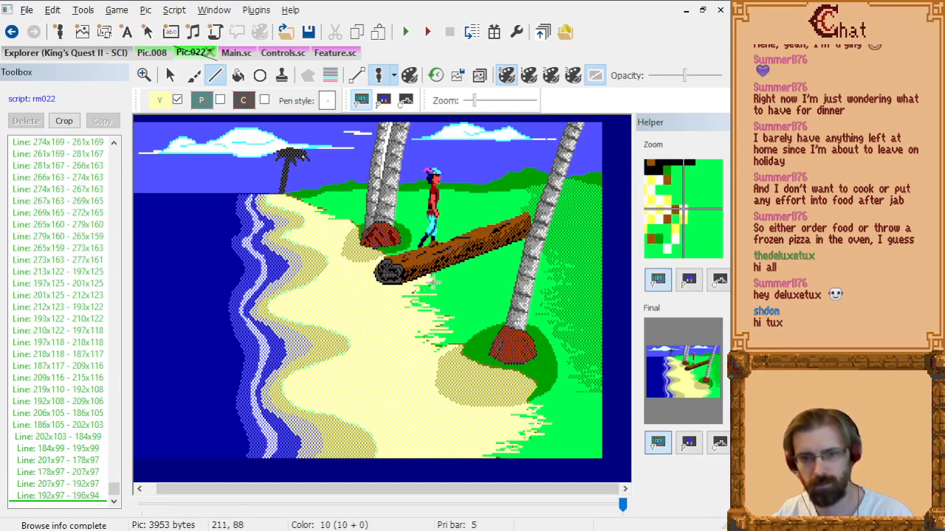
# Draw sand strokes just under the log: 204x93 to 207x89, and 202x93 through 188x93, 213x93 and 215x90 to 205x89.
pyautogui.click(428, 283)
pyautogui.click(429, 287)
pyautogui.click(408, 287)
pyautogui.click(445, 286)
pyautogui.click(423, 284)
pyautogui.click(435, 281)
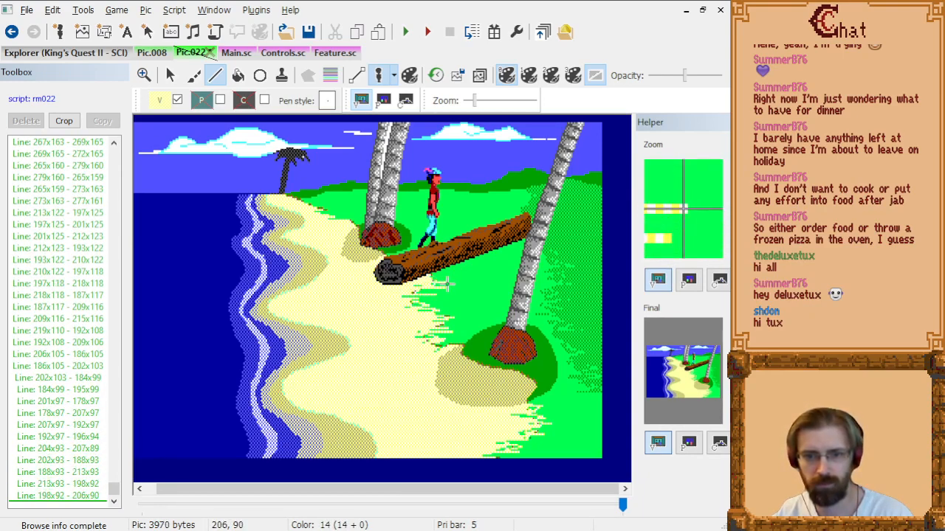
pyautogui.click(448, 281)
pyautogui.click(433, 280)
# Draw sand strokes into the grass beside the twin palms' base from 150x55 through 137x55, 155x53 and 131x52 to 138x52.
pyautogui.click(352, 219)
pyautogui.click(334, 220)
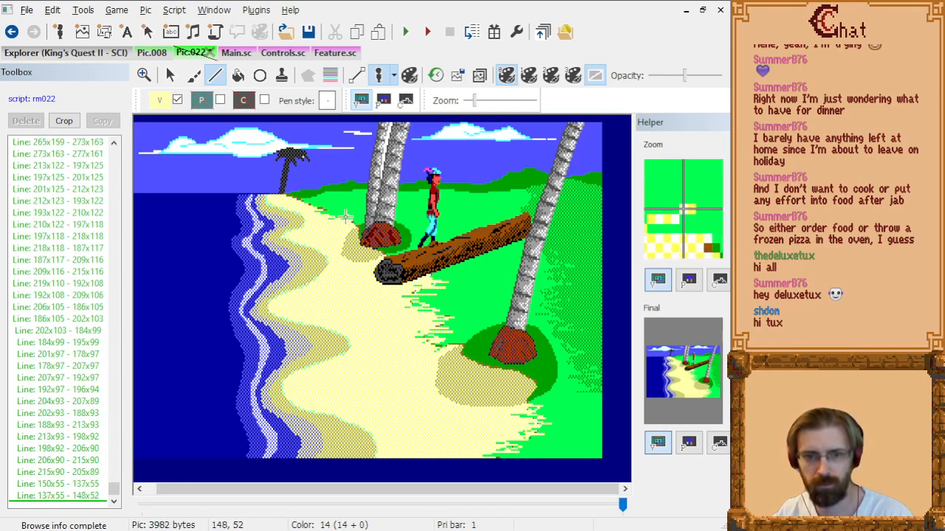
pyautogui.click(350, 214)
pyautogui.click(344, 214)
pyautogui.click(361, 215)
pyautogui.click(341, 214)
pyautogui.click(338, 214)
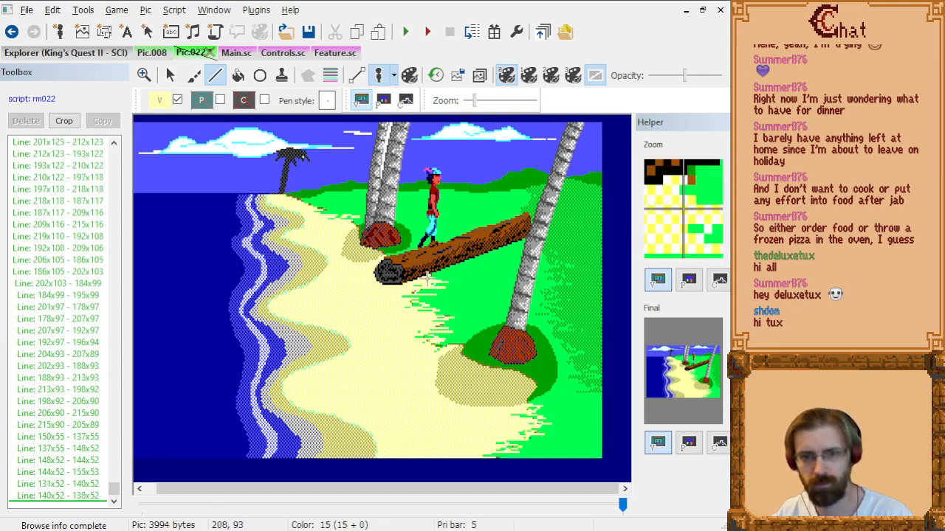
# Draw dithered yellow-gray strokes in the grass shadow below the large palm: 266x153 through 275x153, 261x153, 280x148 and 266x148 to 278x147.
pyautogui.click(163, 99)
pyautogui.click(161, 190)
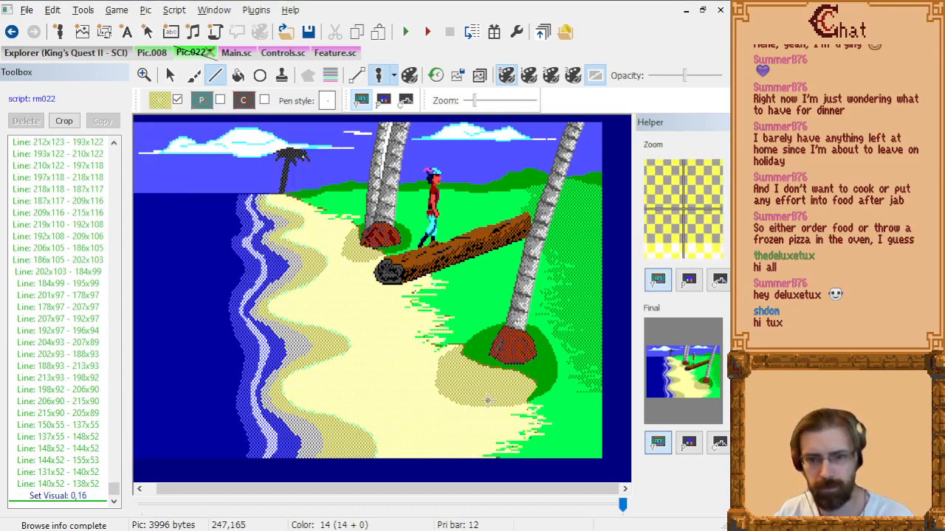
pyautogui.click(540, 395)
pyautogui.click(519, 395)
pyautogui.click(547, 386)
pyautogui.click(526, 386)
pyautogui.click(544, 384)
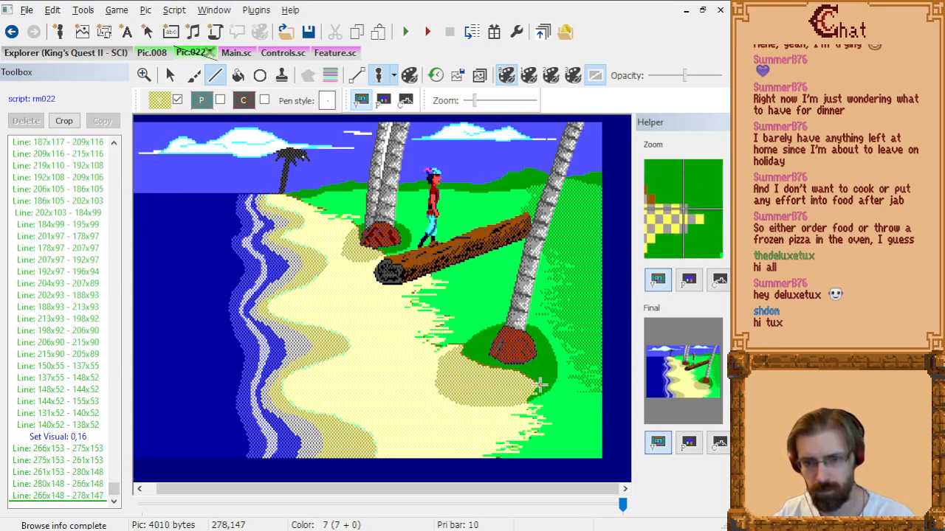
# Extend the dark sand strokes from 278x147 through 266x143, 263x143 and 273x142 to 267x140, and draw one from 251x140 to 227x140.
pyautogui.click(526, 376)
pyautogui.click(537, 375)
pyautogui.click(528, 370)
pyautogui.click(502, 373)
pyautogui.click(468, 372)
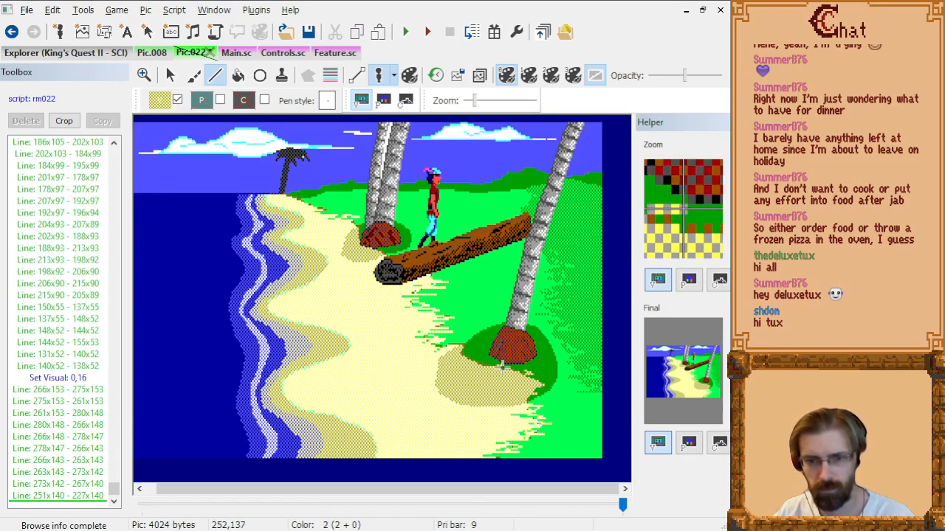
# Continue the dark sand strokes beside the large palm's roots from 227x140 through 252x137, 233x137, 244x135, 225x132 and 237x132 to 226x127, plus 226x130 to 237x128.
pyautogui.click(505, 368)
pyautogui.click(476, 367)
pyautogui.click(493, 364)
pyautogui.click(466, 359)
pyautogui.click(483, 359)
pyautogui.doubleClick(467, 351)
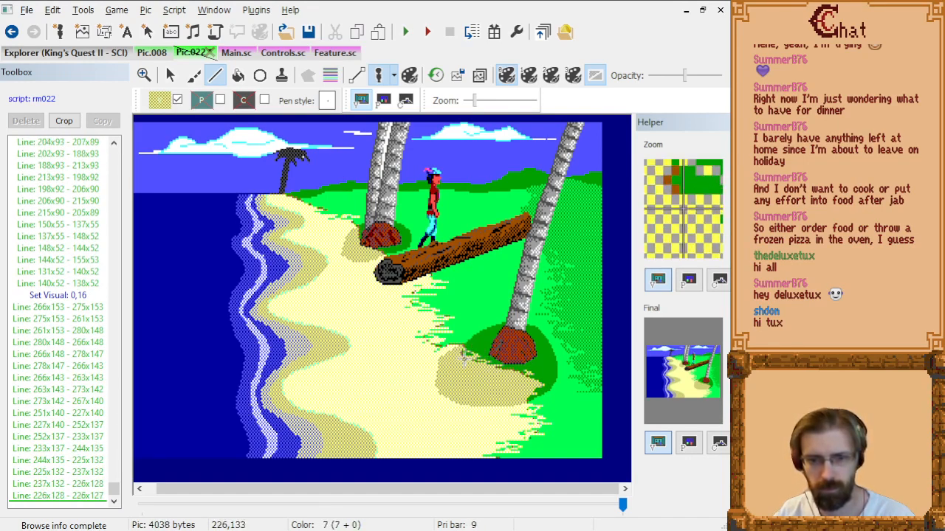
pyautogui.click(481, 350)
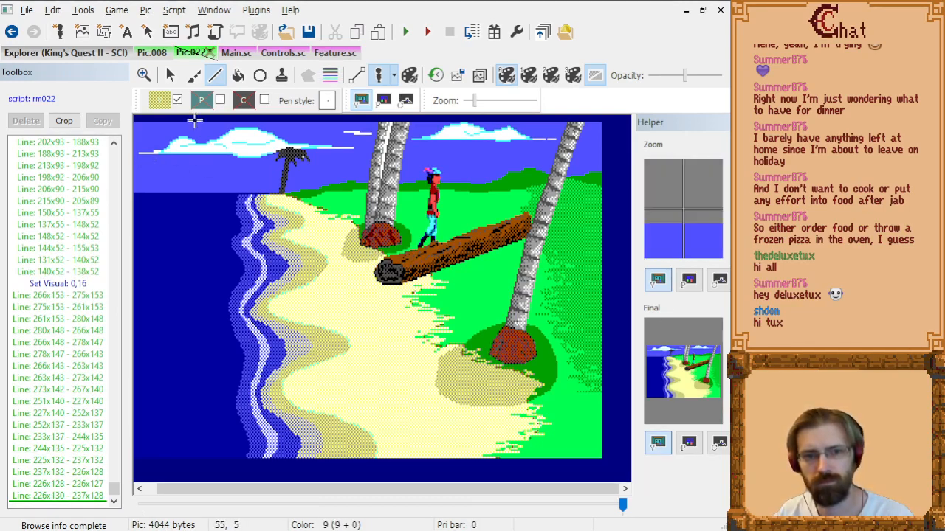
# Draw dark green strokes into the shaded sand from 282x147 through 264x147, 275x147, 262x147, 285x148 and 267x150 to 273x150.
pyautogui.click(162, 101)
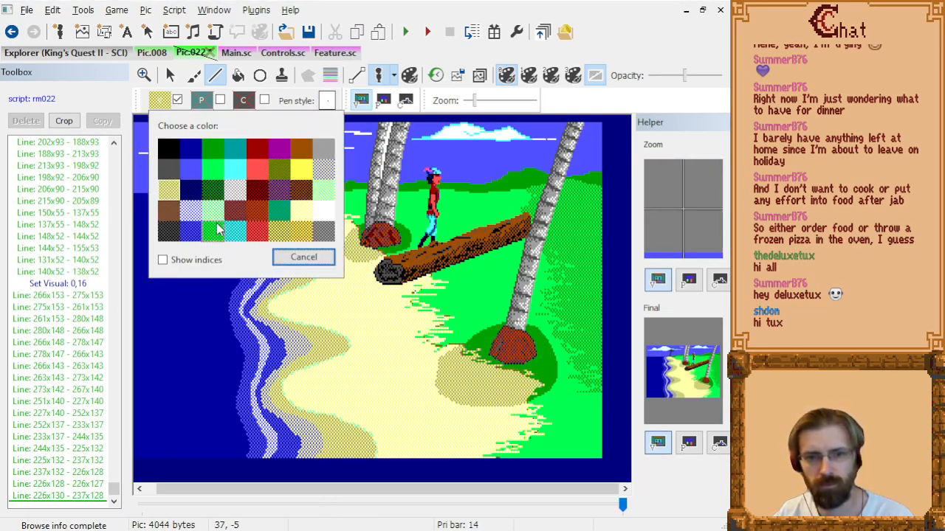
pyautogui.click(214, 151)
pyautogui.click(520, 384)
pyautogui.click(531, 384)
pyautogui.click(536, 383)
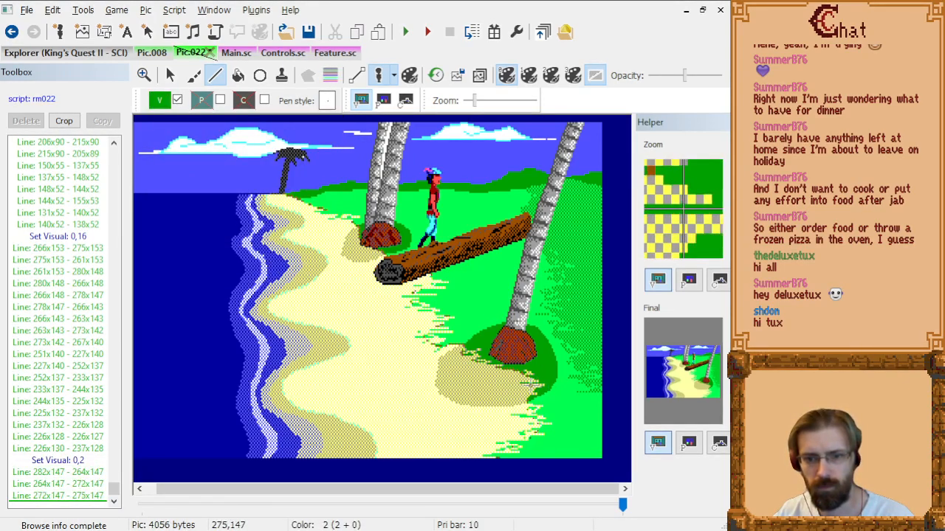
pyautogui.click(517, 384)
pyautogui.click(550, 386)
pyautogui.click(524, 389)
pyautogui.click(533, 389)
# Draw dark green strokes below the large palm's roots from 275x141 through 259x142 and 269x142 to 250x142.
pyautogui.click(537, 375)
pyautogui.click(524, 374)
pyautogui.click(530, 374)
pyautogui.click(502, 374)
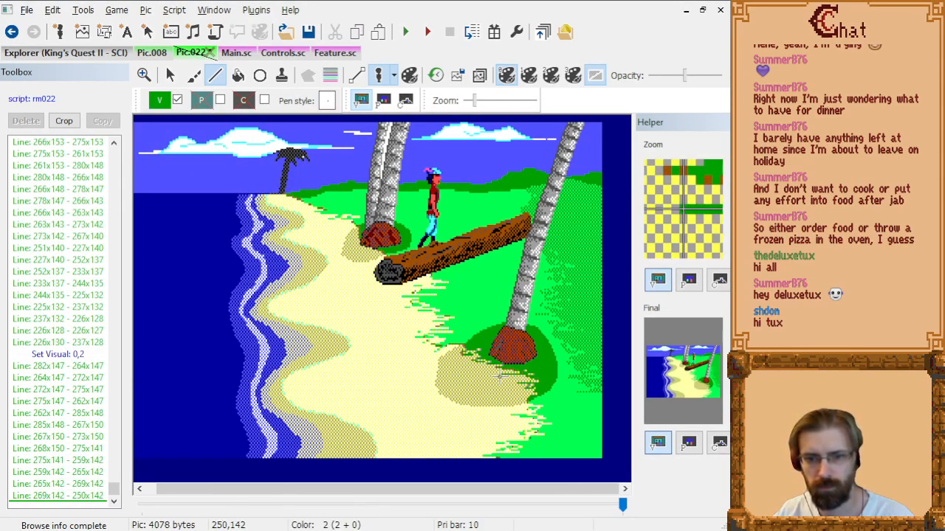
# Delete the stray diagonal line 268x150 to 275x141 and resume at the end of the command list.
pyautogui.click(82, 465)
pyautogui.press('Up')
pyautogui.press('Up')
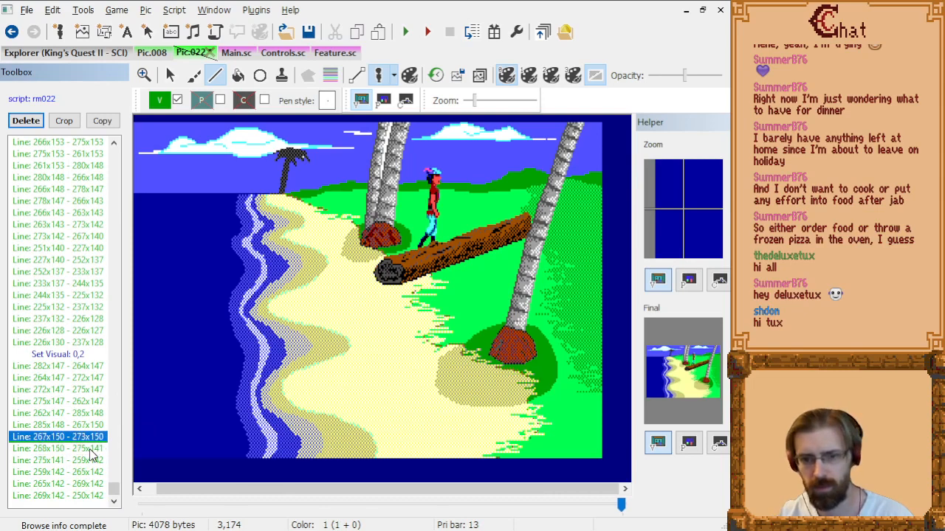
pyautogui.press('Down')
pyautogui.press('Delete')
pyautogui.press('Down')
pyautogui.press('Down')
pyautogui.press('Down')
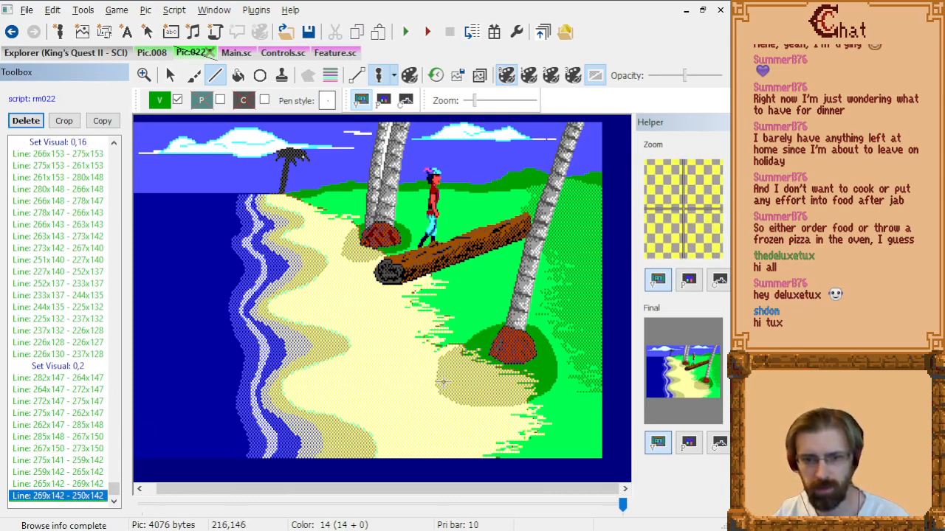
# Draw dark green strokes in the shaded sand: 271x143 through 277x145 and 251x145 to 271x145, and 270x143 through 255x145 and 268x143 to 261x141.
pyautogui.click(530, 375)
pyautogui.click(539, 380)
pyautogui.click(501, 379)
pyautogui.click(530, 380)
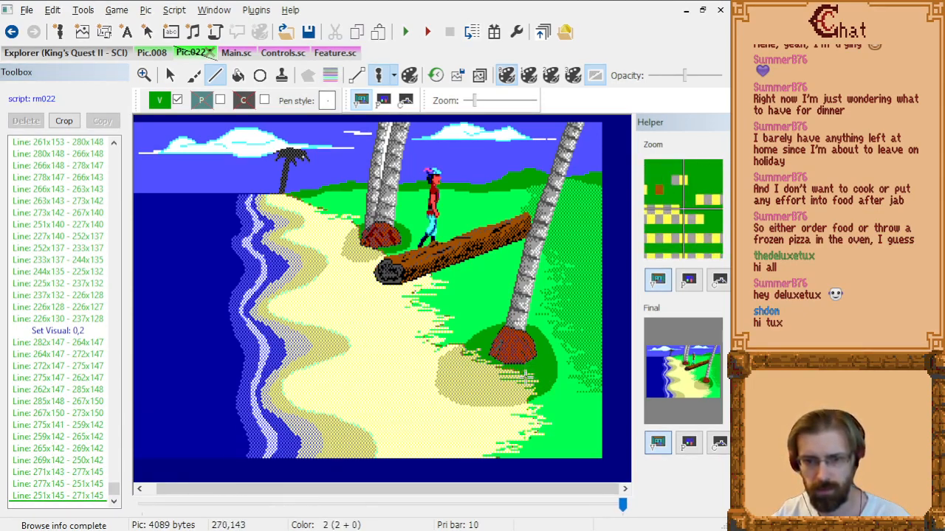
pyautogui.click(506, 379)
pyautogui.click(526, 376)
pyautogui.click(515, 372)
# Draw dark green strokes beside the large palm's roots from 251x138 through 233x137, 248x138, 233x137 and 234x136 to 237x133.
pyautogui.click(501, 367)
pyautogui.click(473, 366)
pyautogui.click(496, 366)
pyautogui.click(474, 365)
pyautogui.click(479, 358)
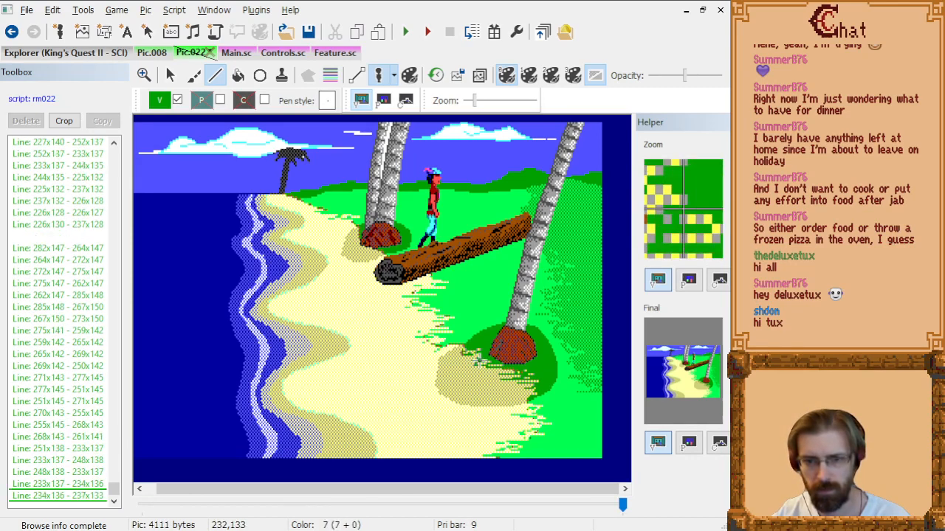
# Draw dark green strokes at the shadow's upper edge from 236x131 through 220x129 and 233x128 to 226x128.
pyautogui.click(479, 353)
pyautogui.click(456, 350)
pyautogui.click(476, 348)
pyautogui.click(465, 349)
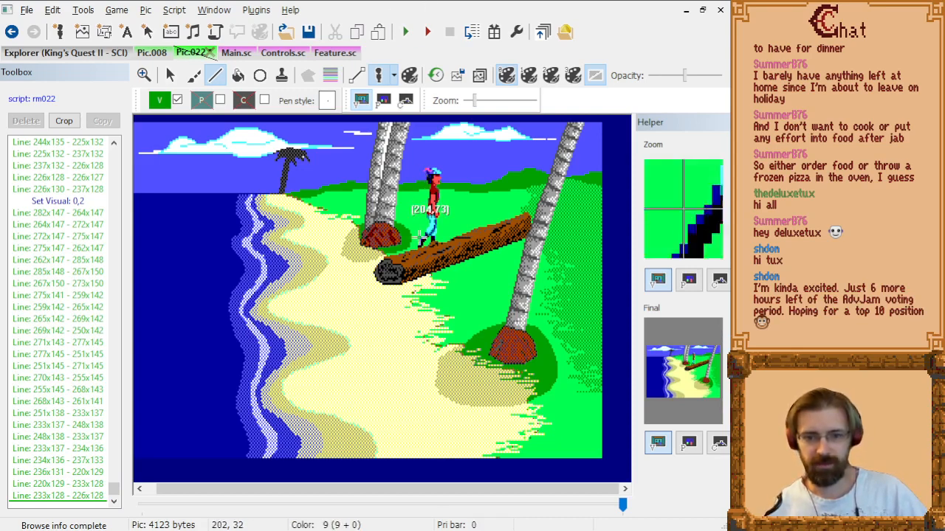
# Change the grass border outline's initial Set Visual 0,13 color to bright green and return to the finished picture.
pyautogui.scroll(2, 422, 362)
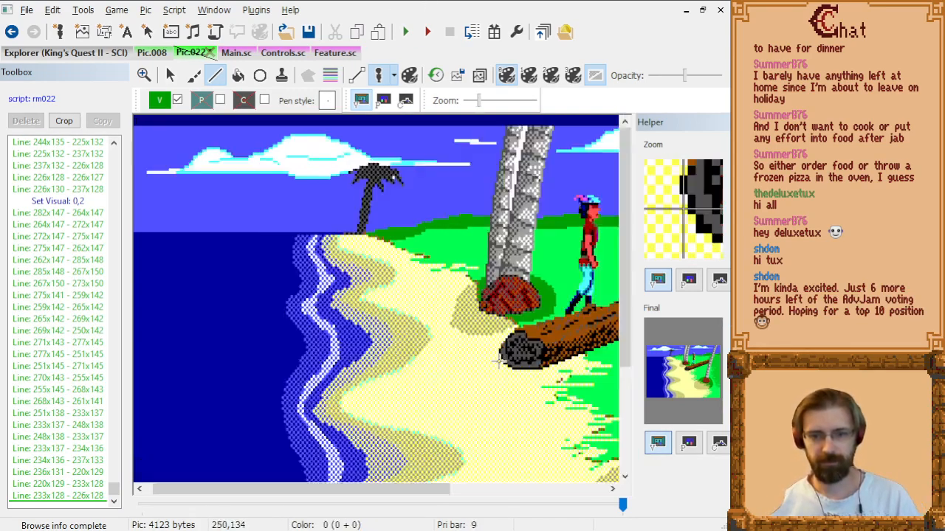
pyautogui.moveTo(335, 488); pyautogui.dragTo(502, 491)
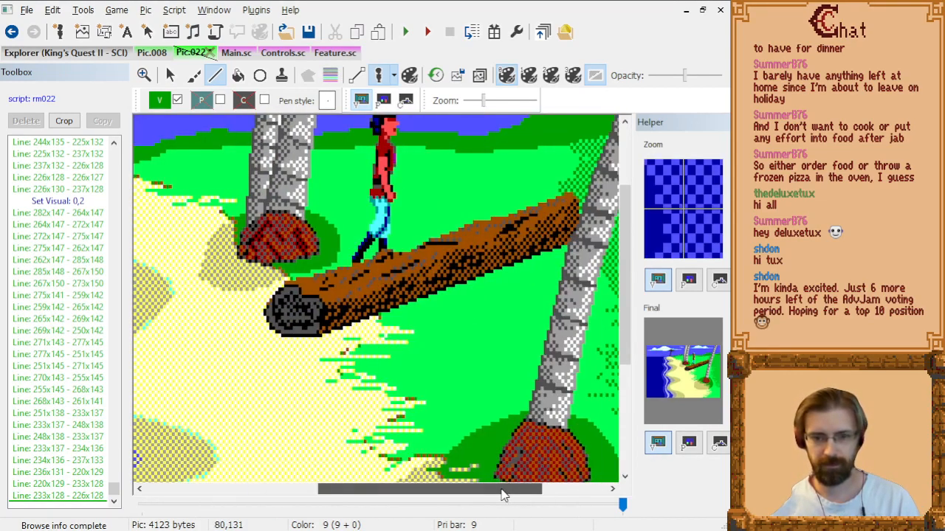
pyautogui.scroll(-1, 473, 412)
pyautogui.scroll(-1, 473, 412)
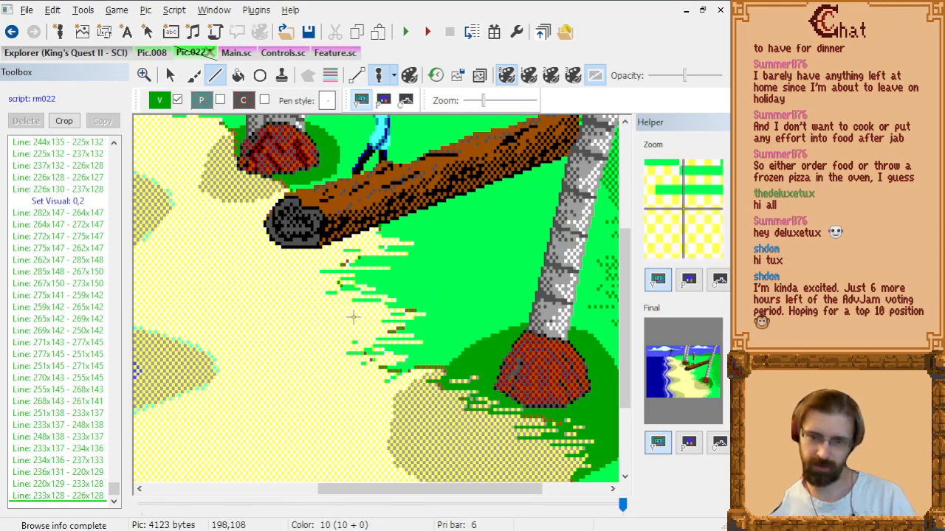
pyautogui.click(73, 347)
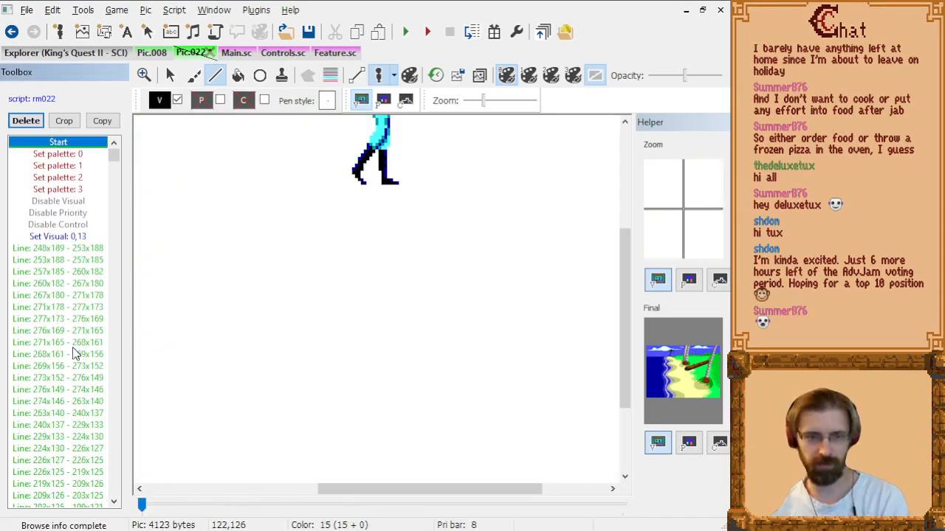
pyautogui.press('pagedown')
pyautogui.press('pageup')
pyautogui.press('pageup')
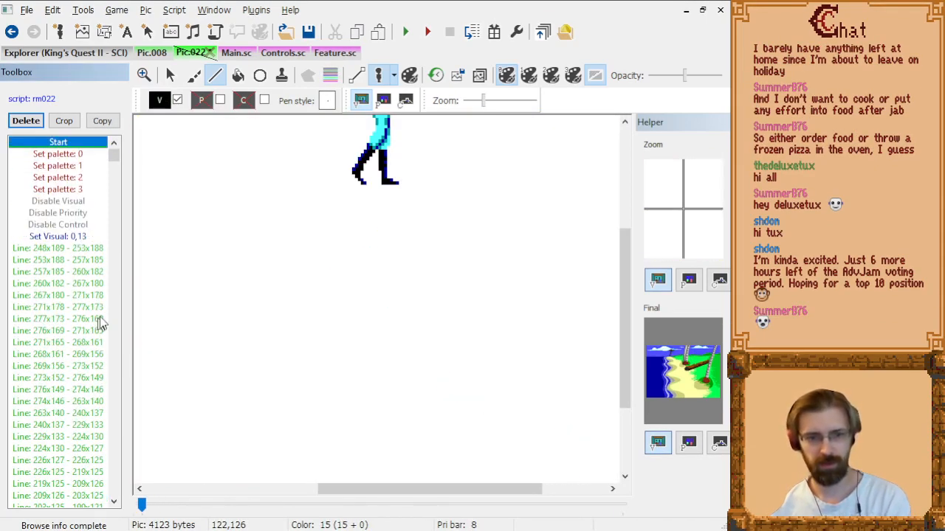
pyautogui.click(101, 238)
pyautogui.click(163, 104)
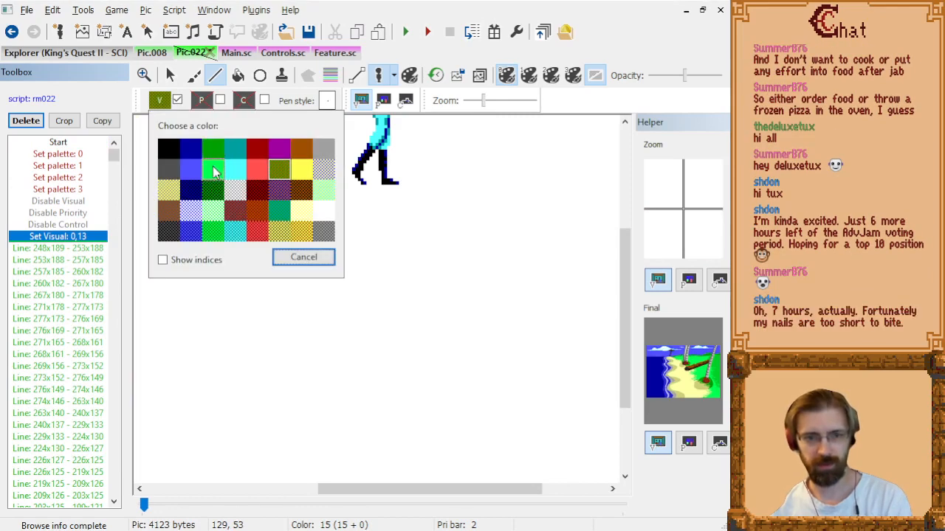
pyautogui.click(214, 172)
pyautogui.press('pagedown')
pyautogui.press('pagedown')
pyautogui.press('End')
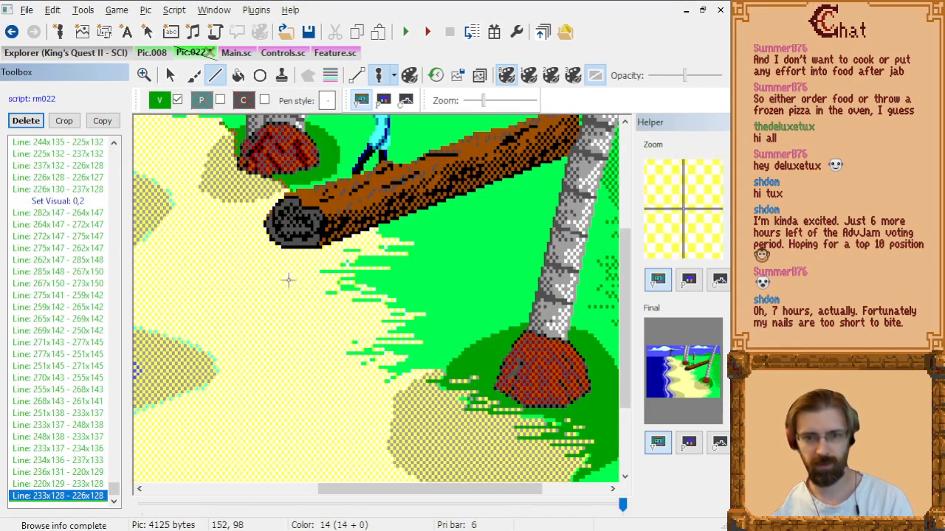
# Step through Pic.022's early draw commands to examine the outlines of the grass border and shoreline.
pyautogui.scroll(-2, 314, 275)
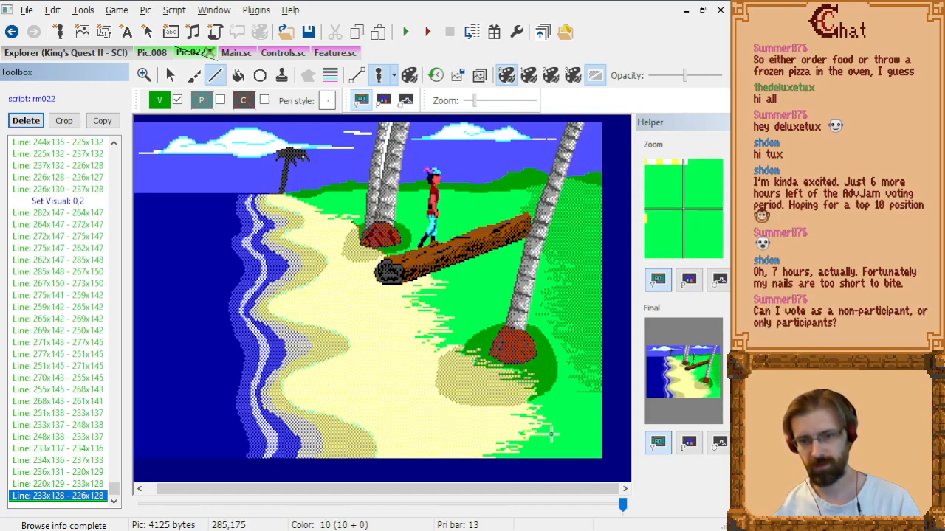
pyautogui.press('pageup')
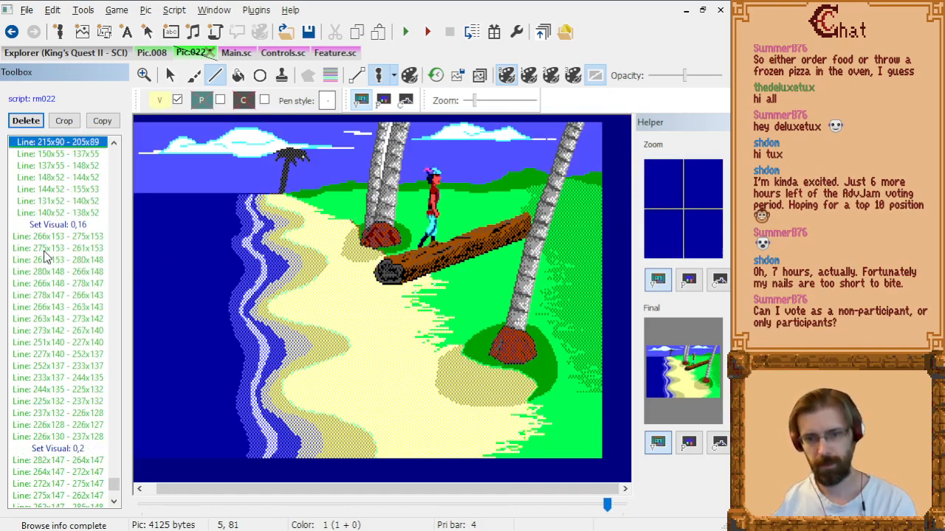
pyautogui.press('Home')
pyautogui.press('pagedown')
pyautogui.press('pagedown')
pyautogui.press('pagedown')
pyautogui.press('pagedown')
pyautogui.press('pageup')
pyautogui.press('pageup')
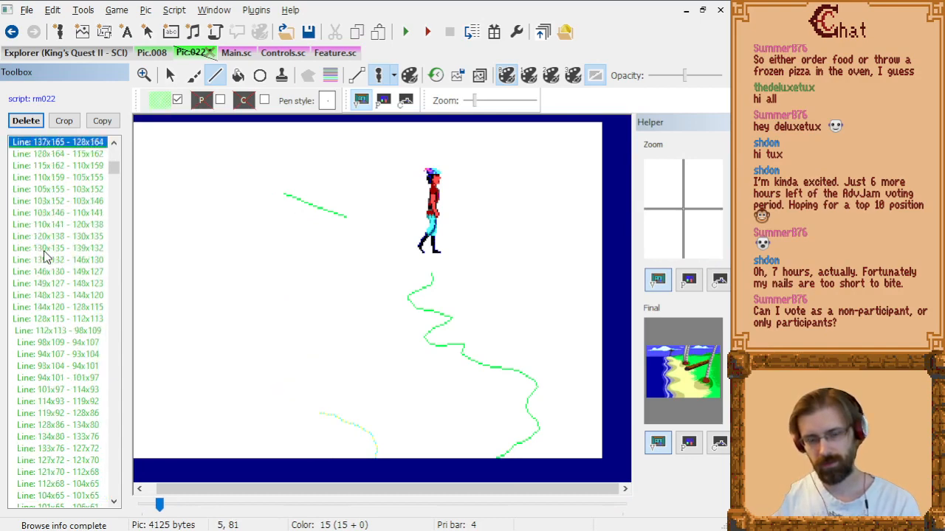
pyautogui.press('End')
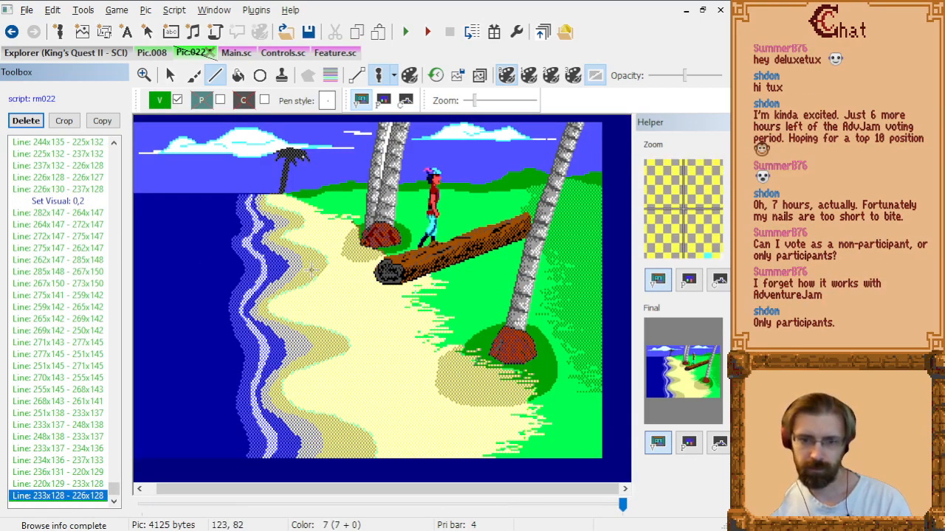
# Consult Pic.008, and draw brown specks on Pic.022's sand at 127x58, 147x95, 160x111 to 162x111 and 121x101 to 122x101.
pyautogui.click(152, 52)
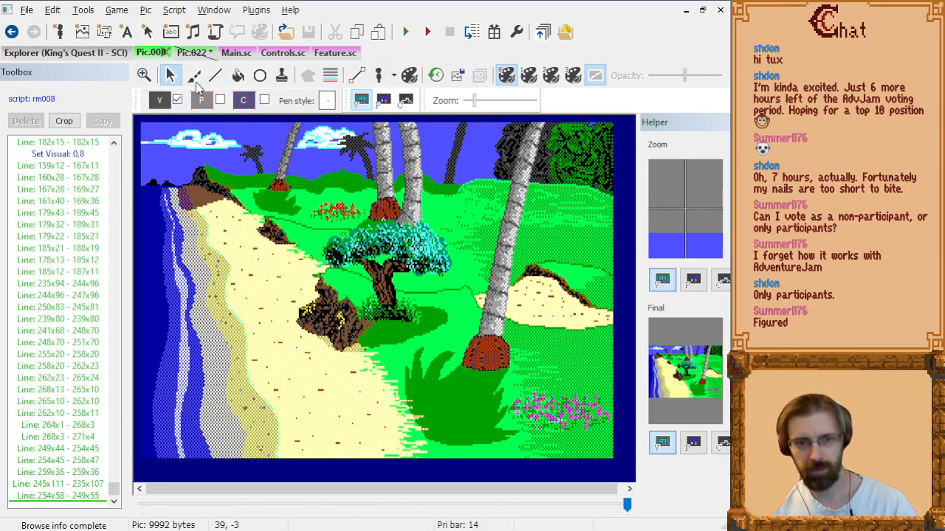
pyautogui.click(191, 52)
pyautogui.click(159, 100)
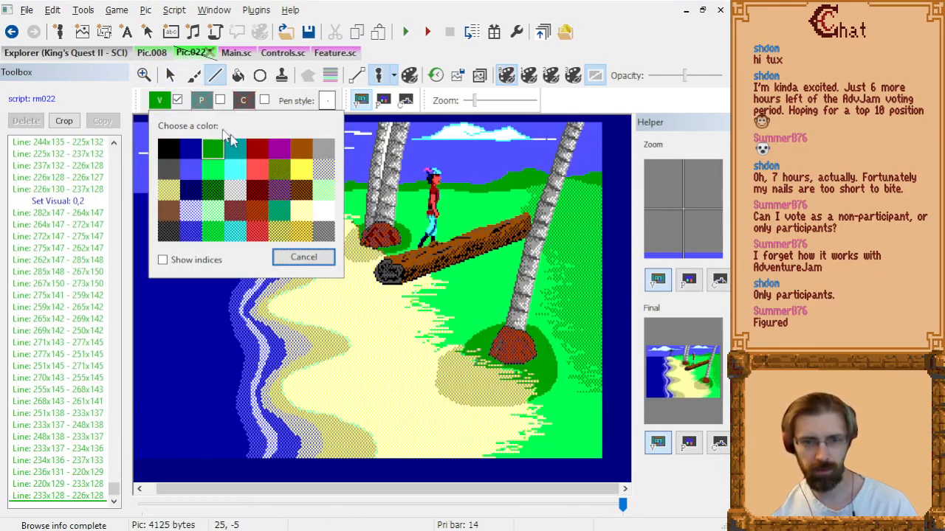
pyautogui.click(288, 149)
pyautogui.click(318, 225)
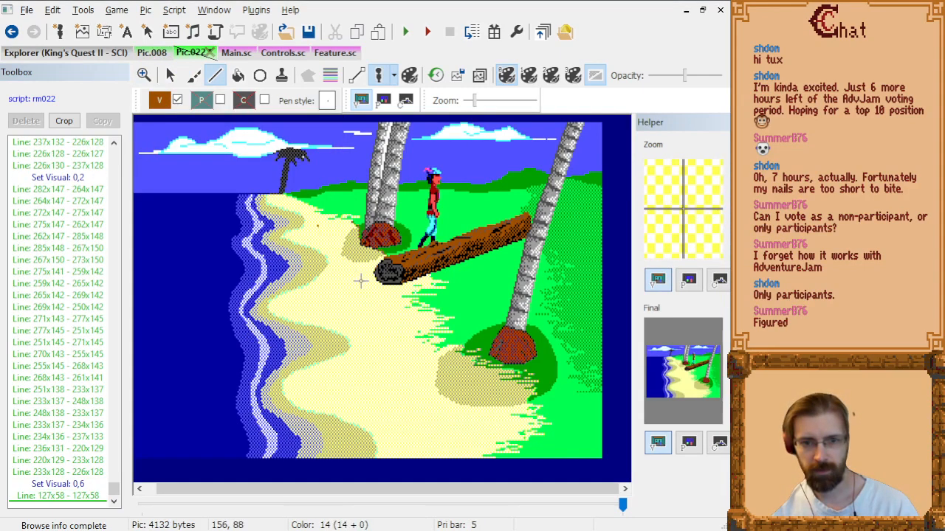
pyautogui.click(347, 291)
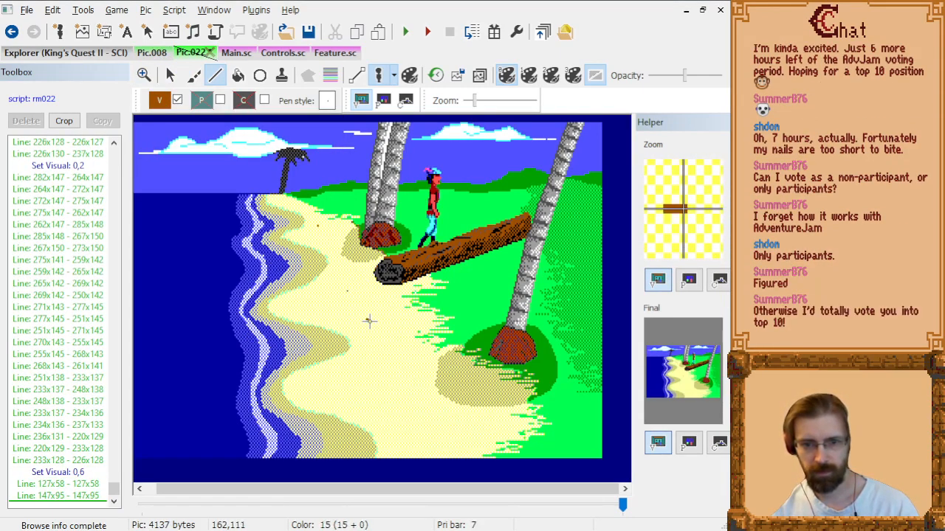
pyautogui.moveTo(367, 321); pyautogui.dragTo(369, 321)
pyautogui.click(309, 303)
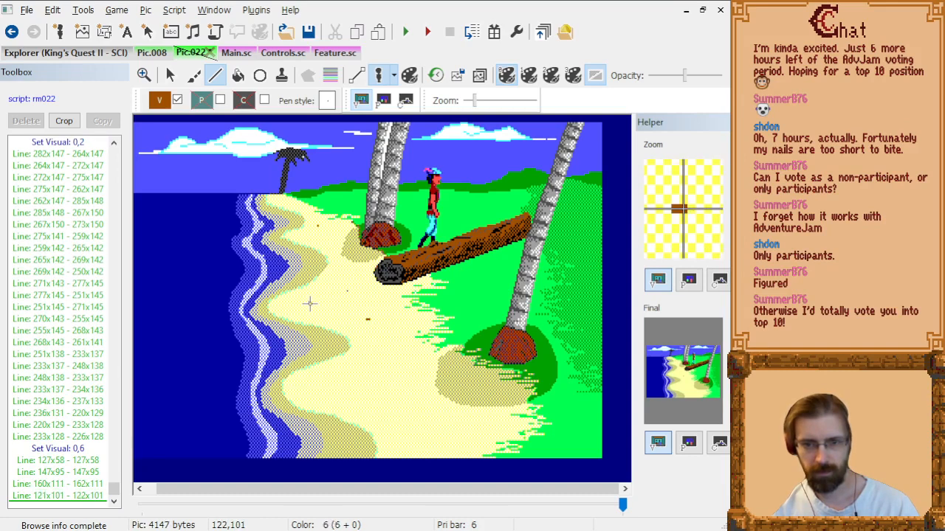
# Draw brown specks on the lower sand at 141x145 to 142x145, 180x175 to 183x175, 188x161 to 193x161 with short strokes above, and 228x178 to 236x178.
pyautogui.moveTo(339, 381); pyautogui.dragTo(340, 381)
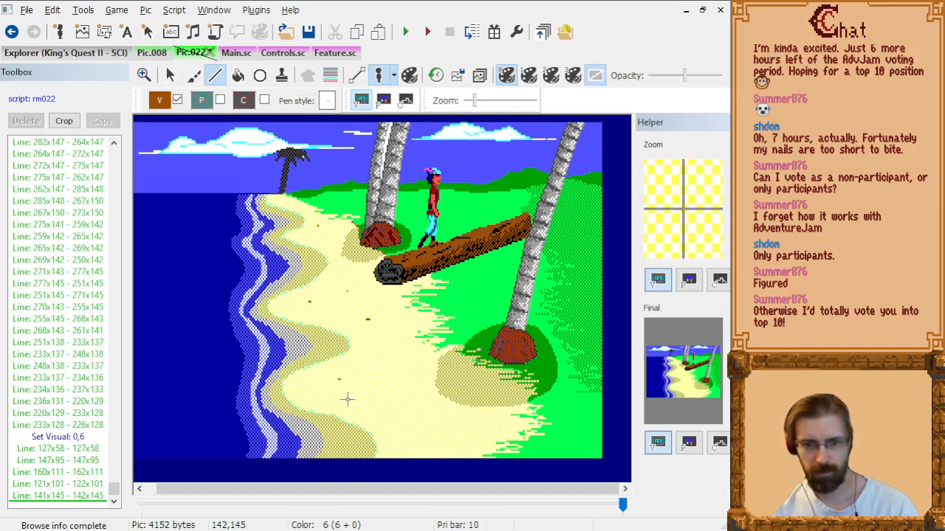
pyautogui.moveTo(398, 431); pyautogui.dragTo(414, 406)
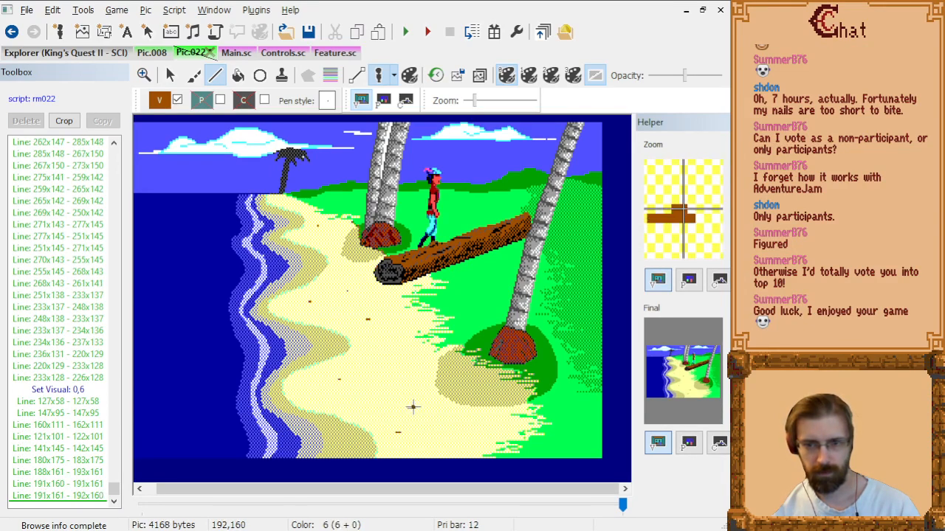
pyautogui.moveTo(467, 437); pyautogui.dragTo(480, 437)
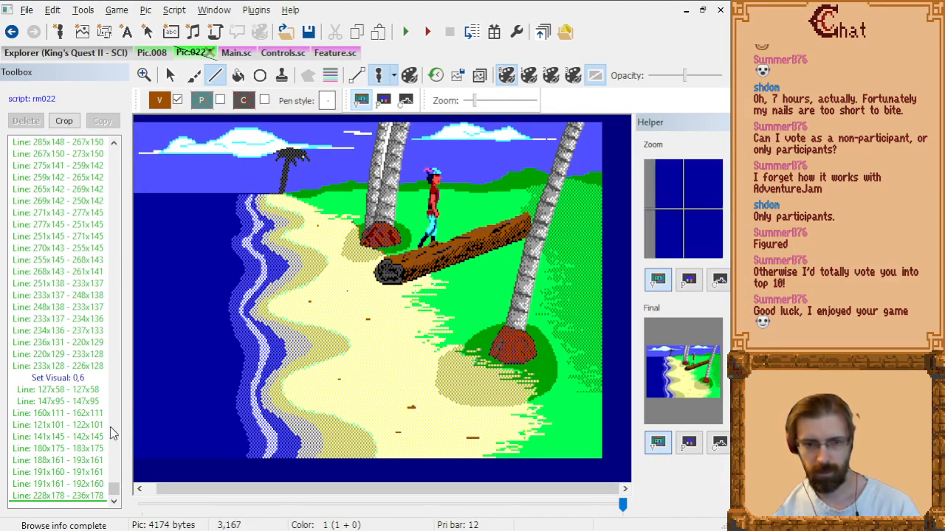
# Delete the speck lines 191x160 to 191x161 and 191x161 to 192x160, and draw brown specks at 184x135 to 188x135 and 174x125.
pyautogui.click(71, 484)
pyautogui.press('Up')
pyautogui.press('Up')
pyautogui.press('Down')
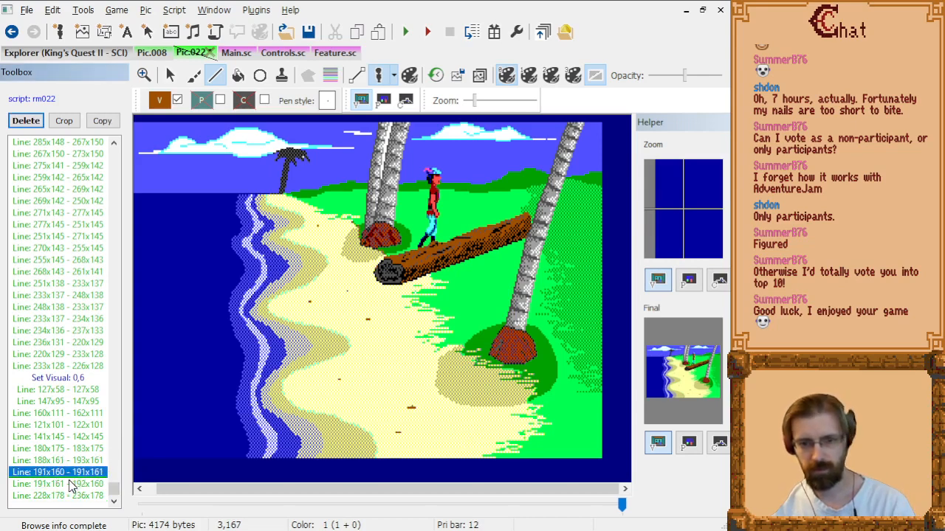
pyautogui.press('Delete')
pyautogui.press('Delete')
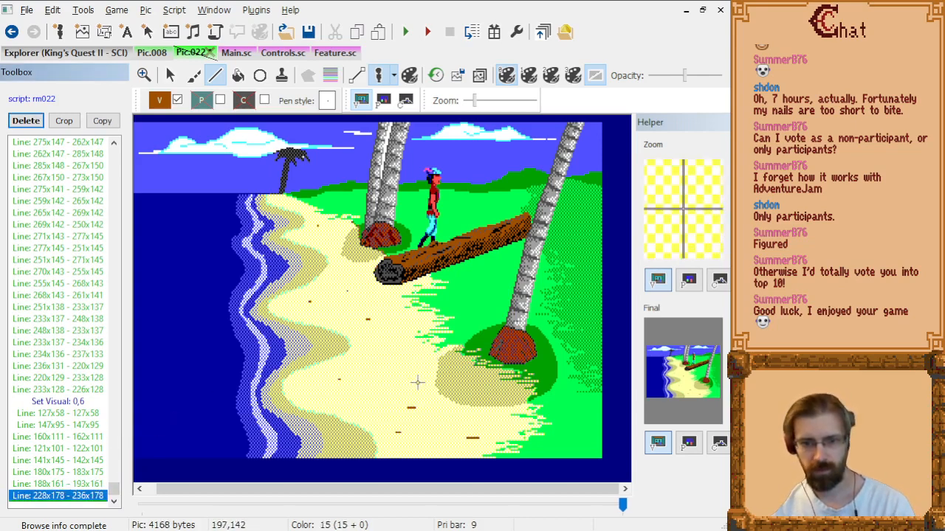
pyautogui.click(389, 344)
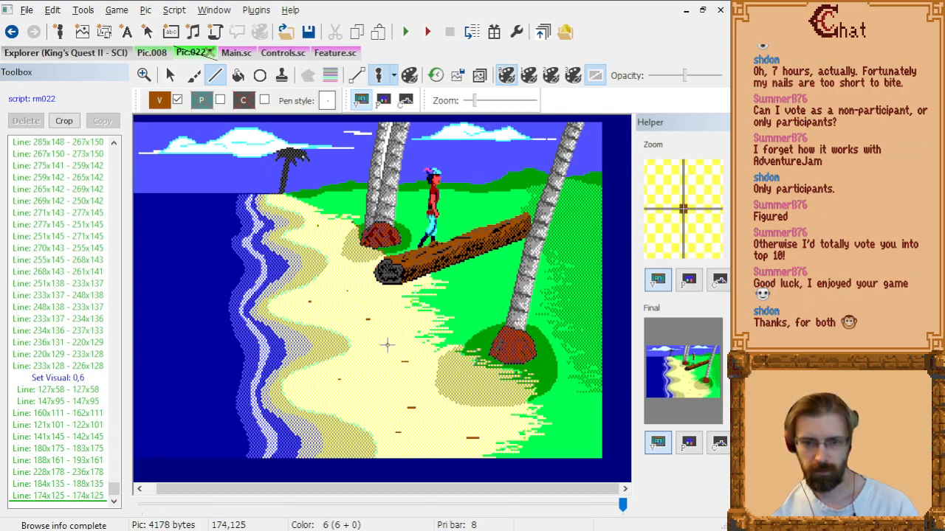
# Undo the trial speck at 191x148 to 193x149 and draw a brown one at 195x148 to 196x148.
pyautogui.click(413, 387)
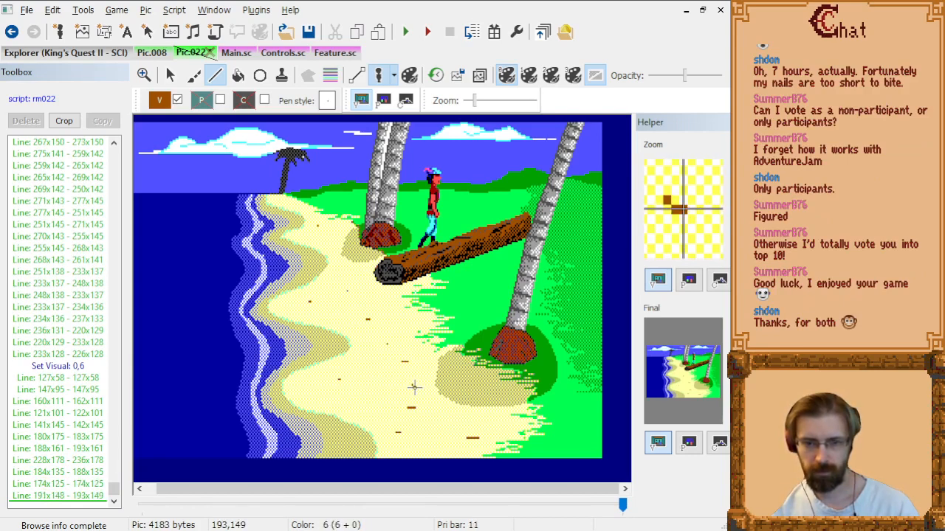
pyautogui.hotkey('ctrl', 'z')
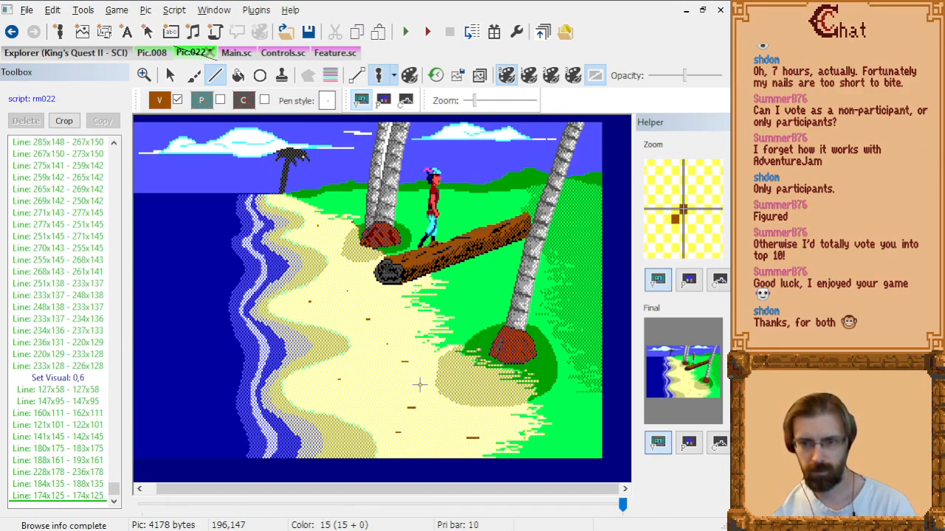
pyautogui.click(419, 386)
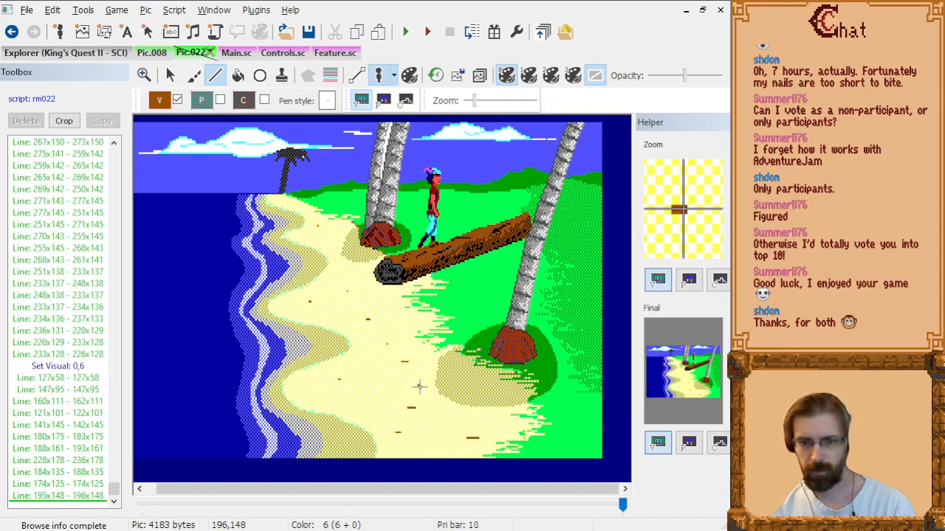
# Inspect Pic.022's sand up close and compare it with Pic.008 and the other beach backgrounds in the game's pic collection.
pyautogui.scroll(1, 420, 387)
pyautogui.scroll(-5, 443, 398)
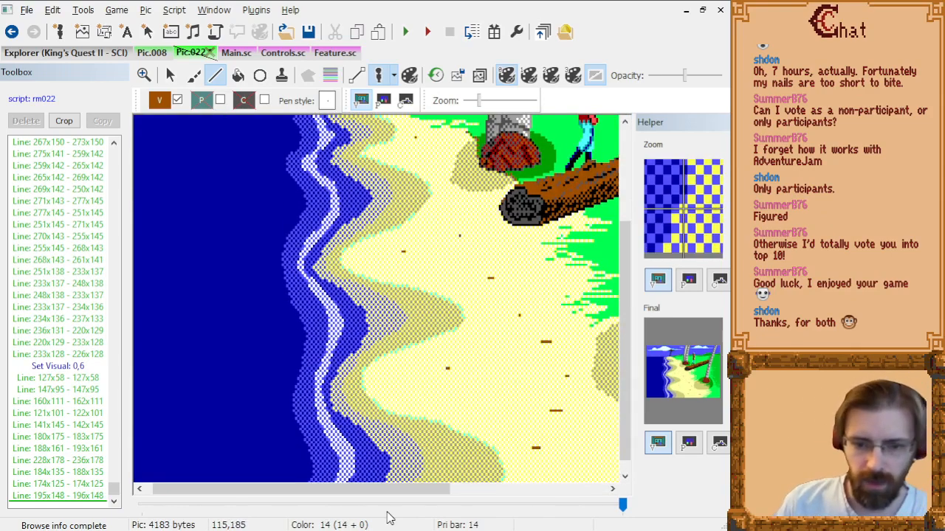
pyautogui.moveTo(381, 491); pyautogui.dragTo(475, 486)
pyautogui.scroll(-1, 493, 414)
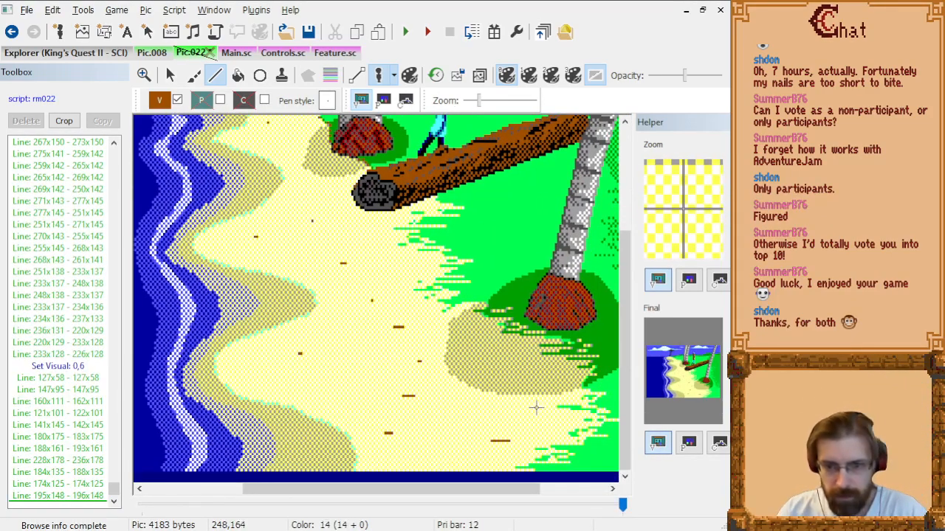
pyautogui.click(144, 53)
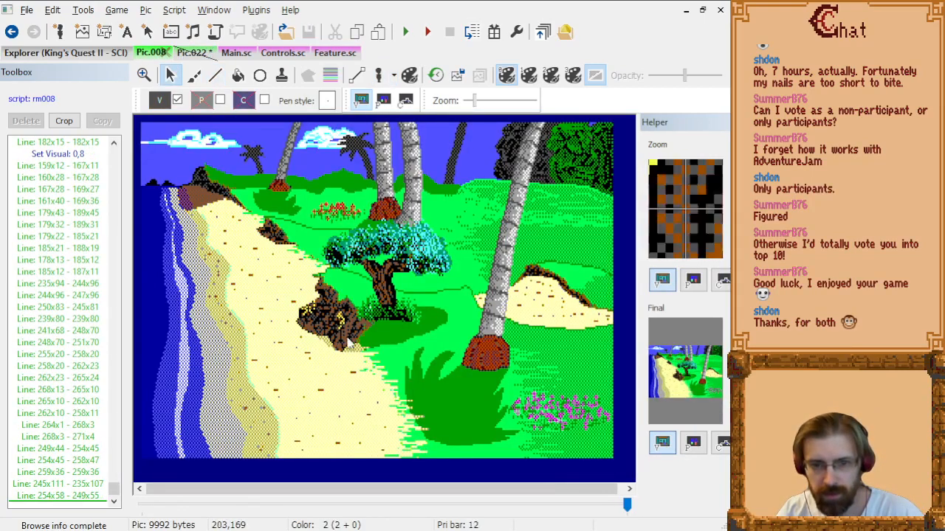
pyautogui.click(188, 53)
pyautogui.click(97, 53)
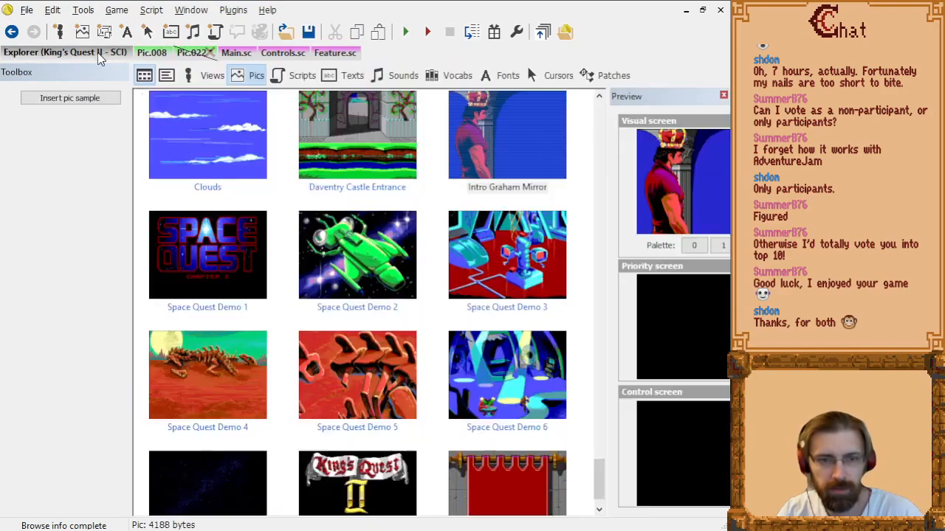
pyautogui.scroll(10, 229, 156)
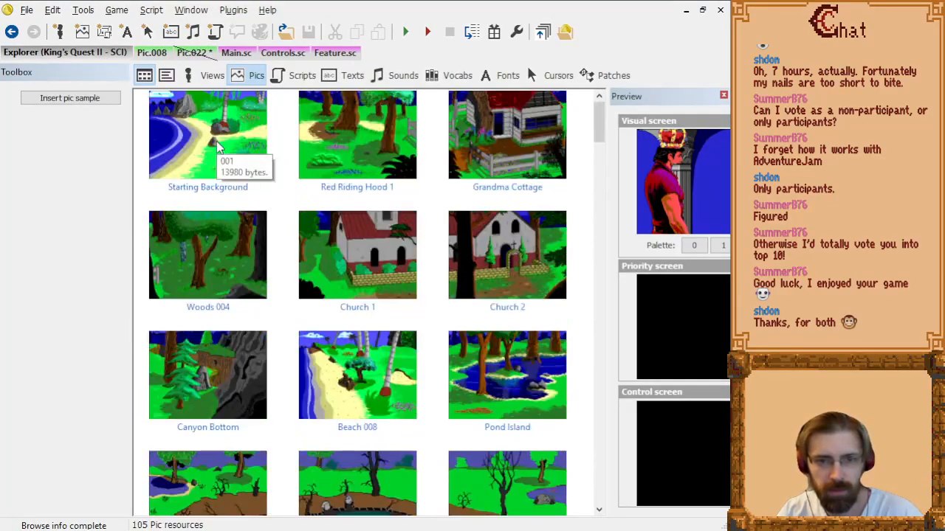
pyautogui.click(362, 369)
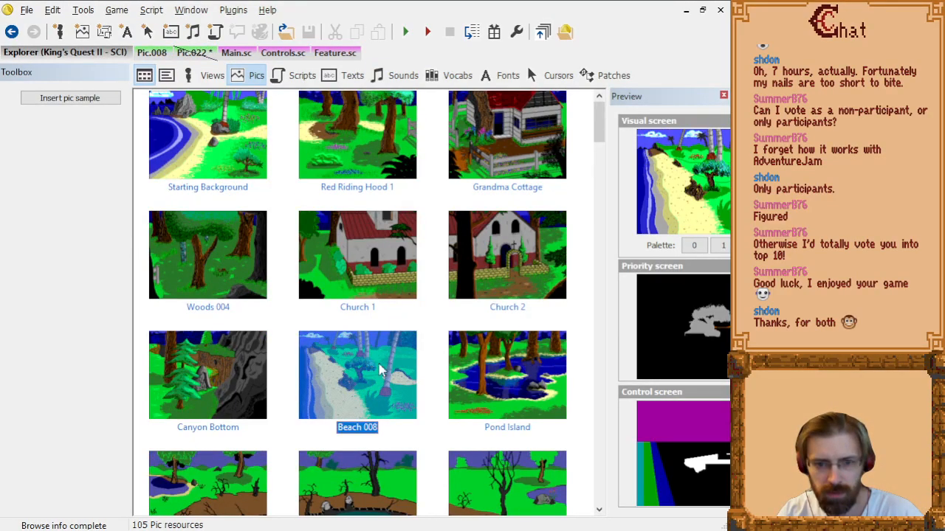
pyautogui.scroll(-5, 391, 384)
pyautogui.scroll(-5, 391, 384)
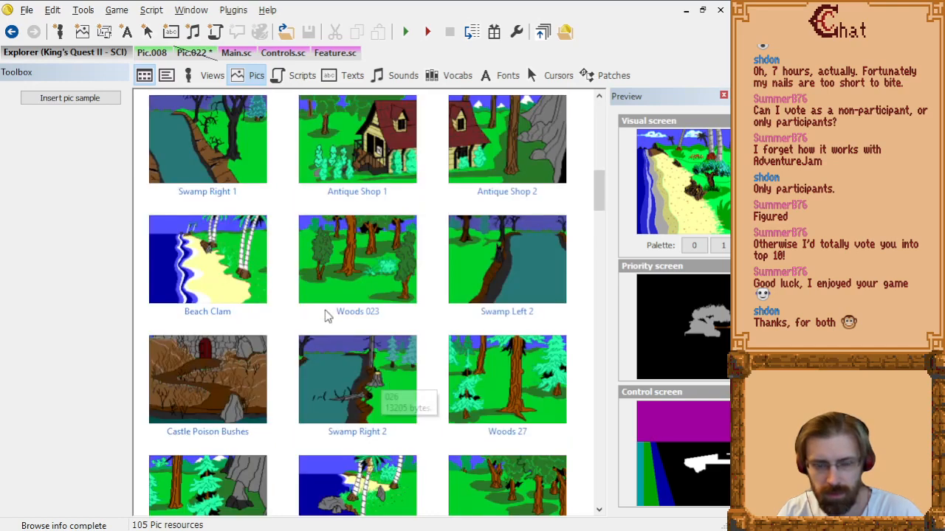
# Draw brown specks on Pic.022's lower sand at 248x165 to 250x165, 225x147 to 229x147, 246x155 to 248x155, 236x141 and 219x137 to 221x137.
pyautogui.click(193, 54)
pyautogui.moveTo(483, 359); pyautogui.dragTo(535, 382)
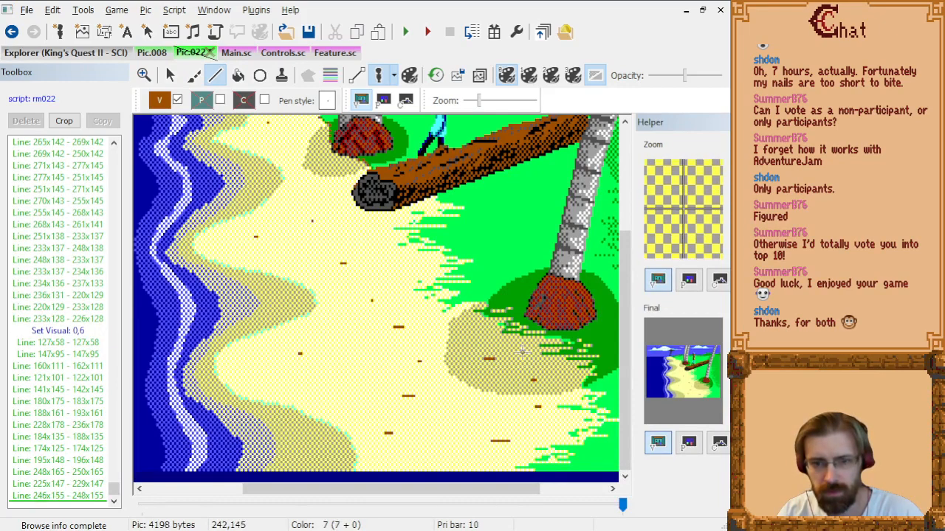
pyautogui.click(508, 344)
pyautogui.moveTo(473, 334); pyautogui.dragTo(470, 334)
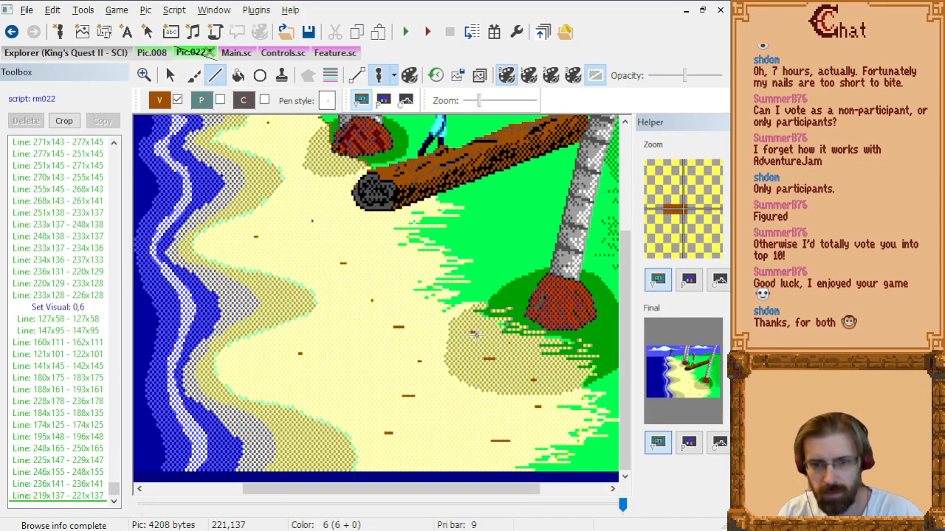
# Draw brown sand specks at 142x157 to 144x157, 165x150 to 167x150, 113x148 to 115x148, 135x106 to 137x106 and 95x103 to 97x103.
pyautogui.moveTo(302, 386); pyautogui.dragTo(357, 368)
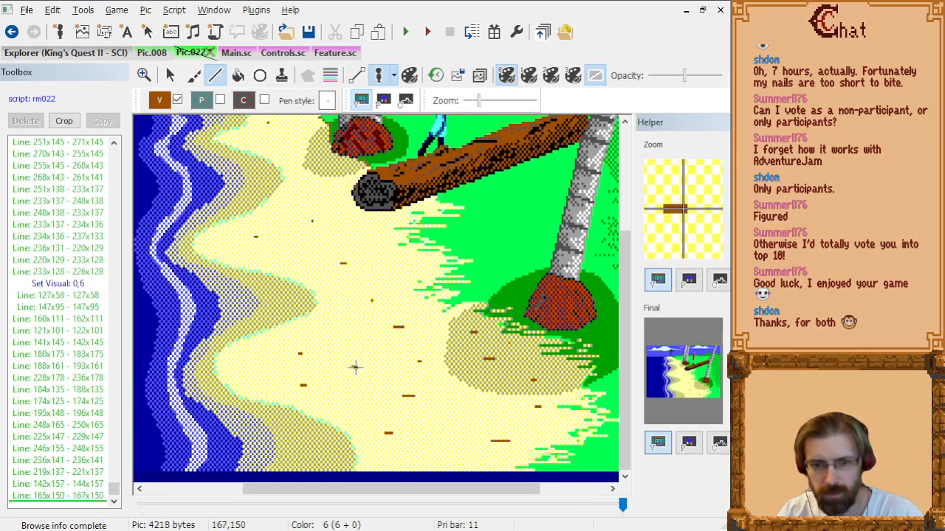
pyautogui.moveTo(239, 363); pyautogui.dragTo(242, 363)
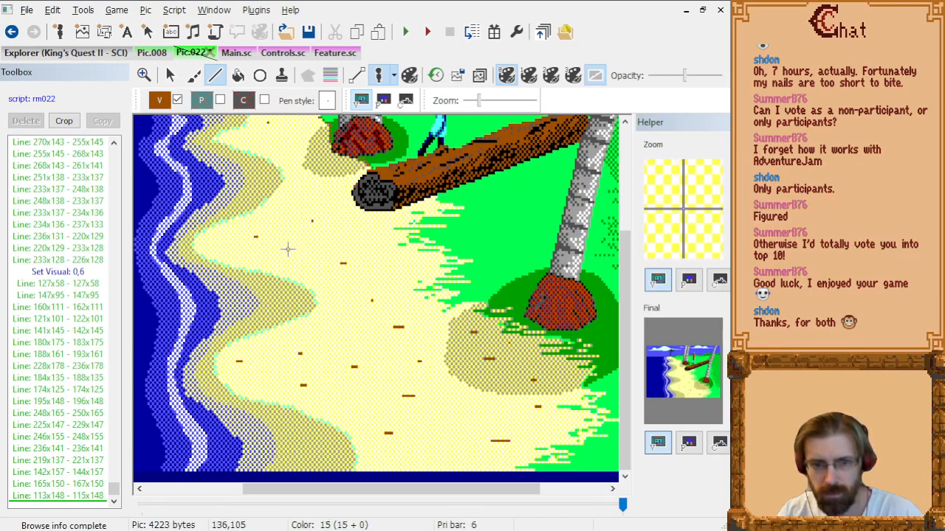
pyautogui.moveTo(285, 251); pyautogui.dragTo(290, 251)
pyautogui.moveTo(199, 244); pyautogui.dragTo(204, 244)
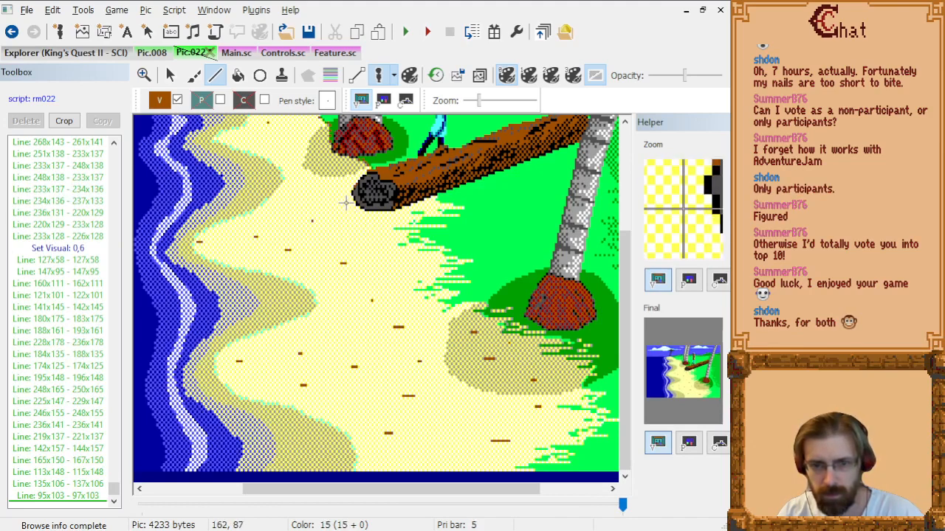
# Draw brown specks on the upper sand at 171x100 to 174x100, 163x88 to 166x88, 133x65 to 134x65, 109x64 to 110x63 and 103x46 to 104x46.
pyautogui.moveTo(363, 237); pyautogui.dragTo(370, 238)
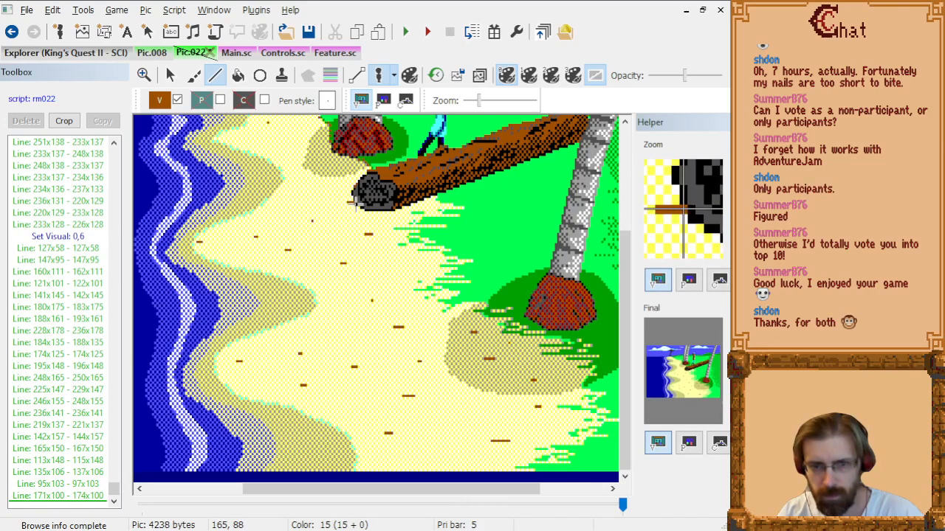
pyautogui.moveTo(346, 205); pyautogui.dragTo(353, 205)
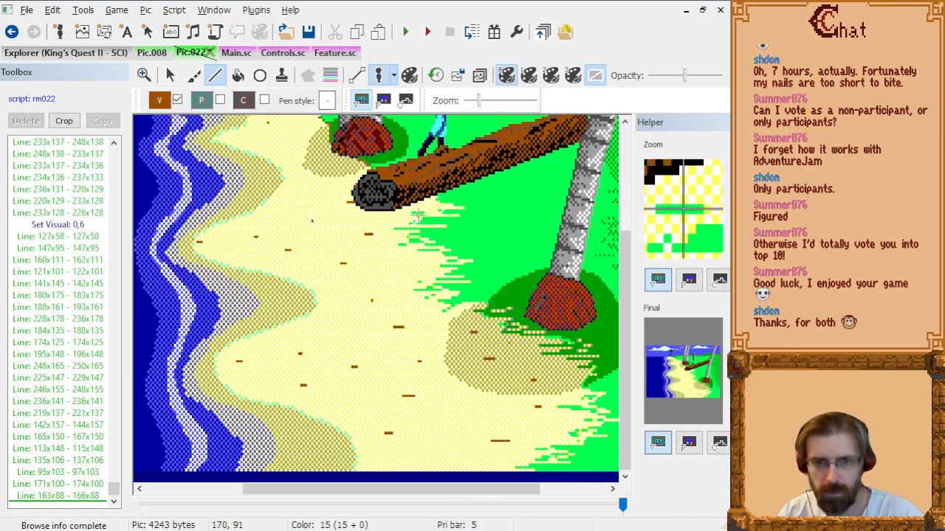
pyautogui.scroll(2, 301, 208)
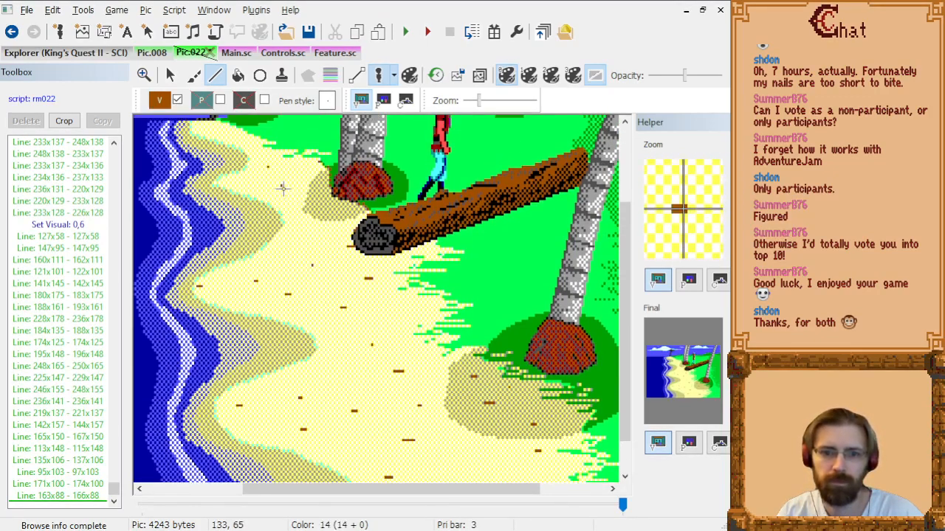
pyautogui.moveTo(283, 188); pyautogui.dragTo(230, 183)
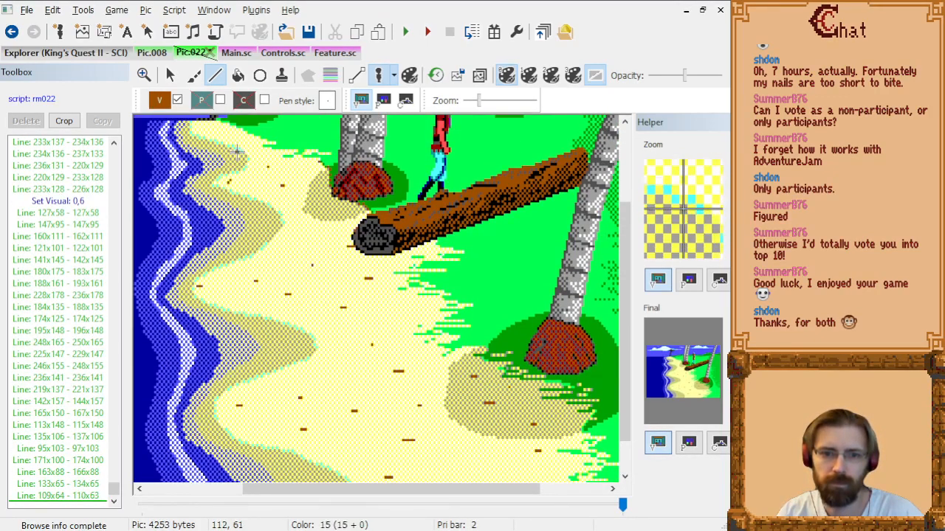
pyautogui.moveTo(215, 137); pyautogui.dragTo(217, 137)
pyautogui.scroll(-2, 354, 212)
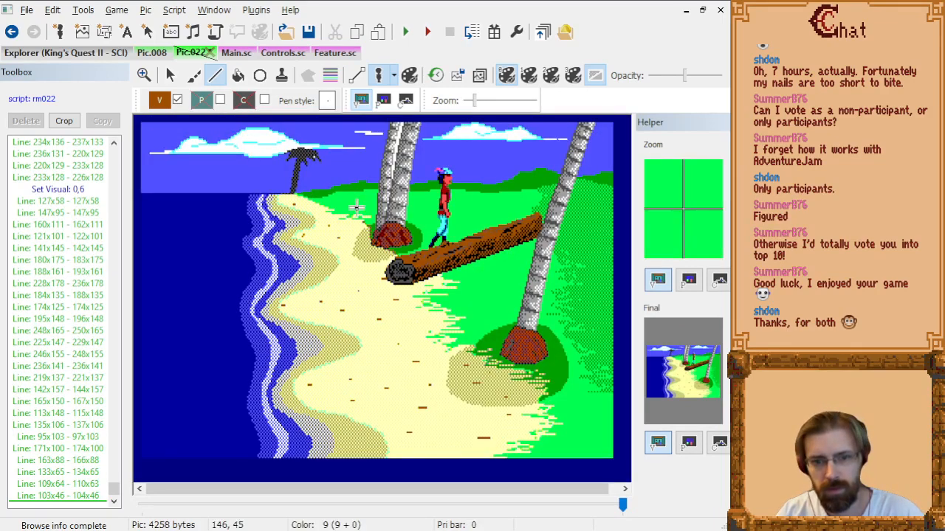
# Consult Pic.008, and draw single-pixel brown line specks on Pic.022's sand at 161x134, 135x90, 124x65, 116x48, 142x60 and 108x101.
pyautogui.click(150, 52)
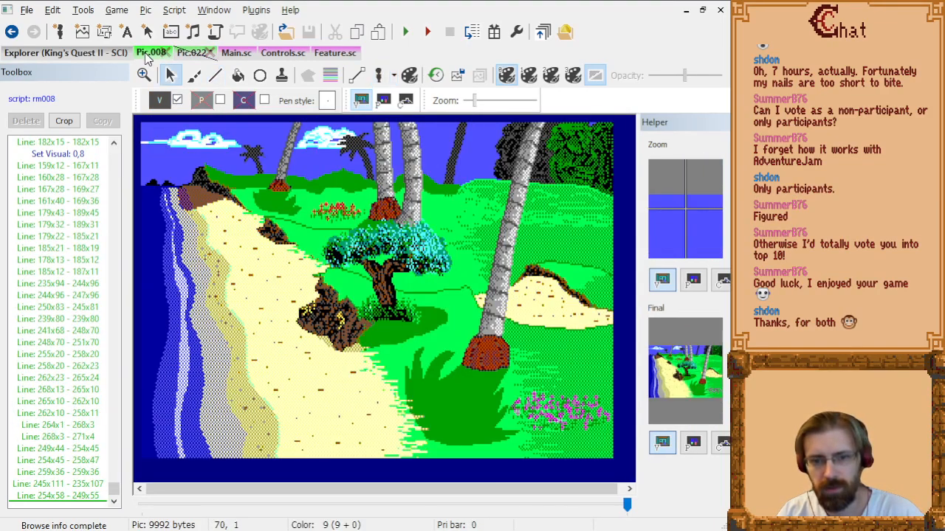
pyautogui.click(191, 53)
pyautogui.click(378, 361)
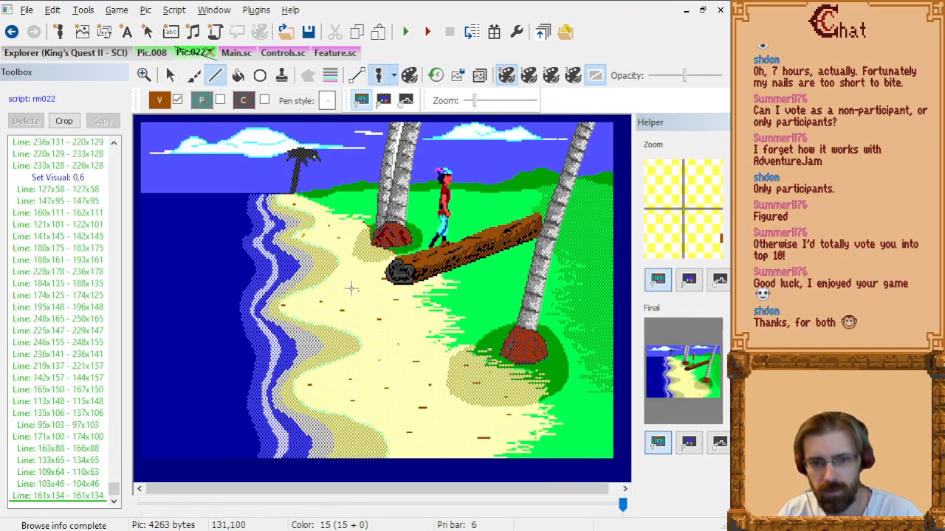
pyautogui.click(340, 282)
pyautogui.click(324, 239)
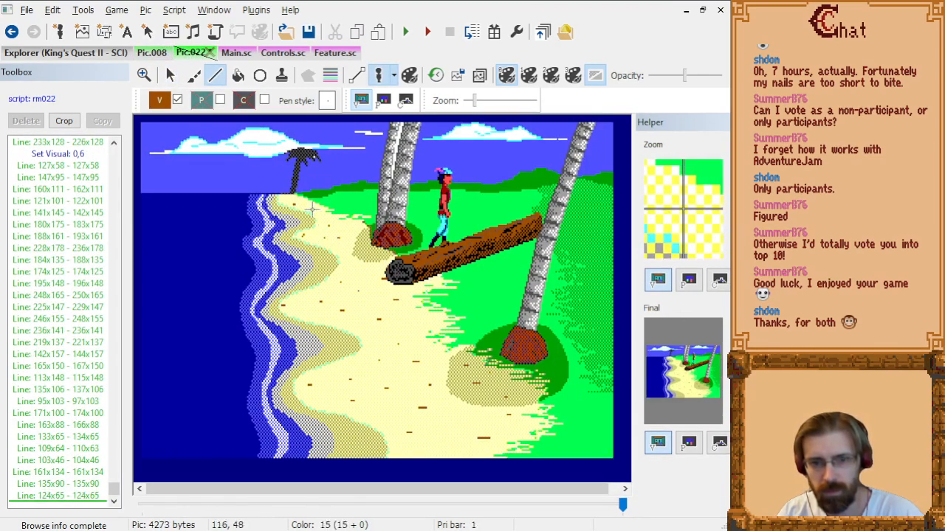
pyautogui.click(312, 210)
pyautogui.click(351, 231)
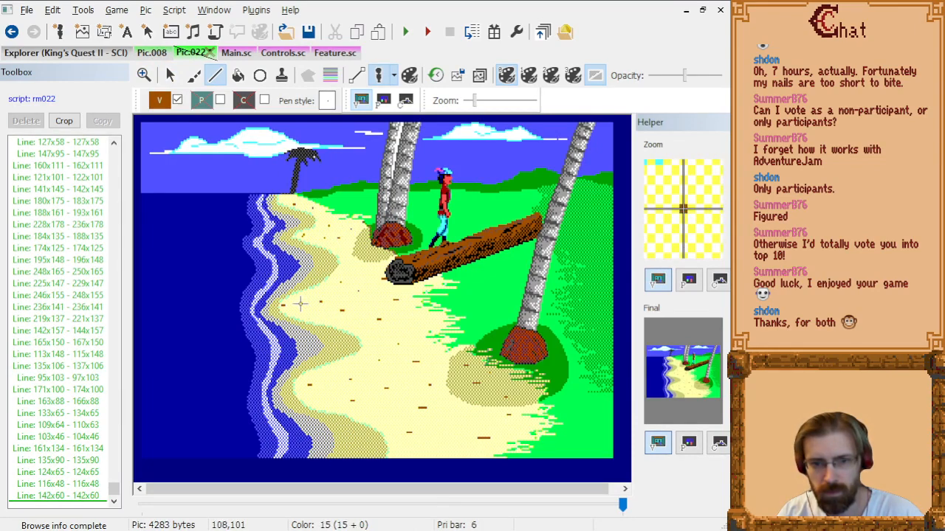
pyautogui.click(299, 304)
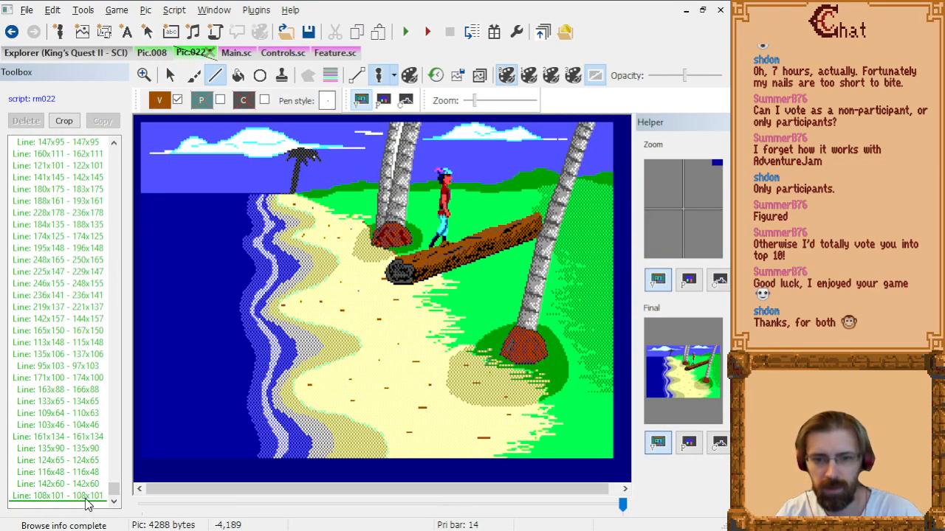
# Use the Pen tool to dot brown specks on the lower sand at 177x185, 210x172, 241x170, 203x186, 225x167, 159x161 and 181x149.
pyautogui.click(190, 82)
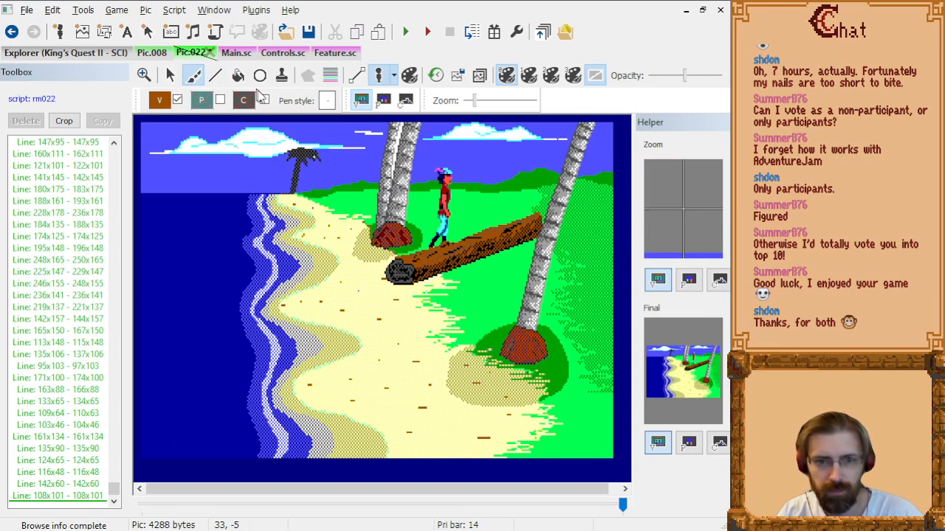
pyautogui.click(398, 445)
pyautogui.click(447, 422)
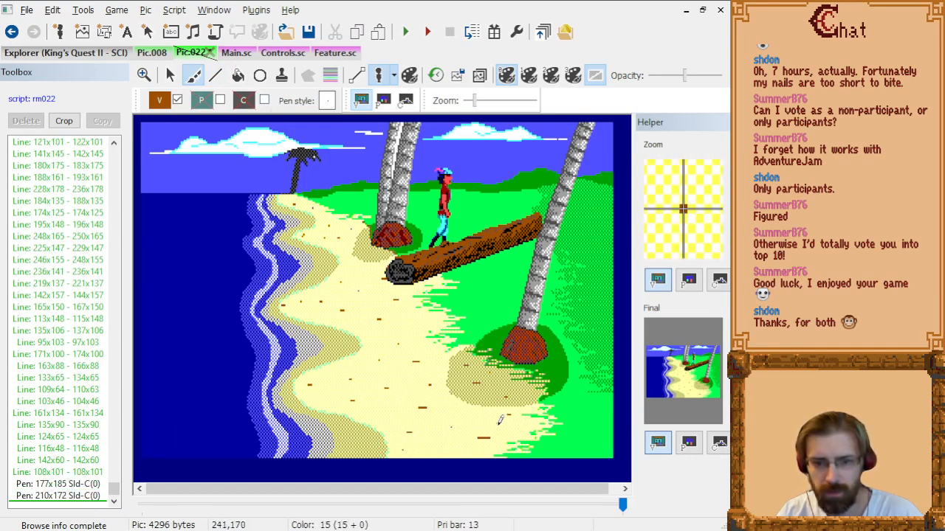
pyautogui.click(493, 419)
pyautogui.click(437, 447)
pyautogui.click(466, 413)
pyautogui.click(372, 402)
pyautogui.click(404, 382)
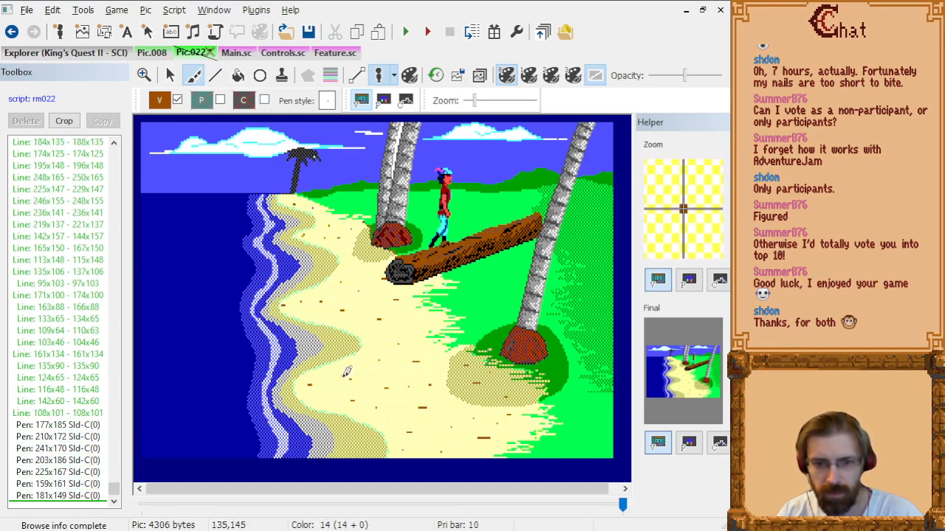
# Dot brown pen specks up the middle sand at 158x142, 191x128, 161x116, 179x113, 151x97, 149x110, 160x102, 147x85, 162x81 and 141x80.
pyautogui.click(371, 370)
pyautogui.click(419, 344)
pyautogui.click(375, 323)
pyautogui.click(402, 318)
pyautogui.click(360, 290)
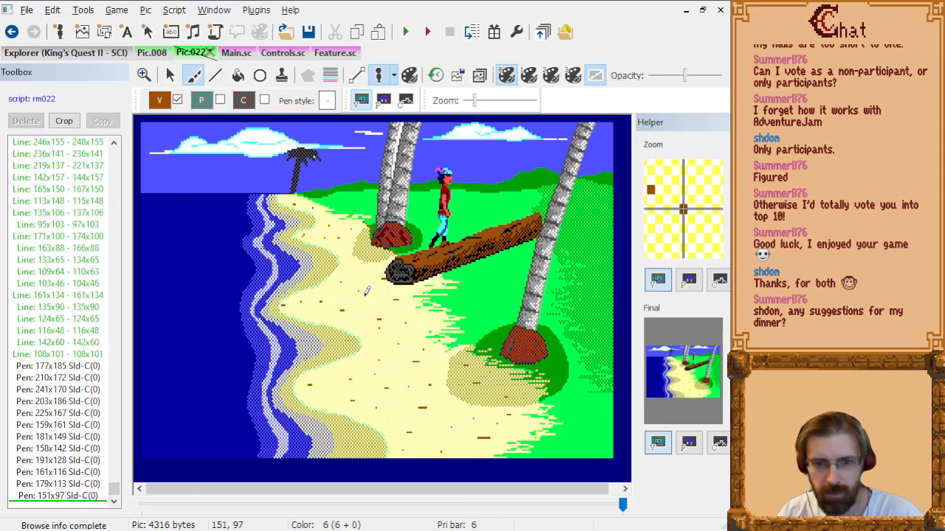
pyautogui.click(357, 312)
pyautogui.click(373, 298)
pyautogui.click(354, 268)
pyautogui.click(377, 261)
pyautogui.click(345, 259)
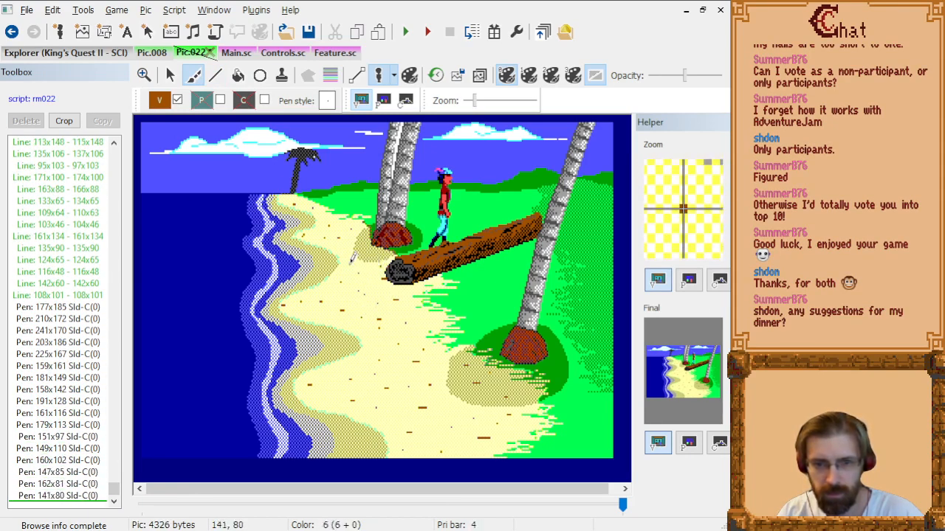
# Dot brown pen specks on the far sand at 136x68, 132x57, 118x49, 97x42 and 107x43.
pyautogui.click(338, 238)
pyautogui.click(332, 219)
pyautogui.click(313, 204)
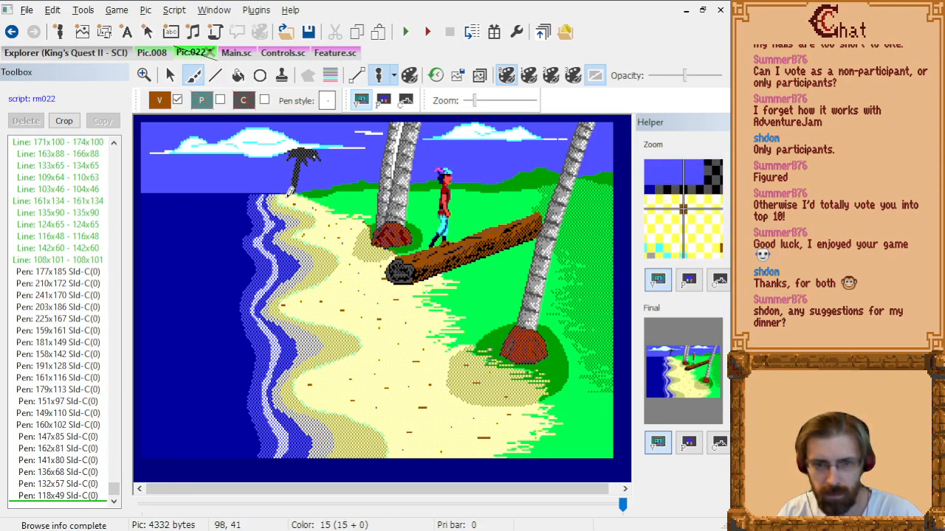
pyautogui.click(286, 194)
pyautogui.click(302, 195)
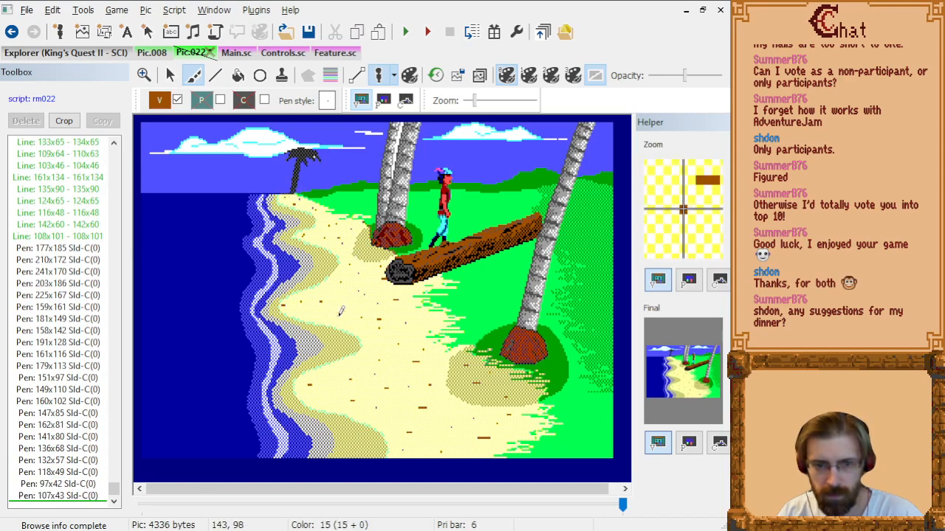
# Dot brown pen specks nearer the shoreline at 117x106, 132x96, 127x109, 121x95, 128x145, 143x135, 123x156, 156x166, 172x174 and 177x162.
pyautogui.click(316, 308)
pyautogui.click(337, 290)
pyautogui.click(330, 313)
pyautogui.click(320, 291)
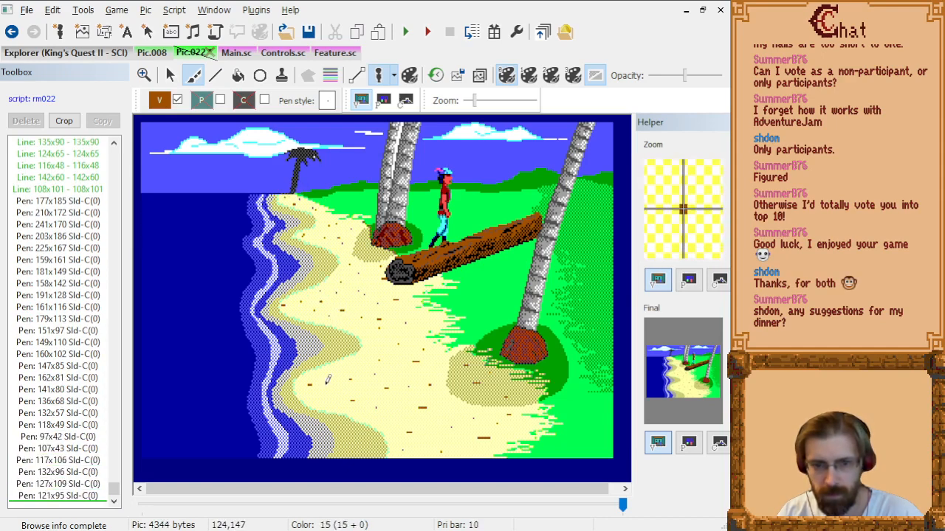
pyautogui.click(330, 379)
pyautogui.click(352, 361)
pyautogui.click(322, 399)
pyautogui.click(371, 416)
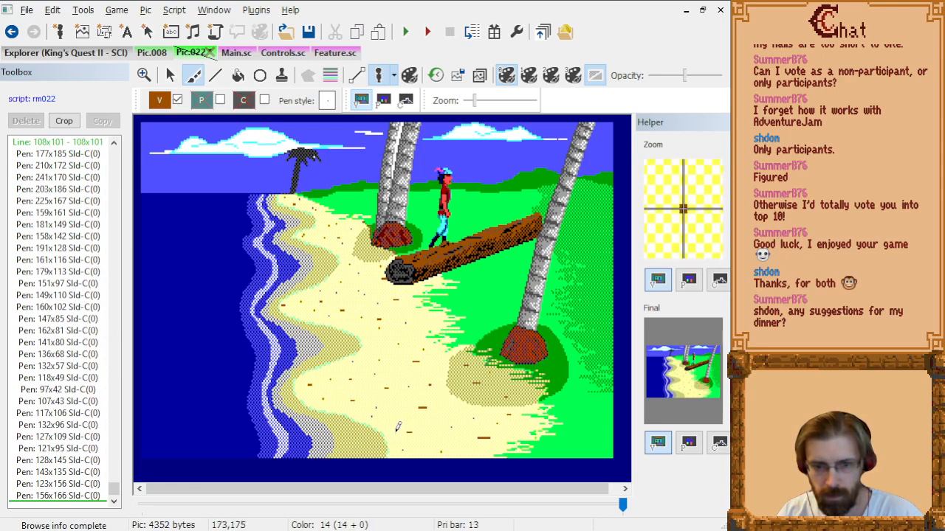
pyautogui.click(395, 427)
pyautogui.click(403, 406)
# Dot dark grey (0,8) pen specks on the lower palm's sand shadow at 230x153, 244x148, 224x142, 215x143, 261x152, 243x154, 256x156 and 229x137.
pyautogui.click(159, 100)
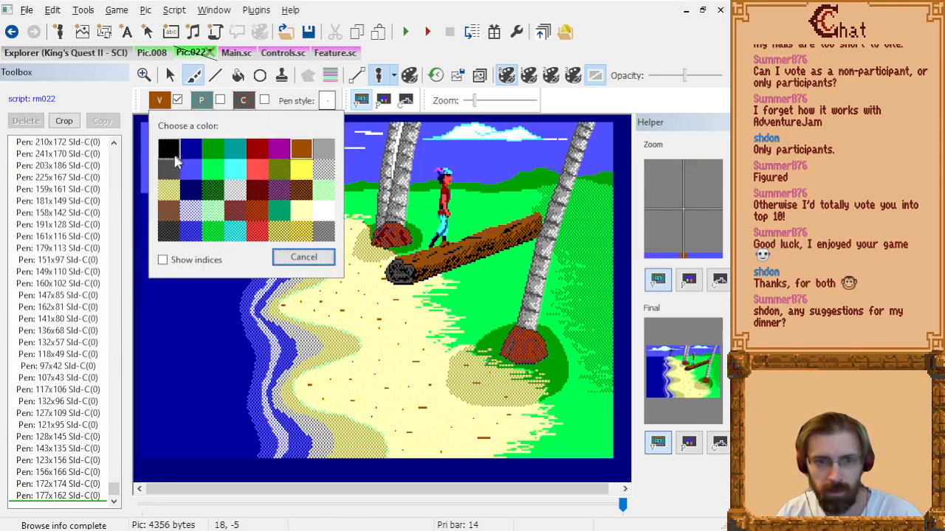
pyautogui.click(170, 178)
pyautogui.click(484, 390)
pyautogui.click(503, 381)
pyautogui.click(473, 406)
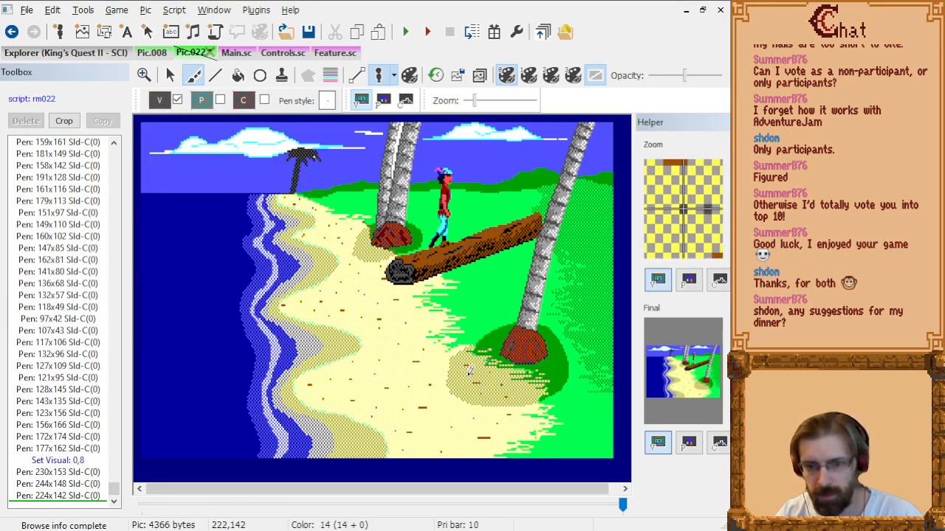
pyautogui.click(459, 372)
pyautogui.click(526, 391)
pyautogui.click(500, 395)
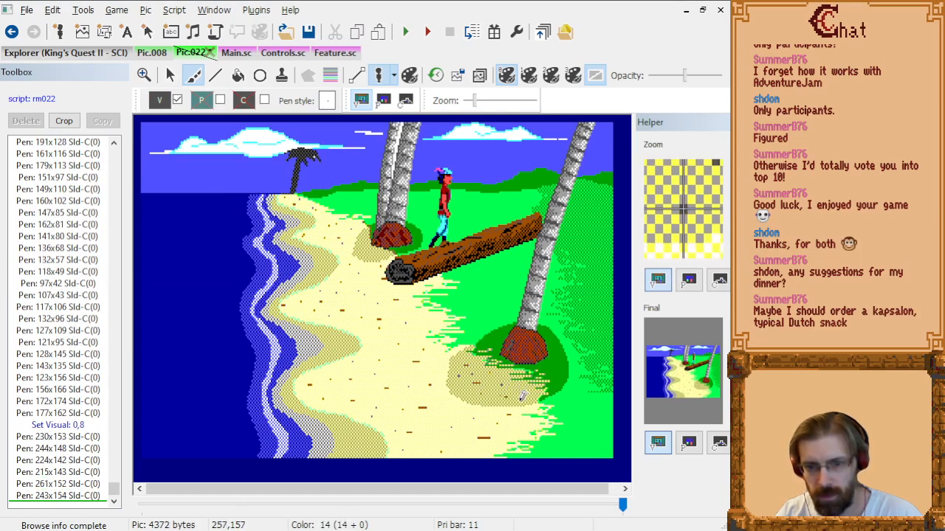
pyautogui.click(519, 398)
pyautogui.click(480, 364)
# Compare the sand specks with Pic.008, and set Pic.022's visual color to light grey (0,7).
pyautogui.click(152, 52)
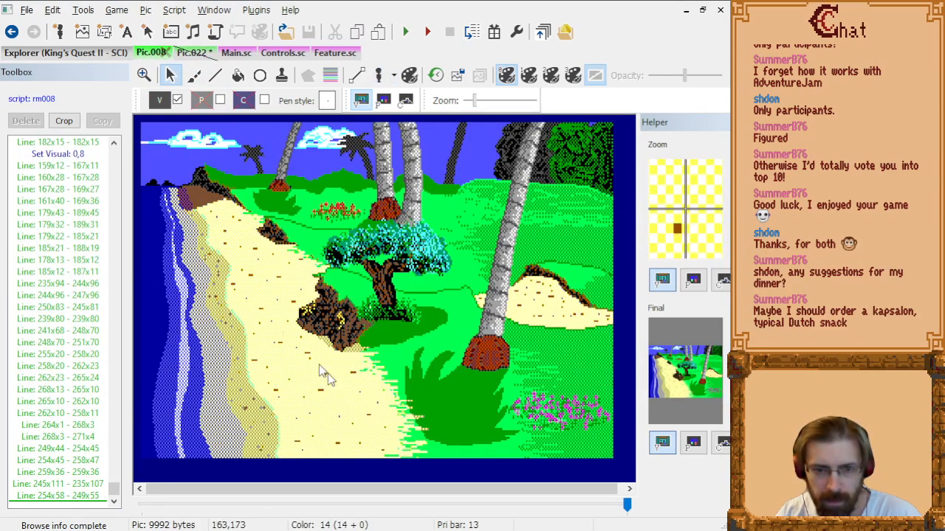
pyautogui.click(195, 53)
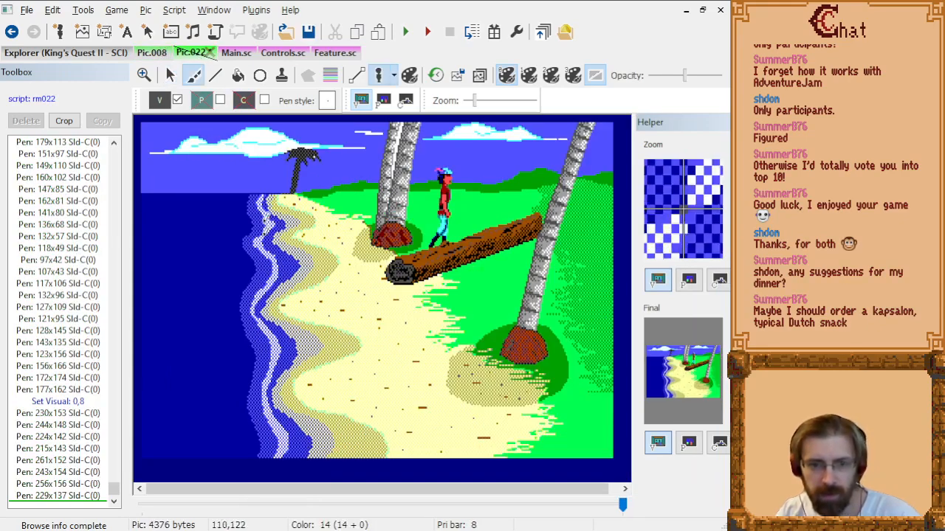
pyautogui.click(152, 52)
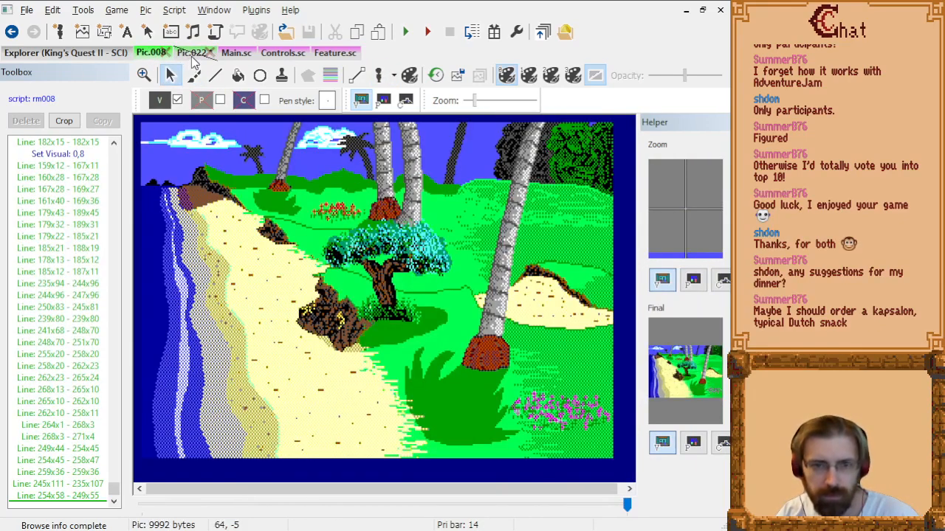
pyautogui.click(193, 57)
pyautogui.click(166, 102)
pyautogui.click(324, 149)
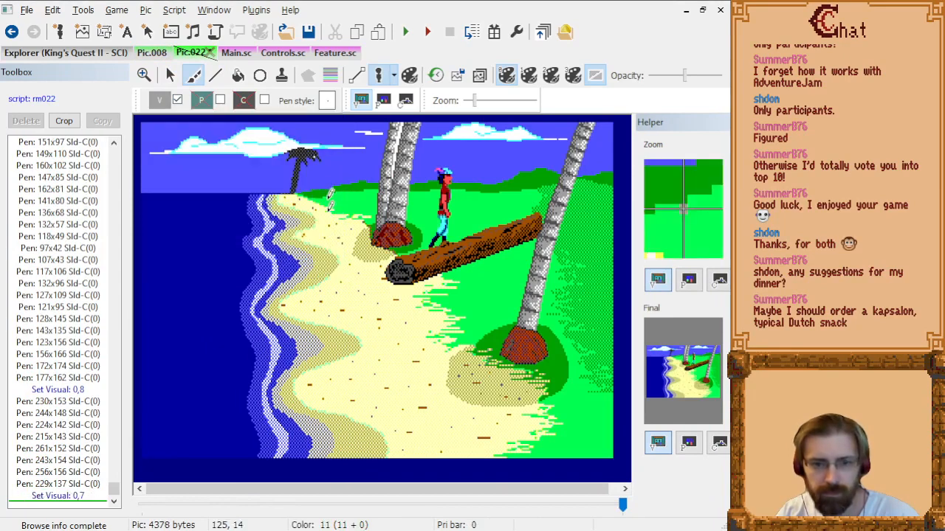
pyautogui.click(353, 457)
pyautogui.click(360, 446)
pyautogui.click(343, 431)
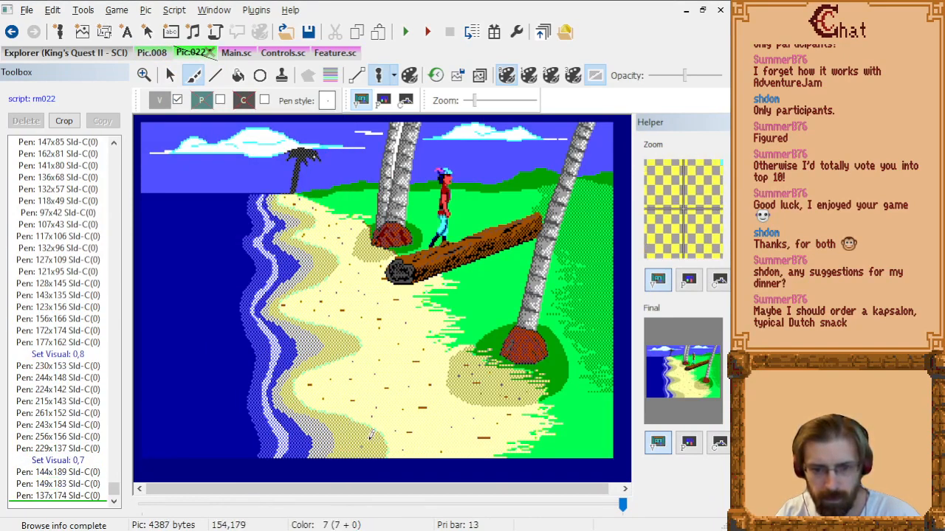
pyautogui.click(368, 439)
pyautogui.click(340, 427)
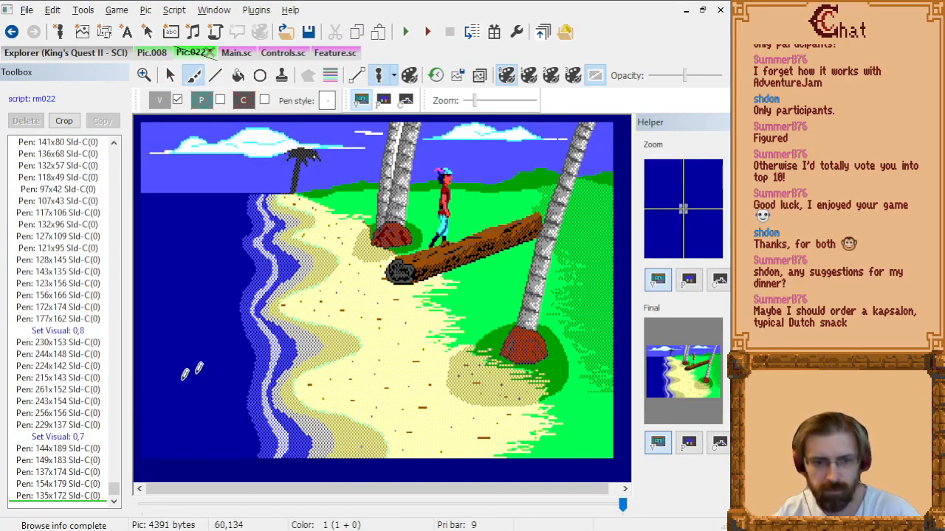
pyautogui.click(77, 453)
pyautogui.hotkey('shift', 'Down')
pyautogui.hotkey('shift', 'Down')
pyautogui.hotkey('shift', 'Down')
pyautogui.hotkey('shift', 'Down')
pyautogui.press('Delete')
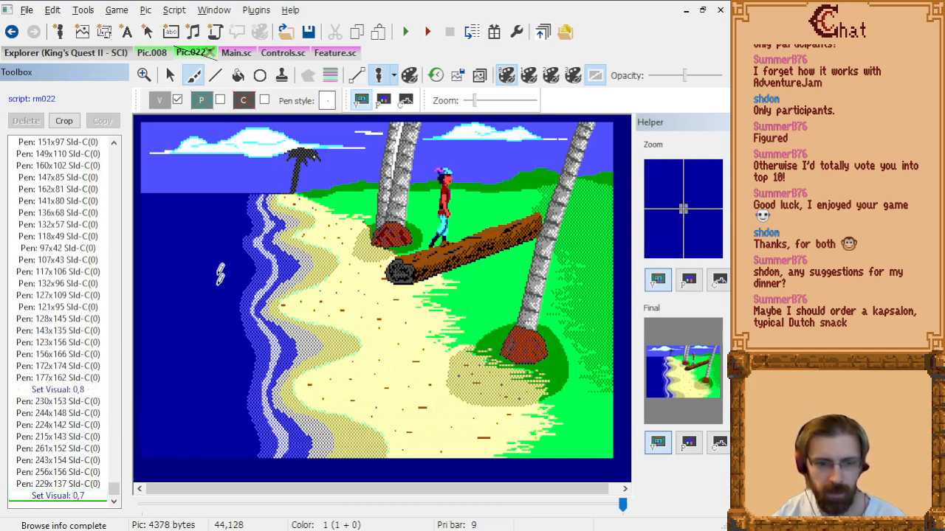
# Use the Line tool to add light grey specks on the lower wet sand at 143x180-146x180, 153x186-155x186, 136x170 and 100x157-101x157.
pyautogui.click(215, 75)
pyautogui.scroll(2, 394, 430)
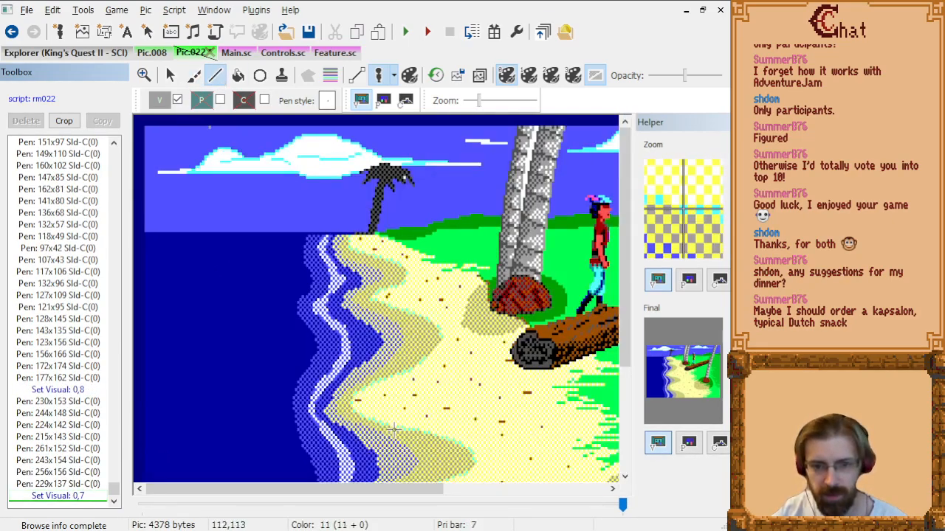
pyautogui.scroll(-1, 407, 399)
pyautogui.click(463, 447)
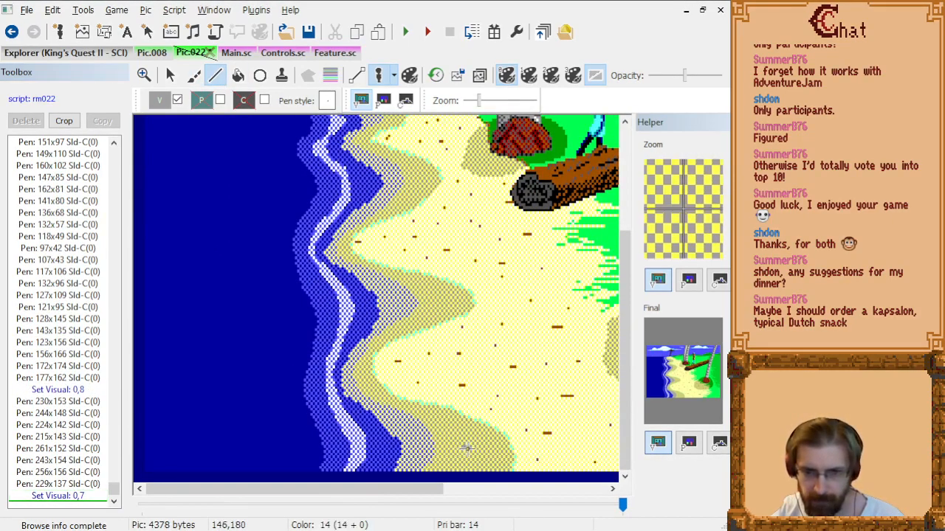
pyautogui.click(469, 447)
pyautogui.click(482, 460)
pyautogui.click(488, 462)
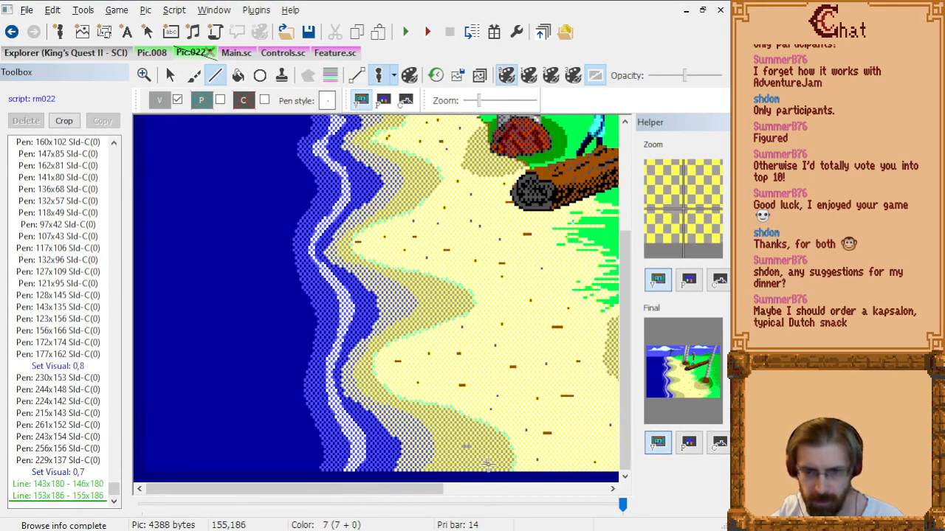
pyautogui.doubleClick(446, 422)
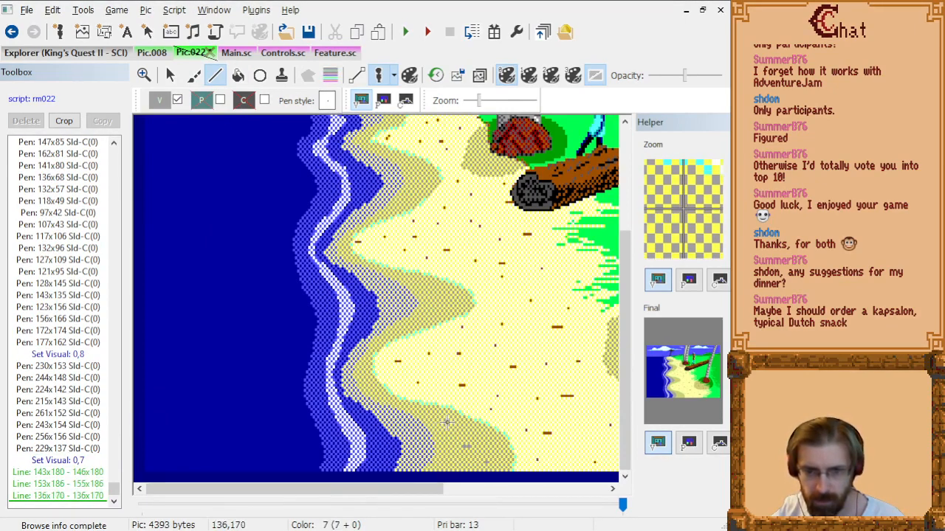
pyautogui.click(369, 388)
pyautogui.click(371, 387)
# Draw light grey line specks on the middle wet sand at 132x126-135x126, 142x126, 124x120, 132x122, 121x133-122x133 and 109x139.
pyautogui.click(438, 304)
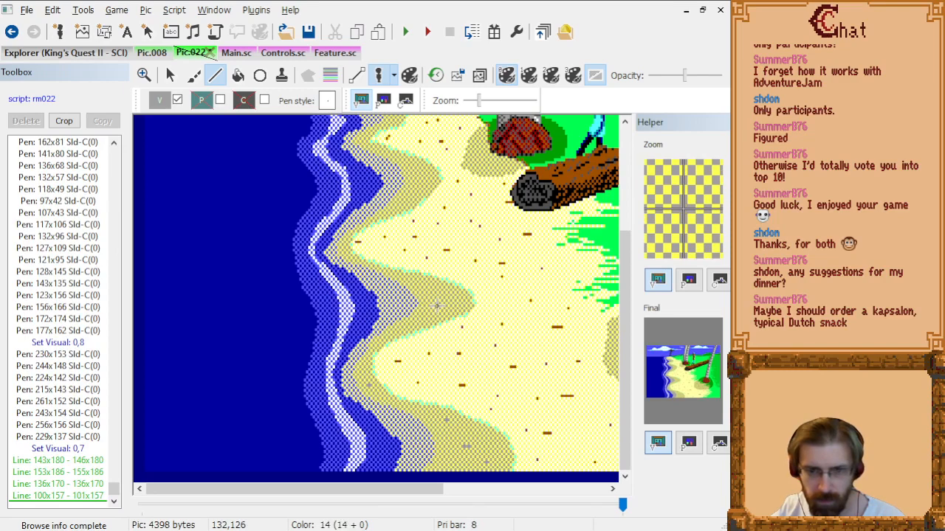
pyautogui.click(446, 304)
pyautogui.click(460, 304)
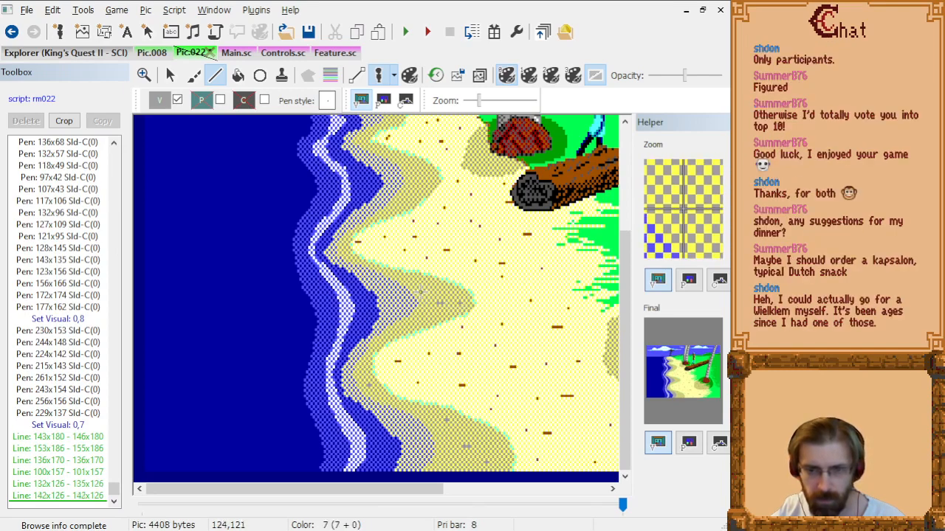
pyautogui.click(421, 291)
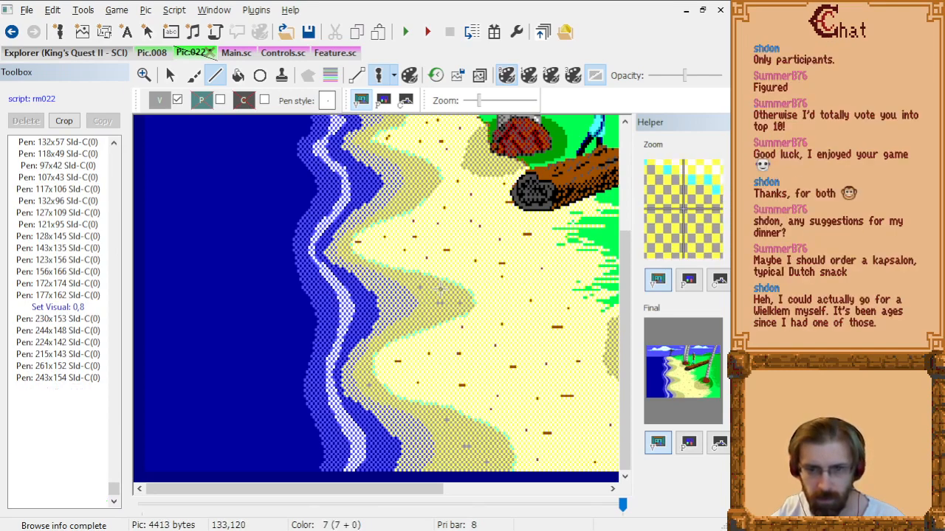
pyautogui.click(440, 291)
pyautogui.hotkey('ctrl', 'z')
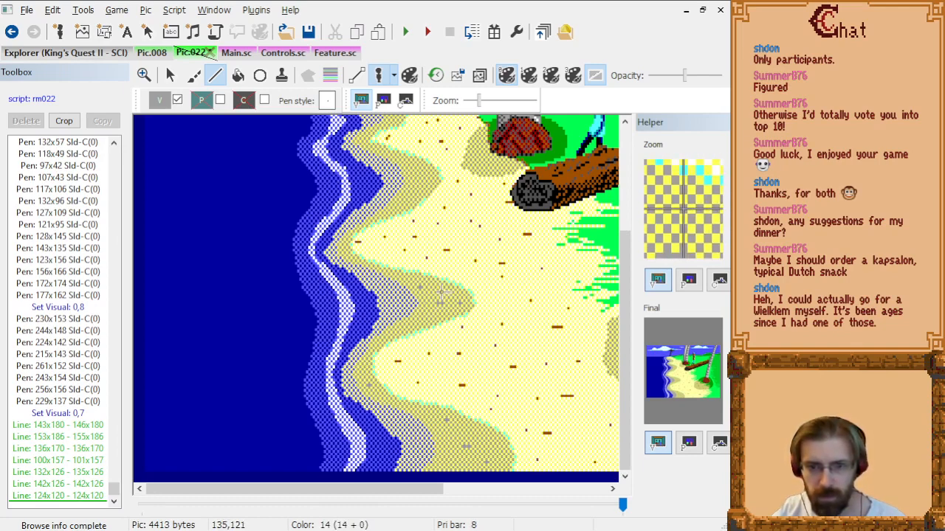
pyautogui.click(439, 295)
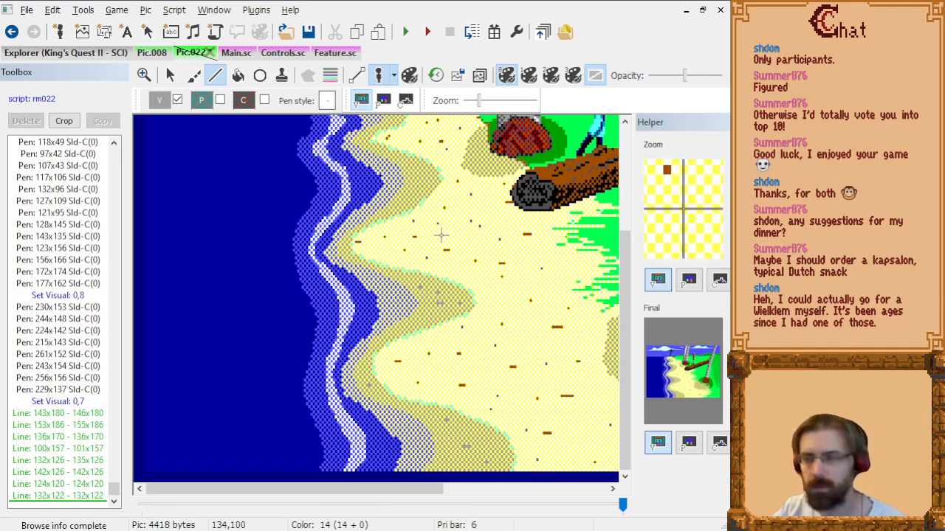
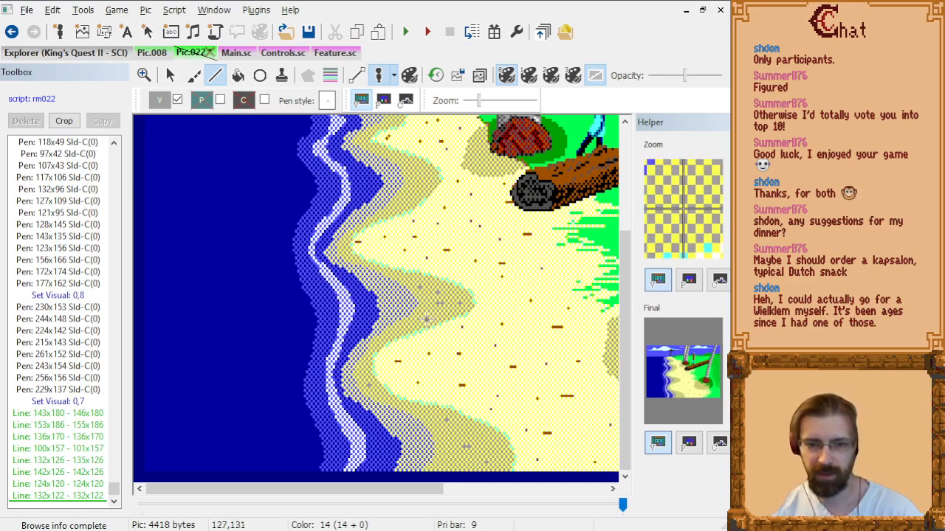
pyautogui.click(414, 324)
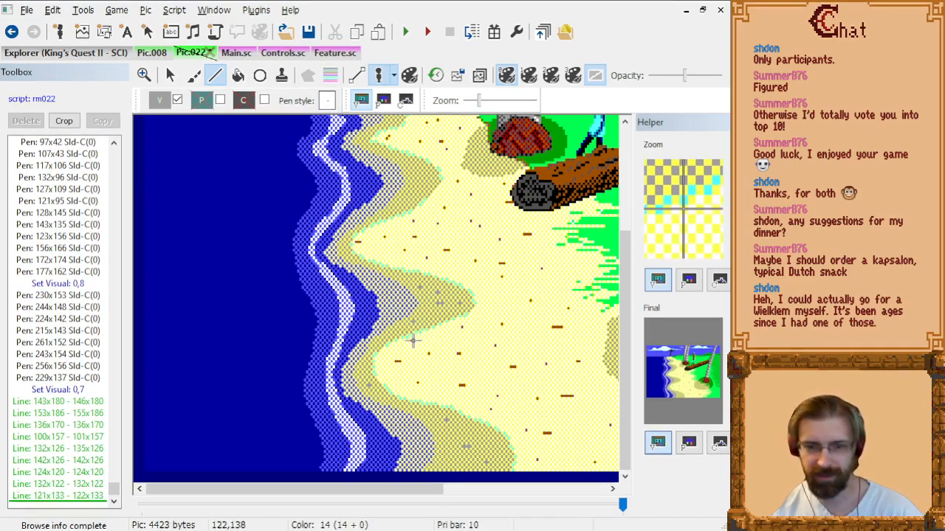
pyautogui.click(387, 338)
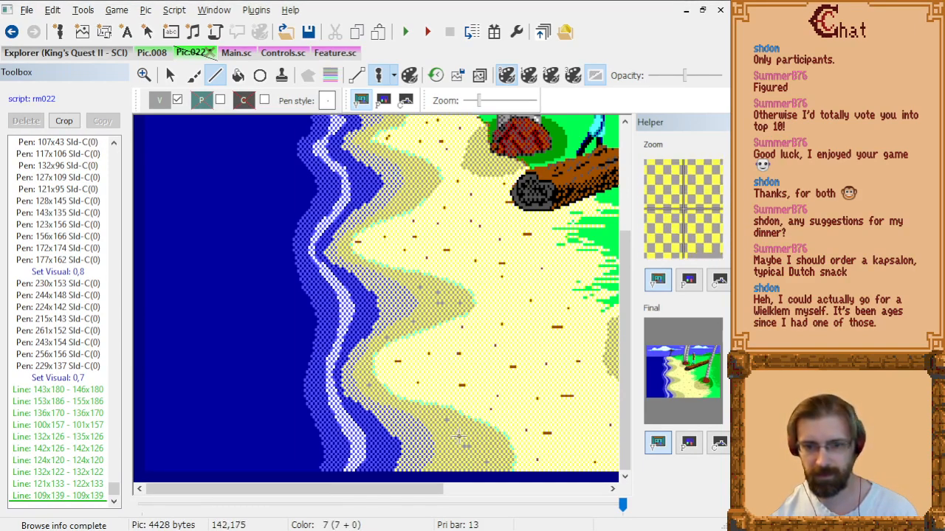
# Add more light grey line specks to the lowest wet sand at 124x166, 157x178-158x178, 134x186-135x186 and 136x175-138x175.
pyautogui.click(416, 411)
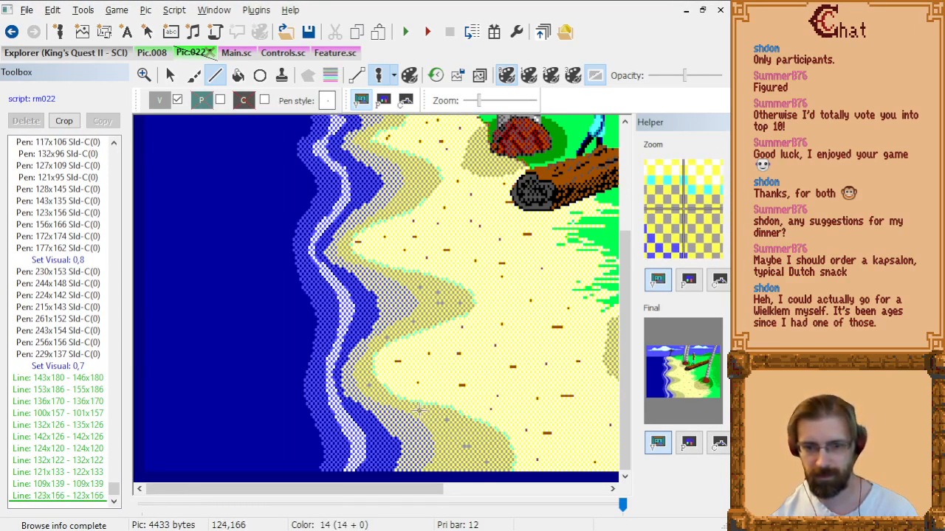
pyautogui.hotkey('ctrl', 'z')
pyautogui.click(418, 412)
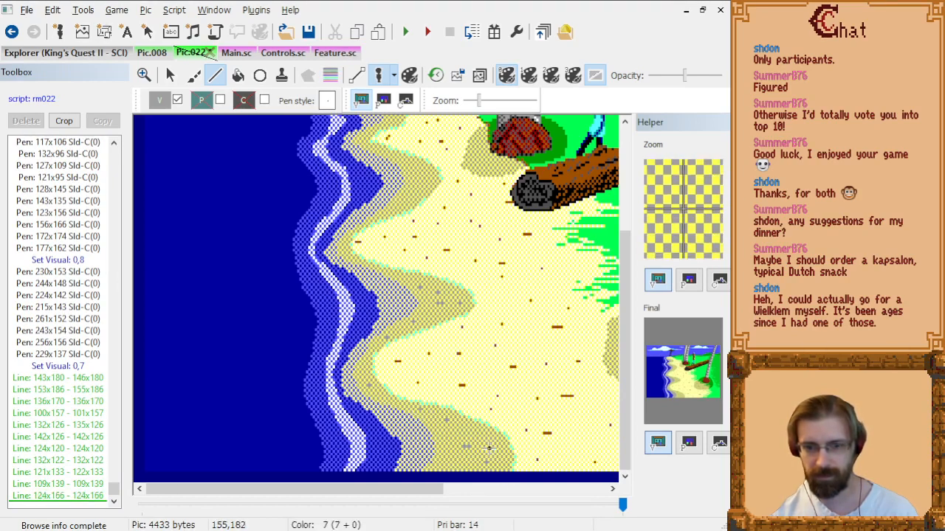
pyautogui.moveTo(492, 442); pyautogui.dragTo(495, 442)
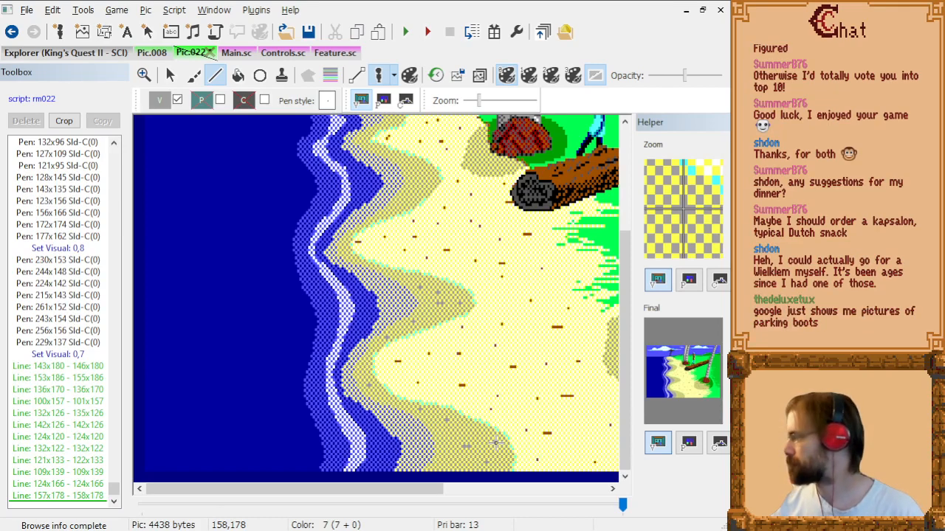
pyautogui.click(443, 465)
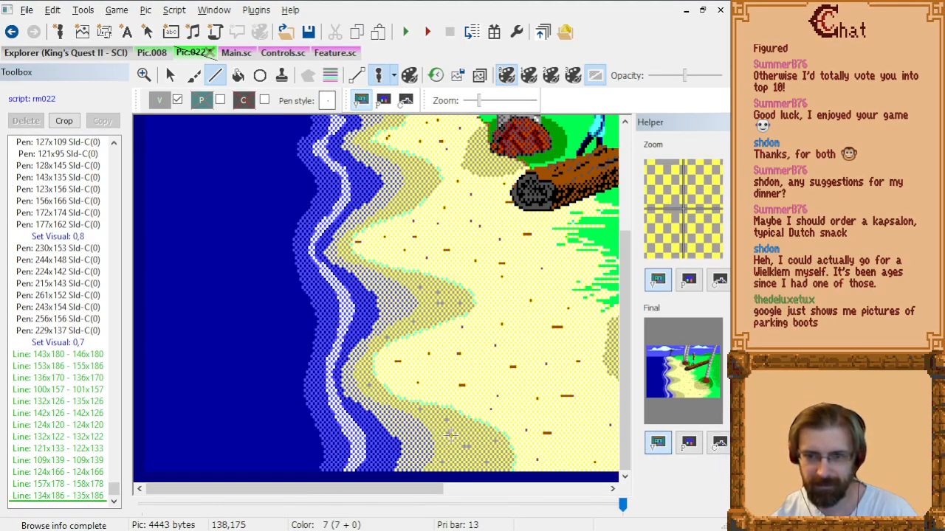
pyautogui.click(450, 435)
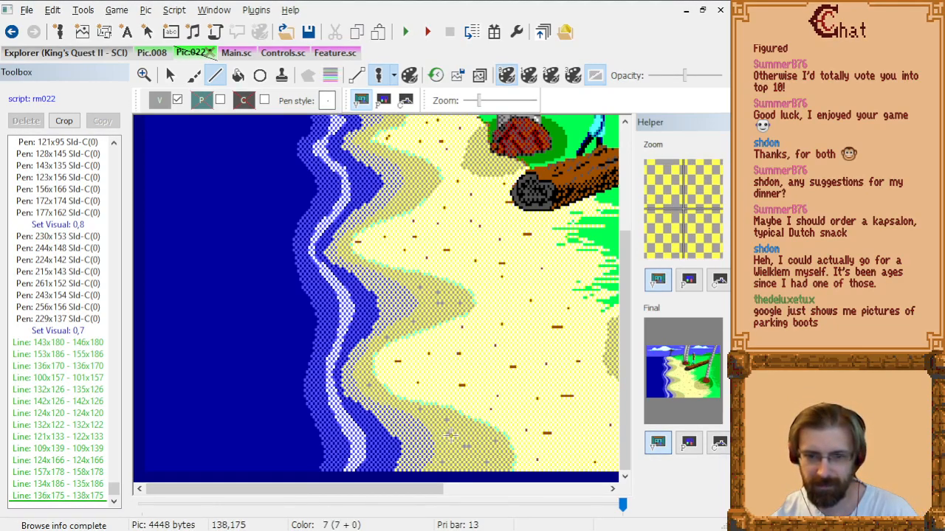
# Draw light grey line specks on the upper wet sand at 121x82-123x82, 123x77-126x77, 99x65-101x65, 113x90-114x90 and 112x55-113x55.
pyautogui.click(413, 186)
pyautogui.click(419, 173)
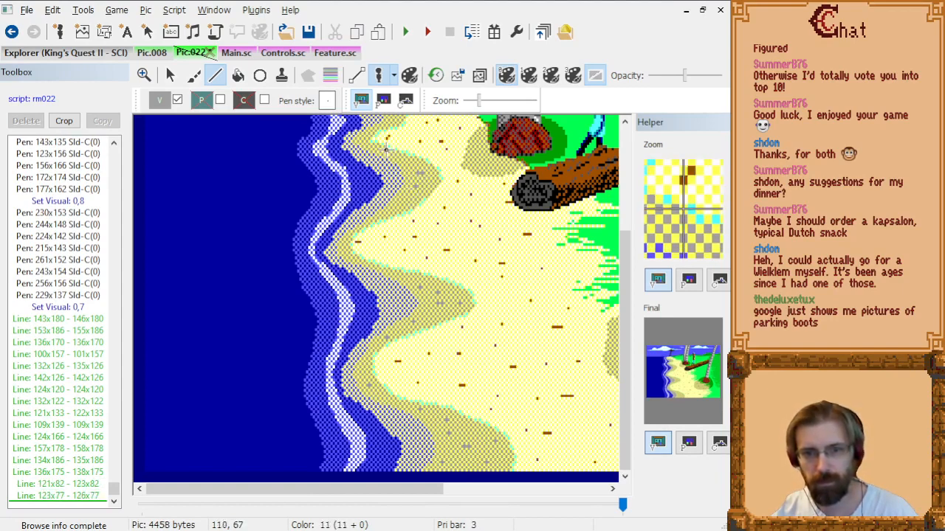
pyautogui.click(361, 144)
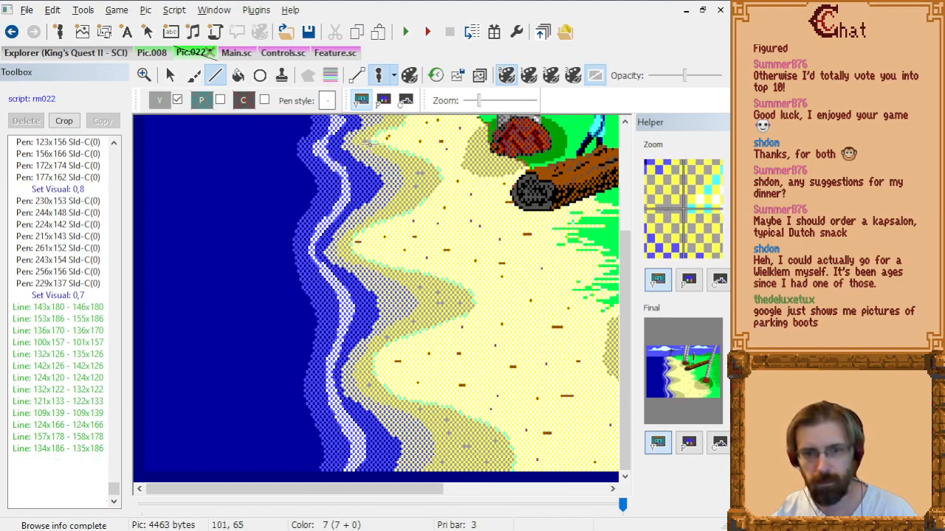
pyautogui.click(395, 208)
pyautogui.hotkey('ctrl', 'z')
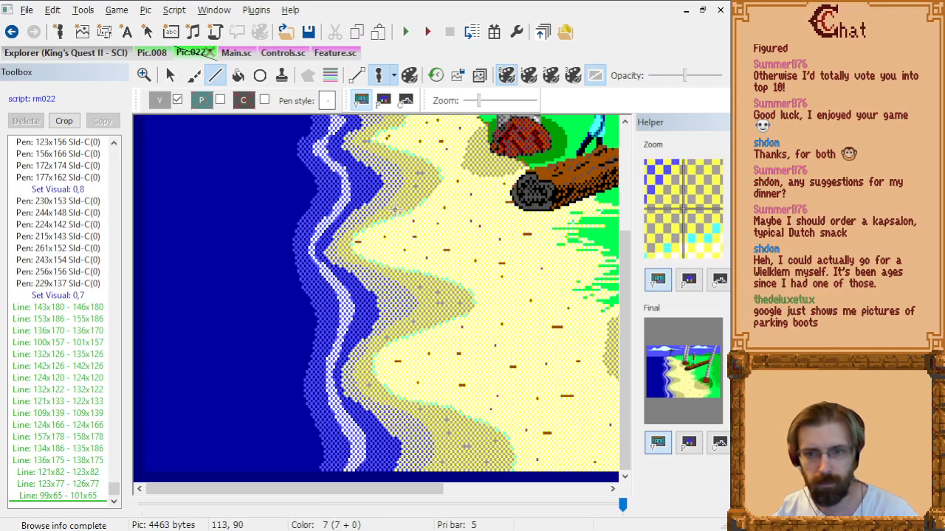
pyautogui.click(397, 210)
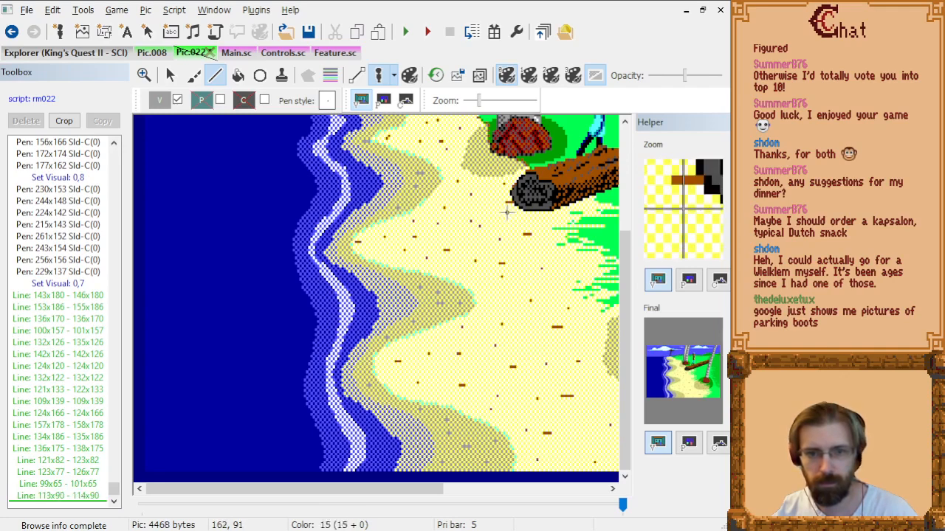
pyautogui.scroll(3, 507, 213)
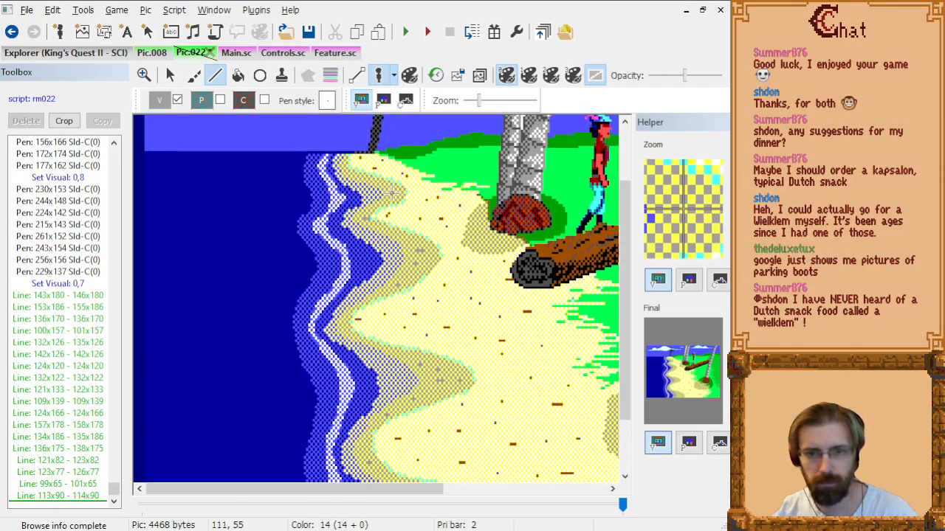
pyautogui.click(396, 194)
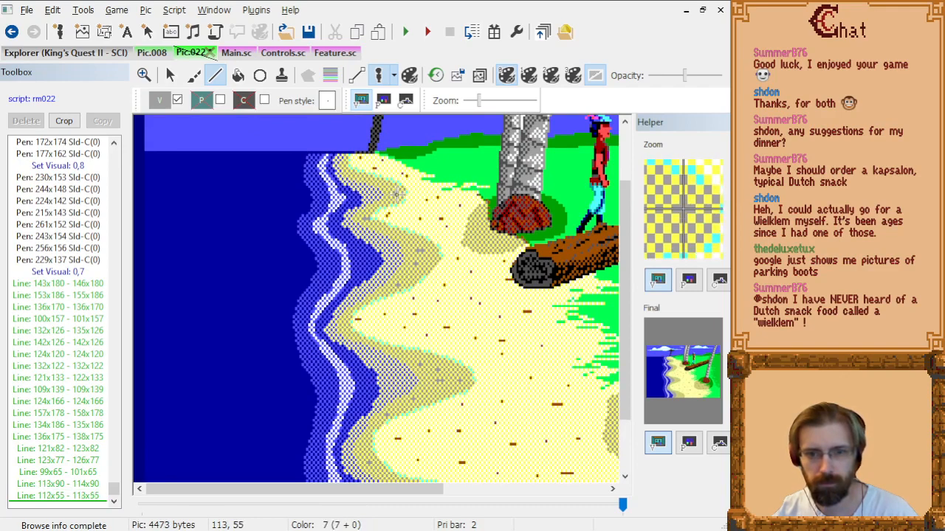
# Set the visual drawing color to dark grey (0,8).
pyautogui.scroll(-1, 479, 239)
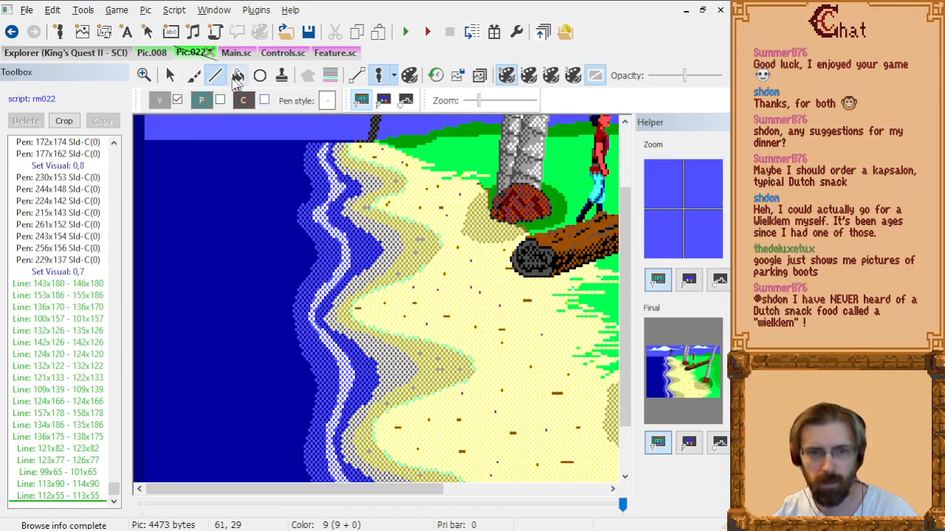
pyautogui.click(160, 102)
pyautogui.click(170, 168)
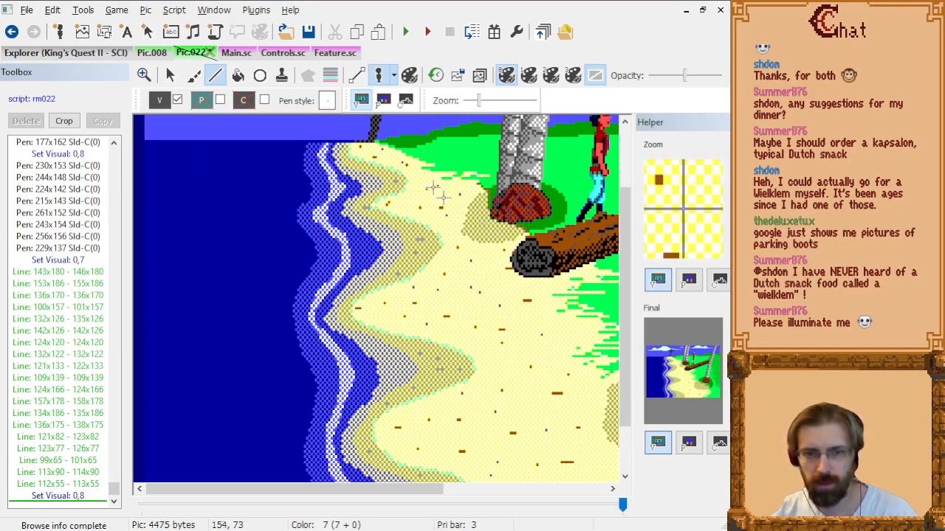
# Draw dark grey (0,8) line specks on the shaded sand beside the twin palms at 152x73-153x73, 149x66-151x66 and 164x74-165x74.
pyautogui.click(178, 101)
pyautogui.click(170, 169)
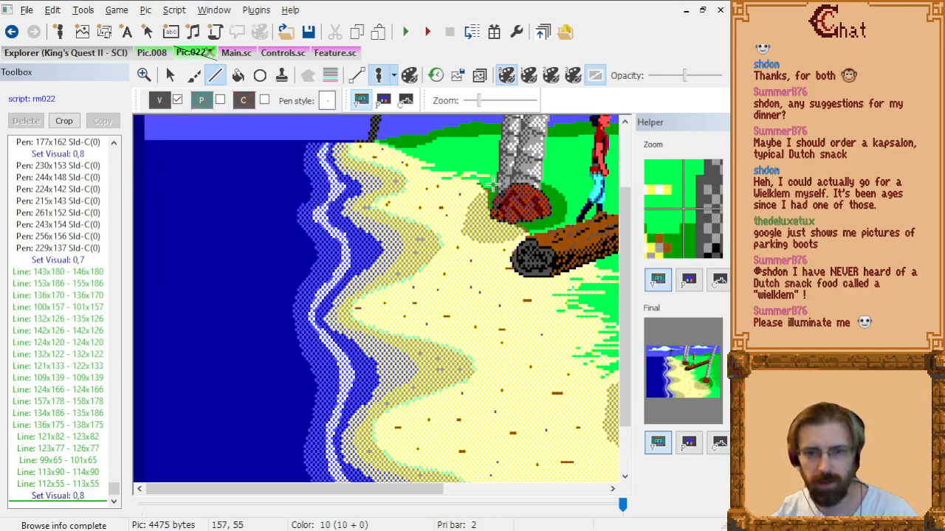
pyautogui.moveTo(482, 231)
pyautogui.mouseDown()
pyautogui.moveTo(479, 211)
pyautogui.moveTo(513, 232)
pyautogui.mouseUp()
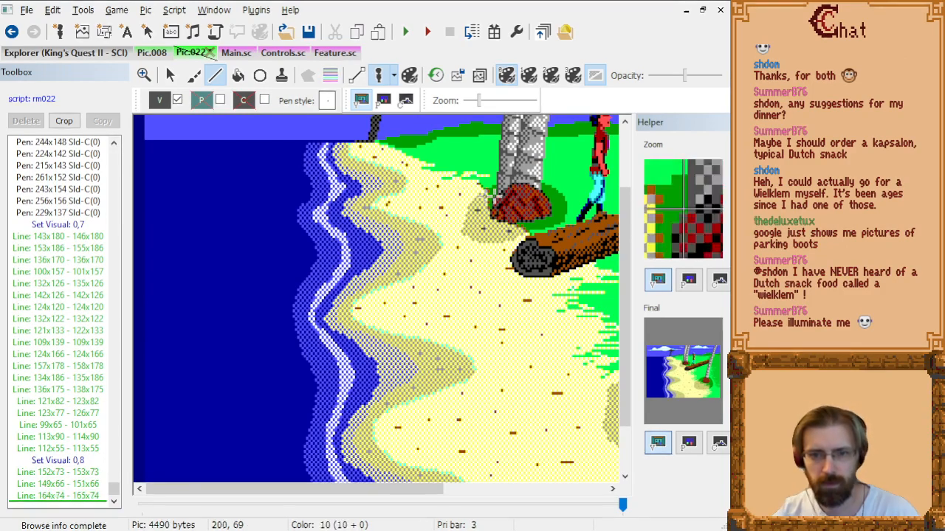
# Set the visual color to brown (0,6) and add pen specks to the shaded sand at 148x69 and 158x75.
pyautogui.click(170, 103)
pyautogui.click(306, 148)
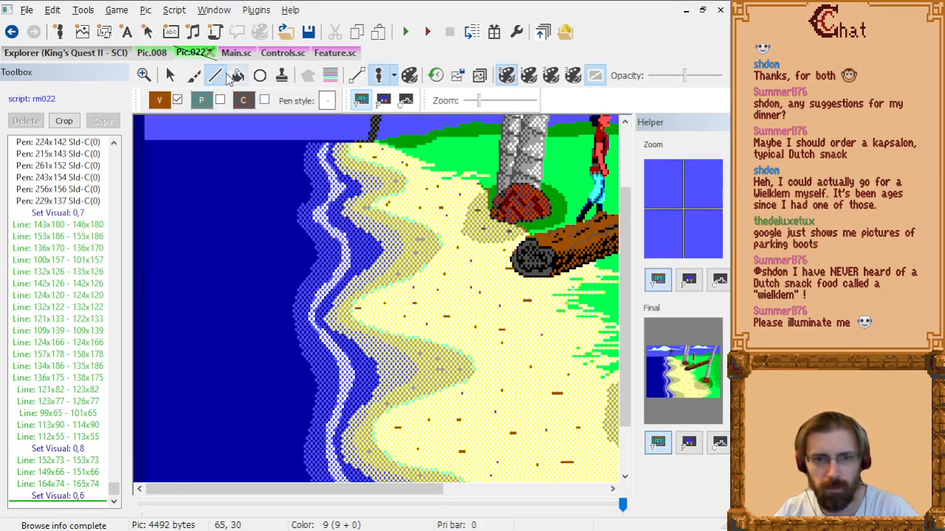
pyautogui.click(193, 75)
pyautogui.click(473, 215)
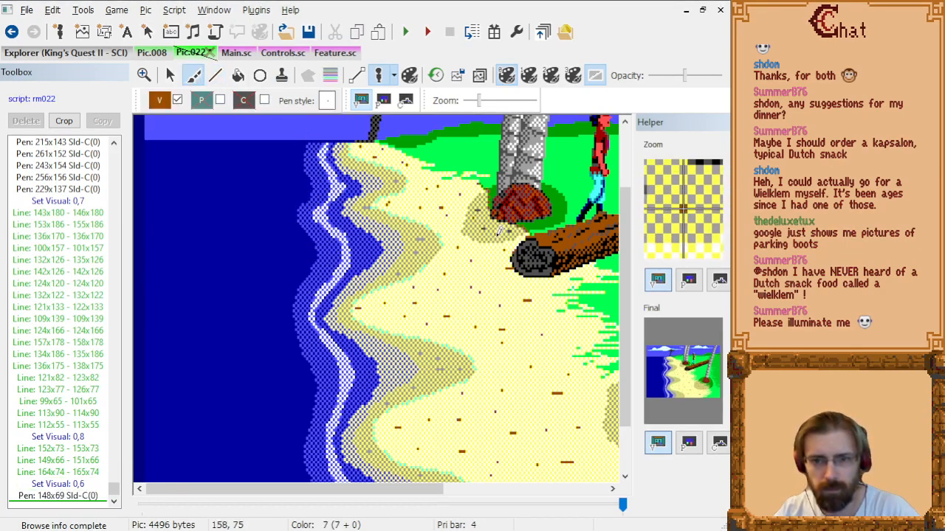
pyautogui.click(496, 232)
# Compare the whole Pic.022 beach with Pic.008 and return to Pic.022.
pyautogui.scroll(-1, 437, 314)
pyautogui.scroll(-2, 392, 312)
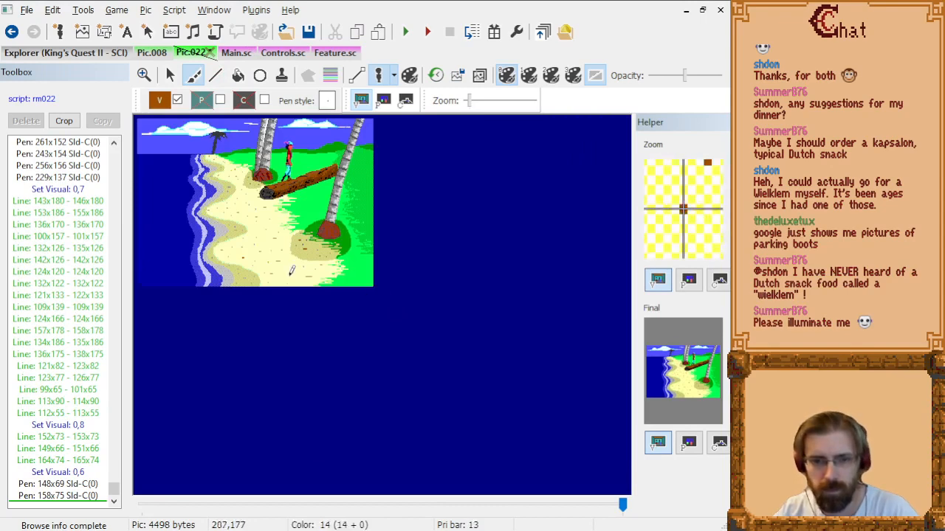
pyautogui.scroll(1, 394, 308)
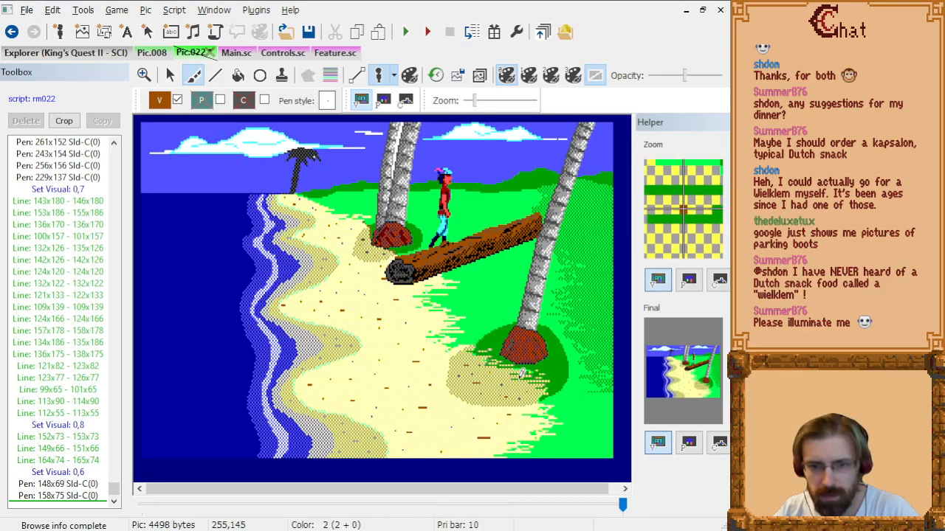
pyautogui.click(147, 56)
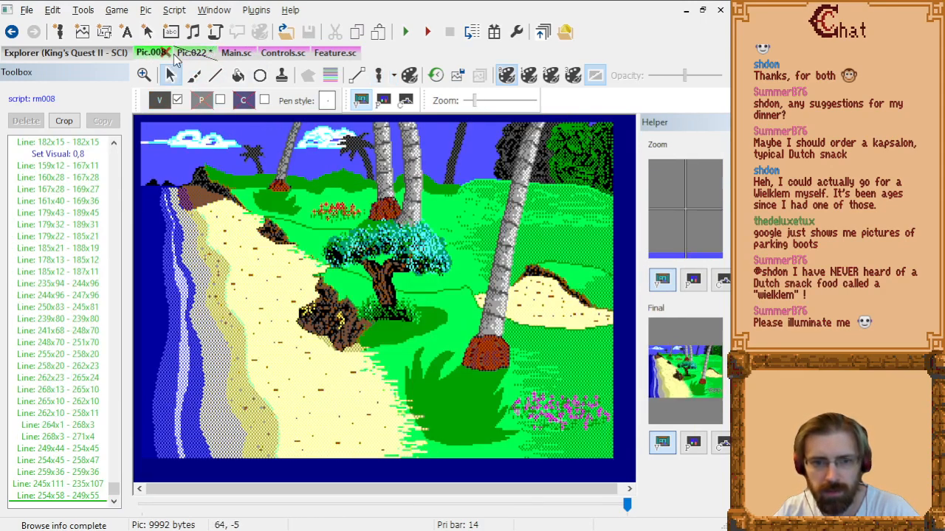
pyautogui.click(192, 54)
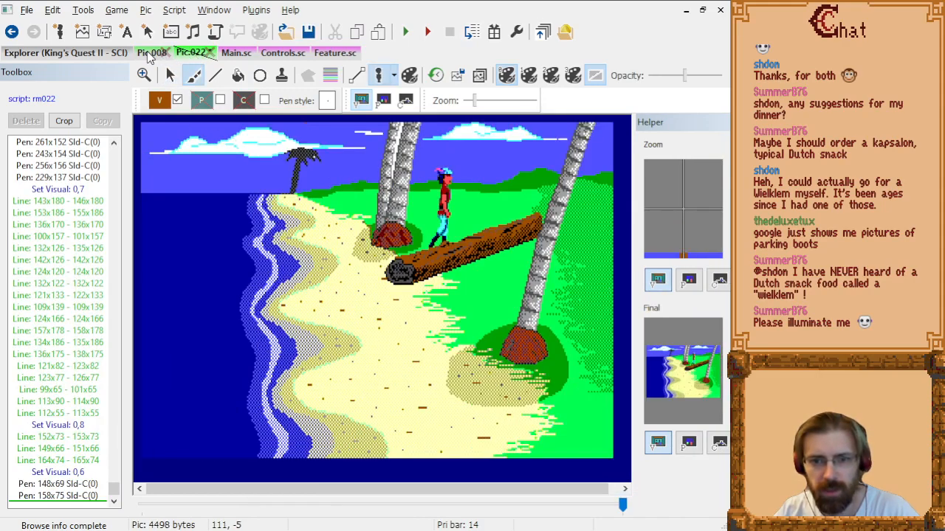
pyautogui.click(150, 54)
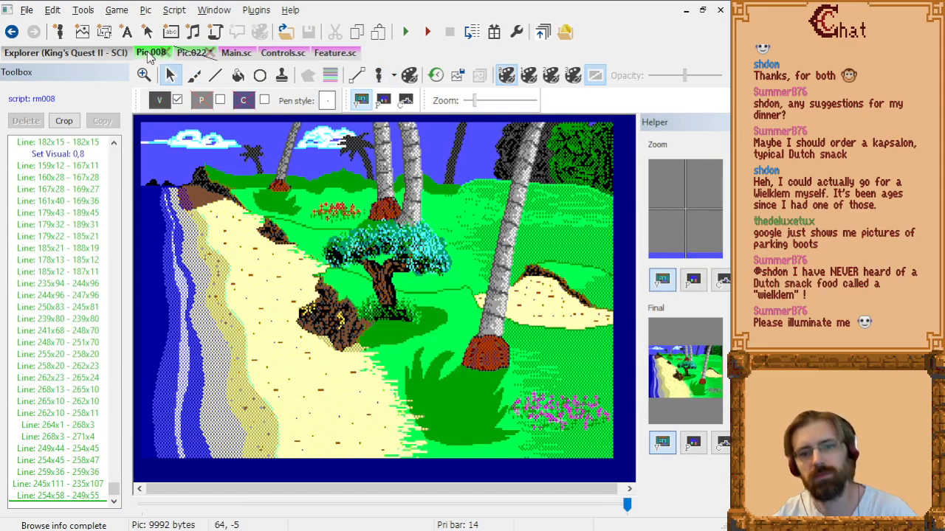
pyautogui.click(190, 54)
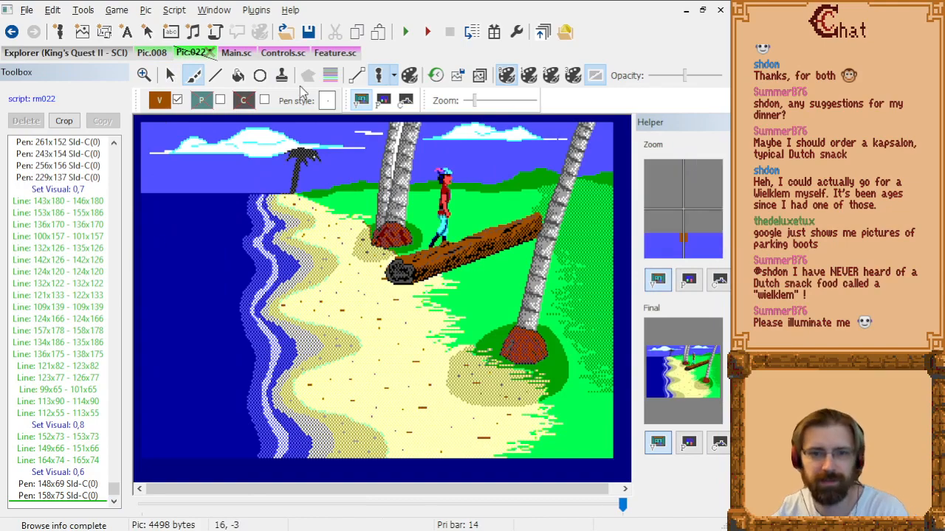
# Fill the white gap in the distant palm's fronds with sky blue at 117x19, placing the command after the existing sky fills.
pyautogui.click(435, 75)
pyautogui.click(350, 165)
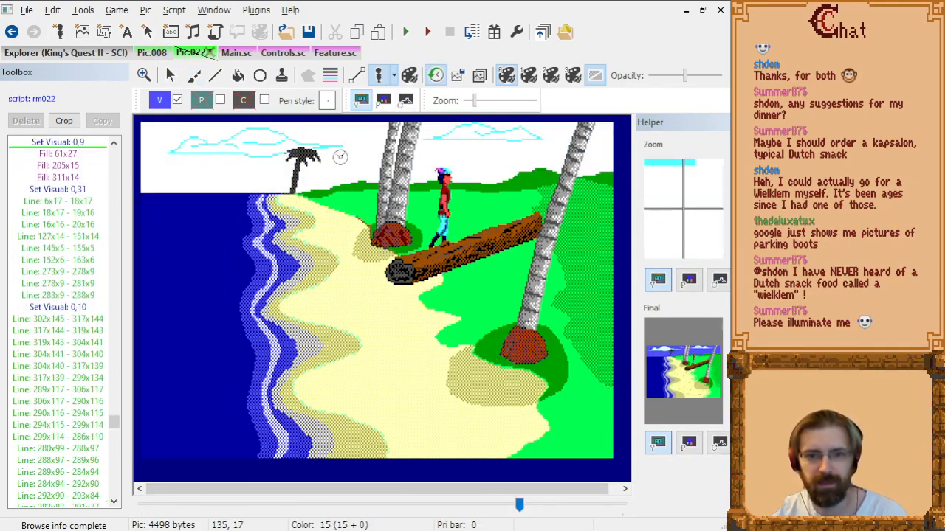
pyautogui.scroll(2, 342, 163)
pyautogui.scroll(1, 361, 173)
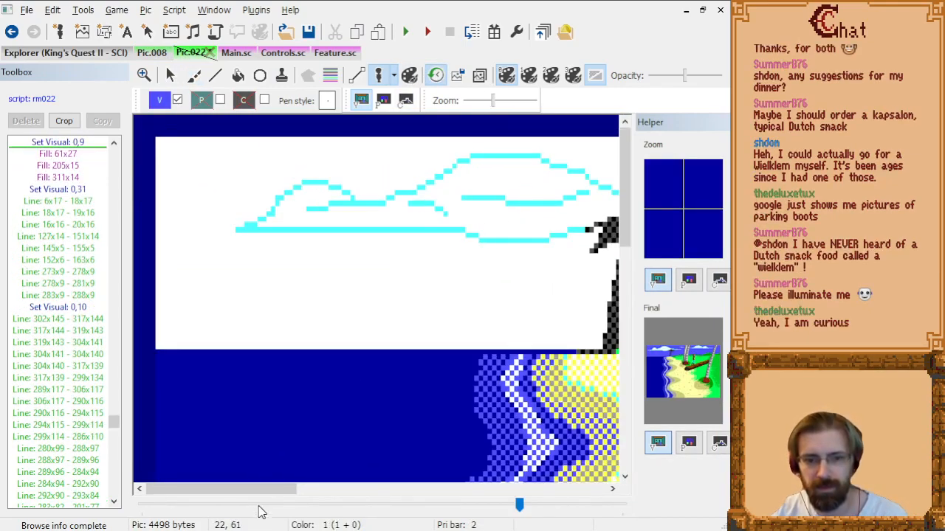
pyautogui.moveTo(262, 493); pyautogui.dragTo(337, 493)
pyautogui.click(61, 155)
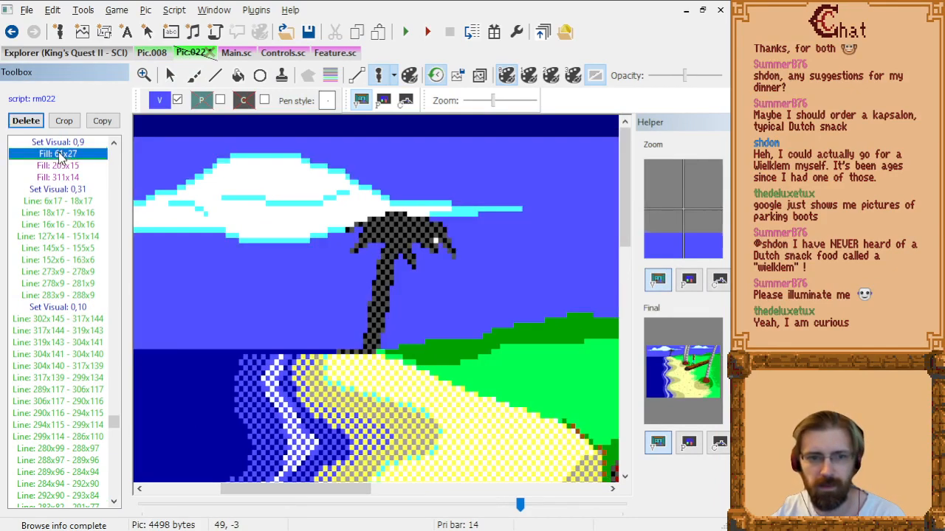
pyautogui.press('Down')
pyautogui.press('Down')
pyautogui.click(237, 75)
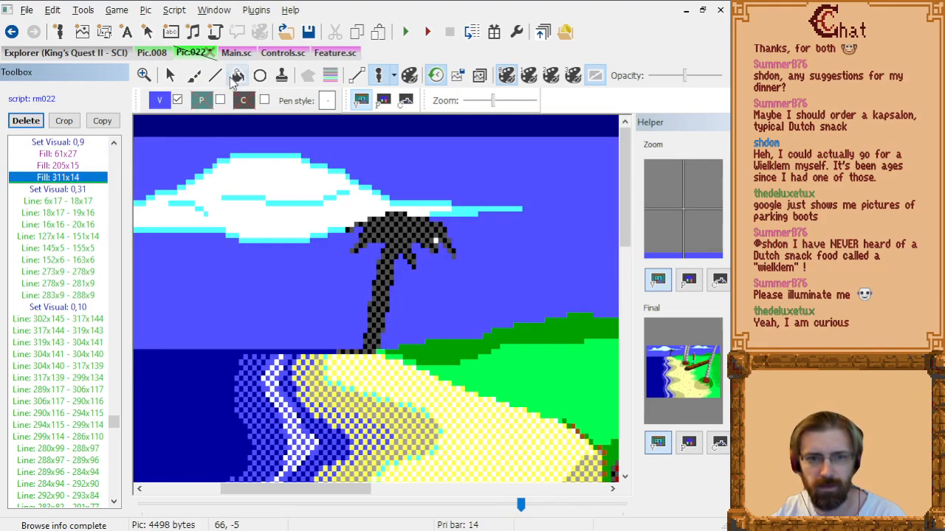
pyautogui.click(439, 238)
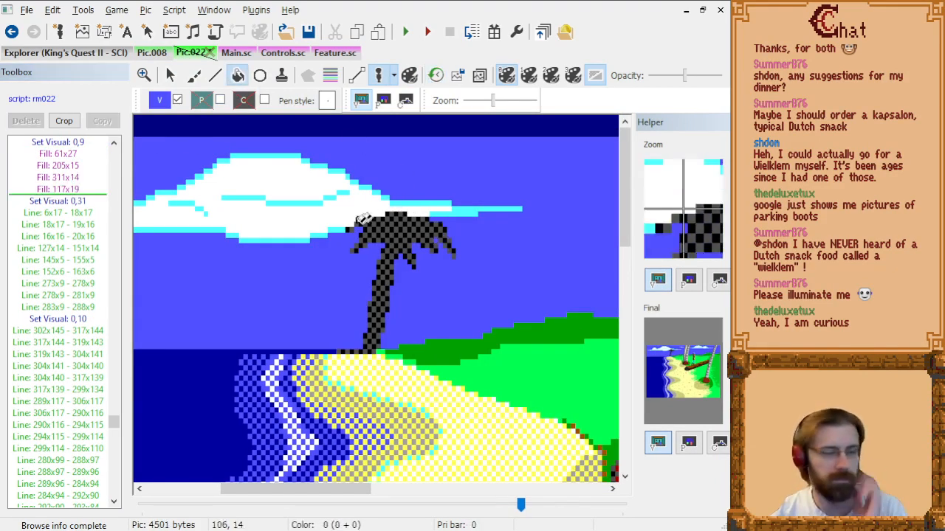
# Insert a dark dithered visual color (0,32) after the last cloud line 59x12-57x12, ahead of the sky fills.
pyautogui.click(83, 260)
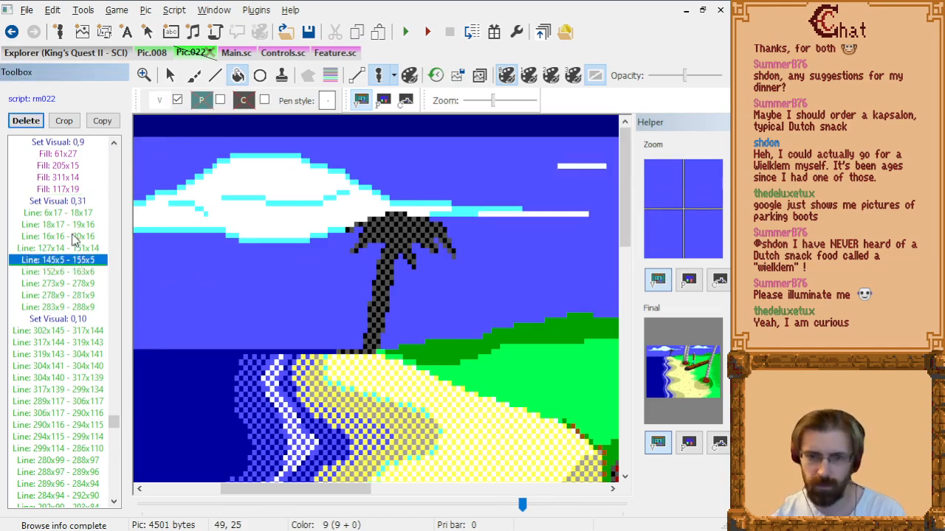
pyautogui.press('pageup')
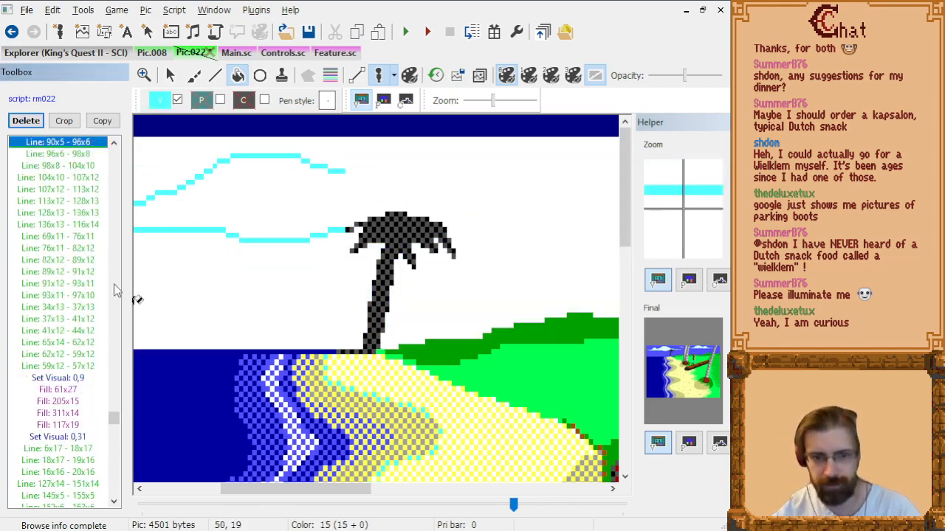
pyautogui.scroll(-1, 332, 434)
pyautogui.moveTo(310, 493); pyautogui.dragTo(375, 492)
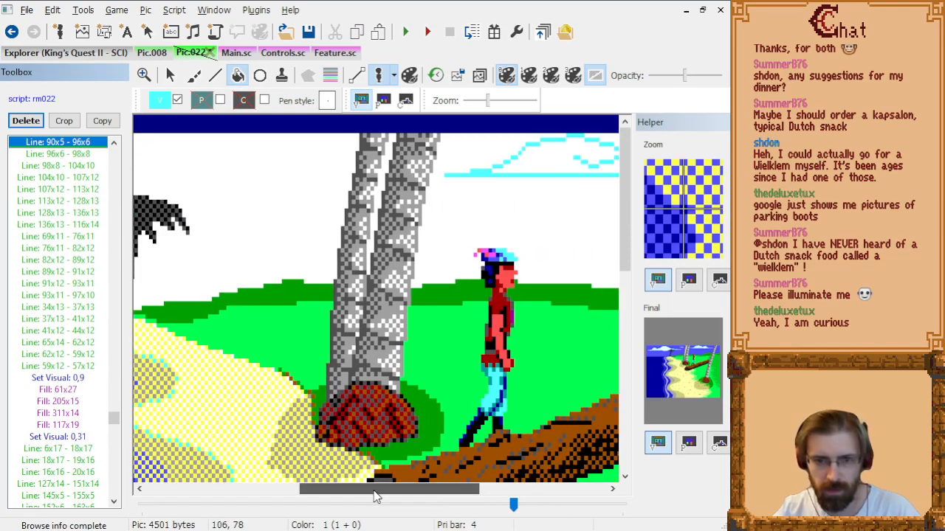
pyautogui.click(59, 224)
pyautogui.click(59, 283)
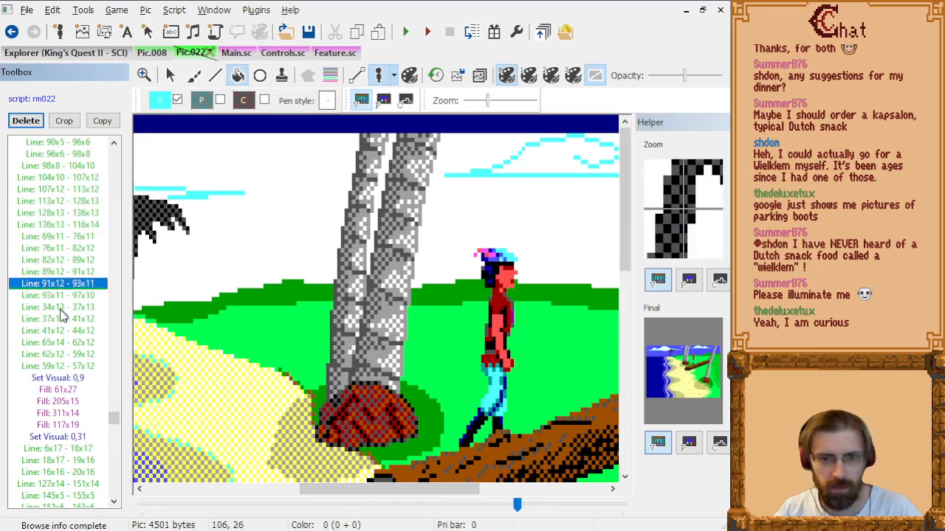
pyautogui.click(83, 377)
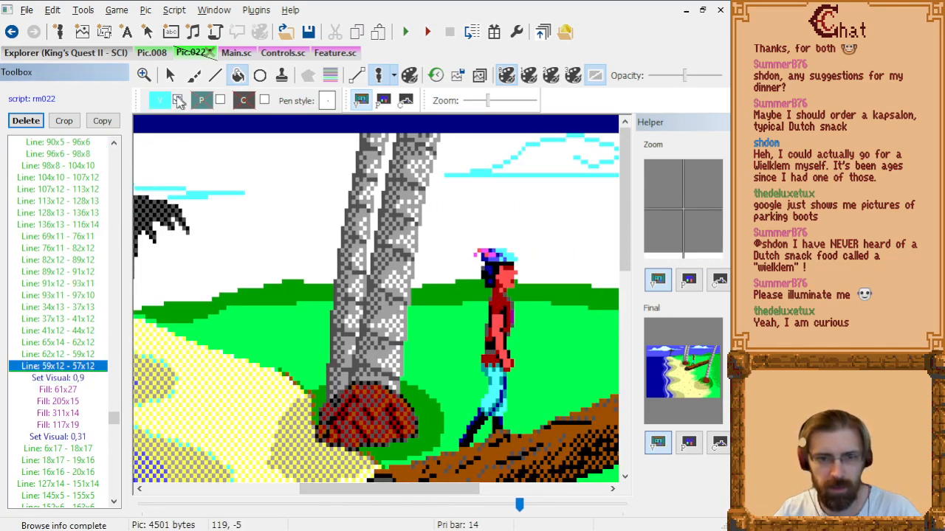
pyautogui.click(159, 101)
pyautogui.click(174, 230)
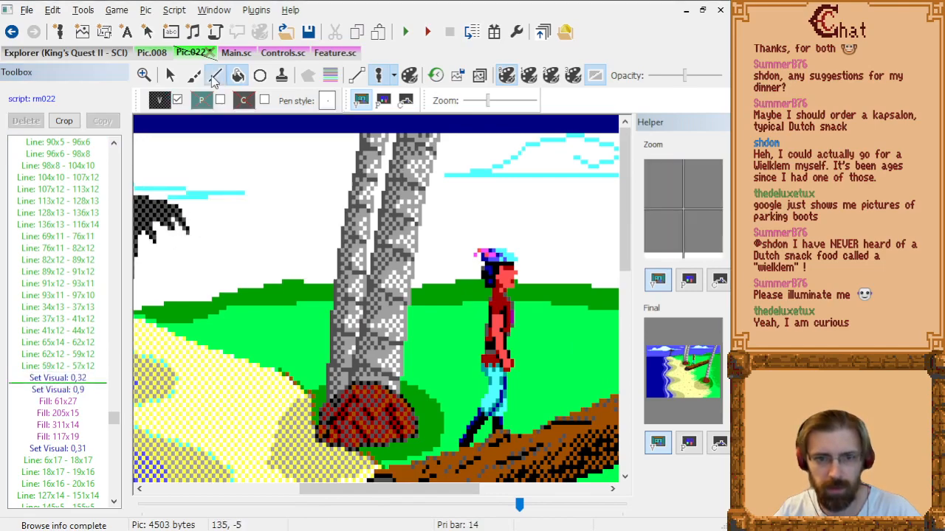
# Draw a thin distant palm trunk behind the hills with lines from 191x33 through 193x27 and 196x21 to 198x16.
pyautogui.click(214, 78)
pyautogui.scroll(-1, 530, 286)
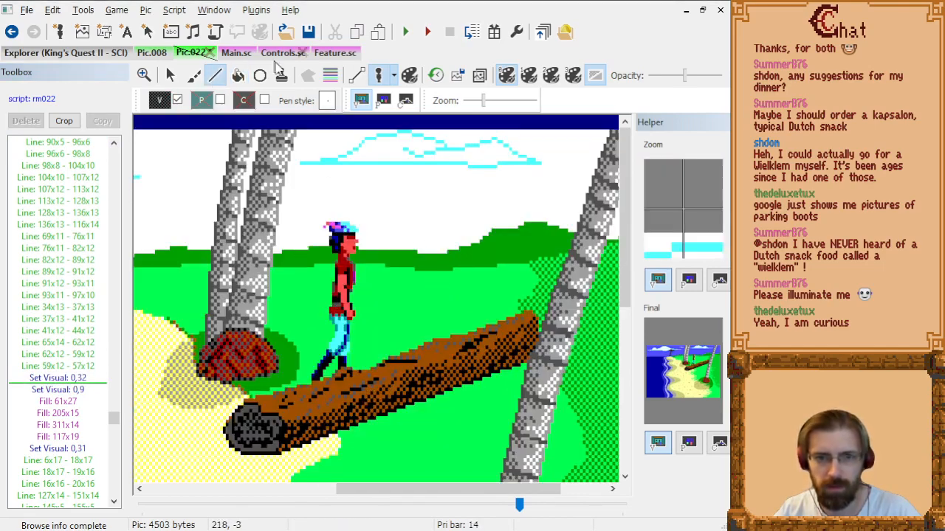
pyautogui.scroll(-2, 377, 229)
pyautogui.scroll(1, 466, 143)
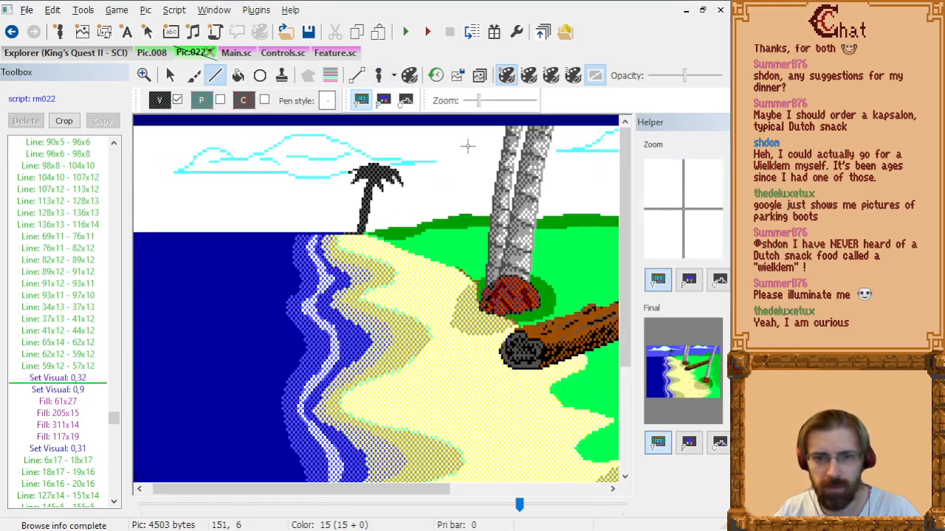
pyautogui.scroll(1, 317, 329)
pyautogui.moveTo(350, 489); pyautogui.dragTo(466, 495)
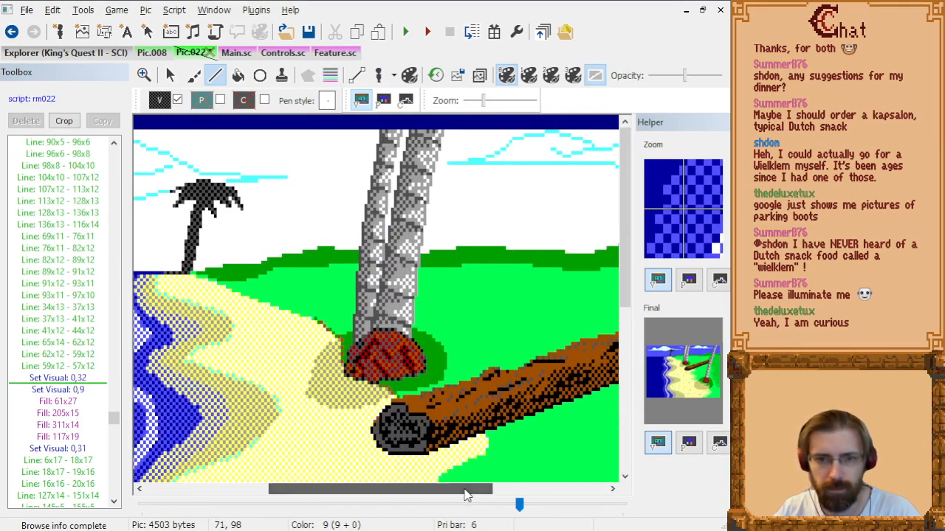
pyautogui.click(448, 250)
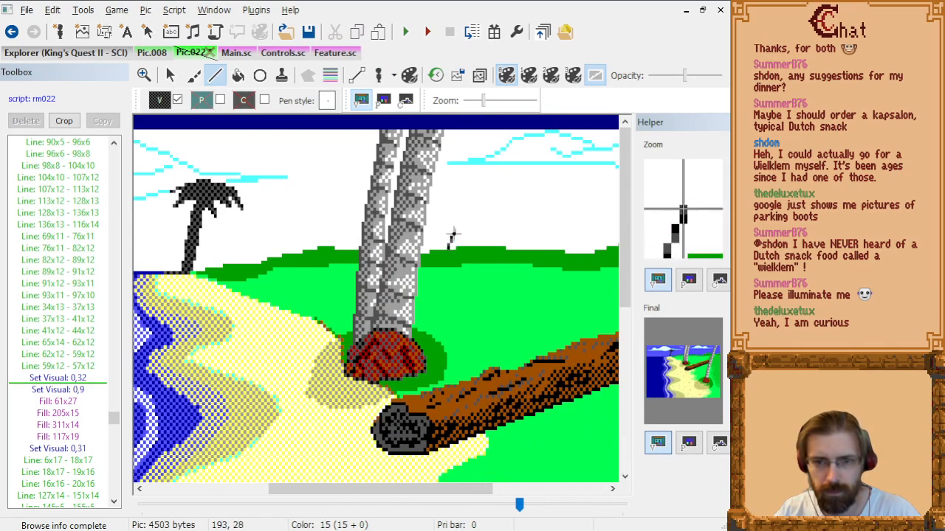
pyautogui.click(453, 230)
pyautogui.click(461, 210)
pyautogui.click(466, 194)
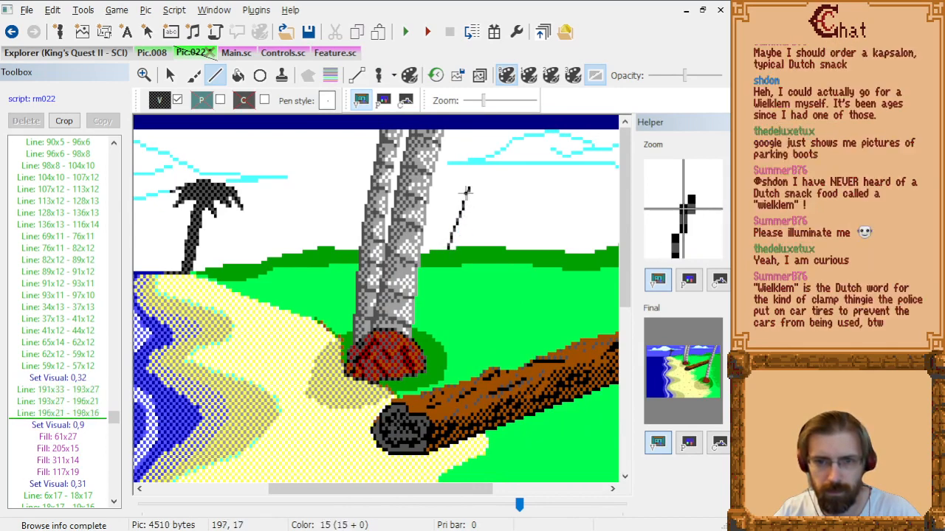
# Draw the thin palm's left frond with lines from 198x16 through 196x17, 193x17, 192x18 and 195x15 to 196x14.
pyautogui.click(462, 196)
pyautogui.click(453, 196)
pyautogui.click(451, 200)
pyautogui.click(458, 191)
pyautogui.click(461, 187)
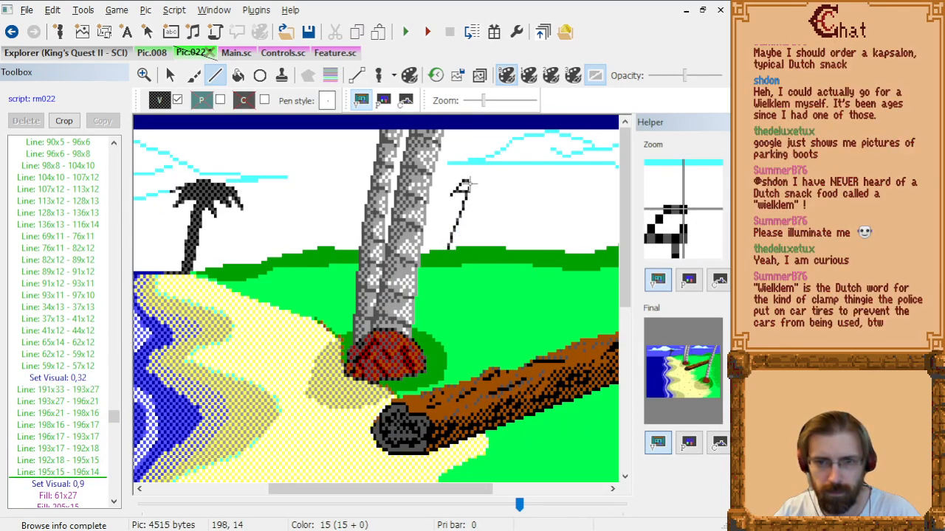
# Outline the thin palm's crown and right fronds with connected lines from 196x14 through 207x16, 209x19 and 205x21 to 202x18.
pyautogui.click(466, 187)
pyautogui.click(477, 190)
pyautogui.click(491, 193)
pyautogui.click(494, 195)
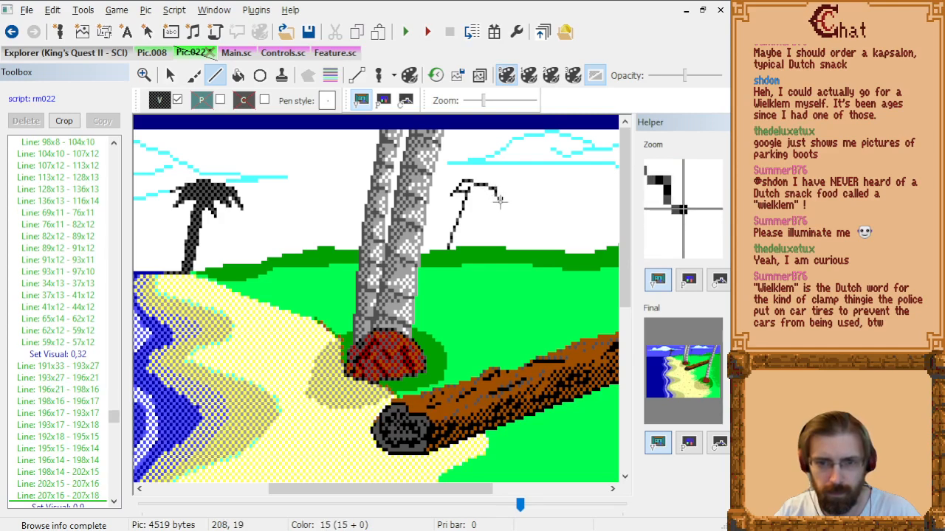
pyautogui.click(499, 198)
pyautogui.click(485, 193)
pyautogui.click(486, 200)
pyautogui.click(488, 203)
pyautogui.click(484, 196)
pyautogui.click(480, 193)
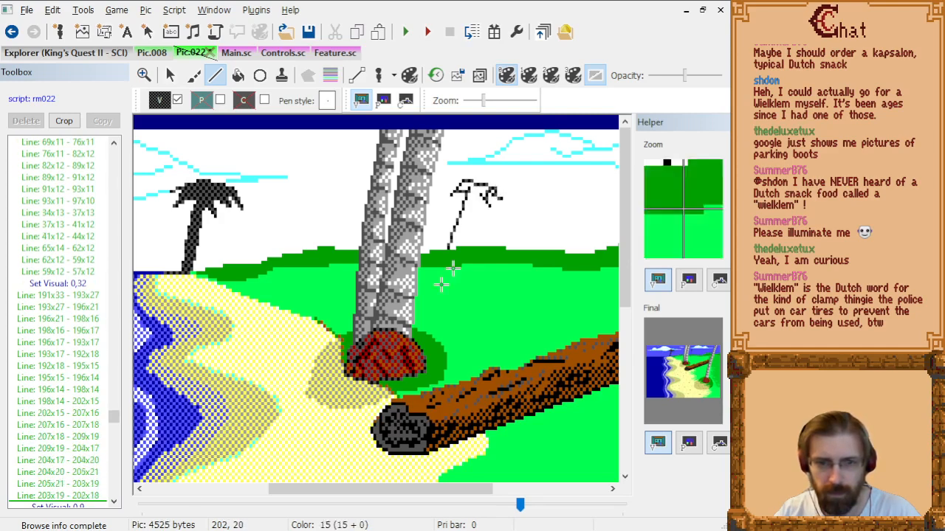
# Delete all the thin palm's frond lines and its upper trunk line 196x21-198x16.
pyautogui.click(87, 495)
pyautogui.keyDown('shift'); pyautogui.click(87, 341); pyautogui.keyUp('shift')
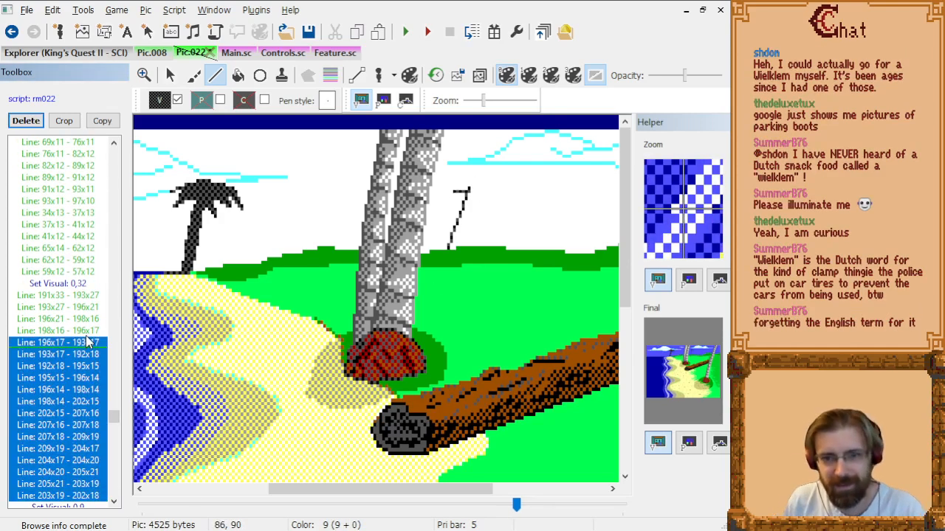
pyautogui.hotkey('shift', 'Up')
pyautogui.hotkey('shift', 'Up')
pyautogui.hotkey('shift', 'Down')
pyautogui.press('Delete')
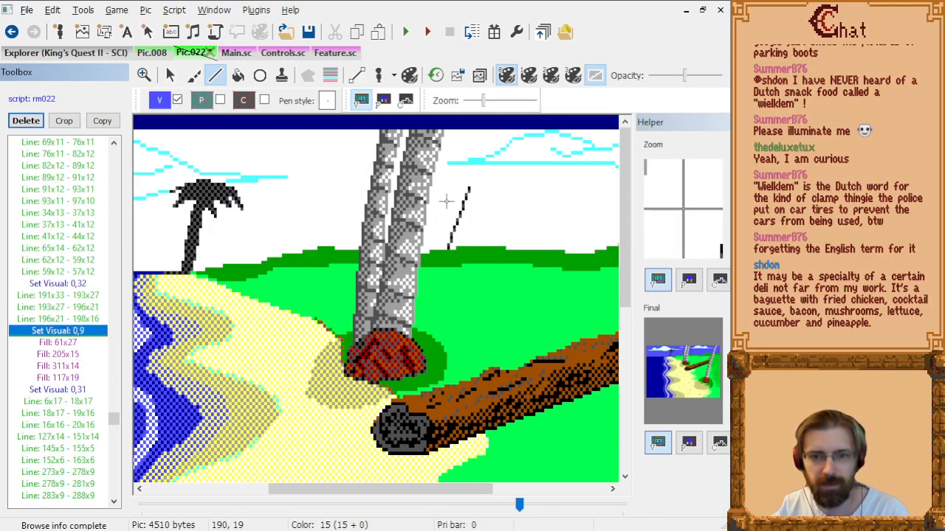
pyautogui.press('Up')
pyautogui.press('Delete')
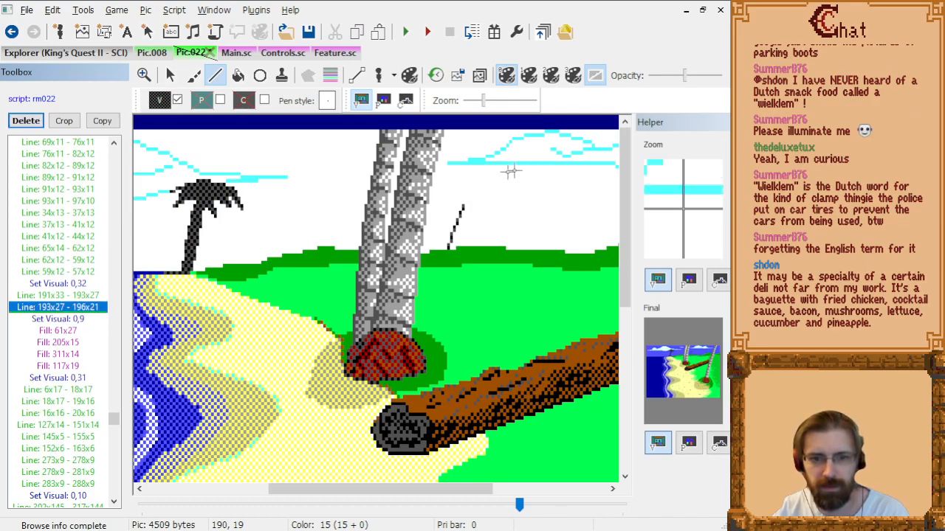
# Outline the thin palm's left frond and crown with lines from 196x21 through 194x22, 192x23, 192x21, 196x18 and 202x19 to 203x20.
pyautogui.click(463, 209)
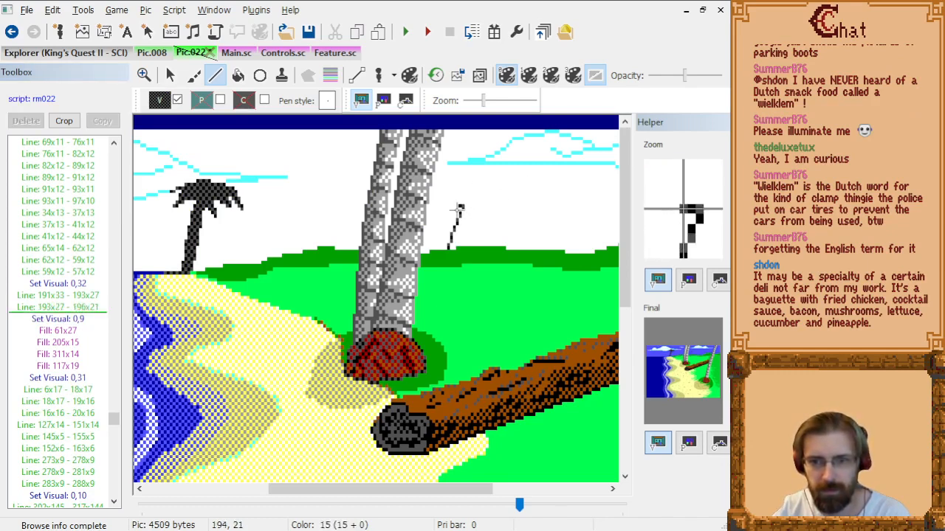
pyautogui.click(457, 212)
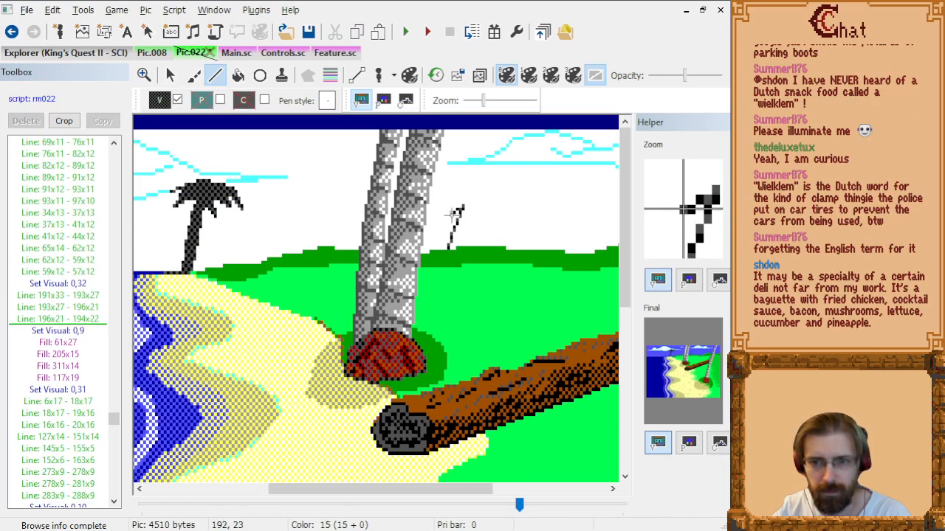
pyautogui.click(451, 215)
pyautogui.click(454, 209)
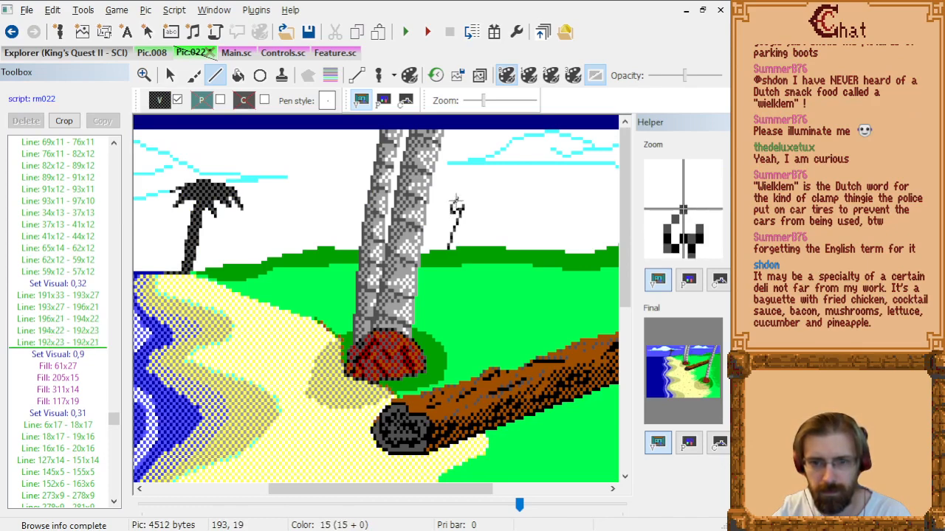
pyautogui.click(463, 198)
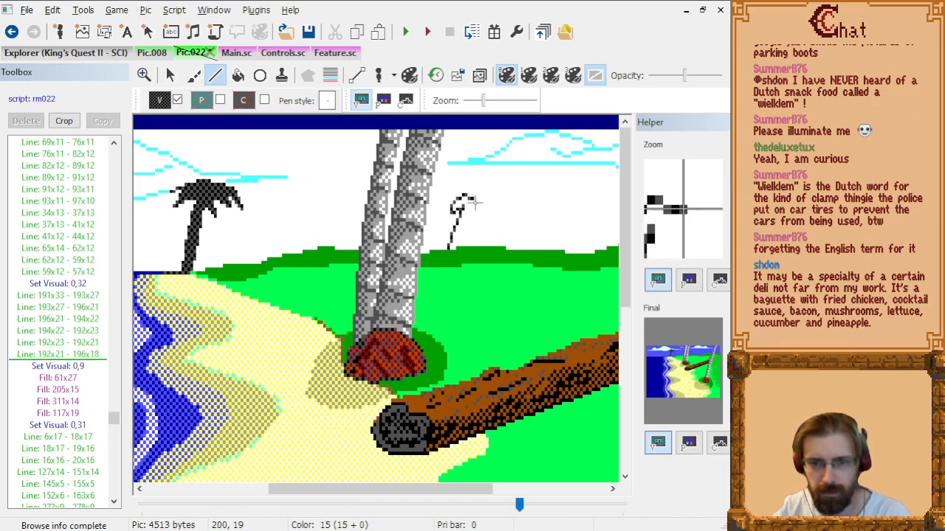
pyautogui.click(479, 200)
pyautogui.click(483, 204)
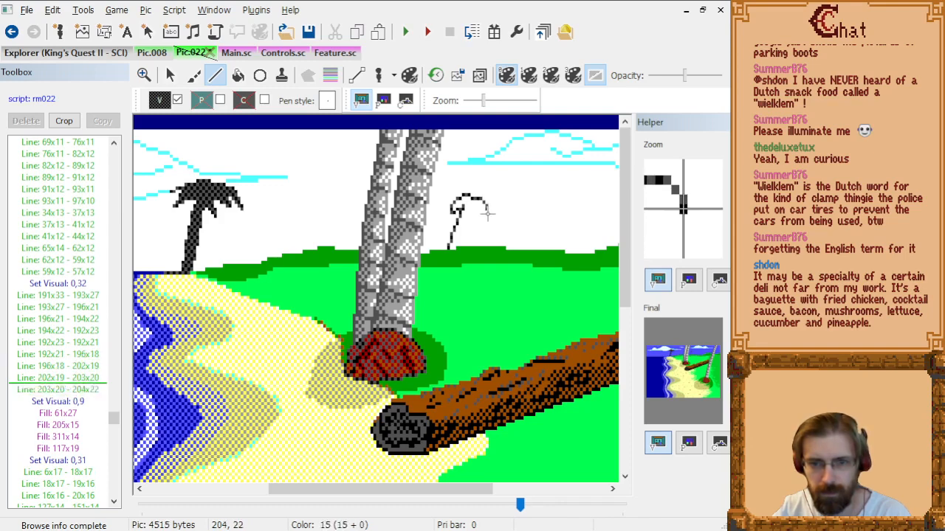
# Outline the thin palm's right frond from 203x20 to 198x23, close its trunk down to 194x32, and fill the silhouette at 198x21.
pyautogui.click(486, 212)
pyautogui.click(488, 215)
pyautogui.click(477, 212)
pyautogui.click(479, 216)
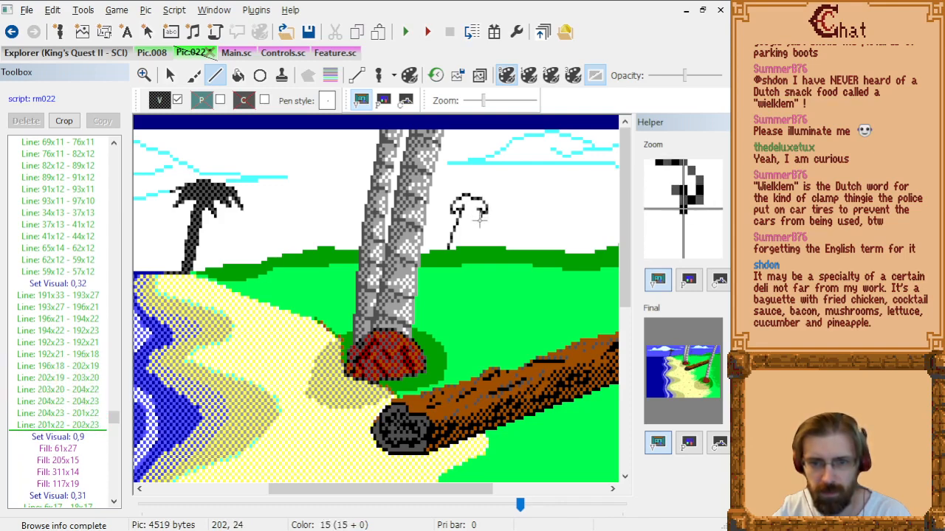
pyautogui.click(480, 220)
pyautogui.click(470, 215)
pyautogui.click(467, 215)
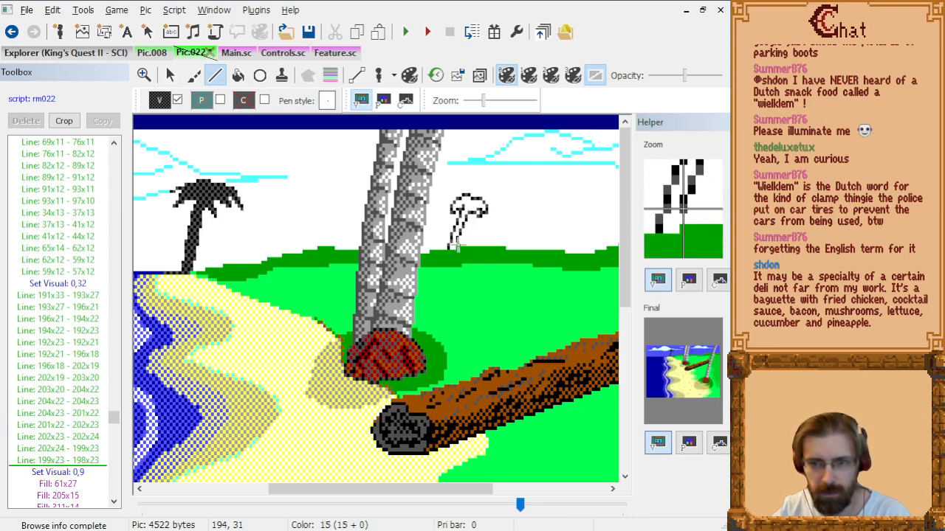
pyautogui.click(457, 249)
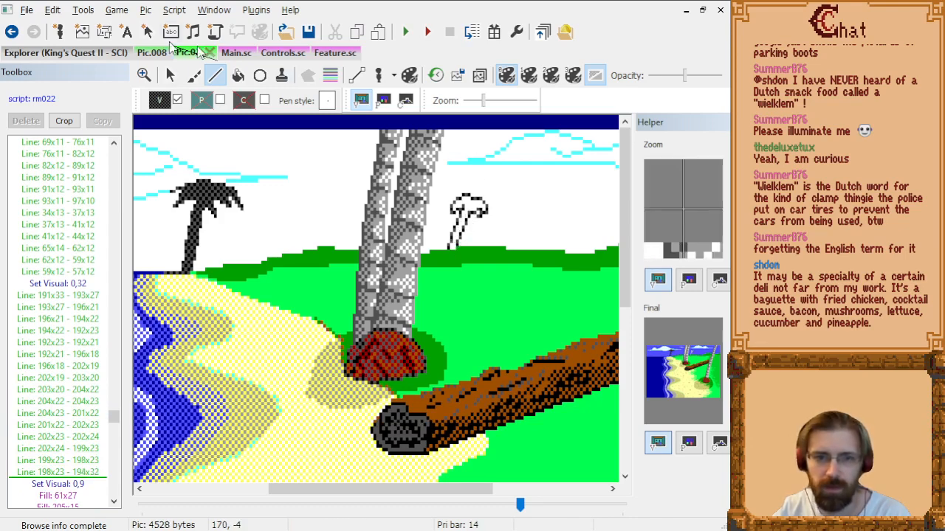
pyautogui.click(237, 75)
pyautogui.click(470, 202)
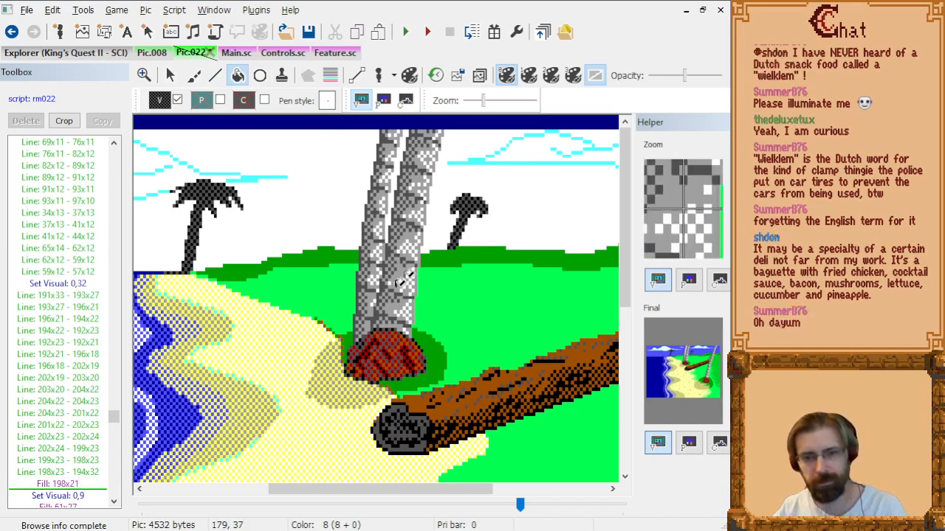
# Start a smaller distant palm with trunk and left-frond lines from 222x33 through 223x28, 223x26, 224x25 and 222x25 to 221x26.
pyautogui.moveTo(344, 489); pyautogui.dragTo(421, 489)
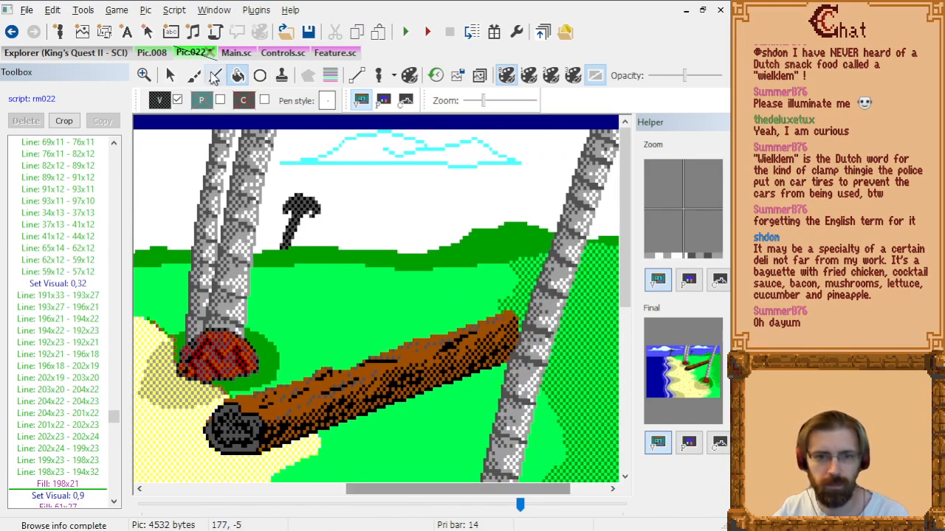
pyautogui.click(214, 76)
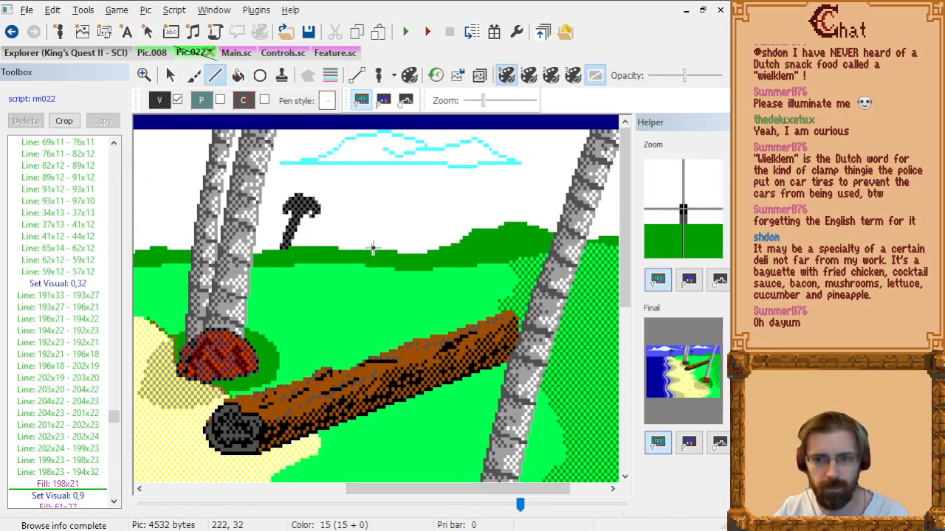
pyautogui.moveTo(373, 252); pyautogui.dragTo(375, 229)
pyautogui.click(376, 224)
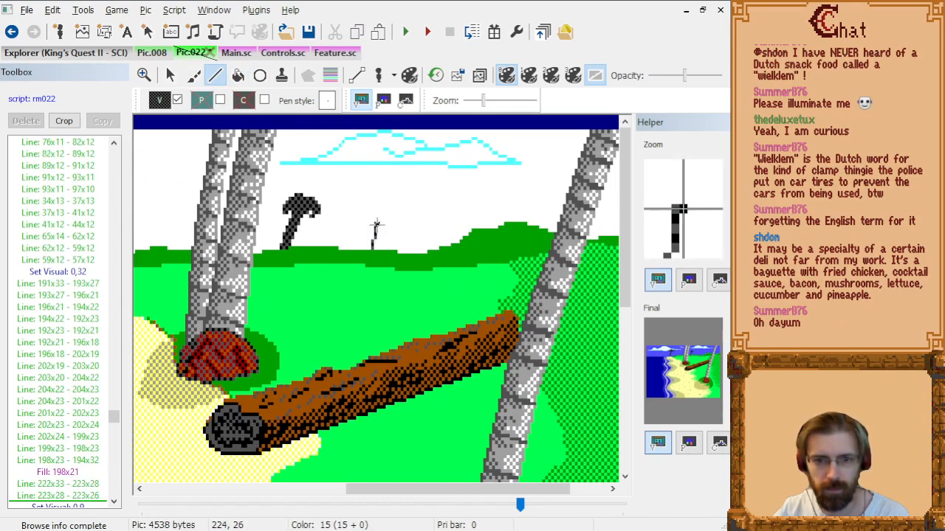
pyautogui.click(377, 222)
pyautogui.click(373, 222)
pyautogui.click(371, 225)
# Outline the small palm's crown and outer right frond from 221x26 through 223x23, 225x23, 228x24, 229x25 and 229x26 to 229x28.
pyautogui.click(376, 217)
pyautogui.click(381, 217)
pyautogui.click(388, 219)
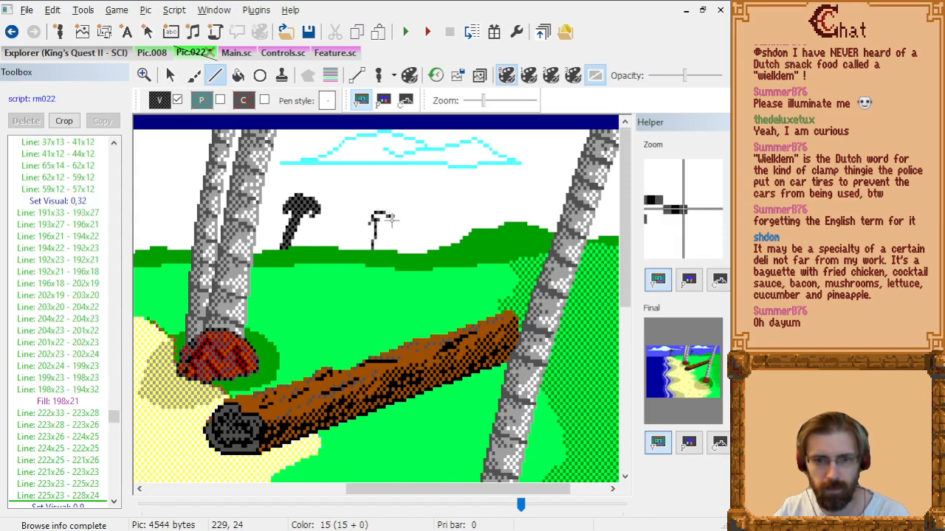
pyautogui.click(390, 222)
pyautogui.click(391, 225)
pyautogui.click(391, 229)
# Close the small palm's inner fronds and right trunk edge from 229x28 through 227x25, 226x28, 225x26 and 224x32 to 224x33.
pyautogui.click(385, 222)
pyautogui.click(383, 230)
pyautogui.click(380, 224)
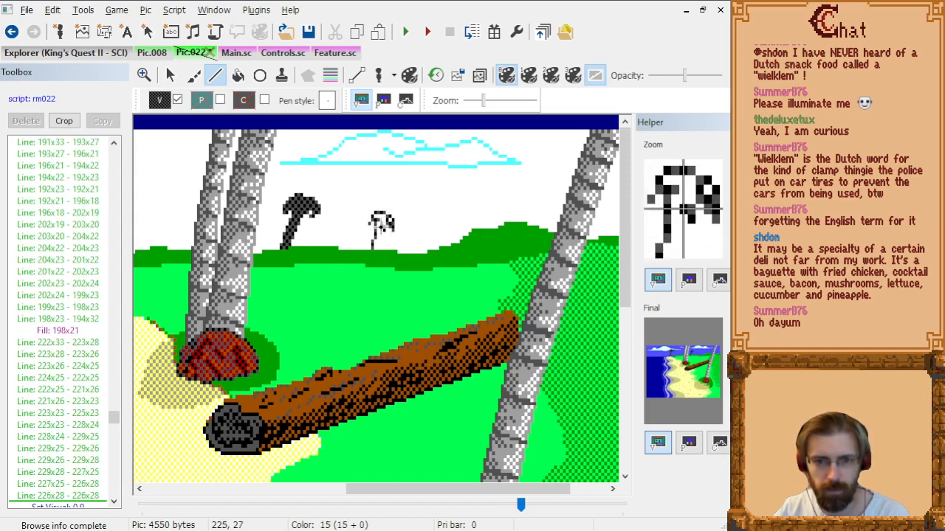
pyautogui.click(378, 239)
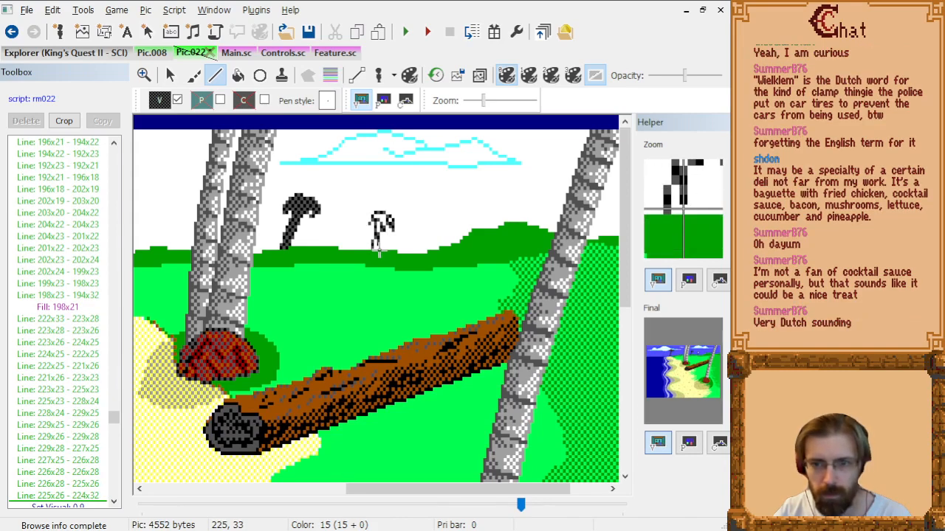
pyautogui.click(379, 251)
# Fill the small palm's crown, fronds and trunk at 225x25, 228x25, 224x28 and 223x33.
pyautogui.click(237, 76)
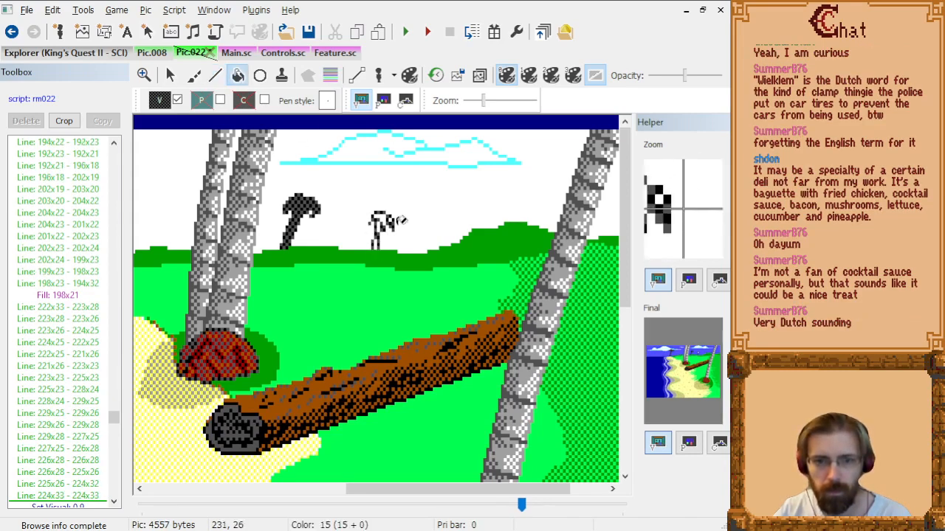
pyautogui.click(380, 219)
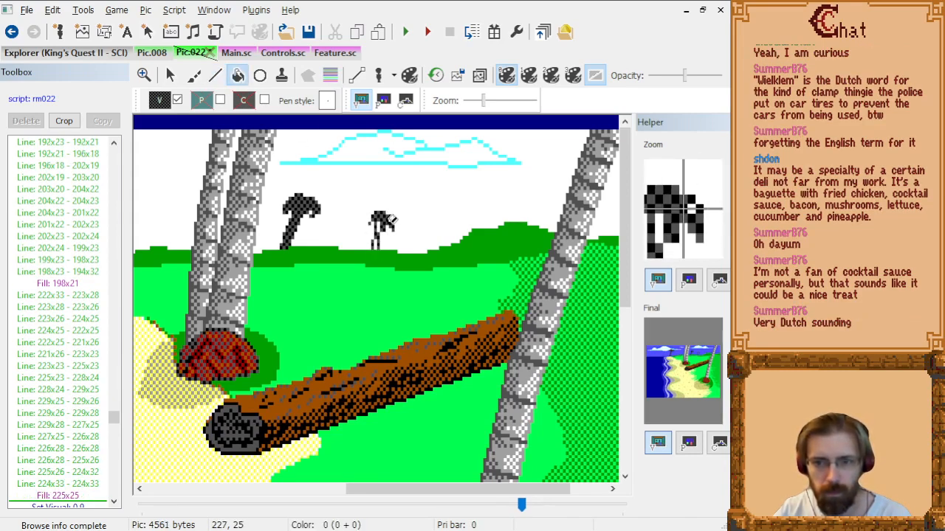
pyautogui.click(390, 219)
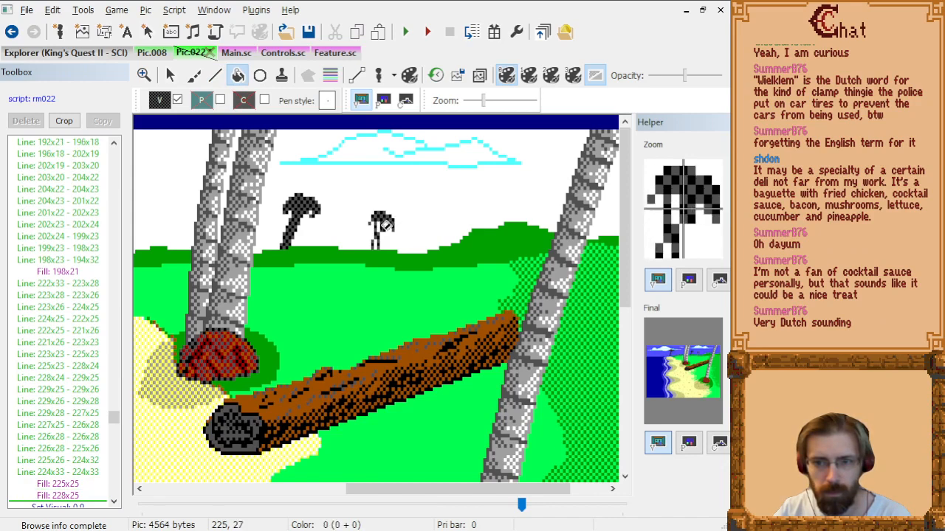
pyautogui.click(381, 225)
pyautogui.click(377, 245)
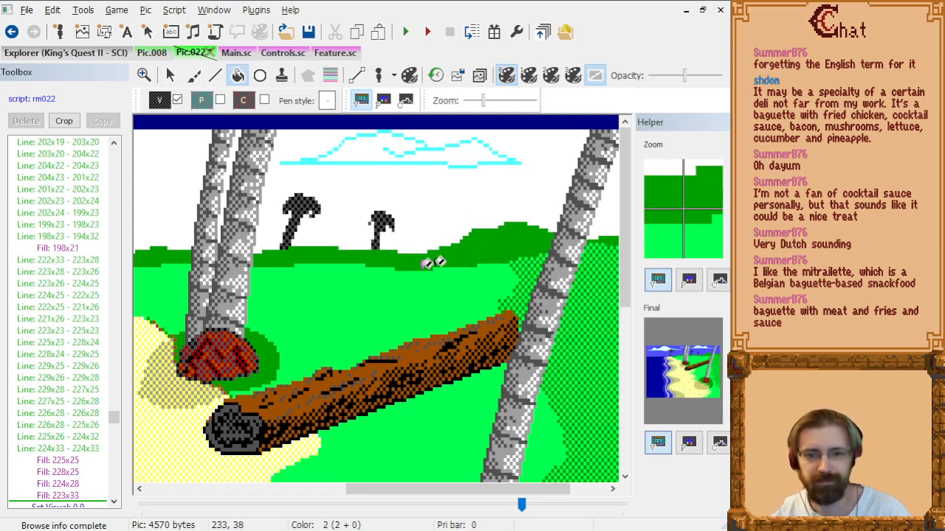
# Start a palm on the far hill with trunk and left-frond lines from 270x25 through 269x20, 267x19, 265x19 and 263x20 to 264x19.
pyautogui.click(215, 74)
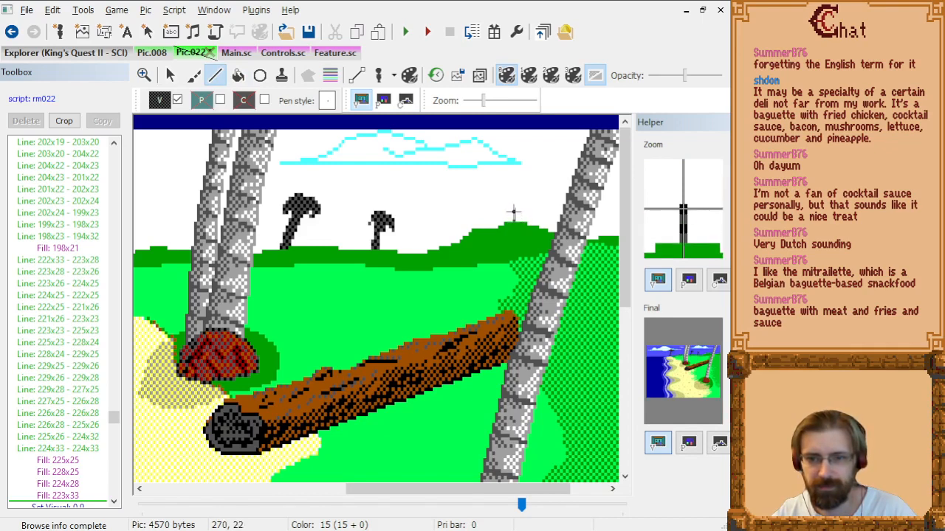
pyautogui.click(509, 207)
pyautogui.click(504, 205)
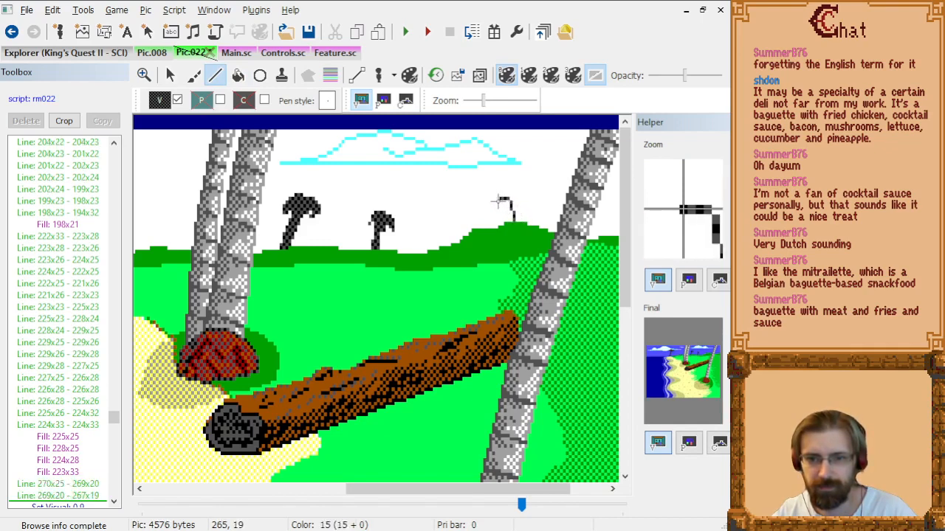
pyautogui.click(500, 205)
pyautogui.click(495, 206)
pyautogui.click(497, 200)
# Outline the hill palm's crown and right tip from 264x19 through 265x16, 268x16, 272x15, 275x16 and 276x17 to 274x17.
pyautogui.click(500, 191)
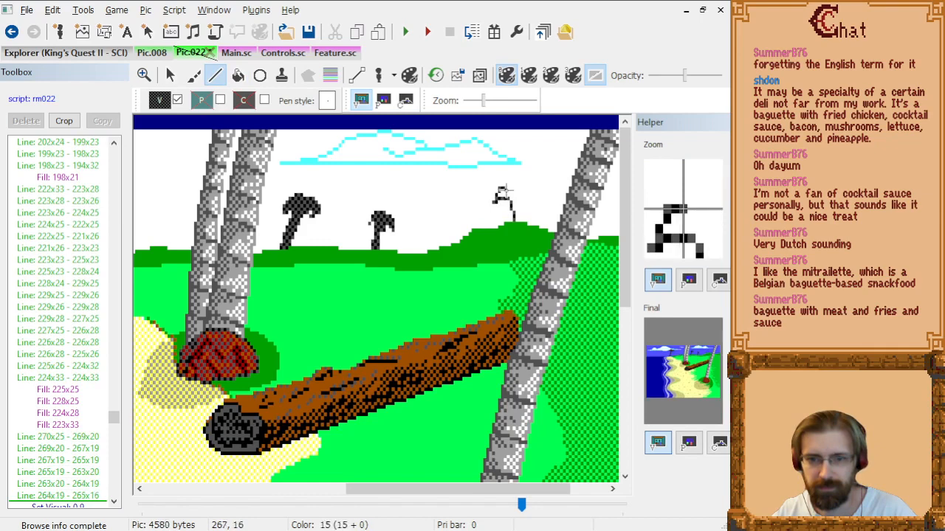
pyautogui.click(508, 190)
pyautogui.click(521, 187)
pyautogui.click(529, 191)
pyautogui.click(532, 194)
pyautogui.click(527, 193)
# Close the hill palm's lower right frond through 271x17, 274x19, 272x18 and 270x18, and draw its right trunk edge to 272x25.
pyautogui.click(518, 193)
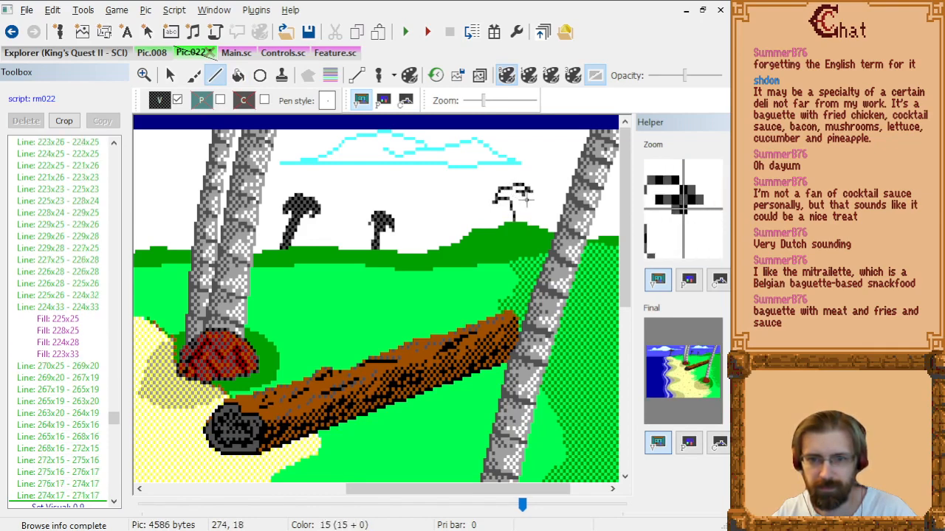
pyautogui.click(527, 199)
pyautogui.click(520, 196)
pyautogui.click(515, 197)
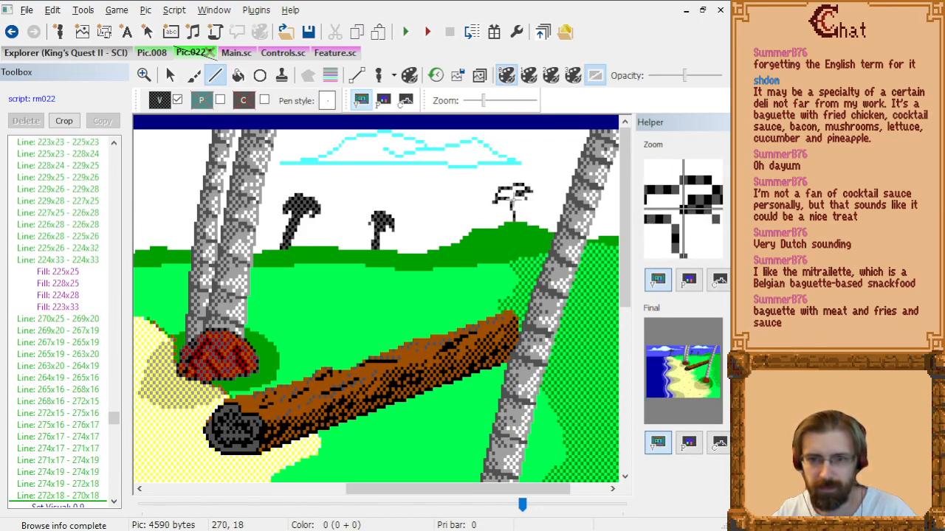
pyautogui.click(520, 217)
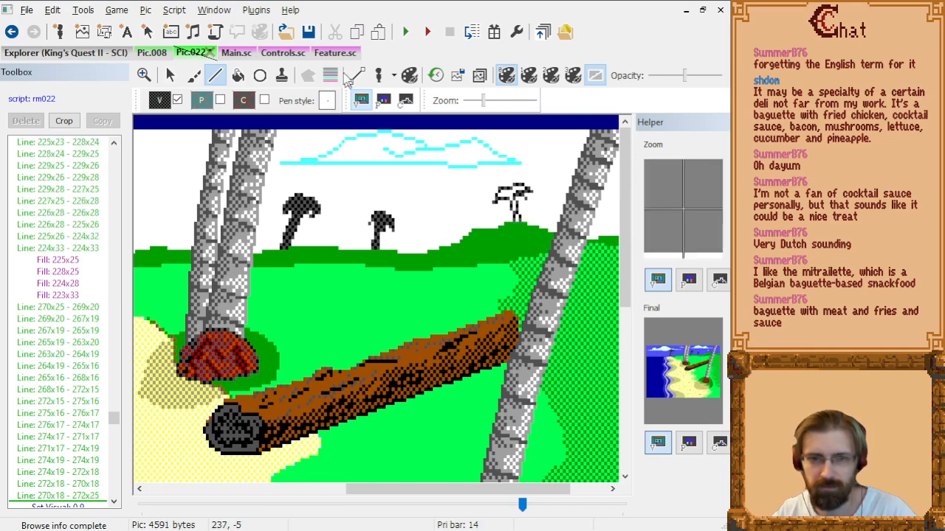
# Fill the hill palm's crown and trunk at 269x18, 270x22 and 271x24.
pyautogui.click(237, 75)
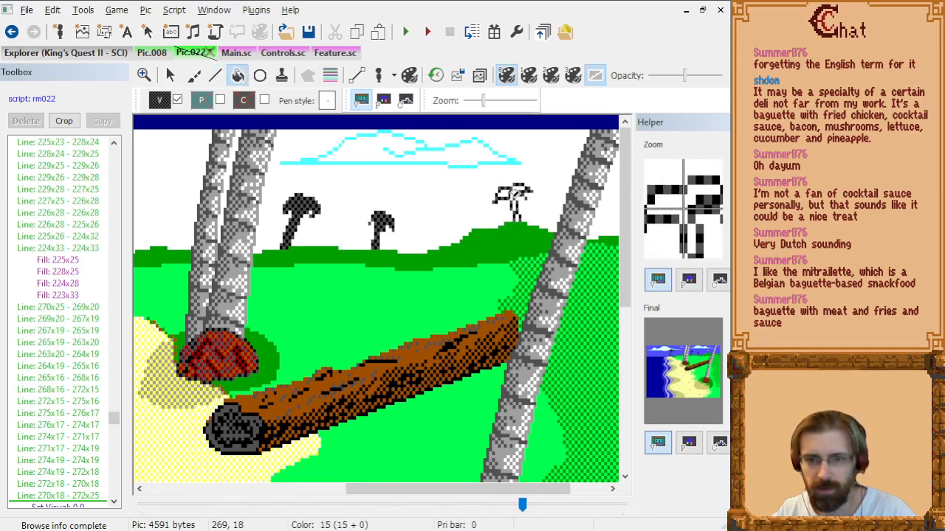
pyautogui.click(512, 197)
pyautogui.click(515, 207)
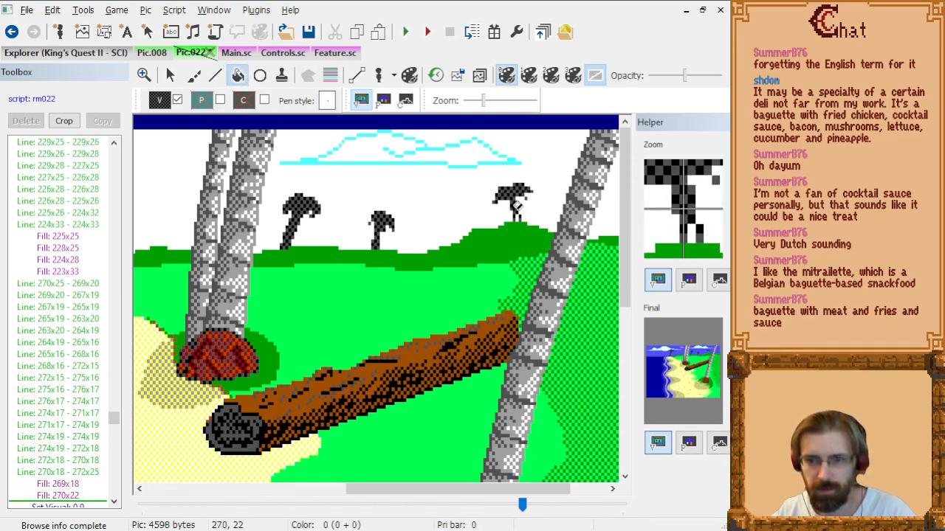
pyautogui.click(517, 216)
# Locate the sky fill 205x15 in the drawing history and fill the white gap in the thin palm's right frond with sky colour 9.
pyautogui.click(45, 413)
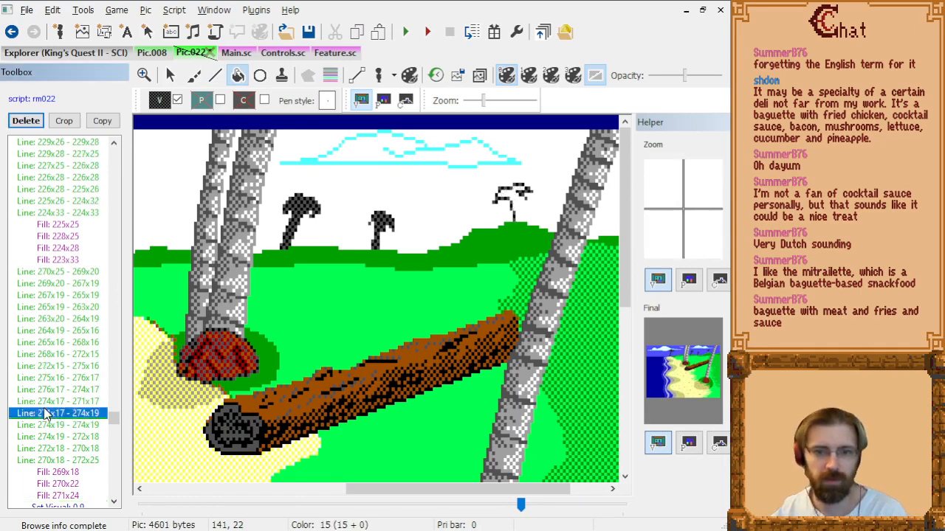
pyautogui.press('End')
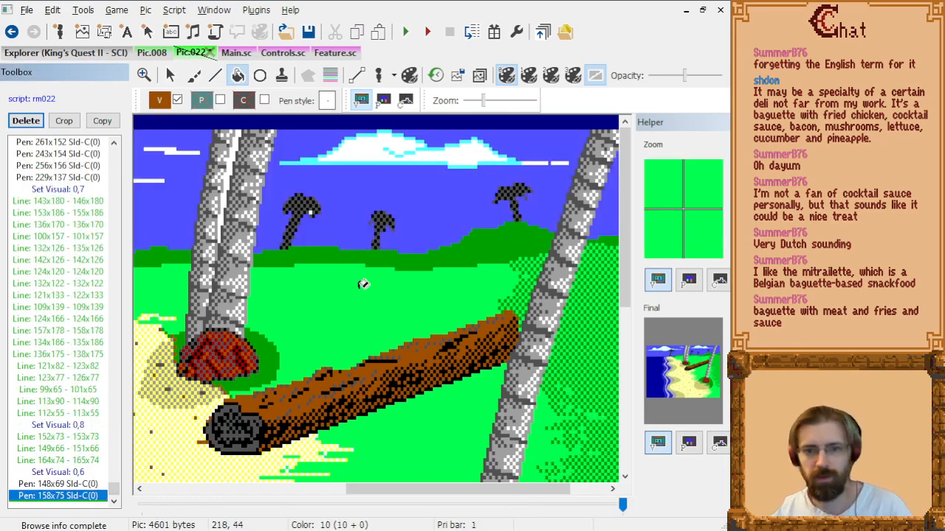
pyautogui.click(436, 80)
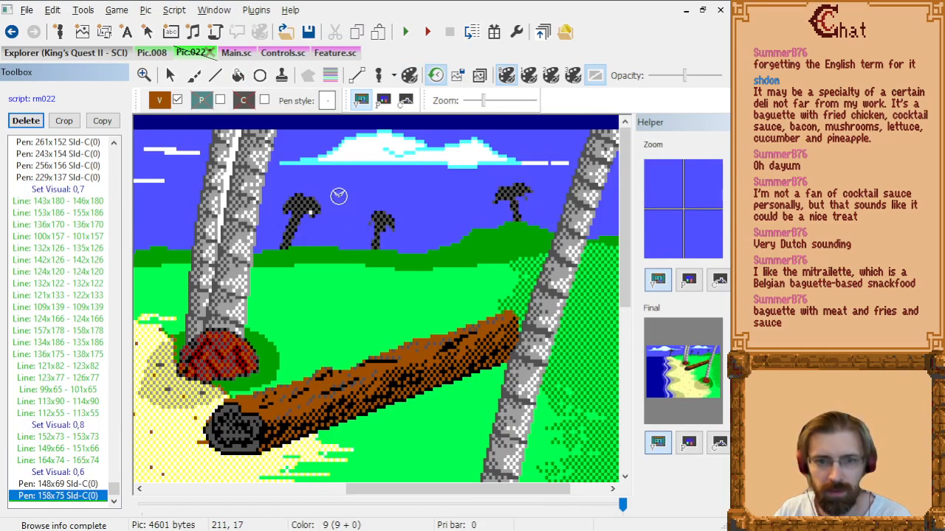
pyautogui.click(338, 195)
pyautogui.click(238, 77)
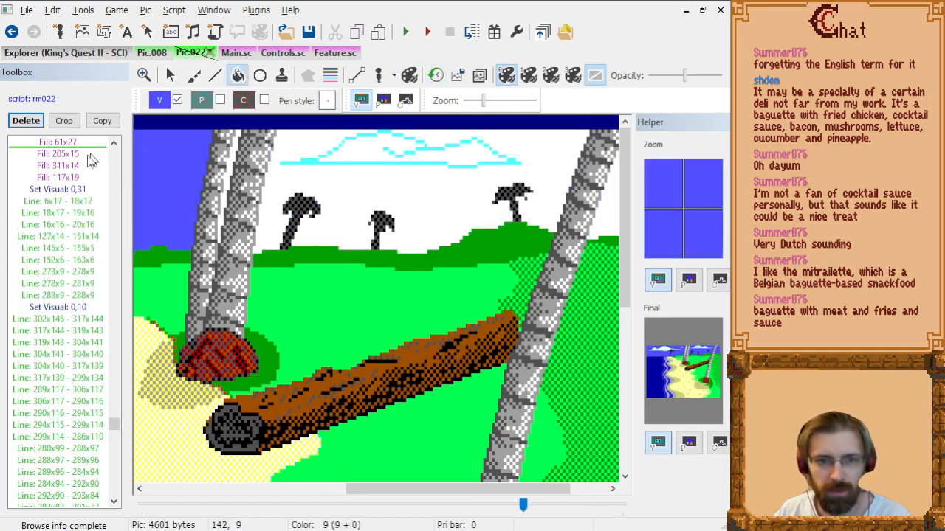
pyautogui.click(74, 153)
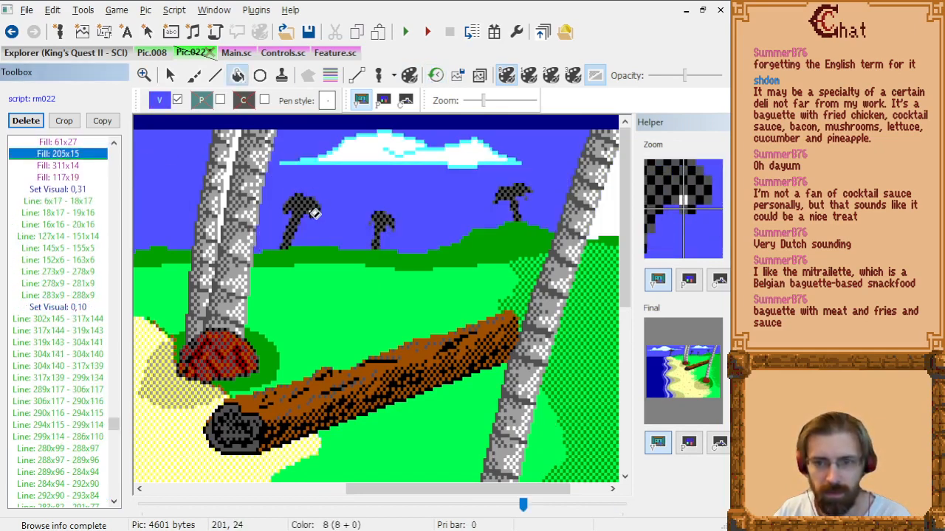
pyautogui.click(314, 213)
pyautogui.click(46, 264)
pyautogui.press('End')
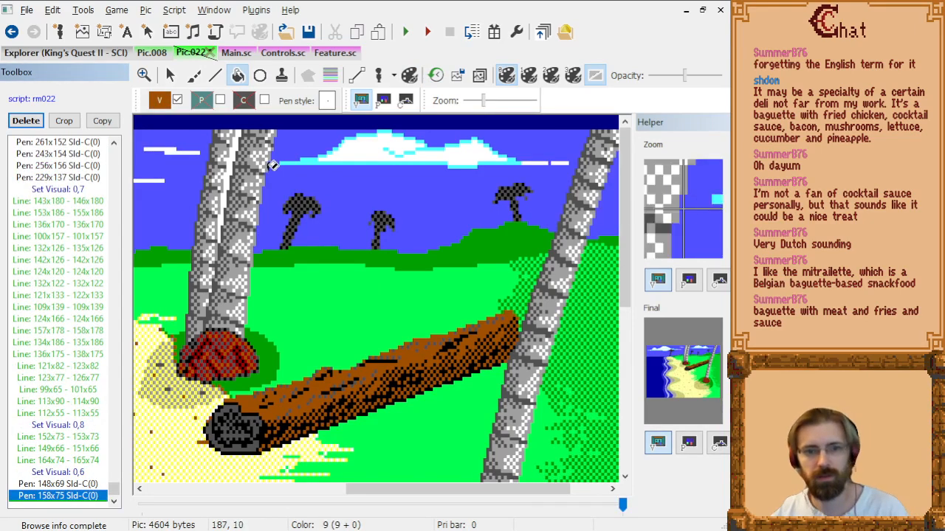
# Step back through the drawing history to the fill 274x42, just before the colour 10 grass fills.
pyautogui.scroll(-2, 287, 249)
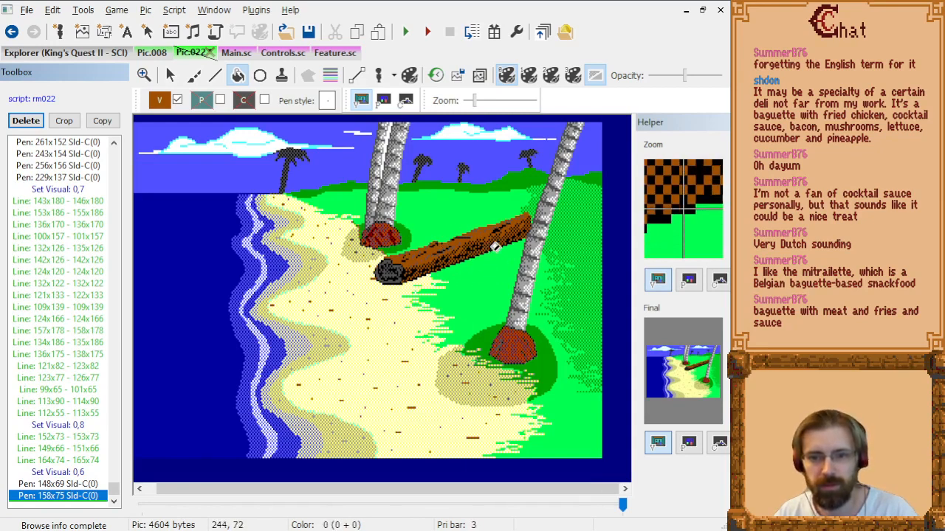
pyautogui.click(76, 240)
pyautogui.press('pageup')
pyautogui.press('pageup')
pyautogui.press('pageup')
pyautogui.press('pageup')
pyautogui.press('pageup')
pyautogui.press('pageup')
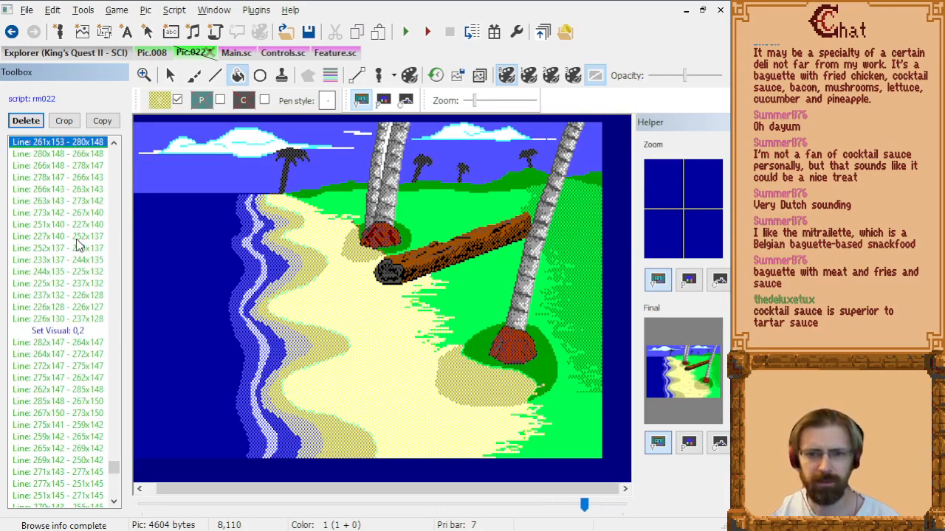
pyautogui.press('pageup')
pyautogui.press('pageup')
pyautogui.press('pageup')
pyautogui.press('pageup')
pyautogui.press('pageup')
pyautogui.press('pageup')
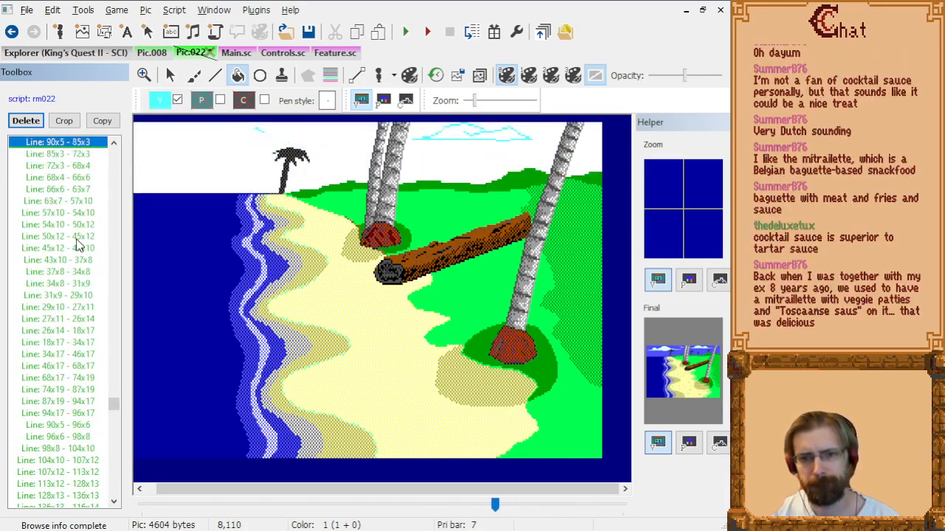
pyautogui.press('pageup')
pyautogui.press('pagedown')
pyautogui.press('pagedown')
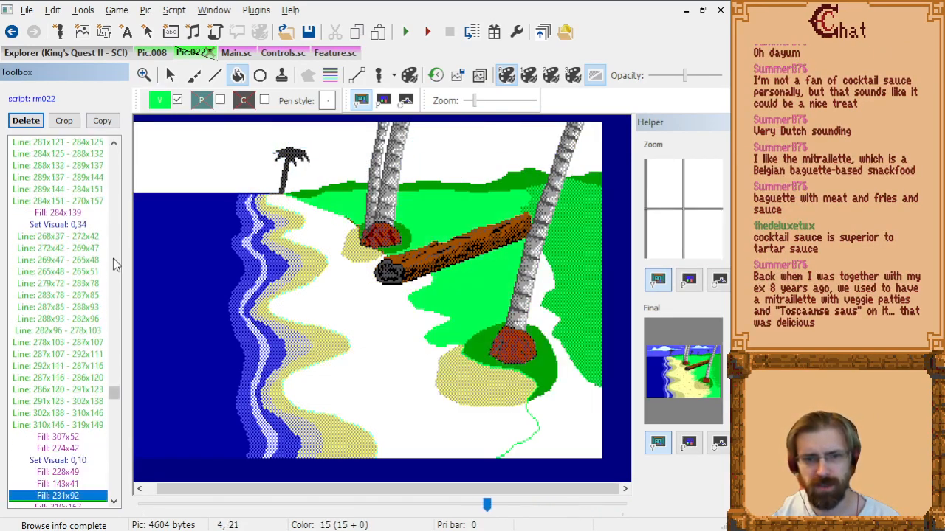
pyautogui.press('Up')
pyautogui.press('Up')
pyautogui.press('Up')
pyautogui.press('Up')
pyautogui.press('Up')
pyautogui.press('Up')
pyautogui.press('Down')
pyautogui.press('Down')
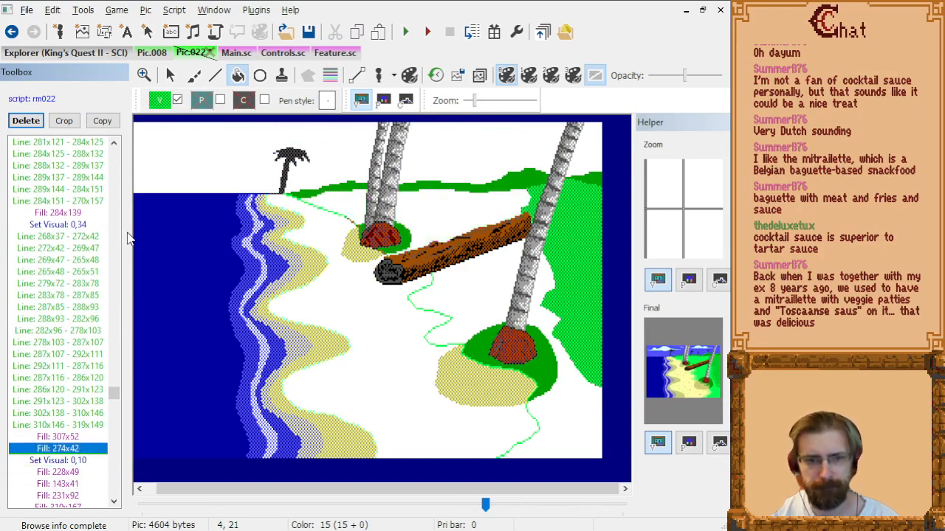
pyautogui.press('Up')
pyautogui.press('Down')
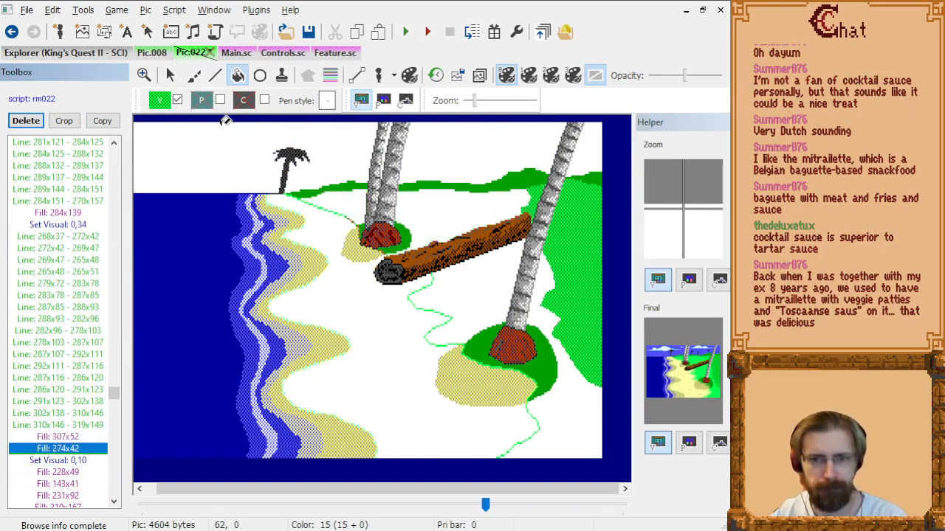
# Add a shadow beneath the log in colour 2: draw its edge from 205x87 to 266x68 and fill it at 231x78.
pyautogui.click(169, 101)
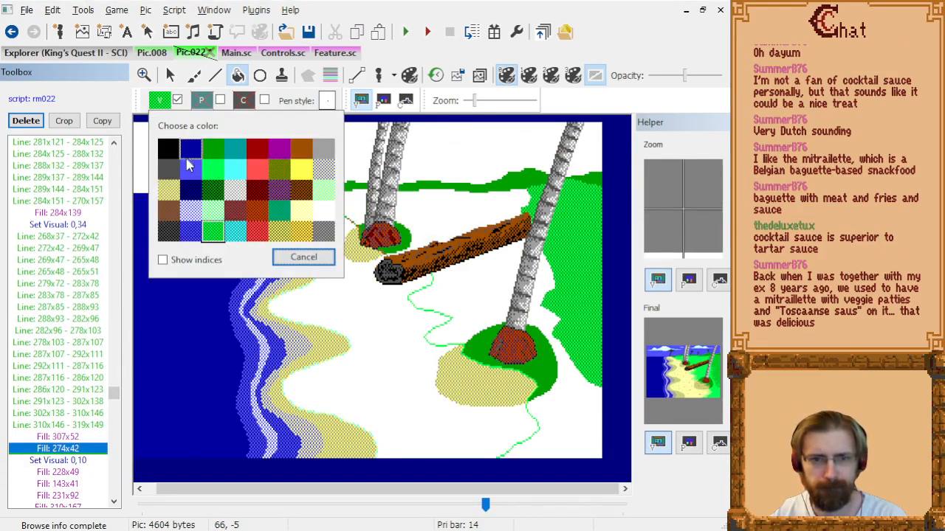
pyautogui.click(218, 148)
pyautogui.click(215, 75)
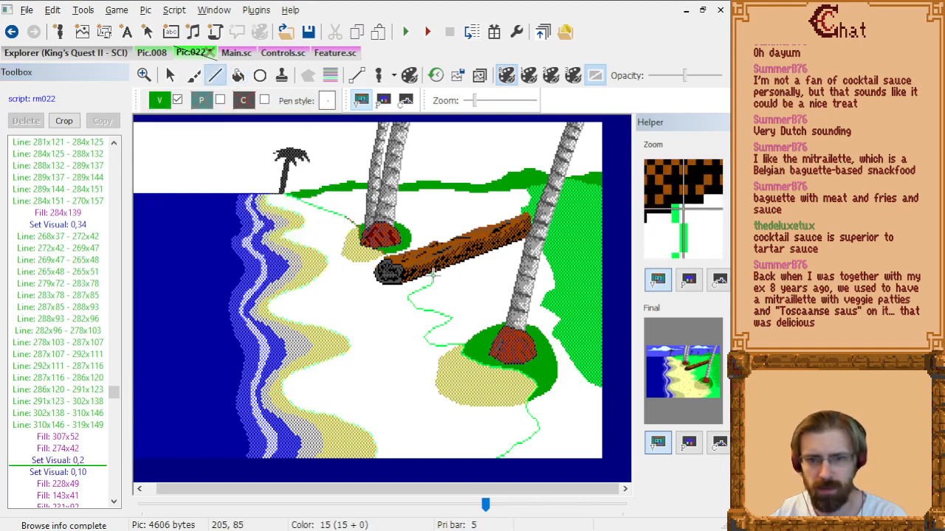
pyautogui.click(433, 278)
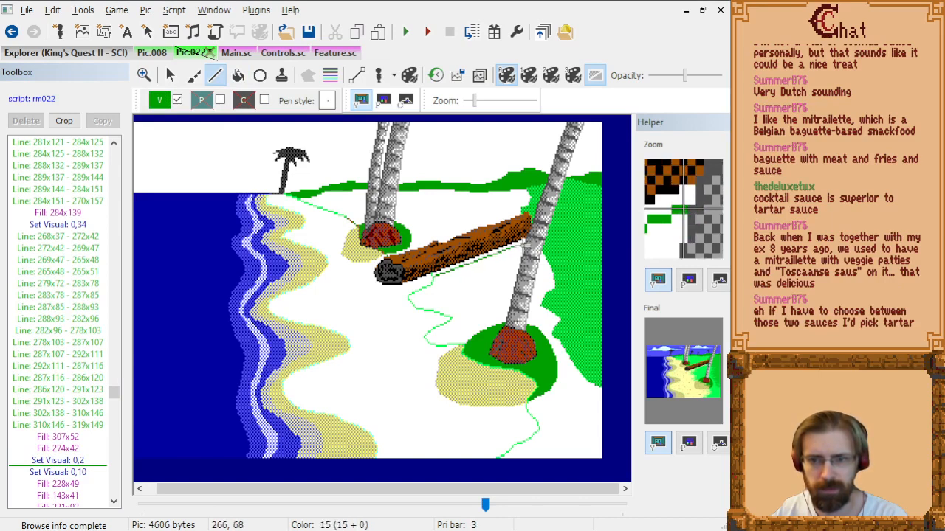
pyautogui.click(525, 242)
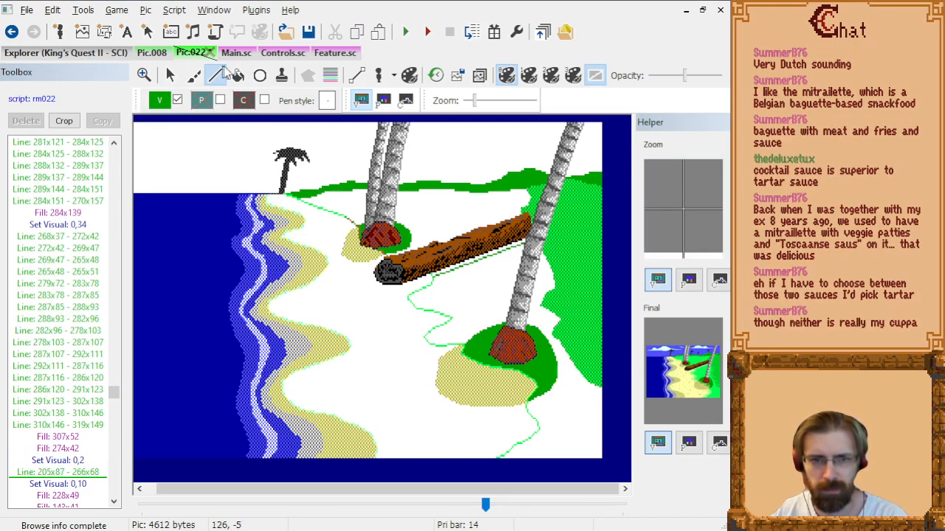
pyautogui.click(238, 75)
pyautogui.click(486, 269)
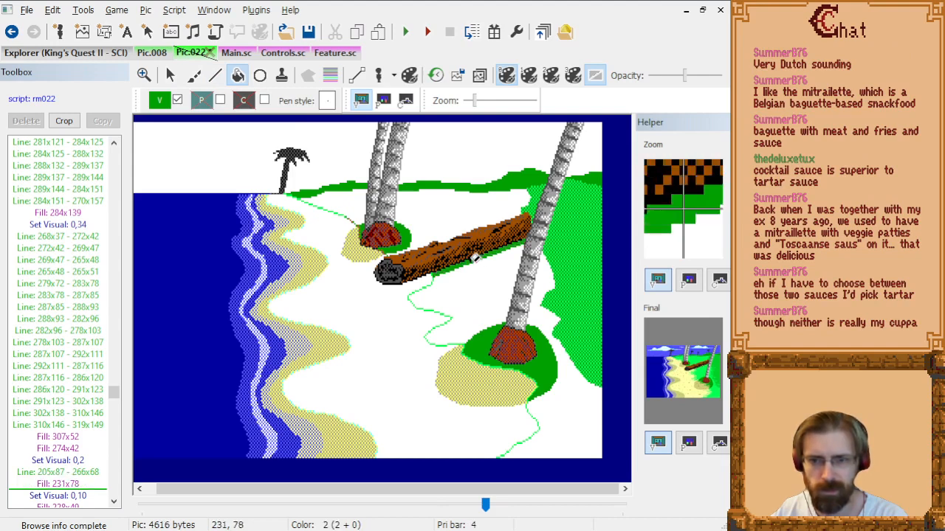
# Extend the lower-left end of the log's green shadow with a short line from 204x85 to 204x86.
pyautogui.click(215, 75)
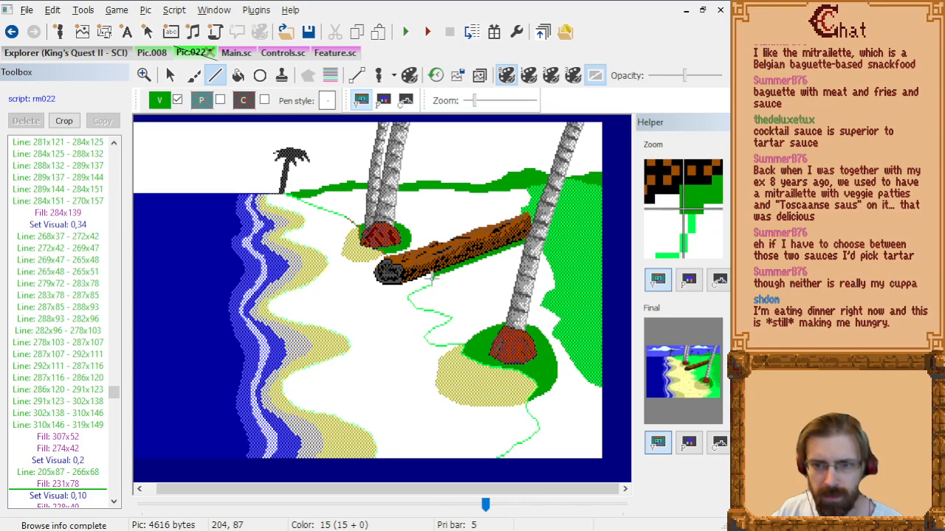
pyautogui.scroll(3, 525, 276)
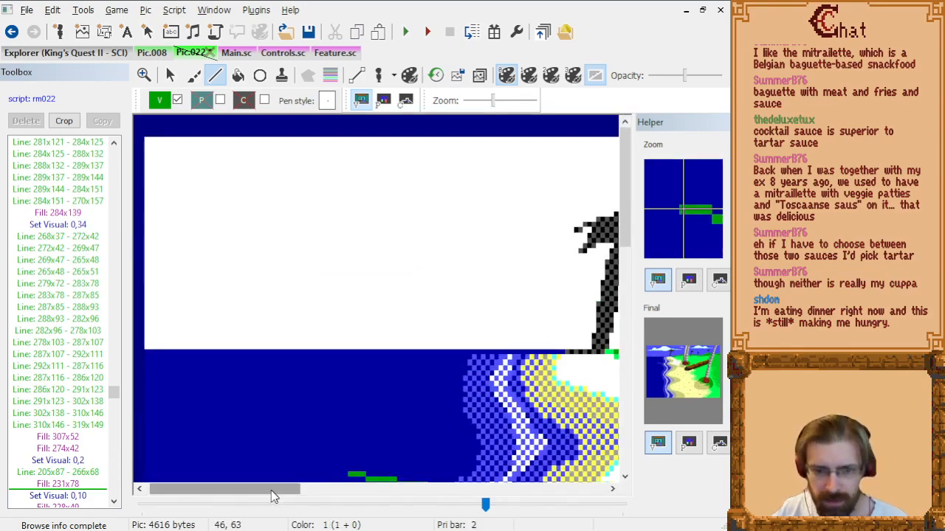
pyautogui.moveTo(272, 491); pyautogui.dragTo(446, 491)
pyautogui.scroll(-4, 523, 379)
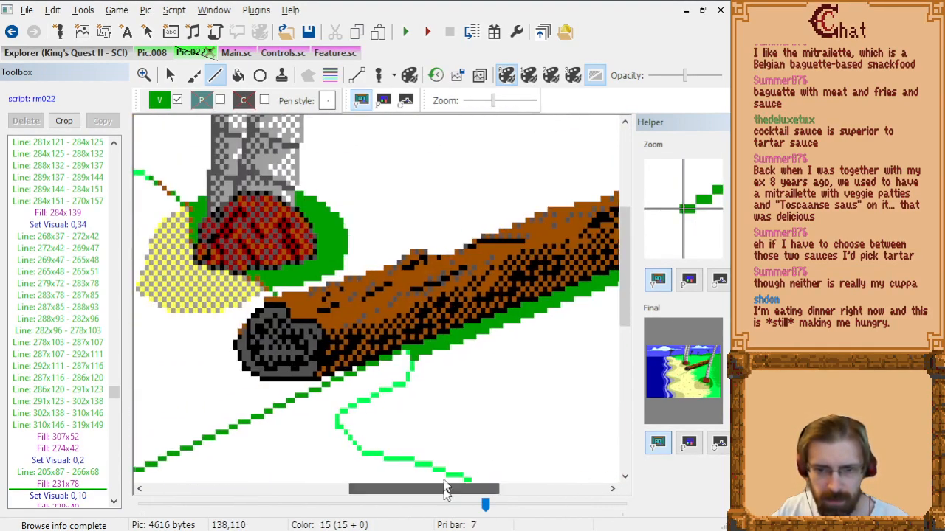
pyautogui.click(408, 353)
pyautogui.click(409, 358)
pyautogui.scroll(-1, 385, 365)
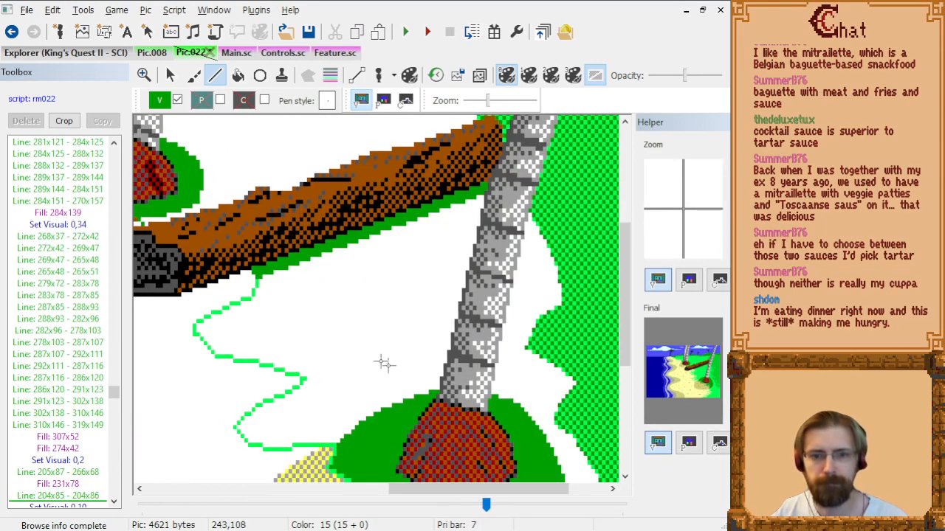
# Outline the log's shadow on the sand in colour 16 from 204x87 through 183x94, 171x94, 165x92 and 165x90 to 166x88.
pyautogui.moveTo(388, 491); pyautogui.dragTo(334, 491)
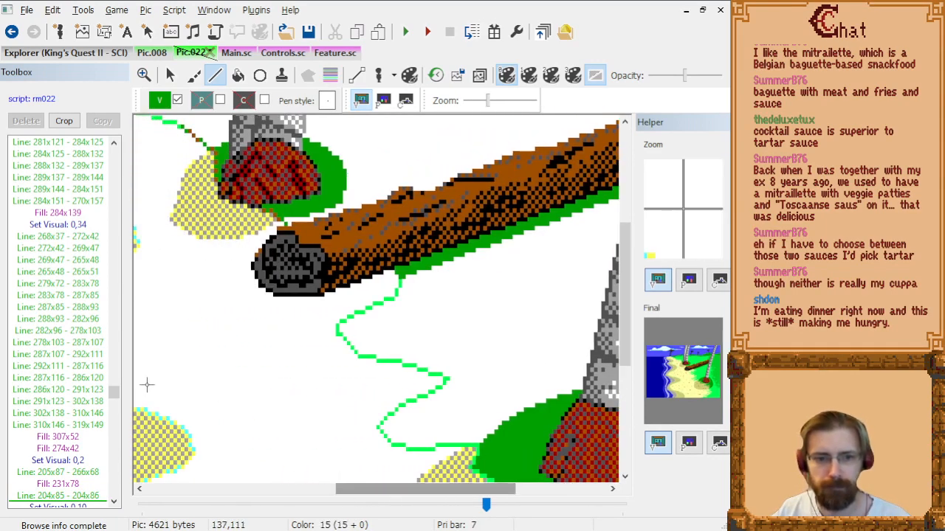
pyautogui.click(163, 105)
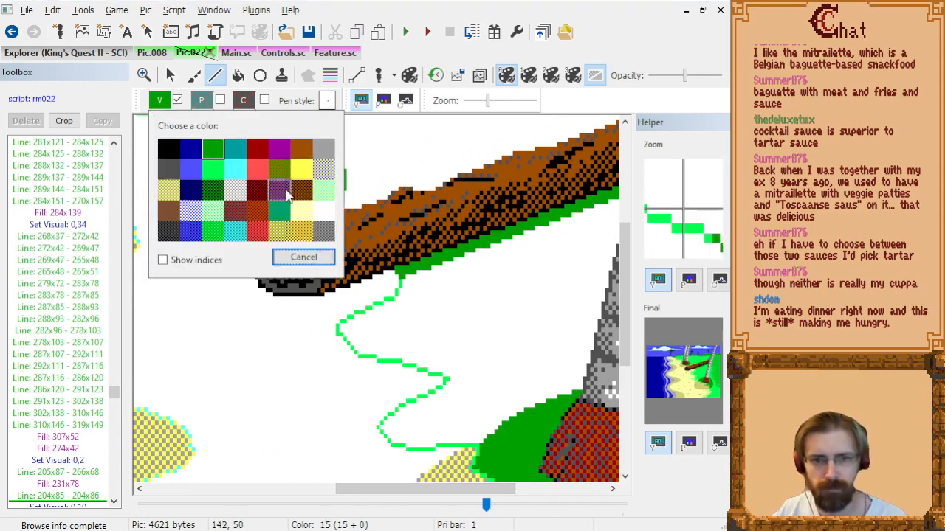
pyautogui.click(168, 190)
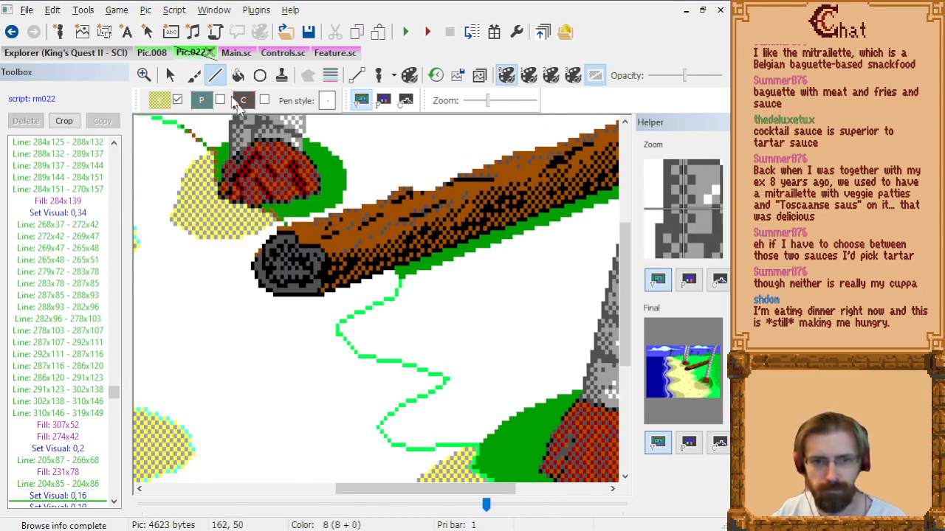
pyautogui.click(396, 281)
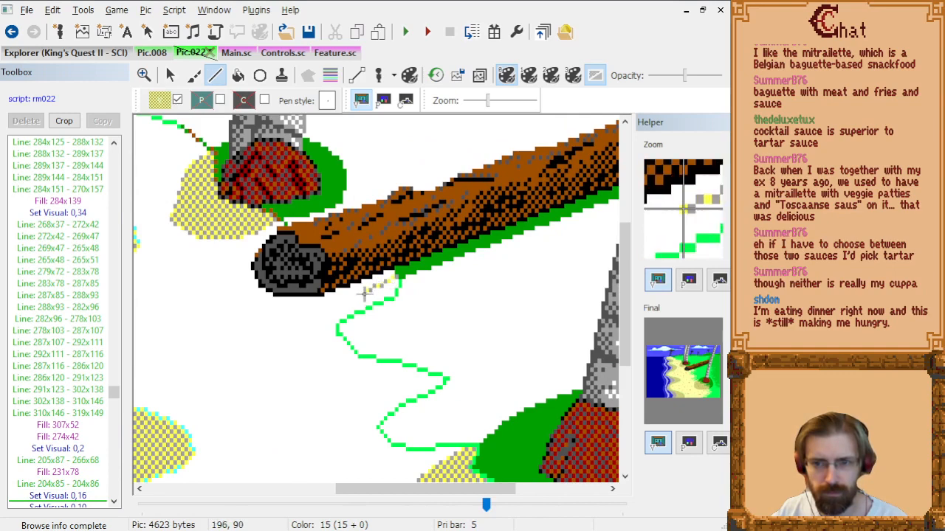
pyautogui.click(319, 309)
pyautogui.click(274, 308)
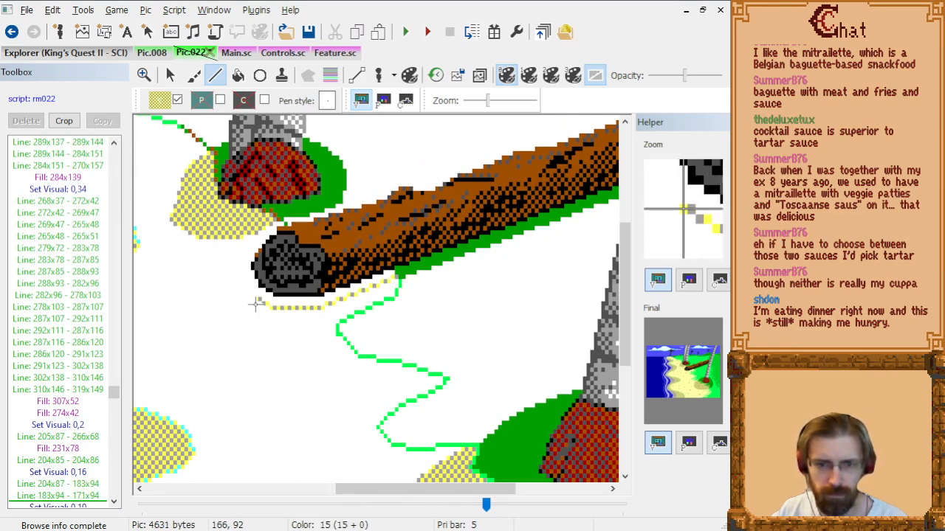
pyautogui.click(252, 302)
pyautogui.click(252, 296)
pyautogui.click(255, 291)
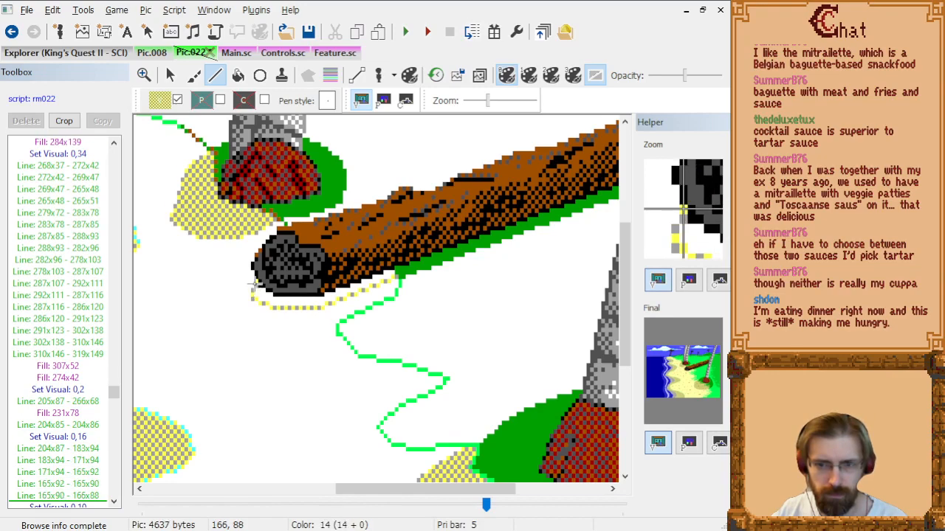
# Fill the log's sand shadow with colour 16 and disable visual drawing at the end of the drawing history.
pyautogui.click(237, 75)
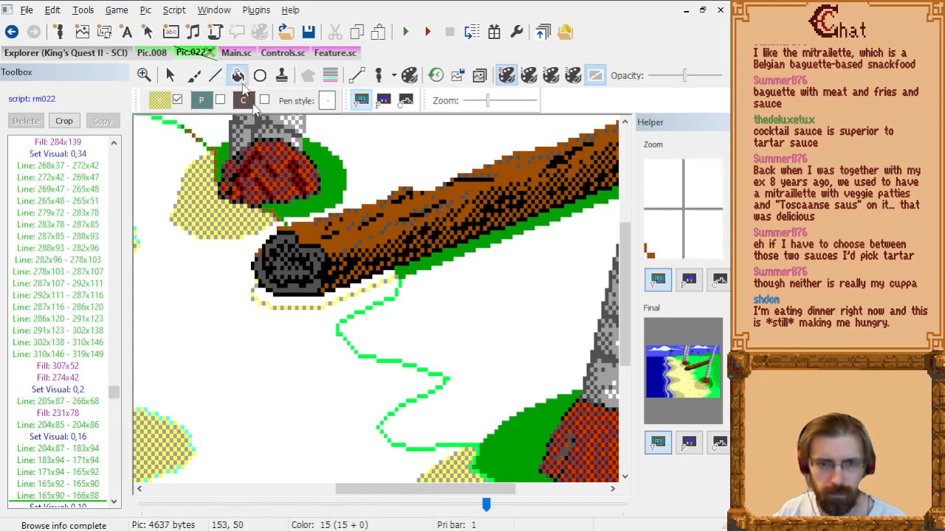
pyautogui.click(307, 301)
pyautogui.click(96, 389)
pyautogui.press('End')
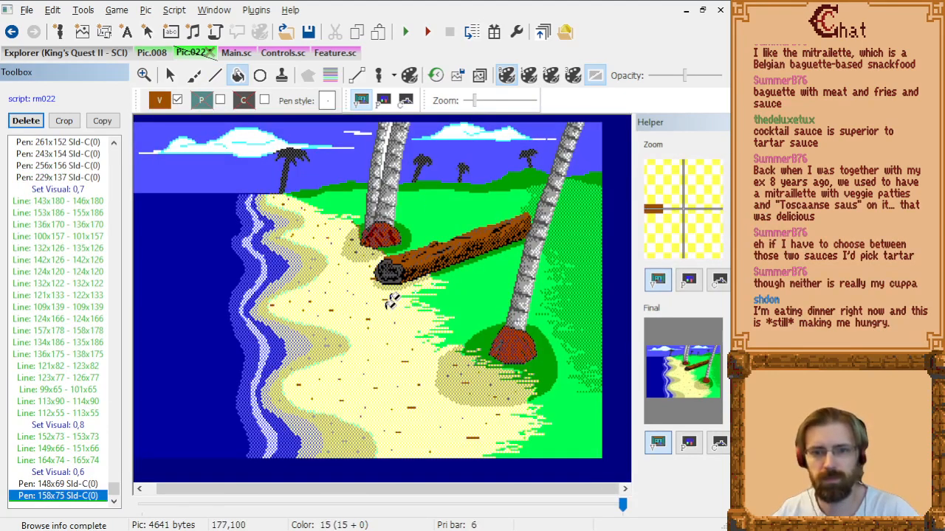
pyautogui.click(178, 101)
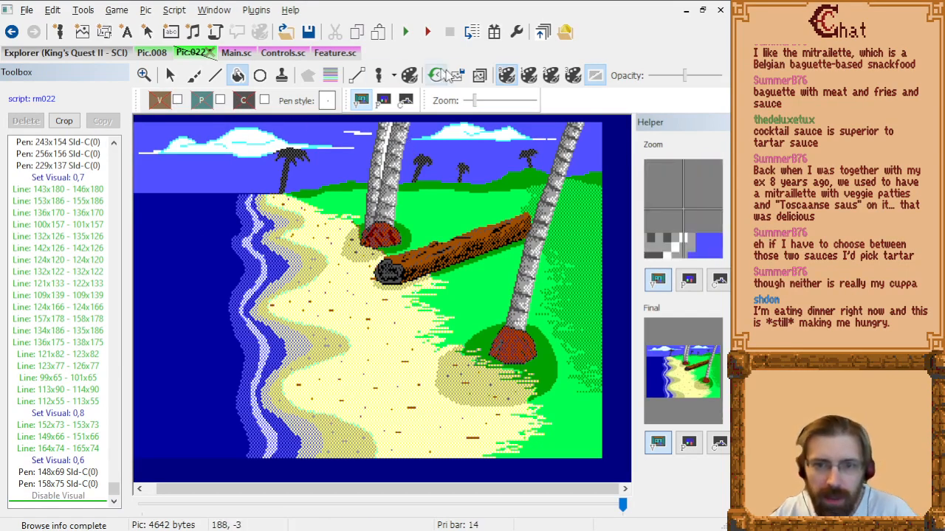
# Locate the sky fills in the drawing history and, after fill 117x19, fill the white gap between the twin palm trunks at 172x15 with colour 9.
pyautogui.click(435, 75)
pyautogui.click(344, 160)
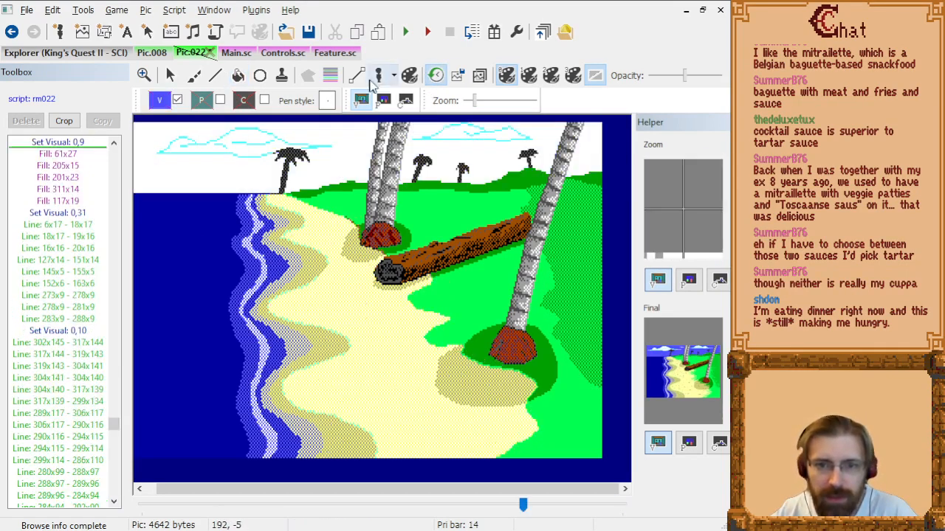
pyautogui.click(237, 75)
pyautogui.click(80, 201)
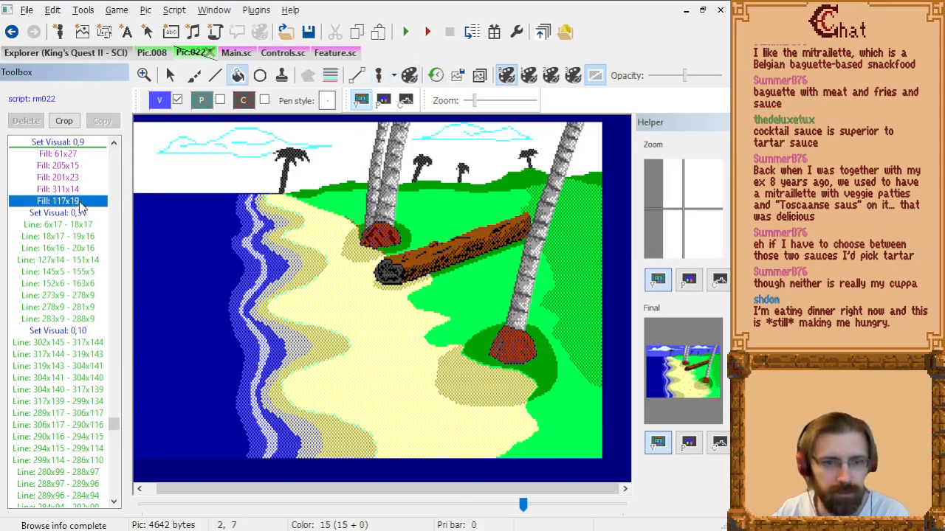
pyautogui.click(384, 148)
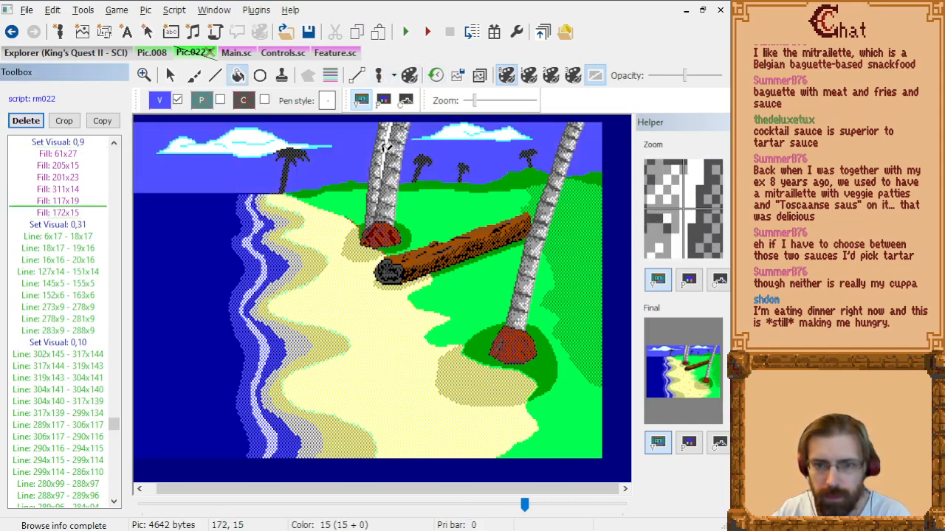
pyautogui.scroll(2, 398, 147)
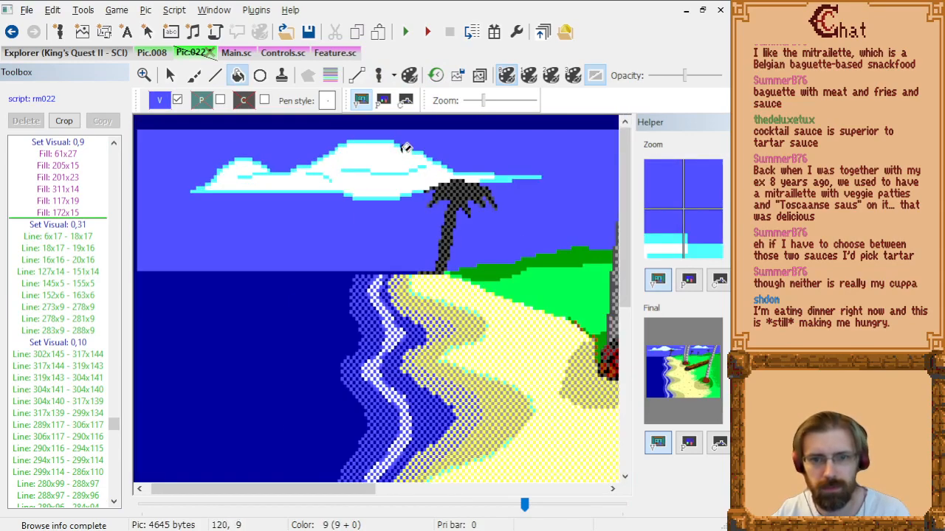
# Examine the twin palm trunks up close in both the visual and priority screens.
pyautogui.moveTo(315, 492); pyautogui.dragTo(449, 499)
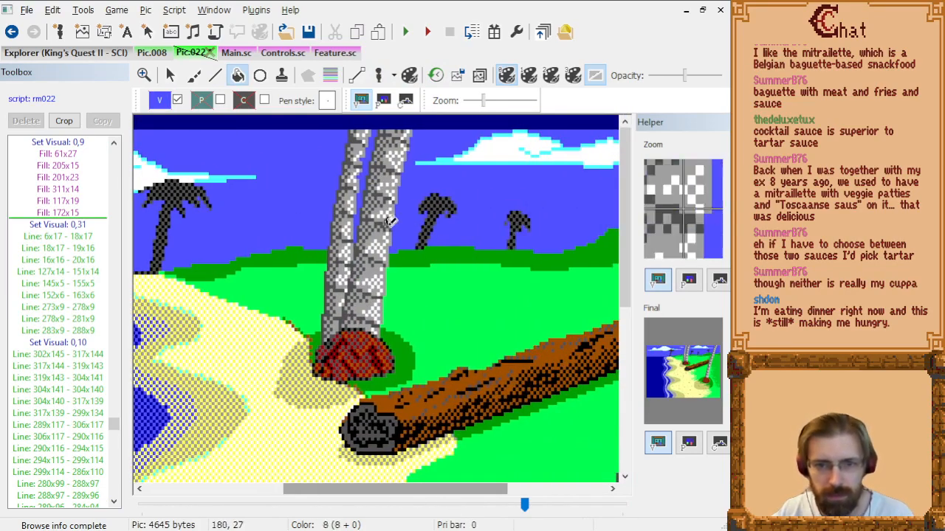
pyautogui.scroll(2, 435, 222)
pyautogui.moveTo(369, 489); pyautogui.dragTo(434, 490)
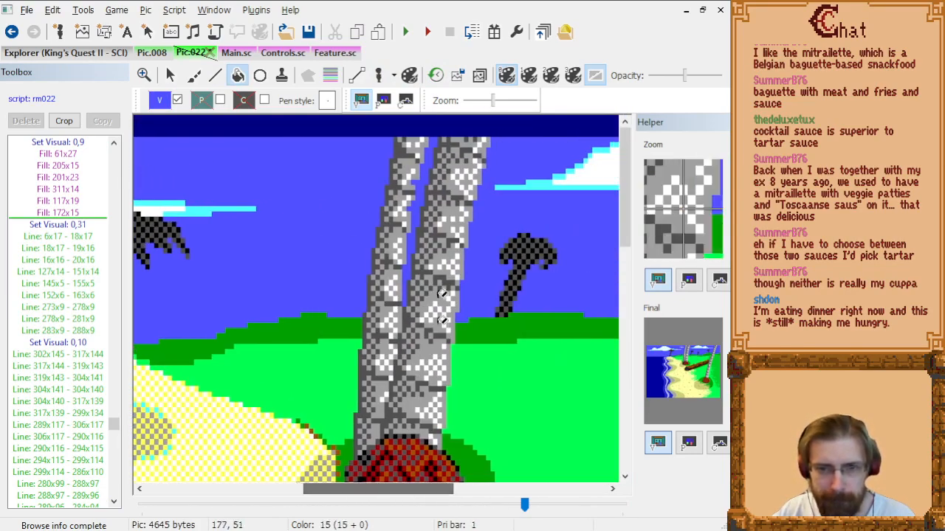
pyautogui.click(383, 102)
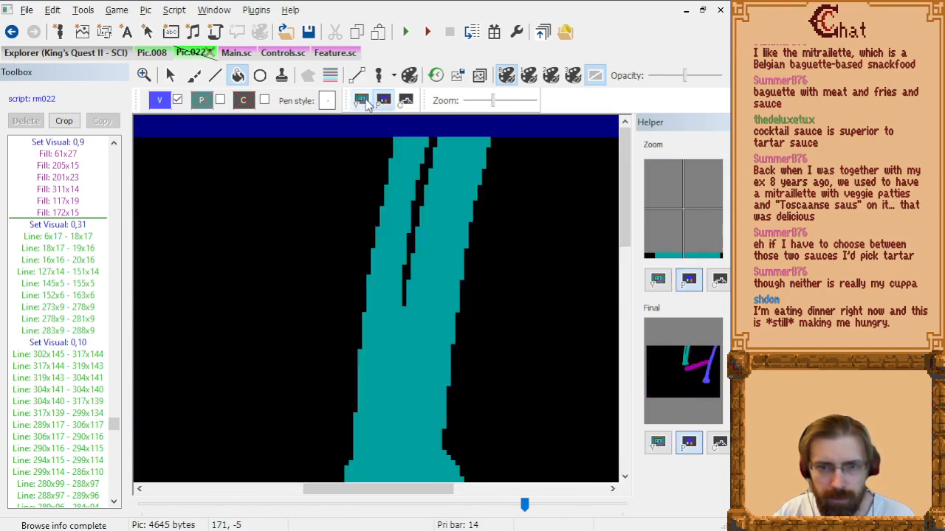
pyautogui.click(362, 101)
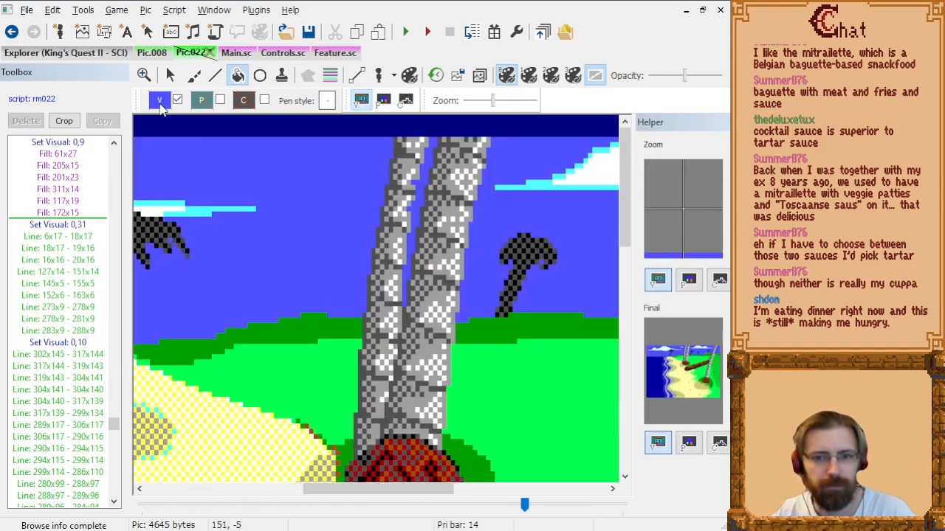
# Add two pen dots at 172x8 and 171x13 by the thinner palm trunk, after Set Visual 0,31, and check the priority screen.
pyautogui.click(85, 239)
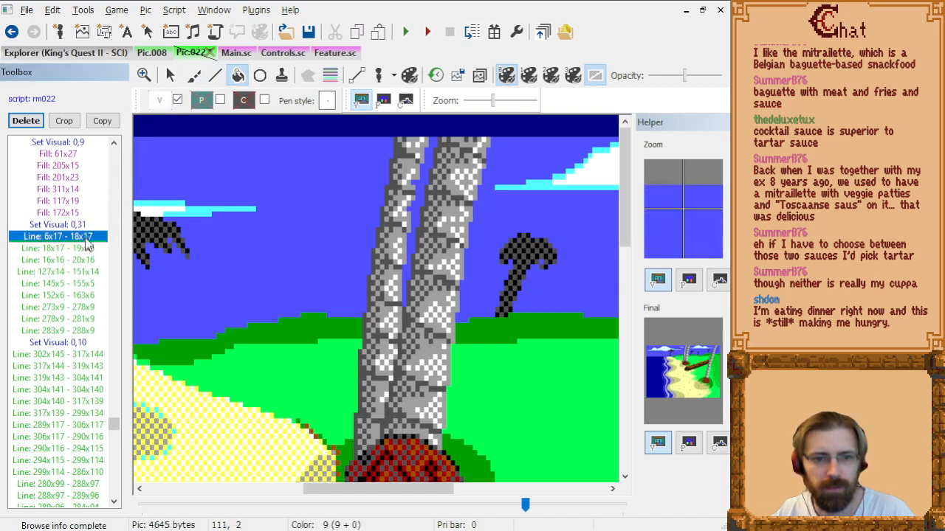
pyautogui.click(84, 216)
pyautogui.click(87, 248)
pyautogui.click(85, 294)
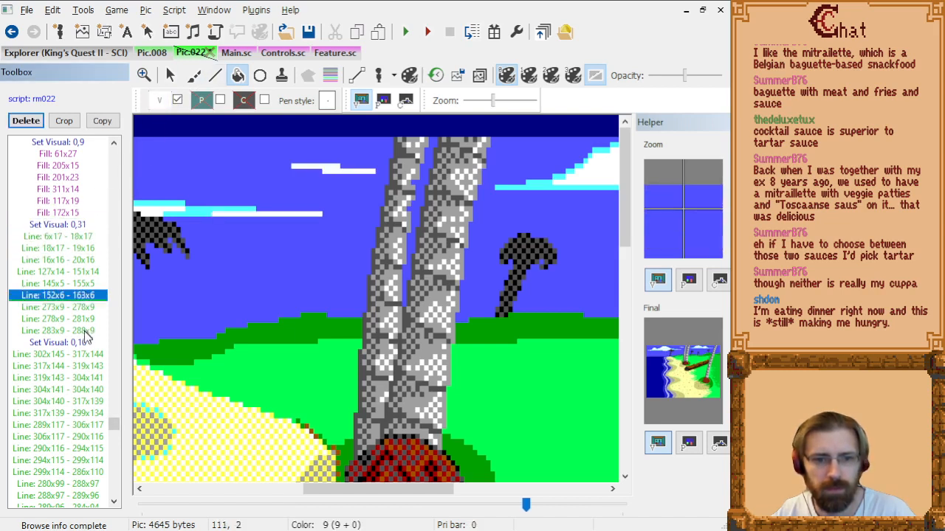
pyautogui.click(92, 226)
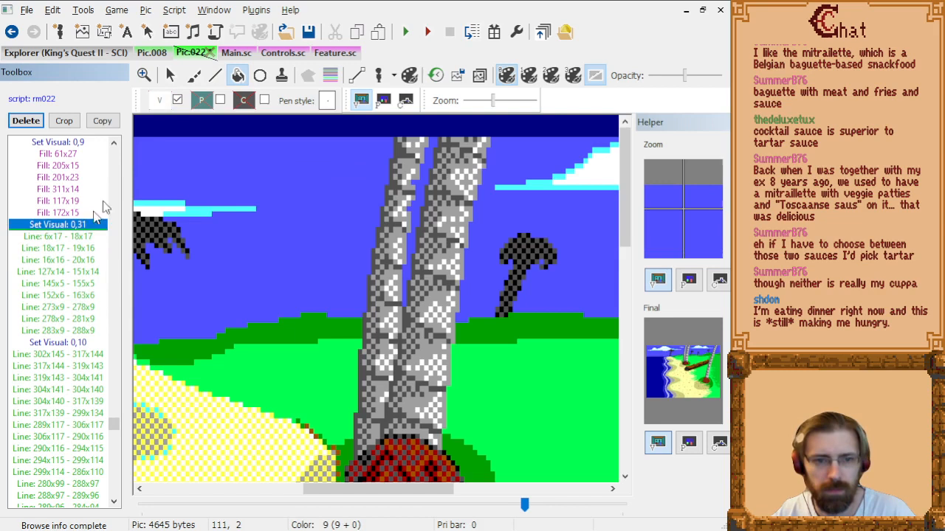
pyautogui.click(194, 76)
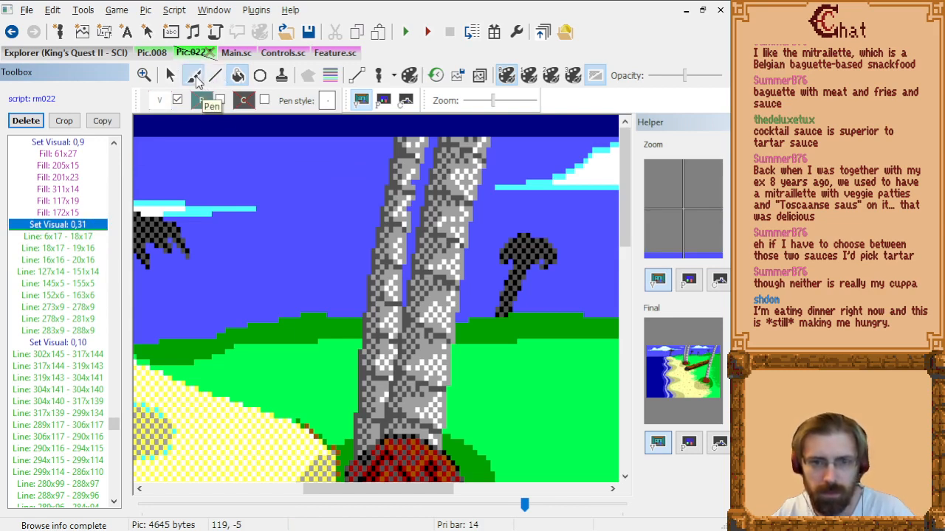
pyautogui.click(417, 177)
pyautogui.click(414, 205)
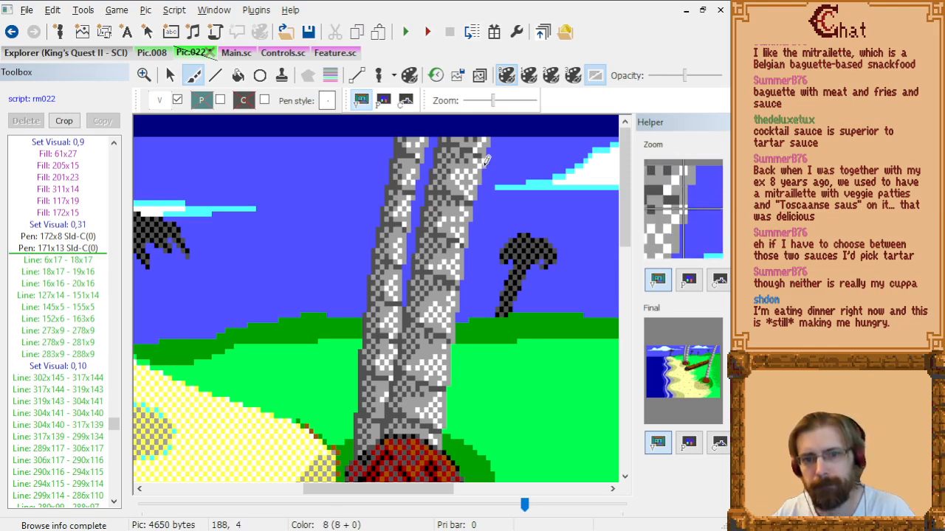
pyautogui.click(382, 100)
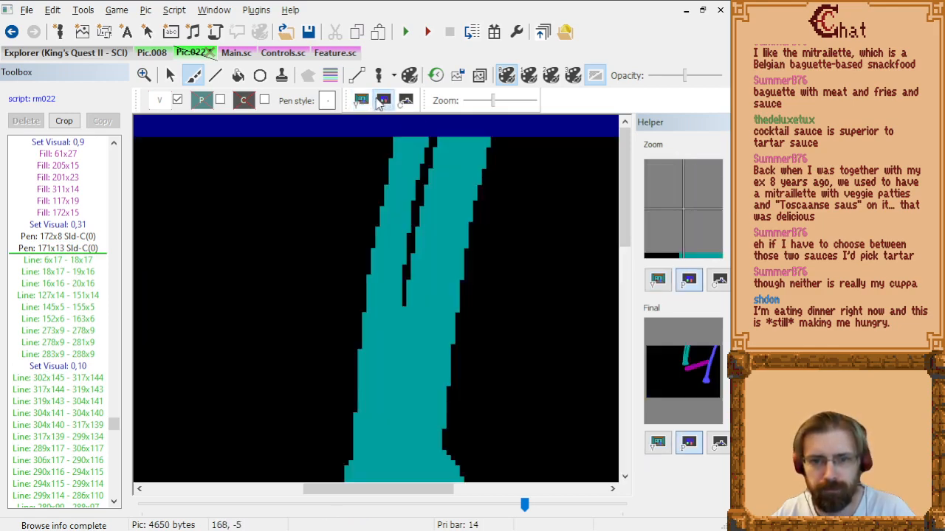
pyautogui.click(364, 101)
# Return to the complete picture and place the test character at the log's end near the large palm.
pyautogui.click(87, 297)
pyautogui.press('End')
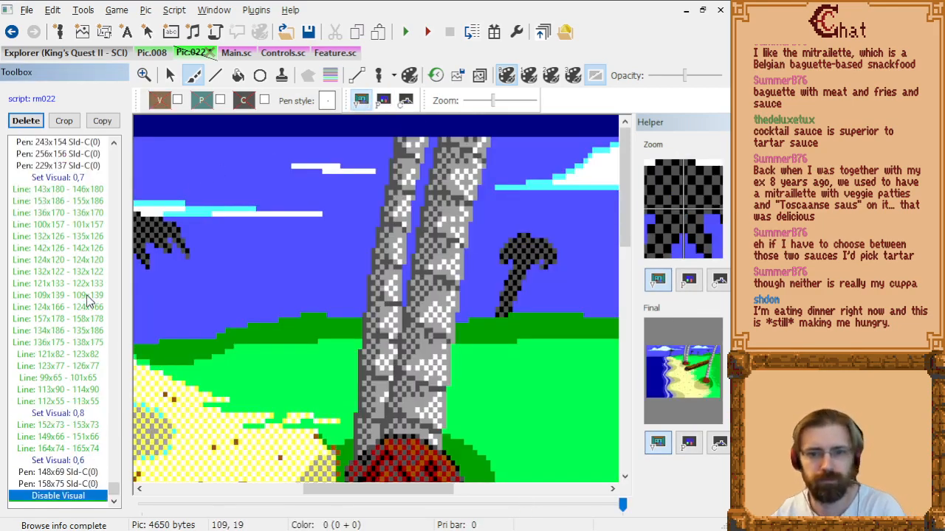
pyautogui.scroll(-4, 360, 300)
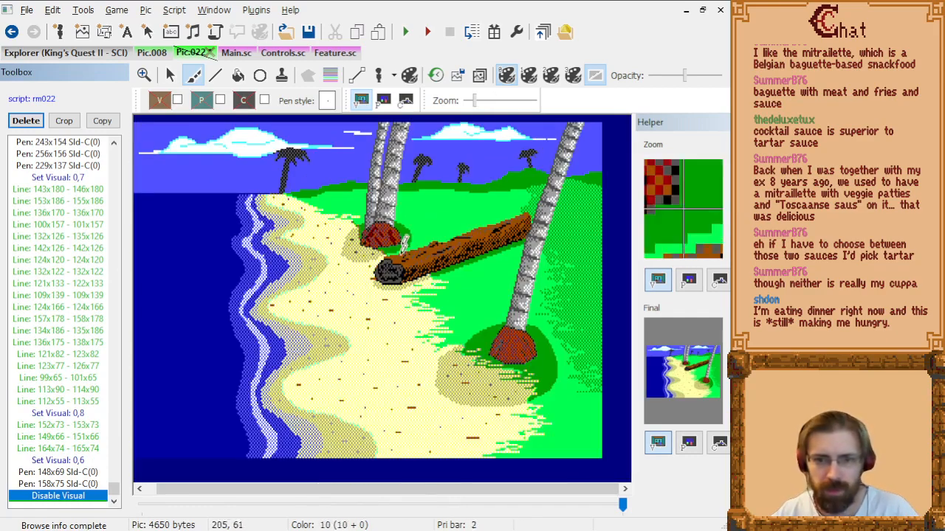
pyautogui.click(378, 75)
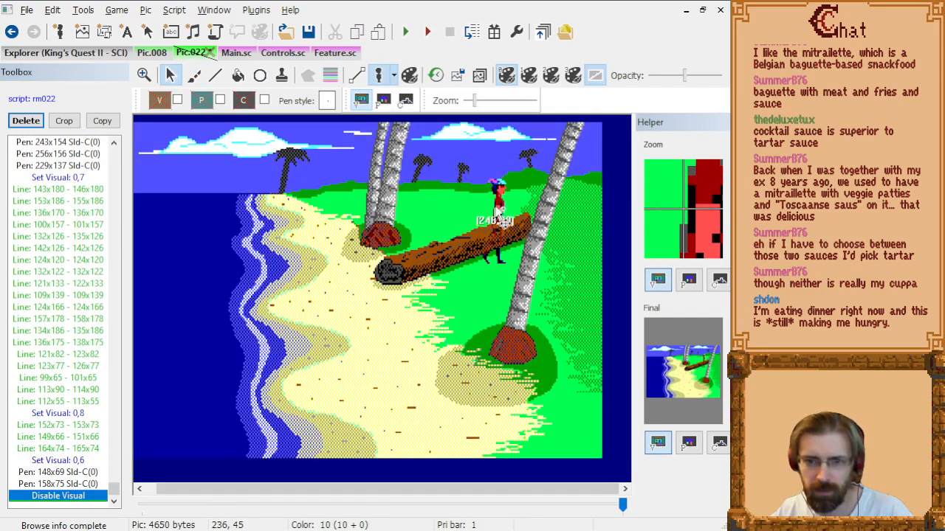
pyautogui.moveTo(503, 224); pyautogui.dragTo(500, 215)
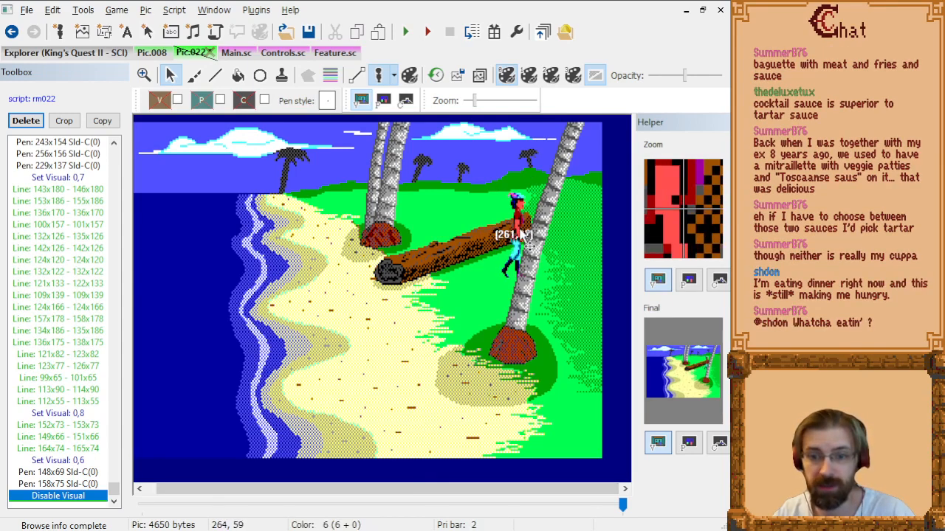
# Overlay the priority bands and move the test character to 234,80 at the middle of the log.
pyautogui.click(330, 75)
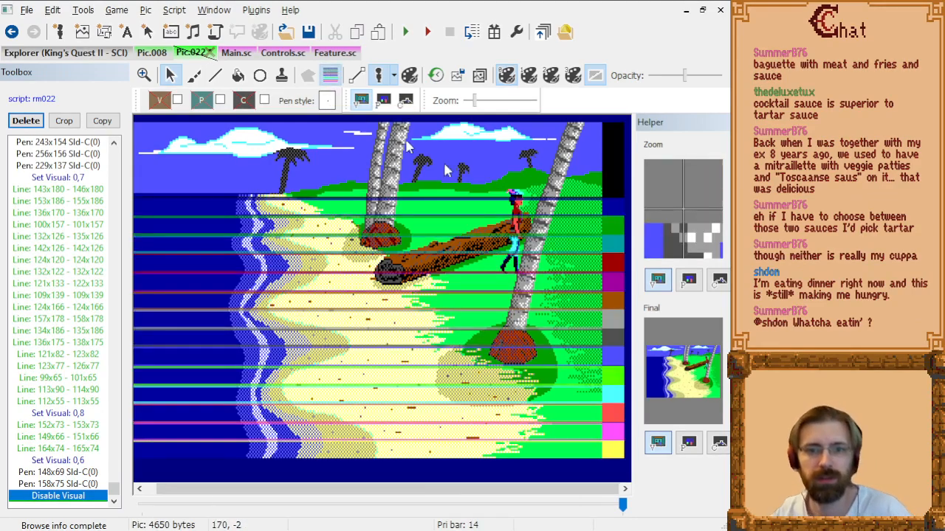
pyautogui.scroll(2, 580, 270)
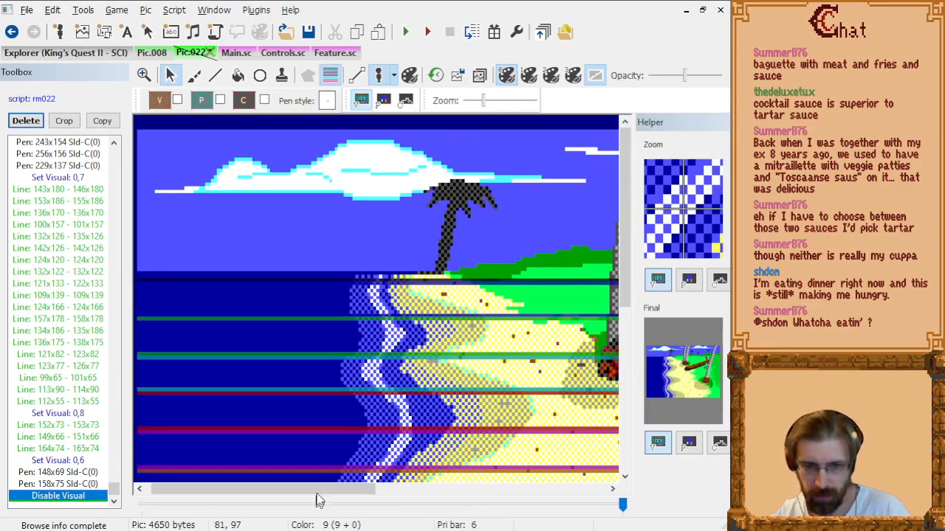
pyautogui.moveTo(318, 488); pyautogui.dragTo(511, 488)
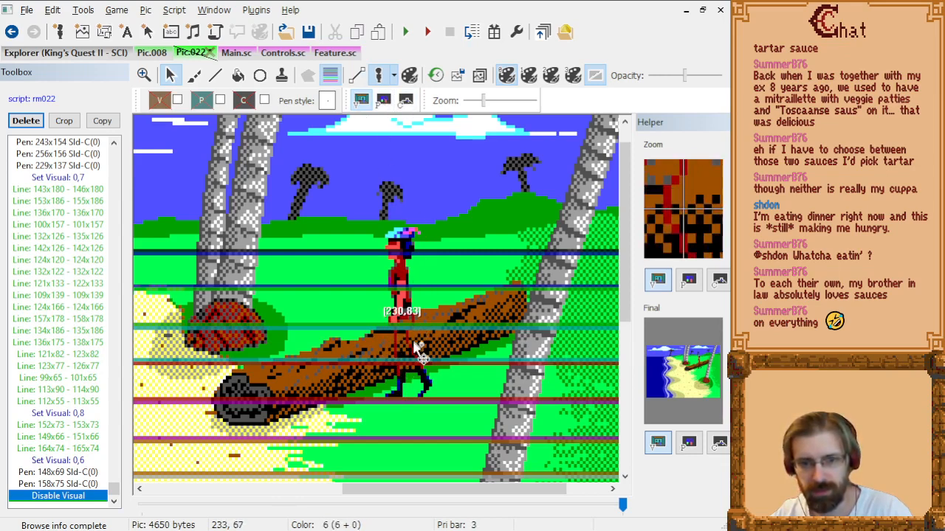
pyautogui.moveTo(419, 352); pyautogui.dragTo(419, 330)
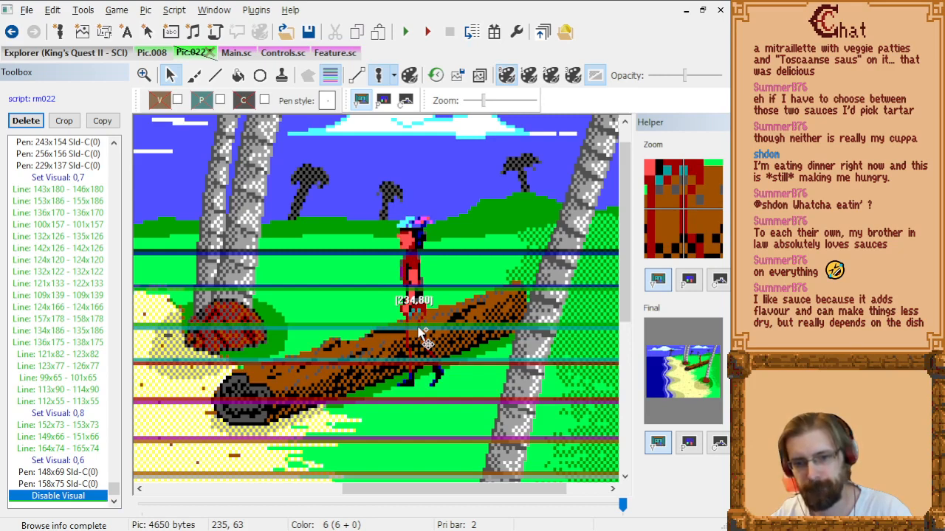
pyautogui.moveTo(420, 333); pyautogui.dragTo(419, 334)
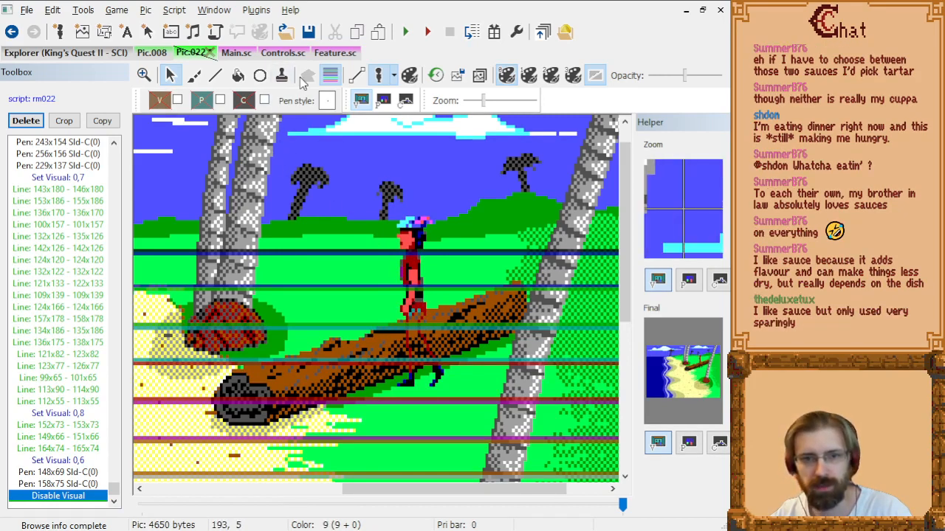
# Set the control colour to 6 after the last drawing command and ready the Line tool at the log.
pyautogui.click(245, 101)
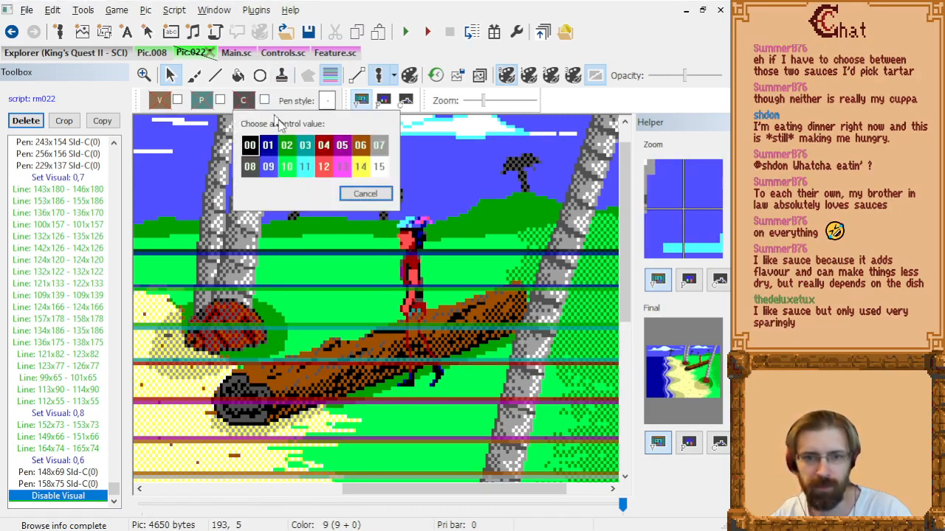
pyautogui.click(361, 146)
pyautogui.click(217, 78)
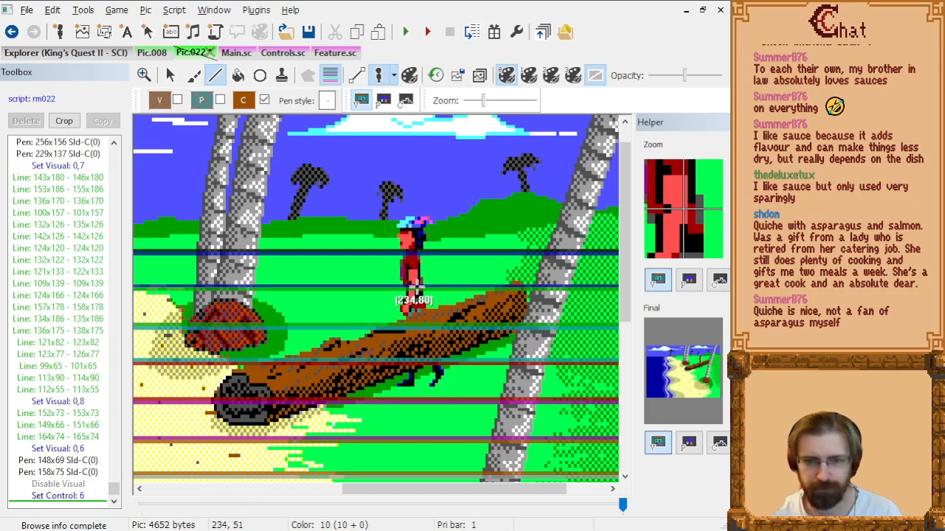
pyautogui.scroll(1, 443, 399)
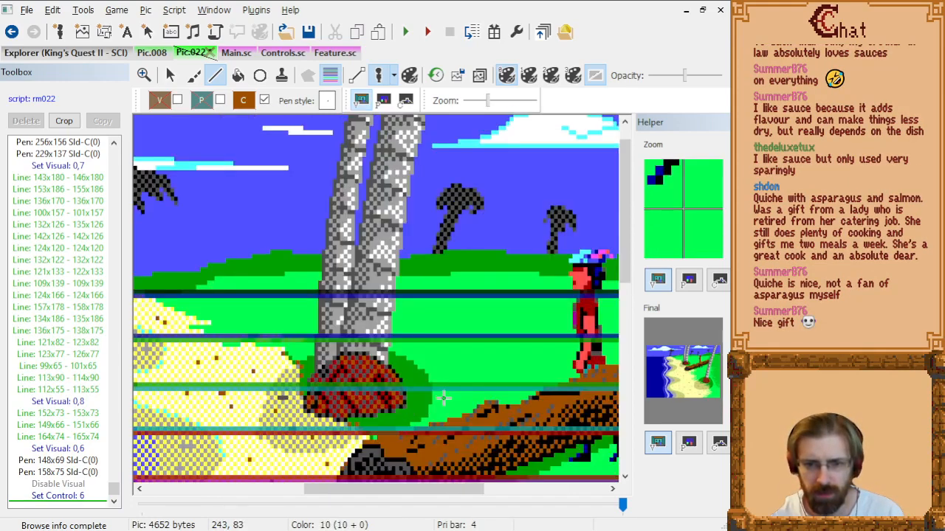
pyautogui.scroll(-3, 443, 398)
pyautogui.moveTo(354, 490); pyautogui.dragTo(422, 492)
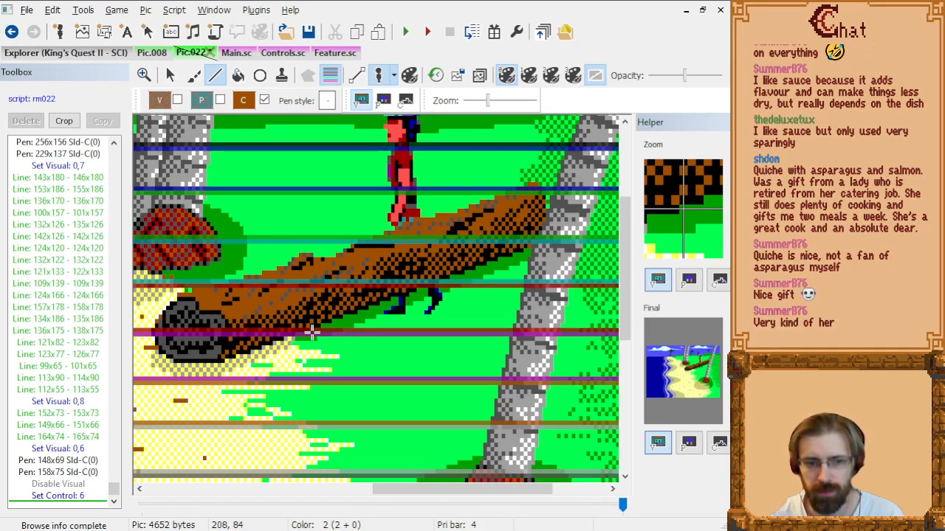
# Hide the priority bands and step back through the drawing commands to the log's lower outline, Line 183x91 - 267x65.
pyautogui.click(79, 264)
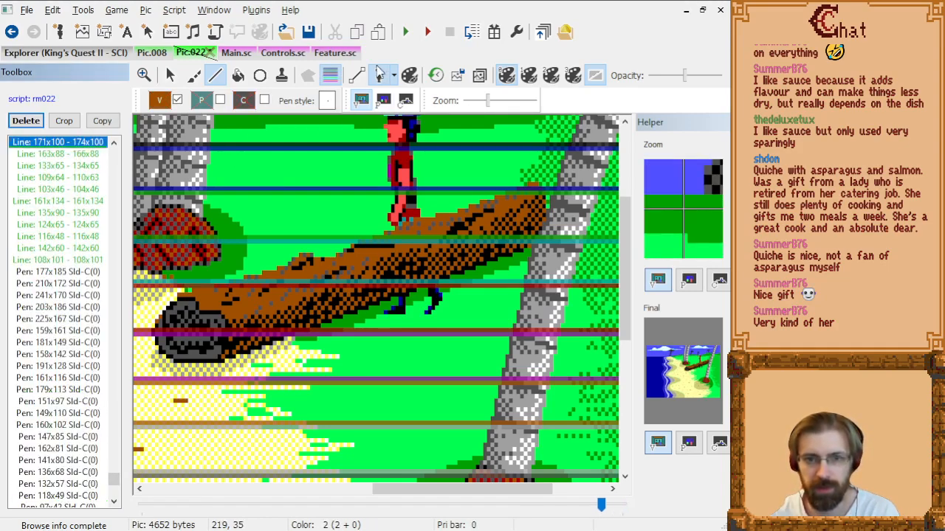
pyautogui.press('pageup')
pyautogui.press('pageup')
pyautogui.press('pageup')
pyautogui.press('pageup')
pyautogui.click(330, 78)
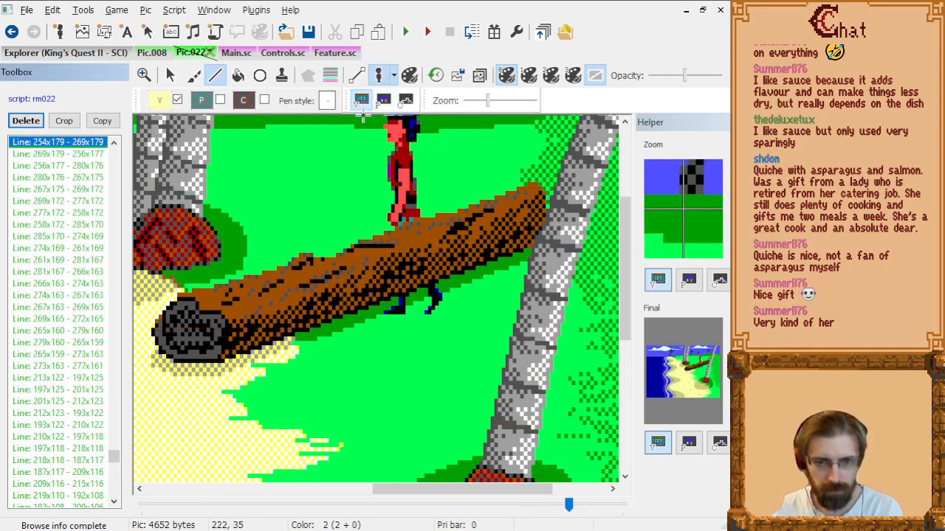
pyautogui.press('pageup')
pyautogui.press('pageup')
pyautogui.press('pageup')
pyautogui.press('pageup')
pyautogui.press('pageup')
pyautogui.press('pageup')
pyautogui.press('pageup')
pyautogui.press('pageup')
pyautogui.press('pageup')
pyautogui.press('pageup')
pyautogui.press('pageup')
pyautogui.press('pageup')
pyautogui.press('pageup')
pyautogui.press('pageup')
pyautogui.press('pageup')
pyautogui.press('pageup')
pyautogui.press('pageup')
pyautogui.press('pageup')
pyautogui.press('pageup')
pyautogui.press('pageup')
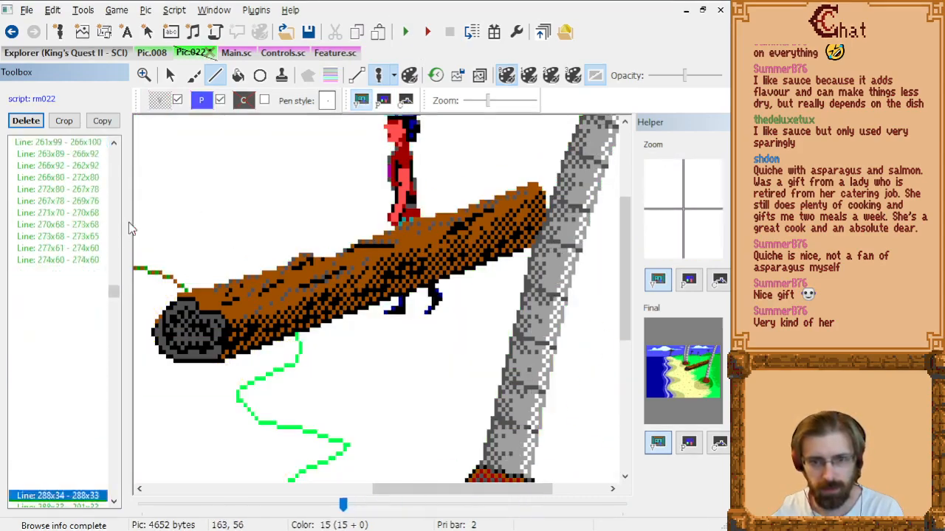
pyautogui.press('pageup')
pyautogui.press('pageup')
pyautogui.press('pageup')
pyautogui.press('pageup')
pyautogui.press('pageup')
pyautogui.press('pageup')
pyautogui.press('pageup')
pyautogui.press('pageup')
pyautogui.press('pageup')
pyautogui.press('pageup')
pyautogui.press('pageup')
pyautogui.press('pageup')
pyautogui.press('pageup')
pyautogui.press('pageup')
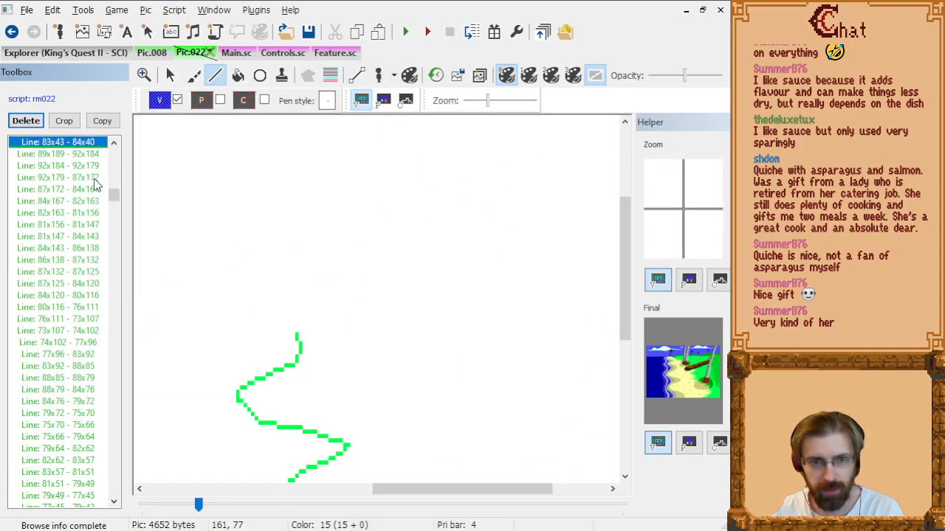
pyautogui.press('pagedown')
pyautogui.press('pagedown')
pyautogui.press('pagedown')
pyautogui.press('Up')
pyautogui.press('Up')
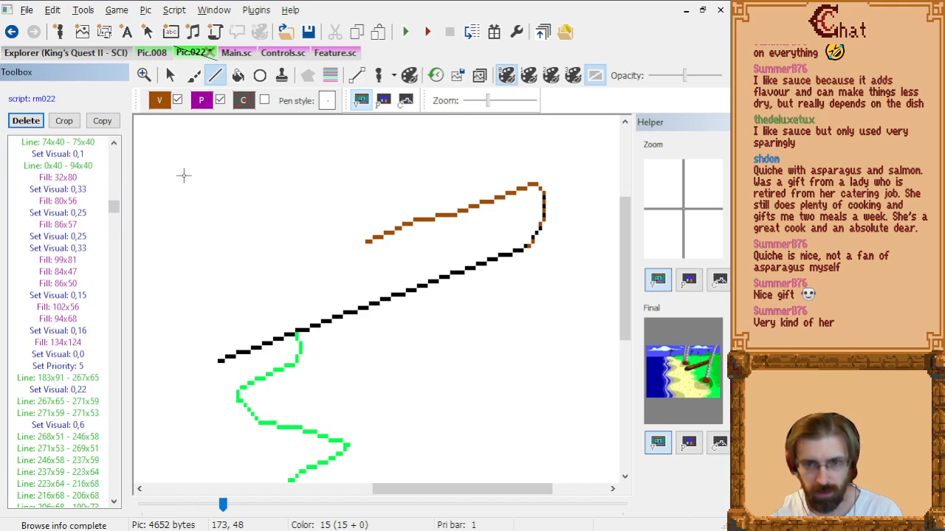
pyautogui.press('Up')
pyautogui.press('Up')
pyautogui.press('Up')
pyautogui.press('Up')
pyautogui.press('Up')
pyautogui.press('Down')
pyautogui.press('Down')
pyautogui.press('Down')
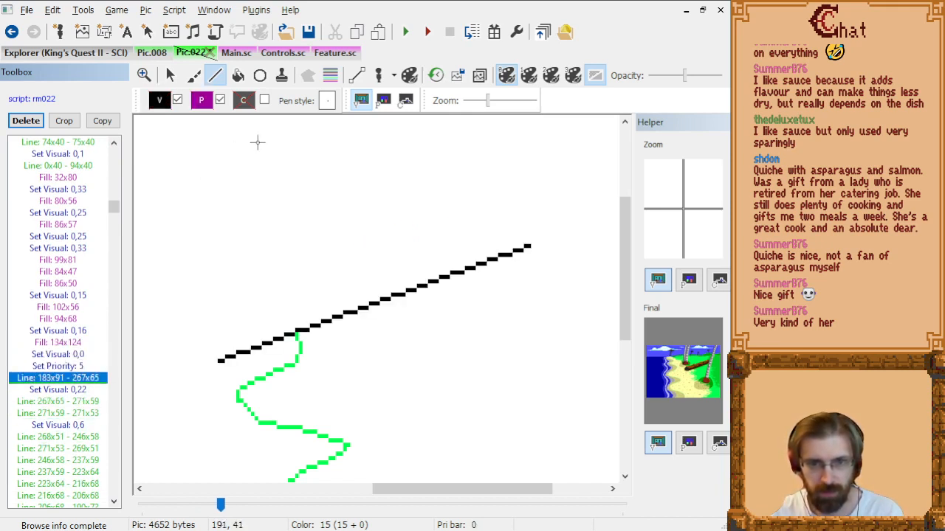
# Insert control colour 15 just before the log's lower outline, Line 183x91 - 267x65.
pyautogui.press('Up')
pyautogui.click(244, 100)
pyautogui.click(369, 170)
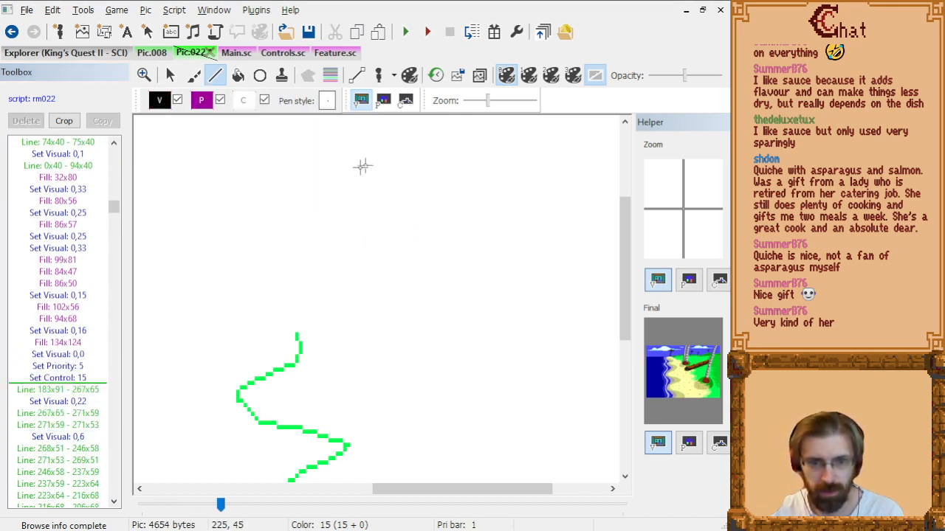
# Disable control drawing after the Set Visual 0,22 command following the log's lower outline, and view the finished picture's control screen.
pyautogui.click(81, 378)
pyautogui.press('Down')
pyautogui.press('Down')
pyautogui.press('Down')
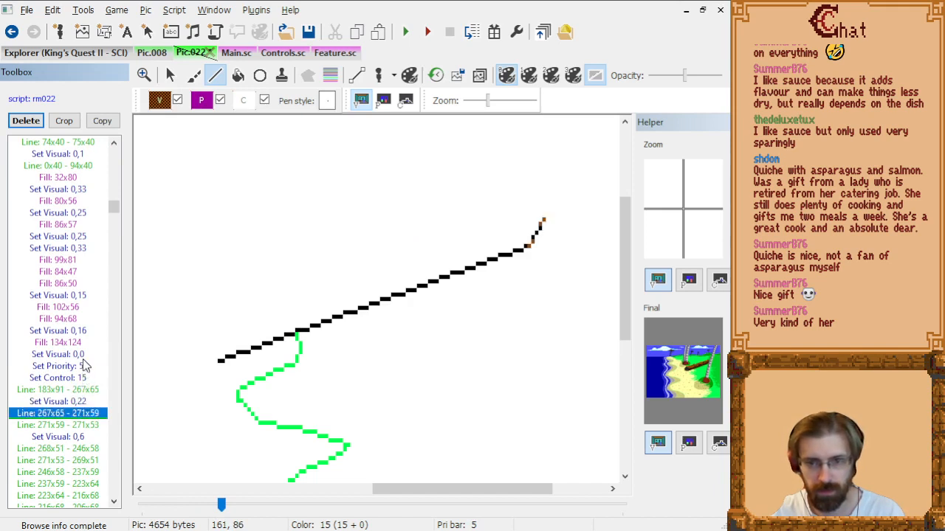
pyautogui.press('Up')
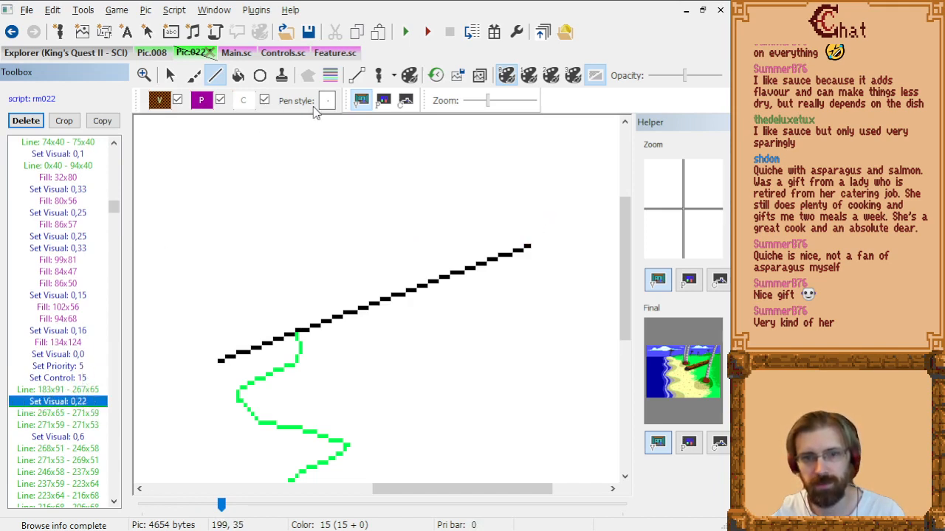
pyautogui.click(264, 101)
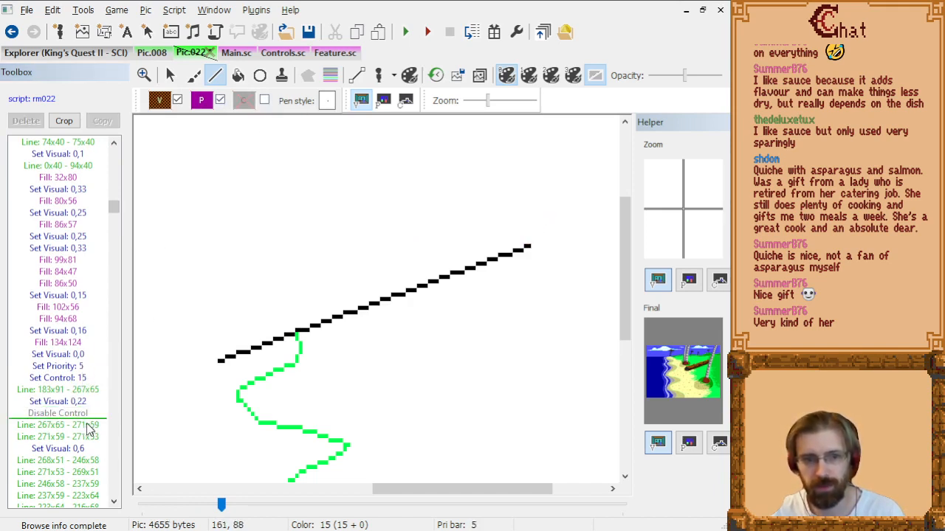
pyautogui.press('End')
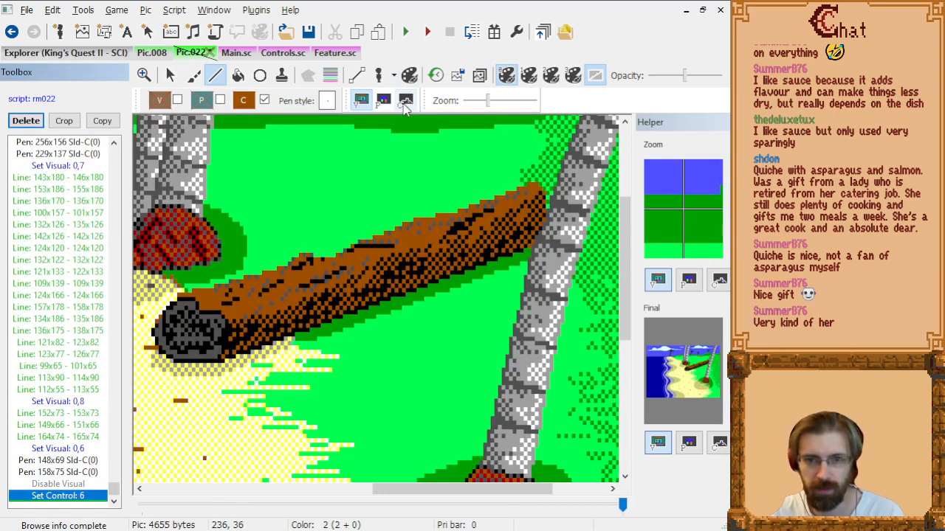
pyautogui.click(405, 101)
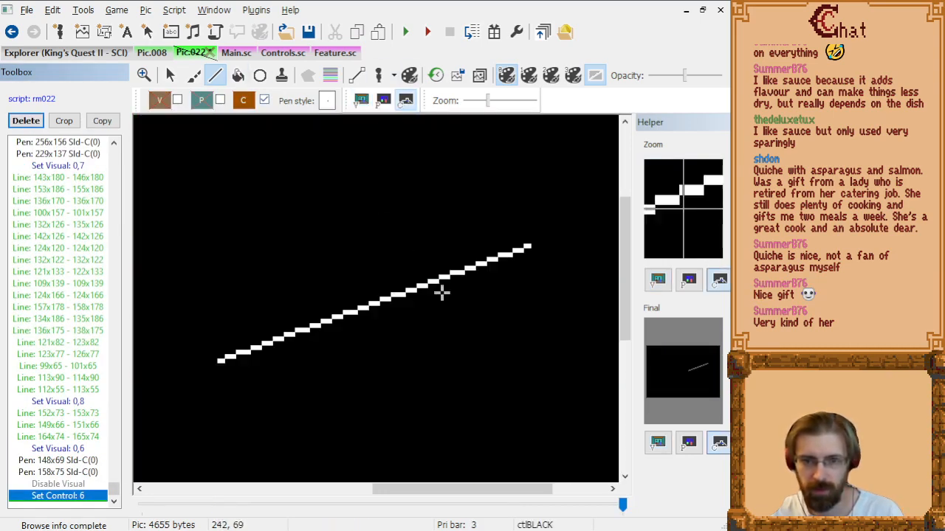
# Draw a horizontal control line in colour 6 below the log, 208x84 - 271x84, using the priority bands as guide, and inspect the control screen.
pyautogui.click(479, 75)
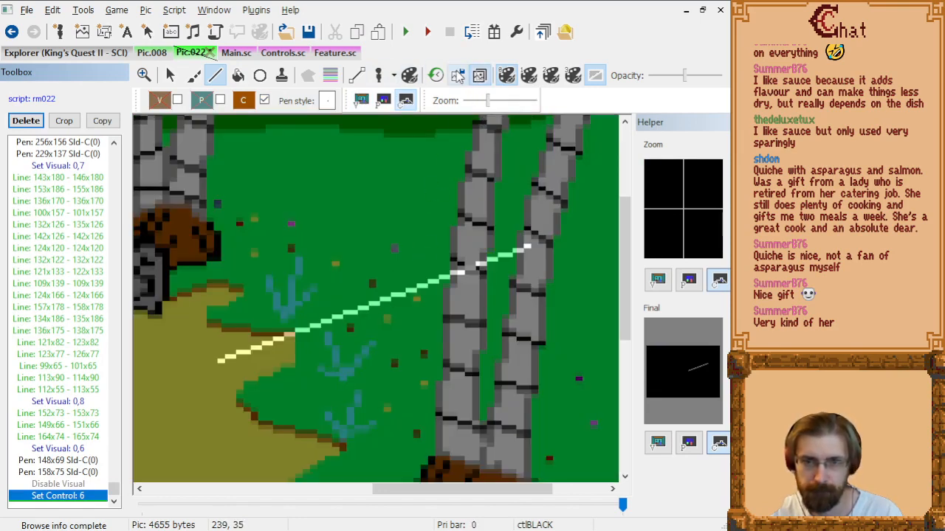
pyautogui.click(479, 75)
pyautogui.click(361, 100)
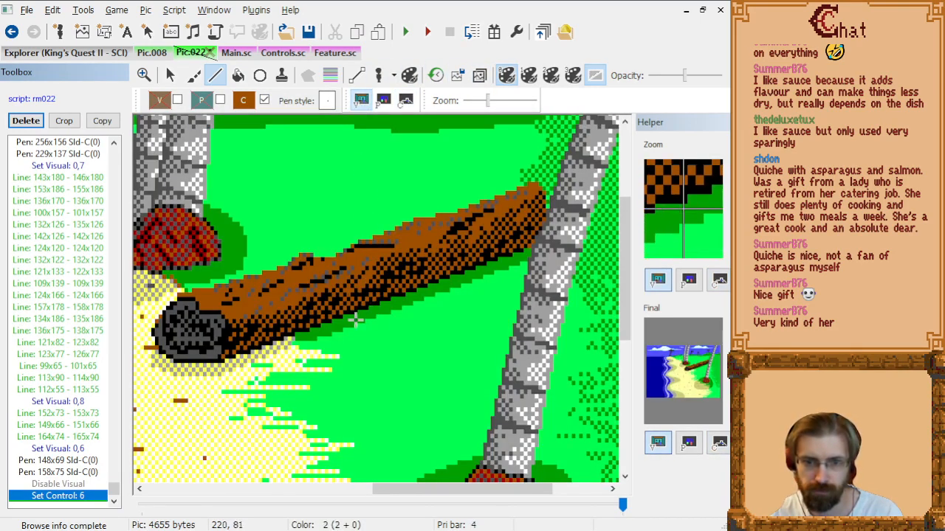
pyautogui.click(329, 76)
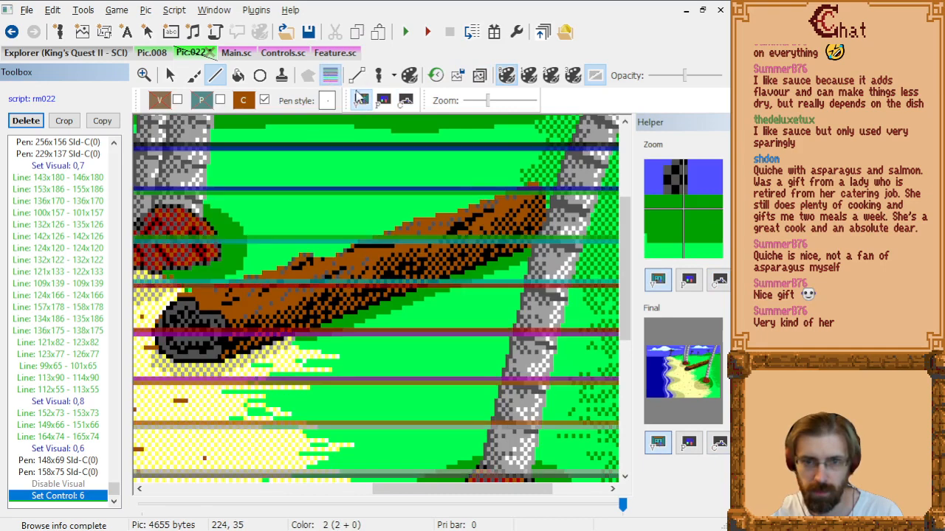
pyautogui.click(310, 335)
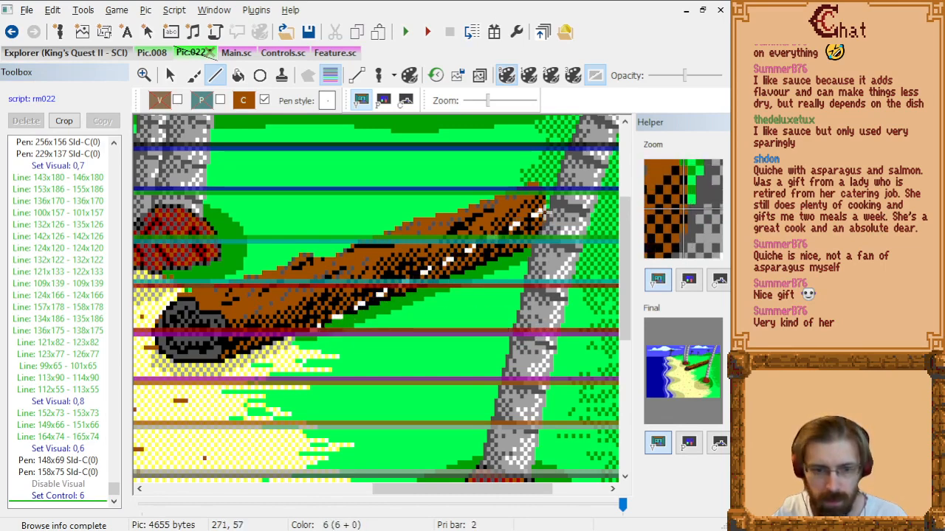
pyautogui.click(544, 332)
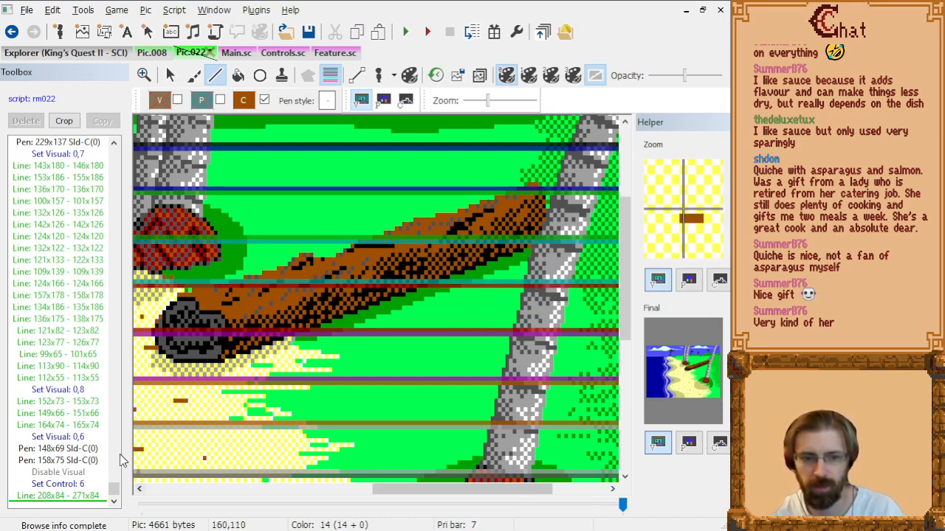
pyautogui.click(85, 499)
pyautogui.click(405, 100)
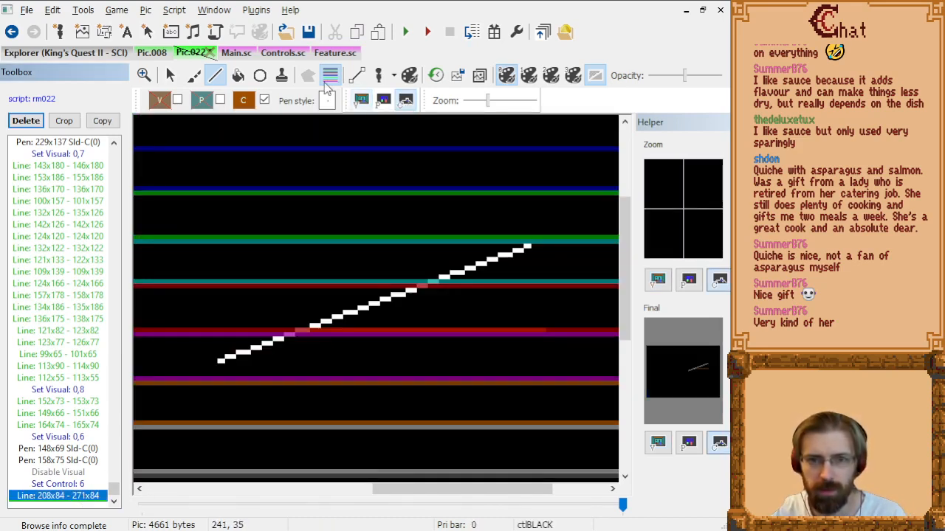
pyautogui.click(330, 77)
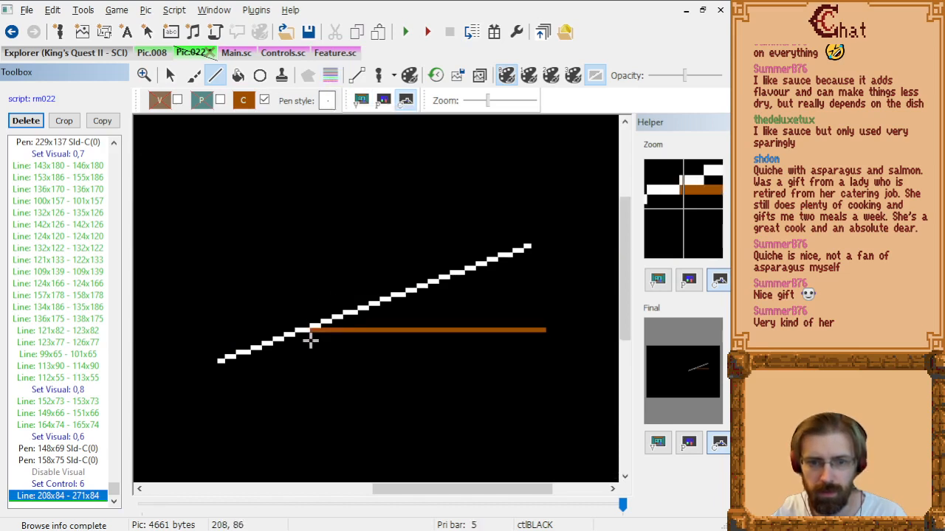
# Try a shorter control line, 208x84 - 262x84, ending at the palm trunk's edge, and delete Line 208x84 - 271x84.
pyautogui.click(312, 332)
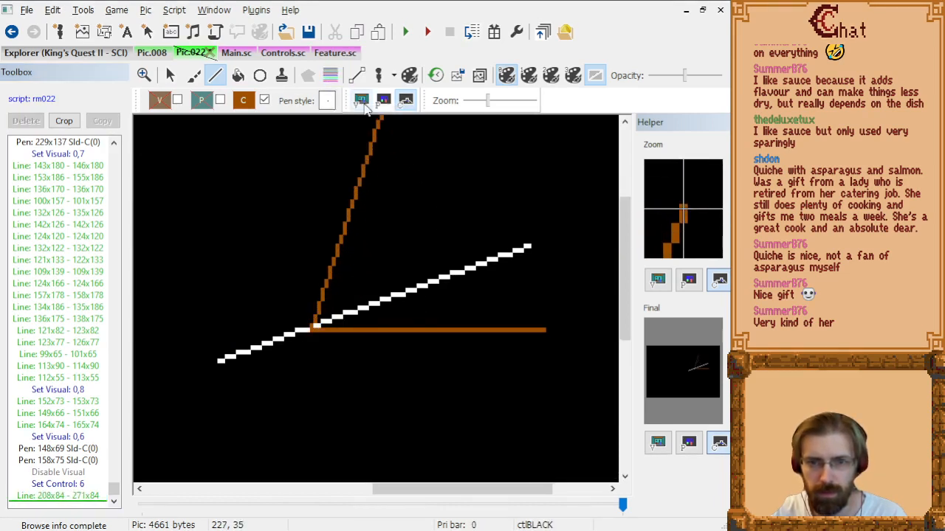
pyautogui.click(383, 101)
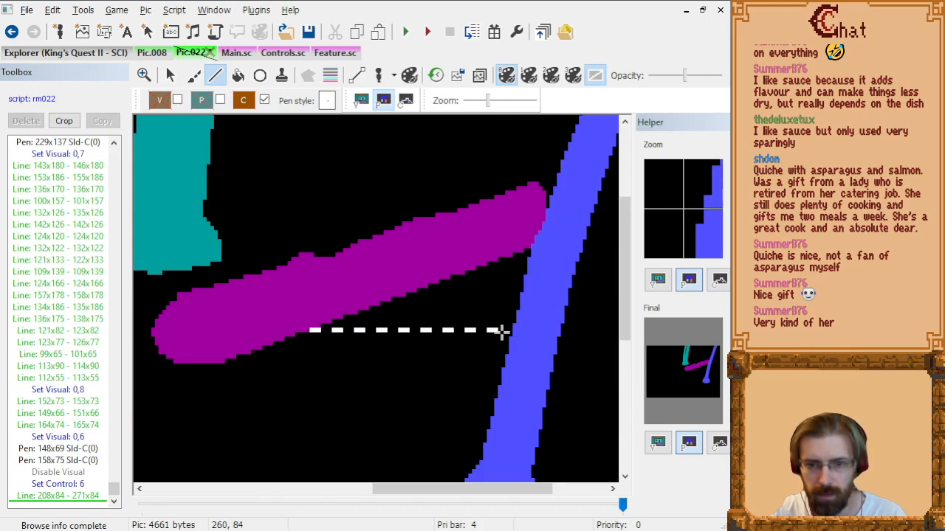
pyautogui.click(510, 332)
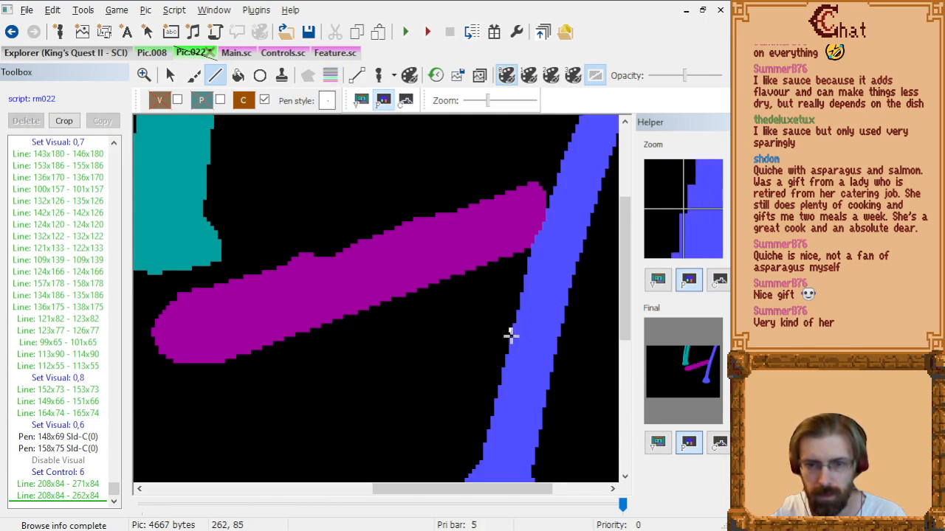
pyautogui.rightClick(512, 270)
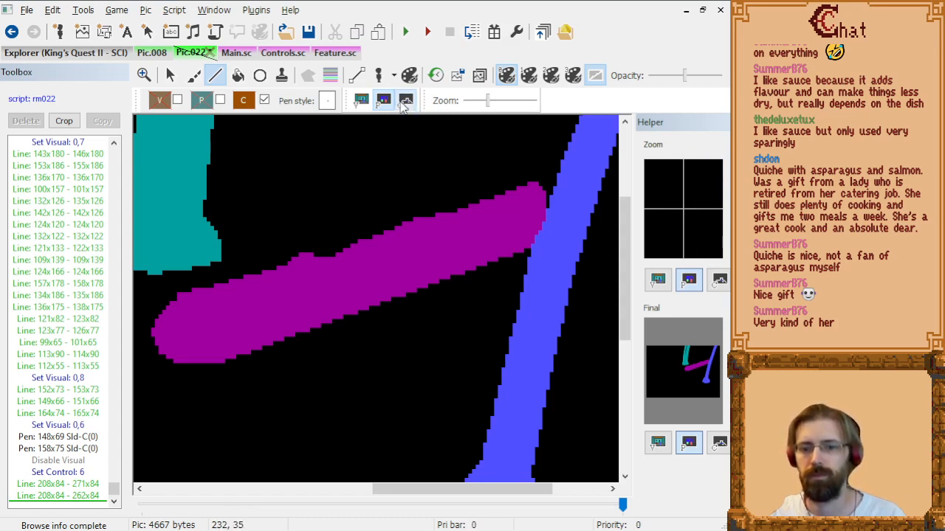
pyautogui.click(405, 100)
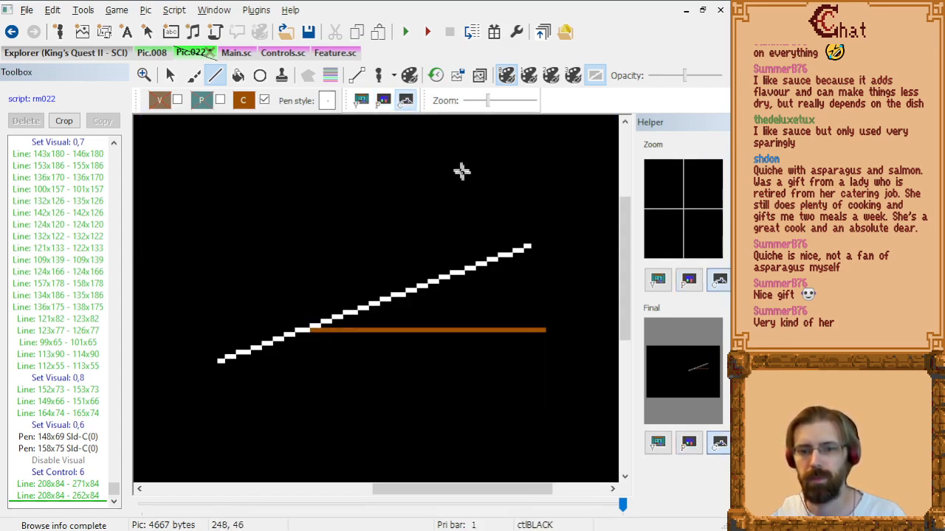
pyautogui.click(86, 494)
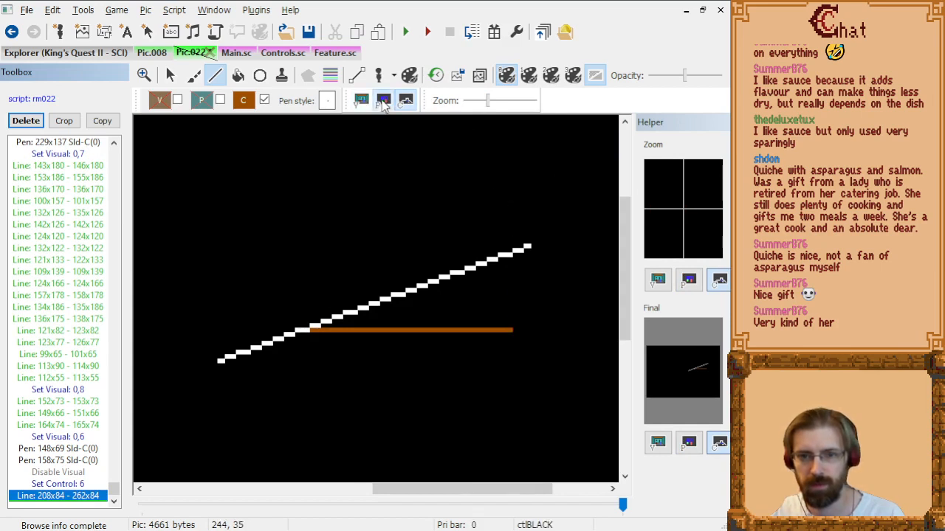
pyautogui.click(383, 100)
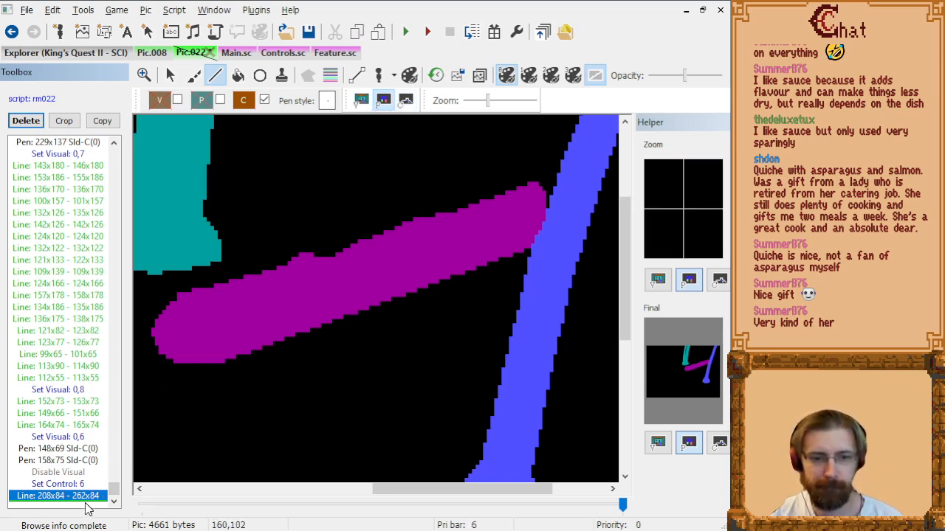
# Undo the deletion of Line 208x84 - 271x84 and delete the shorter Line 208x84 - 262x84.
pyautogui.hotkey('ctrl', 'z')
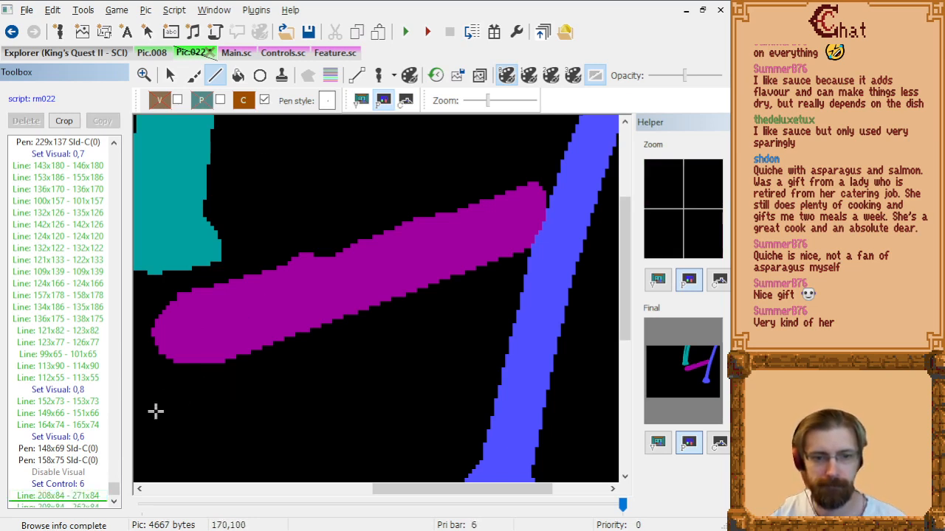
pyautogui.click(92, 505)
pyautogui.press('Delete')
pyautogui.click(95, 502)
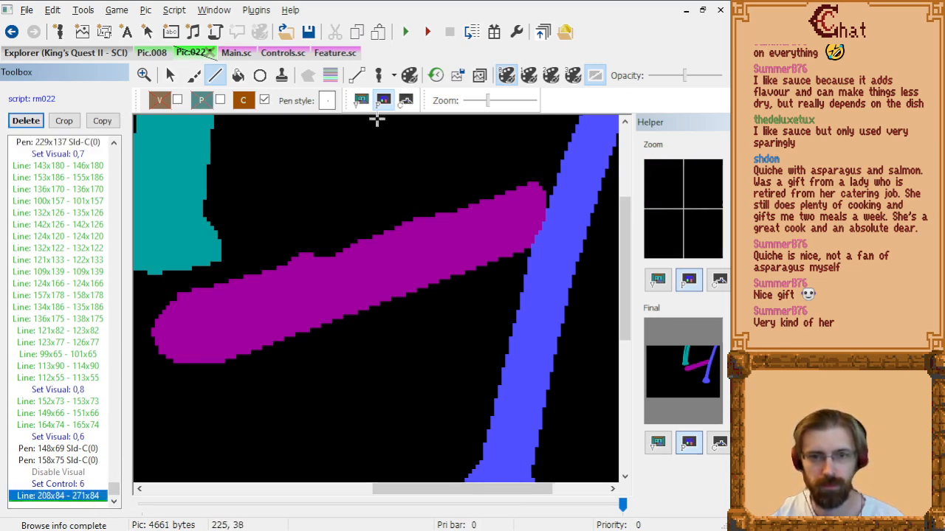
# Close the area below the log with control lines 271x84 - 271x67 and 271x66 - 268x66, and fill it with control colour 6 at 256x79.
pyautogui.click(407, 102)
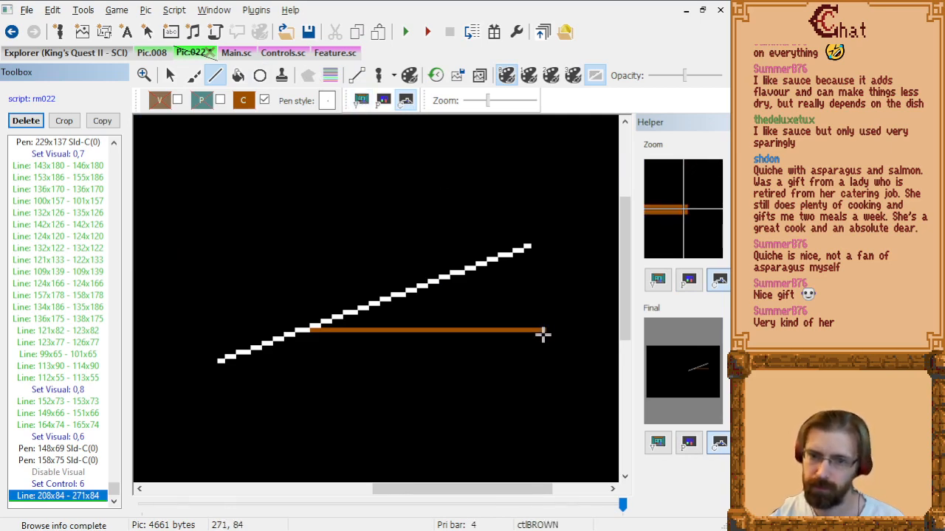
pyautogui.click(543, 336)
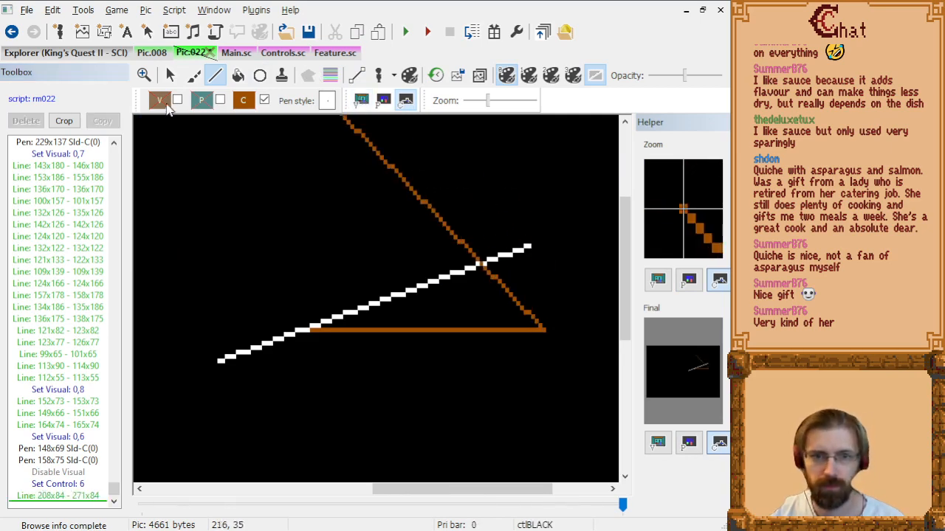
pyautogui.click(361, 100)
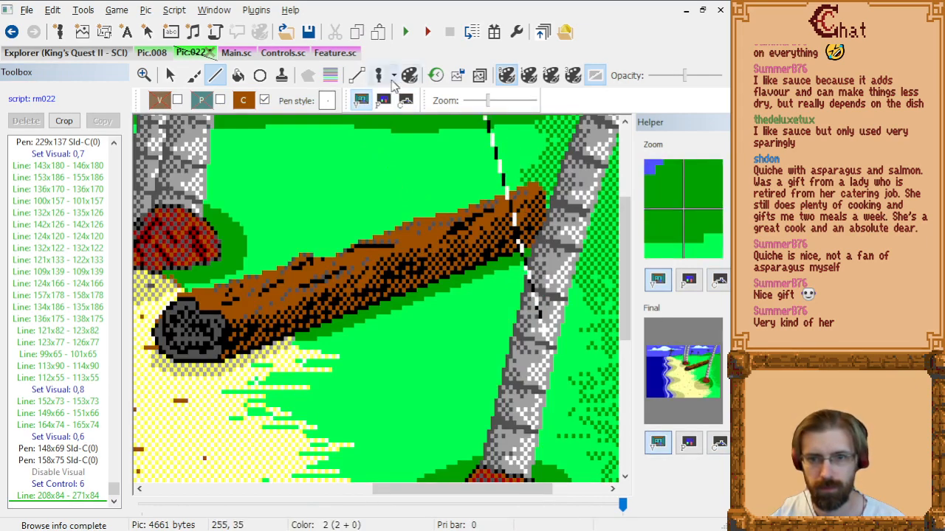
pyautogui.click(406, 101)
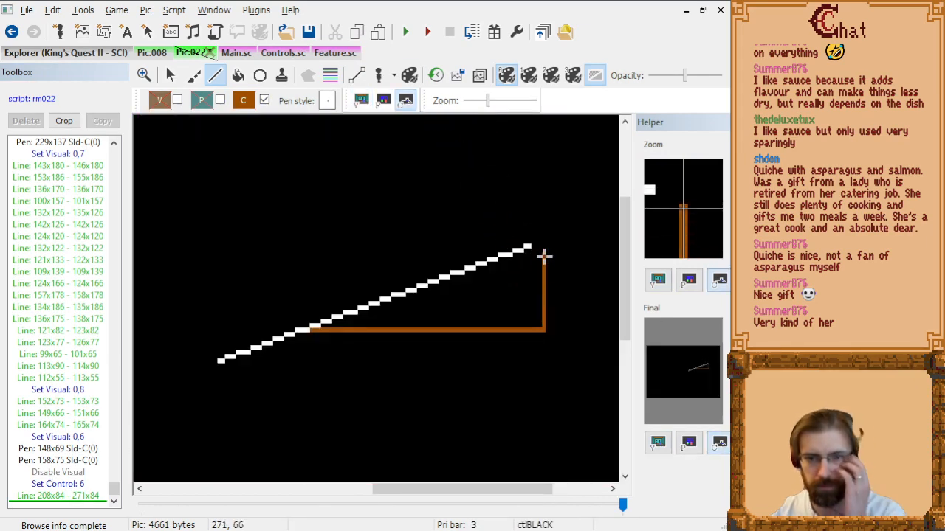
pyautogui.click(544, 255)
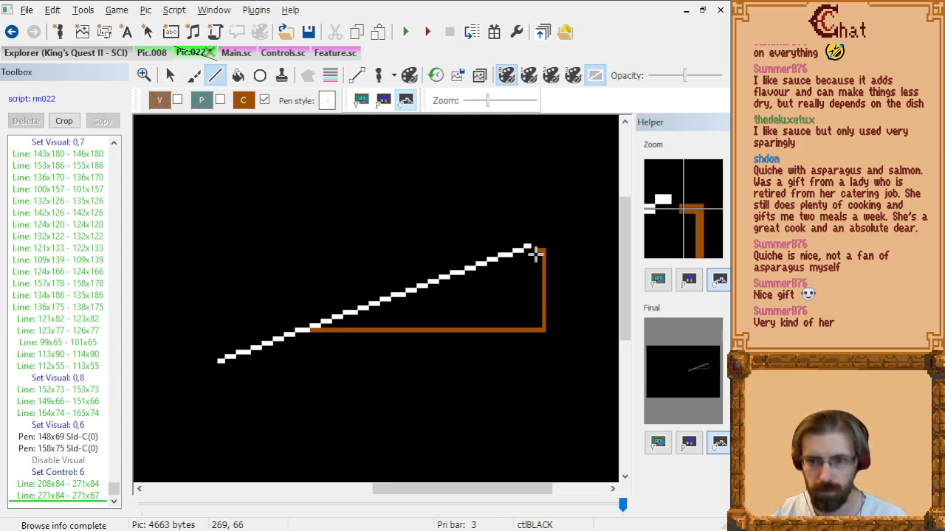
pyautogui.click(533, 253)
pyautogui.click(237, 75)
pyautogui.click(489, 307)
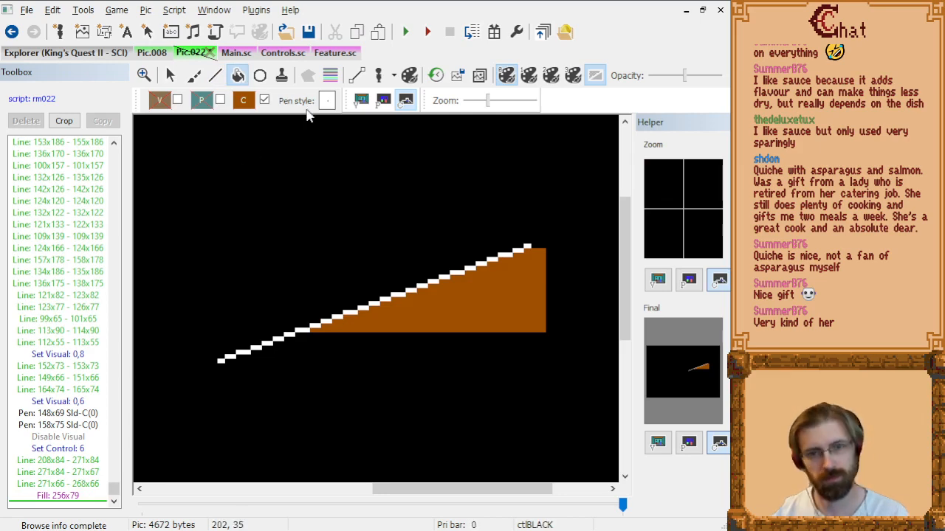
# Set the control colour to 15 and draw a line from the log's lower outline to the palm trunk, 268x65 - 272x65.
pyautogui.click(244, 101)
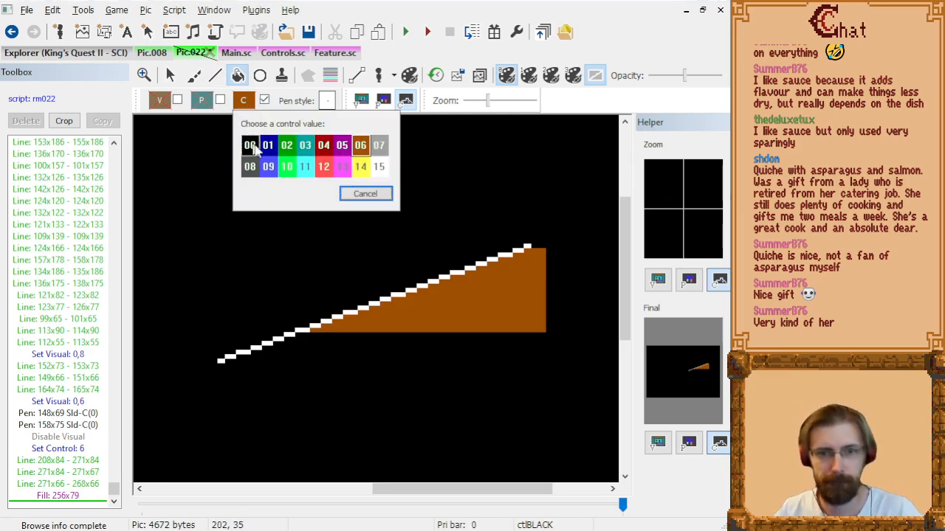
pyautogui.click(379, 167)
pyautogui.click(361, 101)
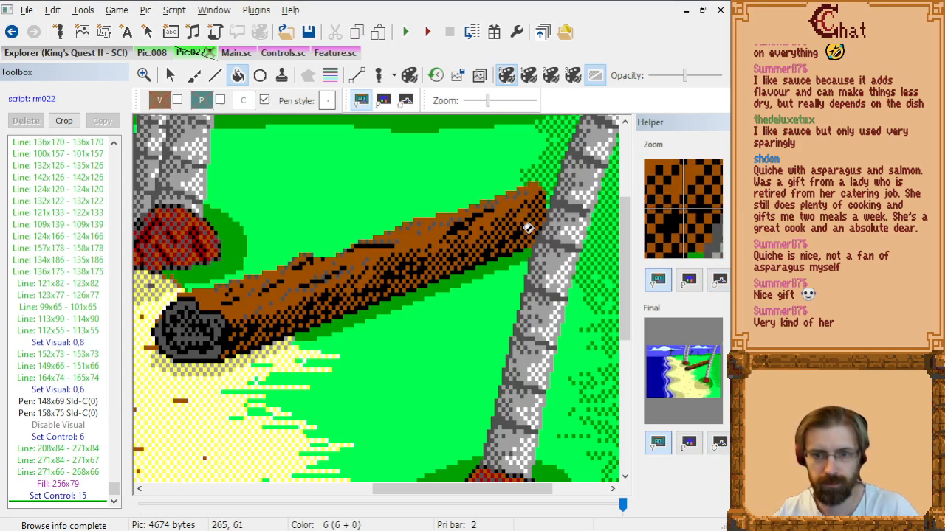
pyautogui.click(406, 101)
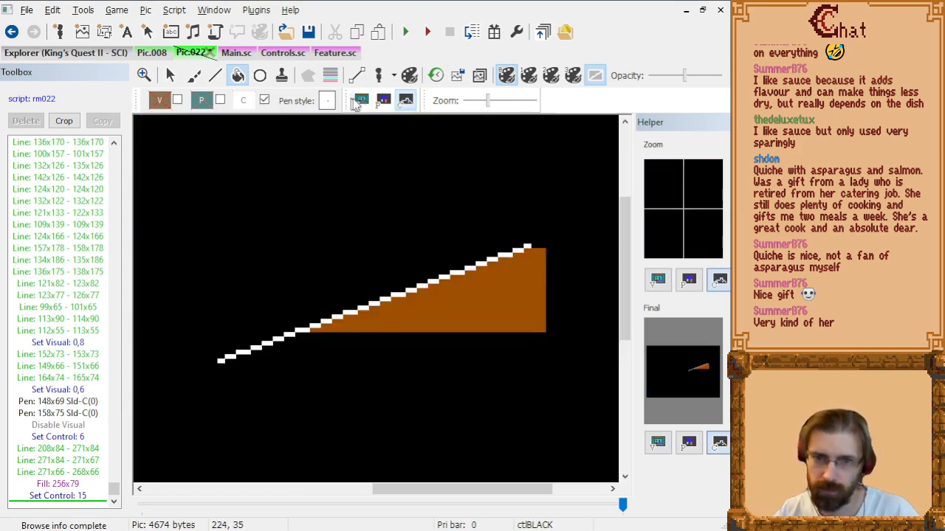
pyautogui.click(215, 76)
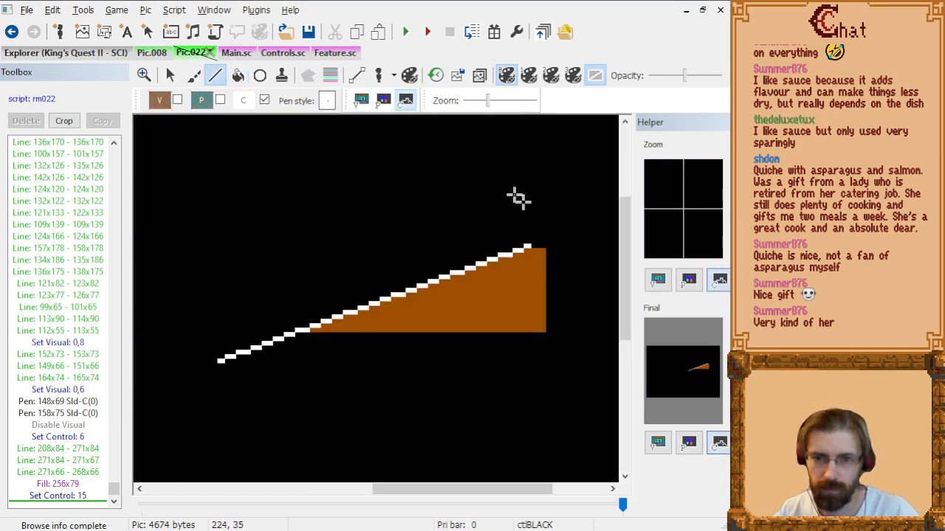
pyautogui.click(530, 248)
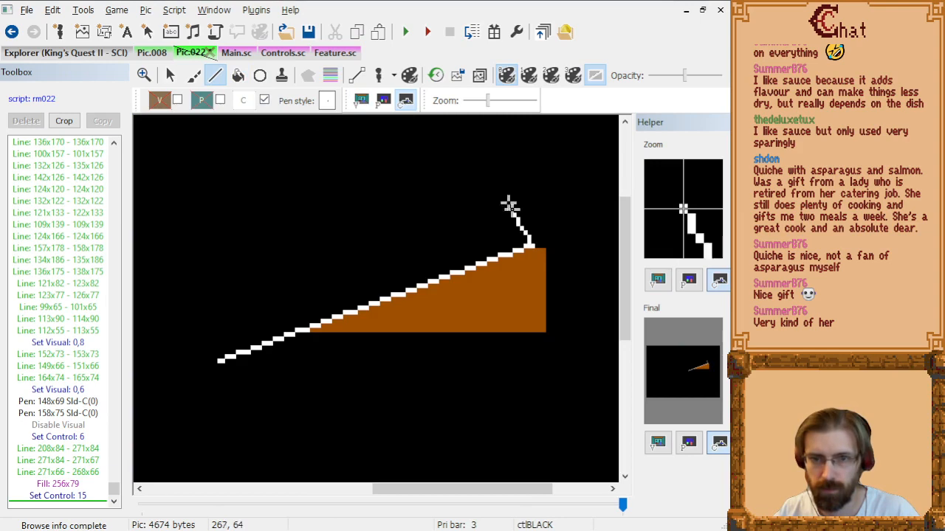
pyautogui.click(361, 101)
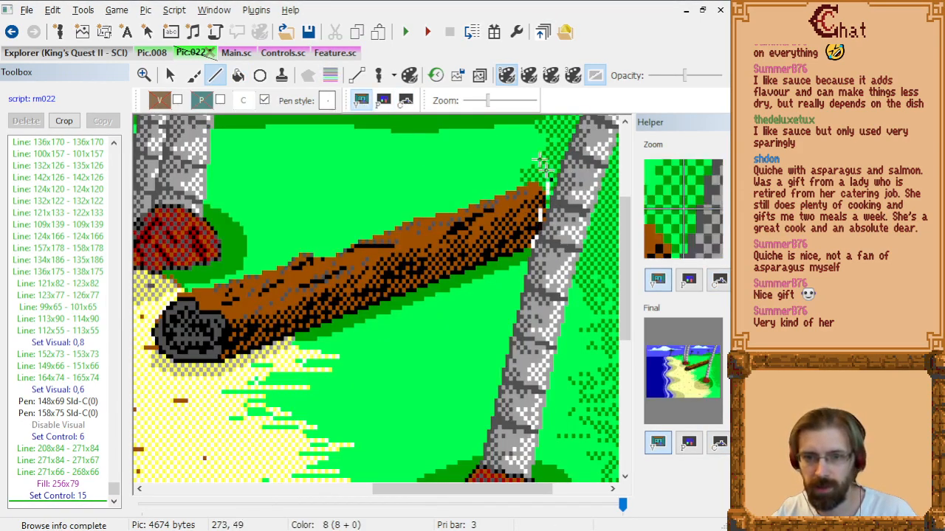
pyautogui.click(406, 100)
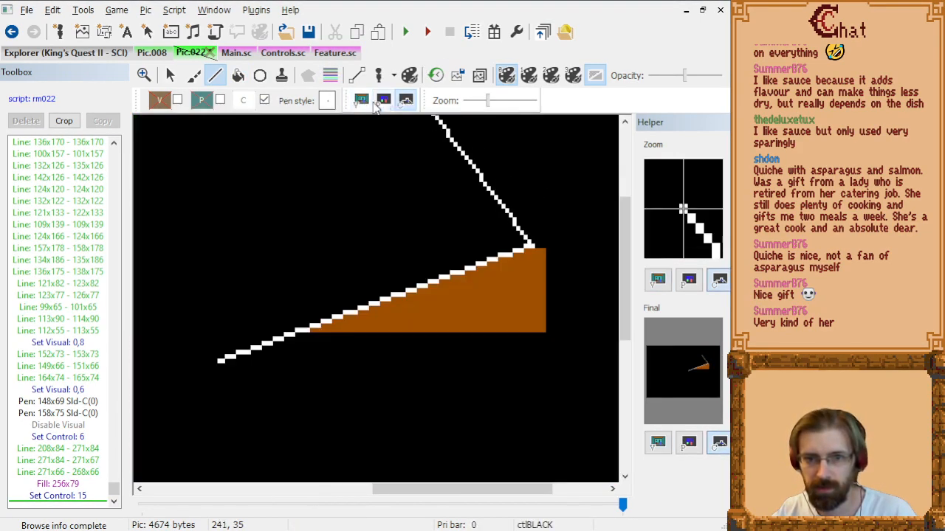
pyautogui.click(361, 101)
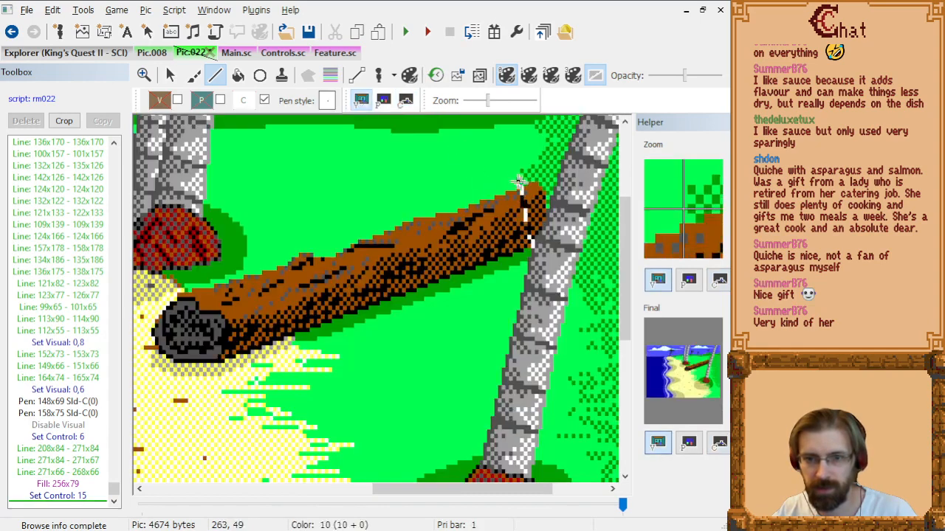
pyautogui.click(540, 247)
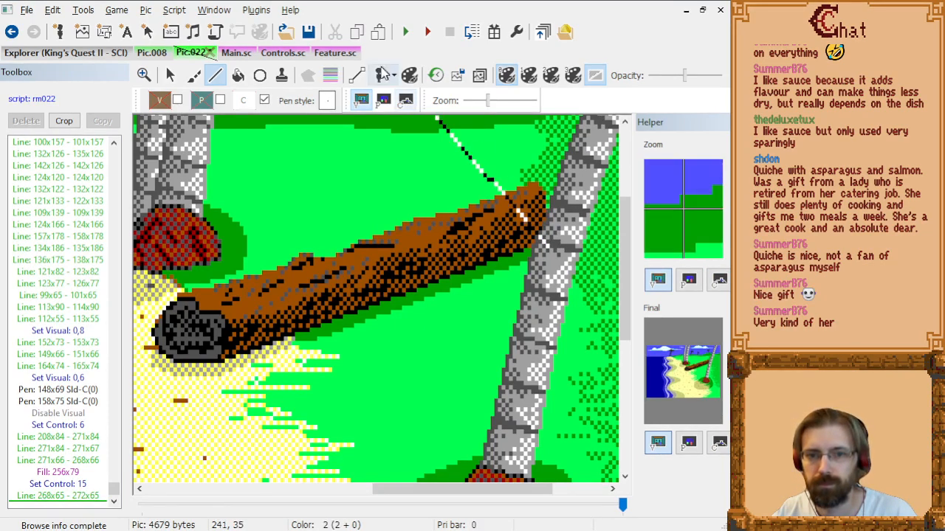
# Continue the control colour 15 outline around the log with lines 272x65 - 272x60, 272x60 - 254x60 and 254x60 - 165x87.
pyautogui.click(330, 76)
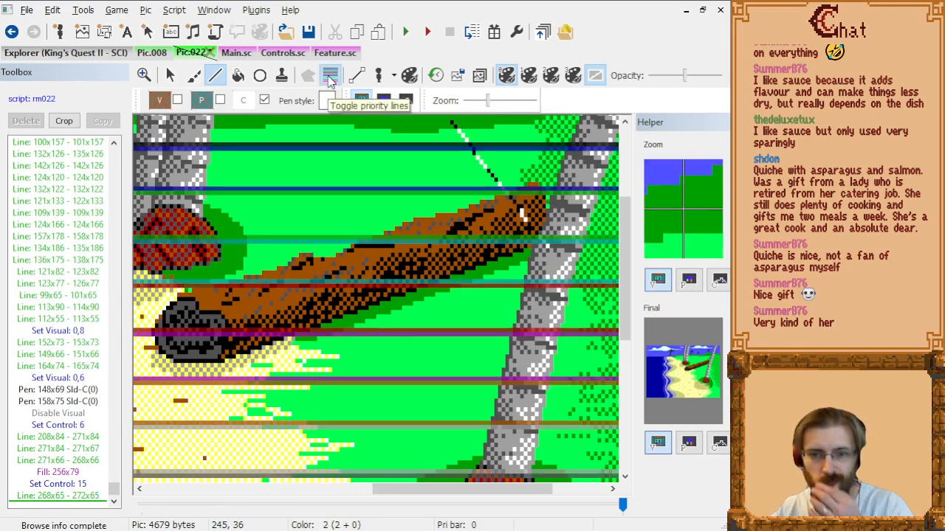
pyautogui.click(330, 77)
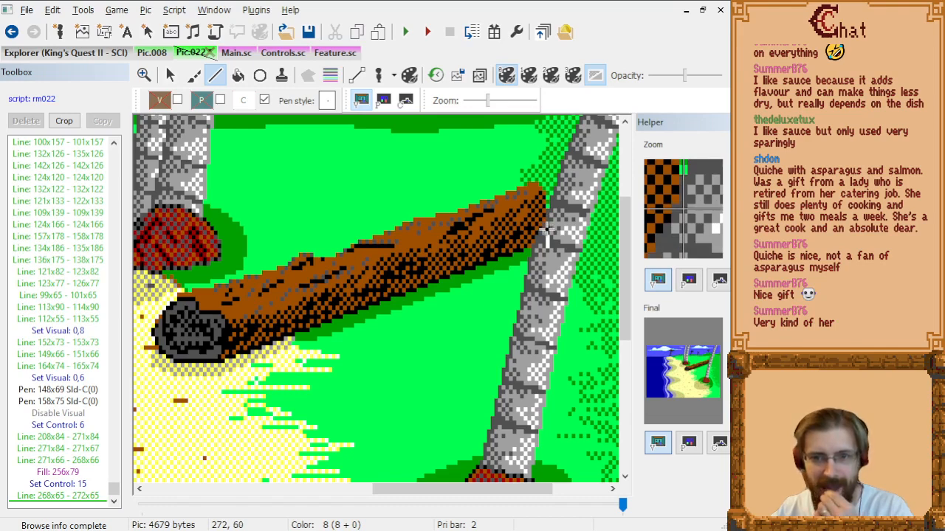
pyautogui.click(547, 231)
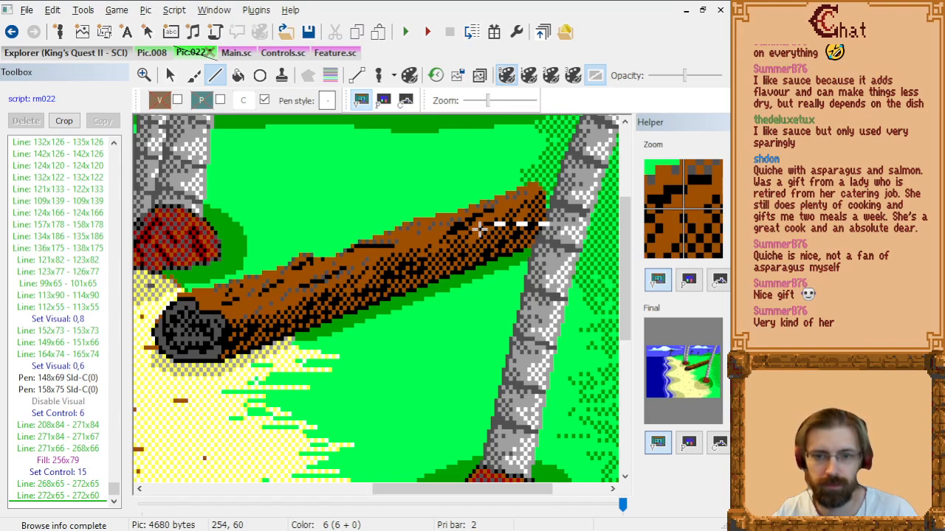
pyautogui.click(480, 231)
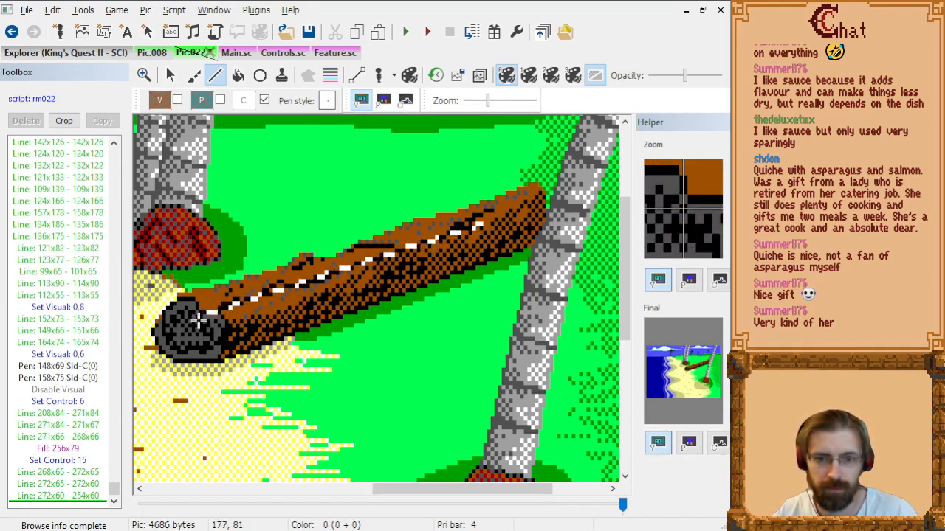
pyautogui.click(151, 347)
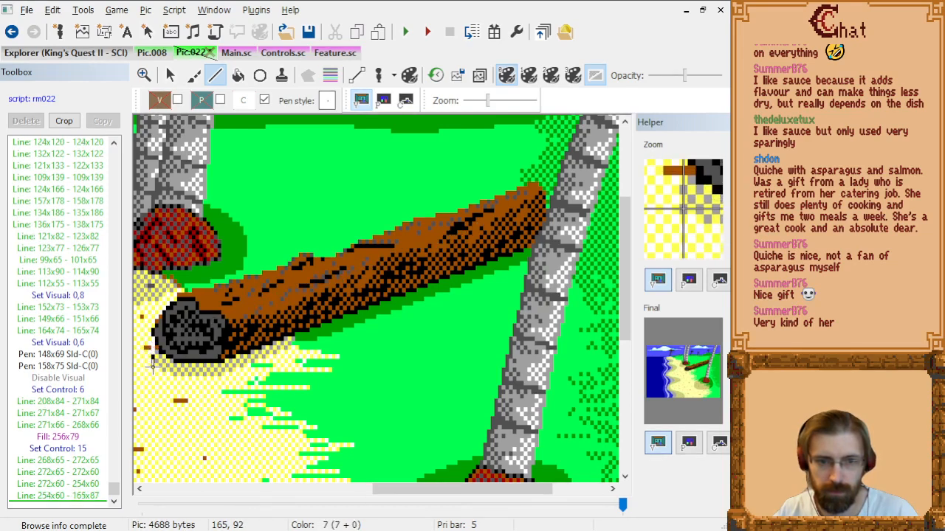
# Close the log outline on the control screen with lines 165x87 - 165x91 and 165x91 - 182x91, and fill it at 233x70.
pyautogui.click(405, 100)
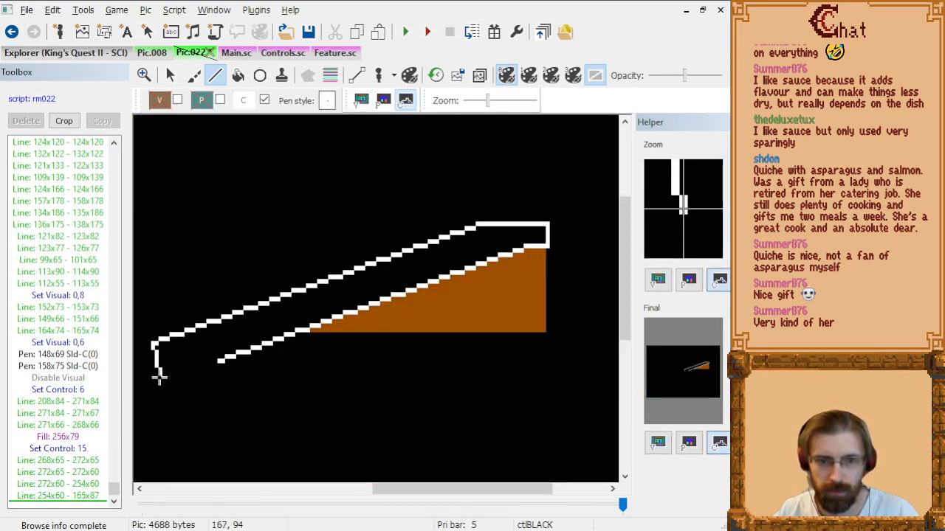
pyautogui.click(153, 365)
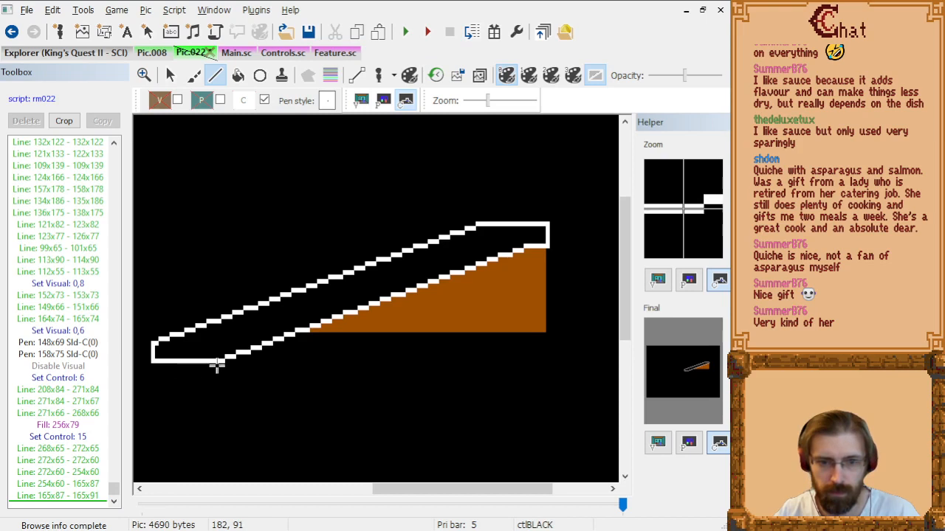
pyautogui.click(220, 363)
pyautogui.click(240, 80)
pyautogui.click(405, 267)
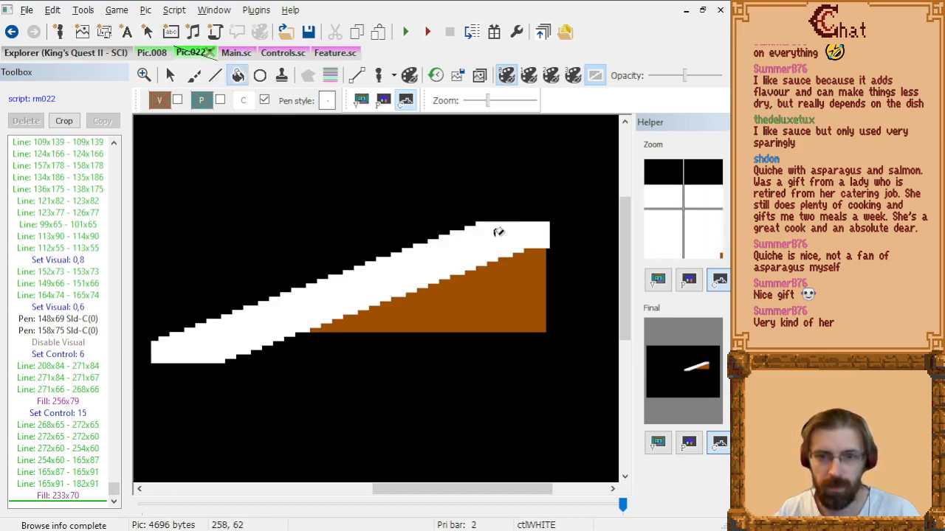
# Show the test character on the visual screen and place it behind, across and in front of the log to check walkability.
pyautogui.scroll(-2, 468, 256)
pyautogui.scroll(1, 465, 259)
pyautogui.scroll(-2, 494, 314)
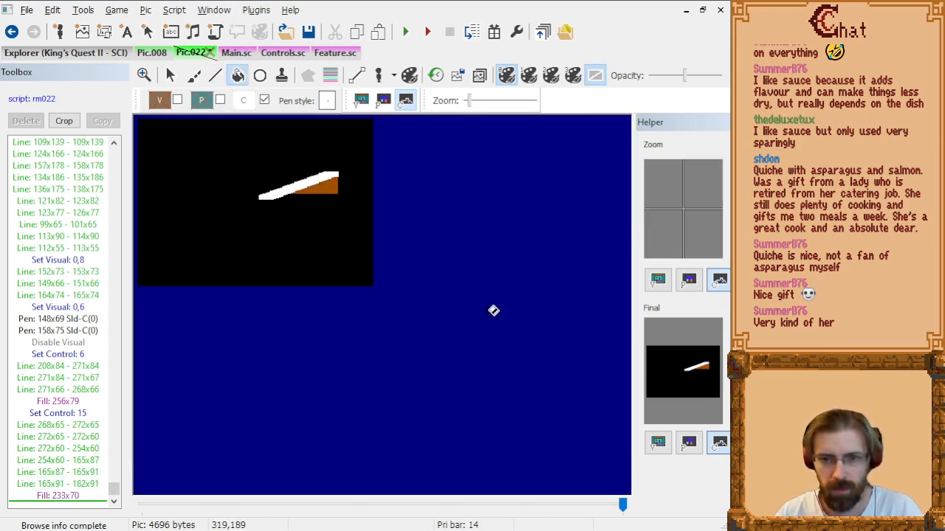
pyautogui.scroll(1, 333, 215)
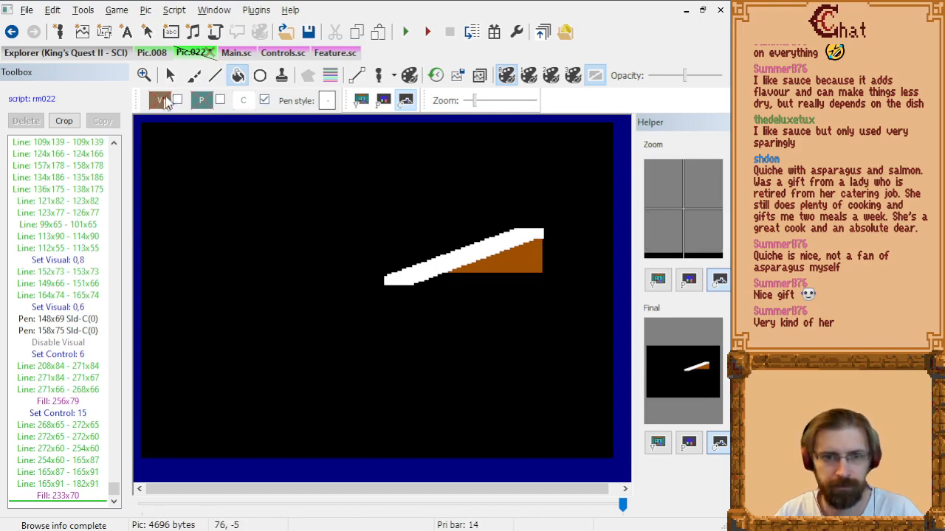
pyautogui.click(170, 75)
pyautogui.click(378, 75)
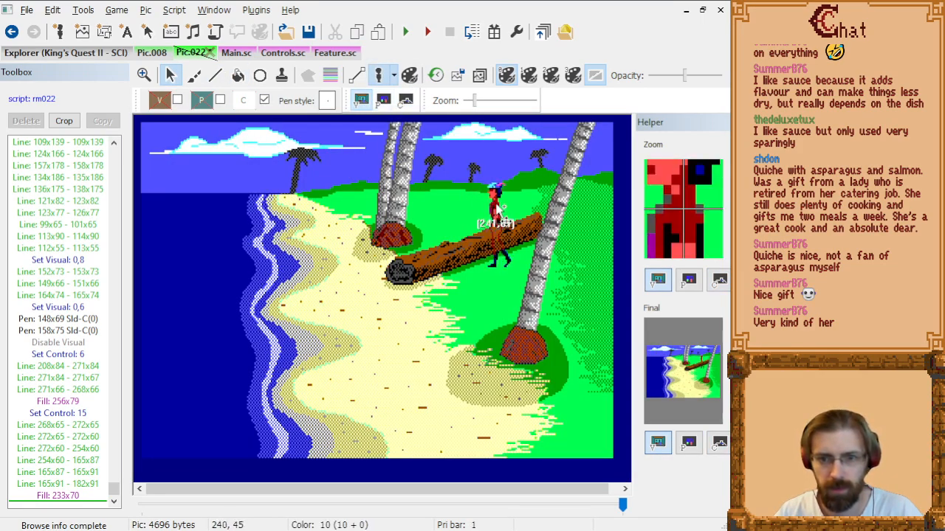
pyautogui.rightClick(497, 210)
pyautogui.click(496, 194)
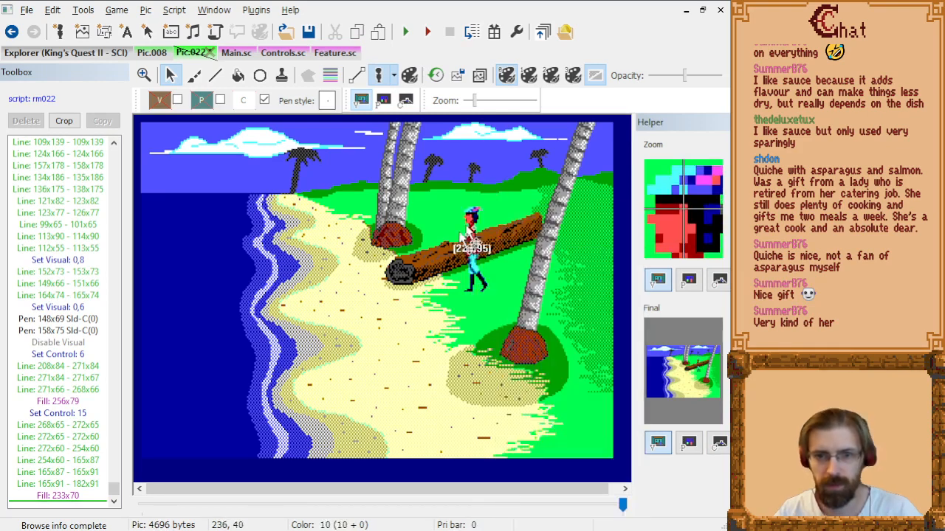
pyautogui.click(435, 275)
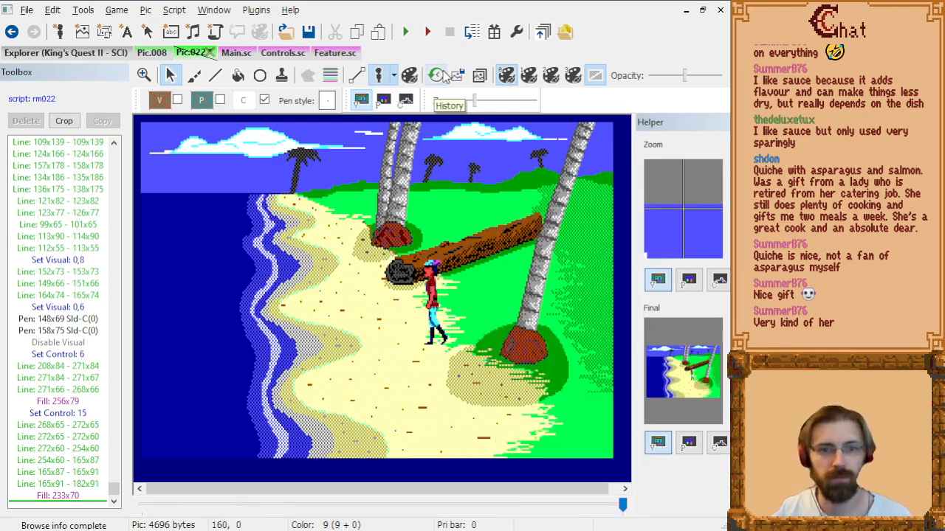
# Save the picture, and save it again as resource number 22 in package 1, overwriting the existing resource.
pyautogui.hotkey('ctrl', 's')
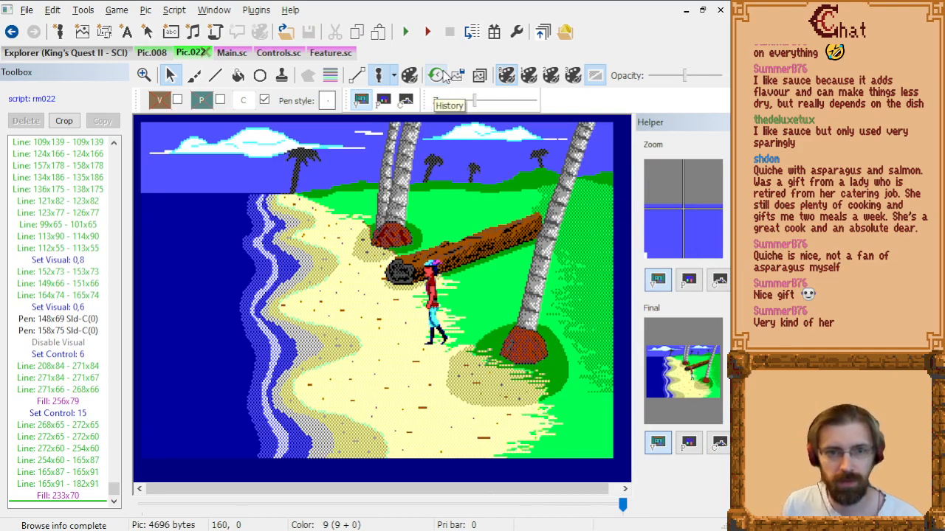
pyautogui.click(25, 11)
pyautogui.click(93, 103)
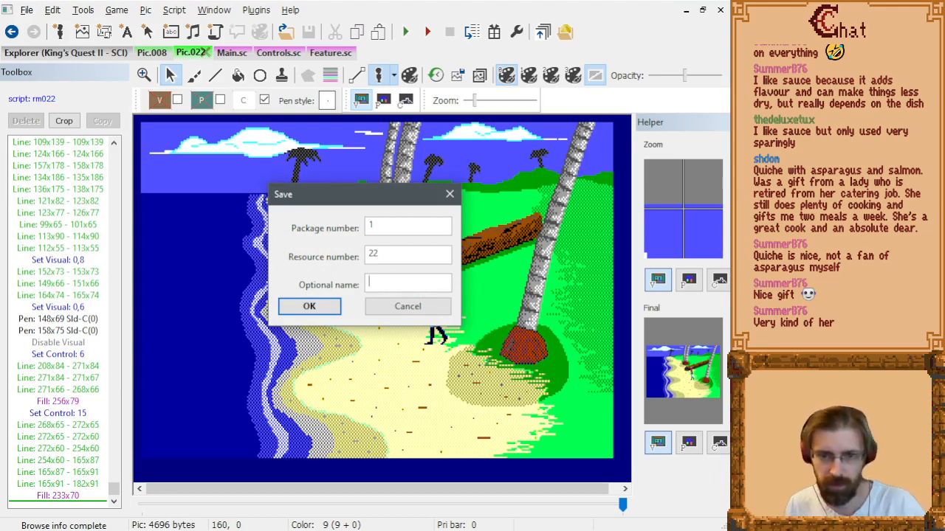
pyautogui.press('Return')
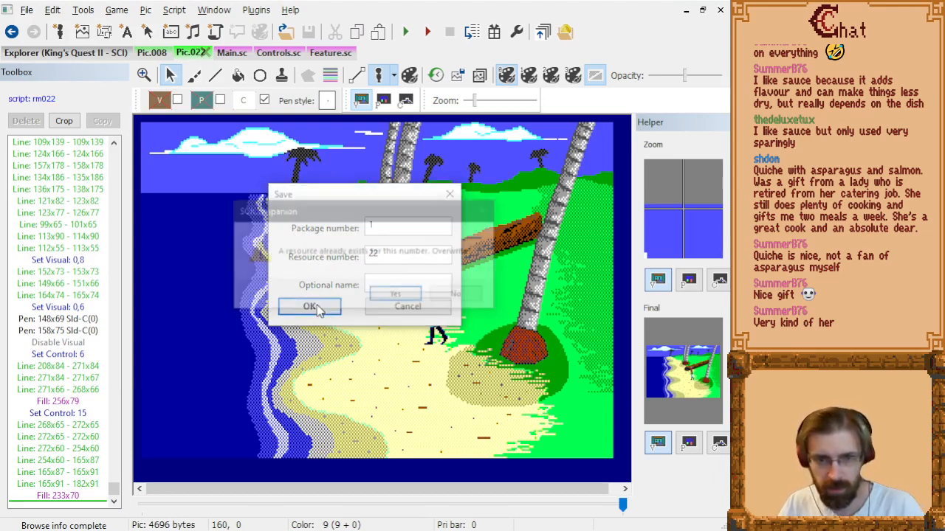
pyautogui.click(165, 76)
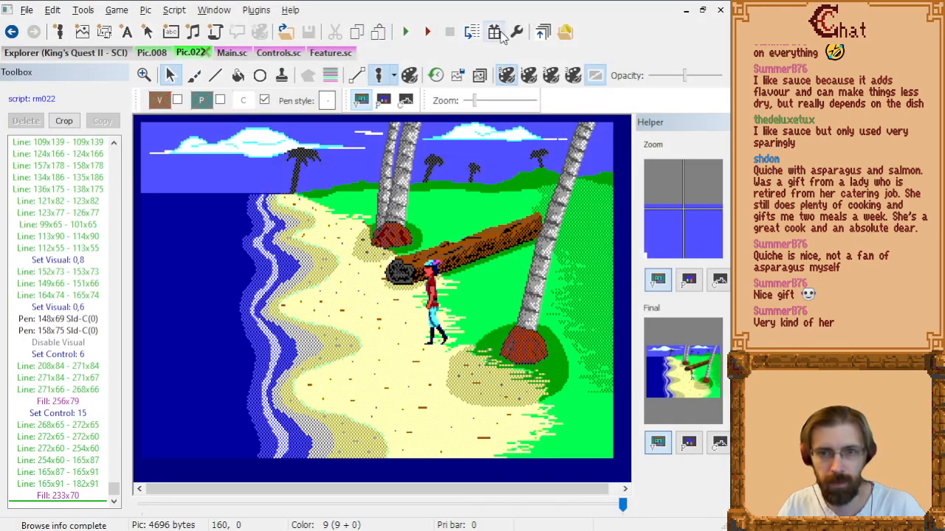
# Run the game, begin a new game and walk the character south through the beach rooms to the log room.
pyautogui.click(405, 33)
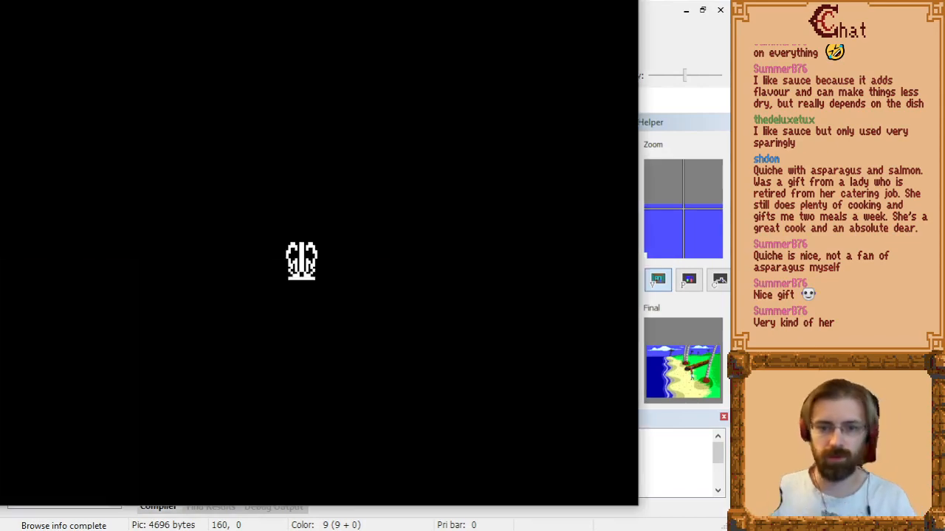
pyautogui.press('Return')
pyautogui.press('Right')
pyautogui.press('Return')
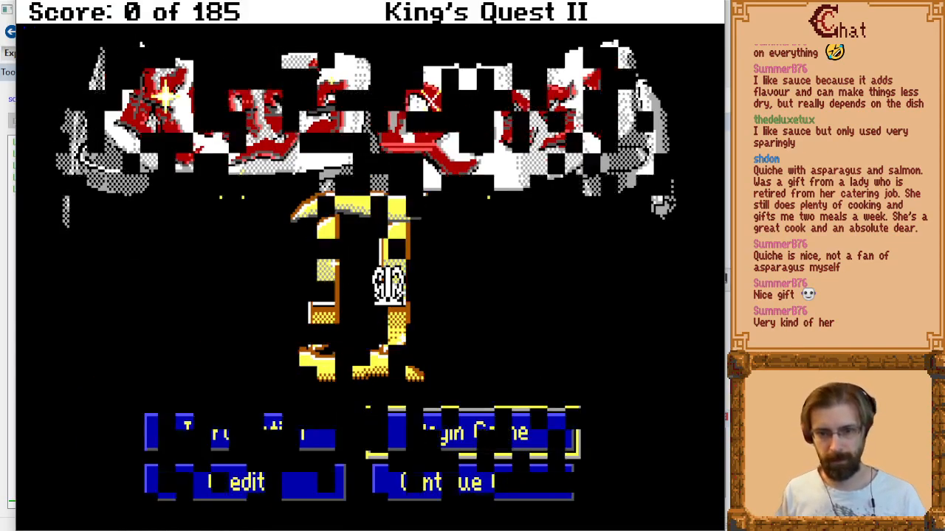
pyautogui.press('Down')
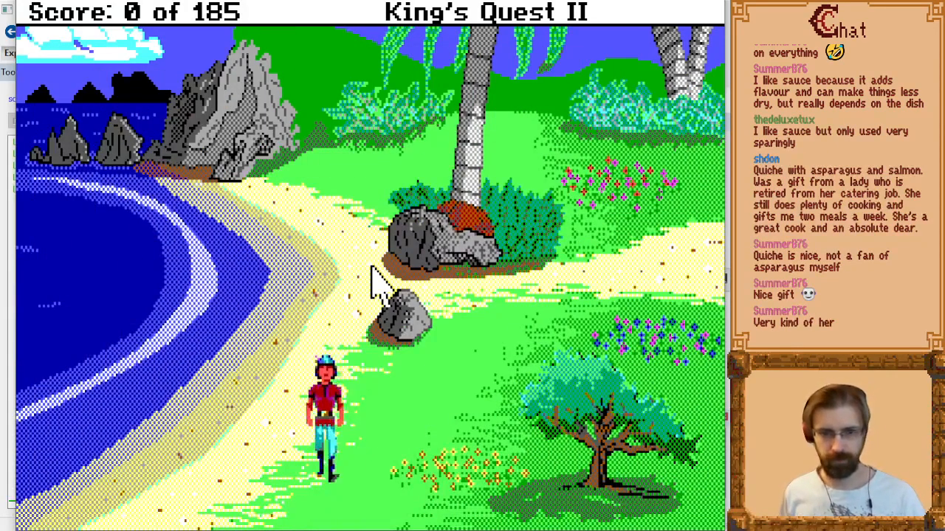
pyautogui.press('Left')
pyautogui.press('Down')
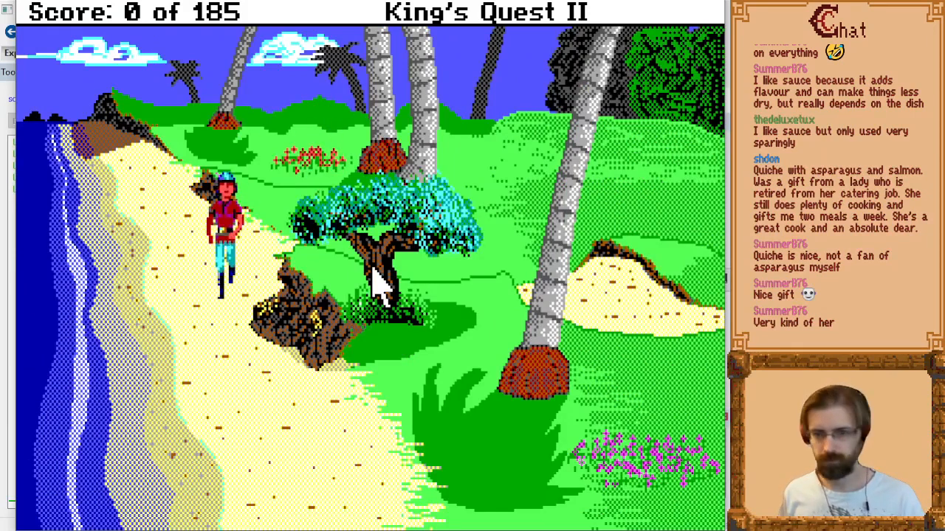
pyautogui.press('pagedown')
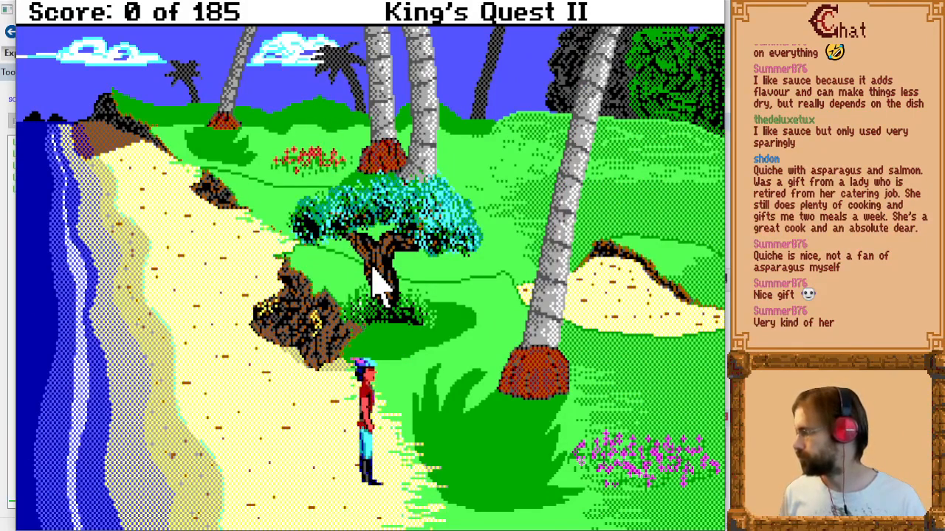
pyautogui.press('Down')
pyautogui.press('pagedown')
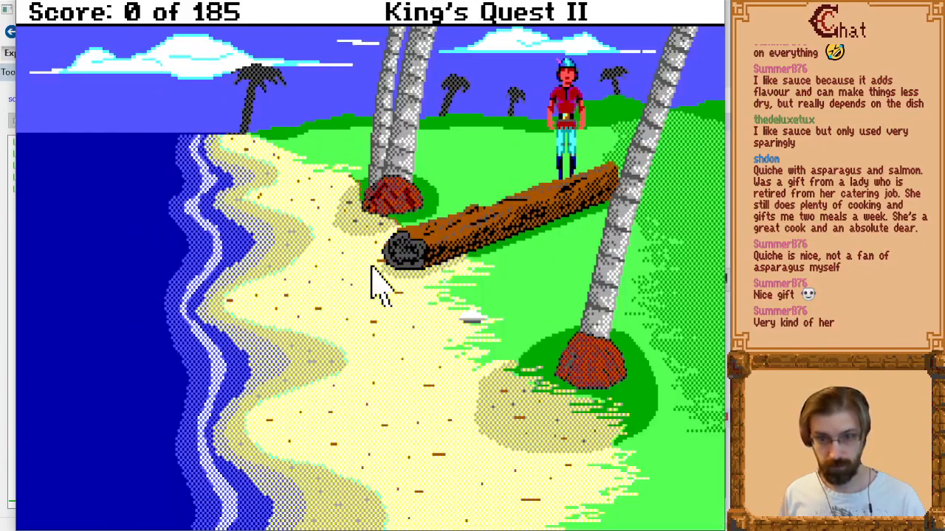
# Walk the character along the log's upper edge and around its sandy end to test the blocking control area.
pyautogui.press('Left')
pyautogui.press('Down')
pyautogui.press('Left')
pyautogui.press('Down')
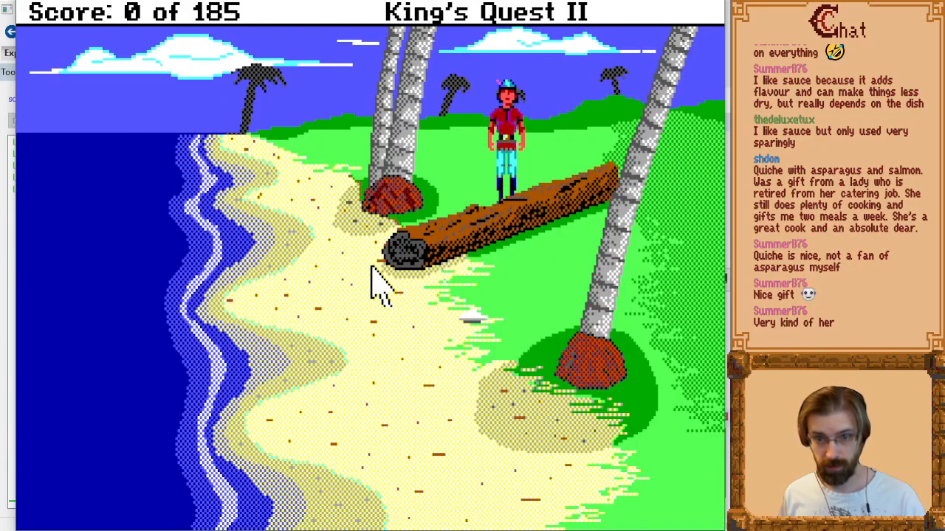
pyautogui.press('Left')
pyautogui.press('Down')
pyautogui.press('Left')
pyautogui.press('Down')
pyautogui.press('Left')
pyautogui.press('Down')
pyautogui.press('Left')
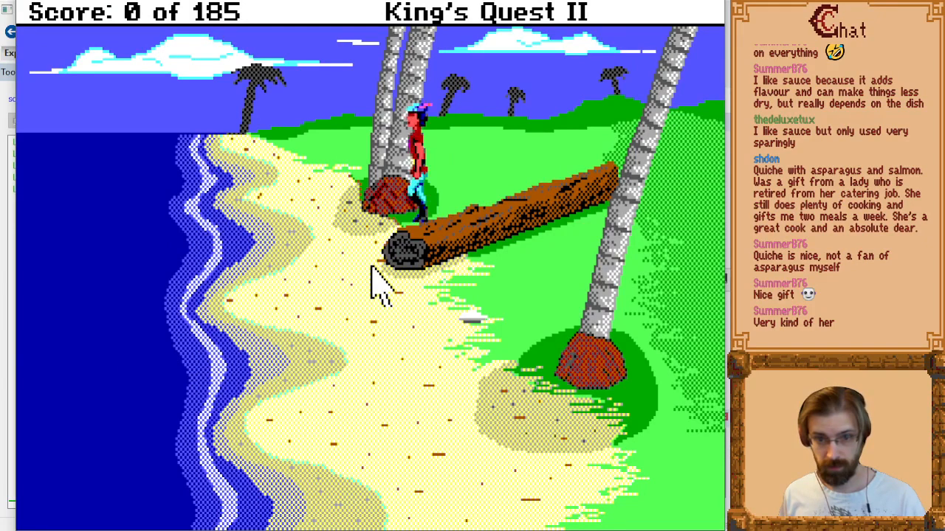
pyautogui.press('Down')
pyautogui.press('Left')
pyautogui.press('Down')
pyautogui.press('Right')
pyautogui.press('Left')
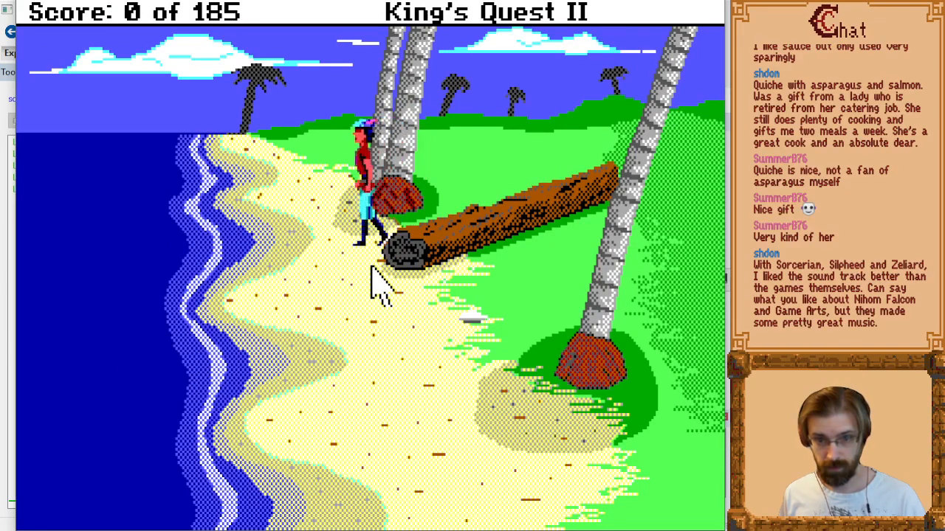
pyautogui.press('Down')
pyautogui.press('Right')
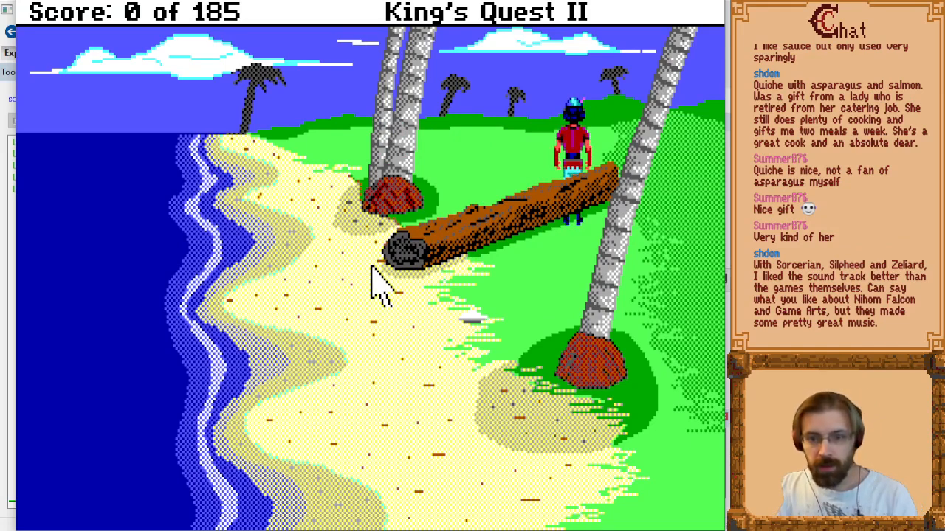
# Walk the character up and down in the area below the log beside the palm, and close the game.
pyautogui.press('Down')
pyautogui.press('Up')
pyautogui.press('Down')
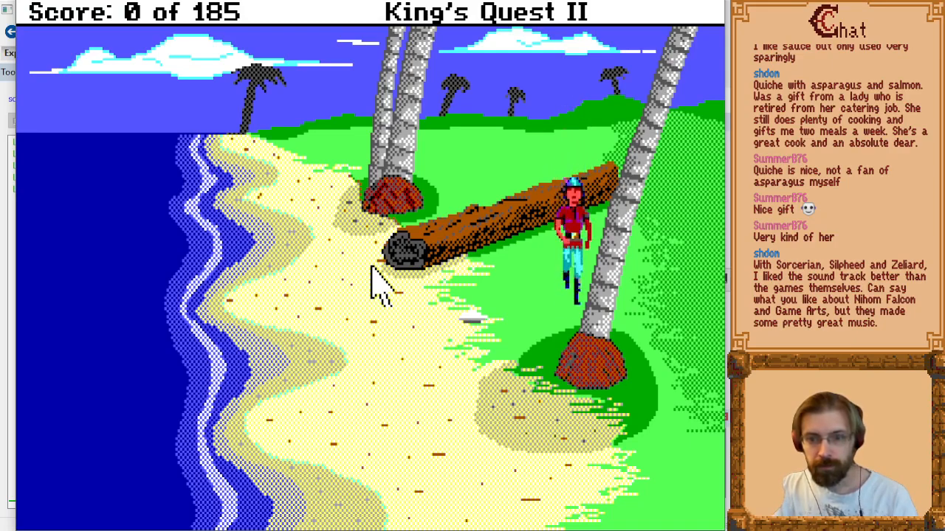
pyautogui.press('Up')
pyautogui.hotkey('alt', 'F4')
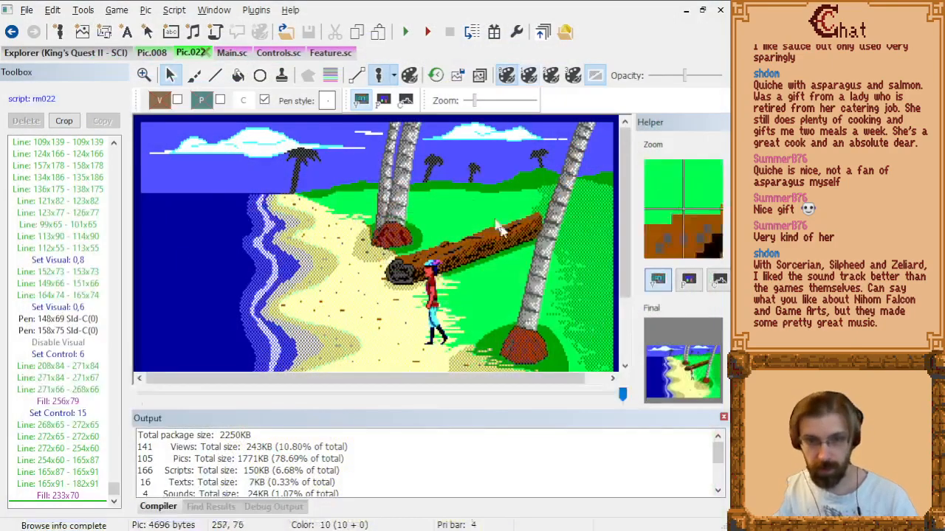
# Open room 22's script, close the compiler output and go to RoomScript's doit method.
pyautogui.click(33, 98)
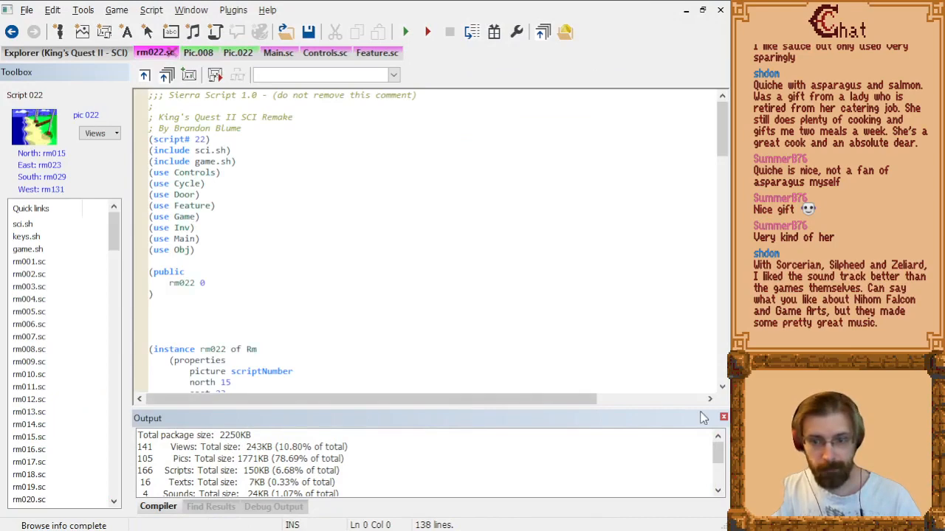
pyautogui.click(724, 418)
pyautogui.scroll(-14, 422, 264)
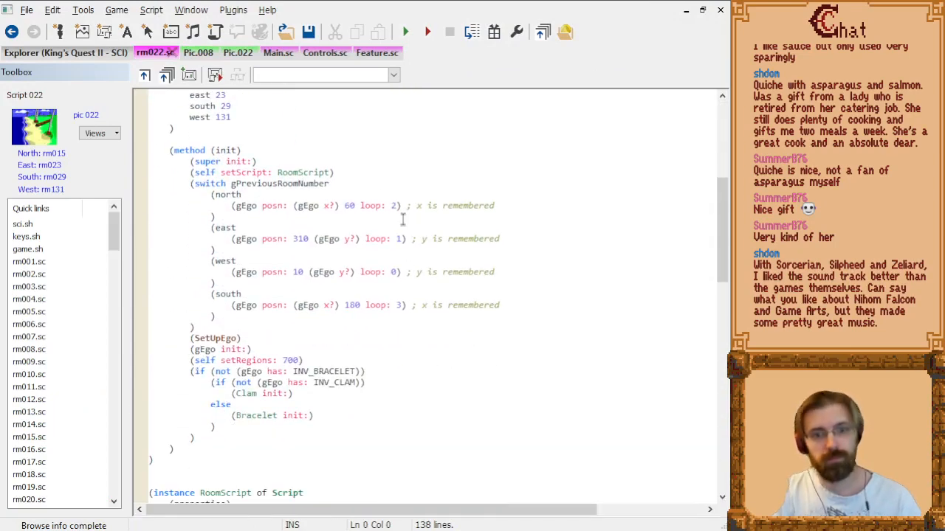
pyautogui.scroll(-2, 343, 292)
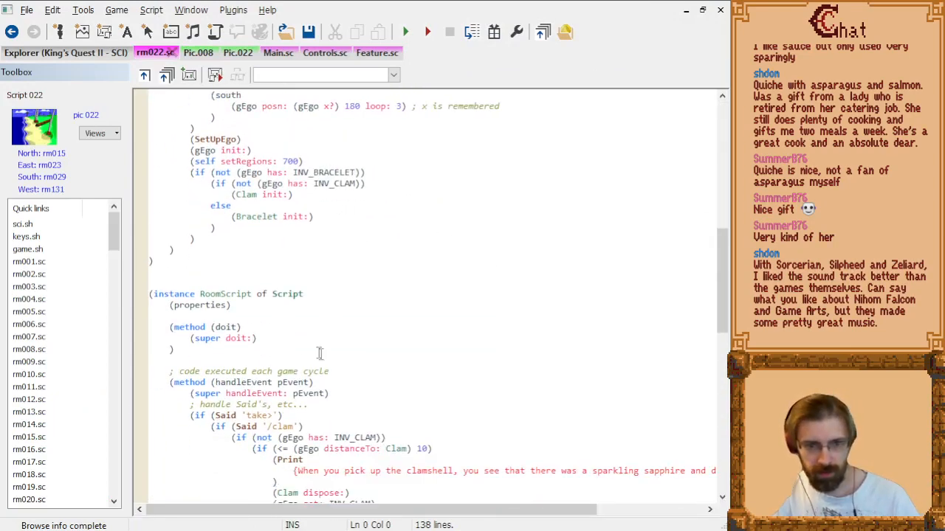
# Below super doit: in RoomScript's doit method, start an if statement with the condition (& (gEgo onControl:) ctlBROWN).
pyautogui.press('Return')
pyautogui.write('(if')
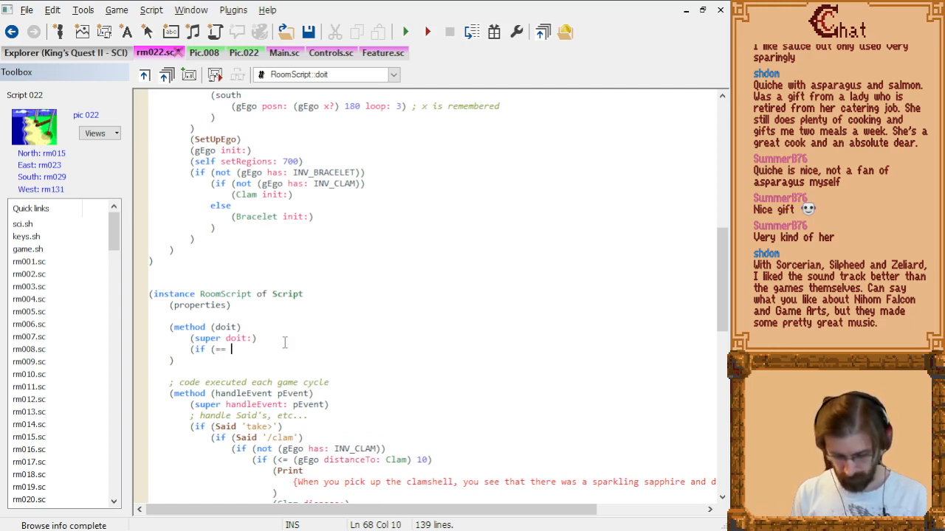
pyautogui.write('(&')
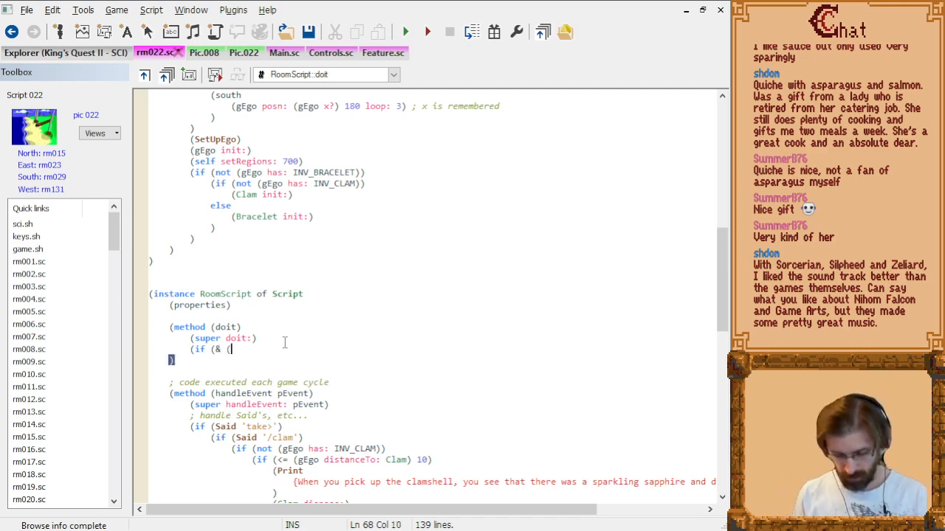
pyautogui.write('(gEgo ')
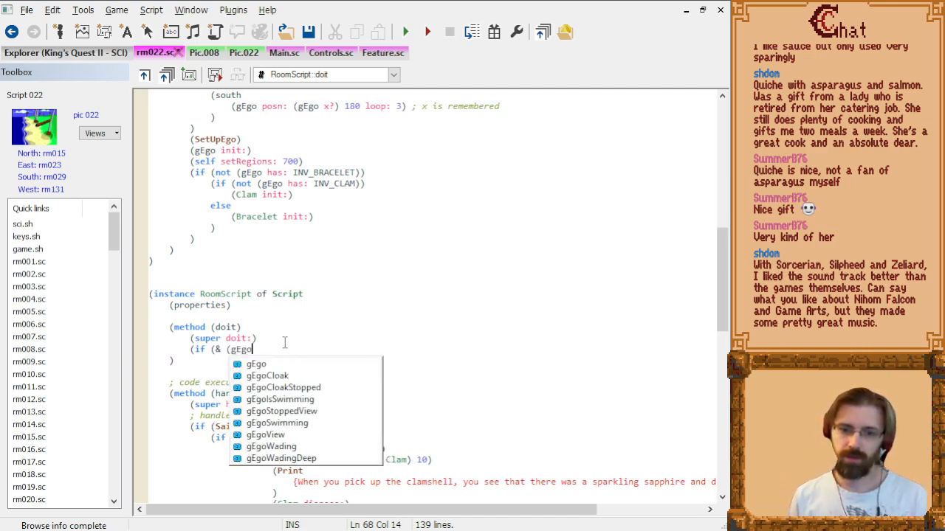
pyautogui.write('o')
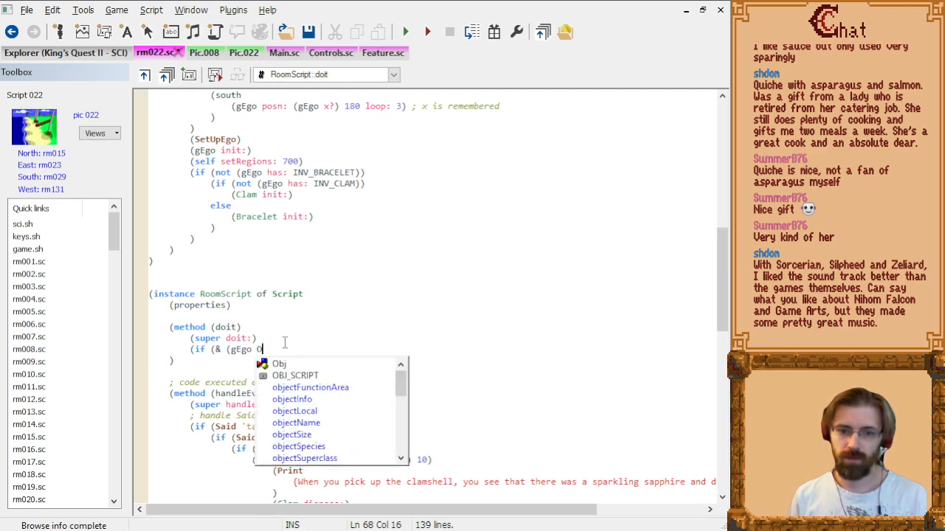
pyautogui.write('nContro')
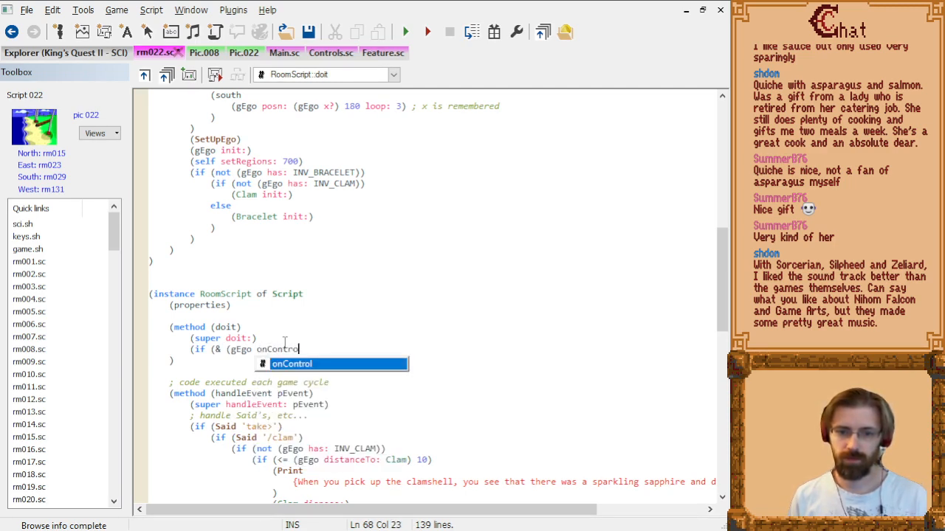
pyautogui.write('l:) ctl')
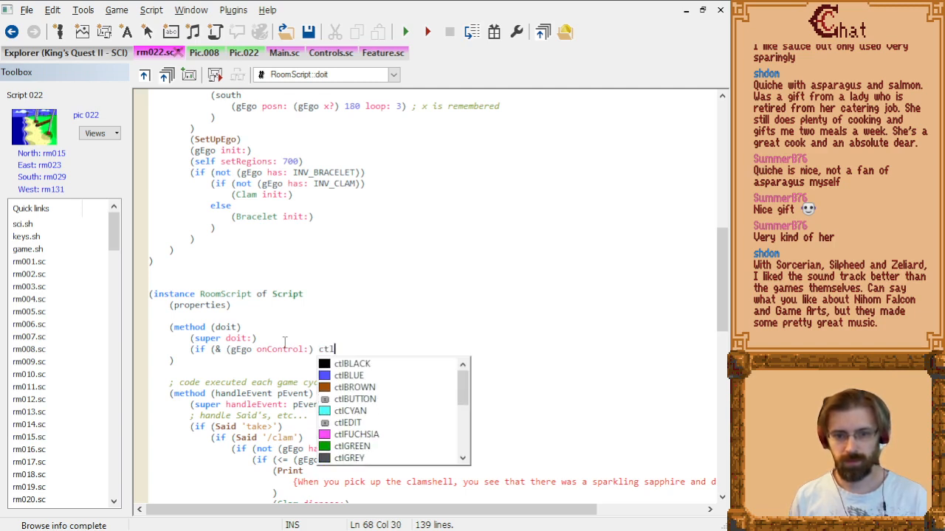
pyautogui.write('BROWN)')
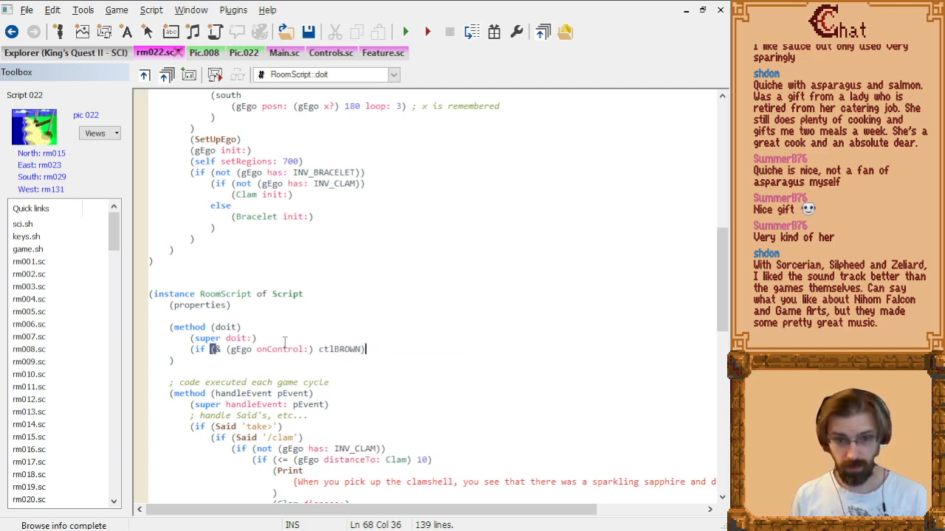
# Close the if block with its own closing parenthesis line and begin an indented (gEgo statement in its body.
pyautogui.press('Return')
pyautogui.press('Return')
pyautogui.write(')')
pyautogui.press('Up')
pyautogui.press('Tab')
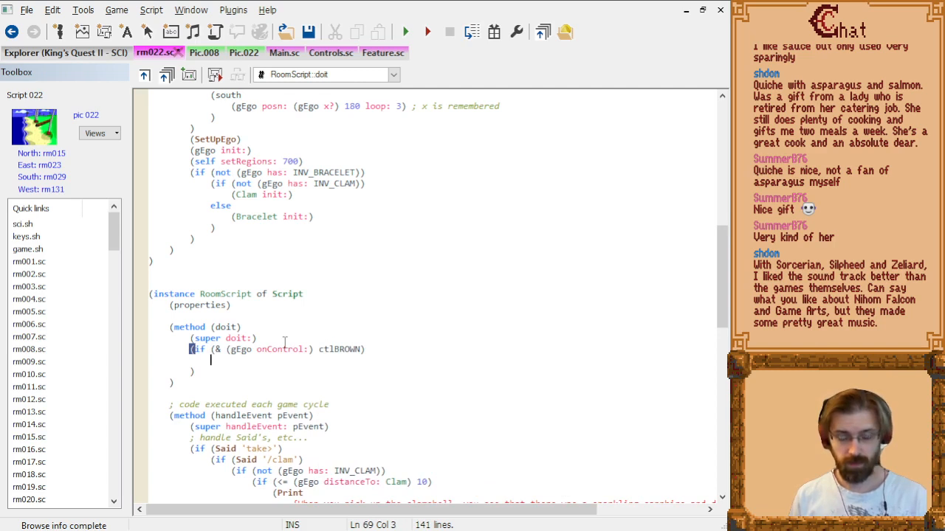
pyautogui.write('(gEgo')
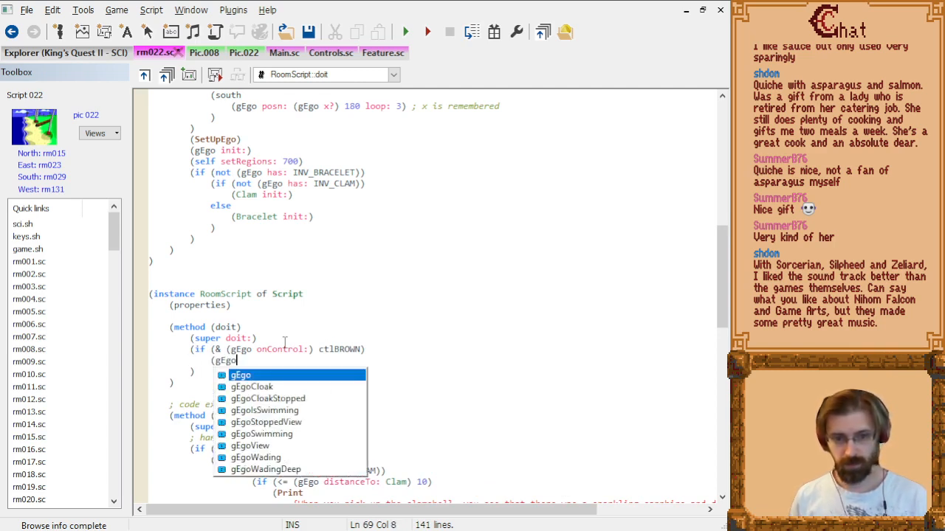
pyautogui.press('Down')
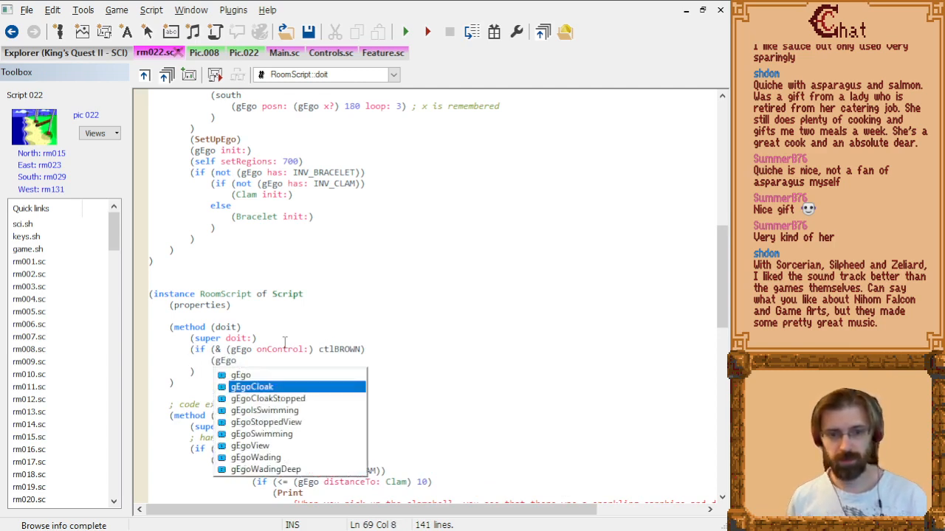
pyautogui.press('Escape')
# Wrap the ctlBROWN condition in an (and expression, with the condition indented on its own line beneath it.
pyautogui.press('Up')
pyautogui.press('Left')
pyautogui.press('Left')
pyautogui.press('Left')
pyautogui.press('Left')
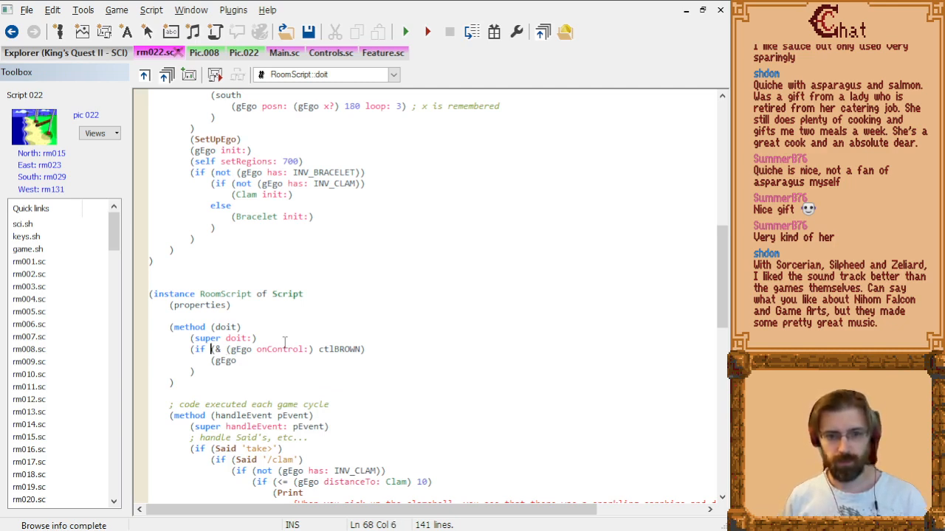
pyautogui.press('Return')
pyautogui.write('and')
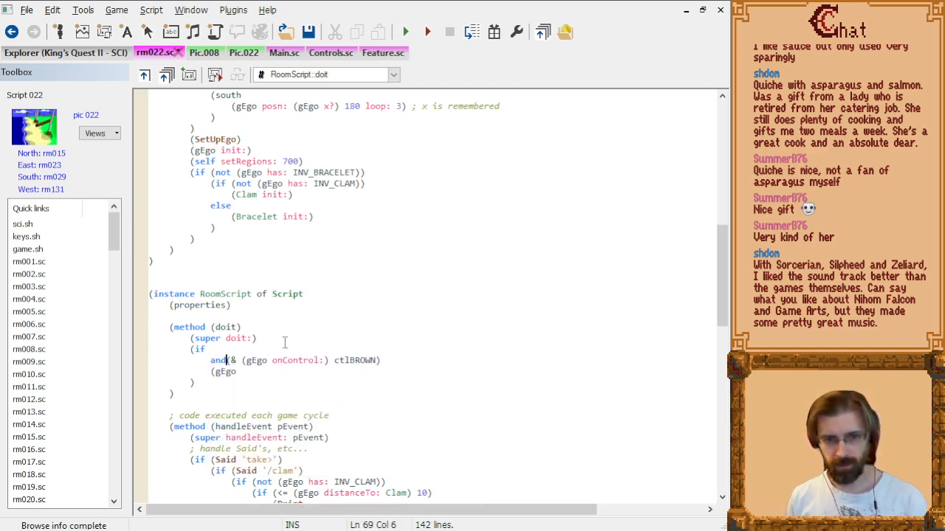
pyautogui.press('Return')
pyautogui.press('Tab')
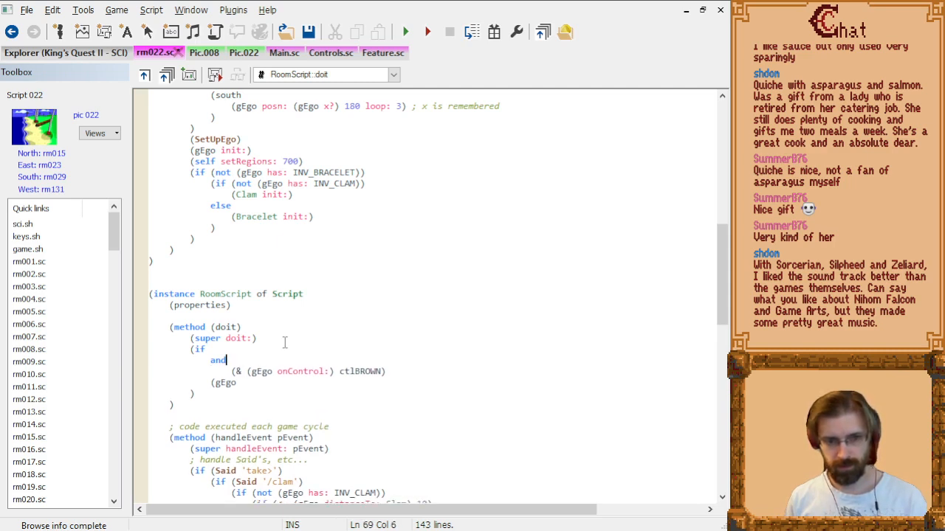
pyautogui.press('Up')
pyautogui.press('Home')
pyautogui.write('(')
pyautogui.press('Down')
pyautogui.press('Down')
pyautogui.press('Right')
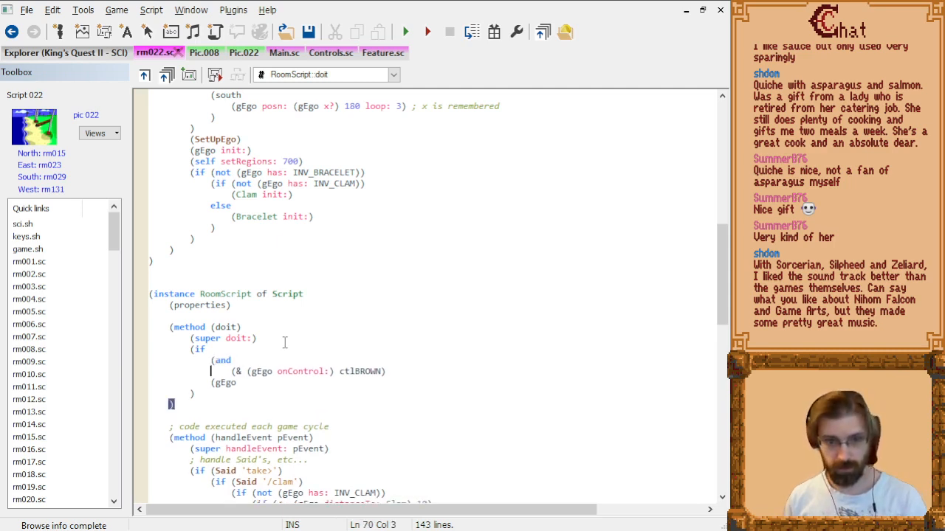
# Close the and expression with a parenthesis on its own line above the (gEgo statement.
pyautogui.press('Return')
pyautogui.press('Tab')
pyautogui.press('BackSpace')
pyautogui.press('BackSpace')
pyautogui.press('BackSpace')
pyautogui.press('BackSpace')
pyautogui.press('BackSpace')
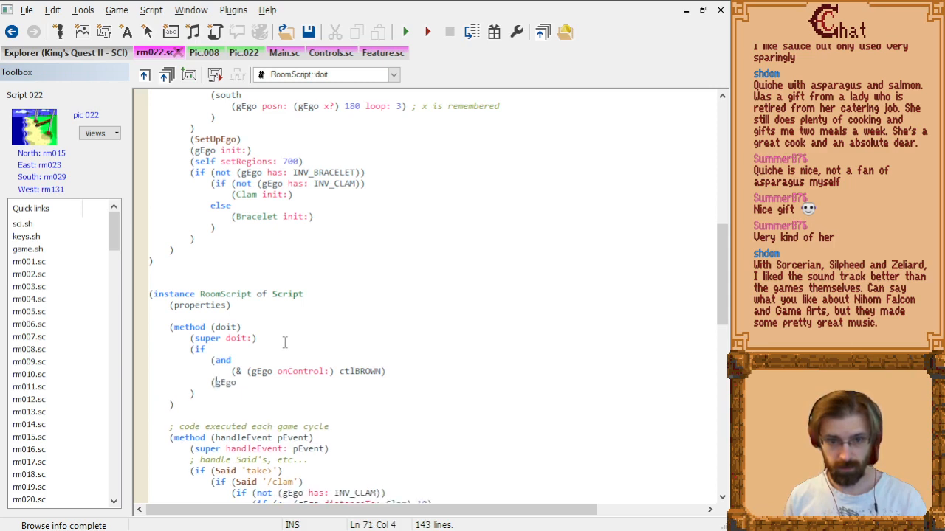
pyautogui.press('Left')
pyautogui.press('Return')
pyautogui.press('Up')
pyautogui.write(')')
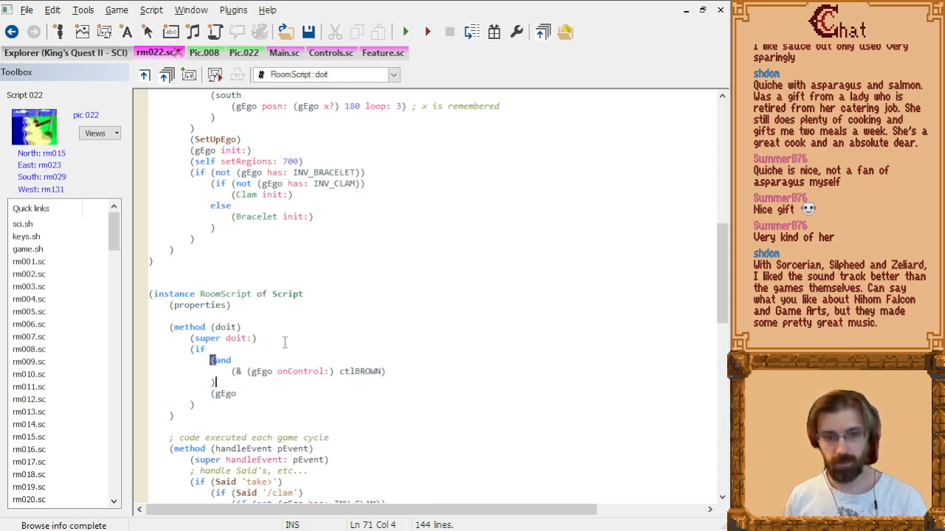
# Start a second condition, (gEgo, on a new line below the ctlBROWN condition inside the and expression.
pyautogui.press('Up')
pyautogui.press('End')
pyautogui.press('Return')
pyautogui.write('(')
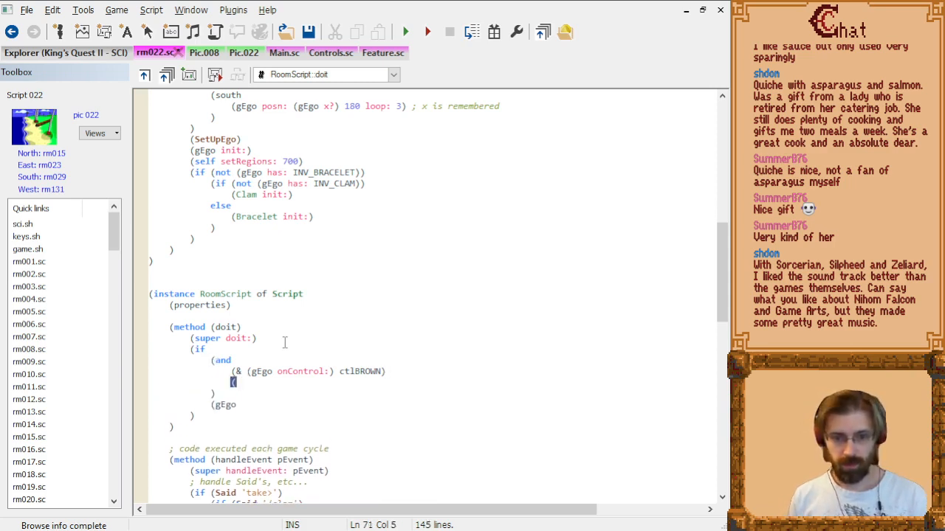
pyautogui.write('gEgo')
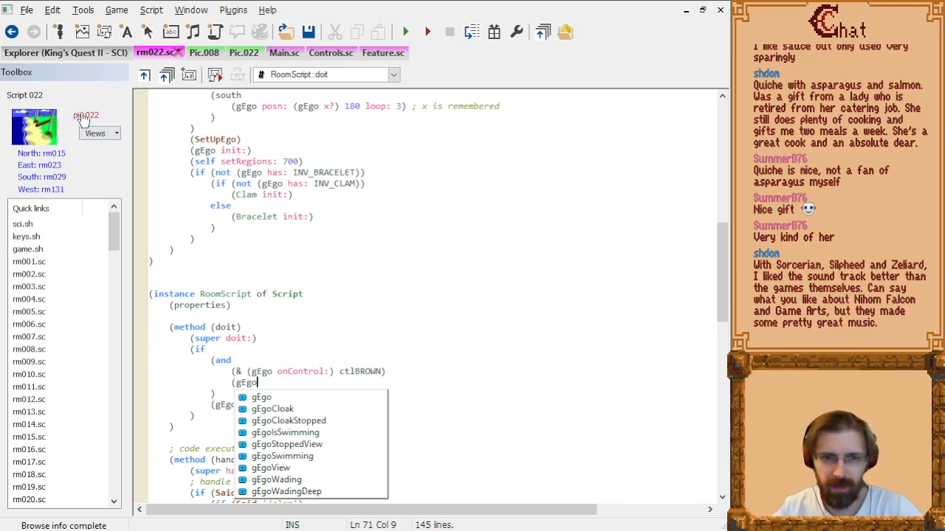
# In Pic.022, display the priority lines and move the test character onto the log's upper end to examine its priority band.
pyautogui.click(243, 52)
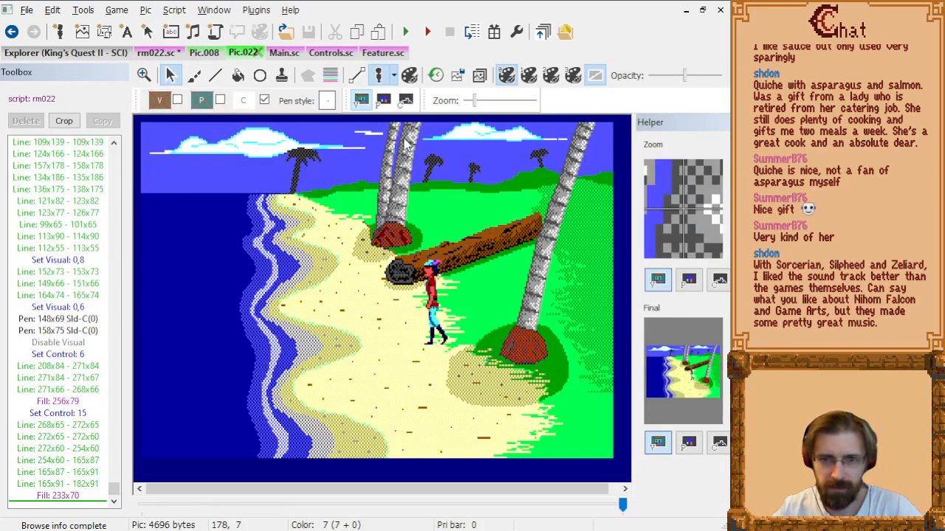
pyautogui.click(330, 75)
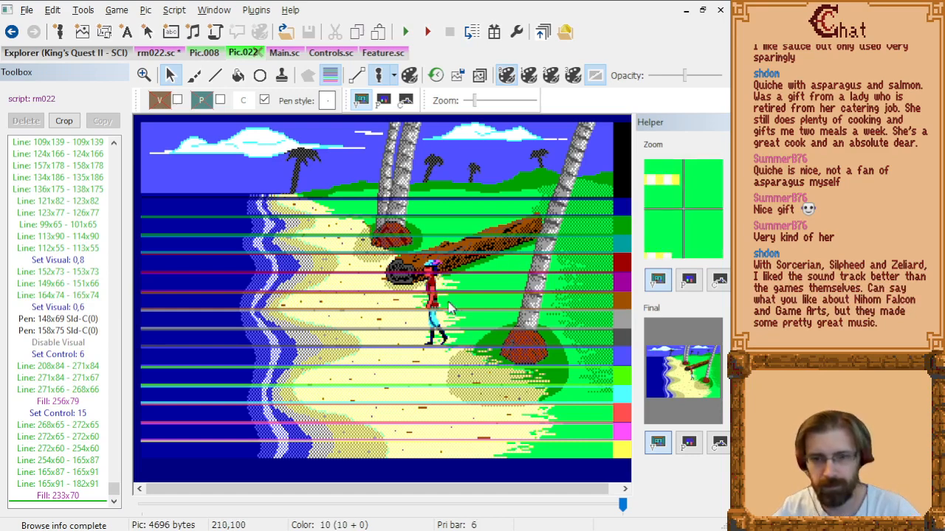
pyautogui.moveTo(439, 300); pyautogui.dragTo(533, 207)
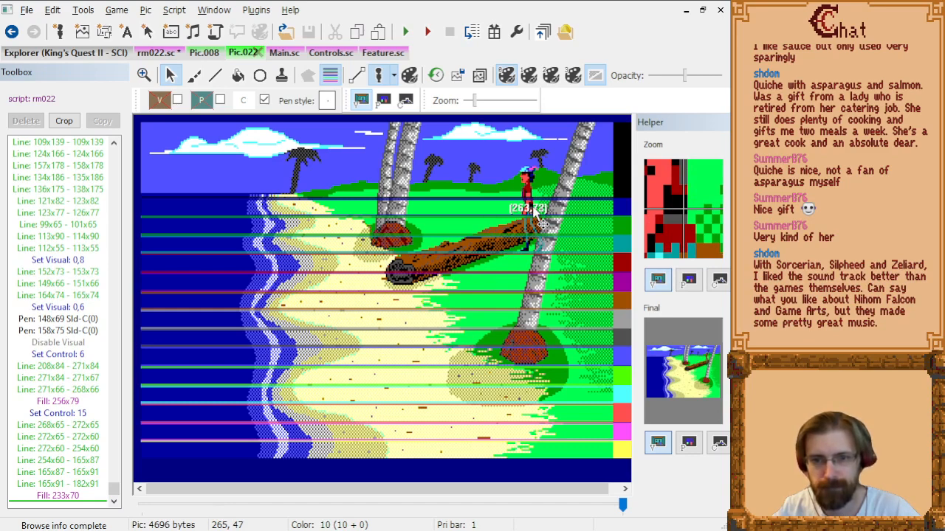
pyautogui.moveTo(536, 215); pyautogui.dragTo(536, 214)
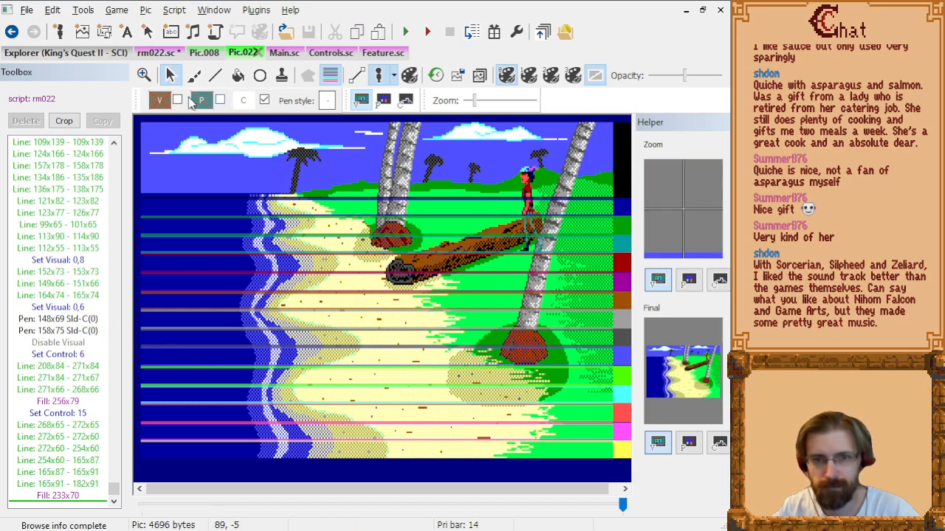
# Back in the rm022 script, replace the second condition's gEgo with the start of an equality comparison, == (gEgo.
pyautogui.click(166, 55)
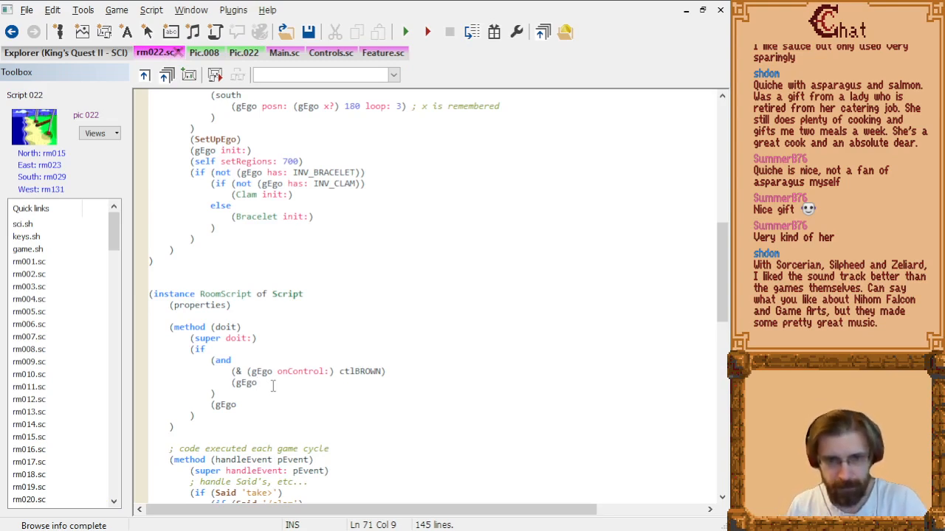
pyautogui.press('BackSpace')
pyautogui.press('BackSpace')
pyautogui.press('BackSpace')
pyautogui.press('BackSpace')
pyautogui.write('==')
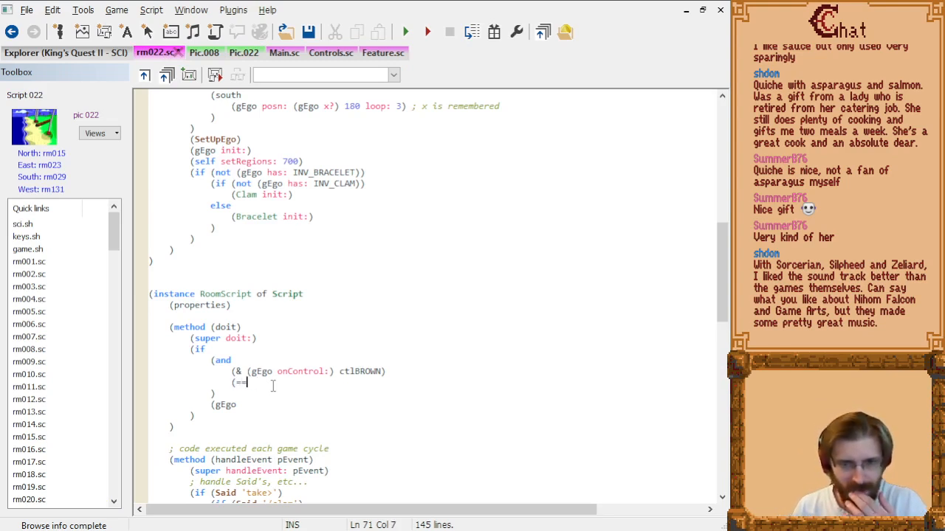
pyautogui.write(' (gEgo')
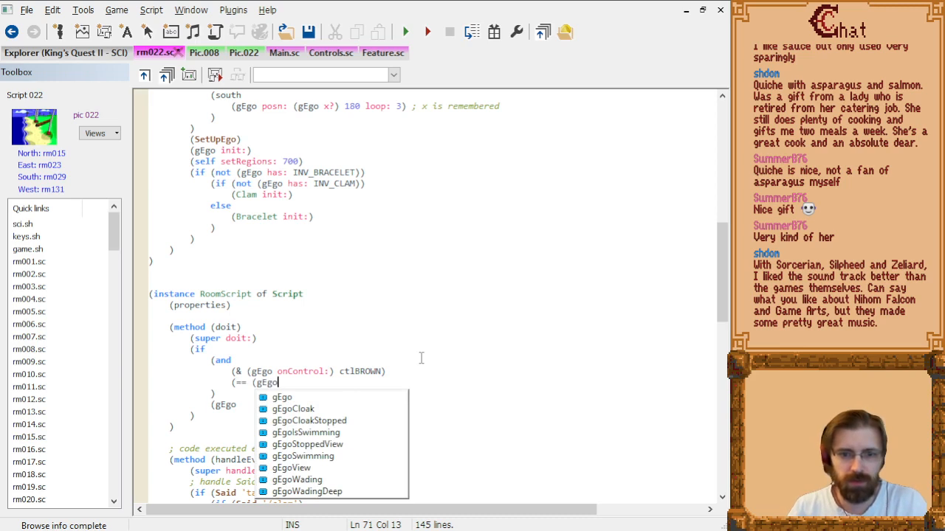
pyautogui.press('Escape')
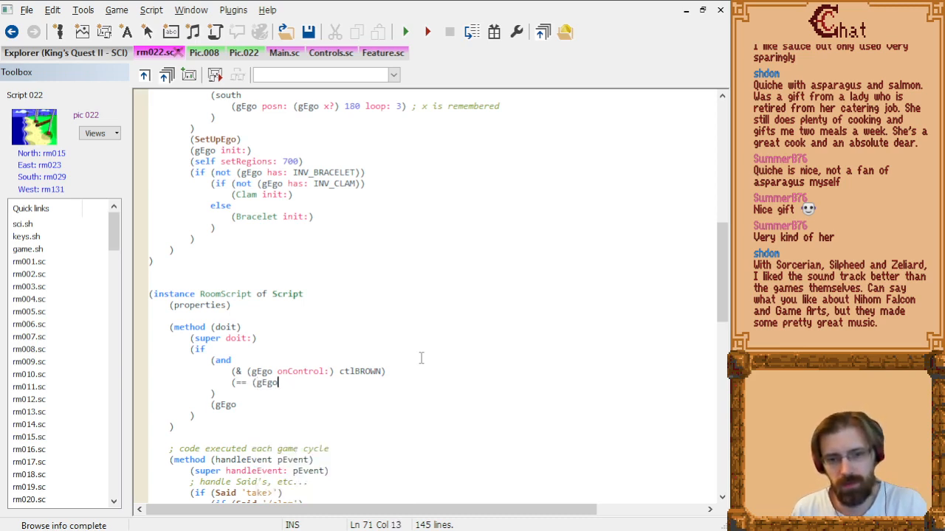
# Complete the comparison's first operand as (gEgo priority?), with priority in lowercase.
pyautogui.write('Pri')
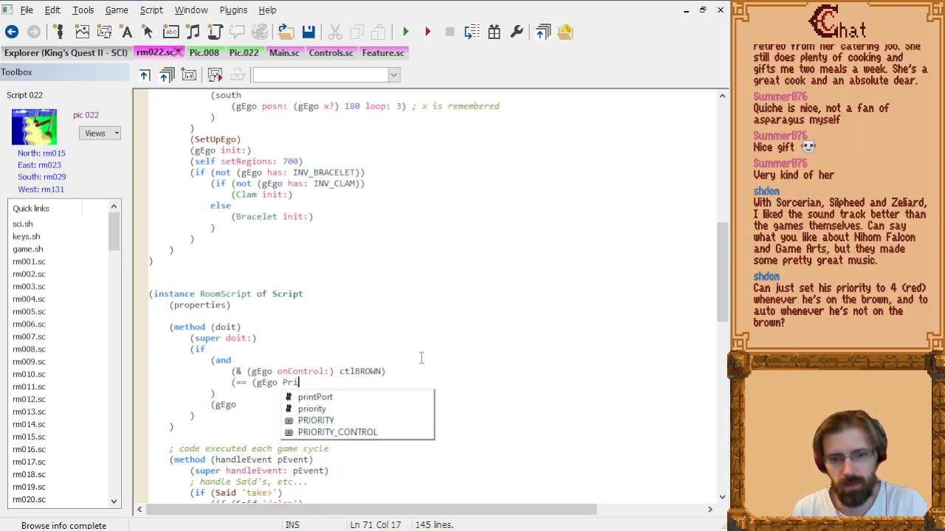
pyautogui.write('ority?')
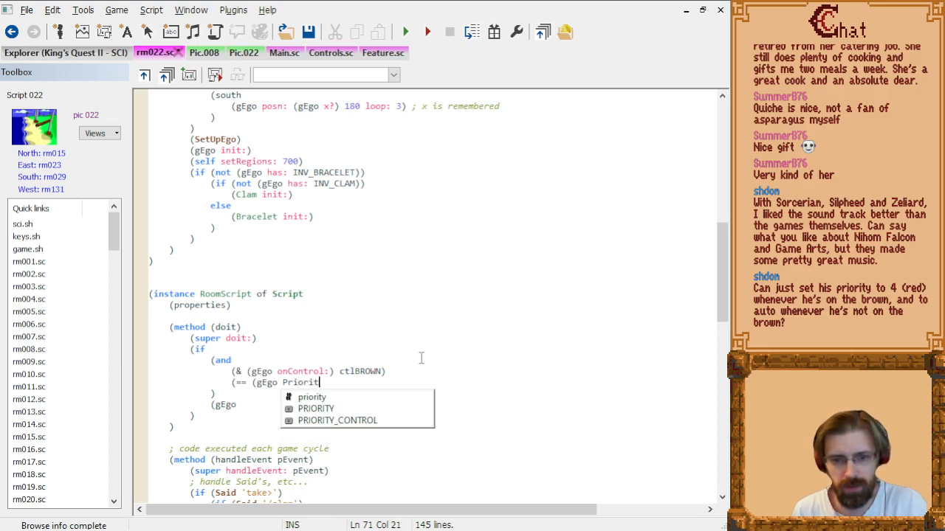
pyautogui.hotkey('ctrl', 'Left')
pyautogui.hotkey('ctrl', 'Left')
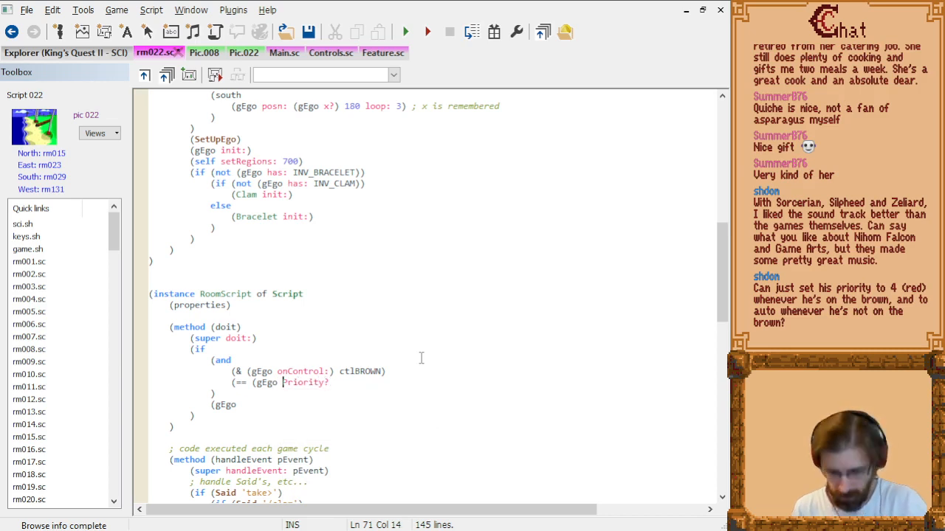
pyautogui.press('Delete')
pyautogui.write('p')
pyautogui.press('End')
pyautogui.write(') ')
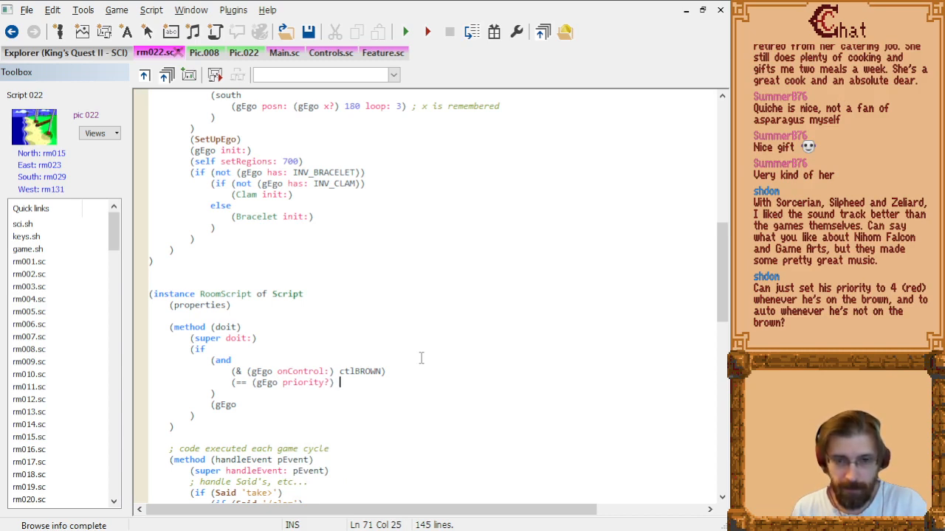
pyautogui.write('pr')
pyautogui.press('BackSpace')
pyautogui.press('BackSpace')
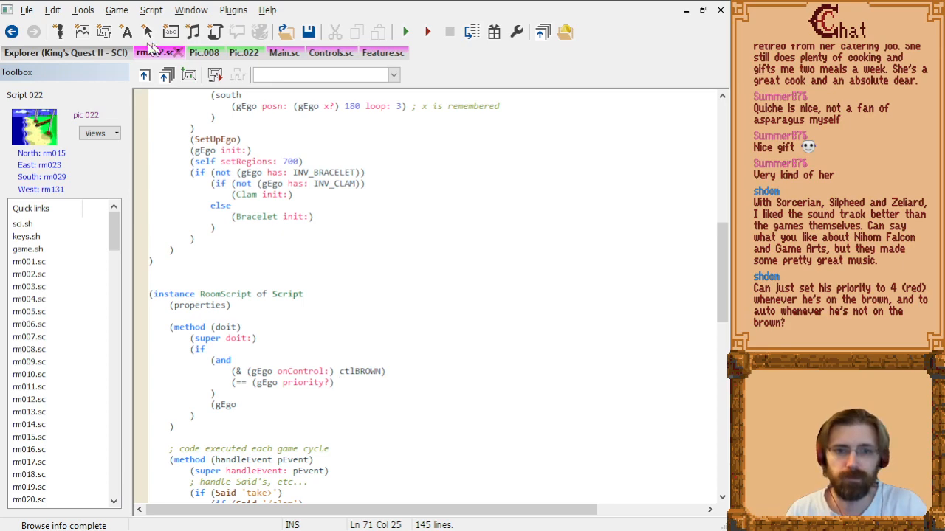
# Open the sci.sh header and look up the colour constant names and their numbers.
pyautogui.doubleClick(24, 226)
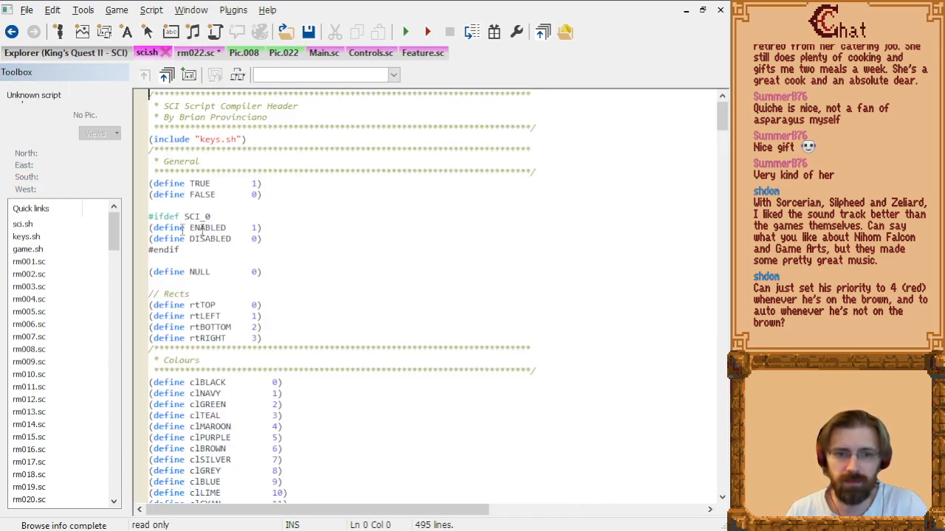
pyautogui.click(426, 229)
pyautogui.hotkey('ctrl', 'f')
pyautogui.press('Escape')
pyautogui.scroll(-7, 380, 294)
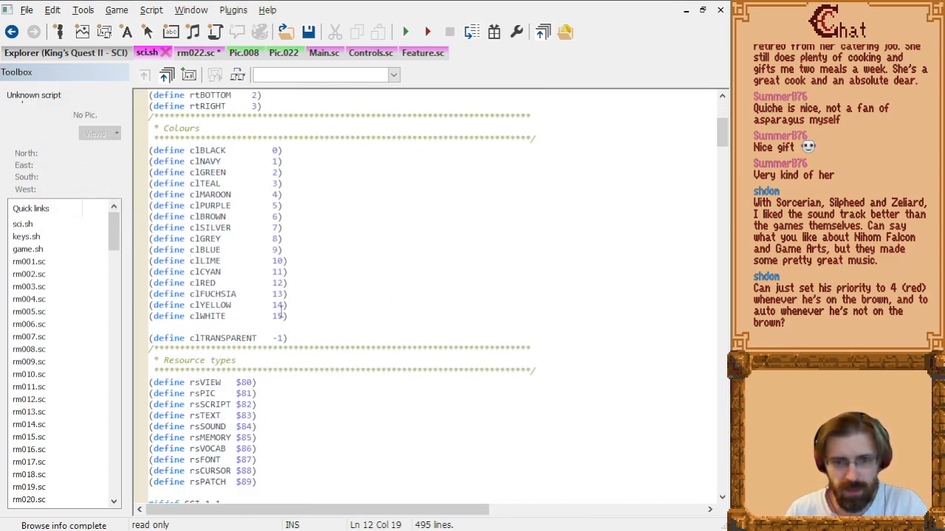
# Back in the rm022 script, finish the priority comparison with clMAROON as its second operand and close the expression.
pyautogui.click(189, 55)
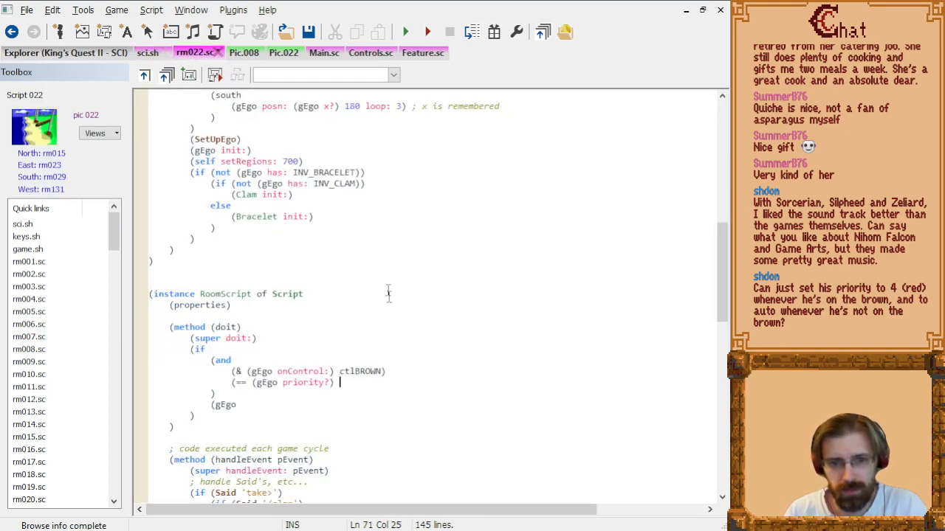
pyautogui.write('cl')
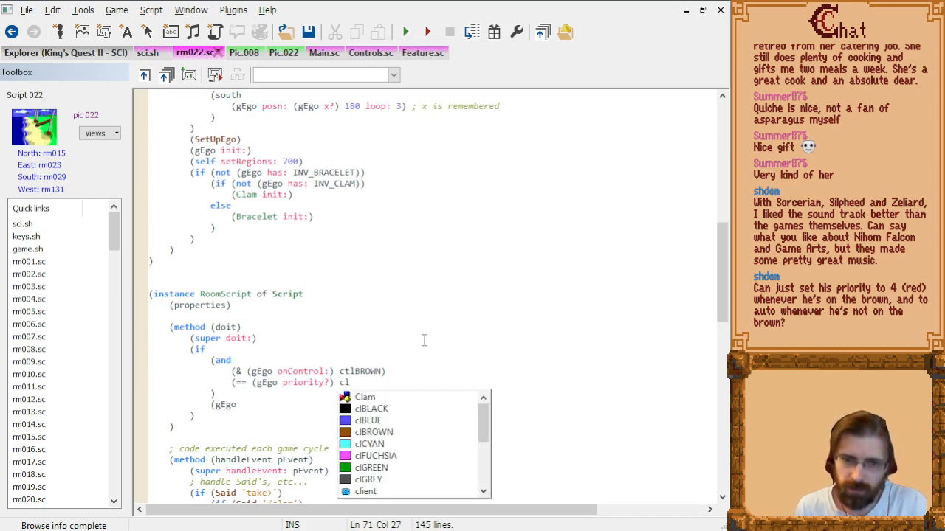
pyautogui.write('RED')
pyautogui.press('Escape')
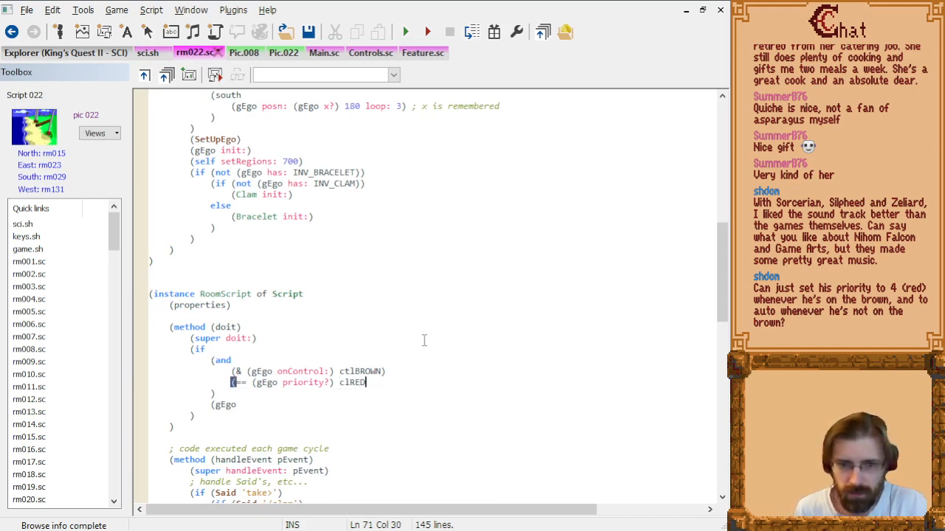
pyautogui.write('D')
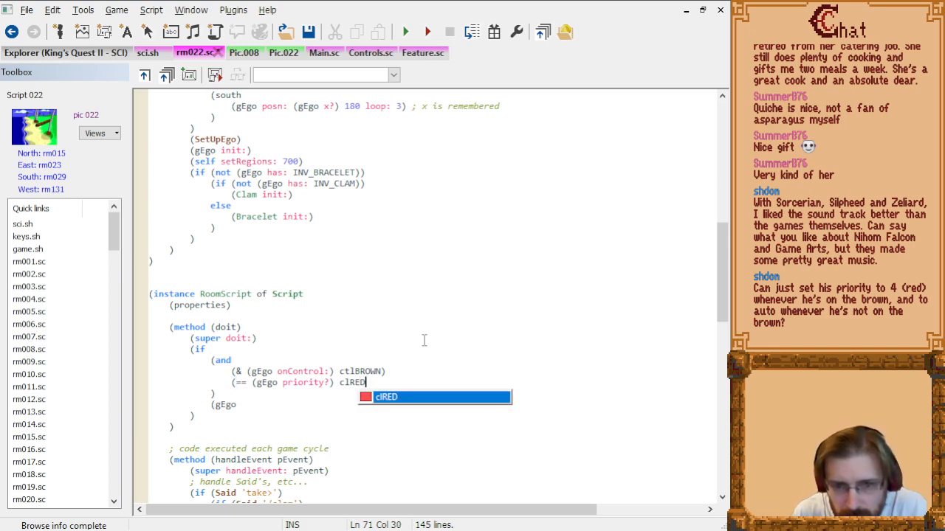
pyautogui.press('BackSpace')
pyautogui.press('BackSpace')
pyautogui.press('BackSpace')
pyautogui.write('MAROON)')
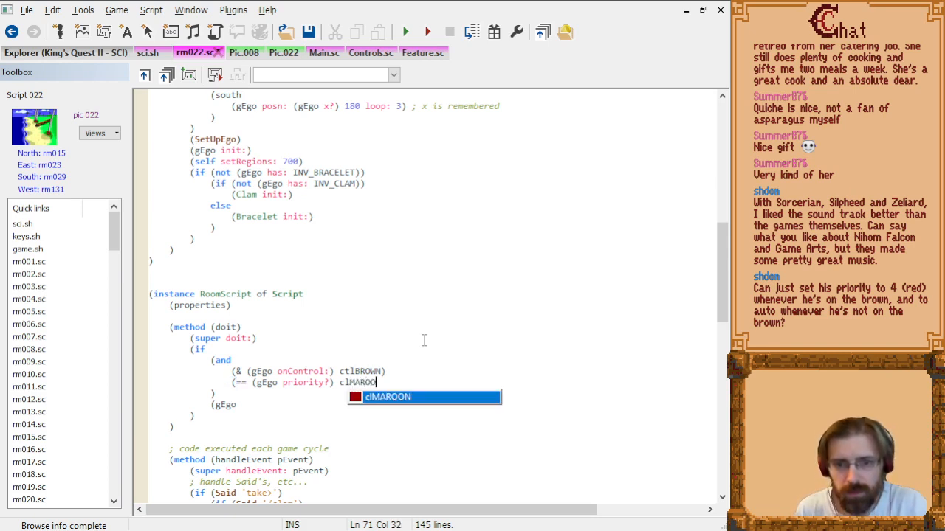
# Complete the statement below the and condition as (gEgo priority: clTEAL), compile rm022 and run the game.
pyautogui.press('Down')
pyautogui.press('Down')
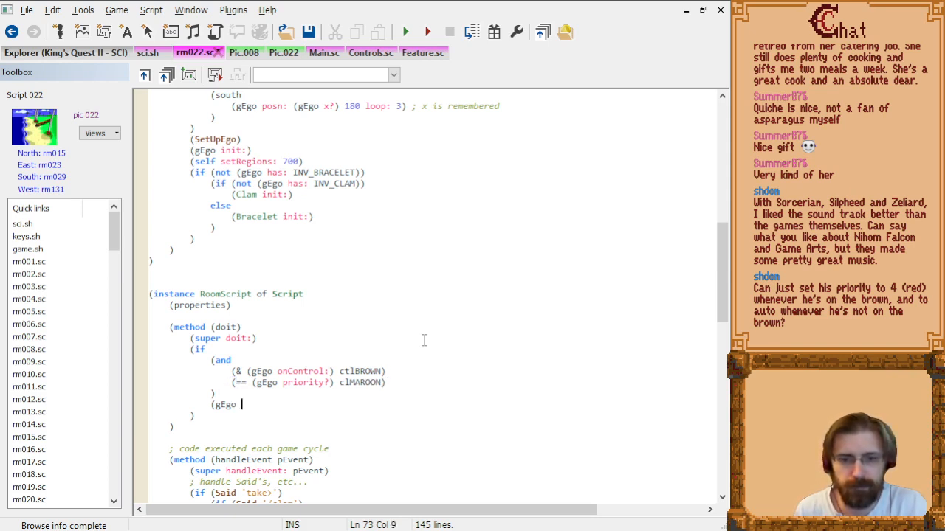
pyautogui.write('priority:')
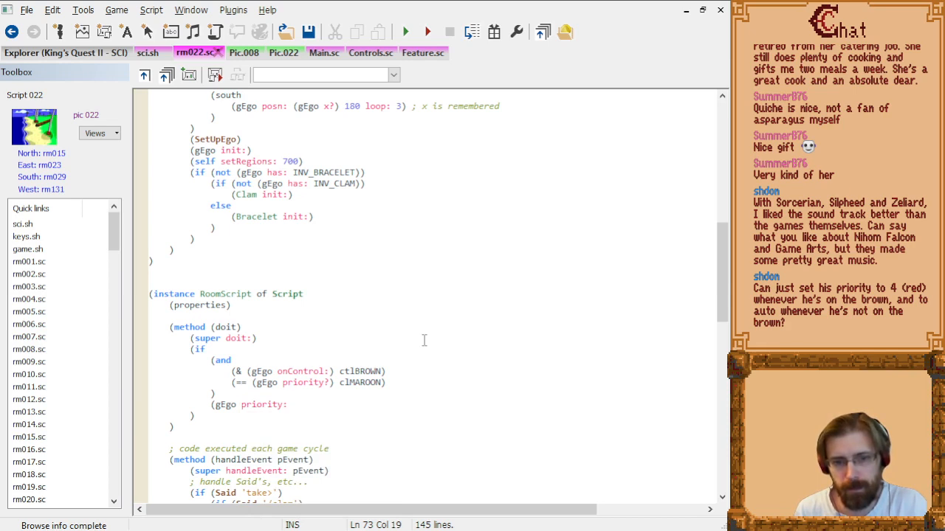
pyautogui.write(' cl')
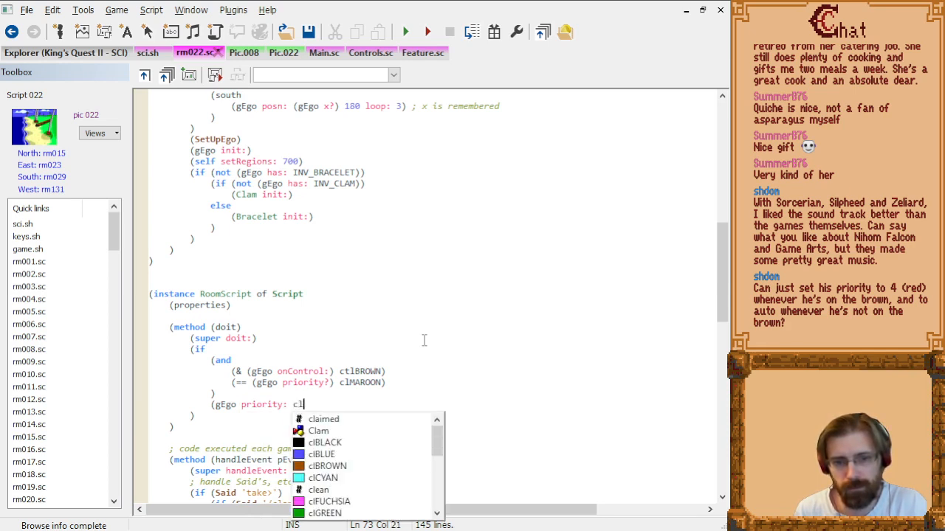
pyautogui.write('TEAL)')
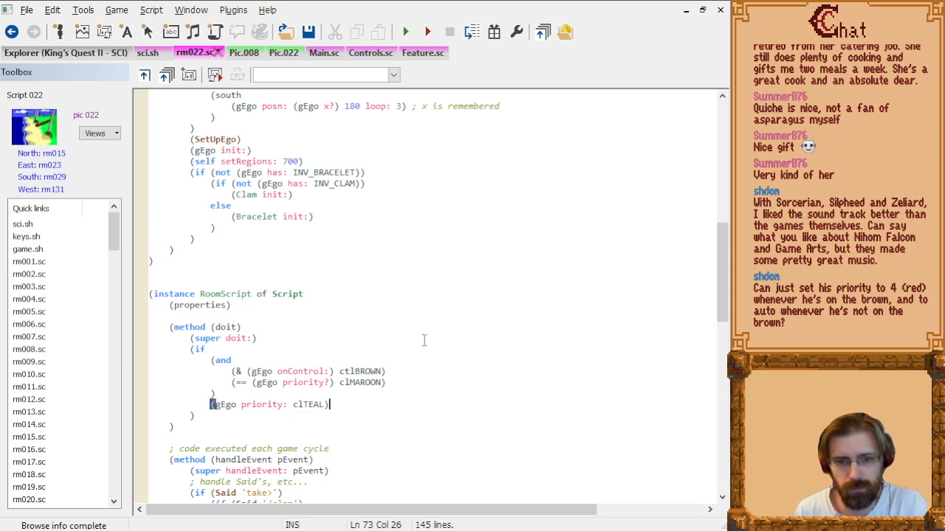
pyautogui.hotkey('ctrl', 's')
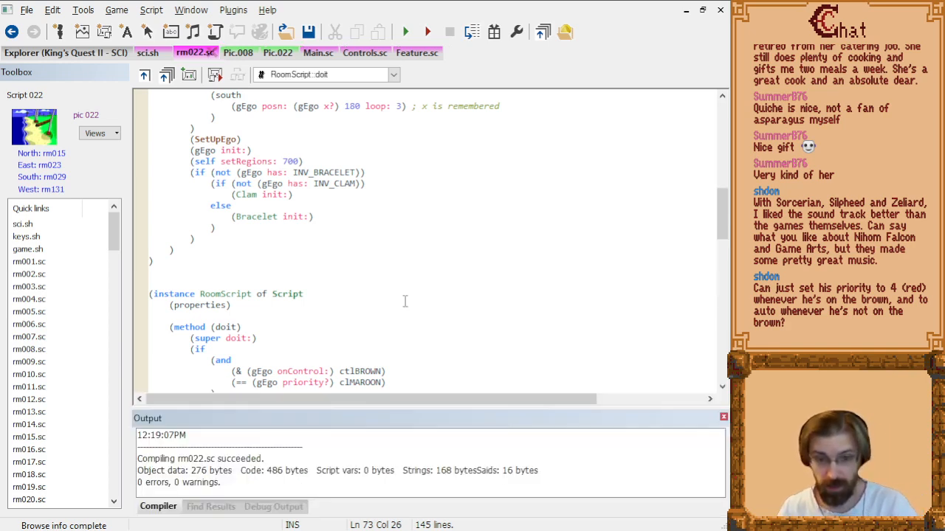
pyautogui.click(406, 33)
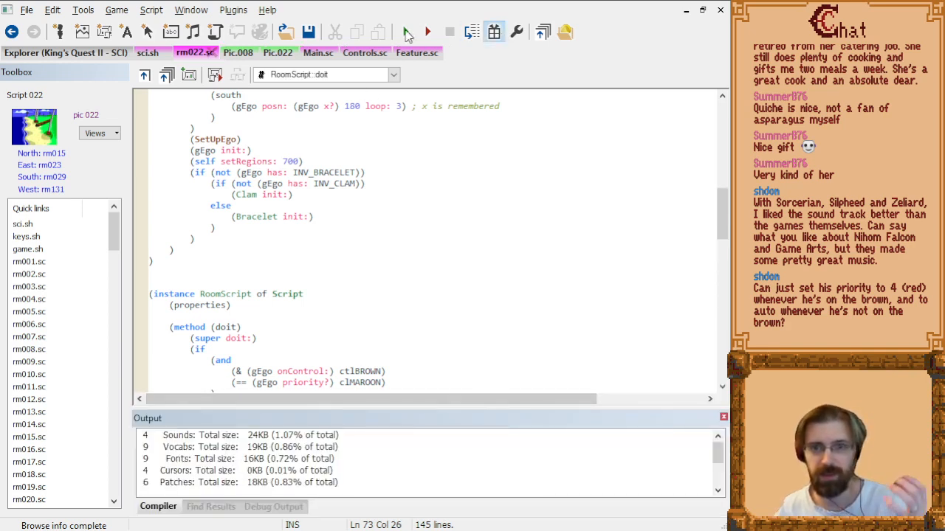
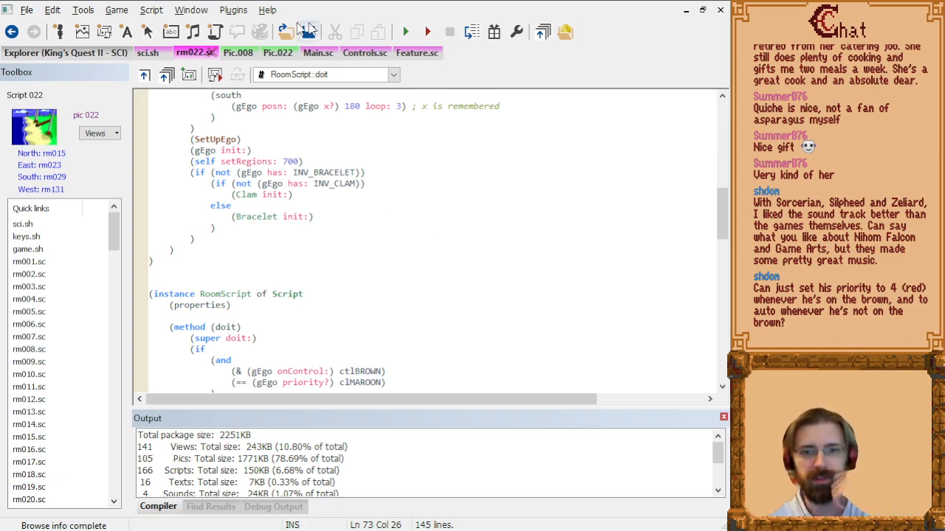
# Review Pic.022's priority bands around the log, and look through the rm022 script for how object priority is set.
pyautogui.click(278, 53)
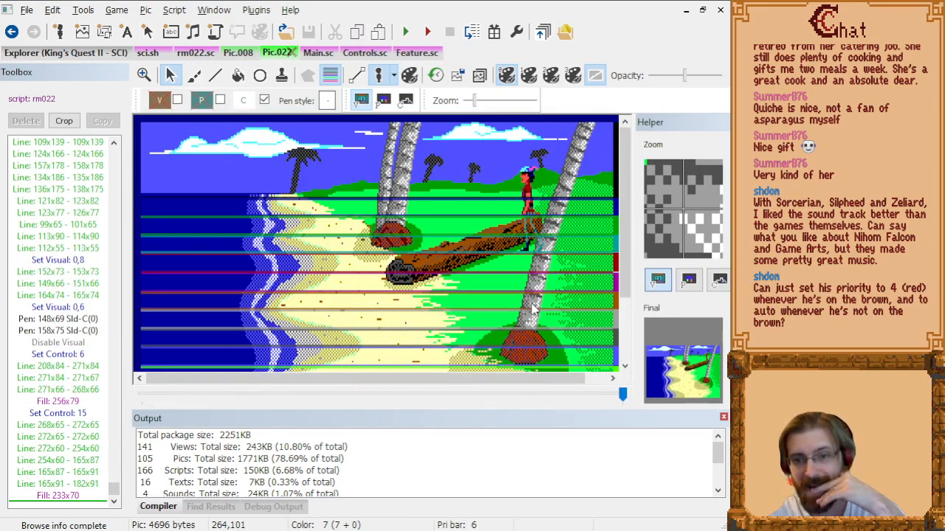
pyautogui.click(195, 53)
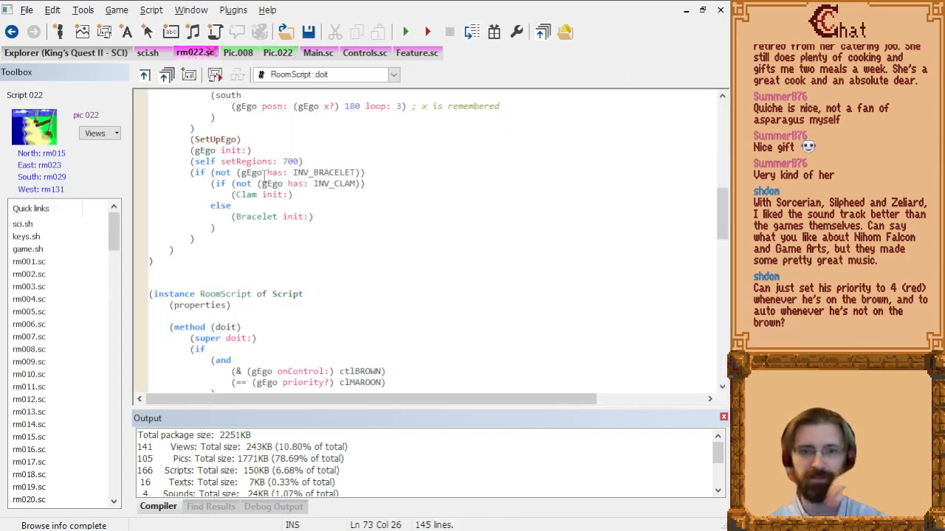
pyautogui.scroll(-4, 352, 188)
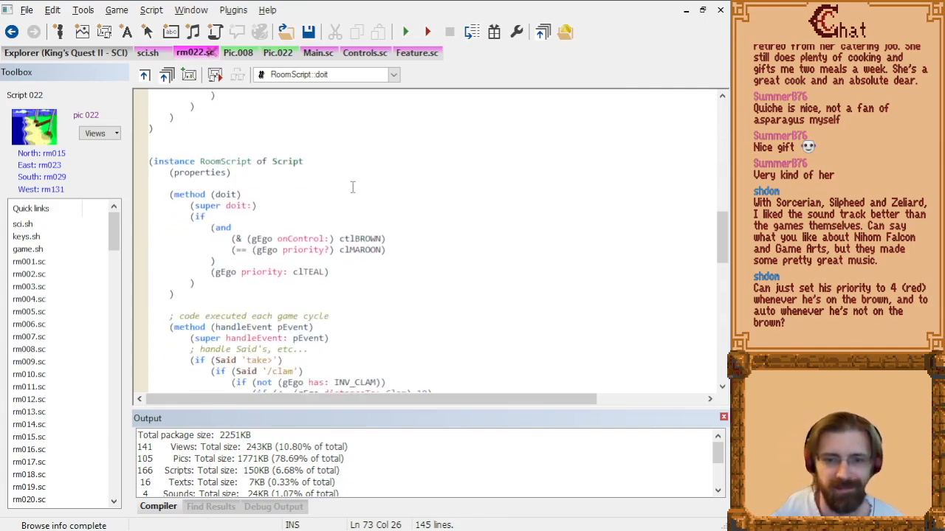
pyautogui.scroll(-7, 352, 188)
pyautogui.scroll(14, 423, 229)
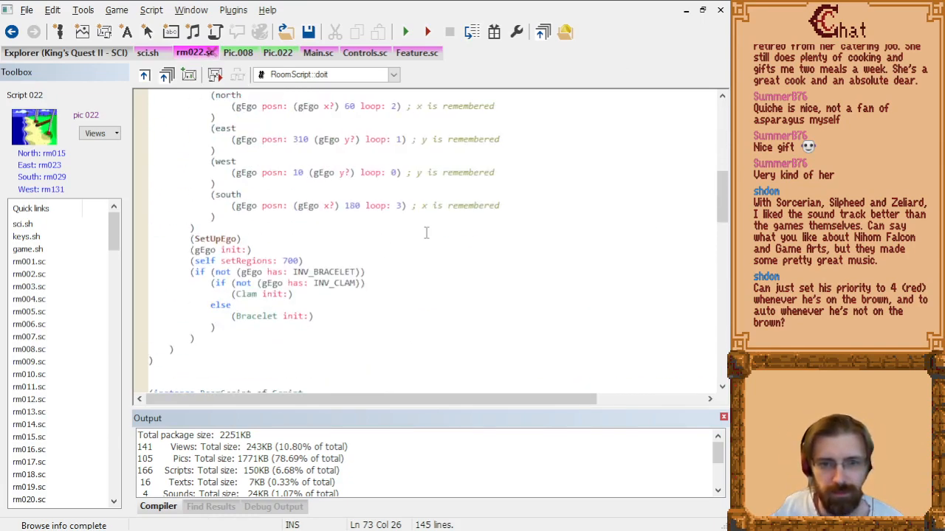
pyautogui.scroll(6, 401, 261)
pyautogui.scroll(-20, 403, 264)
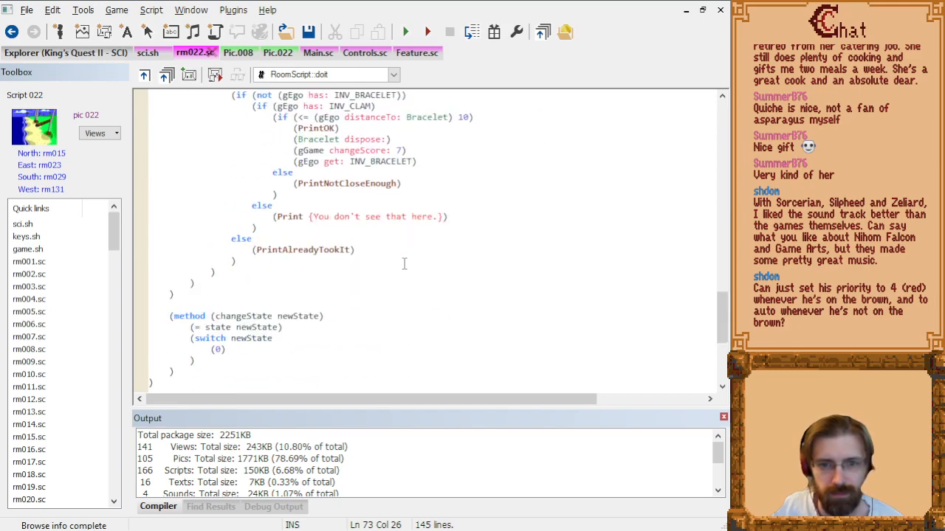
pyautogui.scroll(5, 404, 263)
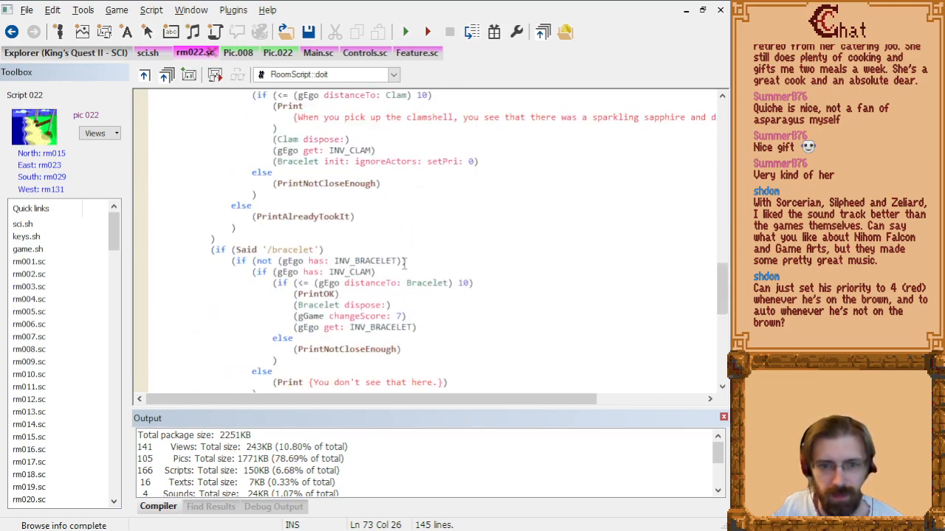
pyautogui.scroll(2, 404, 264)
pyautogui.scroll(-15, 404, 263)
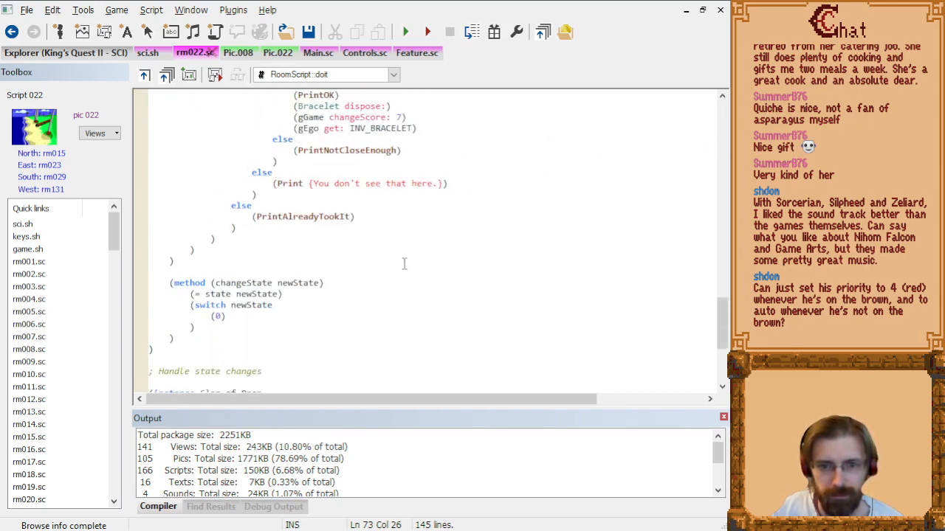
pyautogui.scroll(20, 403, 264)
pyautogui.scroll(1, 404, 263)
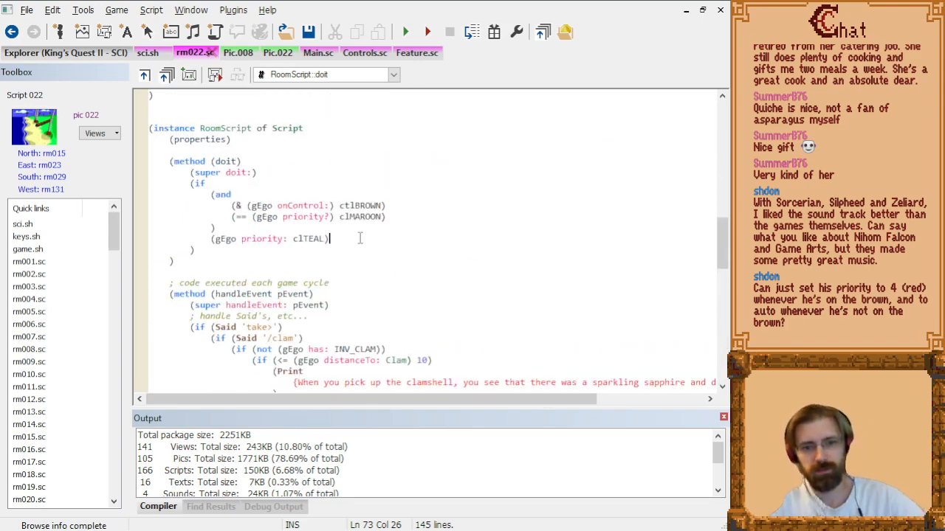
# Replace the priority: selector in the doit method's clTEAL statement with setPri: and recompile the script.
pyautogui.press('Left')
pyautogui.hotkey('ctrl', 'Left')
pyautogui.hotkey('ctrl', 'Left')
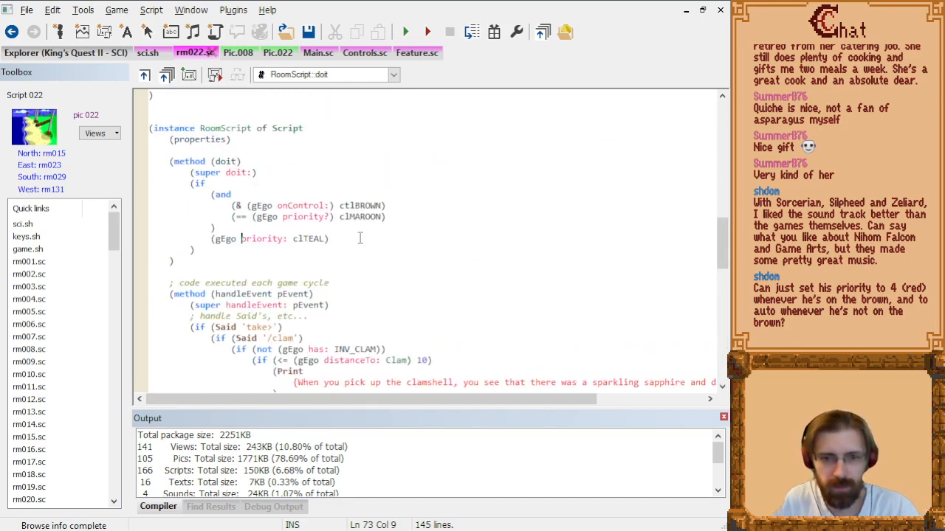
pyautogui.press('BackSpace')
pyautogui.press('BackSpace')
pyautogui.press('BackSpace')
pyautogui.press('BackSpace')
pyautogui.press('BackSpace')
pyautogui.press('BackSpace')
pyautogui.press('BackSpace')
pyautogui.press('BackSpace')
pyautogui.write('setPri')
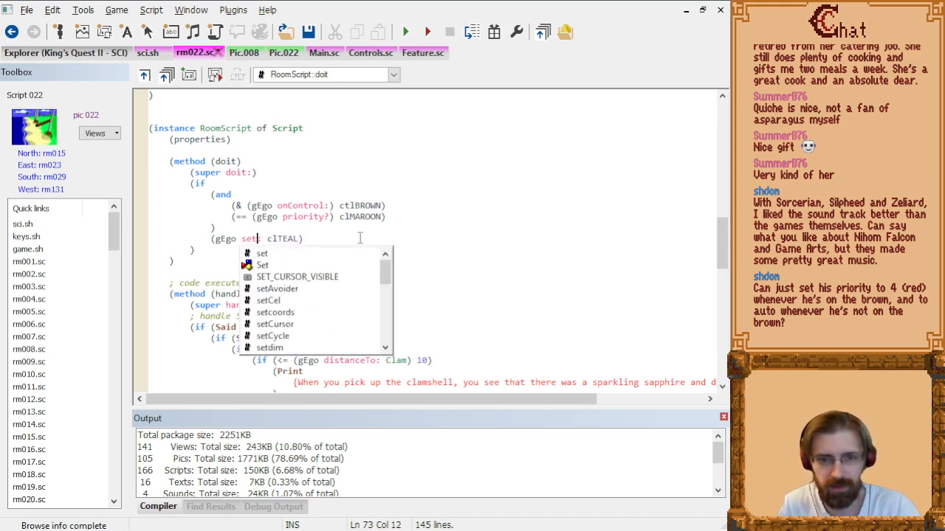
pyautogui.write(':')
pyautogui.press('End')
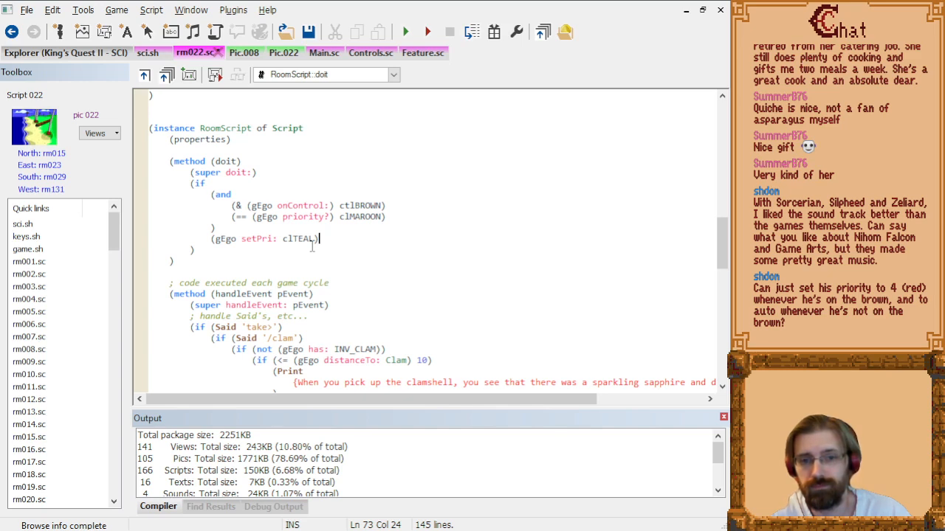
pyautogui.hotkey('ctrl', 'b')
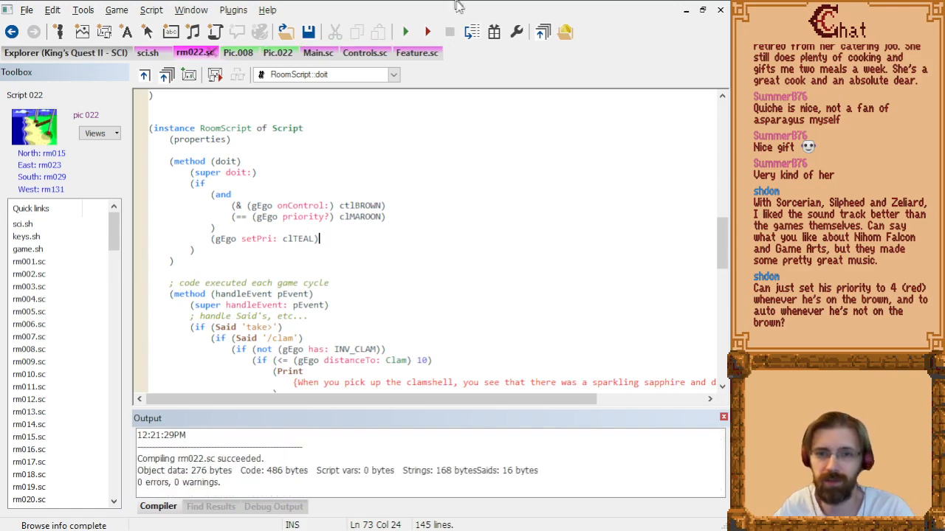
# Run the game, skip past the title screen and teleport to room 22.
pyautogui.hotkey('ctrl', 'r')
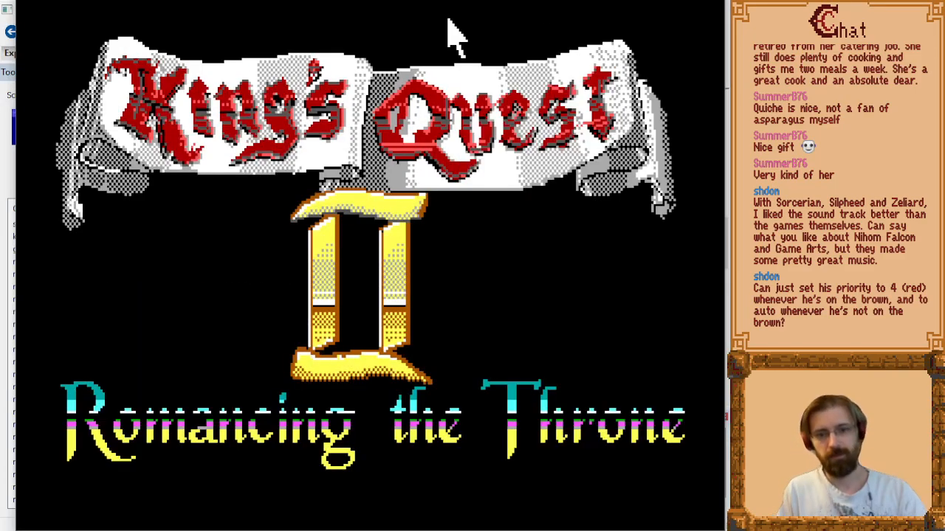
pyautogui.press('Return')
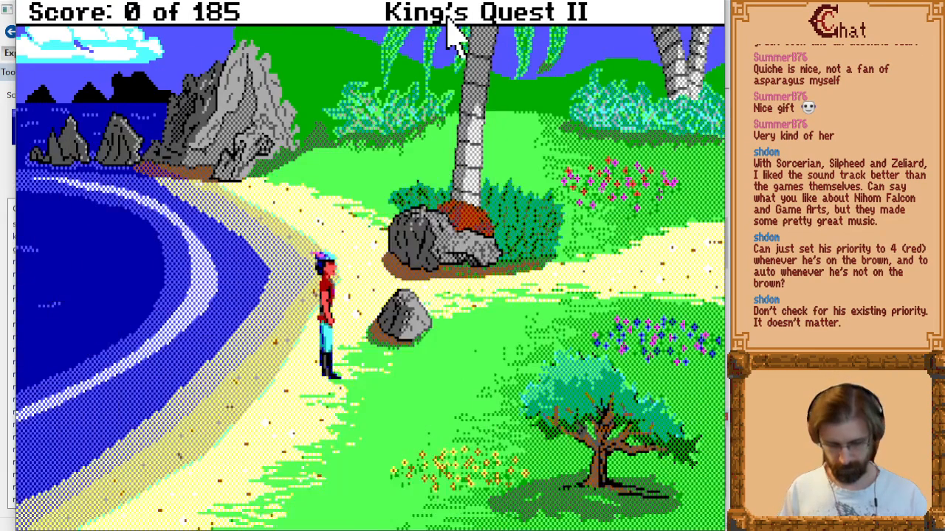
pyautogui.hotkey('alt', 't')
pyautogui.write('22')
pyautogui.press('Return')
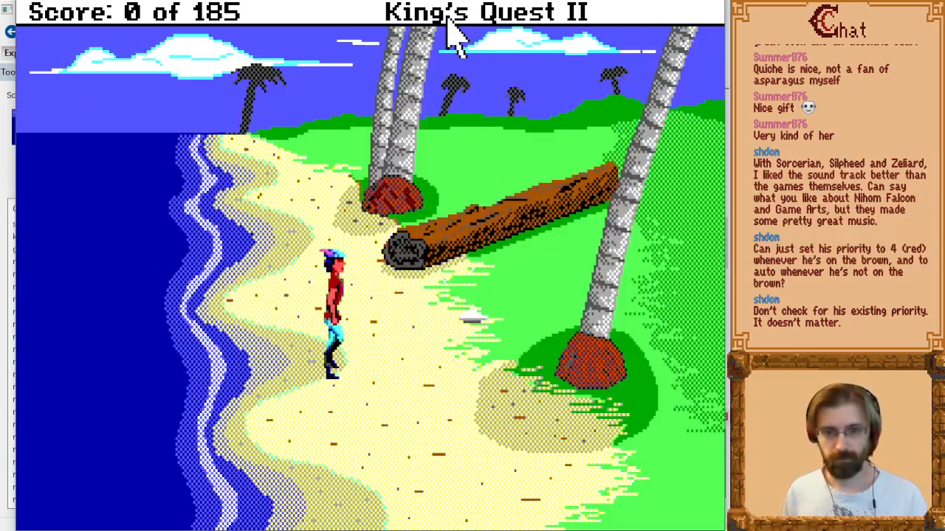
# Walk the character up to the log, across and below it, and to its upper end to test the priority change.
pyautogui.press('Right')
pyautogui.press('pageup')
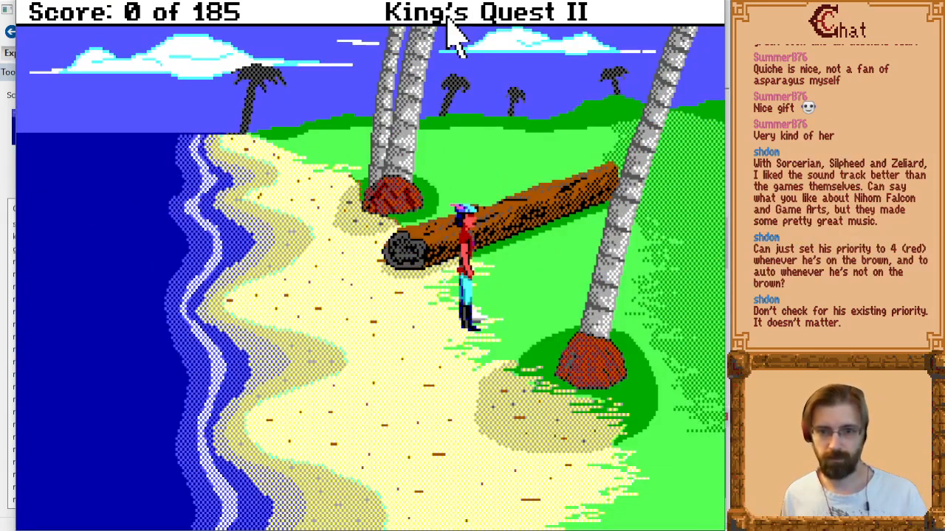
pyautogui.press('Right')
pyautogui.press('Up')
pyautogui.press('pageup')
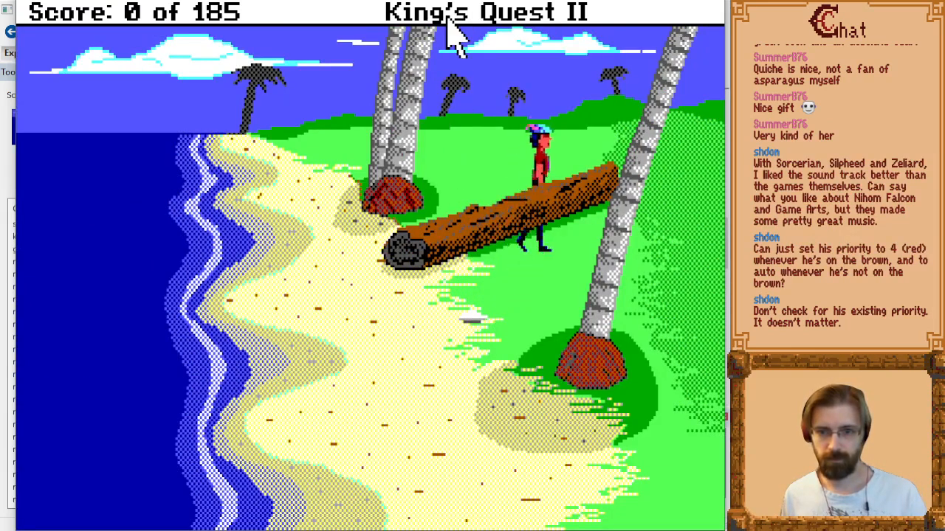
pyautogui.press('Right')
pyautogui.press('Left')
pyautogui.press('Down')
pyautogui.press('Left')
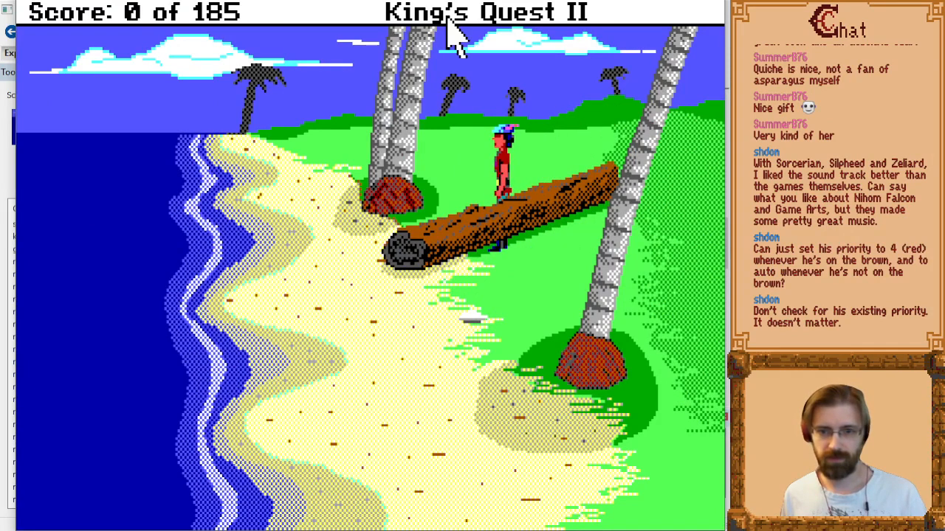
pyautogui.press('Down')
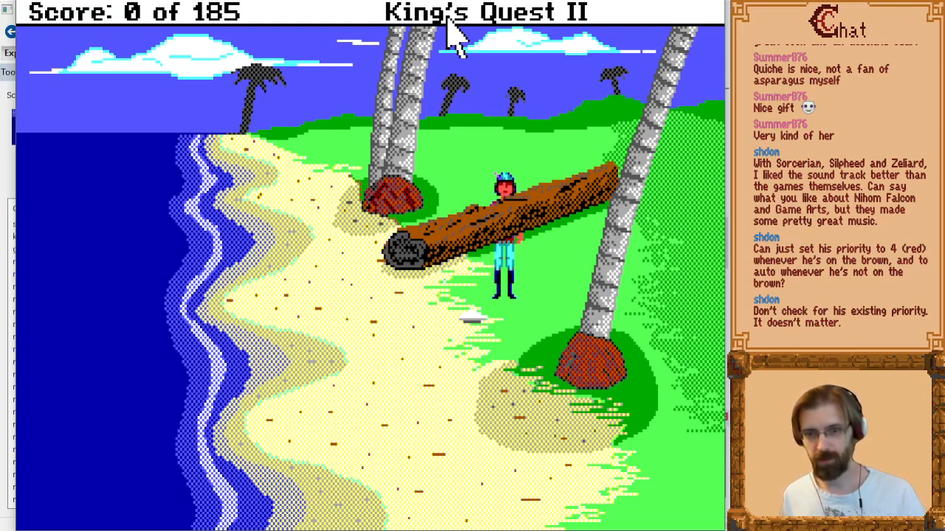
pyautogui.press('Up')
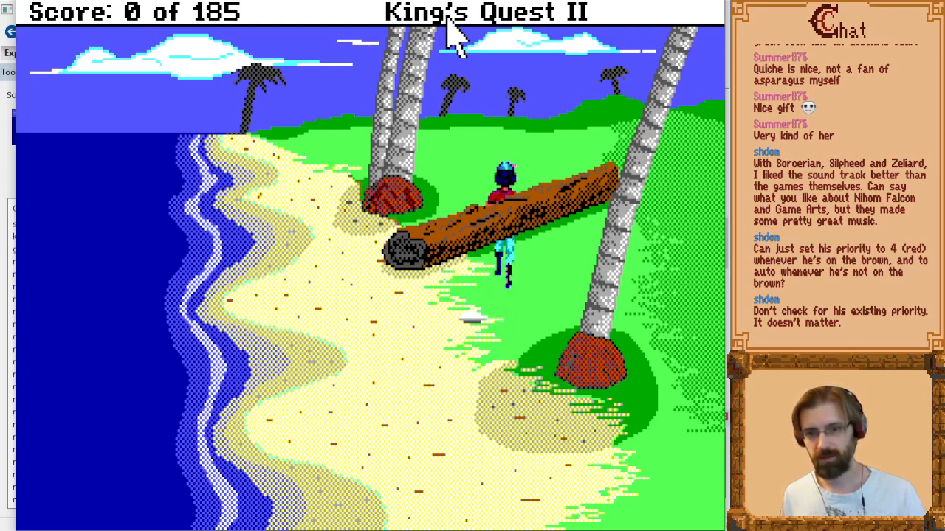
pyautogui.press('Right')
pyautogui.press('pageup')
pyautogui.press('Left')
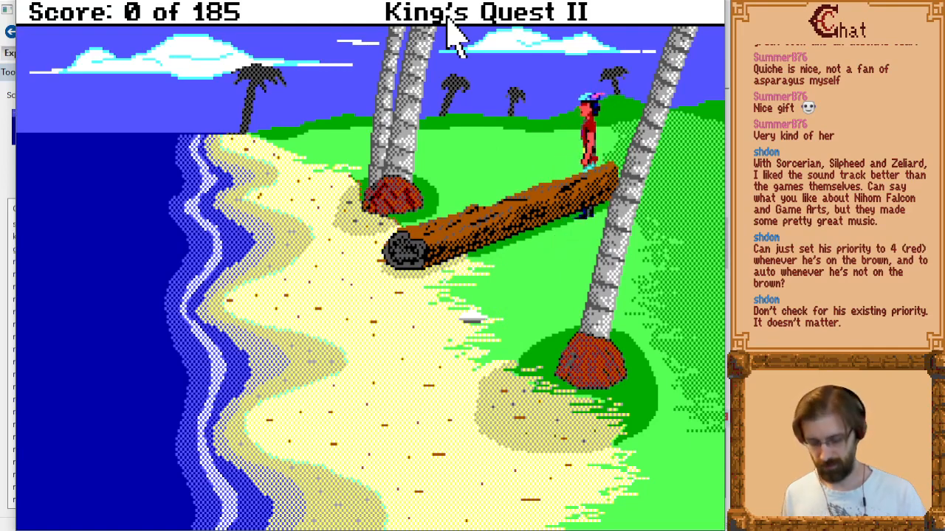
# Close the game, check the priority bands around the log in Pic.022, and return to the rm022 script.
pyautogui.hotkey('alt', 'F4')
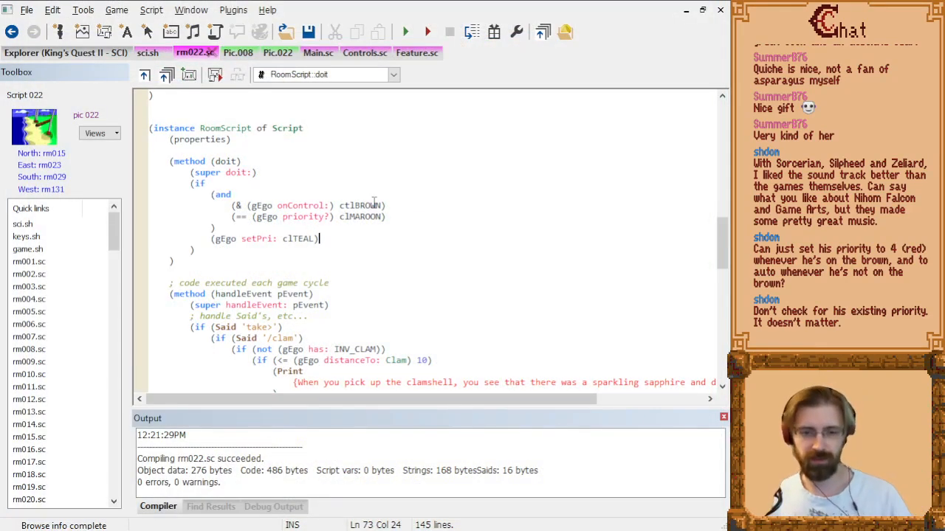
pyautogui.moveTo(373, 203)
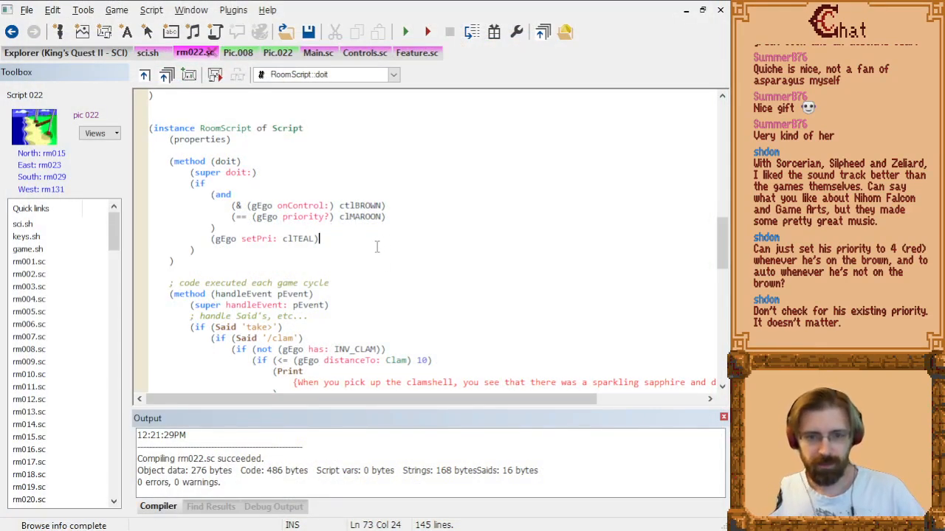
pyautogui.doubleClick(293, 238)
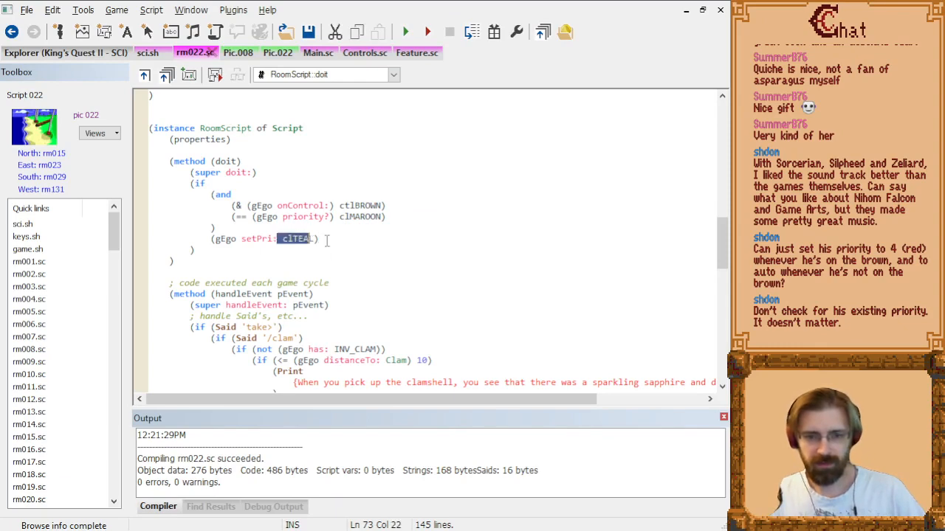
pyautogui.click(326, 239)
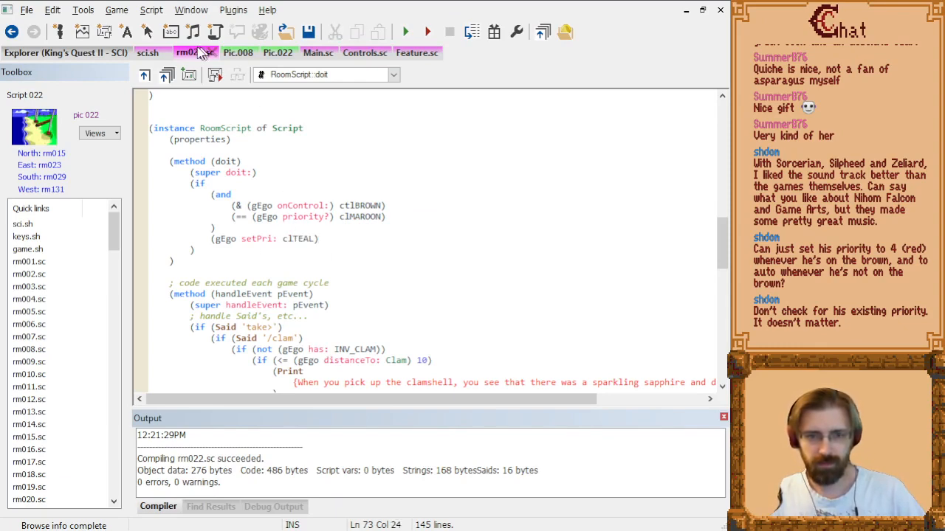
pyautogui.click(272, 56)
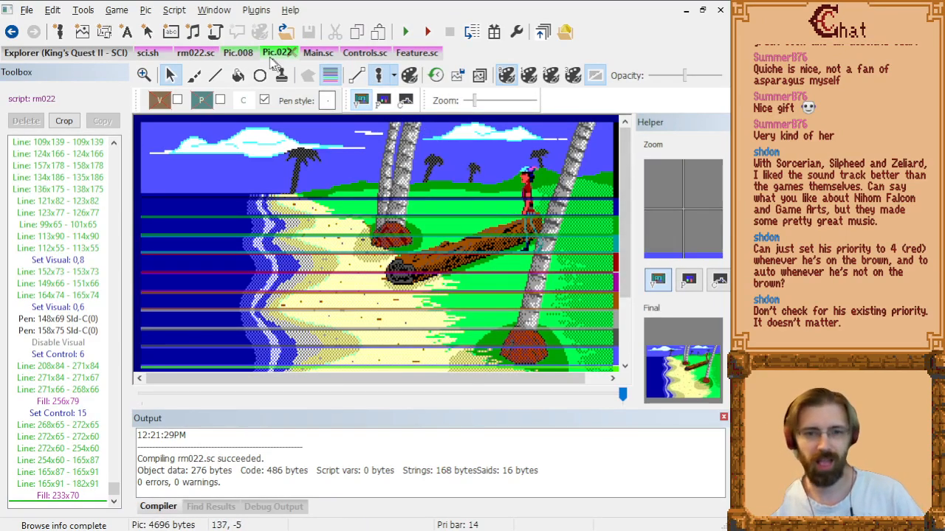
pyautogui.click(195, 56)
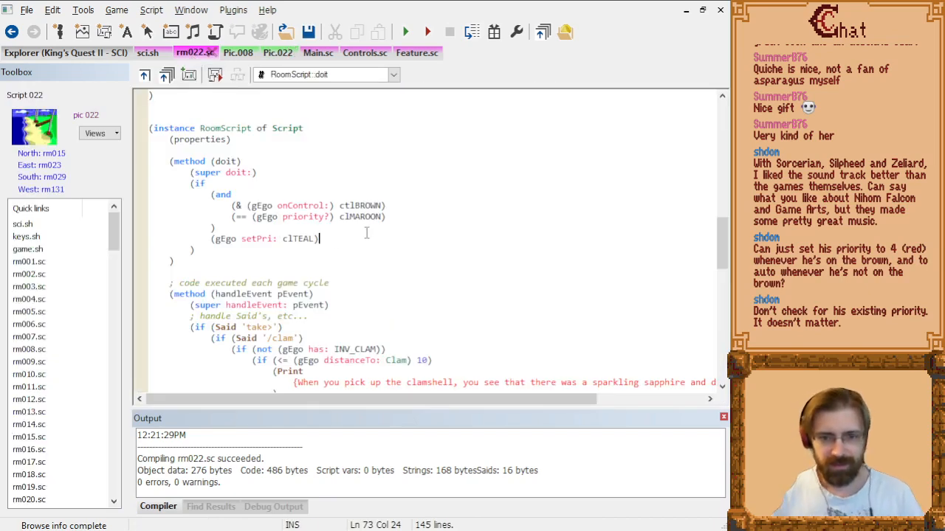
# Replace clTEAL with clPURPLE in the doit method's setPri: statement.
pyautogui.press('Left')
pyautogui.press('BackSpace')
pyautogui.press('BackSpace')
pyautogui.press('BackSpace')
pyautogui.press('BackSpace')
pyautogui.write('PURPL')
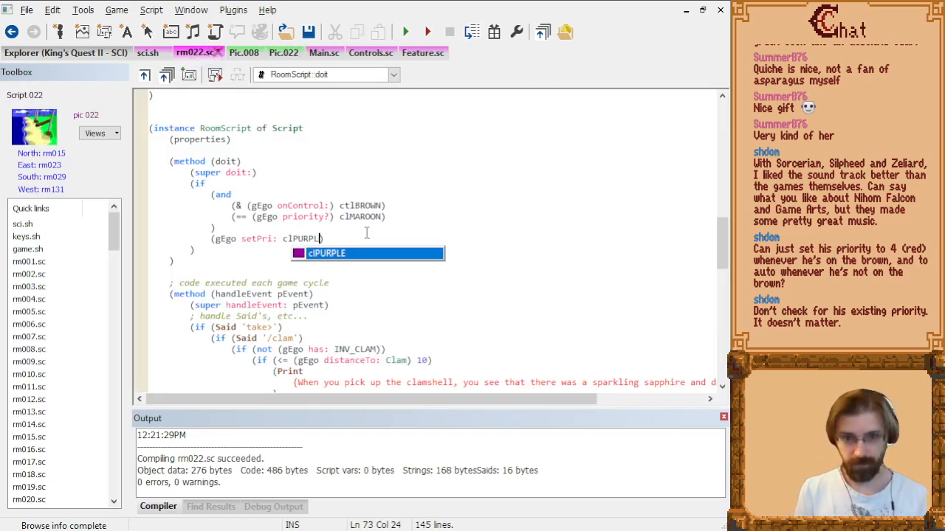
pyautogui.write('E')
pyautogui.click(367, 234)
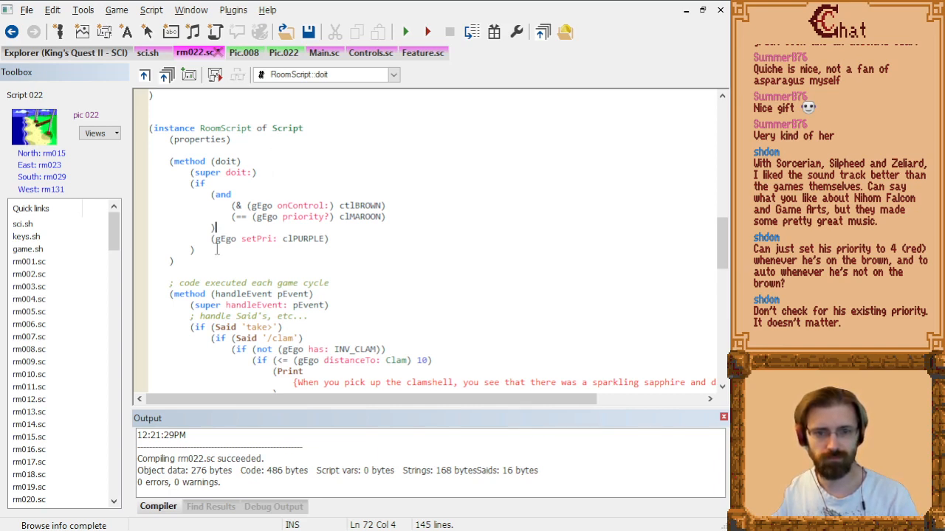
# Add an else branch with an indented blank line before the closing parenthesis of the doit method's if block.
pyautogui.click(217, 249)
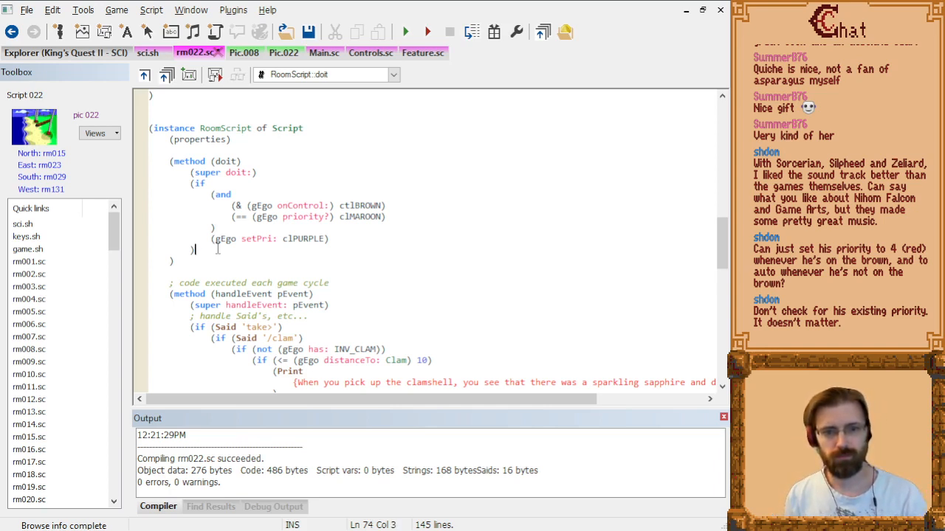
pyautogui.write('else')
pyautogui.press('Return')
pyautogui.press('Return')
pyautogui.write(')')
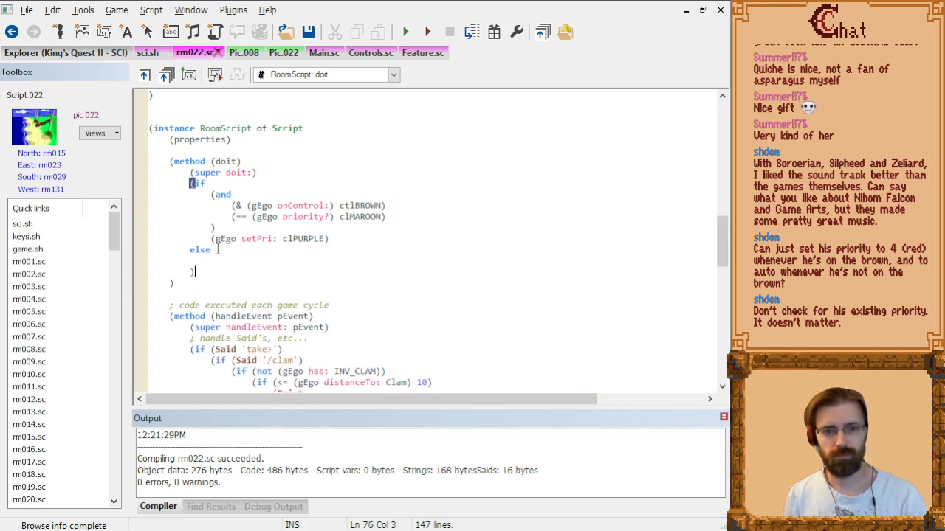
pyautogui.press('Up')
pyautogui.press('Tab')
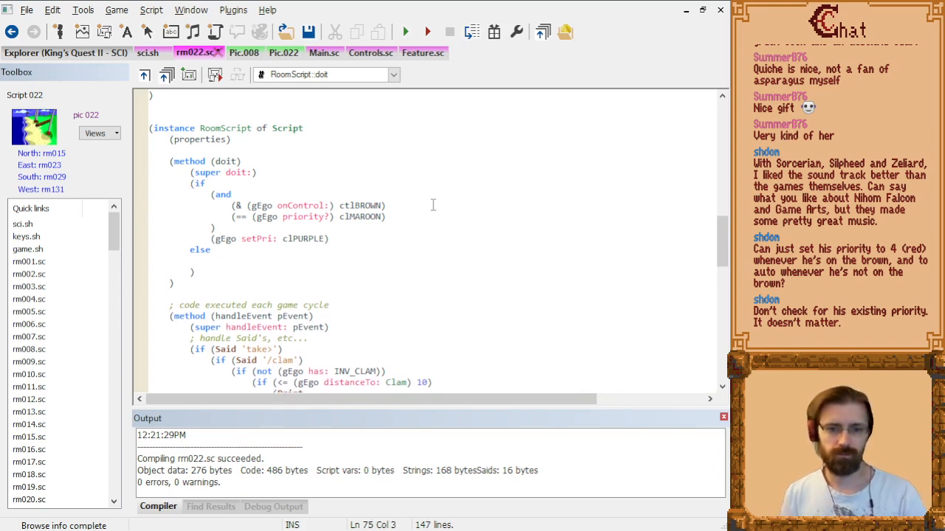
# Begin the else branch's statement as (gEgo setPri: and leave its value empty.
pyautogui.write('(gEgo setPr')
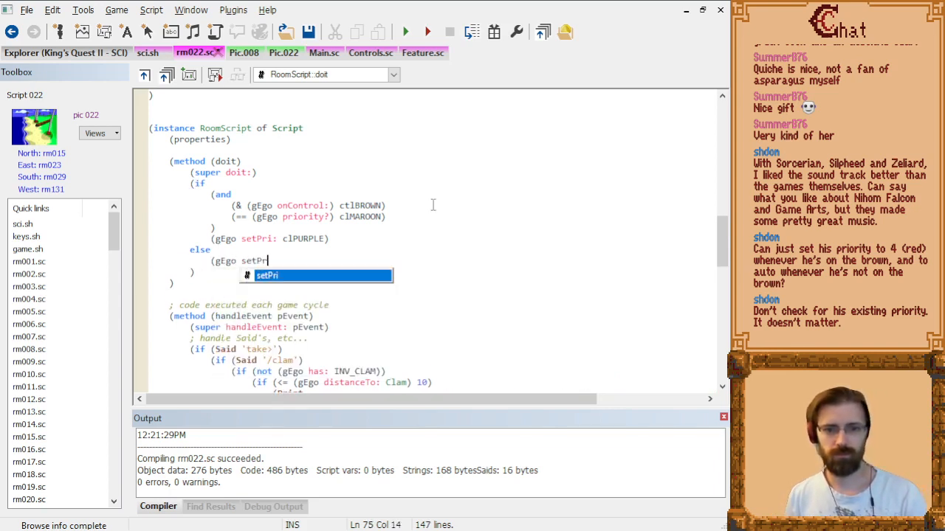
pyautogui.write('i: default')
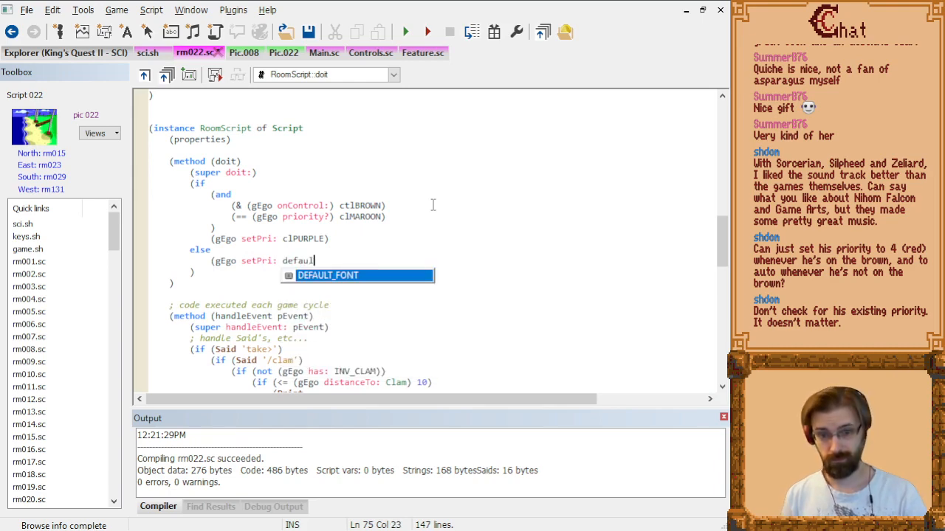
pyautogui.press('BackSpace')
pyautogui.press('BackSpace')
pyautogui.press('BackSpace')
pyautogui.press('BackSpace')
pyautogui.press('BackSpace')
pyautogui.press('BackSpace')
pyautogui.press('BackSpace')
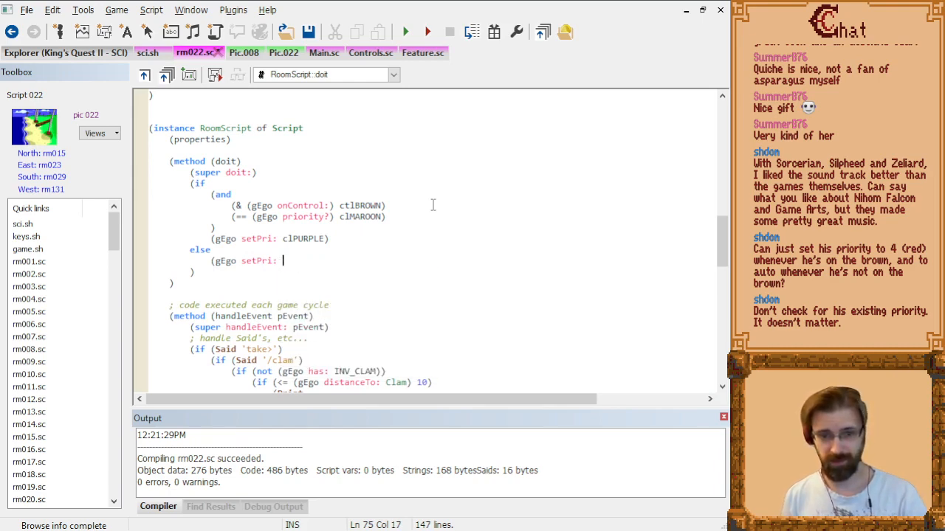
# Look through the colour definitions in sci.sh for a default priority value, and return to the rm022 script.
pyautogui.click(147, 52)
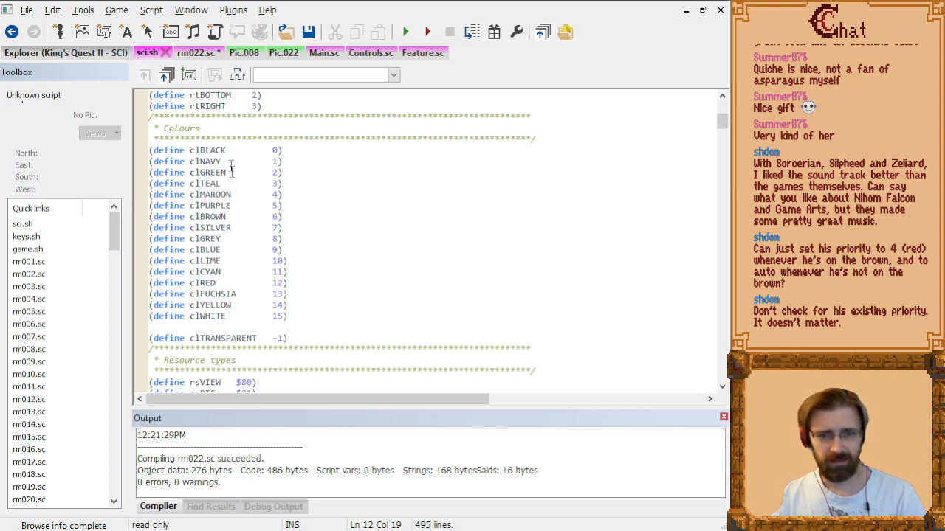
pyautogui.scroll(2, 323, 253)
pyautogui.scroll(-7, 322, 253)
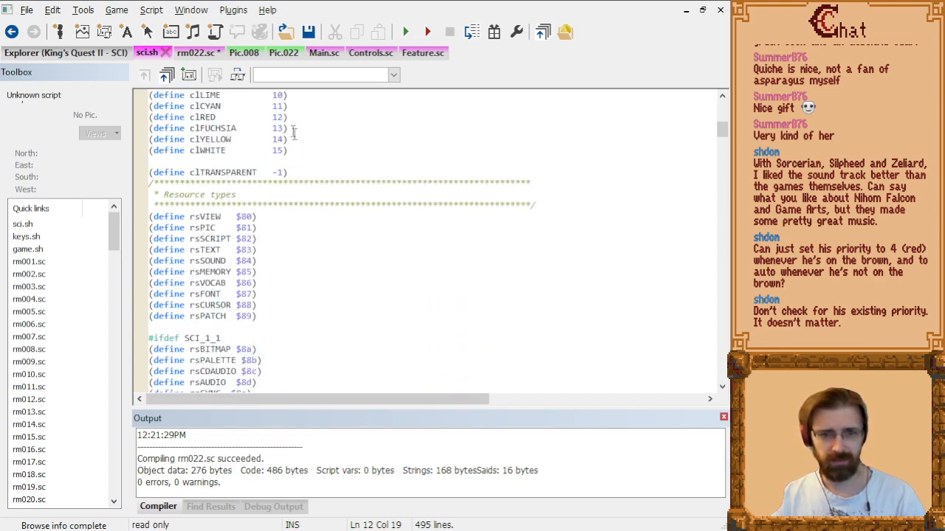
pyautogui.click(192, 54)
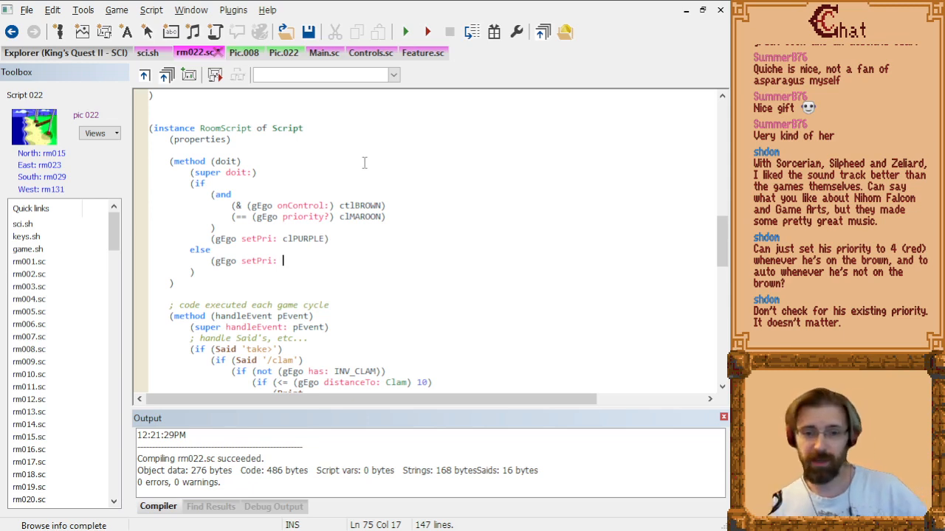
# Check Pic.022 again, and begin a third condition, (< (gEgo y?), below the clMAROON condition in the and block.
pyautogui.click(405, 217)
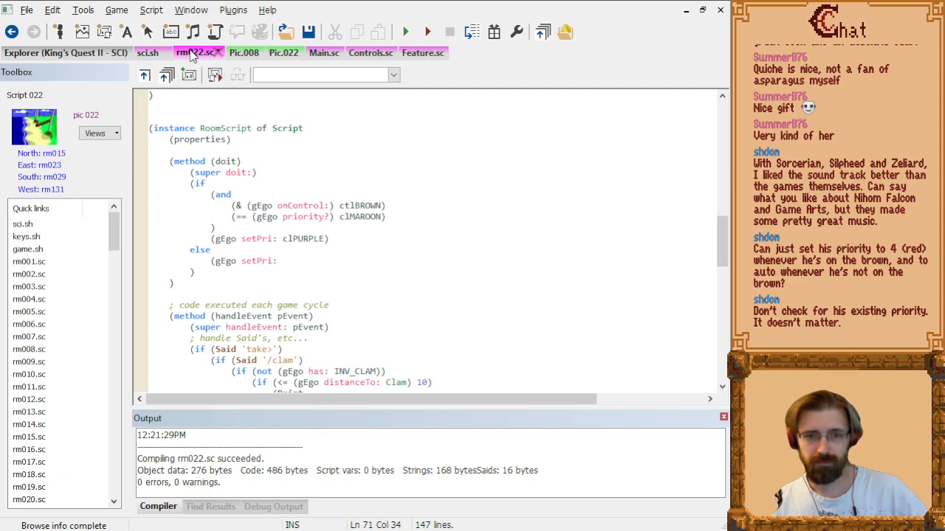
pyautogui.click(284, 56)
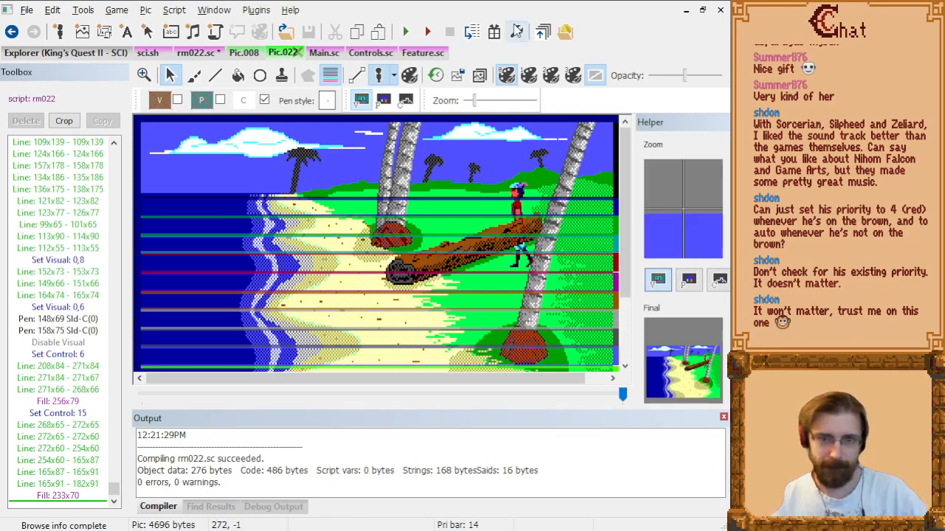
pyautogui.click(196, 53)
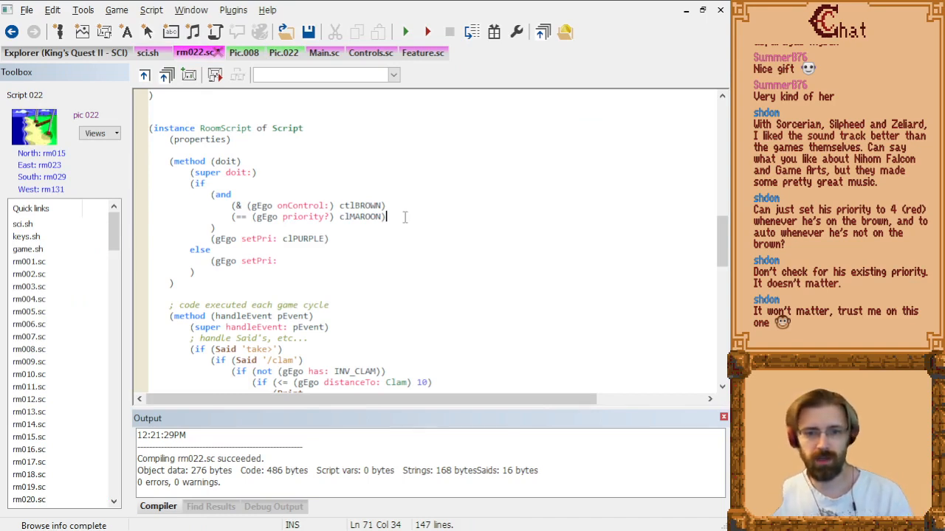
pyautogui.press('Return')
pyautogui.write('(')
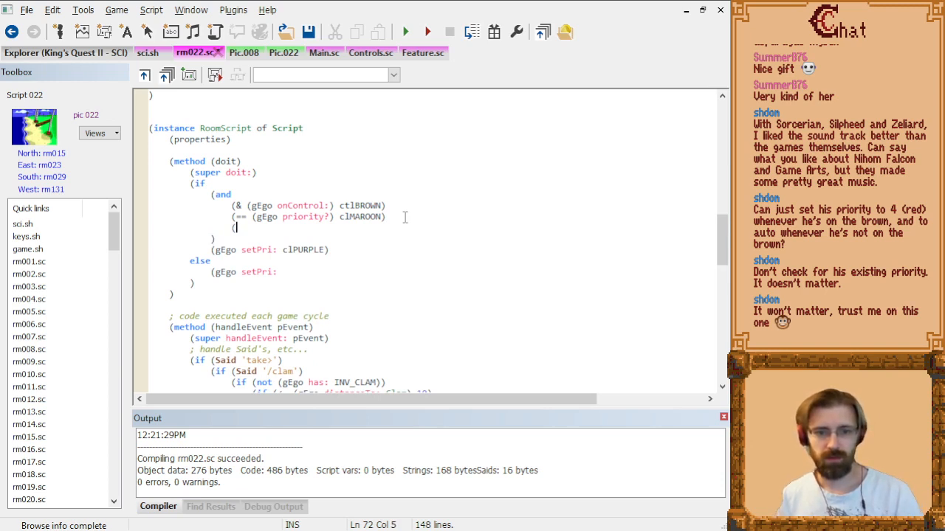
pyautogui.write('< (gE')
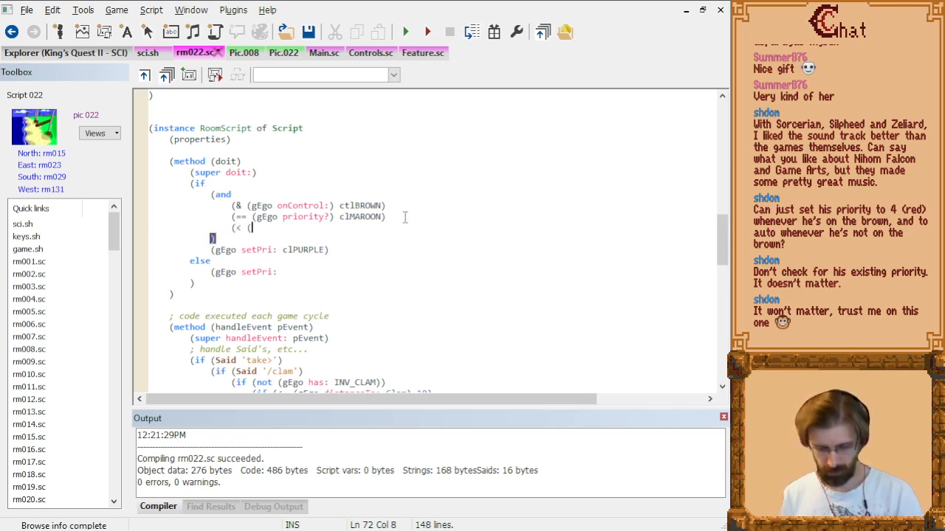
pyautogui.write('go')
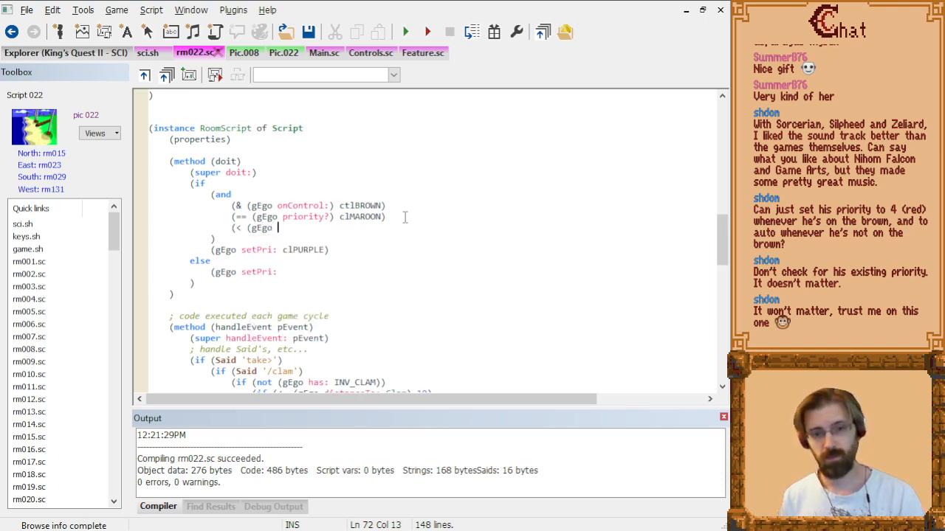
pyautogui.write(' y?)')
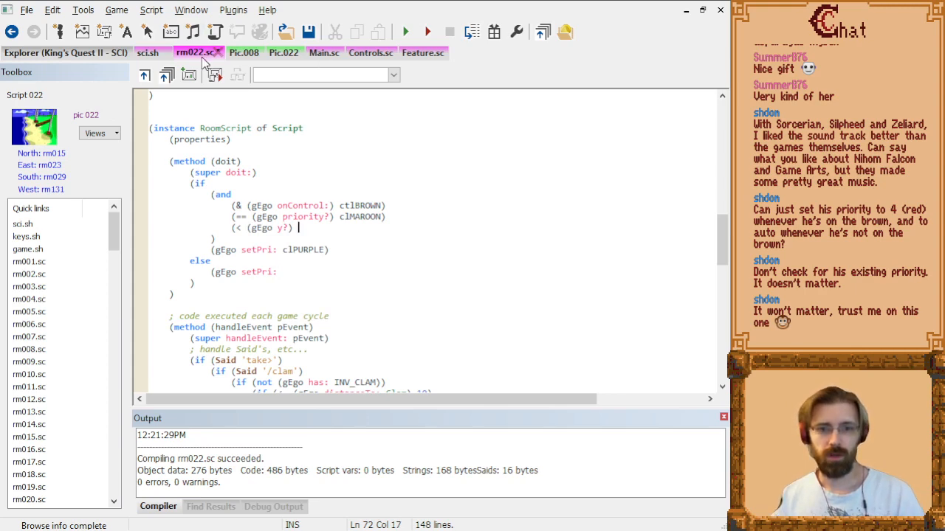
# Examine an enlarged Pic.022 for the y coordinate at the character's feet below the log, and return to the script.
pyautogui.click(284, 54)
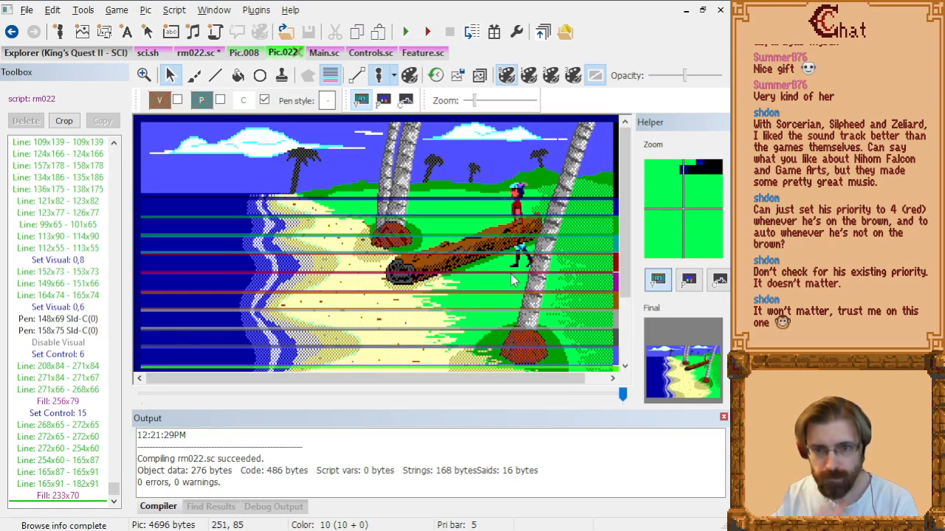
pyautogui.scroll(3, 516, 281)
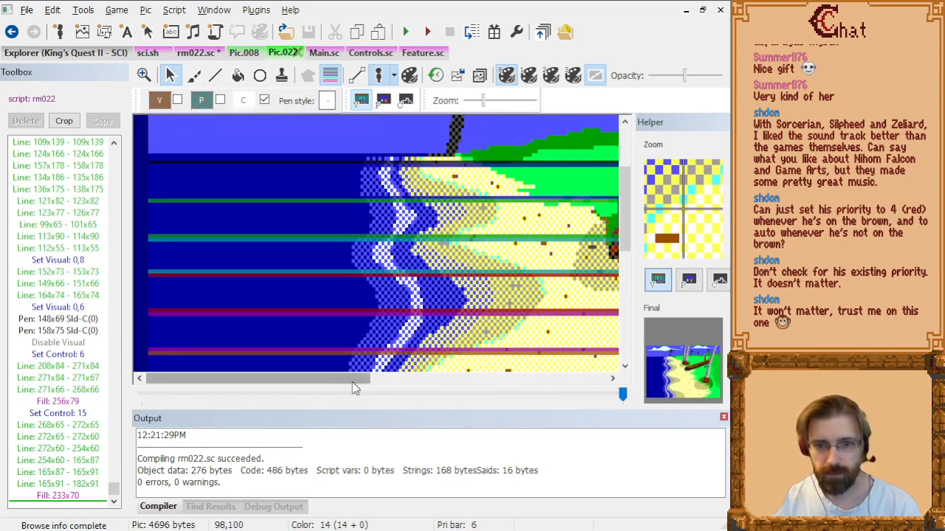
pyautogui.moveTo(413, 378); pyautogui.dragTo(632, 378)
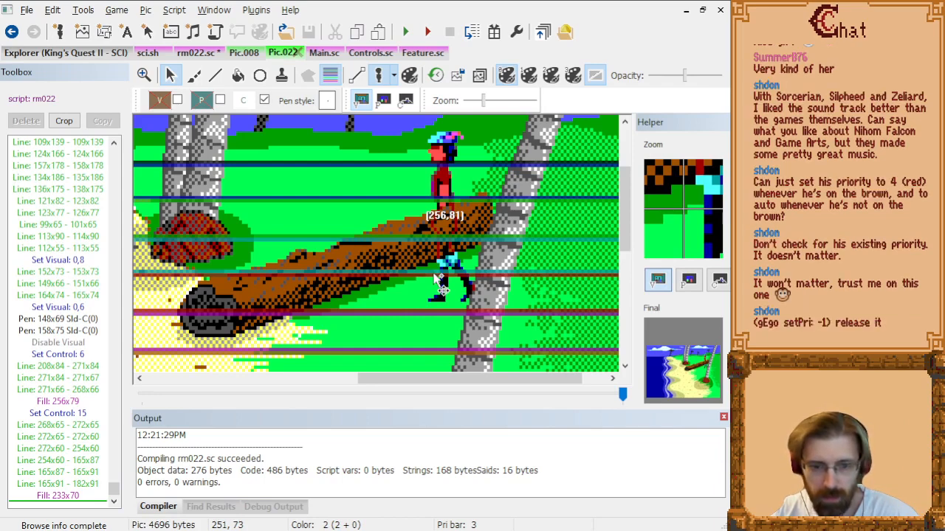
pyautogui.click(186, 55)
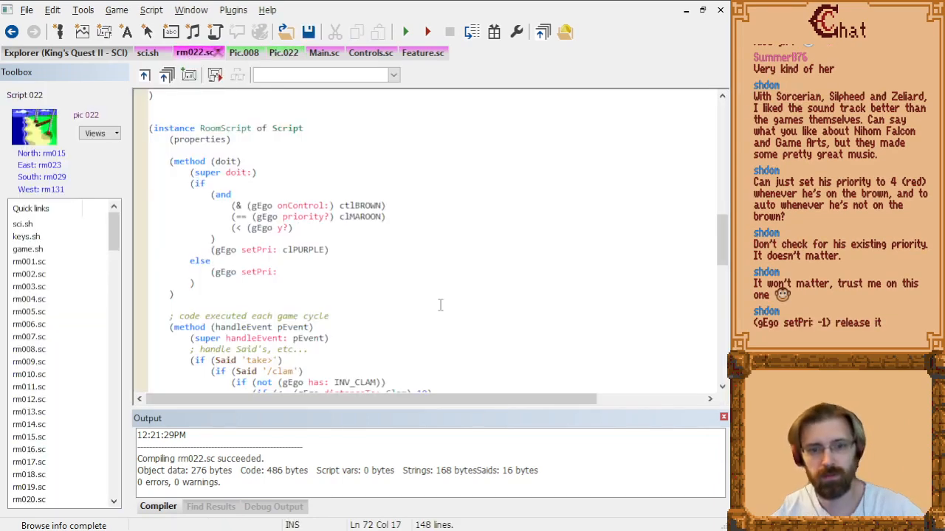
# Change the y condition's operator to > and complete the condition as (> (gEgo y?) 73).
pyautogui.press('Home')
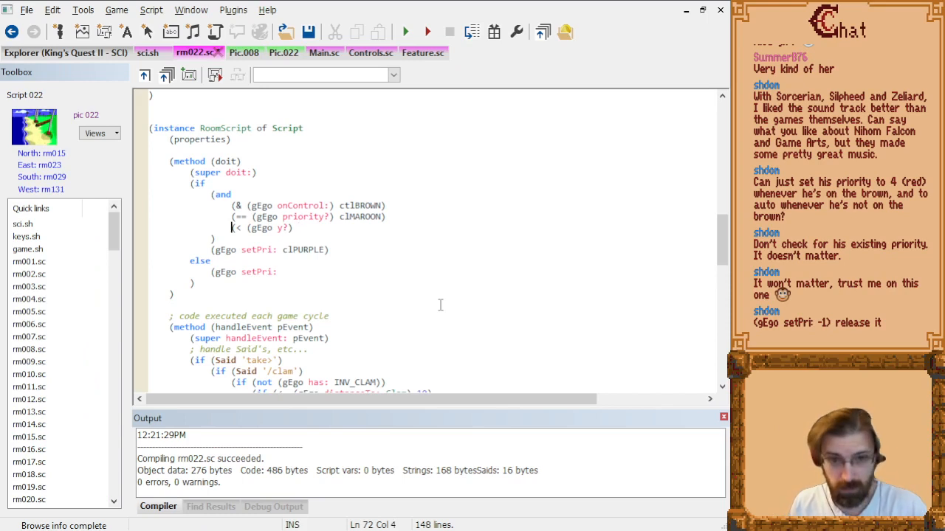
pyautogui.press('Right')
pyautogui.press('Delete')
pyautogui.write('>')
pyautogui.press('End')
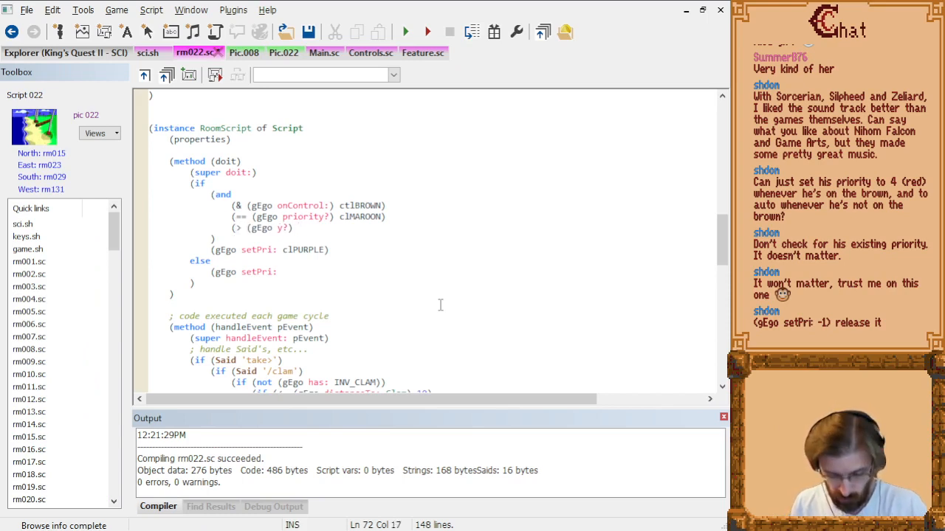
pyautogui.write('67')
pyautogui.press('BackSpace')
pyautogui.press('BackSpace')
pyautogui.write('73)')
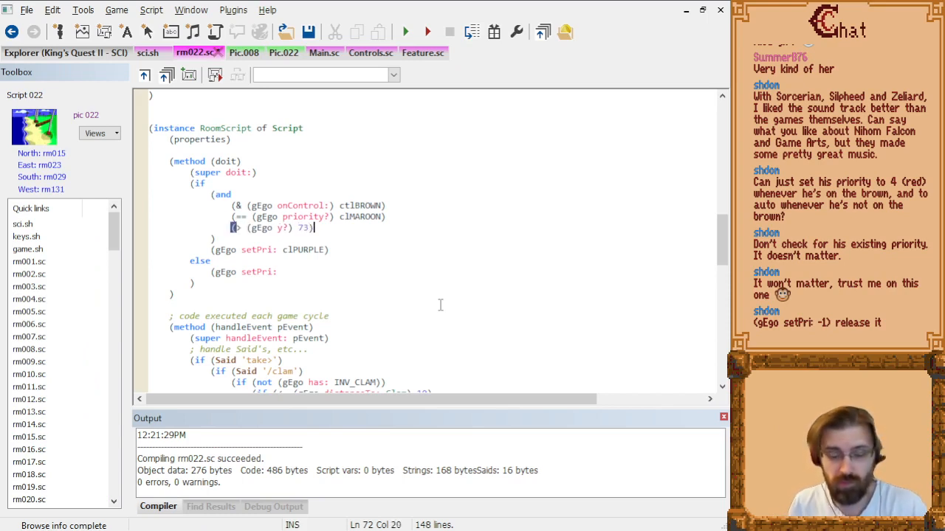
# Change the operator of the priority condition in the doit method's and block to <>.
pyautogui.press('Up')
pyautogui.press('Up')
pyautogui.press('Down')
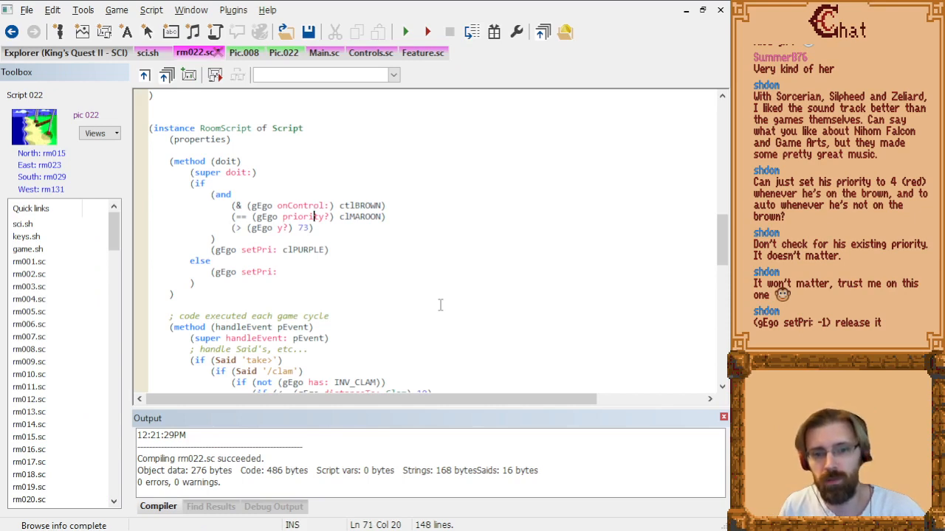
pyautogui.press('End')
pyautogui.hotkey('shift', 'Up')
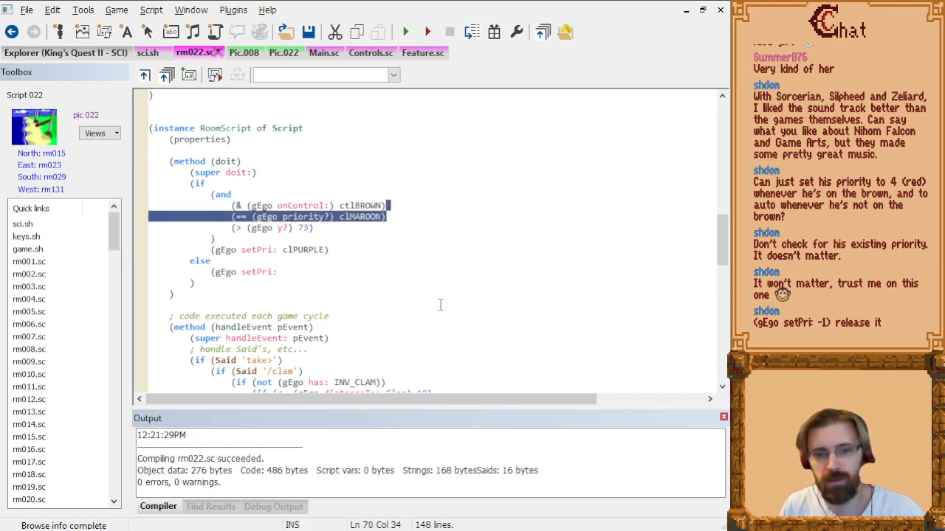
pyautogui.press('Down')
pyautogui.press('Left')
pyautogui.press('Left')
pyautogui.press('Left')
pyautogui.press('Left')
pyautogui.press('Left')
pyautogui.press('Left')
pyautogui.press('Left')
pyautogui.press('Left')
pyautogui.press('Left')
pyautogui.press('Left')
pyautogui.press('Left')
pyautogui.press('Left')
pyautogui.press('Left')
pyautogui.press('Left')
pyautogui.press('Left')
pyautogui.press('Left')
pyautogui.press('Left')
pyautogui.press('Left')
pyautogui.press('Left')
pyautogui.press('Left')
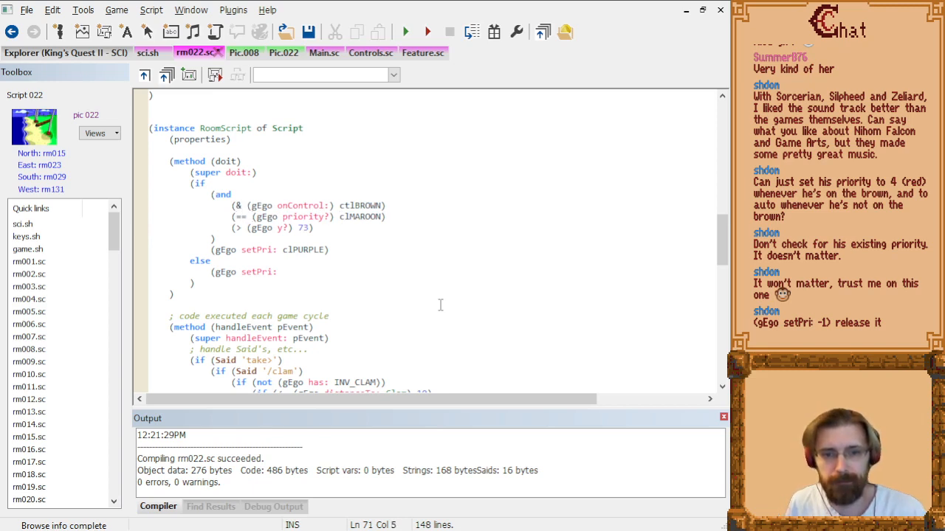
pyautogui.press('Delete')
pyautogui.press('Delete')
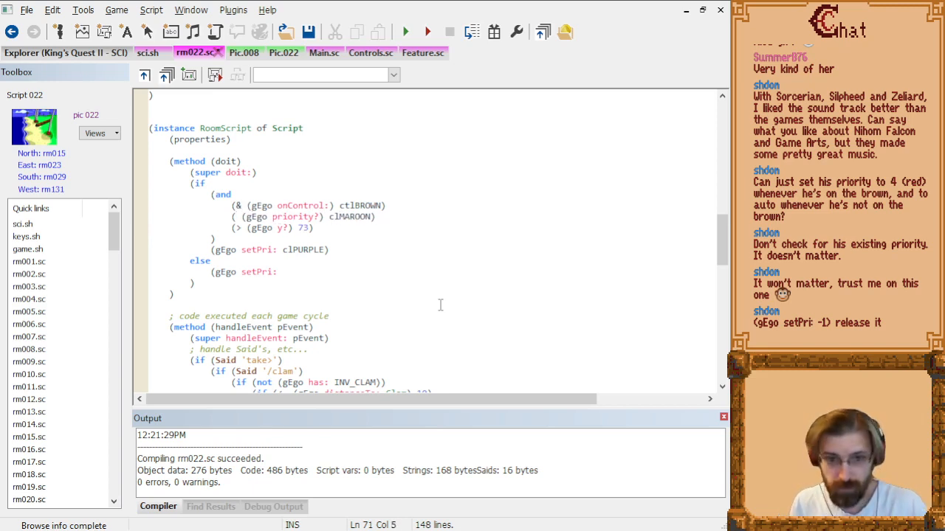
pyautogui.write('<>')
# Change the colour compared in the priority condition to clPURPLE.
pyautogui.press('End')
pyautogui.press('Left')
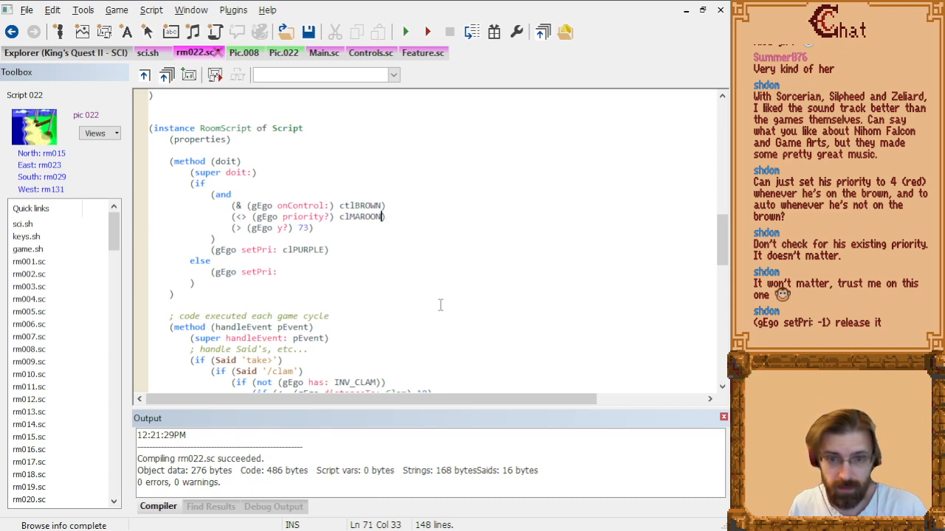
pyautogui.press('BackSpace')
pyautogui.press('BackSpace')
pyautogui.press('BackSpace')
pyautogui.press('BackSpace')
pyautogui.press('BackSpace')
pyautogui.press('BackSpace')
pyautogui.write('PURPL')
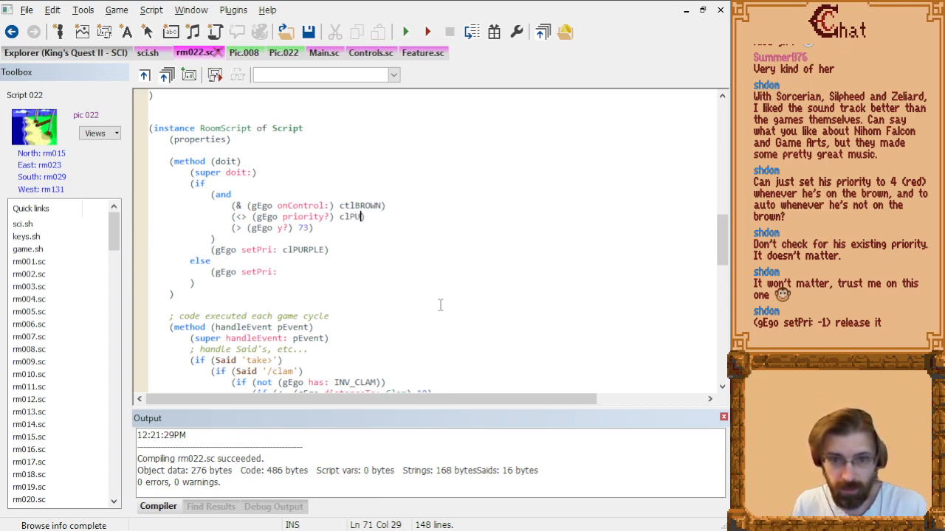
pyautogui.write('E')
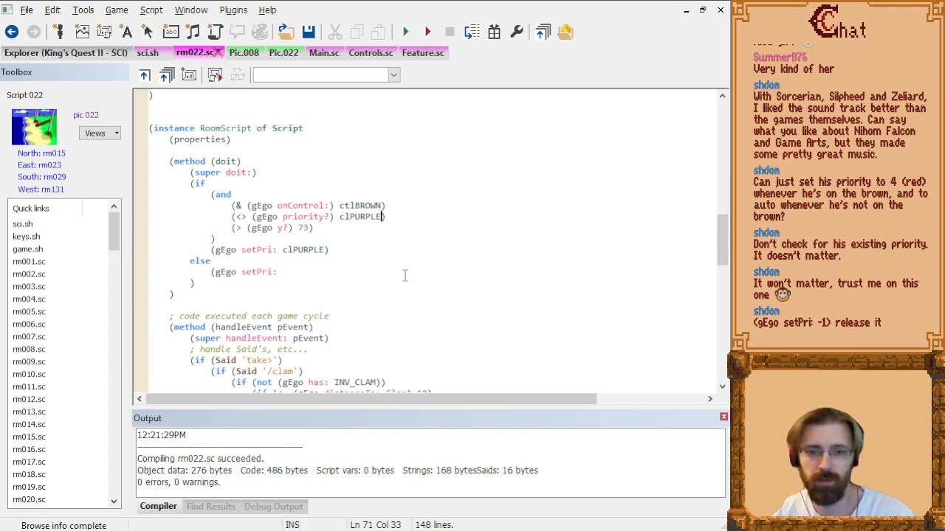
# Compile the script and, at the reported error, change the priority condition's operator to !=.
pyautogui.hotkey('ctrl', 'shift', 'b')
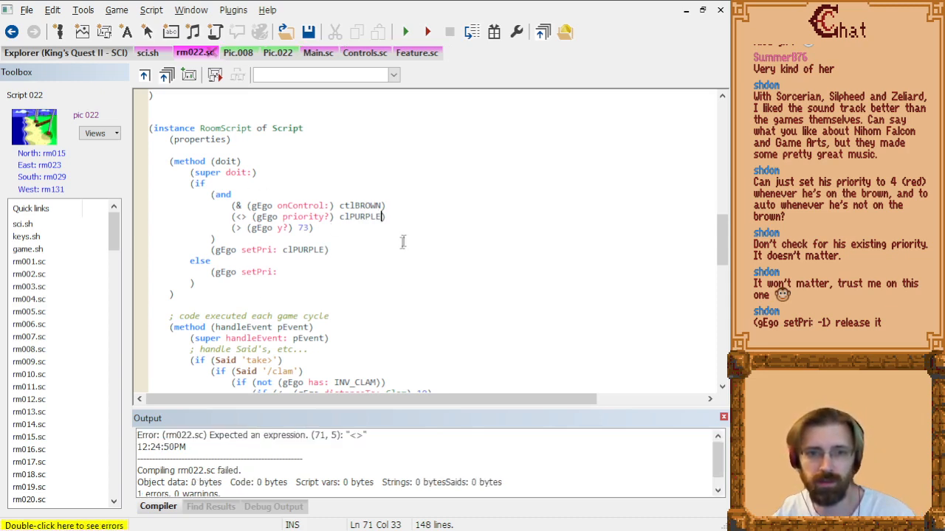
pyautogui.doubleClick(361, 435)
pyautogui.click(239, 217)
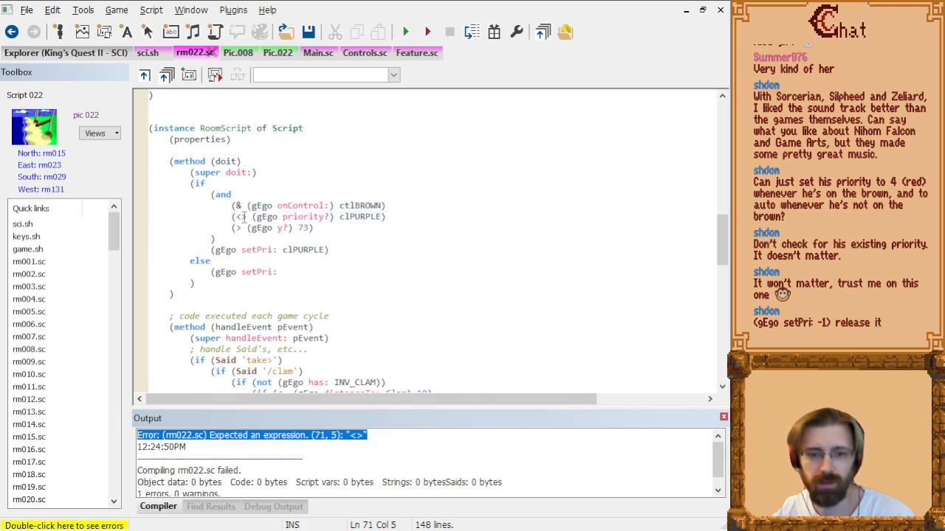
pyautogui.press('Delete')
pyautogui.press('Delete')
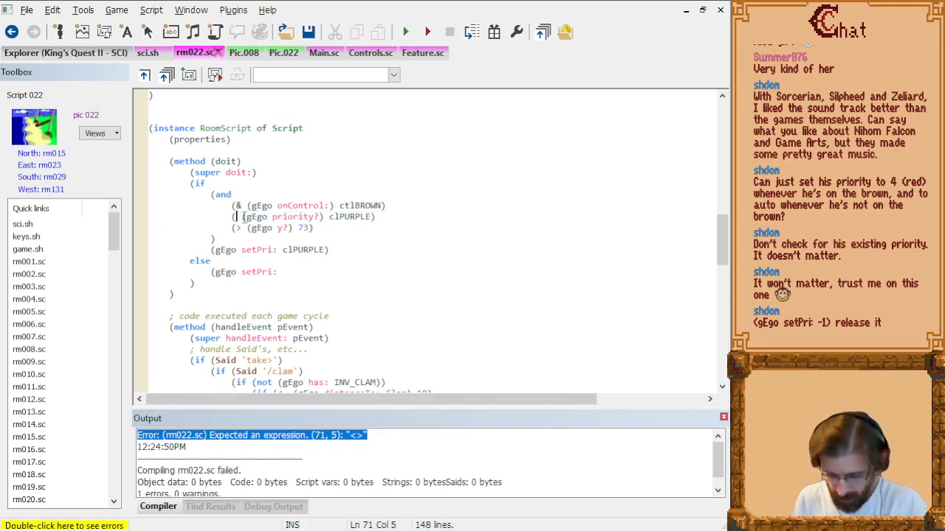
pyautogui.write('!=')
# Recompile the script, jump to the reported error, and check the doit conditions and the unfinished setPri call in the else branch.
pyautogui.hotkey('ctrl', 'shift', 'b')
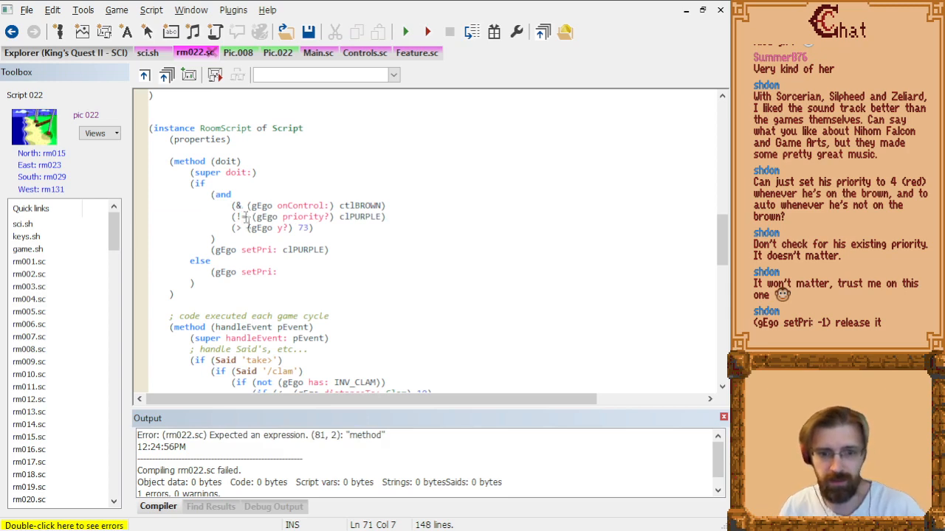
pyautogui.doubleClick(353, 442)
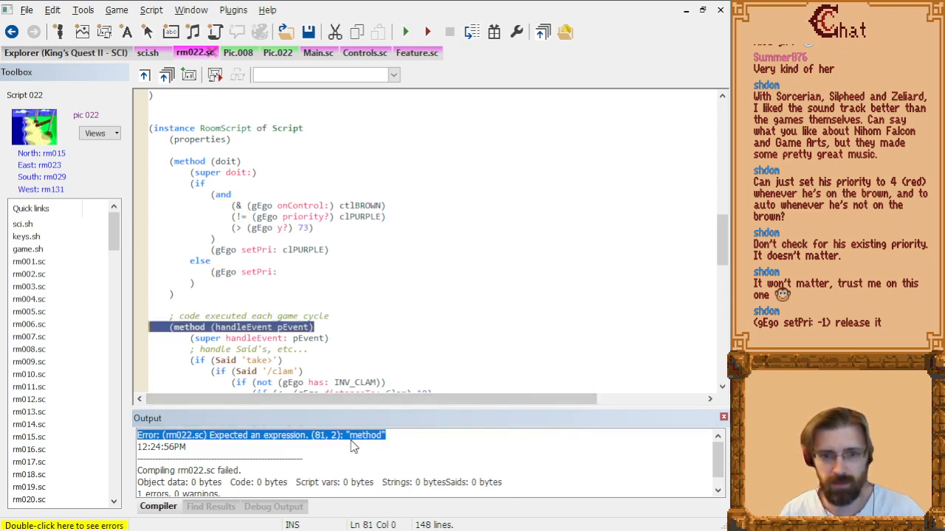
pyautogui.click(297, 273)
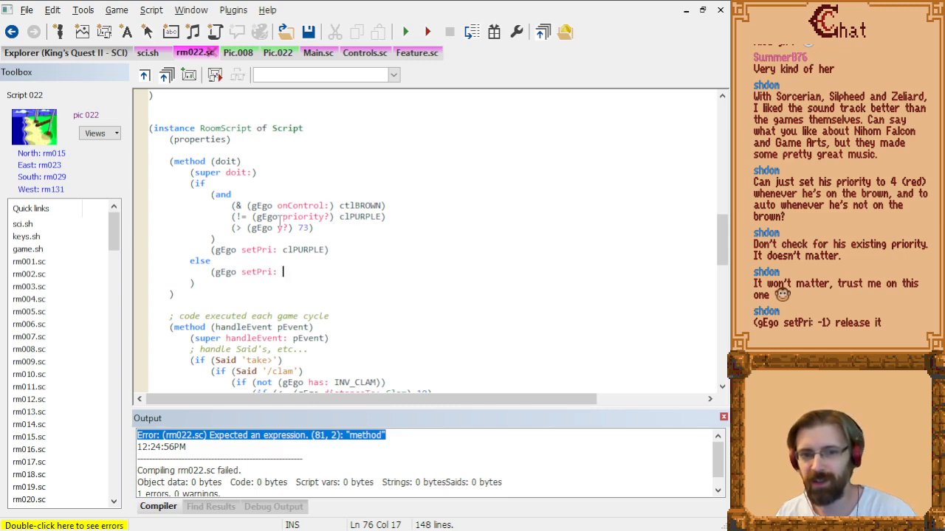
pyautogui.click(303, 219)
pyautogui.doubleClick(360, 217)
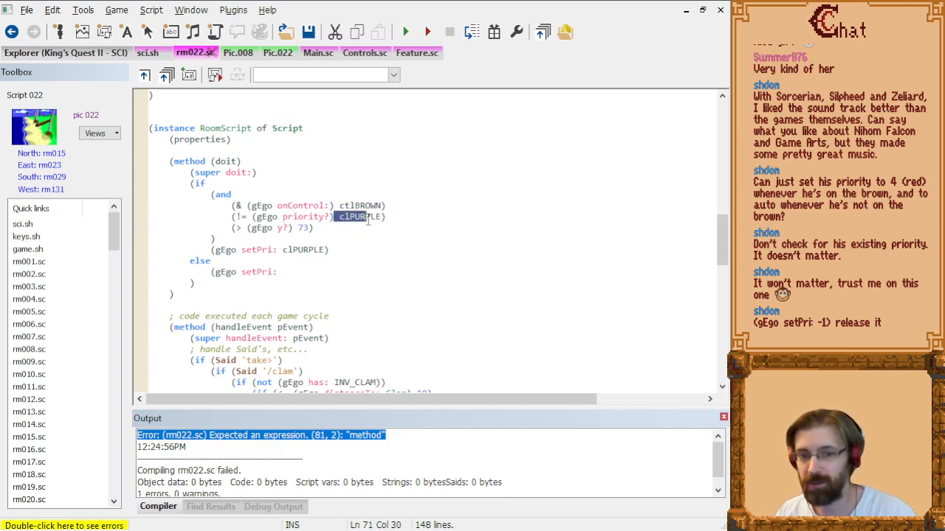
pyautogui.click(372, 219)
pyautogui.click(286, 272)
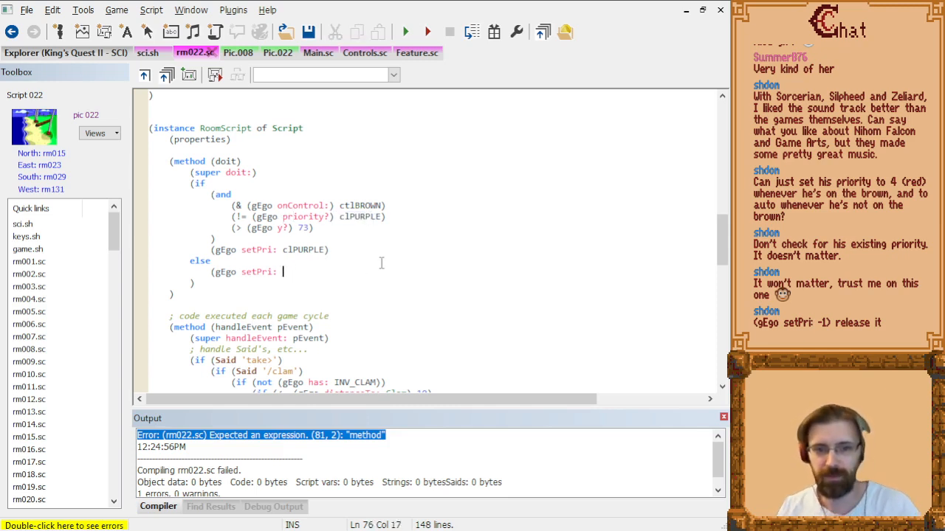
pyautogui.press('Home')
pyautogui.press('Up')
pyautogui.press('Down')
pyautogui.press('Up')
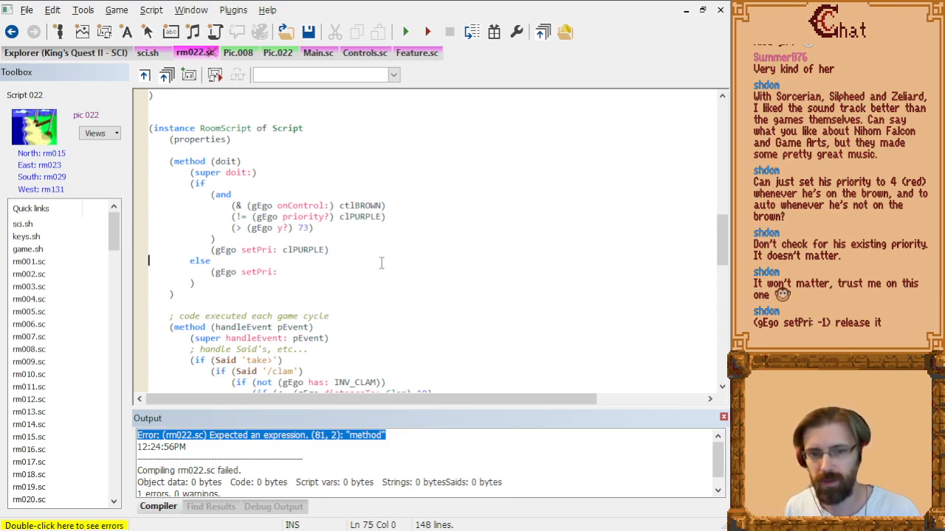
pyautogui.press('Up')
pyautogui.press('End')
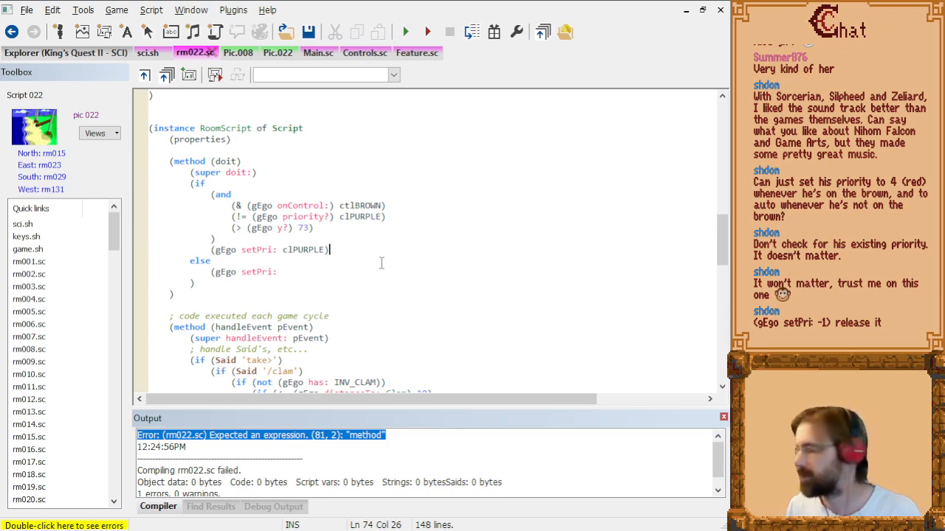
pyautogui.press('Down')
pyautogui.press('Down')
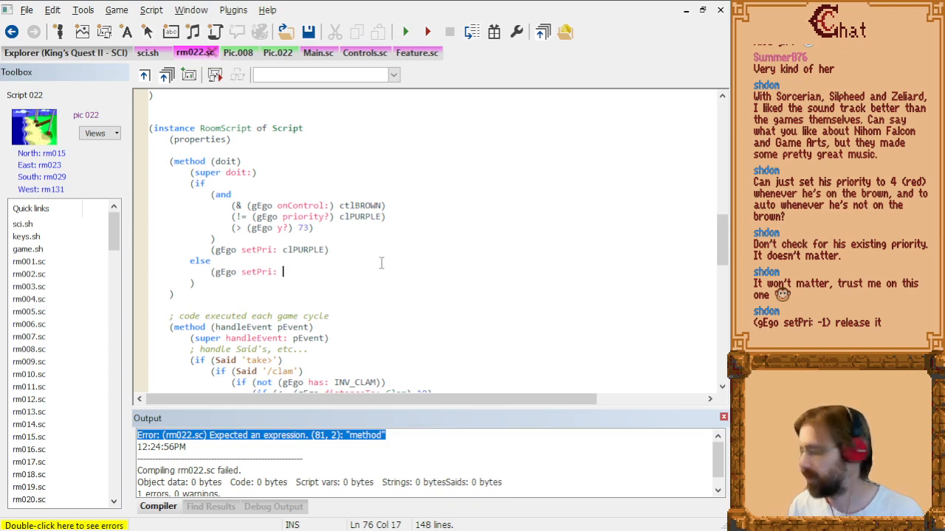
# Complete the else branch's call as (gEgo setPri: -1) and compile the script.
pyautogui.write('01)')
pyautogui.hotkey('ctrl', 'shift', 'b')
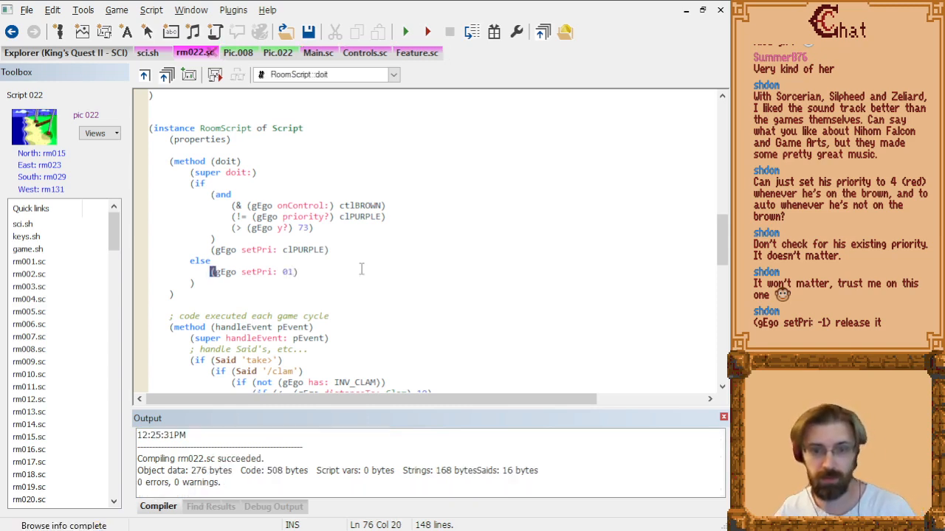
pyautogui.press('Left')
pyautogui.press('Left')
pyautogui.press('BackSpace')
pyautogui.write('-')
pyautogui.hotkey('ctrl', 'shift', 'b')
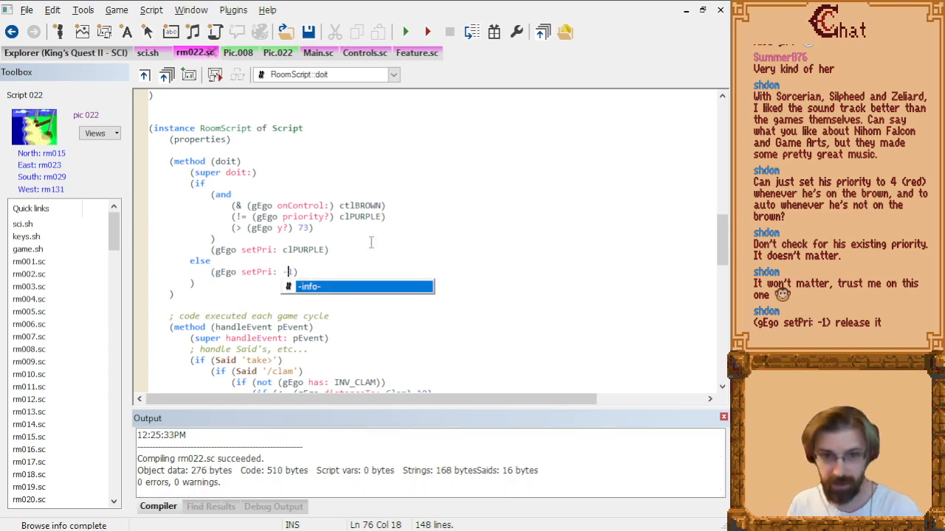
pyautogui.click(392, 252)
pyautogui.click(345, 272)
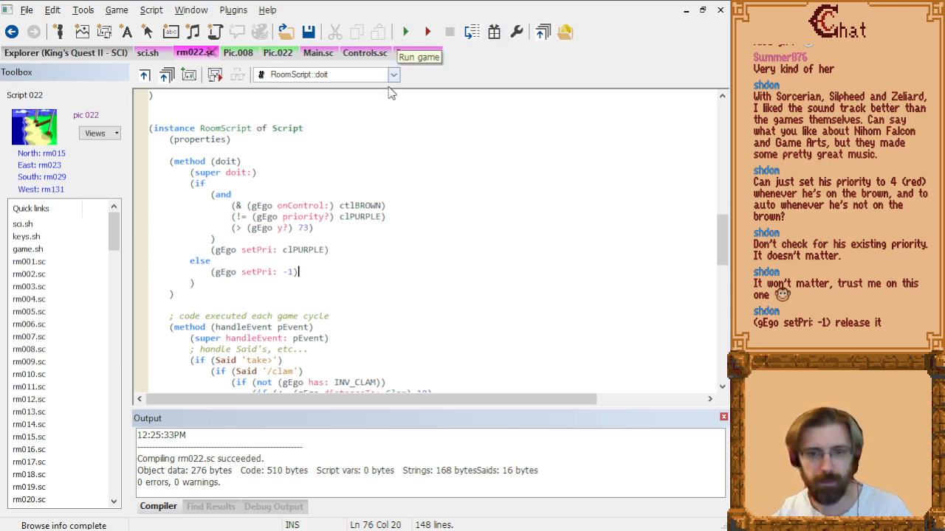
pyautogui.click(224, 283)
pyautogui.hotkey('shift', 'Up')
pyautogui.hotkey('shift', 'Up')
pyautogui.hotkey('shift', 'Up')
pyautogui.hotkey('shift', 'Up')
pyautogui.hotkey('shift', 'Up')
pyautogui.hotkey('shift', 'Up')
pyautogui.hotkey('shift', 'Up')
pyautogui.hotkey('shift', 'Up')
pyautogui.hotkey('shift', 'Up')
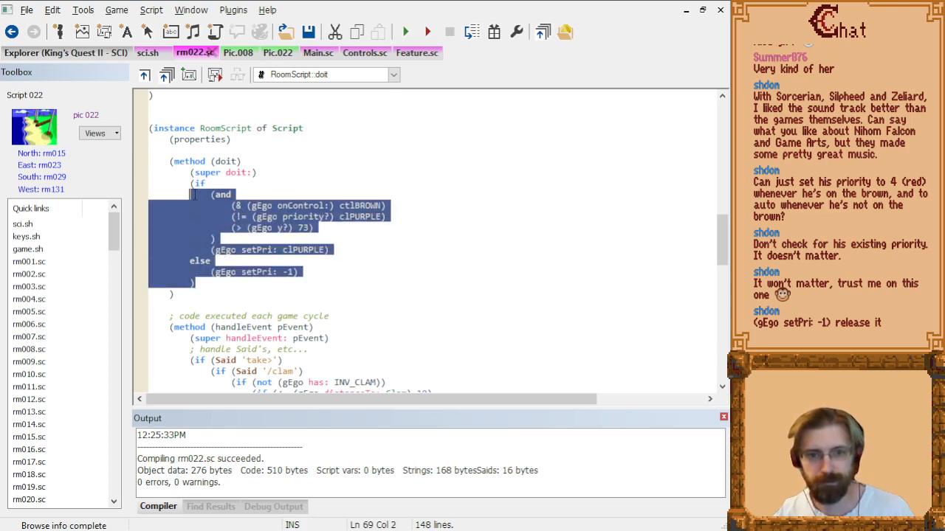
pyautogui.moveTo(262, 292); pyautogui.dragTo(255, 284)
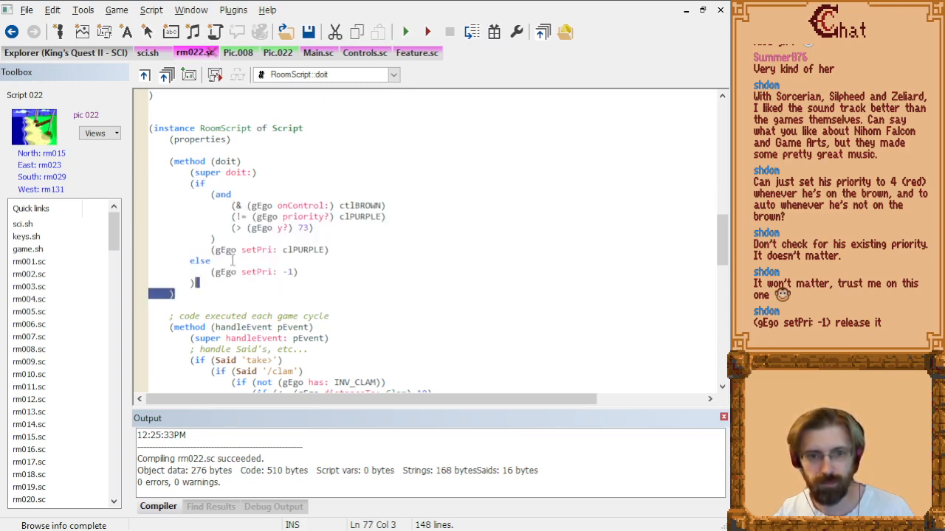
# Try to add an empty (and ) block under else, above the (gEgo setPri: -1) call.
pyautogui.click(232, 261)
pyautogui.press('Return')
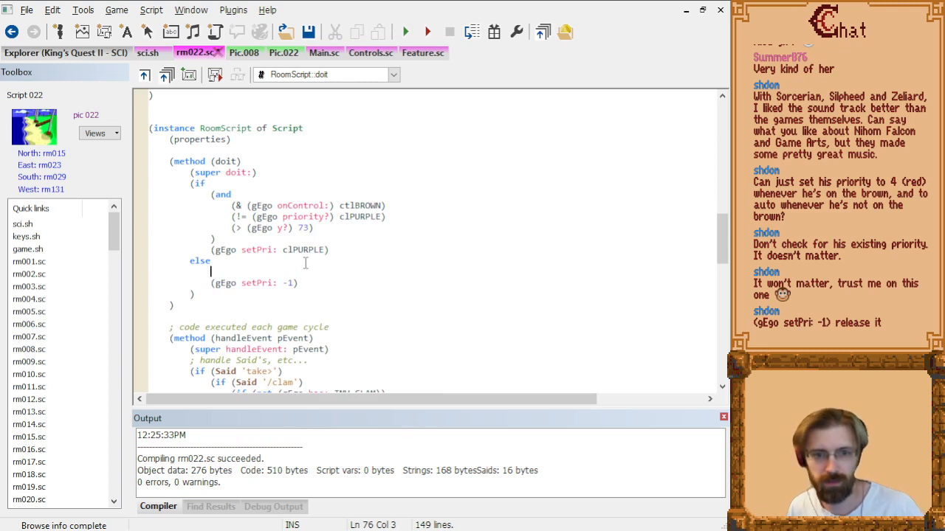
pyautogui.press('Tab')
pyautogui.write('(and')
pyautogui.press('Return')
pyautogui.press('Return')
pyautogui.press('Tab')
pyautogui.write(')')
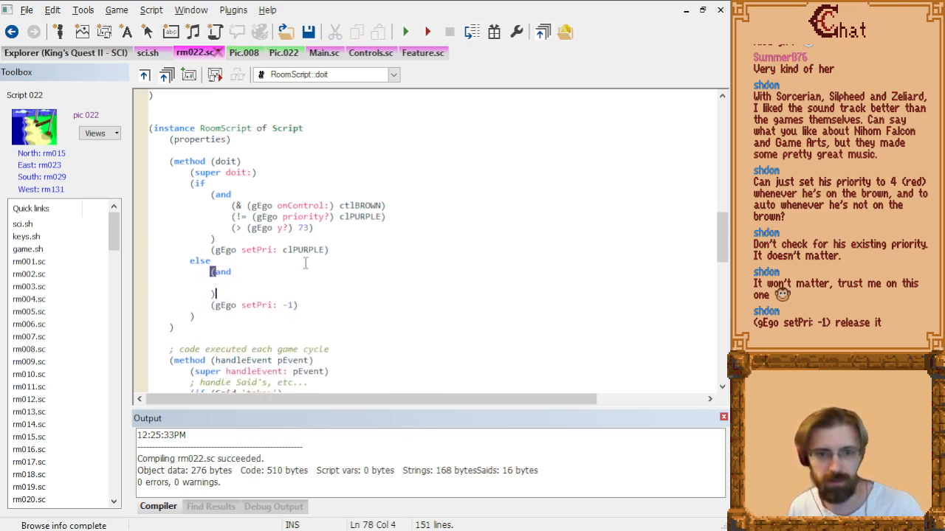
pyautogui.press('Up')
pyautogui.press('Down')
pyautogui.press('Down')
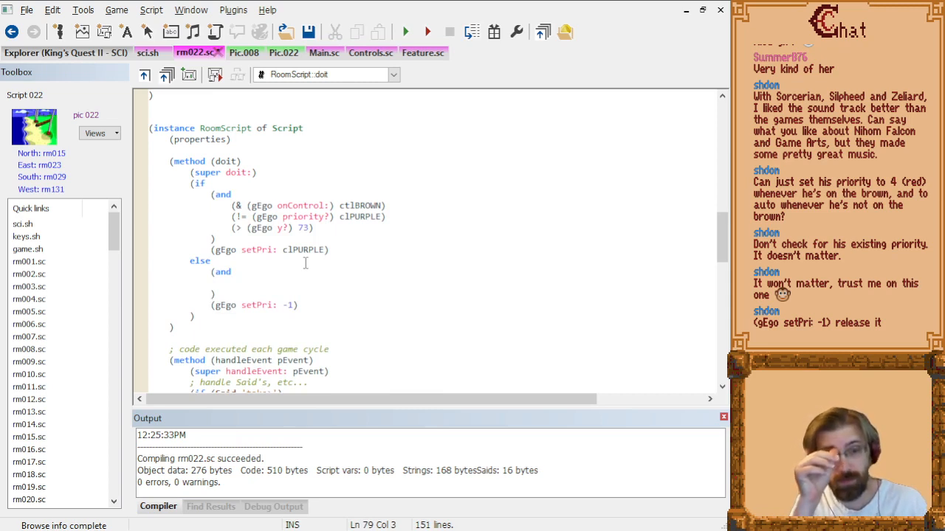
# Undo the and block added in the else branch.
pyautogui.hotkey('ctrl', 'z')
pyautogui.hotkey('ctrl', 'z')
pyautogui.hotkey('ctrl', 'z')
pyautogui.hotkey('ctrl', 'z')
pyautogui.hotkey('ctrl', 'z')
pyautogui.hotkey('ctrl', 'z')
pyautogui.hotkey('ctrl', 'z')
pyautogui.hotkey('ctrl', 'z')
pyautogui.hotkey('ctrl', 'z')
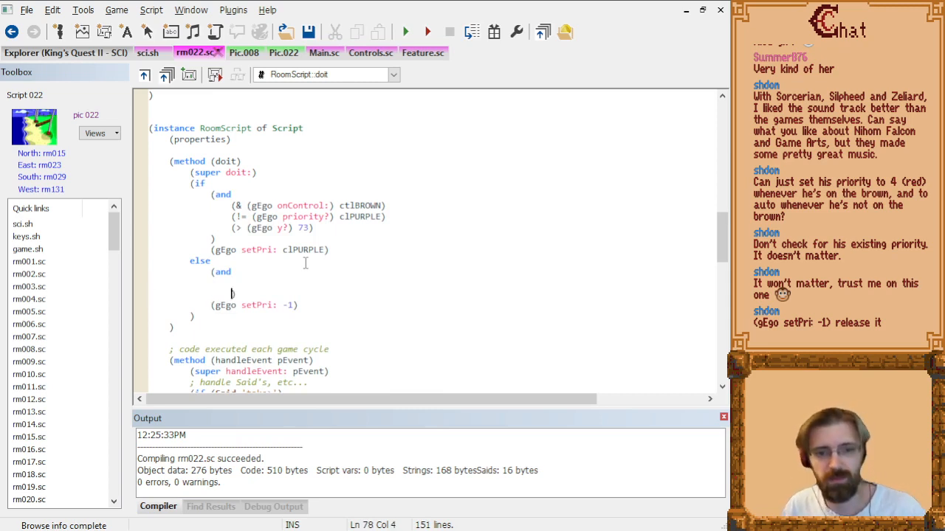
pyautogui.press('BackSpace')
pyautogui.press('BackSpace')
pyautogui.press('BackSpace')
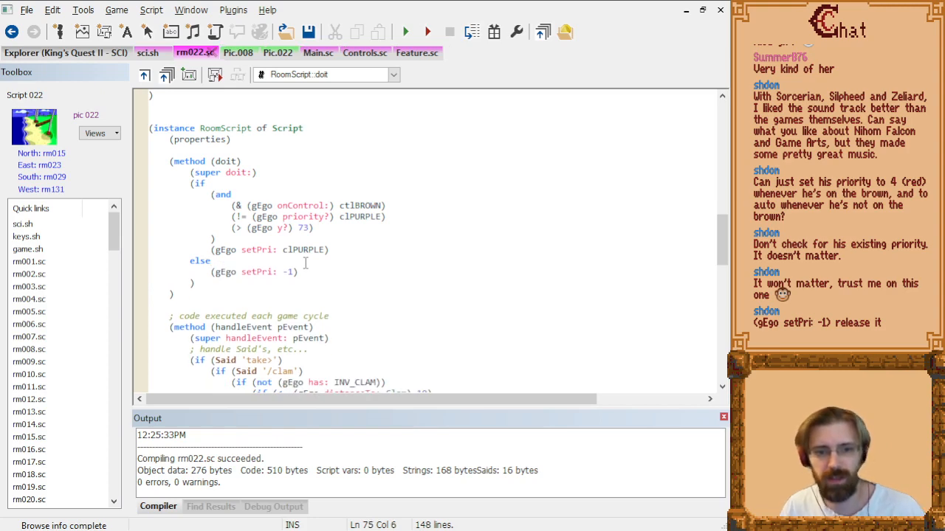
# Insert an empty nested (if ) block in the else branch, before the (gEgo setPri: -1) call.
pyautogui.scroll(-7, 306, 265)
pyautogui.scroll(4, 310, 251)
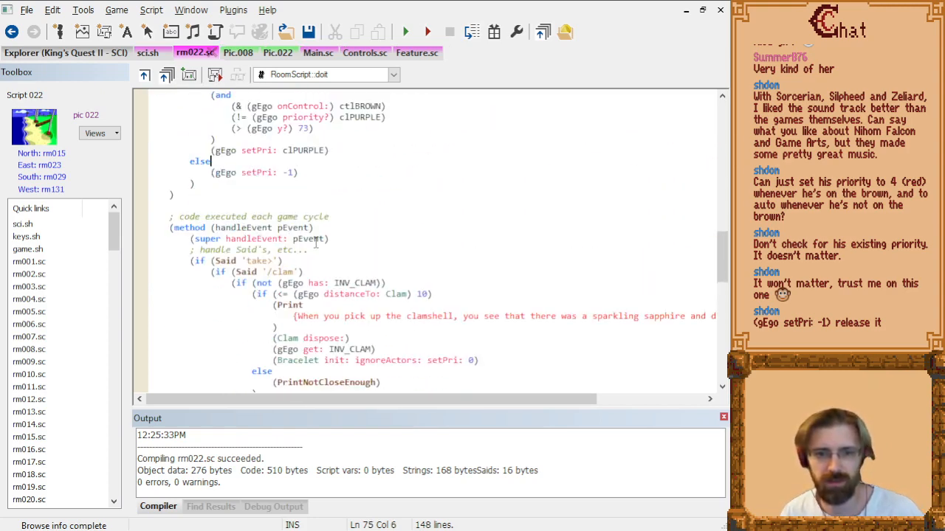
pyautogui.scroll(3, 316, 243)
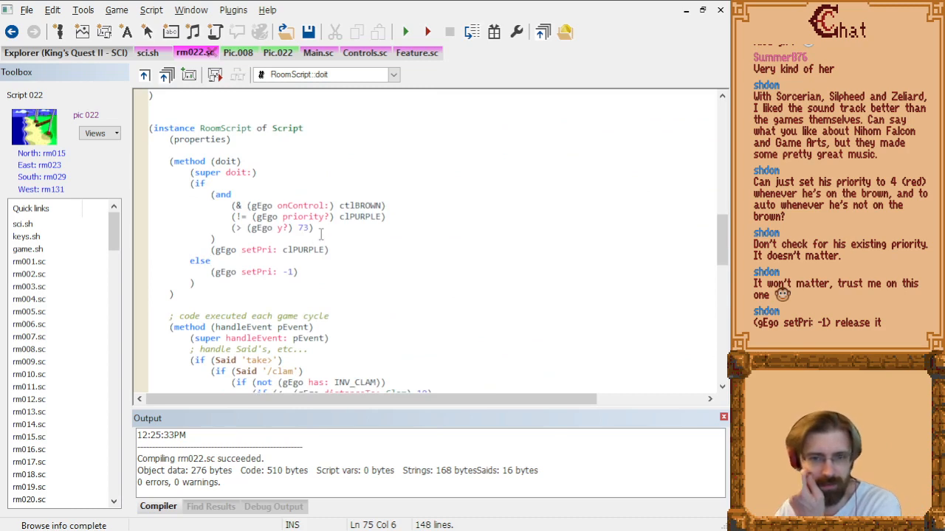
pyautogui.press('Down')
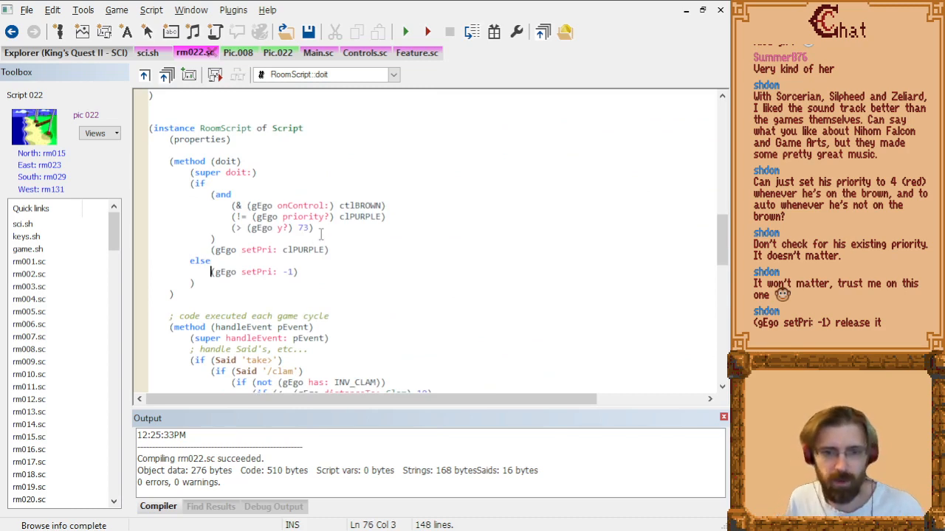
pyautogui.write('(if')
pyautogui.press('Escape')
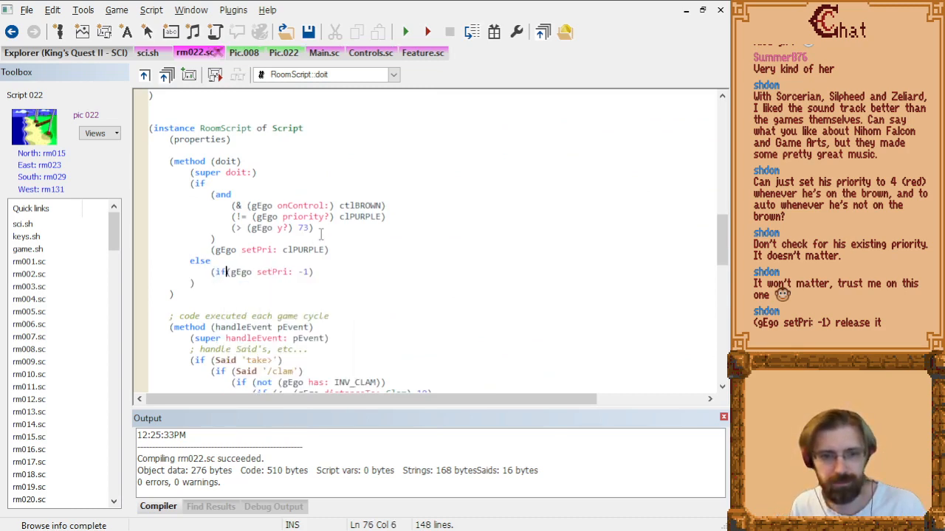
pyautogui.press('Return')
pyautogui.press('Return')
pyautogui.write(')')
pyautogui.press('Up')
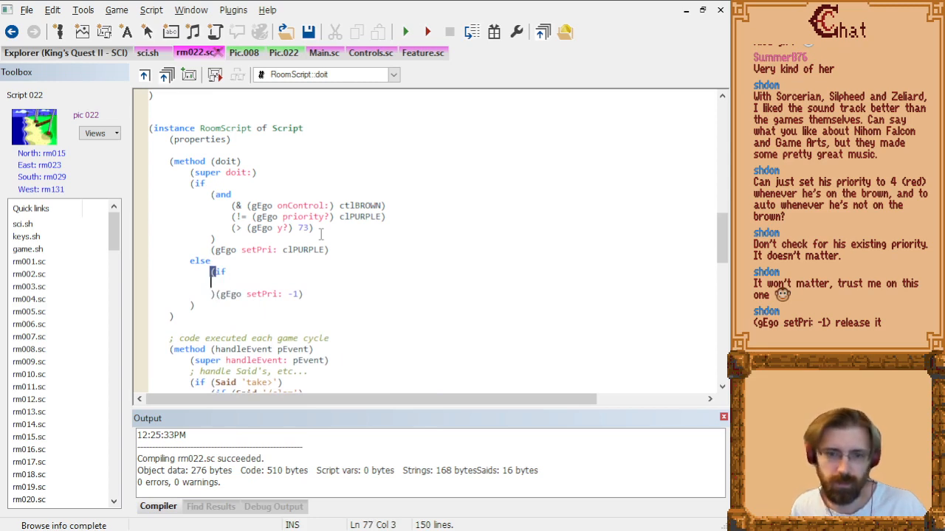
# Add an else line to the nested if block, indent (gEgo setPri: -1) beneath it, and close the block.
pyautogui.press('Down')
pyautogui.press('Right')
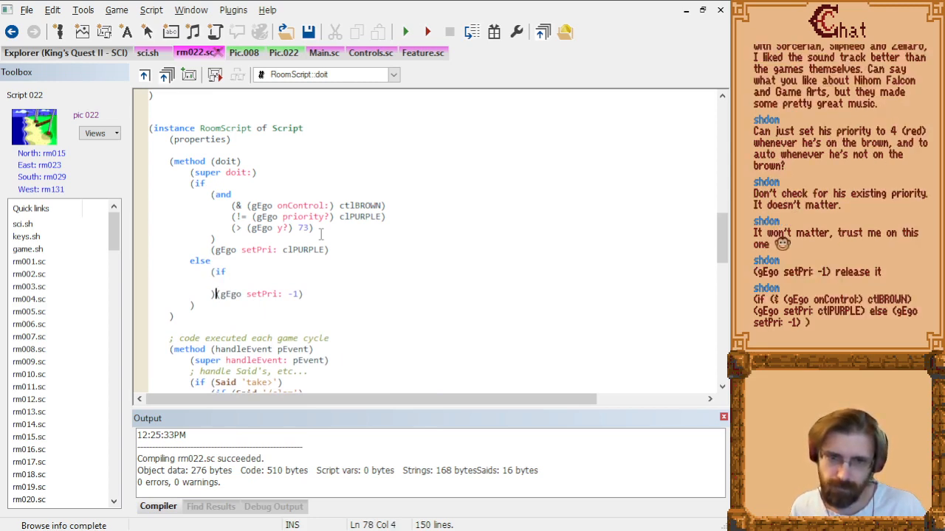
pyautogui.press('Left')
pyautogui.press('Delete')
pyautogui.write('else')
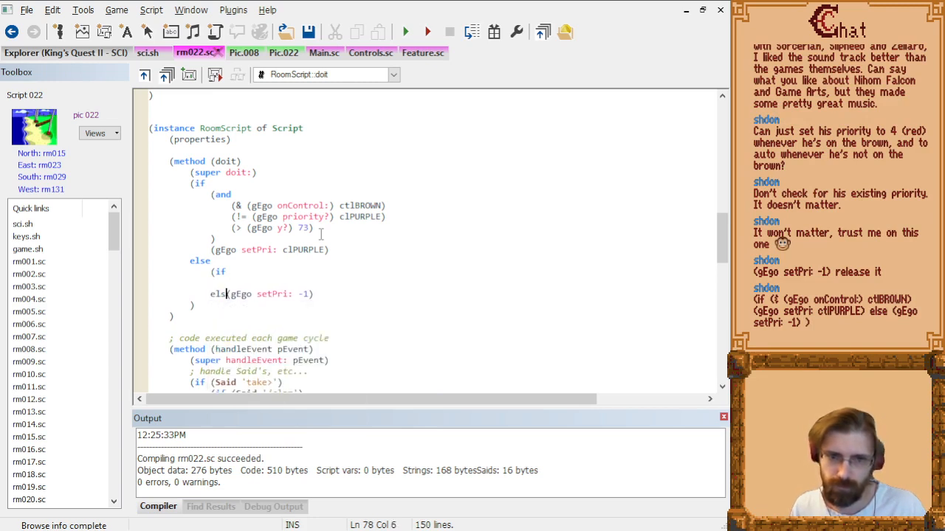
pyautogui.press('Return')
pyautogui.press('Tab')
pyautogui.press('End')
pyautogui.press('Return')
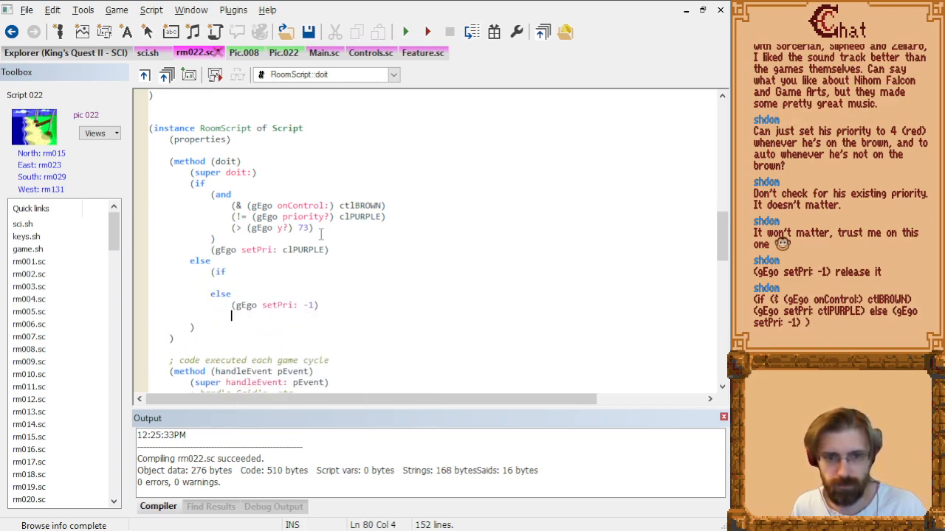
pyautogui.write(')')
pyautogui.press('Up')
pyautogui.press('Up')
pyautogui.press('Up')
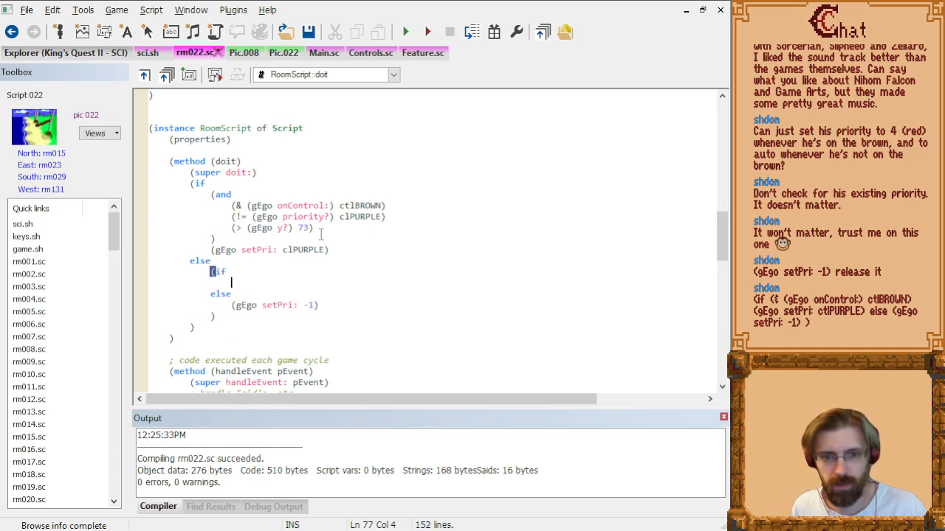
# Insert an (and ) block in the nested if with the condition (& (gEgo onControl:) ctlBROWN).
pyautogui.write('(and')
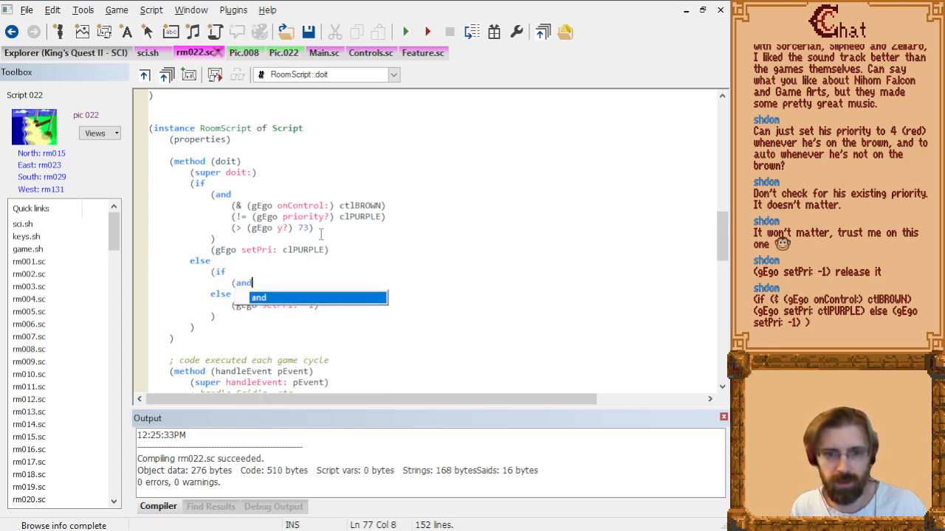
pyautogui.press('Return')
pyautogui.press('Return')
pyautogui.press('Return')
pyautogui.write(')')
pyautogui.press('Up')
pyautogui.press('Tab')
pyautogui.write('(')
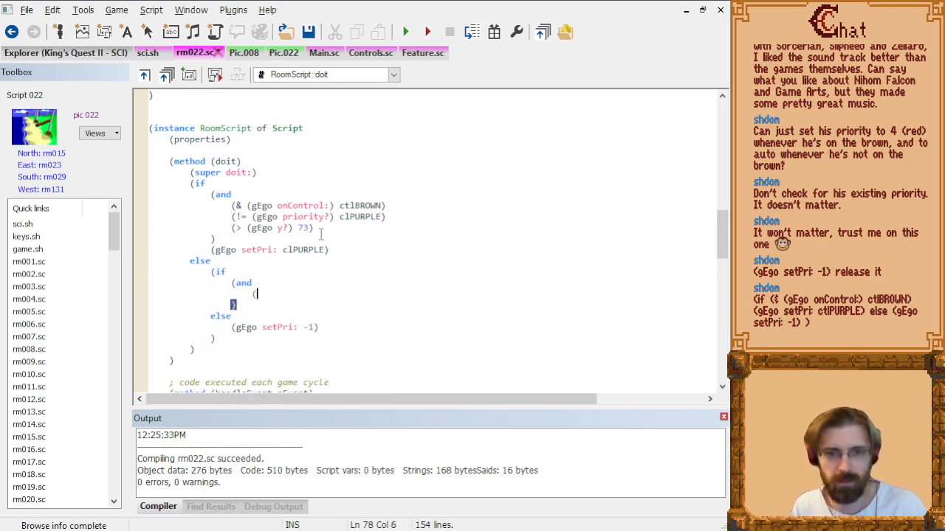
pyautogui.write('& ')
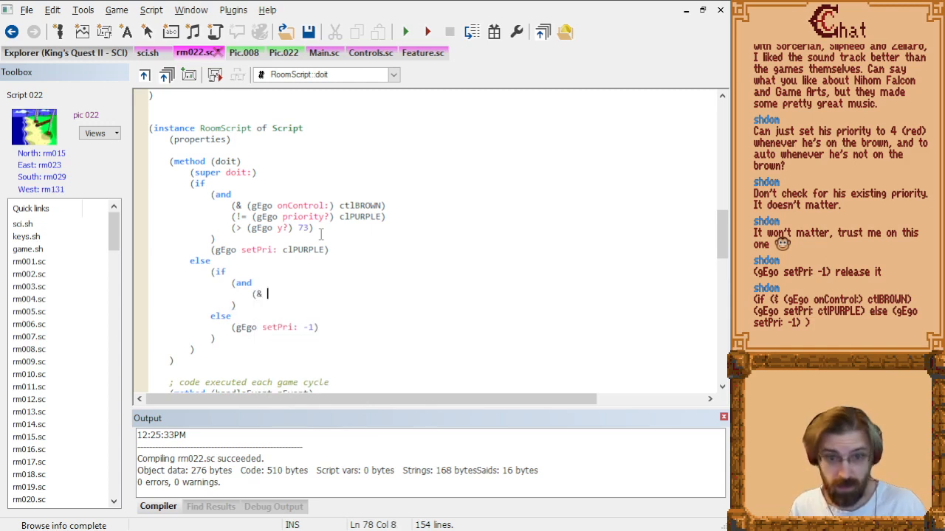
pyautogui.write('(gE')
pyautogui.write('go onControl:)')
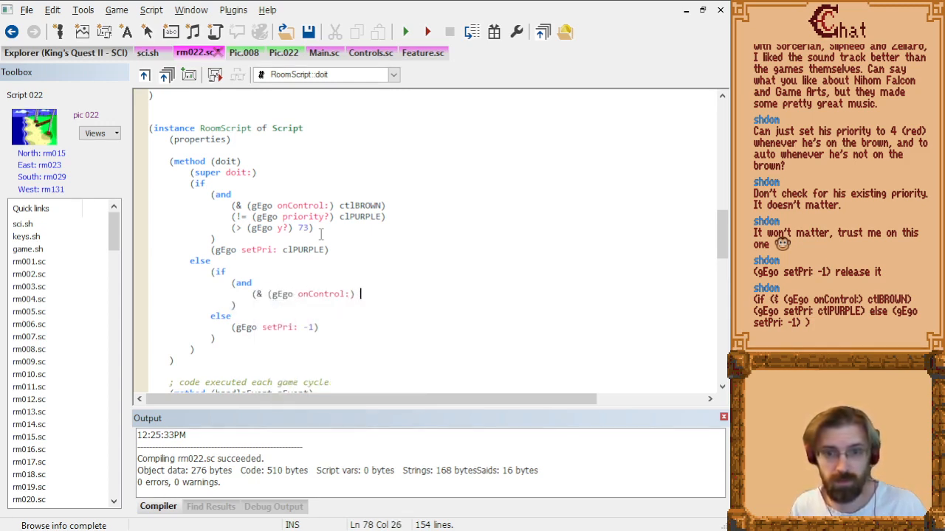
pyautogui.write(' ctlBROWN)')
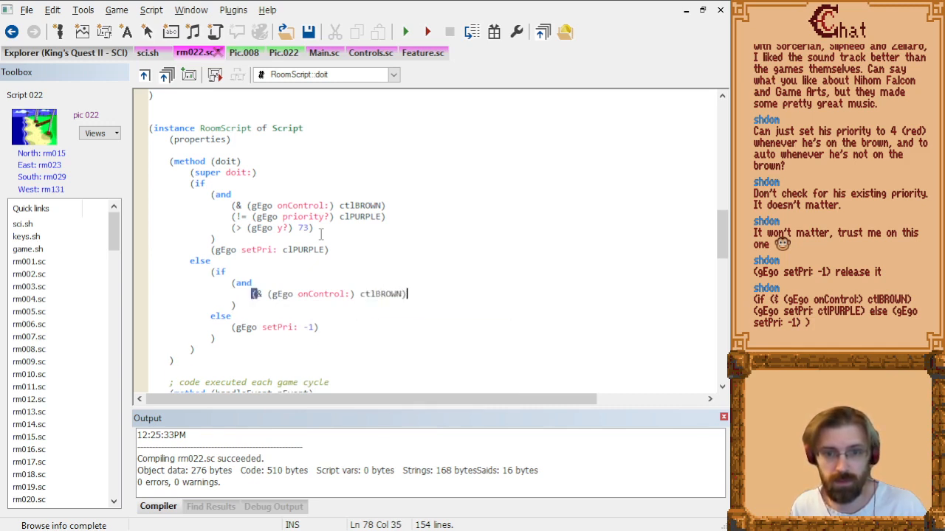
# Try to add a second condition, (!= (gEgo priority?) clTEAL, to the nested and block, then remove TEAL from it.
pyautogui.press('Return')
pyautogui.write('(')
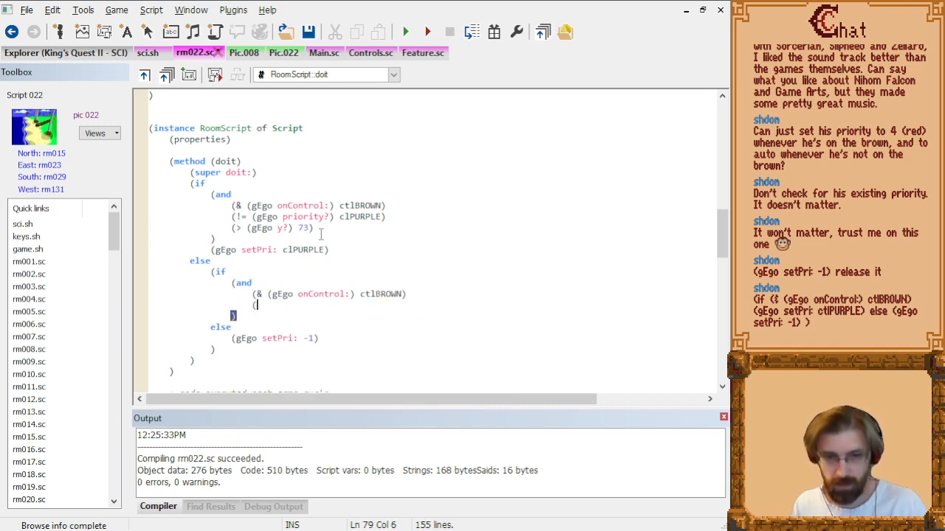
pyautogui.write('!= (g')
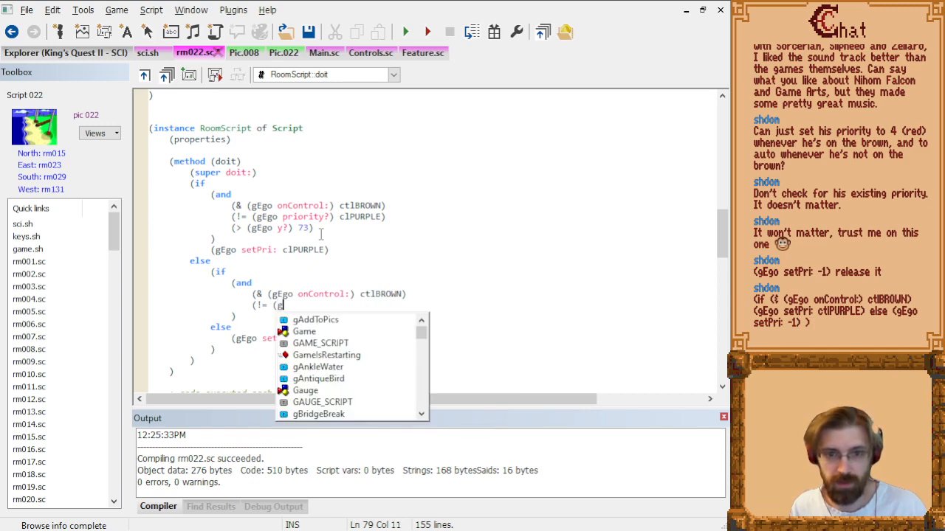
pyautogui.write('Ego priority')
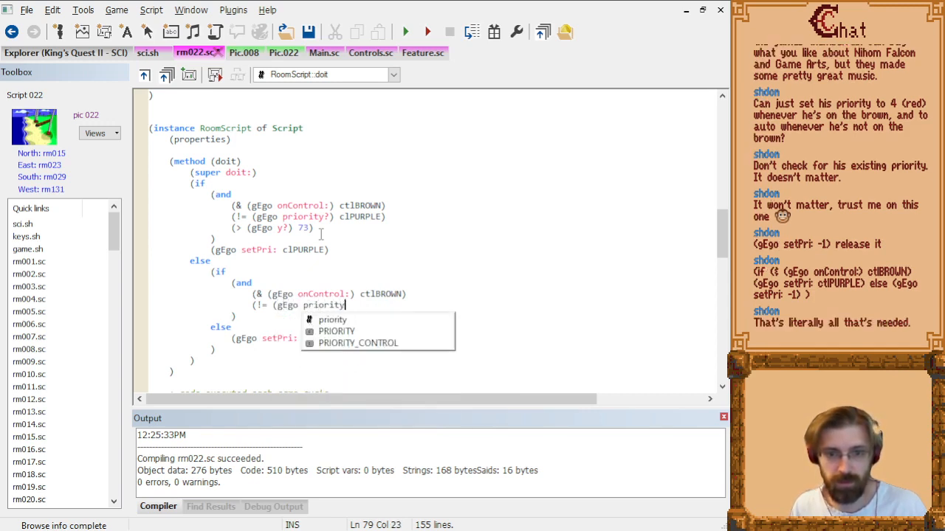
pyautogui.write('?) cl')
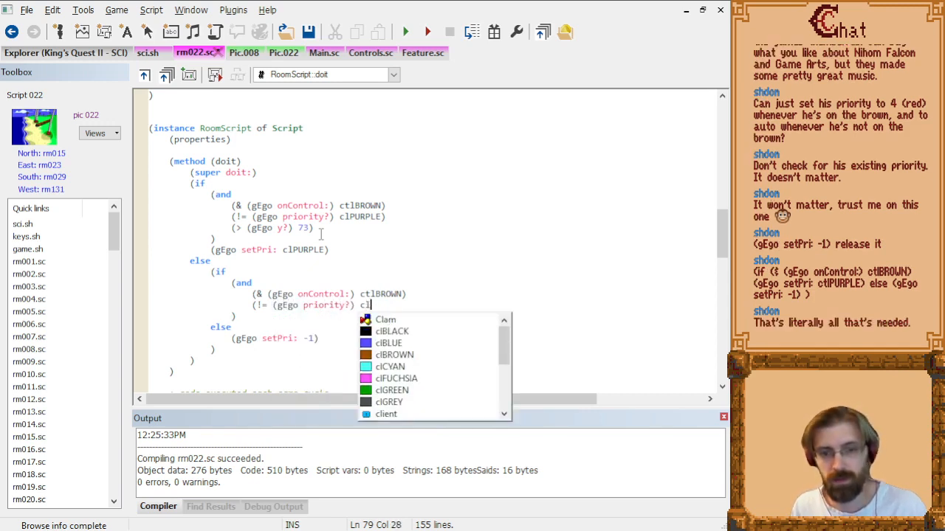
pyautogui.write('TEAL')
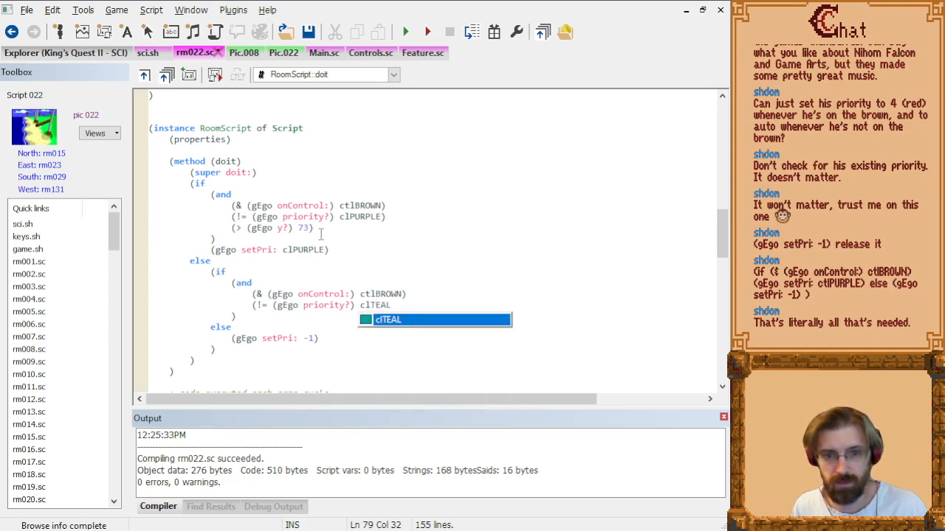
pyautogui.press('BackSpace')
pyautogui.press('BackSpace')
pyautogui.press('BackSpace')
pyautogui.press('BackSpace')
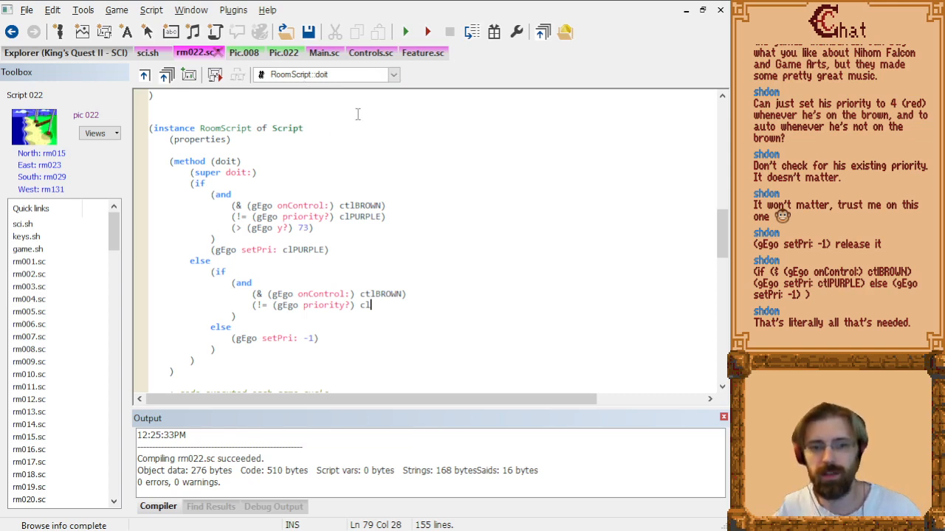
# Remove the nested if block from the else branch, keeping only (gEgo setPri: -1) indented directly under else.
pyautogui.press('Up')
pyautogui.press('Up')
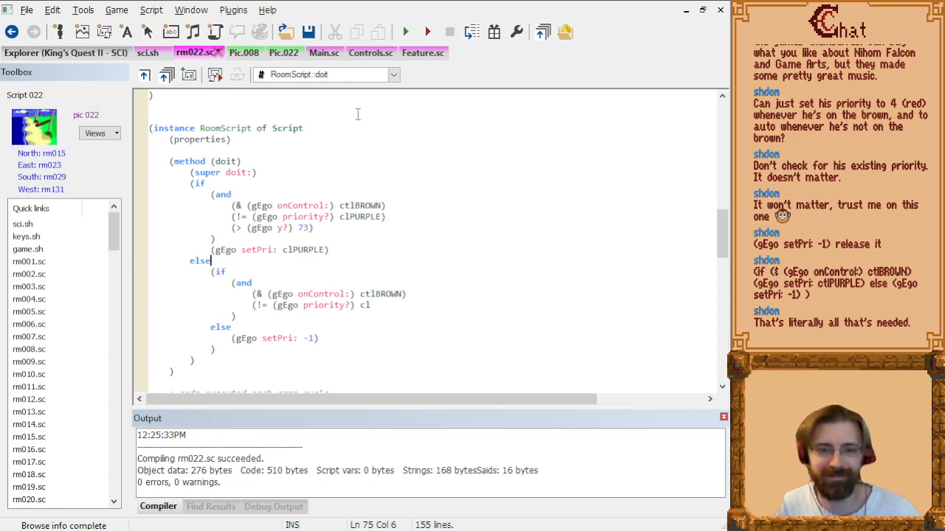
pyautogui.hotkey('shift', 'Down')
pyautogui.hotkey('shift', 'Down')
pyautogui.hotkey('shift', 'Down')
pyautogui.hotkey('shift', 'Down')
pyautogui.hotkey('shift', 'Down')
pyautogui.hotkey('shift', 'Down')
pyautogui.press('Delete')
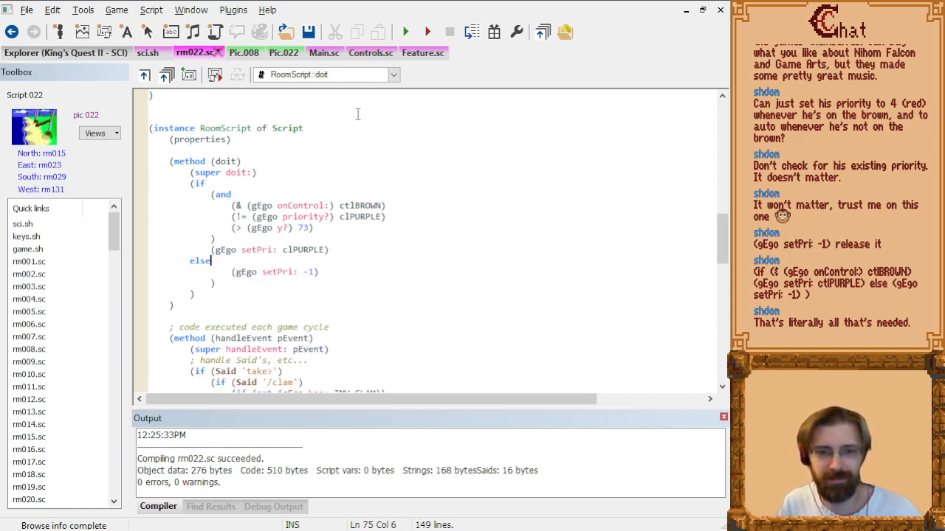
pyautogui.press('Delete')
pyautogui.press('Down')
pyautogui.hotkey('shift', 'End')
pyautogui.press('BackSpace')
pyautogui.press('BackSpace')
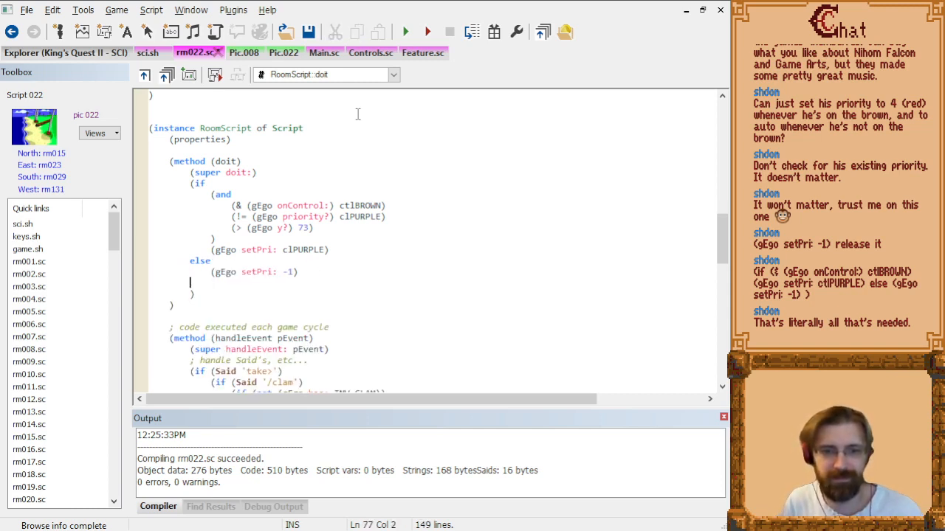
pyautogui.press('Delete')
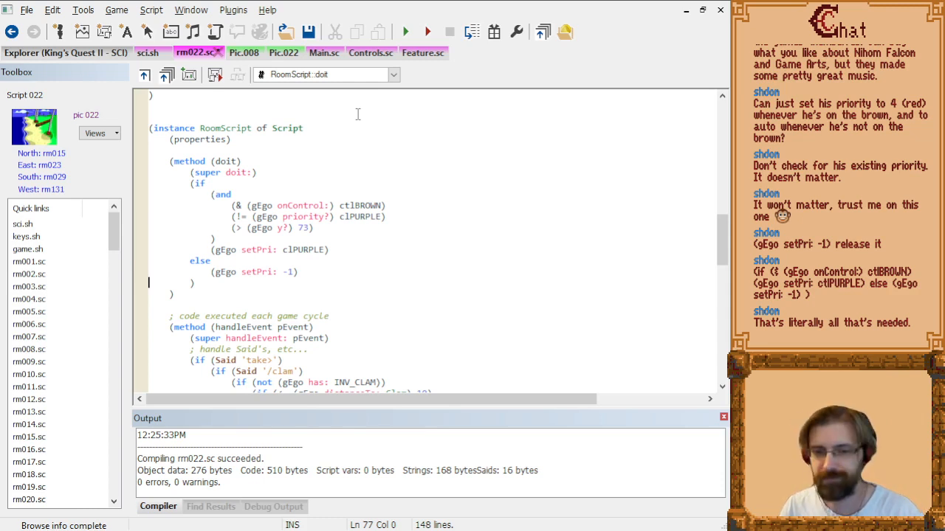
# Delete the and wrapper, the ctlBROWN control check and the y check from the if, keeping (!= (gEgo priority?) clPURPLE).
pyautogui.click(398, 207)
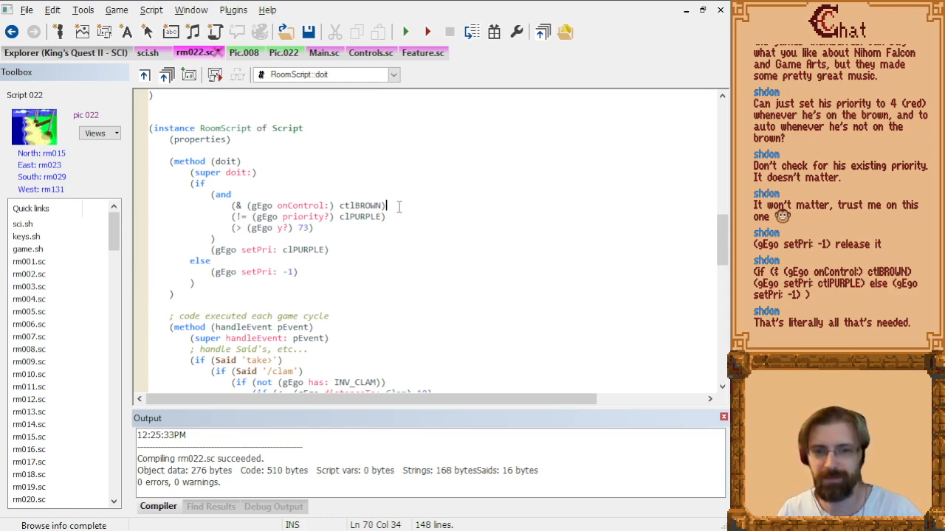
pyautogui.moveTo(409, 212); pyautogui.dragTo(417, 229)
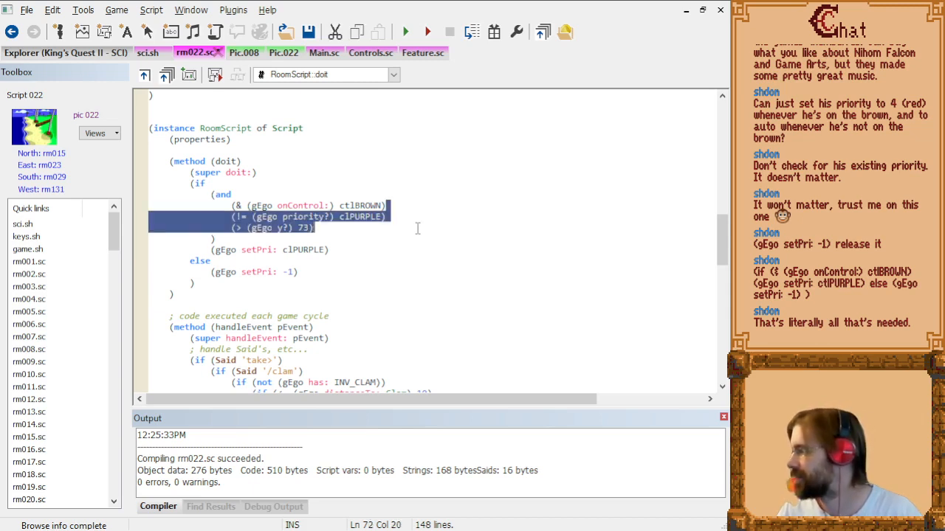
pyautogui.click(442, 207)
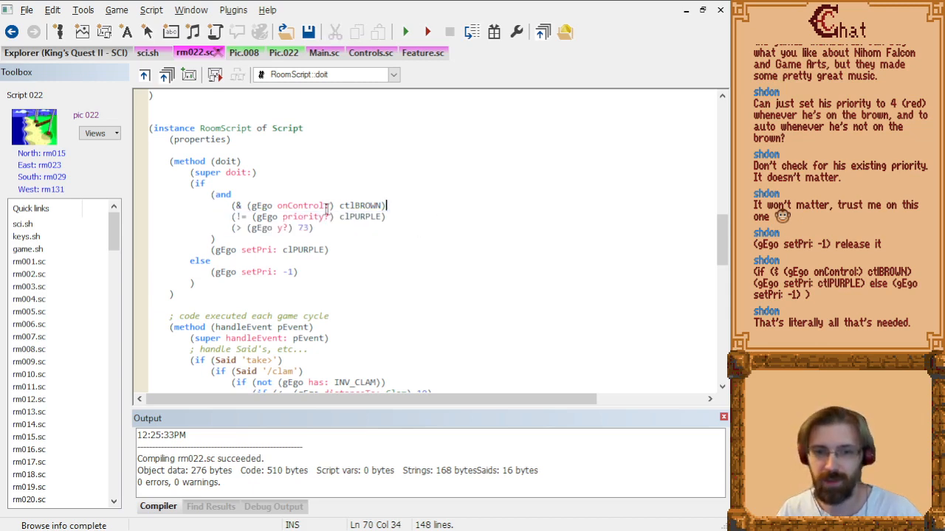
pyautogui.click(211, 194)
pyautogui.hotkey('shift', 'Down')
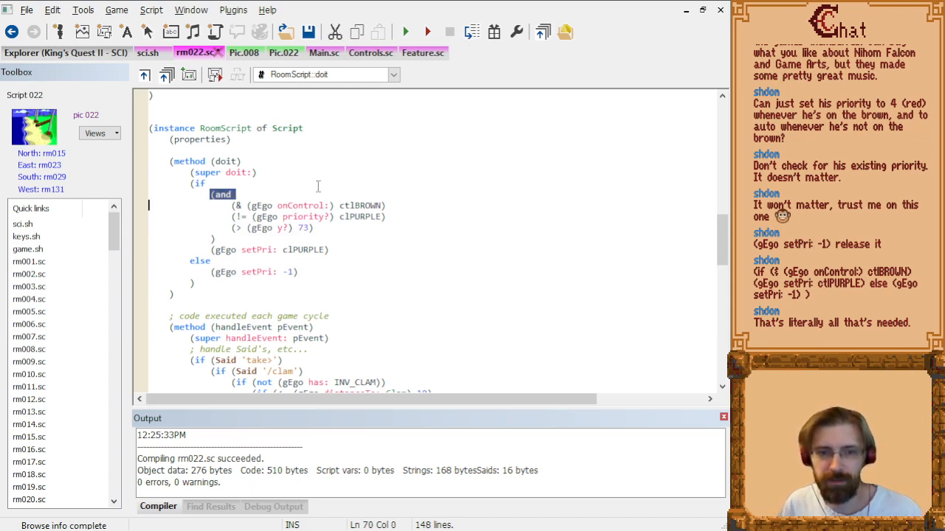
pyautogui.hotkey('shift', 'Down')
pyautogui.hotkey('shift', 'End')
pyautogui.hotkey('shift', 'Left')
pyautogui.hotkey('shift', 'Home')
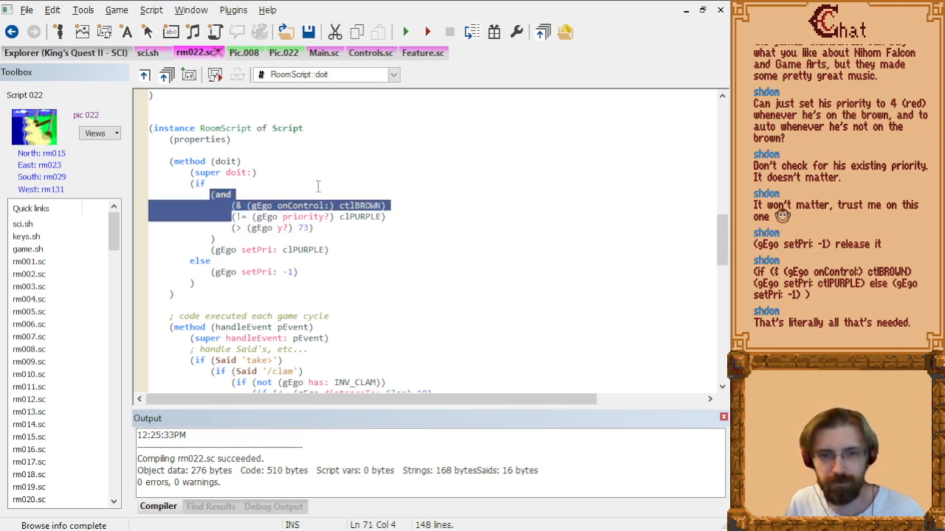
pyautogui.press('Delete')
pyautogui.hotkey('shift', 'Down')
pyautogui.hotkey('shift', 'Down')
pyautogui.press('Delete')
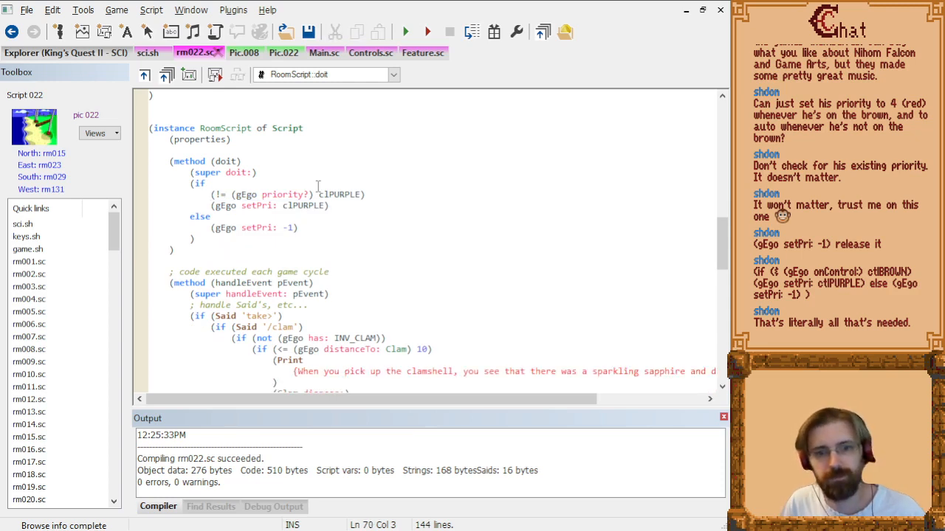
# Join the (!= (gEgo priority?) clPURPLE) condition onto the same line as the if.
pyautogui.press('Up')
pyautogui.press('End')
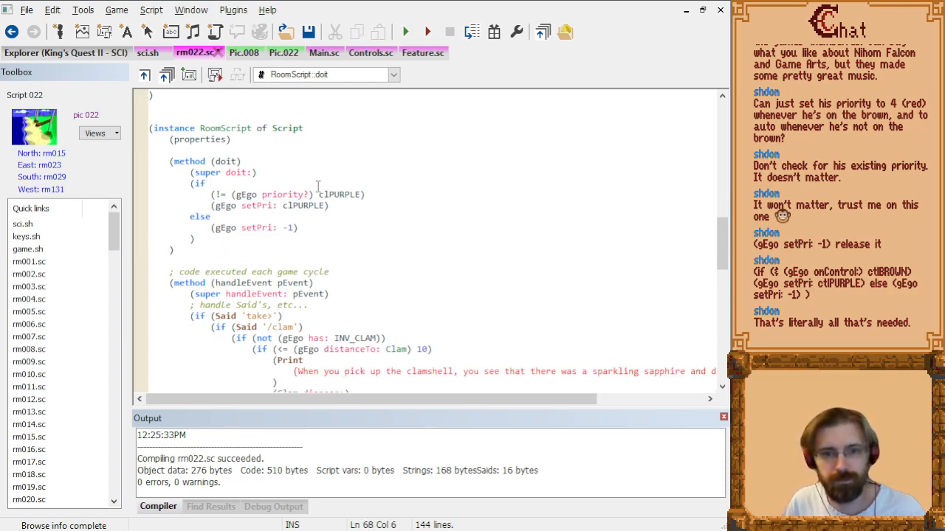
pyautogui.press('Delete')
pyautogui.hotkey('ctrl', 'shift', 'Right')
pyautogui.press('Delete')
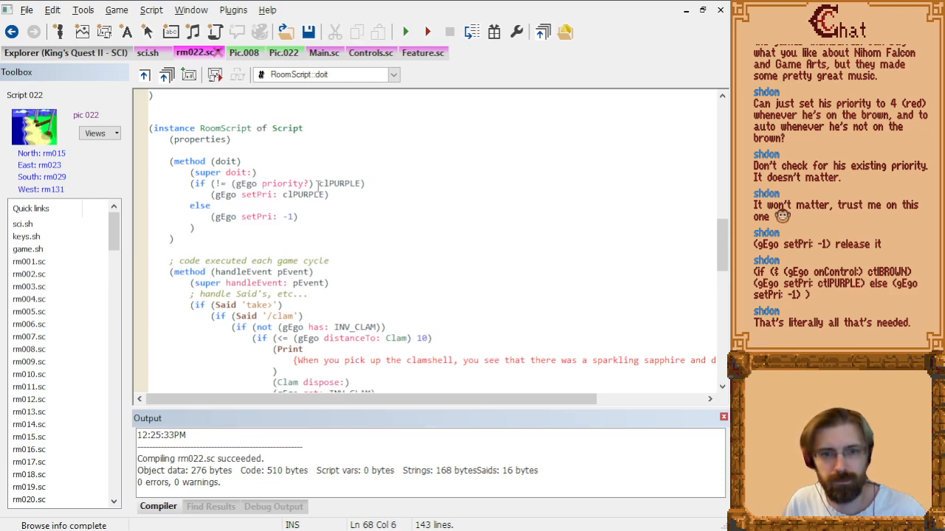
pyautogui.press('Down')
pyautogui.press('Down')
pyautogui.press('Down')
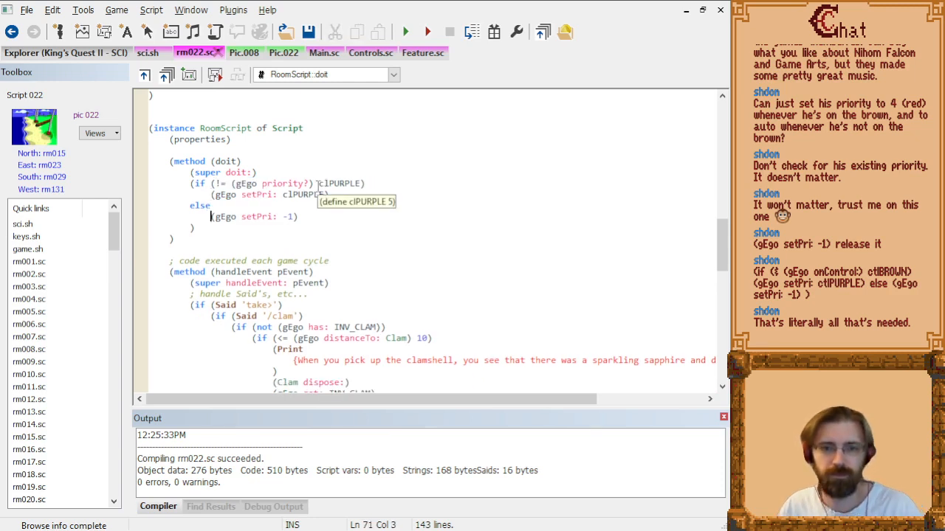
# Compile the room script and run the game through to its title screen.
pyautogui.hotkey('ctrl', 'F7')
pyautogui.click(489, 34)
pyautogui.click(406, 34)
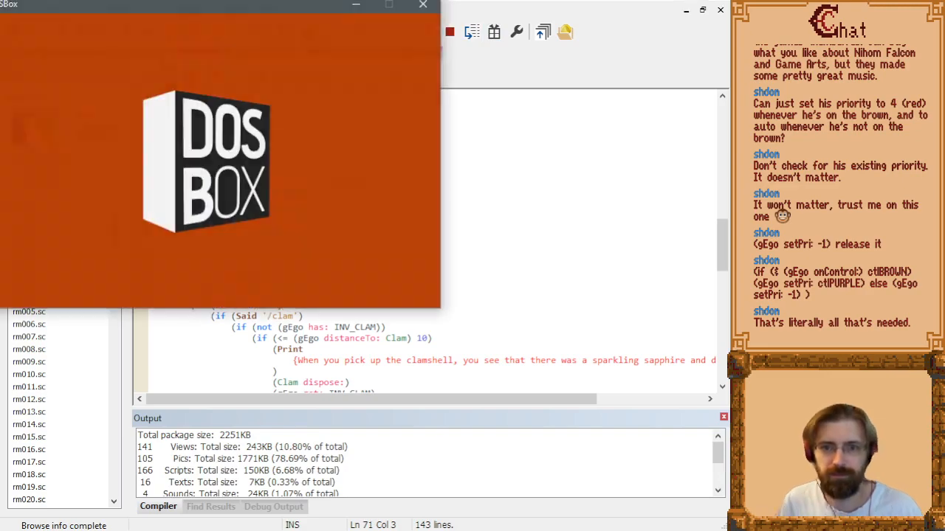
pyautogui.press('Return')
pyautogui.press('Return')
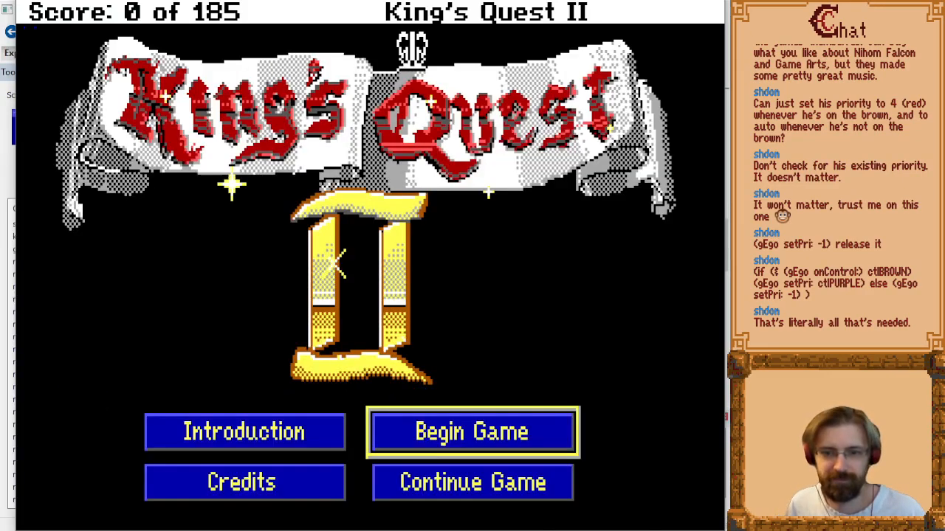
# Teleport the character to room 22.
pyautogui.hotkey('alt', 't')
pyautogui.write('22')
pyautogui.press('Return')
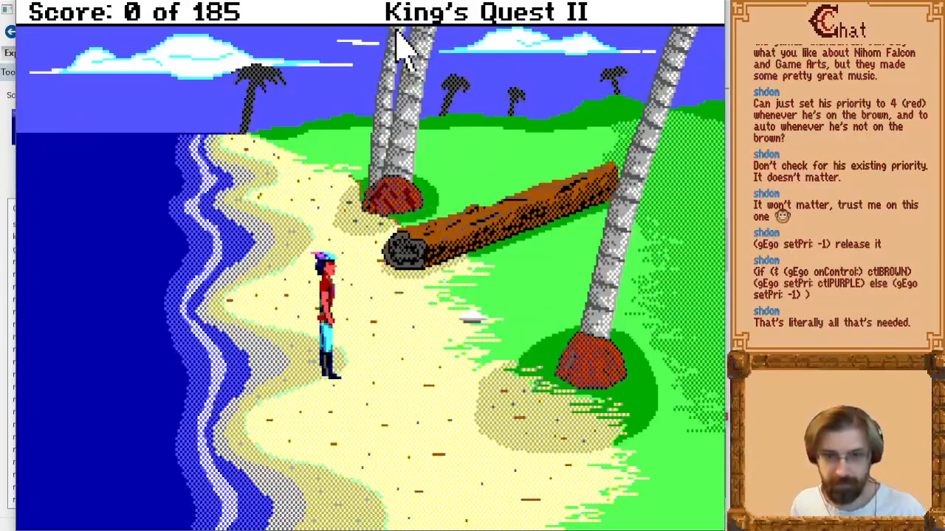
# Walk the character up to the log's far end and back down across its front to test the drawing priority.
pyautogui.press('Right')
pyautogui.press('pageup')
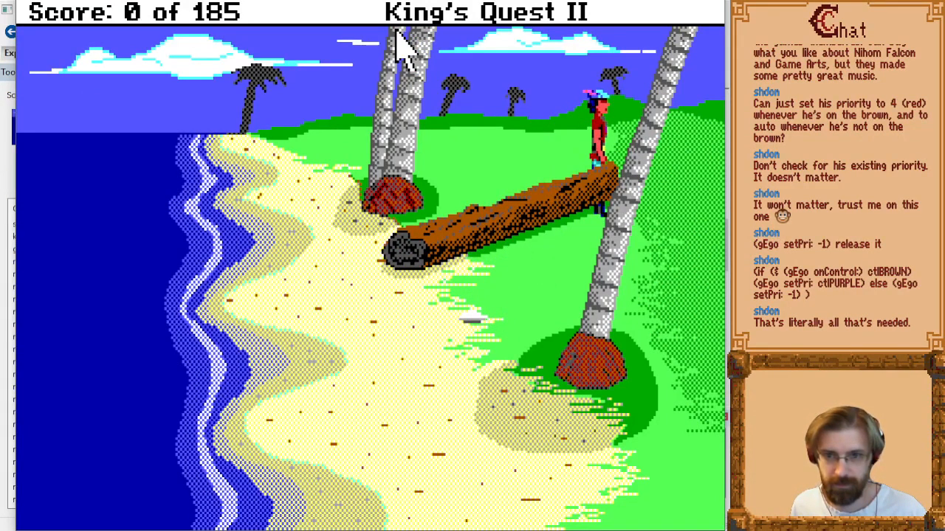
pyautogui.press('Down')
pyautogui.press('Left')
pyautogui.press('Left')
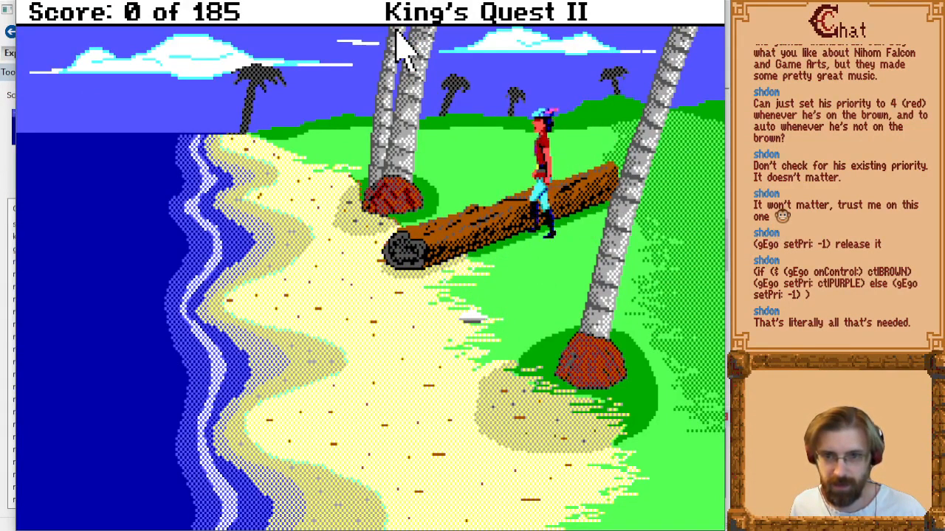
pyautogui.press('Down')
pyautogui.press('Left')
pyautogui.press('Down')
pyautogui.press('Left')
pyautogui.press('Right')
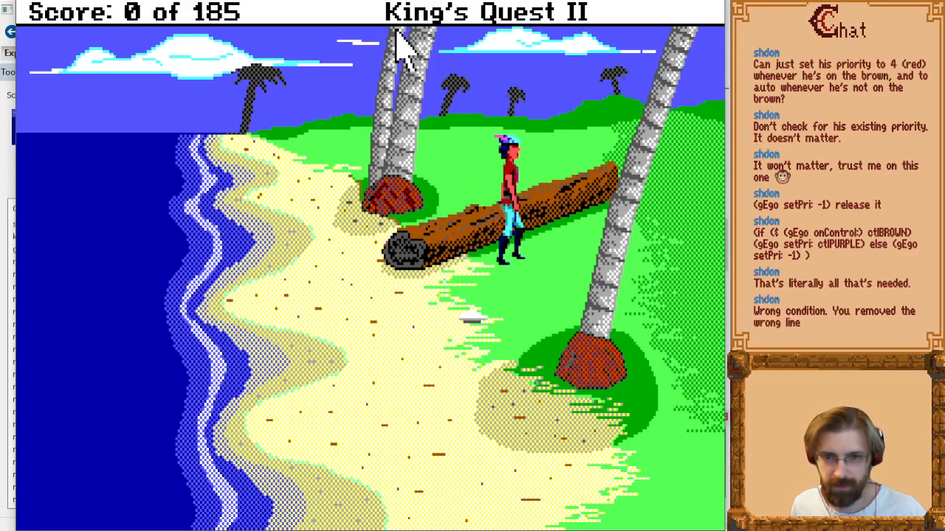
# Walk the character back up past the log's far end toward the leaning palm to check the priority there.
pyautogui.press('pageup')
pyautogui.press('Up')
pyautogui.press('Right')
pyautogui.press('Up')
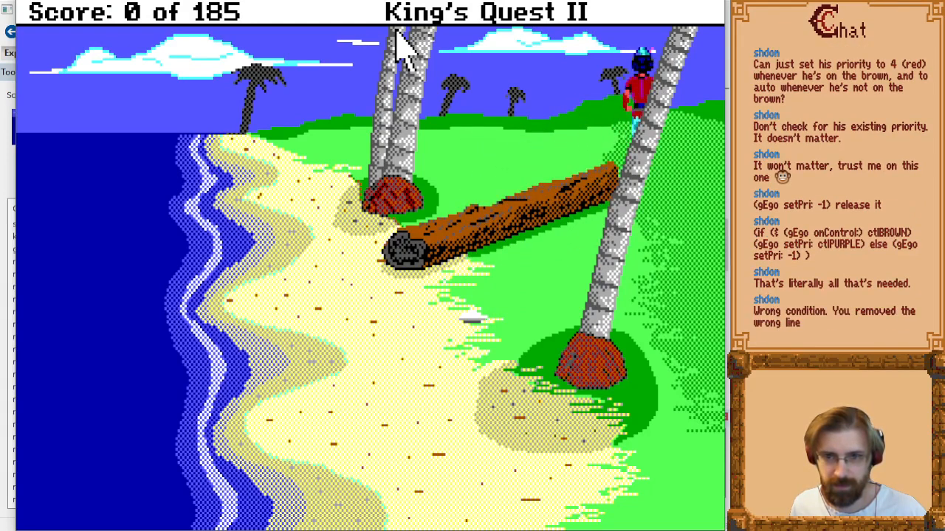
# Walk the character from the leaning palm along behind the log to the twin palms to test the drawing priority.
pyautogui.press('Left')
pyautogui.press('Down')
pyautogui.press('Left')
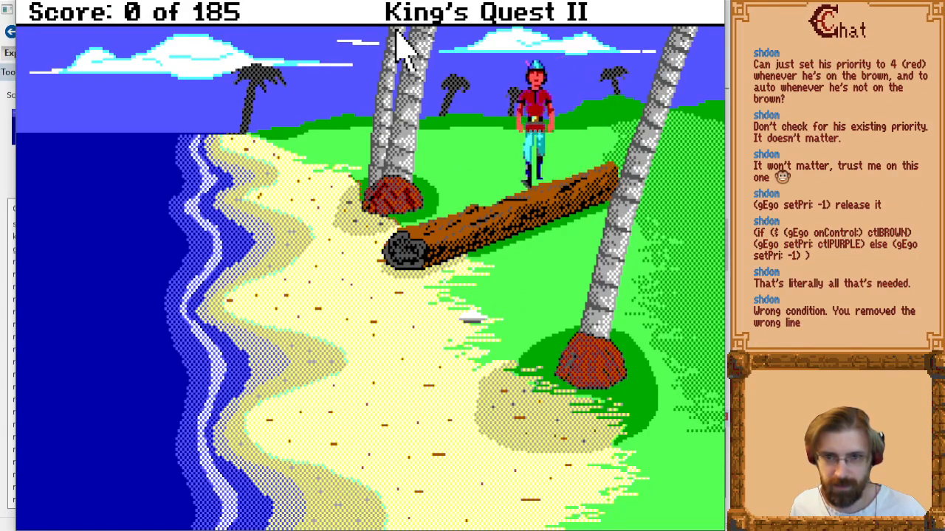
pyautogui.press('Down')
pyautogui.press('Left')
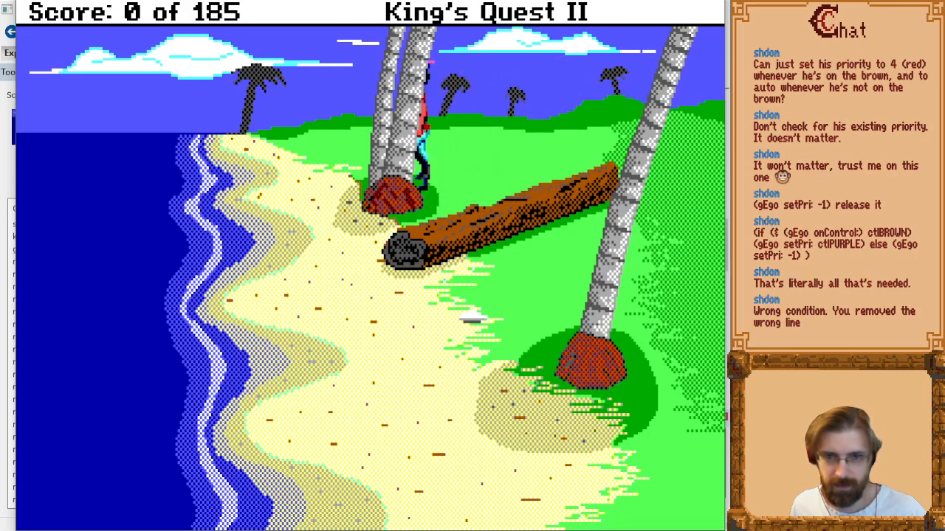
pyautogui.press('Right')
pyautogui.press('Up')
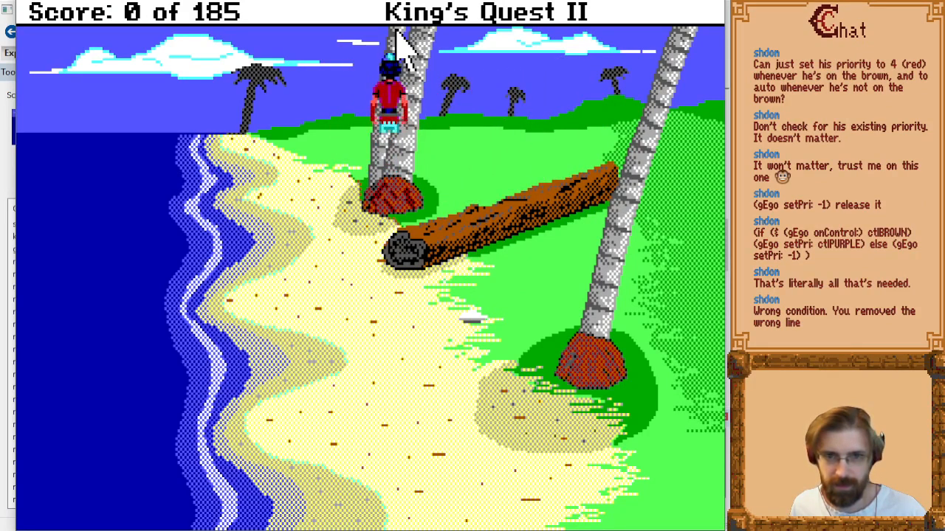
pyautogui.press('Right')
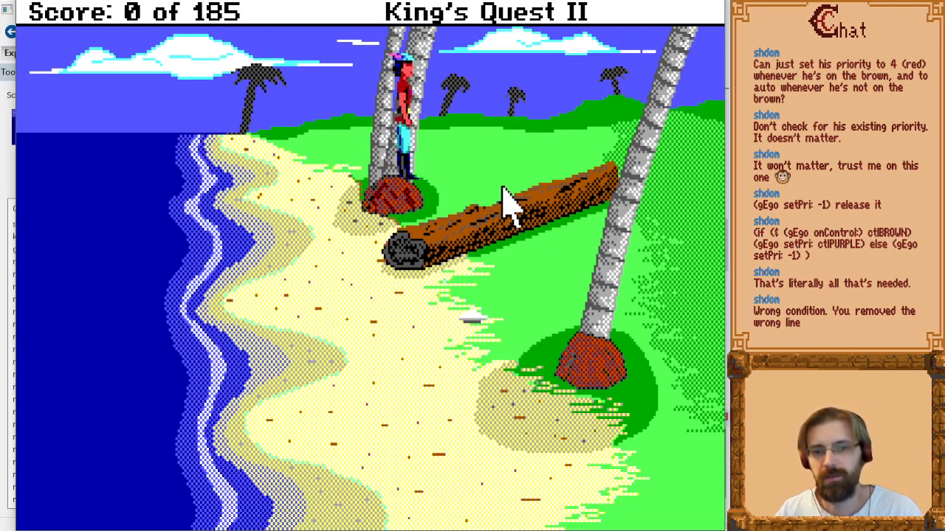
# Walk the character around the leaning palm and across the beach to the log's near end to test the priority there.
pyautogui.press('Right')
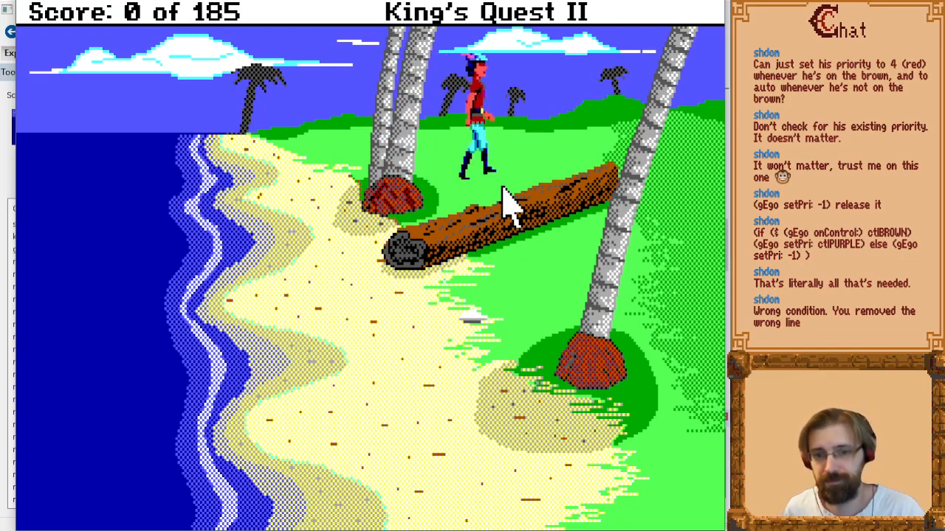
pyautogui.press('Down')
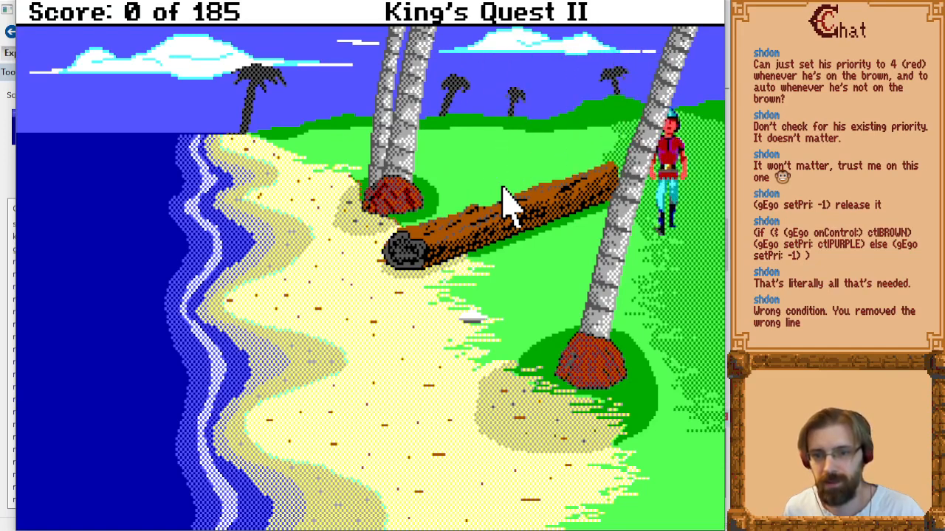
pyautogui.press('Left')
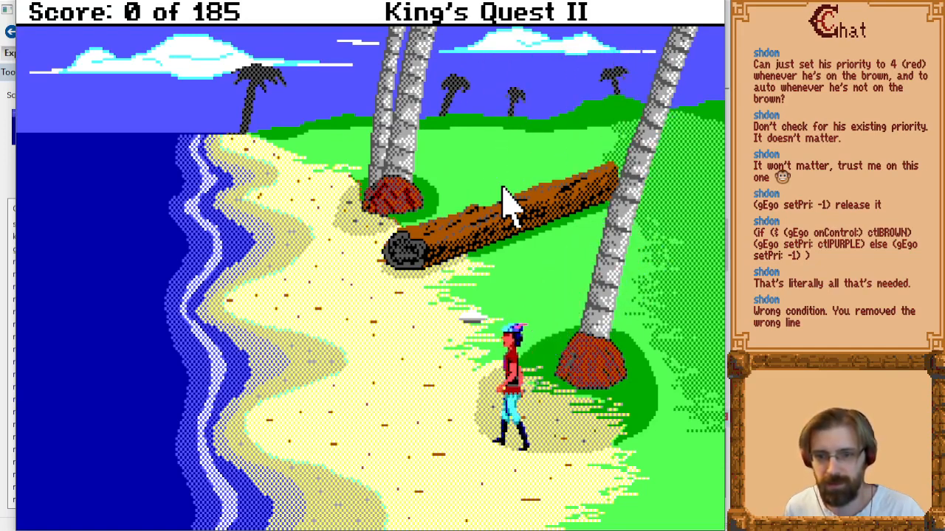
pyautogui.press('pageup')
pyautogui.press('Home')
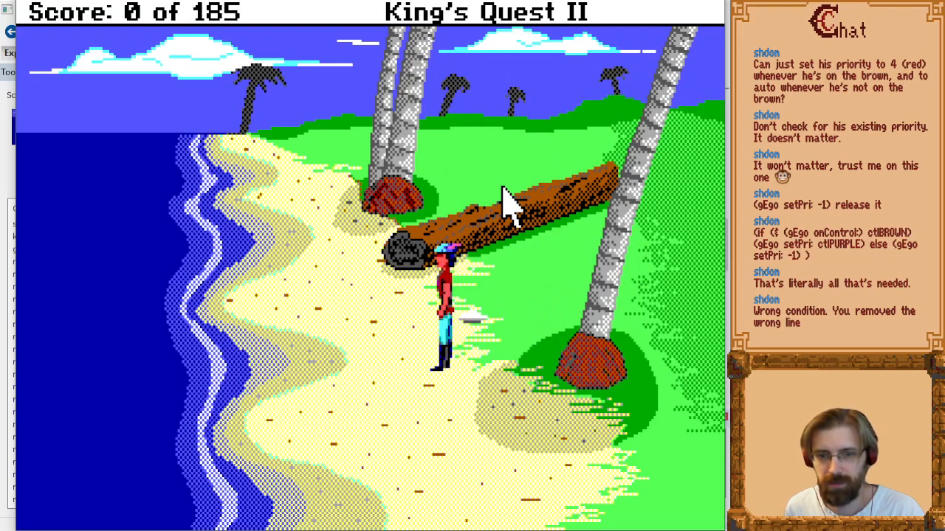
pyautogui.press('Up')
pyautogui.press('Up')
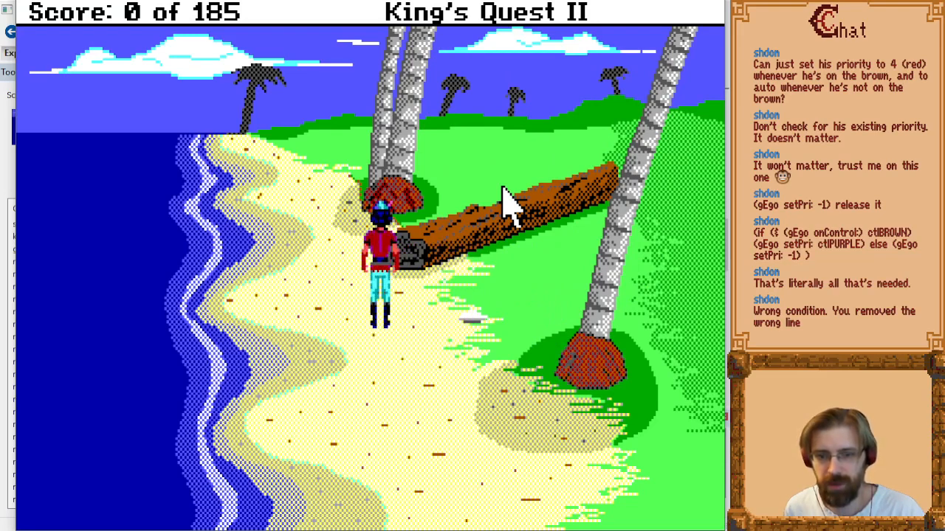
# Show the priority screen, walk the character down the beach away from the log, and quit the game.
pyautogui.hotkey('alt', 'p')
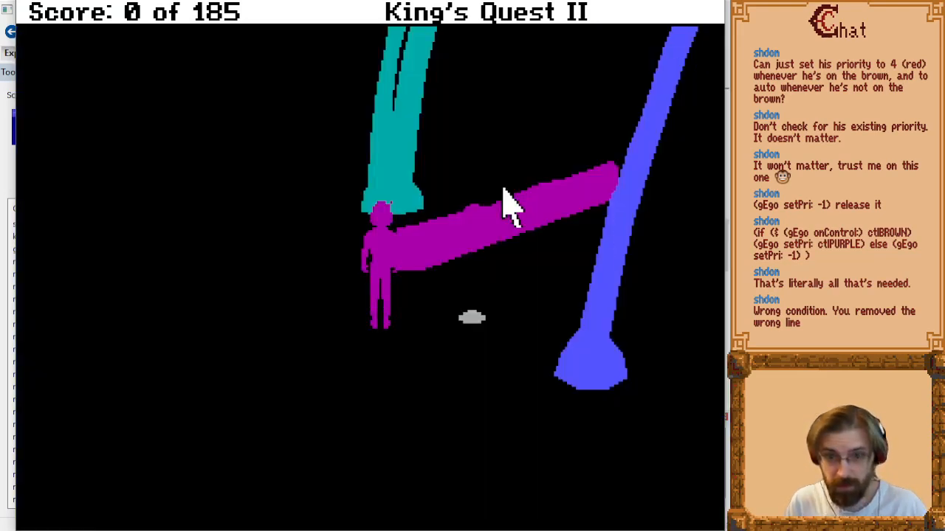
pyautogui.press('Left')
pyautogui.press('Down')
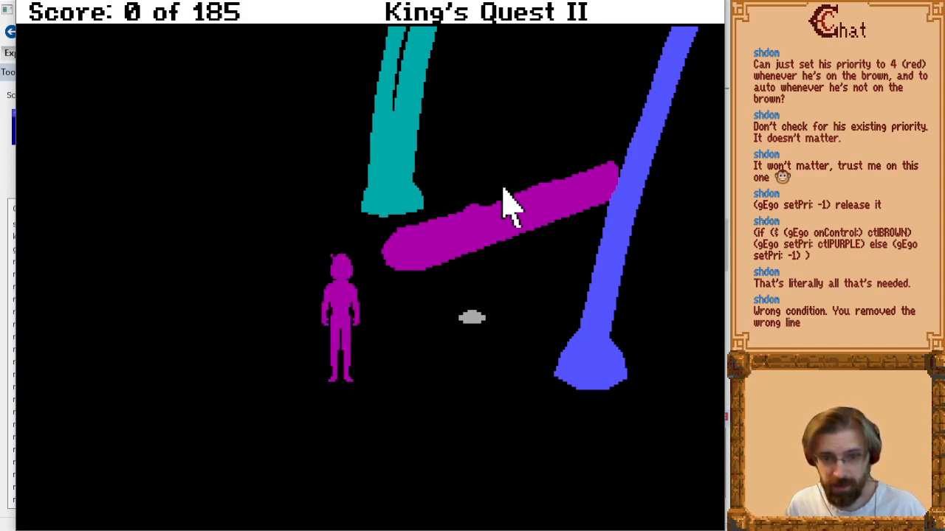
pyautogui.press('Down')
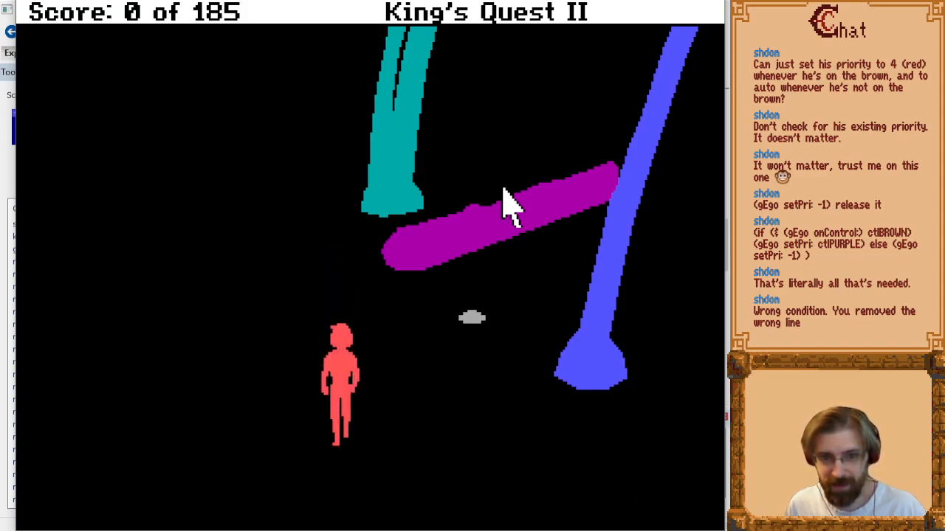
pyautogui.press('Right')
pyautogui.hotkey('alt', 'F4')
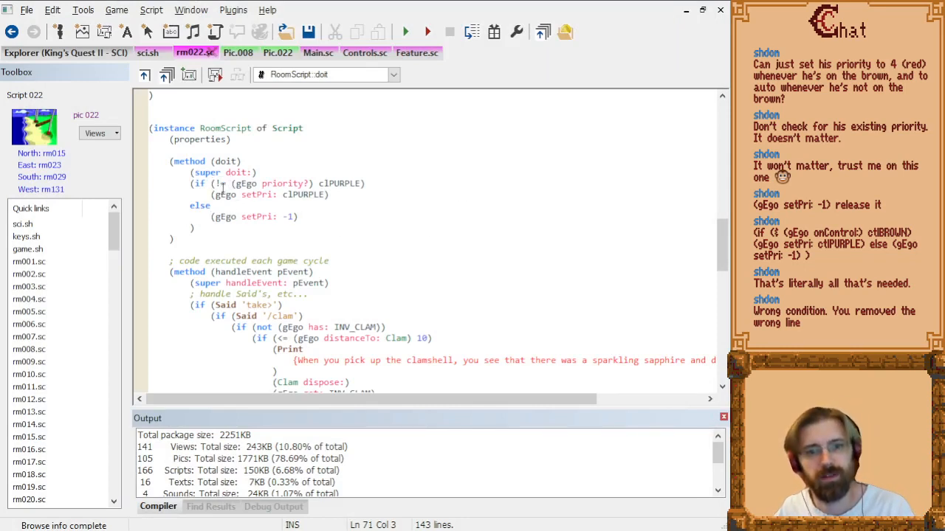
# Wrap the clPURPLE priority check of the doit method's if statement in an and block.
pyautogui.click(235, 184)
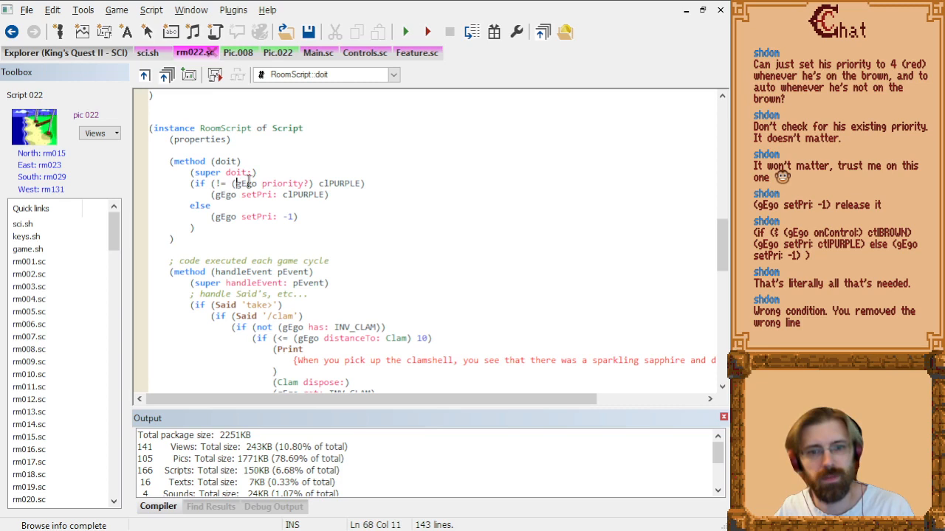
pyautogui.click(213, 183)
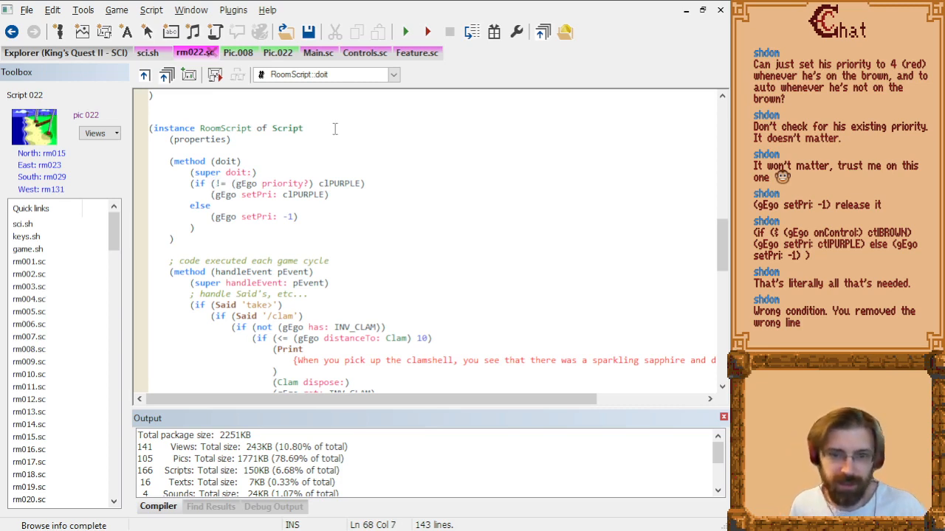
pyautogui.press('Return')
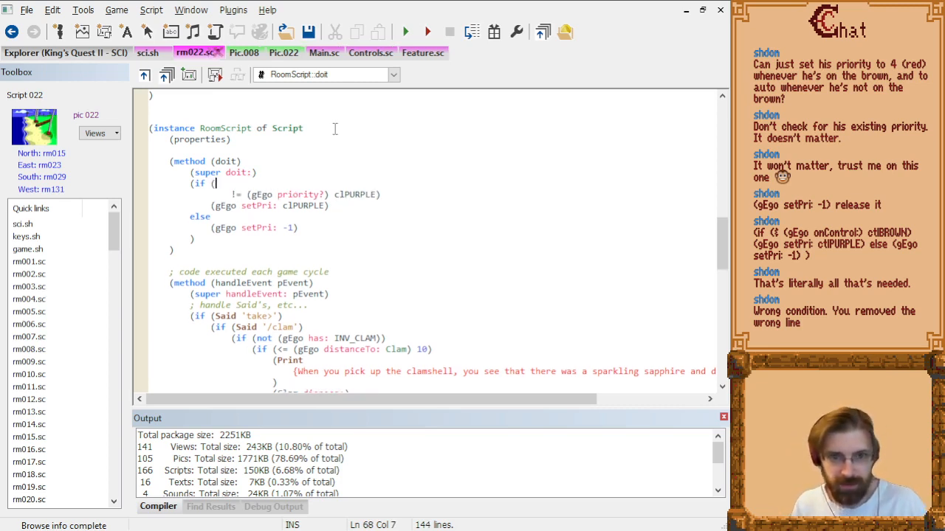
pyautogui.press('Left')
pyautogui.press('Return')
pyautogui.press('Up')
pyautogui.write('and')
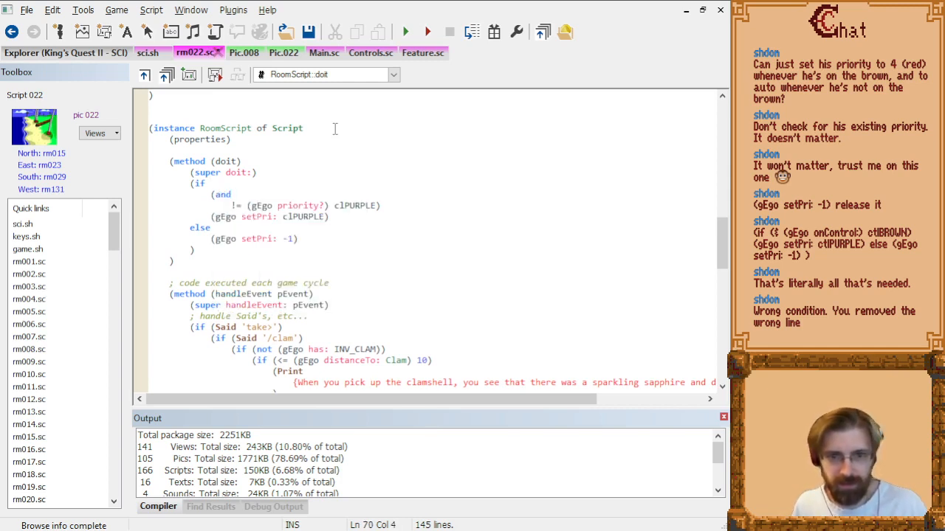
pyautogui.write('(')
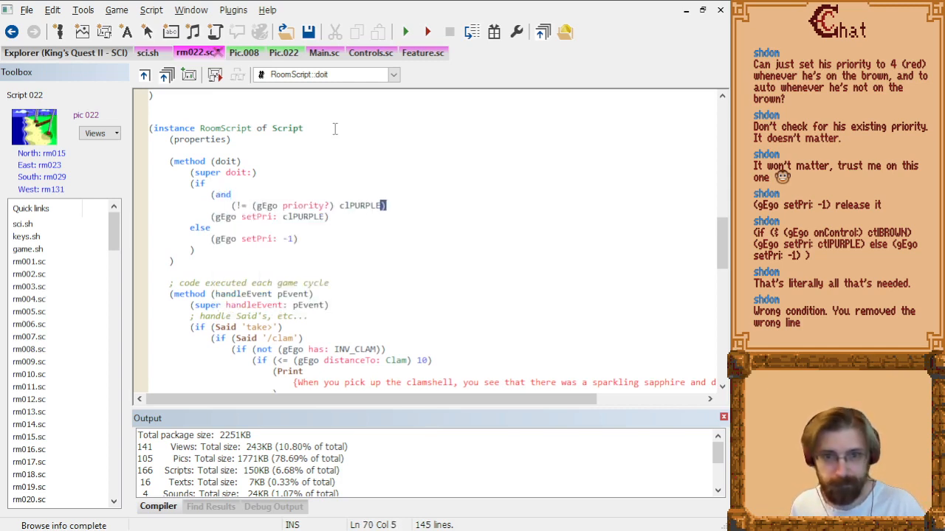
pyautogui.press('Return')
pyautogui.write(')')
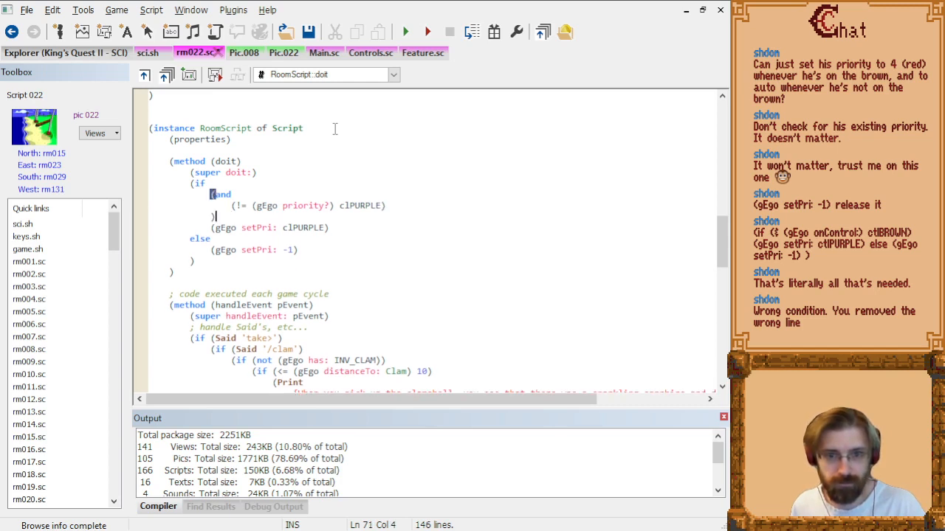
# Add (== (gEgo onControl:) ctlBROWN) as the first condition of the and block.
pyautogui.press('End')
pyautogui.press('Return')
pyautogui.write('(')
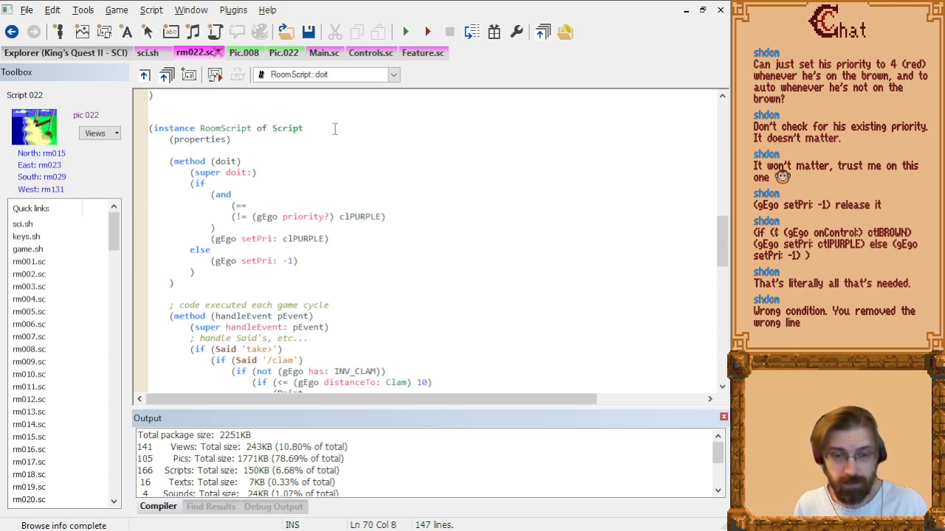
pyautogui.write('== (')
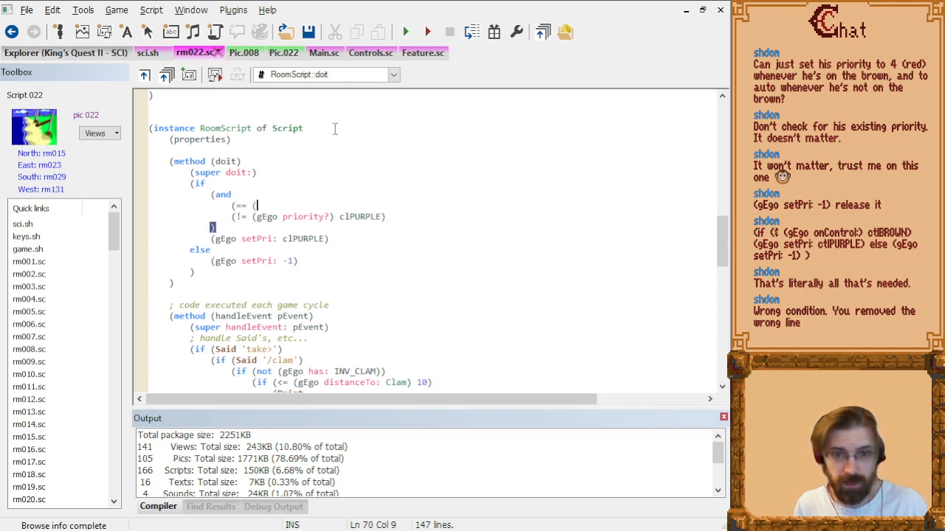
pyautogui.write('gEgo onCotr')
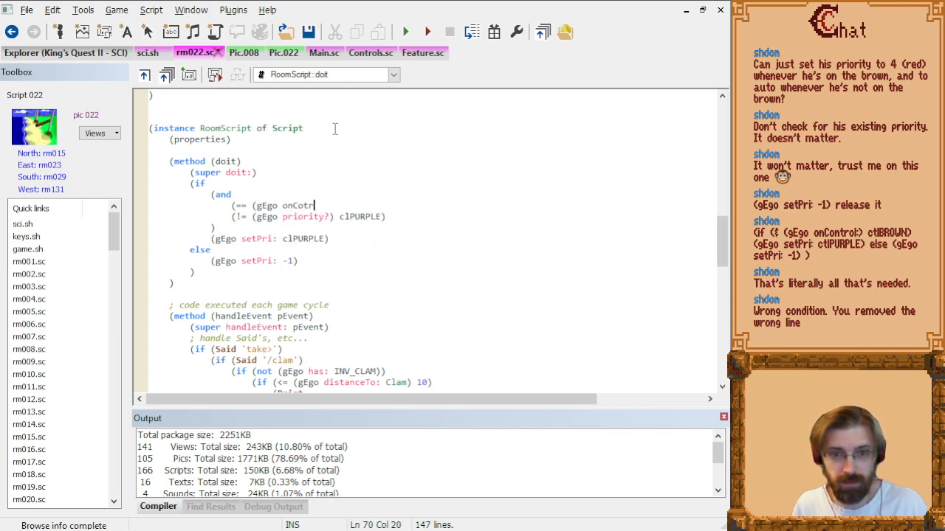
pyautogui.write('ntrol: )')
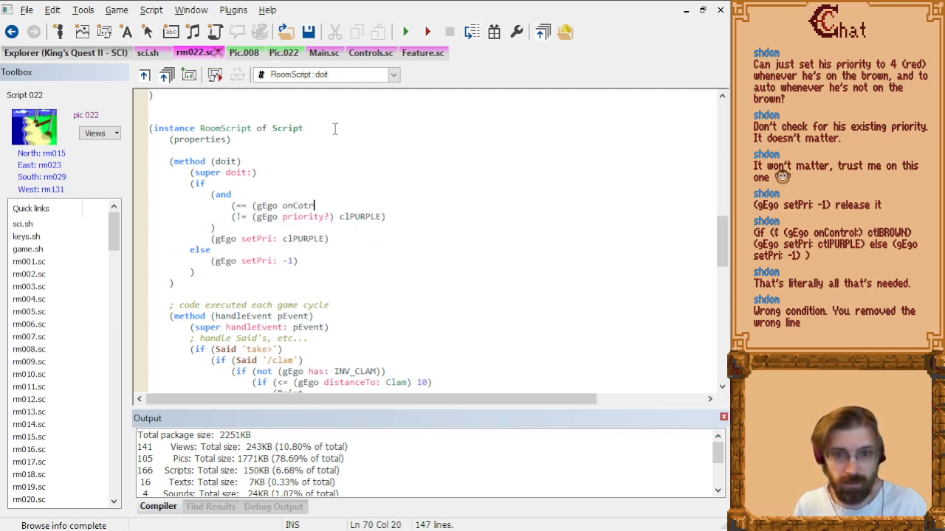
pyautogui.press('BackSpace')
pyautogui.press('BackSpace')
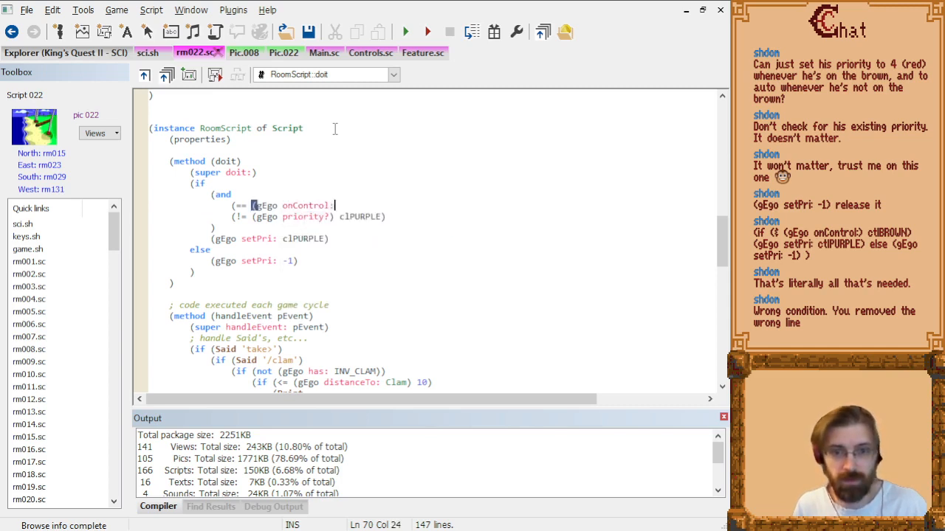
pyautogui.write(') ctl')
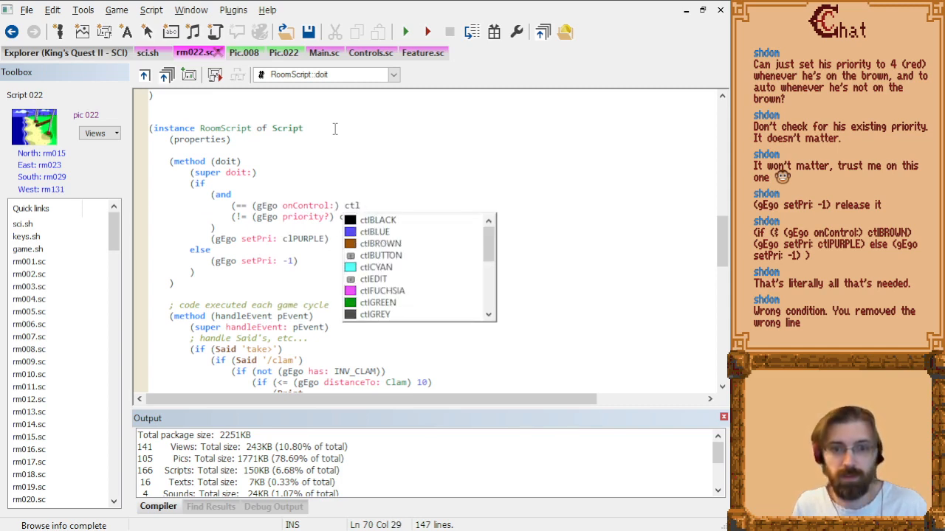
pyautogui.write('BROWN)')
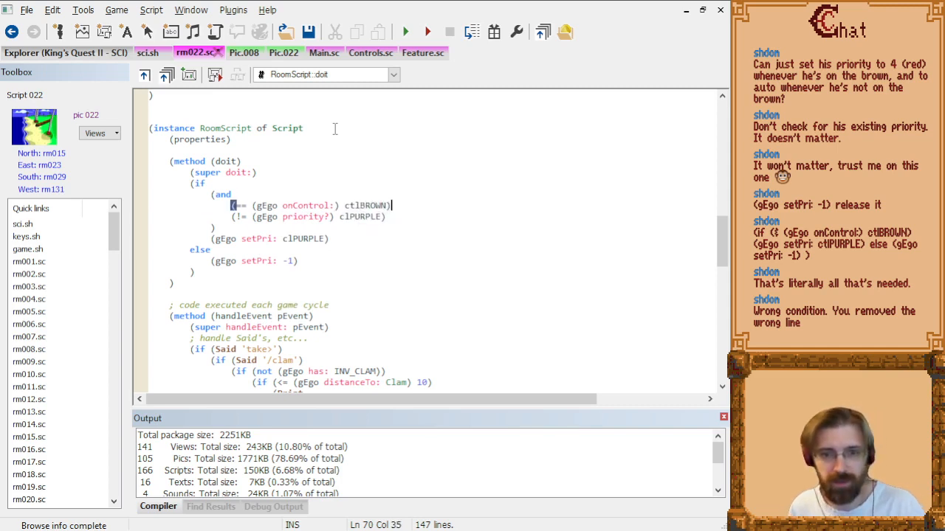
# Save and compile the room script and rebuild the game's resource package.
pyautogui.hotkey('ctrl', 's')
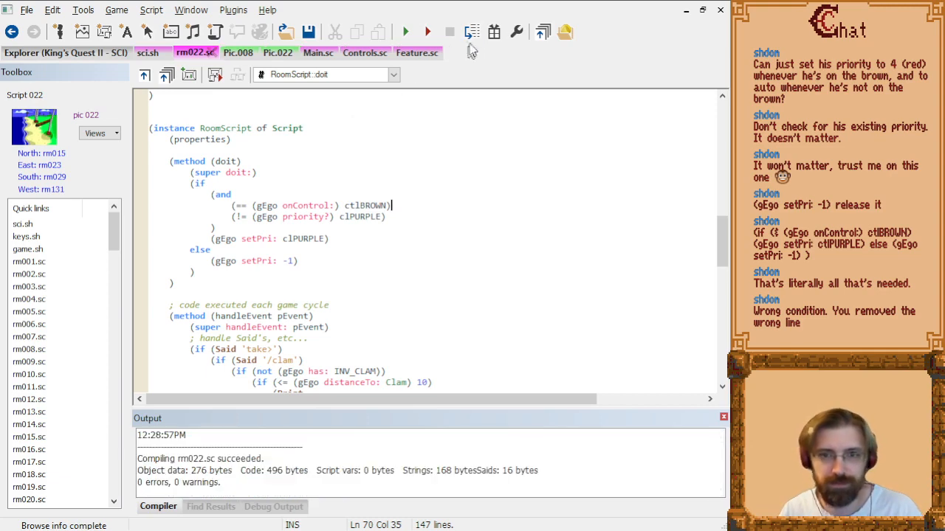
pyautogui.click(494, 32)
pyautogui.click(494, 32)
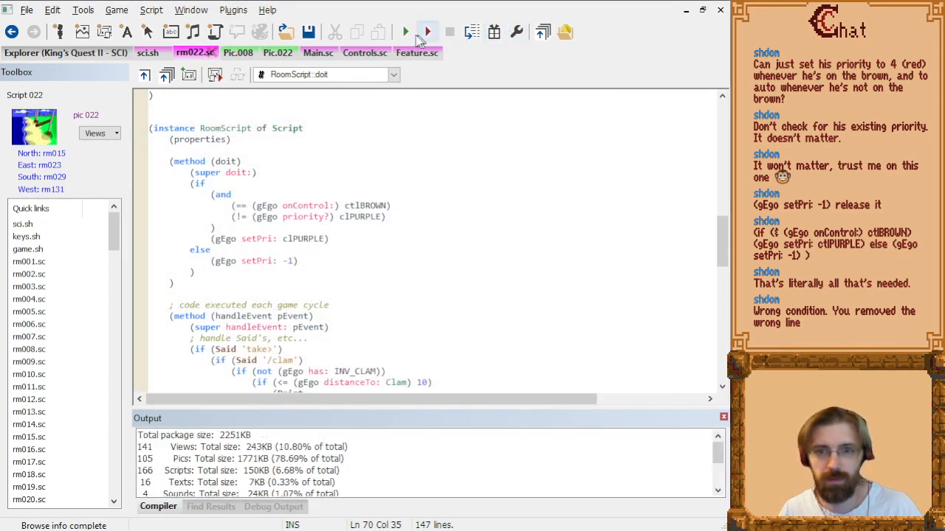
# Run the game and skip the title screen to reach the opening beach room.
pyautogui.click(412, 35)
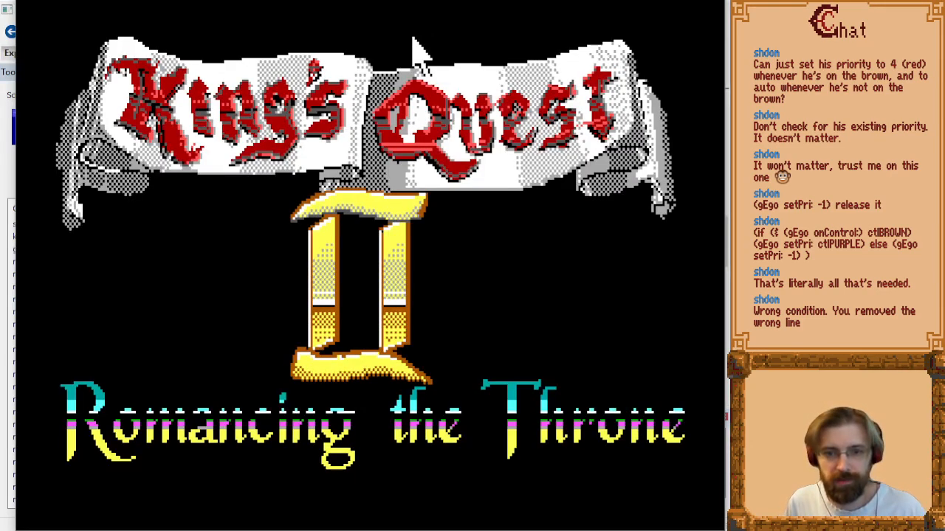
pyautogui.press('Return')
pyautogui.press('Tab')
pyautogui.press('Return')
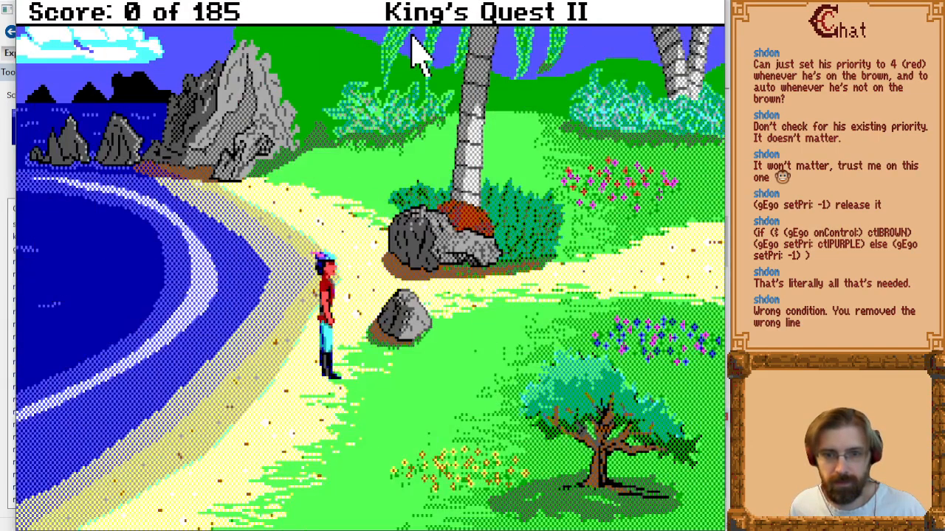
# Walk the character from the opening beach room through the neighbouring rooms to the log in room 22.
pyautogui.press('pagedown')
pyautogui.press('Down')
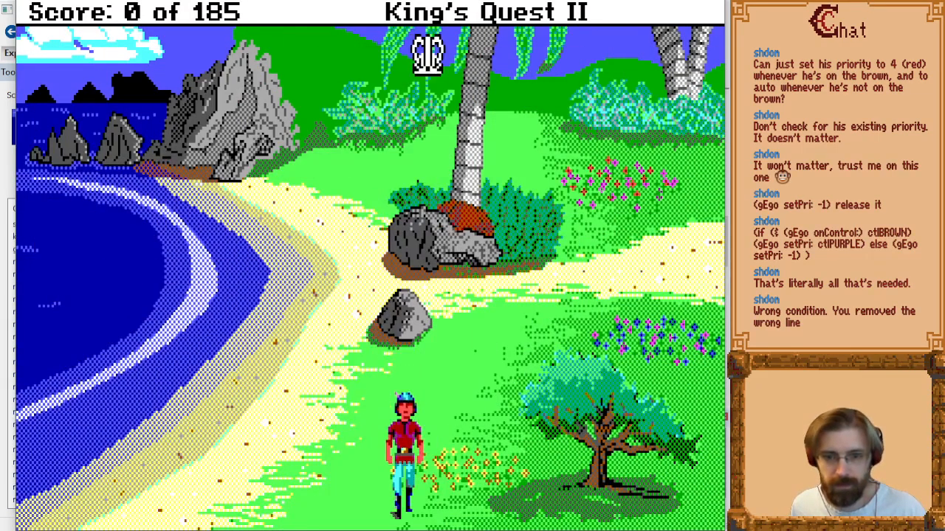
pyautogui.press('Right')
pyautogui.press('pagedown')
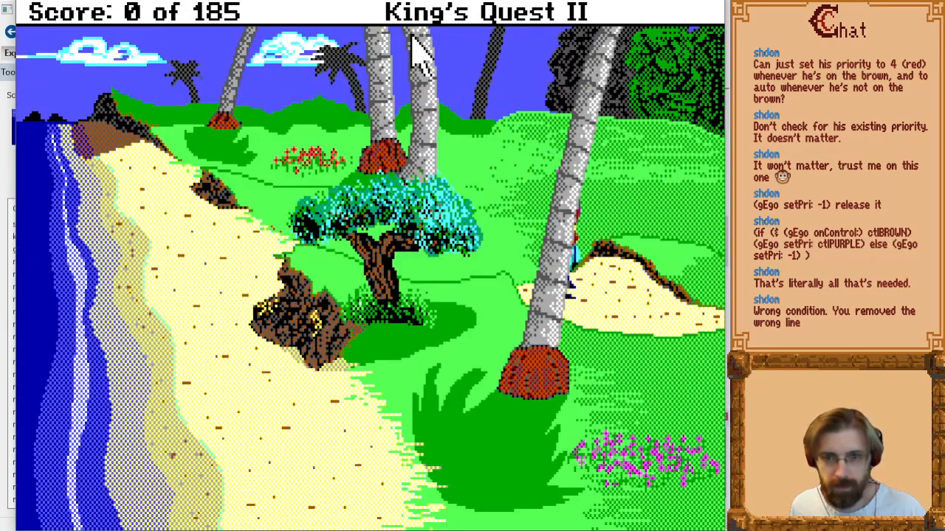
pyautogui.press('Down')
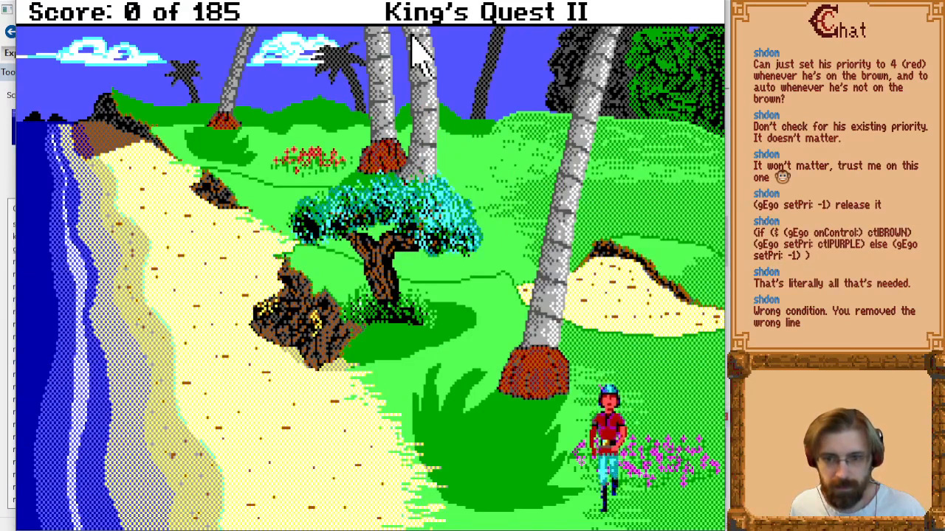
pyautogui.press('Left')
pyautogui.press('Down')
pyautogui.press('Left')
pyautogui.press('Down')
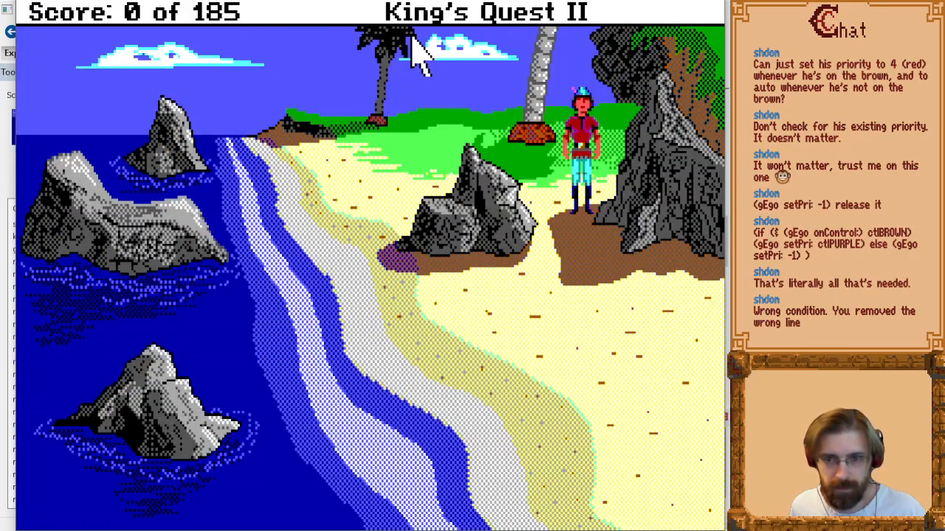
pyautogui.press('Left')
pyautogui.press('Down')
pyautogui.press('Right')
pyautogui.press('Down')
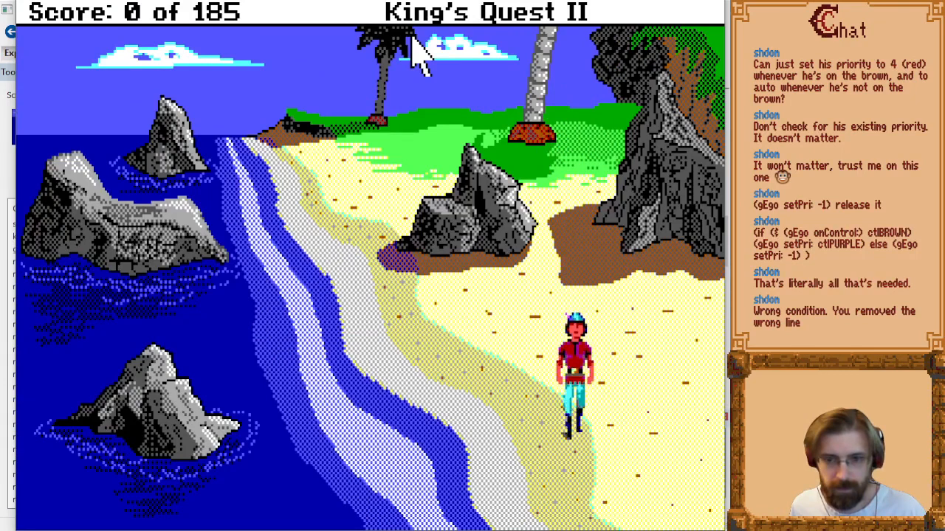
pyautogui.press('Up')
pyautogui.press('Left')
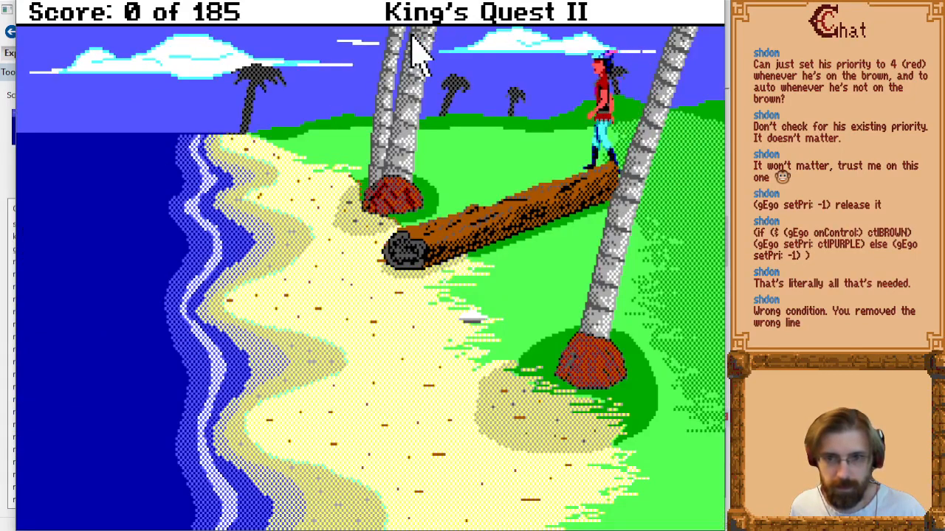
# Show the priority screen, test the character's priority around the log's far end, and return to the visual screen.
pyautogui.press('Down')
pyautogui.hotkey('alt', 'p')
pyautogui.press('Left')
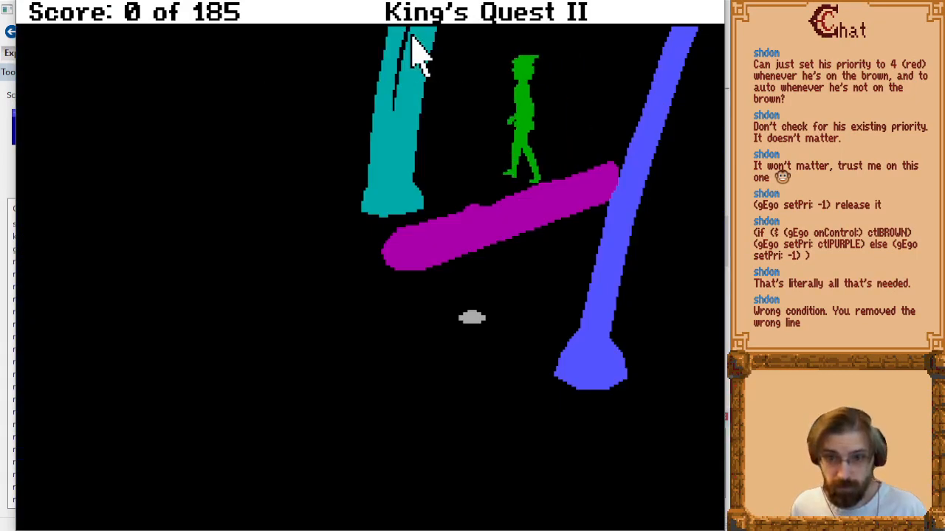
pyautogui.press('Down')
pyautogui.press('Up')
pyautogui.press('Right')
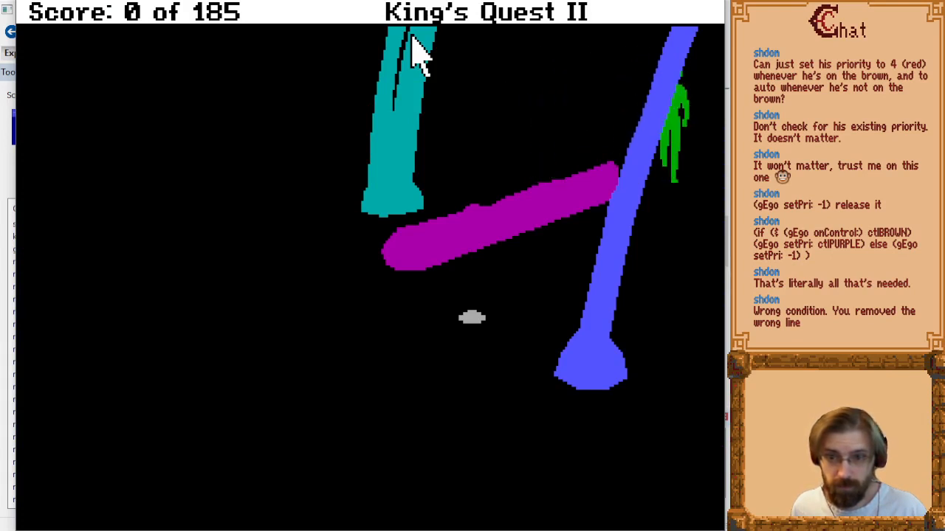
pyautogui.press('Down')
pyautogui.press('Left')
pyautogui.press('Right')
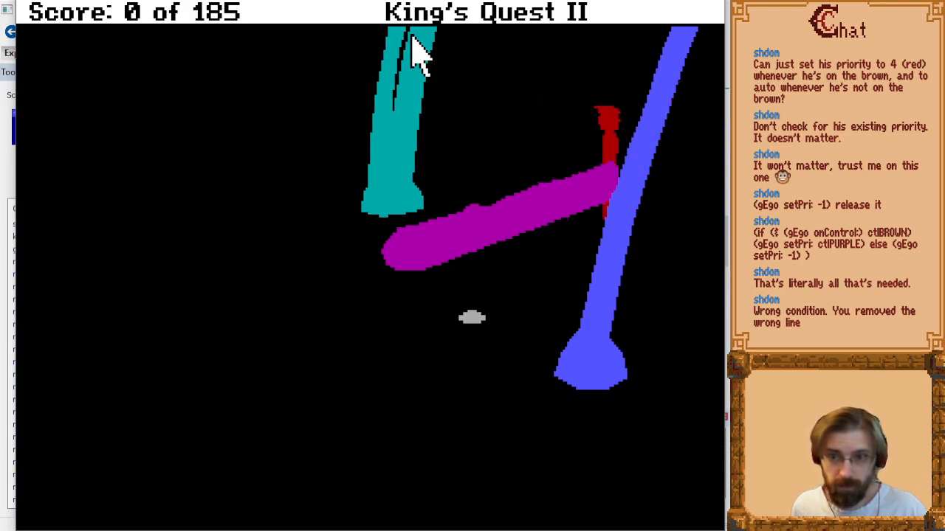
pyautogui.press('Left')
pyautogui.press('Right')
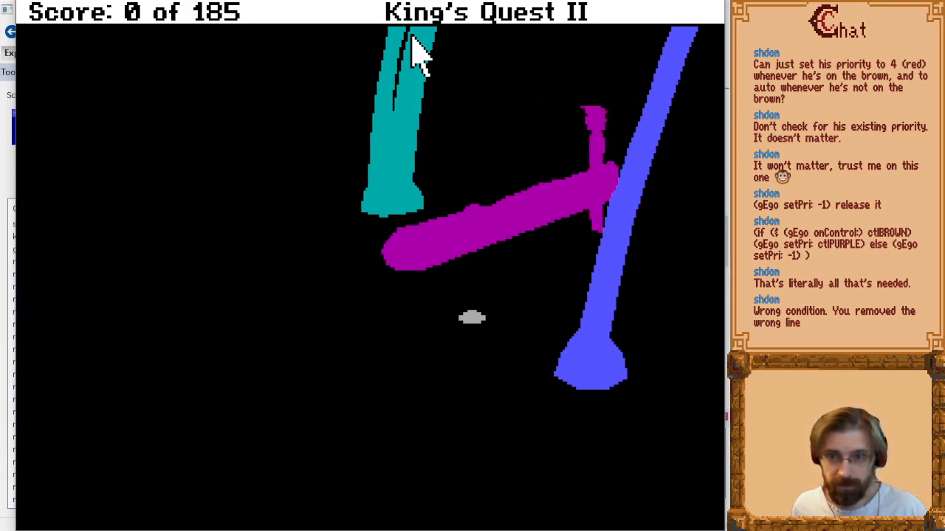
pyautogui.press('Left')
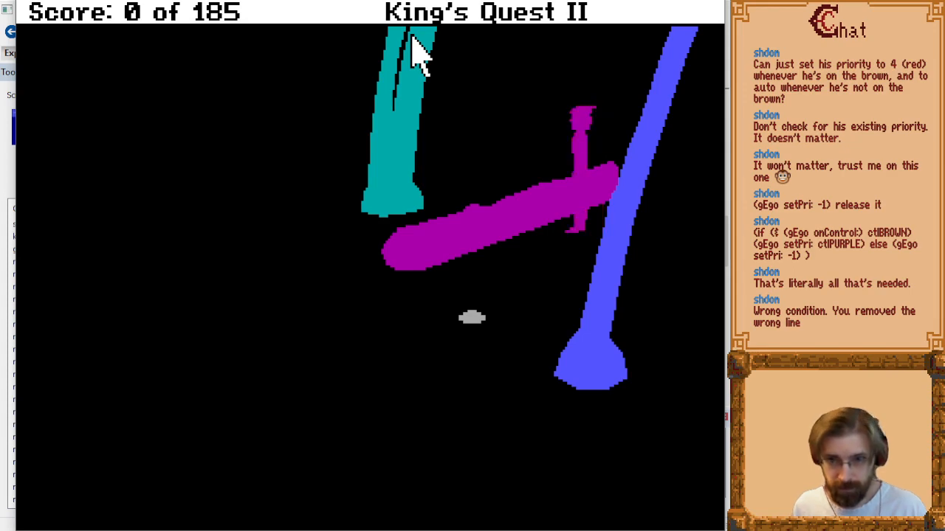
pyautogui.hotkey('alt', 'v')
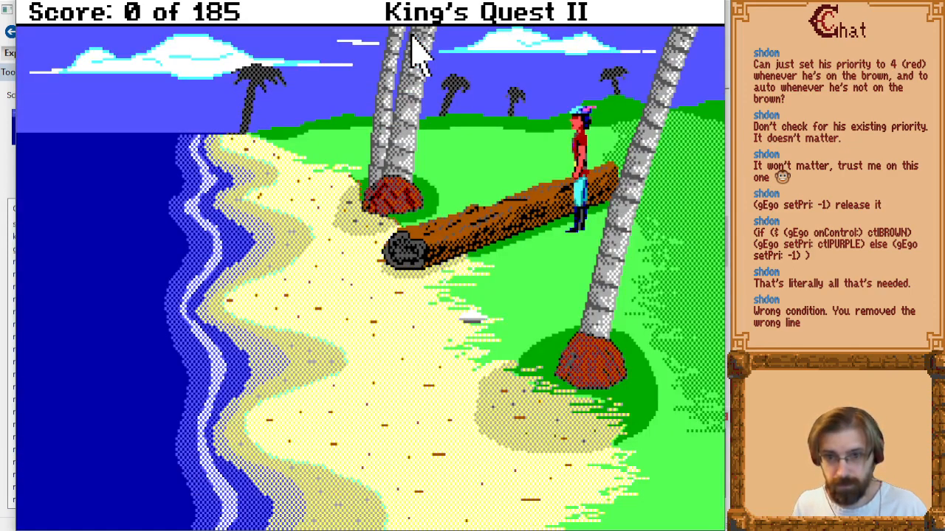
# Switch to SCI Companion and review the conditions and setPri calls in room 22's doit method.
pyautogui.hotkey('alt', 'Tab')
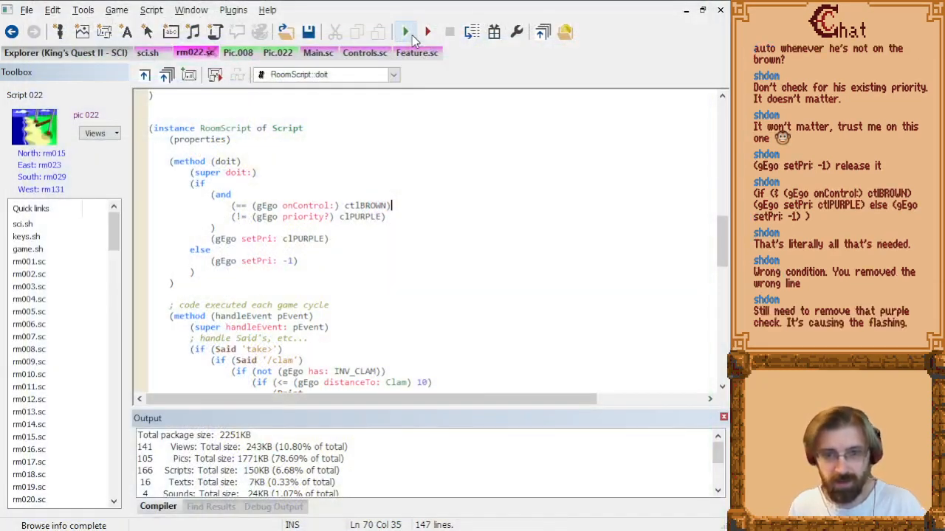
pyautogui.doubleClick(346, 206)
pyautogui.moveTo(258, 217); pyautogui.dragTo(387, 214)
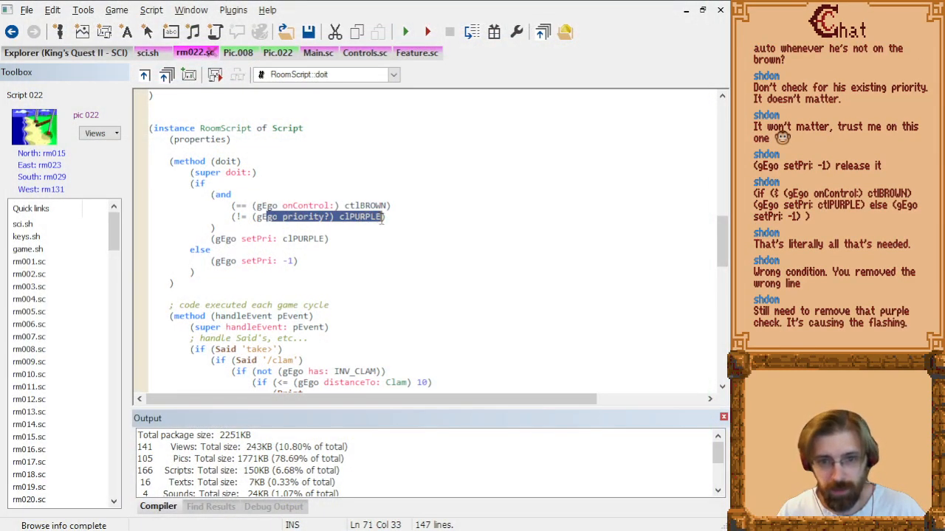
pyautogui.moveTo(226, 239); pyautogui.dragTo(390, 243)
pyautogui.click(391, 243)
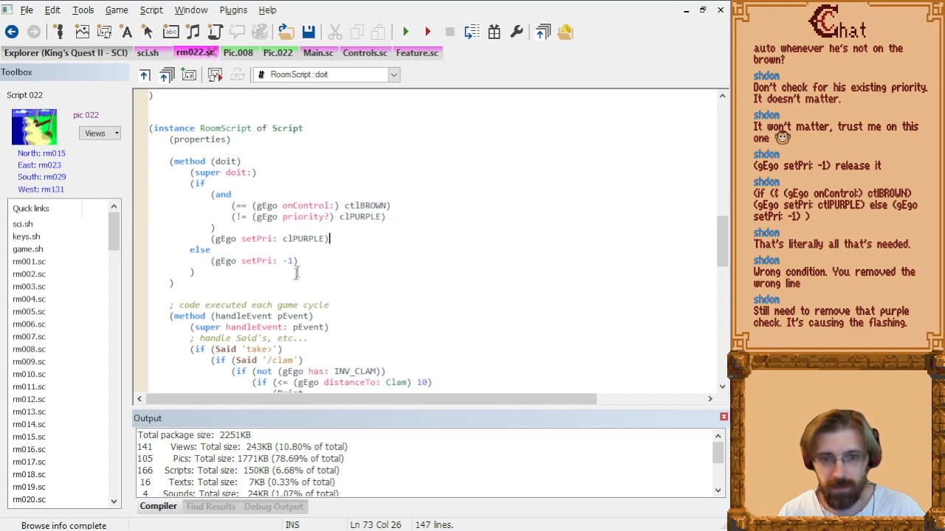
pyautogui.moveTo(306, 259); pyautogui.dragTo(259, 266)
pyautogui.click(373, 260)
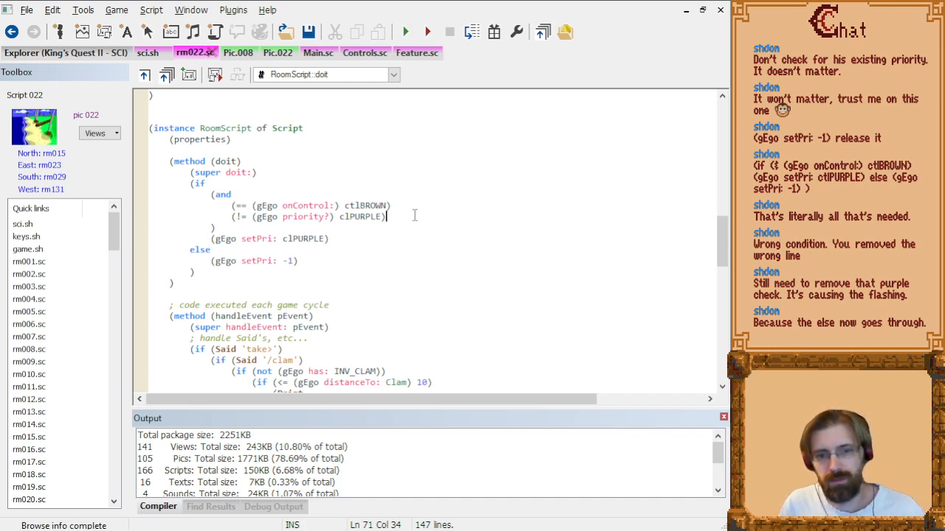
# Delete the (!= (gEgo priority?) clPURPLE) condition from the and block in the doit method.
pyautogui.hotkey('shift', 'Home')
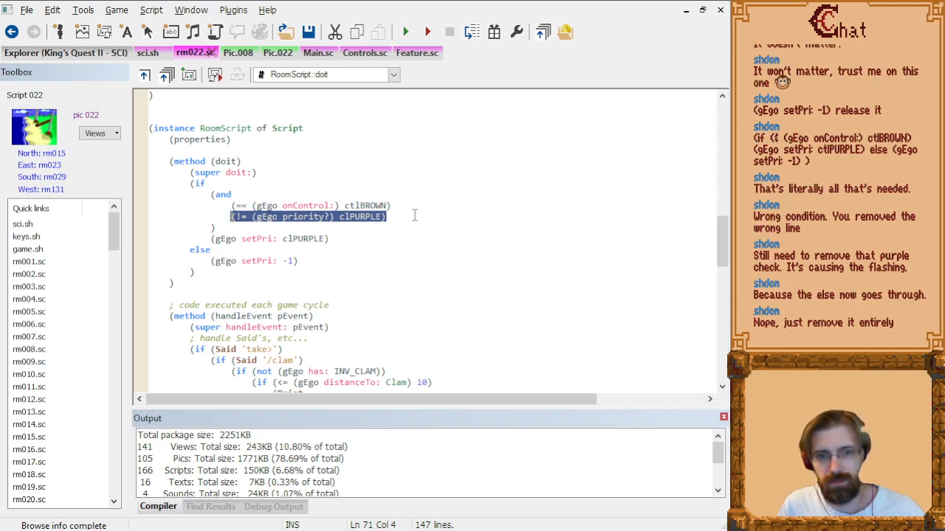
pyautogui.press('Delete')
pyautogui.press('Up')
pyautogui.hotkey('shift', 'Right')
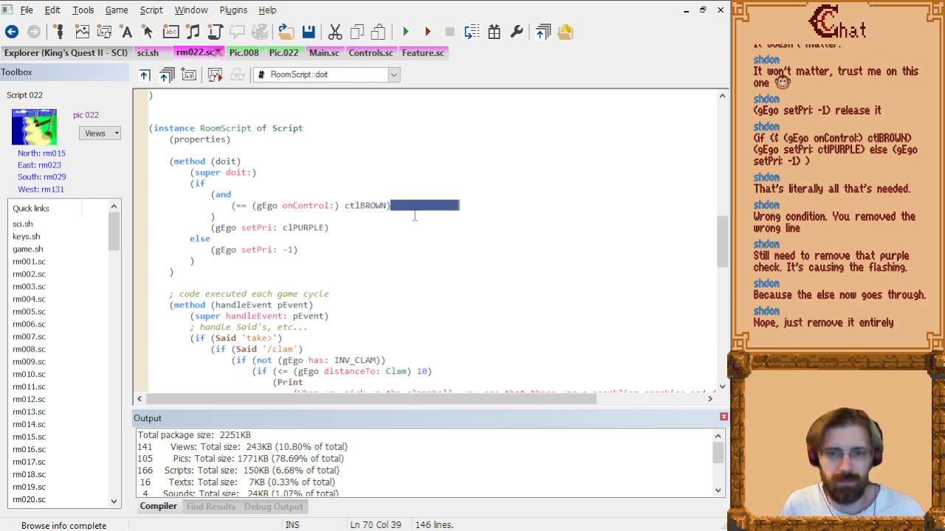
pyautogui.press('Delete')
# Remove the and wrapper with its closing parenthesis, leaving (== (gEgo onControl:) ctlBROWN) directly after the if.
pyautogui.press('Up')
pyautogui.hotkey('shift', 'Up')
pyautogui.press('Delete')
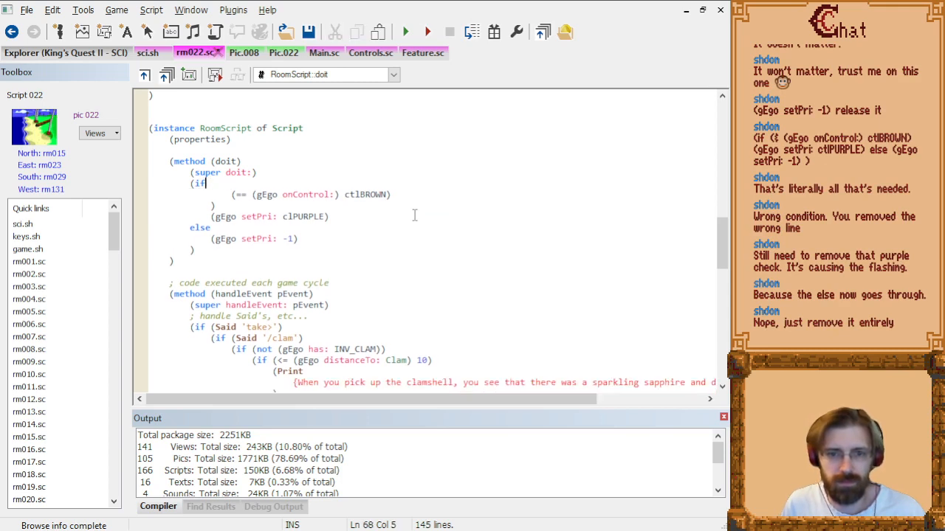
pyautogui.hotkey('shift', 'Right')
pyautogui.hotkey('shift', 'Right')
pyautogui.hotkey('shift', 'Right')
pyautogui.hotkey('shift', 'Right')
pyautogui.press('Delete')
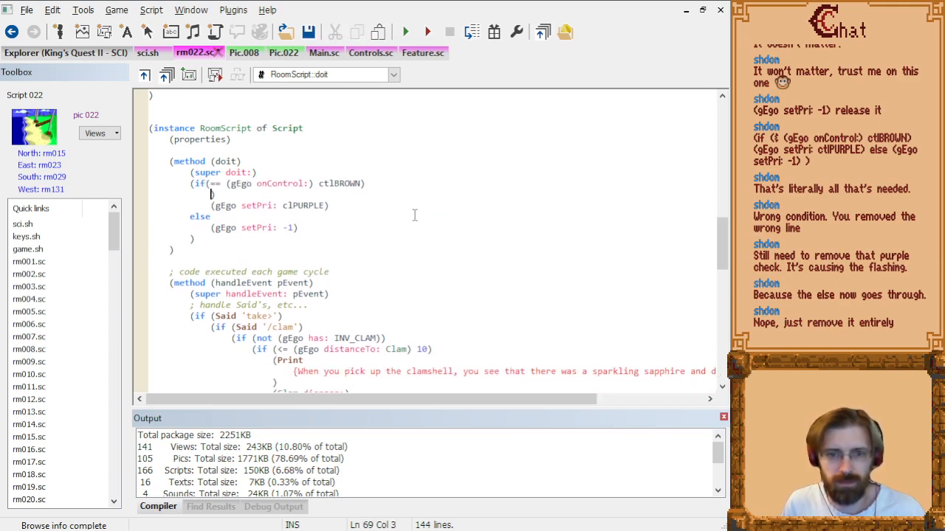
pyautogui.hotkey('shift', 'Home')
pyautogui.press('Delete')
pyautogui.press('Delete')
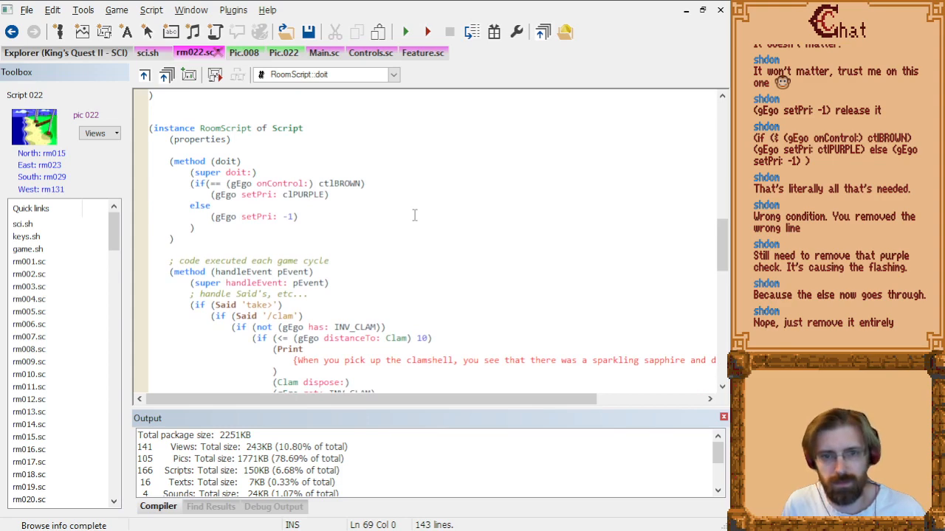
# Compile the room script and run the game, teleporting to room 22 with the log.
pyautogui.hotkey('ctrl', 'F7')
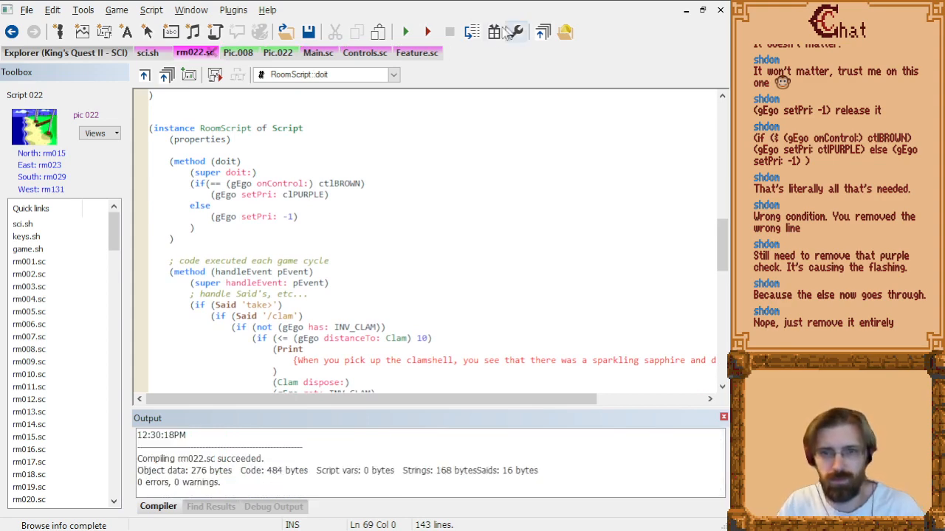
pyautogui.click(405, 31)
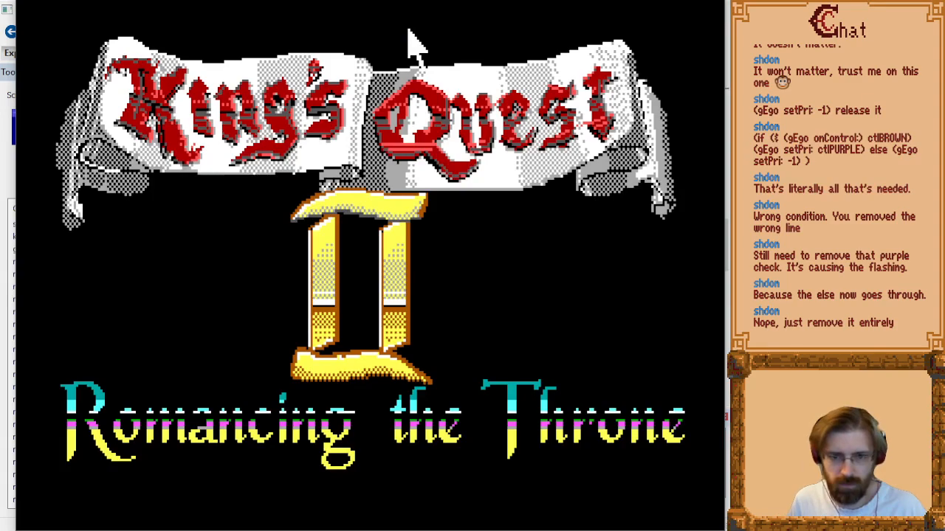
pyautogui.hotkey('alt', 't')
pyautogui.write('2')
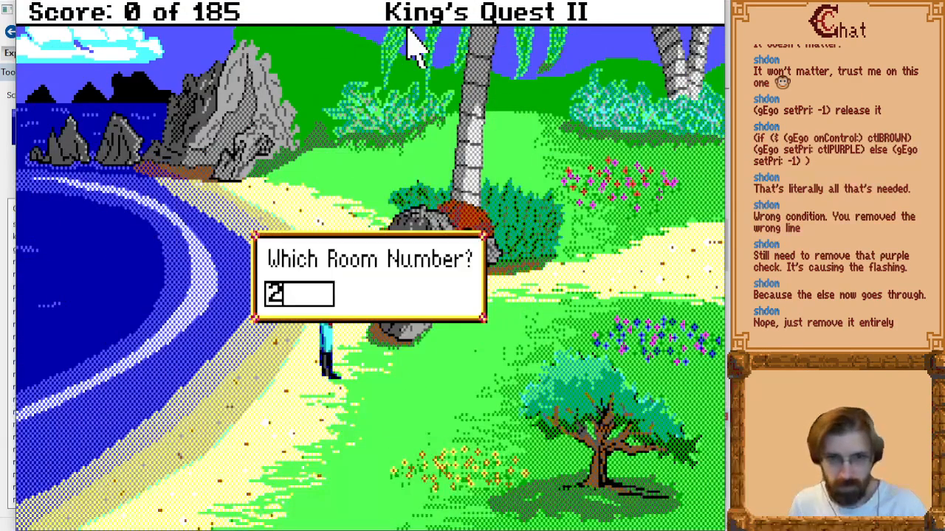
pyautogui.press('Return')
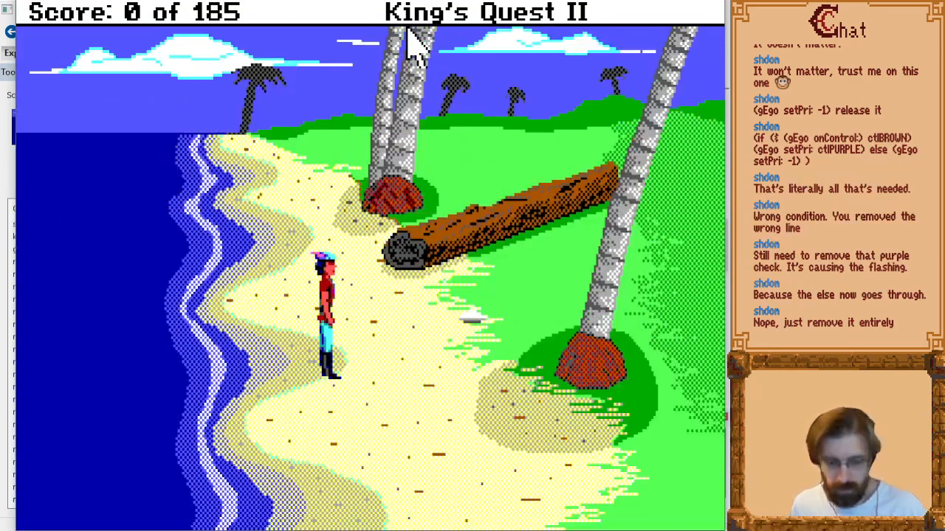
# Test the character's priority in front of the log on the priority screen, and return to the visual screen.
pyautogui.hotkey('alt', 'p')
pyautogui.press('Right')
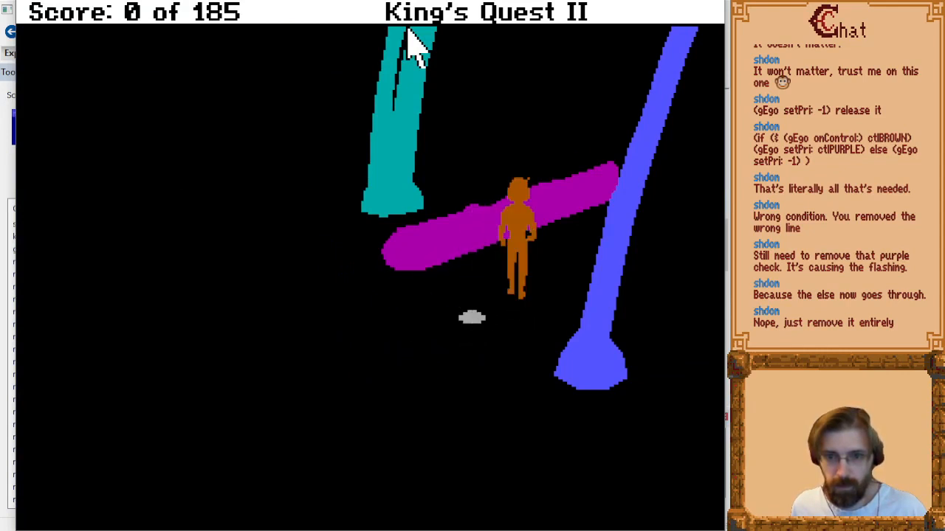
pyautogui.press('Left')
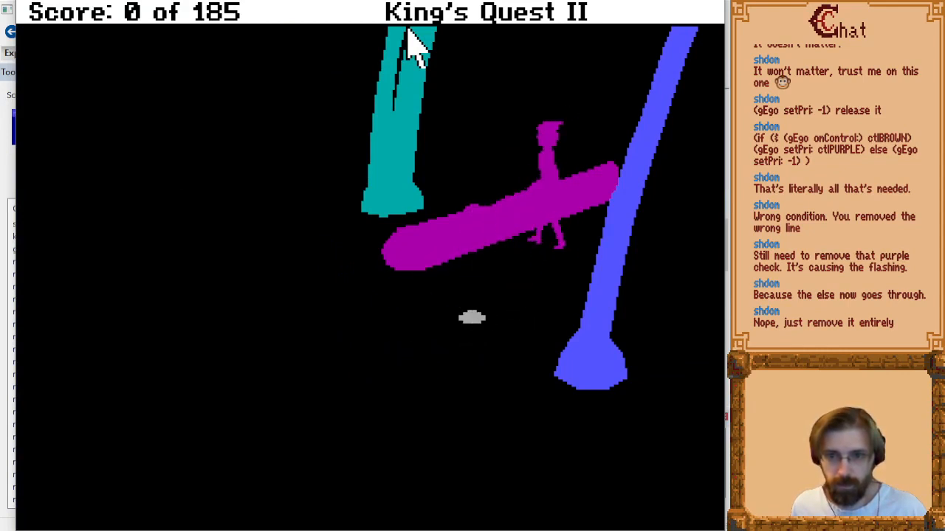
pyautogui.hotkey('alt', 'v')
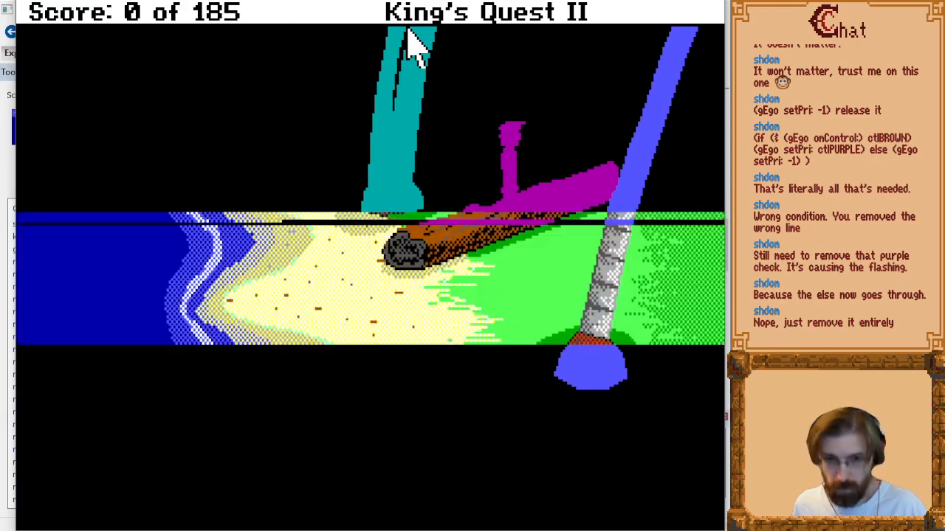
# Walk the character repeatedly toward and away from the log's near side to check how he is drawn.
pyautogui.press('Right')
pyautogui.press('Down')
pyautogui.press('Up')
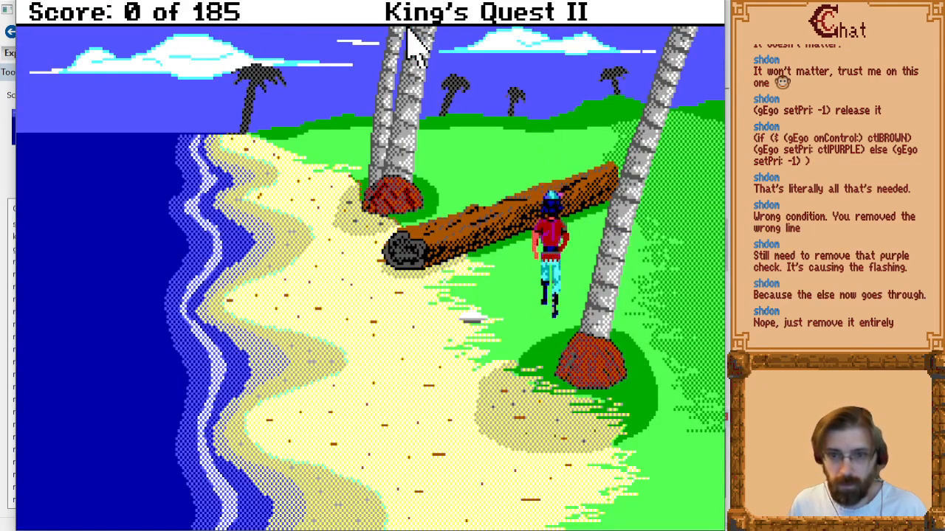
pyautogui.press('Right')
pyautogui.press('Left')
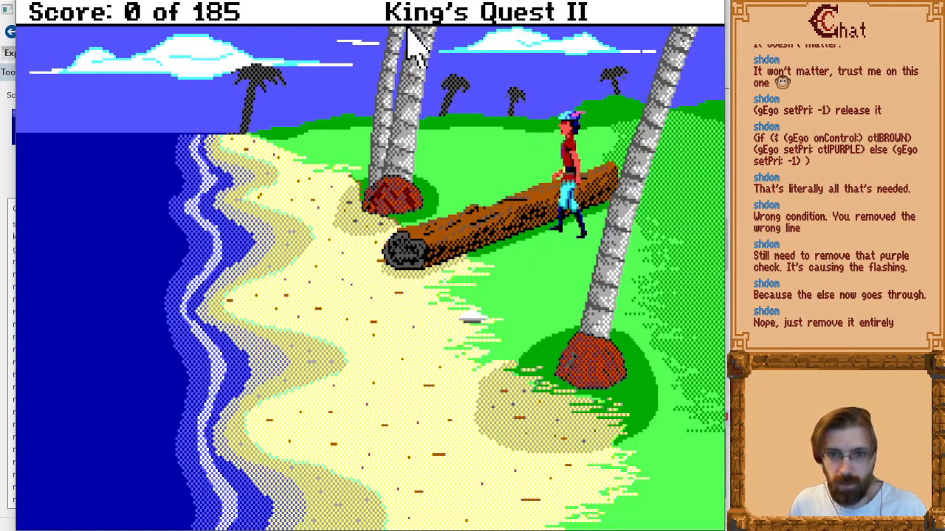
pyautogui.press('Down')
pyautogui.press('Up')
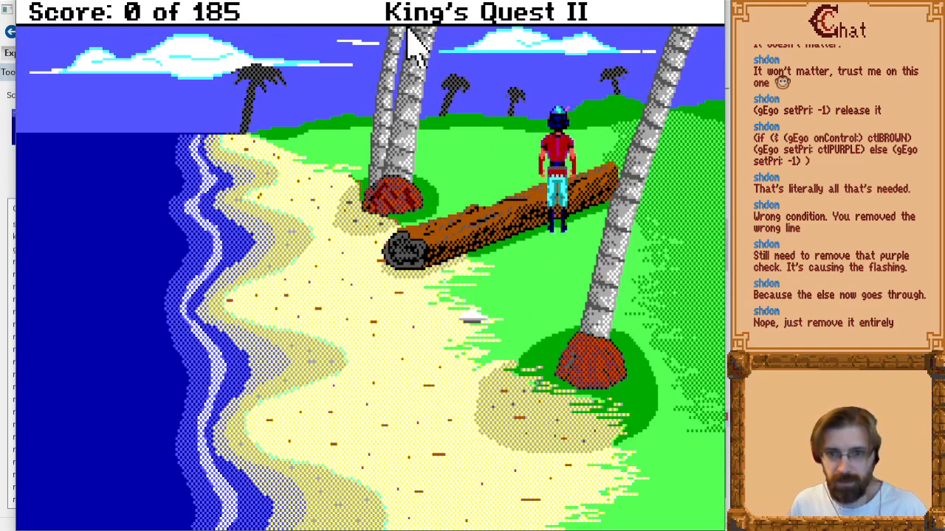
pyautogui.press('Down')
pyautogui.press('Up')
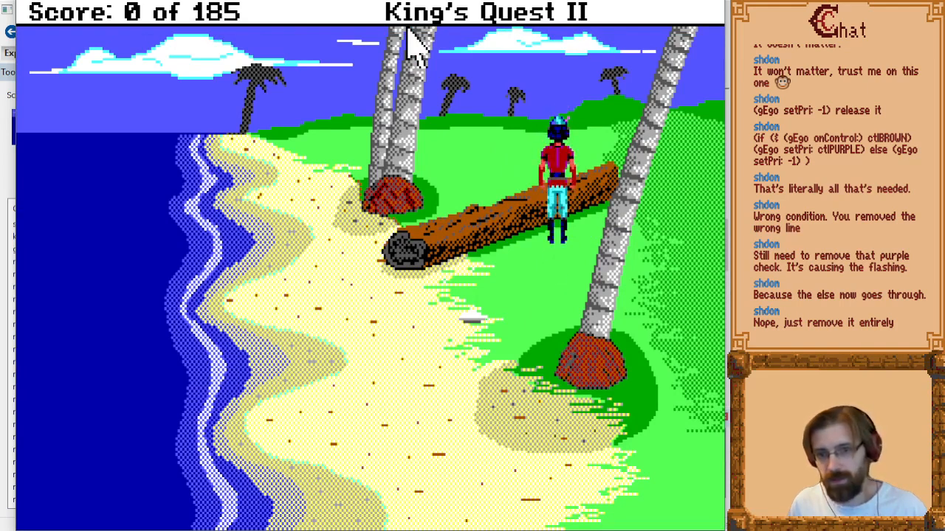
# Walk the character along the log to its far end near the palm, and show the control screen.
pyautogui.press('Left')
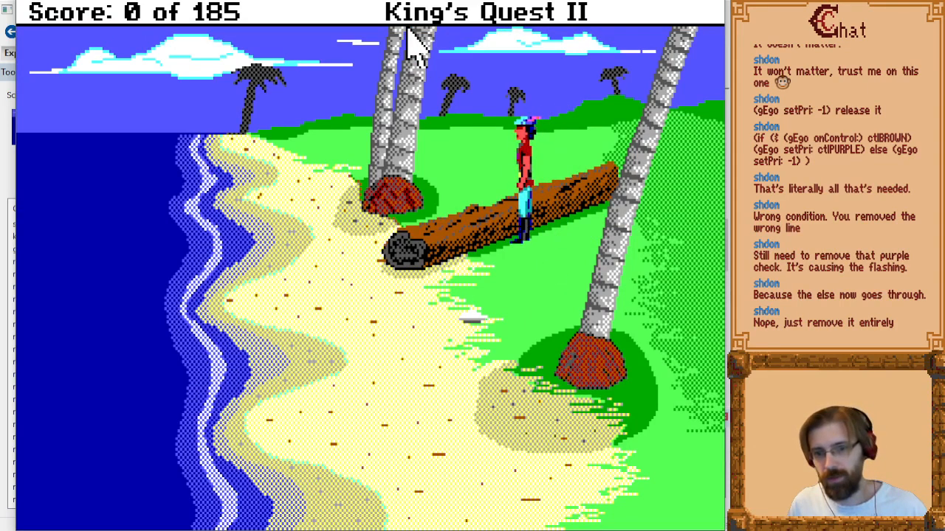
pyautogui.press('Right')
pyautogui.press('Left')
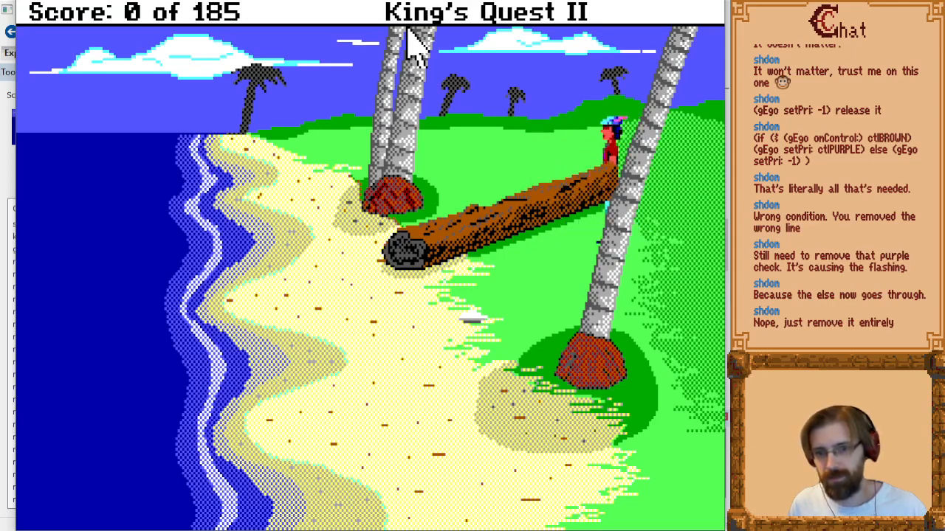
pyautogui.hotkey('alt', 'c')
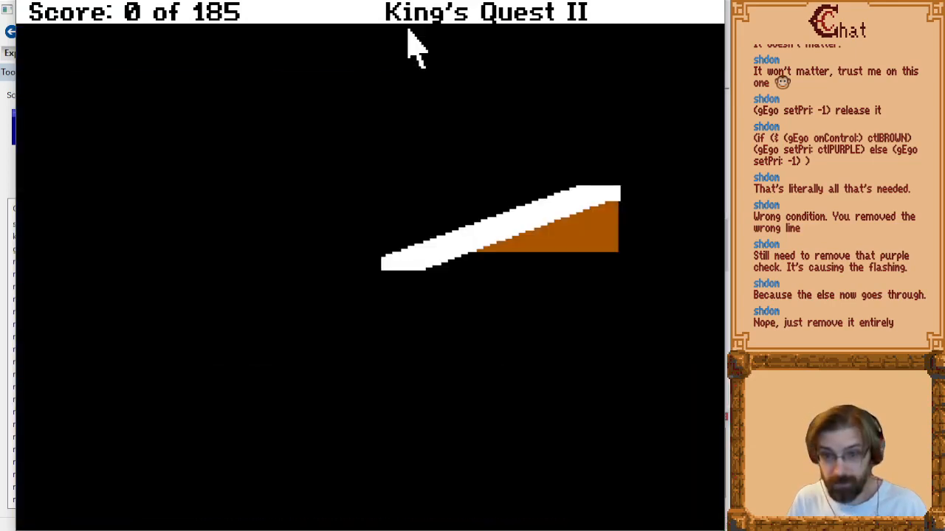
# Return from the control screen to the visual screen and walk the character along the log's near side.
pyautogui.hotkey('alt', 'v')
pyautogui.hotkey('alt', 'c')
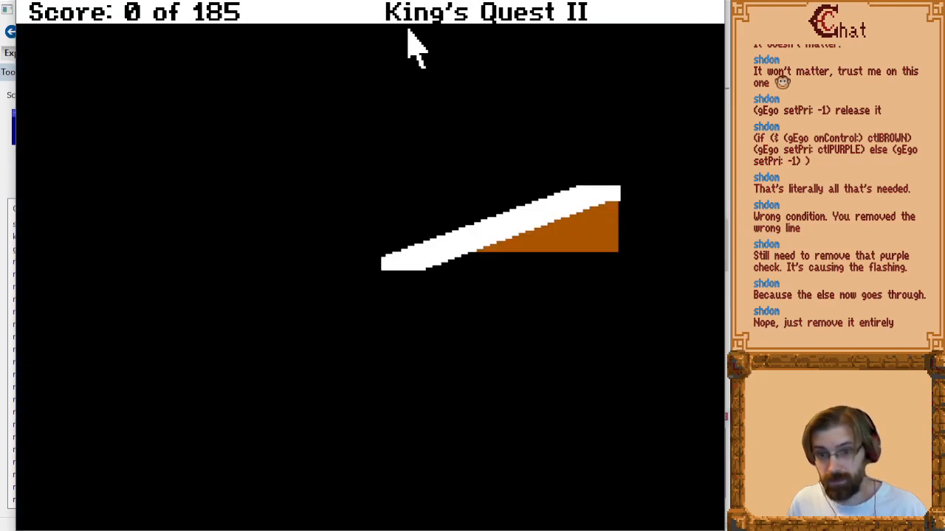
pyautogui.hotkey('alt', 'v')
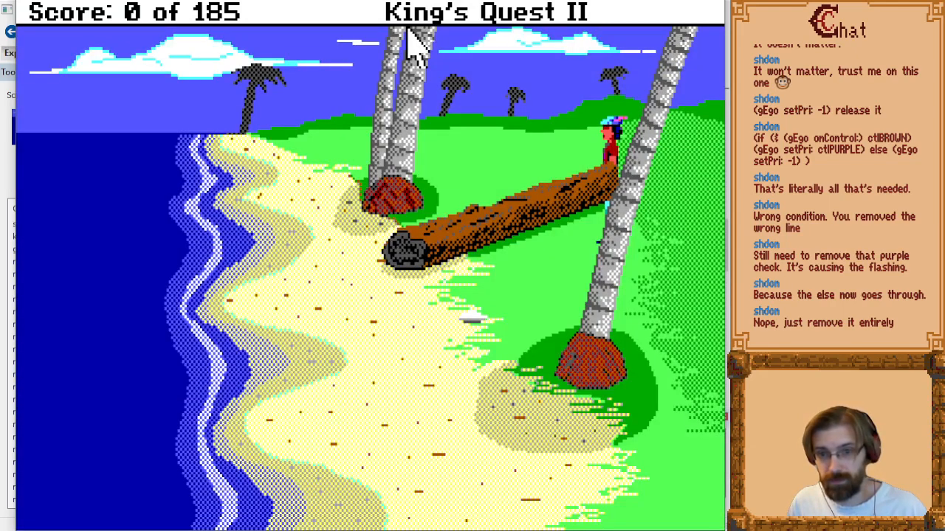
pyautogui.press('Down')
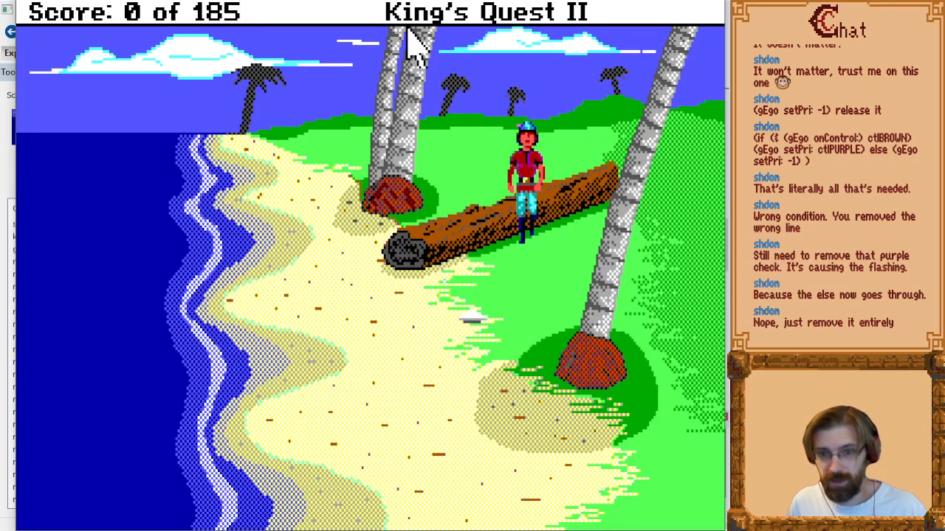
pyautogui.press('Up')
pyautogui.press('Right')
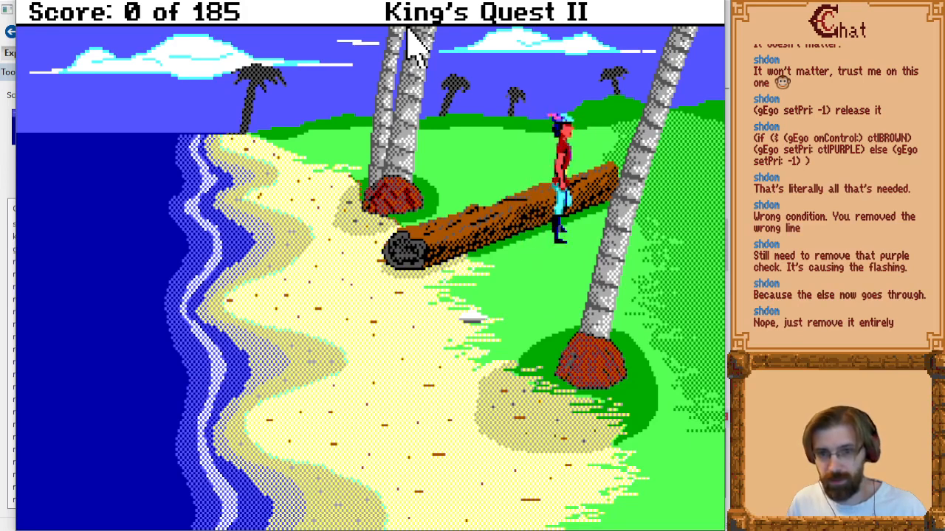
pyautogui.press('Up')
pyautogui.press('Left')
# Check the character's priority in front of and behind the log on the priority screen, and return to the visual screen.
pyautogui.hotkey('alt', 'p')
pyautogui.press('Down')
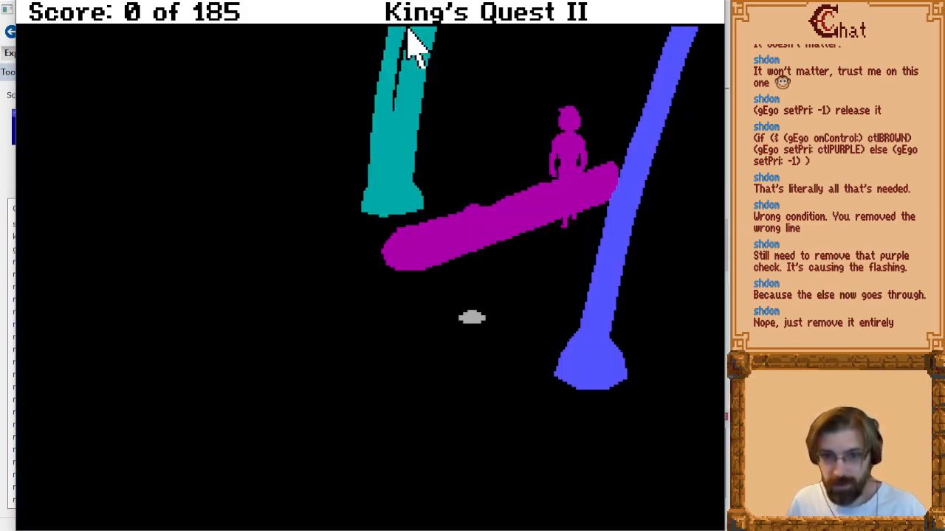
pyautogui.press('Up')
pyautogui.press('Right')
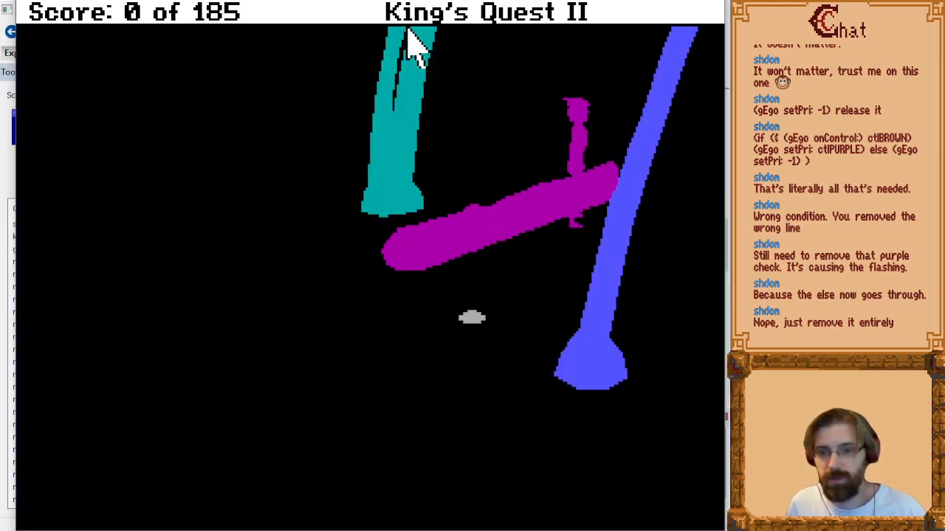
pyautogui.press('Up')
pyautogui.press('Left')
pyautogui.press('Down')
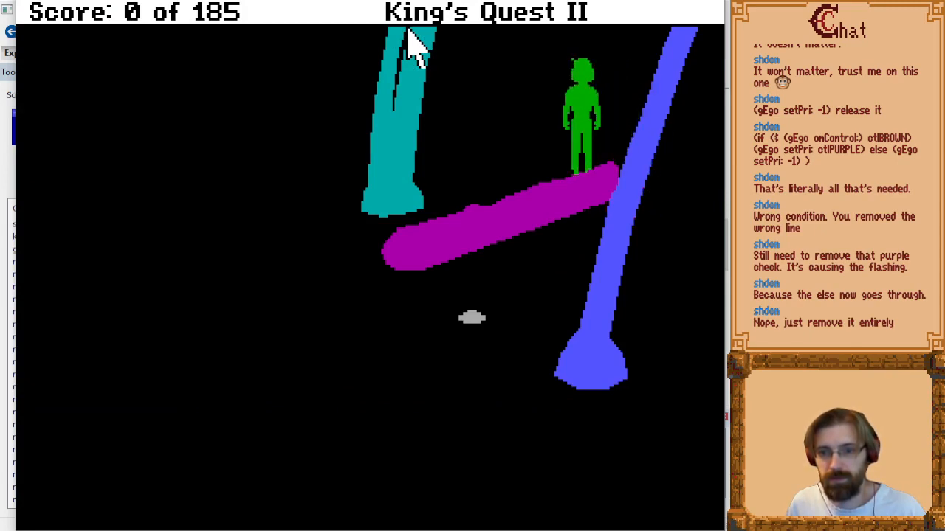
pyautogui.press('Left')
pyautogui.hotkey('alt', 'p')
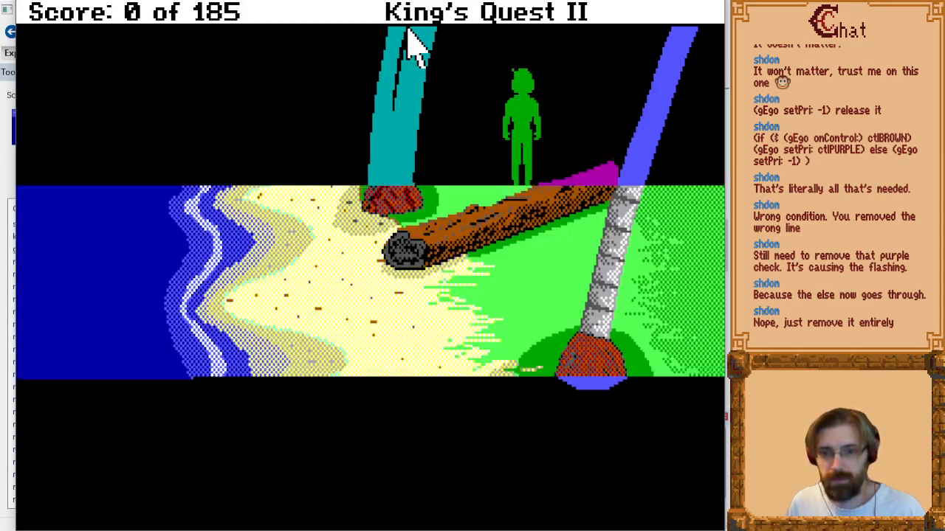
# Walk the character from behind the log around its beach end and back up against its near side.
pyautogui.press('Down')
pyautogui.press('Left')
pyautogui.press('Down')
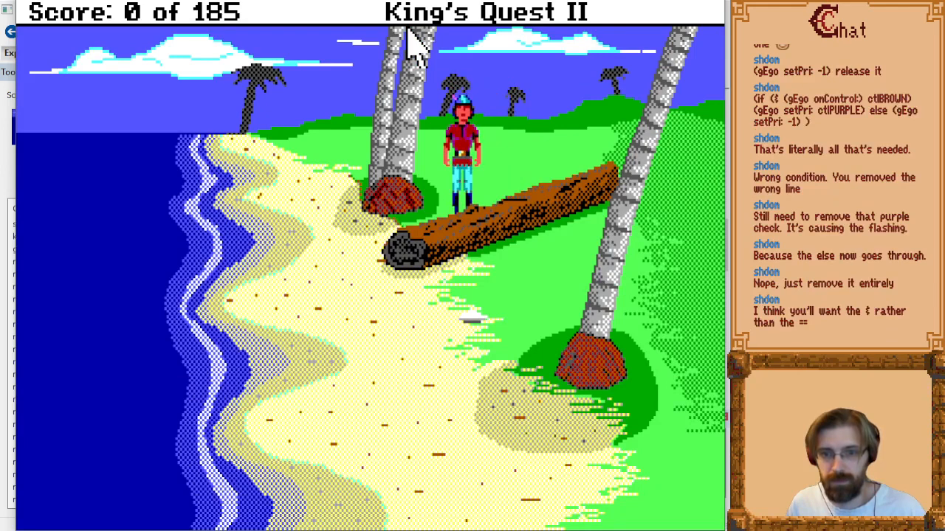
pyautogui.press('Left')
pyautogui.press('Down')
pyautogui.press('Left')
pyautogui.press('Down')
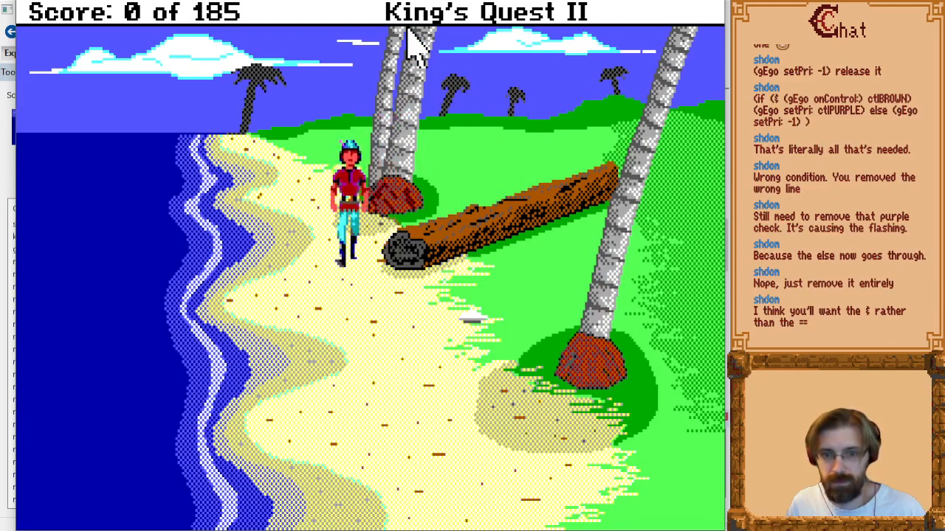
pyautogui.press('Right')
pyautogui.press('Up')
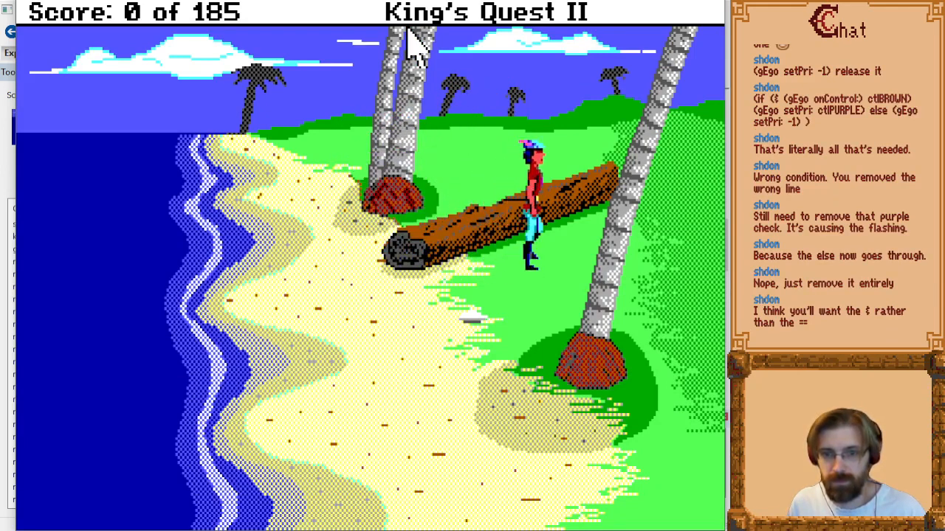
pyautogui.press('Up')
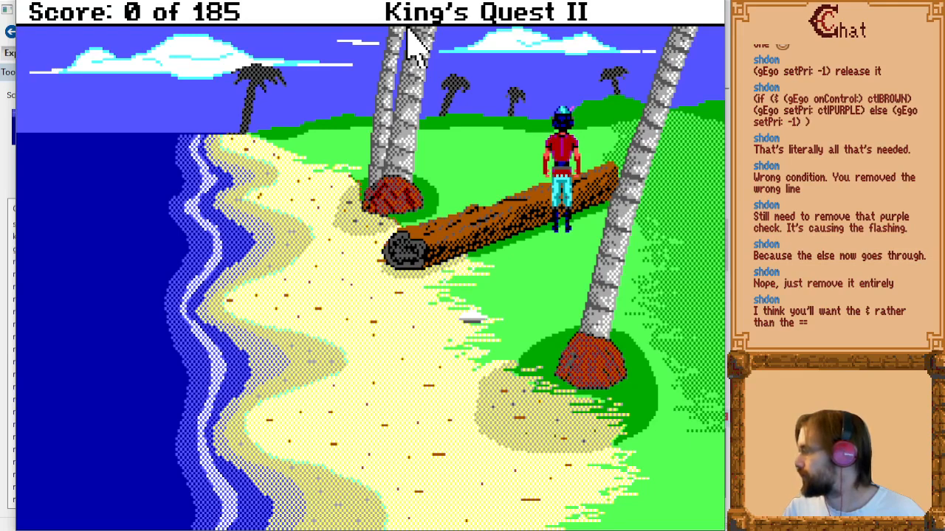
# Switch to SCI Companion, change the ctlBROWN condition's operator to & in the doit method, compile rm022.sc and close the output.
pyautogui.hotkey('alt', 'Tab')
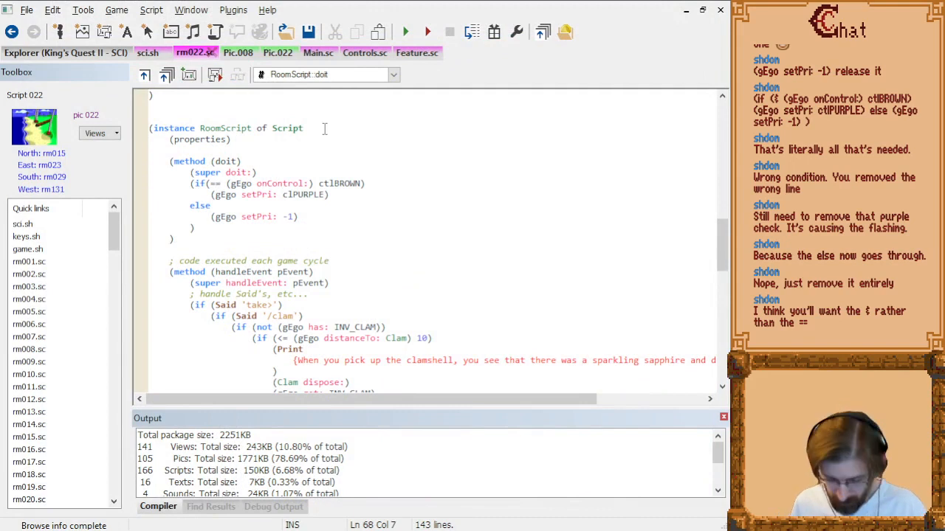
pyautogui.press('BackSpace')
pyautogui.press('BackSpace')
pyautogui.write('&')
pyautogui.click(432, 228)
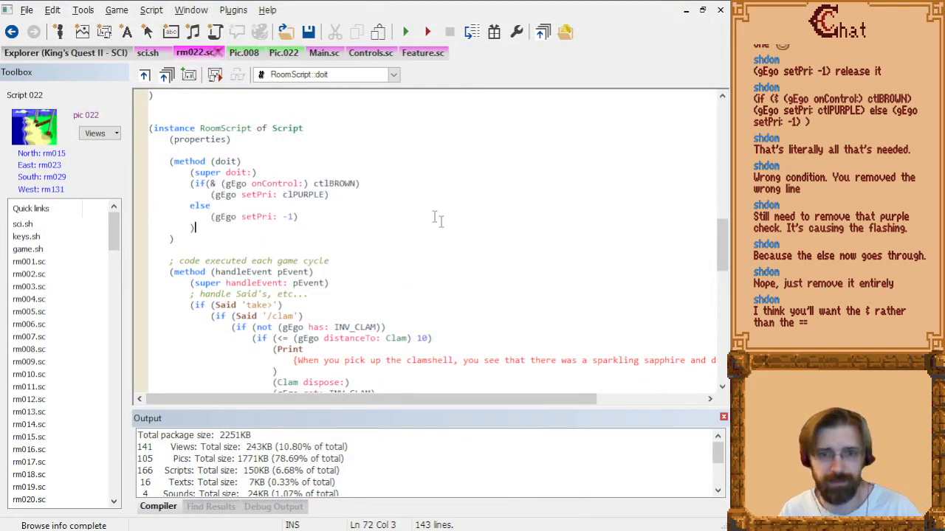
pyautogui.hotkey('ctrl', 'F7')
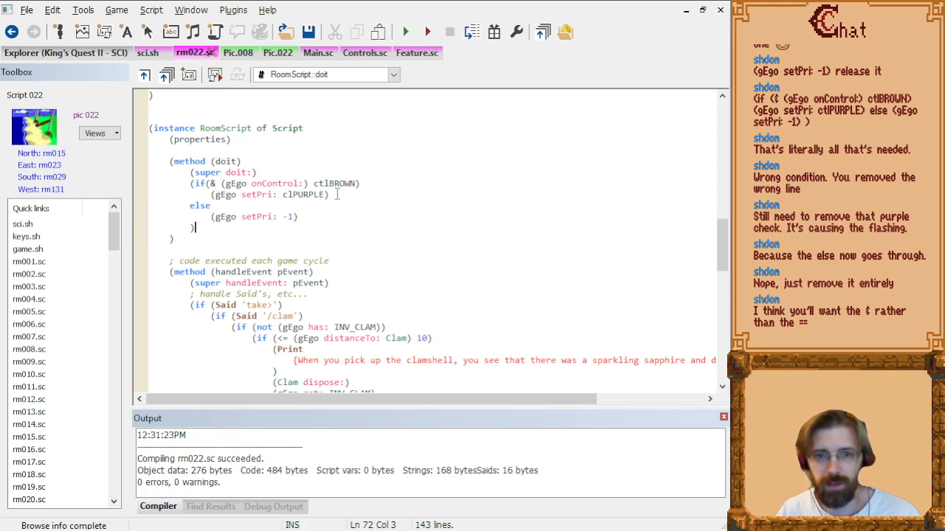
pyautogui.click(724, 418)
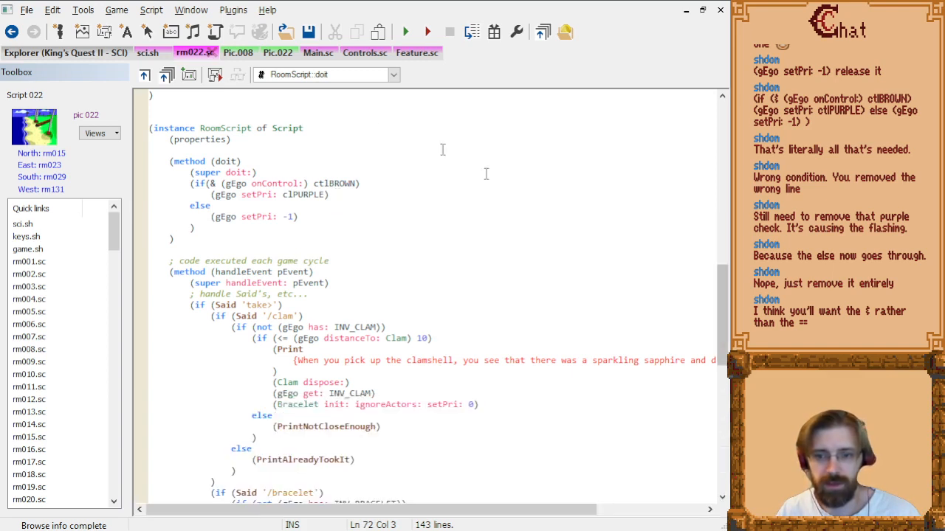
# Open Pic.022, hide the priority bars and show its control screen with all drawing commands applied.
pyautogui.click(108, 52)
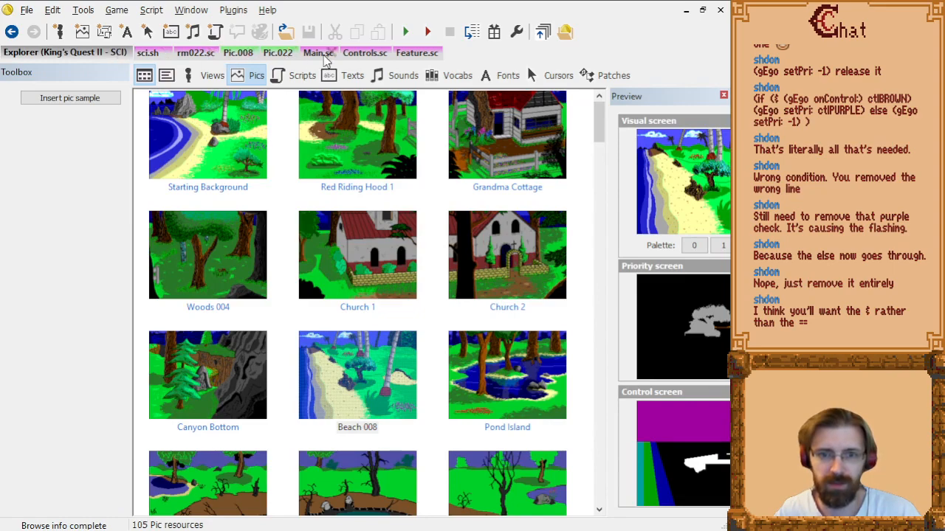
pyautogui.click(279, 58)
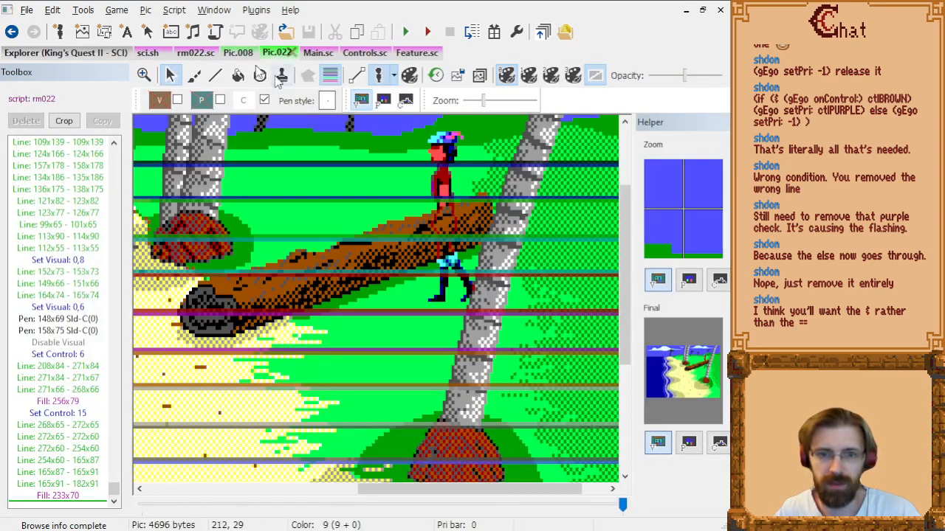
pyautogui.click(87, 471)
pyautogui.press('End')
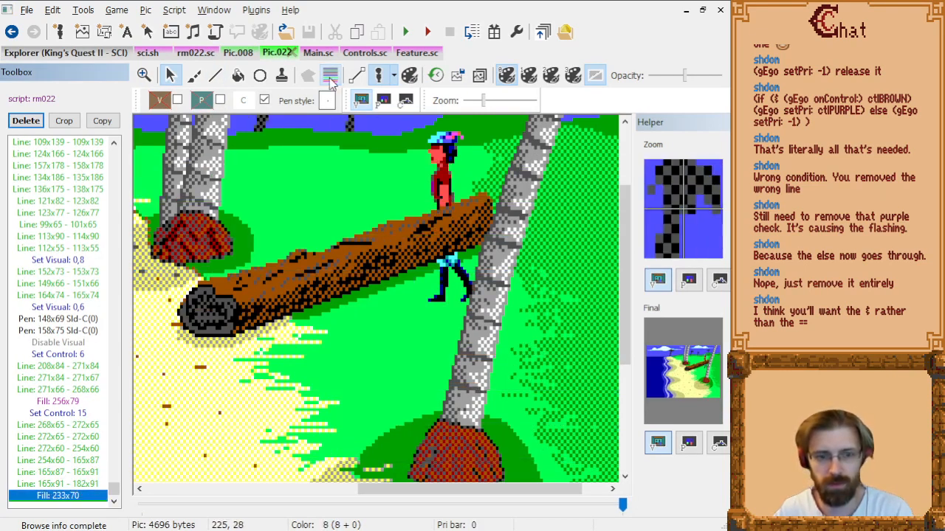
pyautogui.click(62, 321)
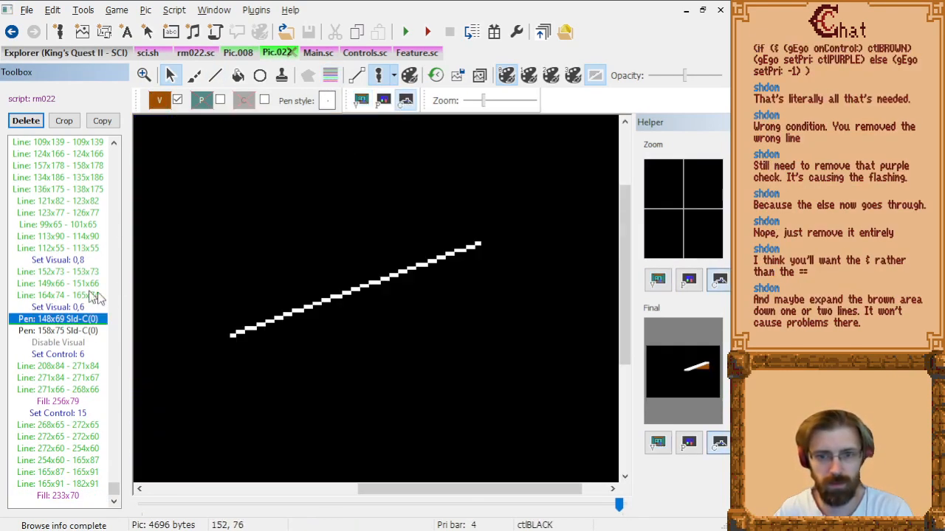
pyautogui.press('End')
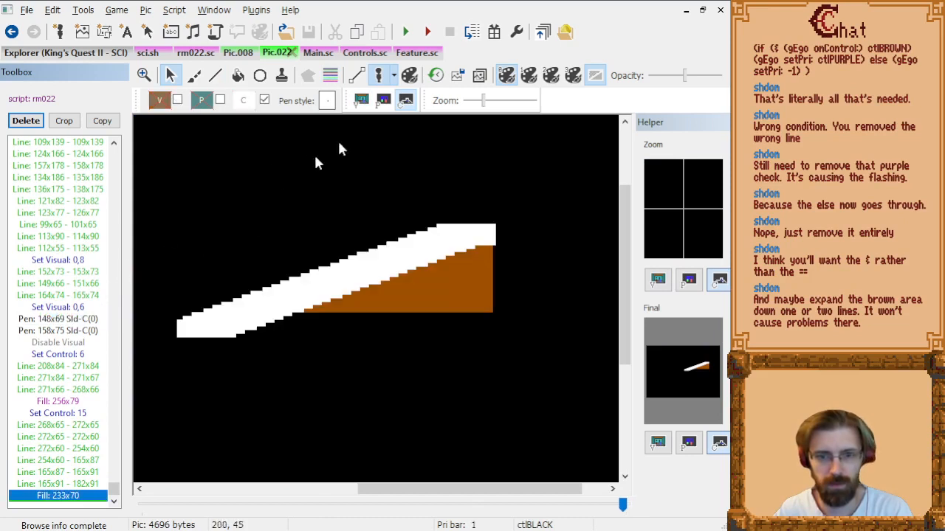
# Trace the brown control area's drawing commands, select its fill at 256x79 as the insertion point, and activate the Line tool.
pyautogui.click(435, 75)
pyautogui.click(454, 293)
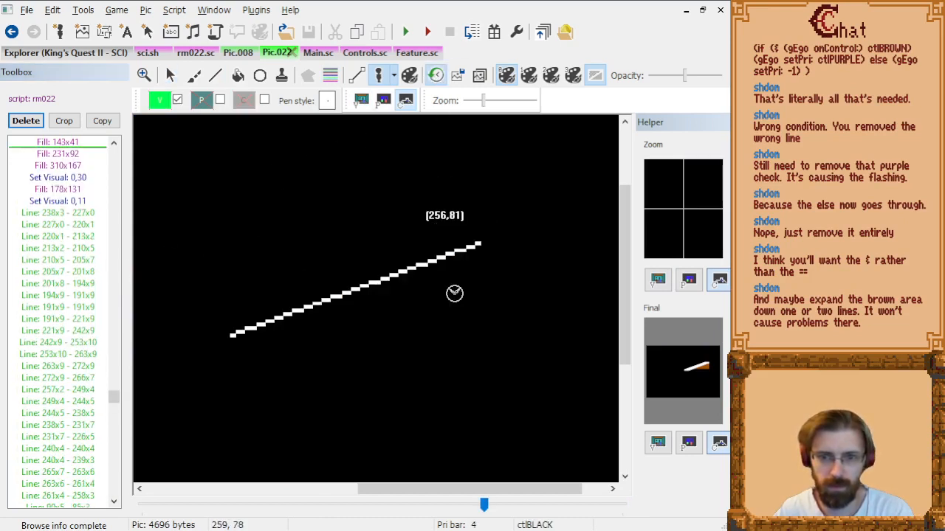
pyautogui.click(75, 167)
pyautogui.click(214, 75)
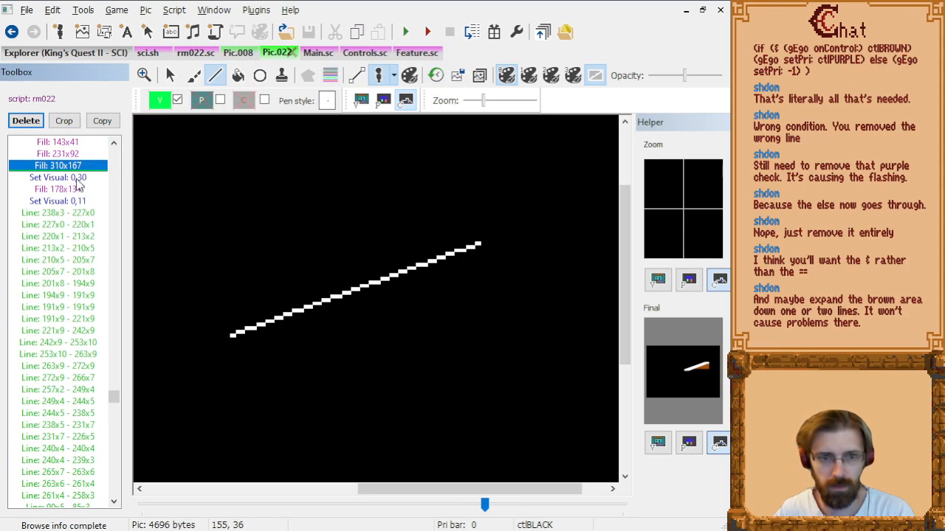
pyautogui.click(77, 178)
pyautogui.click(90, 187)
pyautogui.press('Down')
pyautogui.press('Down')
pyautogui.press('Down')
pyautogui.press('Down')
pyautogui.press('Down')
pyautogui.press('Down')
pyautogui.press('Down')
pyautogui.press('Down')
pyautogui.press('Down')
pyautogui.press('Down')
pyautogui.press('Down')
pyautogui.press('Down')
pyautogui.press('Down')
pyautogui.press('Down')
pyautogui.press('Down')
pyautogui.press('Down')
pyautogui.press('Down')
pyautogui.press('Down')
pyautogui.press('Down')
pyautogui.press('Down')
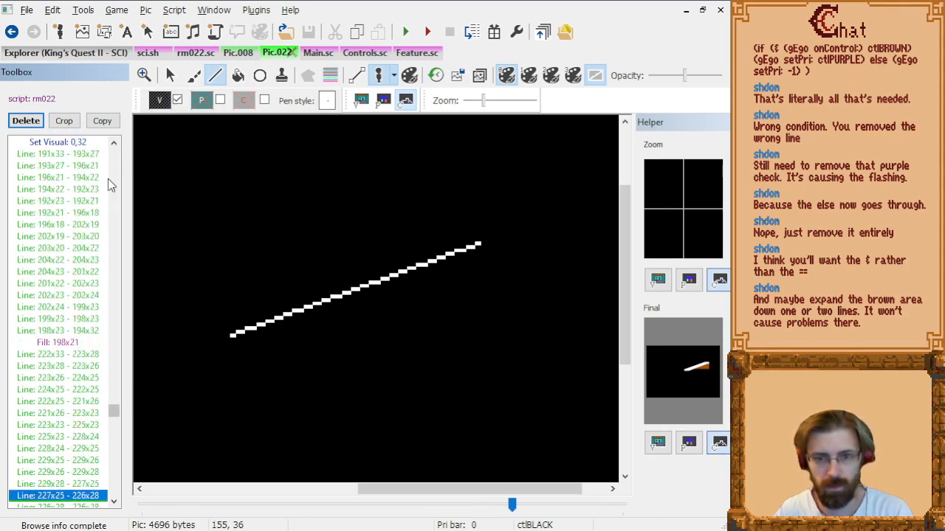
pyautogui.press('Down')
pyautogui.press('Down')
pyautogui.press('Down')
pyautogui.press('Down')
pyautogui.press('Down')
pyautogui.press('Down')
pyautogui.press('Down')
pyautogui.press('Down')
pyautogui.press('Down')
pyautogui.press('Down')
pyautogui.press('Down')
pyautogui.press('Down')
pyautogui.press('Down')
pyautogui.press('Down')
pyautogui.press('Down')
pyautogui.press('Down')
pyautogui.press('Down')
pyautogui.press('Down')
pyautogui.press('Down')
pyautogui.press('Down')
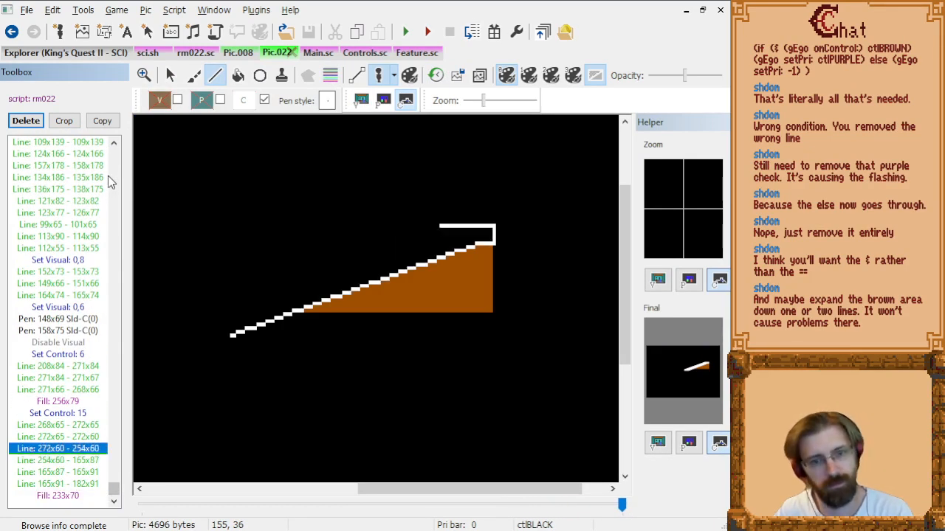
pyautogui.press('Down')
pyautogui.press('Down')
pyautogui.press('Down')
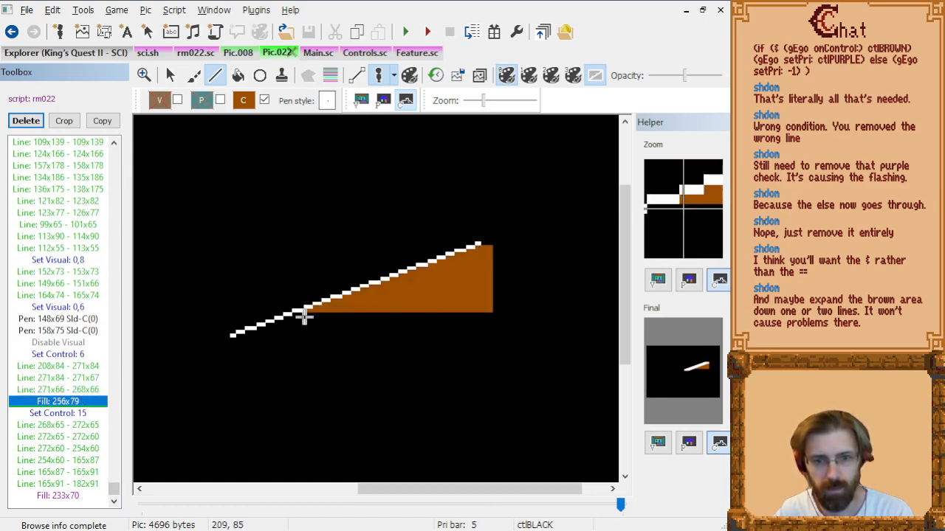
# Extend the brown control area with lines from 204x85 to 272x85, on to 272x66, and from 268x65 to 272x65.
pyautogui.click(293, 318)
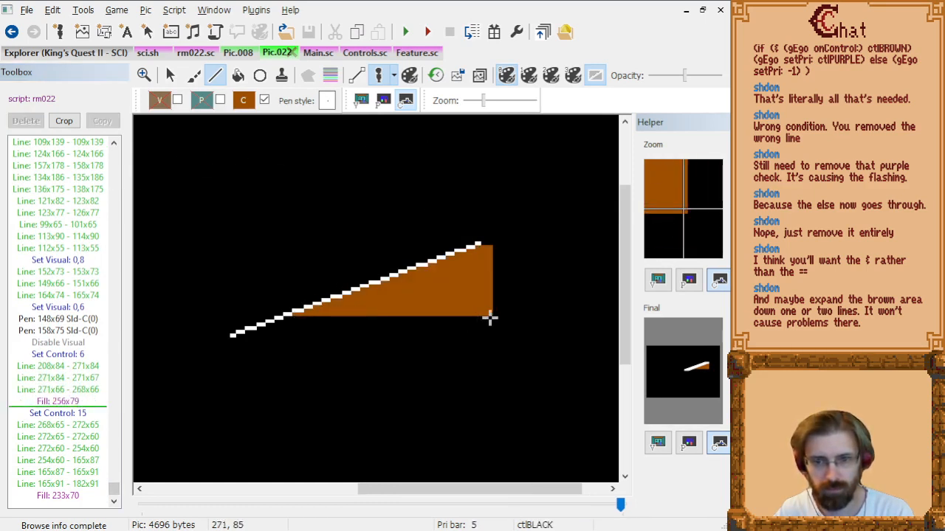
pyautogui.click(493, 318)
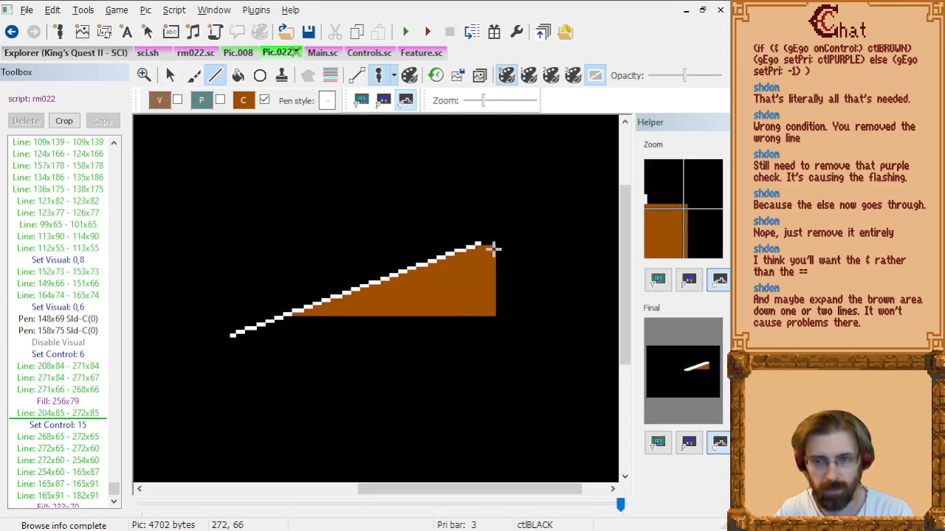
pyautogui.click(493, 249)
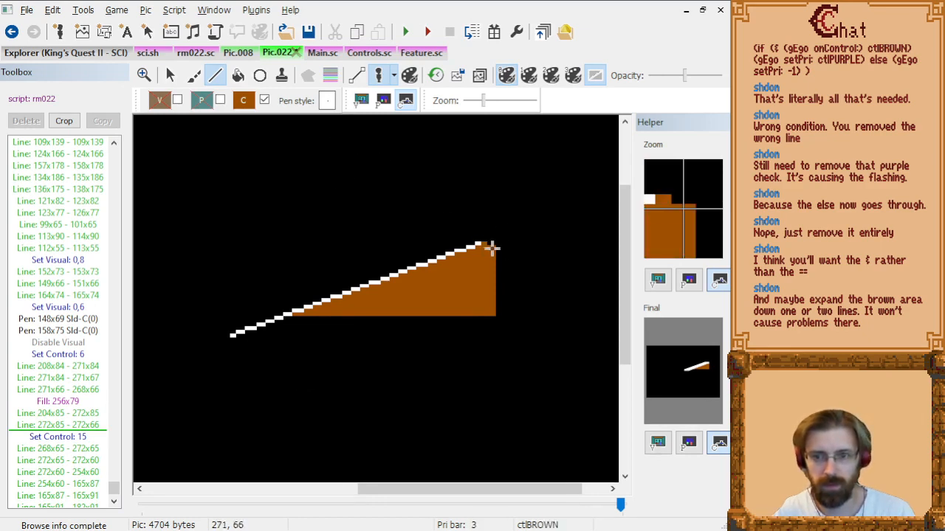
pyautogui.click(493, 245)
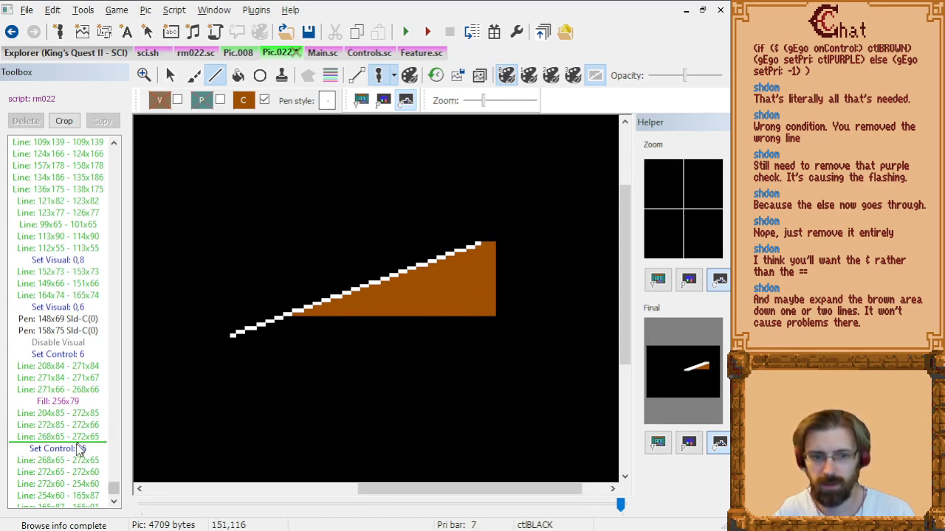
# Go to the end of the pic's command list, run the game, skip the intro and teleport to room 22.
pyautogui.click(76, 437)
pyautogui.press('End')
pyautogui.click(405, 32)
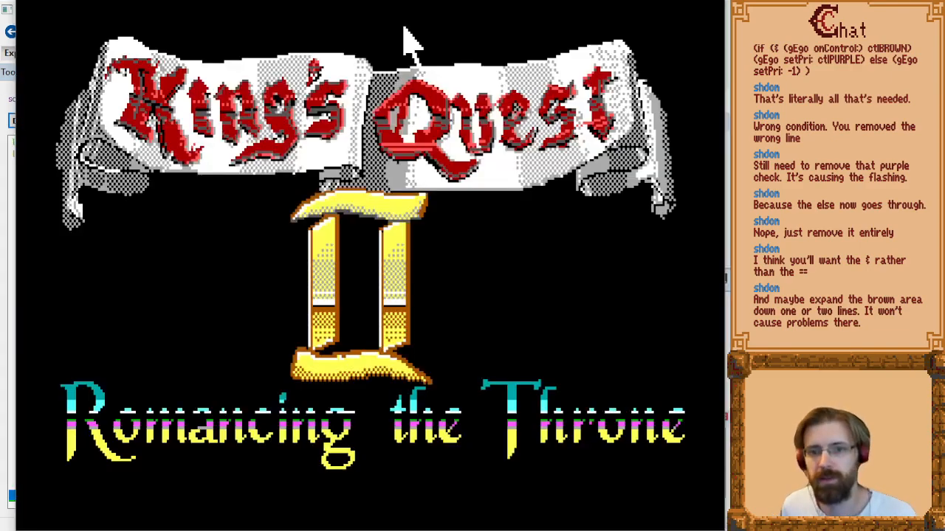
pyautogui.press('Return')
pyautogui.press('Tab')
pyautogui.press('Return')
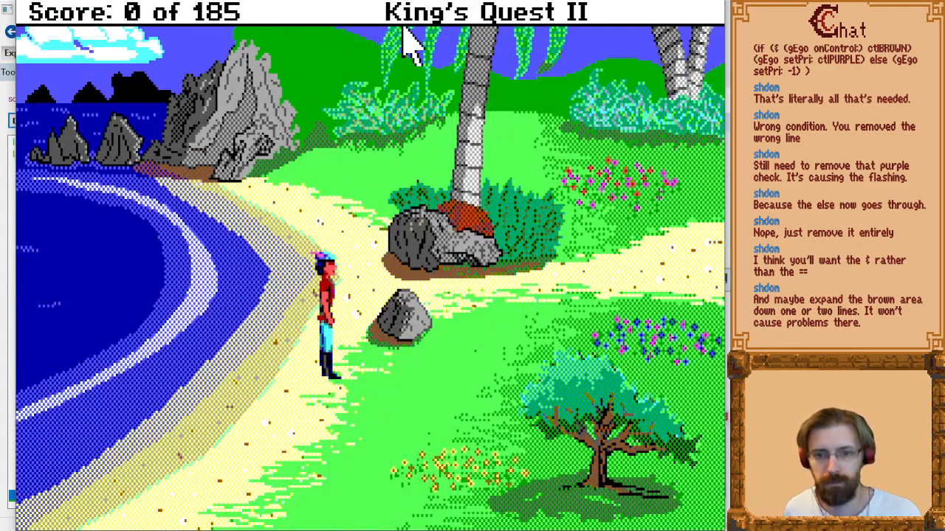
pyautogui.hotkey('alt', 't')
pyautogui.write('22')
pyautogui.press('Return')
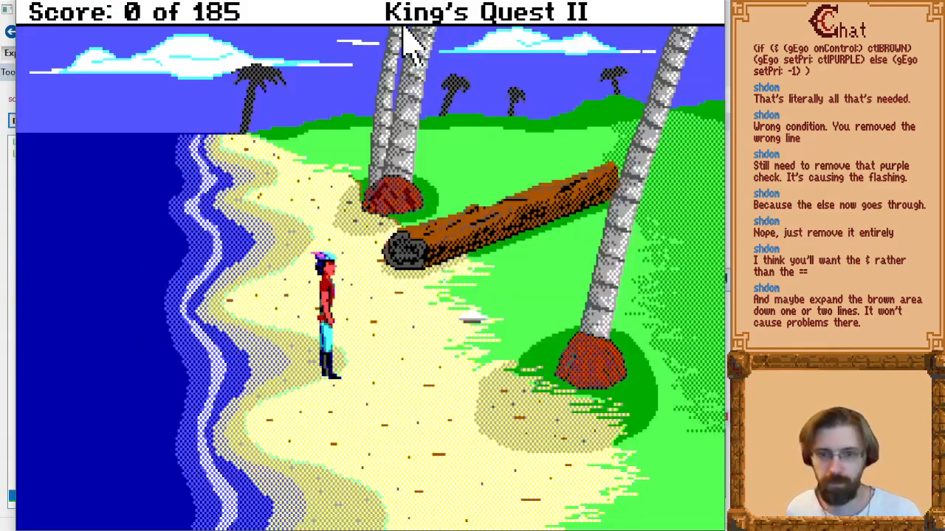
# Walk the character up to the front edge of the log near its right end, and again slightly farther left.
pyautogui.press('Right')
pyautogui.press('pageup')
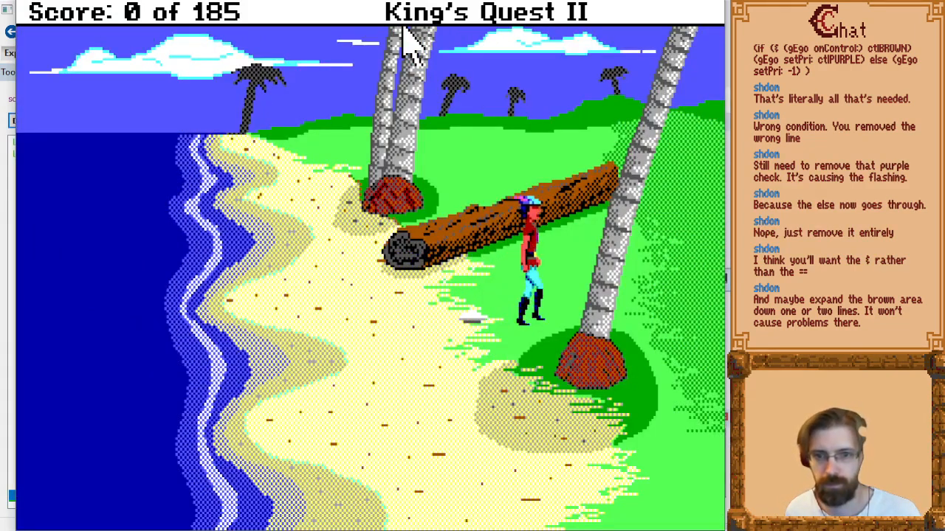
pyautogui.press('Up')
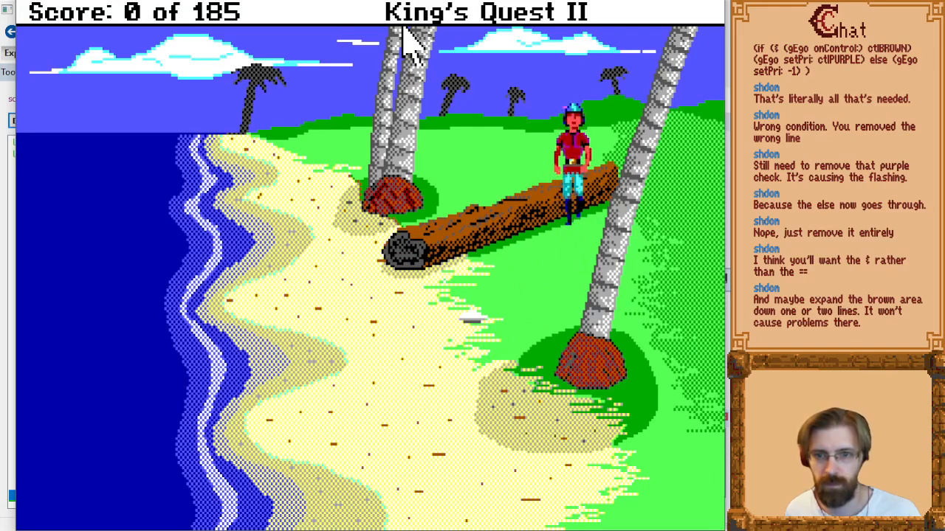
pyautogui.press('Up')
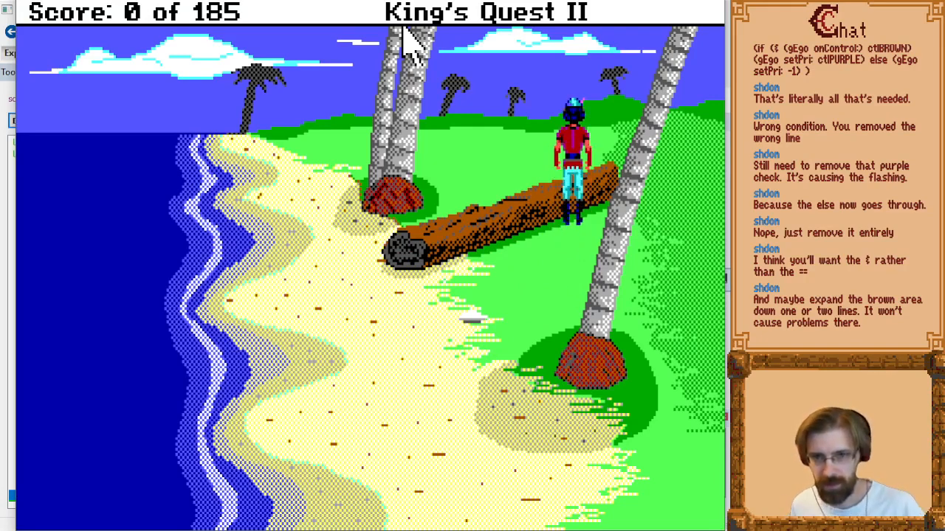
pyautogui.press('Down')
pyautogui.press('Left')
pyautogui.press('Up')
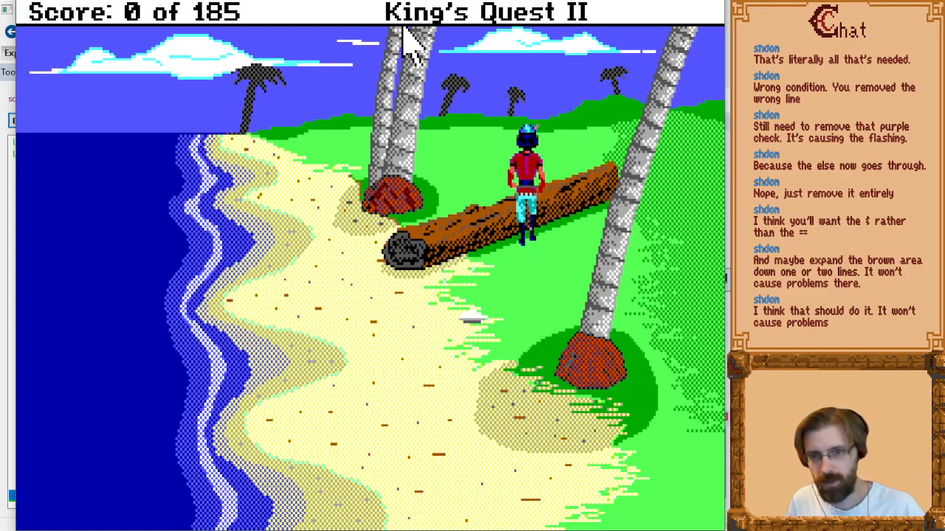
# Back the character away from the log and walk it around the log's right end behind the leaning palm trunk.
pyautogui.press('Down')
pyautogui.press('Right')
pyautogui.press('Up')
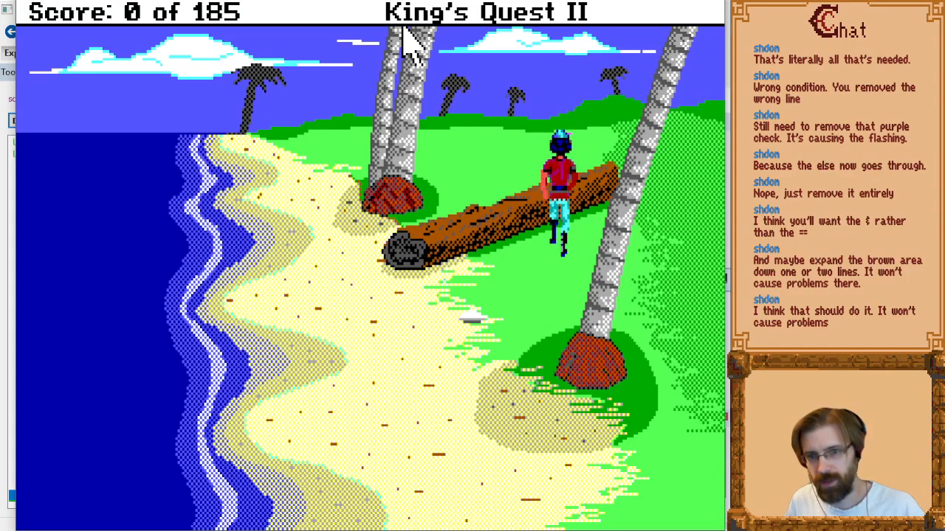
pyautogui.press('Right')
pyautogui.press('Up')
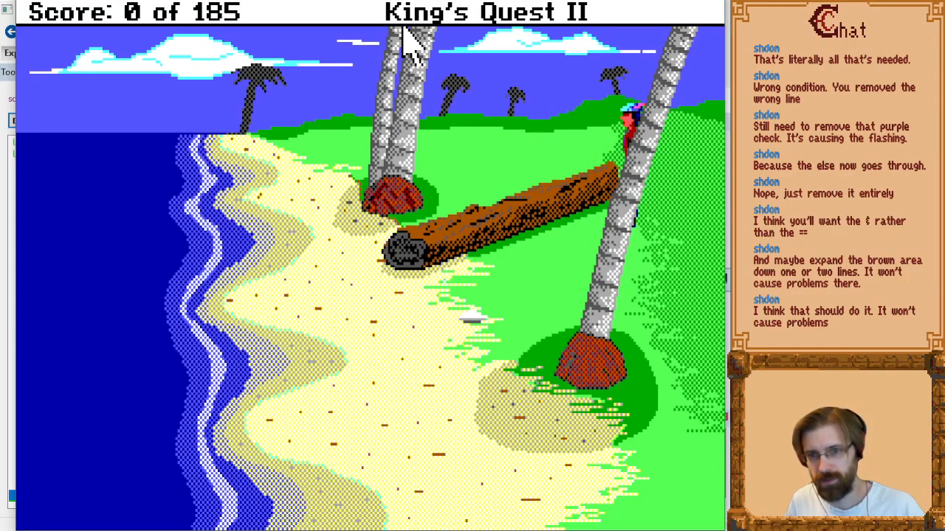
pyautogui.press('Up')
pyautogui.press('Right')
pyautogui.press('Up')
pyautogui.press('Right')
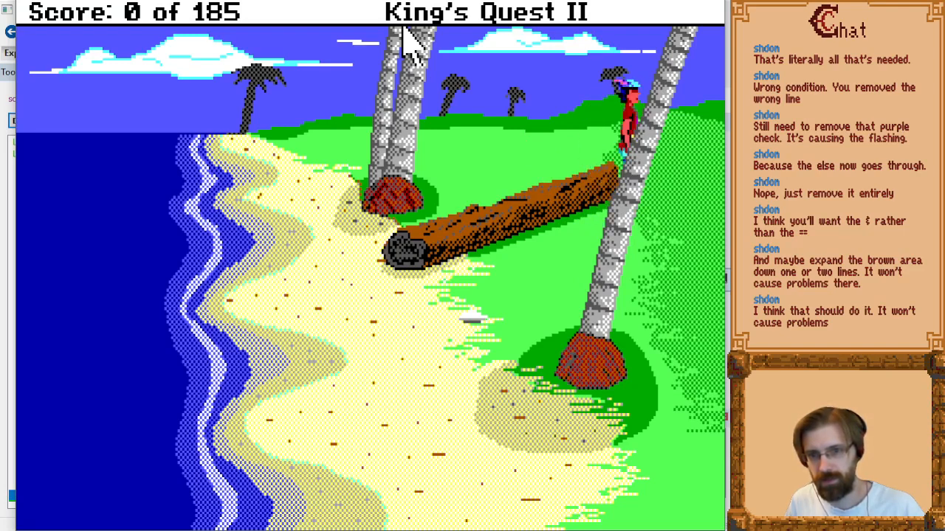
# Test the character's layering behind the log's right end by walking it there and back to the palm trunk.
pyautogui.press('Up')
pyautogui.press('Right')
pyautogui.press('Up')
pyautogui.press('Left')
pyautogui.press('Down')
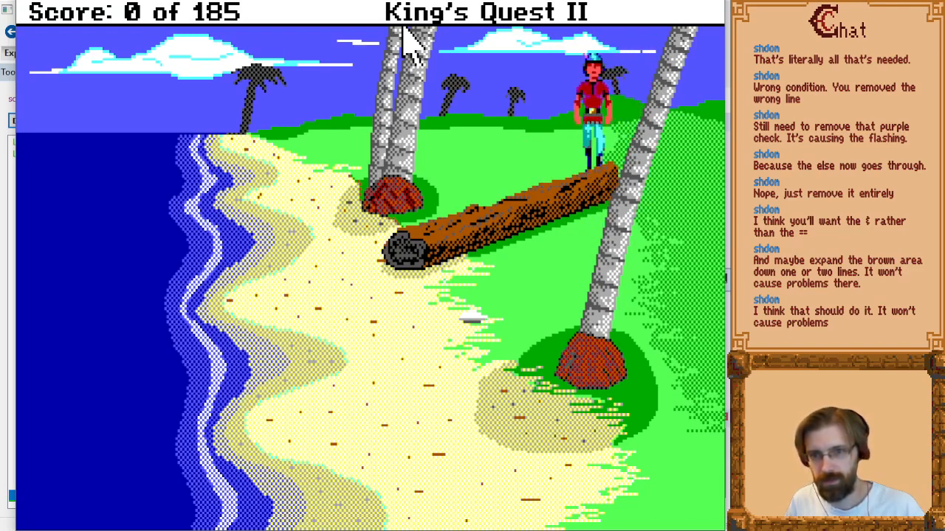
pyautogui.press('Left')
pyautogui.press('Right')
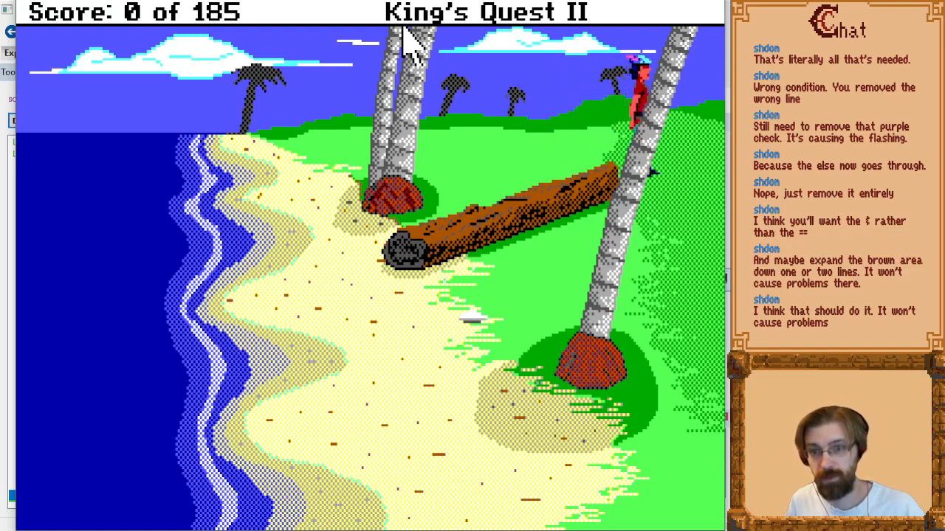
# Walk the character back to the grass in front of the log and close the game.
pyautogui.press('Down')
pyautogui.press('Left')
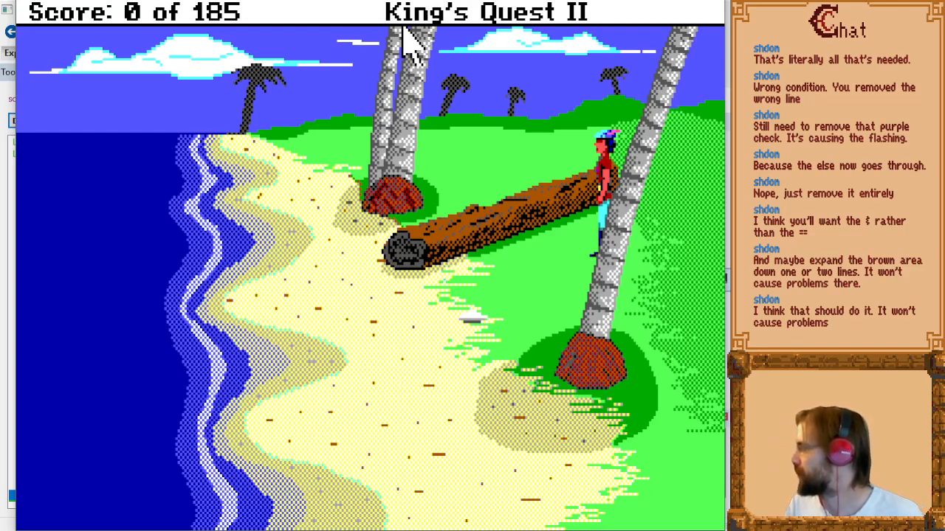
pyautogui.press('Down')
pyautogui.press('Left')
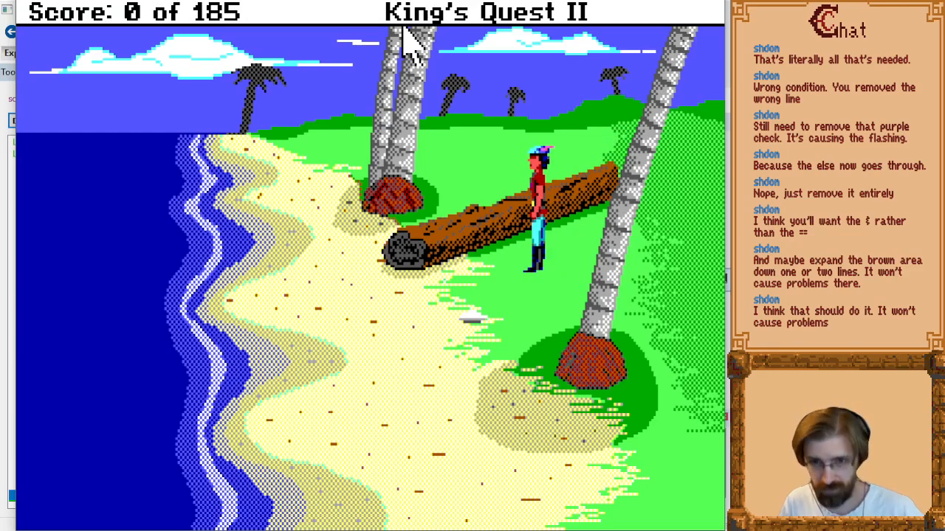
pyautogui.hotkey('alt', 'F4')
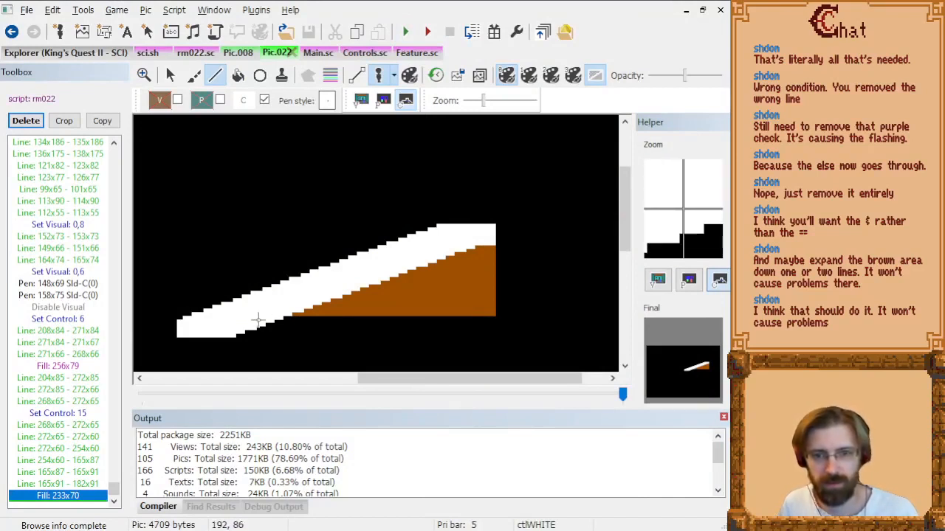
# Trace the white control area's outline commands from Set Control: 15 to the line 254x60 - 165x87.
pyautogui.click(62, 426)
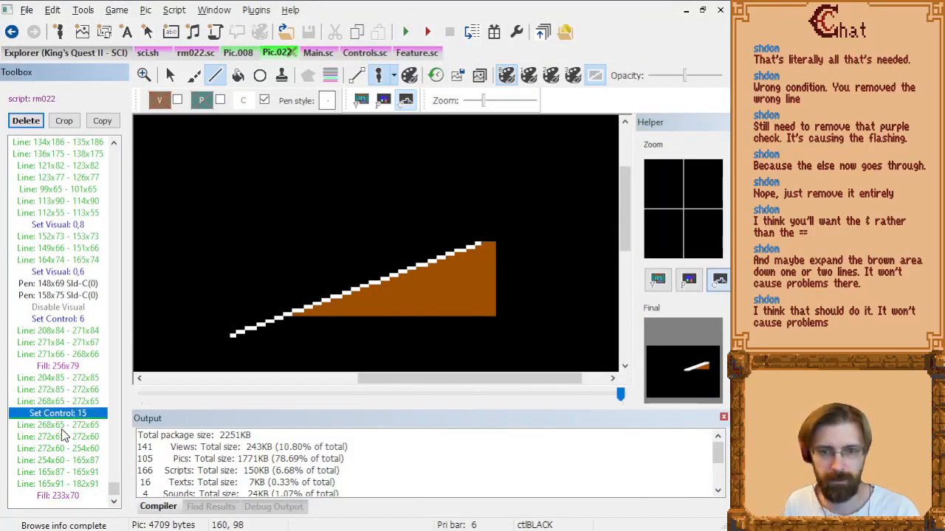
pyautogui.press('Down')
pyautogui.press('Down')
pyautogui.press('Down')
pyautogui.press('Down')
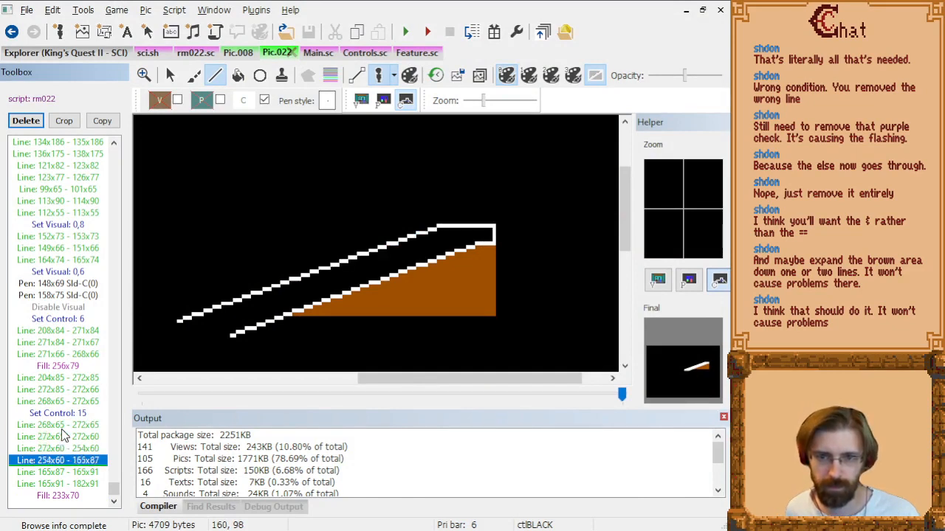
# Delete the brown control line from 268x65 to 272x65.
pyautogui.press('Up')
pyautogui.press('Up')
pyautogui.press('Up')
pyautogui.press('Up')
pyautogui.press('Up')
pyautogui.press('Up')
pyautogui.press('Up')
pyautogui.press('Up')
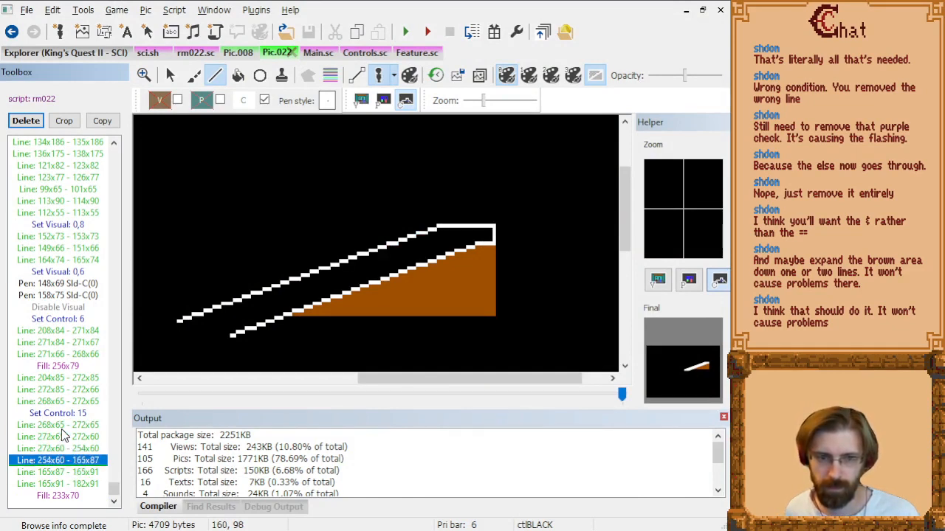
pyautogui.press('Down')
pyautogui.press('Down')
pyautogui.press('Delete')
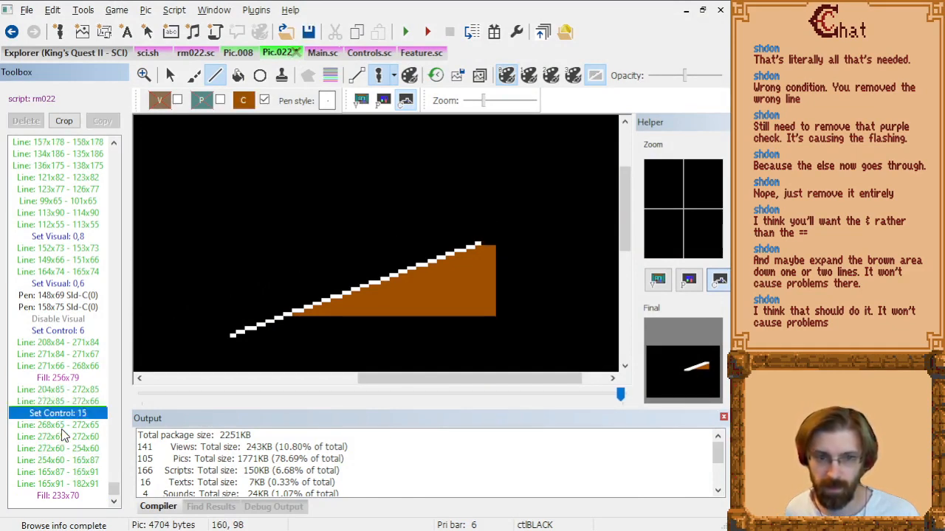
# Delete the brown control lines 204x85 - 272x85 and 272x85 - 272x66, and save the pic.
pyautogui.press('Up')
pyautogui.press('Up')
pyautogui.press('Down')
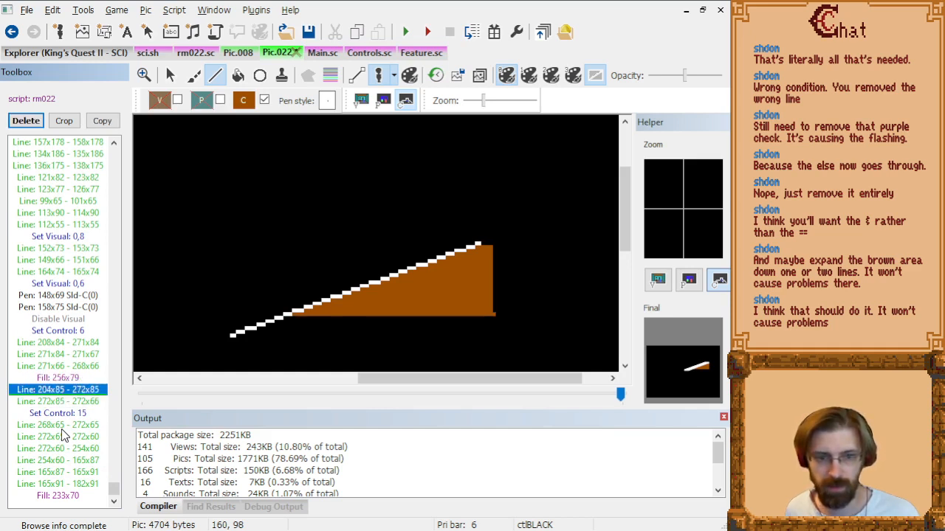
pyautogui.hotkey('shift', 'Down')
pyautogui.press('Up')
pyautogui.press('Up')
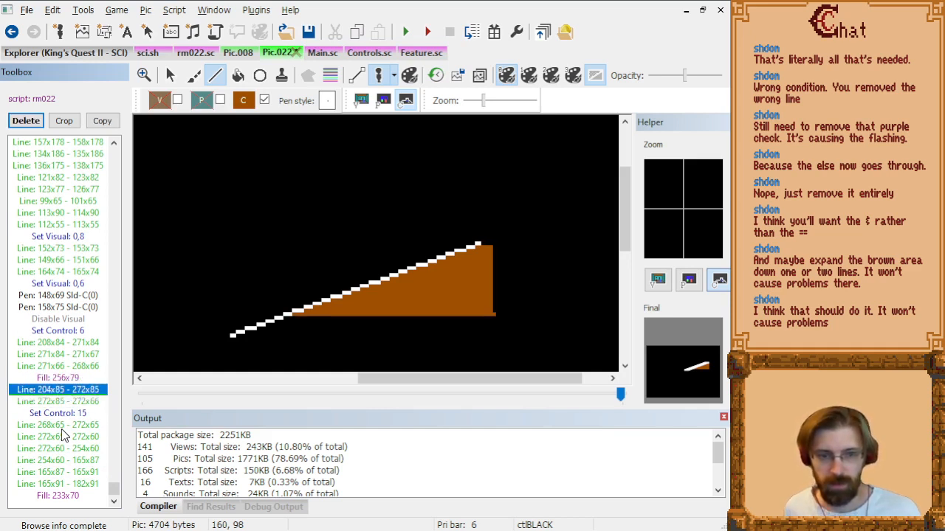
pyautogui.press('Down')
pyautogui.press('Down')
pyautogui.hotkey('shift', 'Up')
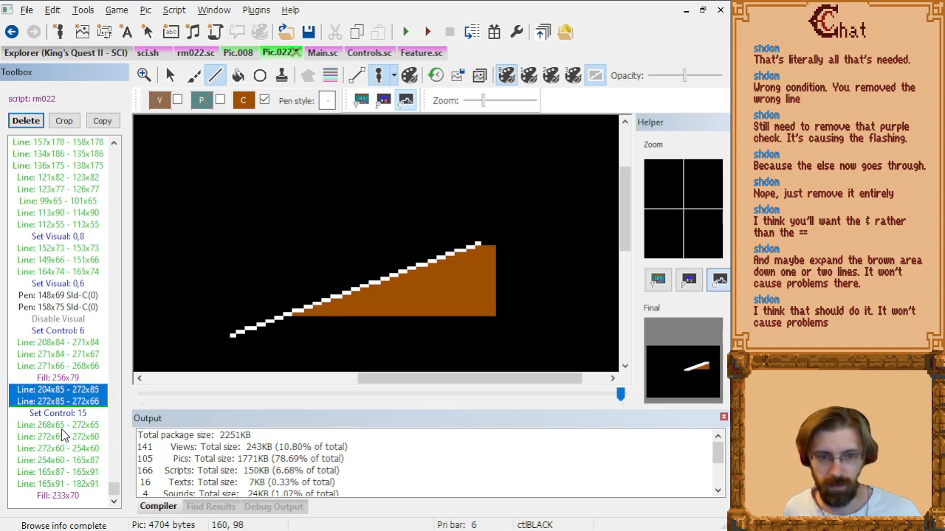
pyautogui.press('Delete')
pyautogui.hotkey('ctrl', 's')
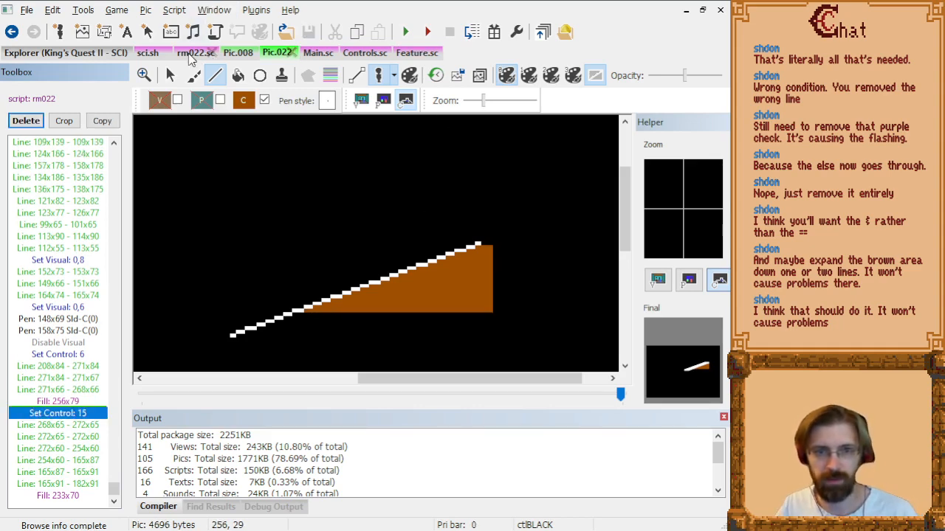
# Bring up the rm022.sc script, run the game, skip the intro and teleport to room 22.
pyautogui.click(189, 56)
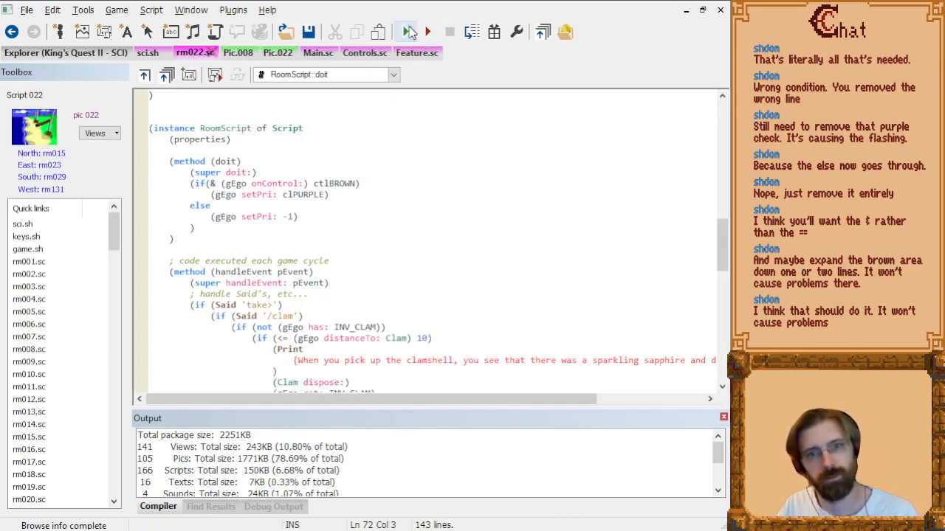
pyautogui.click(409, 31)
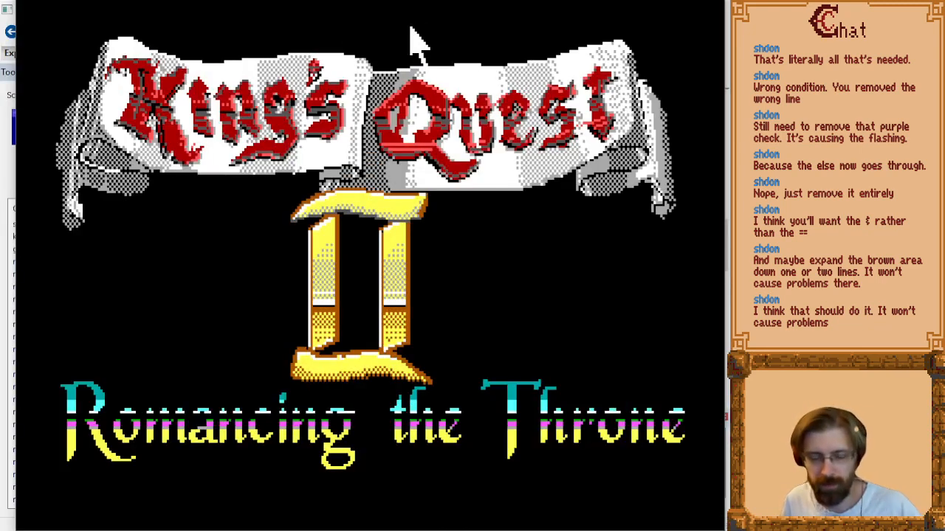
pyautogui.press('Return')
pyautogui.press('Tab')
pyautogui.press('Return')
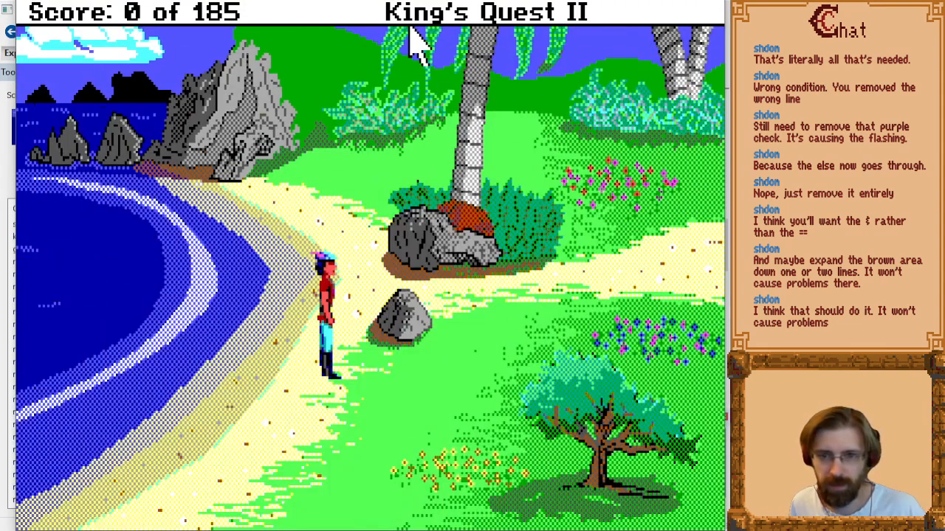
pyautogui.hotkey('alt', 't')
pyautogui.write('22')
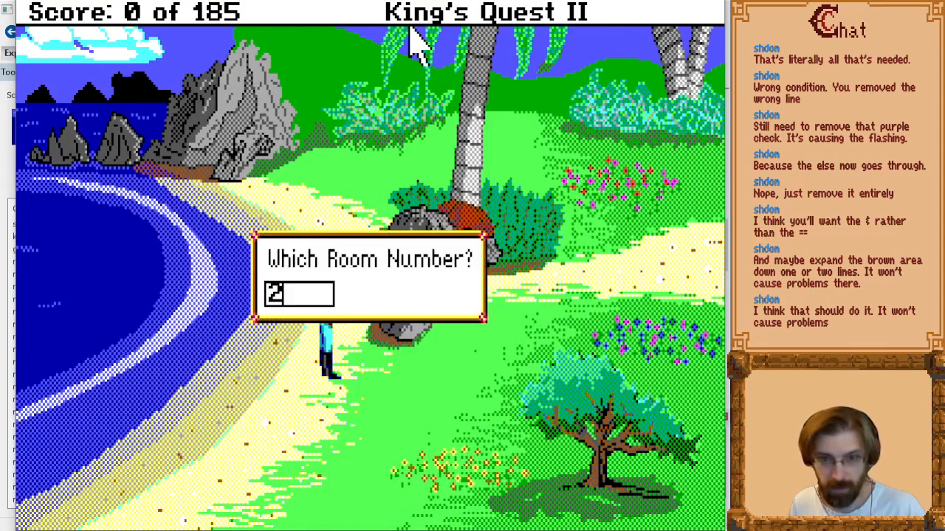
pyautogui.press('Return')
# Walk the character to the front of the log, compare the priority and control screens there, and return to the visual screen.
pyautogui.press('Right')
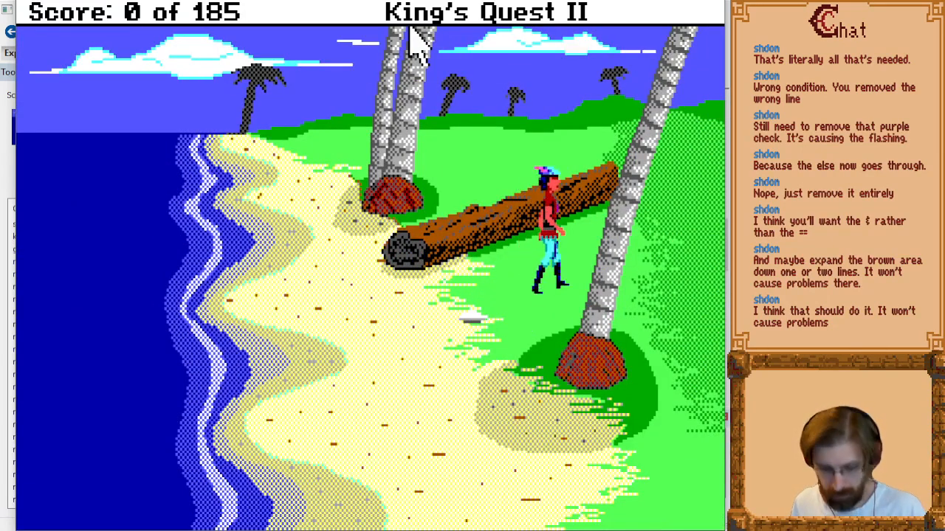
pyautogui.hotkey('alt', 'p')
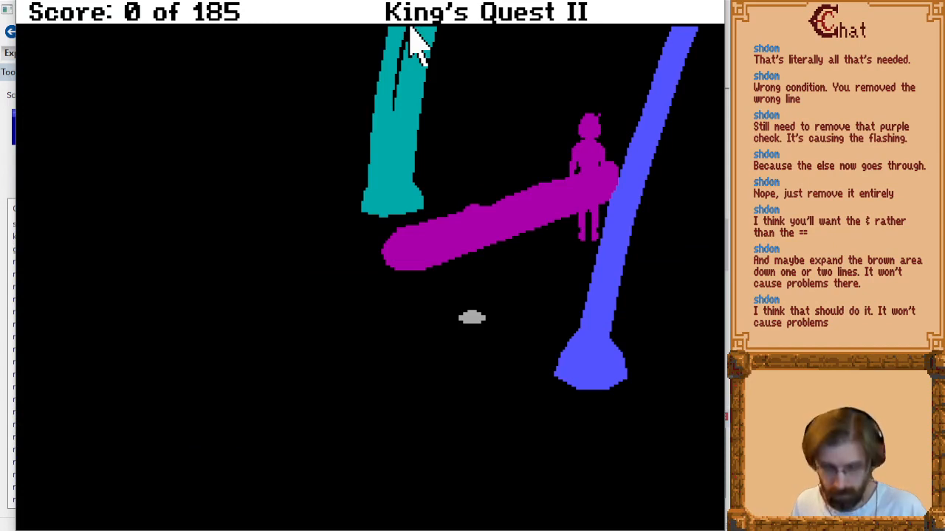
pyautogui.hotkey('alt', 'c')
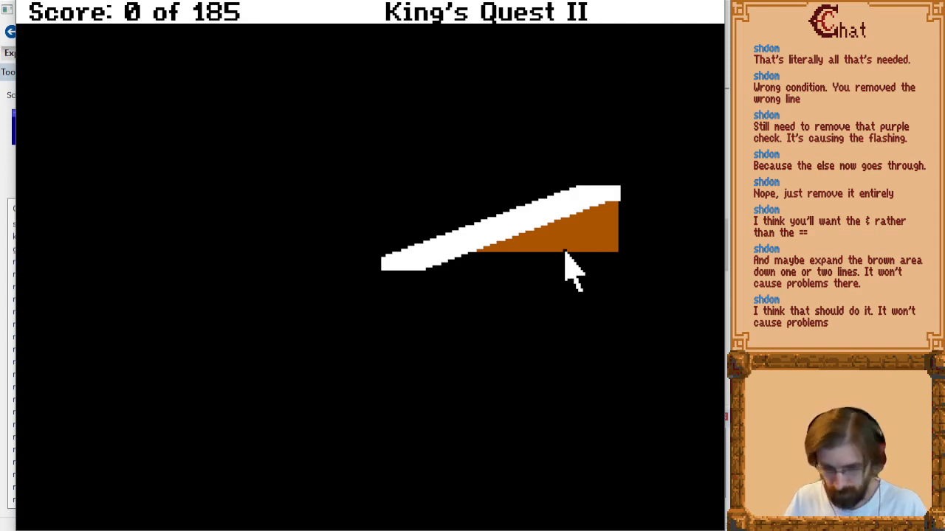
pyautogui.hotkey('alt', 'p')
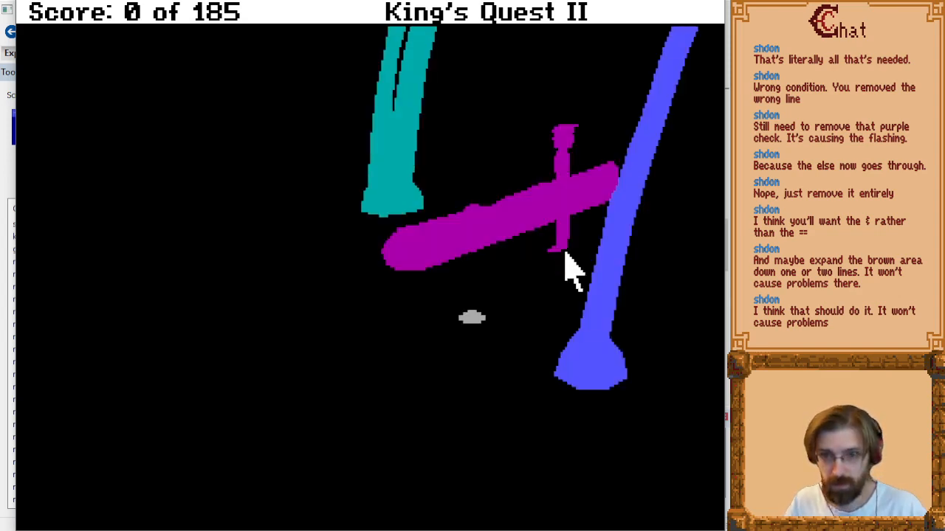
pyautogui.press('Escape')
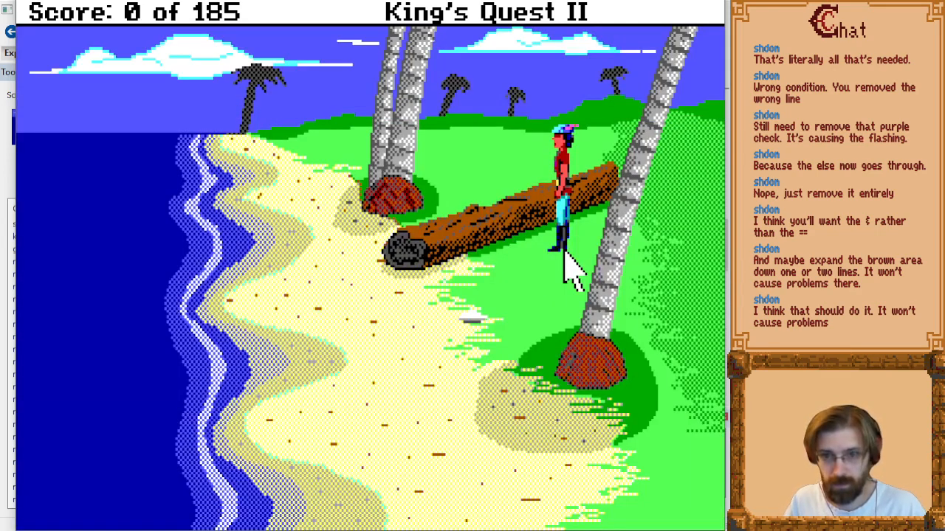
# Walk the character up and down against the log near the leaning palm to test the blocking and drawing priority.
pyautogui.press('Down')
pyautogui.press('Up')
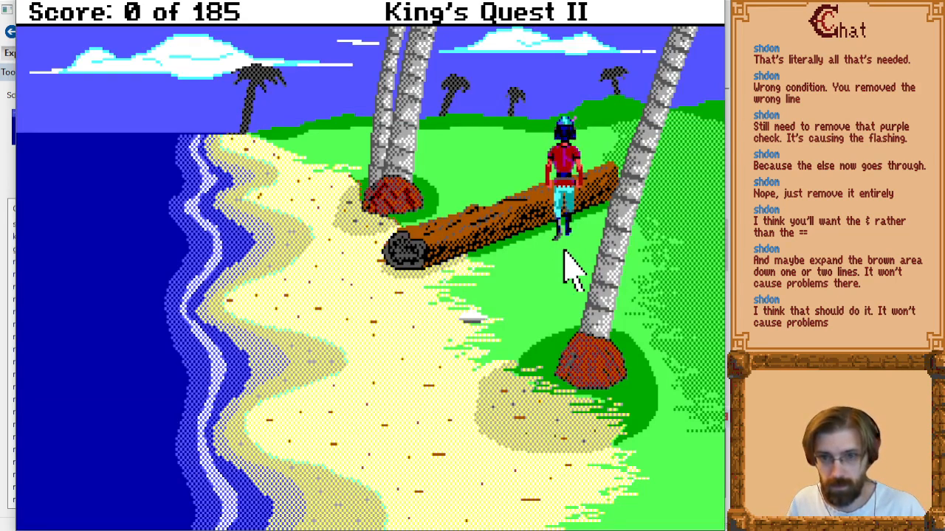
pyautogui.press('Down')
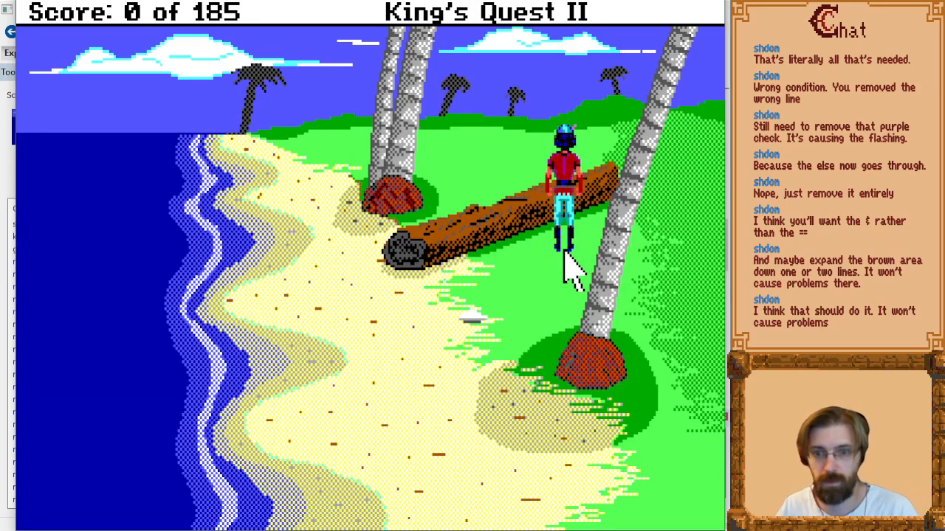
pyautogui.press('Up')
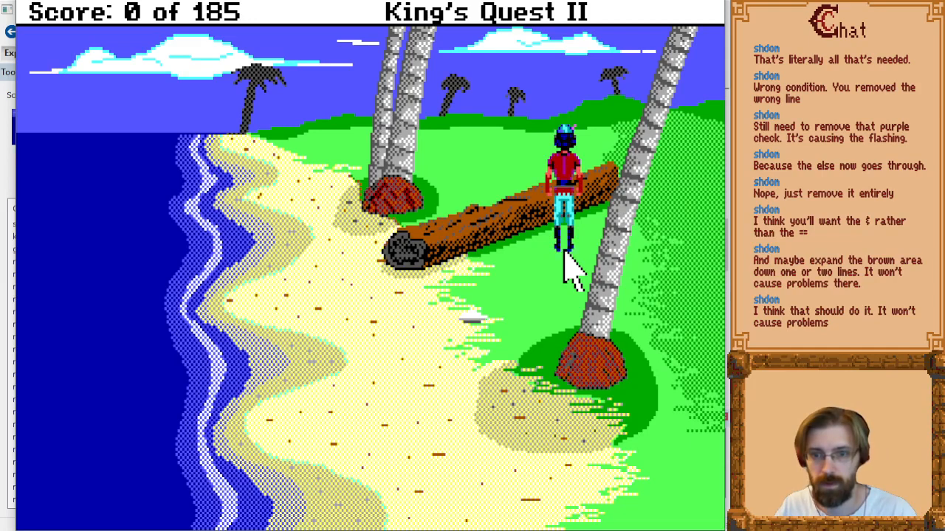
pyautogui.press('Down')
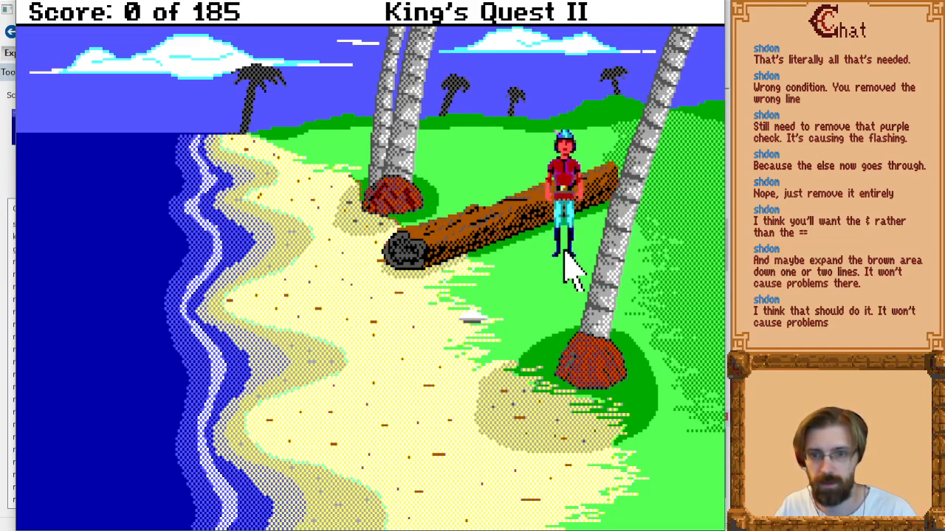
pyautogui.press('Up')
pyautogui.press('Down')
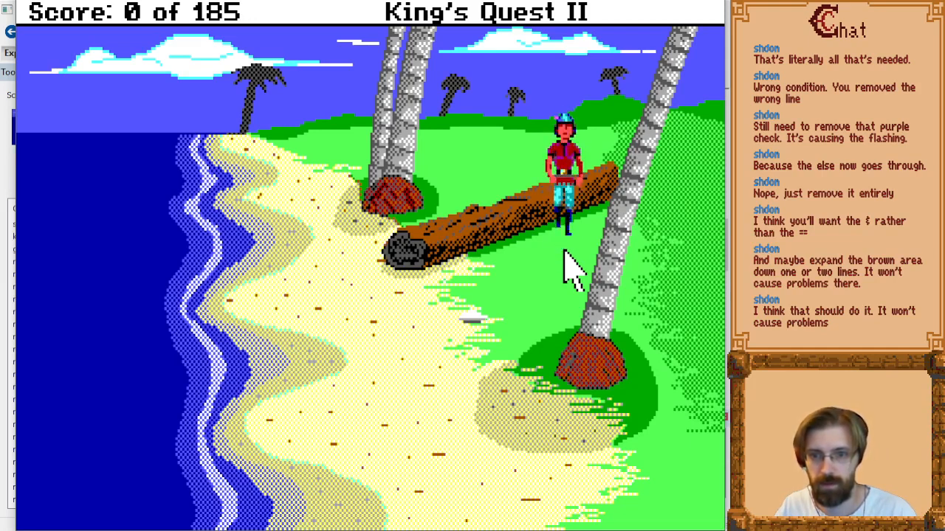
pyautogui.press('Up')
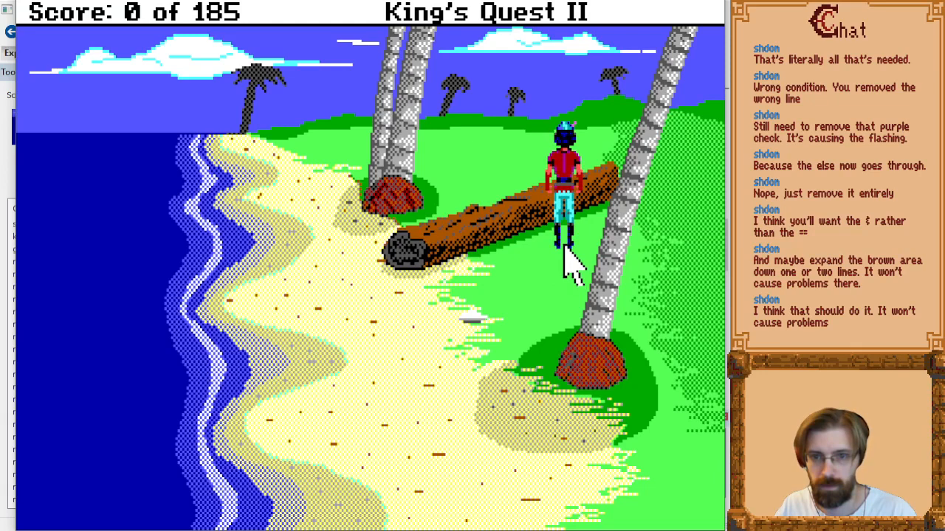
# Test the log's boundary at further spots by walking the character toward the beach and up and down against it.
pyautogui.click(564, 245)
pyautogui.click(564, 232)
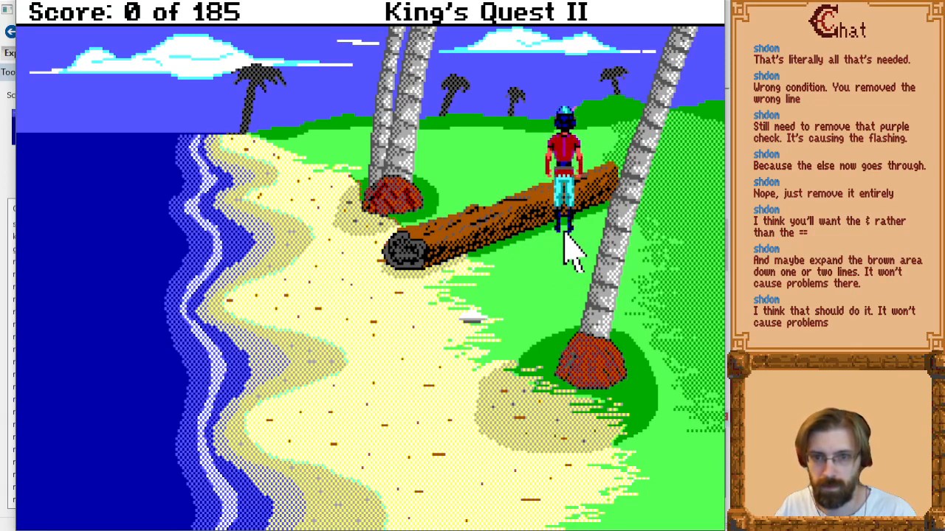
pyautogui.press('Down')
pyautogui.press('Up')
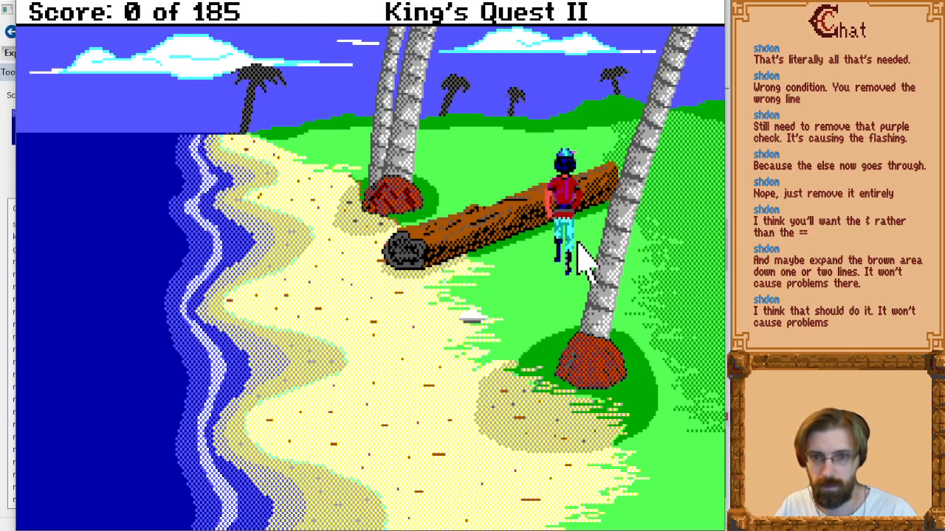
pyautogui.press('Left')
pyautogui.press('Down')
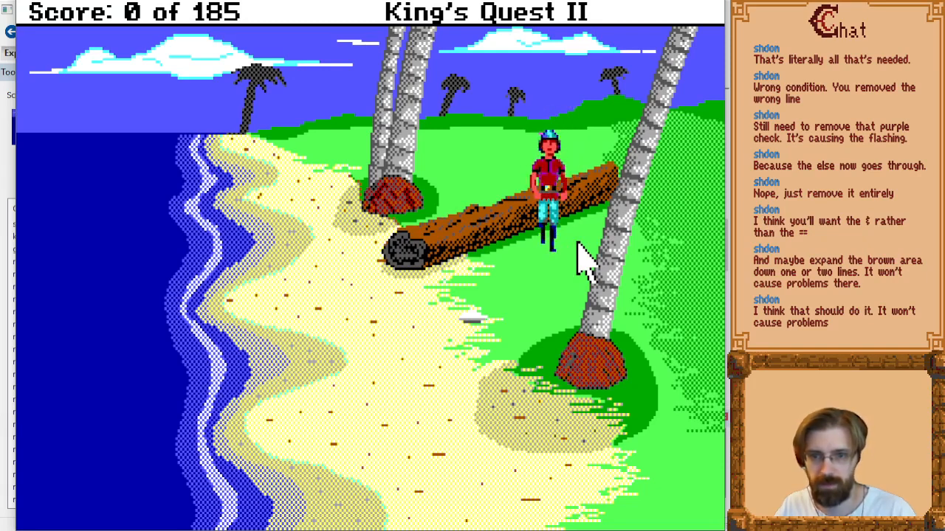
pyautogui.press('Left')
pyautogui.press('Up')
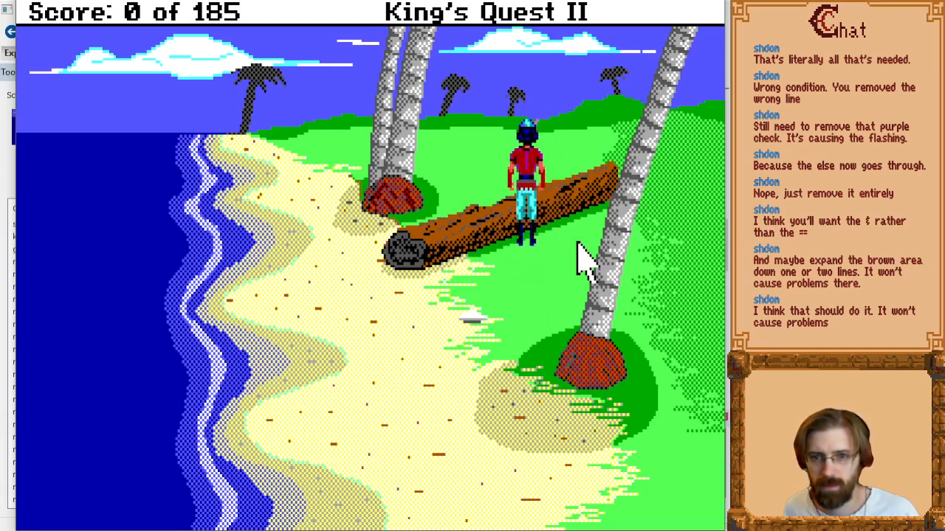
pyautogui.press('Down')
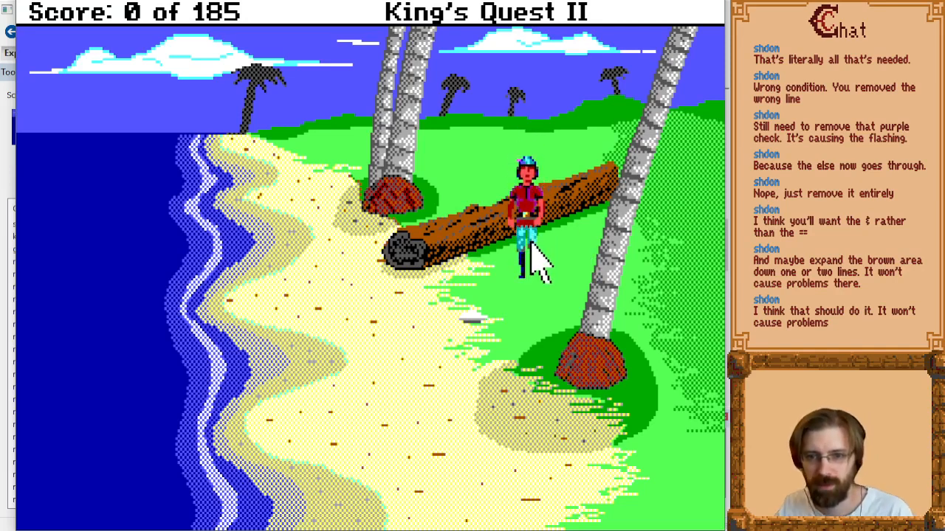
pyautogui.press('Up')
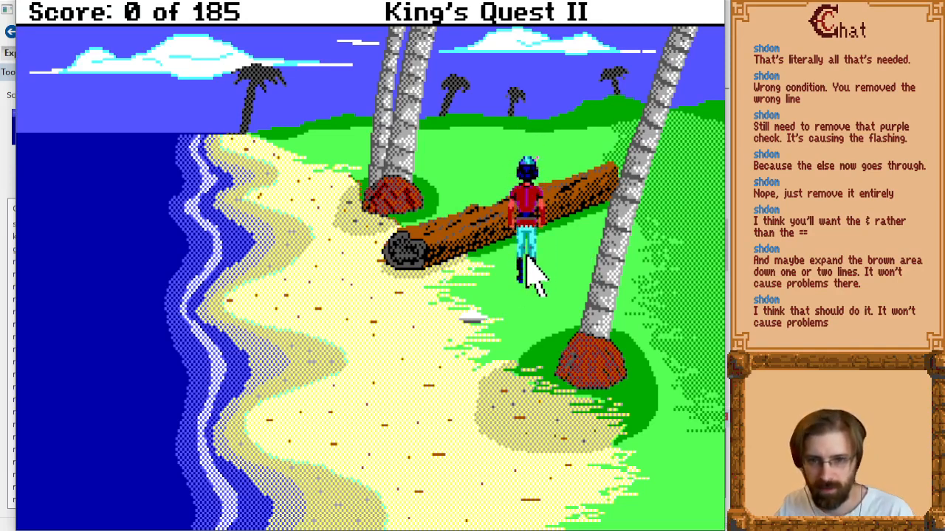
# Inspect the room's control screen in the running game, return to the visual screen and quit the test run.
pyautogui.hotkey('alt', 'c')
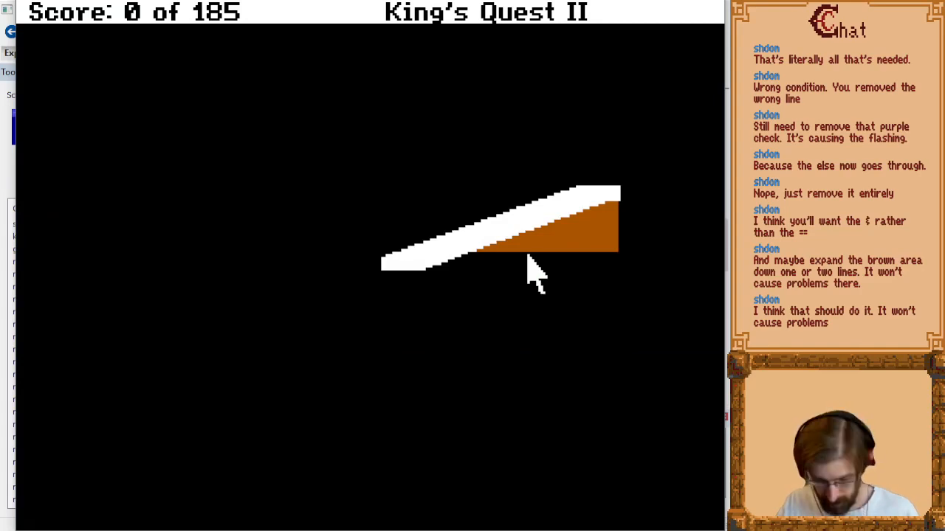
pyautogui.hotkey('alt', 'v')
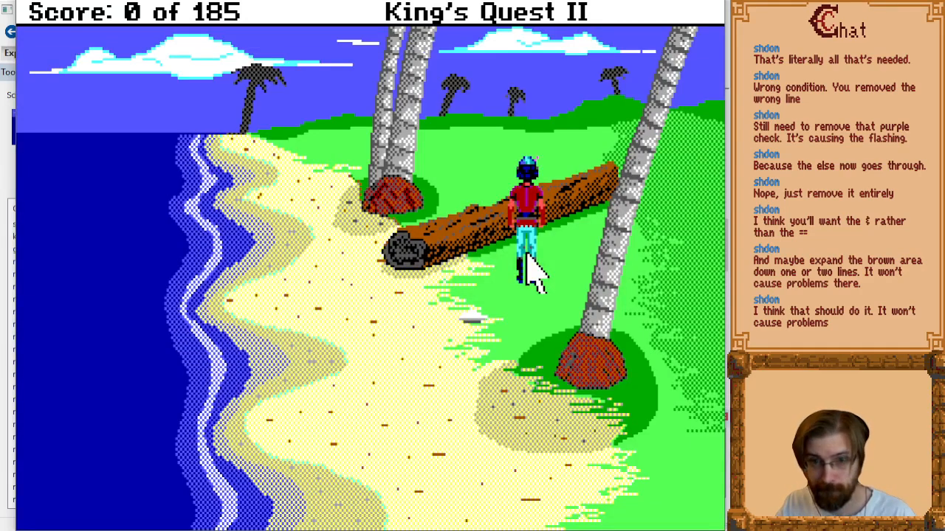
pyautogui.press('Up')
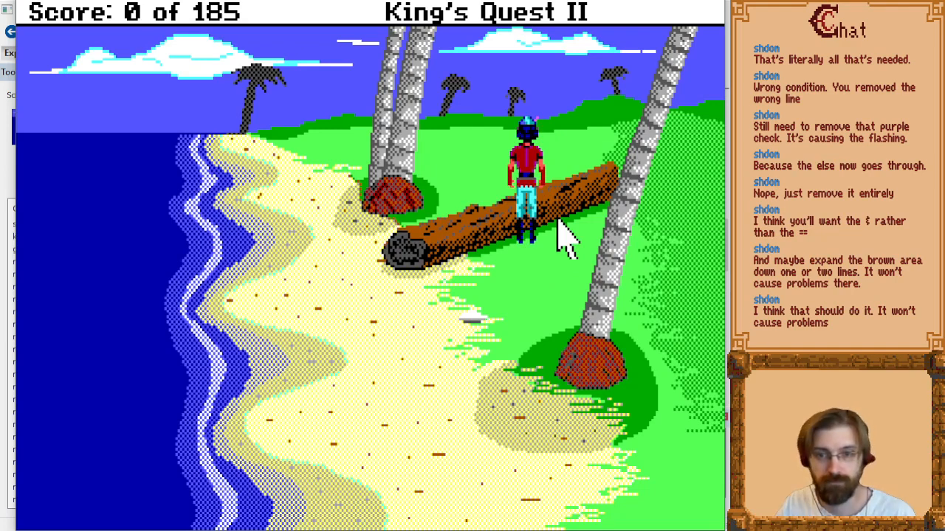
pyautogui.hotkey('alt', 'F4')
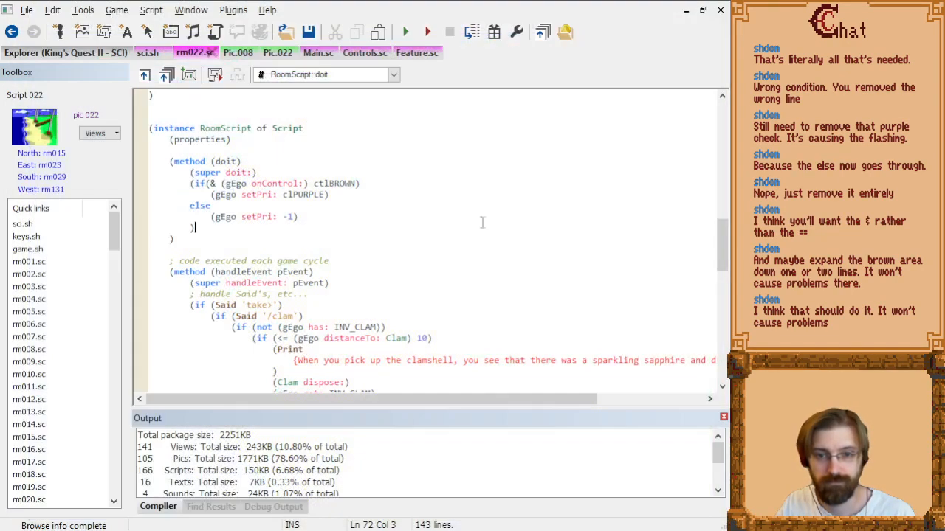
# Save picture 022 and move to the end of its drawing commands, at Fill: 233x70.
pyautogui.click(279, 53)
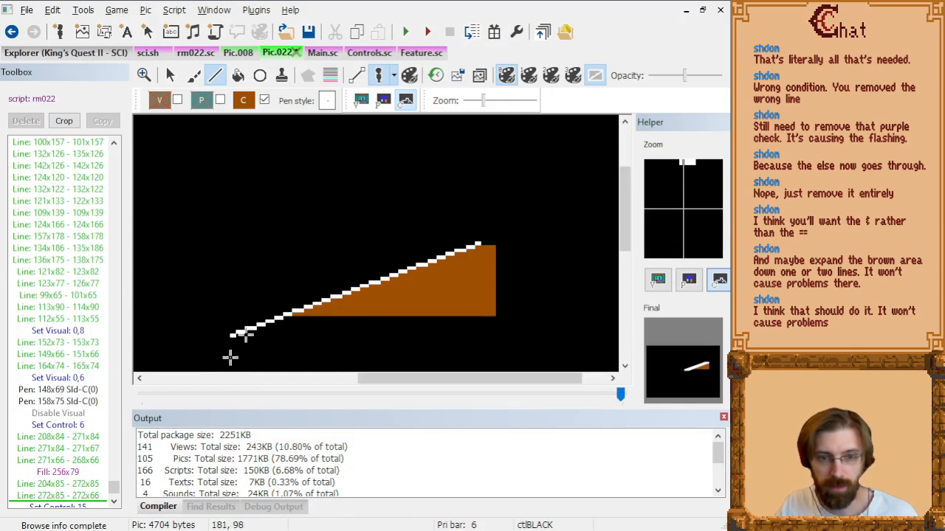
pyautogui.hotkey('ctrl', 's')
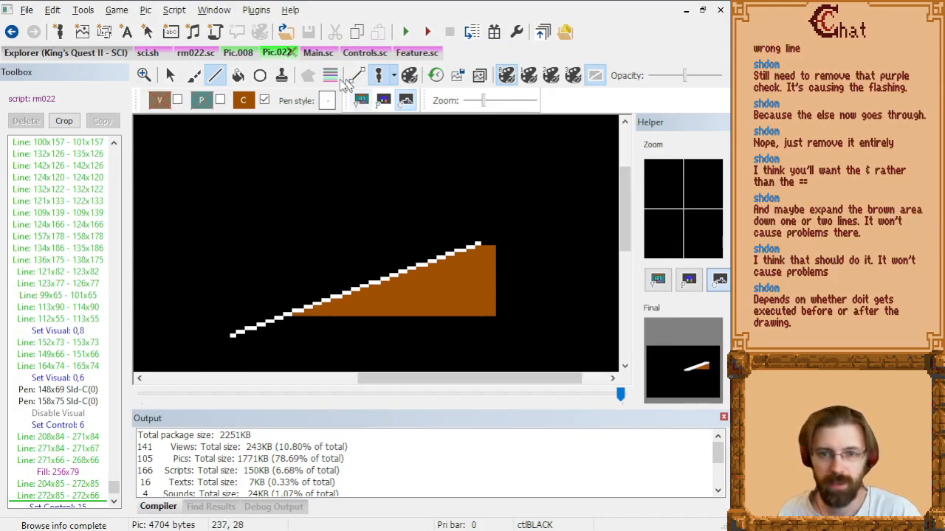
pyautogui.click(59, 344)
pyautogui.press('End')
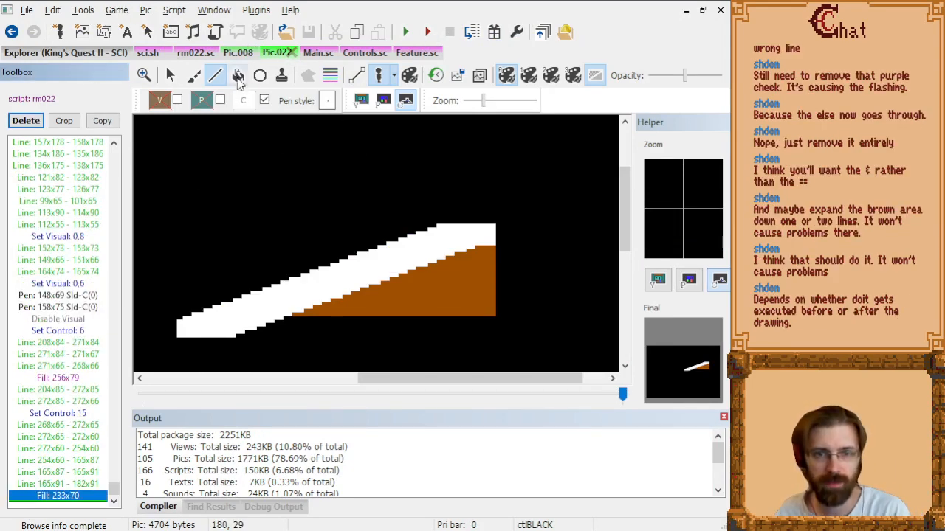
pyautogui.click(201, 53)
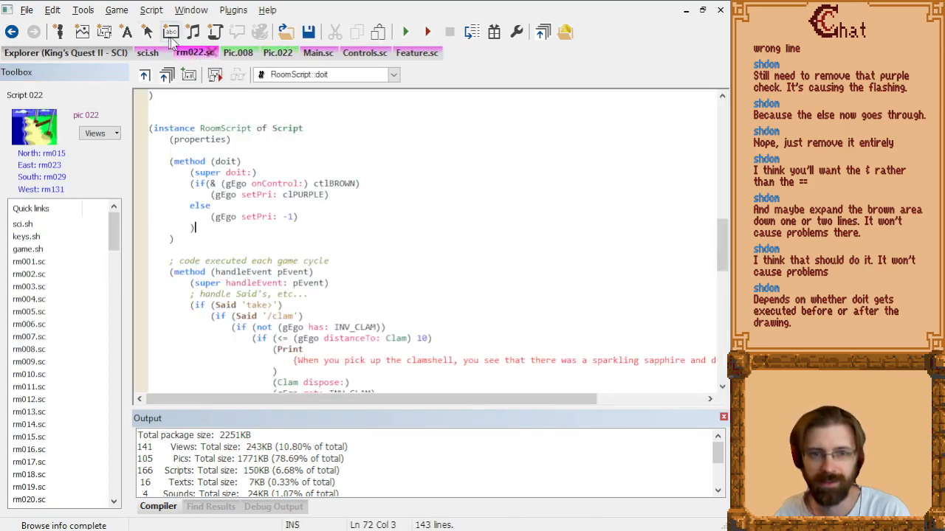
pyautogui.click(244, 53)
pyautogui.click(279, 52)
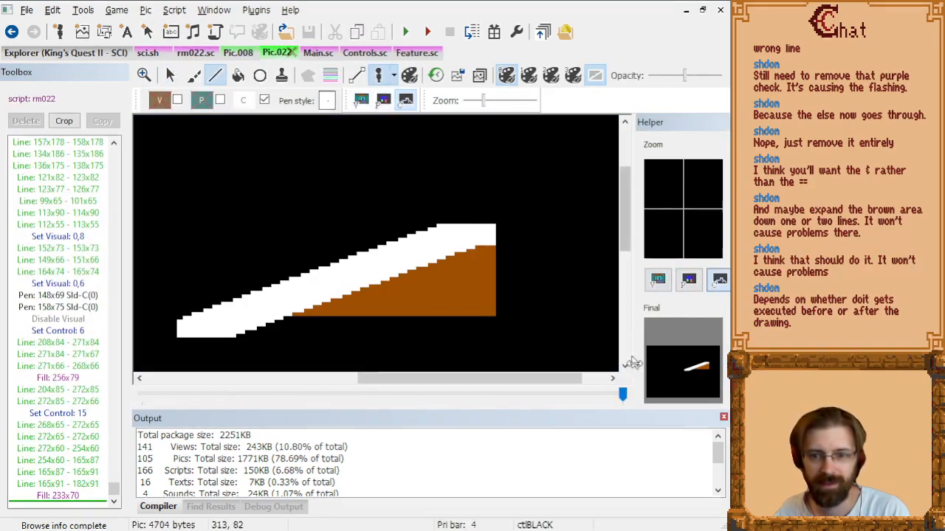
# Close the compiler output and display picture 022's visual screen with the test character hidden.
pyautogui.click(724, 417)
pyautogui.scroll(-2, 505, 306)
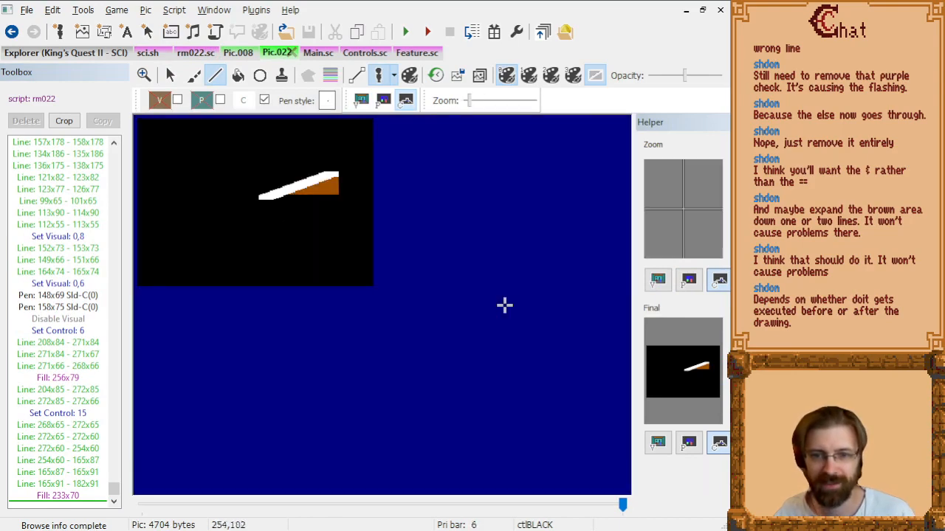
pyautogui.scroll(1, 453, 281)
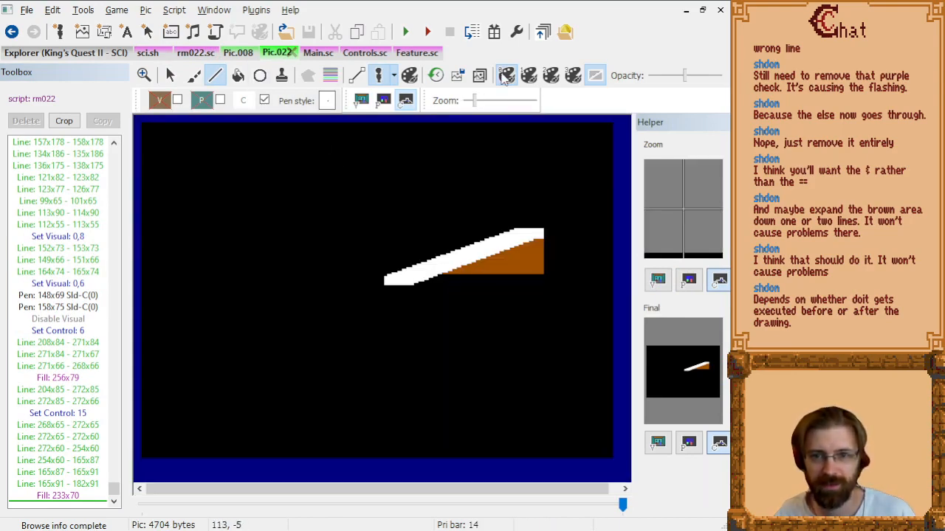
pyautogui.click(361, 100)
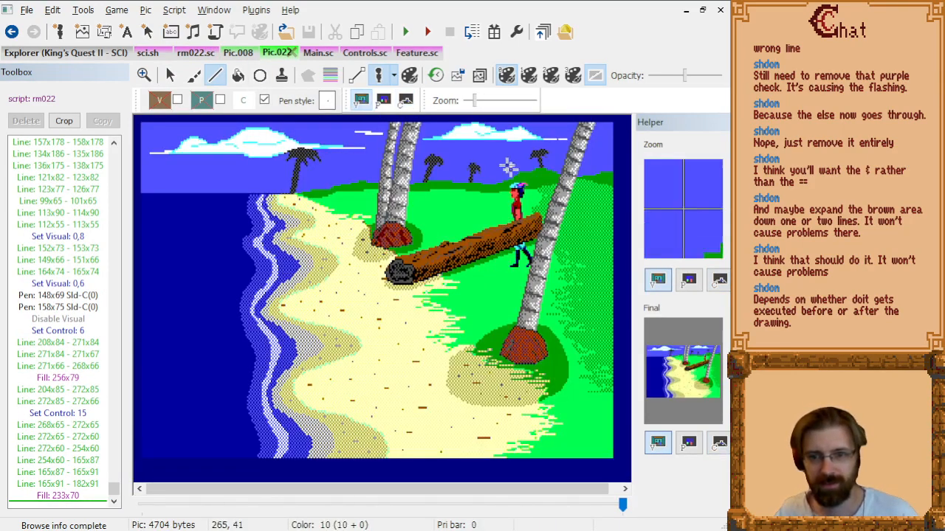
pyautogui.click(380, 76)
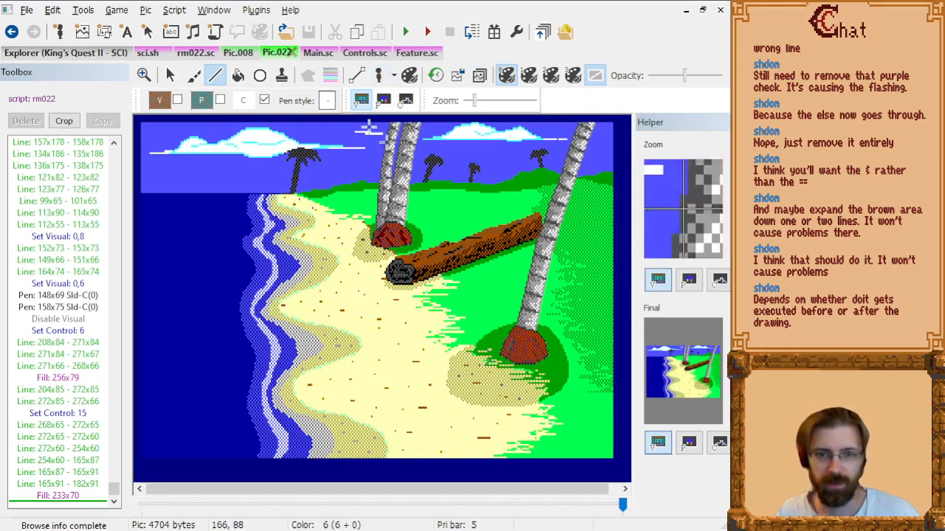
# Select the final Fill: 233x70 command and overlay the priority bars on the visual screen around the leaning palm's base.
pyautogui.click(72, 495)
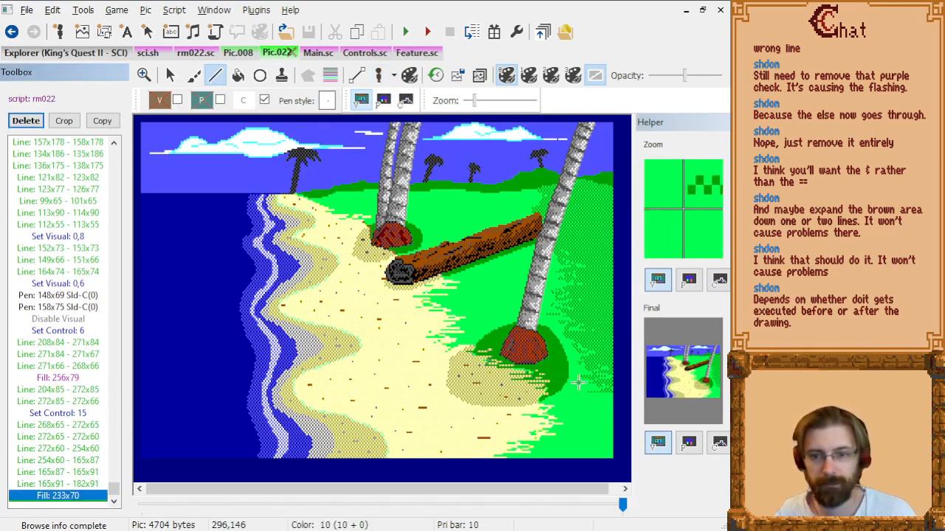
pyautogui.scroll(1, 575, 379)
pyautogui.moveTo(329, 492); pyautogui.dragTo(563, 489)
pyautogui.scroll(-3, 480, 400)
pyautogui.scroll(1, 502, 393)
pyautogui.scroll(-3, 469, 467)
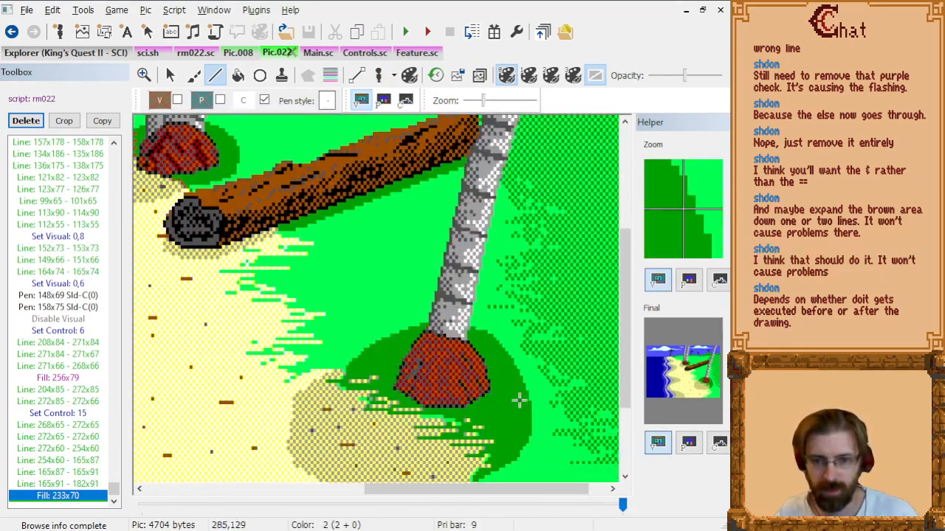
pyautogui.scroll(-1, 443, 399)
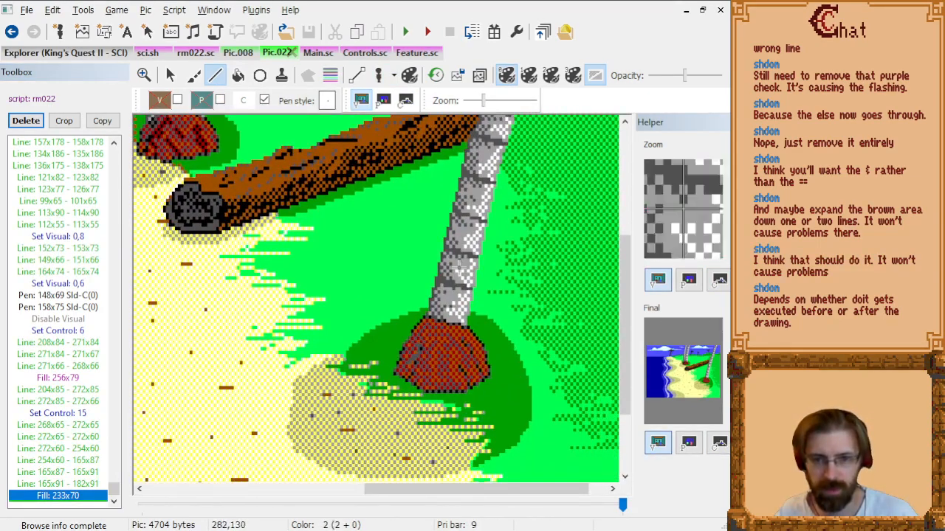
pyautogui.click(405, 101)
pyautogui.click(360, 103)
pyautogui.click(330, 75)
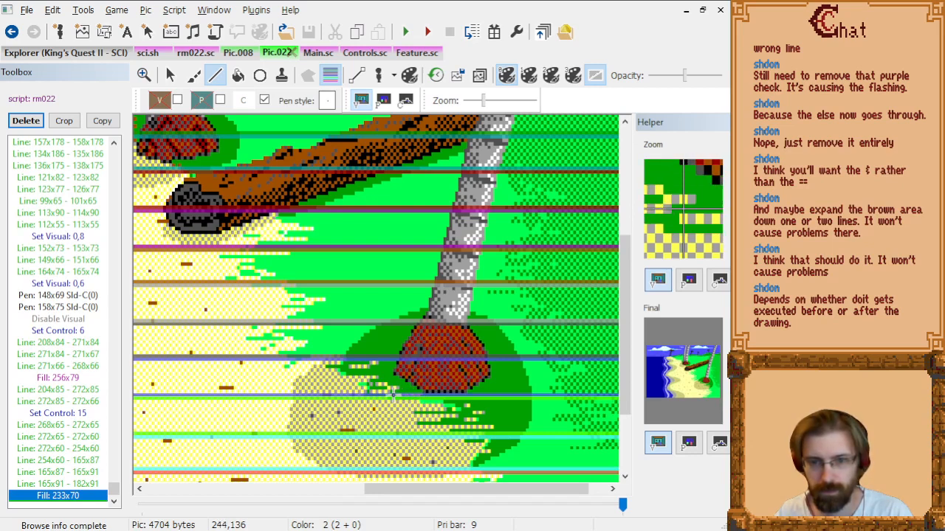
# Draw a closed white control-line rectangle around the leaning palm's root, spanning 243,127 to 275,136.
pyautogui.click(394, 395)
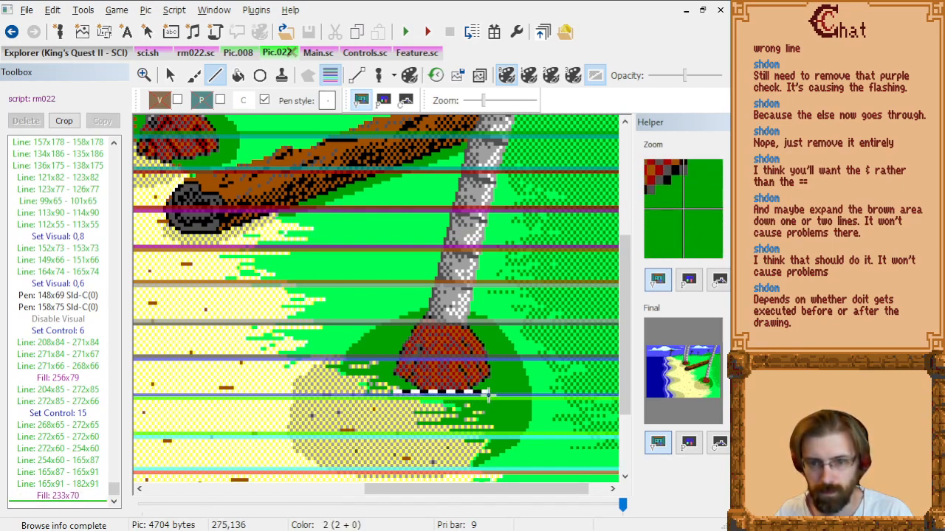
pyautogui.click(487, 395)
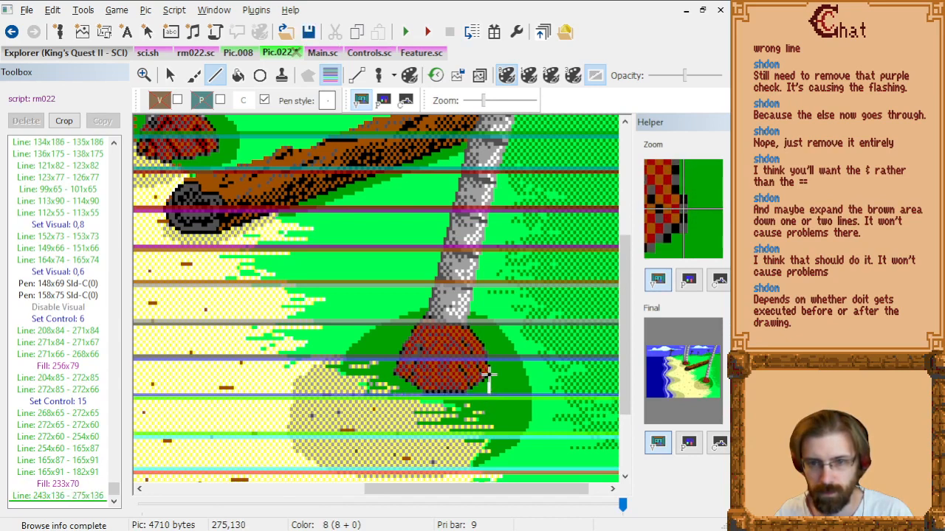
pyautogui.click(383, 102)
pyautogui.click(361, 101)
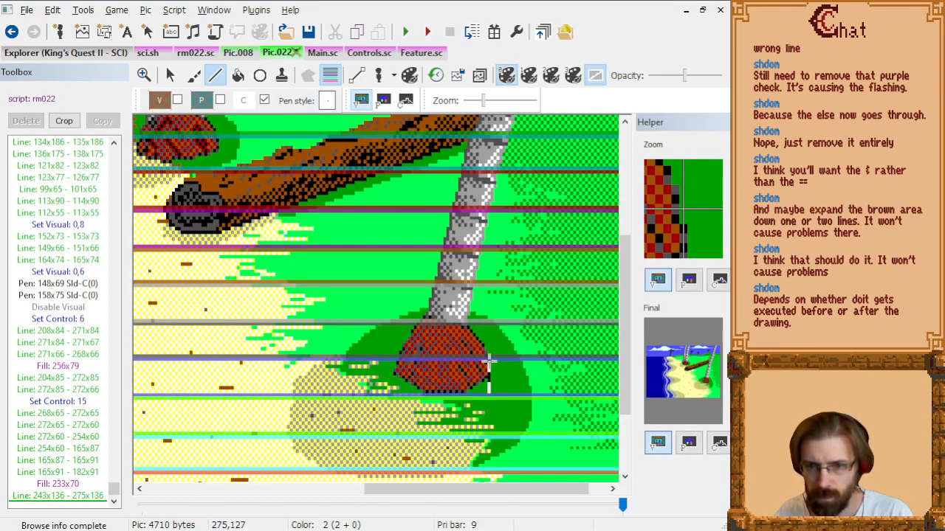
pyautogui.click(487, 361)
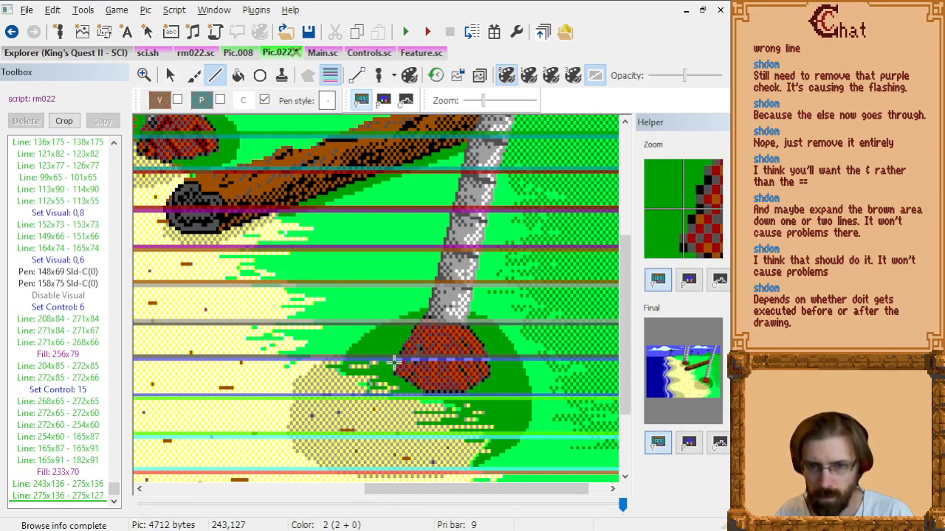
pyautogui.click(395, 361)
pyautogui.click(406, 101)
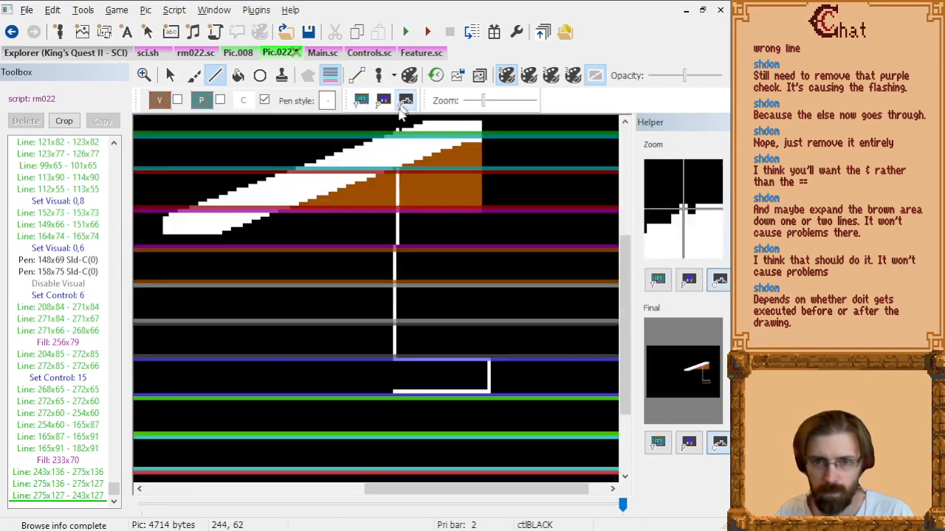
pyautogui.click(393, 395)
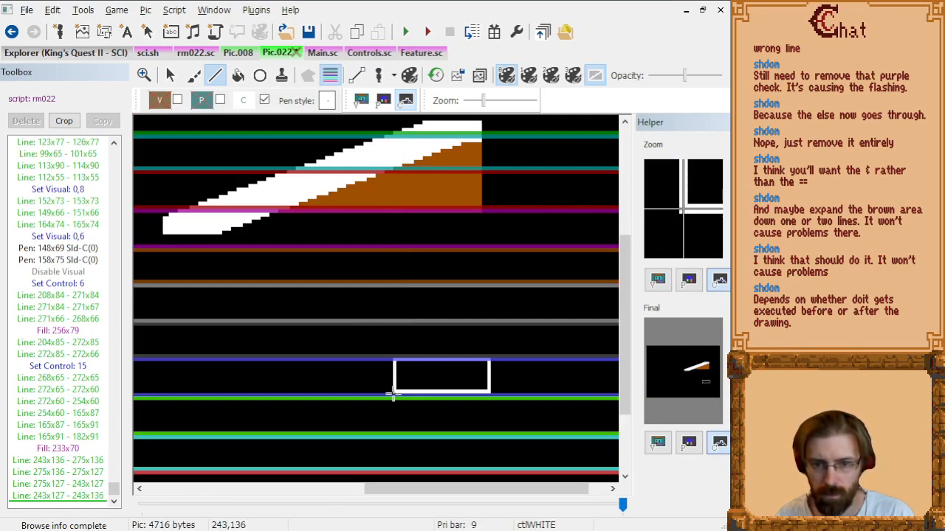
# Fill the rectangle at the leaning palm's root with white control and hide the priority bars.
pyautogui.click(238, 75)
pyautogui.click(457, 373)
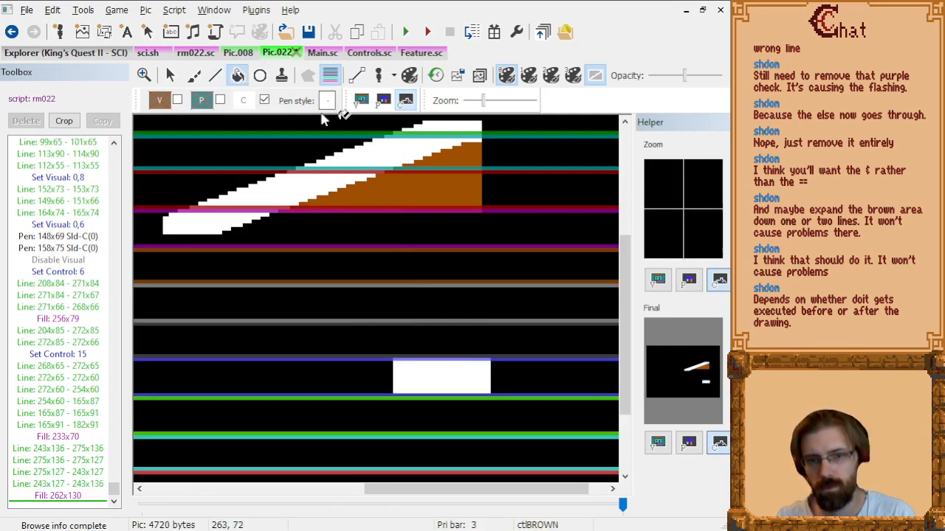
pyautogui.click(330, 75)
# Show the visual screen with the priority bars overlaid and move the test character around the leaning palm to check its depth.
pyautogui.click(175, 74)
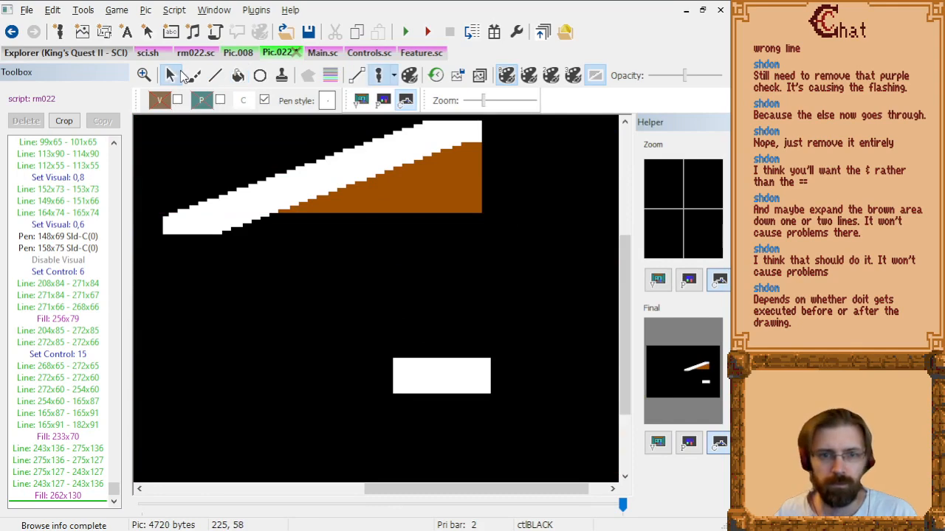
pyautogui.click(361, 100)
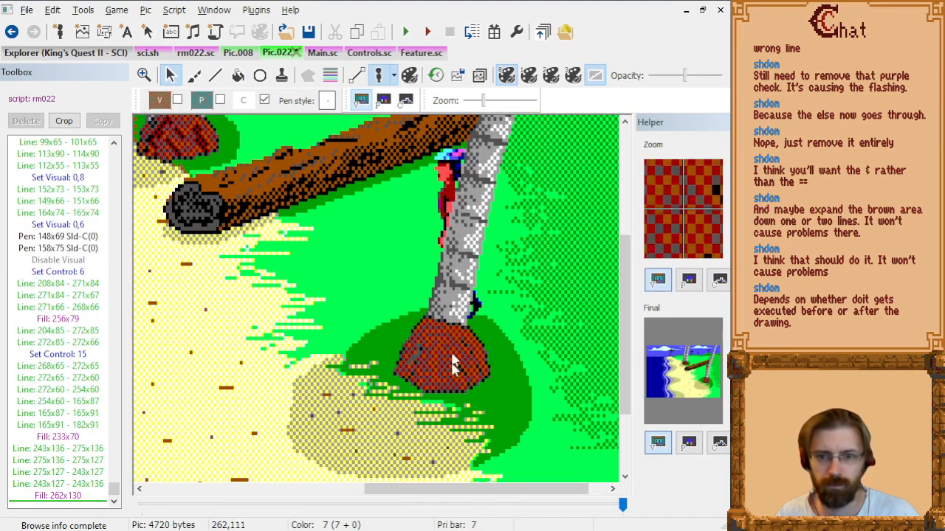
pyautogui.rightClick(447, 234)
pyautogui.click(481, 285)
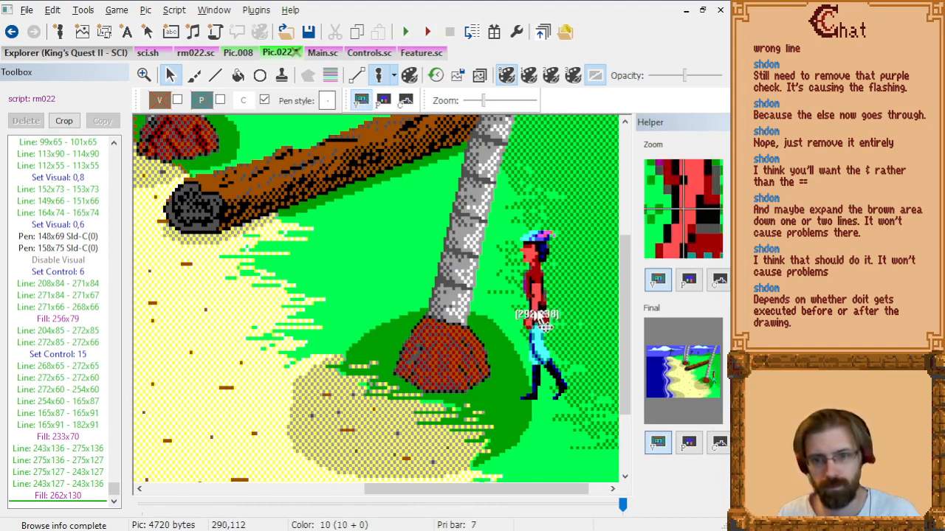
pyautogui.click(330, 76)
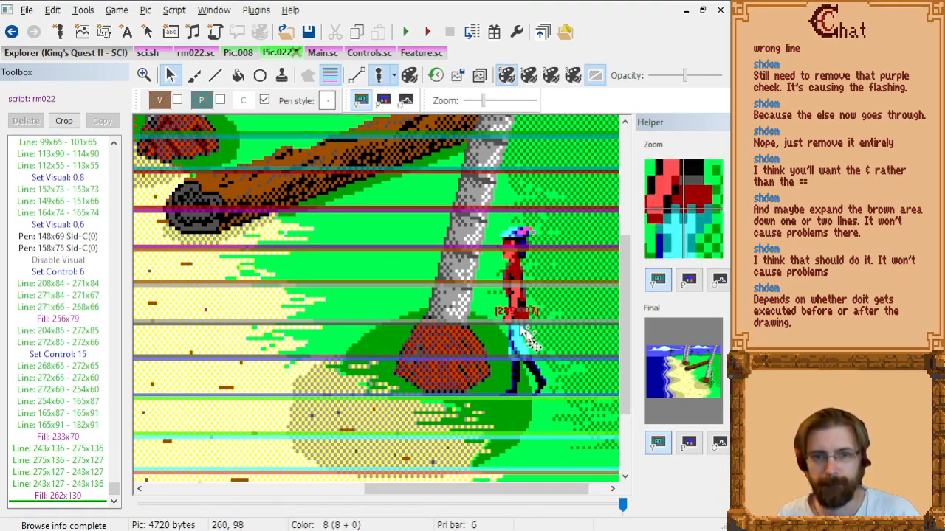
pyautogui.moveTo(529, 305); pyautogui.dragTo(344, 243)
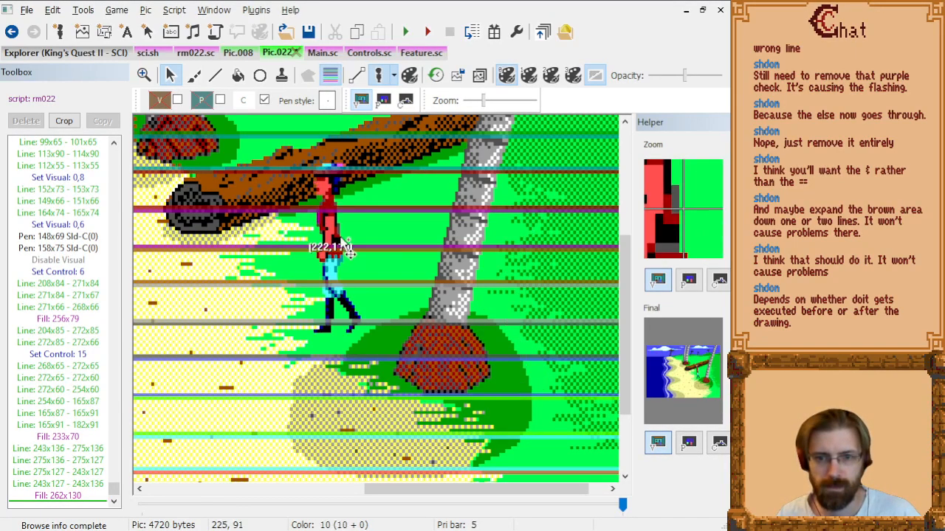
# Place the test character behind the fallen log, just right of the twin palms, at 205,64.
pyautogui.scroll(-2, 482, 311)
pyautogui.scroll(1, 399, 237)
pyautogui.scroll(1, 401, 239)
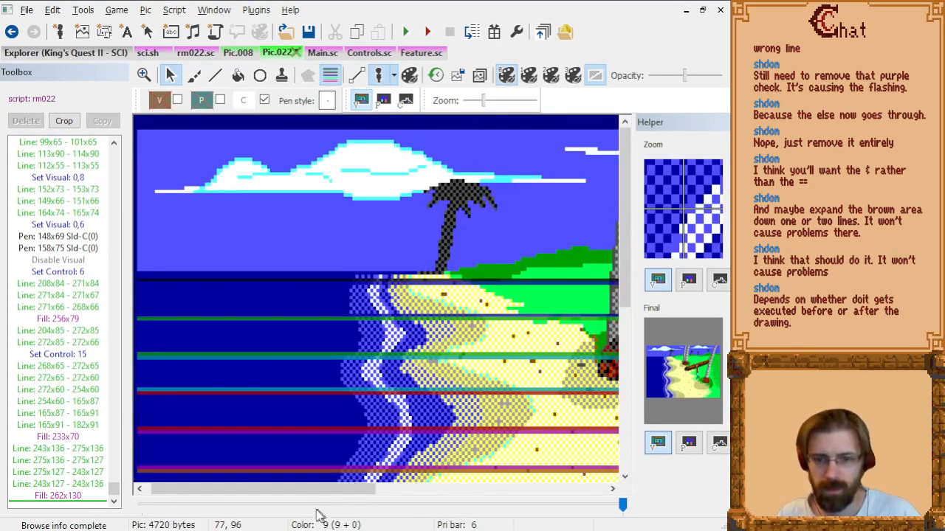
pyautogui.moveTo(301, 491); pyautogui.dragTo(421, 492)
pyautogui.scroll(1, 446, 383)
pyautogui.scroll(-3, 446, 383)
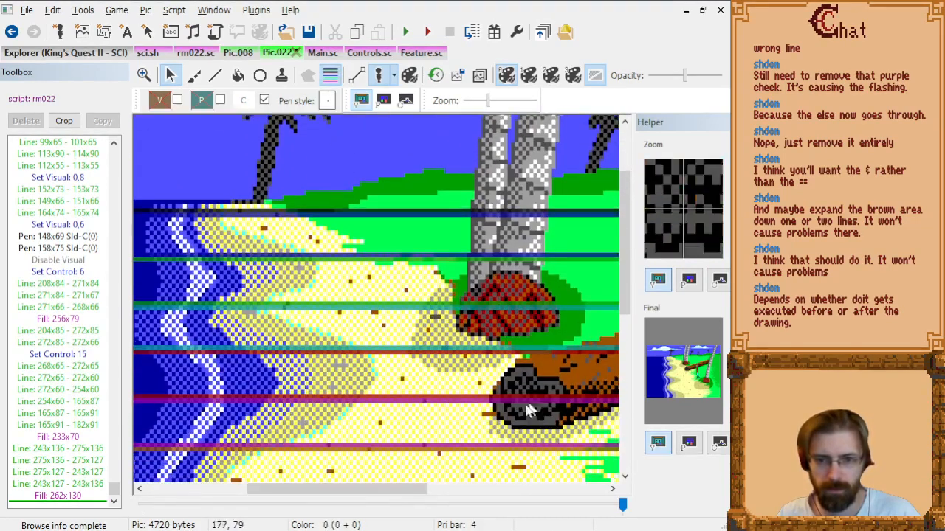
pyautogui.moveTo(335, 490); pyautogui.dragTo(405, 490)
pyautogui.moveTo(529, 396); pyautogui.dragTo(455, 171)
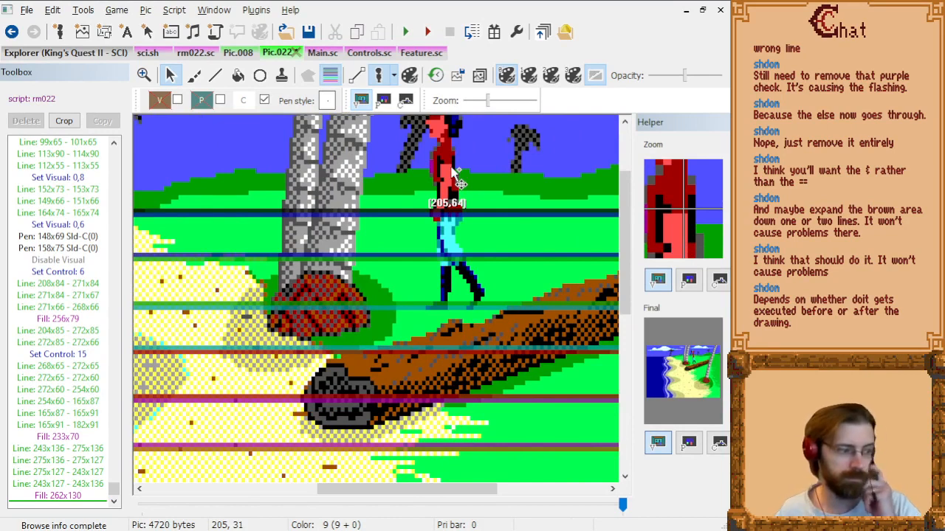
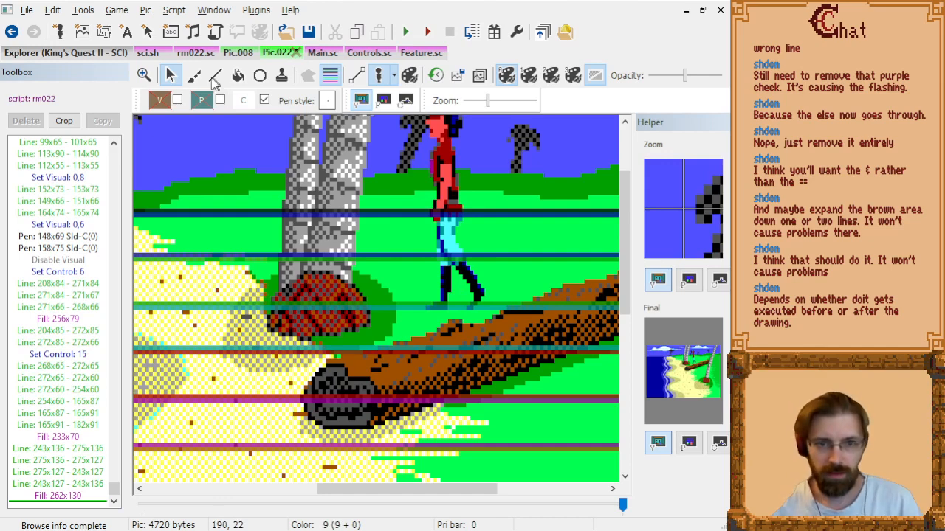
# Draw a closed white control-line rectangle around the twin palms' root, spanning 156,64 to 183,71.
pyautogui.click(214, 77)
pyautogui.click(405, 101)
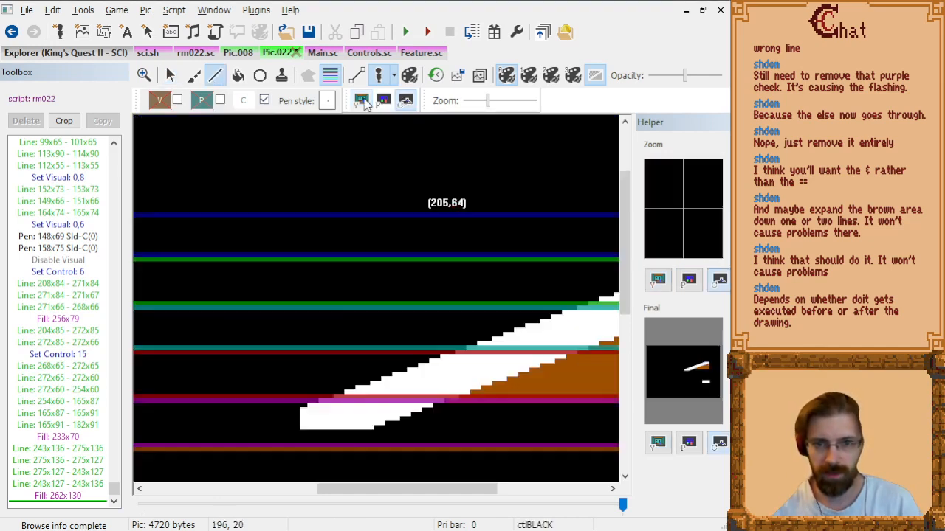
pyautogui.click(362, 100)
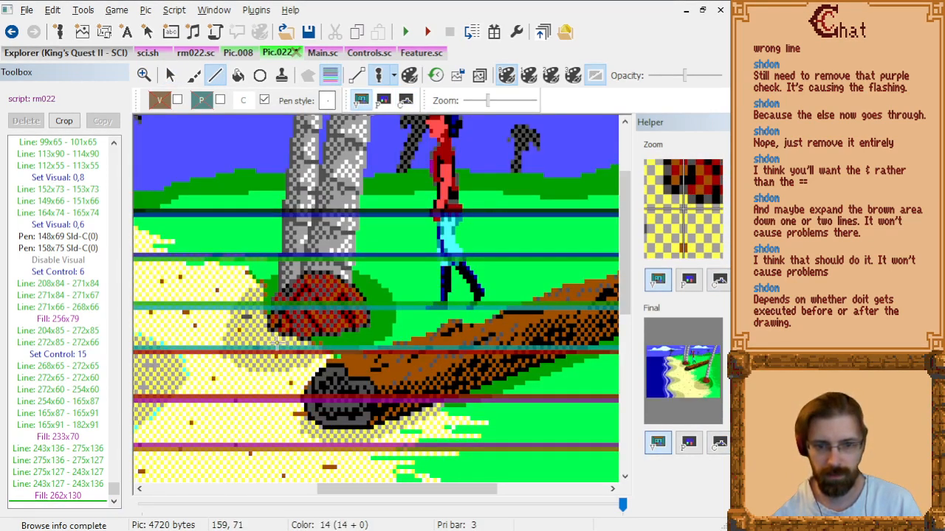
pyautogui.click(383, 100)
pyautogui.click(361, 101)
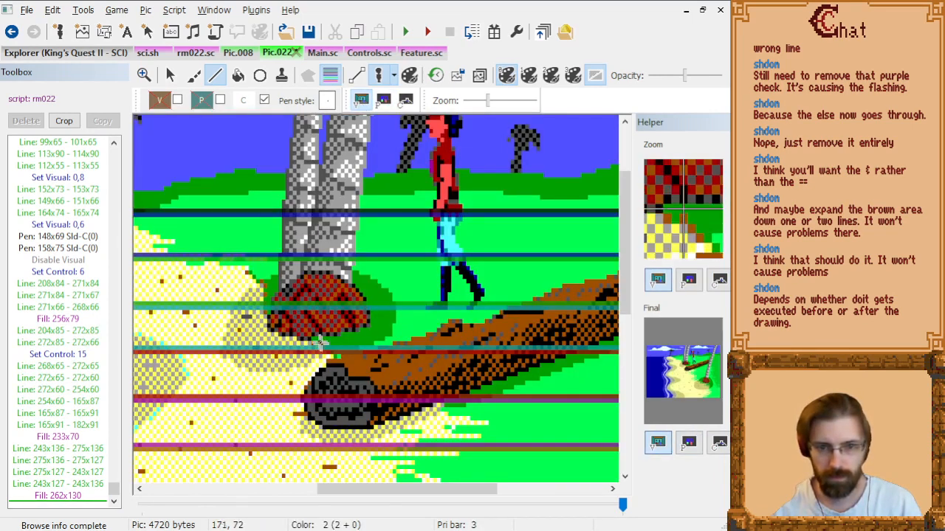
pyautogui.click(280, 341)
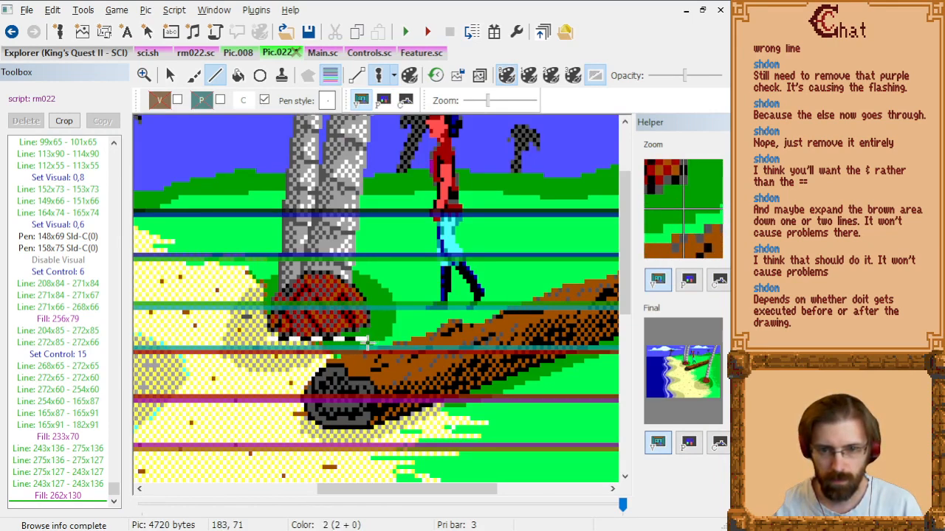
pyautogui.click(367, 341)
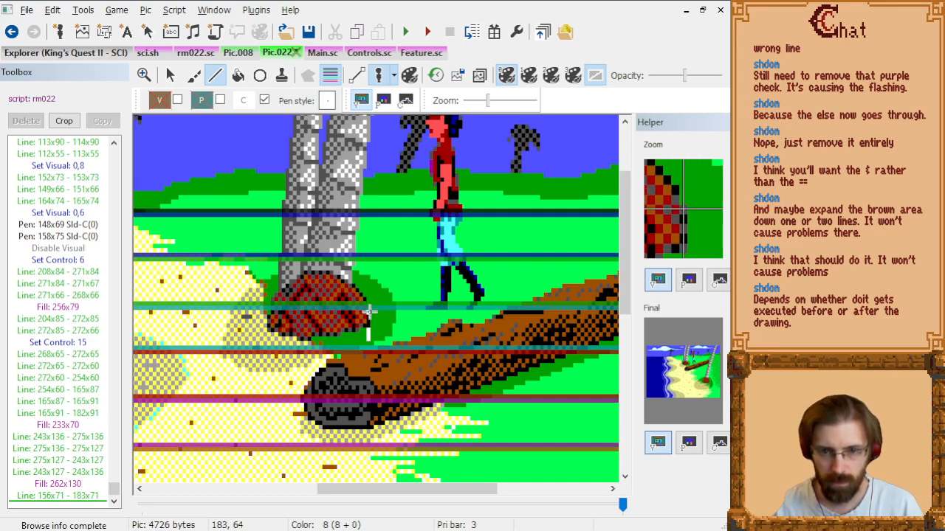
pyautogui.click(369, 313)
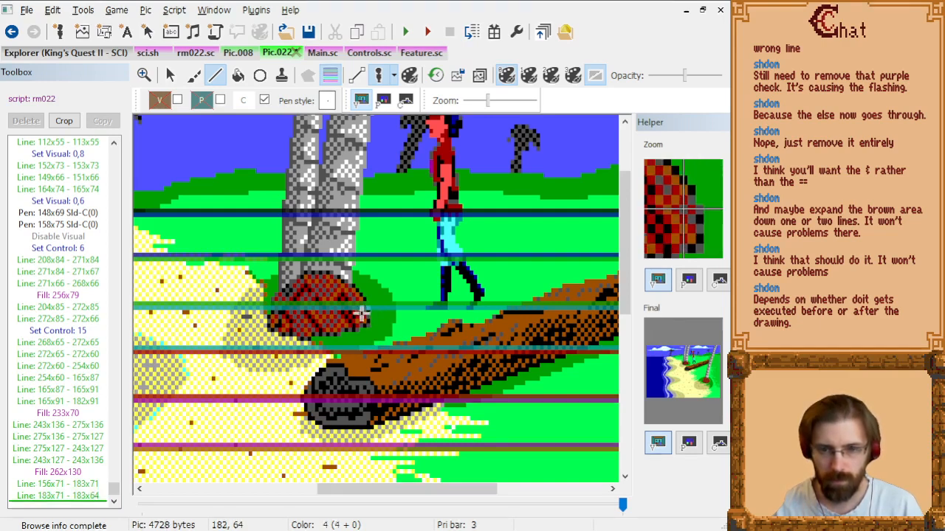
pyautogui.click(268, 314)
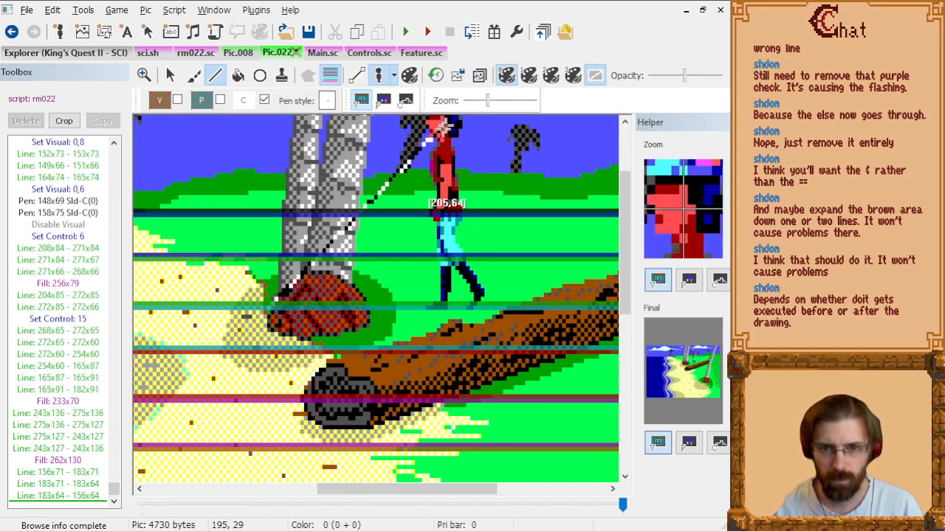
pyautogui.click(406, 101)
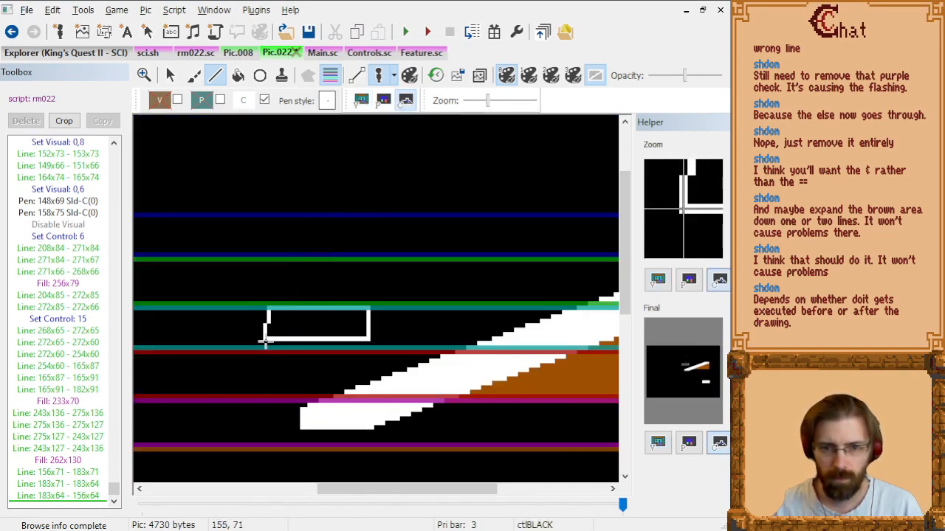
pyautogui.click(268, 342)
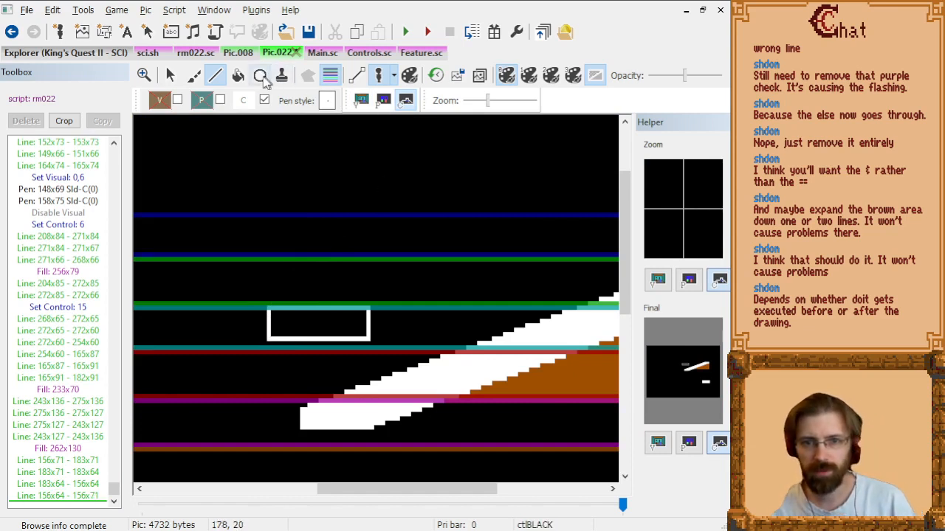
# Fill the rectangle at the twin palms' root with white control and return to the visual screen without priority bars.
pyautogui.click(238, 75)
pyautogui.click(318, 317)
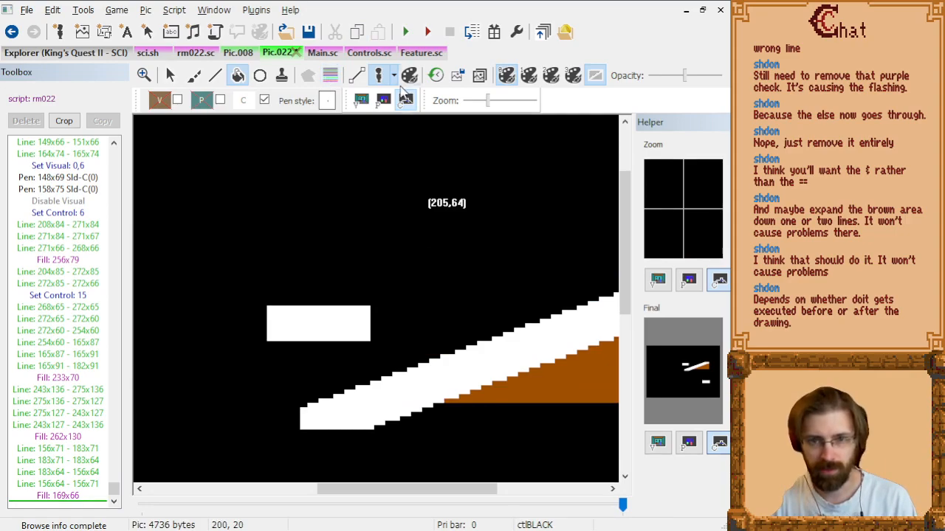
pyautogui.click(362, 102)
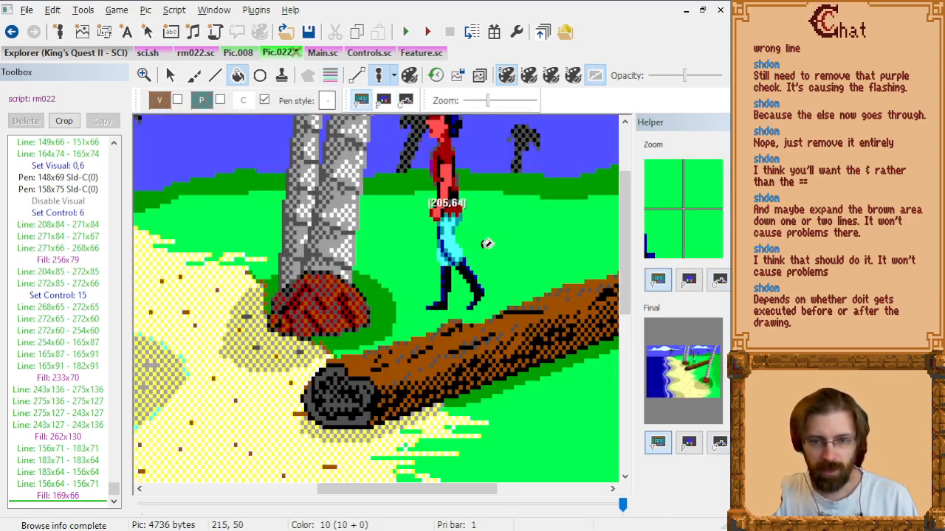
# View the whole of picture 022 and move the test character onto the beach left of the log.
pyautogui.moveTo(453, 496); pyautogui.dragTo(373, 493)
pyautogui.scroll(-5, 485, 327)
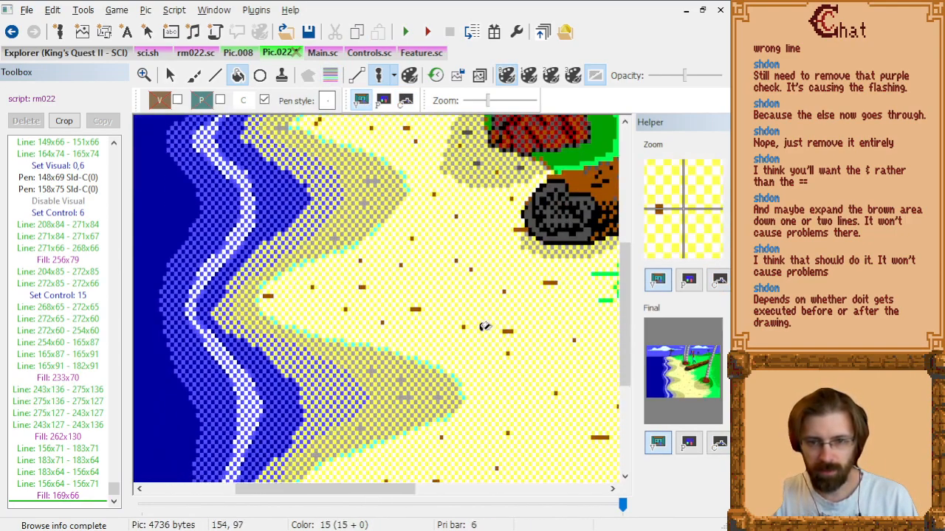
pyautogui.scroll(-1, 470, 331)
pyautogui.scroll(-1, 418, 299)
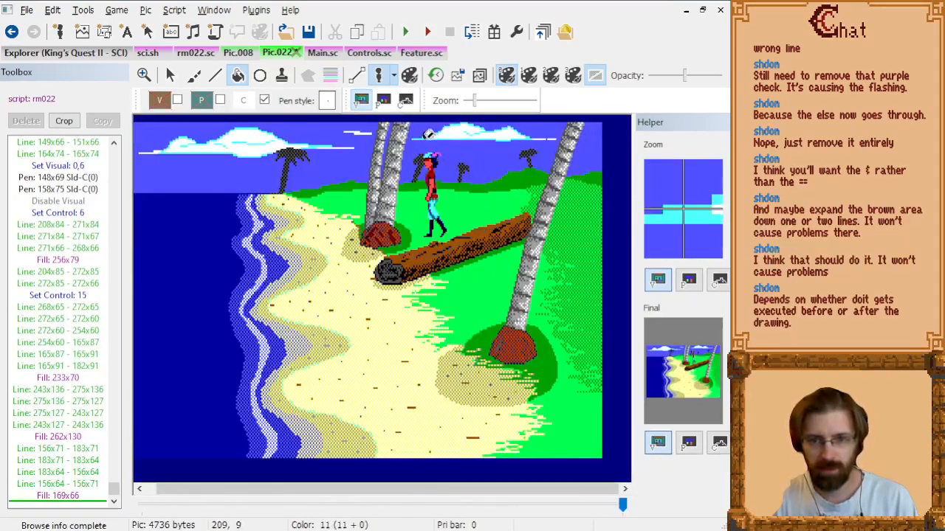
pyautogui.click(378, 74)
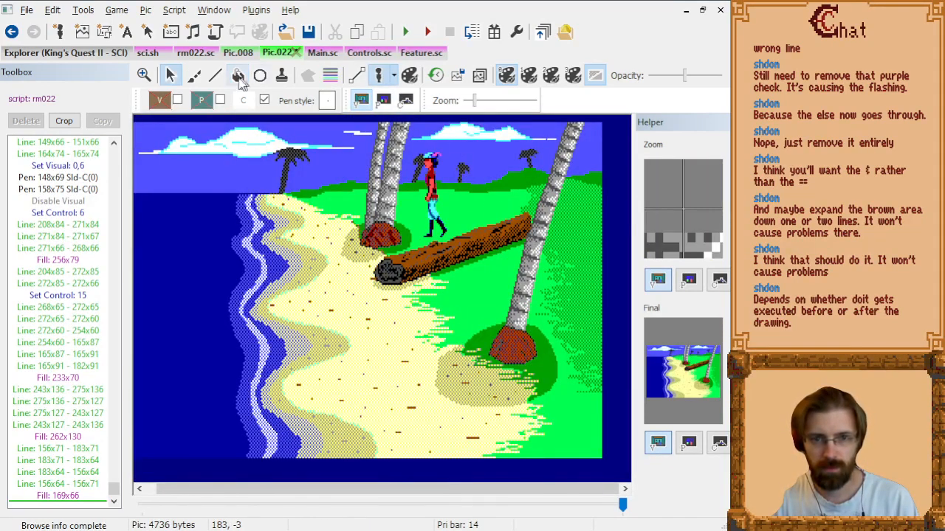
pyautogui.click(170, 75)
pyautogui.moveTo(419, 208); pyautogui.dragTo(351, 284)
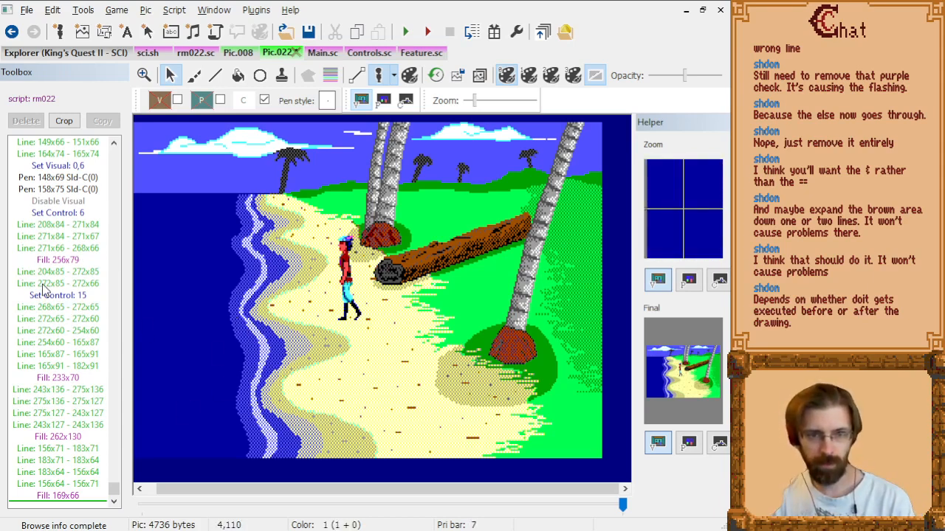
# Examine the water and obstacle areas on the control screens of pictures 008 and 001, and return to picture 022.
pyautogui.click(233, 53)
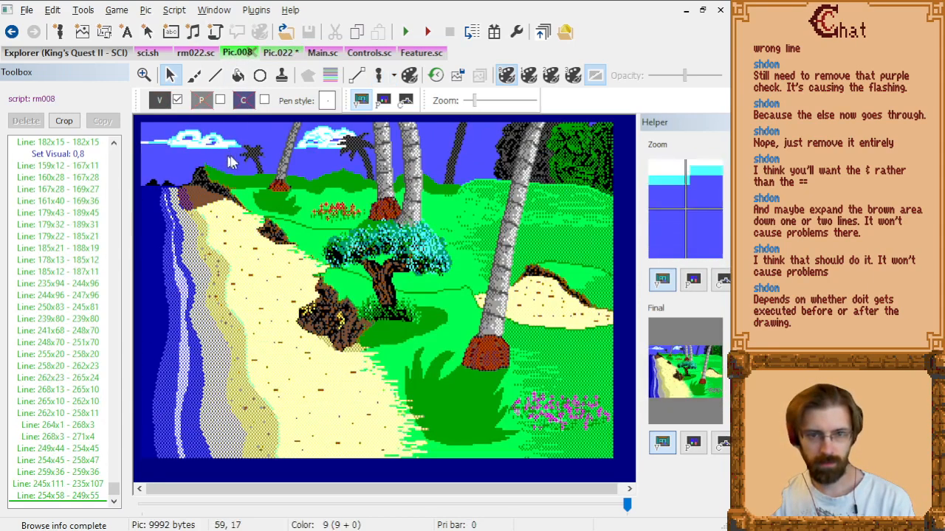
pyautogui.click(384, 100)
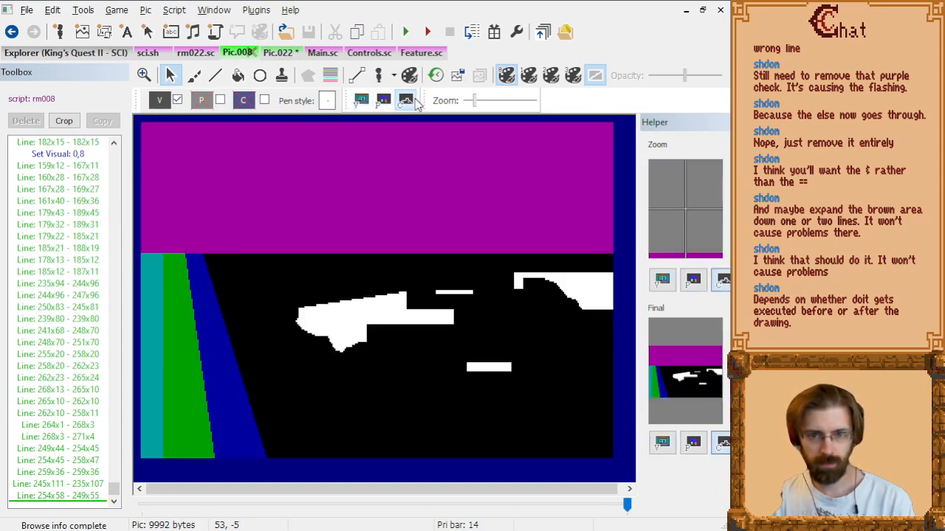
pyautogui.click(406, 101)
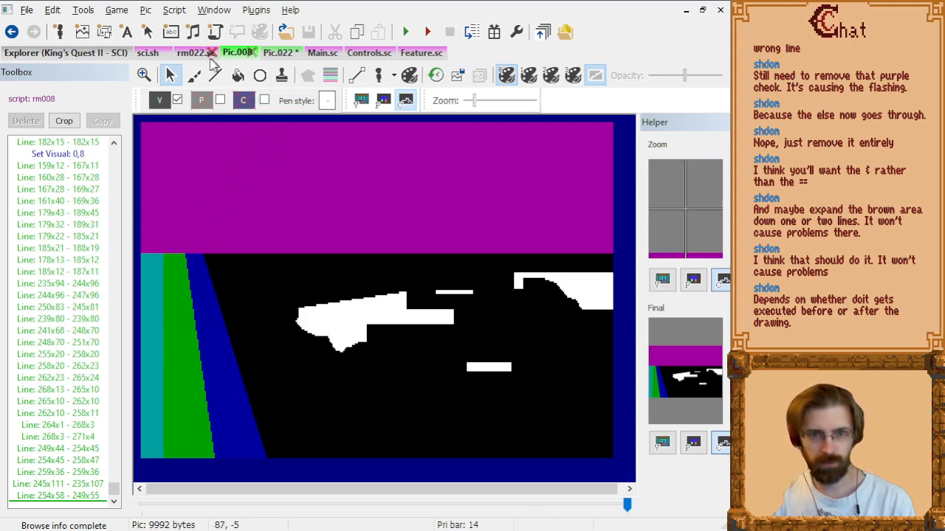
pyautogui.click(95, 53)
pyautogui.doubleClick(209, 118)
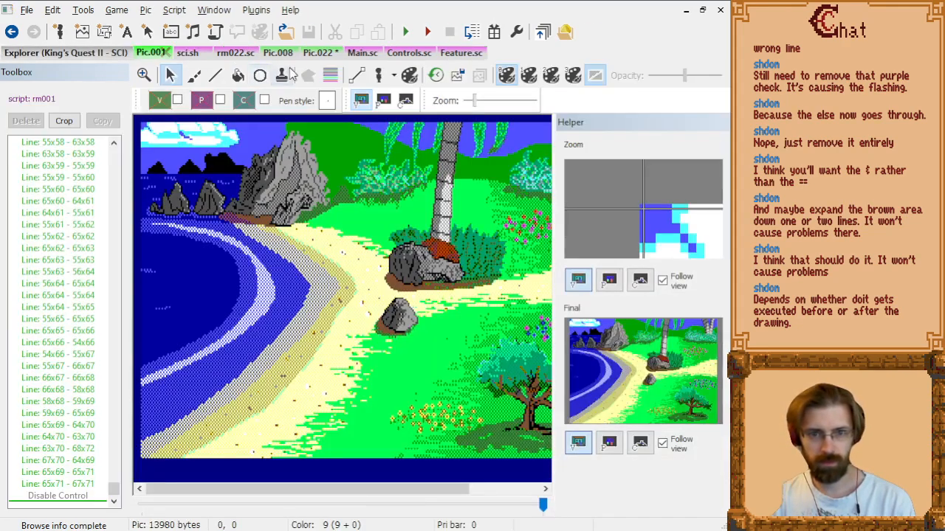
pyautogui.click(405, 101)
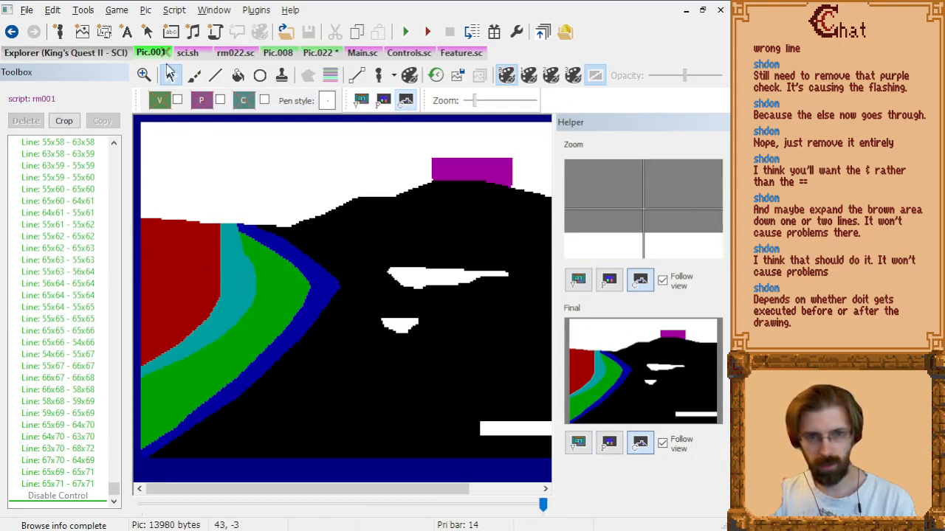
pyautogui.click(317, 53)
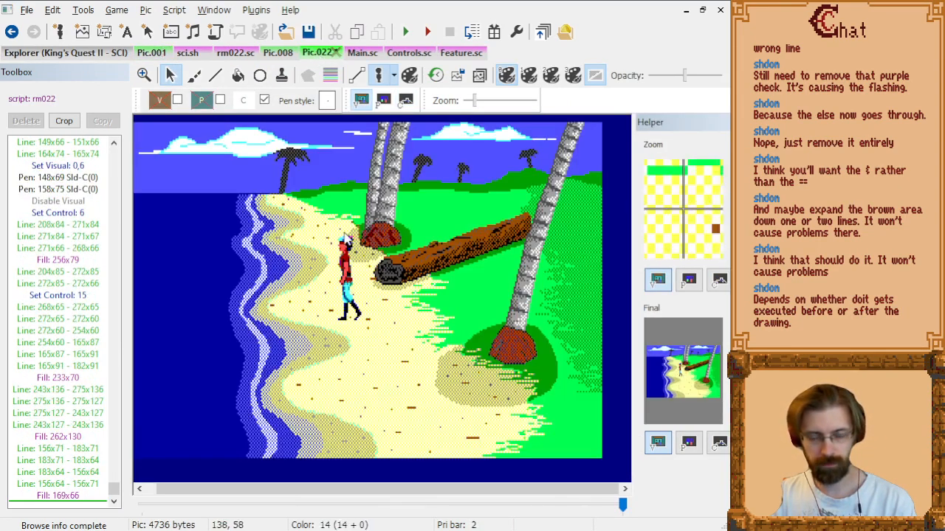
pyautogui.click(248, 102)
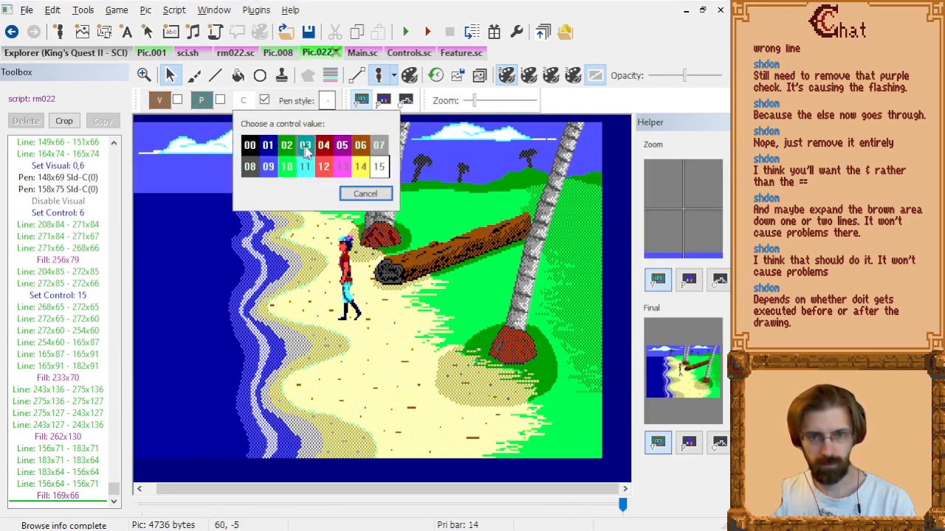
pyautogui.click(268, 145)
pyautogui.click(215, 76)
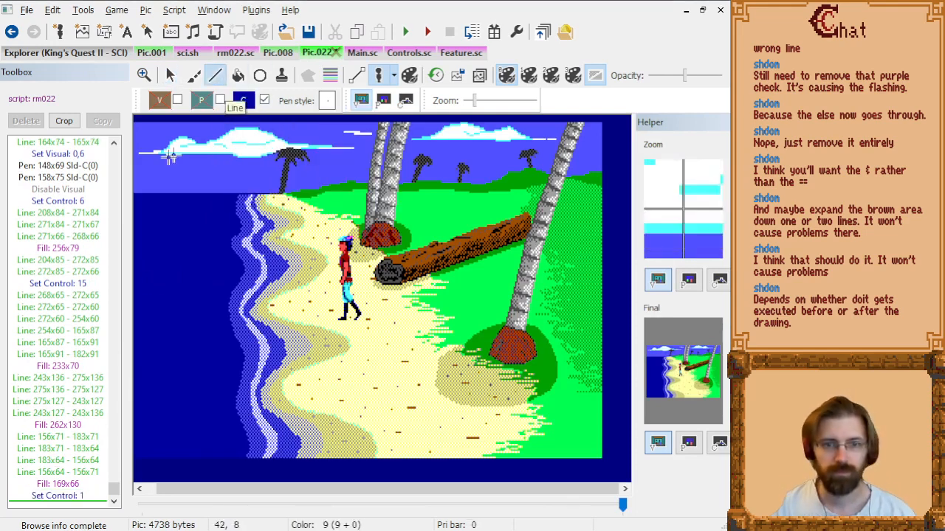
pyautogui.hotkey('ctrl', 'z')
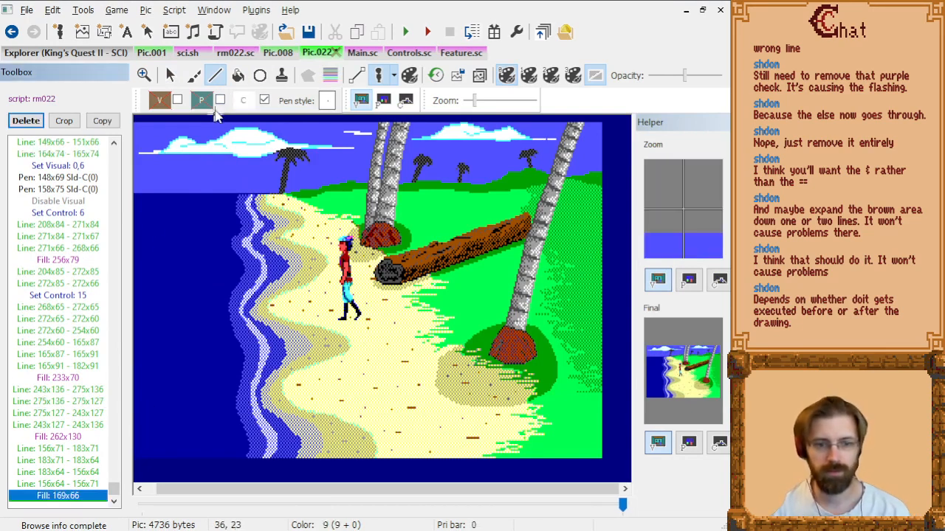
# Disable control drawing at the end of picture 022 and move to the start of its drawing commands.
pyautogui.click(263, 101)
pyautogui.click(85, 285)
pyautogui.press('Home')
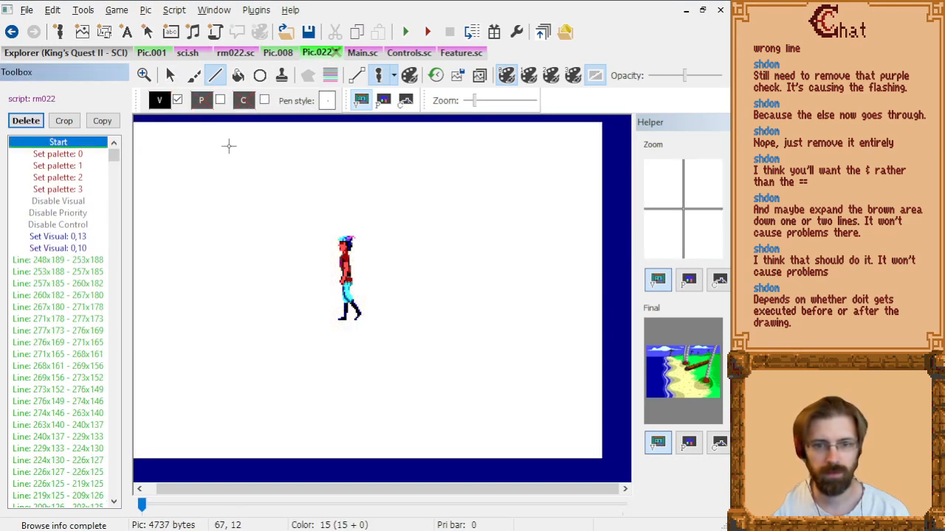
# Insert control value 01 directly after the Set Visual: 0,23 command that starts the first shoreline outline.
pyautogui.press('Down')
pyautogui.press('Down')
pyautogui.press('Down')
pyautogui.press('Down')
pyautogui.press('Down')
pyautogui.press('Down')
pyautogui.press('Down')
pyautogui.press('Down')
pyautogui.press('Down')
pyautogui.press('Down')
pyautogui.press('Down')
pyautogui.press('Down')
pyautogui.press('Down')
pyautogui.press('Down')
pyautogui.press('Down')
pyautogui.press('Down')
pyautogui.press('Down')
pyautogui.press('Down')
pyautogui.press('Down')
pyautogui.press('Down')
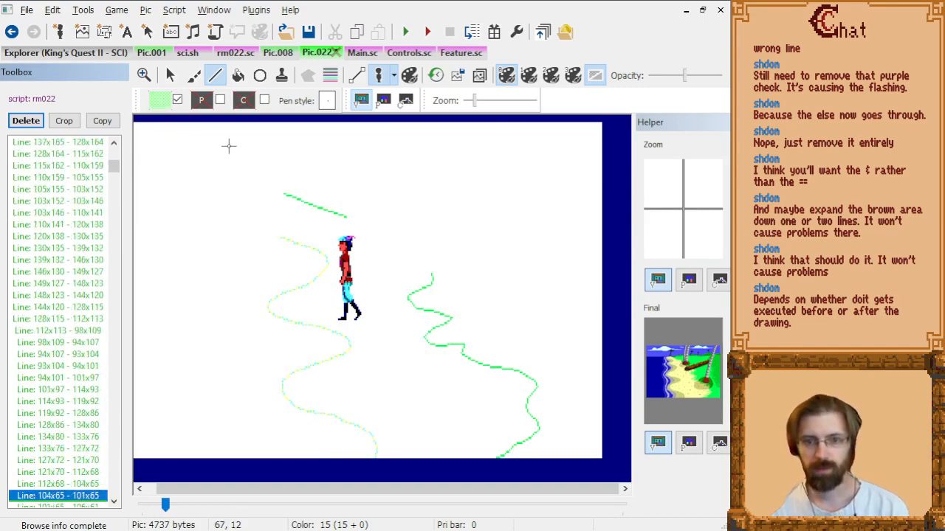
pyautogui.press('pagedown')
pyautogui.press('pageup')
pyautogui.press('pageup')
pyautogui.press('Up')
pyautogui.press('Down')
pyautogui.press('Up')
pyautogui.press('Up')
pyautogui.press('Up')
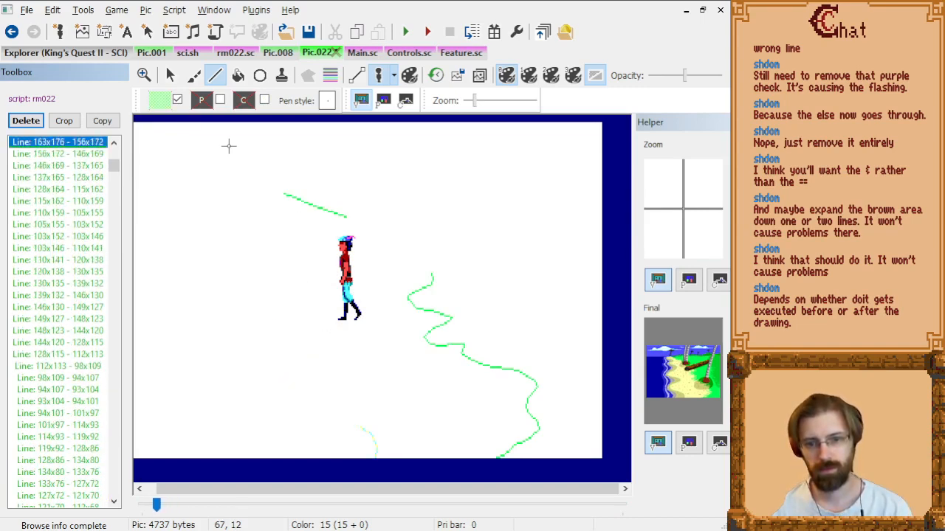
pyautogui.press('Up')
pyautogui.press('Up')
pyautogui.press('Up')
pyautogui.press('Up')
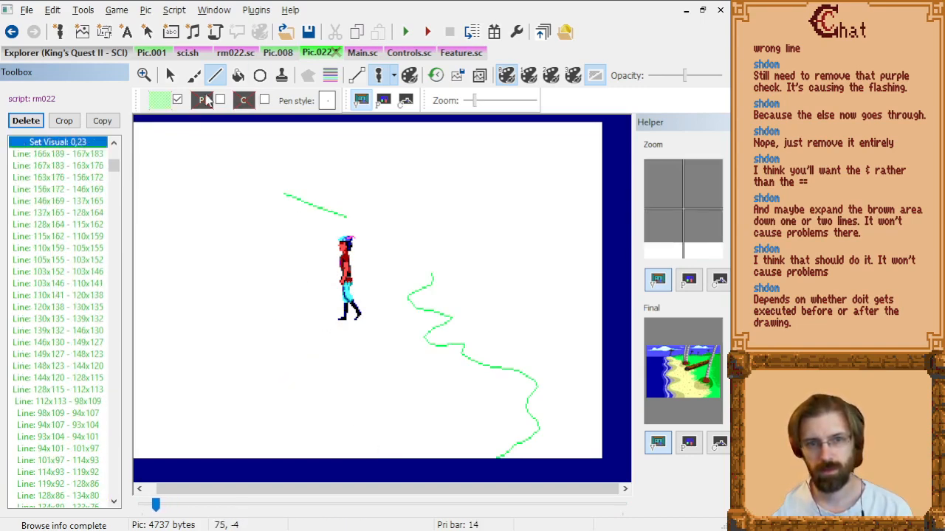
pyautogui.click(244, 100)
pyautogui.click(270, 147)
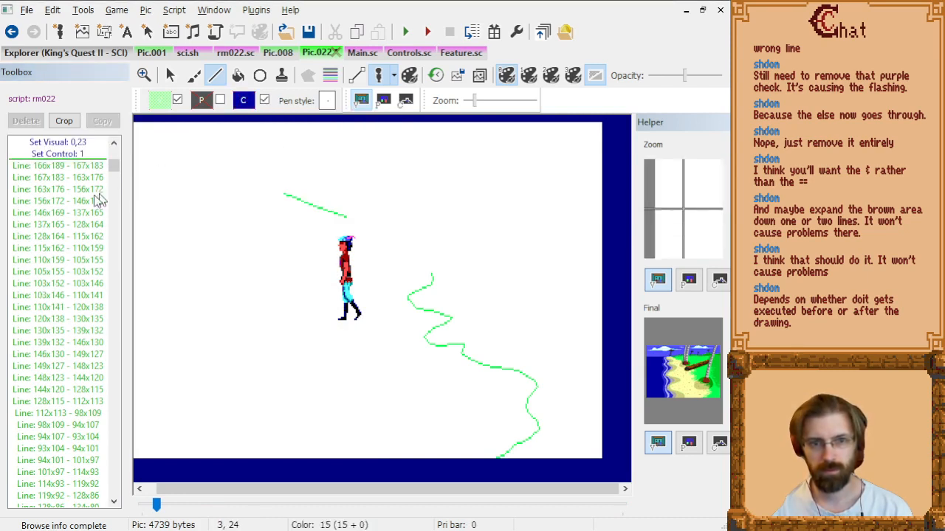
# Trace the shoreline outlines through picture 022's drawing commands, from the 0,23 outline to the start of the 0,33 outline.
pyautogui.click(95, 200)
pyautogui.press('Down')
pyautogui.press('Down')
pyautogui.press('Down')
pyautogui.press('Down')
pyautogui.press('Down')
pyautogui.press('Down')
pyautogui.press('Down')
pyautogui.press('Down')
pyautogui.press('Down')
pyautogui.press('Down')
pyautogui.press('Down')
pyautogui.press('Down')
pyautogui.press('Down')
pyautogui.press('Down')
pyautogui.press('Down')
pyautogui.press('Down')
pyautogui.press('Down')
pyautogui.press('Down')
pyautogui.press('Down')
pyautogui.press('Down')
pyautogui.press('Down')
pyautogui.press('Down')
pyautogui.press('Down')
pyautogui.press('Down')
pyautogui.press('Down')
pyautogui.press('Down')
pyautogui.press('Down')
pyautogui.press('Down')
pyautogui.press('Down')
pyautogui.press('Down')
pyautogui.press('Down')
pyautogui.press('Down')
pyautogui.press('Down')
pyautogui.press('Down')
pyautogui.press('Down')
pyautogui.press('Down')
pyautogui.press('Down')
pyautogui.press('Down')
pyautogui.press('Down')
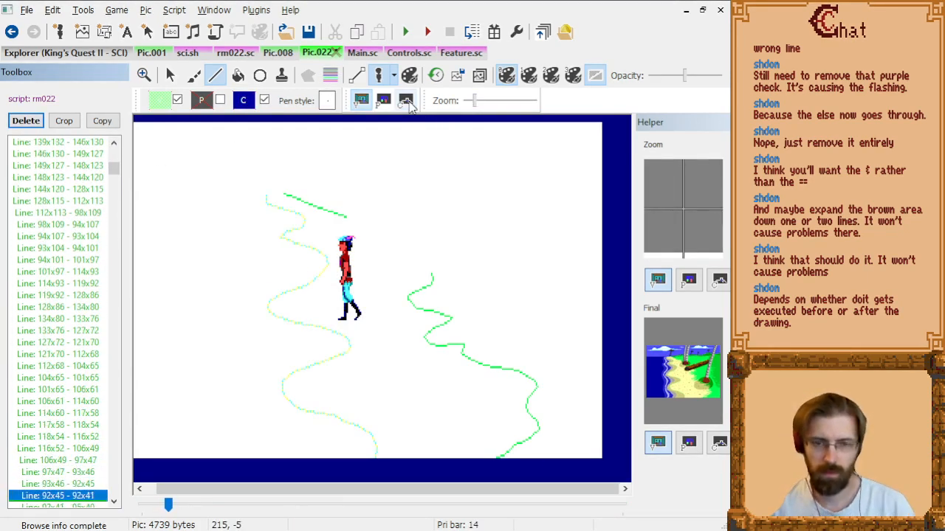
pyautogui.press('Down')
pyautogui.press('Down')
pyautogui.press('Down')
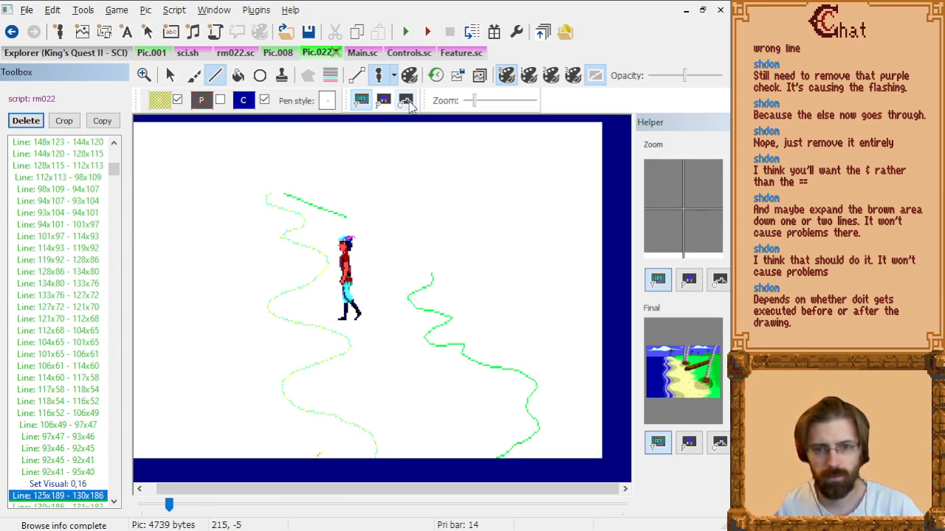
pyautogui.press('Down')
pyautogui.press('Down')
pyautogui.press('Down')
pyautogui.press('Down')
pyautogui.press('Down')
pyautogui.press('Down')
pyautogui.press('Down')
pyautogui.press('Down')
pyautogui.press('Down')
pyautogui.press('Down')
pyautogui.press('Down')
pyautogui.press('Down')
pyautogui.press('Down')
pyautogui.press('Down')
pyautogui.press('Down')
pyautogui.press('Down')
pyautogui.press('Down')
pyautogui.press('Down')
pyautogui.press('Down')
pyautogui.press('Down')
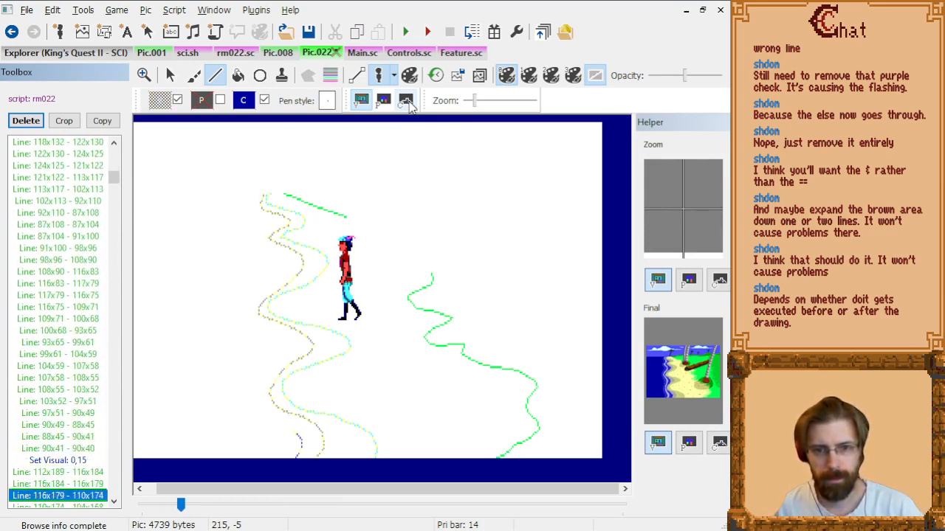
pyautogui.press('Down')
pyautogui.press('Down')
pyautogui.press('Down')
pyautogui.press('Down')
pyautogui.press('Down')
pyautogui.press('Down')
pyautogui.press('Down')
pyautogui.press('Down')
pyautogui.press('Down')
pyautogui.press('Down')
pyautogui.press('Down')
pyautogui.press('Down')
pyautogui.press('Down')
pyautogui.press('Down')
pyautogui.press('Down')
pyautogui.press('Down')
pyautogui.press('Down')
pyautogui.press('Down')
pyautogui.press('Down')
pyautogui.press('Down')
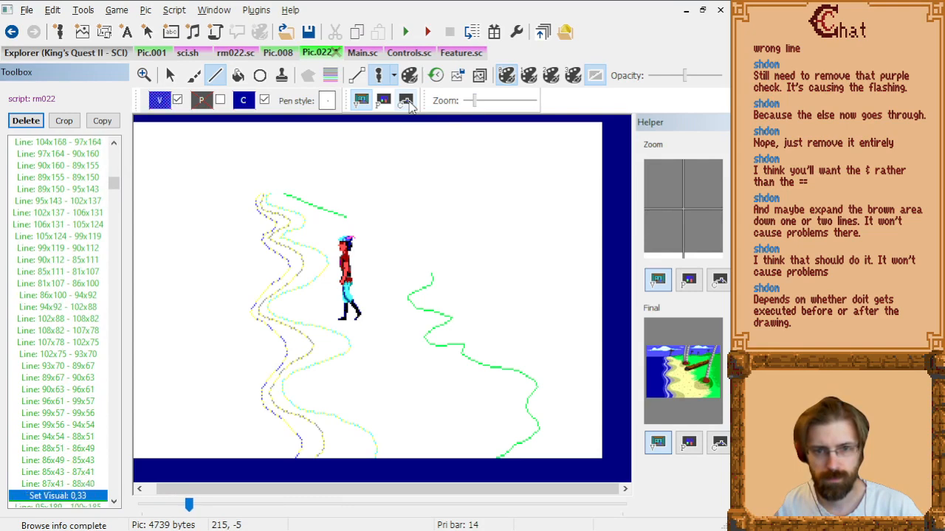
pyautogui.press('Down')
pyautogui.press('Down')
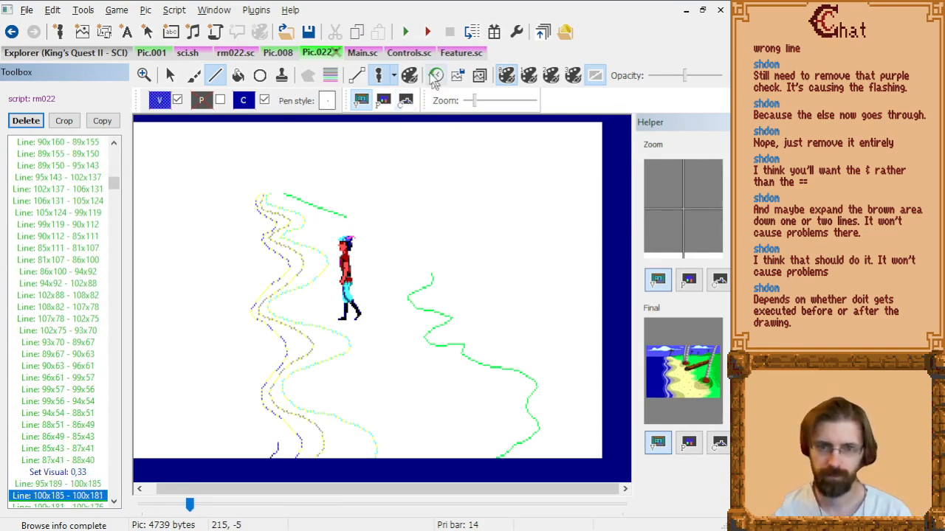
# Compare the shoreline on the visual and control screens of picture 001 and return to picture 022.
pyautogui.click(152, 55)
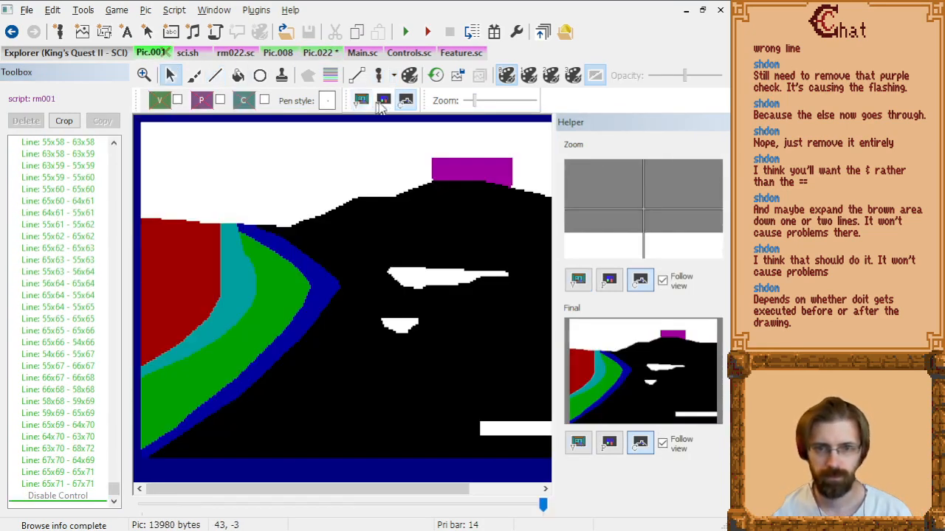
pyautogui.click(358, 102)
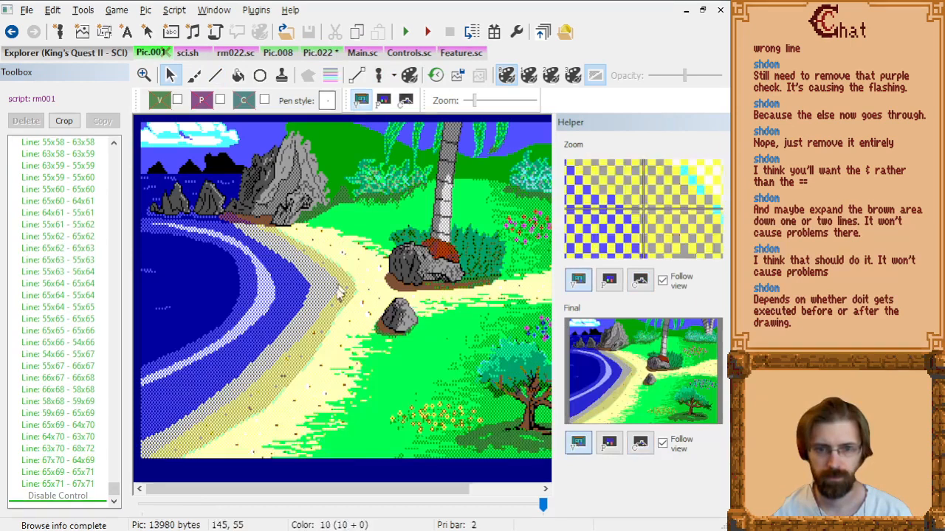
pyautogui.click(405, 101)
pyautogui.click(360, 103)
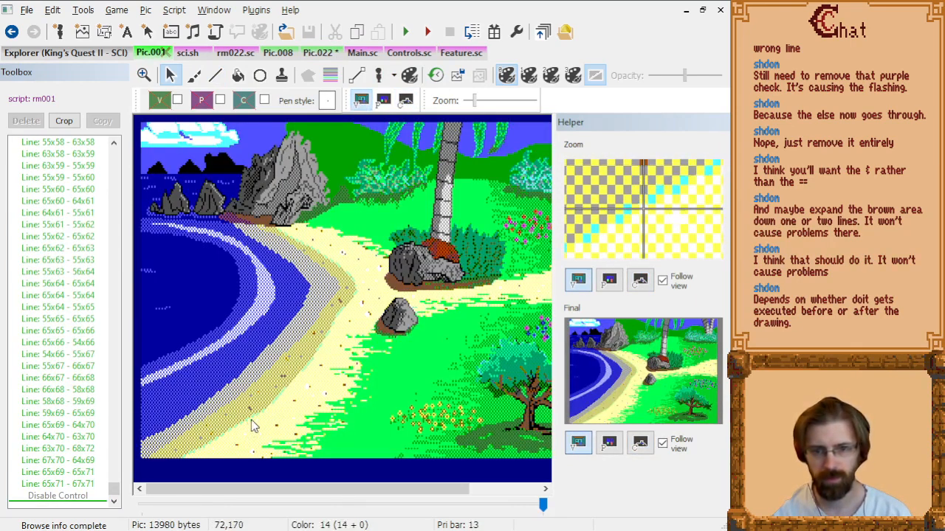
pyautogui.click(317, 53)
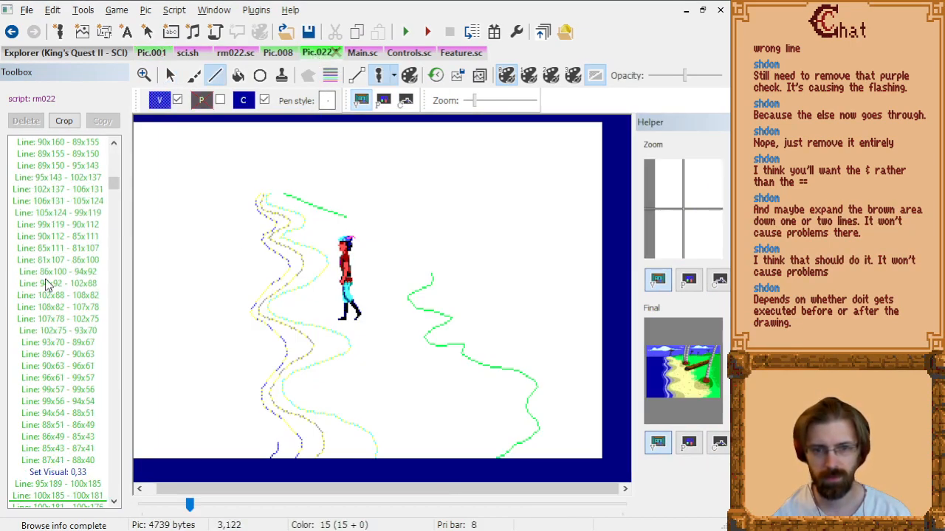
# Delete the Set Control: 1 command that follows Set Visual: 0,23 in picture 022.
pyautogui.click(46, 285)
pyautogui.scroll(8, 49, 285)
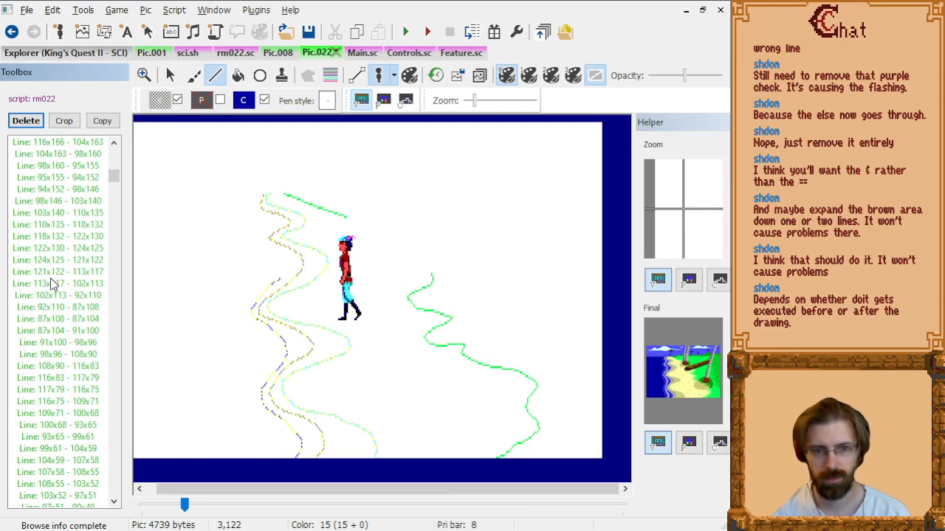
pyautogui.click(53, 285)
pyautogui.press('pageup')
pyautogui.press('pageup')
pyautogui.press('Down')
pyautogui.press('Down')
pyautogui.press('Down')
pyautogui.press('Down')
pyautogui.press('Down')
pyautogui.press('Down')
pyautogui.press('Down')
pyautogui.press('Down')
pyautogui.press('Down')
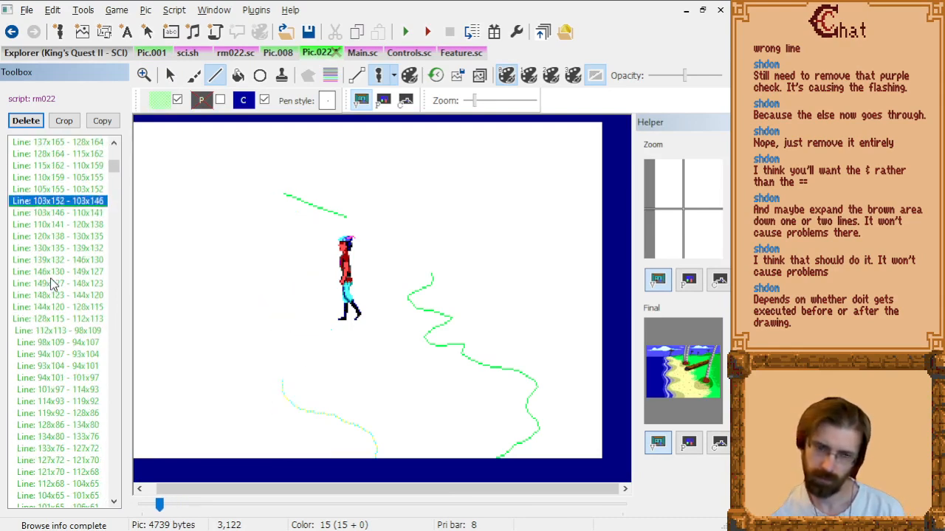
pyautogui.press('pagedown')
pyautogui.press('pageup')
pyautogui.press('pageup')
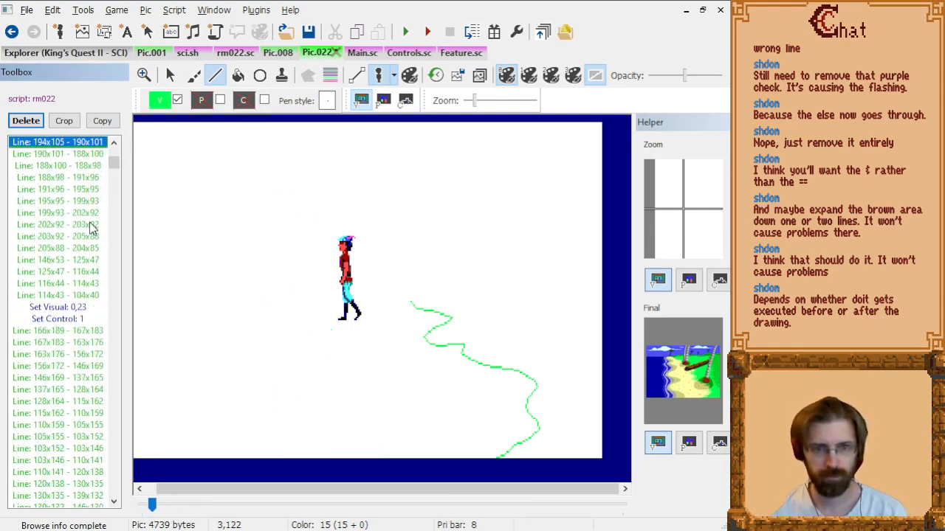
pyautogui.click(67, 320)
pyautogui.press('Delete')
# Insert control value 01 directly after the Set Visual: 0,16 command that starts the second shoreline outline.
pyautogui.press('pagedown')
pyautogui.press('pagedown')
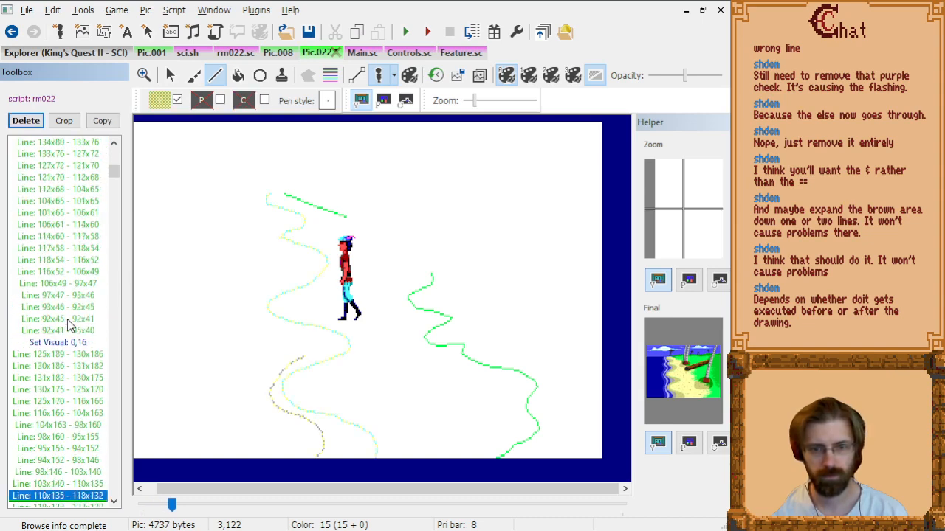
pyautogui.press('Up')
pyautogui.press('pageup')
pyautogui.press('Up')
pyautogui.press('Up')
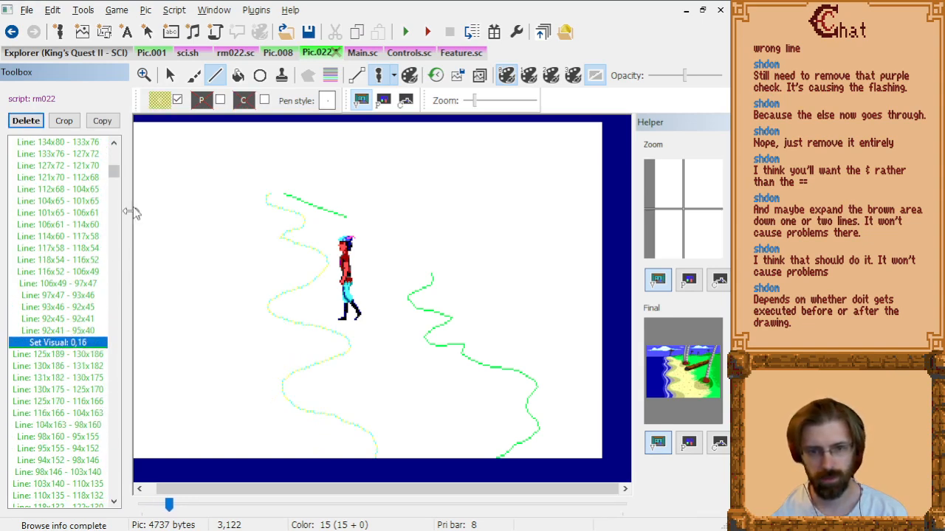
pyautogui.click(243, 101)
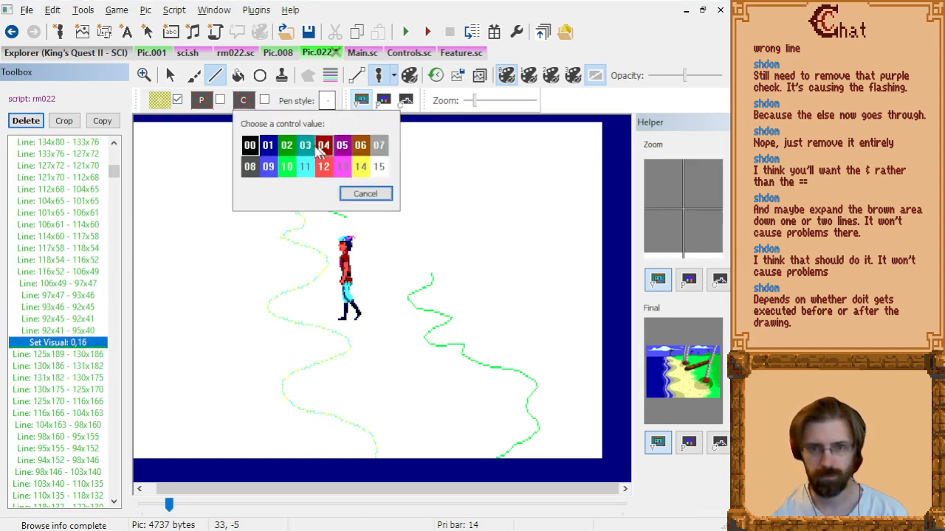
pyautogui.click(272, 148)
# Check how picture 001's control bands match its water edges, and return to line 107x58 - 108x55 in picture 022.
pyautogui.press('pagedown')
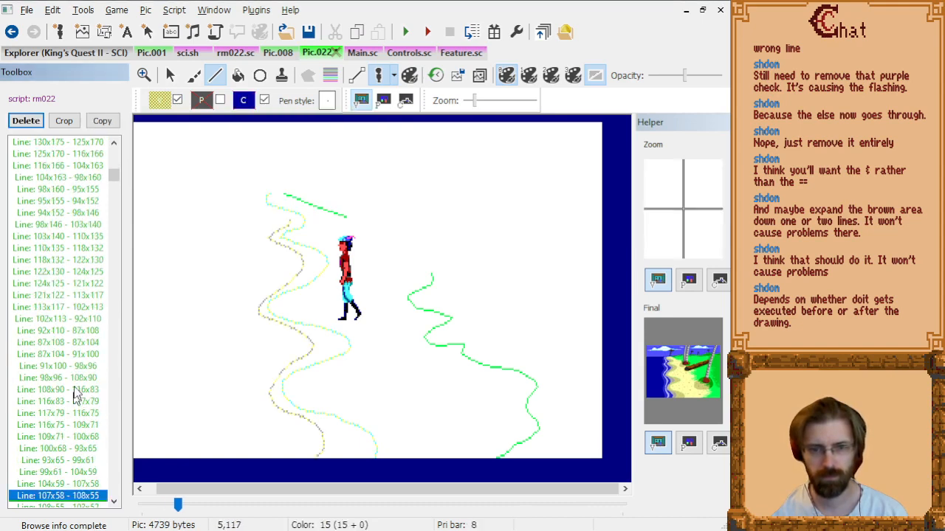
pyautogui.click(152, 53)
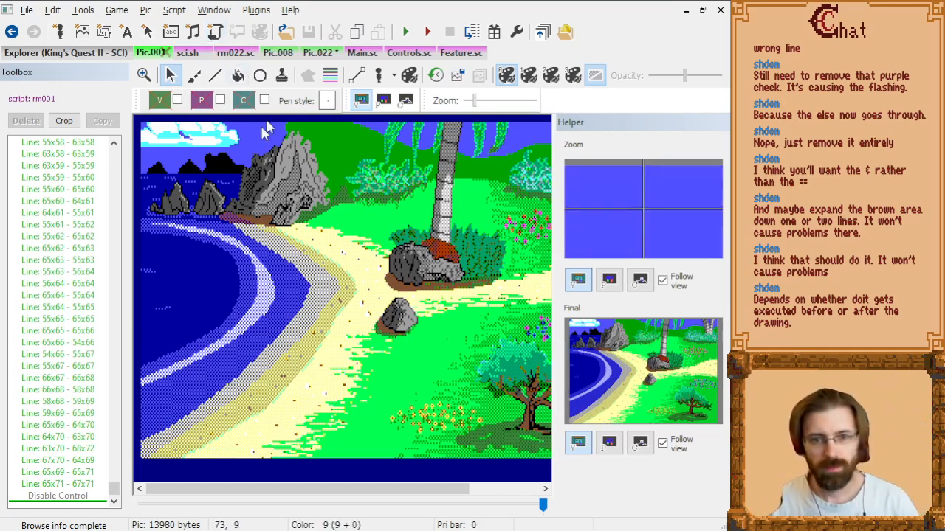
pyautogui.click(404, 101)
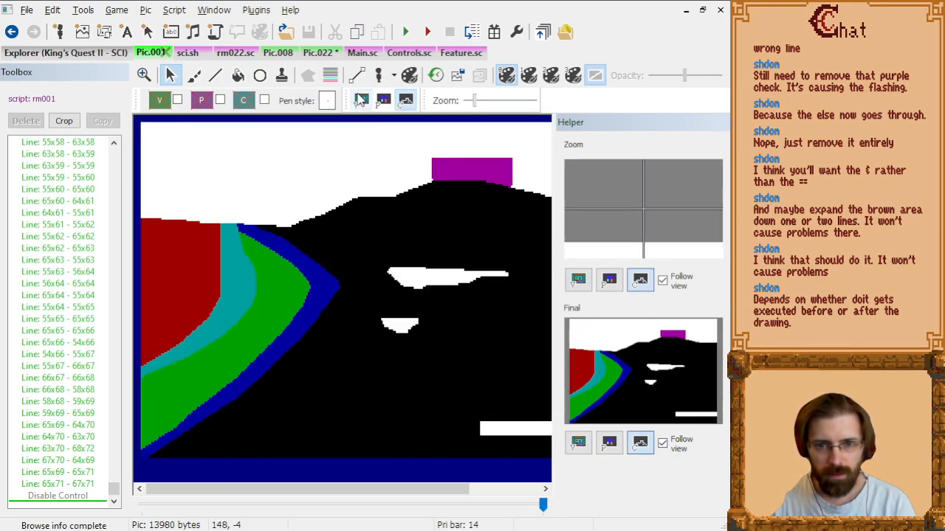
pyautogui.click(361, 101)
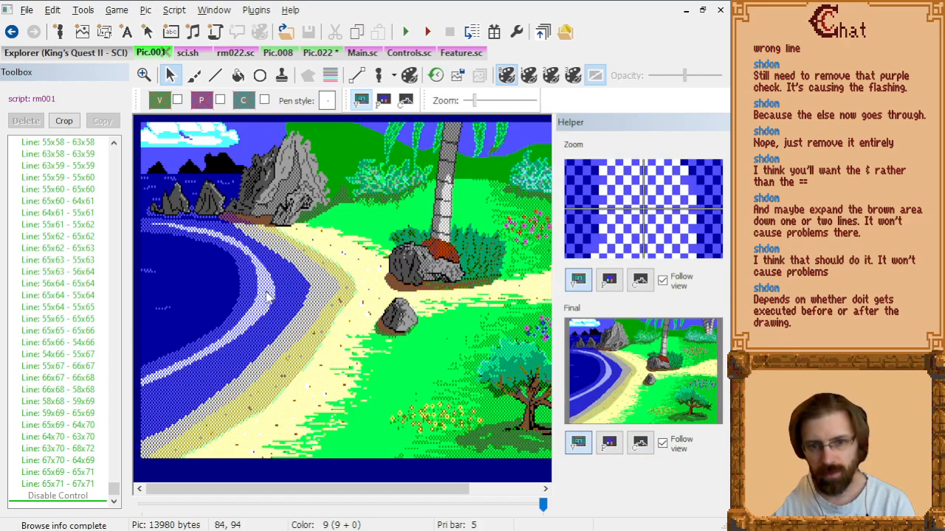
pyautogui.click(404, 101)
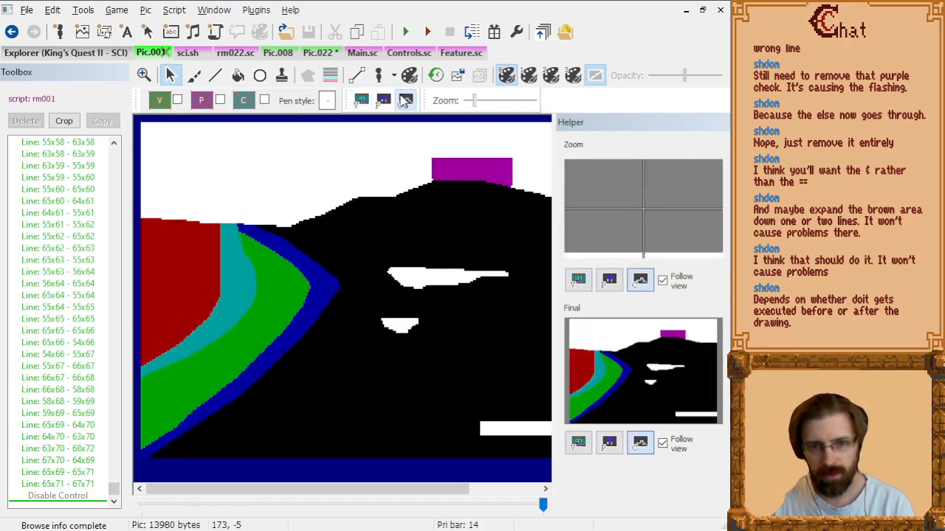
pyautogui.click(360, 103)
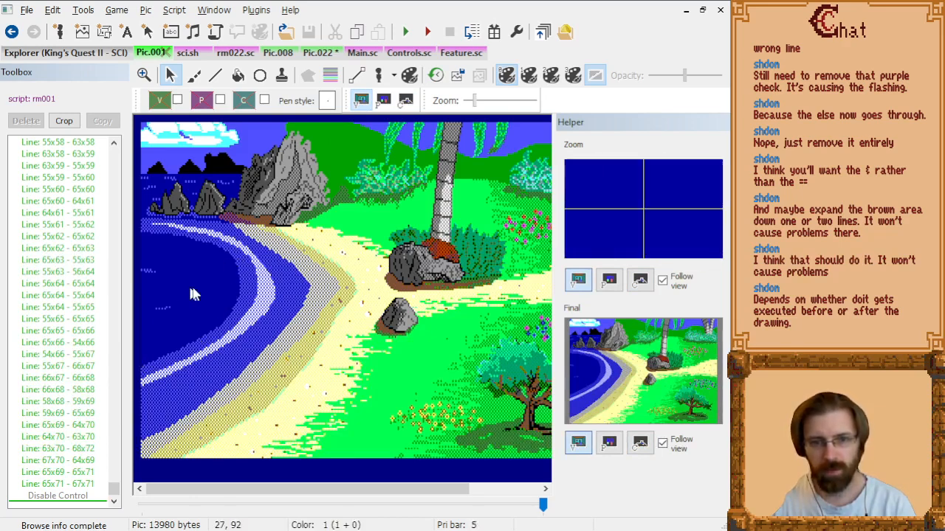
pyautogui.click(314, 55)
pyautogui.click(86, 492)
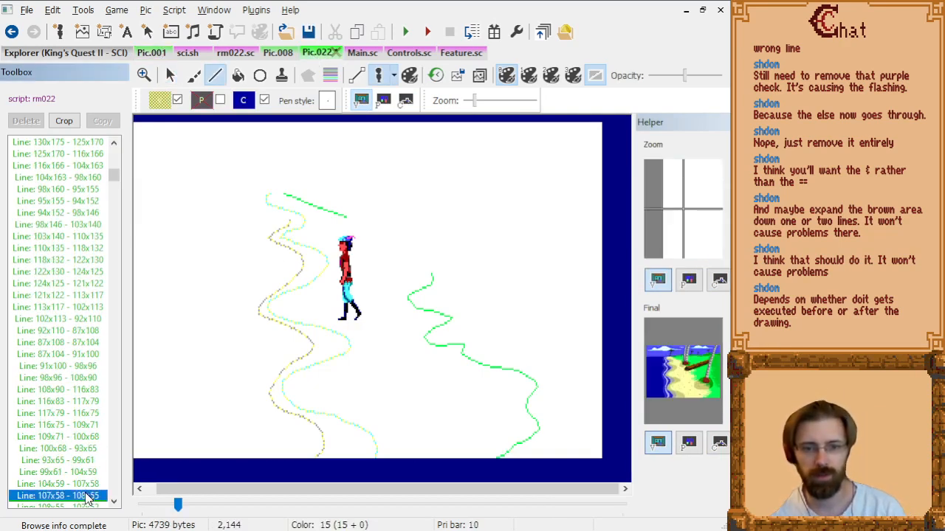
# Step through picture 022's shoreline outline commands from line 107x58 - 108x55 to Set Visual: 0,33.
pyautogui.press('Down')
pyautogui.press('Down')
pyautogui.press('Down')
pyautogui.press('Down')
pyautogui.press('Down')
pyautogui.press('Down')
pyautogui.press('Down')
pyautogui.press('Down')
pyautogui.press('Down')
pyautogui.press('Down')
pyautogui.press('Down')
pyautogui.press('Down')
pyautogui.press('Down')
pyautogui.press('Down')
pyautogui.press('Down')
pyautogui.press('Down')
pyautogui.press('Down')
pyautogui.press('Down')
pyautogui.press('Down')
pyautogui.press('Down')
pyautogui.press('Down')
pyautogui.press('Down')
pyautogui.press('Down')
pyautogui.press('Down')
pyautogui.press('Down')
pyautogui.press('Down')
pyautogui.press('Down')
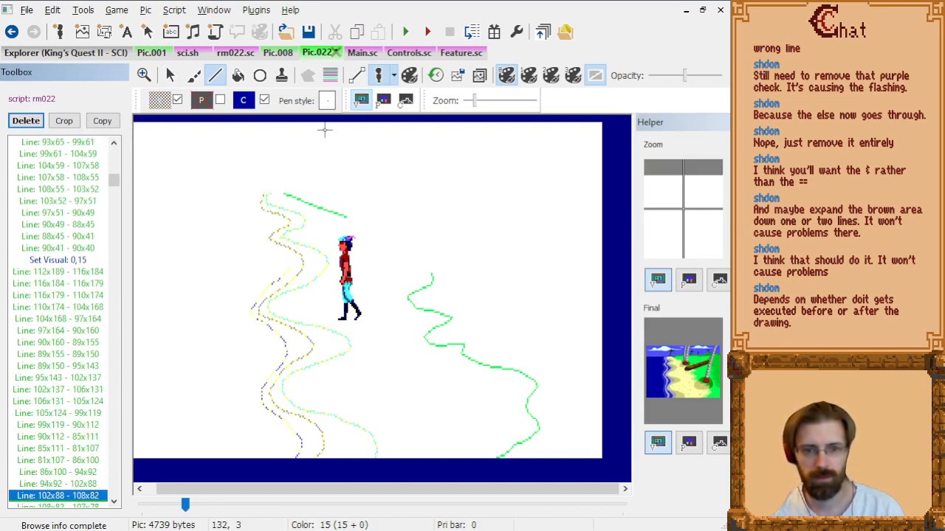
pyautogui.press('Down')
pyautogui.press('Down')
pyautogui.press('Down')
pyautogui.press('Down')
pyautogui.press('Down')
pyautogui.press('Down')
pyautogui.press('Down')
pyautogui.press('Down')
pyautogui.press('Down')
pyautogui.press('Down')
pyautogui.press('Down')
pyautogui.press('Down')
pyautogui.press('Down')
pyautogui.press('Down')
pyautogui.press('Down')
pyautogui.press('Down')
pyautogui.press('Down')
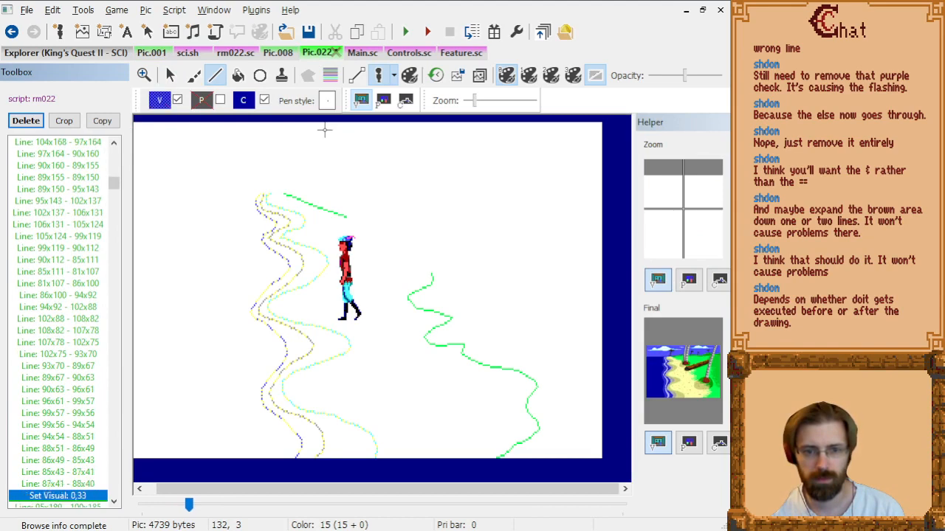
pyautogui.press('Up')
pyautogui.press('Up')
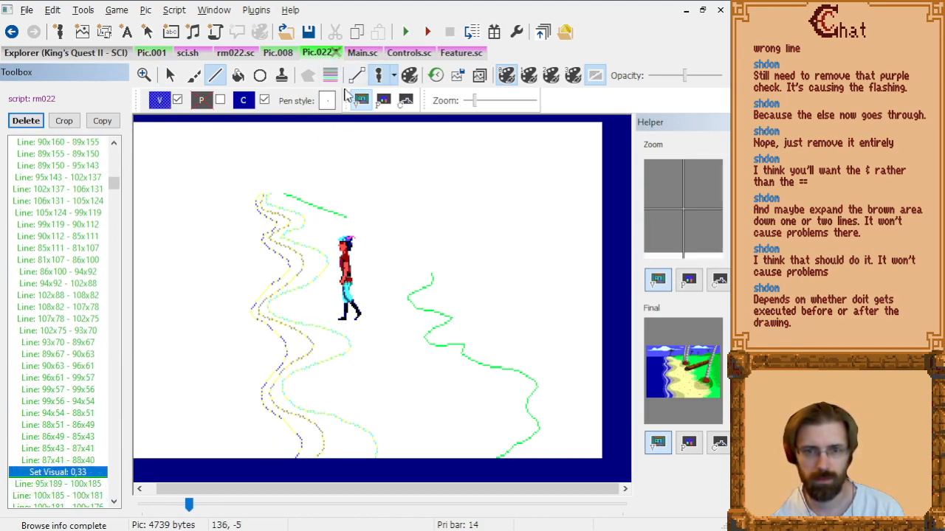
# Check the filled water bands in picture 022 and compare them with picture 001's visual and control screens.
pyautogui.press('pagedown')
pyautogui.press('pagedown')
pyautogui.press('pagedown')
pyautogui.press('pagedown')
pyautogui.press('pagedown')
pyautogui.press('pagedown')
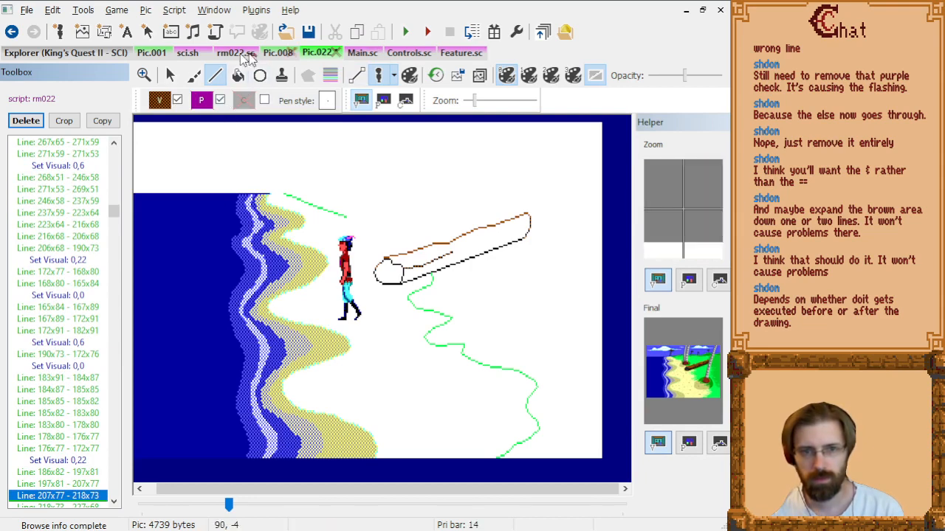
pyautogui.click(150, 52)
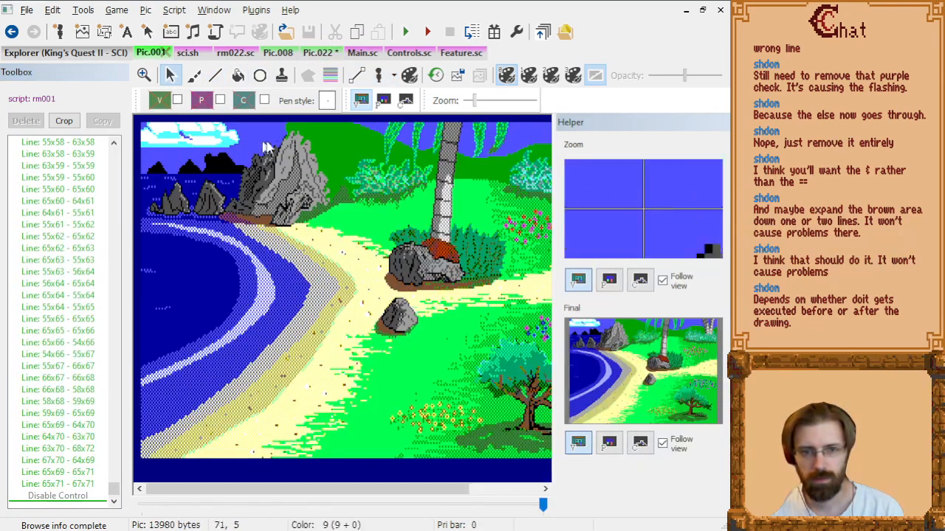
pyautogui.click(404, 101)
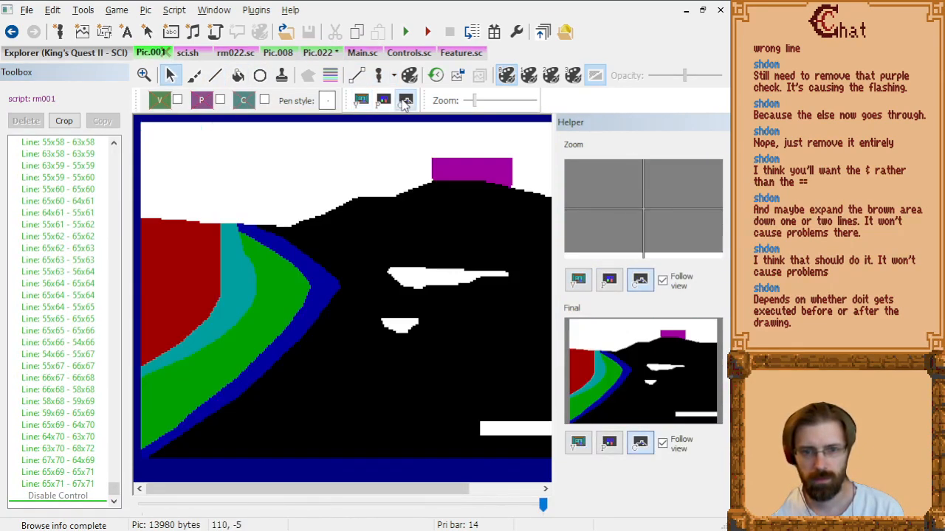
pyautogui.click(361, 101)
pyautogui.click(316, 53)
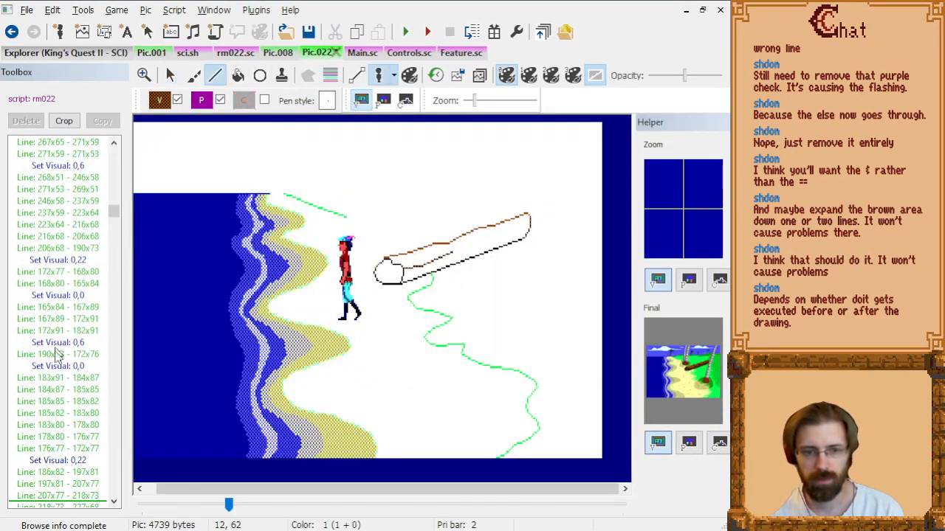
# Review how picture 022's shoreline outlines and water fills build up between Set Visual: 0,0 and line 108x55 - 103x52.
pyautogui.click(61, 367)
pyautogui.press('pageup')
pyautogui.press('pageup')
pyautogui.press('pageup')
pyautogui.press('pageup')
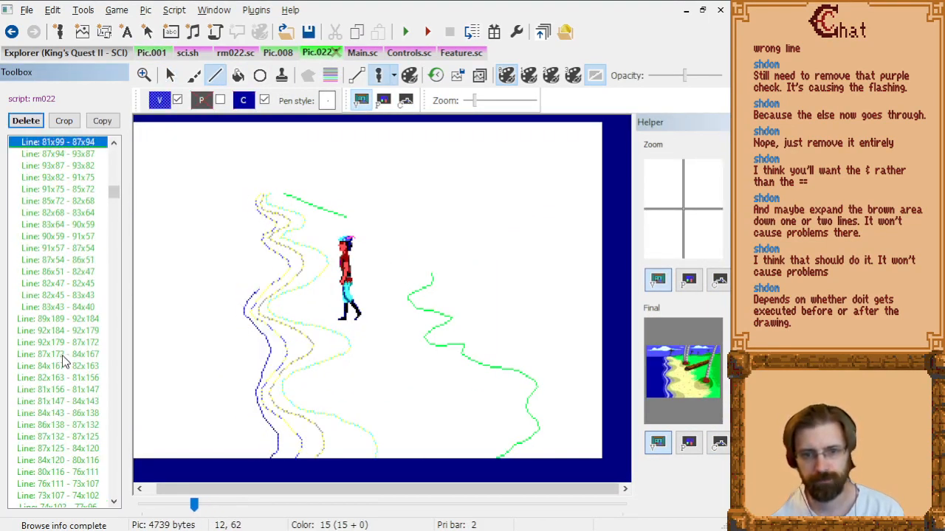
pyautogui.press('pagedown')
pyautogui.press('pagedown')
pyautogui.press('pagedown')
pyautogui.press('pagedown')
pyautogui.press('pagedown')
pyautogui.press('pageup')
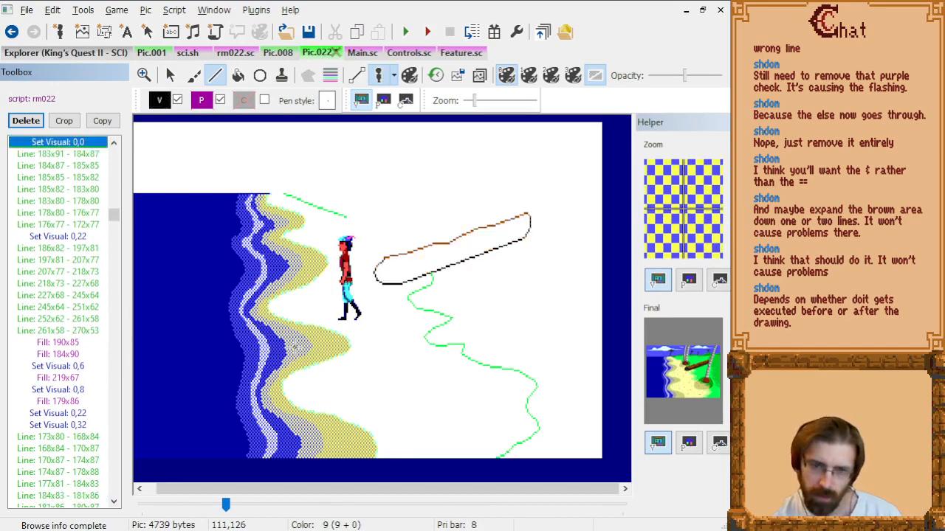
pyautogui.press('pageup')
pyautogui.press('pageup')
pyautogui.press('pageup')
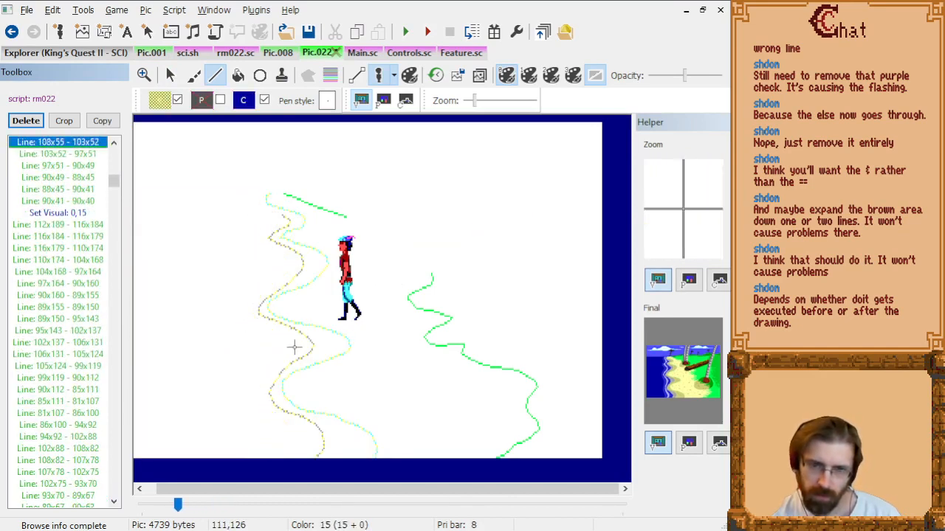
# Insert control value 2 after line 87x41 - 88x40, directly before Set Visual: 0,33.
pyautogui.press('Down')
pyautogui.press('Down')
pyautogui.press('Down')
pyautogui.press('Down')
pyautogui.press('Down')
pyautogui.press('Down')
pyautogui.press('Down')
pyautogui.press('Down')
pyautogui.press('Down')
pyautogui.press('Down')
pyautogui.press('Down')
pyautogui.press('Down')
pyautogui.press('Down')
pyautogui.press('Down')
pyautogui.press('Down')
pyautogui.press('Down')
pyautogui.press('Down')
pyautogui.press('Down')
pyautogui.press('Down')
pyautogui.press('Down')
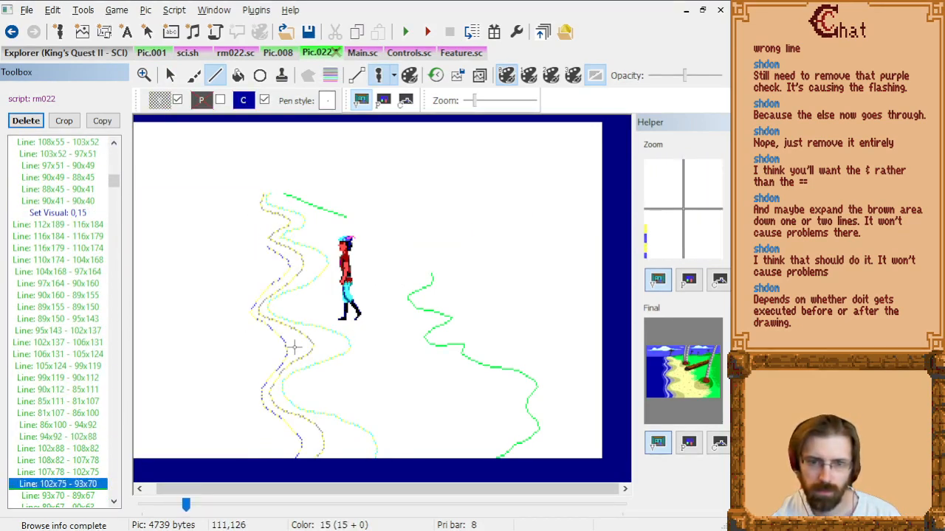
pyautogui.press('Down')
pyautogui.press('Down')
pyautogui.press('Down')
pyautogui.press('Down')
pyautogui.press('Down')
pyautogui.press('Down')
pyautogui.press('Down')
pyautogui.press('Down')
pyautogui.press('Down')
pyautogui.press('Down')
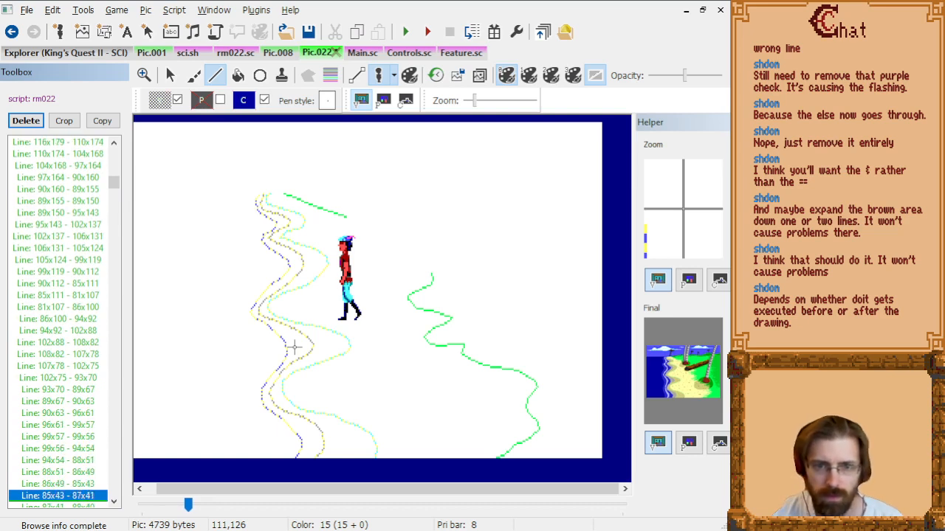
pyautogui.press('Up')
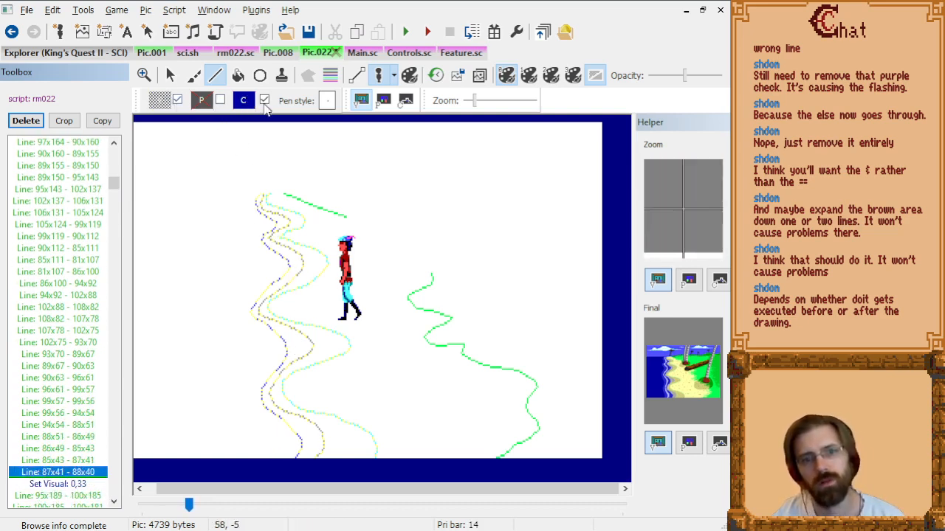
pyautogui.click(245, 101)
pyautogui.click(287, 145)
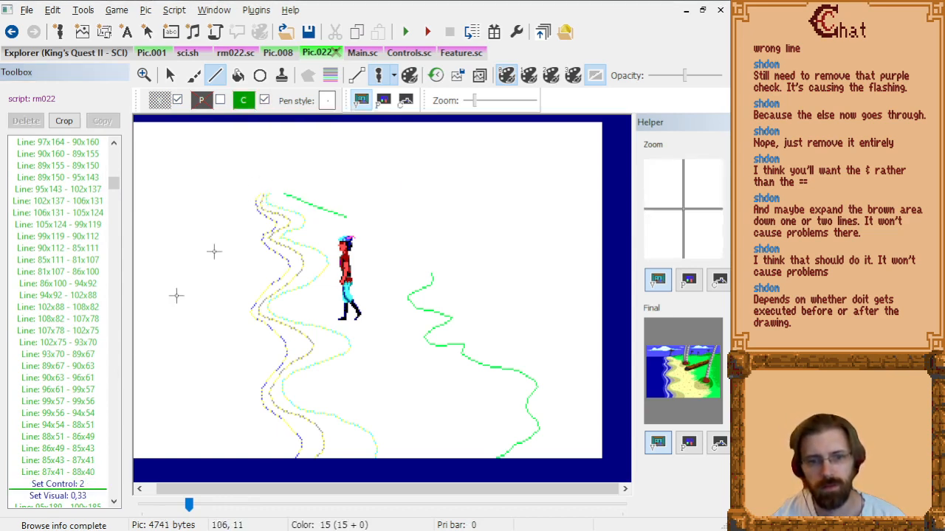
# Trace the outline that follows Set Visual: 0,33 up to line 89x189 - 92x184 and back to line 100x185 - 100x181.
pyautogui.click(84, 487)
pyautogui.press('Down')
pyautogui.press('Down')
pyautogui.press('Down')
pyautogui.press('Down')
pyautogui.press('Down')
pyautogui.press('Down')
pyautogui.press('Down')
pyautogui.press('Down')
pyautogui.press('Down')
pyautogui.press('Down')
pyautogui.press('Down')
pyautogui.press('Down')
pyautogui.press('Down')
pyautogui.press('Down')
pyautogui.press('Down')
pyautogui.press('Down')
pyautogui.press('Down')
pyautogui.press('Down')
pyautogui.press('Down')
pyautogui.press('Down')
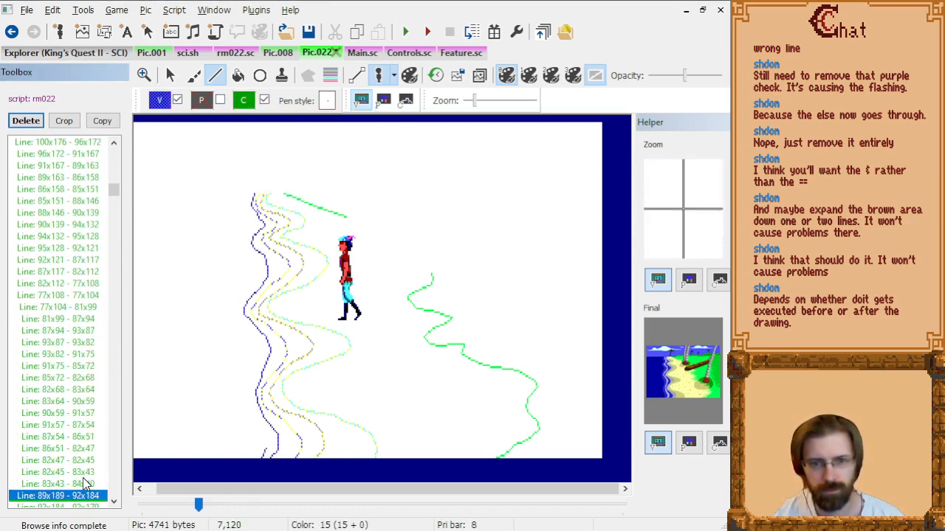
pyautogui.press('Up')
pyautogui.press('Up')
pyautogui.press('Up')
pyautogui.press('Up')
pyautogui.press('Up')
pyautogui.press('Up')
pyautogui.press('Up')
pyautogui.press('Up')
pyautogui.press('Up')
pyautogui.press('Up')
pyautogui.press('Up')
pyautogui.press('Up')
pyautogui.press('Up')
pyautogui.press('Up')
pyautogui.press('Up')
pyautogui.press('Up')
pyautogui.press('Up')
pyautogui.press('Up')
pyautogui.press('Up')
pyautogui.press('Up')
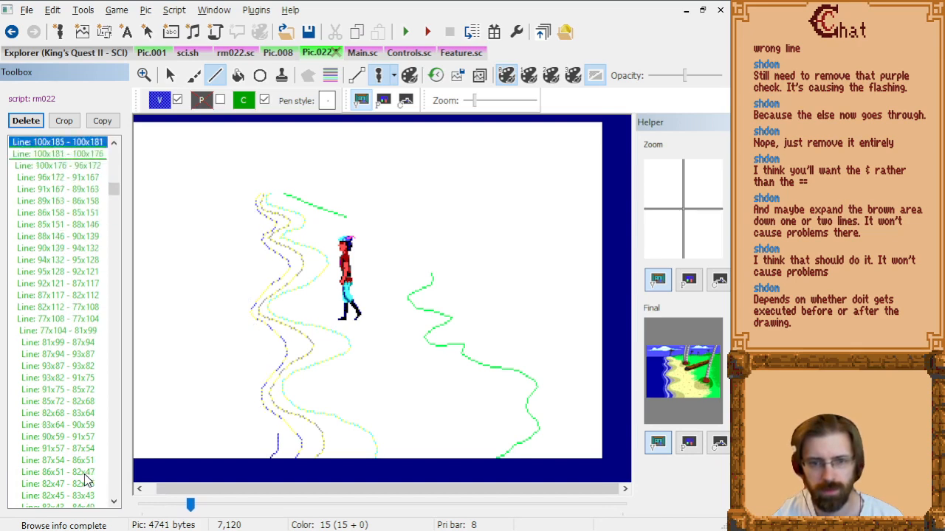
# Delete the Set Control: 2 command that precedes Set Visual: 0,33.
pyautogui.press('Down')
pyautogui.press('Down')
pyautogui.press('Down')
pyautogui.press('Down')
pyautogui.press('Down')
pyautogui.press('Down')
pyautogui.press('Down')
pyautogui.press('Delete')
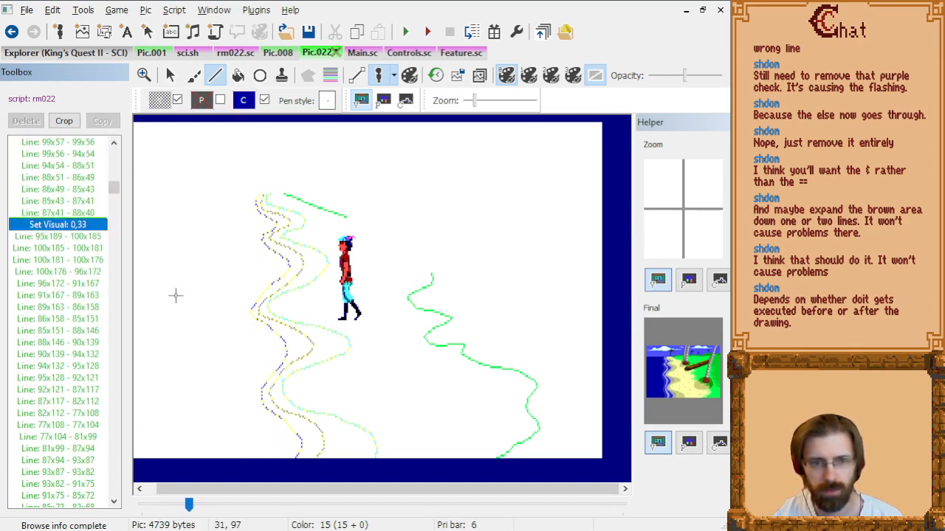
# Trace the shoreline outlines that follow Set Visual: 0,33 up to the Set Visual: 0,1 command after line 74x40 - 75x40.
pyautogui.press('Down')
pyautogui.press('Down')
pyautogui.press('Down')
pyautogui.press('Down')
pyautogui.press('Down')
pyautogui.press('Down')
pyautogui.press('Down')
pyautogui.press('Down')
pyautogui.press('Down')
pyautogui.press('Down')
pyautogui.press('Down')
pyautogui.press('Down')
pyautogui.press('Down')
pyautogui.press('Down')
pyautogui.press('Down')
pyautogui.press('Down')
pyautogui.press('Down')
pyautogui.press('Down')
pyautogui.press('Down')
pyautogui.press('Down')
pyautogui.press('Down')
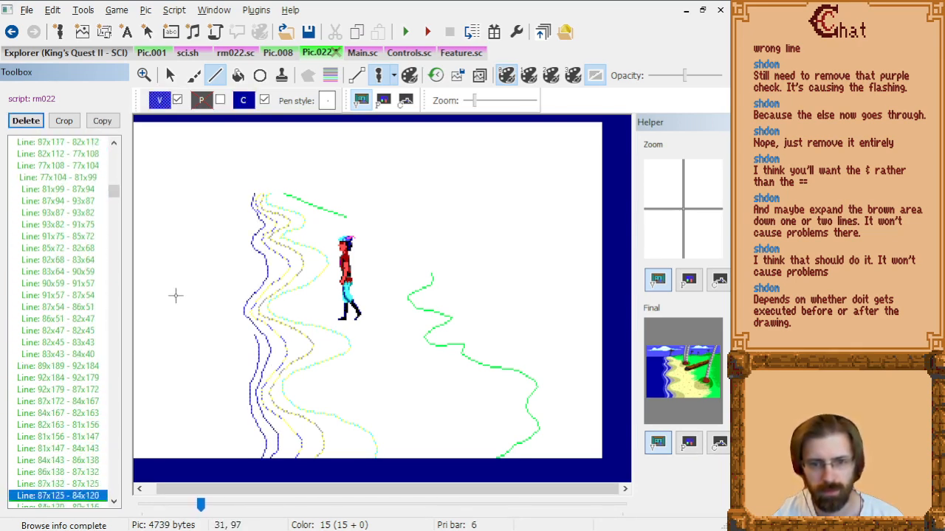
pyautogui.press('Down')
pyautogui.press('Down')
pyautogui.press('Down')
pyautogui.press('Down')
pyautogui.press('Down')
pyautogui.press('Down')
pyautogui.press('Down')
pyautogui.press('Down')
pyautogui.press('Down')
pyautogui.press('Down')
pyautogui.press('Down')
pyautogui.press('Down')
pyautogui.press('Down')
pyautogui.press('Down')
pyautogui.press('Down')
pyautogui.press('Down')
pyautogui.press('Down')
pyautogui.press('Down')
pyautogui.press('Down')
pyautogui.press('Down')
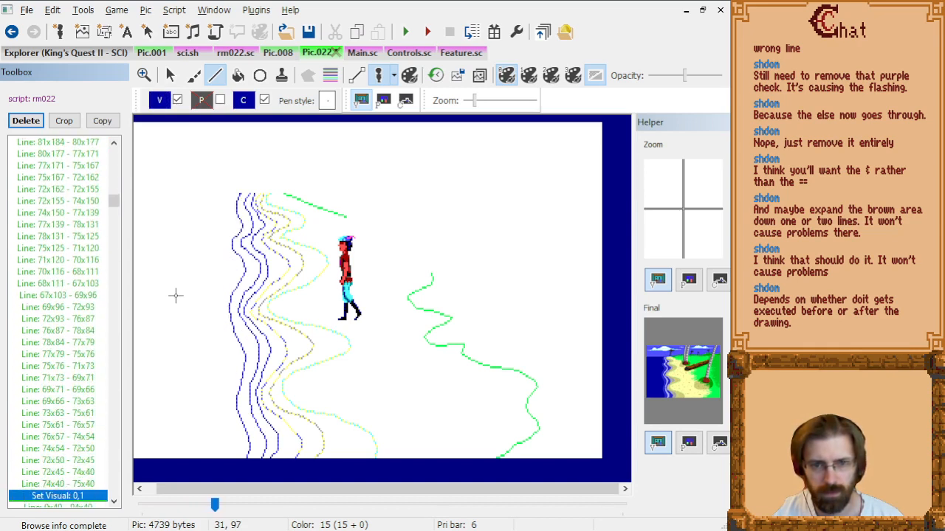
# Insert control value 2 after line 79x42 - 81x40, directly before line 79x189 - 81x184.
pyautogui.press('Up')
pyautogui.press('Up')
pyautogui.press('Up')
pyautogui.press('Up')
pyautogui.press('Up')
pyautogui.press('Up')
pyautogui.press('Up')
pyautogui.press('Up')
pyautogui.press('Up')
pyautogui.press('Up')
pyautogui.press('Up')
pyautogui.press('Up')
pyautogui.press('Up')
pyautogui.press('Up')
pyautogui.press('Up')
pyautogui.press('Up')
pyautogui.press('Up')
pyautogui.press('Up')
pyautogui.press('Up')
pyautogui.press('Up')
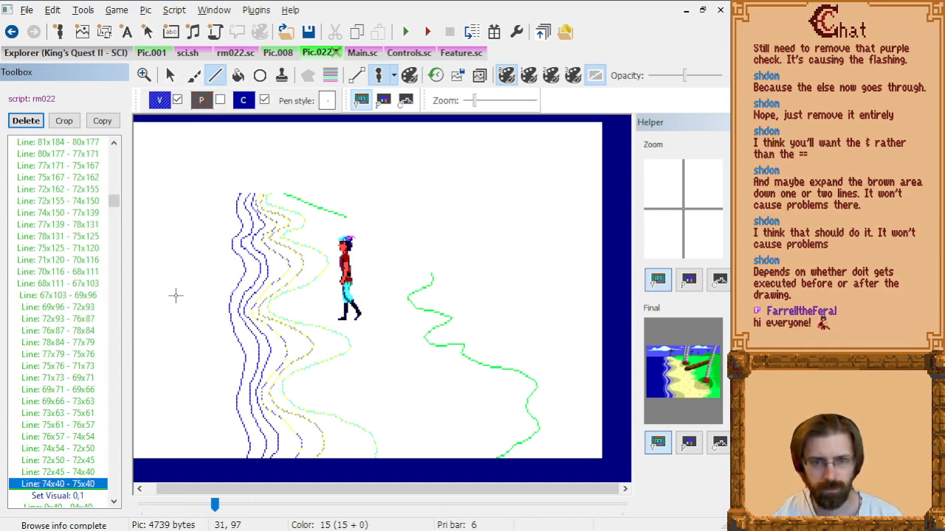
pyautogui.press('Up')
pyautogui.press('Up')
pyautogui.press('Up')
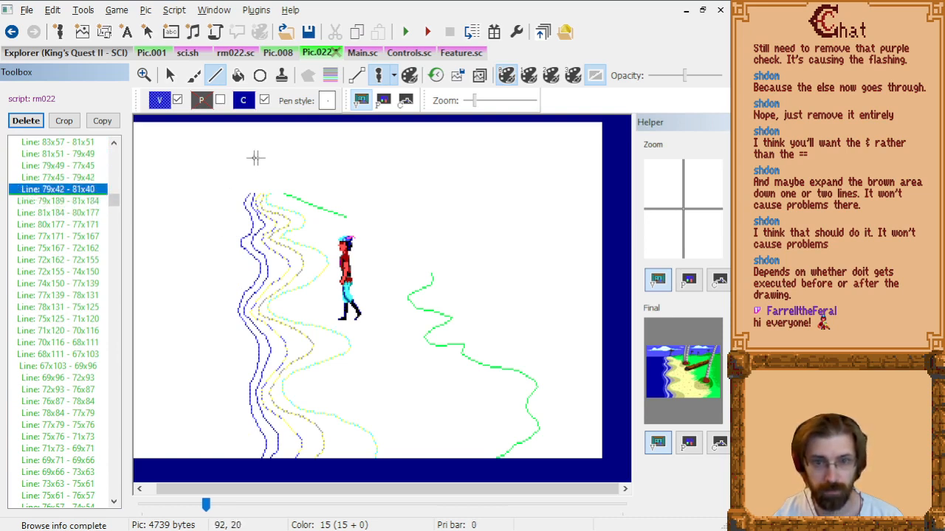
pyautogui.click(243, 101)
pyautogui.click(283, 143)
# Disable control drawing directly after Set Visual: 0,1, before line 0x40 - 94x40.
pyautogui.click(63, 238)
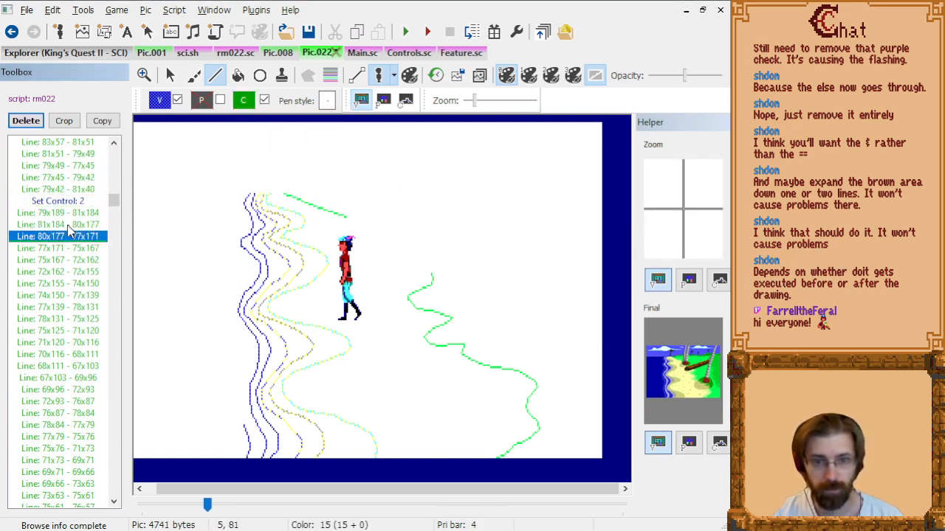
pyautogui.press('Down')
pyautogui.press('Down')
pyautogui.press('Down')
pyautogui.press('Down')
pyautogui.press('Down')
pyautogui.press('Down')
pyautogui.press('Down')
pyautogui.press('Down')
pyautogui.press('Down')
pyautogui.press('Down')
pyautogui.press('Down')
pyautogui.press('Down')
pyautogui.press('Down')
pyautogui.press('Down')
pyautogui.press('Down')
pyautogui.press('Down')
pyautogui.press('Down')
pyautogui.press('Down')
pyautogui.press('Down')
pyautogui.press('Down')
pyautogui.press('Down')
pyautogui.press('Down')
pyautogui.press('Down')
pyautogui.press('Down')
pyautogui.press('Down')
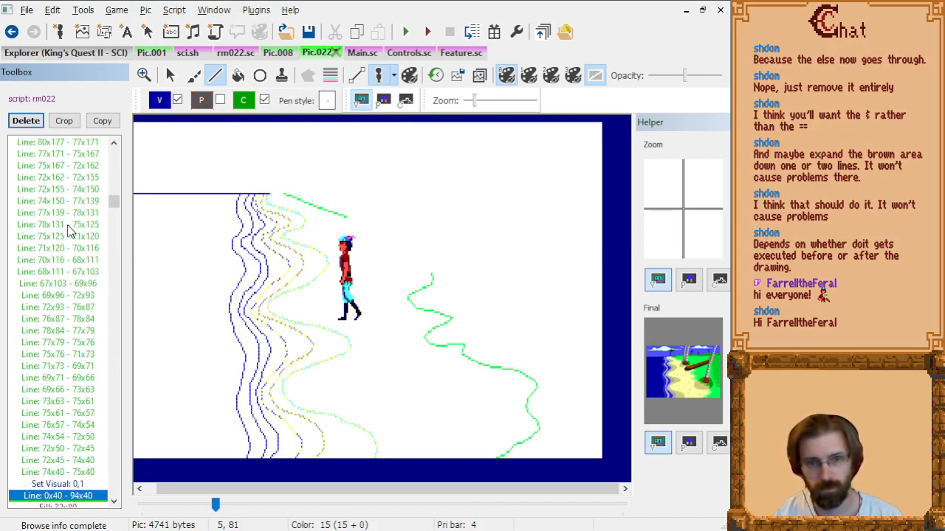
pyautogui.press('Up')
pyautogui.click(264, 98)
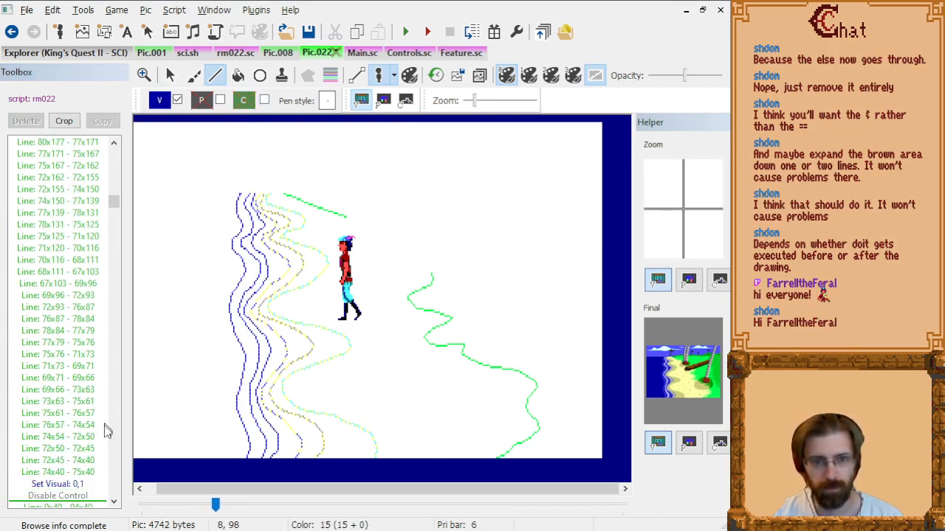
# Review how the water fills build up from Set Visual: 0,1 to Fill: 86x50.
pyautogui.click(71, 484)
pyautogui.press('Down')
pyautogui.press('Down')
pyautogui.press('Down')
pyautogui.press('Down')
pyautogui.press('Down')
pyautogui.press('Down')
pyautogui.press('Down')
pyautogui.press('Down')
pyautogui.press('Down')
pyautogui.press('Down')
pyautogui.press('Down')
pyautogui.press('Down')
pyautogui.press('Up')
pyautogui.press('Up')
pyautogui.press('Up')
pyautogui.press('Up')
pyautogui.press('Up')
pyautogui.press('Up')
pyautogui.press('Up')
pyautogui.press('Up')
pyautogui.press('Up')
pyautogui.press('Up')
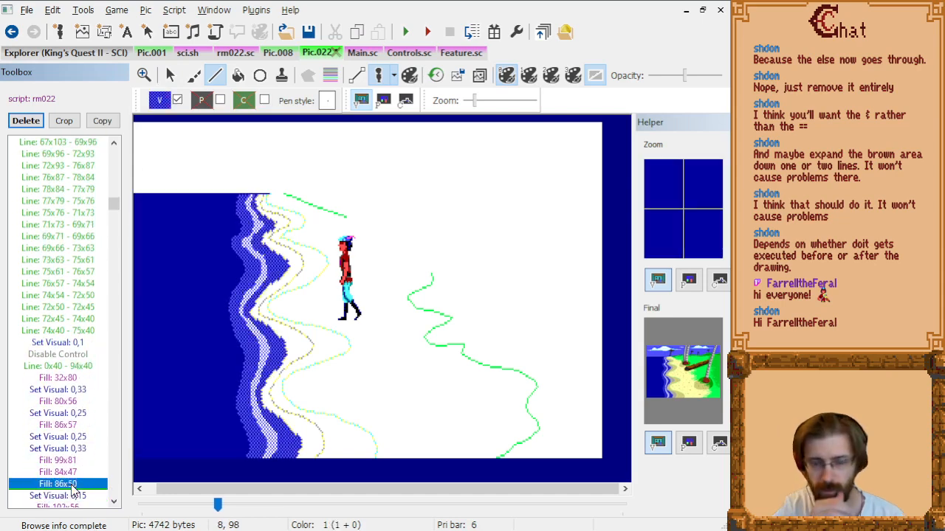
pyautogui.press('Up')
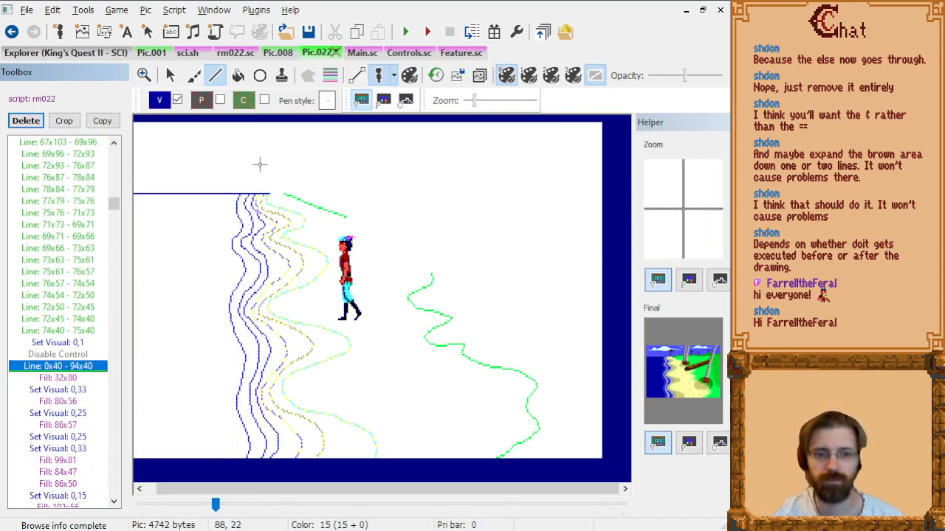
pyautogui.press('Up')
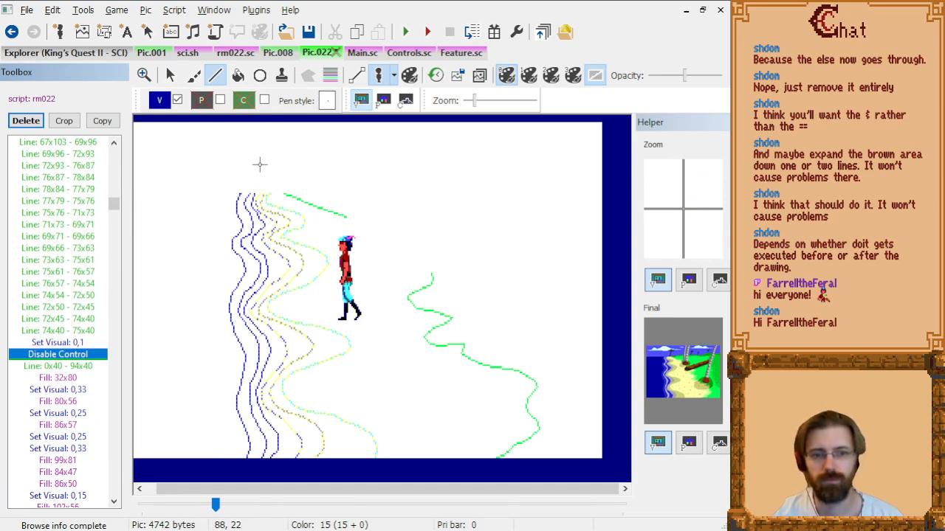
# Replace the Set Visual: 0,1 command after line 74x40 - 75x40 with Disable Visual.
pyautogui.press('Up')
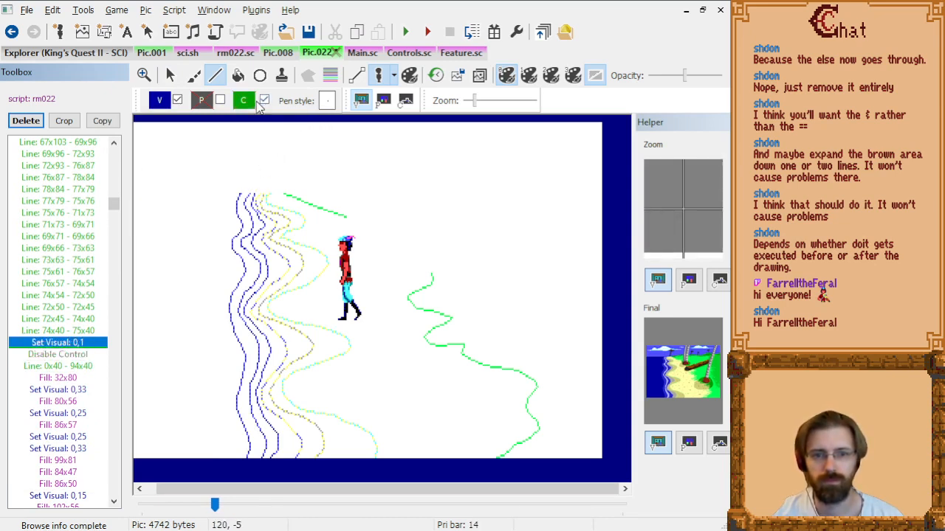
pyautogui.press('Delete')
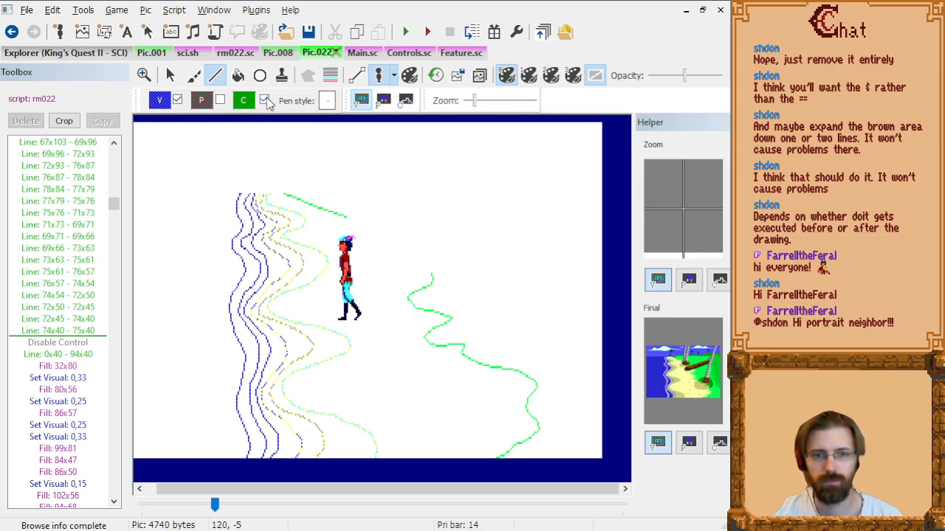
pyautogui.click(177, 100)
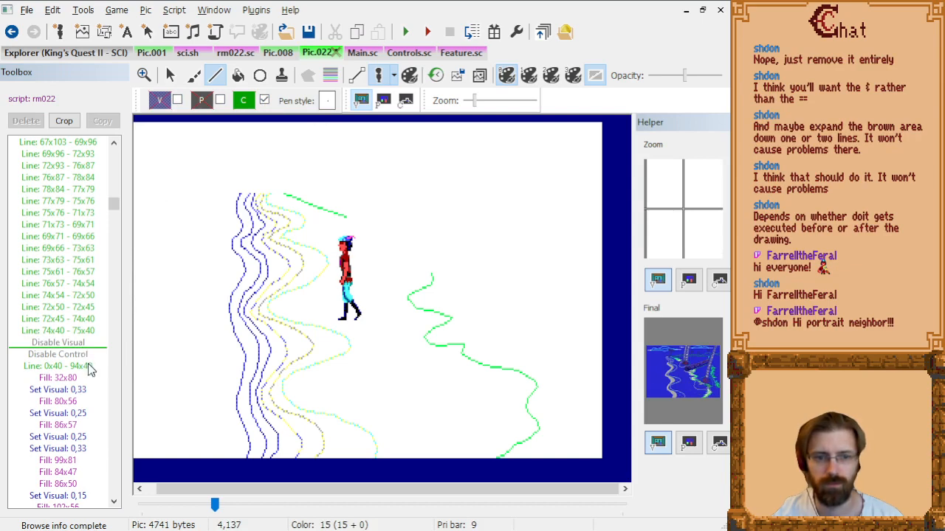
# Insert visual color 0,1 after Disable Control, directly before line 0x40 - 94x40.
pyautogui.click(89, 366)
pyautogui.click(81, 343)
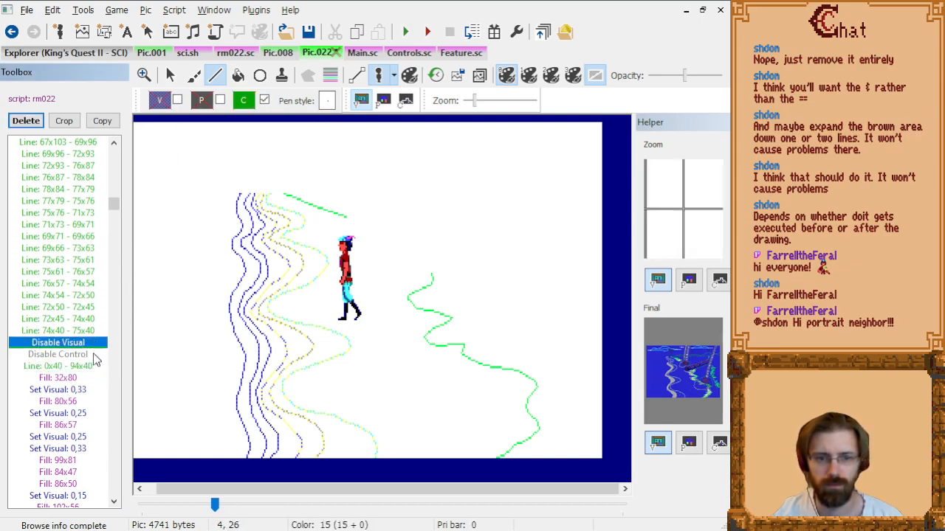
pyautogui.click(81, 354)
pyautogui.click(159, 100)
pyautogui.click(190, 152)
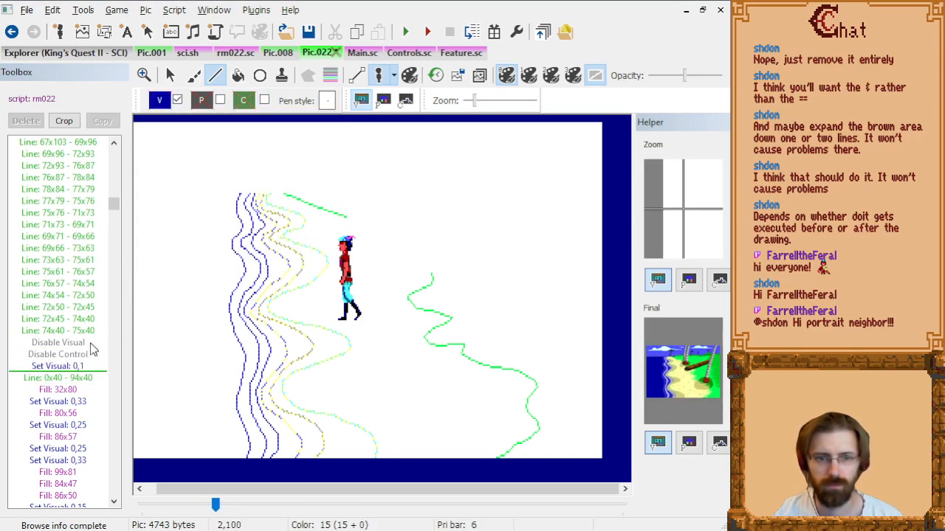
# Replace the Disable Control command after Disable Visual with control value 3.
pyautogui.click(86, 377)
pyautogui.click(90, 367)
pyautogui.click(94, 357)
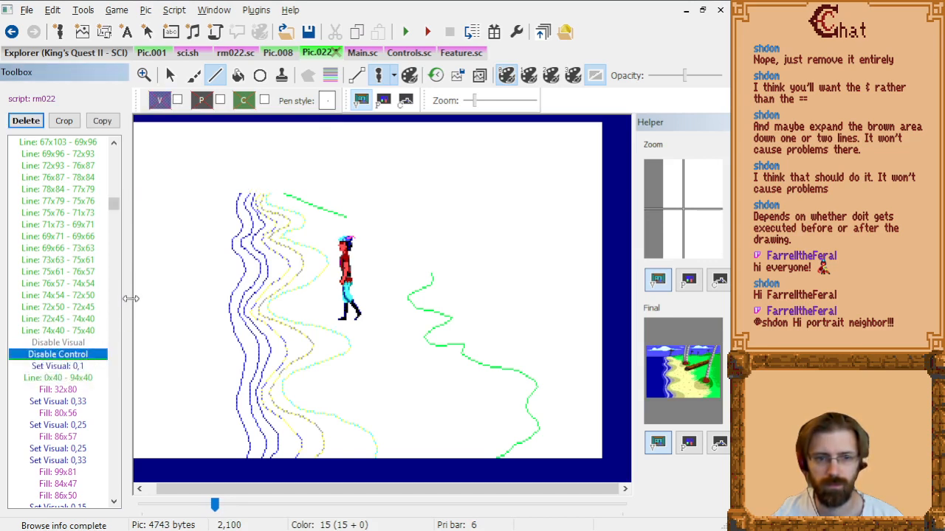
pyautogui.press('Delete')
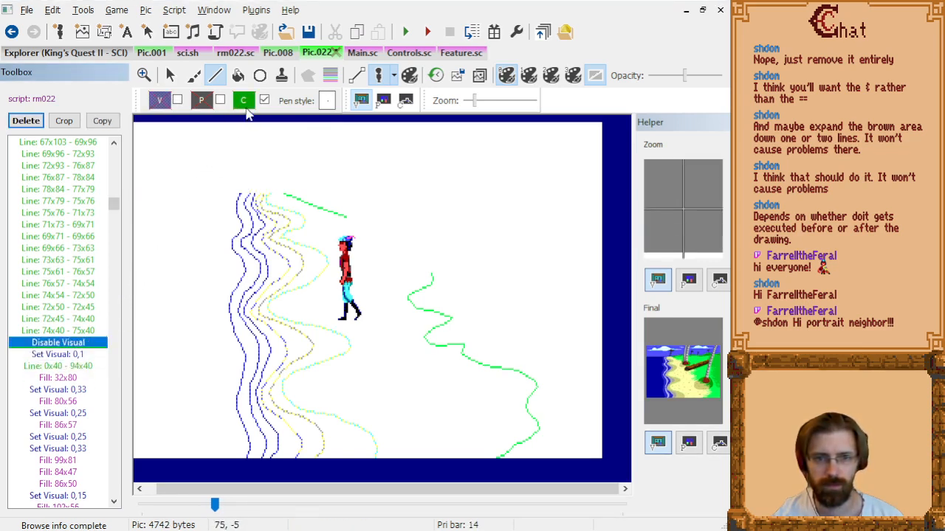
pyautogui.click(243, 100)
pyautogui.click(309, 144)
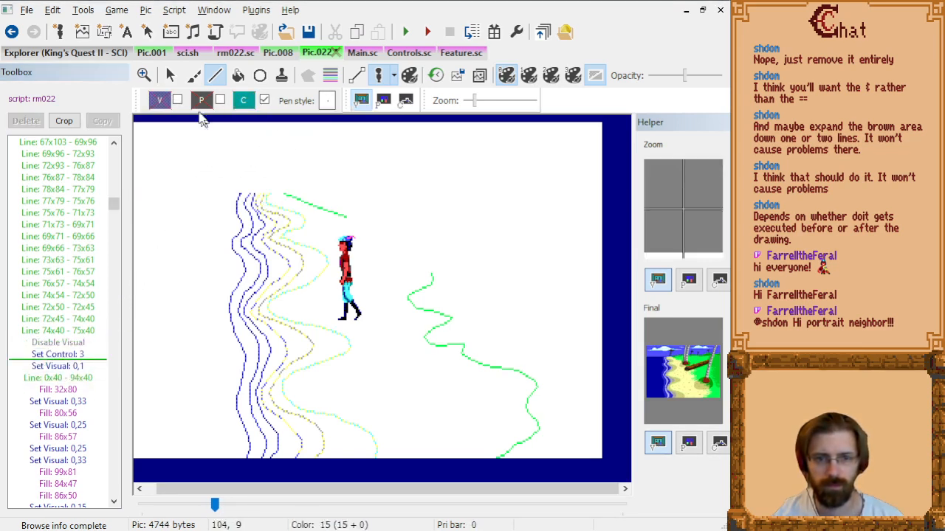
# Try a control boundary through the deep water from 63x40 via 50x74 and 56x104 to 50x128, checking it in the control view.
pyautogui.click(215, 77)
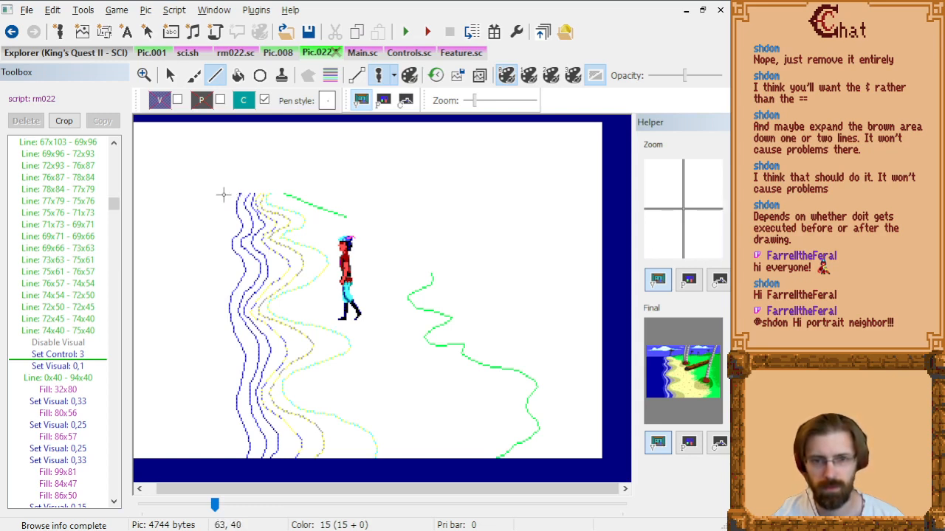
pyautogui.click(223, 195)
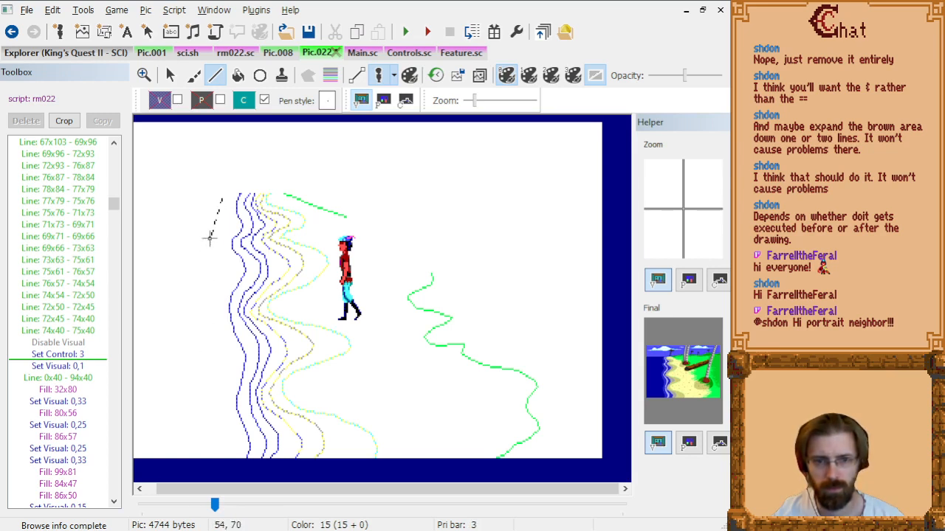
pyautogui.click(212, 239)
pyautogui.click(197, 260)
pyautogui.click(206, 285)
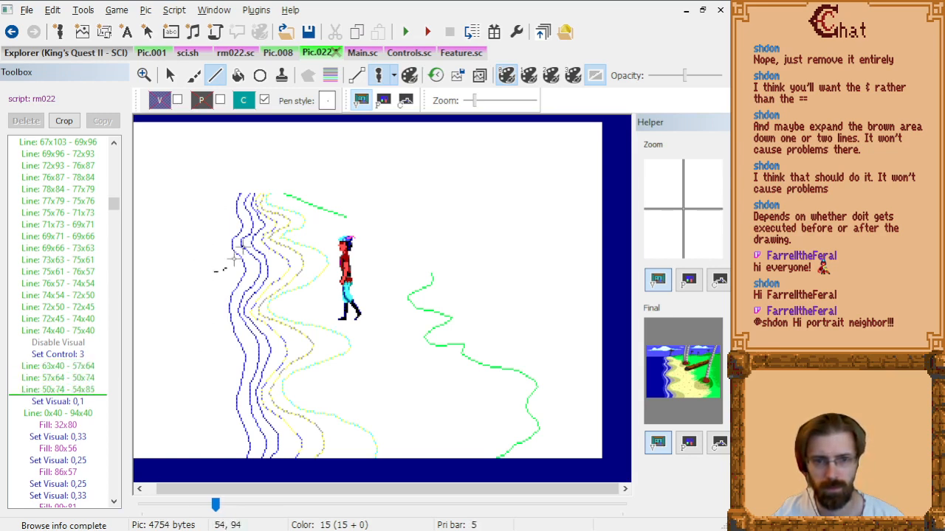
pyautogui.click(405, 100)
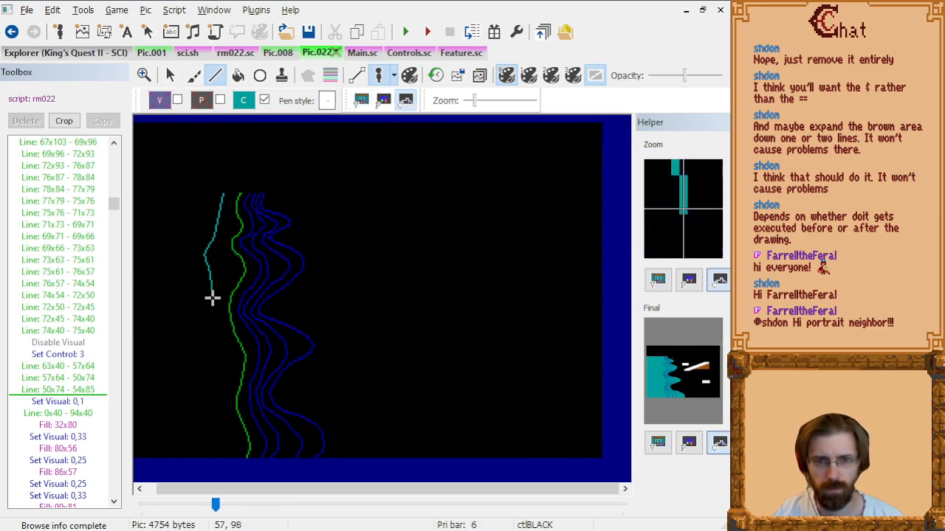
pyautogui.click(211, 309)
pyautogui.click(205, 334)
pyautogui.click(203, 351)
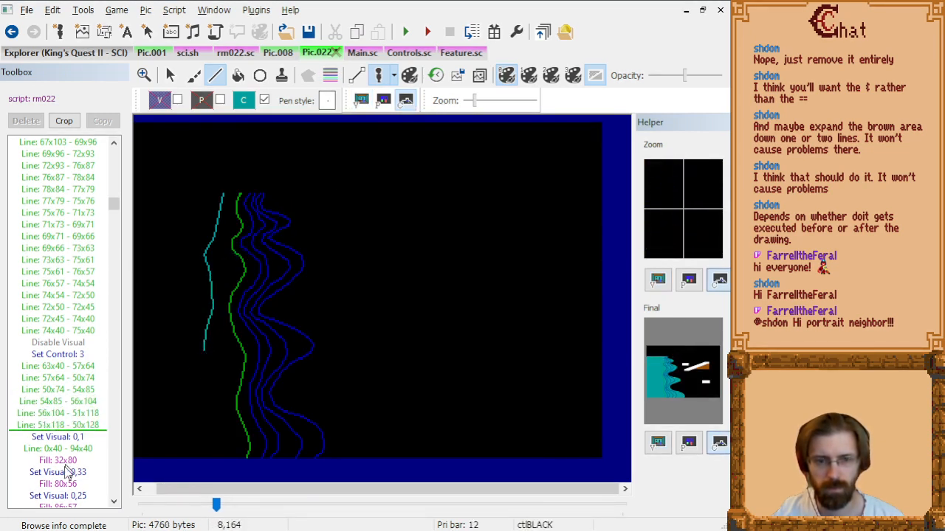
# Delete the six control lines running from 63x40 to 50x128 after Set Control: 3.
pyautogui.moveTo(69, 427); pyautogui.dragTo(69, 367)
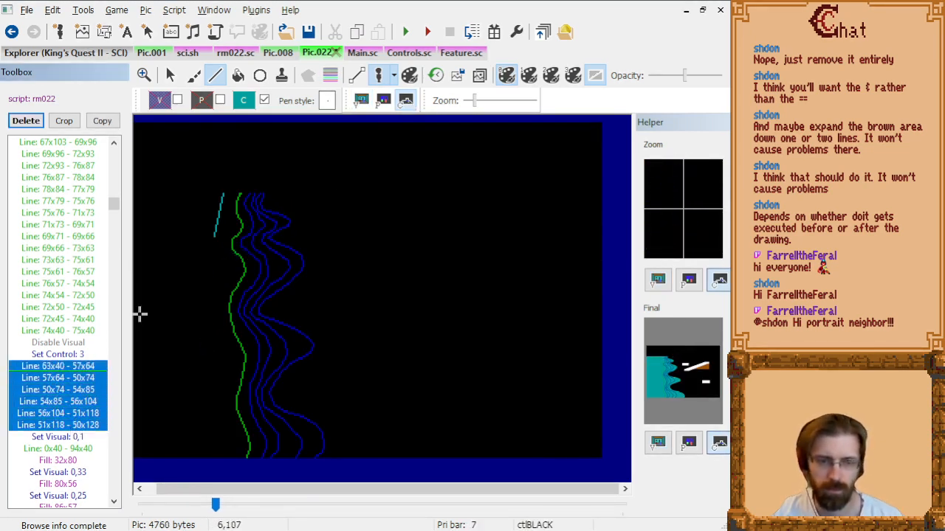
pyautogui.press('Delete')
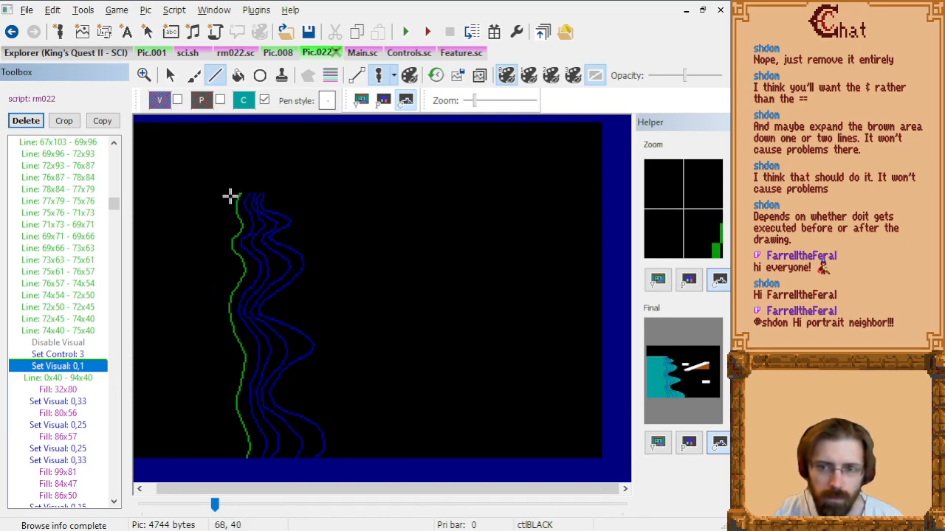
# Draw the control value 3 boundary through the deep water from 68x40 via 56x62, 47x103 and 52x137 down to 51x189.
pyautogui.click(230, 196)
pyautogui.click(224, 206)
pyautogui.click(219, 222)
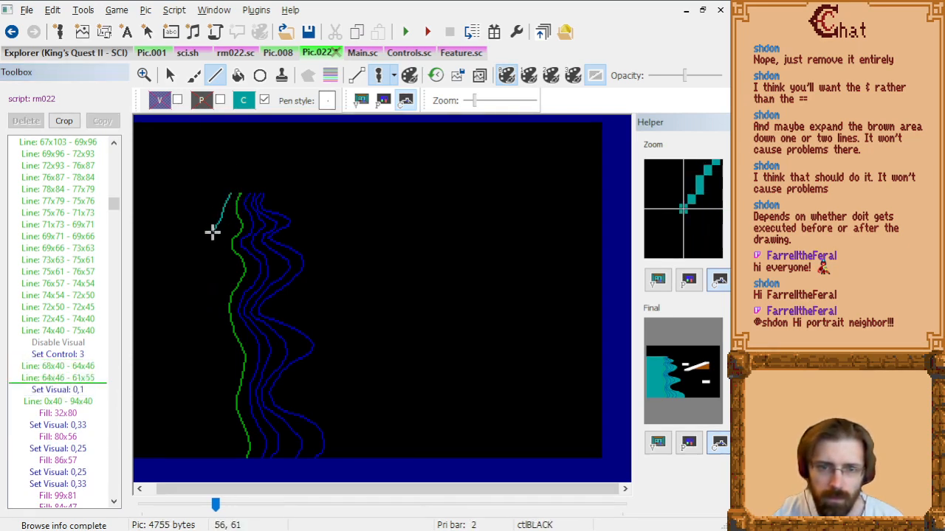
pyautogui.click(212, 235)
pyautogui.click(212, 241)
pyautogui.click(215, 250)
pyautogui.click(214, 257)
pyautogui.click(211, 271)
pyautogui.click(204, 286)
pyautogui.click(200, 307)
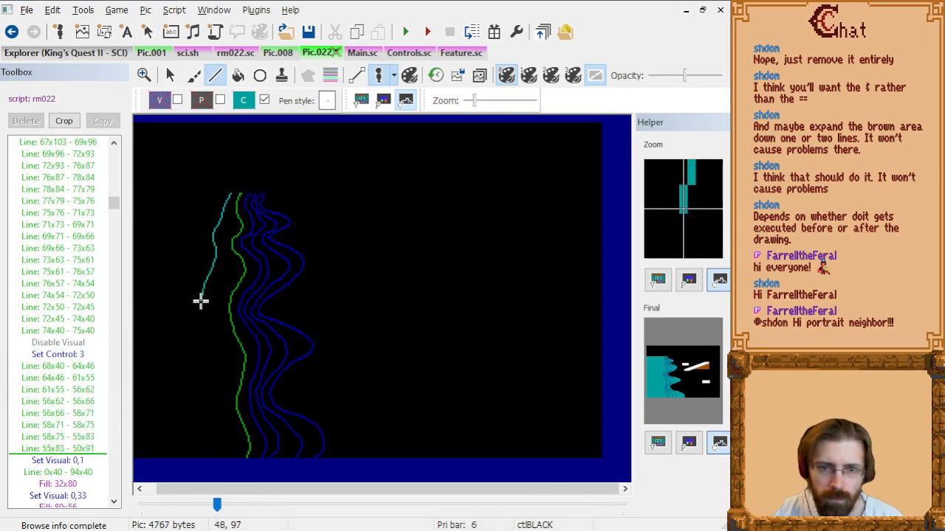
pyautogui.click(199, 319)
pyautogui.click(204, 332)
pyautogui.click(207, 349)
pyautogui.click(207, 367)
pyautogui.click(201, 388)
pyautogui.click(197, 398)
pyautogui.click(198, 406)
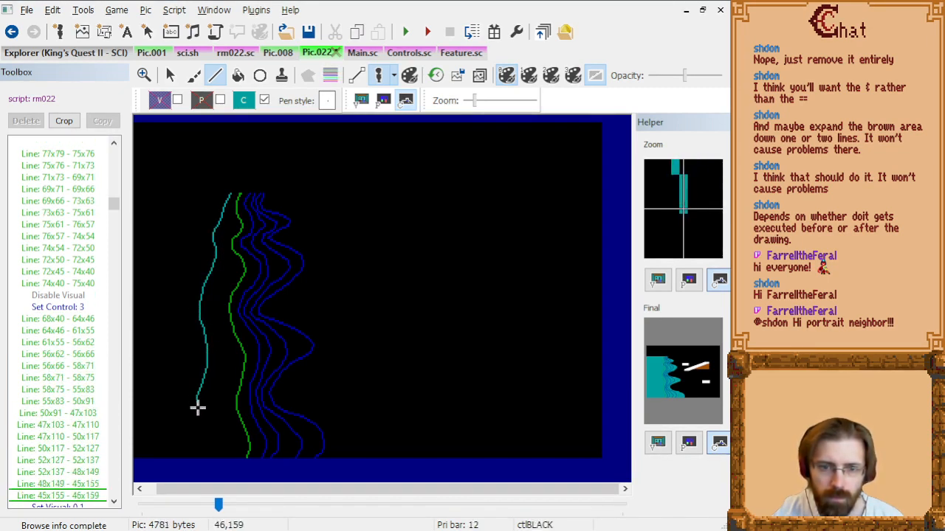
pyautogui.click(199, 417)
pyautogui.click(204, 430)
pyautogui.click(203, 443)
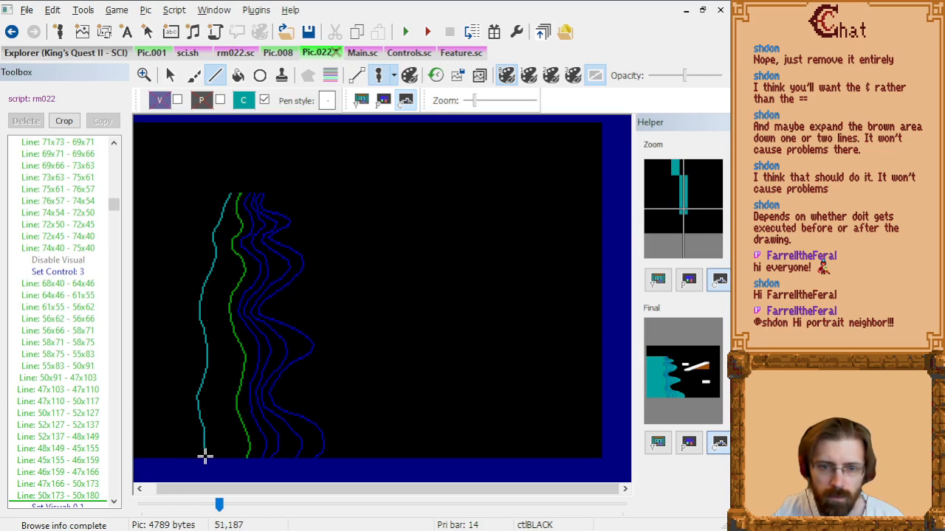
pyautogui.click(206, 460)
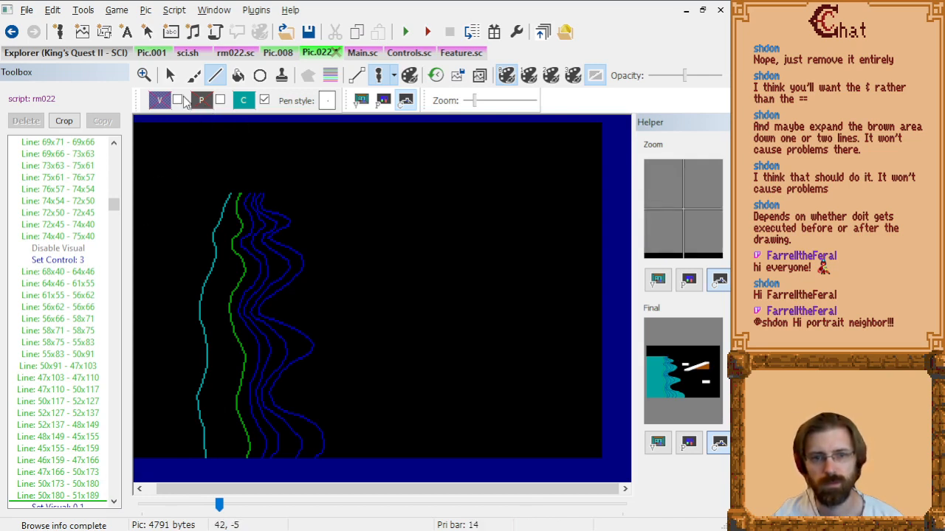
pyautogui.click(246, 101)
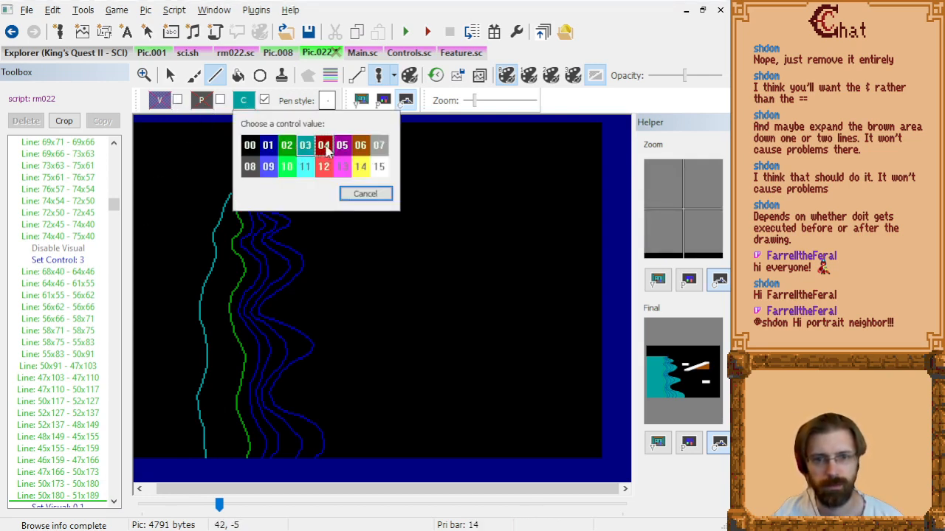
pyautogui.click(313, 14)
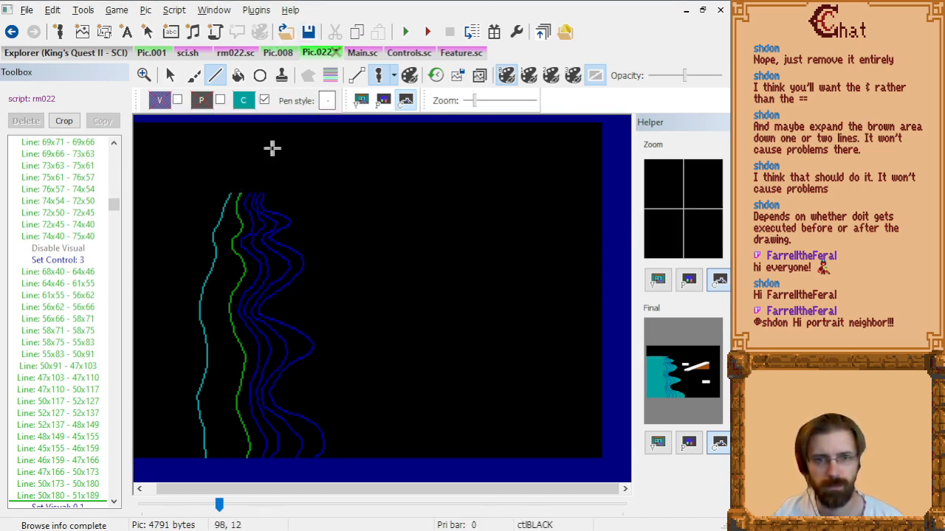
pyautogui.scroll(2, 281, 211)
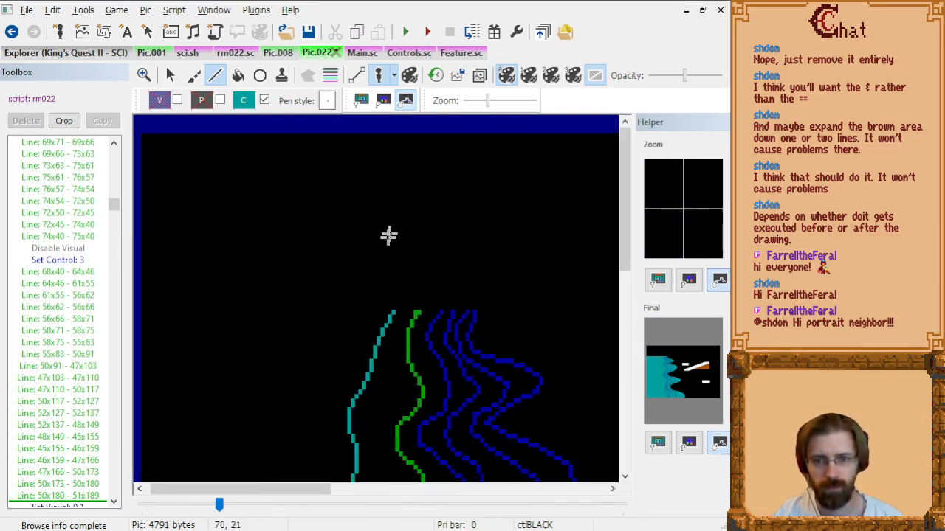
pyautogui.scroll(-5, 376, 359)
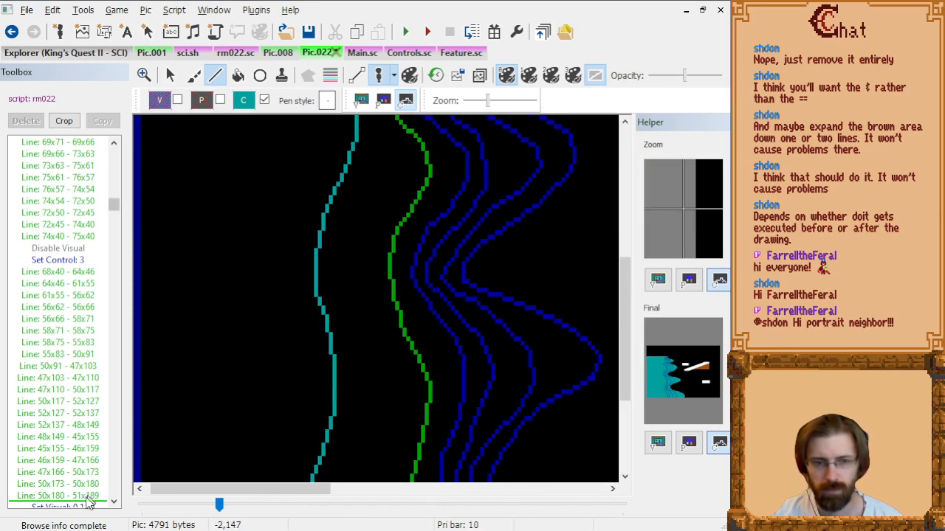
# Insert a Disable Control command after Set Visual: 0,15, directly before line 112x189 - 116x184, so the inner shoreline contours draw no control.
pyautogui.click(85, 325)
pyautogui.press('pageup')
pyautogui.press('pageup')
pyautogui.press('pageup')
pyautogui.press('pageup')
pyautogui.press('pageup')
pyautogui.press('pageup')
pyautogui.press('pageup')
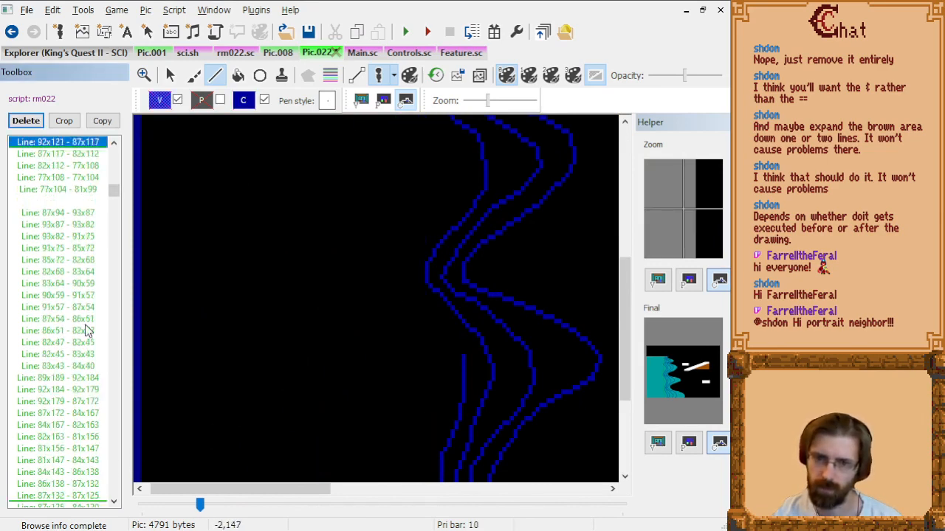
pyautogui.press('pagedown')
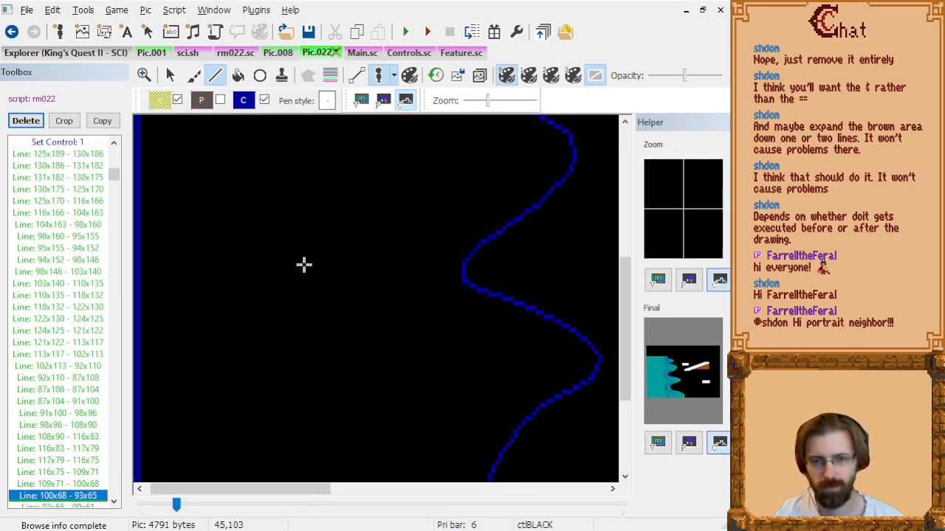
pyautogui.scroll(-3, 331, 253)
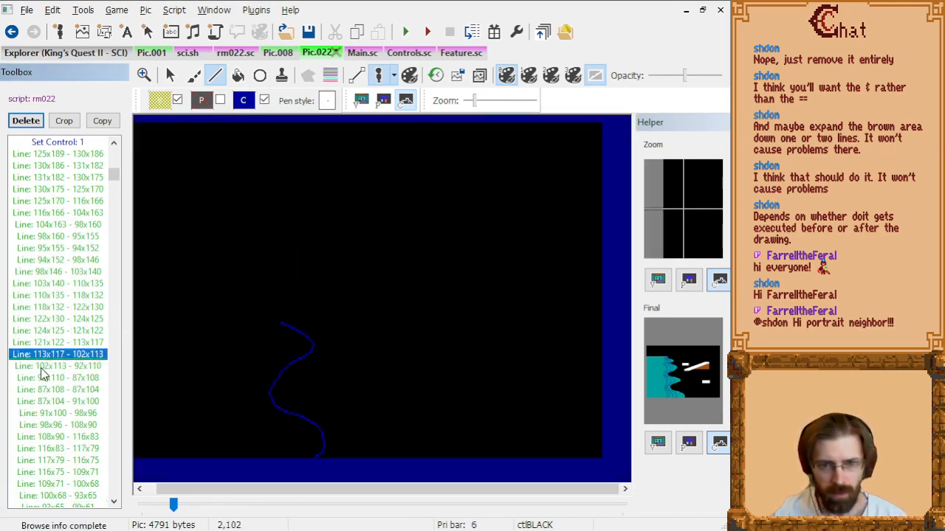
pyautogui.press('Down')
pyautogui.press('Down')
pyautogui.press('Down')
pyautogui.press('Down')
pyautogui.press('Down')
pyautogui.press('Down')
pyautogui.press('Down')
pyautogui.press('Down')
pyautogui.press('Down')
pyautogui.press('Down')
pyautogui.press('Down')
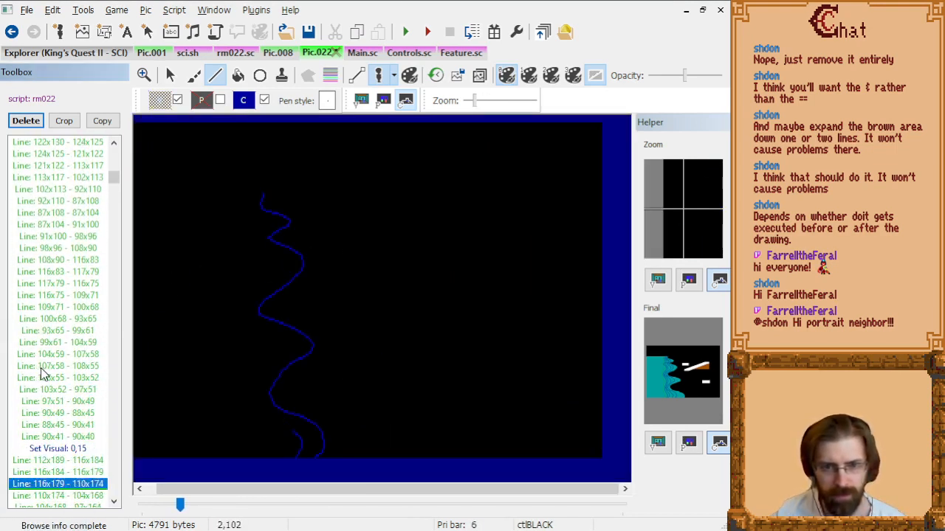
pyautogui.click(265, 100)
# Step through the picture commands in the visual view from line 112x189 - 116x184 to line 75x70 - 75x66, checking the shoreline contours.
pyautogui.click(363, 101)
pyautogui.click(58, 471)
pyautogui.press('Down')
pyautogui.press('Down')
pyautogui.press('Down')
pyautogui.press('Down')
pyautogui.press('Down')
pyautogui.press('Down')
pyautogui.press('Down')
pyautogui.press('Down')
pyautogui.press('Down')
pyautogui.press('Down')
pyautogui.press('Down')
pyautogui.press('Down')
pyautogui.press('Down')
pyautogui.press('Down')
pyautogui.press('Down')
pyautogui.press('Down')
pyautogui.press('Down')
pyautogui.press('Down')
pyautogui.press('Down')
pyautogui.press('Down')
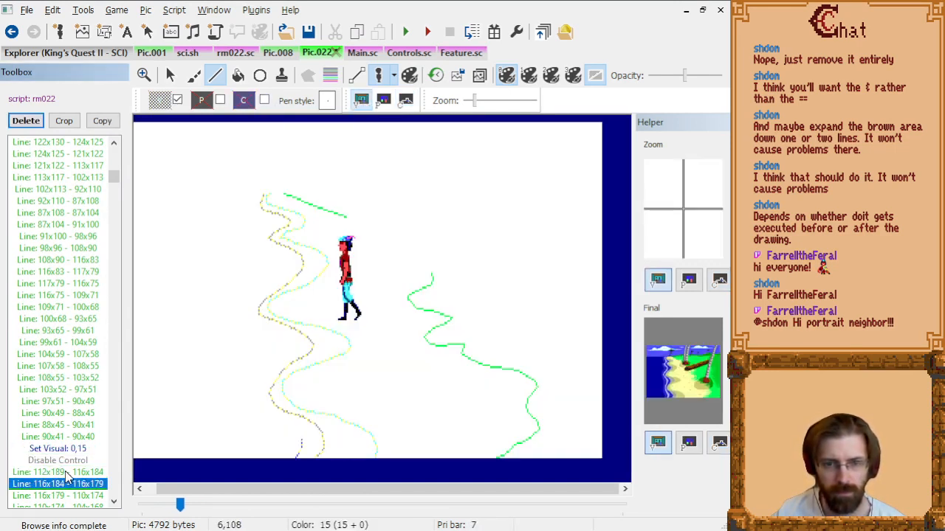
pyautogui.press('Down')
pyautogui.press('Down')
pyautogui.press('Down')
pyautogui.press('Down')
pyautogui.press('Down')
pyautogui.press('Down')
pyautogui.press('Down')
pyautogui.press('Down')
pyautogui.press('Down')
pyautogui.press('Down')
pyautogui.press('Down')
pyautogui.press('Down')
pyautogui.press('Down')
pyautogui.press('Down')
pyautogui.press('Down')
pyautogui.press('Down')
pyautogui.press('Down')
pyautogui.press('Down')
pyautogui.press('Down')
pyautogui.press('Down')
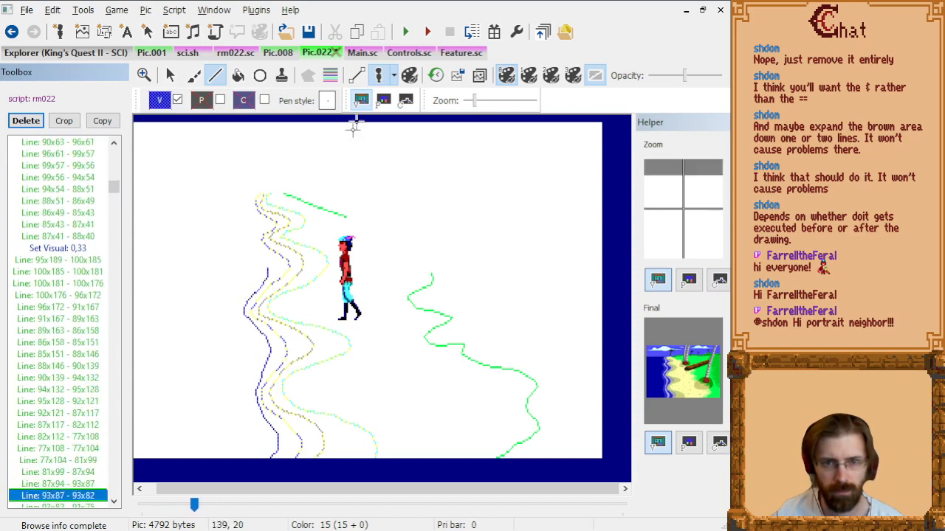
pyautogui.press('Down')
pyautogui.press('Down')
pyautogui.press('Down')
pyautogui.press('Down')
pyautogui.press('Down')
pyautogui.press('Down')
pyautogui.press('Down')
pyautogui.press('Down')
pyautogui.press('Down')
pyautogui.press('Down')
pyautogui.press('Down')
pyautogui.press('Down')
pyautogui.press('Down')
pyautogui.press('Down')
pyautogui.press('Down')
pyautogui.press('Down')
pyautogui.press('Down')
pyautogui.press('Down')
pyautogui.press('Down')
pyautogui.press('Down')
# Step through the picture commands in the control view up to line 50x180 - 51x189, examining the value 1, 2 and 3 boundaries.
pyautogui.click(405, 100)
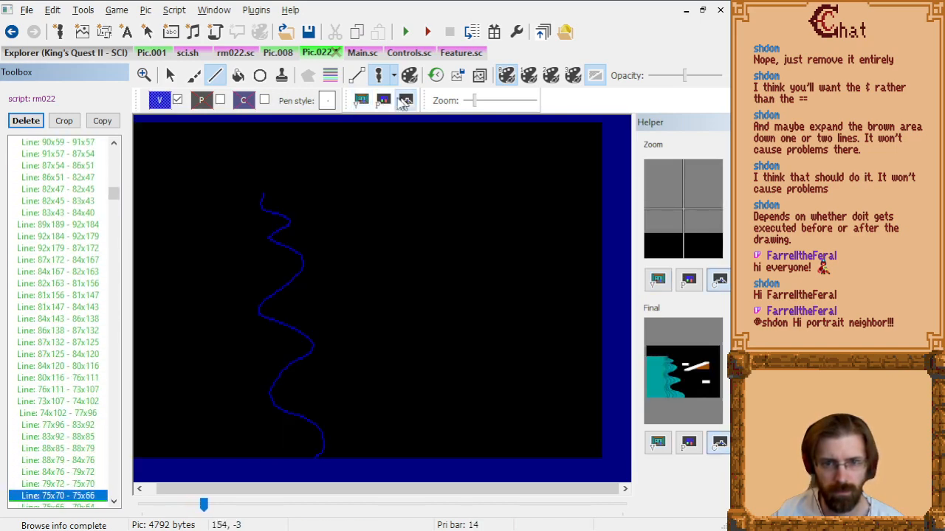
pyautogui.press('pagedown')
pyautogui.press('pagedown')
pyautogui.press('pageup')
pyautogui.press('pageup')
pyautogui.press('pageup')
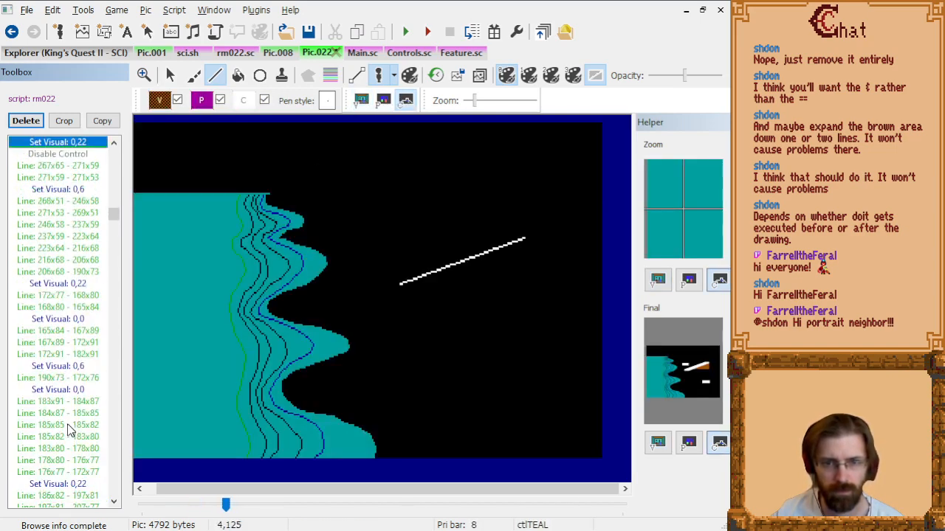
pyautogui.press('Down')
pyautogui.press('Down')
pyautogui.press('Down')
pyautogui.press('Down')
pyautogui.press('Down')
pyautogui.press('Down')
pyautogui.press('Down')
pyautogui.press('Down')
pyautogui.press('Down')
pyautogui.press('Down')
pyautogui.press('Down')
pyautogui.press('Down')
pyautogui.press('Down')
pyautogui.press('Down')
pyautogui.press('Down')
pyautogui.press('Down')
pyautogui.press('Down')
pyautogui.press('Down')
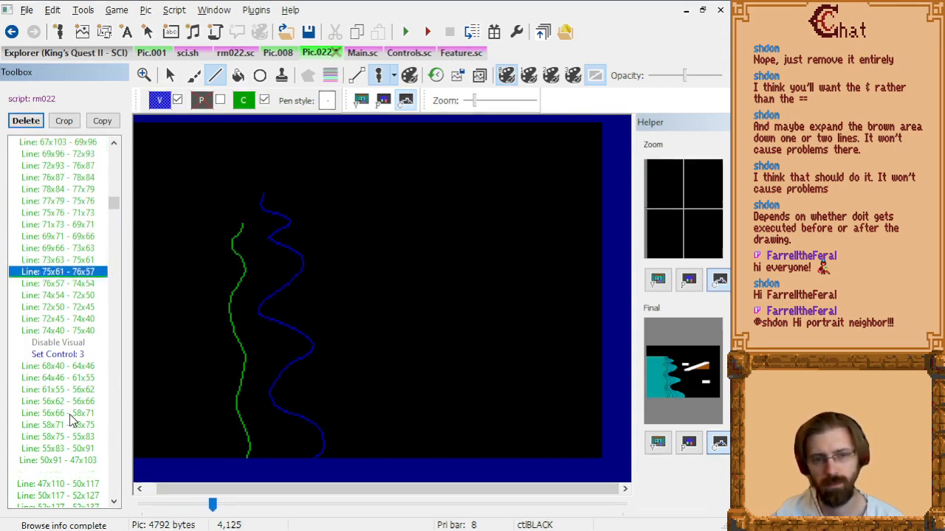
pyautogui.press('Down')
pyautogui.press('Down')
pyautogui.press('Down')
pyautogui.press('Down')
pyautogui.press('Down')
pyautogui.press('Down')
pyautogui.press('Down')
pyautogui.press('Down')
pyautogui.press('Down')
pyautogui.press('Down')
pyautogui.press('Down')
pyautogui.press('Down')
pyautogui.press('Down')
pyautogui.press('Down')
pyautogui.press('Down')
pyautogui.press('Down')
pyautogui.press('Down')
pyautogui.press('Down')
pyautogui.press('Down')
pyautogui.press('Down')
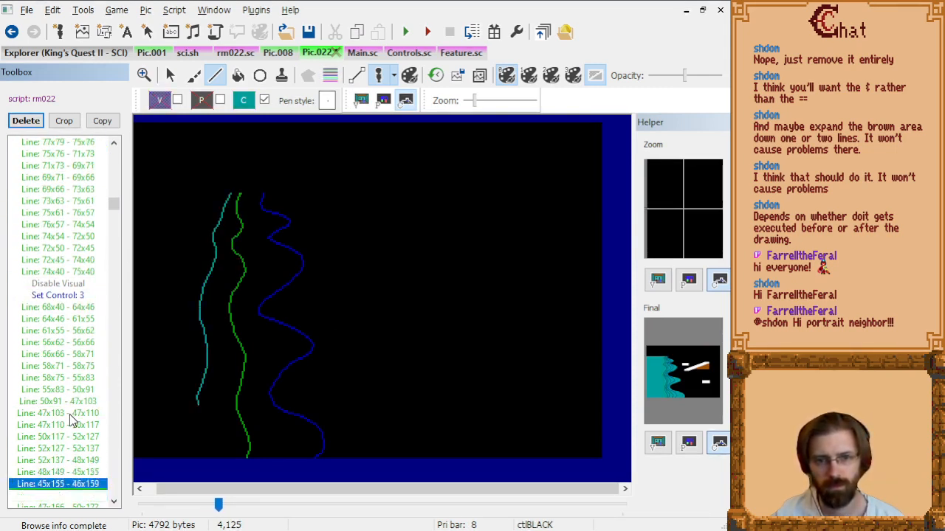
pyautogui.press('Up')
pyautogui.press('Up')
pyautogui.press('Up')
pyautogui.press('Up')
pyautogui.press('Up')
pyautogui.press('Up')
pyautogui.press('Up')
pyautogui.press('Up')
pyautogui.press('Up')
pyautogui.press('Up')
pyautogui.press('Up')
pyautogui.press('Up')
pyautogui.press('Up')
pyautogui.press('Up')
pyautogui.press('Up')
pyautogui.press('Up')
pyautogui.press('Up')
pyautogui.press('Up')
pyautogui.press('Up')
pyautogui.press('Up')
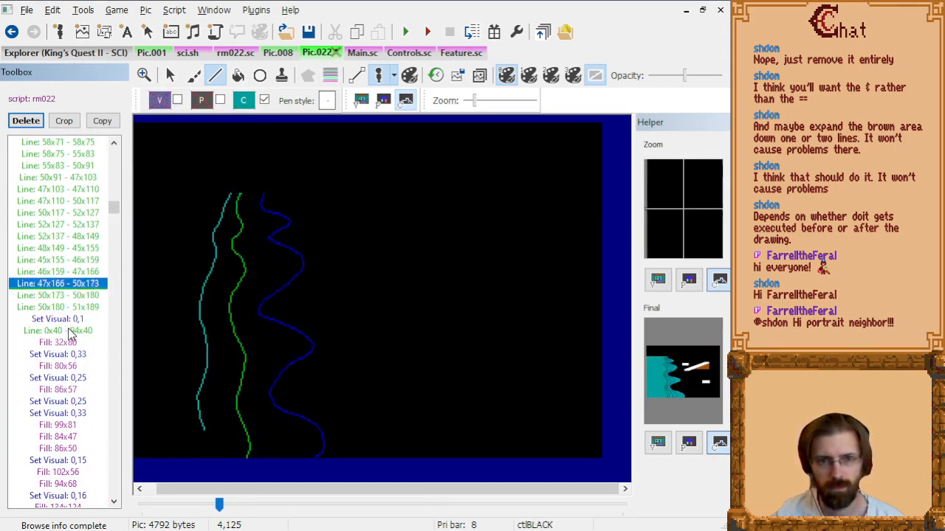
pyautogui.press('Down')
pyautogui.press('Down')
pyautogui.press('Down')
pyautogui.press('Down')
pyautogui.press('Down')
pyautogui.press('Down')
pyautogui.press('Down')
pyautogui.press('Down')
pyautogui.press('Down')
pyautogui.press('Down')
pyautogui.press('Down')
pyautogui.press('Down')
pyautogui.press('Down')
pyautogui.press('Down')
pyautogui.press('Down')
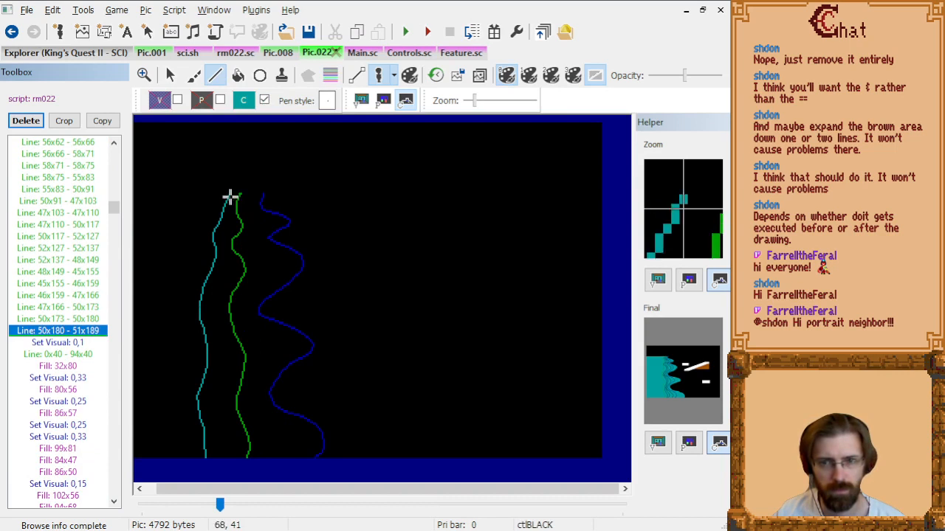
# Insert a Set Control: 4 command after line 50x180 - 51x189 and draw a horizontal control line from 67x40 to 0x40.
pyautogui.click(229, 195)
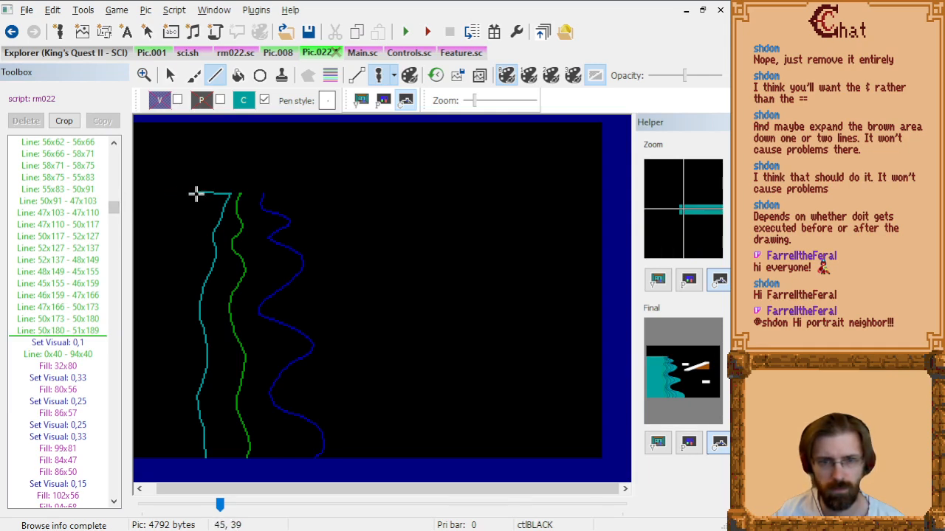
pyautogui.rightClick(196, 193)
pyautogui.click(245, 101)
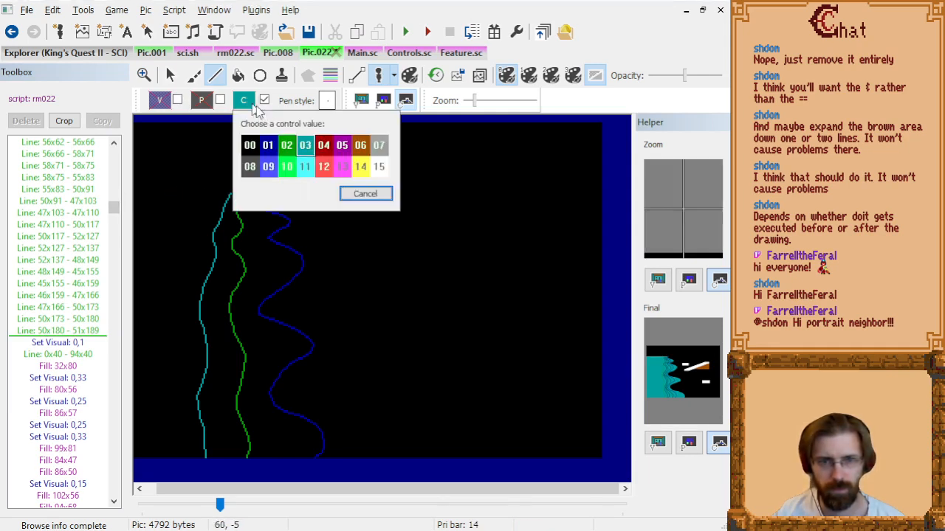
pyautogui.click(324, 145)
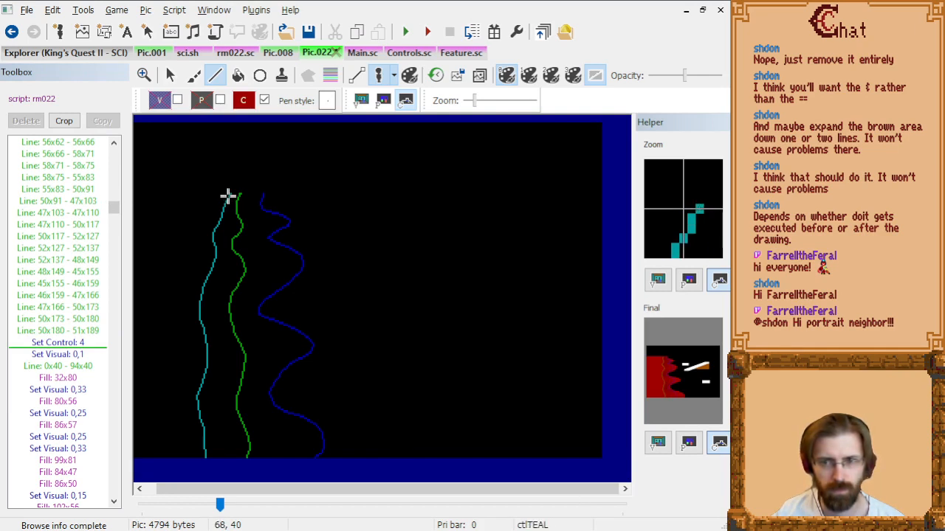
pyautogui.click(225, 195)
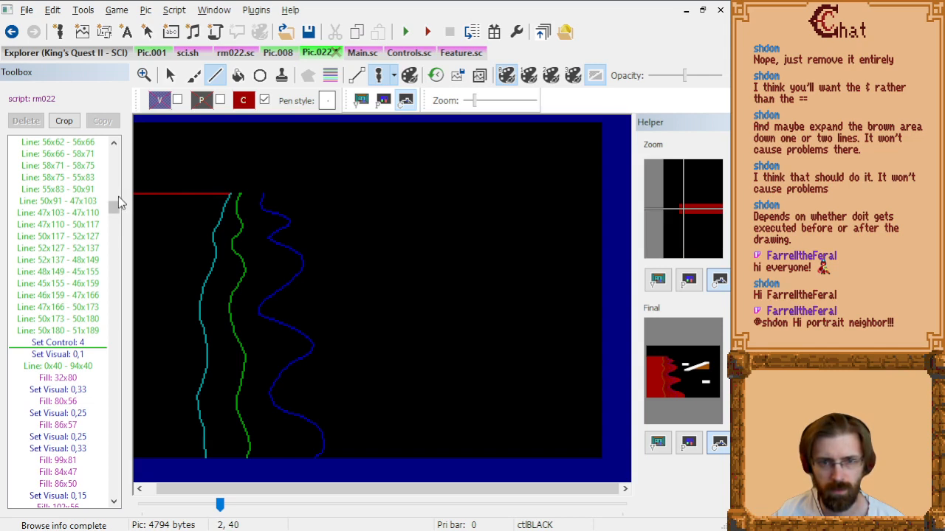
pyautogui.moveTo(275, 490); pyautogui.dragTo(191, 488)
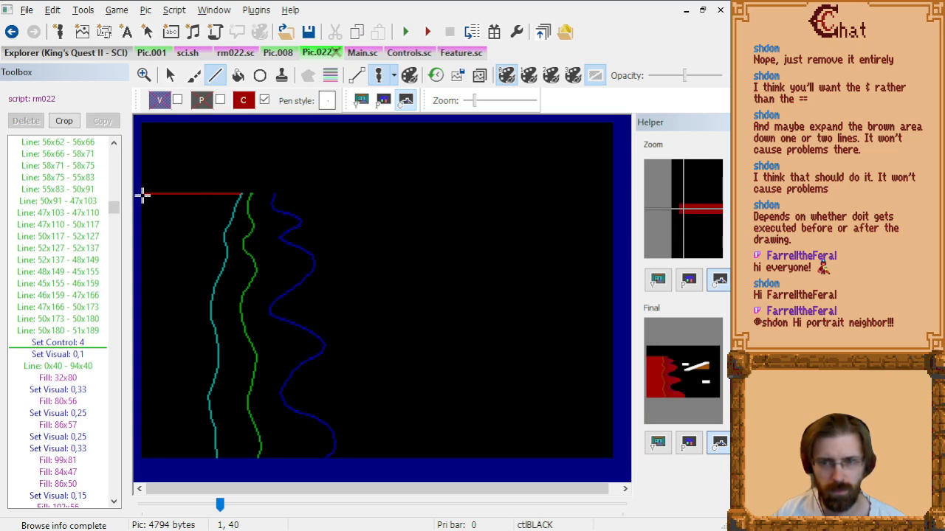
pyautogui.click(143, 195)
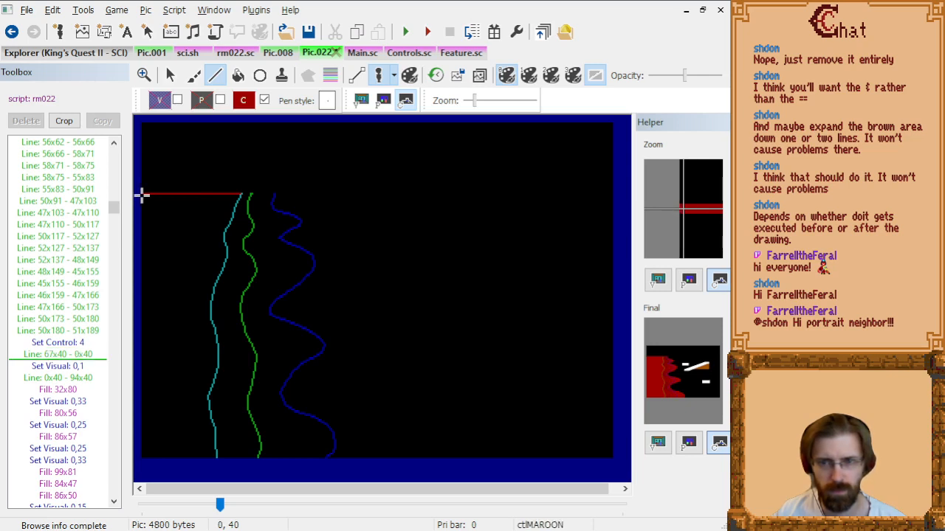
# Fill the enclosed deep-water area at 25x73 with control value 4.
pyautogui.click(236, 77)
pyautogui.click(185, 253)
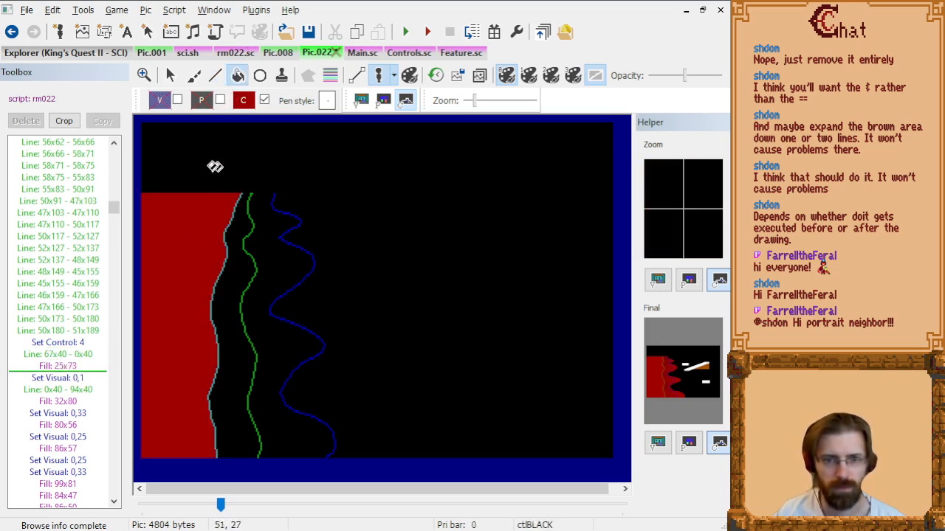
pyautogui.click(243, 100)
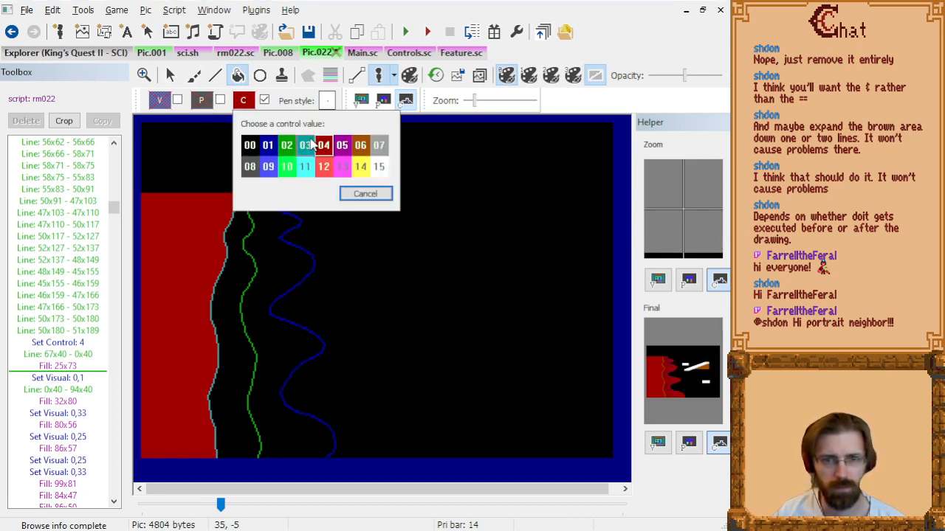
pyautogui.click(365, 193)
# Try closing the control value 3 band with line 68x40 - 73x40 after line 50x180 - 51x189 and filling it at 63x84.
pyautogui.click(81, 295)
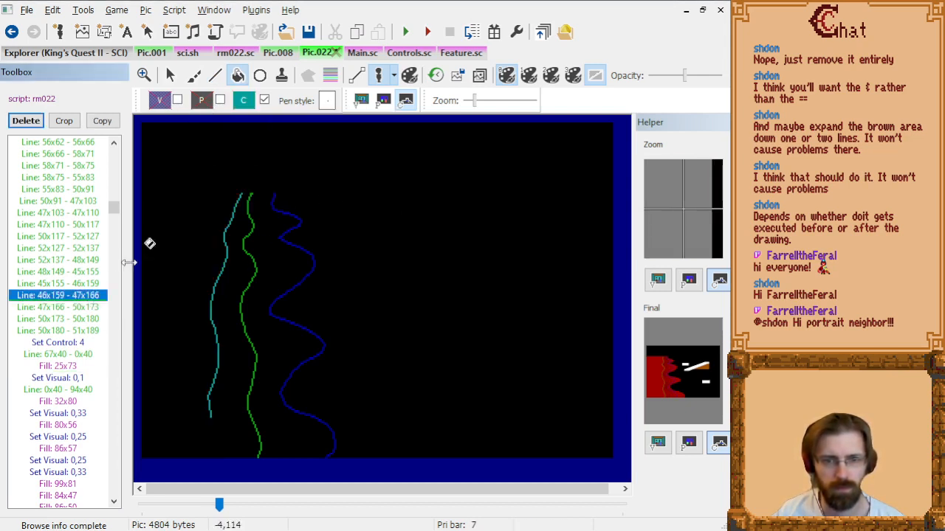
pyautogui.press('Down')
pyautogui.press('Down')
pyautogui.press('Down')
pyautogui.click(215, 76)
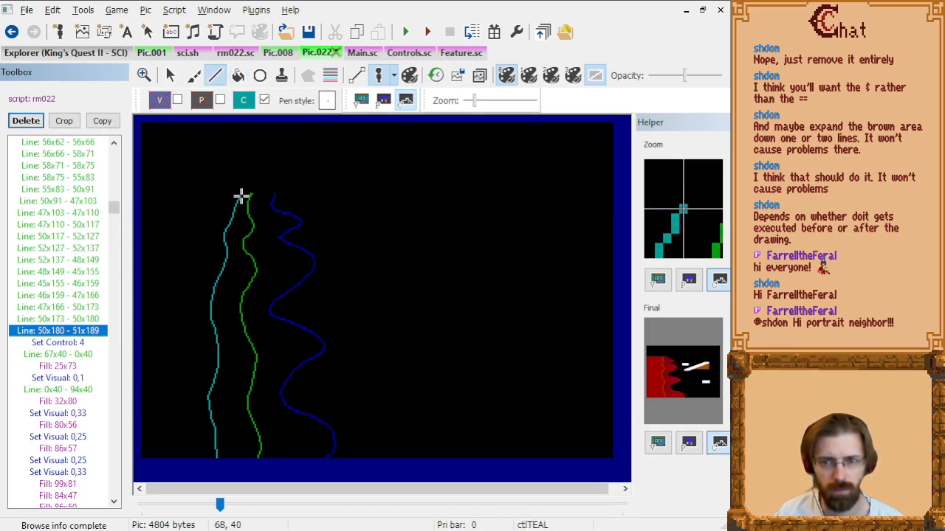
pyautogui.click(244, 195)
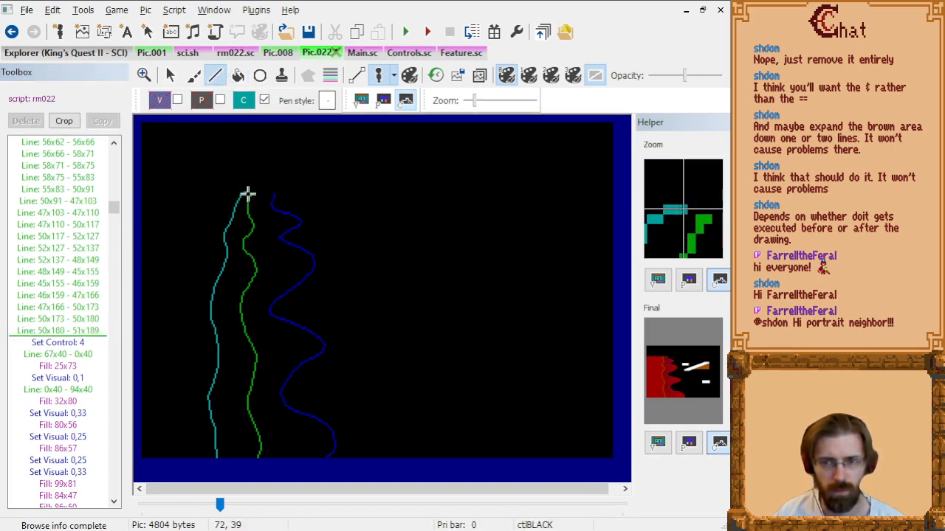
pyautogui.click(250, 194)
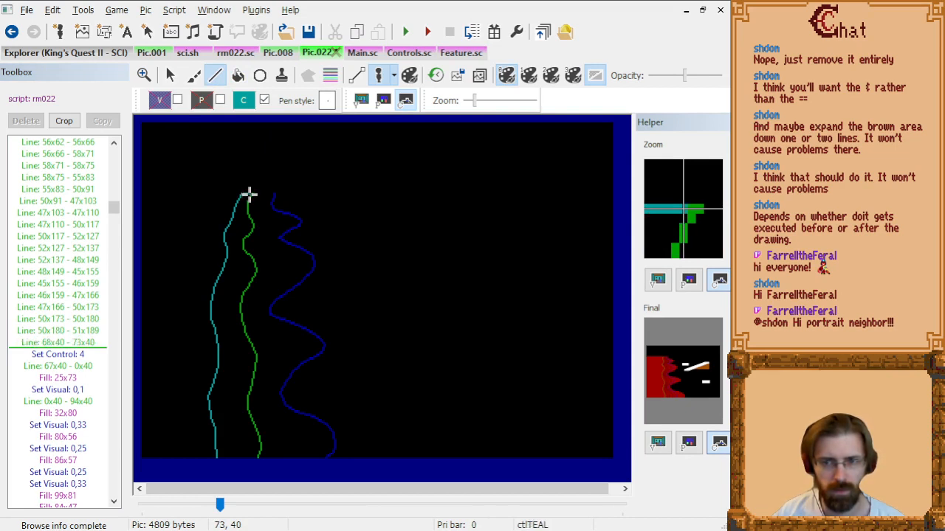
pyautogui.click(237, 76)
pyautogui.click(236, 268)
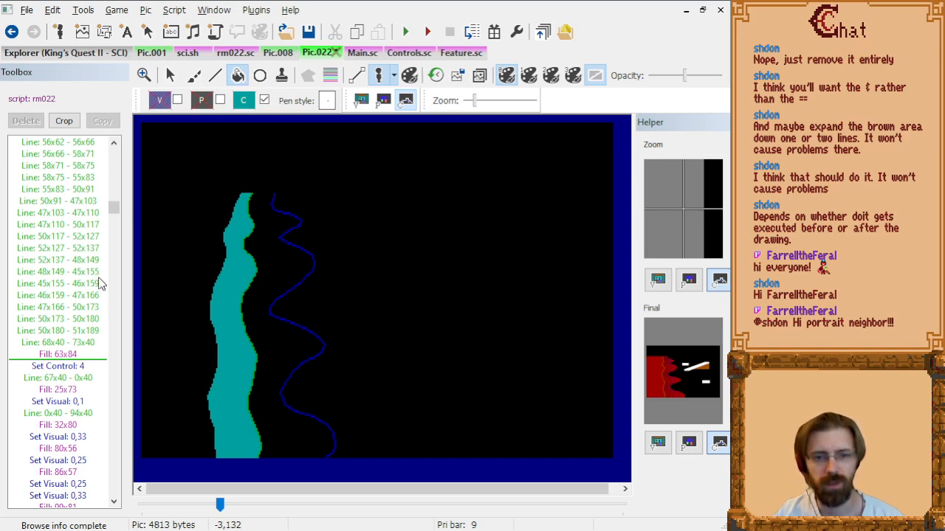
# Compare the fully drawn picture in the visual and control views.
pyautogui.click(361, 100)
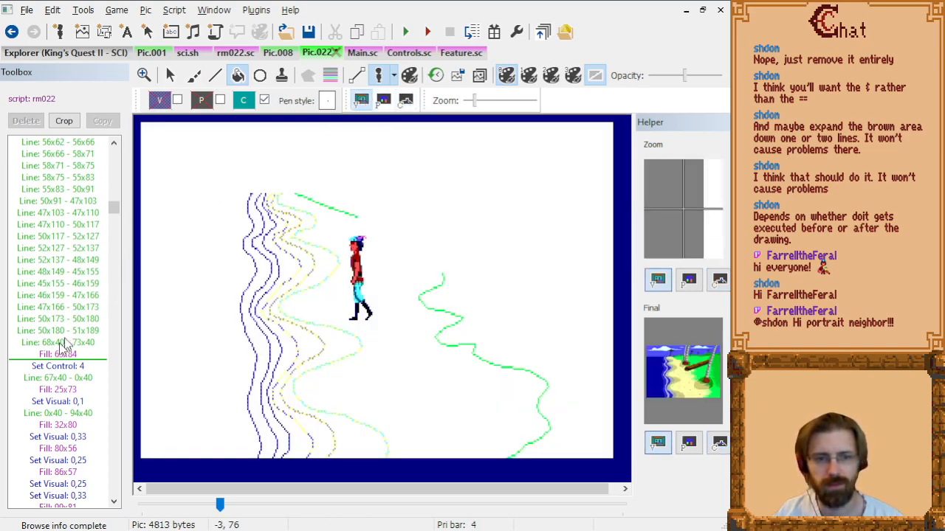
pyautogui.press('End')
pyautogui.click(405, 100)
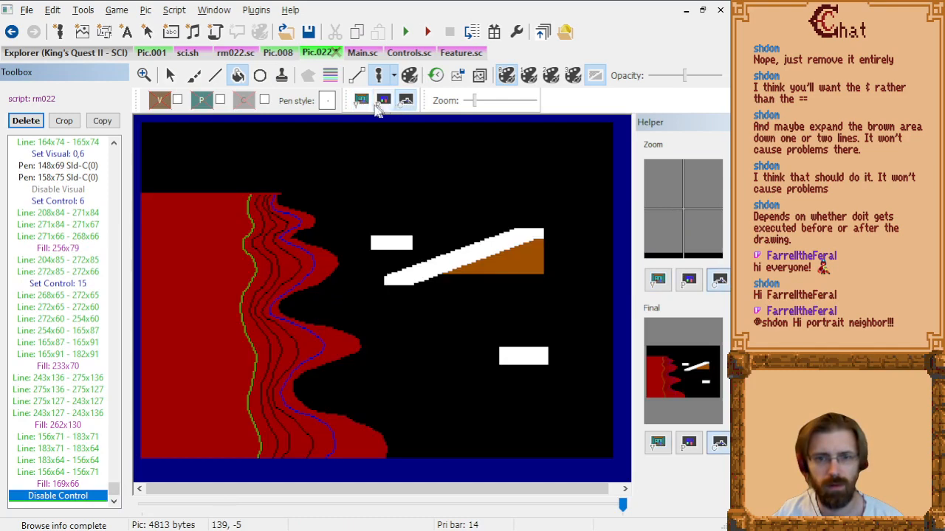
pyautogui.click(361, 100)
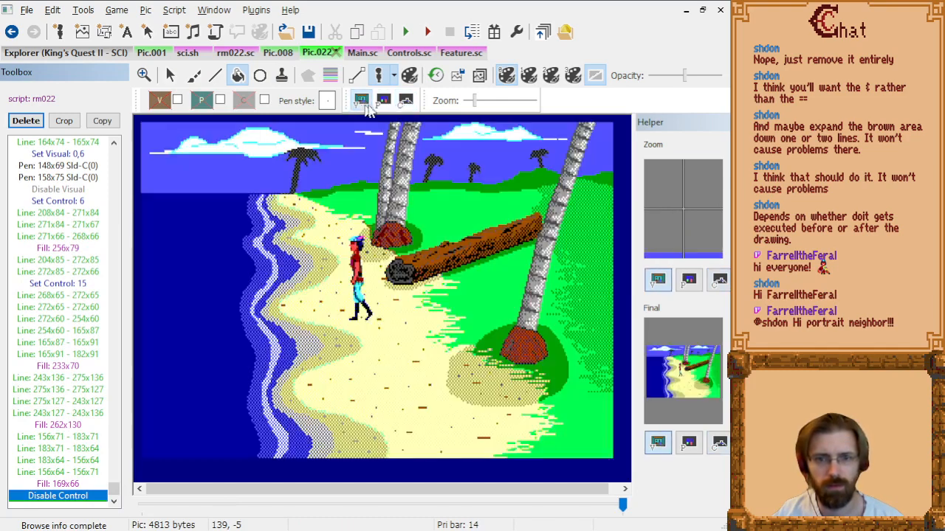
pyautogui.click(405, 102)
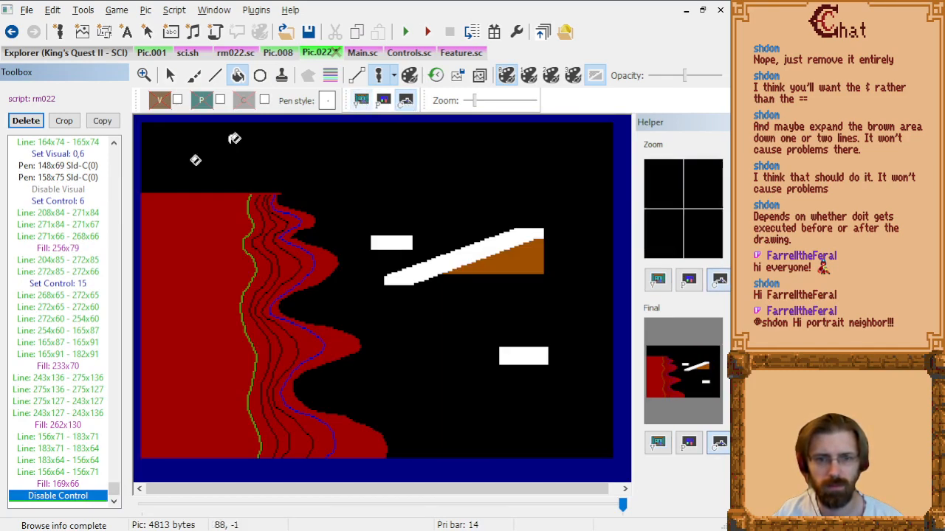
# Go back through the command list to Fill: 63x84 and examine how the control 3 fill changes the control view.
pyautogui.click(74, 302)
pyautogui.press('pageup')
pyautogui.press('pageup')
pyautogui.press('pageup')
pyautogui.press('pageup')
pyautogui.press('pageup')
pyautogui.press('pageup')
pyautogui.press('pageup')
pyautogui.press('pageup')
pyautogui.press('pageup')
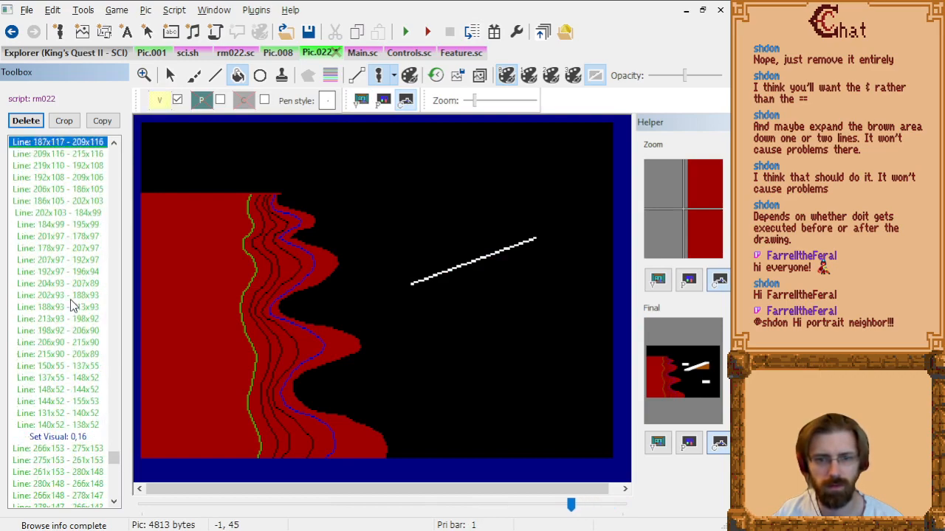
pyautogui.press('pageup')
pyautogui.press('pageup')
pyautogui.press('pageup')
pyautogui.press('pageup')
pyautogui.press('pageup')
pyautogui.press('pageup')
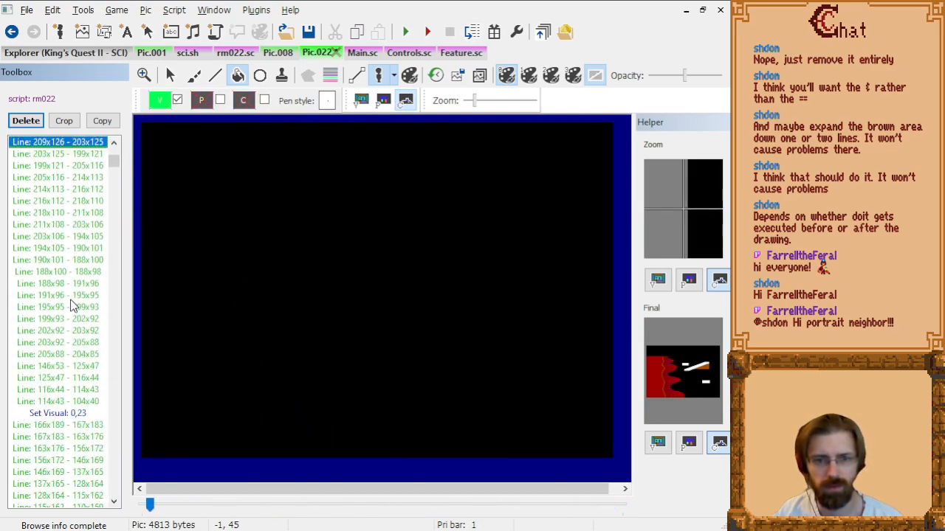
pyautogui.press('pagedown')
pyautogui.press('pagedown')
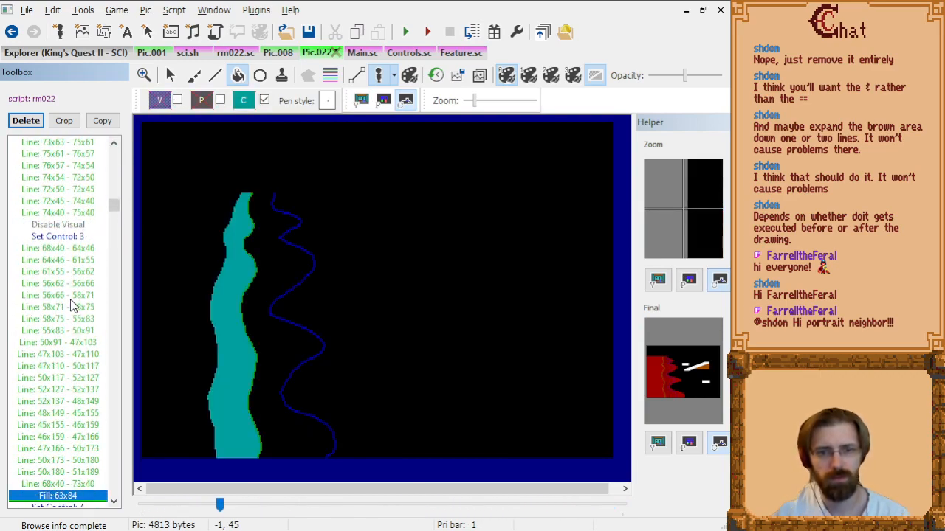
pyautogui.press('Up')
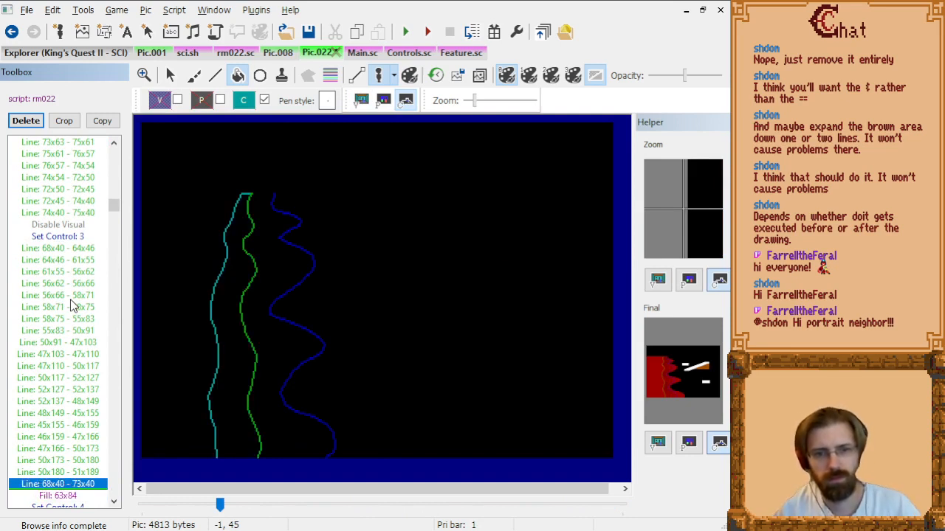
pyautogui.press('Down')
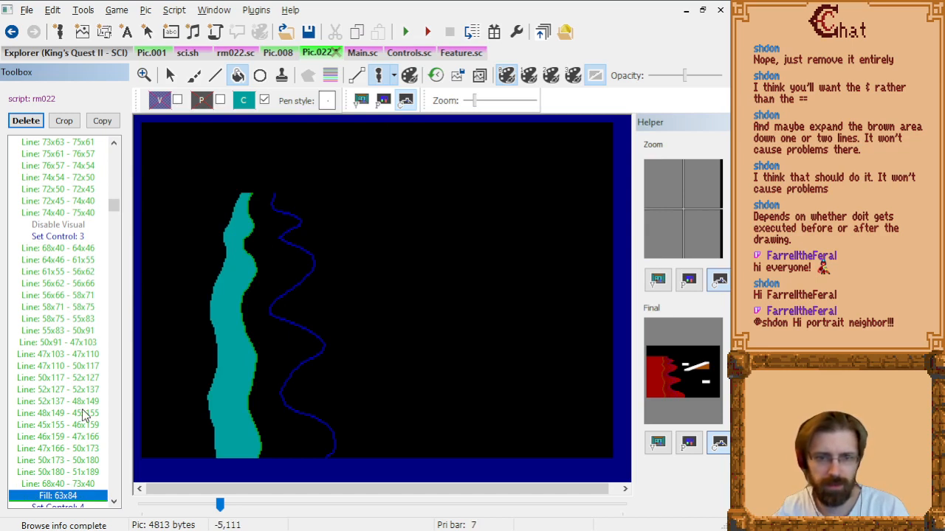
# Delete the control 3 fill at 63x84 and the closing line 68x40 - 73x40.
pyautogui.press('Up')
pyautogui.press('Up')
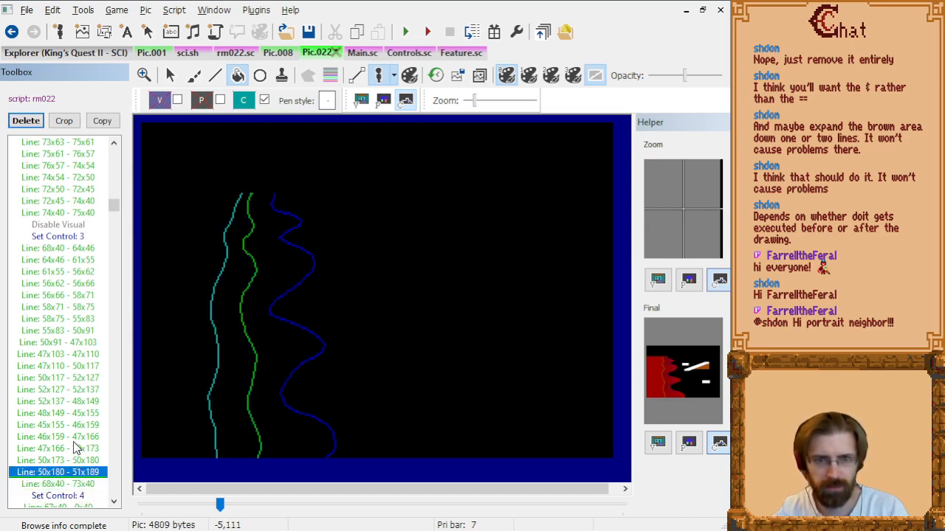
pyautogui.press('Down')
pyautogui.press('Delete')
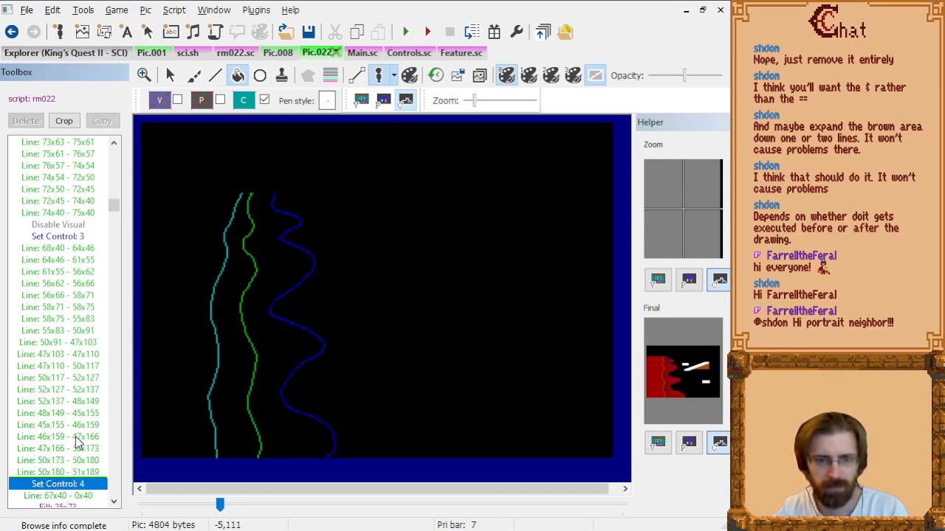
# Step through the picture commands around Set Control: 4 and examine how the shoreline lines and fills build up in the control view.
pyautogui.press('Down')
pyautogui.press('Down')
pyautogui.press('Down')
pyautogui.press('Down')
pyautogui.press('Down')
pyautogui.press('Down')
pyautogui.press('Down')
pyautogui.press('Down')
pyautogui.press('Down')
pyautogui.press('Up')
pyautogui.press('Up')
pyautogui.press('Up')
pyautogui.press('Up')
pyautogui.press('Up')
pyautogui.press('Up')
pyautogui.press('Up')
pyautogui.press('Up')
pyautogui.press('Up')
pyautogui.press('Up')
pyautogui.press('Up')
pyautogui.press('Up')
pyautogui.press('Up')
pyautogui.press('Up')
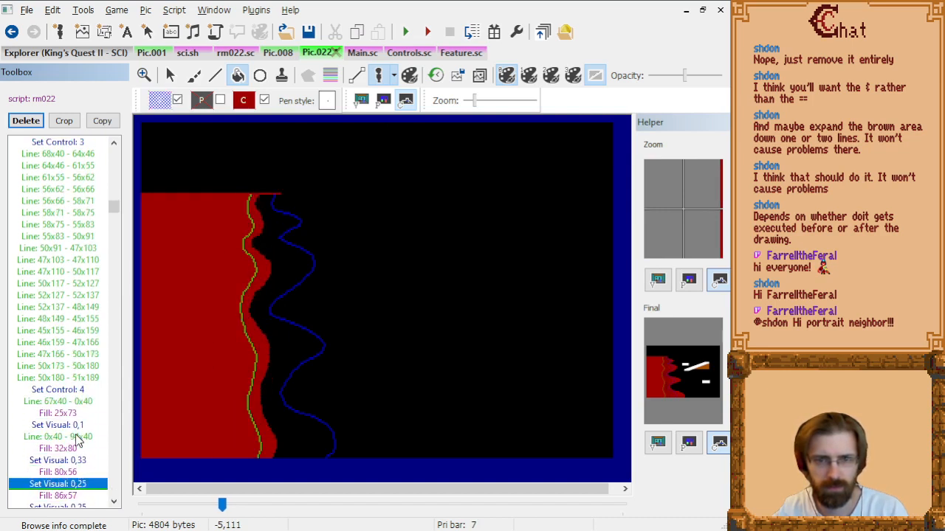
pyautogui.press('Down')
pyautogui.press('Down')
pyautogui.press('Down')
pyautogui.press('Down')
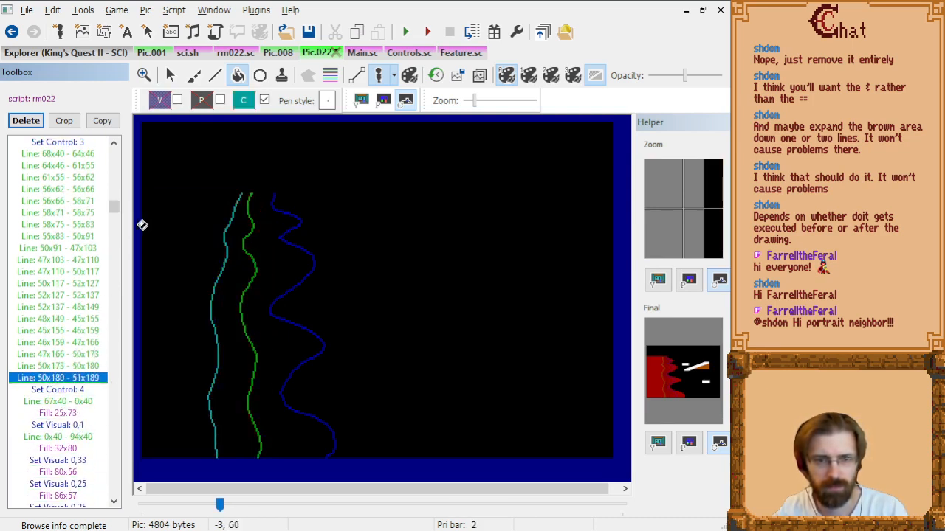
pyautogui.press('Down')
pyautogui.press('Down')
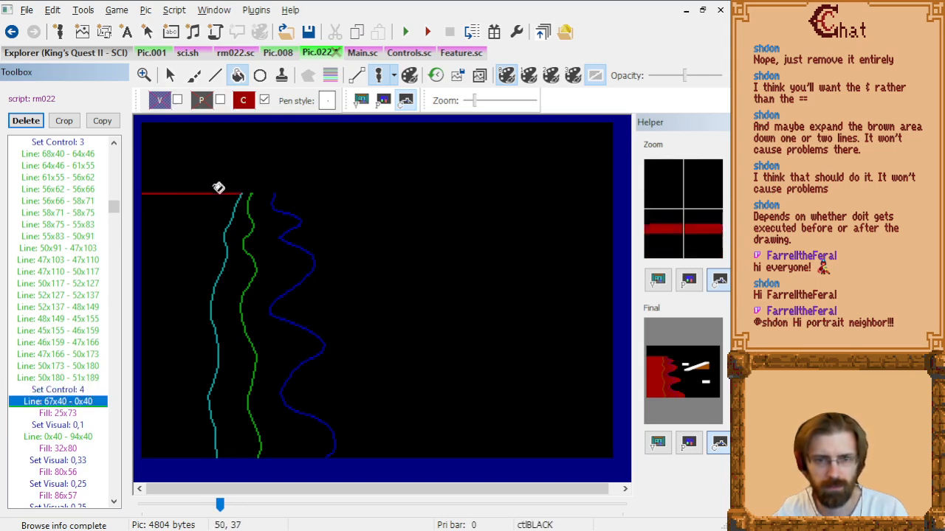
# After line 50x180 - 51x189, draw the control 3 closing line 68x40 - 54x40 along the waterline's upper edge.
pyautogui.press('Up')
pyautogui.press('Up')
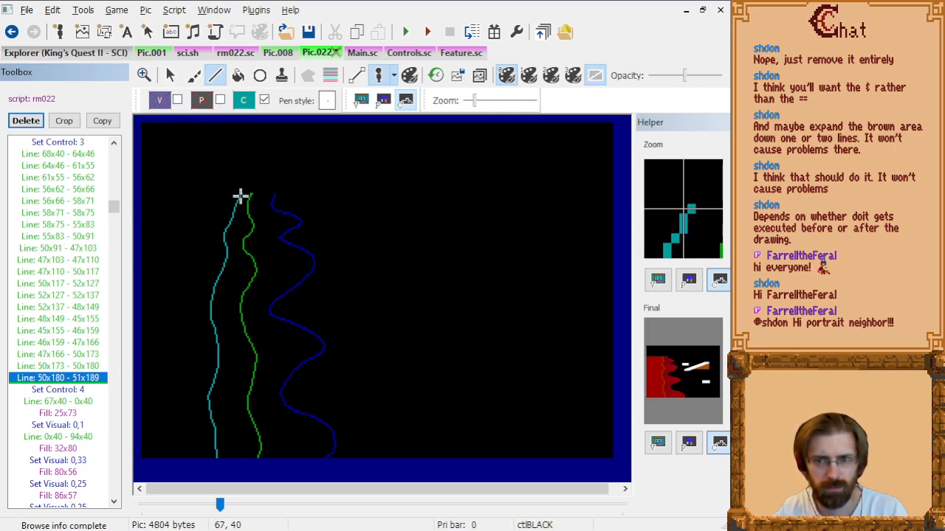
pyautogui.click(237, 196)
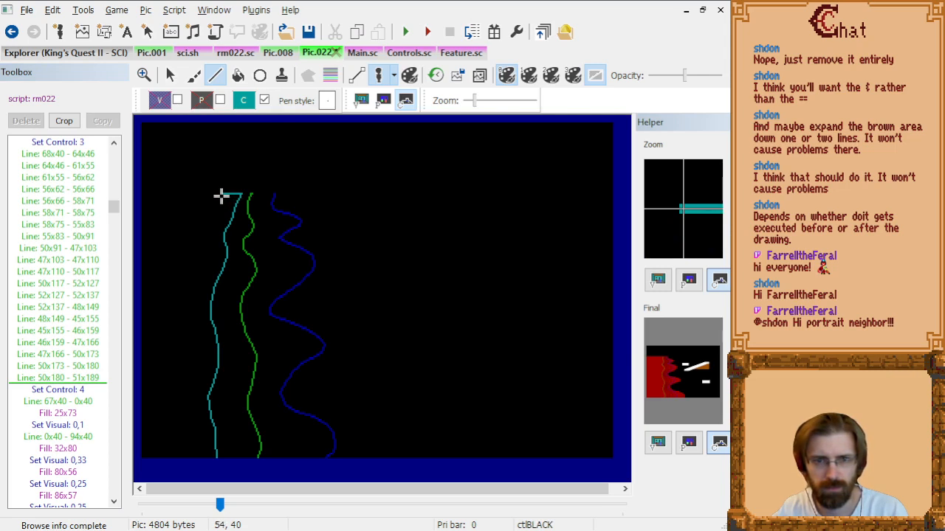
pyautogui.click(222, 195)
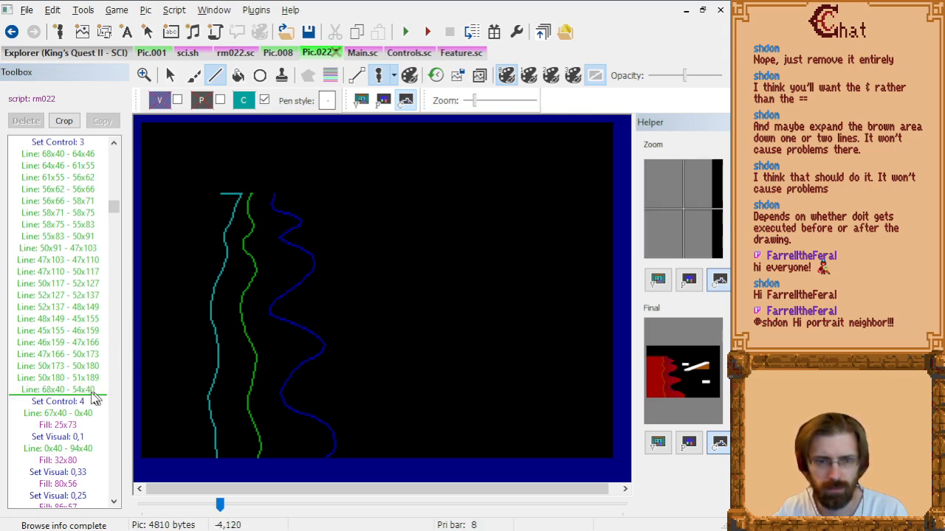
# Directly after Set Control: 4, draw the line 53x40 - 0x40 along the upper edge of the water.
pyautogui.click(95, 400)
pyautogui.press('Down')
pyautogui.press('Up')
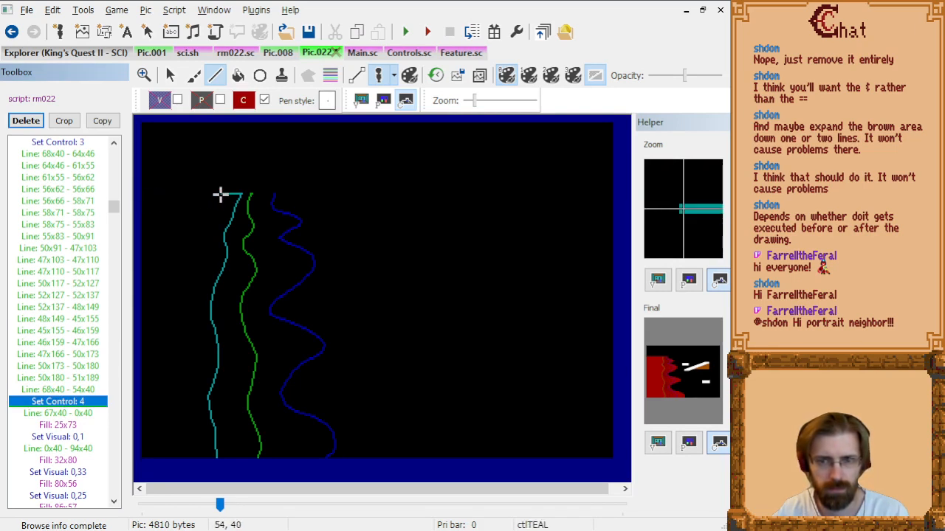
pyautogui.click(220, 195)
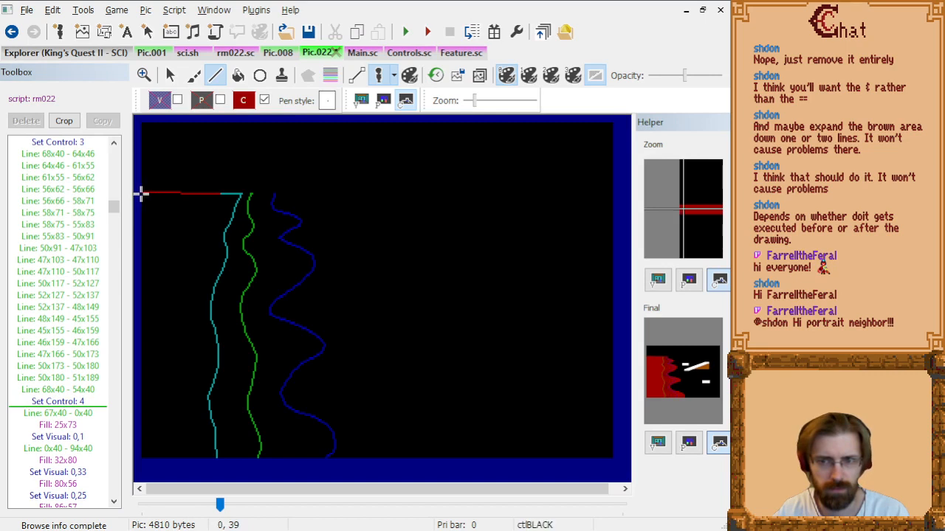
pyautogui.click(141, 194)
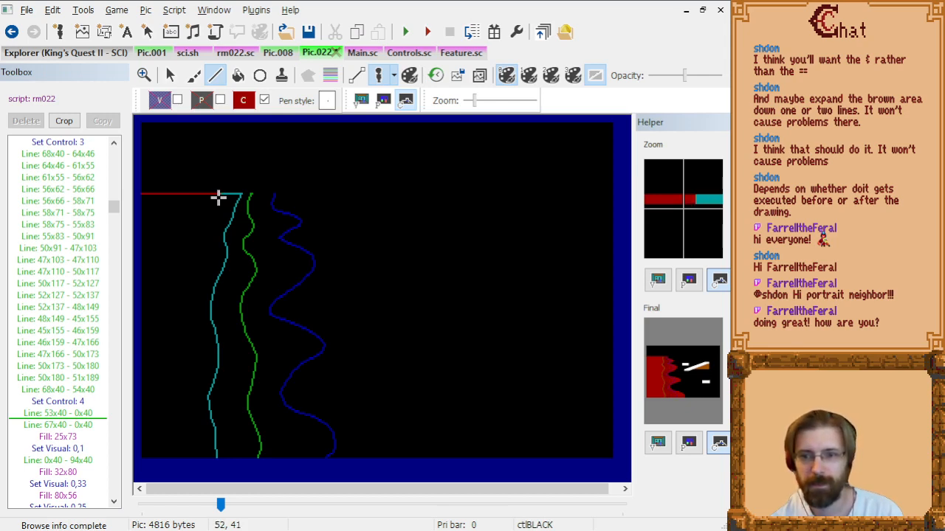
# Draw the control 4 deep-water boundary from 53x40 through 40x78, 32x116 and 32x137 down to 32x189.
pyautogui.click(221, 195)
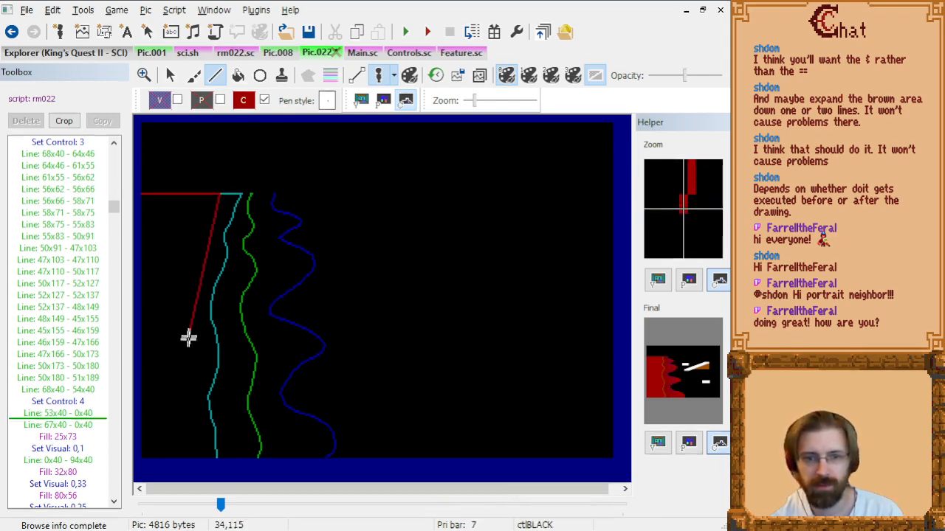
pyautogui.click(201, 263)
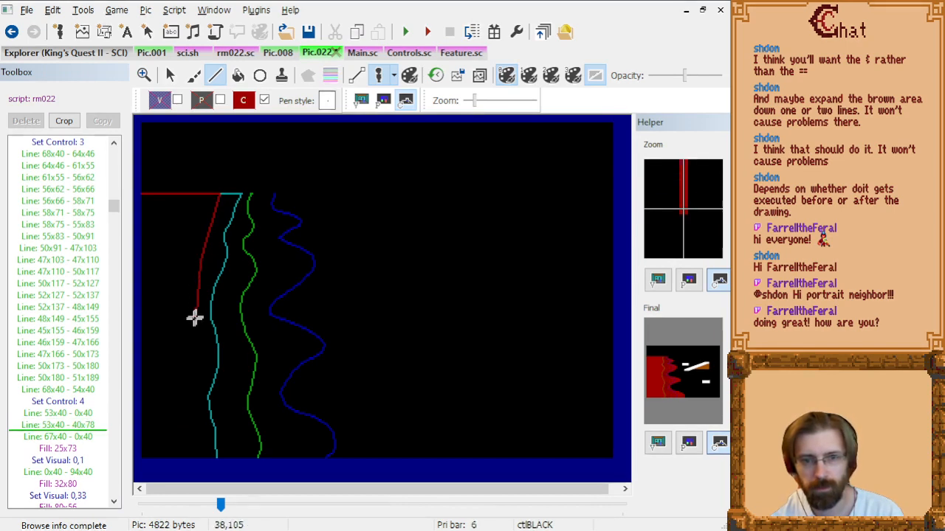
pyautogui.click(189, 329)
pyautogui.click(189, 366)
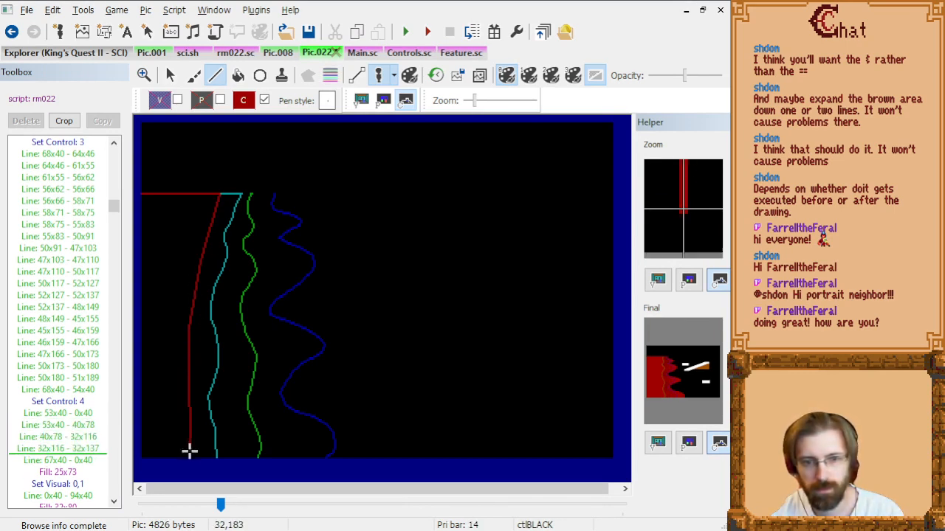
pyautogui.click(189, 458)
pyautogui.rightClick(189, 459)
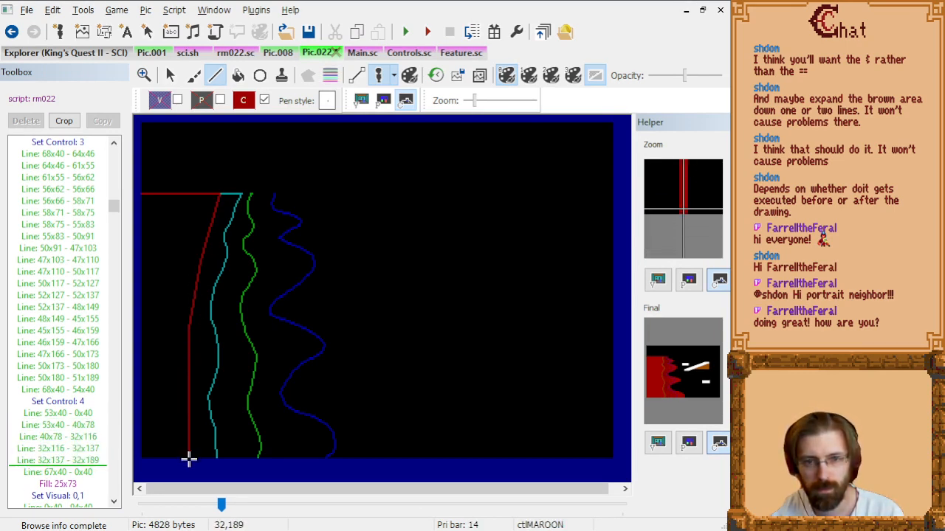
# Fill the deep-water area with control 4 at 21x68 and delete the old line 67x40 - 0x40.
pyautogui.click(237, 75)
pyautogui.click(173, 241)
pyautogui.click(90, 484)
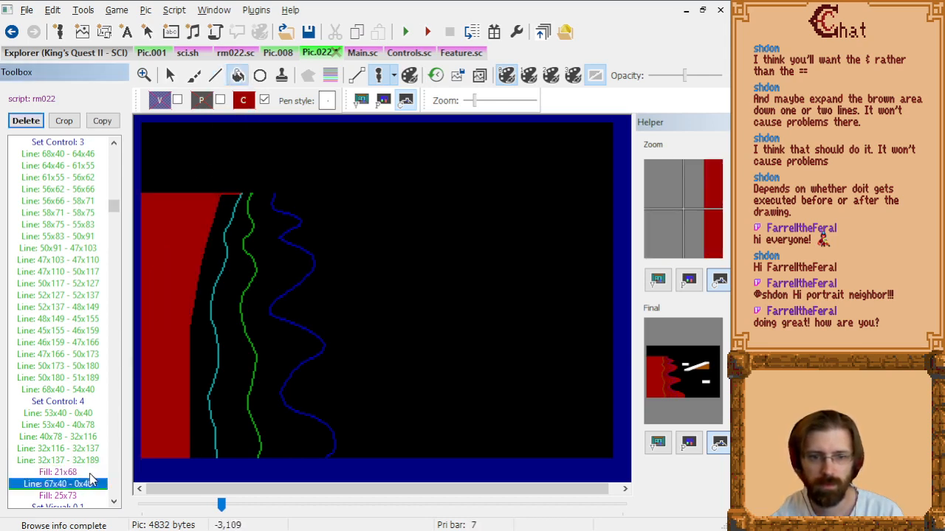
pyautogui.press('Delete')
# Disable control drawing after Fill: 25x73 so the following visual line 0x40 - 94x40 does not draw in the control view.
pyautogui.scroll(-1, 236, 358)
pyautogui.scroll(-1, 271, 216)
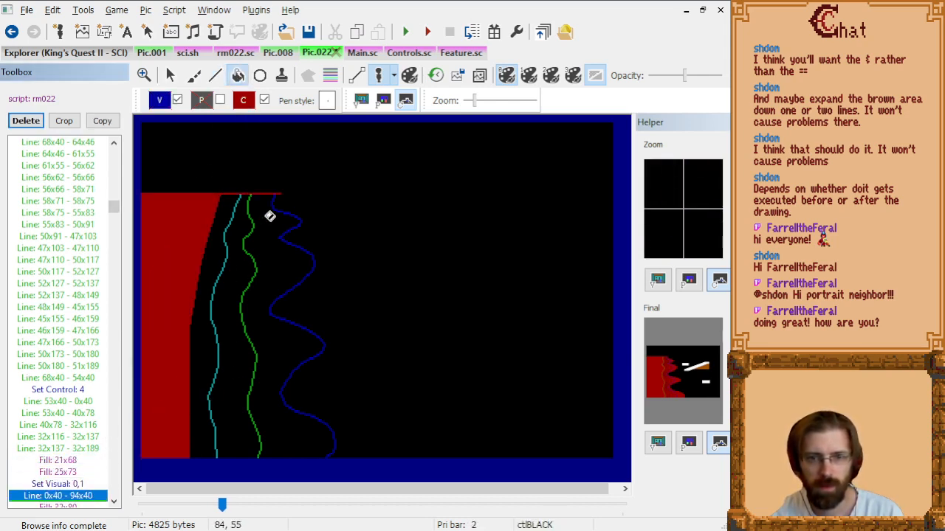
pyautogui.scroll(1, 270, 215)
pyautogui.scroll(-1, 271, 216)
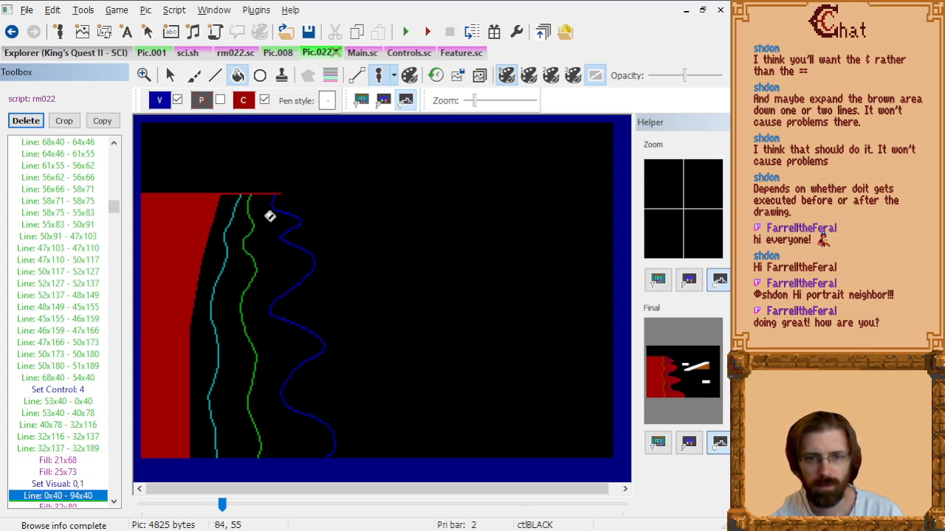
pyautogui.scroll(1, 270, 216)
pyautogui.scroll(1, 270, 215)
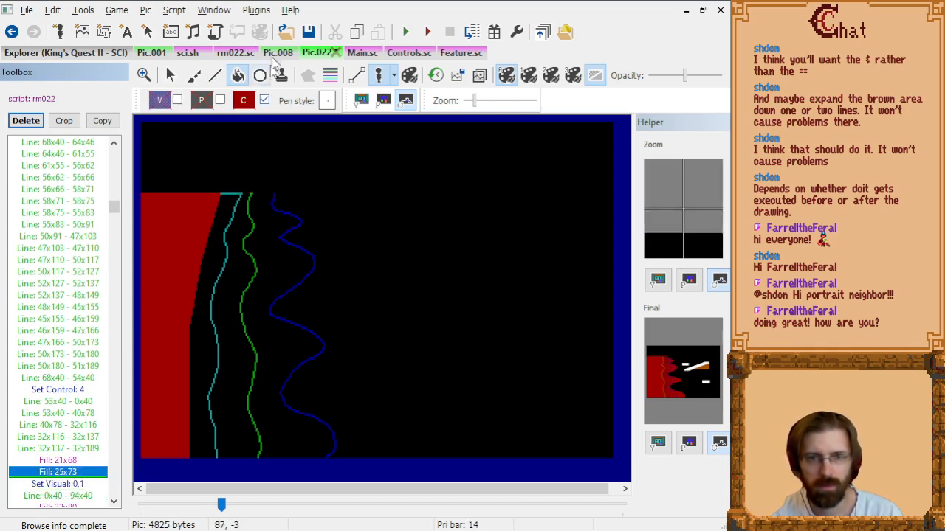
pyautogui.click(265, 99)
# After Fill: 25x73, set the control value to 3 and fill the band beside the deep-water area at 57x46.
pyautogui.click(61, 367)
pyautogui.scroll(3, 61, 369)
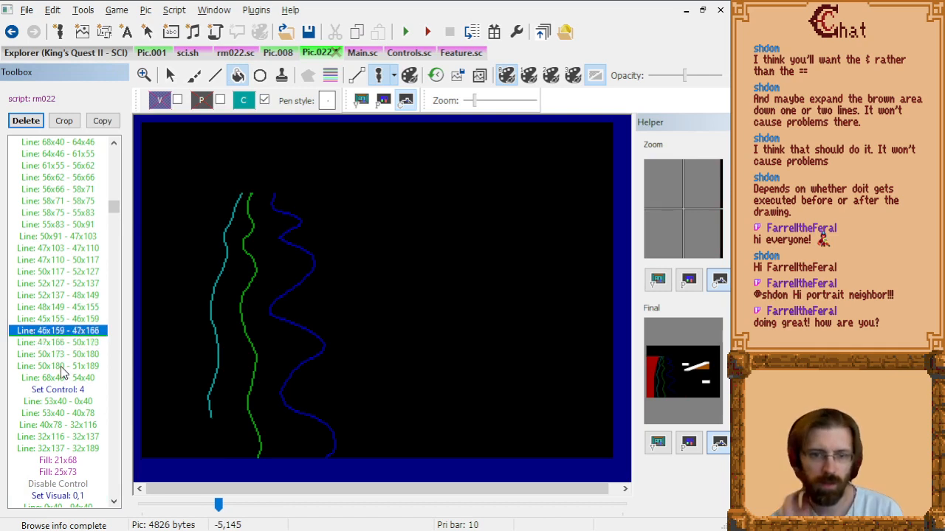
pyautogui.scroll(19, 61, 372)
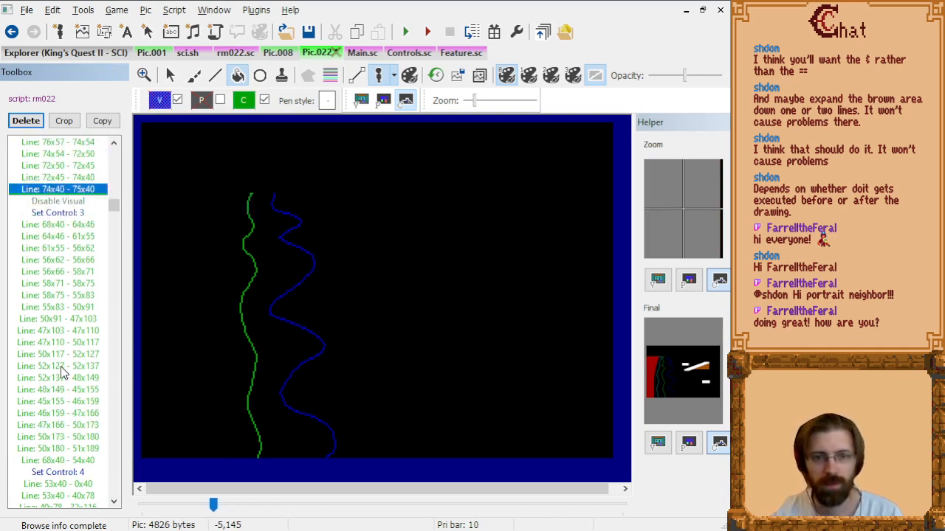
pyautogui.scroll(-20, 62, 373)
pyautogui.scroll(-3, 61, 306)
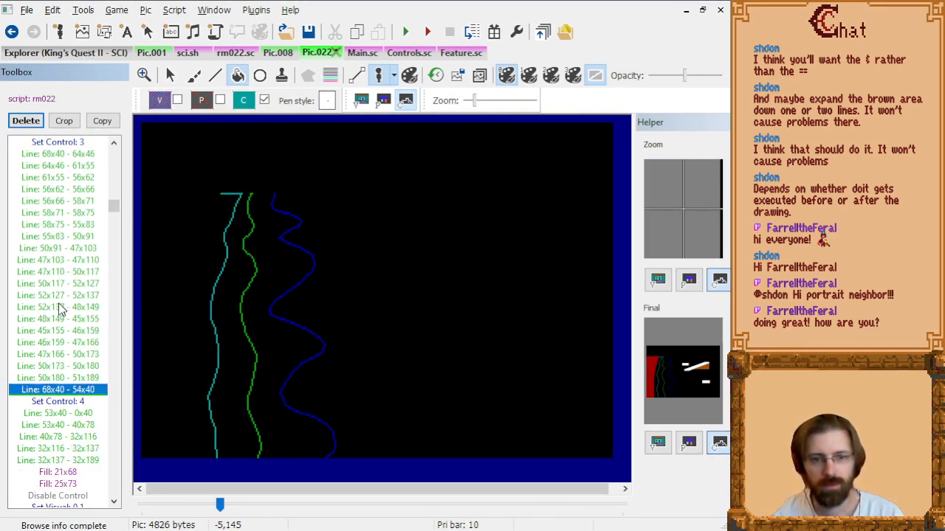
pyautogui.scroll(-1, 81, 301)
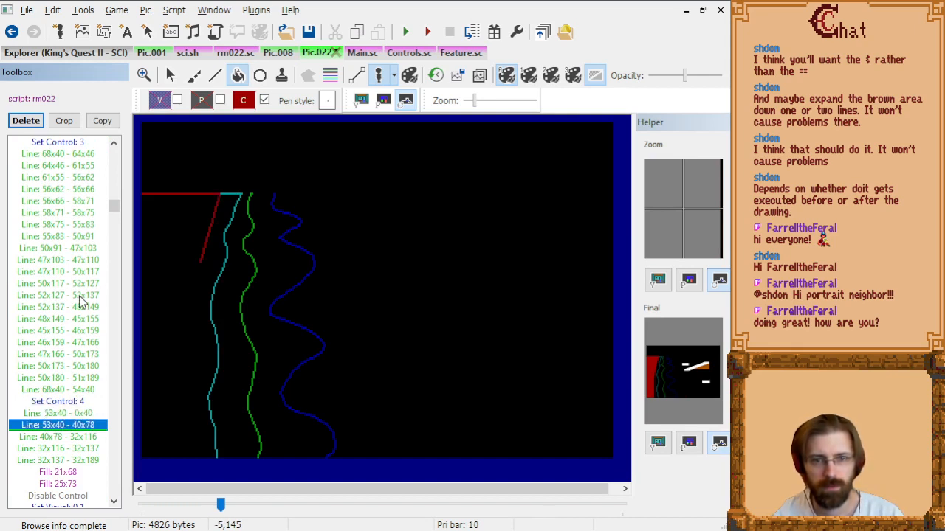
pyautogui.scroll(-5, 80, 301)
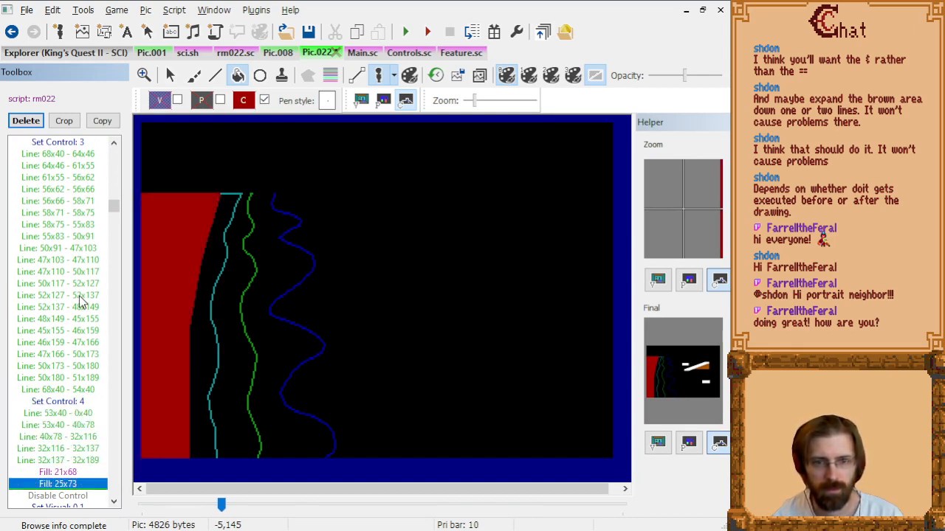
pyautogui.click(243, 101)
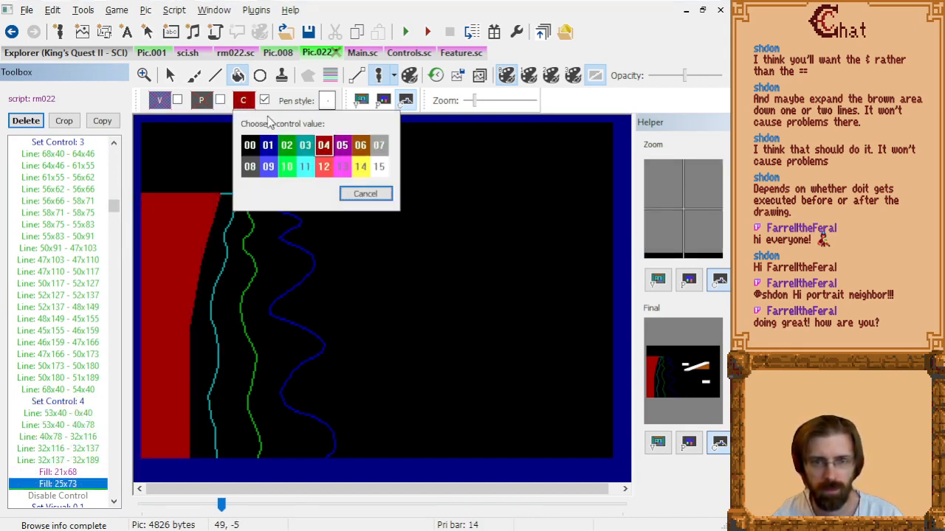
pyautogui.click(302, 145)
pyautogui.click(239, 77)
pyautogui.click(226, 204)
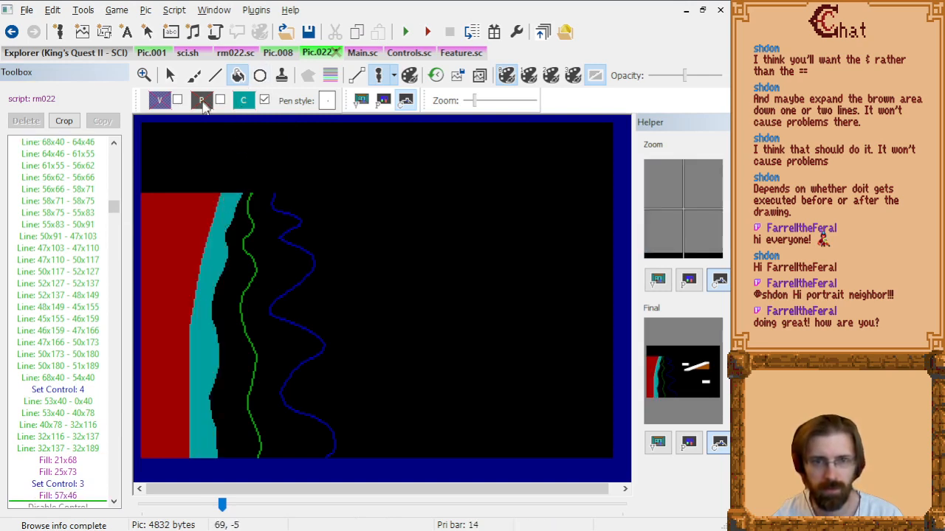
# Set the control value to 2, close the next band with line 74x40 - 69x40 and fill it at 64x61.
pyautogui.click(243, 100)
pyautogui.click(287, 144)
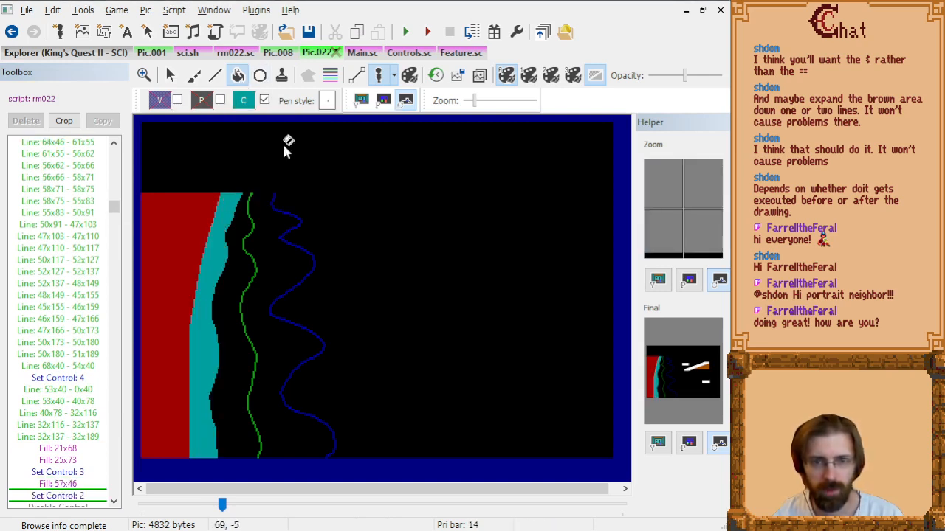
pyautogui.click(215, 76)
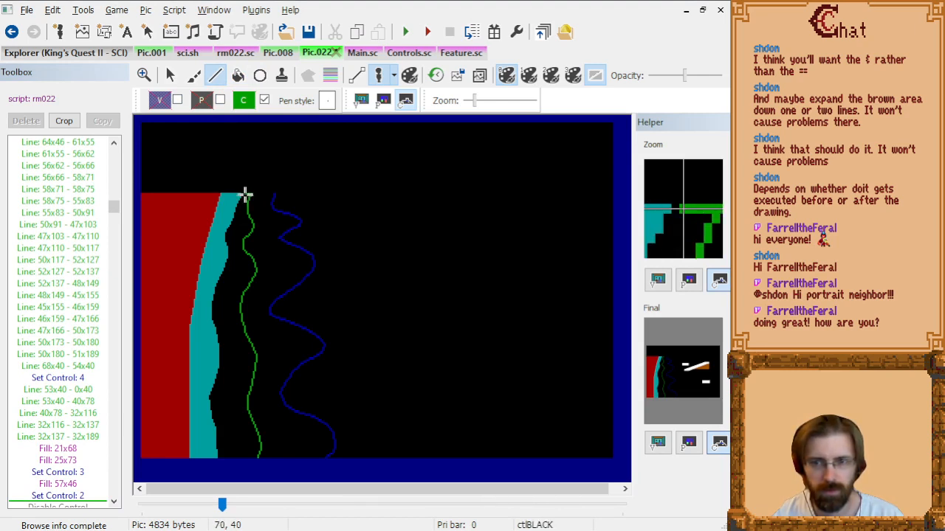
pyautogui.click(243, 195)
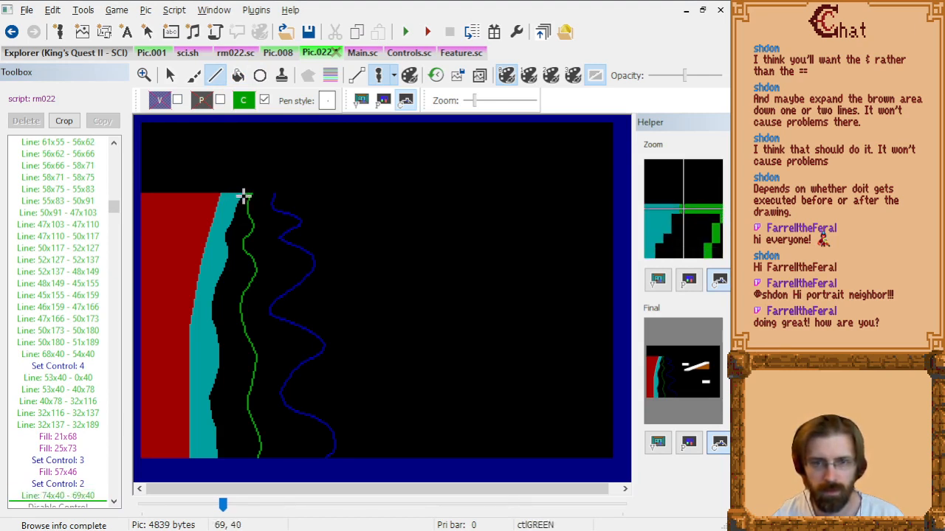
pyautogui.click(237, 76)
pyautogui.click(243, 222)
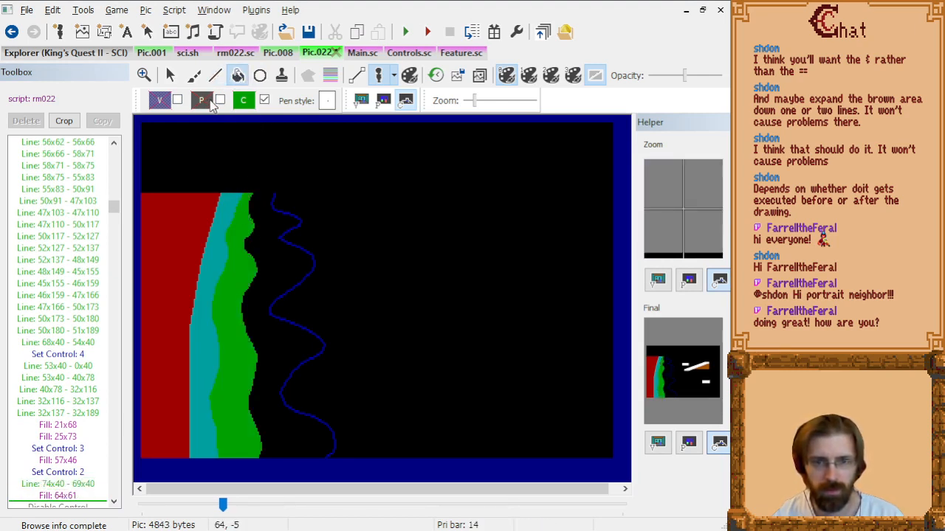
# Set the control value to 1, close the outermost band with line 90x40 - 76x40 and fill it at 89x71.
pyautogui.click(243, 101)
pyautogui.click(263, 146)
pyautogui.click(215, 75)
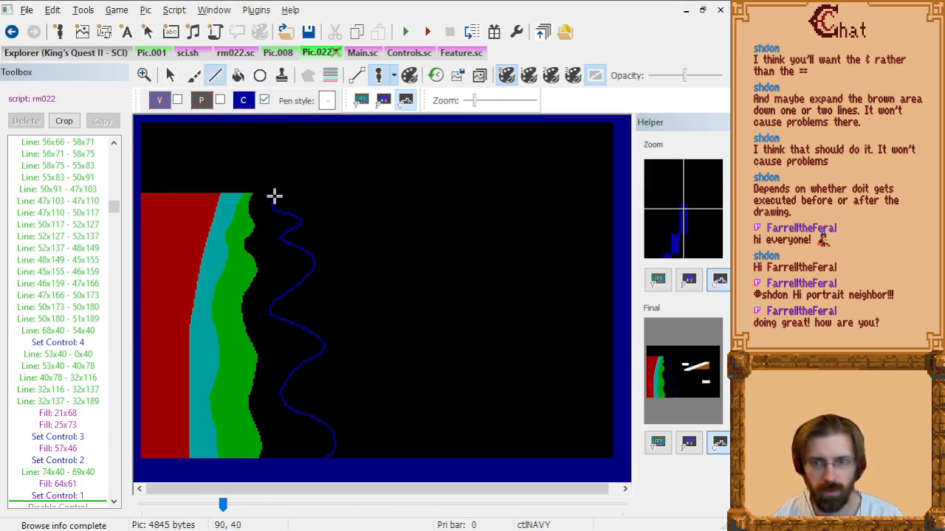
pyautogui.click(274, 196)
pyautogui.click(253, 196)
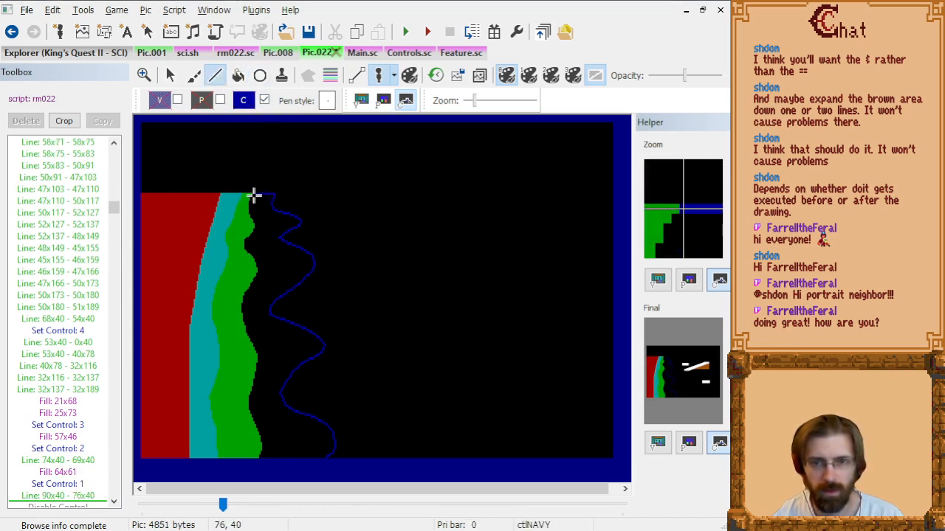
pyautogui.click(238, 76)
pyautogui.click(275, 247)
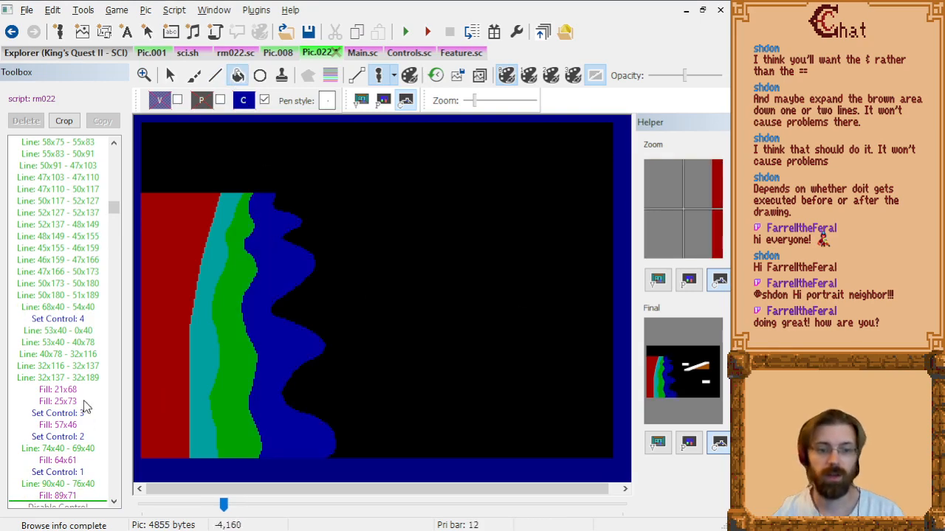
# Go to the end of the command list and check the fully drawn picture in the control and visual views.
pyautogui.press('End')
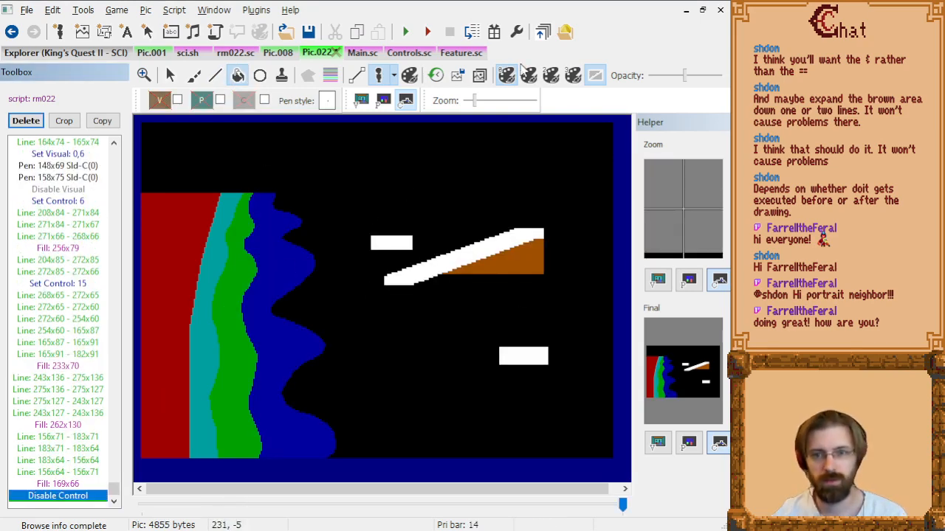
pyautogui.click(384, 101)
pyautogui.click(361, 101)
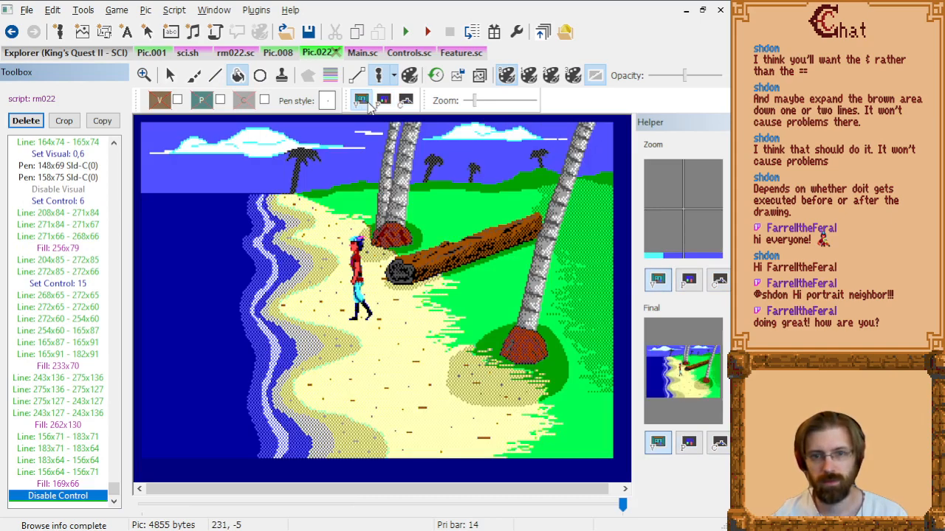
# Run the game, begin a new game and teleport to room 22.
pyautogui.click(405, 31)
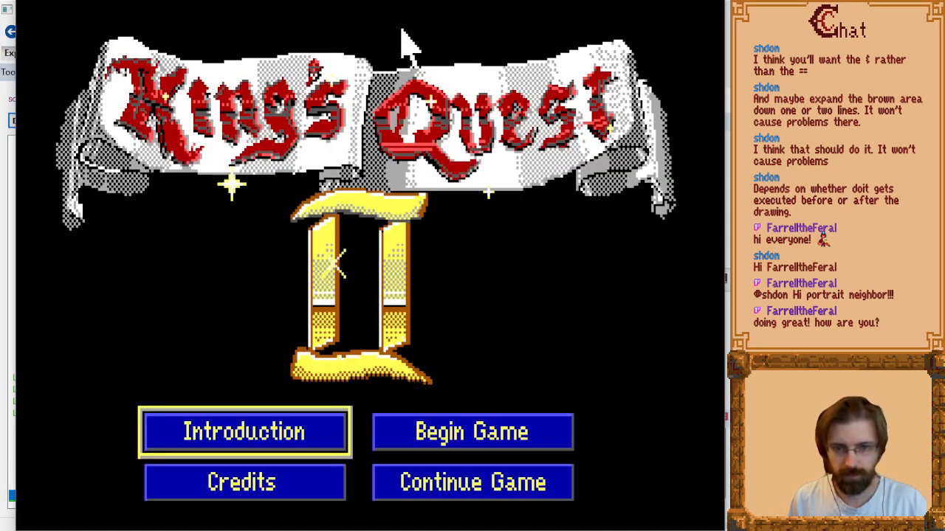
pyautogui.press('Return')
pyautogui.write('3')
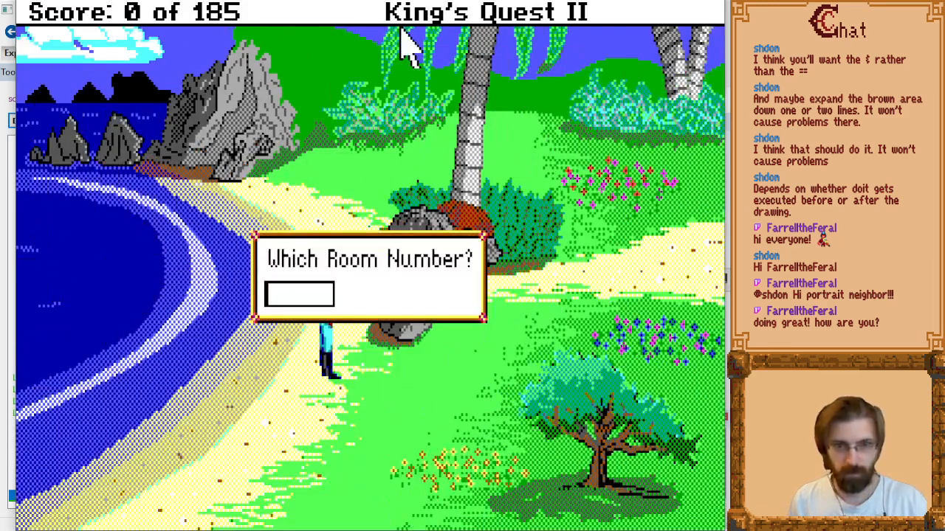
pyautogui.press('Return')
# Walk the character back and forth between the beach and the deep water at different heights to test the depth zones.
pyautogui.press('Left')
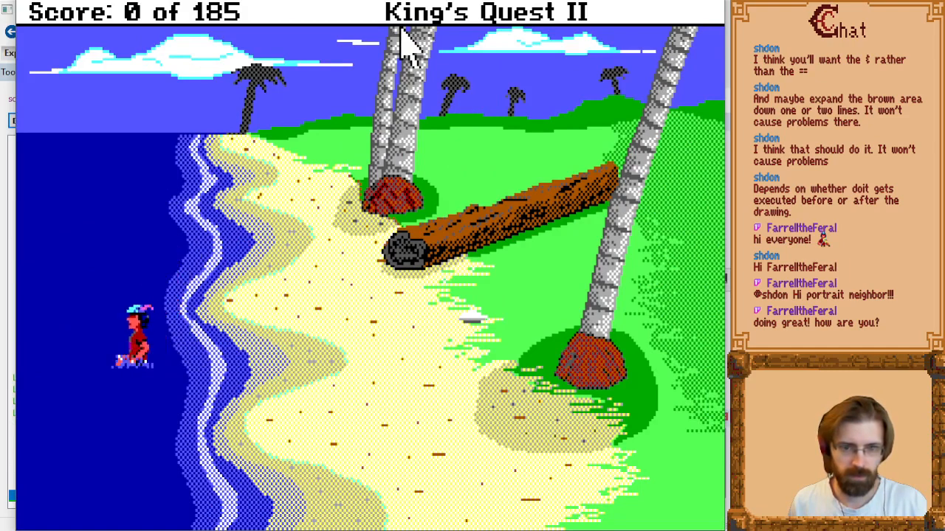
pyautogui.press('Right')
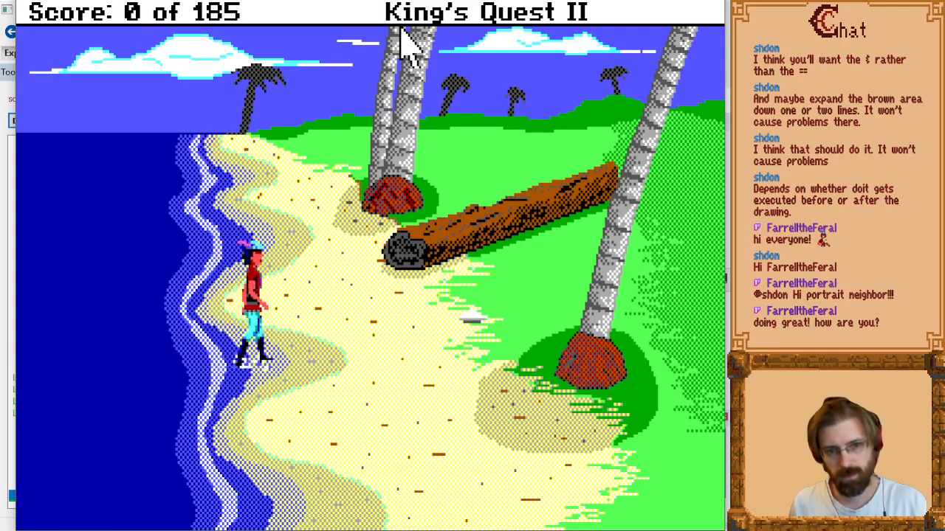
pyautogui.press('Left')
pyautogui.press('Right')
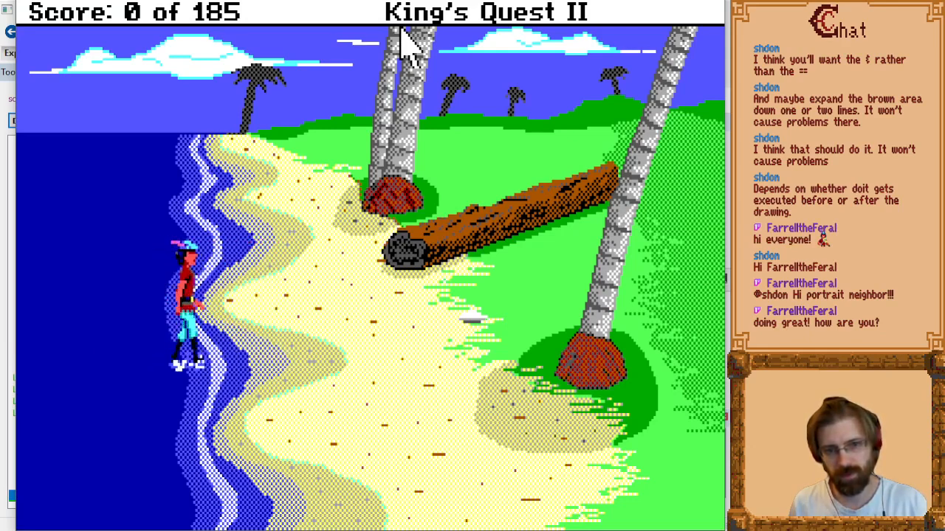
pyautogui.press('Right')
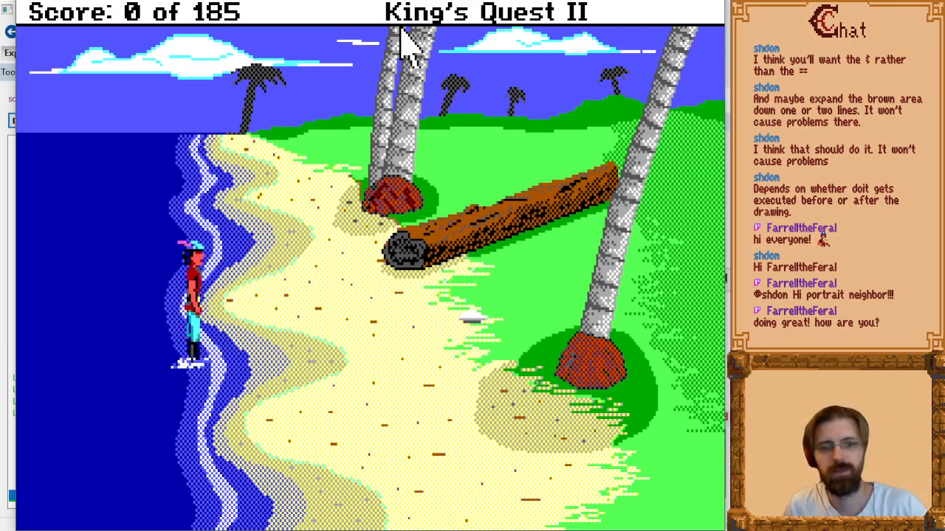
pyautogui.press('Left')
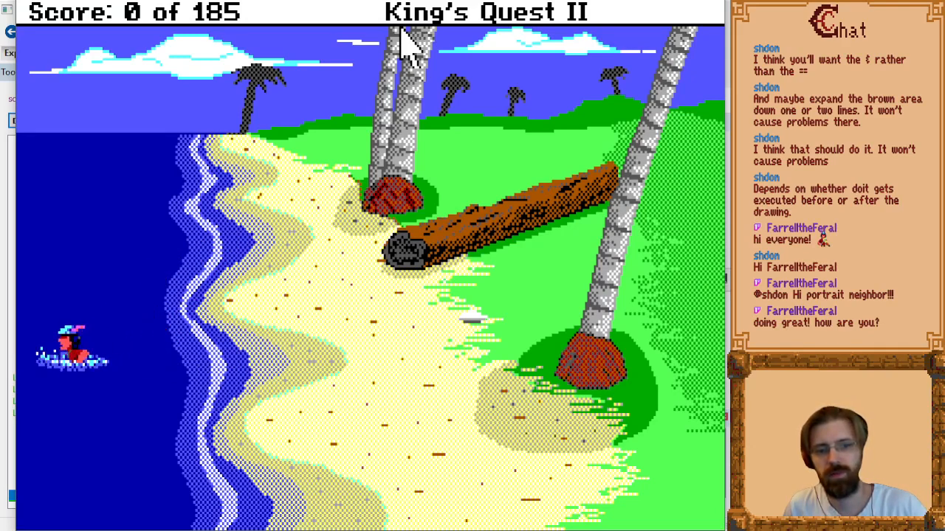
pyautogui.press('Right')
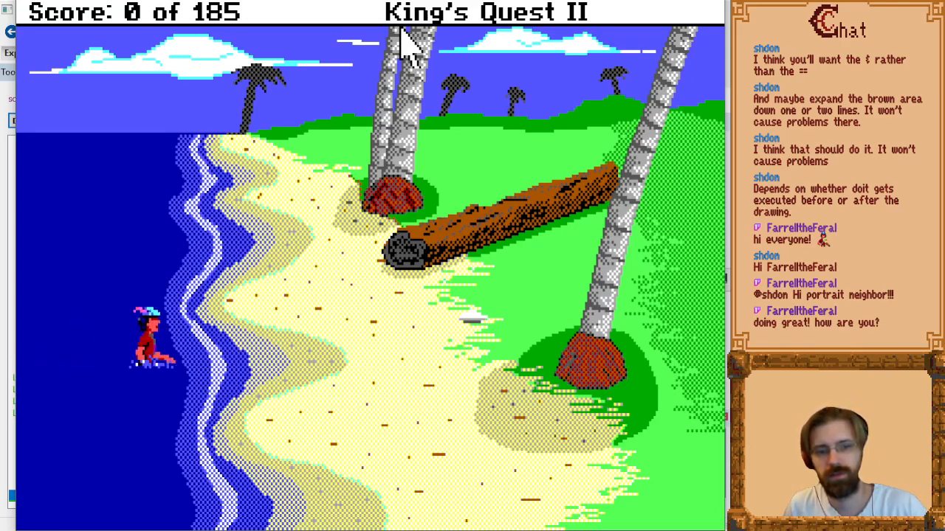
pyautogui.press('Up')
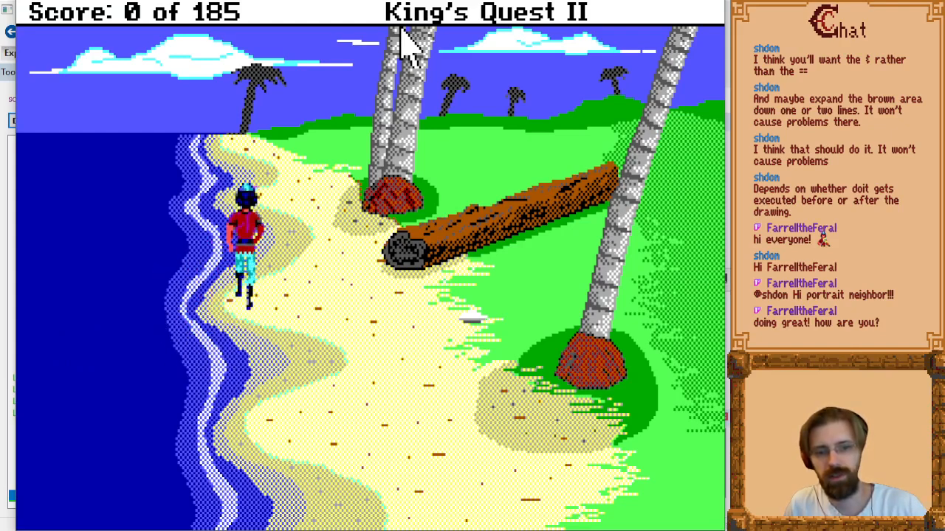
pyautogui.press('Left')
pyautogui.press('Right')
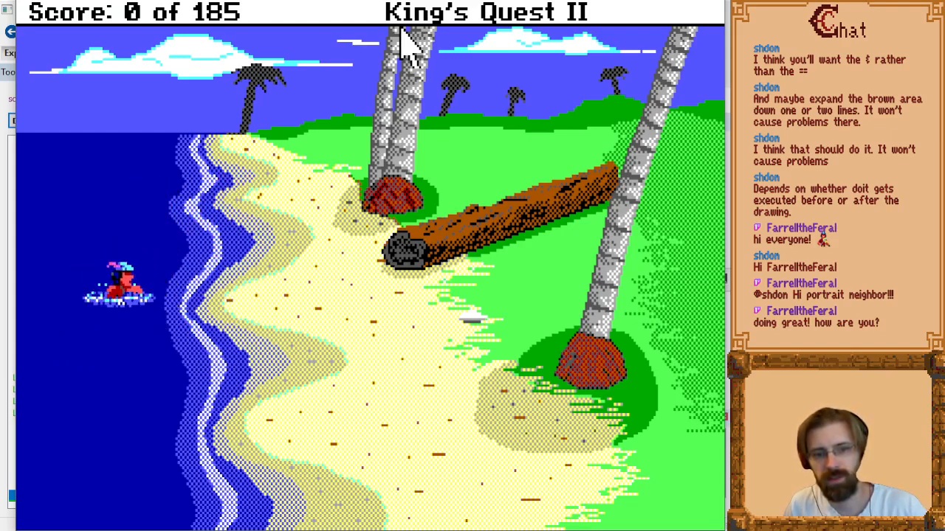
pyautogui.press('Left')
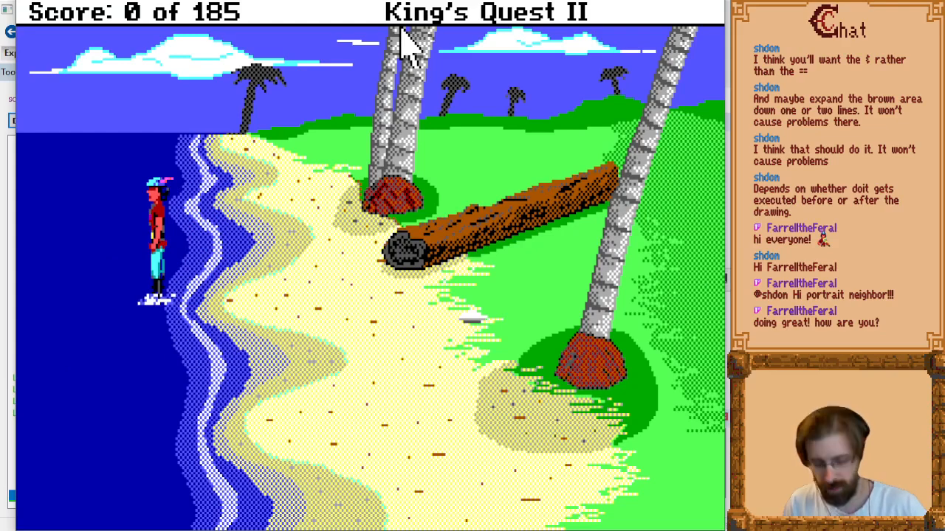
# Compare the room's control, priority and visual screens in the running game, and close the game and the compiler output.
pyautogui.hotkey('alt', 'c')
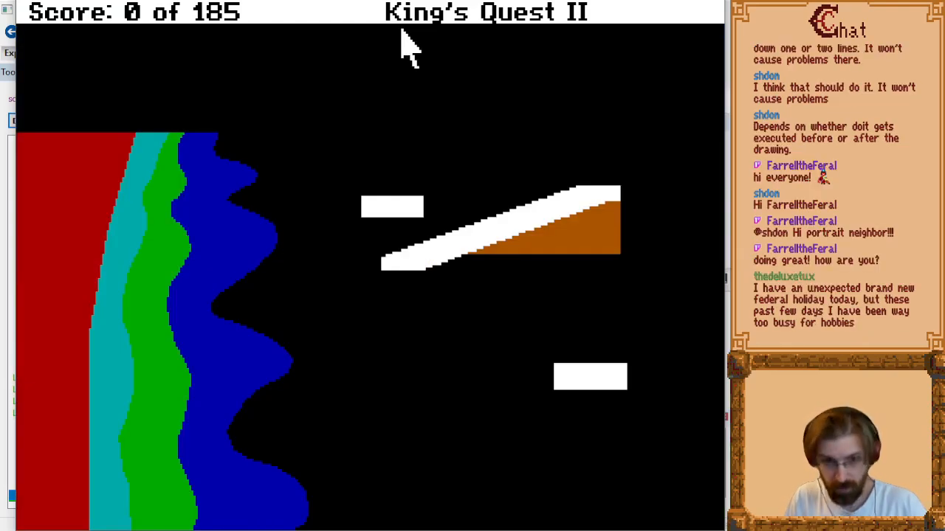
pyautogui.hotkey('alt', 'p')
pyautogui.hotkey('alt', 'v')
pyautogui.hotkey('alt', 'c')
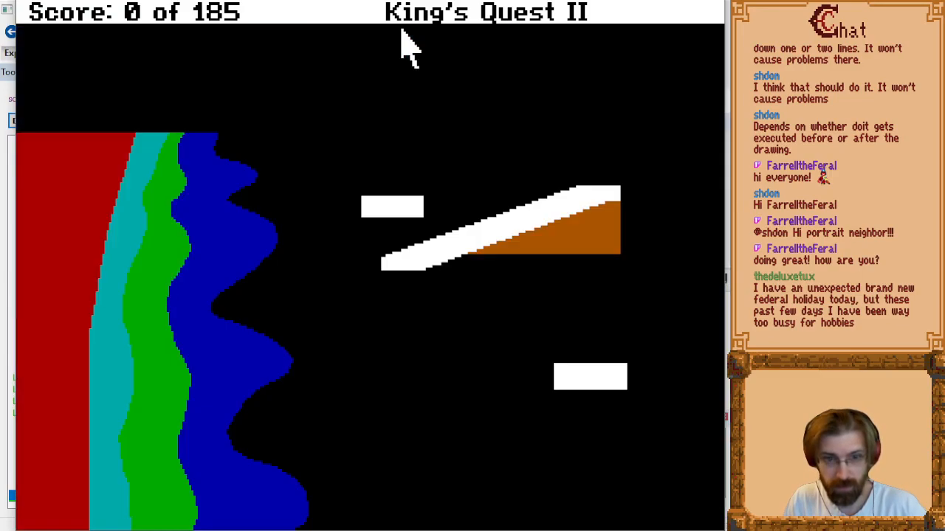
pyautogui.hotkey('alt', 'v')
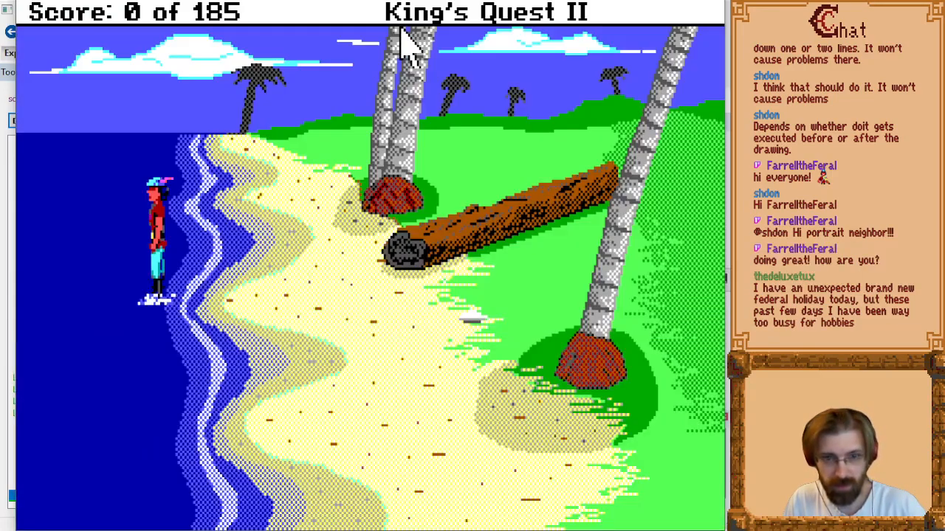
pyautogui.hotkey('alt', 'F4')
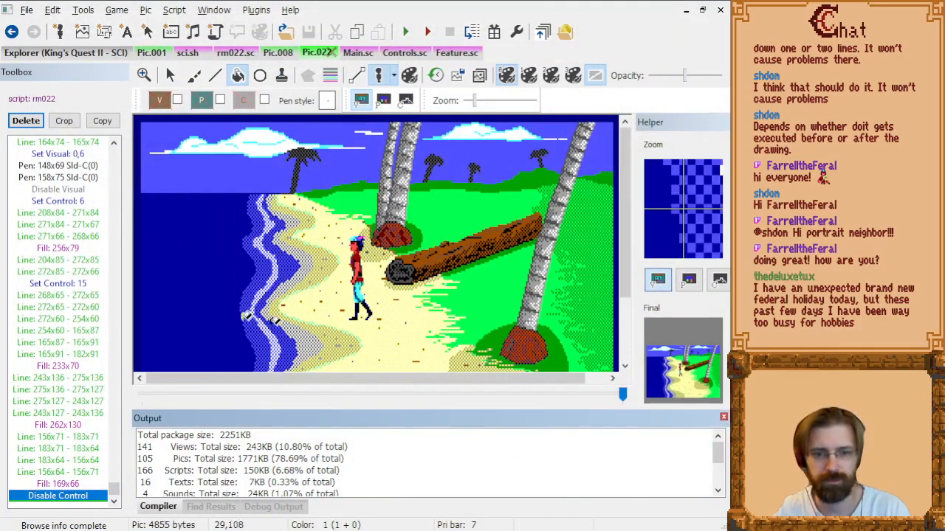
pyautogui.click(723, 417)
# Look back through room 22's picture commands in the control view to locate the shoreline's control boundary lines.
pyautogui.click(63, 307)
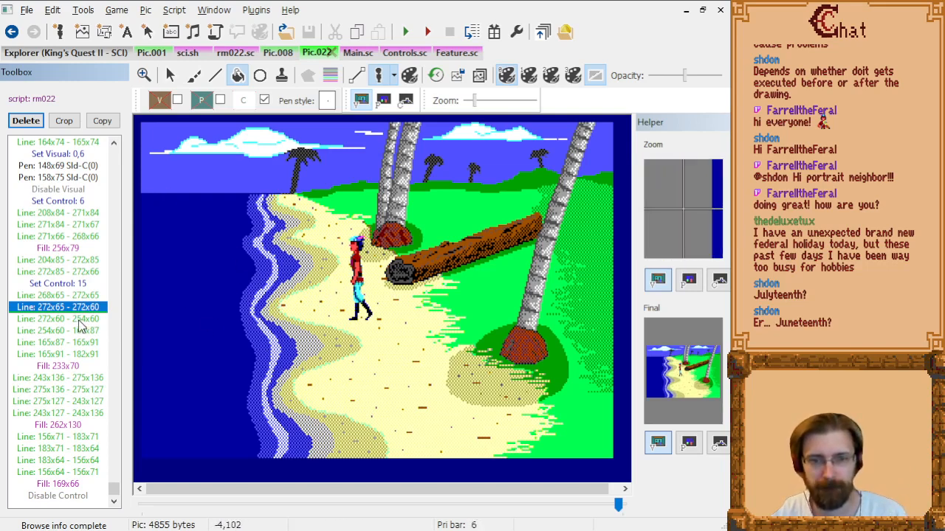
pyautogui.scroll(-4, 79, 321)
pyautogui.scroll(4, 85, 312)
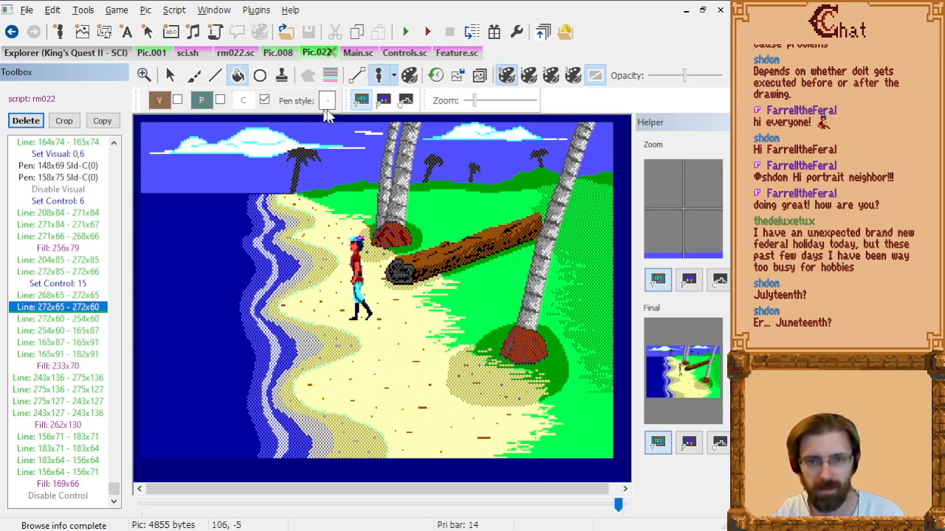
pyautogui.click(405, 100)
pyautogui.scroll(2, 244, 309)
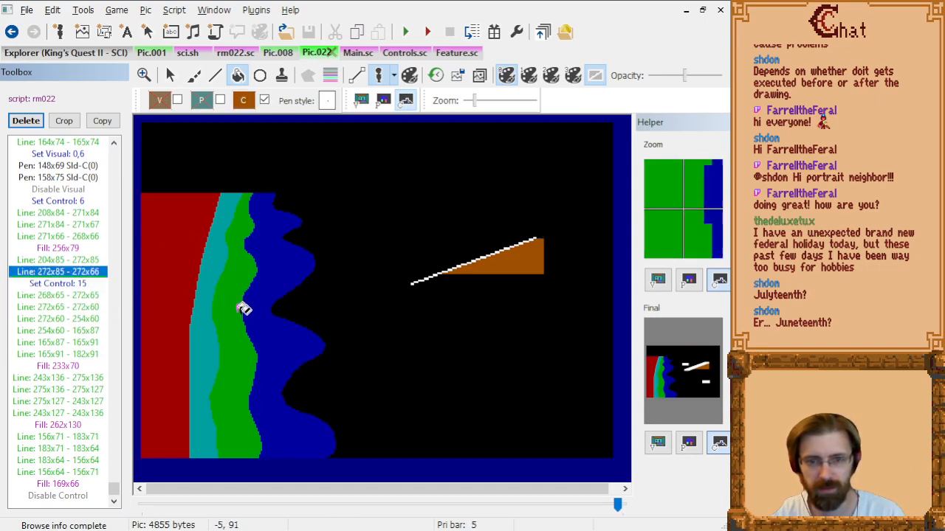
pyautogui.scroll(20, 229, 281)
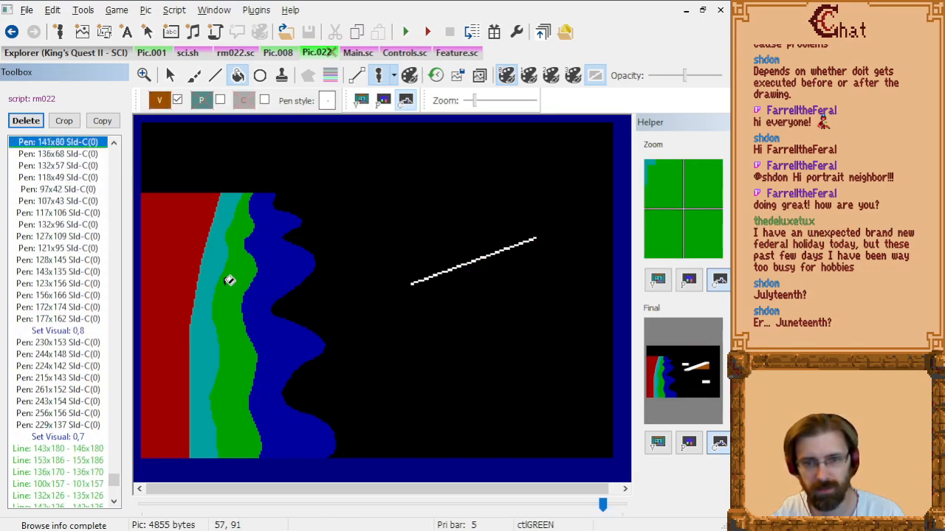
pyautogui.scroll(20, 230, 280)
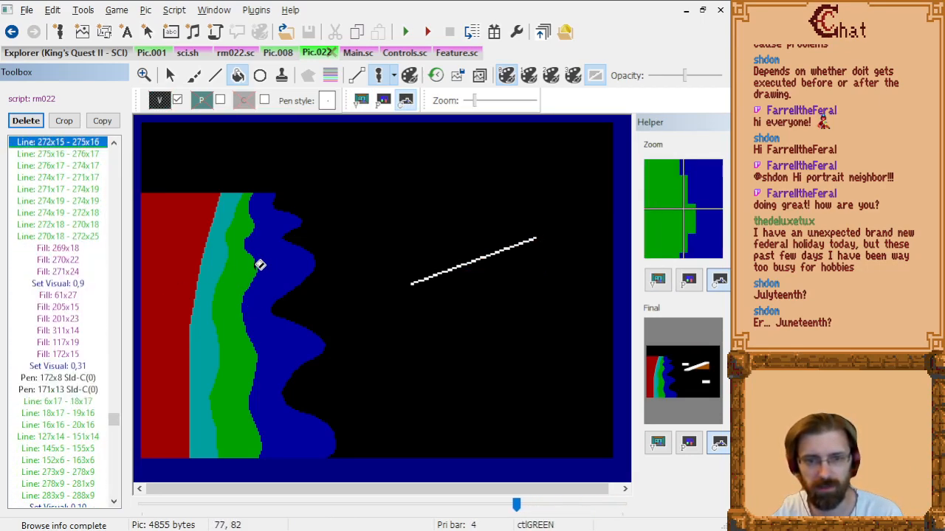
pyautogui.scroll(20, 260, 265)
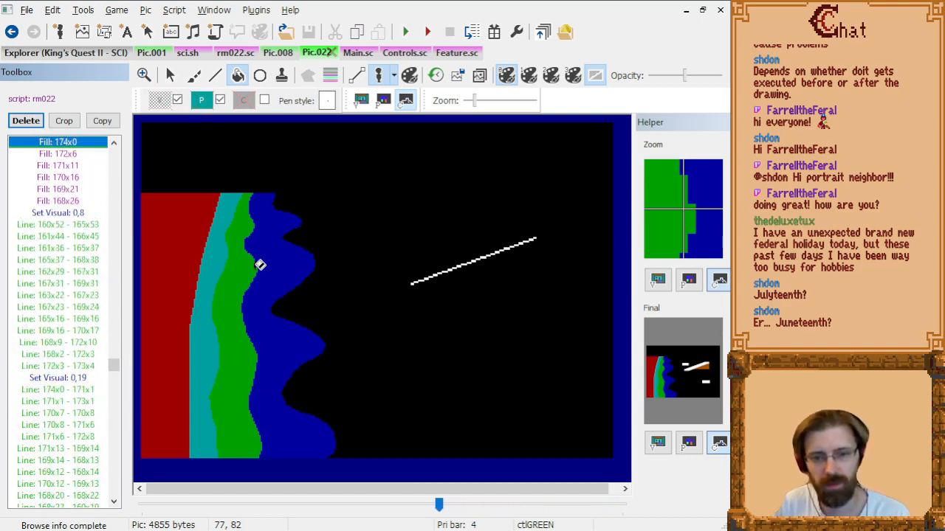
pyautogui.scroll(20, 259, 265)
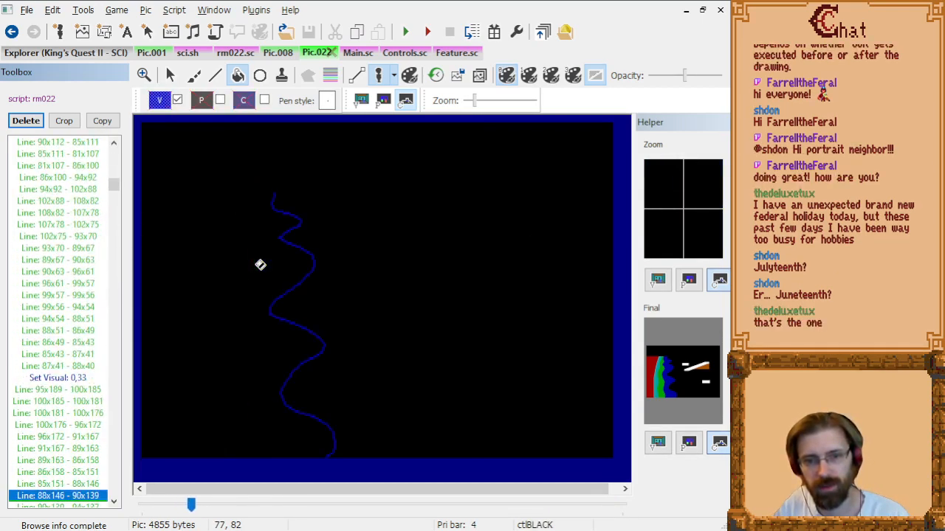
pyautogui.scroll(-20, 260, 265)
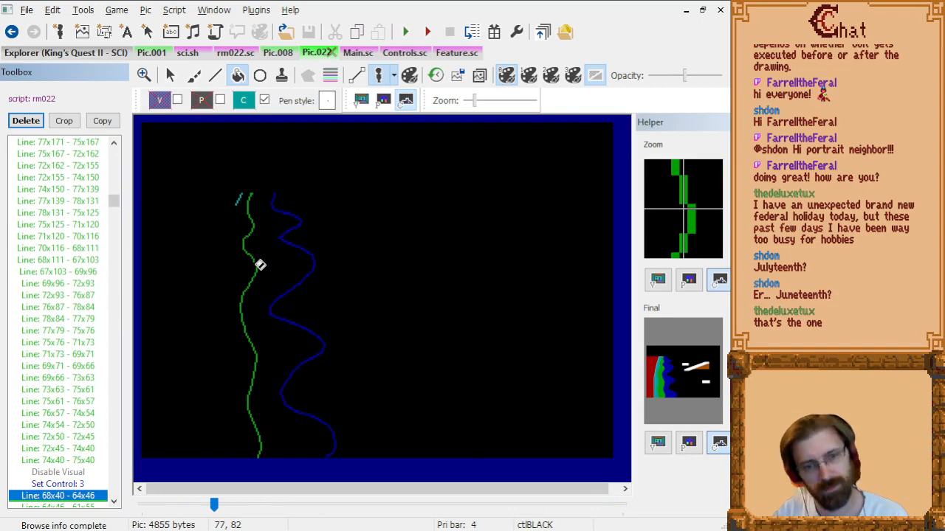
pyautogui.scroll(20, 260, 265)
pyautogui.scroll(15, 260, 265)
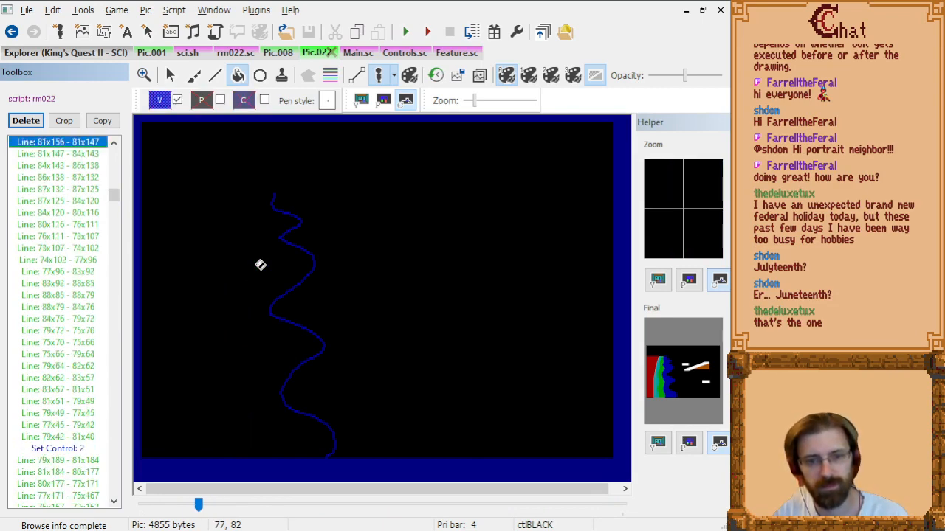
pyautogui.scroll(20, 260, 265)
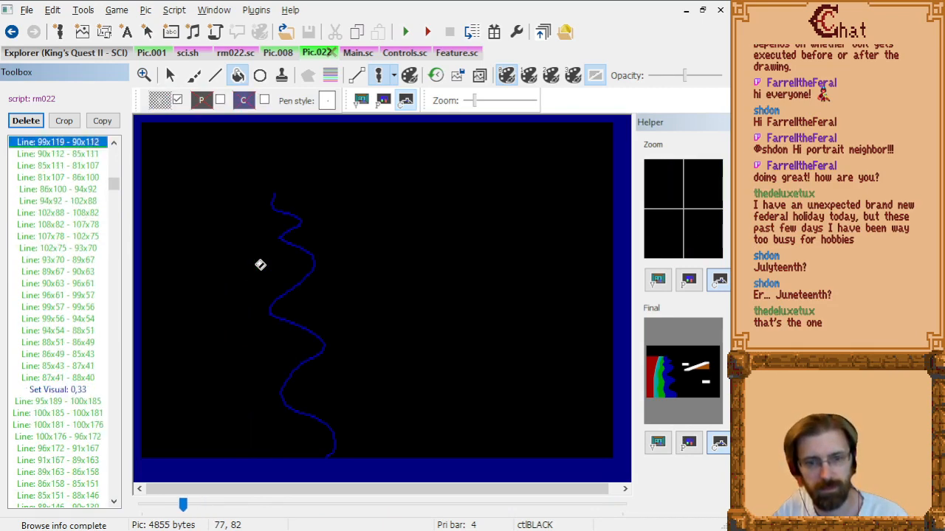
pyautogui.scroll(-11, 259, 262)
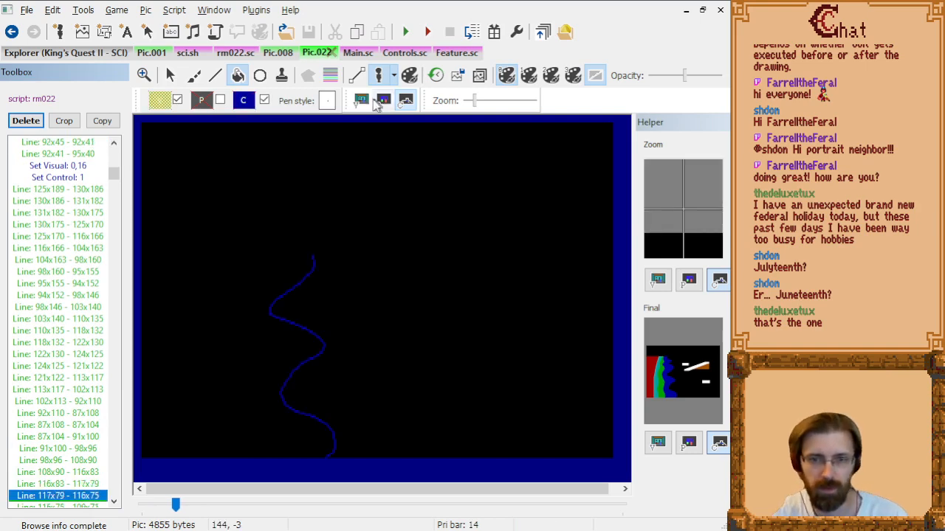
# Show the tracing image in the control view and step through the shoreline commands past Set Control: 2 to examine that boundary.
pyautogui.click(361, 101)
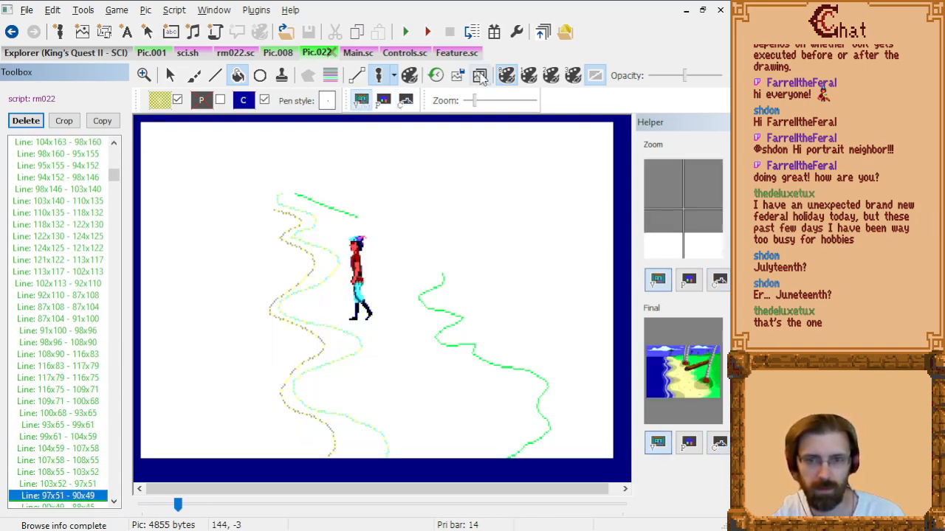
pyautogui.click(405, 101)
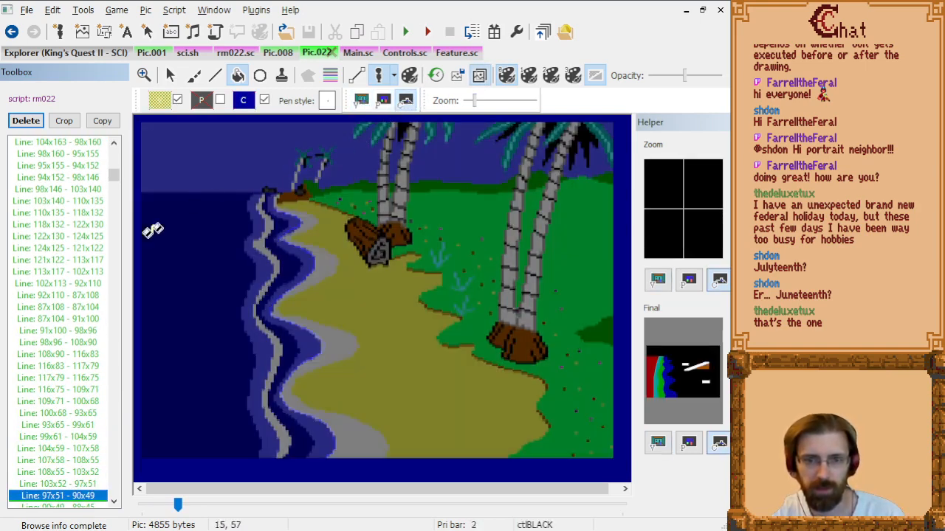
pyautogui.click(59, 187)
pyautogui.press('Down')
pyautogui.press('Down')
pyautogui.press('Down')
pyautogui.press('Down')
pyautogui.press('Down')
pyautogui.press('Down')
pyautogui.press('Down')
pyautogui.press('Down')
pyautogui.press('Down')
pyautogui.press('Down')
pyautogui.press('Down')
pyautogui.press('Down')
pyautogui.press('Down')
pyautogui.press('Down')
pyautogui.press('Down')
pyautogui.press('Down')
pyautogui.press('Down')
pyautogui.press('Down')
pyautogui.press('Down')
pyautogui.press('Down')
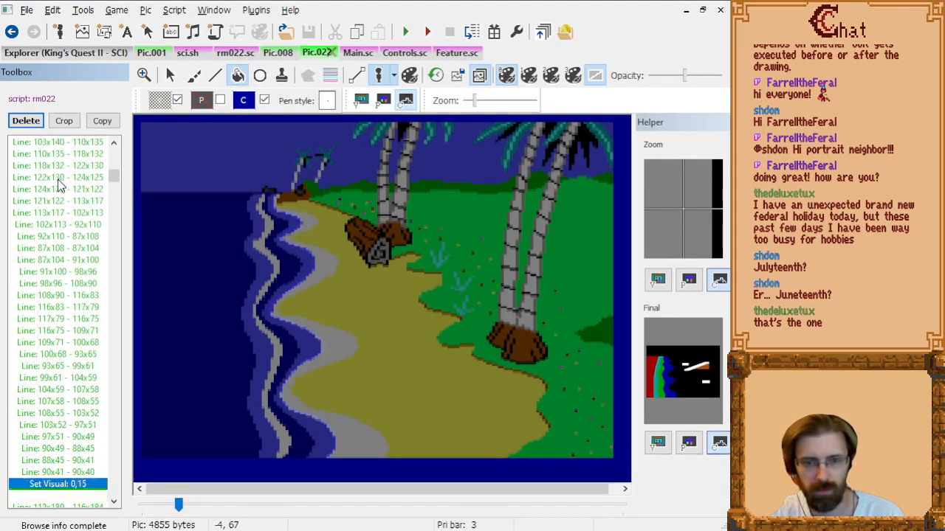
pyautogui.press('Down')
pyautogui.press('Down')
pyautogui.press('Down')
pyautogui.press('Down')
pyautogui.press('Down')
pyautogui.press('Down')
pyautogui.press('Down')
pyautogui.press('Down')
pyautogui.press('Down')
pyautogui.press('Down')
pyautogui.press('Down')
pyautogui.press('Down')
pyautogui.press('Down')
pyautogui.press('Down')
pyautogui.press('Down')
pyautogui.press('Down')
pyautogui.press('Down')
pyautogui.press('Down')
pyautogui.press('Down')
pyautogui.press('Down')
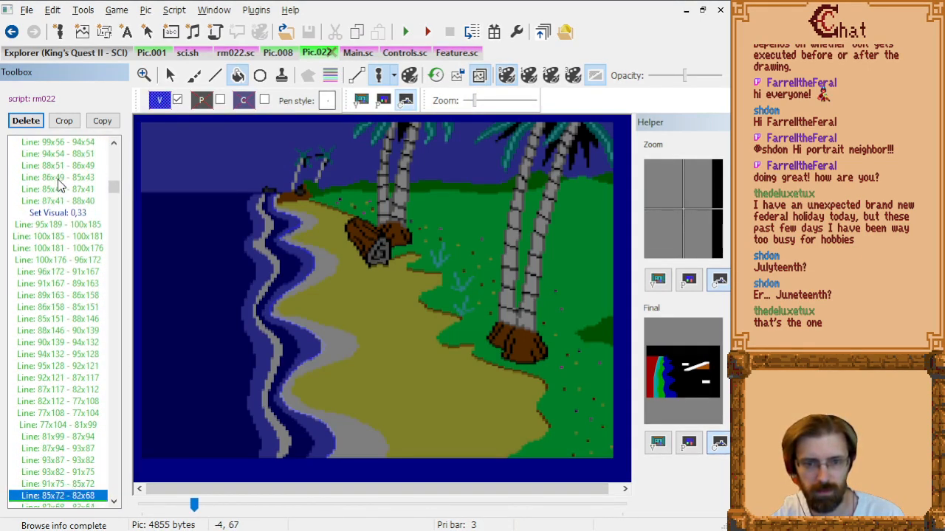
pyautogui.press('Down')
pyautogui.press('Down')
pyautogui.press('Down')
pyautogui.press('Down')
pyautogui.press('Down')
pyautogui.press('Down')
pyautogui.press('Down')
pyautogui.press('Down')
pyautogui.press('Down')
pyautogui.press('Down')
pyautogui.press('Down')
pyautogui.press('Down')
pyautogui.press('Down')
pyautogui.press('Down')
pyautogui.press('Down')
pyautogui.press('Down')
pyautogui.press('Down')
pyautogui.press('Down')
pyautogui.press('Down')
pyautogui.press('Down')
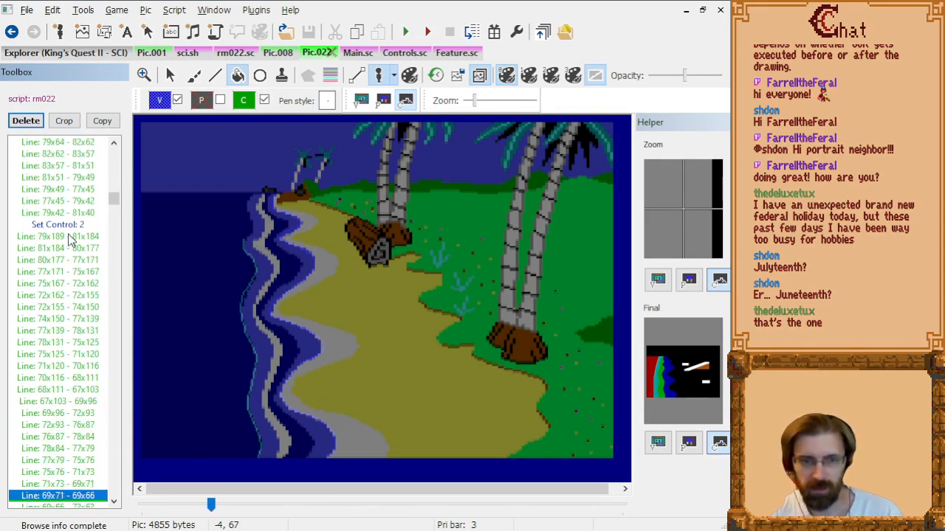
# Delete the Set Control: 2 command that precedes line 79x189 - 81x184.
pyautogui.press('Up')
pyautogui.press('Up')
pyautogui.press('Up')
pyautogui.press('Up')
pyautogui.press('Up')
pyautogui.press('Up')
pyautogui.press('Up')
pyautogui.press('Up')
pyautogui.press('Up')
pyautogui.press('Up')
pyautogui.press('Up')
pyautogui.press('Up')
pyautogui.press('Up')
pyautogui.press('Up')
pyautogui.press('Up')
pyautogui.press('Up')
pyautogui.press('Up')
pyautogui.press('Up')
pyautogui.press('Up')
pyautogui.press('Up')
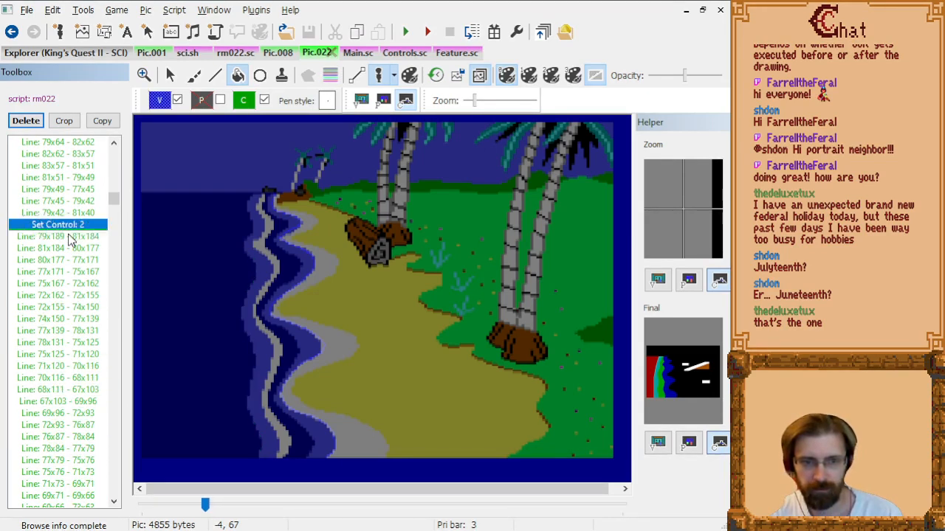
pyautogui.press('Delete')
# Hide the tracing image and examine the preceding shoreline drawing in the visual view at line 77x96 - 83x92.
pyautogui.press('Up')
pyautogui.press('Up')
pyautogui.press('Up')
pyautogui.press('Up')
pyautogui.press('Up')
pyautogui.press('Up')
pyautogui.press('Up')
pyautogui.press('Up')
pyautogui.press('Up')
pyautogui.press('Up')
pyautogui.press('Up')
pyautogui.press('Up')
pyautogui.press('Up')
pyautogui.press('Up')
pyautogui.press('Up')
pyautogui.press('Up')
pyautogui.press('Up')
pyautogui.press('Up')
pyautogui.press('Up')
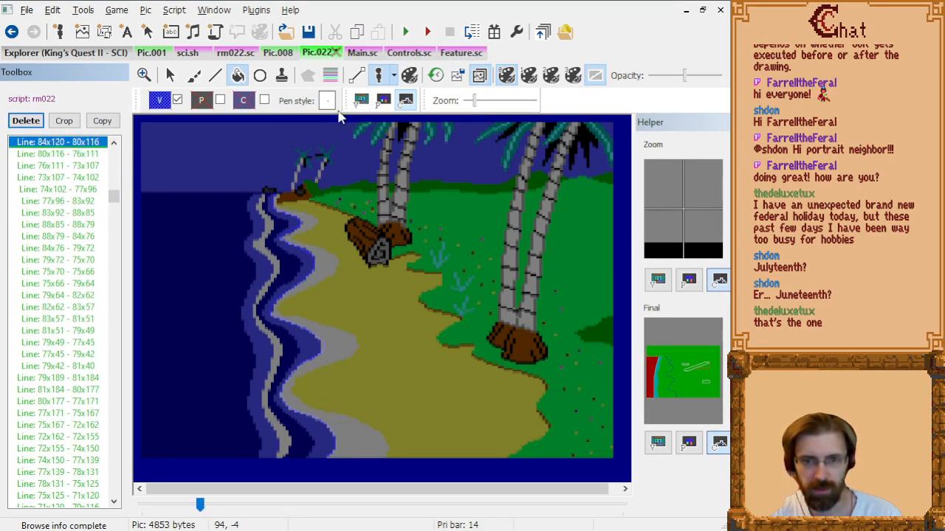
pyautogui.click(361, 100)
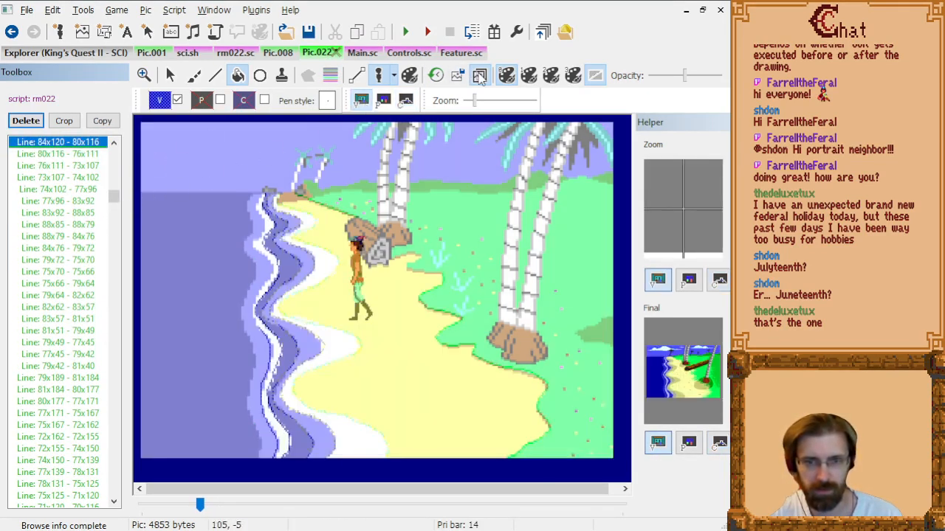
pyautogui.click(480, 79)
pyautogui.click(78, 202)
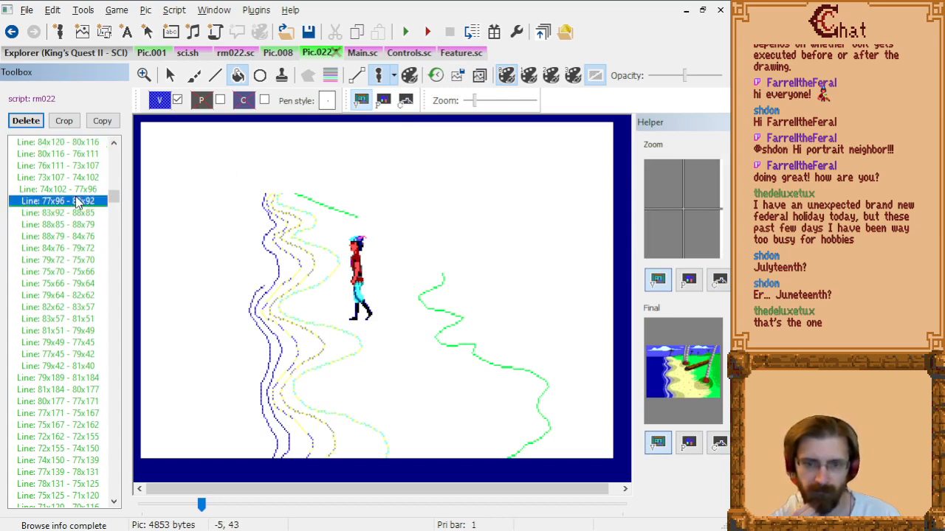
# Step back to line 84x120 - 80x116 and compare the shoreline drawing in the control and visual views.
pyautogui.press('Up')
pyautogui.press('Up')
pyautogui.press('Up')
pyautogui.press('Up')
pyautogui.press('Up')
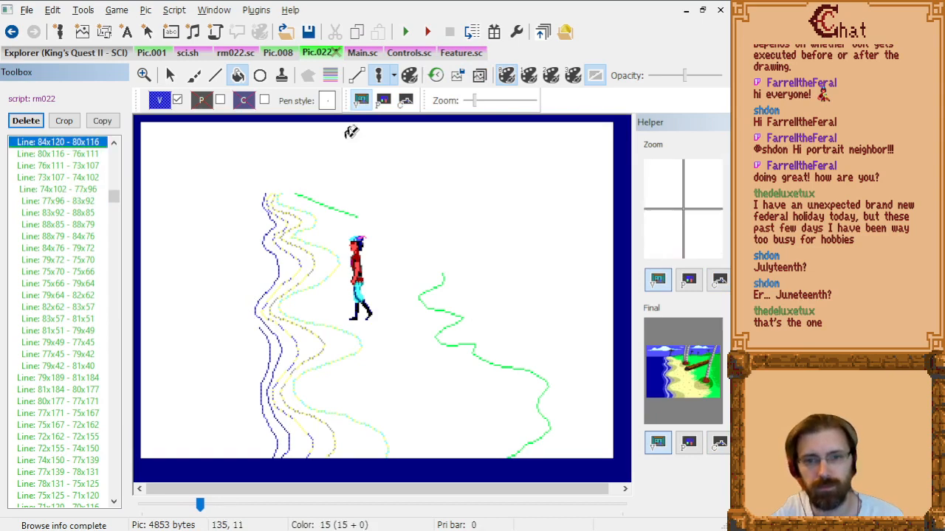
pyautogui.click(405, 101)
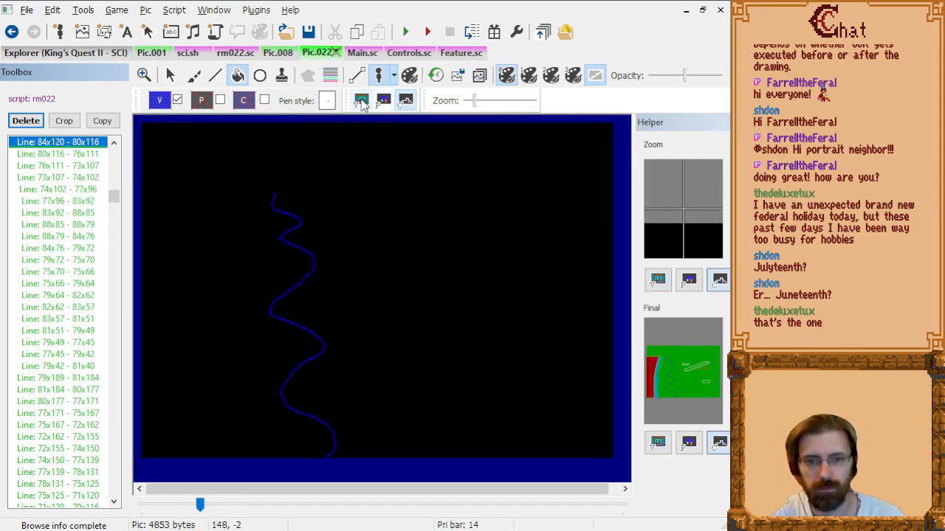
pyautogui.click(361, 100)
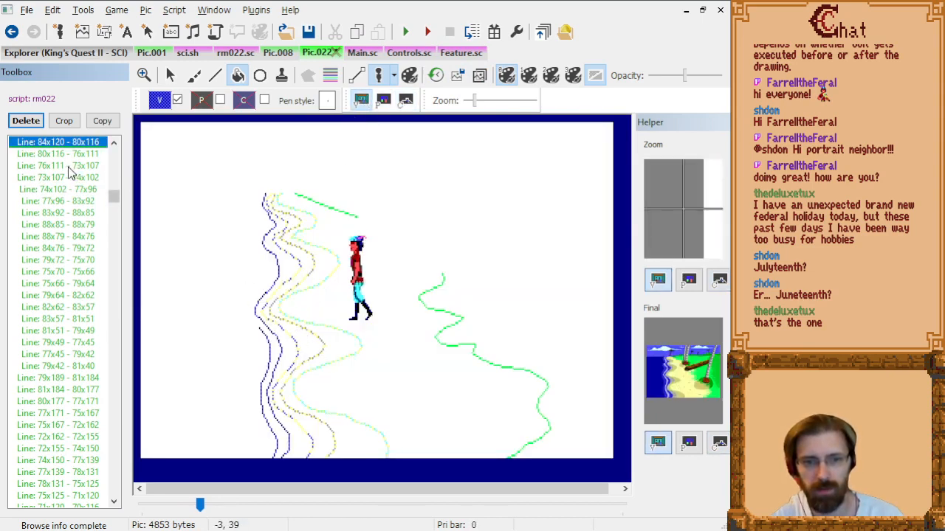
# Replace the Disable Control command before line 112x189 - 116x184 with Set Control: 2.
pyautogui.press('Down')
pyautogui.press('Up')
pyautogui.press('Up')
pyautogui.press('Up')
pyautogui.press('Up')
pyautogui.press('Up')
pyautogui.press('Up')
pyautogui.press('Up')
pyautogui.press('Up')
pyautogui.press('Up')
pyautogui.press('Up')
pyautogui.press('Up')
pyautogui.press('Up')
pyautogui.press('Up')
pyautogui.press('Up')
pyautogui.press('Up')
pyautogui.press('Up')
pyautogui.press('Up')
pyautogui.press('Up')
pyautogui.press('Up')
pyautogui.press('Up')
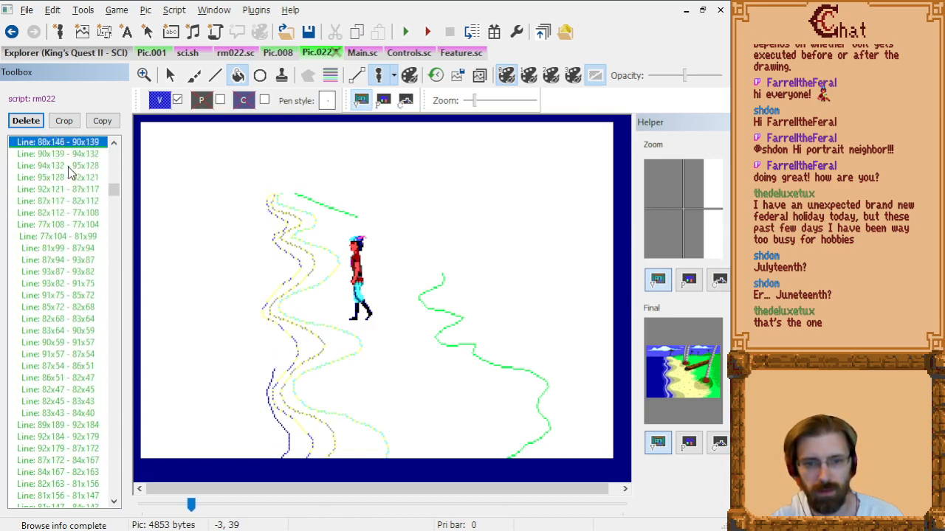
pyautogui.press('Up')
pyautogui.press('Up')
pyautogui.press('Up')
pyautogui.press('Up')
pyautogui.press('Up')
pyautogui.press('Up')
pyautogui.press('Up')
pyautogui.press('Up')
pyautogui.press('Up')
pyautogui.press('Up')
pyautogui.press('Up')
pyautogui.press('Up')
pyautogui.press('Up')
pyautogui.press('Up')
pyautogui.press('Up')
pyautogui.press('Up')
pyautogui.press('Up')
pyautogui.press('Up')
pyautogui.press('Up')
pyautogui.press('Up')
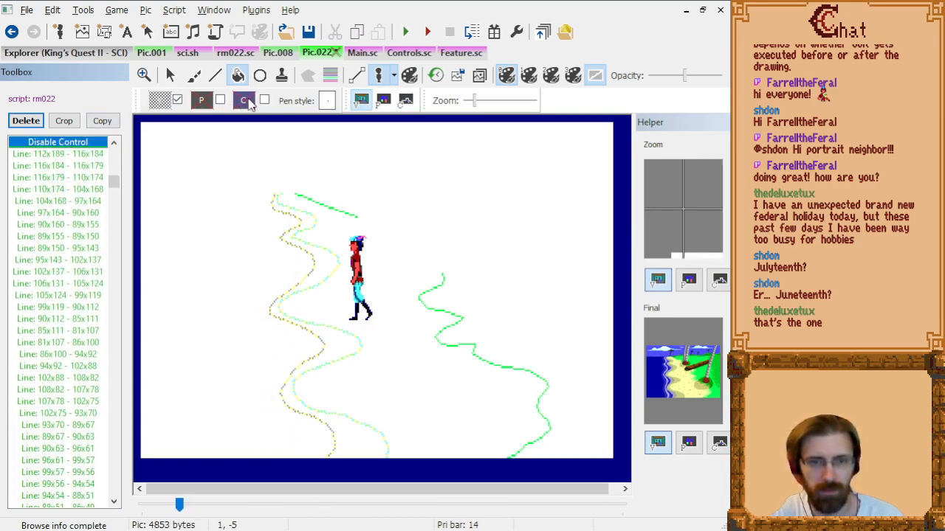
pyautogui.click(246, 100)
pyautogui.click(285, 140)
pyautogui.click(79, 145)
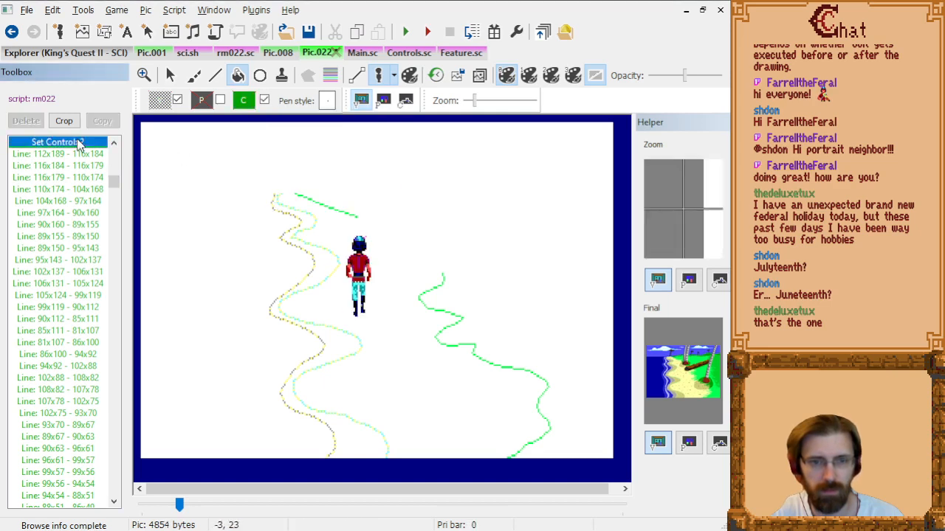
# Insert a Disable Control command after Set Visual: 0,33, ahead of line 95x189 - 100x185.
pyautogui.scroll(2, 106, 167)
pyautogui.scroll(-1, 76, 202)
pyautogui.click(74, 213)
pyautogui.press('Down')
pyautogui.press('Down')
pyautogui.press('Down')
pyautogui.press('Down')
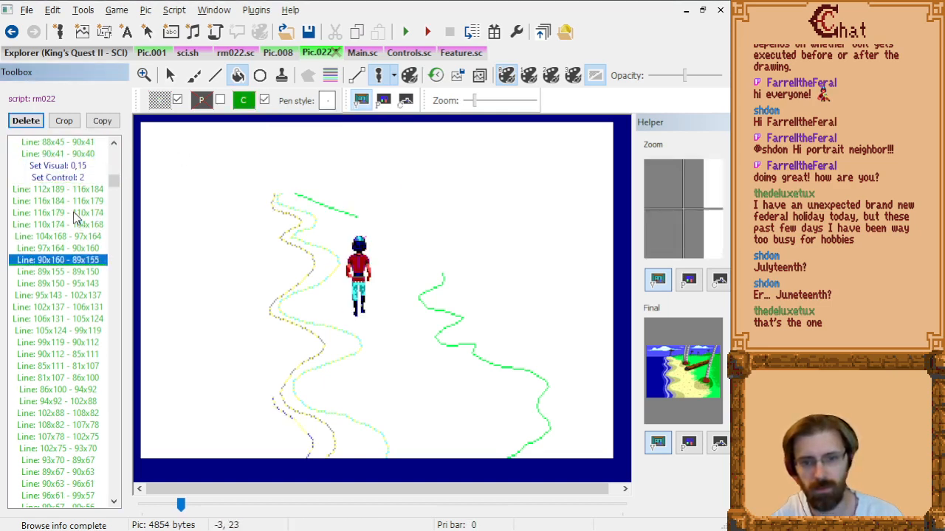
pyautogui.press('Down')
pyautogui.press('Down')
pyautogui.press('Down')
pyautogui.press('Down')
pyautogui.press('Down')
pyautogui.press('Down')
pyautogui.press('Down')
pyautogui.press('Down')
pyautogui.press('Down')
pyautogui.press('Down')
pyautogui.press('Down')
pyautogui.press('Down')
pyautogui.press('Down')
pyautogui.press('Down')
pyautogui.press('Down')
pyautogui.press('Down')
pyautogui.press('Down')
pyautogui.press('Down')
pyautogui.press('Down')
pyautogui.press('Down')
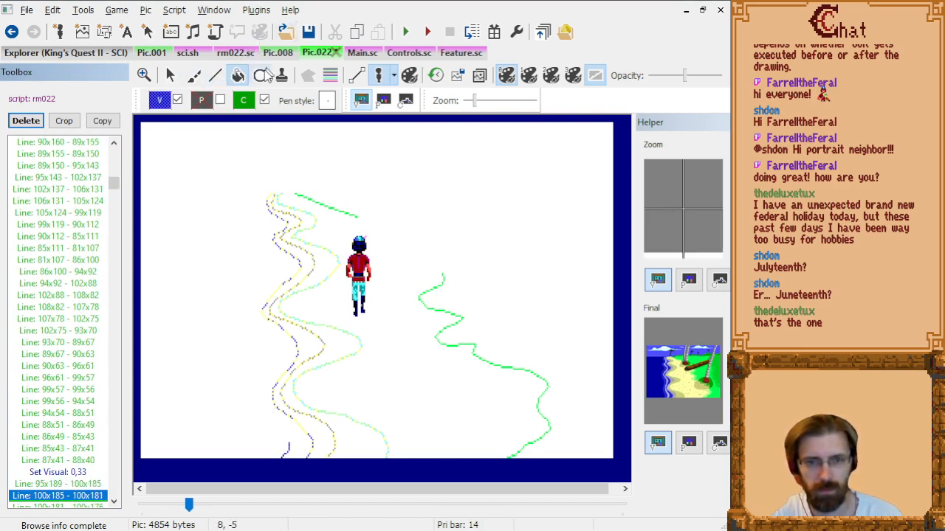
pyautogui.press('Up')
pyautogui.press('Up')
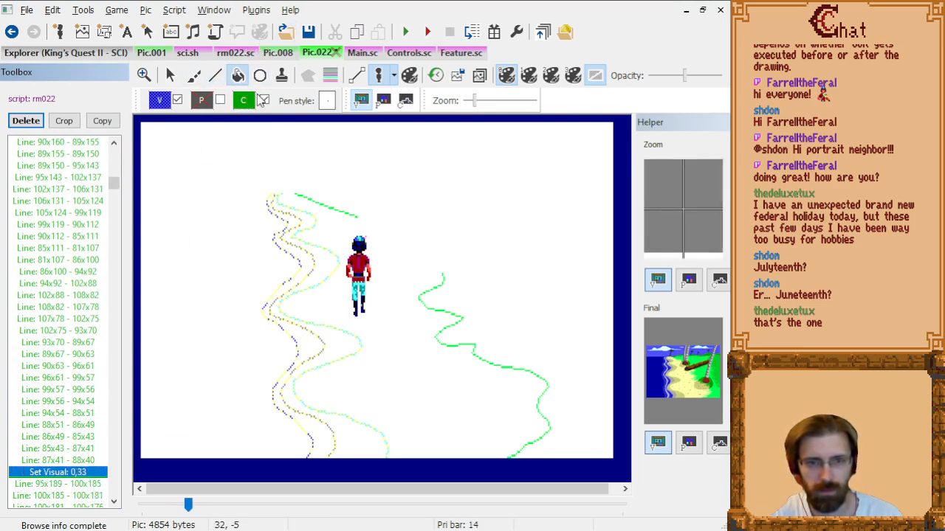
pyautogui.click(262, 100)
# Step through the following shoreline lines to 78x84 - 77x79 and examine the boundaries in the control and visual views.
pyautogui.click(87, 483)
pyautogui.press('Down')
pyautogui.press('Down')
pyautogui.press('Down')
pyautogui.press('Down')
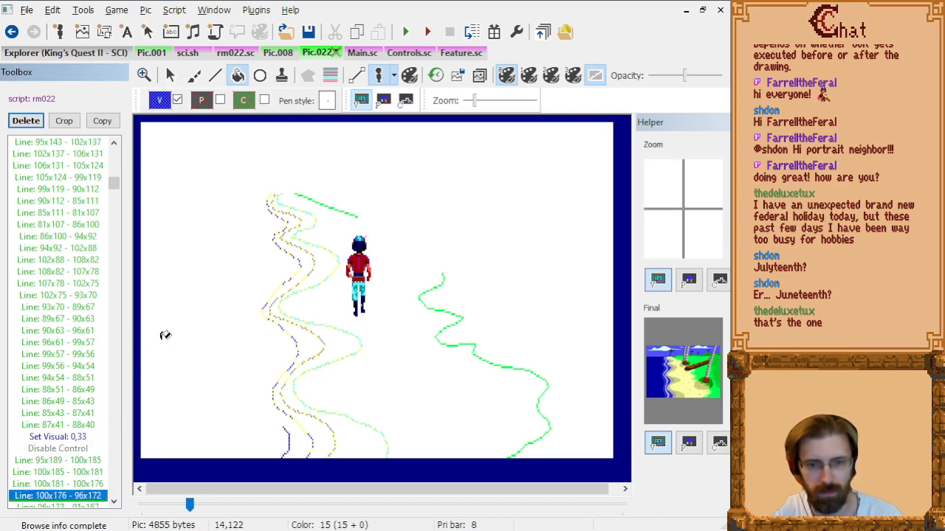
pyautogui.press('Down')
pyautogui.press('Down')
pyautogui.press('Down')
pyautogui.press('Down')
pyautogui.press('Down')
pyautogui.press('Down')
pyautogui.press('Down')
pyautogui.press('Down')
pyautogui.press('Down')
pyautogui.press('Down')
pyautogui.press('Down')
pyautogui.press('Down')
pyautogui.press('Down')
pyautogui.press('Down')
pyautogui.press('Down')
pyautogui.press('Down')
pyautogui.press('Down')
pyautogui.press('Down')
pyautogui.press('Down')
pyautogui.press('Down')
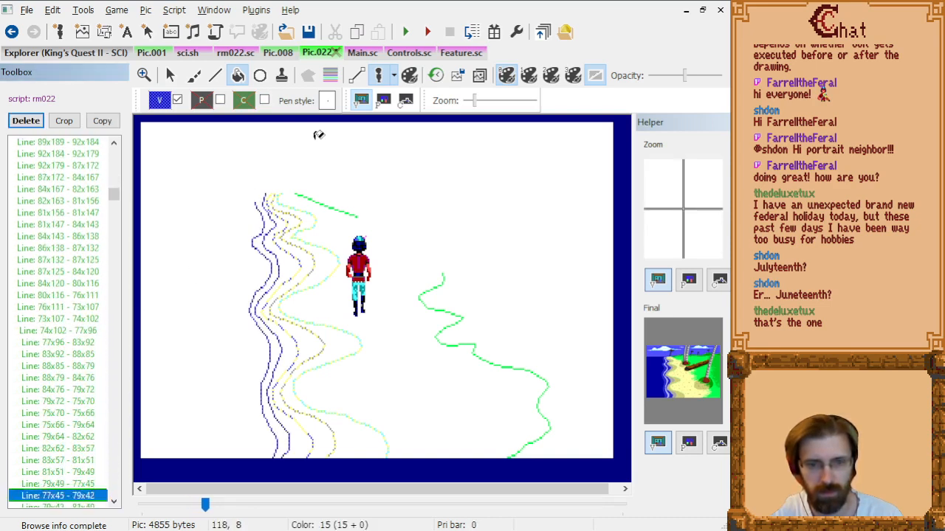
pyautogui.press('Down')
pyautogui.press('Down')
pyautogui.press('Down')
pyautogui.press('Down')
pyautogui.press('Down')
pyautogui.press('Down')
pyautogui.press('Down')
pyautogui.press('Down')
pyautogui.press('Down')
pyautogui.press('Down')
pyautogui.press('Down')
pyautogui.press('Down')
pyautogui.press('Down')
pyautogui.press('Down')
pyautogui.press('Down')
pyautogui.press('Down')
pyautogui.press('Down')
pyautogui.press('Down')
pyautogui.press('Down')
pyautogui.press('Down')
pyautogui.click(406, 100)
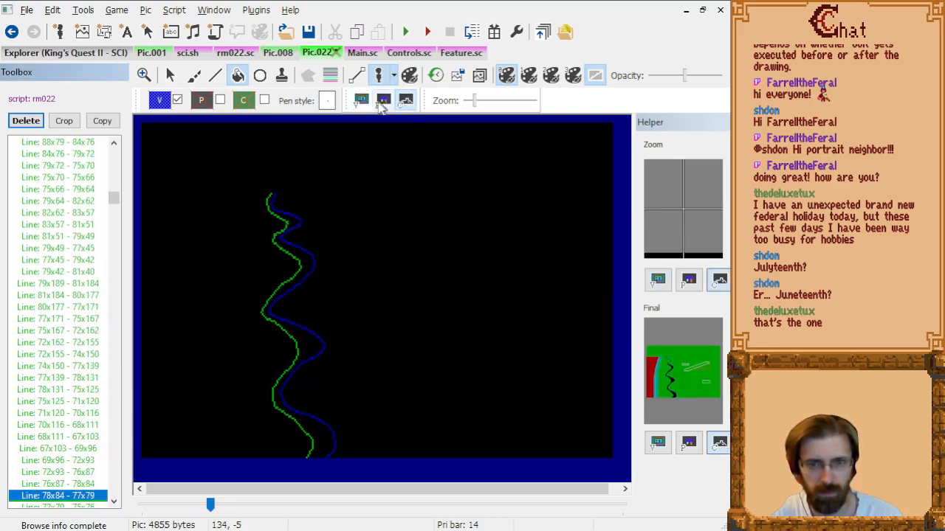
pyautogui.click(361, 101)
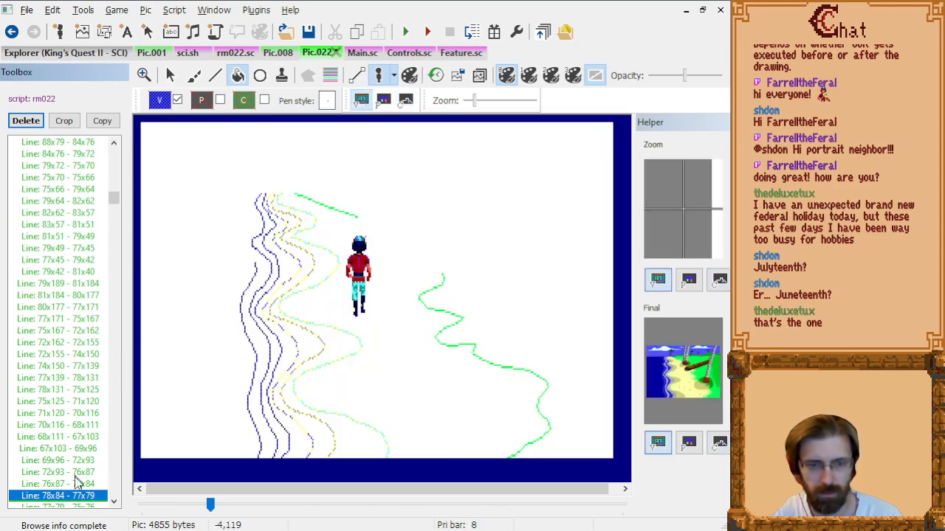
# Step past Set Control: 3 to its boundary lines around 52x127 - 52x137 and compare them in the control and visual views.
pyautogui.click(84, 505)
pyautogui.press('Down')
pyautogui.press('Down')
pyautogui.press('Down')
pyautogui.press('Down')
pyautogui.press('Down')
pyautogui.press('Down')
pyautogui.press('Down')
pyautogui.press('Down')
pyautogui.press('Down')
pyautogui.press('Down')
pyautogui.press('Down')
pyautogui.press('Down')
pyautogui.press('Down')
pyautogui.press('Down')
pyautogui.press('Down')
pyautogui.press('Down')
pyautogui.press('Down')
pyautogui.press('Down')
pyautogui.press('Down')
pyautogui.press('Down')
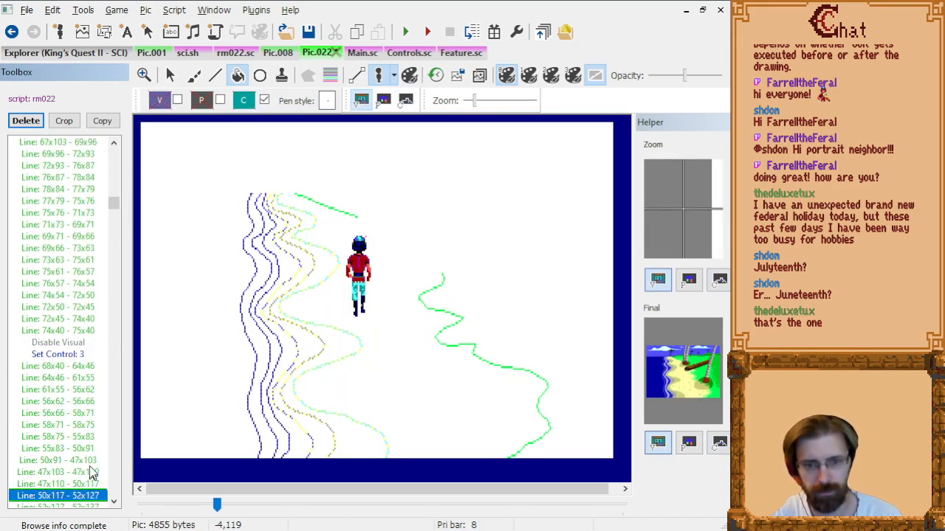
pyautogui.press('pageup')
pyautogui.press('pageup')
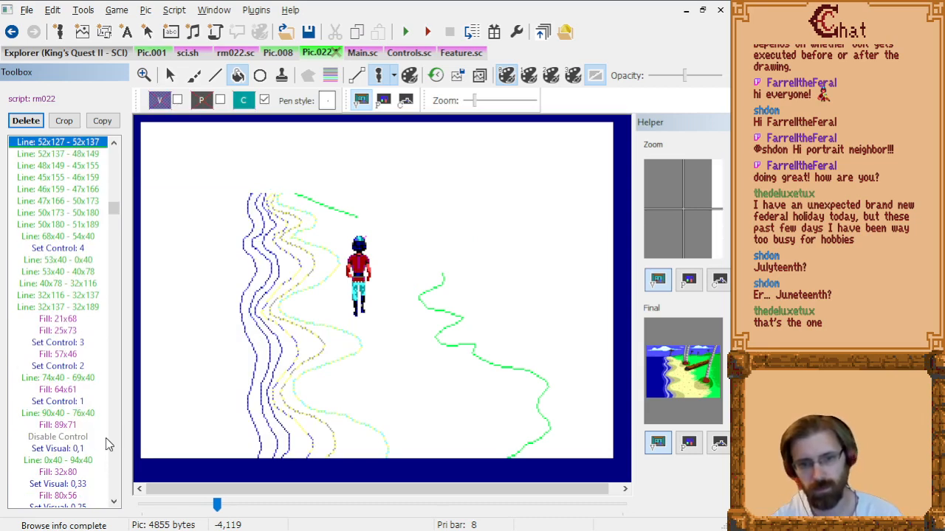
pyautogui.click(405, 100)
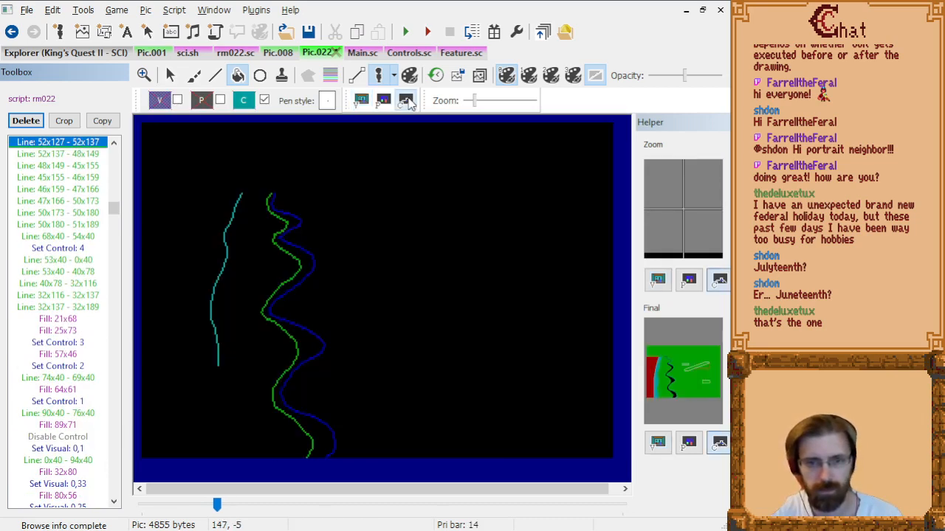
pyautogui.click(362, 101)
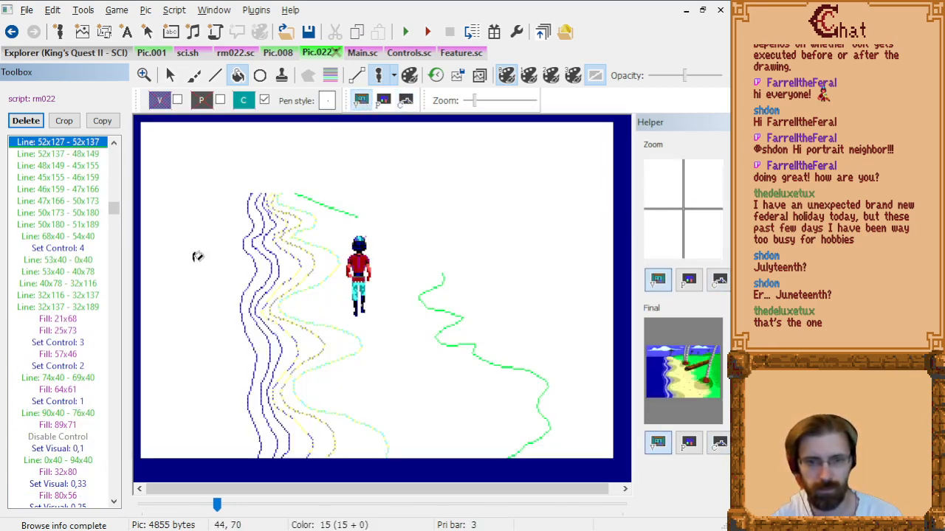
pyautogui.click(405, 100)
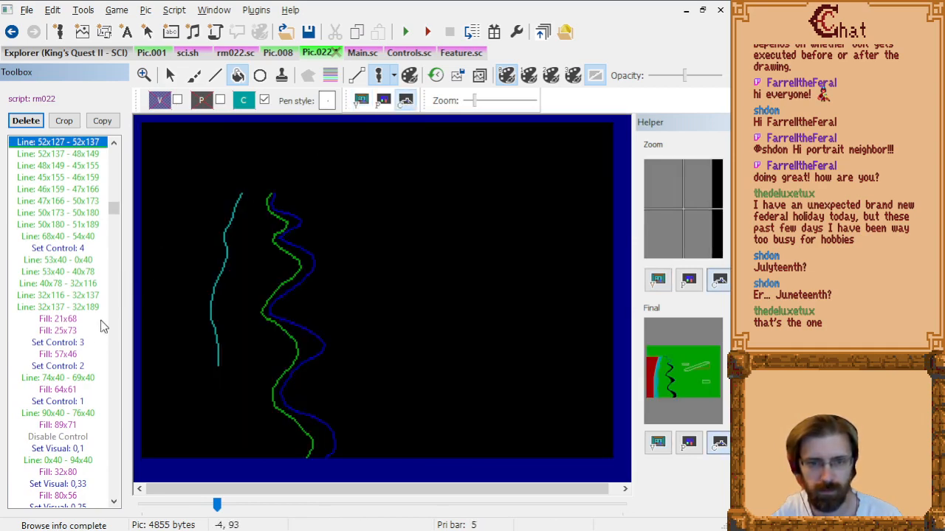
# Step through the water-zone fills and closing lines around Set Control: 4 and examine the zones in the control view.
pyautogui.click(101, 328)
pyautogui.press('pagedown')
pyautogui.press('Up')
pyautogui.press('Up')
pyautogui.press('Up')
pyautogui.press('Up')
pyautogui.press('Up')
pyautogui.press('Up')
pyautogui.press('Up')
pyautogui.press('Up')
pyautogui.press('Up')
pyautogui.press('Up')
pyautogui.press('Up')
pyautogui.press('Up')
pyautogui.press('Up')
pyautogui.press('Up')
pyautogui.press('Up')
pyautogui.press('Up')
pyautogui.press('Up')
pyautogui.press('Up')
pyautogui.press('Up')
pyautogui.press('Up')
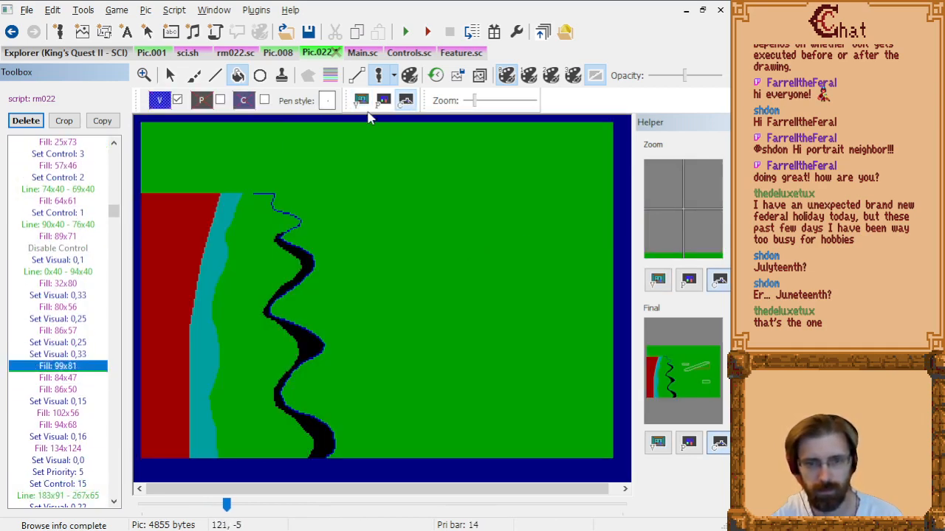
pyautogui.press('Down')
pyautogui.press('Down')
pyautogui.press('Down')
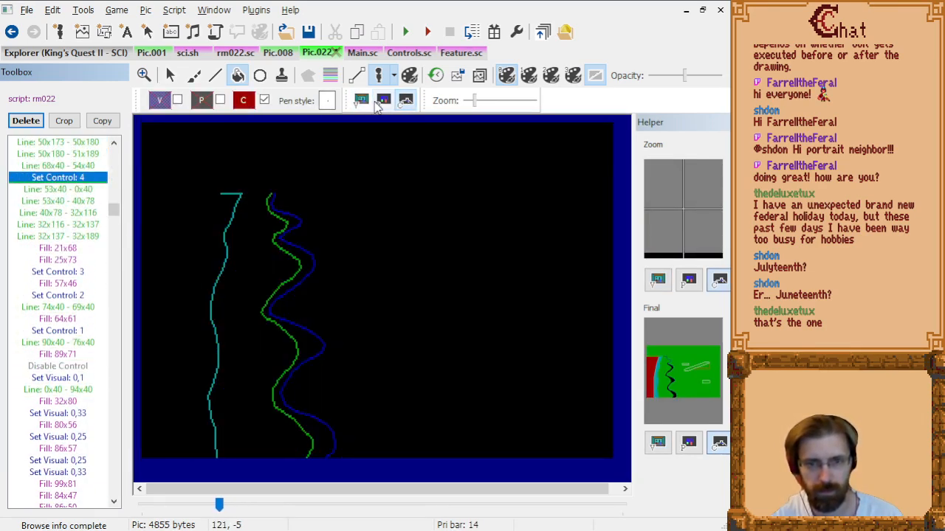
# Step from Set Control: 4 to line 183x91 - 184x87 in the visual view and compare the shoreline with the control view.
pyautogui.click(362, 104)
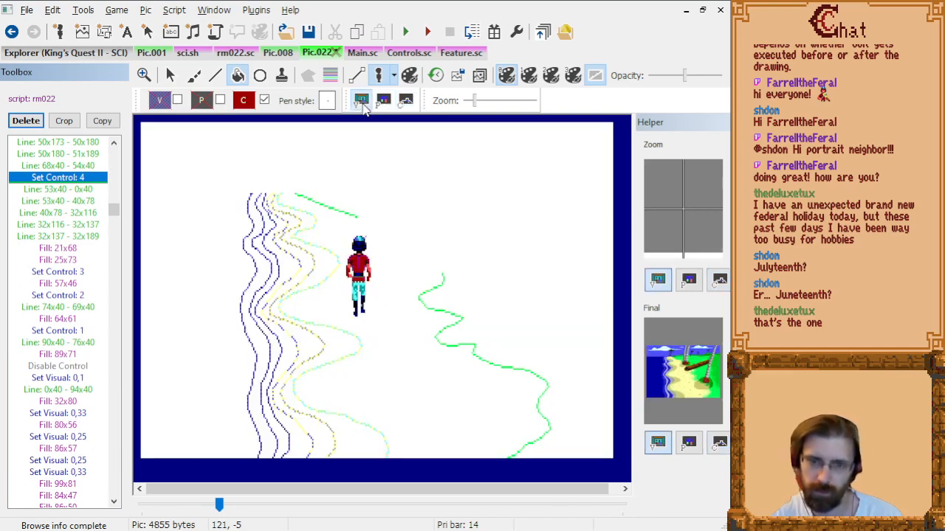
pyautogui.press('Down')
pyautogui.press('Down')
pyautogui.press('Down')
pyautogui.press('Down')
pyautogui.press('Down')
pyautogui.press('Down')
pyautogui.press('Down')
pyautogui.press('Down')
pyautogui.press('Down')
pyautogui.press('Down')
pyautogui.press('Down')
pyautogui.press('Down')
pyautogui.press('Down')
pyautogui.press('Down')
pyautogui.press('Down')
pyautogui.press('Down')
pyautogui.press('Down')
pyautogui.press('Down')
pyautogui.press('Down')
pyautogui.press('Down')
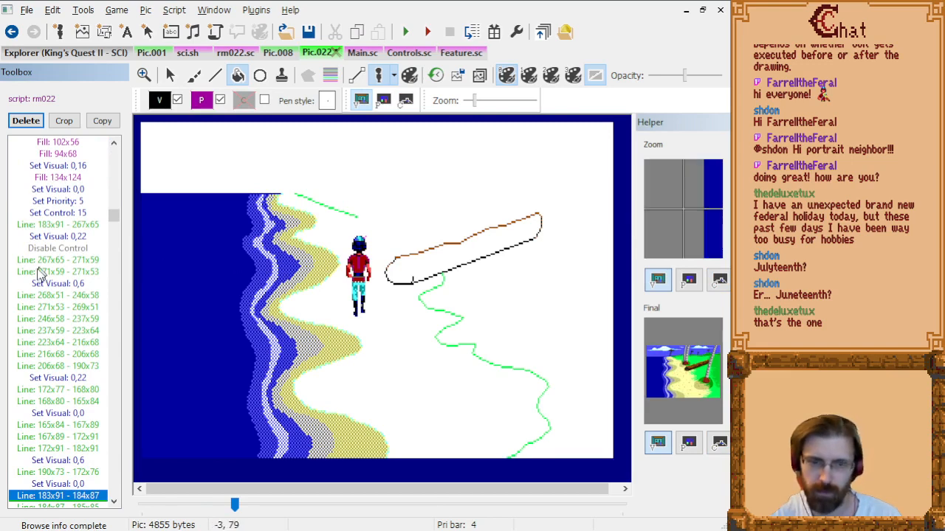
pyautogui.click(405, 101)
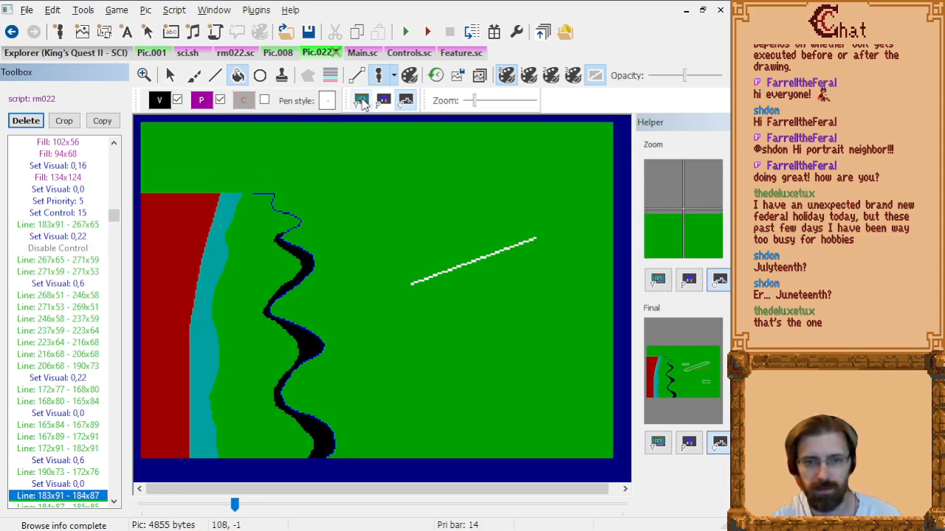
pyautogui.click(361, 101)
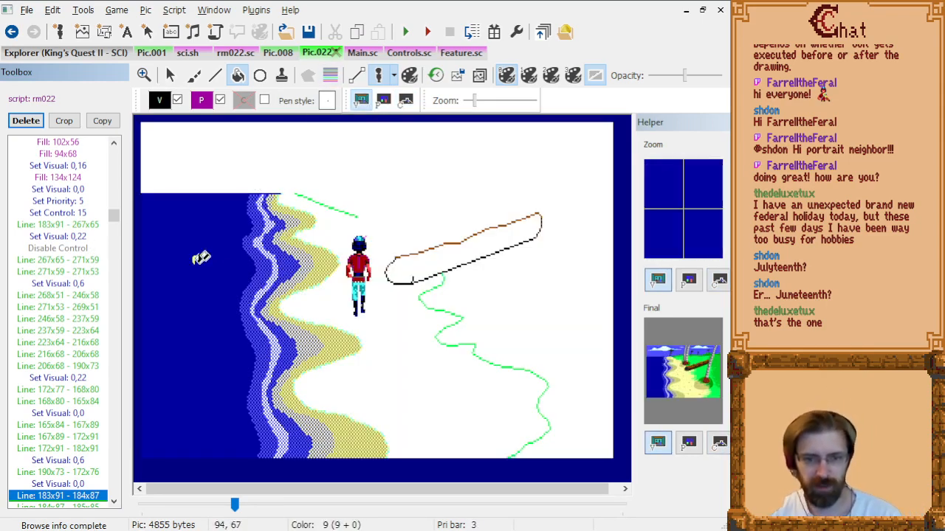
# Step back to Set Visual: 0,33 and forward to line 271x59 - 271x53, examining the shoreline fills in the visual view.
pyautogui.click(73, 312)
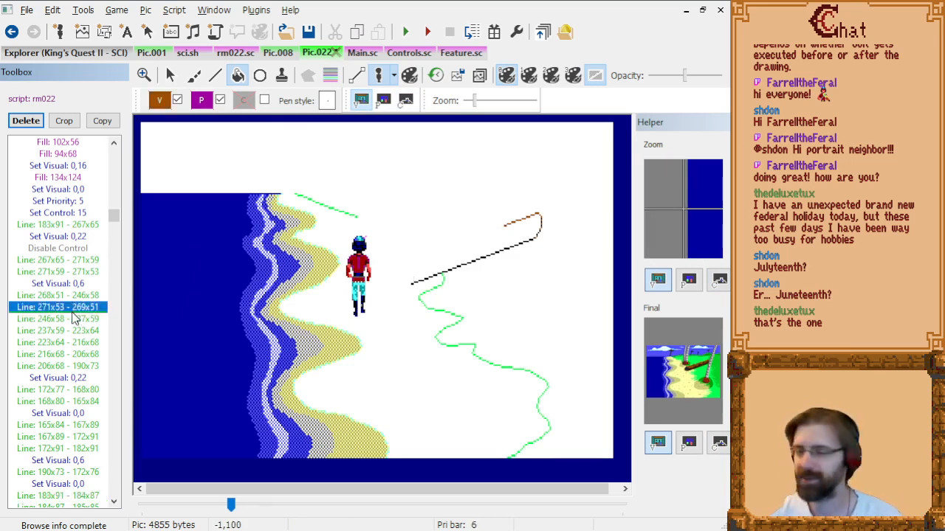
pyautogui.press('Up')
pyautogui.press('Up')
pyautogui.press('Up')
pyautogui.press('Up')
pyautogui.press('Up')
pyautogui.press('Up')
pyautogui.press('Up')
pyautogui.press('Up')
pyautogui.press('Up')
pyautogui.press('Up')
pyautogui.press('Up')
pyautogui.press('Up')
pyautogui.press('Up')
pyautogui.press('Up')
pyautogui.press('Up')
pyautogui.press('Up')
pyautogui.press('Up')
pyautogui.press('Up')
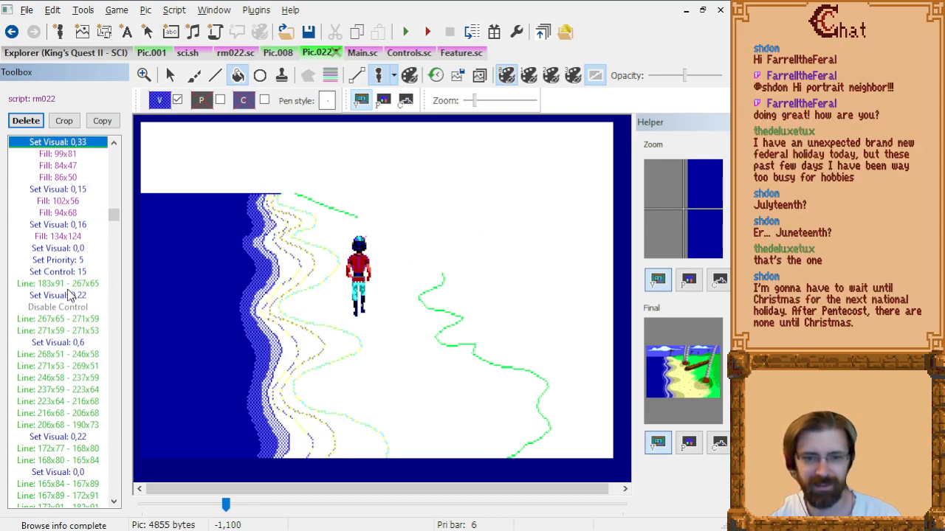
pyautogui.press('Down')
pyautogui.press('Down')
pyautogui.press('Down')
pyautogui.press('Down')
pyautogui.press('Down')
pyautogui.press('Down')
pyautogui.press('Down')
pyautogui.press('Down')
pyautogui.press('Down')
pyautogui.press('Down')
pyautogui.press('Down')
pyautogui.press('Down')
pyautogui.press('Down')
pyautogui.press('Down')
pyautogui.press('Down')
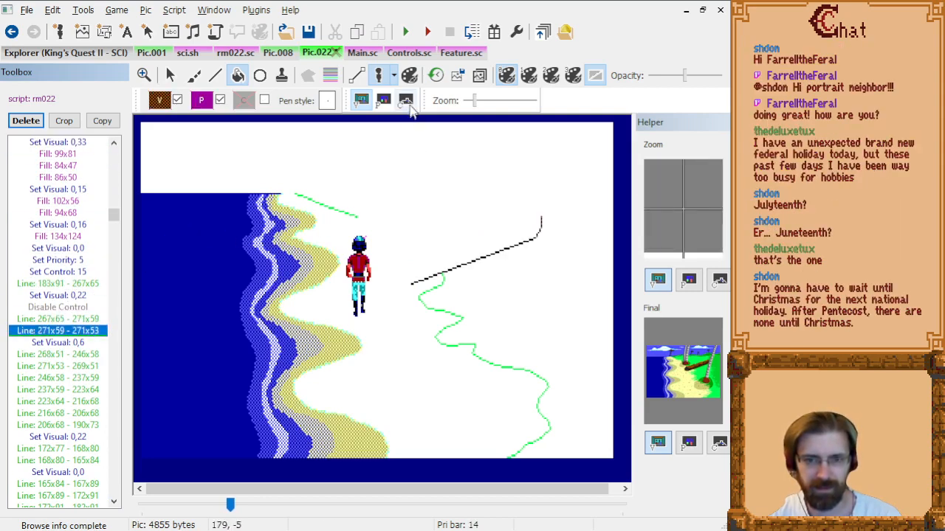
# Inspect the control view up close while stepping from Fill: 57x46 through the commands after it to trace the flooded land area.
pyautogui.click(407, 102)
pyautogui.scroll(1, 327, 333)
pyautogui.scroll(1, 422, 342)
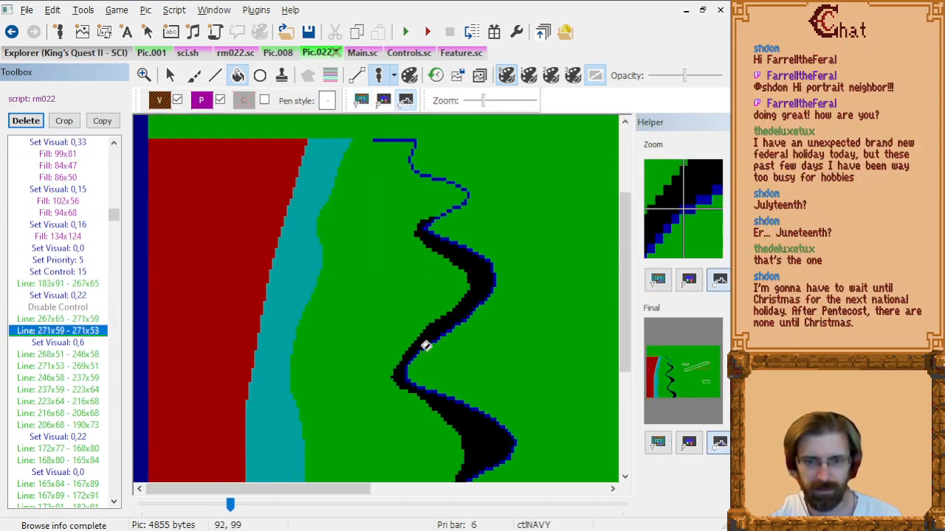
pyautogui.click(79, 307)
pyautogui.press('pageup')
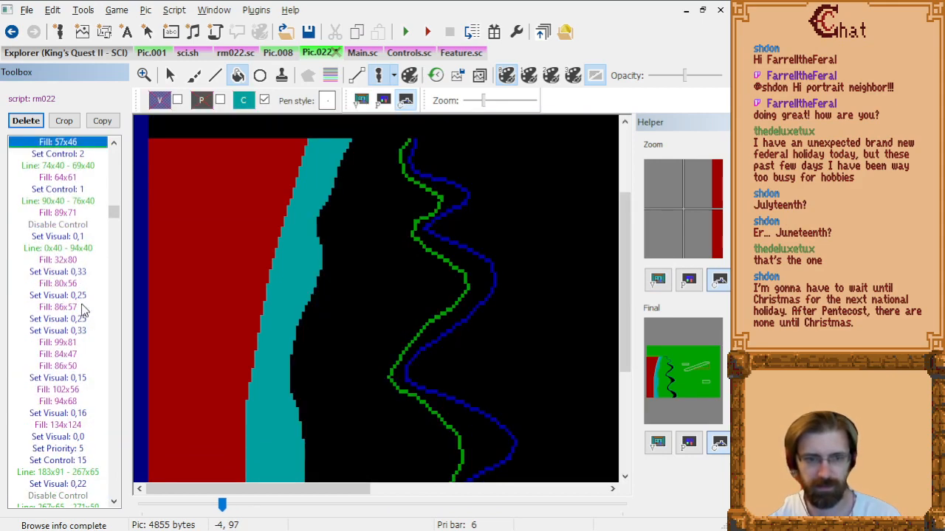
pyautogui.press('Down')
pyautogui.press('Down')
pyautogui.press('Down')
pyautogui.press('Down')
pyautogui.press('Down')
pyautogui.press('Down')
pyautogui.press('Down')
pyautogui.press('Down')
pyautogui.press('Down')
pyautogui.press('Down')
pyautogui.press('Down')
pyautogui.press('Up')
pyautogui.press('Up')
pyautogui.press('Up')
pyautogui.press('Up')
pyautogui.press('Up')
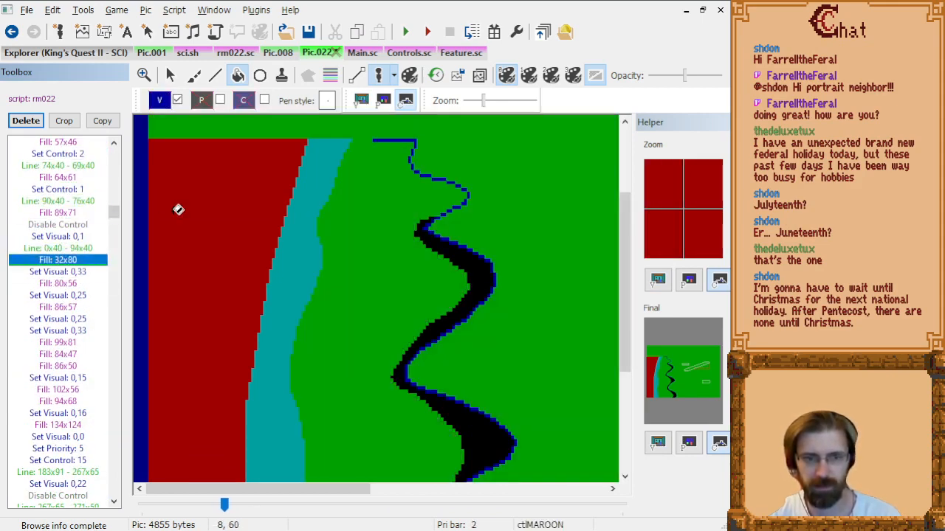
pyautogui.press('Up')
pyautogui.press('Up')
pyautogui.press('Down')
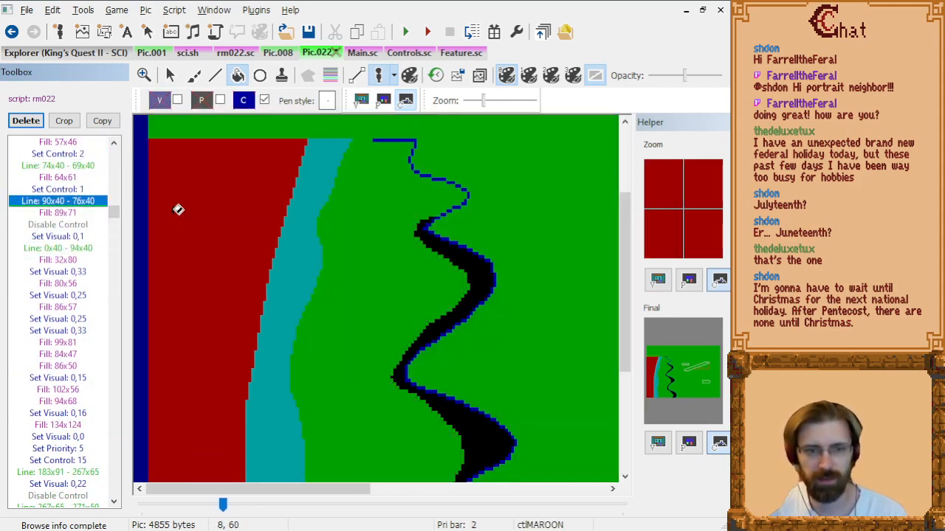
# Delete the control fills 64x61 under Set Control: 2 and 89x71 under Set Control: 1.
pyautogui.press('Up')
pyautogui.press('Up')
pyautogui.press('Up')
pyautogui.press('Up')
pyautogui.press('Down')
pyautogui.press('Down')
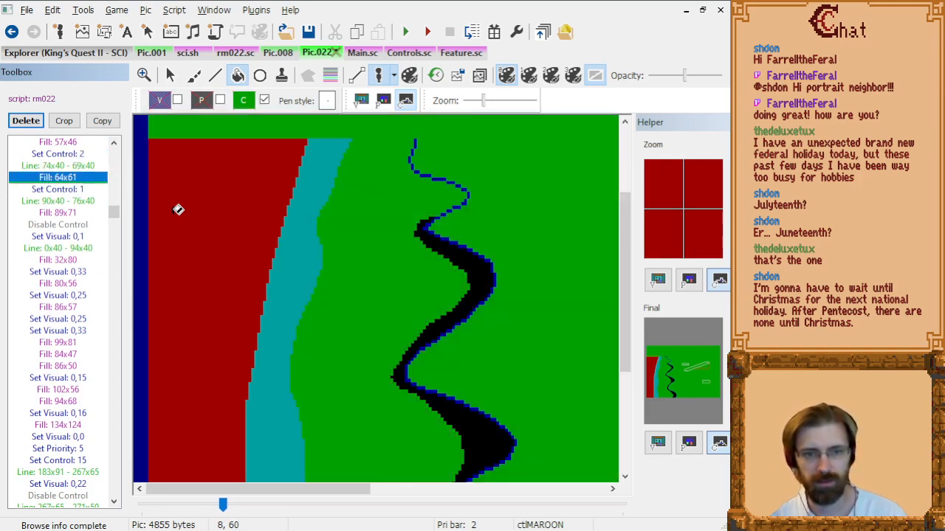
pyautogui.press('Delete')
pyautogui.press('Down')
pyautogui.press('Down')
pyautogui.press('Down')
pyautogui.press('Delete')
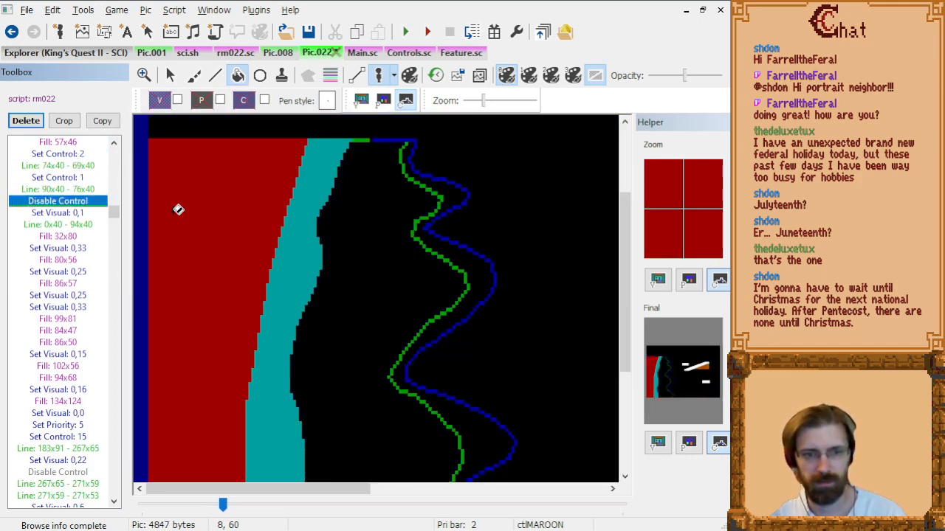
# Step through the commands after Disable Control to line 216x68 - 206x68 and compare the remaining zone outlines in the visual and control views.
pyautogui.press('Down')
pyautogui.press('Down')
pyautogui.press('Down')
pyautogui.press('Up')
pyautogui.press('Up')
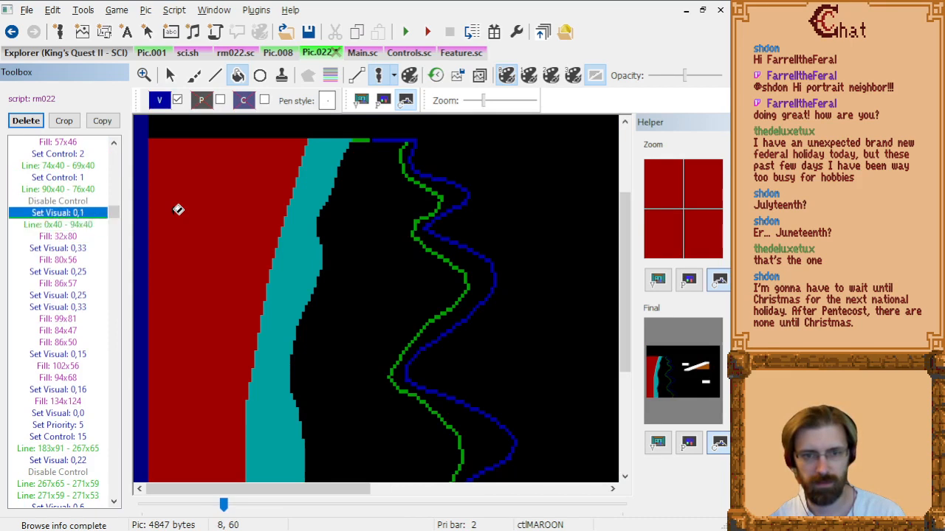
pyautogui.press('Down')
pyautogui.press('Down')
pyautogui.press('Down')
pyautogui.press('Down')
pyautogui.press('Down')
pyautogui.press('Down')
pyautogui.press('Down')
pyautogui.press('Down')
pyautogui.press('Down')
pyautogui.press('Down')
pyautogui.press('Down')
pyautogui.press('Down')
pyautogui.press('Down')
pyautogui.press('Down')
pyautogui.press('Down')
pyautogui.press('Down')
pyautogui.press('Down')
pyautogui.press('Down')
pyautogui.press('Down')
pyautogui.press('Down')
pyautogui.press('Down')
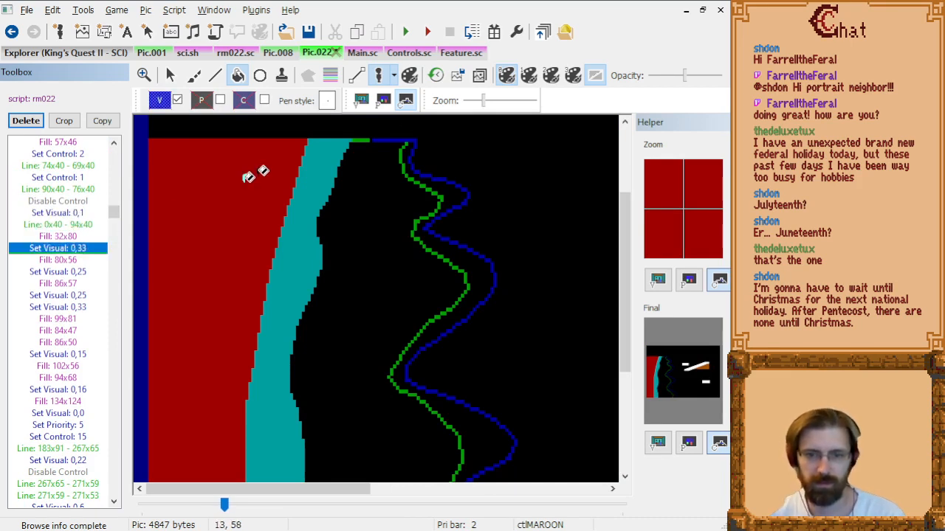
pyautogui.press('Down')
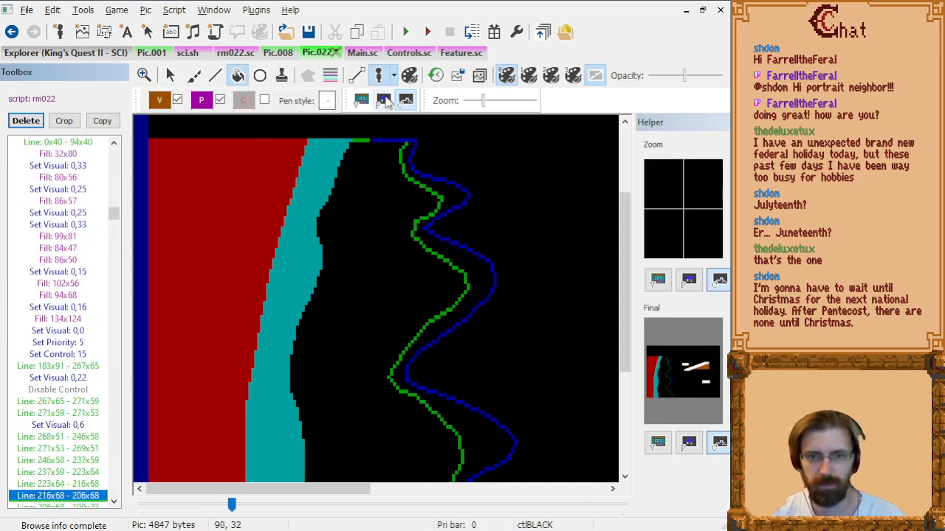
pyautogui.click(361, 100)
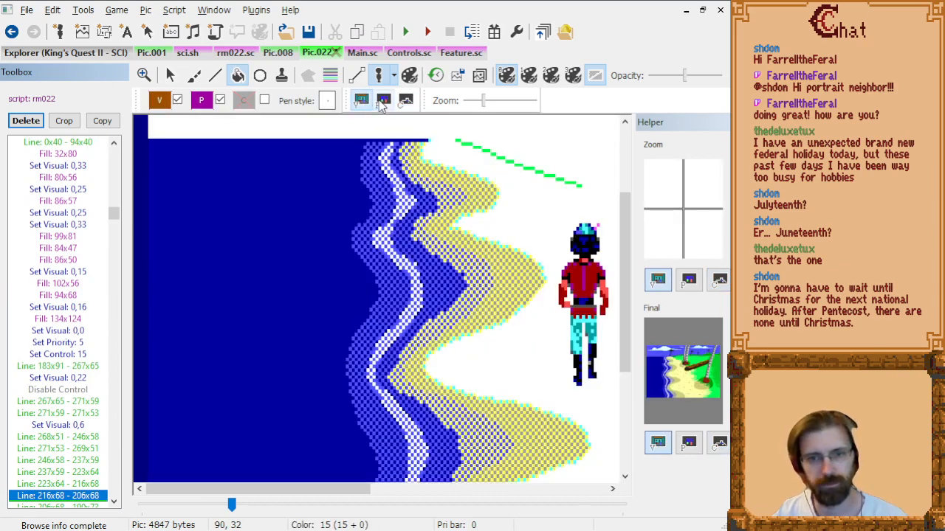
pyautogui.click(405, 101)
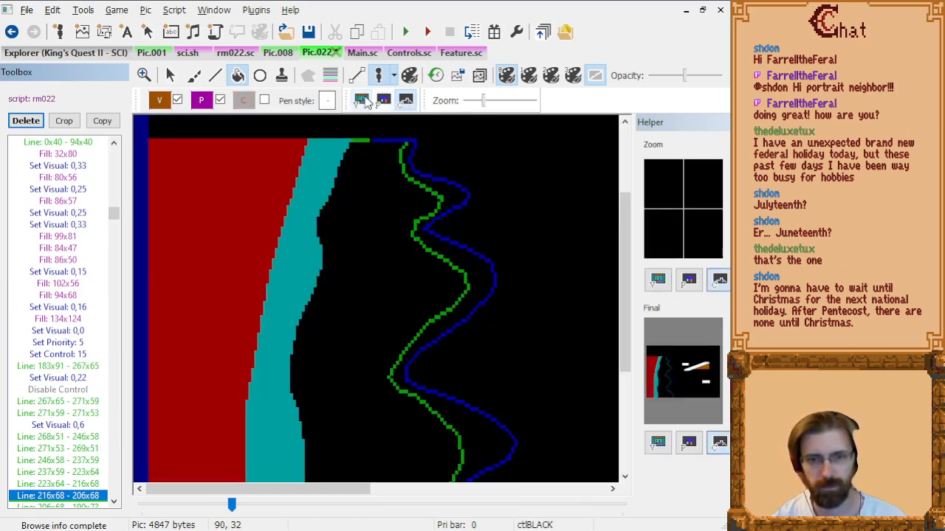
pyautogui.click(72, 377)
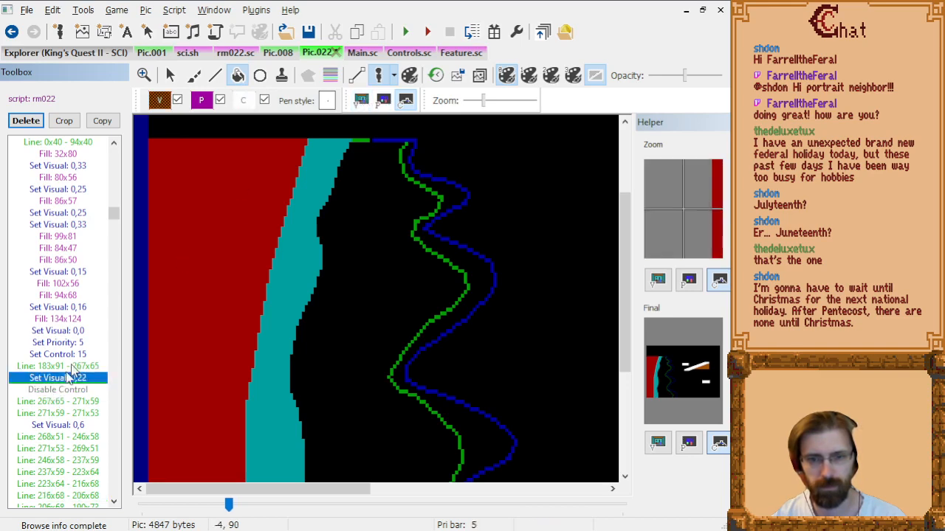
# Step back from Set Visual: 0,22 to line 52x137 - 48x149 in the control view and examine the outlines there in the visual view.
pyautogui.press('Up')
pyautogui.press('Up')
pyautogui.press('Up')
pyautogui.press('Up')
pyautogui.press('Up')
pyautogui.press('Up')
pyautogui.press('Up')
pyautogui.press('Up')
pyautogui.press('Up')
pyautogui.press('Up')
pyautogui.press('Up')
pyautogui.press('Up')
pyautogui.press('Up')
pyautogui.press('Up')
pyautogui.press('Up')
pyautogui.press('Up')
pyautogui.press('Up')
pyautogui.press('Up')
pyautogui.press('Up')
pyautogui.press('Up')
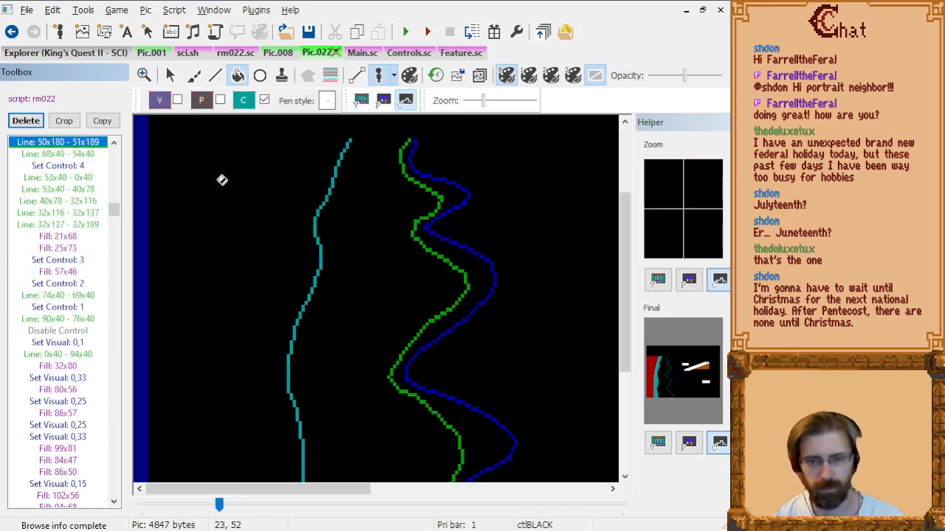
pyautogui.press('Up')
pyautogui.press('Up')
pyautogui.press('Up')
pyautogui.press('Up')
pyautogui.press('Up')
pyautogui.press('Up')
pyautogui.click(360, 101)
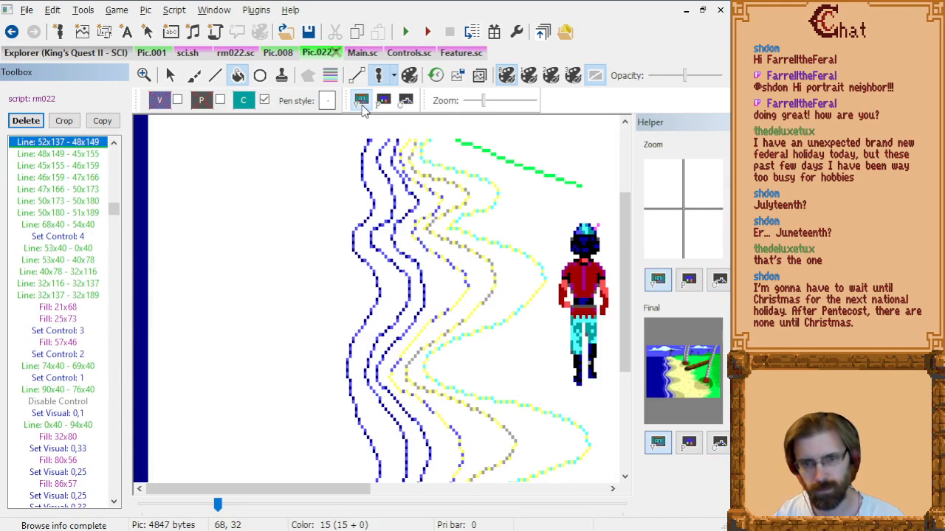
# Go to the end of the command list and compare the finished shoreline in the visual and control views.
pyautogui.press('End')
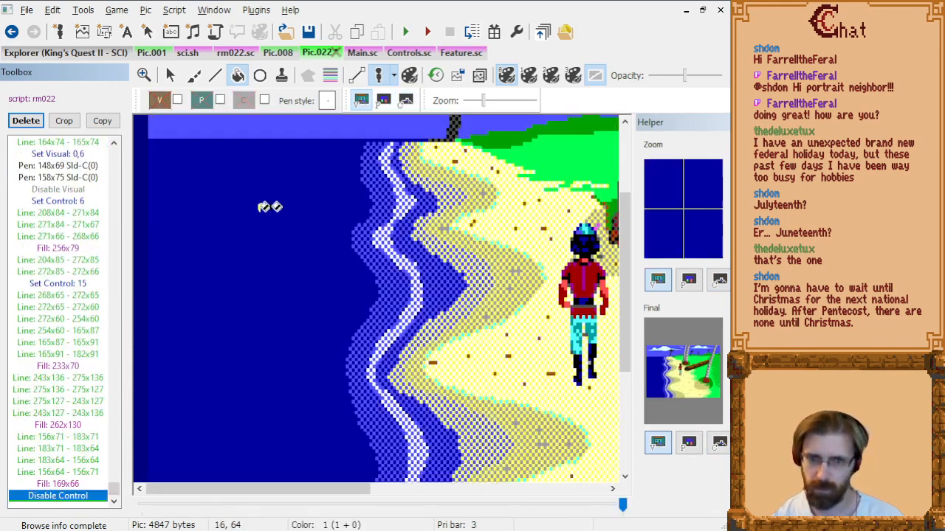
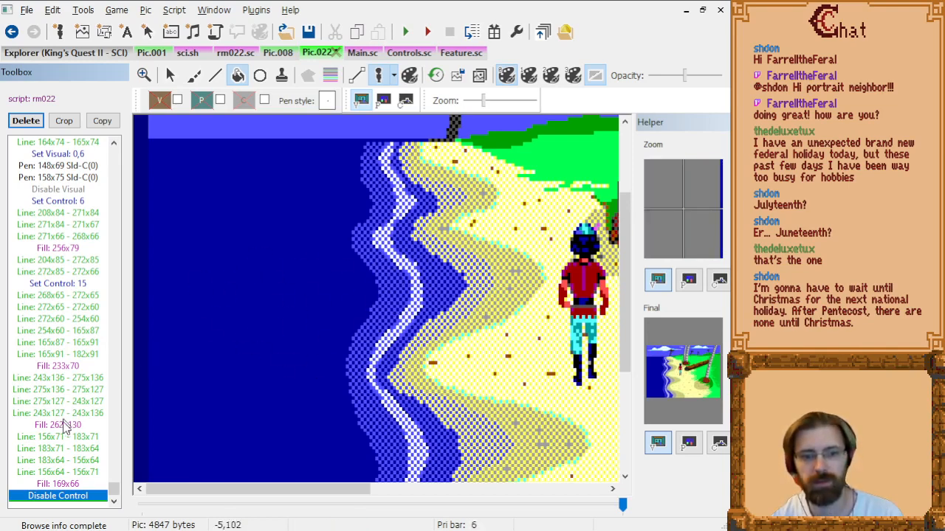
pyautogui.click(405, 101)
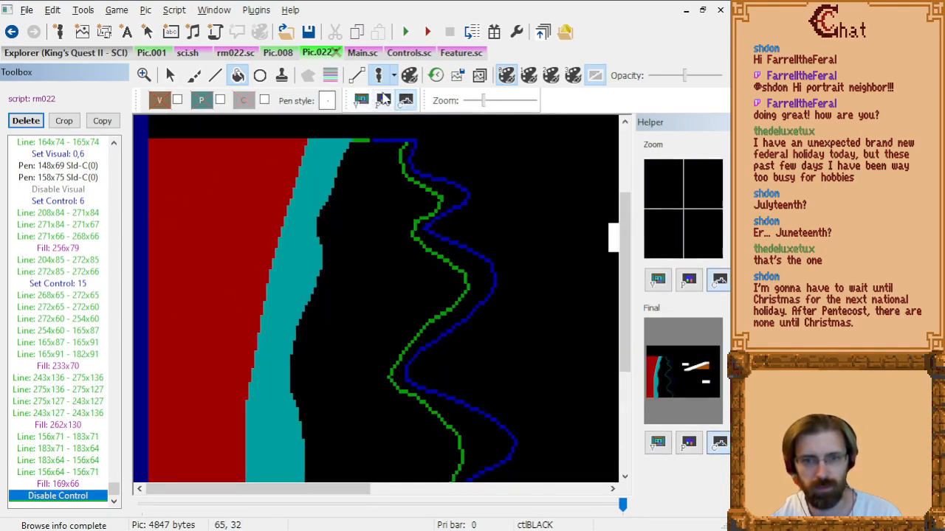
pyautogui.click(360, 102)
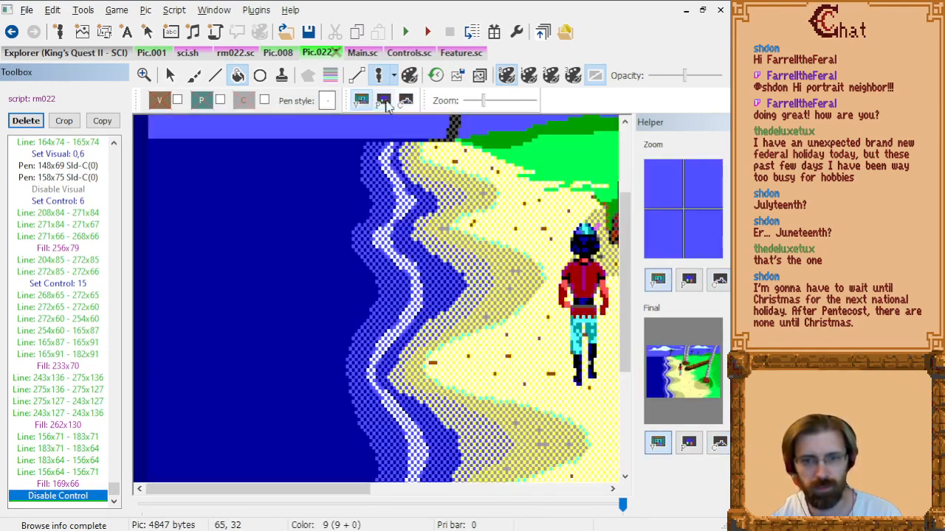
pyautogui.click(406, 101)
pyautogui.click(359, 102)
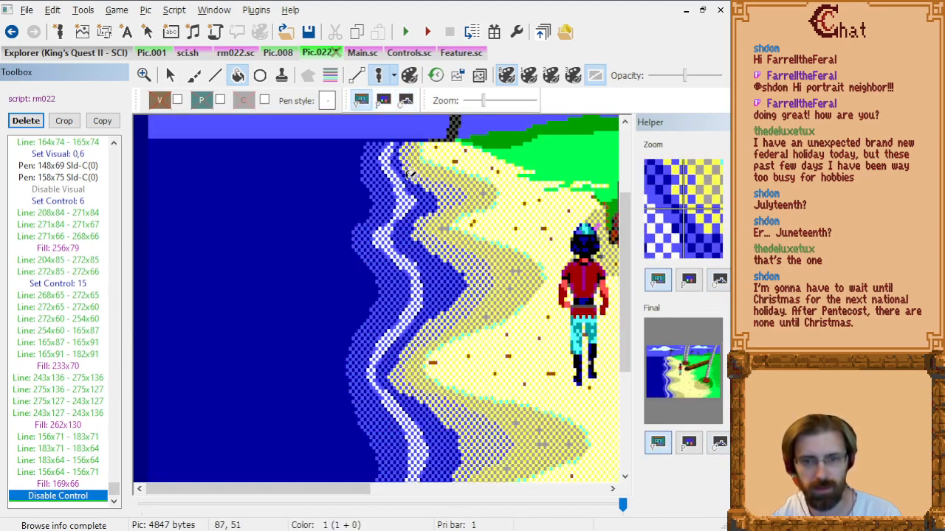
pyautogui.click(407, 104)
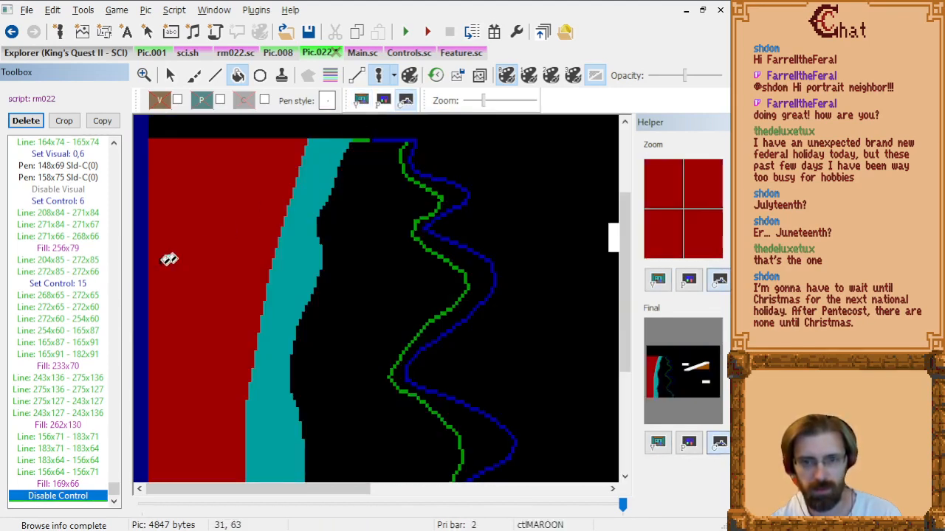
# Go back through the drawing commands to line 84x167 - 82x163, examining in the visual and control views which lines form each water outline.
pyautogui.click(53, 259)
pyautogui.scroll(11, 221, 164)
pyautogui.scroll(20, 237, 157)
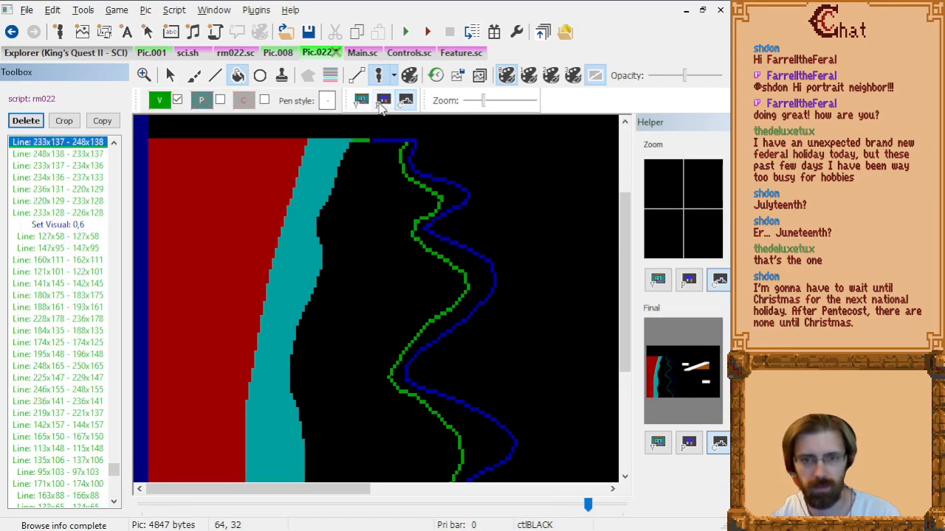
pyautogui.scroll(-5, 364, 106)
pyautogui.scroll(20, 364, 106)
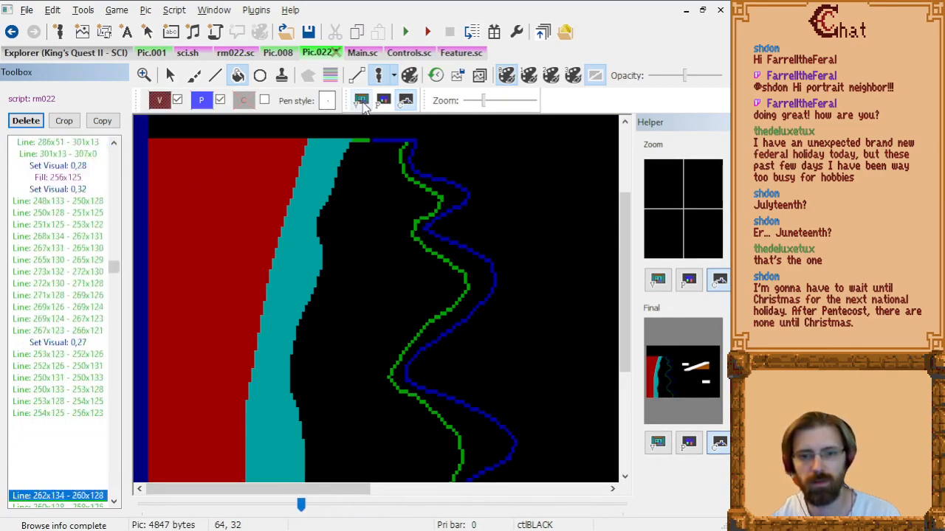
pyautogui.click(361, 101)
pyautogui.scroll(10, 39, 188)
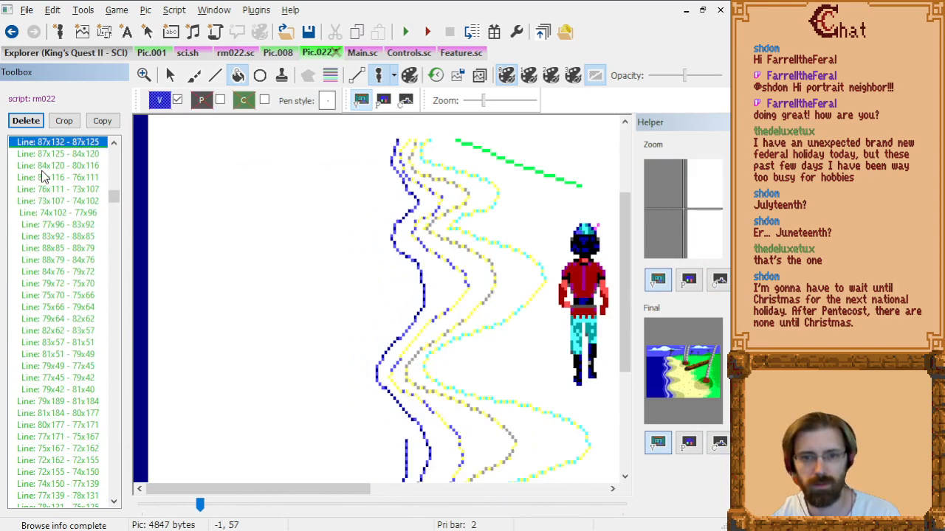
pyautogui.click(405, 101)
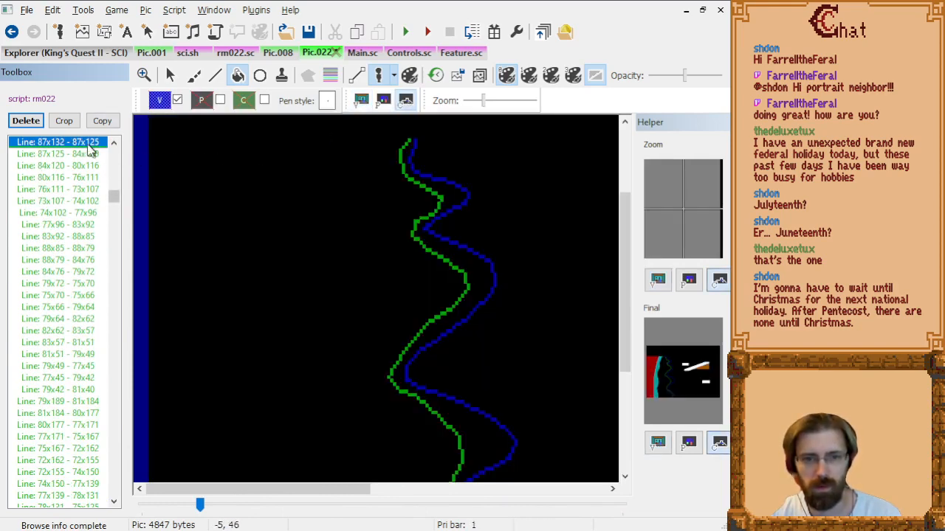
pyautogui.scroll(-9, 373, 102)
pyautogui.scroll(1, 369, 102)
pyautogui.click(361, 101)
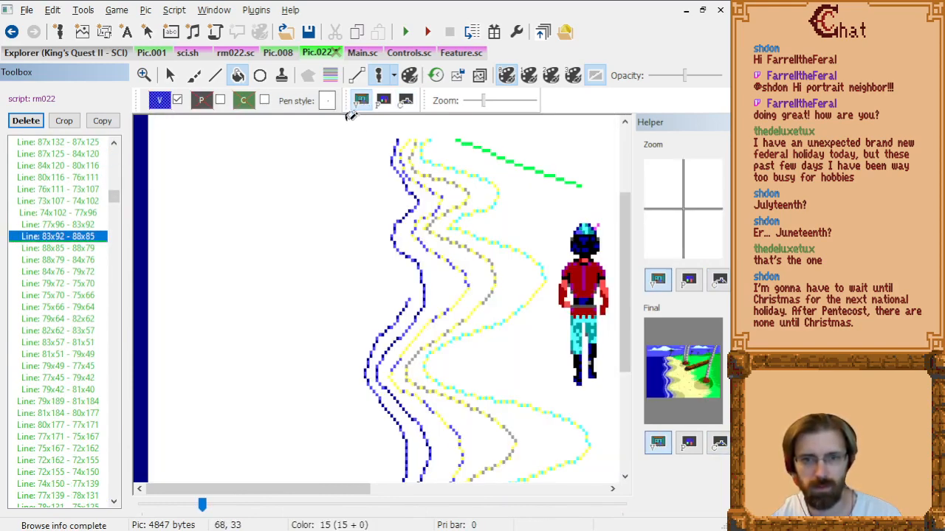
pyautogui.click(57, 213)
pyautogui.scroll(20, 72, 221)
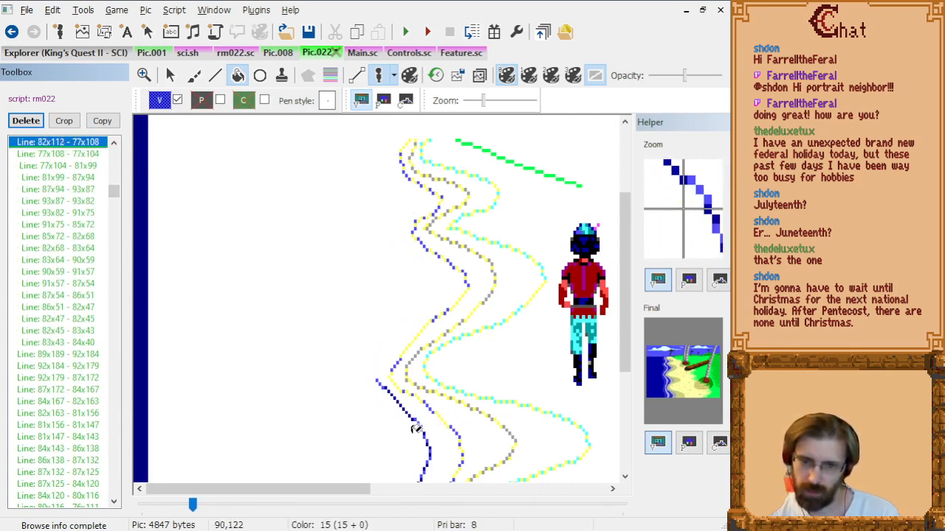
pyautogui.scroll(-13, 413, 429)
pyautogui.scroll(-12, 414, 430)
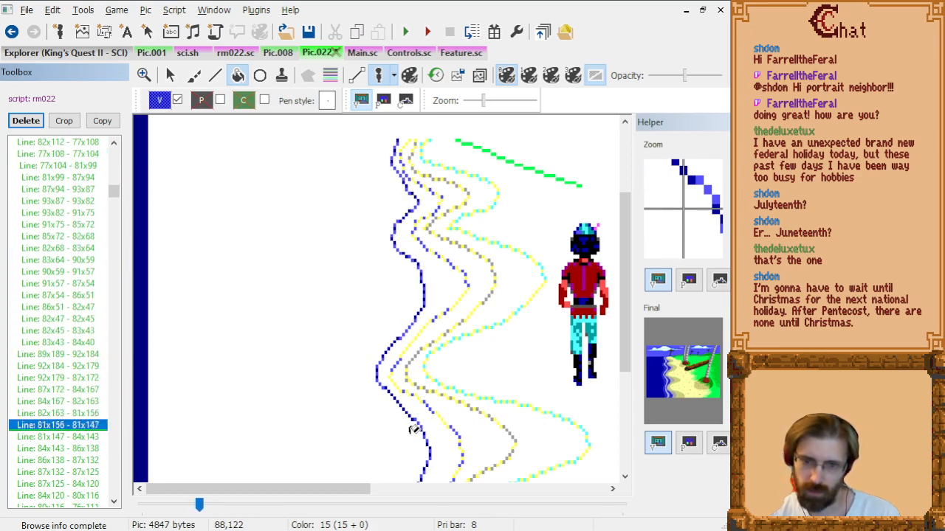
pyautogui.scroll(5, 432, 417)
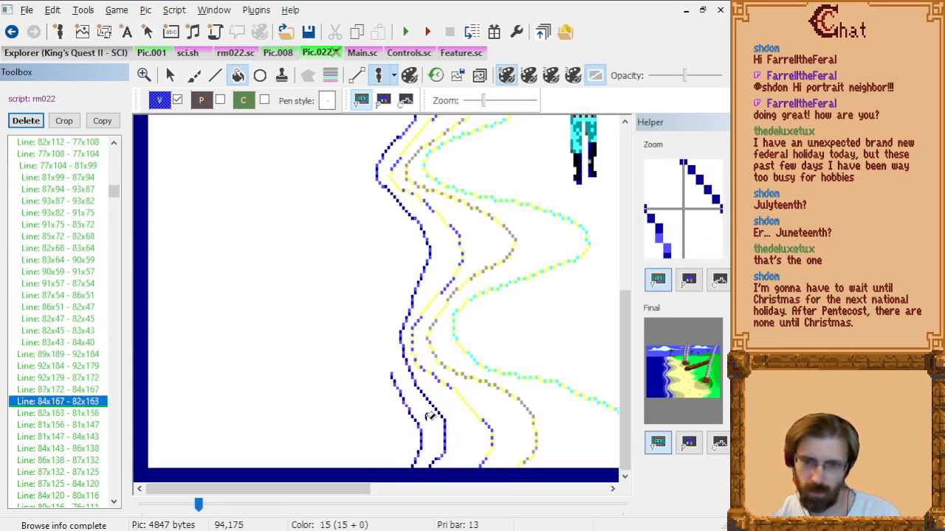
# Insert a Set Control: 3 command after line 83x43 - 84x40, ahead of the next water outline.
pyautogui.scroll(3, 430, 417)
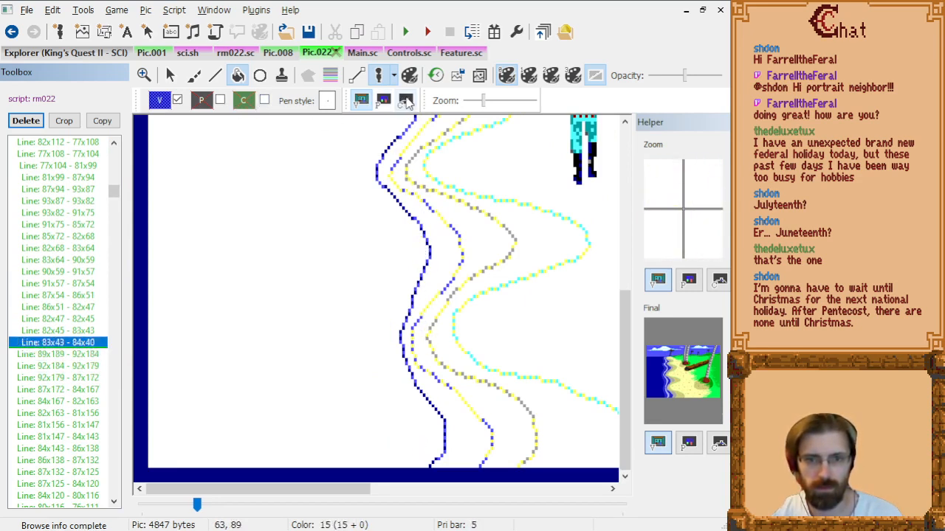
pyautogui.click(245, 101)
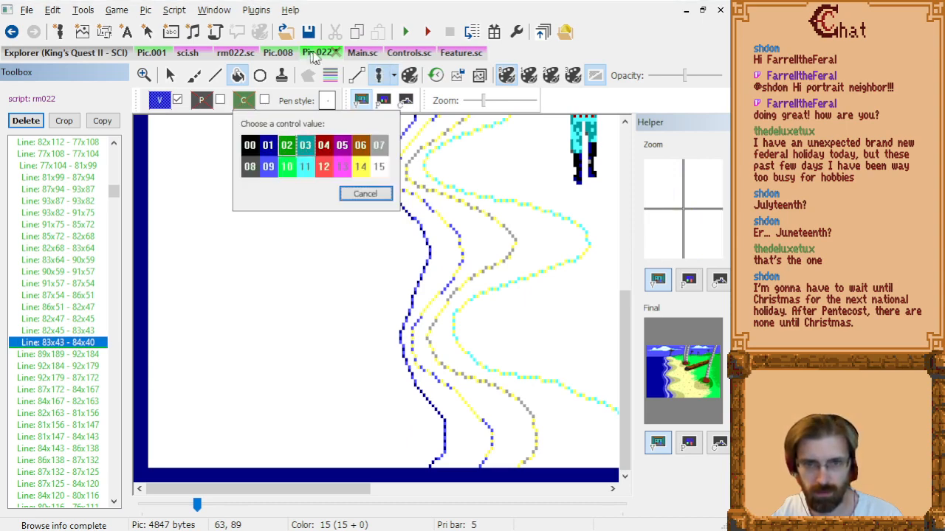
pyautogui.click(405, 102)
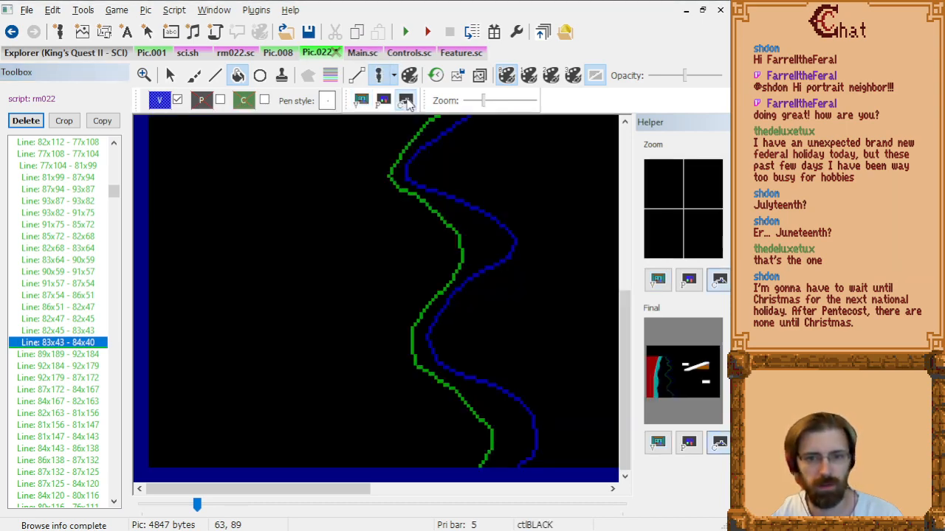
pyautogui.click(360, 101)
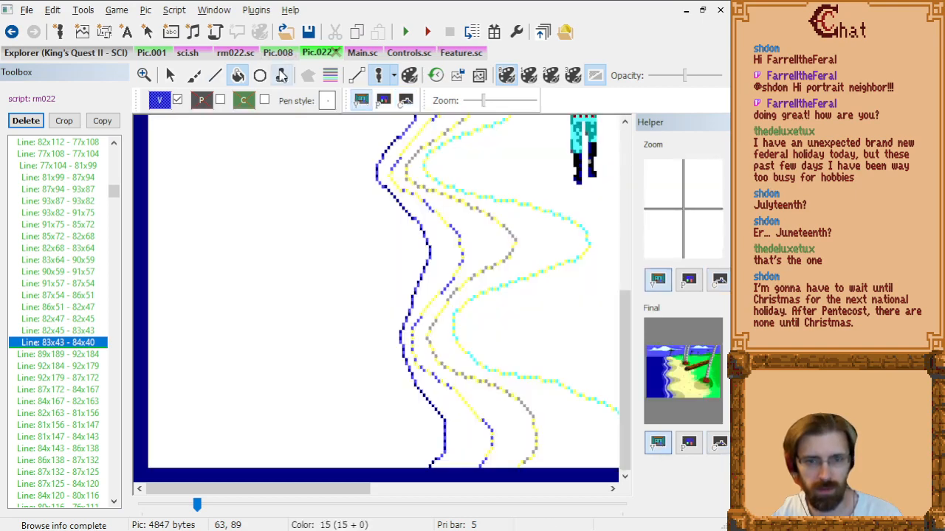
pyautogui.click(239, 105)
pyautogui.click(306, 146)
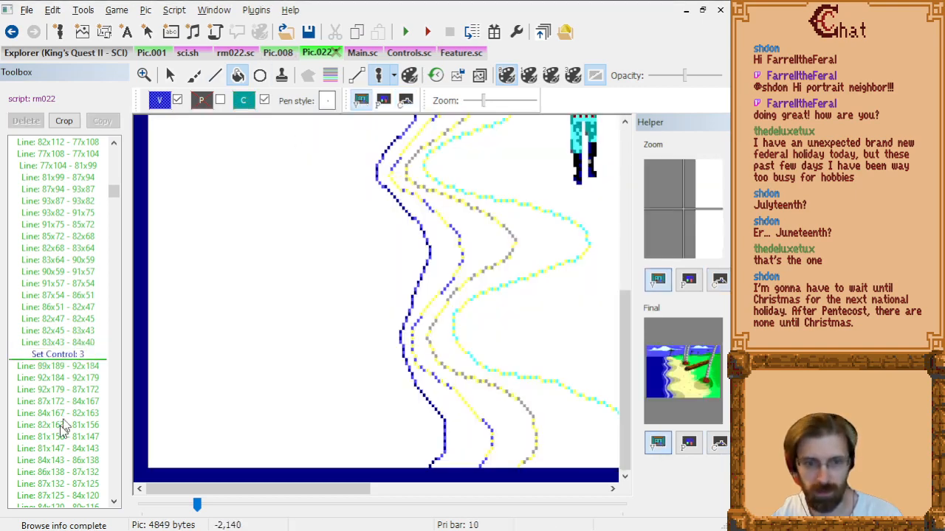
# Step through the outline commands from line 89x189 - 92x184 to line 79x189 - 81x184, checking the control 3 outline in the control view.
pyautogui.click(68, 378)
pyautogui.press('Down')
pyautogui.press('Down')
pyautogui.press('Down')
pyautogui.press('Down')
pyautogui.press('Down')
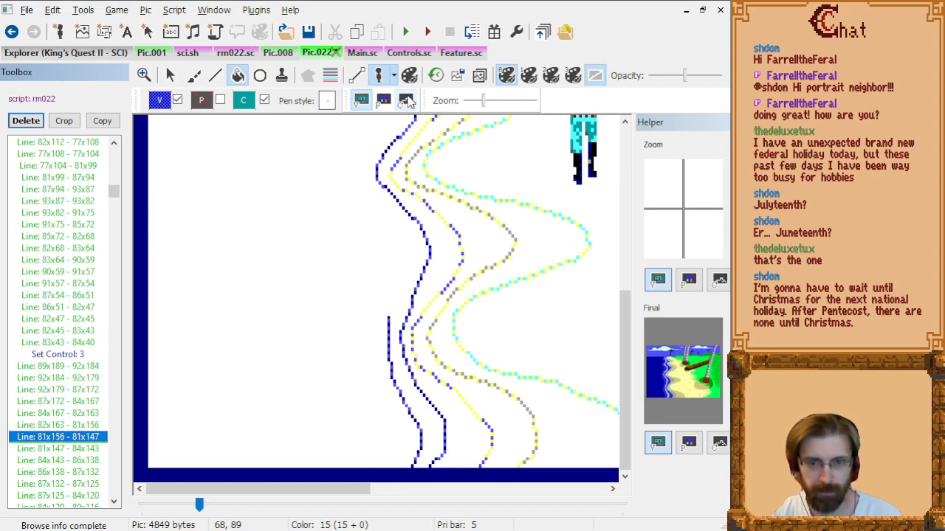
pyautogui.click(406, 101)
pyautogui.press('Down')
pyautogui.press('Down')
pyautogui.press('Down')
pyautogui.press('Down')
pyautogui.press('Down')
pyautogui.press('Down')
pyautogui.press('Down')
pyautogui.press('Down')
pyautogui.press('Down')
pyautogui.press('Down')
pyautogui.press('Down')
pyautogui.press('Down')
pyautogui.press('Down')
pyautogui.press('Down')
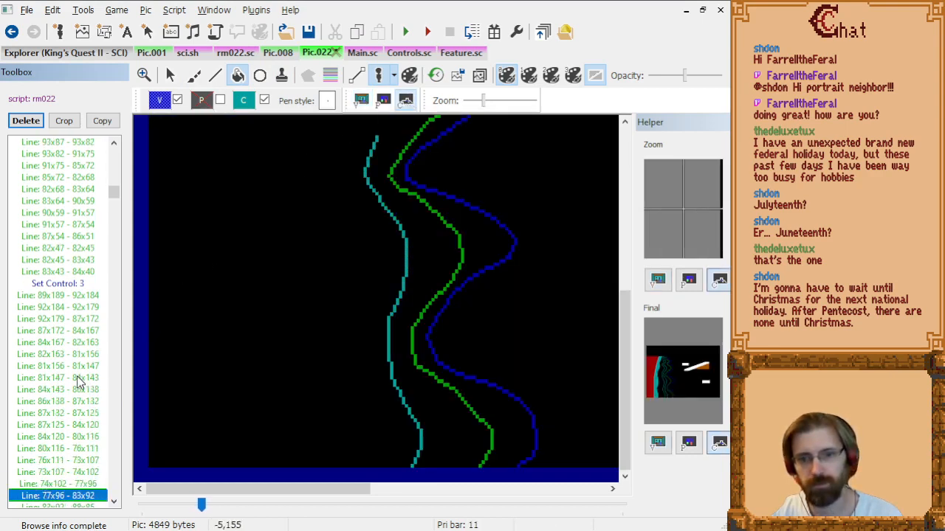
pyautogui.scroll(3, 327, 357)
pyautogui.press('Down')
pyautogui.press('Down')
pyautogui.press('Down')
pyautogui.press('Down')
pyautogui.press('Down')
pyautogui.press('Down')
pyautogui.press('Down')
pyautogui.press('Down')
pyautogui.press('Down')
pyautogui.press('Down')
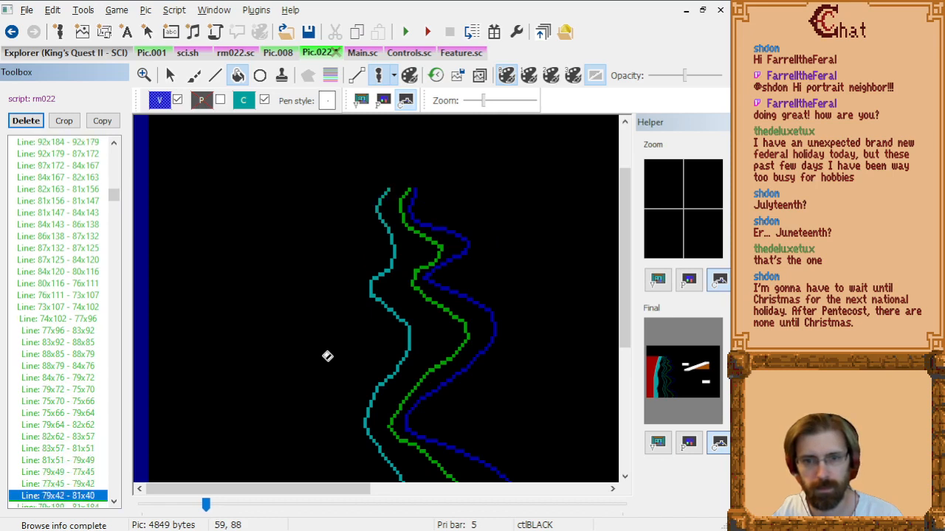
pyautogui.scroll(-4, 85, 380)
pyautogui.press('Down')
pyautogui.press('Down')
pyautogui.scroll(-5, 332, 350)
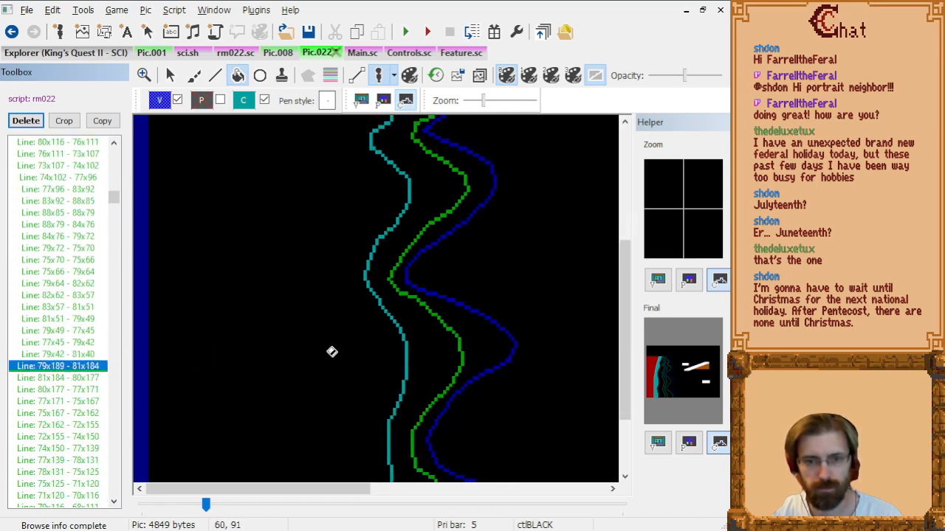
# Insert a Set Control: 4 command after line 79x42 - 81x40, ahead of the next water outline.
pyautogui.press('Up')
pyautogui.scroll(5, 317, 320)
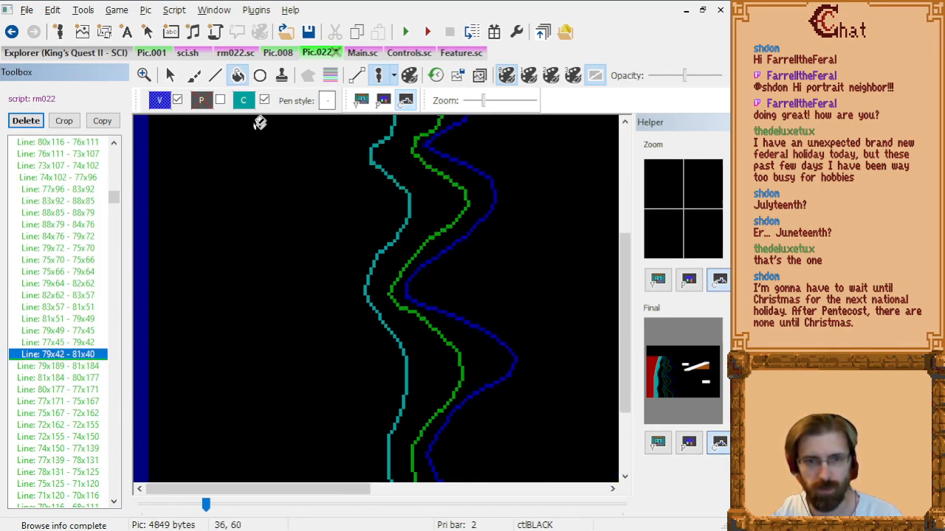
pyautogui.click(245, 101)
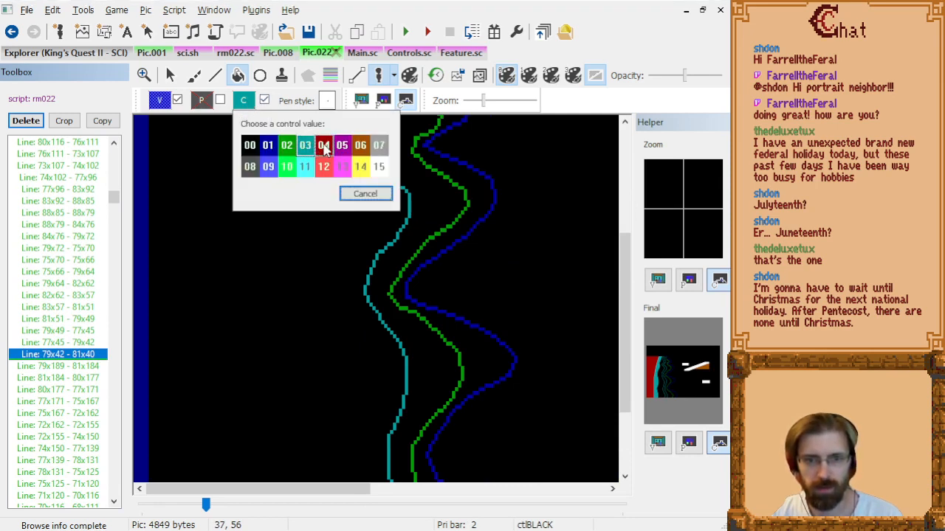
pyautogui.click(325, 149)
# Step through the commands from line 79x189 - 81x184 to line 68x40 - 64x46, checking the control 4 outline in the control view.
pyautogui.click(87, 369)
pyautogui.press('Down')
pyautogui.press('Down')
pyautogui.press('Down')
pyautogui.press('Down')
pyautogui.press('Down')
pyautogui.press('Down')
pyautogui.press('Down')
pyautogui.press('Down')
pyautogui.press('Down')
pyautogui.press('Down')
pyautogui.press('Down')
pyautogui.press('Down')
pyautogui.press('Down')
pyautogui.press('Down')
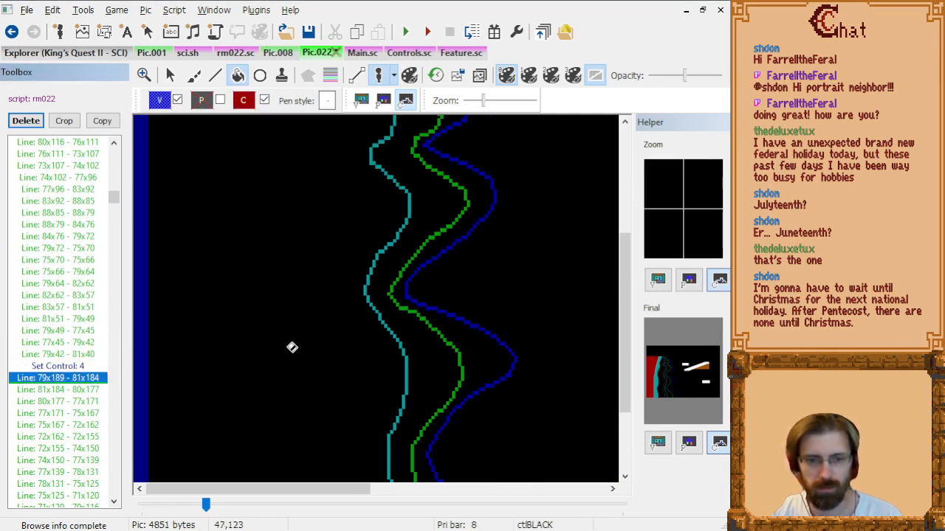
pyautogui.press('Down')
pyautogui.press('Down')
pyautogui.press('Down')
pyautogui.press('Down')
pyautogui.press('Down')
pyautogui.press('Down')
pyautogui.press('Down')
pyautogui.press('Down')
pyautogui.press('Down')
pyautogui.press('Down')
pyautogui.press('Down')
pyautogui.press('Down')
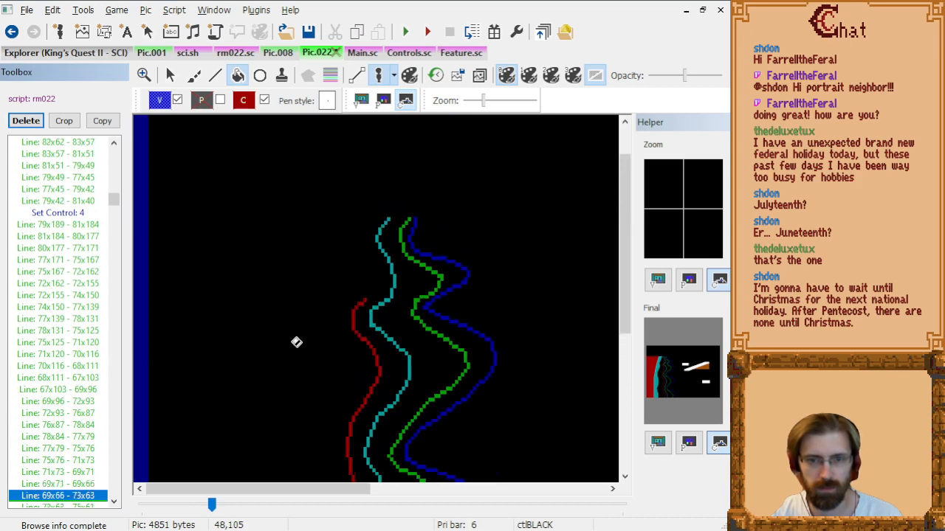
pyautogui.press('Down')
pyautogui.press('Down')
pyautogui.press('Down')
pyautogui.press('Down')
pyautogui.press('Down')
pyautogui.press('Down')
pyautogui.press('Up')
pyautogui.press('Up')
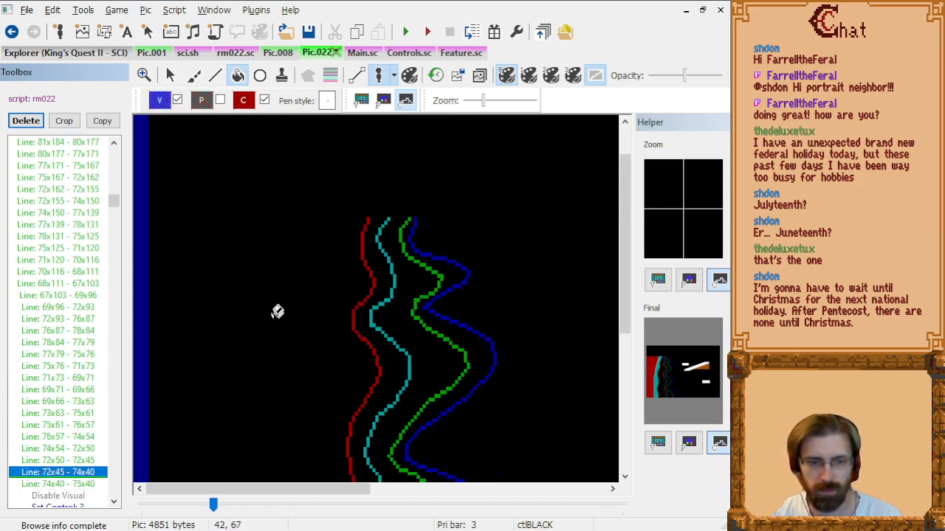
pyautogui.press('Down')
pyautogui.press('Down')
pyautogui.press('Down')
pyautogui.press('Down')
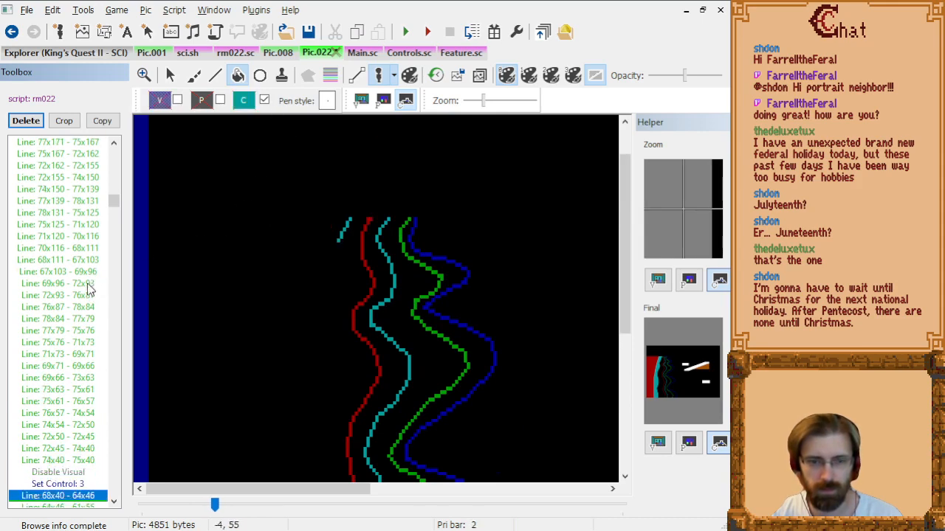
# Compare the outlines at line 68x40 - 64x46 in the visual and control views, and step forward to Set Visual: 0,1 in the control view.
pyautogui.click(363, 101)
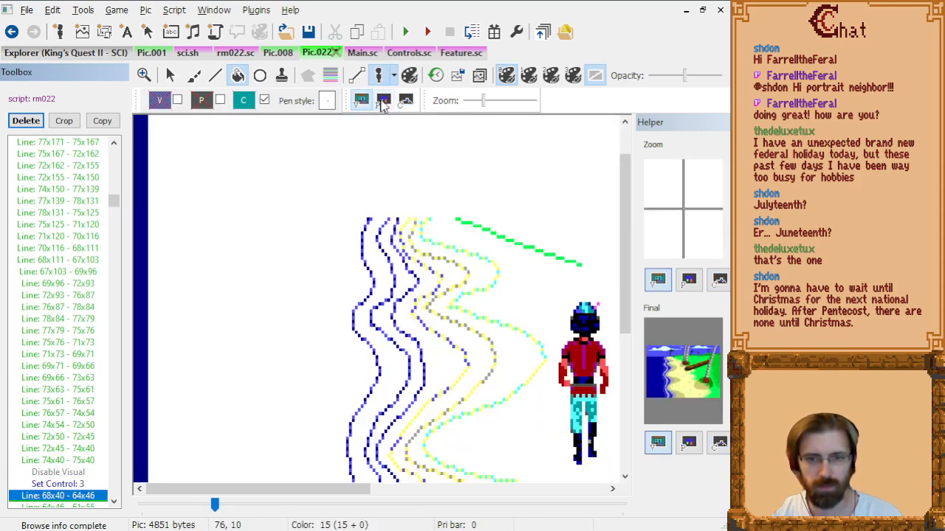
pyautogui.click(406, 101)
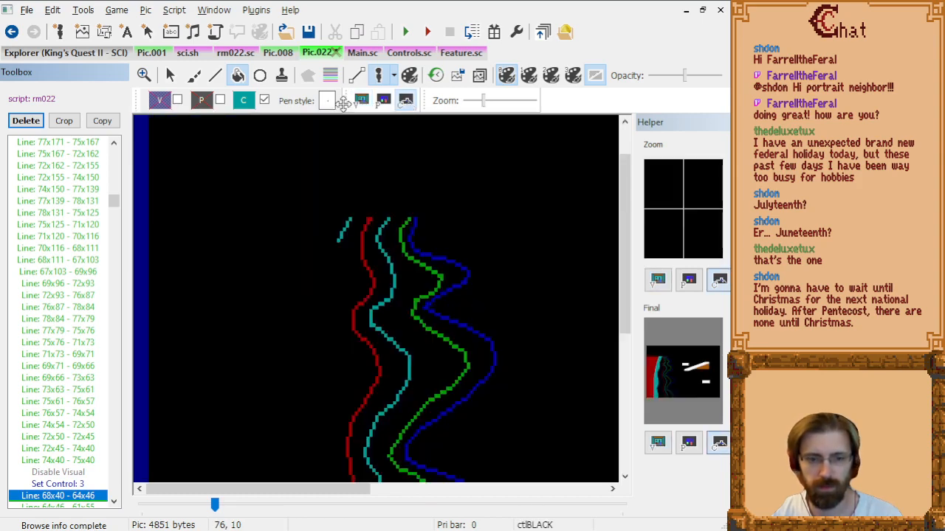
pyautogui.press('Down')
pyautogui.press('Down')
pyautogui.press('Down')
pyautogui.press('Down')
pyautogui.press('Down')
pyautogui.press('Down')
pyautogui.press('Down')
pyautogui.press('Down')
pyautogui.press('Down')
pyautogui.press('Down')
pyautogui.press('Down')
pyautogui.press('Down')
pyautogui.press('Down')
pyautogui.press('Down')
pyautogui.press('Down')
pyautogui.press('Down')
pyautogui.press('Down')
pyautogui.press('Down')
pyautogui.press('Down')
pyautogui.press('Down')
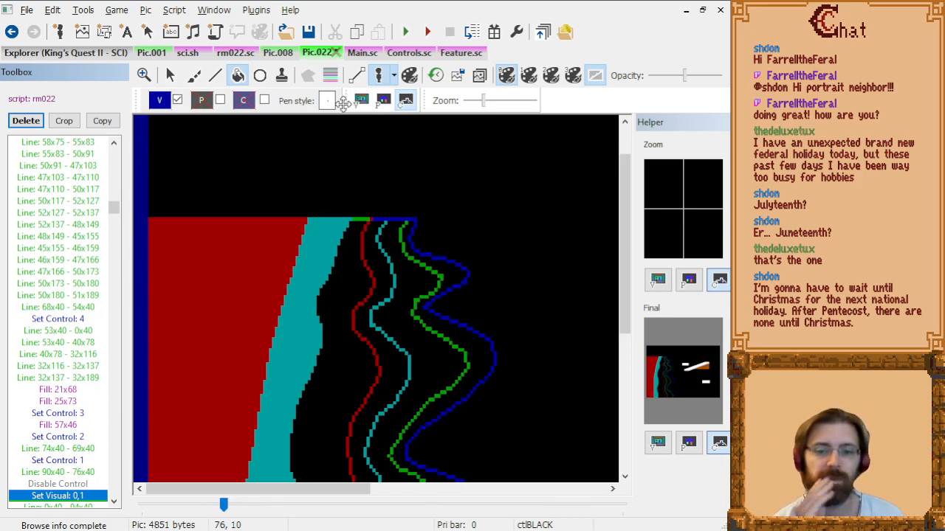
# Step back through the outline commands to line 50x117 - 52x127 and compare the drawing in the control and visual views.
pyautogui.press('Up')
pyautogui.press('Up')
pyautogui.press('Up')
pyautogui.press('Up')
pyautogui.press('Up')
pyautogui.press('Up')
pyautogui.press('Up')
pyautogui.press('Up')
pyautogui.press('Up')
pyautogui.press('Up')
pyautogui.press('Up')
pyautogui.press('Up')
pyautogui.press('Up')
pyautogui.press('Up')
pyautogui.press('Up')
pyautogui.press('Up')
pyautogui.press('Up')
pyautogui.press('Up')
pyautogui.press('Up')
pyautogui.press('Up')
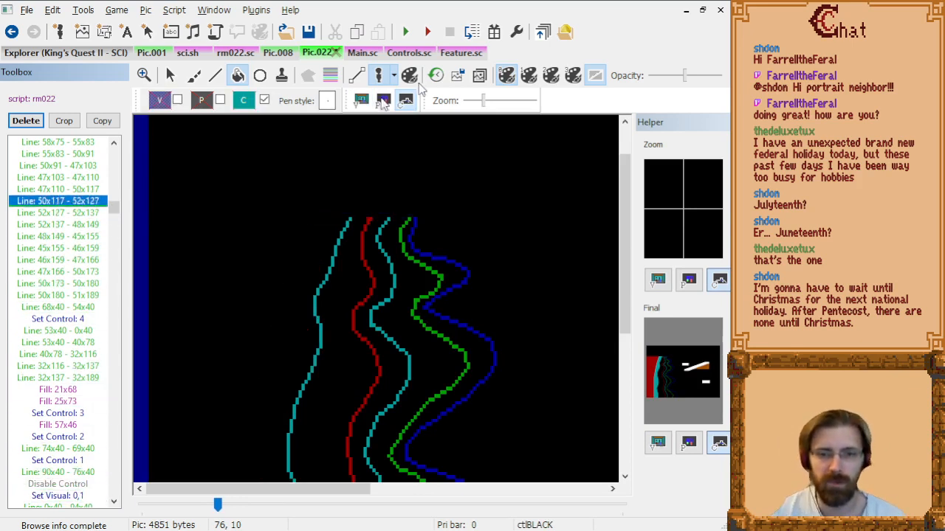
pyautogui.click(361, 101)
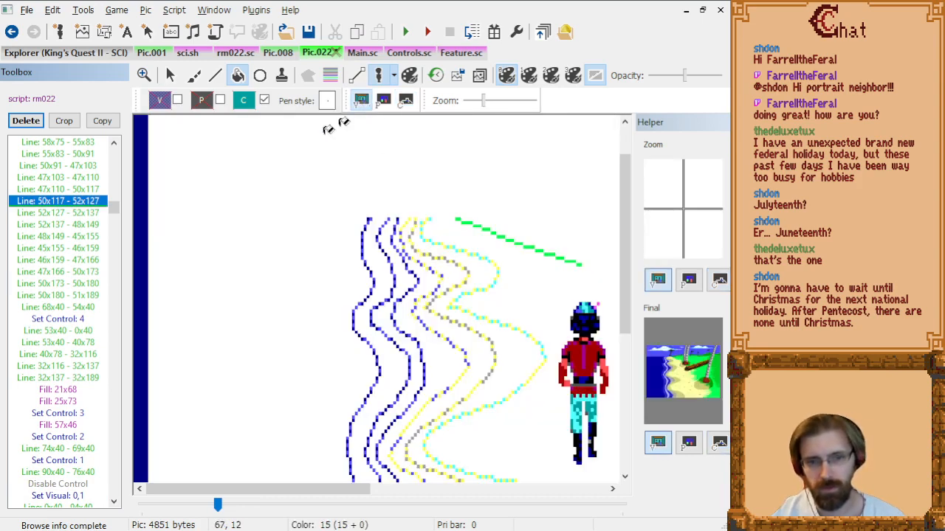
# Go to the final command and compare the complete picture's shoreline in the visual and control views.
pyautogui.press('End')
pyautogui.click(405, 101)
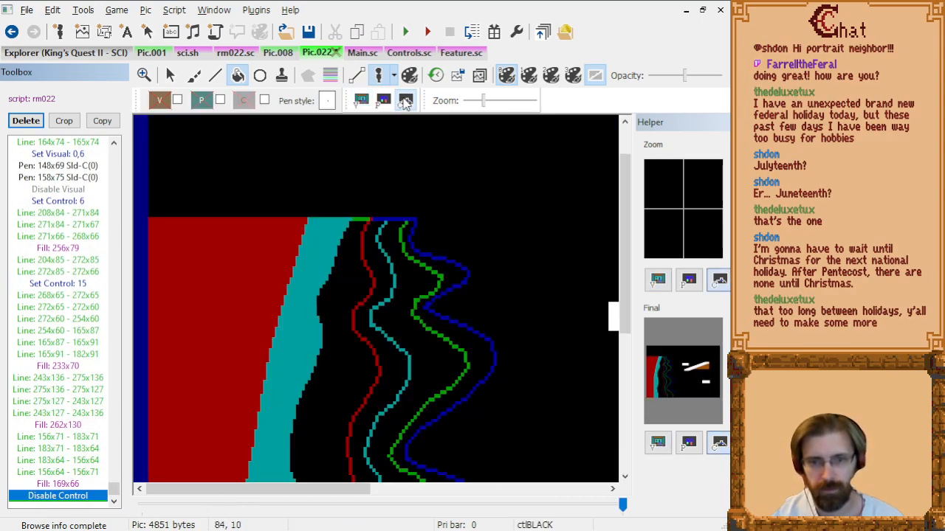
pyautogui.click(361, 101)
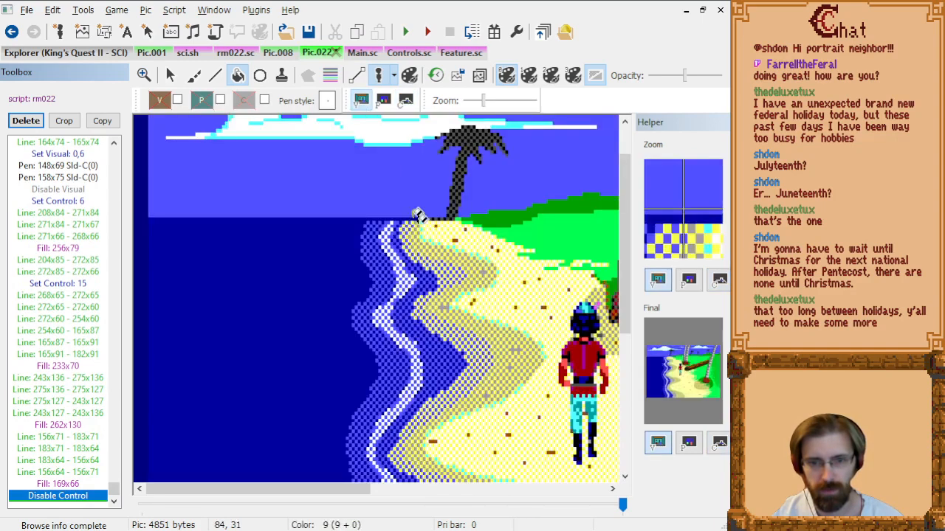
pyautogui.click(384, 103)
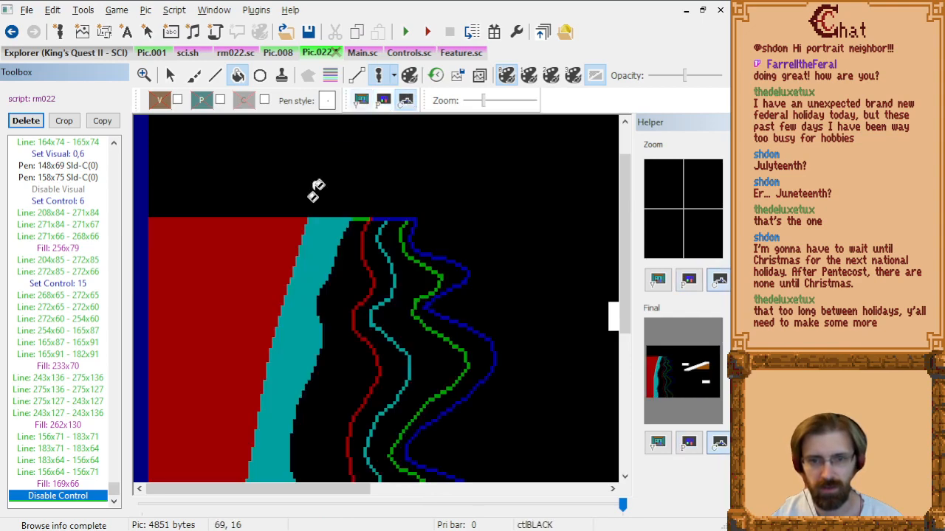
# Go back through the picture commands to line 77x104 - 81x99, examining the water outlines in the control view.
pyautogui.click(74, 358)
pyautogui.press('pageup')
pyautogui.press('pageup')
pyautogui.press('pageup')
pyautogui.press('pageup')
pyautogui.press('pageup')
pyautogui.press('pageup')
pyautogui.press('pageup')
pyautogui.press('pageup')
pyautogui.press('pageup')
pyautogui.press('pageup')
pyautogui.press('pageup')
pyautogui.press('pageup')
pyautogui.press('pageup')
pyautogui.press('pageup')
pyautogui.press('pageup')
pyautogui.press('pageup')
pyautogui.press('pageup')
pyautogui.press('pageup')
pyautogui.press('pageup')
pyautogui.press('pageup')
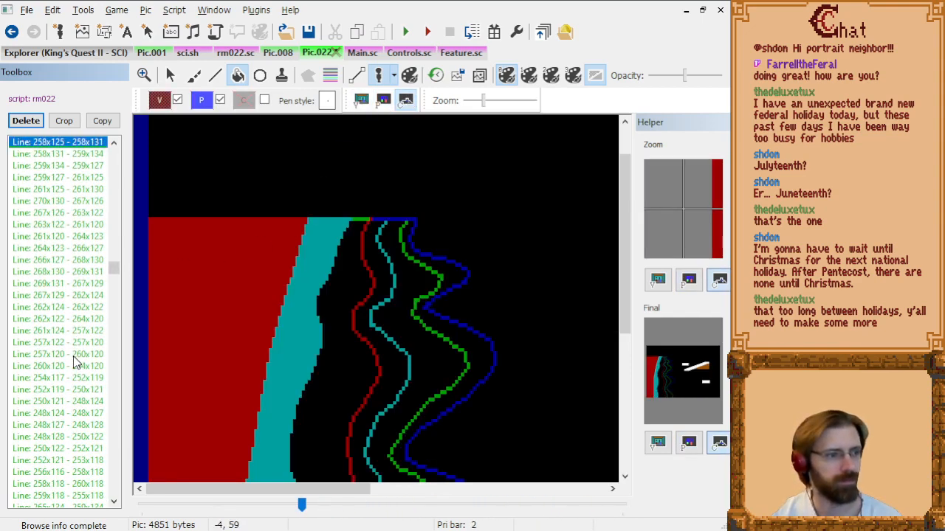
pyautogui.press('pageup')
pyautogui.press('pageup')
pyautogui.press('pageup')
pyautogui.press('pageup')
pyautogui.press('pageup')
pyautogui.press('pageup')
pyautogui.press('pageup')
pyautogui.press('pageup')
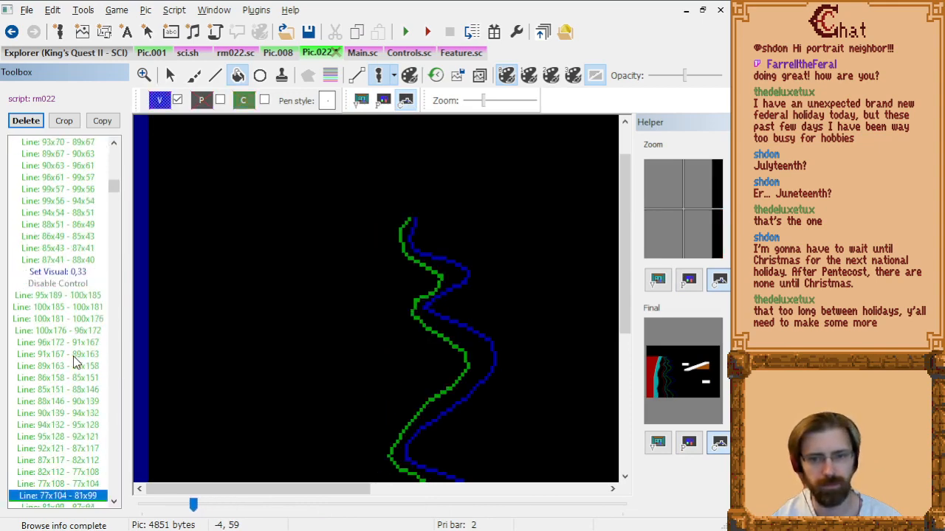
# Trace the outline commands from line 47x166 - 50x173 back to line 74x40 - 75x40 in the control view.
pyautogui.press('pagedown')
pyautogui.press('pagedown')
pyautogui.press('pagedown')
pyautogui.press('pagedown')
pyautogui.press('pagedown')
pyautogui.press('Up')
pyautogui.press('Up')
pyautogui.press('Up')
pyautogui.press('Up')
pyautogui.press('Up')
pyautogui.press('Up')
pyautogui.press('Up')
pyautogui.press('Up')
pyautogui.press('Up')
pyautogui.press('Up')
pyautogui.press('Up')
pyautogui.press('Up')
pyautogui.press('Up')
pyautogui.press('Up')
pyautogui.press('Up')
pyautogui.press('Up')
pyautogui.press('Up')
pyautogui.press('Up')
pyautogui.press('Up')
pyautogui.press('Up')
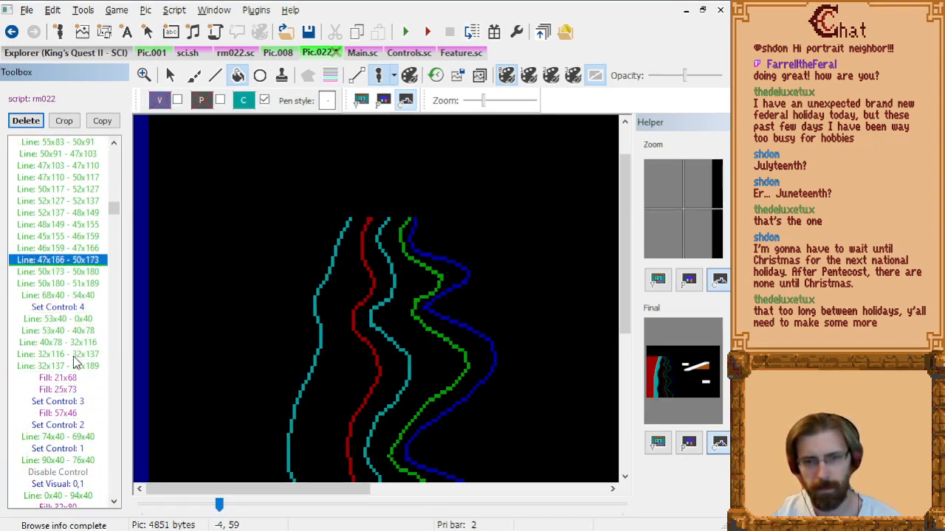
pyautogui.press('Up')
pyautogui.press('Up')
pyautogui.press('Up')
pyautogui.press('Up')
pyautogui.press('Up')
pyautogui.press('Up')
pyautogui.press('Up')
pyautogui.press('Up')
pyautogui.press('Up')
pyautogui.press('Up')
pyautogui.press('Up')
pyautogui.press('Up')
pyautogui.press('Up')
pyautogui.press('Up')
pyautogui.press('Up')
pyautogui.press('Up')
pyautogui.press('Up')
pyautogui.press('Up')
pyautogui.press('Up')
pyautogui.press('Up')
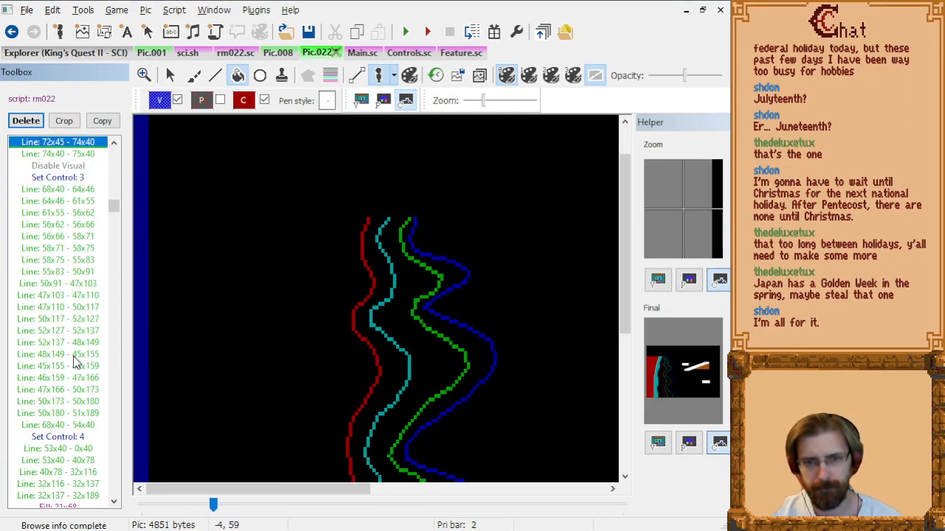
pyautogui.press('Down')
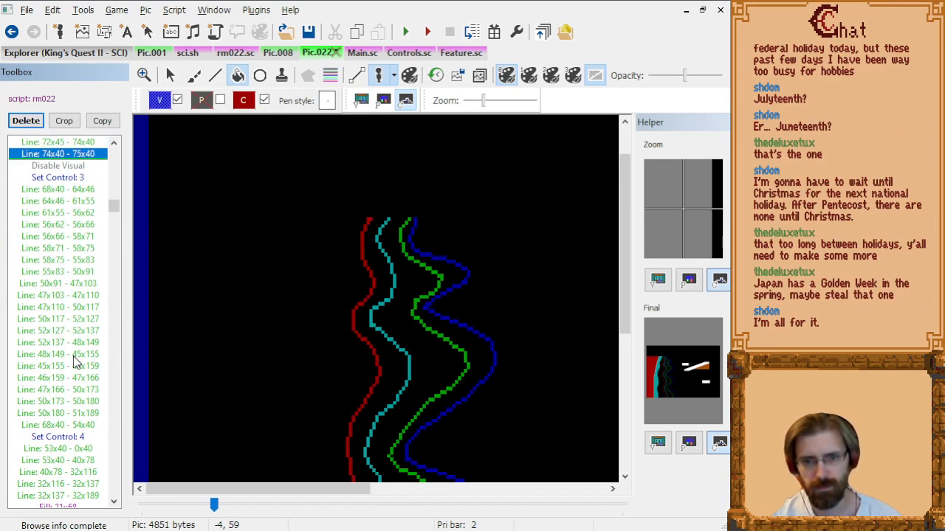
# Delete the Set Control: 4 command between line 79x42 - 81x40 and line 79x189 - 81x184.
pyautogui.press('Up')
pyautogui.press('Up')
pyautogui.press('Up')
pyautogui.press('Up')
pyautogui.press('Up')
pyautogui.press('Up')
pyautogui.press('Up')
pyautogui.press('Up')
pyautogui.press('Up')
pyautogui.press('Up')
pyautogui.press('Up')
pyautogui.press('Up')
pyautogui.press('Up')
pyautogui.press('Up')
pyautogui.press('Up')
pyautogui.press('Up')
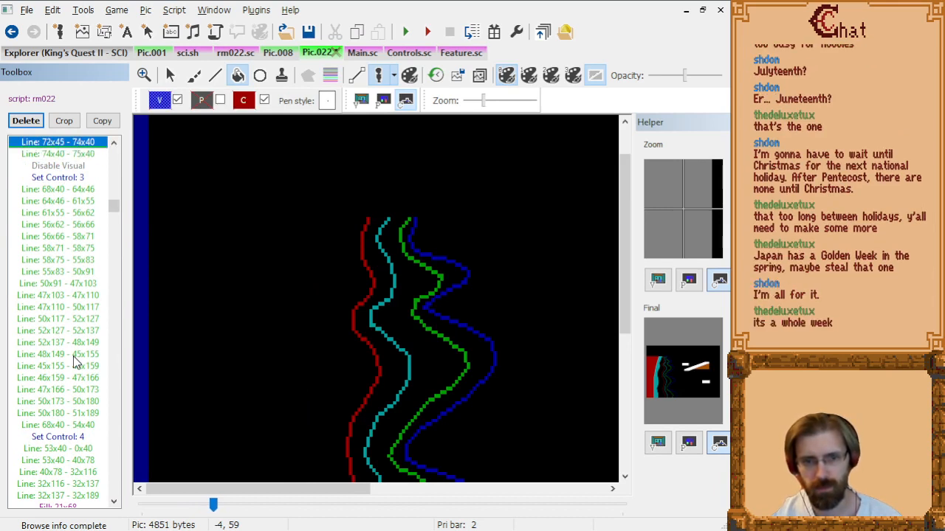
pyautogui.scroll(-3, 405, 406)
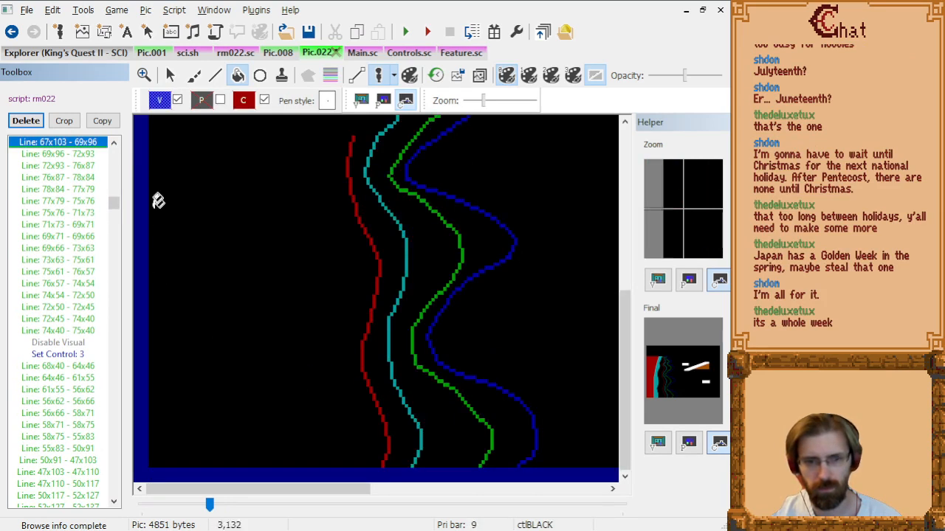
pyautogui.press('Up')
pyautogui.press('Up')
pyautogui.press('Up')
pyautogui.press('Up')
pyautogui.press('Up')
pyautogui.press('Up')
pyautogui.press('Up')
pyautogui.press('Up')
pyautogui.press('Up')
pyautogui.press('Up')
pyautogui.press('Up')
pyautogui.press('Up')
pyautogui.press('Up')
pyautogui.press('Up')
pyautogui.press('Up')
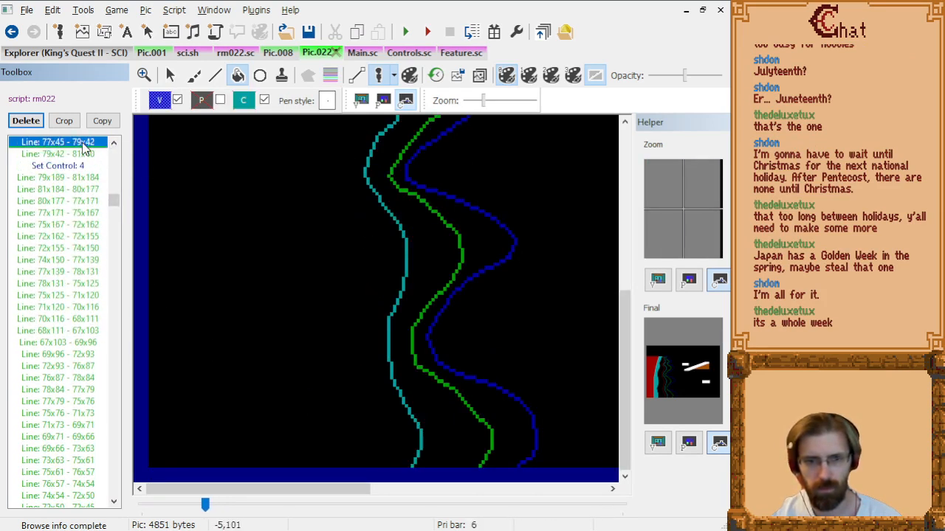
pyautogui.press('Delete')
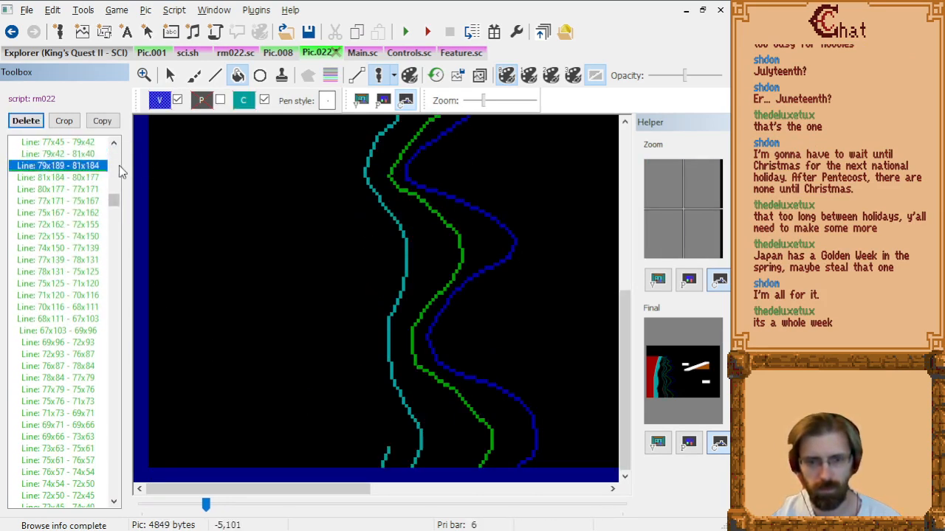
# Trace the wave outline commands from line 79x189 - 81x184 to line 56x66 - 58x71, checking them in the control and visual views.
pyautogui.press('Down')
pyautogui.press('Down')
pyautogui.press('Down')
pyautogui.press('Down')
pyautogui.press('Down')
pyautogui.press('Down')
pyautogui.press('Down')
pyautogui.press('Down')
pyautogui.press('Down')
pyautogui.press('Down')
pyautogui.press('Down')
pyautogui.press('Down')
pyautogui.press('Down')
pyautogui.press('Down')
pyautogui.press('Down')
pyautogui.press('Down')
pyautogui.press('Down')
pyautogui.press('Down')
pyautogui.press('Down')
pyautogui.press('Down')
pyautogui.press('Down')
pyautogui.press('Down')
pyautogui.press('Down')
pyautogui.press('Down')
pyautogui.press('Down')
pyautogui.press('Down')
pyautogui.press('Down')
pyautogui.press('Down')
pyautogui.press('Down')
pyautogui.press('Down')
pyautogui.press('Down')
pyautogui.press('Down')
pyautogui.press('Down')
pyautogui.press('Down')
pyautogui.press('Down')
pyautogui.press('Down')
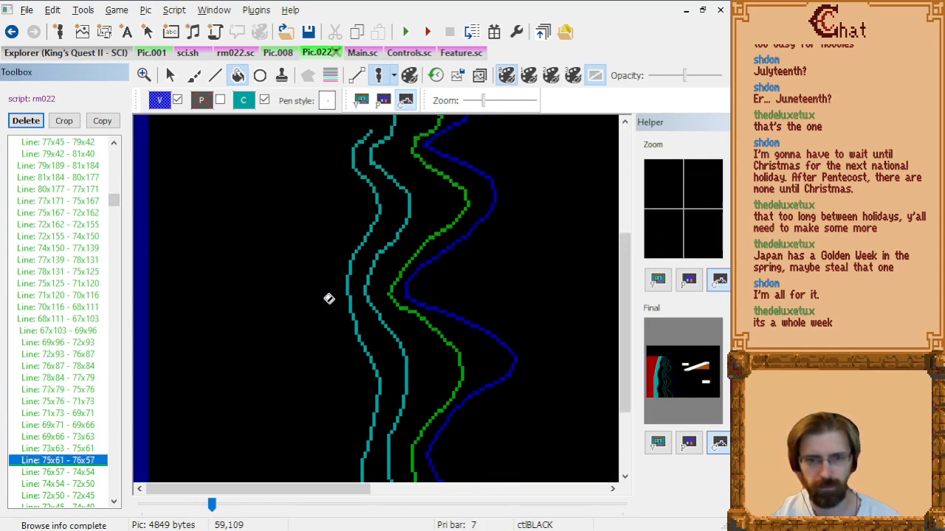
pyautogui.press('Down')
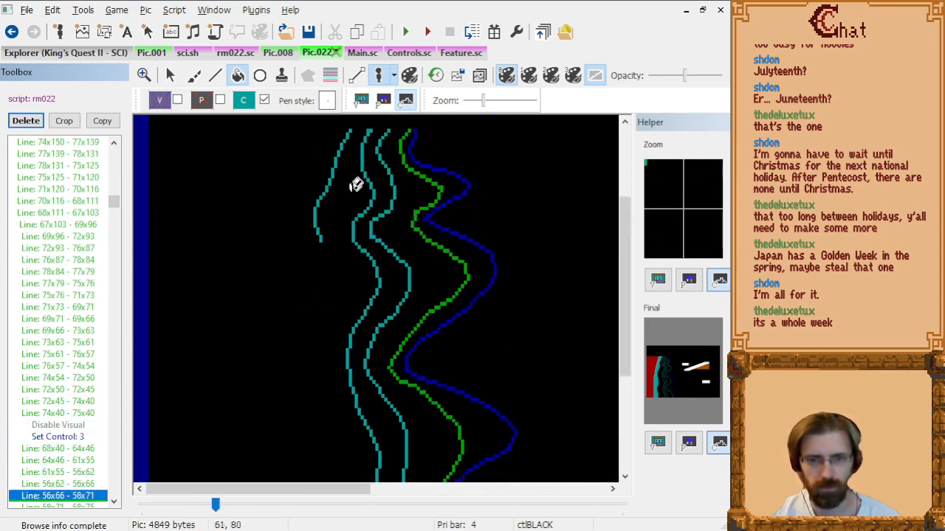
pyautogui.click(361, 100)
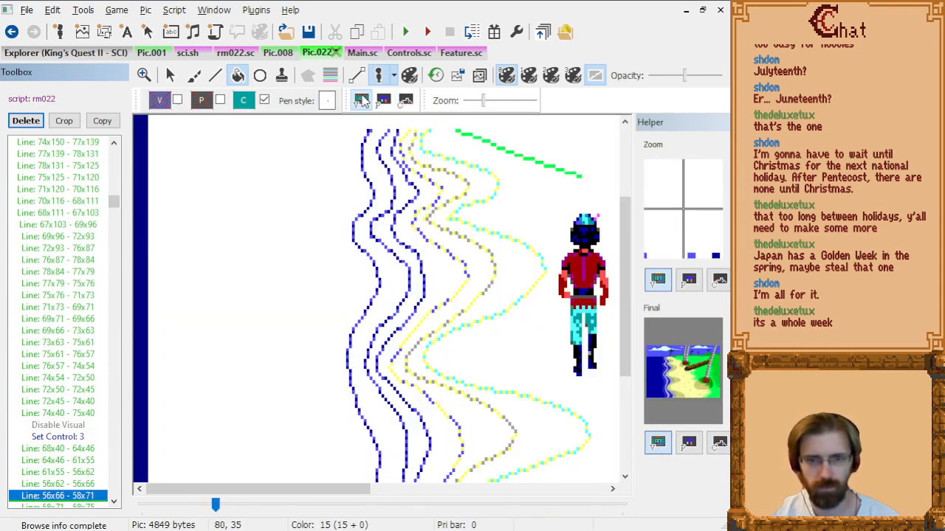
pyautogui.click(408, 102)
# Trace the deepest control 3 outline from line 68x40 - 64x46 to the Set Control: 4 command in the control view.
pyautogui.click(79, 448)
pyautogui.scroll(-4, 79, 449)
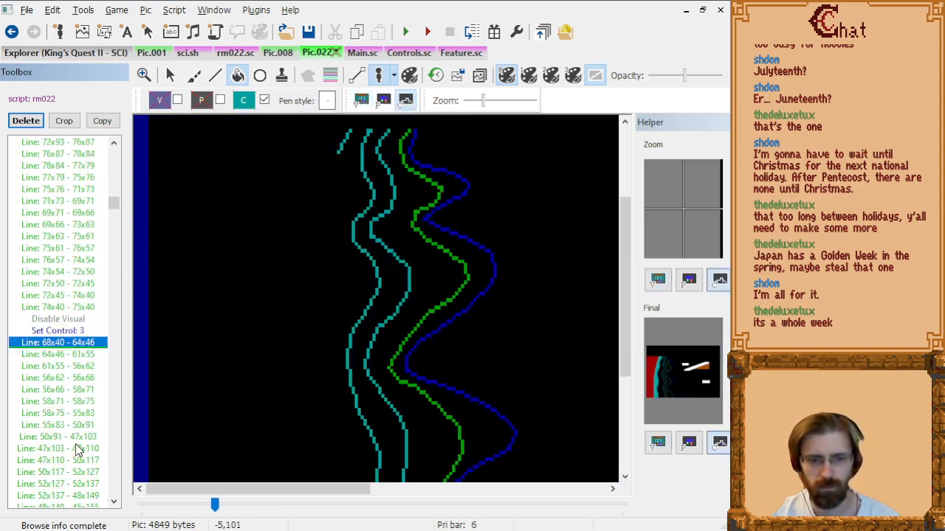
pyautogui.press('pagedown')
pyautogui.press('pagedown')
pyautogui.press('pageup')
pyautogui.press('pageup')
pyautogui.press('Down')
pyautogui.press('Down')
pyautogui.press('Down')
pyautogui.press('Down')
pyautogui.press('Down')
pyautogui.press('Down')
pyautogui.press('Down')
pyautogui.press('Down')
pyautogui.press('Down')
pyautogui.press('Down')
pyautogui.press('Down')
pyautogui.press('Down')
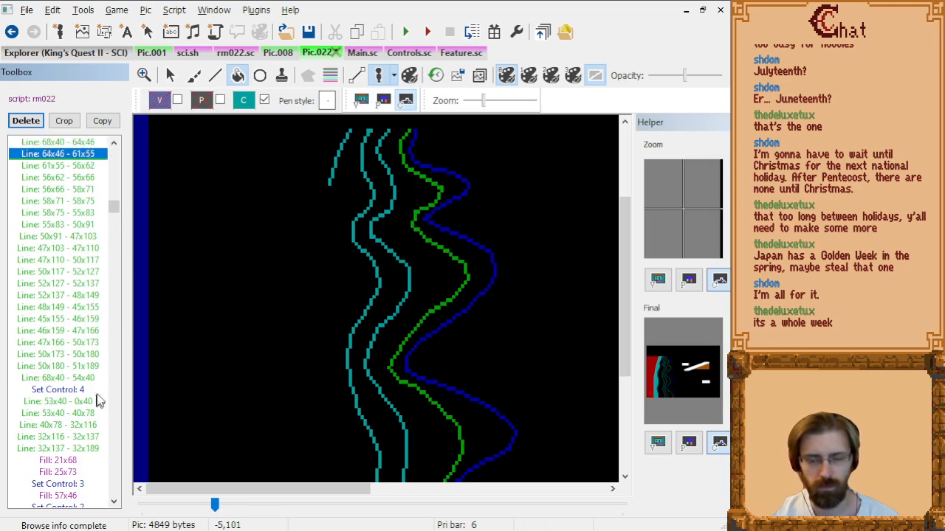
pyautogui.press('Down')
pyautogui.press('Down')
pyautogui.press('Down')
pyautogui.press('Down')
pyautogui.press('Down')
pyautogui.press('Down')
pyautogui.press('Down')
pyautogui.press('Down')
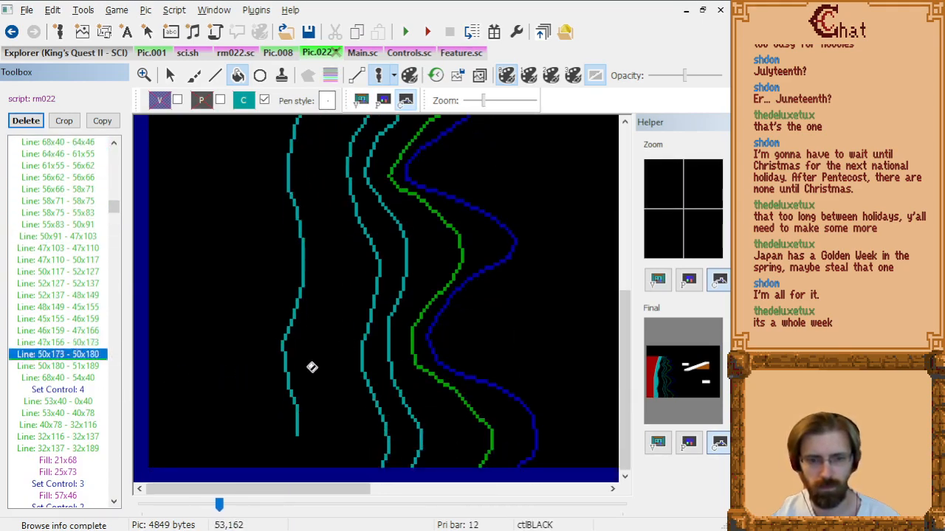
pyautogui.press('Down')
# Draw a horizontal control 4 line from 66x40 to 0x40 directly after the Set Control: 4 command.
pyautogui.scroll(5, 363, 336)
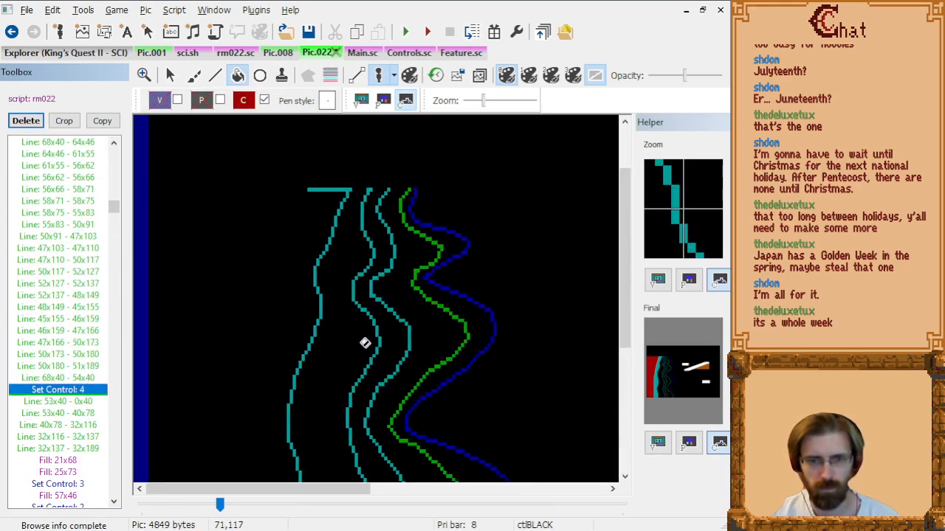
pyautogui.press('Up')
pyautogui.press('Down')
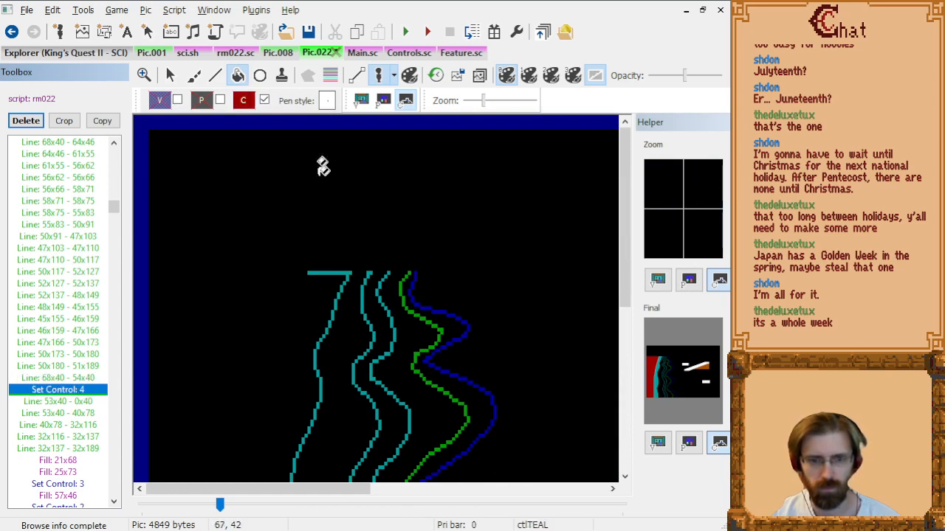
pyautogui.press('l')
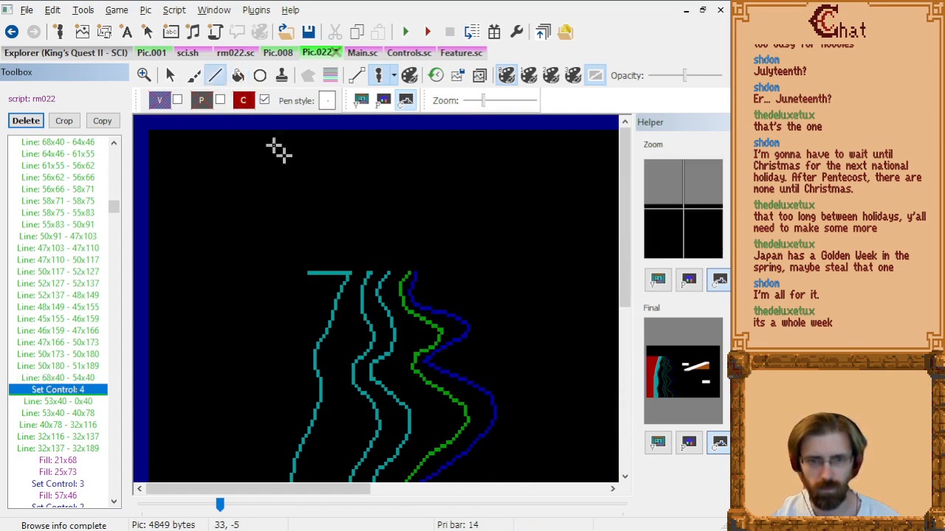
pyautogui.click(347, 274)
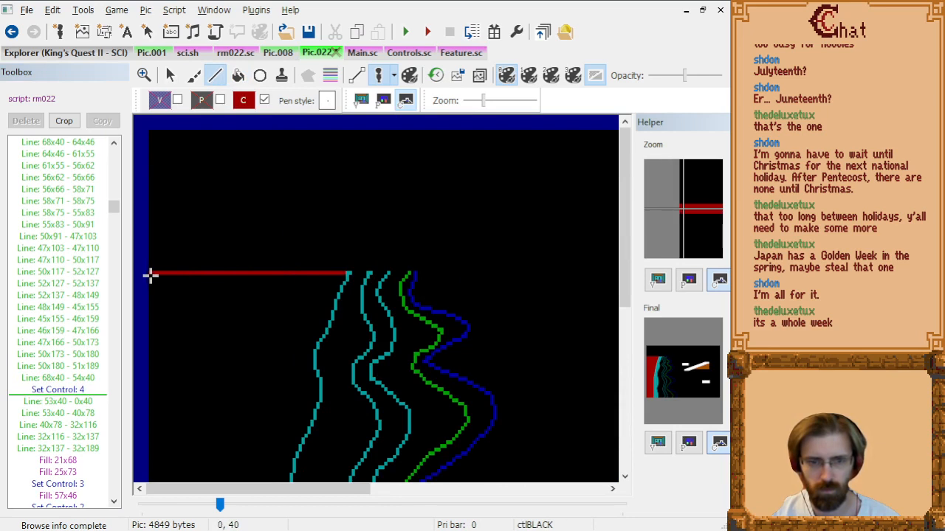
pyautogui.click(149, 275)
# Delete the five old control 4 lines from line 53x40 - 0x40 through line 32x137 - 32x189.
pyautogui.click(66, 412)
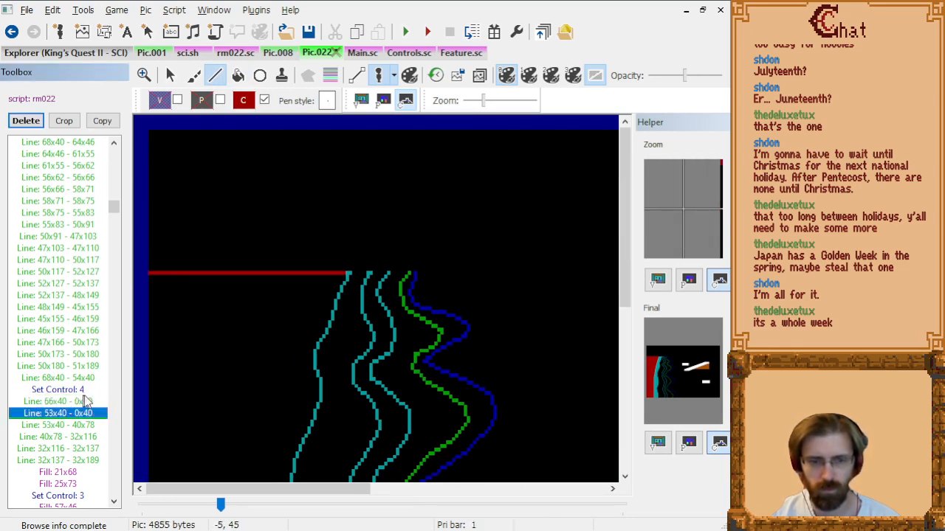
pyautogui.press('Delete')
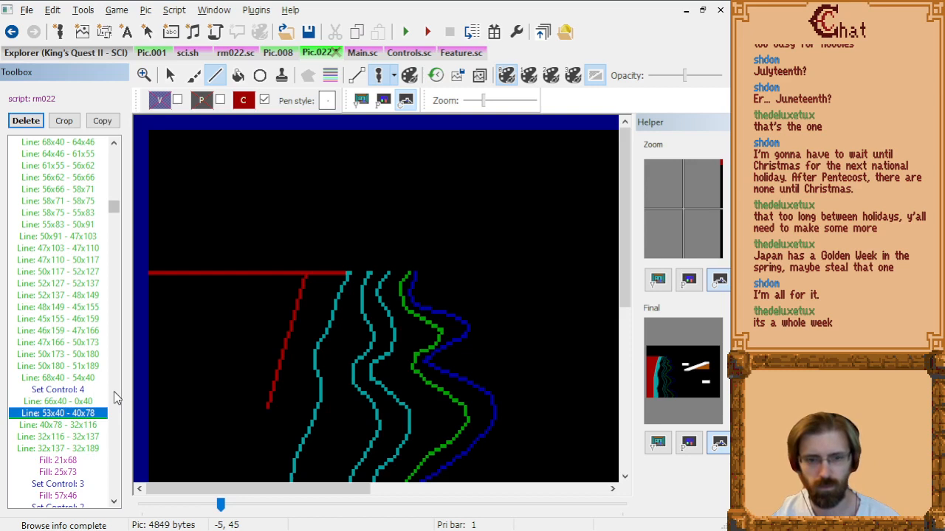
pyautogui.press('Delete')
pyautogui.scroll(-3, 369, 365)
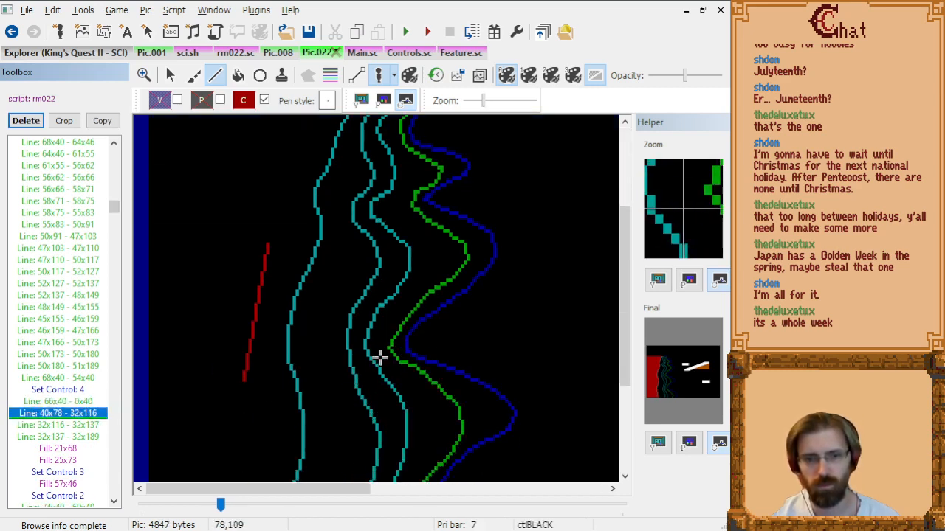
pyautogui.press('Delete')
pyautogui.scroll(-3, 386, 347)
pyautogui.press('Delete')
pyautogui.scroll(-1, 386, 347)
pyautogui.press('Delete')
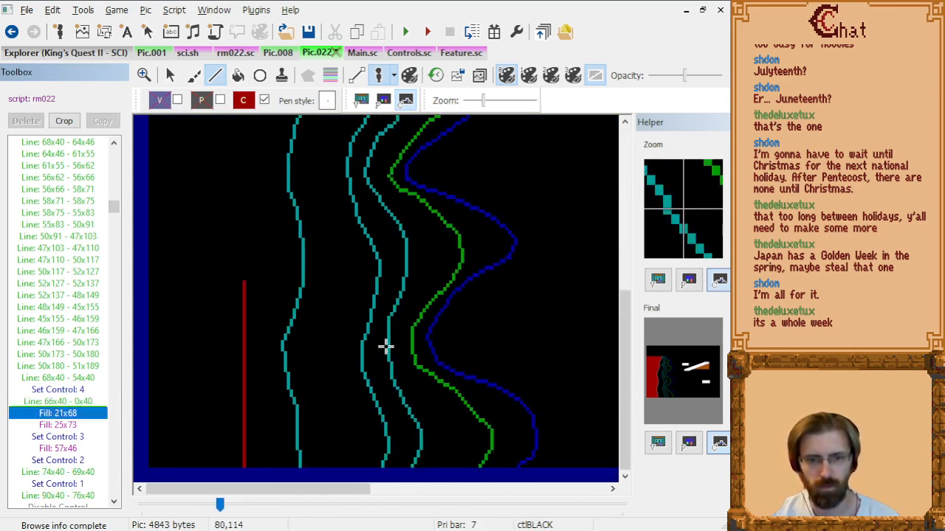
# Delete the old fills at 25x73 and 57x46, keeping the control 4 fill at 21x68.
pyautogui.scroll(3, 386, 346)
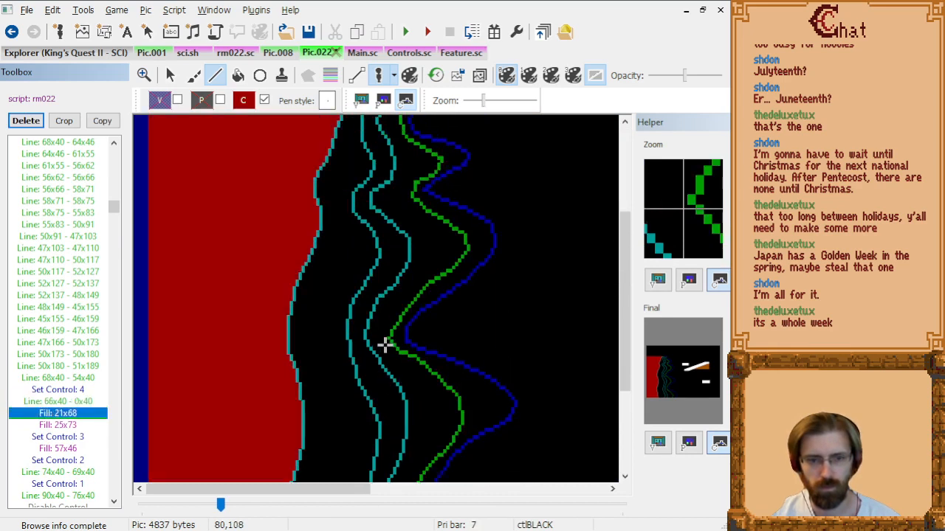
pyautogui.scroll(3, 377, 351)
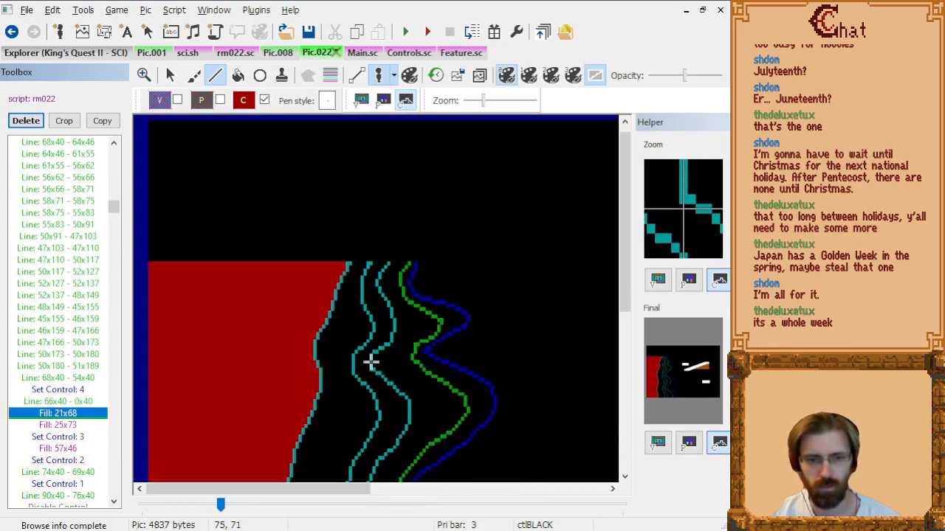
pyautogui.press('Down')
pyautogui.press('Delete')
pyautogui.press('Down')
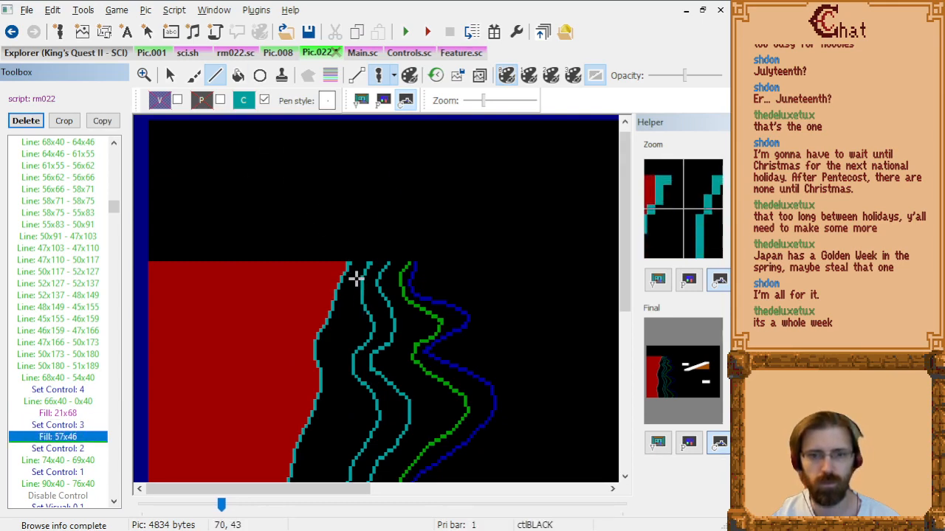
pyautogui.scroll(-3, 369, 276)
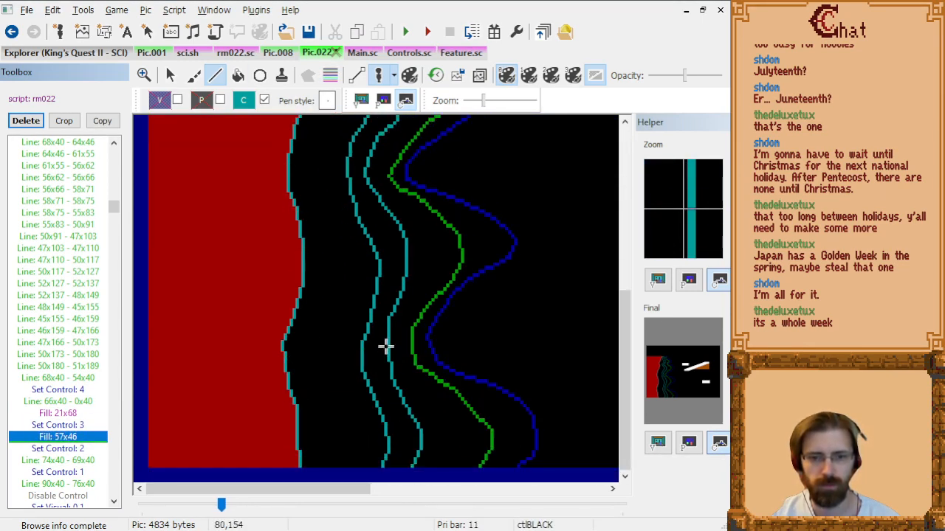
pyautogui.press('Delete')
# Close the control 3 zone with a line from 69x40 to 80x40 and fill it at 69x58 and 79x53.
pyautogui.scroll(3, 386, 347)
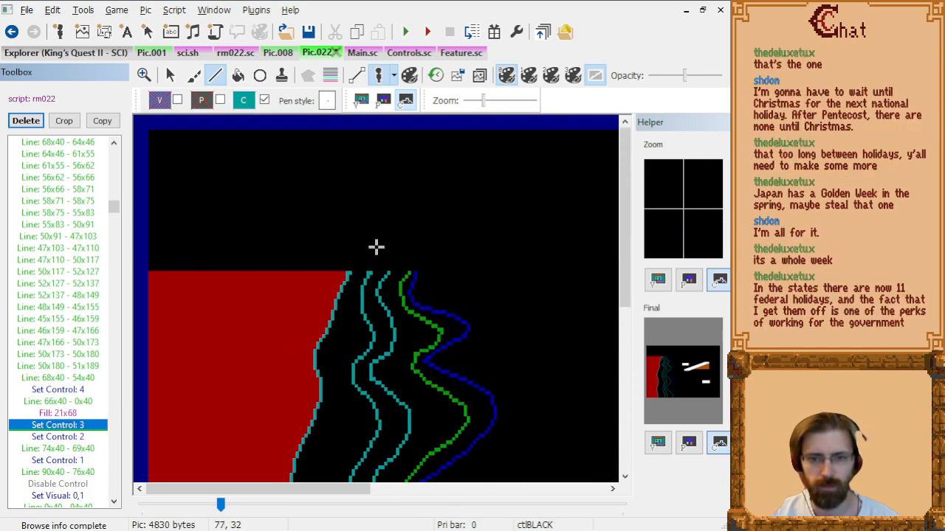
pyautogui.click(354, 273)
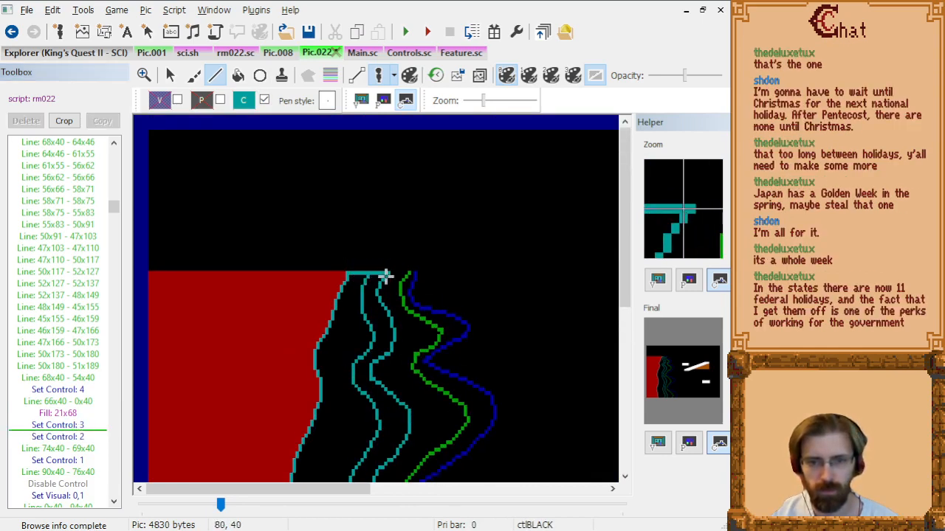
pyautogui.click(386, 275)
pyautogui.click(238, 75)
pyautogui.click(353, 327)
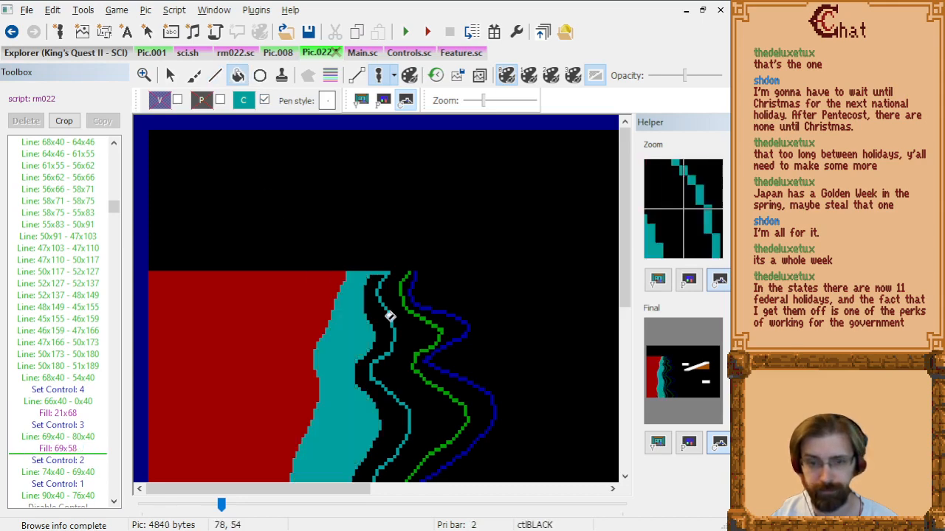
pyautogui.click(392, 315)
pyautogui.scroll(-3, 377, 369)
pyautogui.scroll(3, 380, 365)
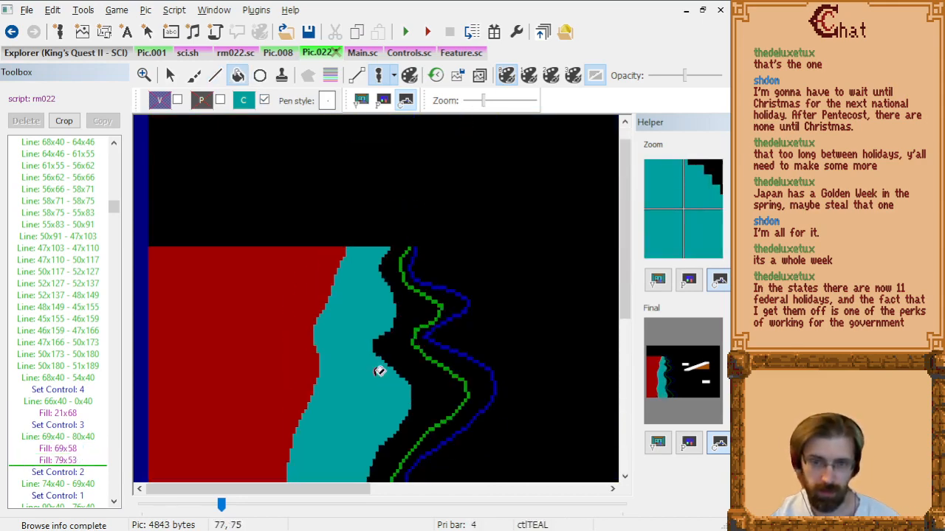
# Replace control 2 line 74x40 - 69x40 with a line from 82x40 to 87x40 and fill the zone at 92x57.
pyautogui.click(58, 481)
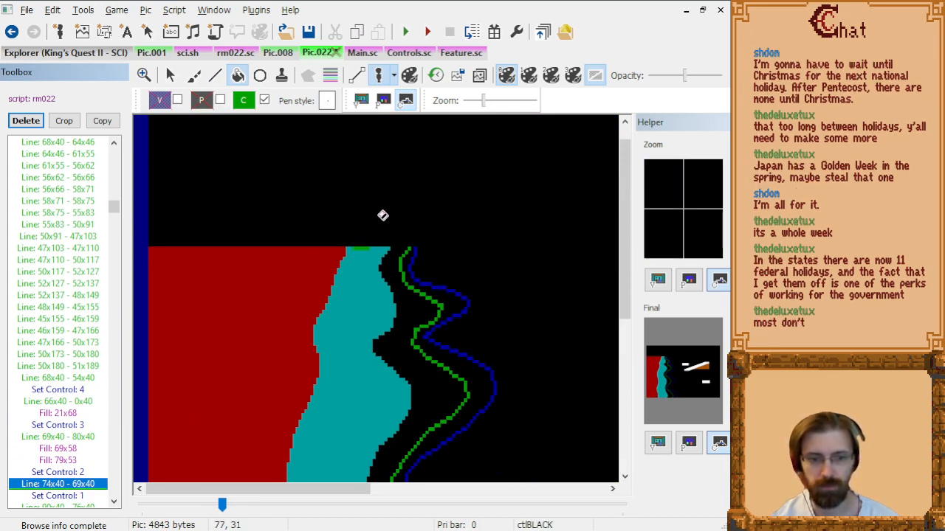
pyautogui.press('Delete')
pyautogui.click(215, 76)
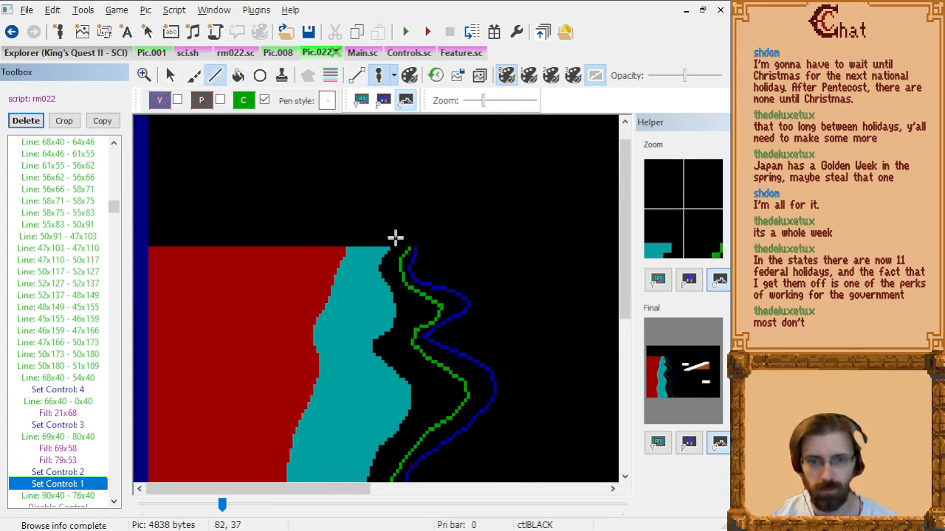
pyautogui.click(400, 249)
pyautogui.moveTo(399, 250); pyautogui.dragTo(405, 250)
pyautogui.click(237, 76)
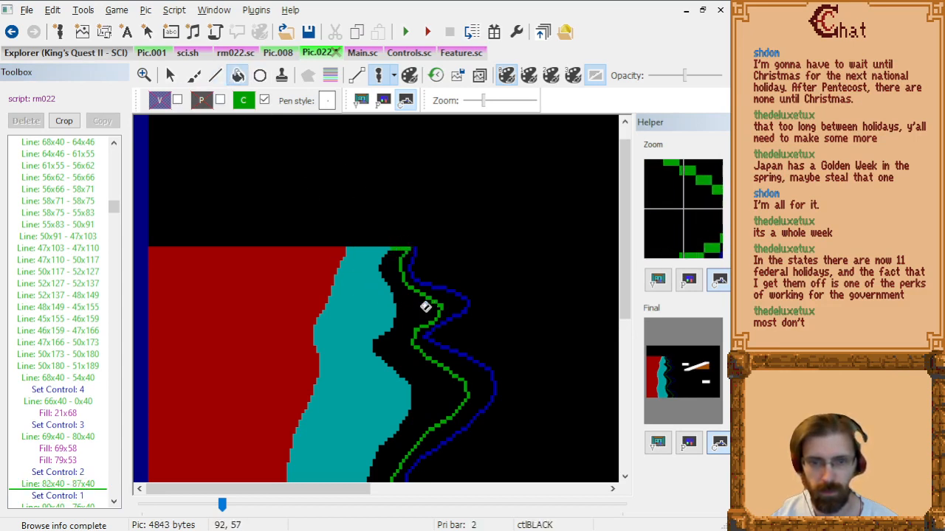
pyautogui.click(422, 306)
# Replace control 1 line 90x40 - 76x40 with a single-point line at 89x40.
pyautogui.press('Down')
pyautogui.press('Down')
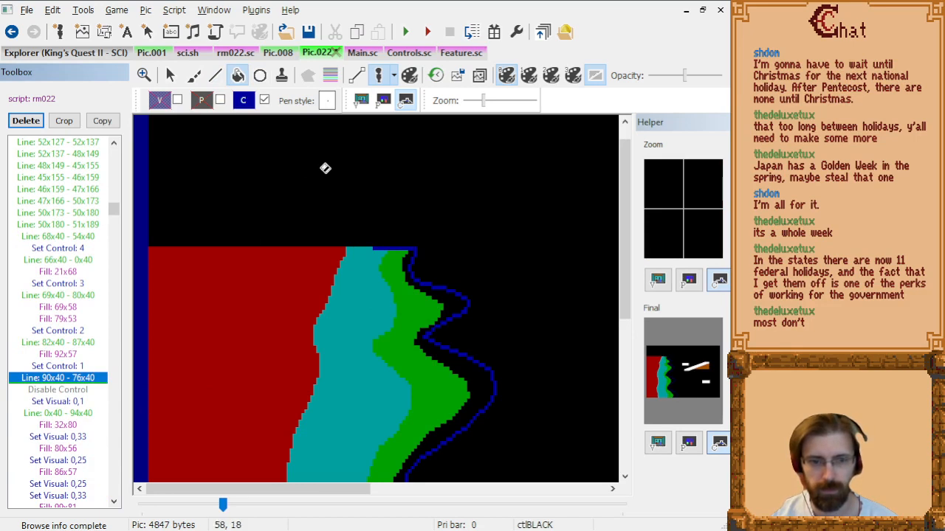
pyautogui.press('Delete')
pyautogui.click(215, 76)
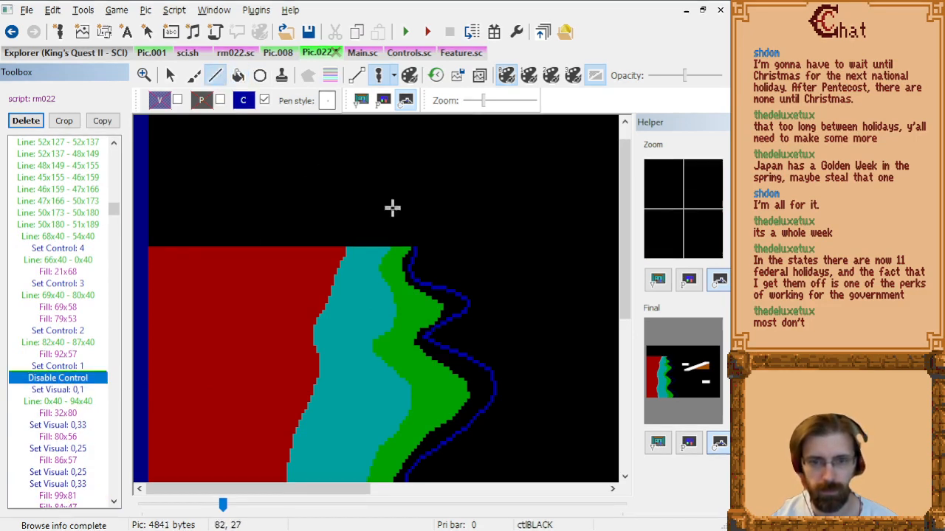
pyautogui.click(412, 251)
pyautogui.click(412, 251)
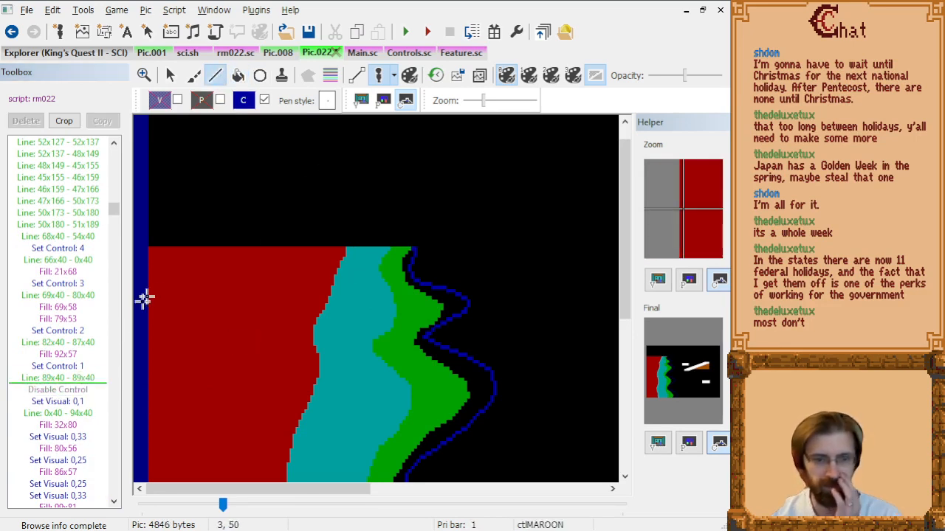
# Fill the control 1 zone along the outermost wave outline at 103x56 and 109x74.
pyautogui.click(239, 77)
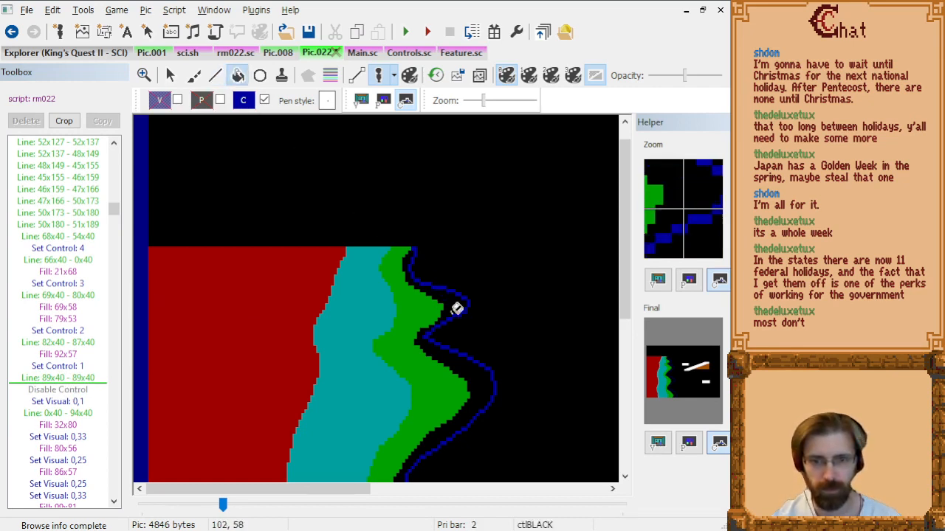
pyautogui.click(458, 305)
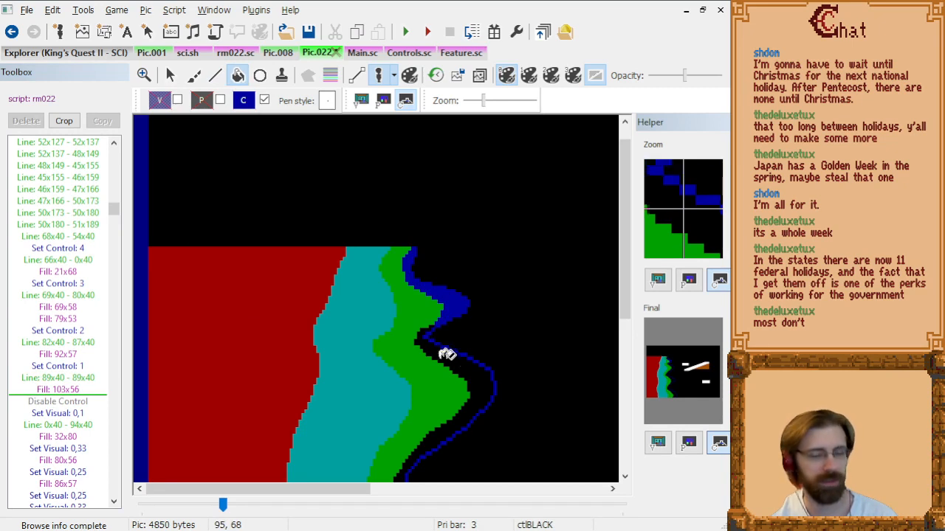
pyautogui.click(475, 367)
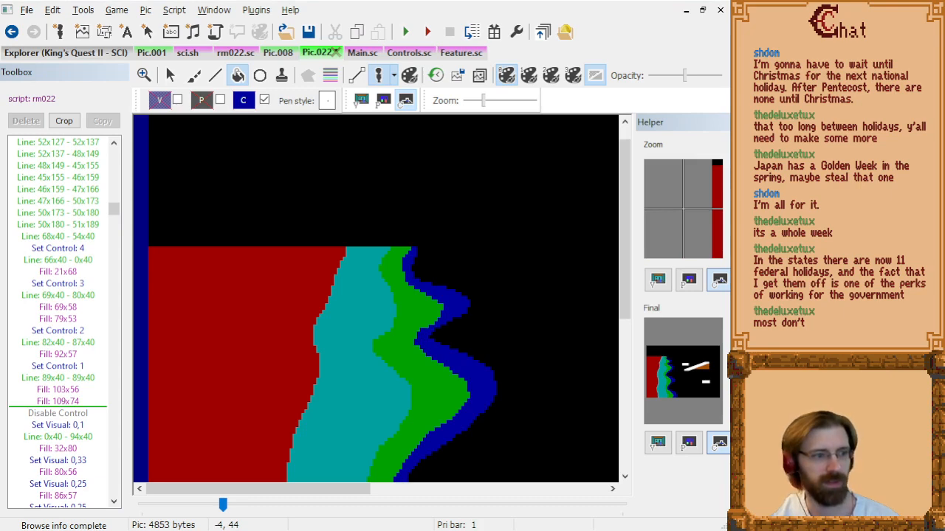
pyautogui.scroll(-5, 282, 306)
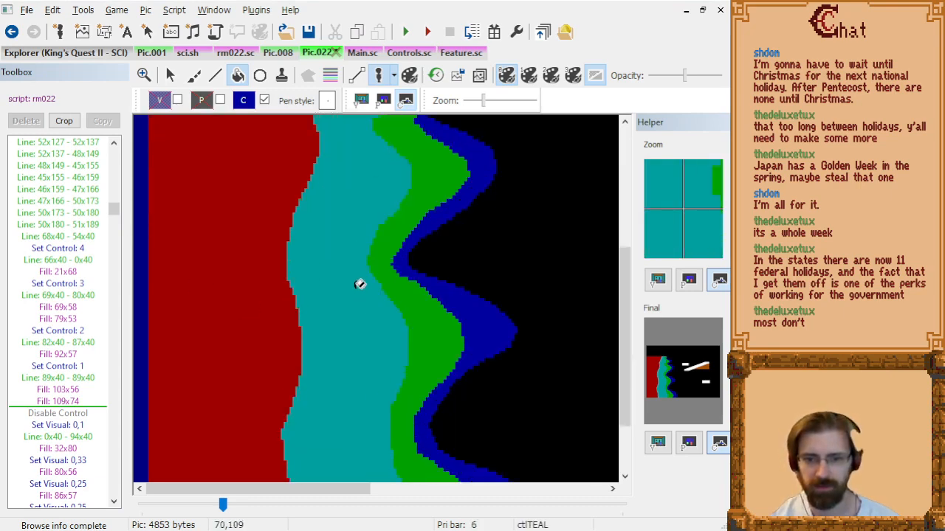
# Save the picture with its final command selected, then rebuild the game's resource package and run the game.
pyautogui.click(59, 417)
pyautogui.press('End')
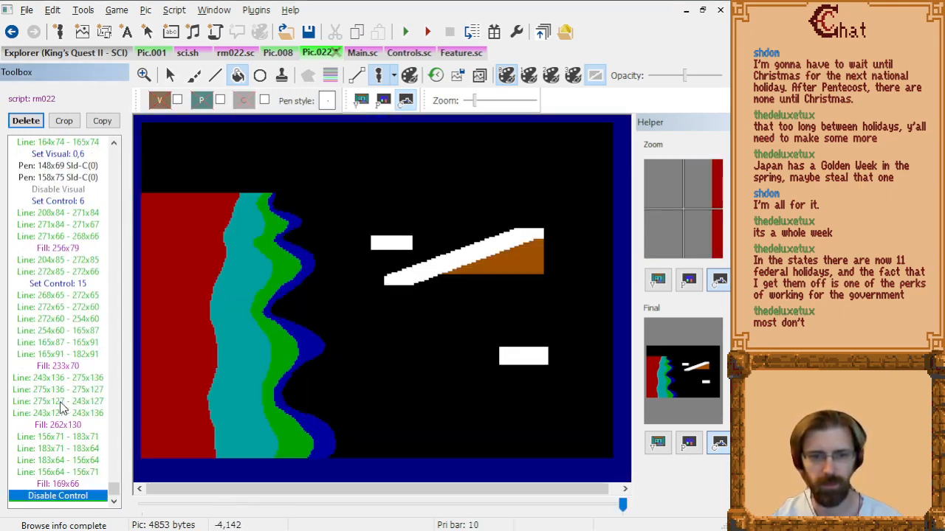
pyautogui.hotkey('ctrl', 's')
pyautogui.click(495, 34)
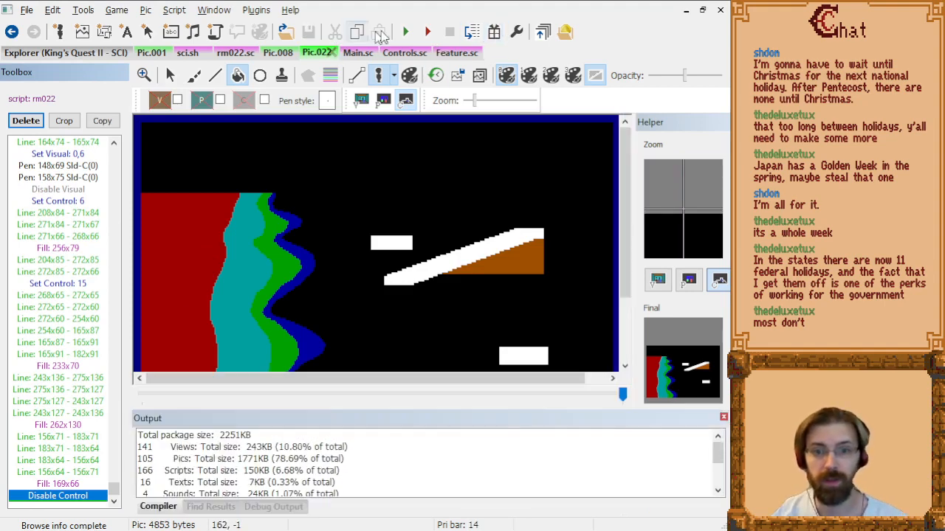
pyautogui.click(403, 34)
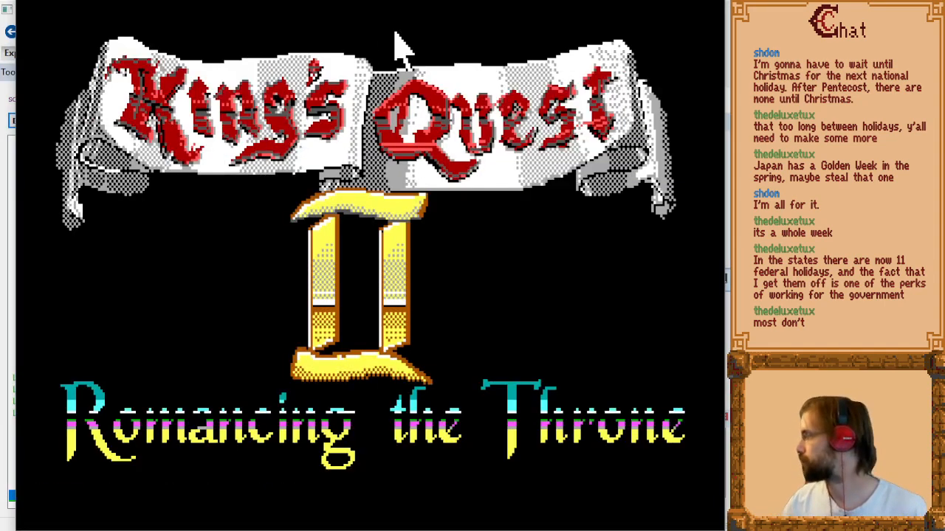
# Begin a new game from the title screen and teleport the character to room 22.
pyautogui.press('Right')
pyautogui.press('Return')
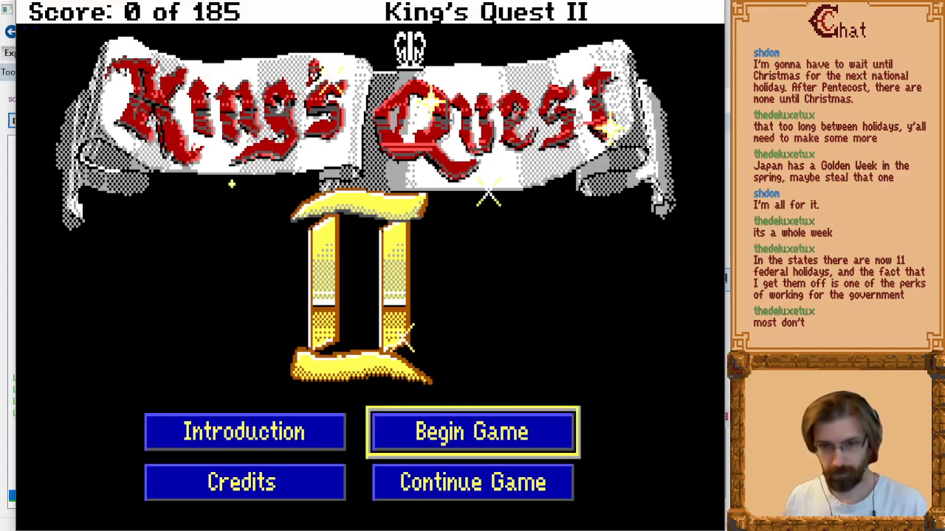
pyautogui.hotkey('alt', 't')
pyautogui.write('22')
pyautogui.press('Return')
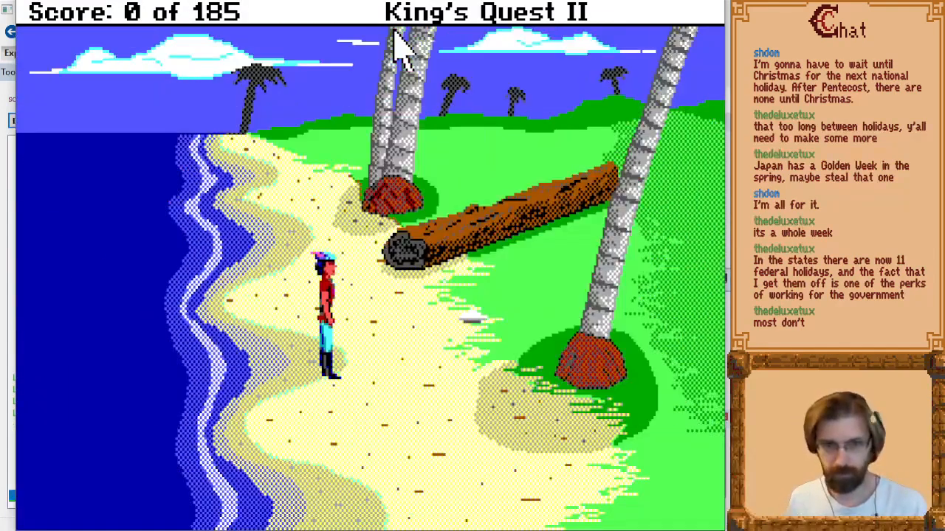
# Walk the character back and forth between room 22's beach and the water to test the shoreline depth zones.
pyautogui.press('Left')
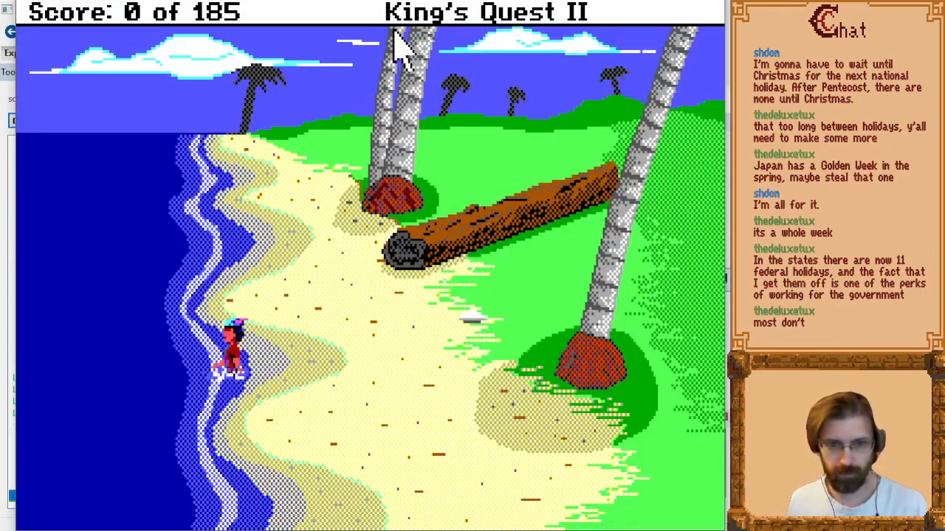
pyautogui.press('Right')
pyautogui.press('Left')
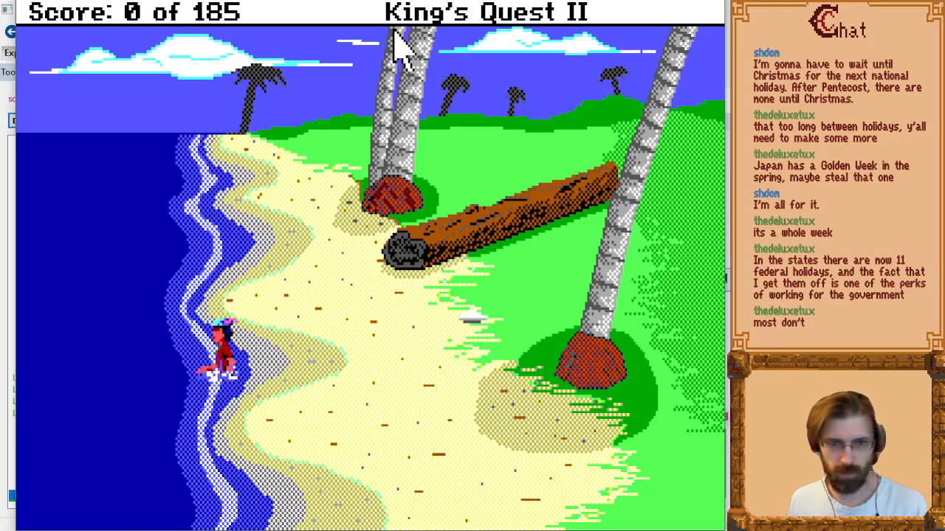
pyautogui.press('Right')
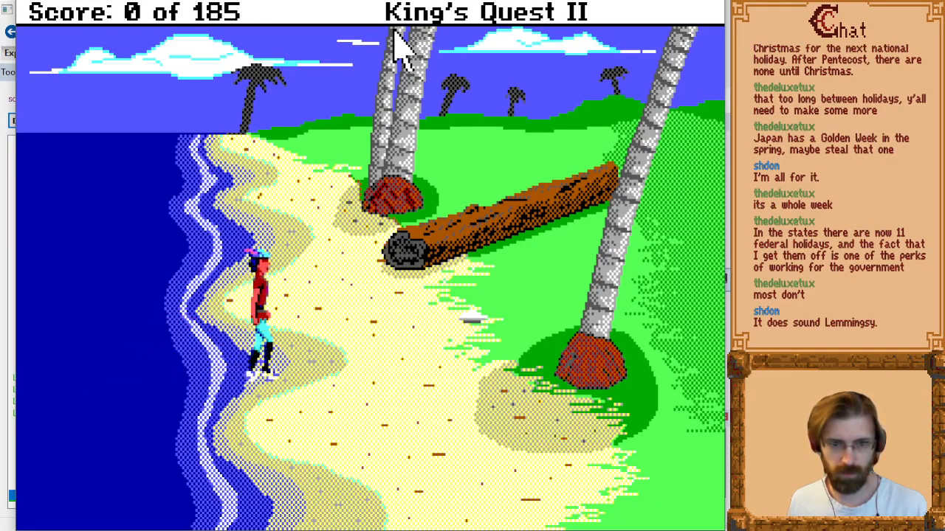
pyautogui.press('Left')
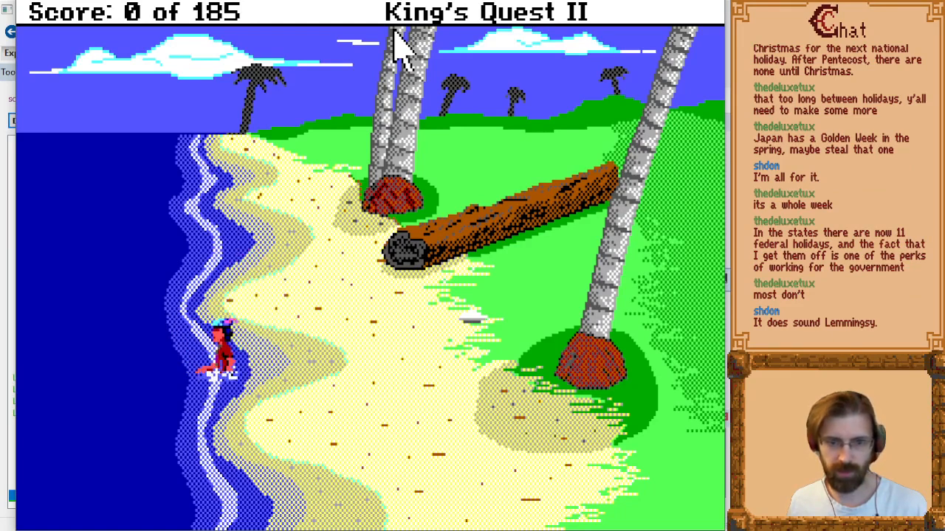
pyautogui.press('Right')
pyautogui.press('Right')
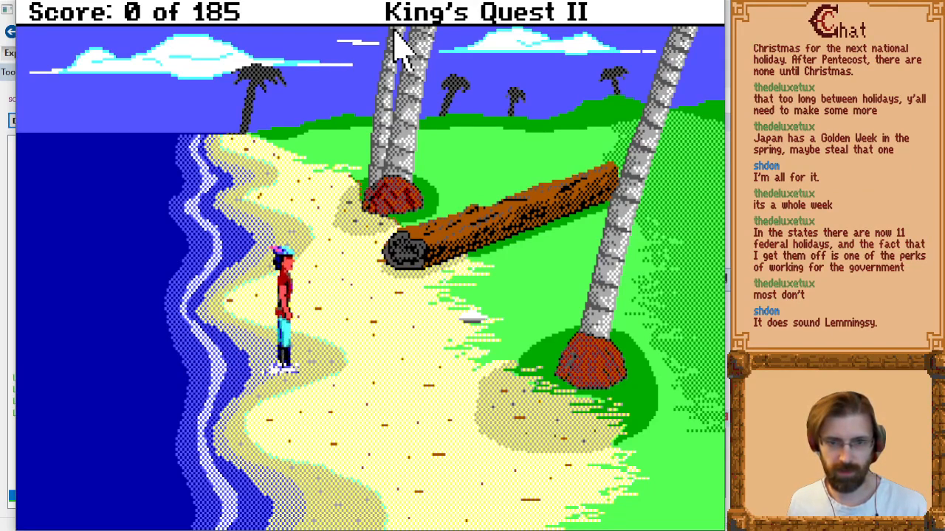
# Walk north into the adjoining rocky beach room and wade west into its water for comparison, ending with the game closed.
pyautogui.press('Up')
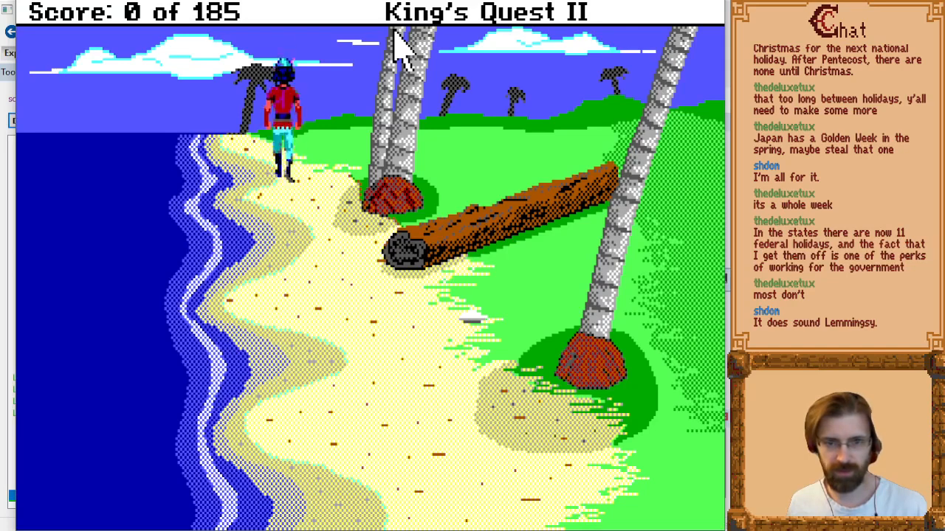
pyautogui.press('Left')
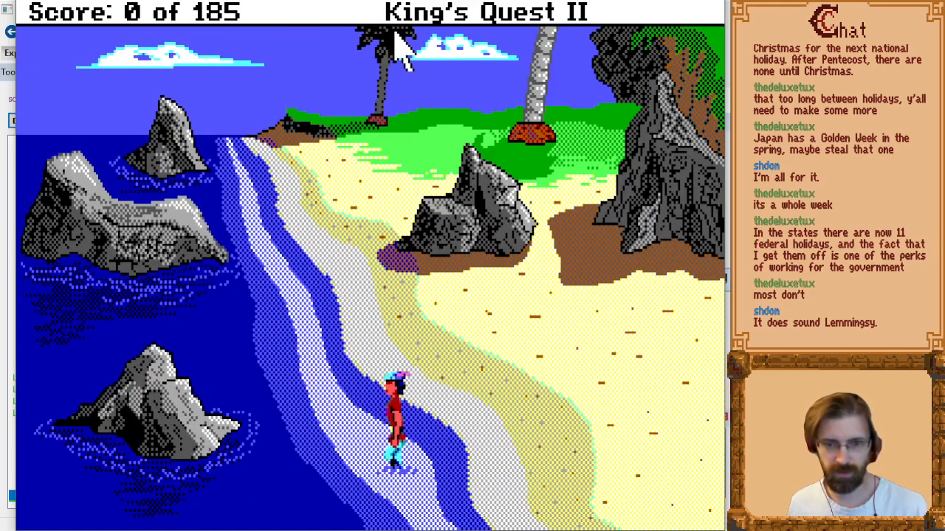
pyautogui.click(709, 2)
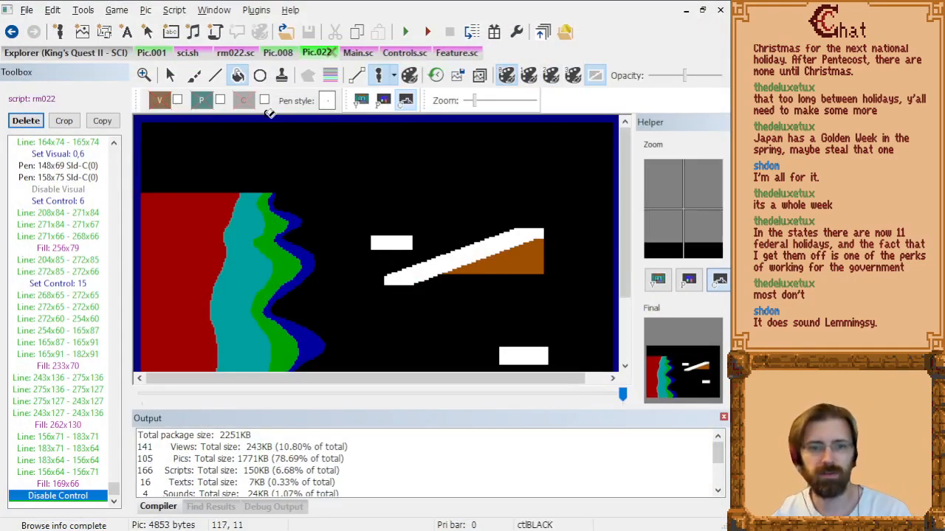
# Compare the shoreline control zones of Pic.008 with those of Pic.022.
pyautogui.click(278, 56)
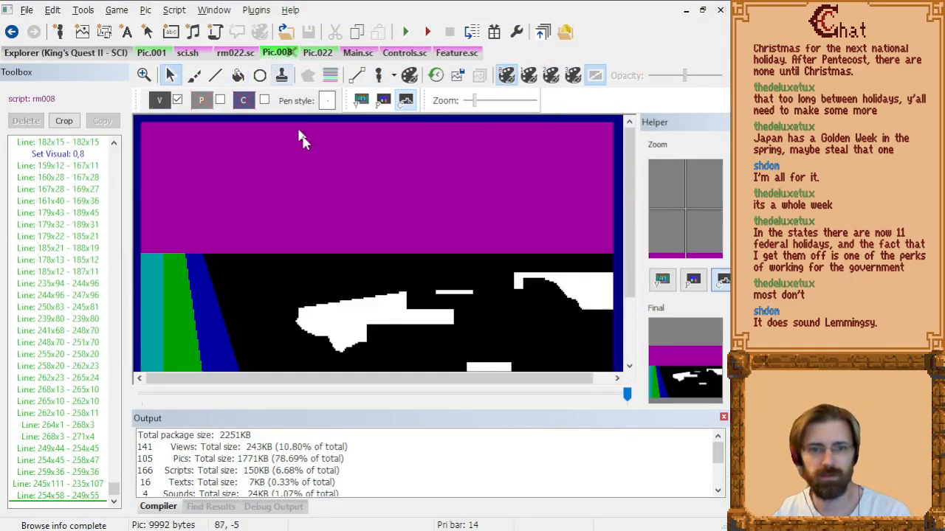
pyautogui.scroll(-2, 332, 243)
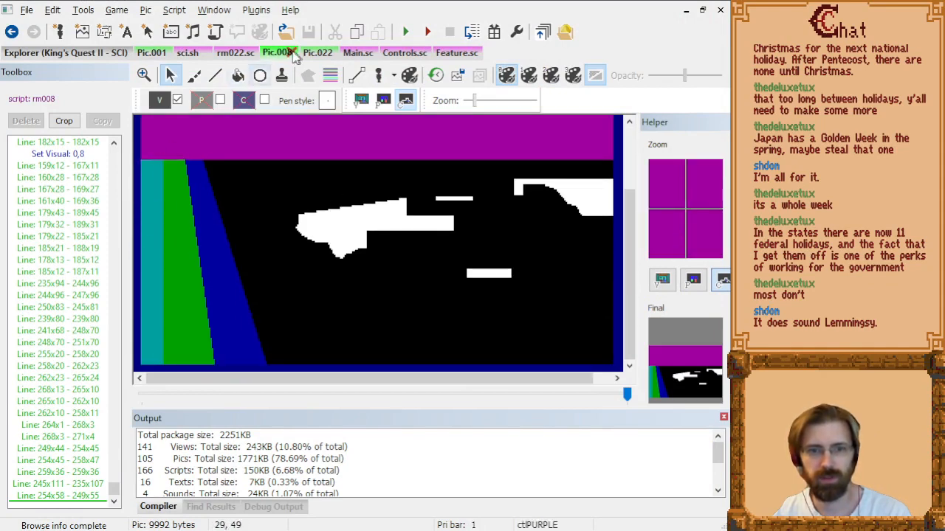
pyautogui.click(319, 53)
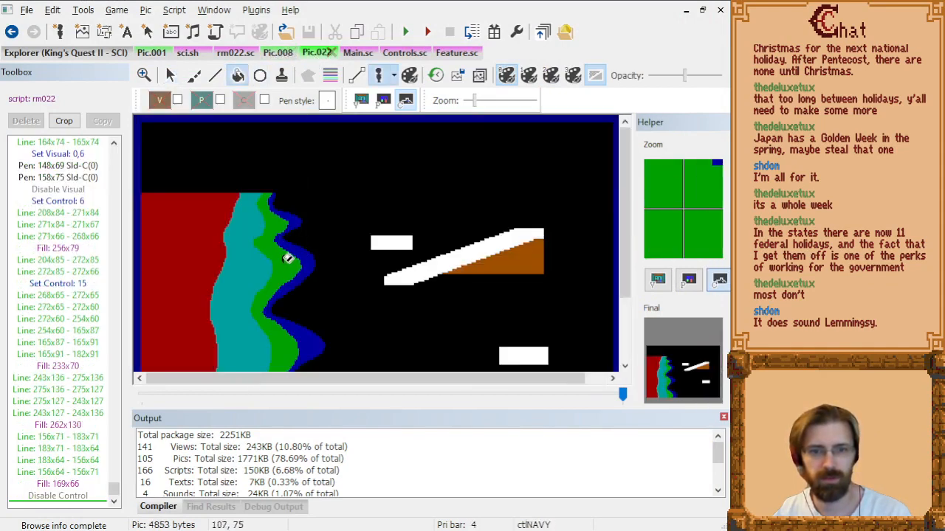
pyautogui.scroll(-3, 288, 262)
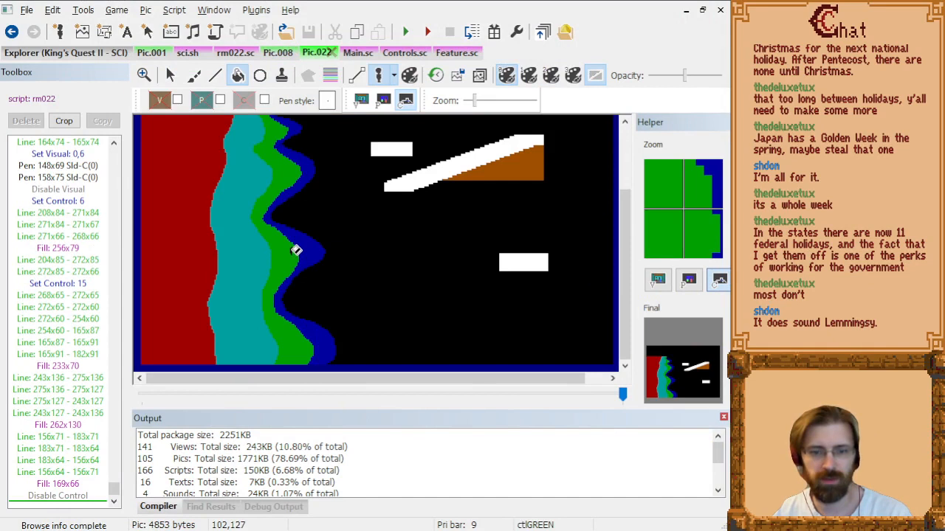
pyautogui.scroll(3, 296, 251)
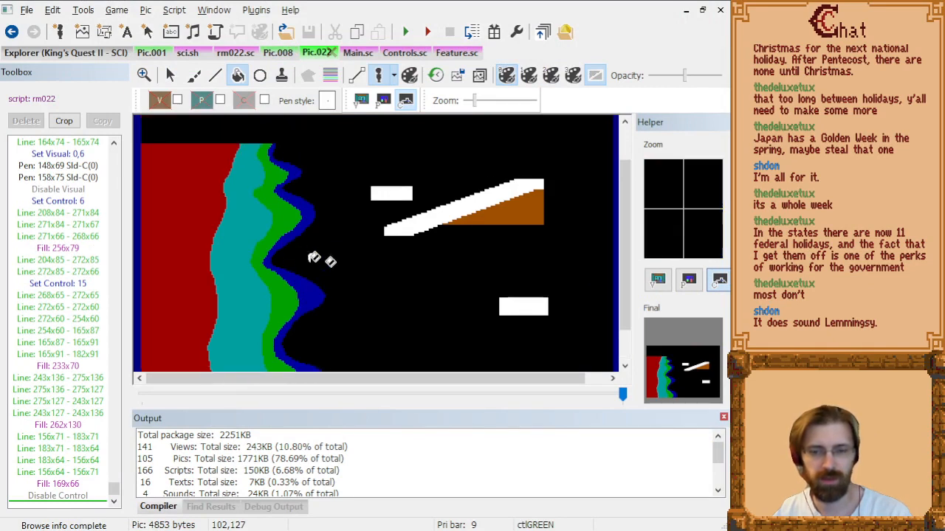
# Close the compiler output to enlarge the Pic.022 canvas and switch it to the visual screen with the selection tool active.
pyautogui.click(724, 418)
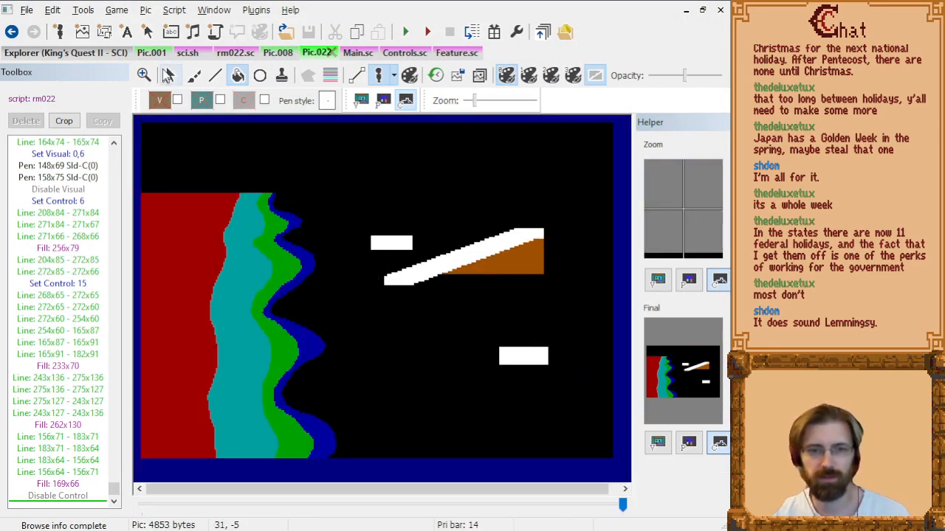
pyautogui.click(171, 75)
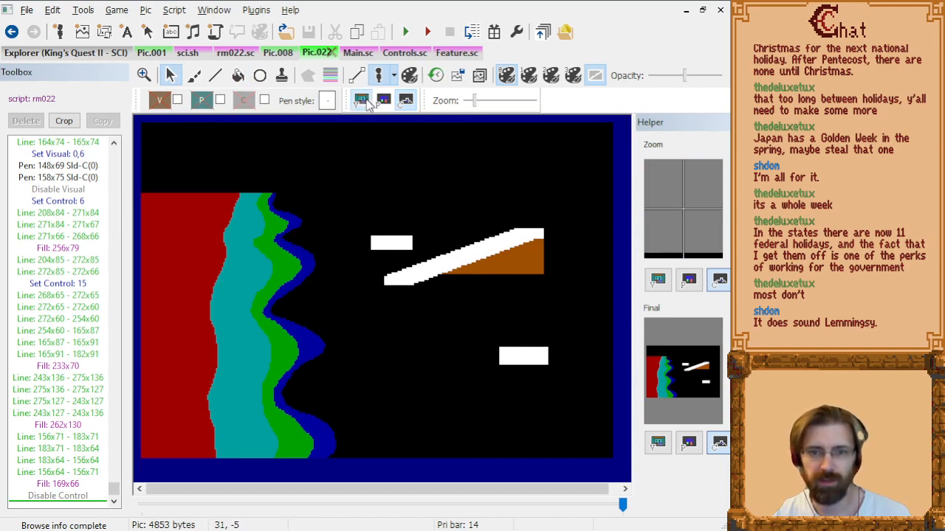
pyautogui.click(361, 100)
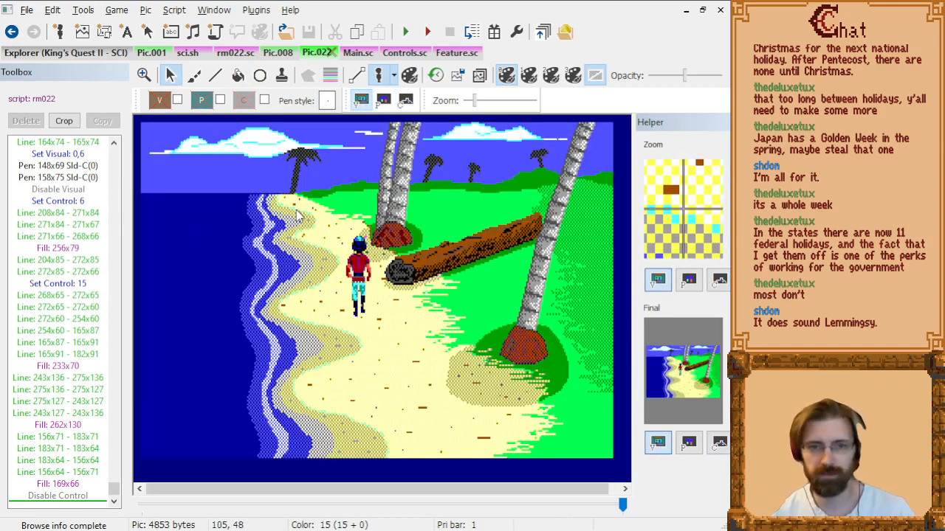